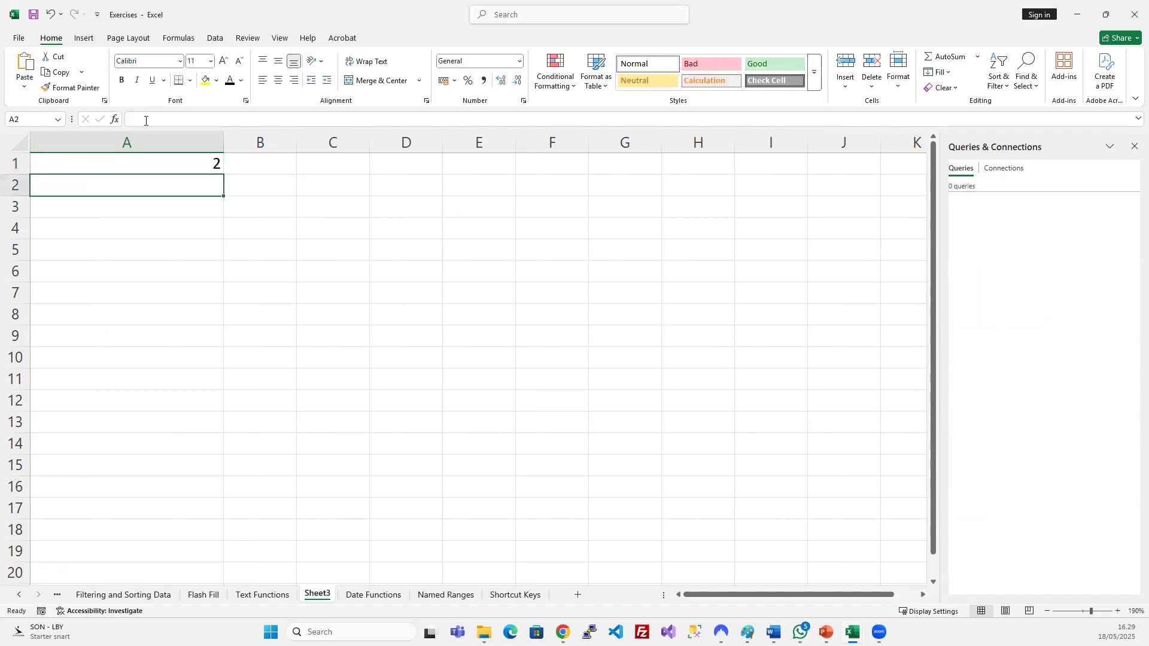
Change A1's formula to =554646+264164.
{"action": "left_click", "coordinate": [193, 163]}
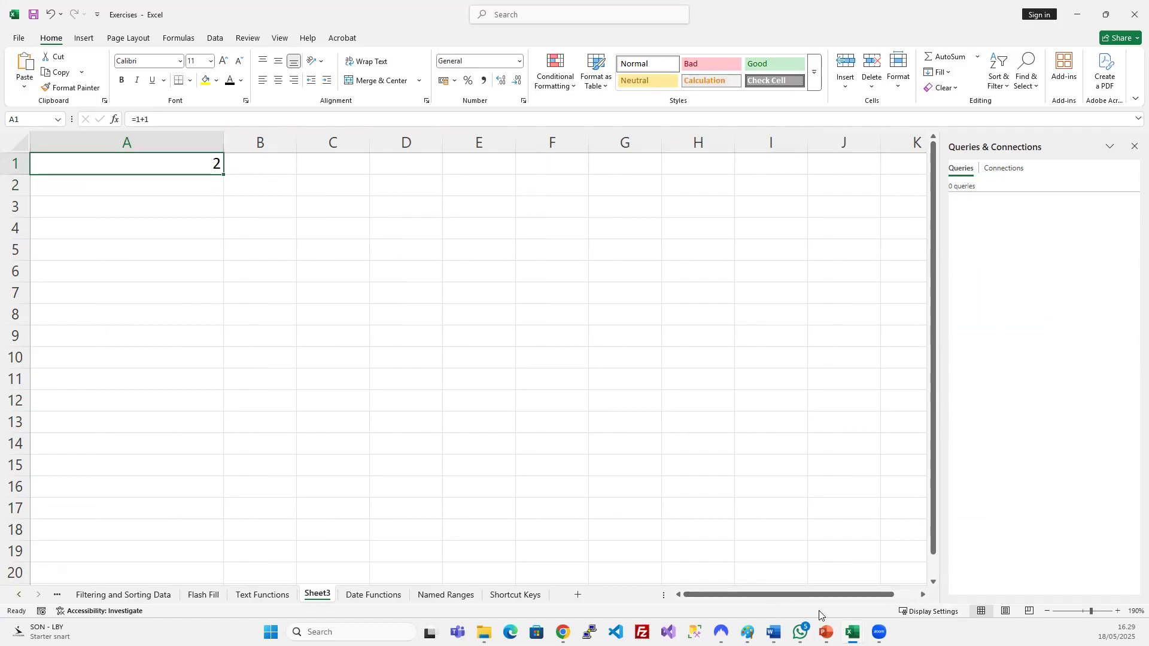
{"action": "left_click", "coordinate": [139, 119]}
{"action": "key", "text": "BackSpace"}
{"action": "type", "text": "554646+"}
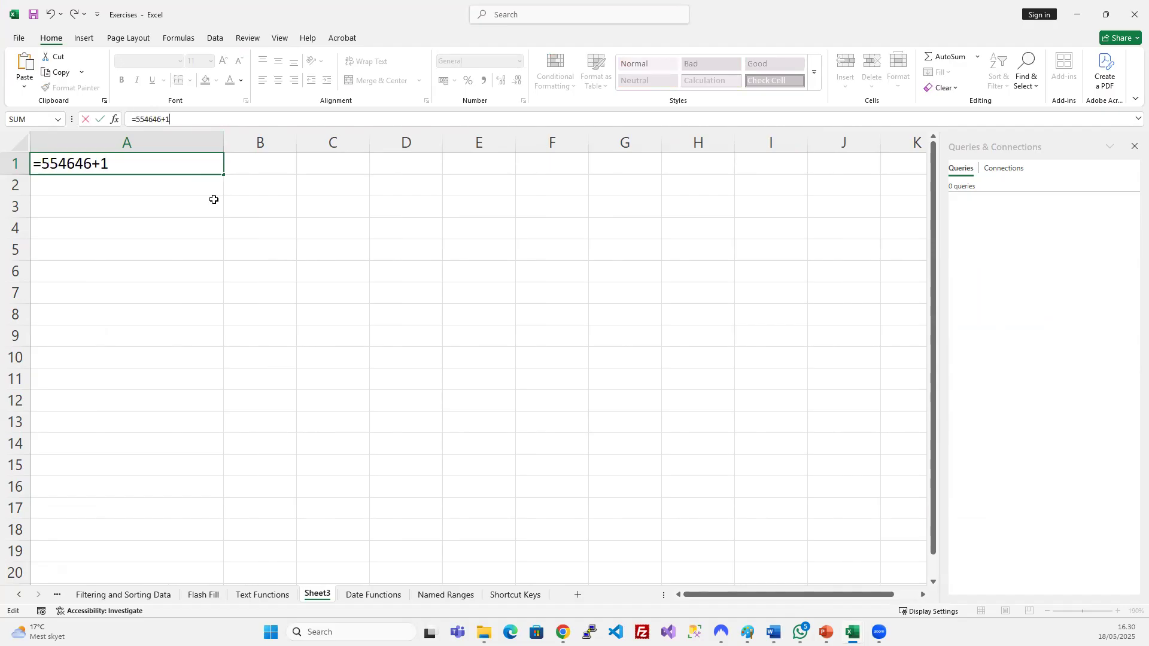
{"action": "type", "text": "264164"}
{"action": "key", "text": "Return"}
Empty A1's formula, then undo to restore 818810.
{"action": "key", "text": "Up"}
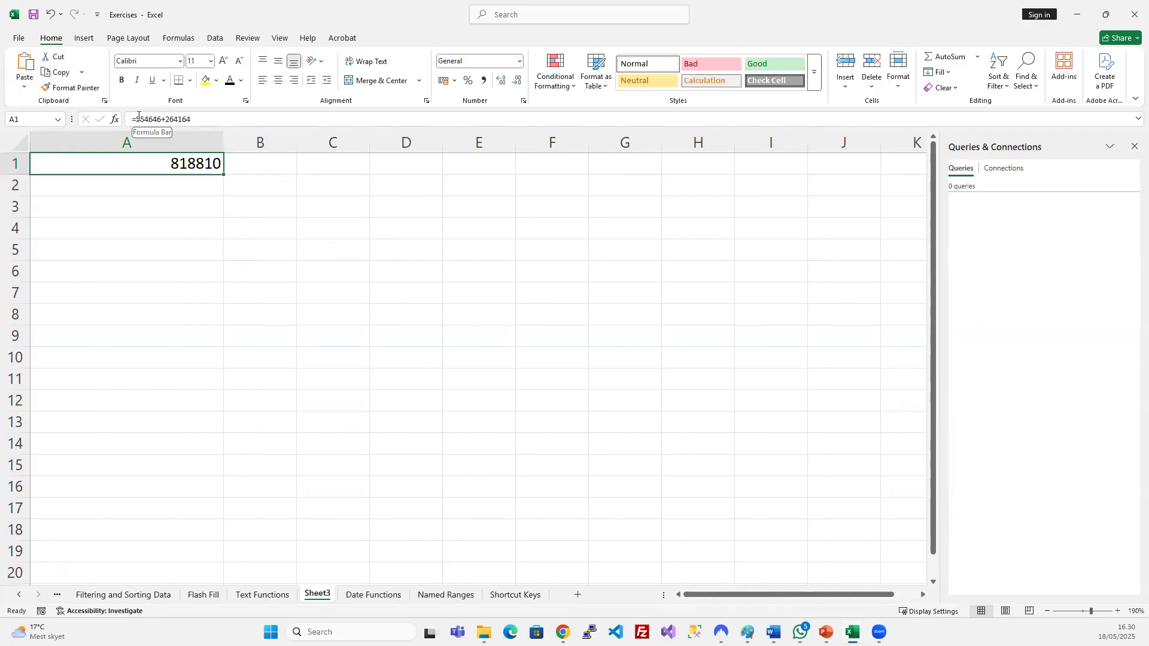
{"action": "left_click_drag", "start_coordinate": [136, 119], "coordinate": [282, 123]}
{"action": "key", "text": "BackSpace"}
{"action": "key", "text": "Return"}
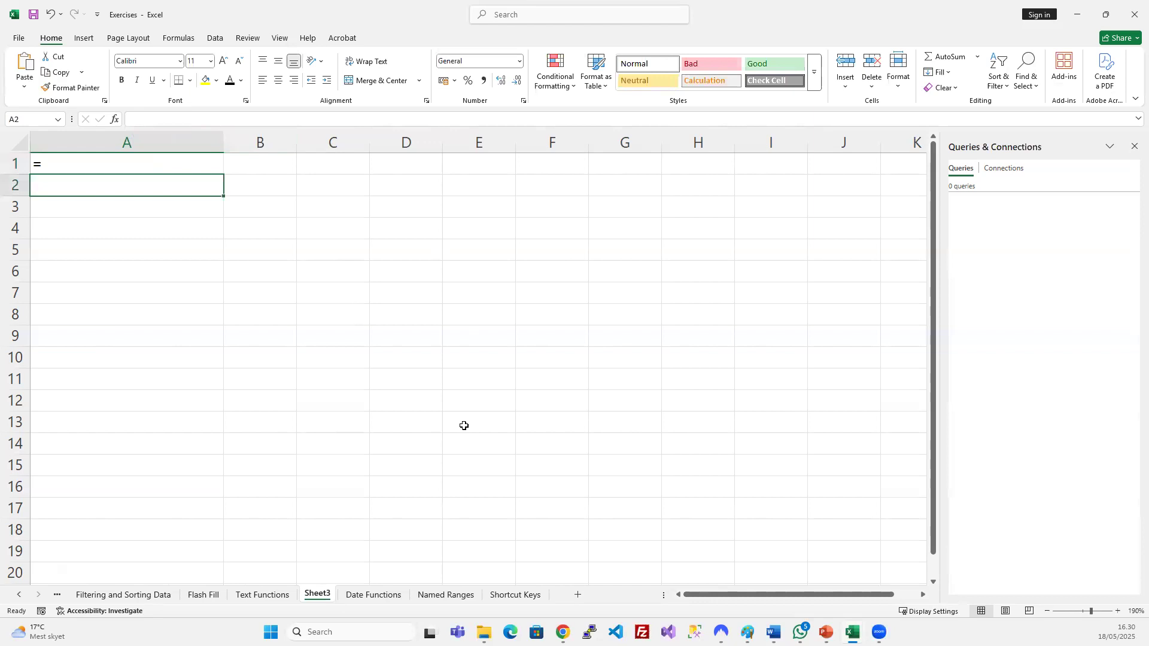
{"action": "key", "text": "ctrl+z"}
Switch briefly to the PowerPoint slide show and come back to A1 in Excel.
{"action": "left_click", "coordinate": [460, 326]}
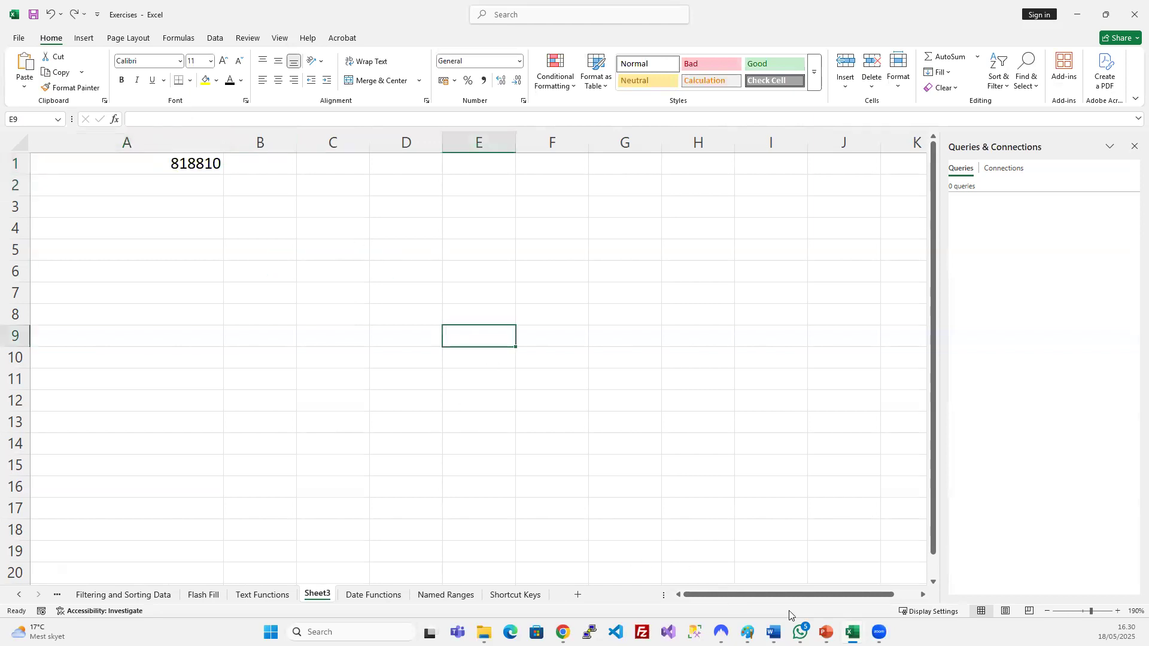
{"action": "left_click", "coordinate": [826, 632]}
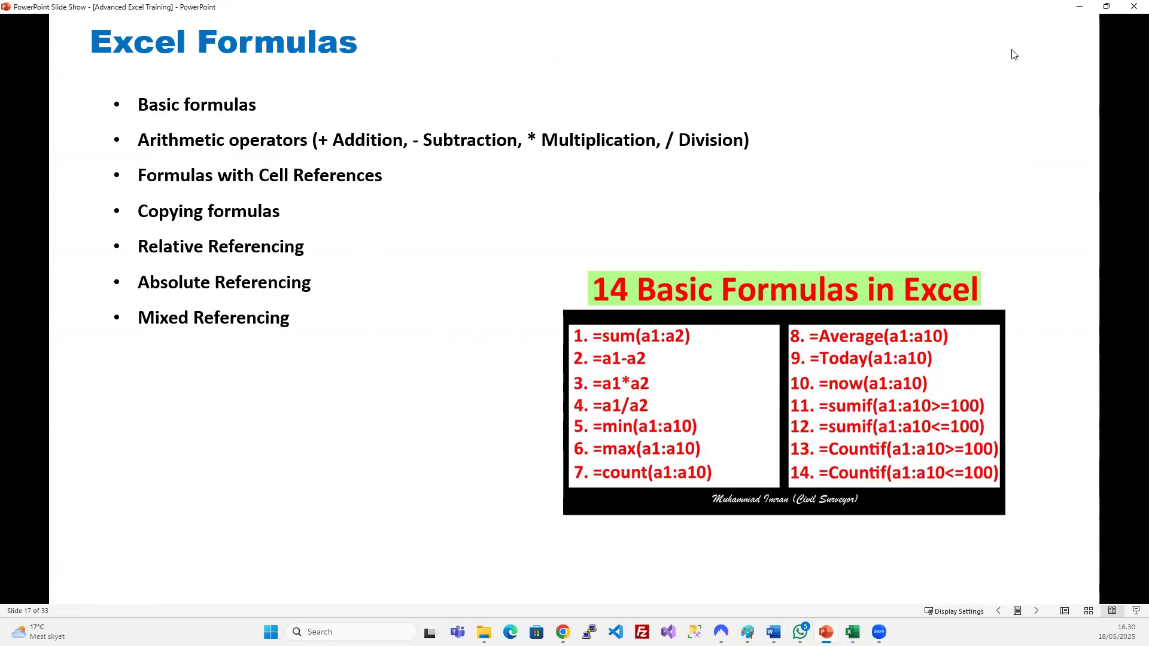
{"action": "left_click", "coordinate": [1076, 9]}
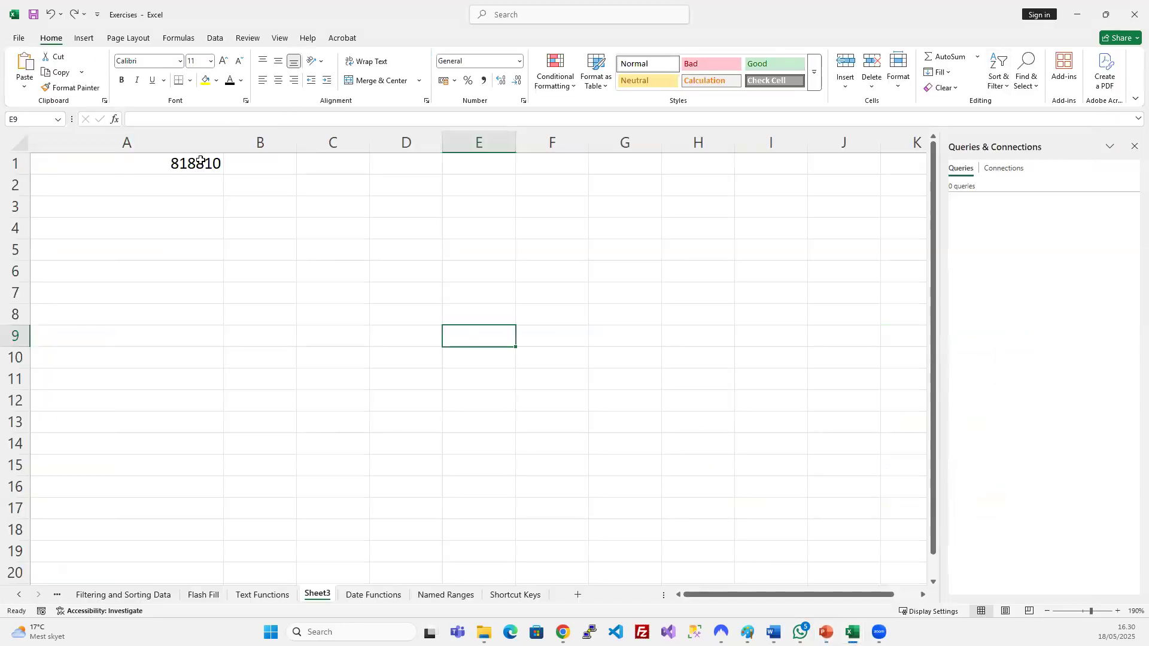
{"action": "left_click", "coordinate": [201, 160]}
Swap A1's plus sign for a minus, then for a division sign.
{"action": "double_click", "coordinate": [143, 118]}
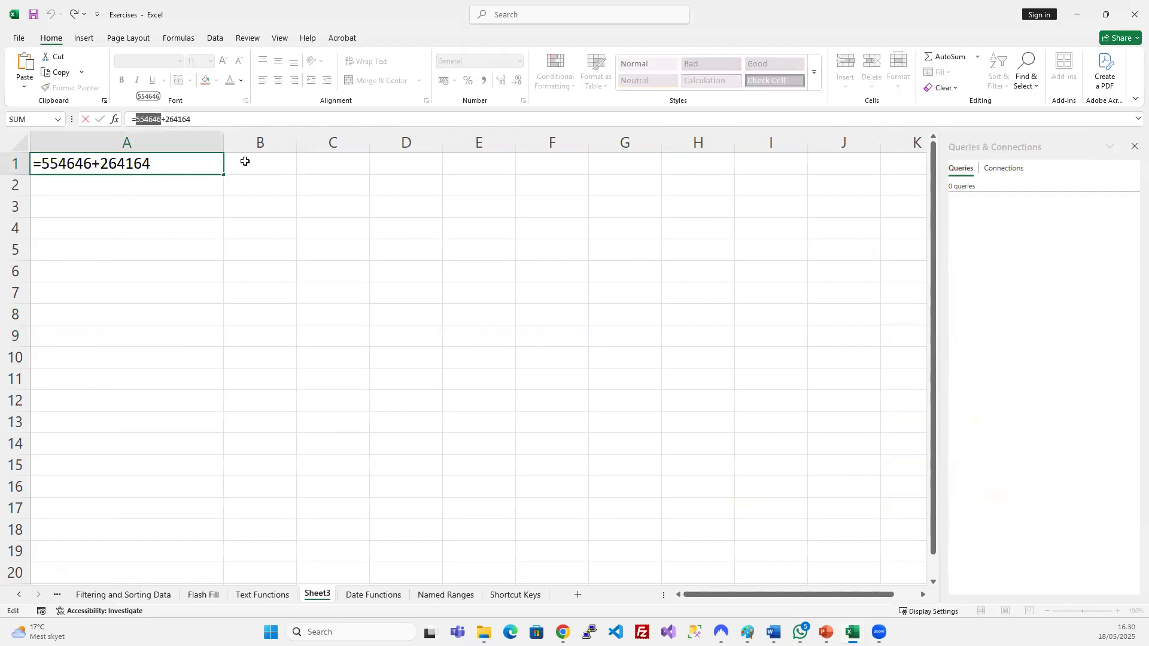
{"action": "key", "text": "Right"}
{"action": "key", "text": "Right"}
{"action": "key", "text": "BackSpace"}
{"action": "type", "text": "-"}
{"action": "key", "text": "Return"}
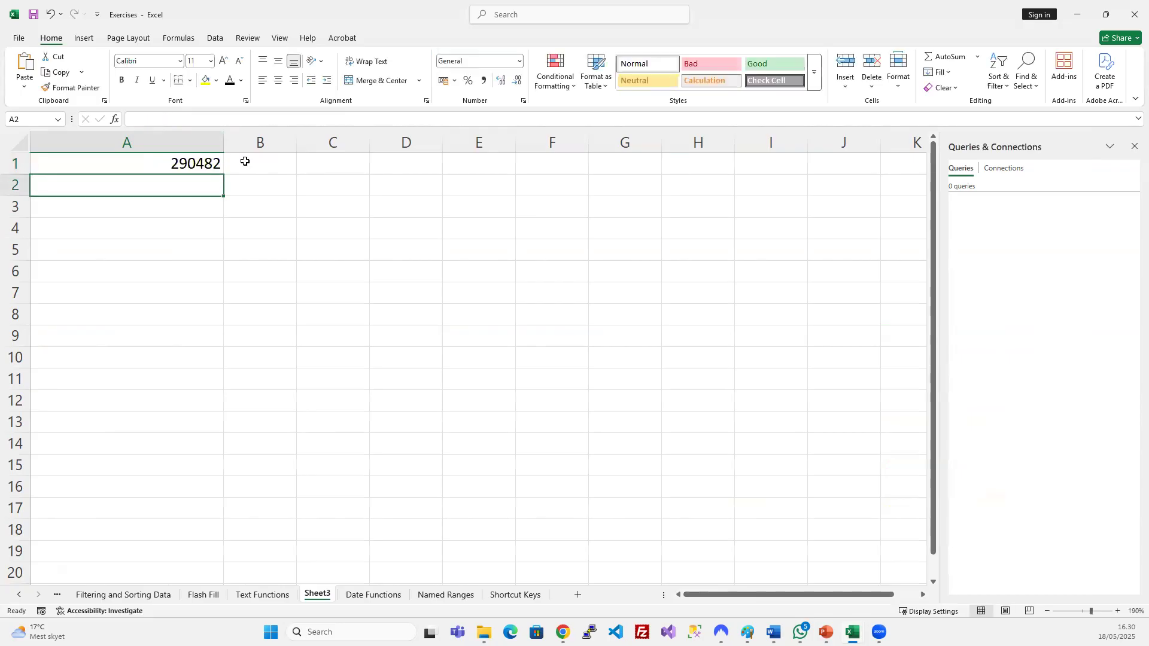
{"action": "left_click", "coordinate": [189, 167]}
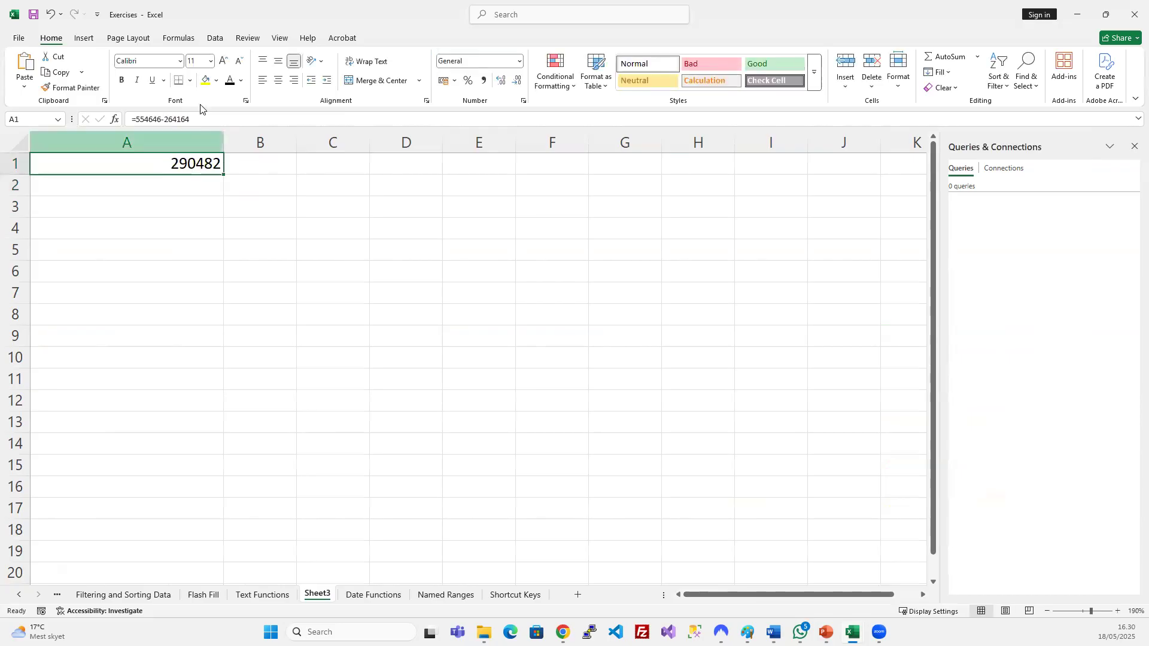
{"action": "left_click", "coordinate": [166, 118]}
{"action": "key", "text": "BackSpace"}
{"action": "type", "text": "/"}
{"action": "key", "text": "Return"}
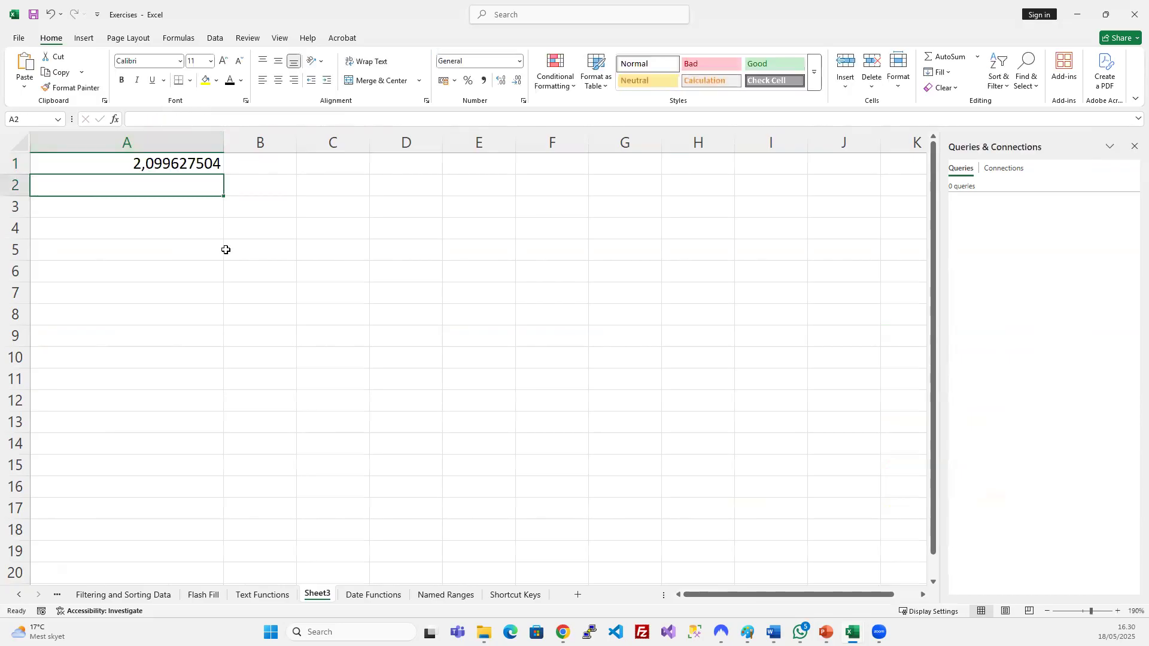
Make A1 multiply instead, then trim the second number to multiply by 26.
{"action": "left_click", "coordinate": [186, 166]}
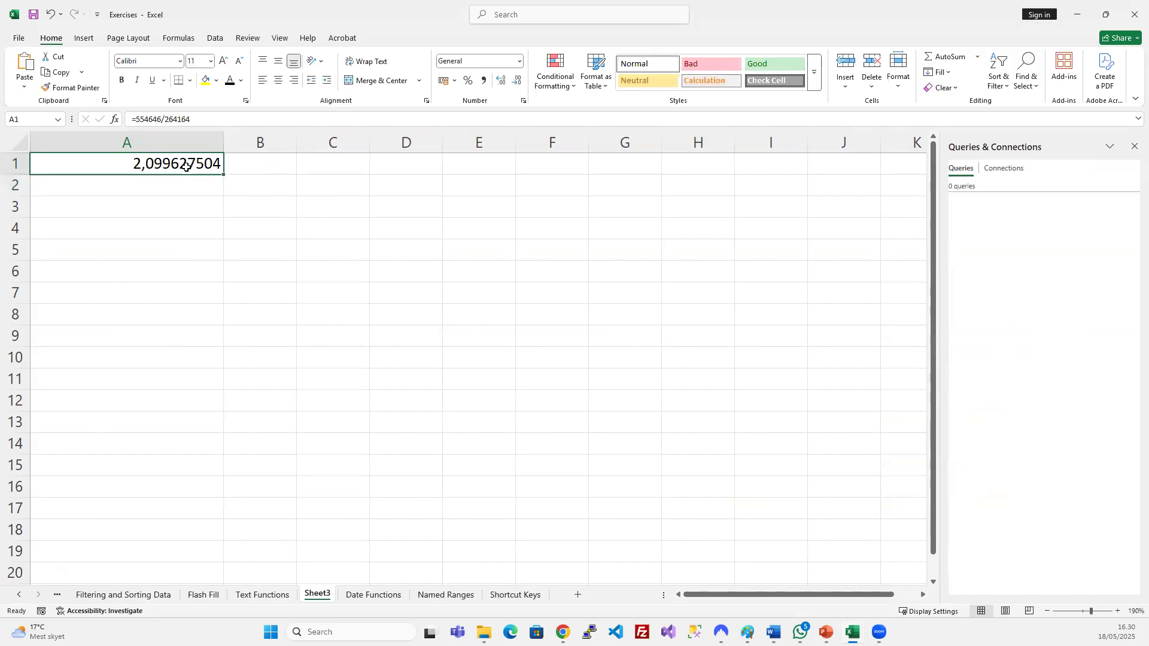
{"action": "left_click", "coordinate": [165, 120]}
{"action": "key", "text": "BackSpace"}
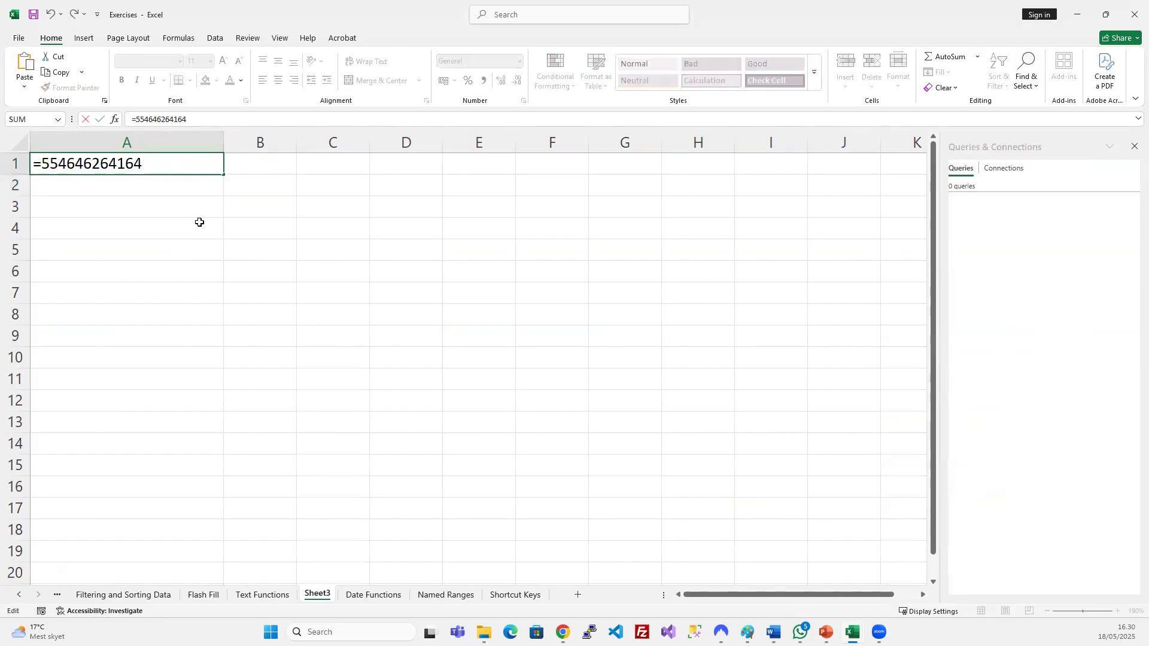
{"action": "type", "text": "*"}
{"action": "key", "text": "Return"}
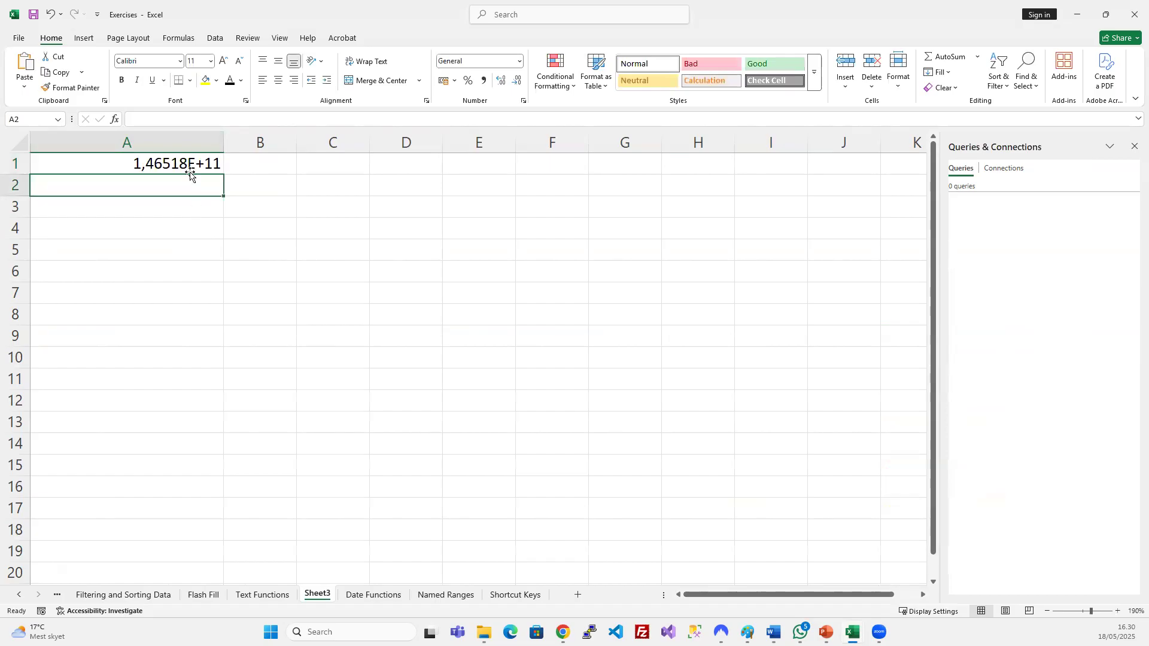
{"action": "left_click", "coordinate": [189, 167]}
{"action": "double_click", "coordinate": [189, 167]}
{"action": "key", "text": "BackSpace"}
{"action": "key", "text": "BackSpace"}
{"action": "key", "text": "BackSpace"}
{"action": "key", "text": "BackSpace"}
{"action": "key", "text": "Return"}
Change A1 to divide 554646 by 26.
{"action": "left_click", "coordinate": [206, 162]}
{"action": "left_click", "coordinate": [163, 118]}
{"action": "key", "text": "BackSpace"}
{"action": "type", "text": "/26"}
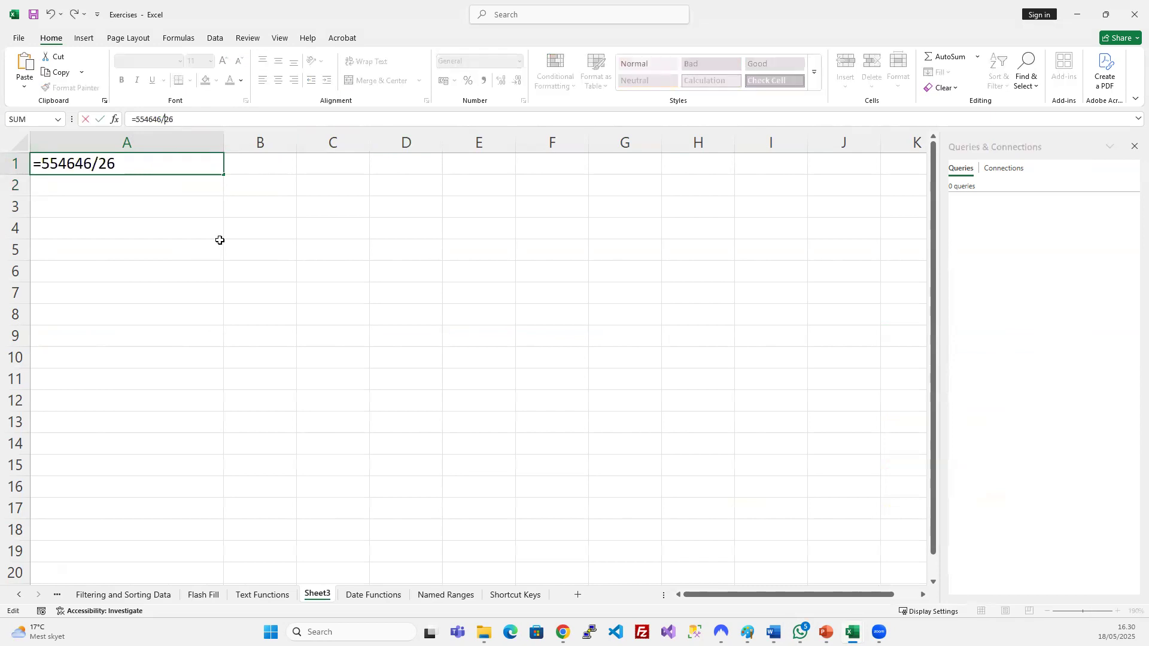
{"action": "key", "text": "Return"}
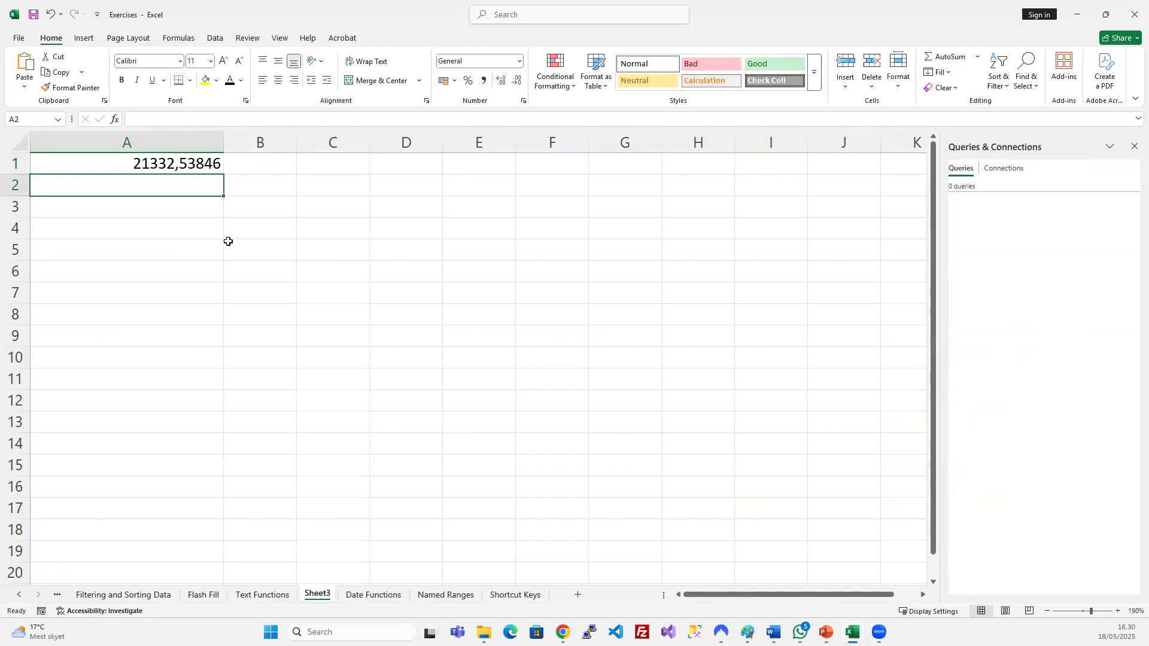
Change A1 to =554646/2, showing 277323, and minimize the Excel window.
{"action": "left_click", "coordinate": [196, 166]}
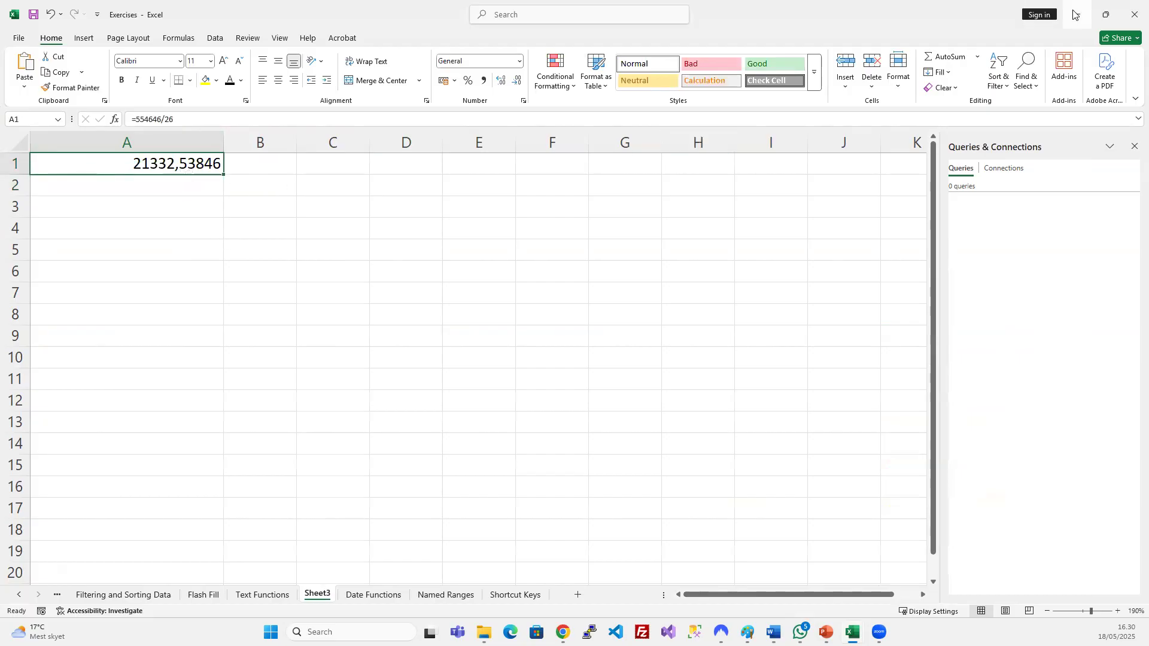
{"action": "left_click", "coordinate": [187, 123]}
{"action": "key", "text": "BackSpace"}
{"action": "key", "text": "Return"}
{"action": "left_click", "coordinate": [174, 163]}
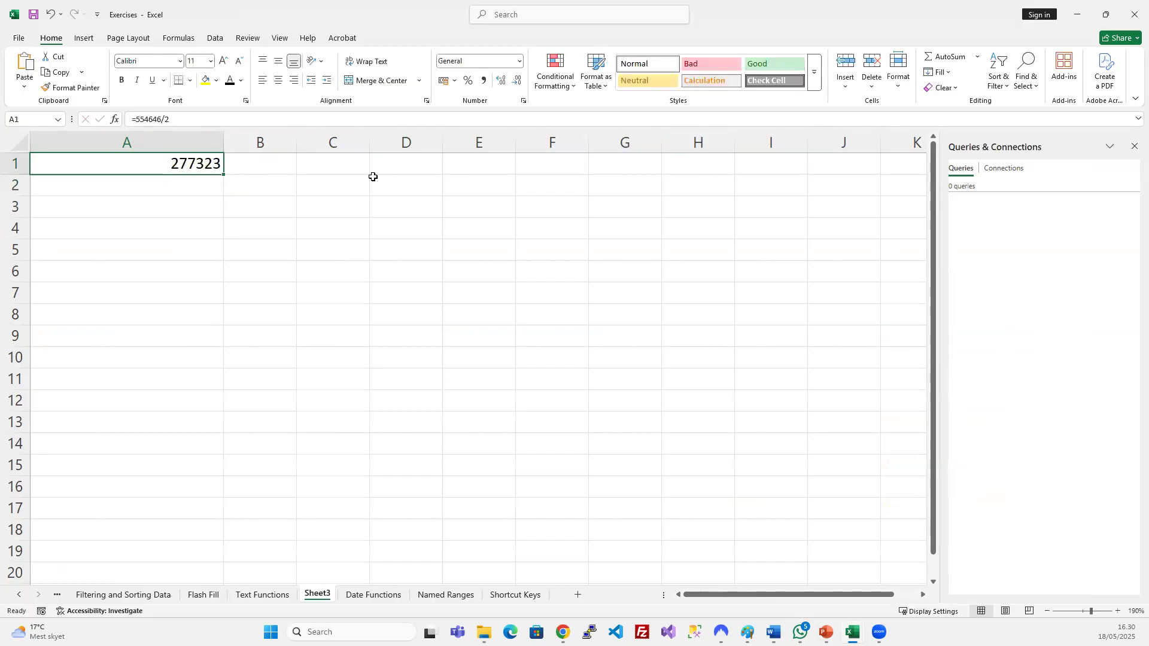
{"action": "left_click", "coordinate": [1072, 16]}
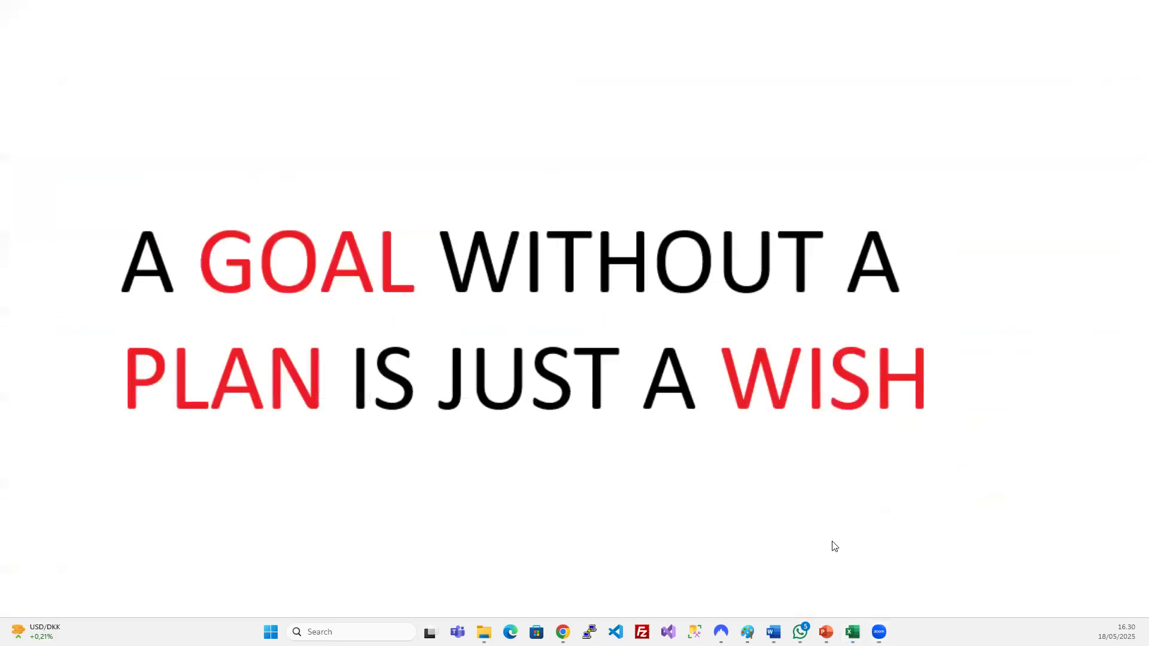
Show the 'Excel Formulas' PowerPoint slide, then return to the Exercises workbook.
{"action": "key", "text": "alt+Tab"}
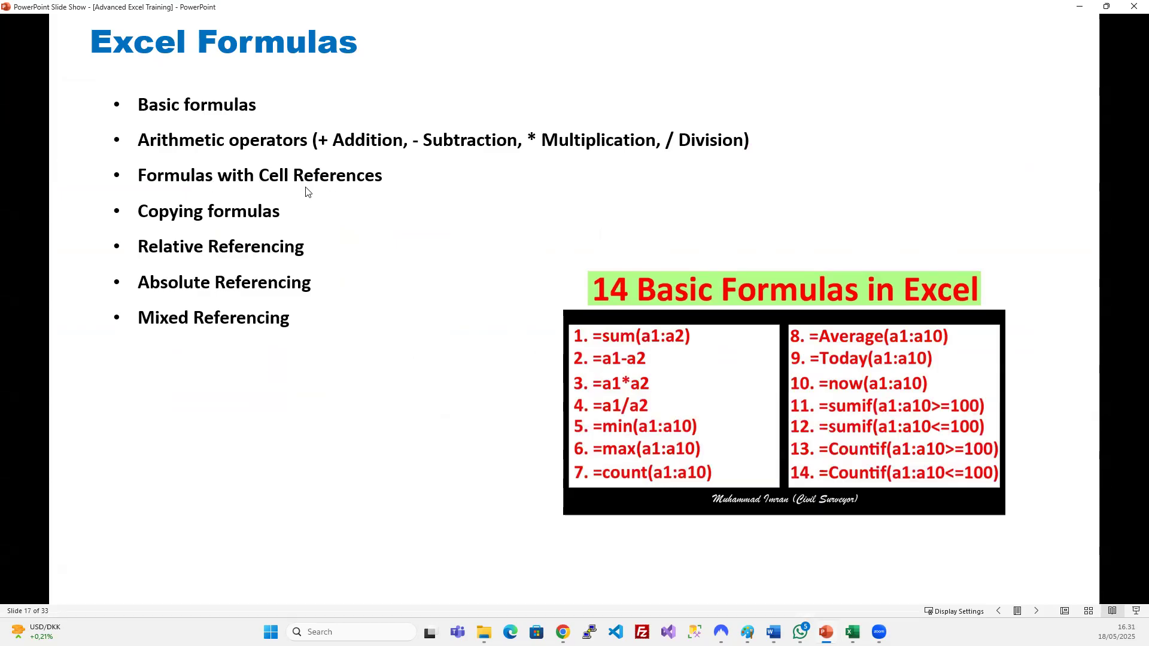
{"action": "mouse_move", "coordinate": [863, 626]}
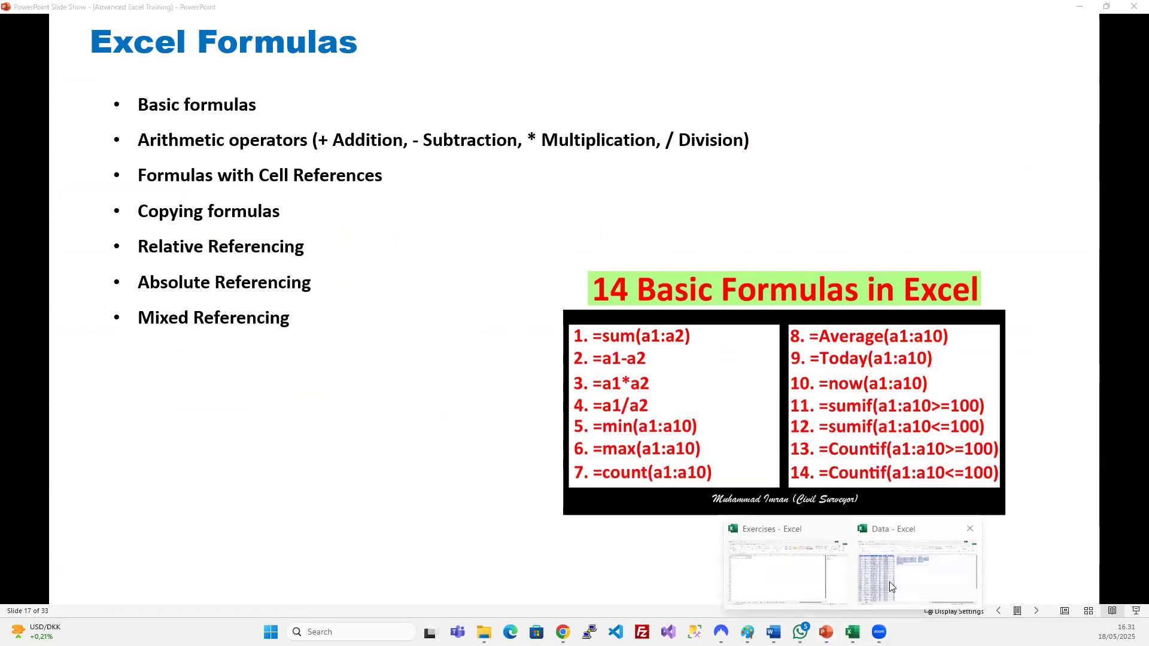
{"action": "left_click", "coordinate": [777, 581]}
{"action": "left_click", "coordinate": [237, 180]}
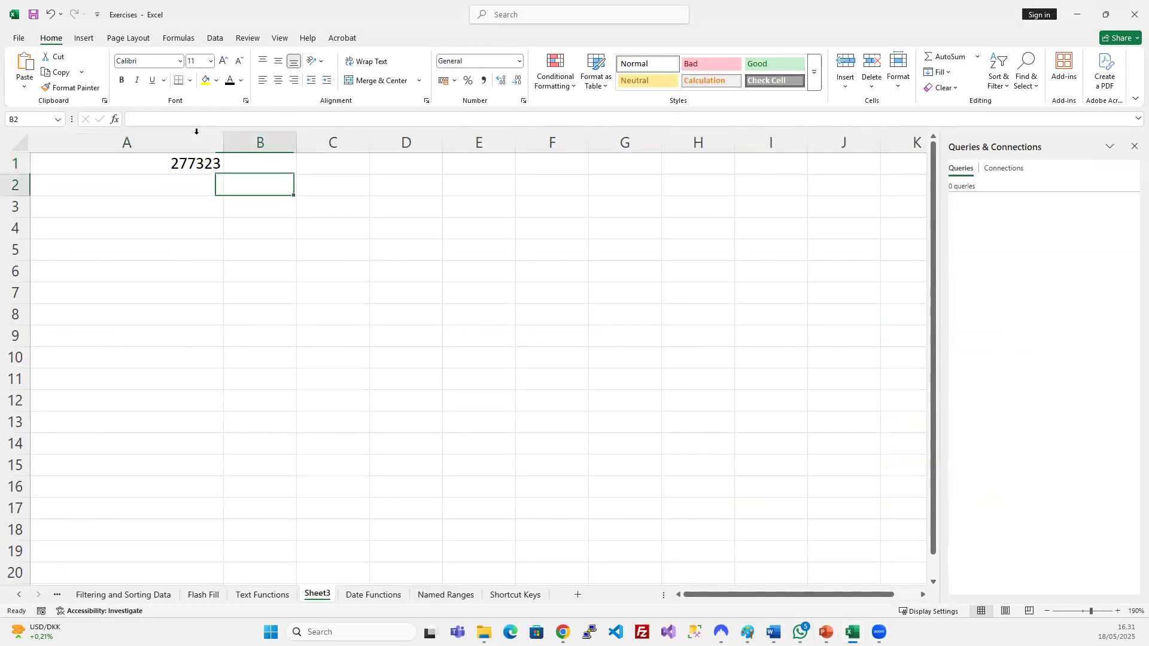
Clear A1 on Sheet3 and reactivate the Exercises workbook.
{"action": "left_click", "coordinate": [194, 166]}
{"action": "key", "text": "Delete"}
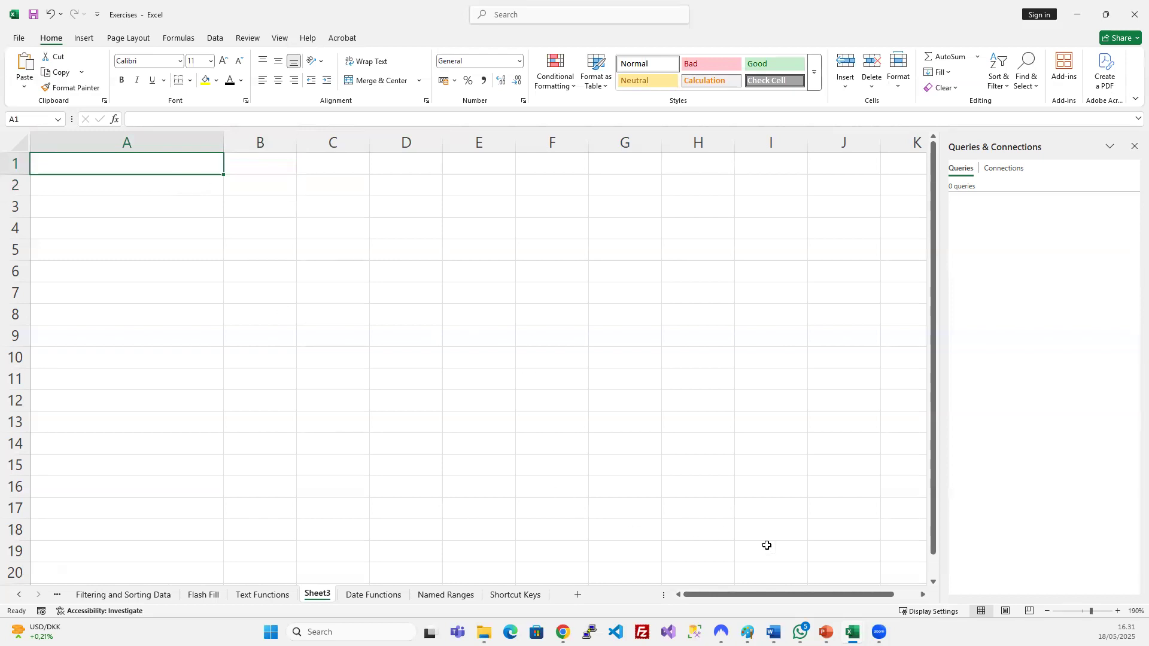
{"action": "left_click", "coordinate": [853, 632]}
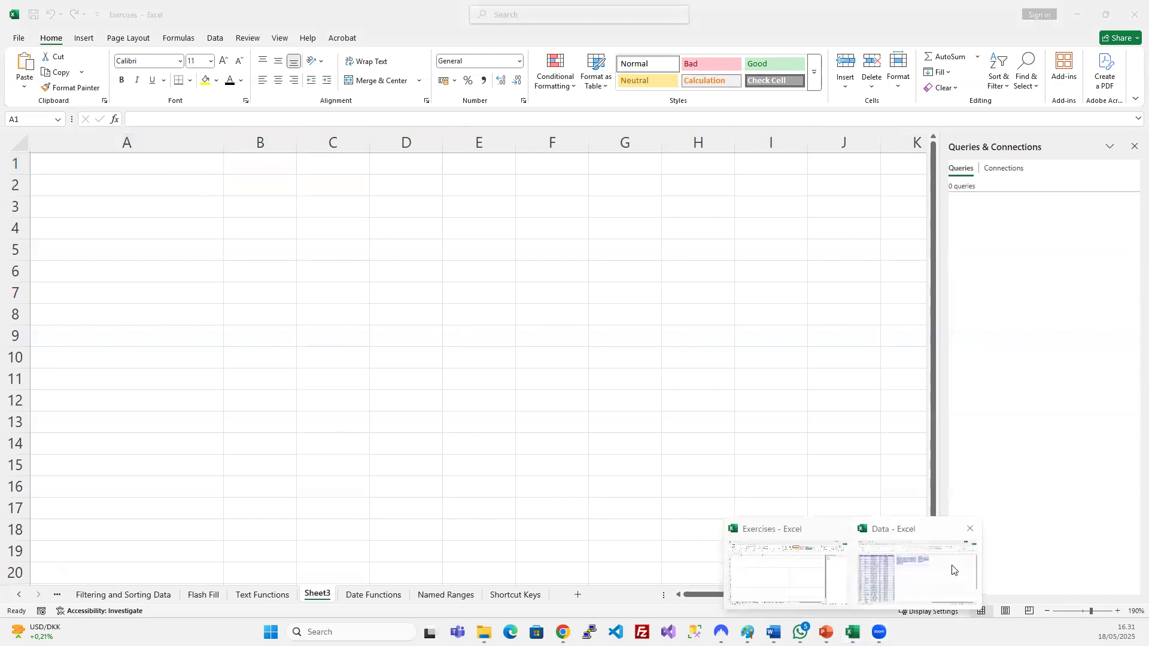
{"action": "left_click", "coordinate": [823, 556]}
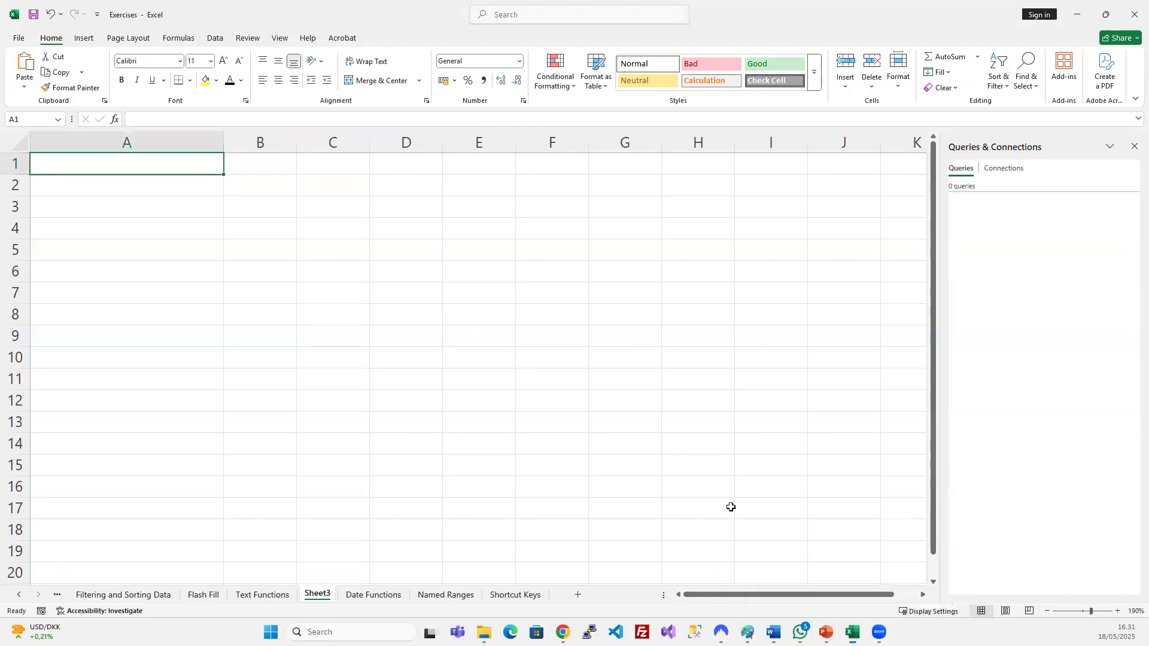
{"action": "left_click", "coordinate": [382, 192]}
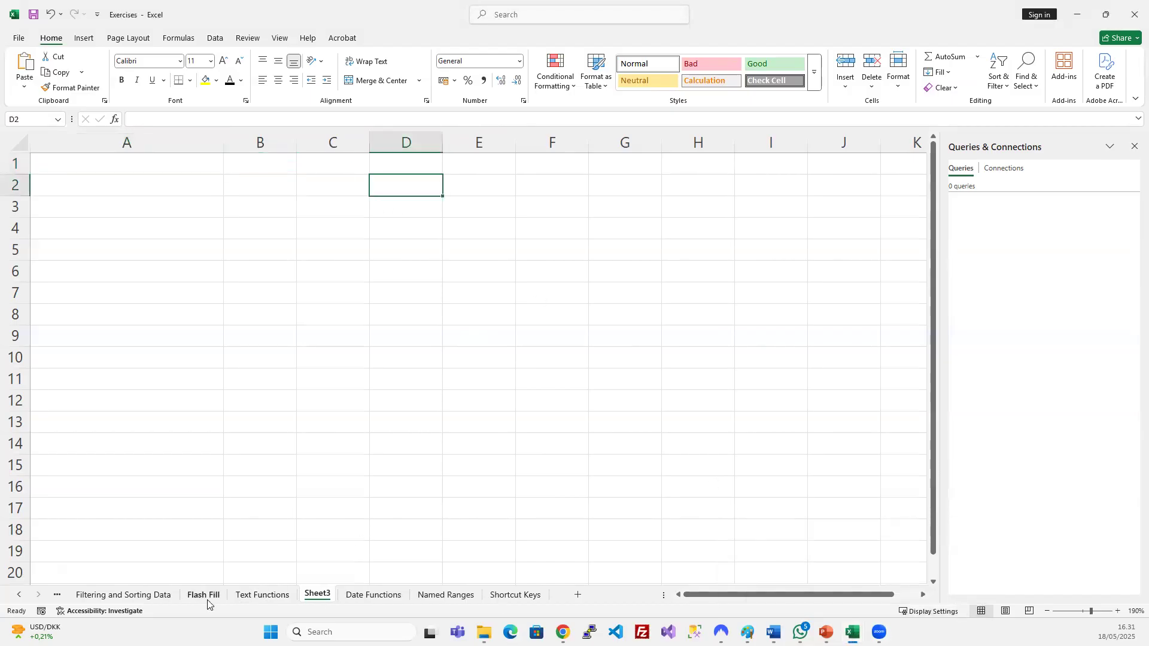
Go to the Cond Format sheet and widen the Average and Status columns.
{"action": "left_click", "coordinate": [141, 595]}
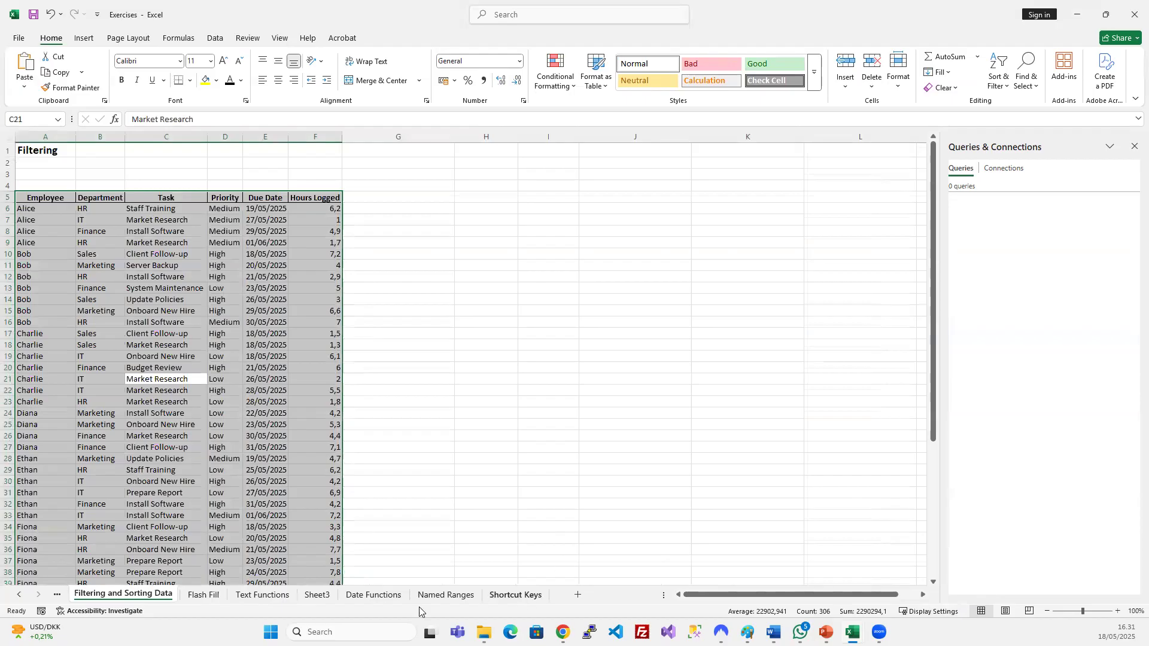
{"action": "left_click", "coordinate": [20, 595]}
{"action": "left_click", "coordinate": [19, 595]}
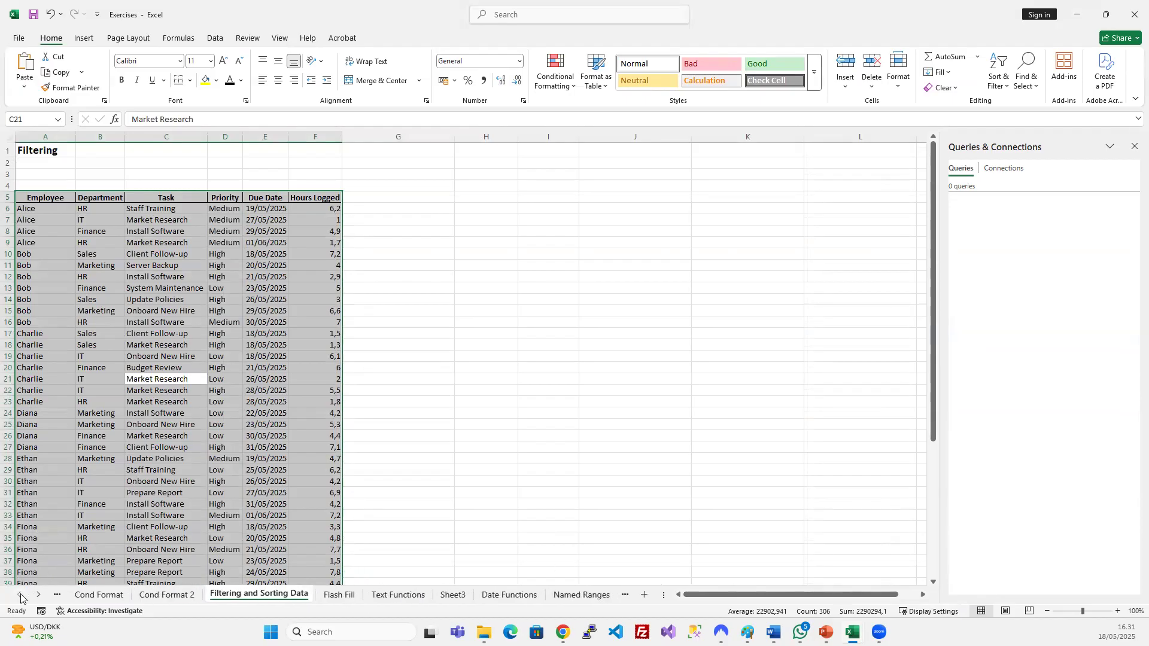
{"action": "left_click", "coordinate": [98, 595]}
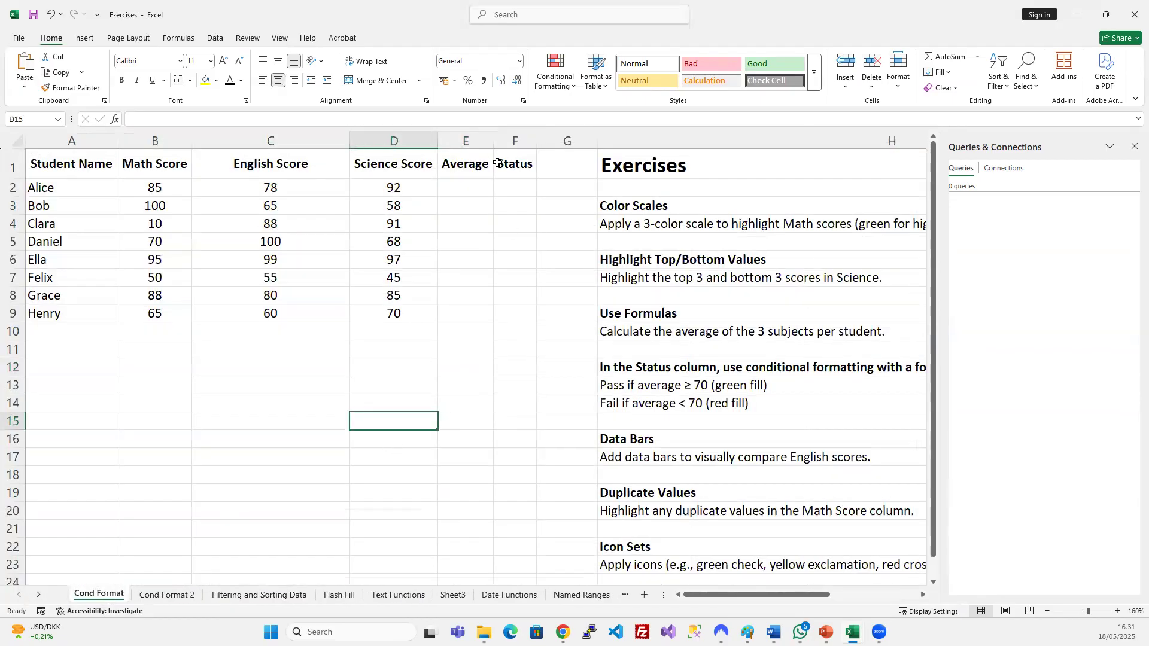
{"action": "left_click", "coordinate": [479, 188]}
{"action": "left_click_drag", "start_coordinate": [489, 141], "coordinate": [604, 144]}
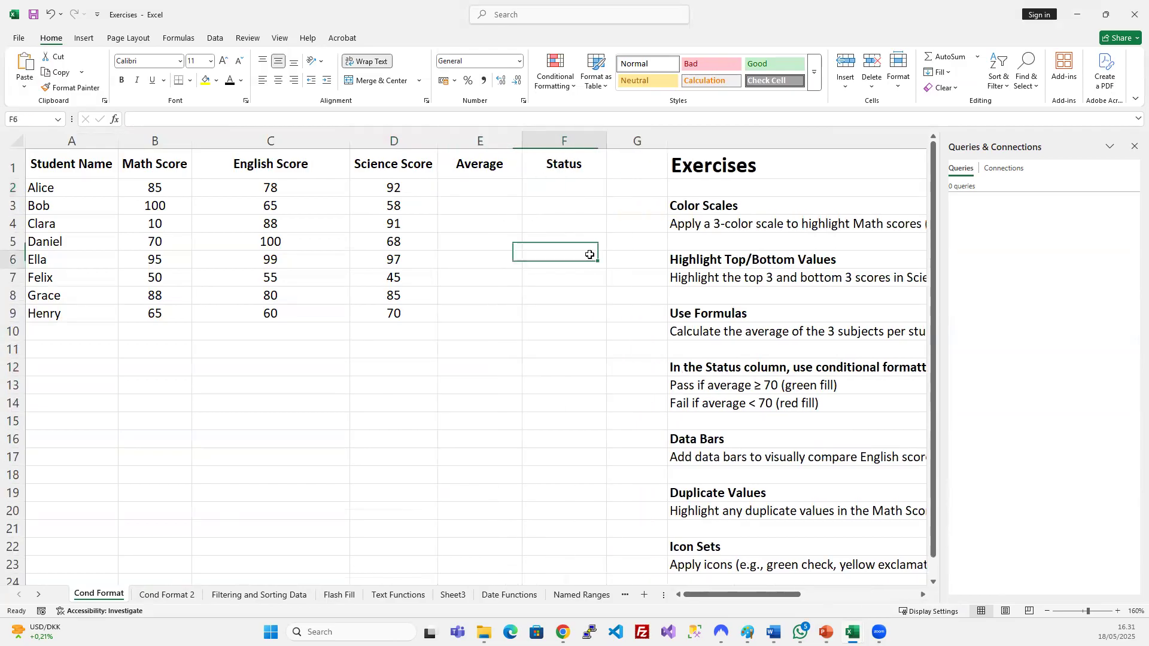
Insert a column before Average headed 'Sum all scores'.
{"action": "left_click", "coordinate": [477, 141]}
{"action": "key", "text": "ctrl+plus"}
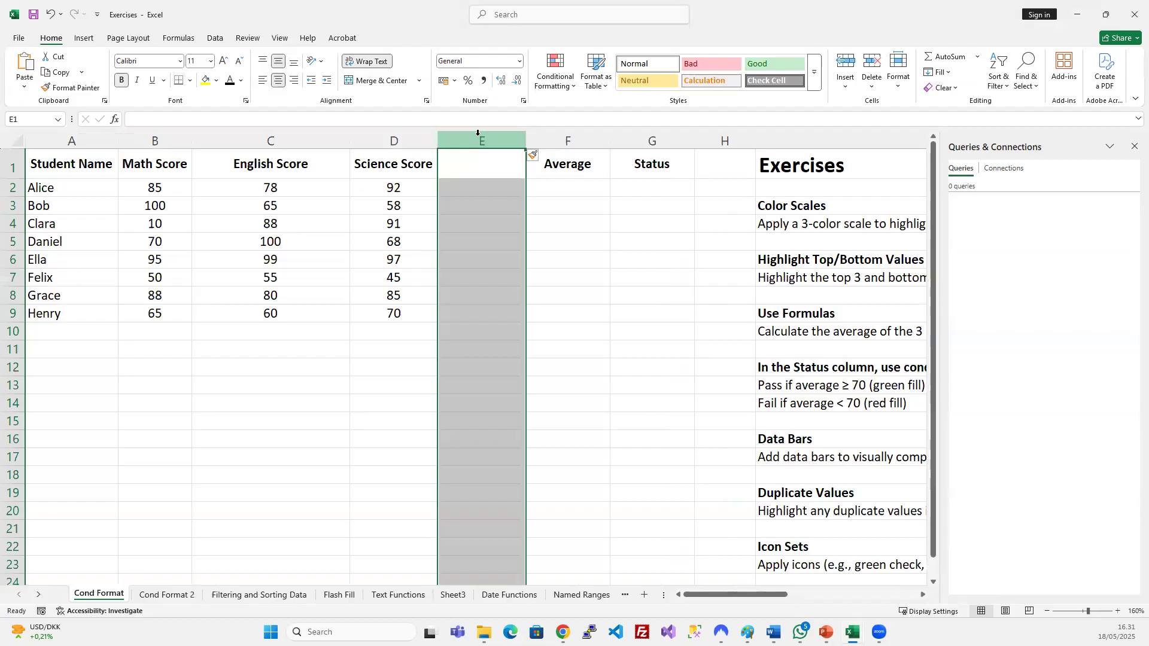
{"action": "left_click", "coordinate": [488, 169]}
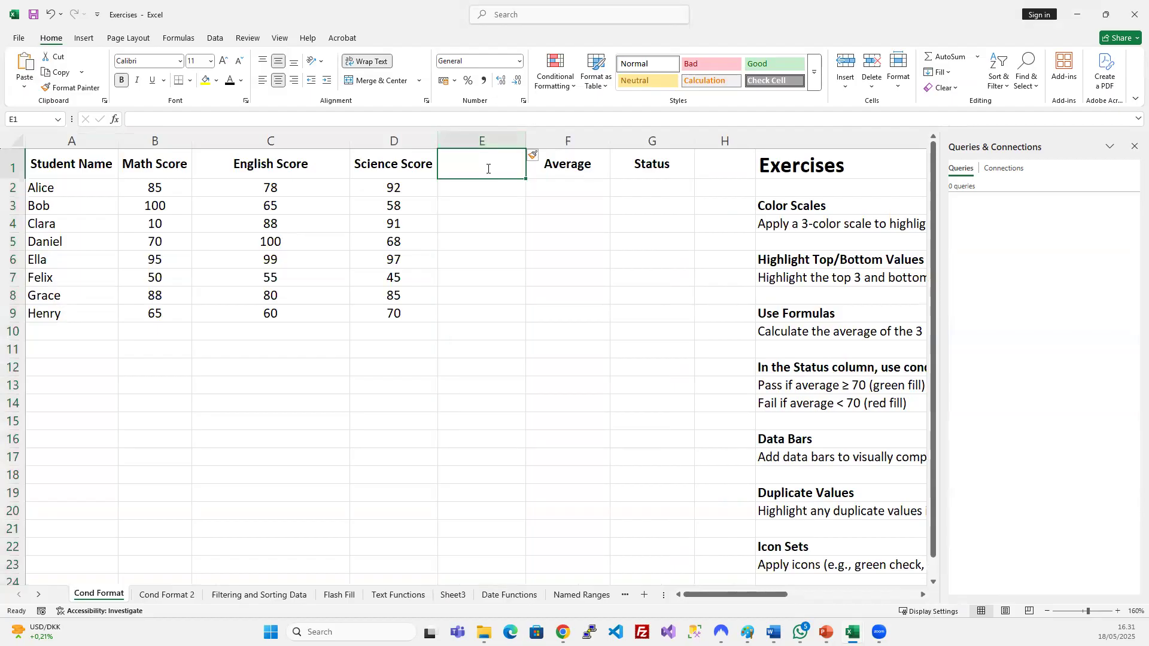
{"action": "type", "text": "Sum all"}
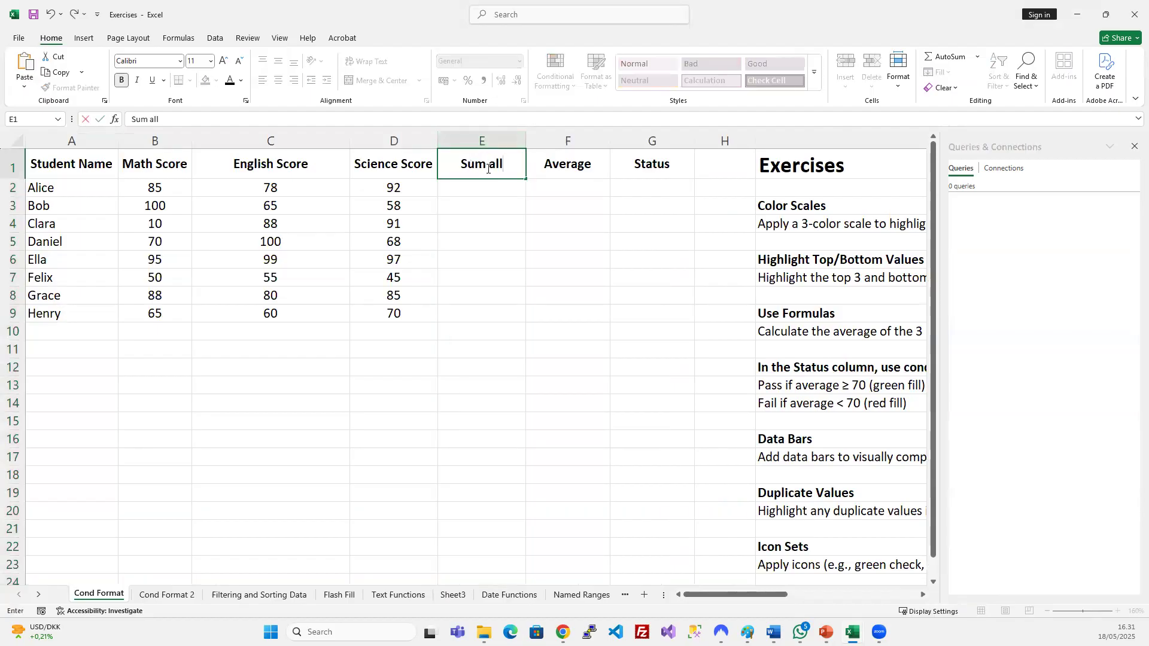
{"action": "type", "text": " scores"}
{"action": "key", "text": "Return"}
Enter =B2+C2+D2 in E2 to total the first row's scores.
{"action": "left_click_drag", "start_coordinate": [169, 186], "coordinate": [386, 190]}
{"action": "left_click", "coordinate": [474, 184]}
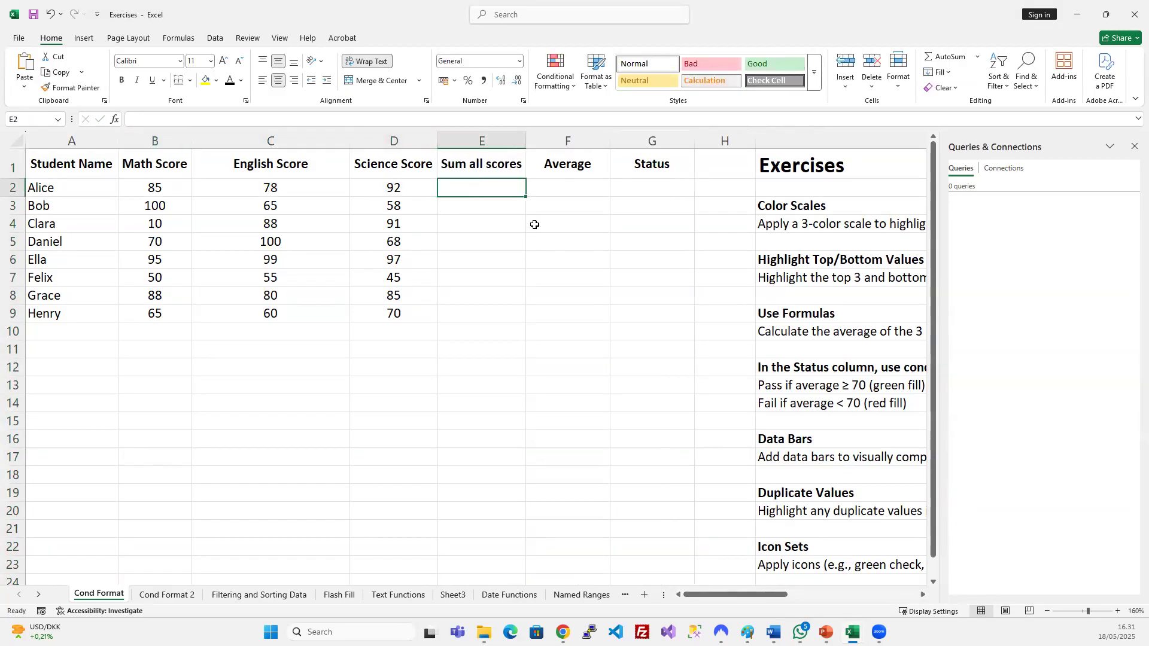
{"action": "type", "text": "="}
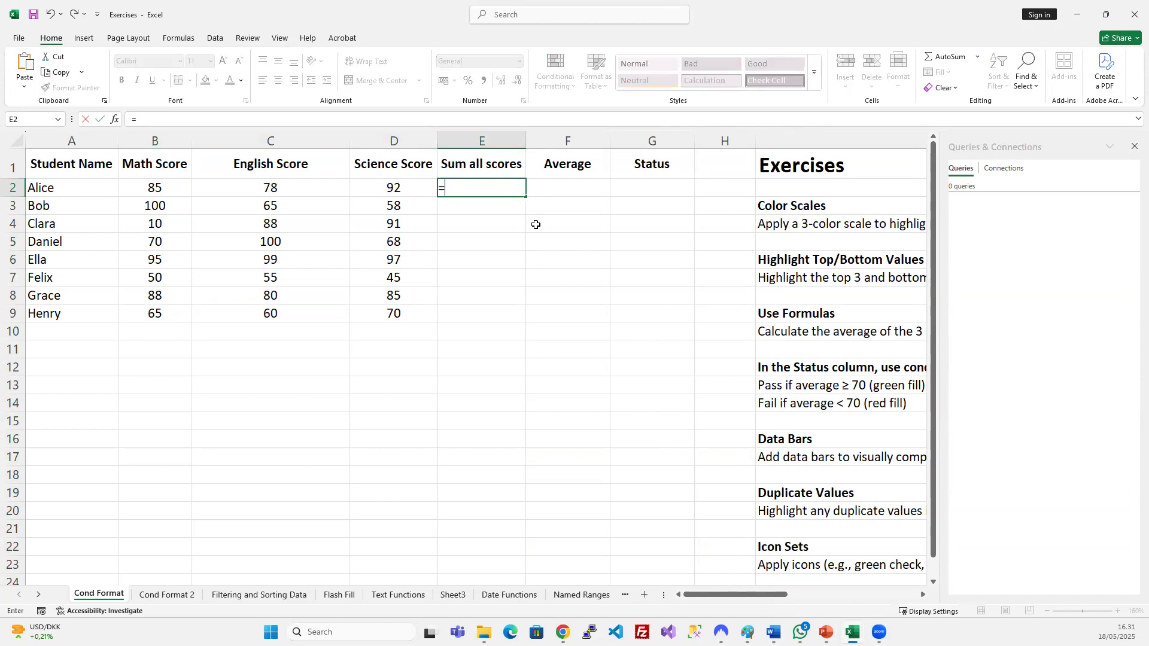
{"action": "left_click", "coordinate": [166, 188]}
{"action": "type", "text": "+"}
{"action": "left_click", "coordinate": [207, 190]}
{"action": "type", "text": "+"}
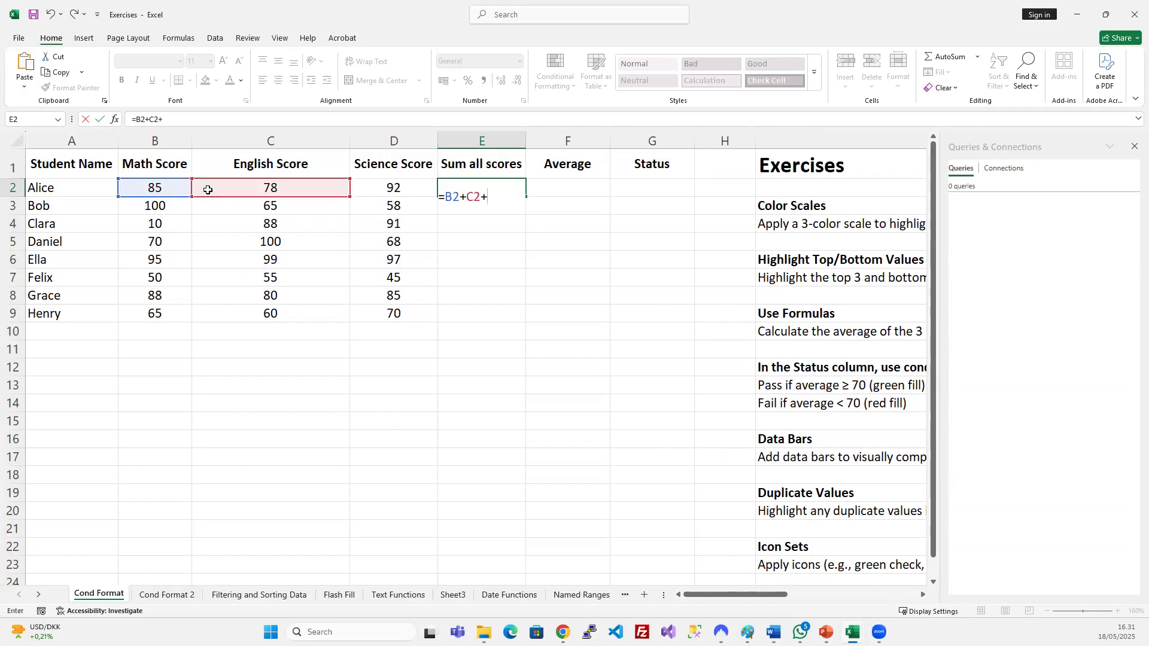
{"action": "left_click", "coordinate": [375, 190]}
{"action": "key", "text": "Return"}
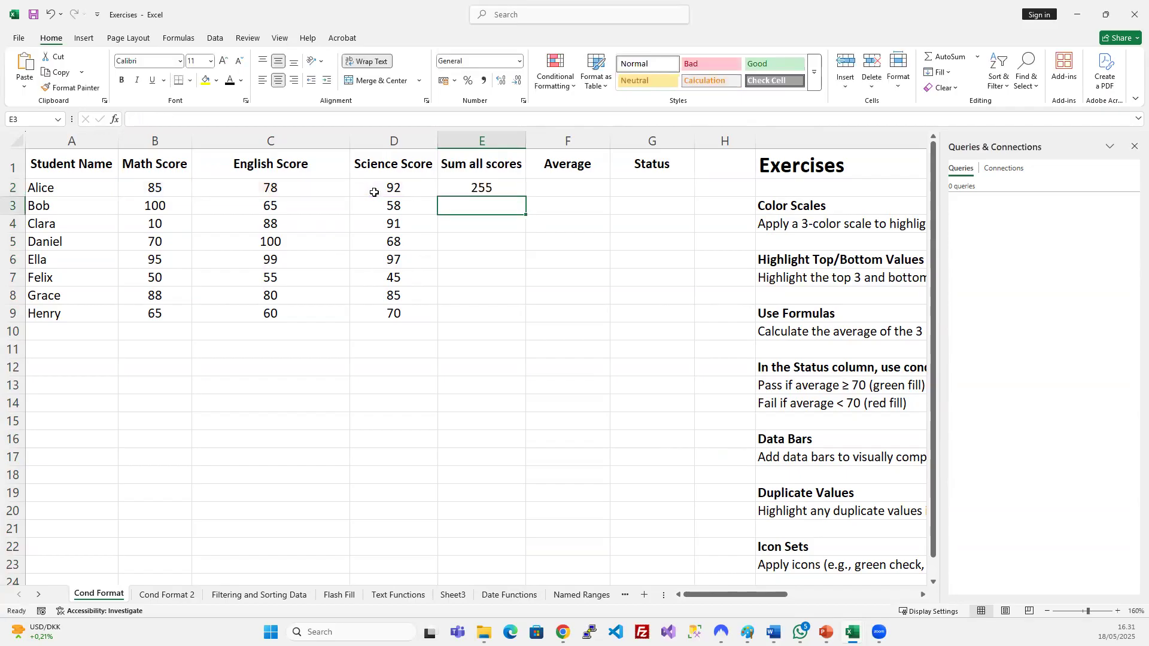
Auto-fit the English Score column and shift E2's English reference down to C4.
{"action": "left_click", "coordinate": [503, 183]}
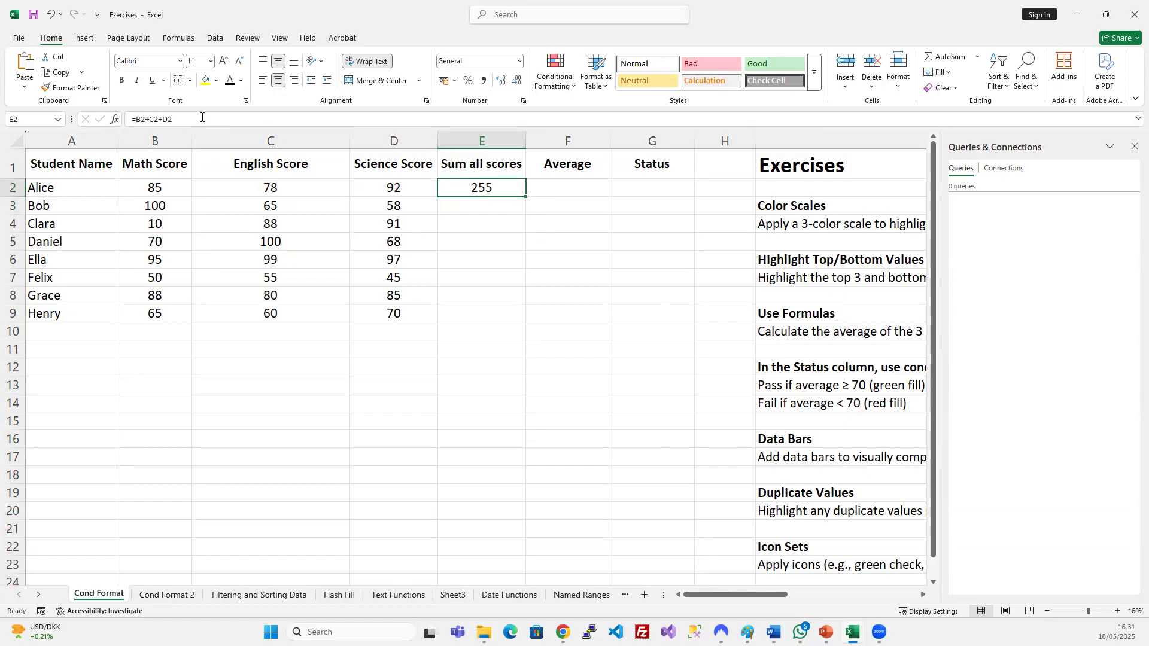
{"action": "left_click", "coordinate": [201, 117]}
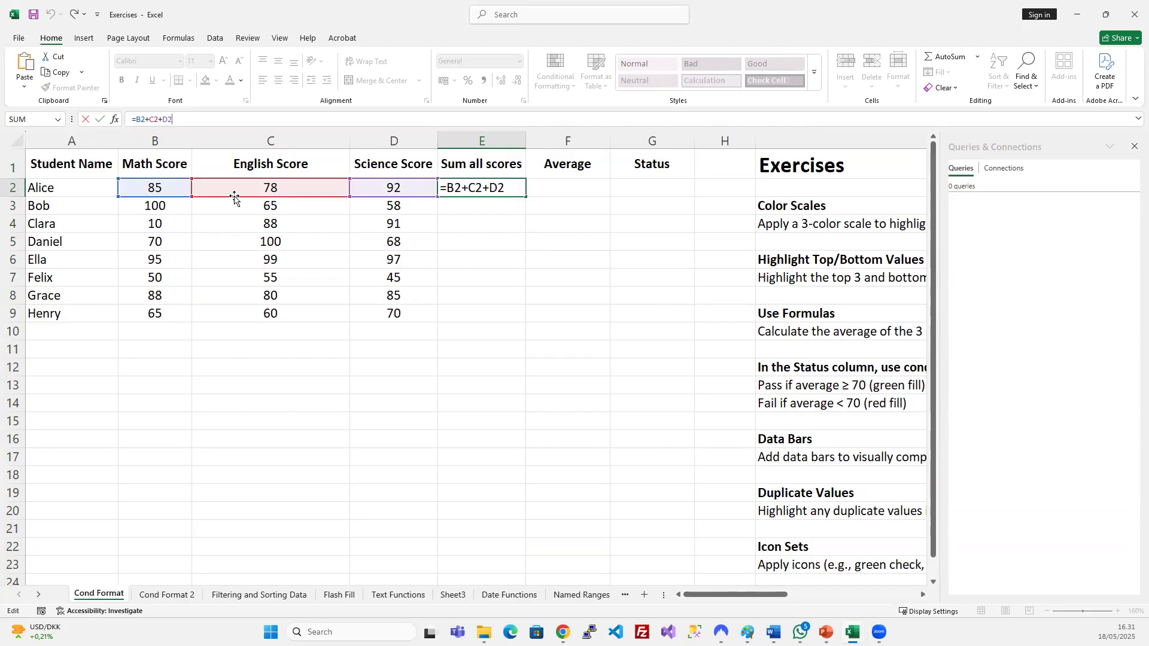
{"action": "double_click", "coordinate": [350, 140]}
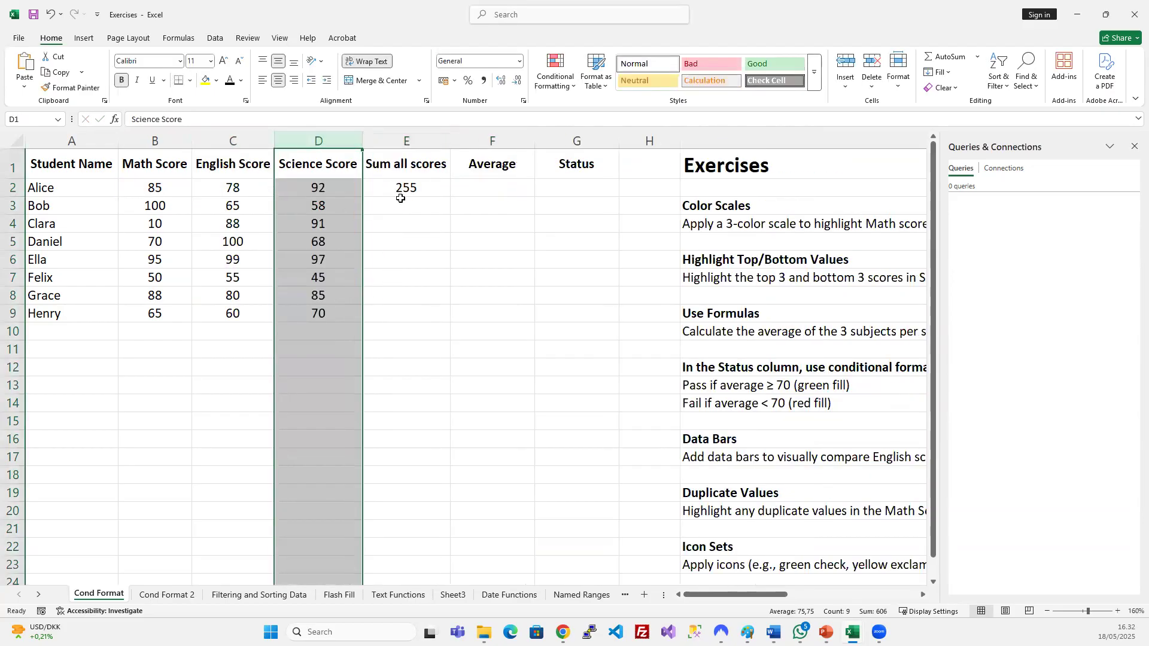
{"action": "left_click", "coordinate": [401, 191]}
{"action": "left_click", "coordinate": [154, 120]}
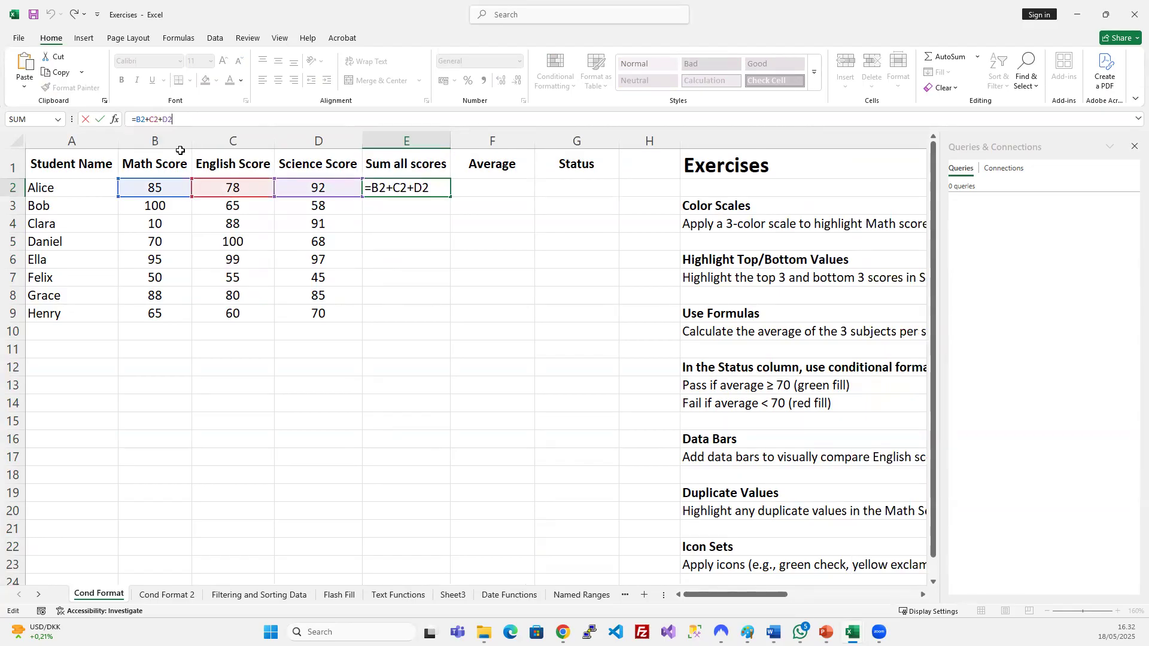
{"action": "mouse_move", "coordinate": [236, 202]}
{"action": "left_mouse_down"}
{"action": "mouse_move", "coordinate": [234, 241]}
{"action": "mouse_move", "coordinate": [234, 190]}
{"action": "left_mouse_up"}
{"action": "left_click_drag", "start_coordinate": [246, 200], "coordinate": [243, 226]}
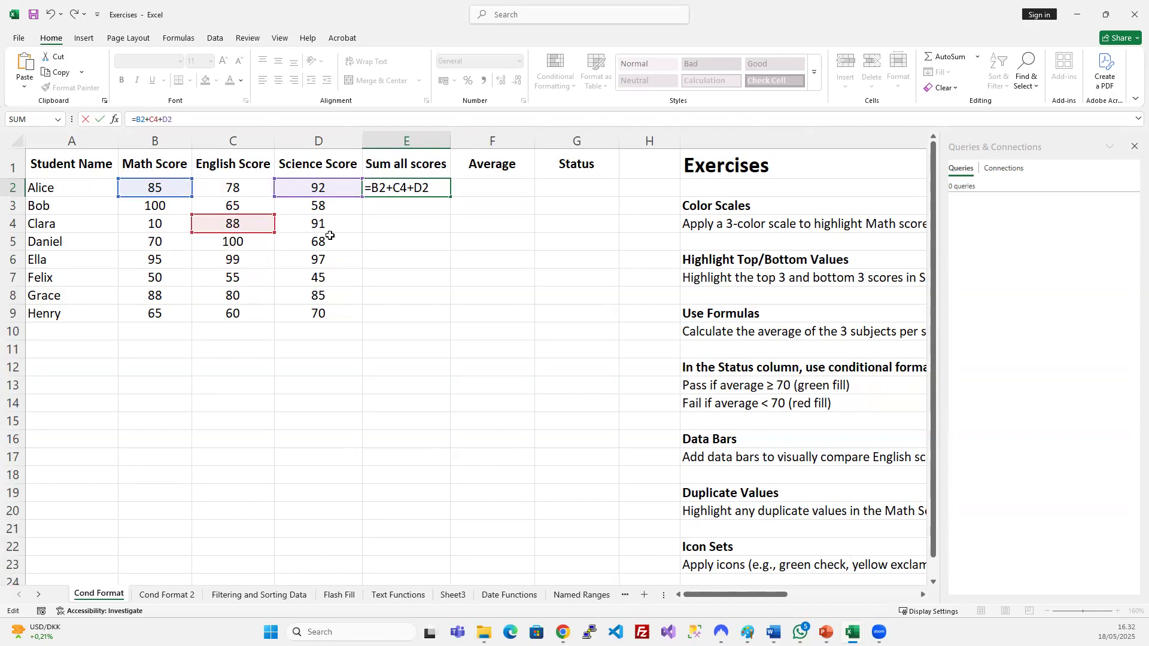
{"action": "key", "text": "Return"}
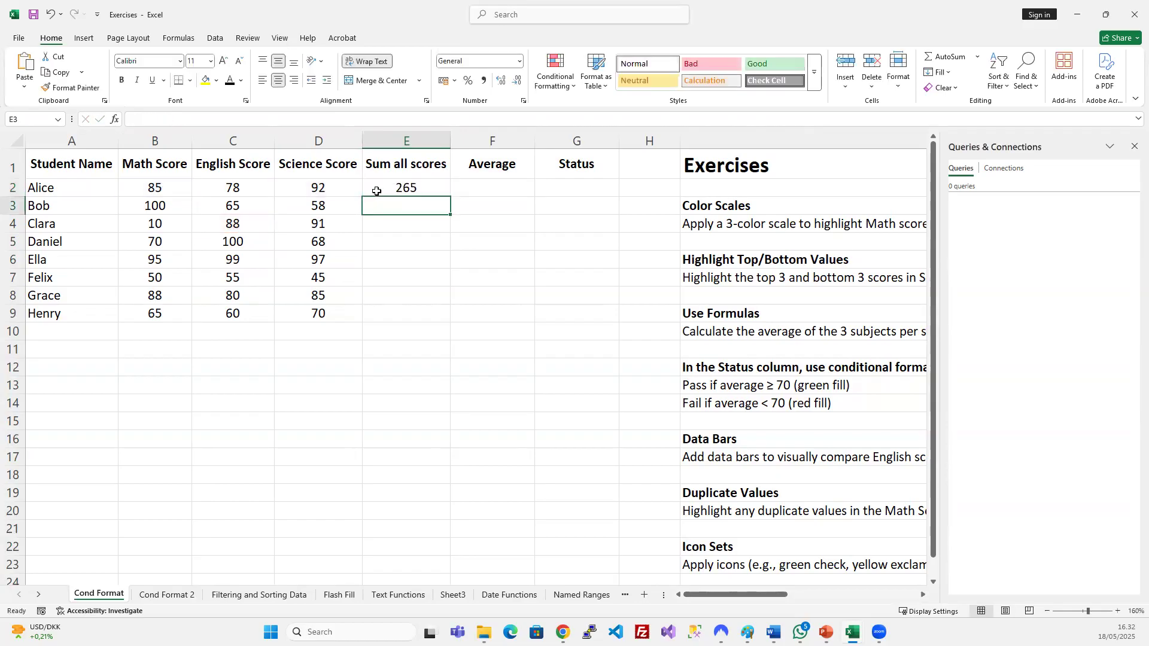
Undo back to E2's original =B2+C2+D2 total and re-fit the English Score column.
{"action": "left_click", "coordinate": [406, 192]}
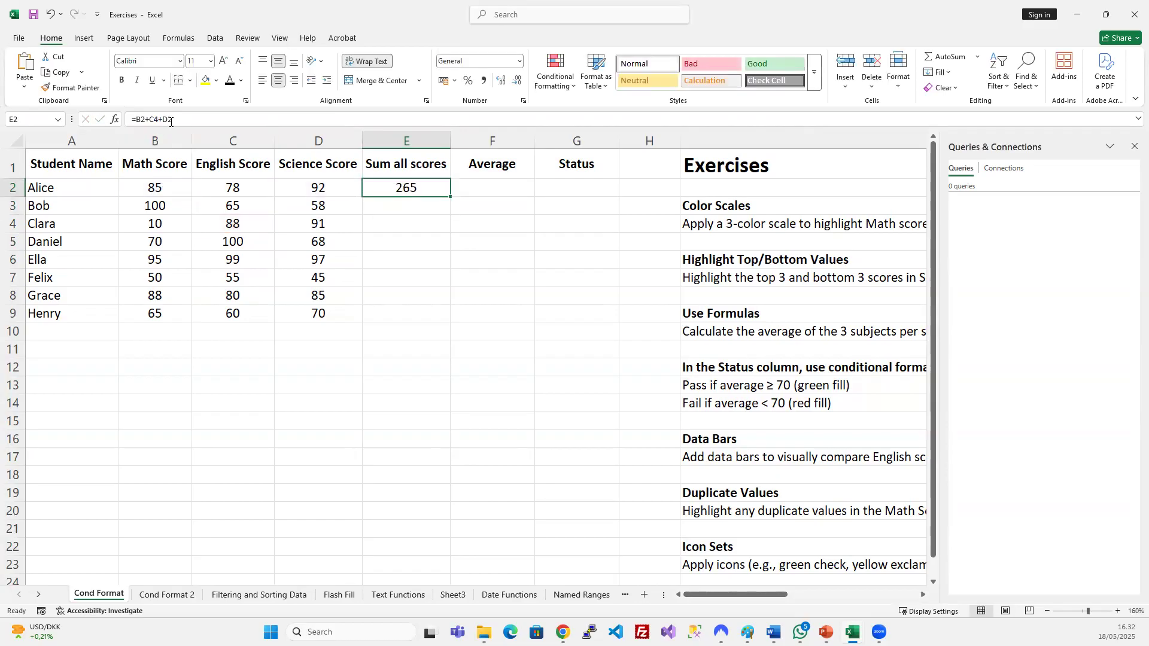
{"action": "left_click", "coordinate": [214, 121]}
{"action": "key", "text": "Escape"}
{"action": "key", "text": "ctrl+d"}
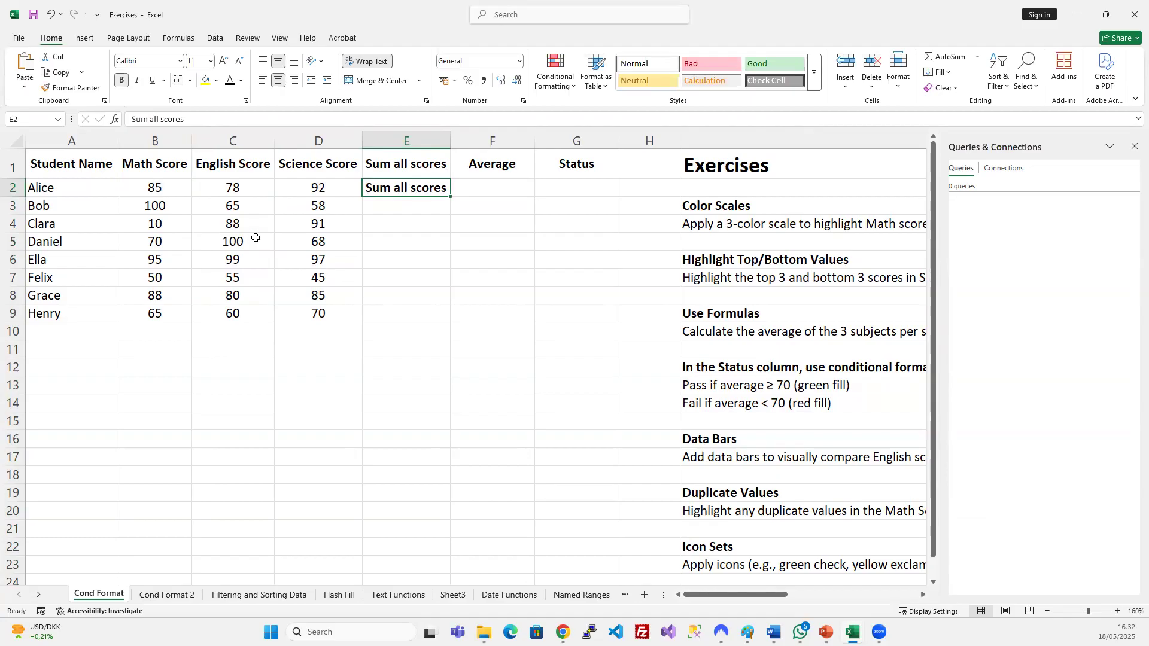
{"action": "key", "text": "ctrl+z"}
{"action": "key", "text": "ctrl+z"}
{"action": "left_click", "coordinate": [357, 235]}
{"action": "left_click", "coordinate": [478, 190]}
{"action": "left_click", "coordinate": [181, 118]}
{"action": "key", "text": "Escape"}
{"action": "left_click", "coordinate": [364, 221]}
{"action": "double_click", "coordinate": [351, 142]}
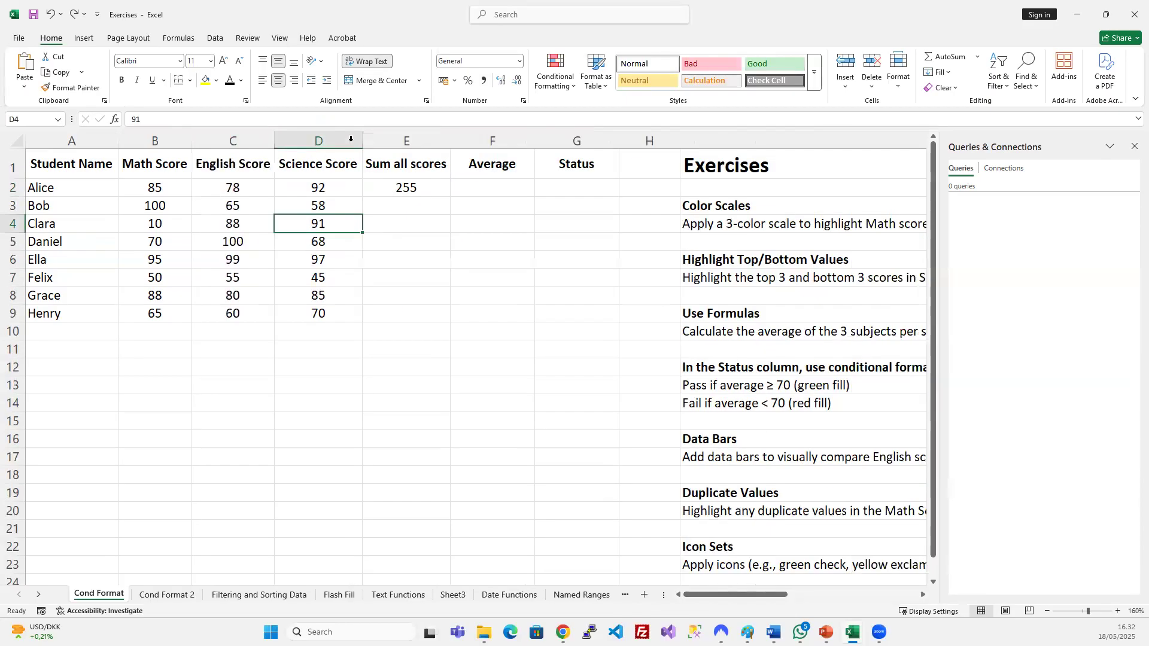
Copy E2's sum formula and look at the second row's scores beside E3.
{"action": "left_click", "coordinate": [420, 200]}
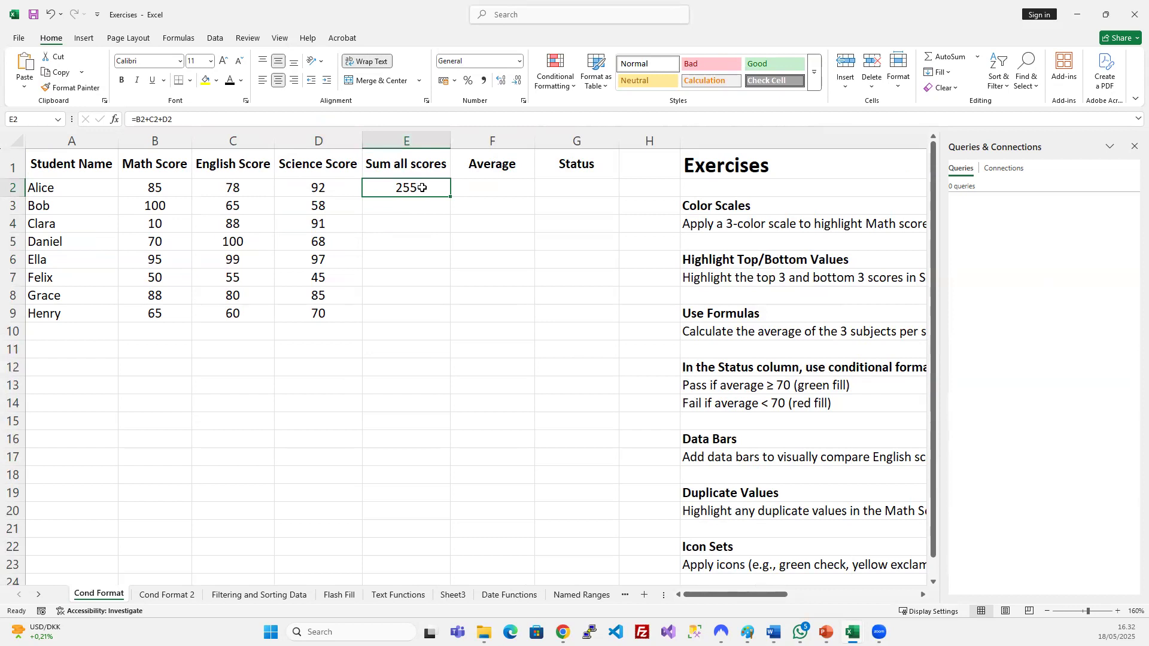
{"action": "key", "text": "ctrl+c"}
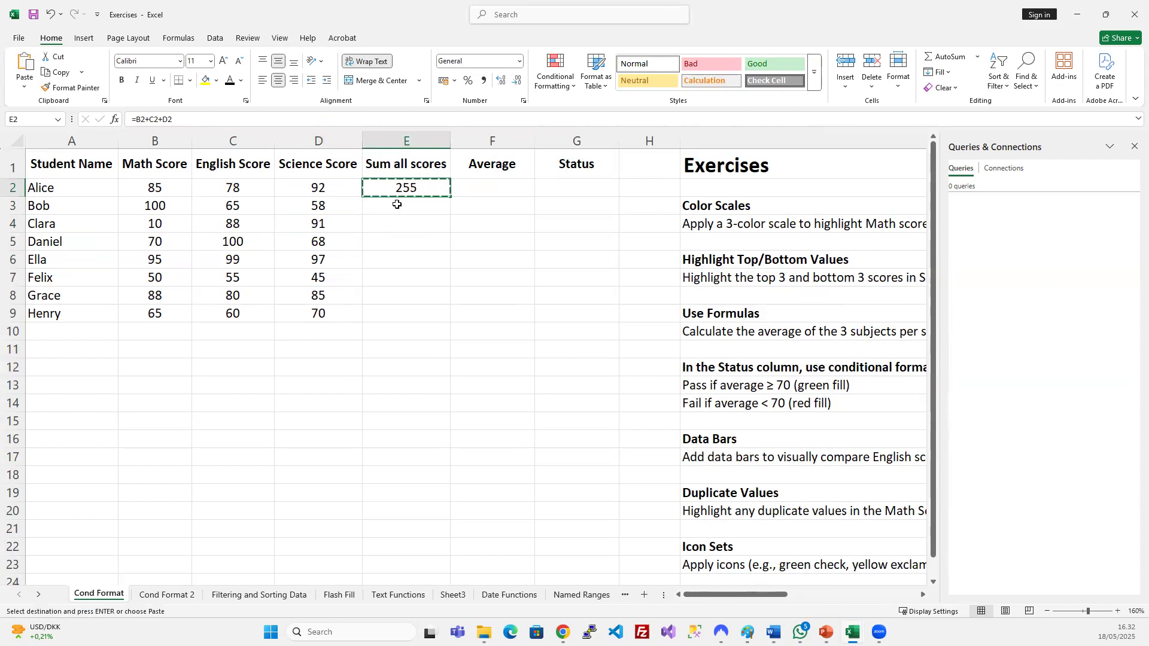
{"action": "left_click", "coordinate": [397, 205]}
{"action": "left_click_drag", "start_coordinate": [141, 205], "coordinate": [291, 209]}
{"action": "left_click", "coordinate": [405, 208]}
{"action": "key", "text": "Escape"}
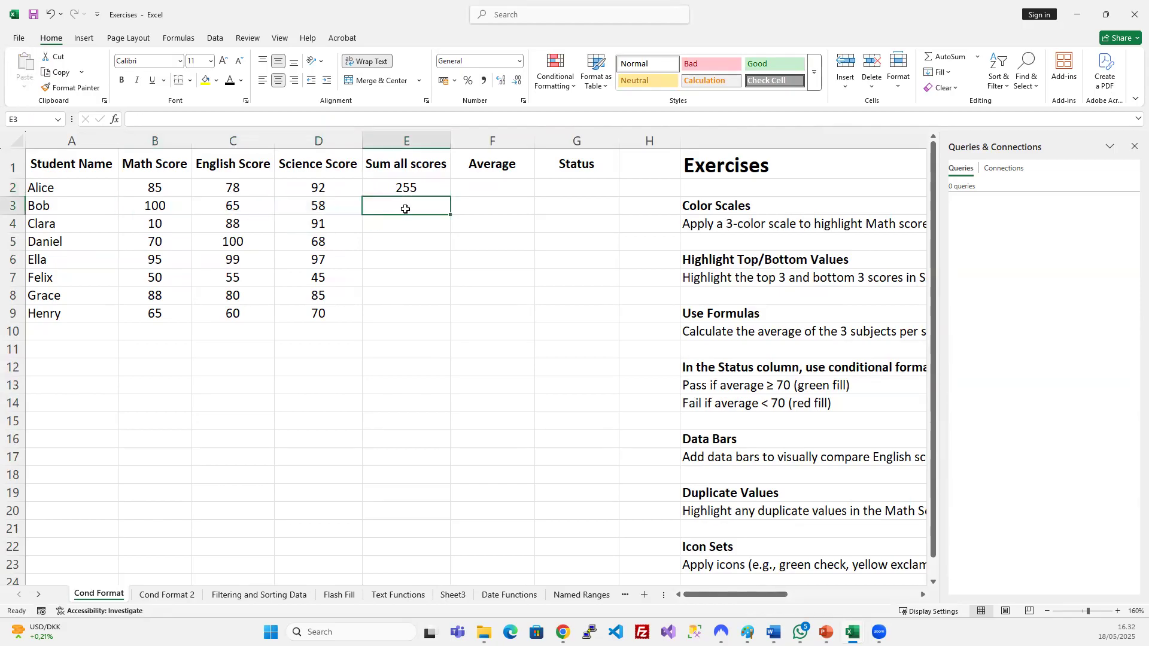
{"action": "type", "text": "="}
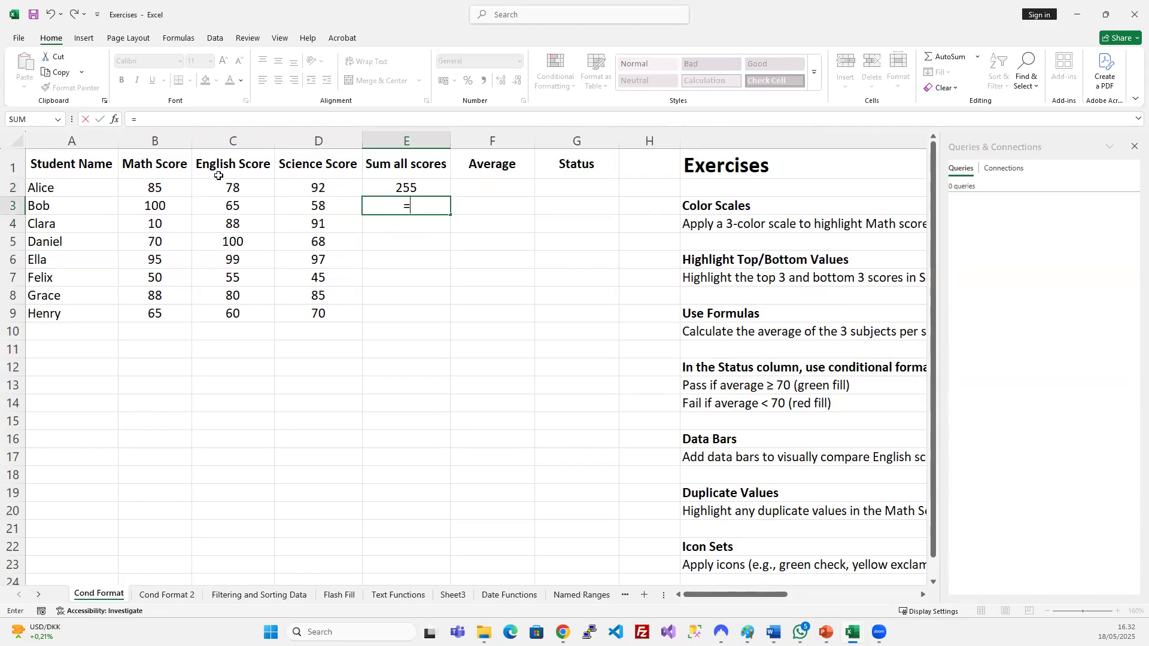
{"action": "left_click", "coordinate": [157, 204]}
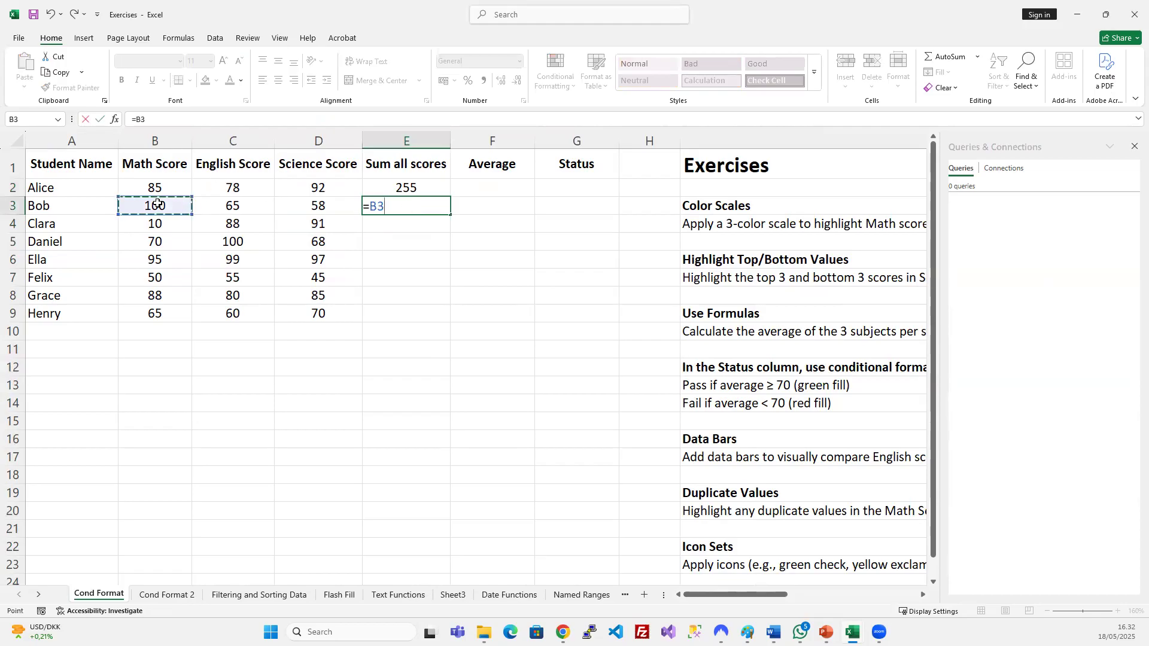
{"action": "type", "text": "+"}
{"action": "left_click", "coordinate": [242, 207]}
{"action": "type", "text": "+"}
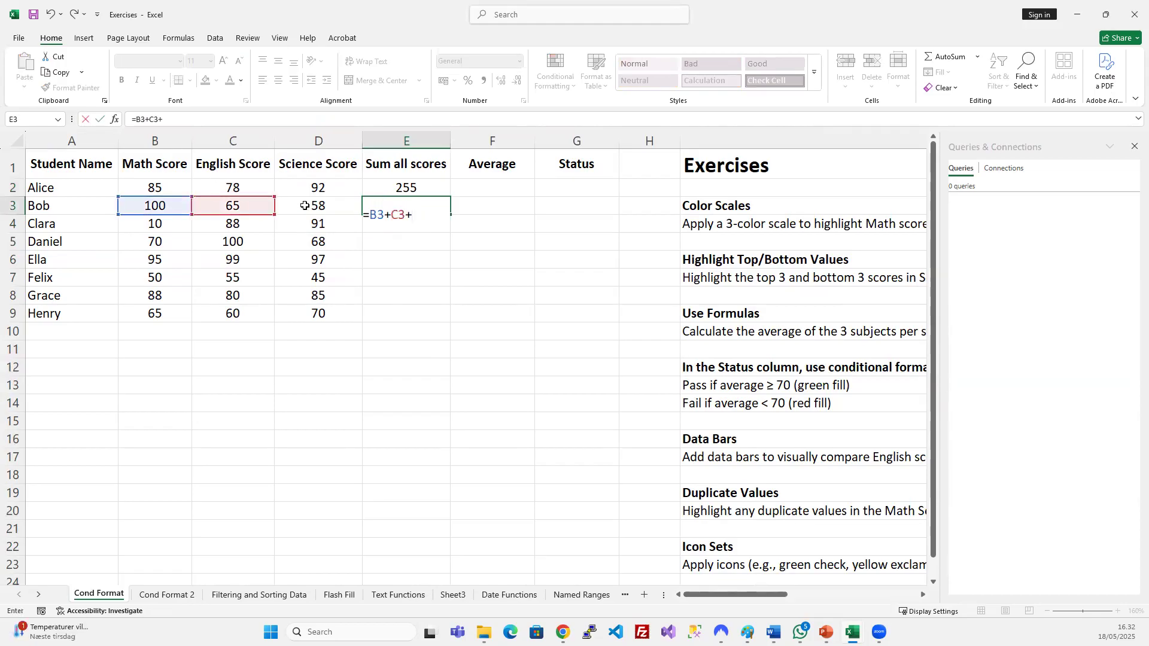
{"action": "left_click", "coordinate": [304, 205]}
{"action": "key", "text": "Return"}
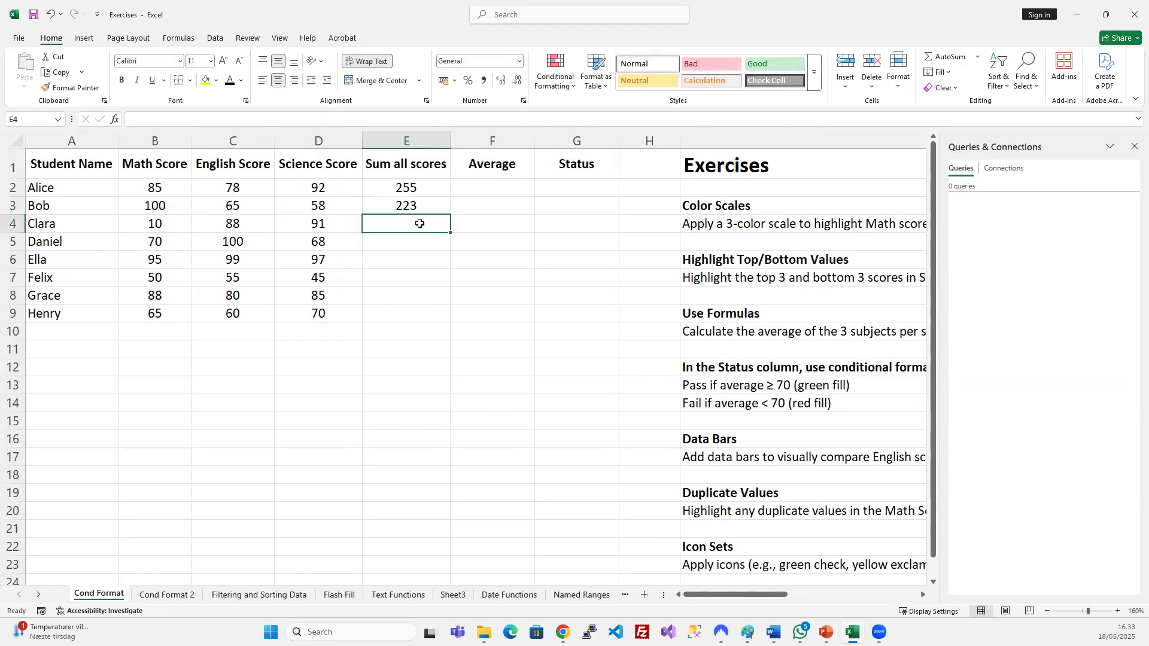
{"action": "left_click", "coordinate": [418, 201]}
{"action": "key", "text": "Delete"}
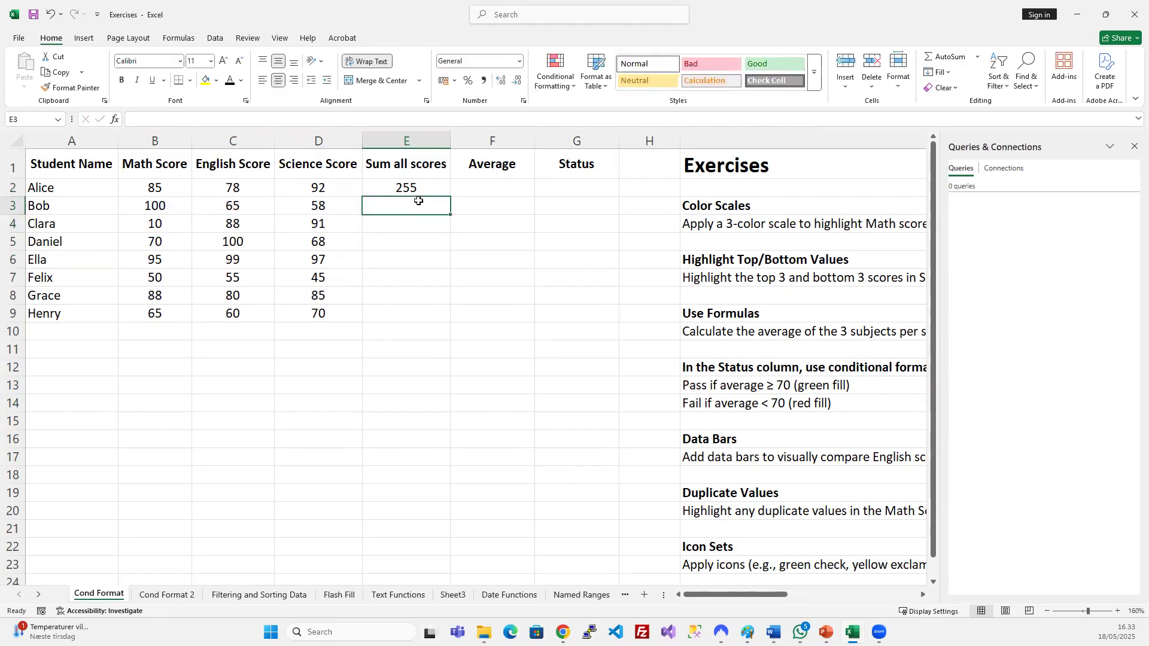
{"action": "key", "text": "Up"}
{"action": "key", "text": "ctrl+c"}
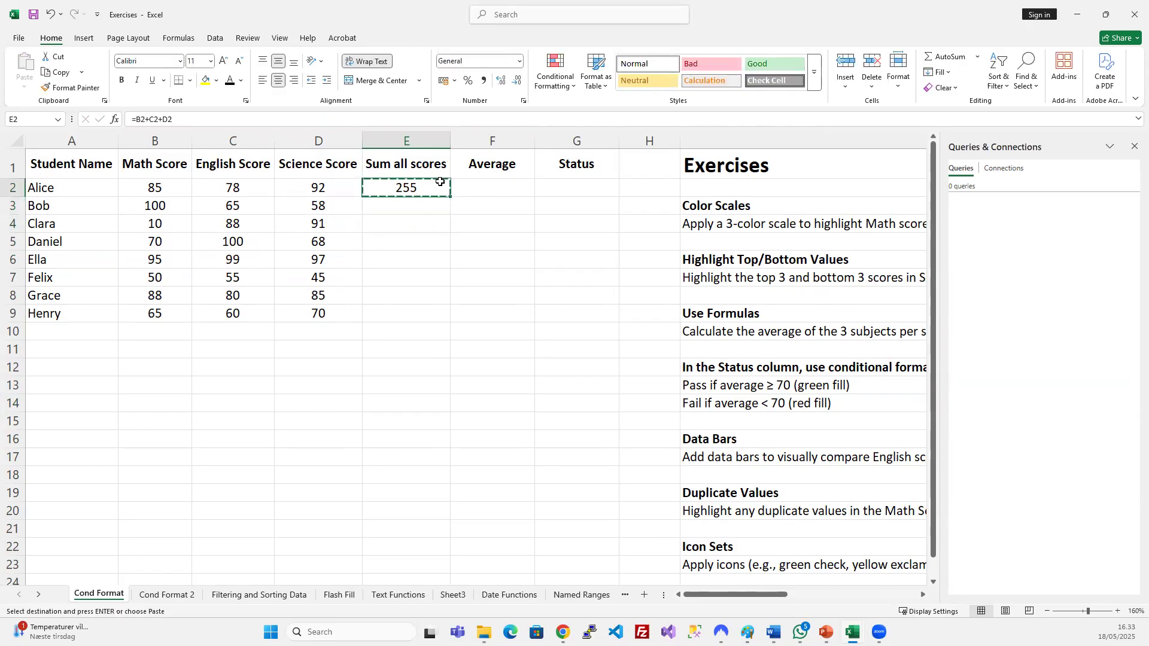
{"action": "left_click", "coordinate": [416, 206]}
{"action": "key", "text": "ctrl+v"}
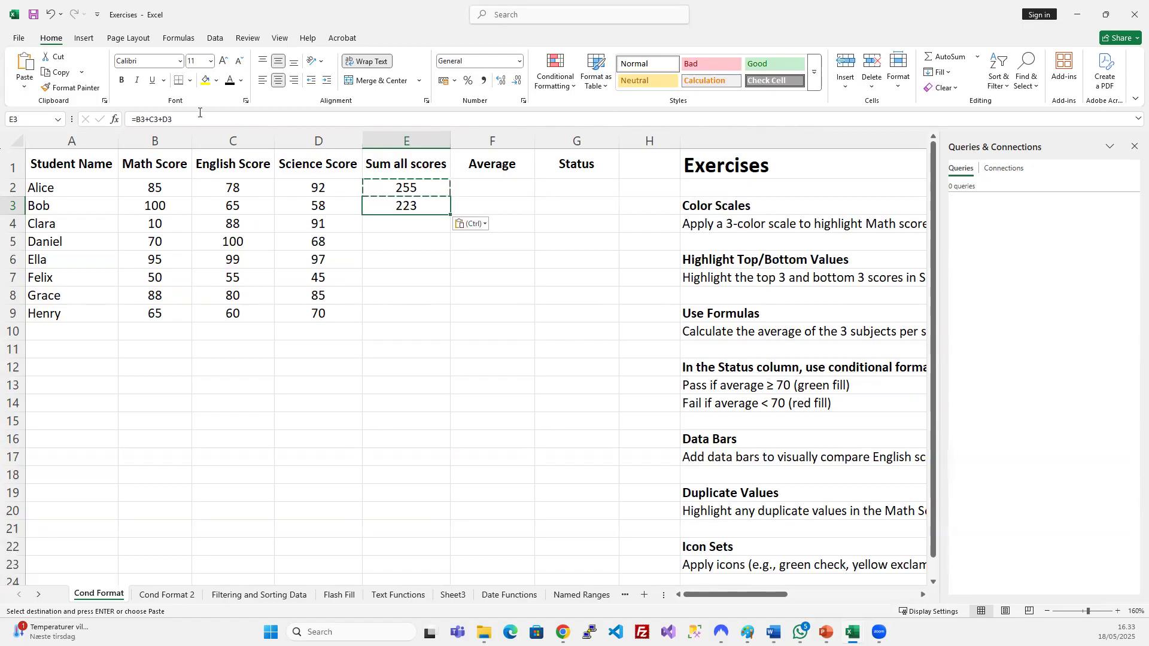
{"action": "key", "text": "F2"}
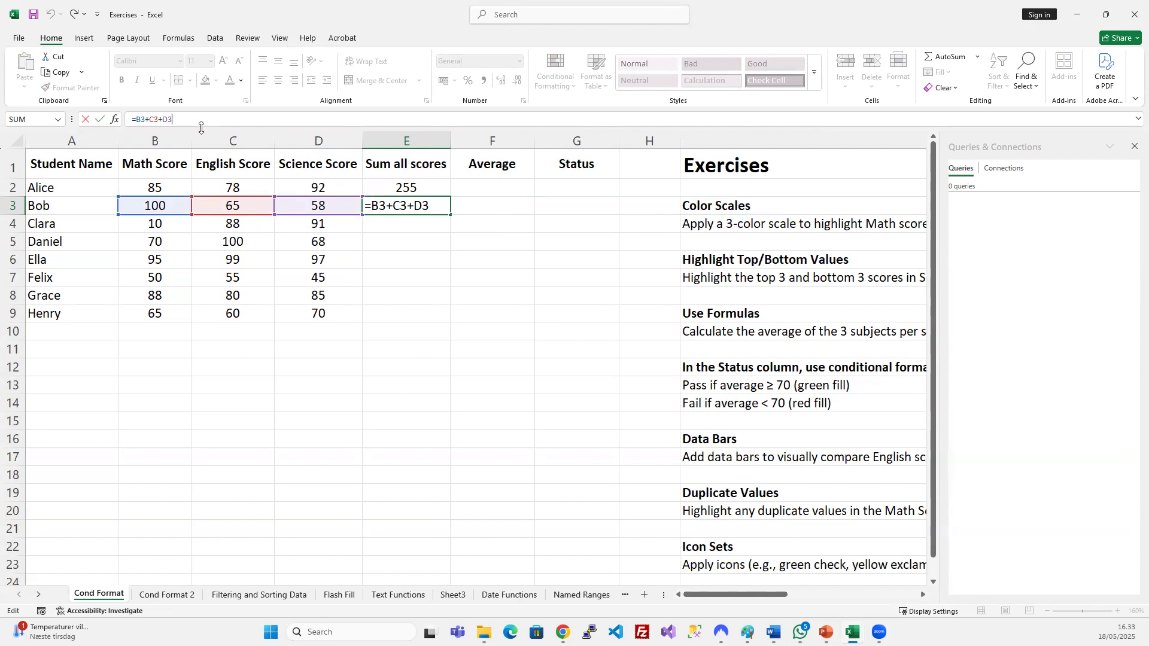
{"action": "key", "text": "Escape"}
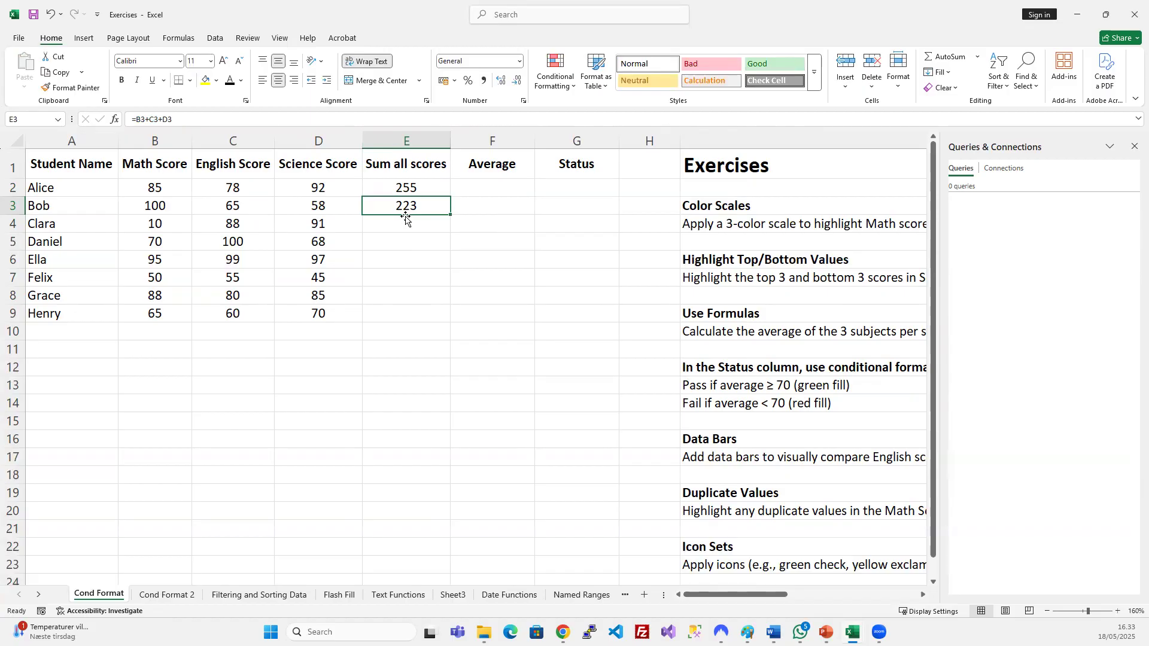
{"action": "left_click", "coordinate": [187, 120]}
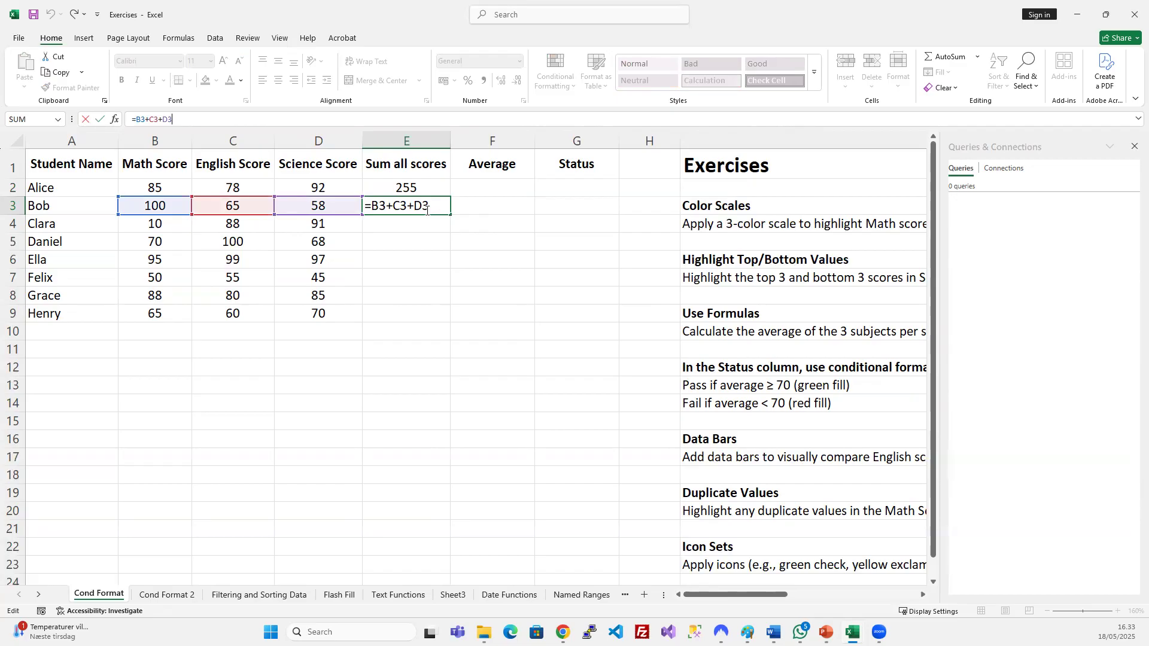
{"action": "key", "text": "ctrl+Return"}
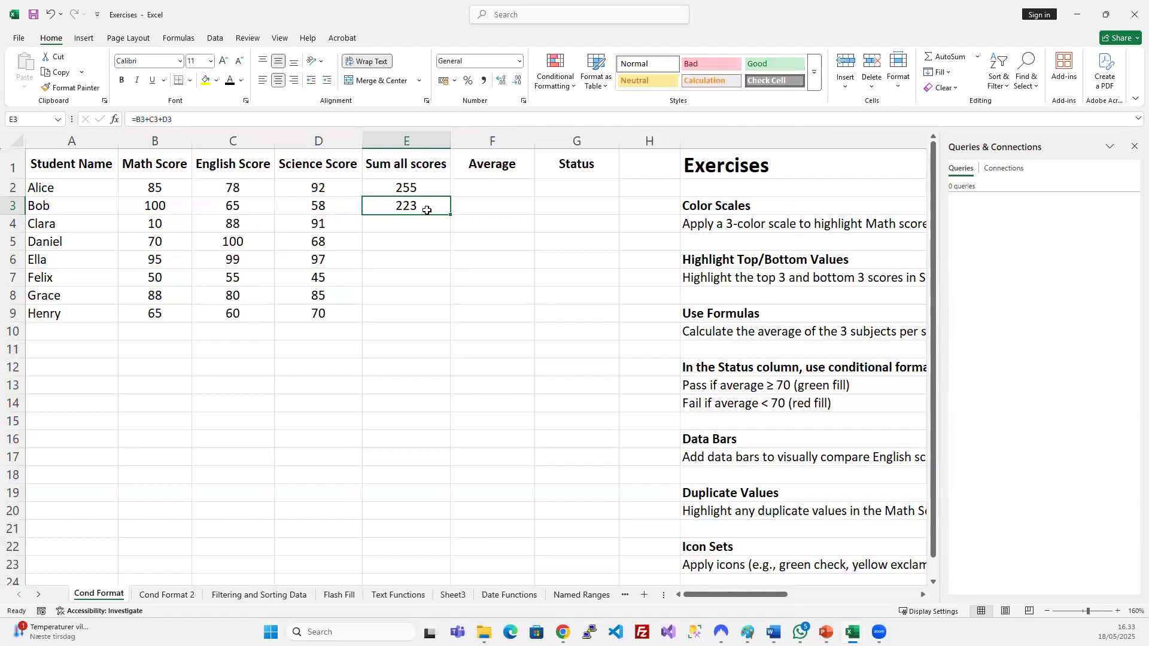
{"action": "key", "text": "Delete"}
{"action": "left_click", "coordinate": [422, 186]}
Paste E2's sum formula into E12.
{"action": "key", "text": "ctrl+c"}
{"action": "left_click", "coordinate": [421, 204]}
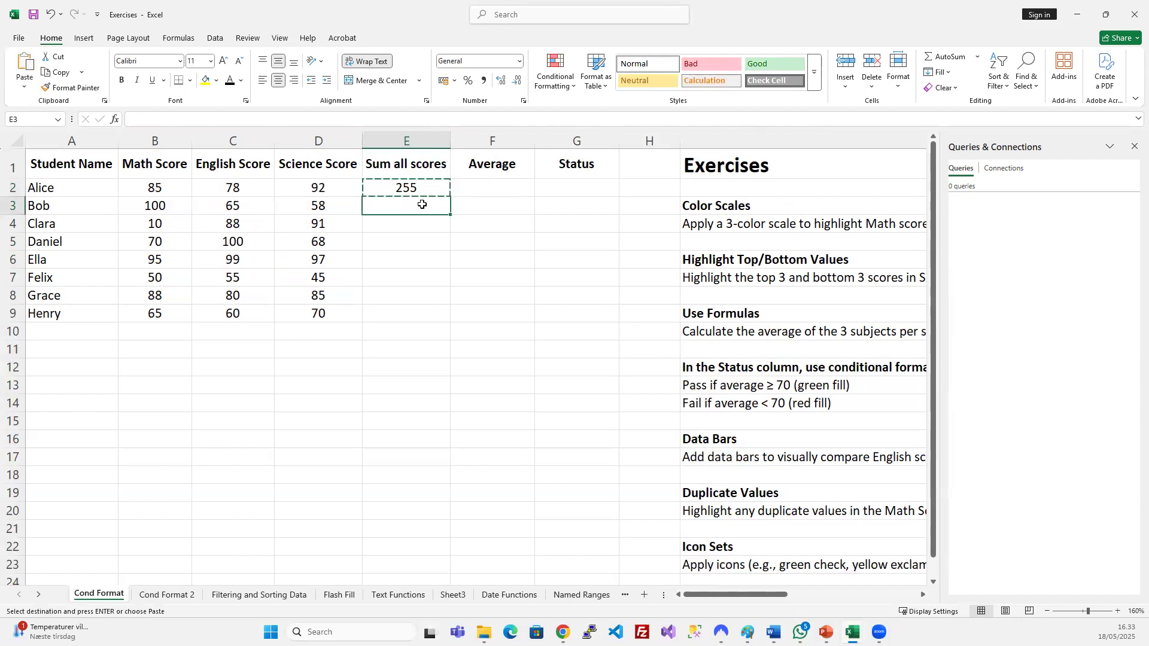
{"action": "left_click", "coordinate": [383, 367]}
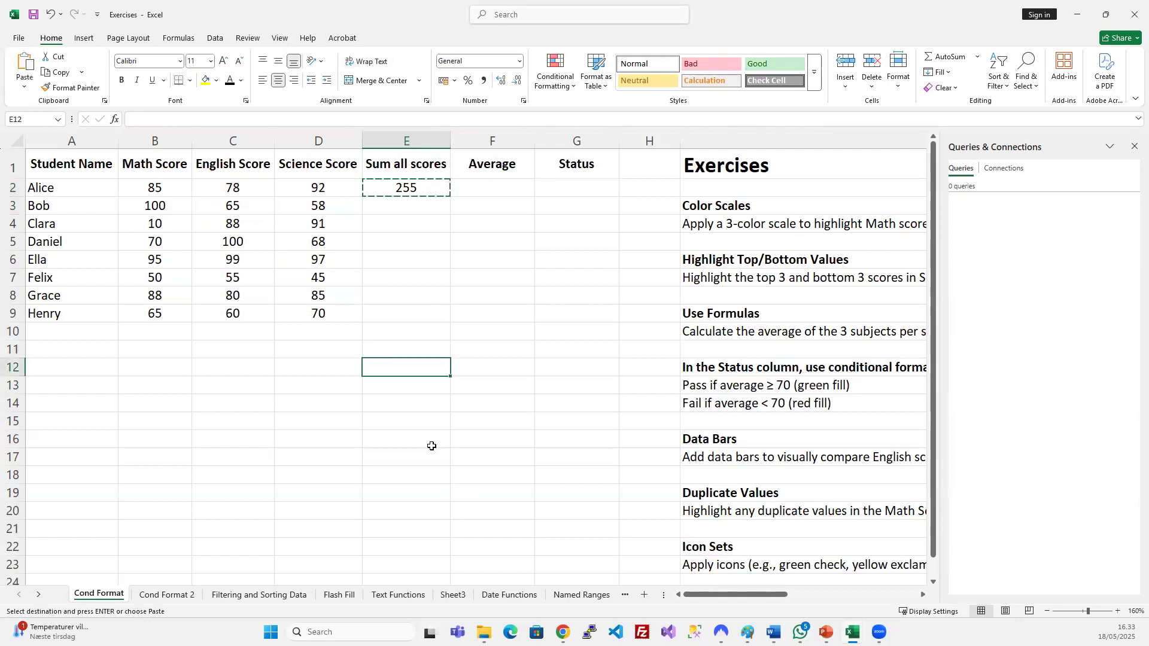
{"action": "key", "text": "ctrl+v"}
{"action": "key", "text": "Escape"}
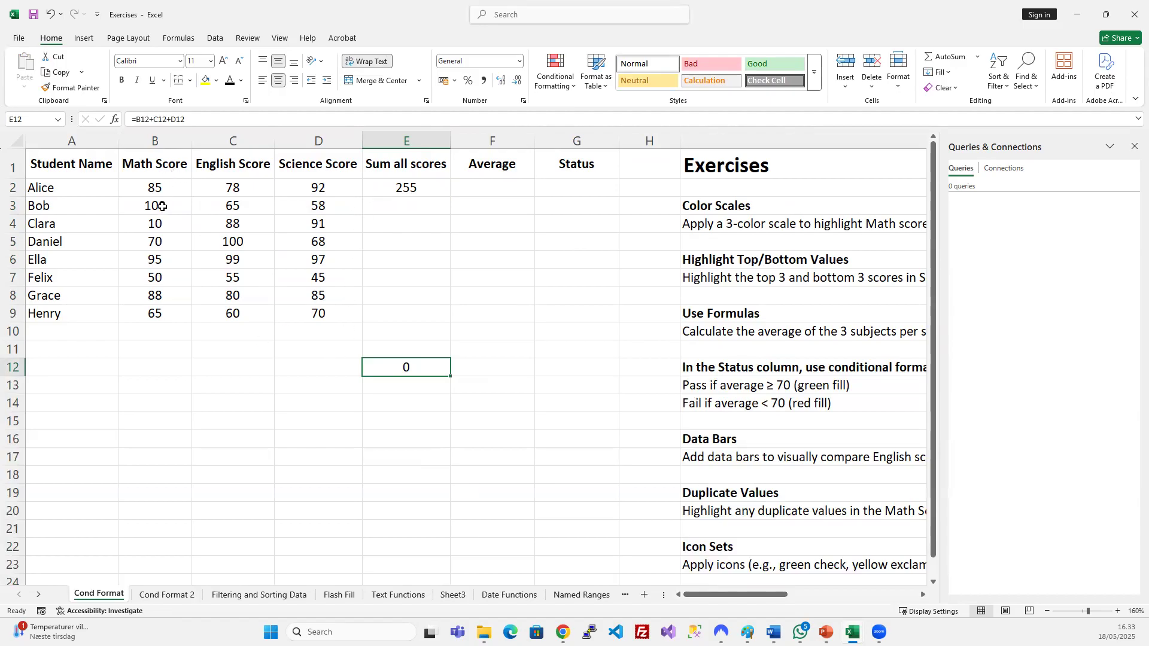
Copy Bob's scores 100, 65 and 58 from B3:D3 into B12.
{"action": "left_click_drag", "start_coordinate": [163, 205], "coordinate": [295, 206]}
{"action": "key", "text": "ctrl+c"}
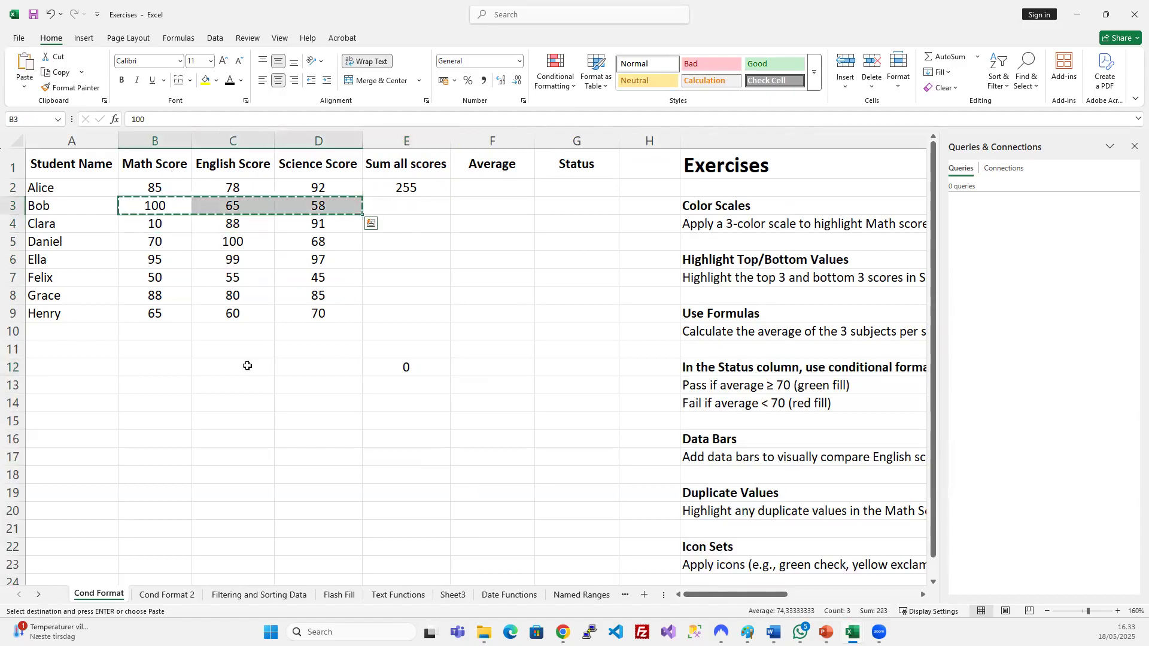
{"action": "left_click", "coordinate": [185, 366]}
{"action": "key", "text": "ctrl+v"}
Check that E12's =B12+C12+D12 totals row 12 as 223.
{"action": "left_click", "coordinate": [427, 367]}
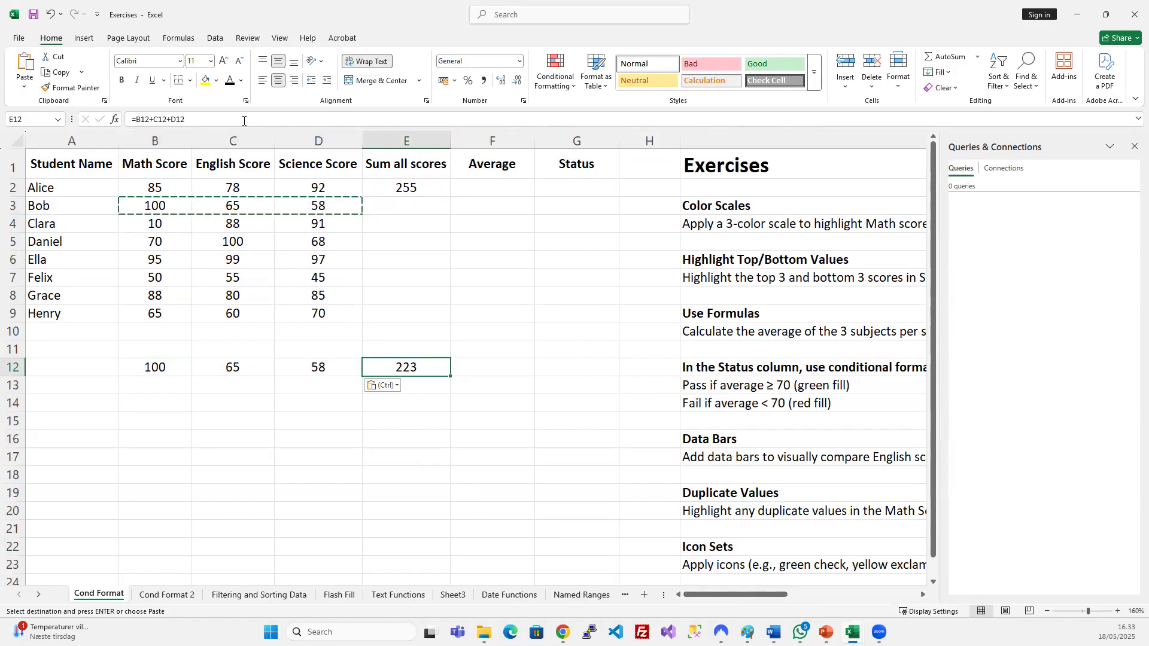
{"action": "key", "text": "Escape"}
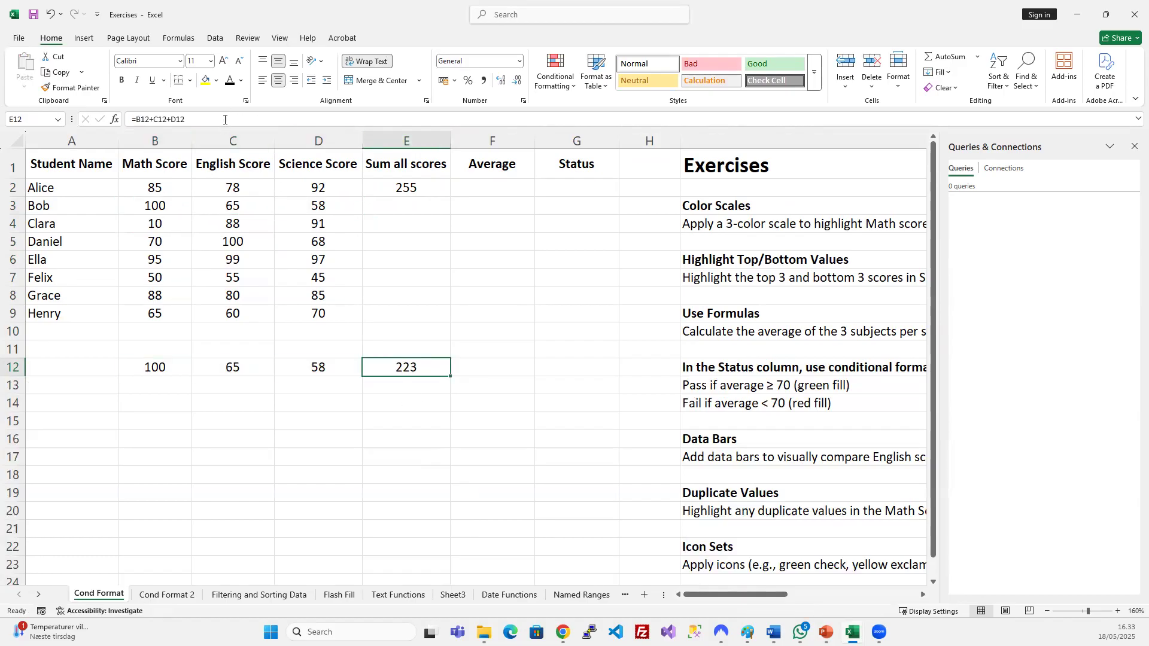
{"action": "left_click", "coordinate": [226, 120]}
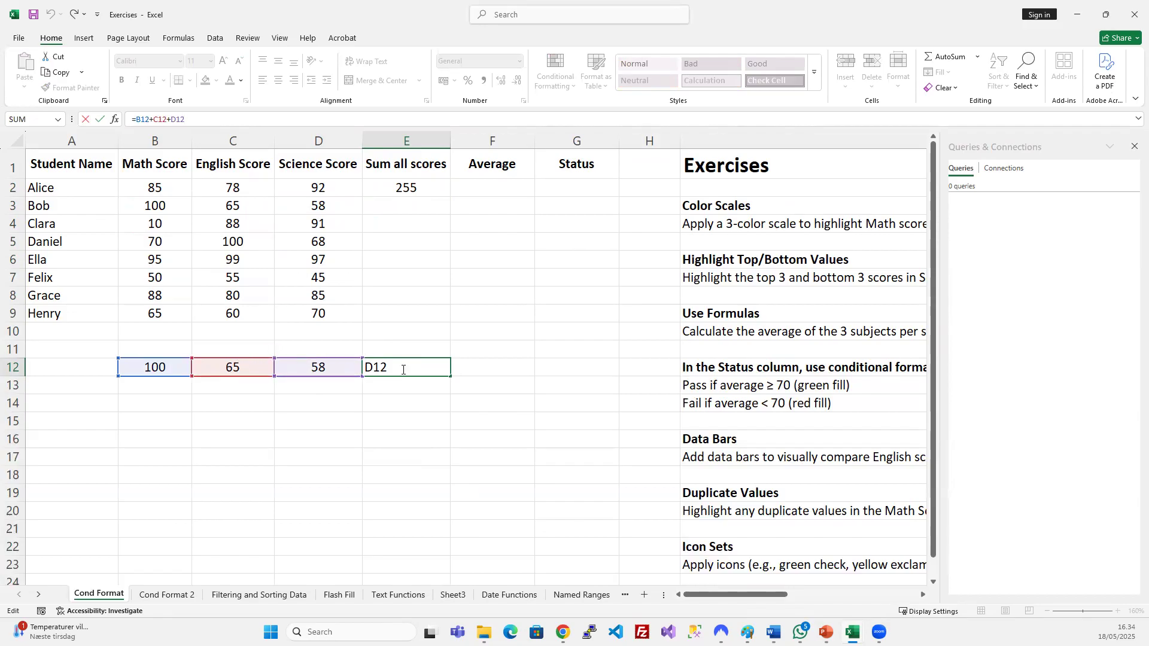
{"action": "key", "text": "ctrl+Return"}
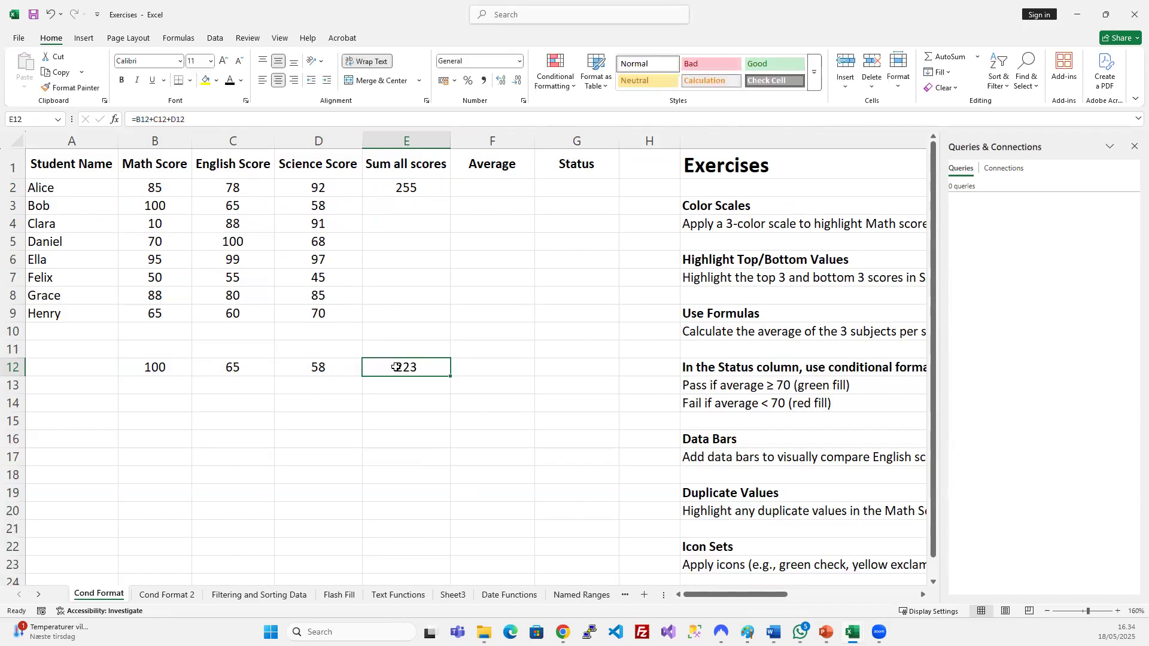
{"action": "left_click_drag", "start_coordinate": [177, 367], "coordinate": [306, 370]}
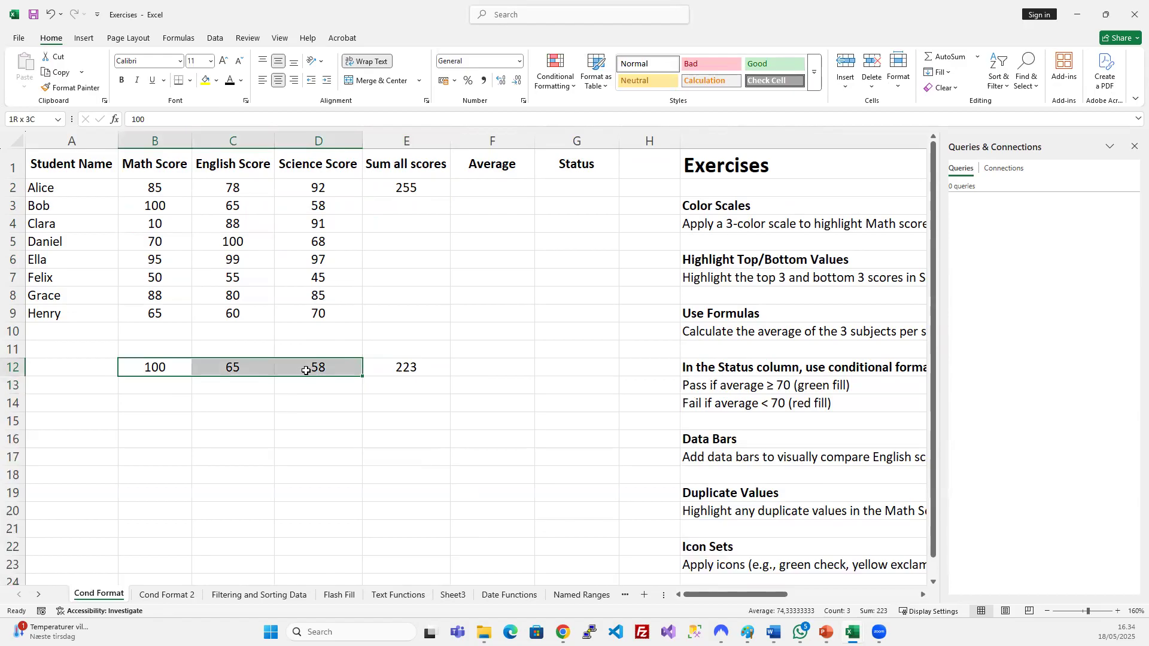
{"action": "left_click", "coordinate": [382, 368]}
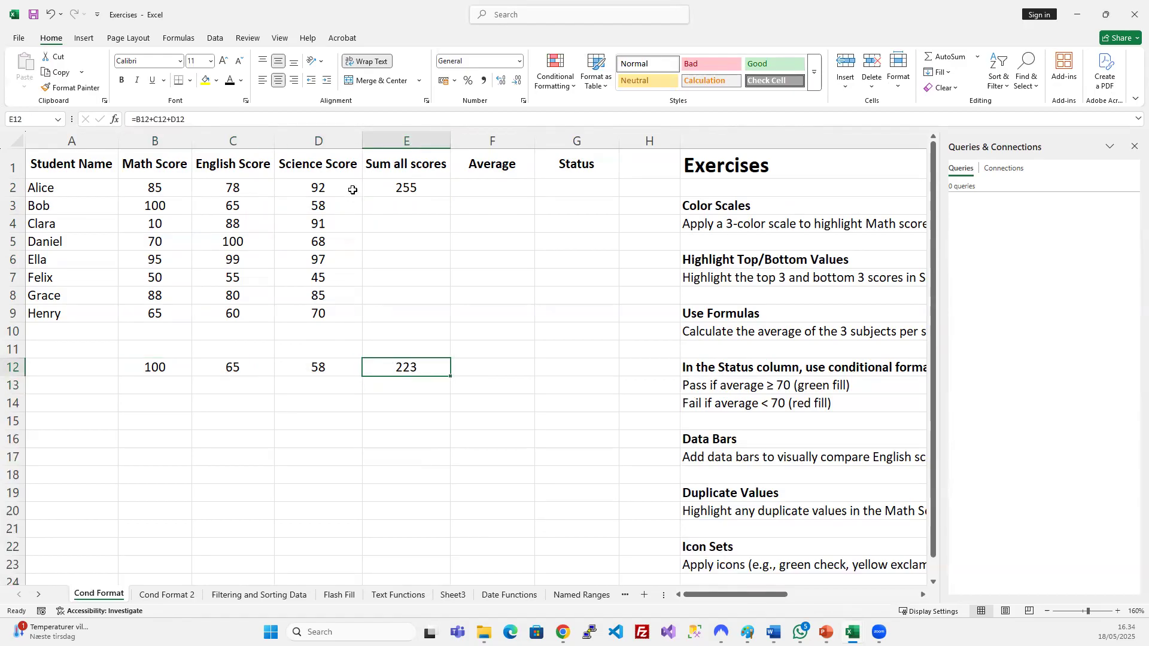
{"action": "left_click", "coordinate": [388, 189]}
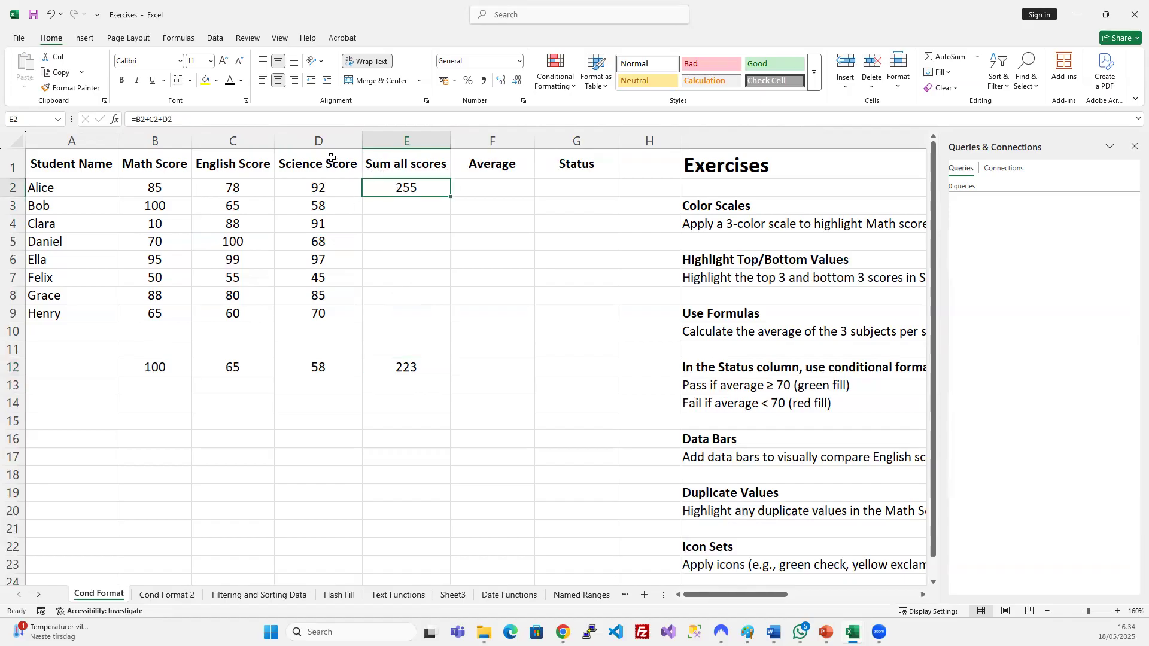
Lock column B in E2's formula, making it =$B2+C2+D2.
{"action": "left_click", "coordinate": [142, 119]}
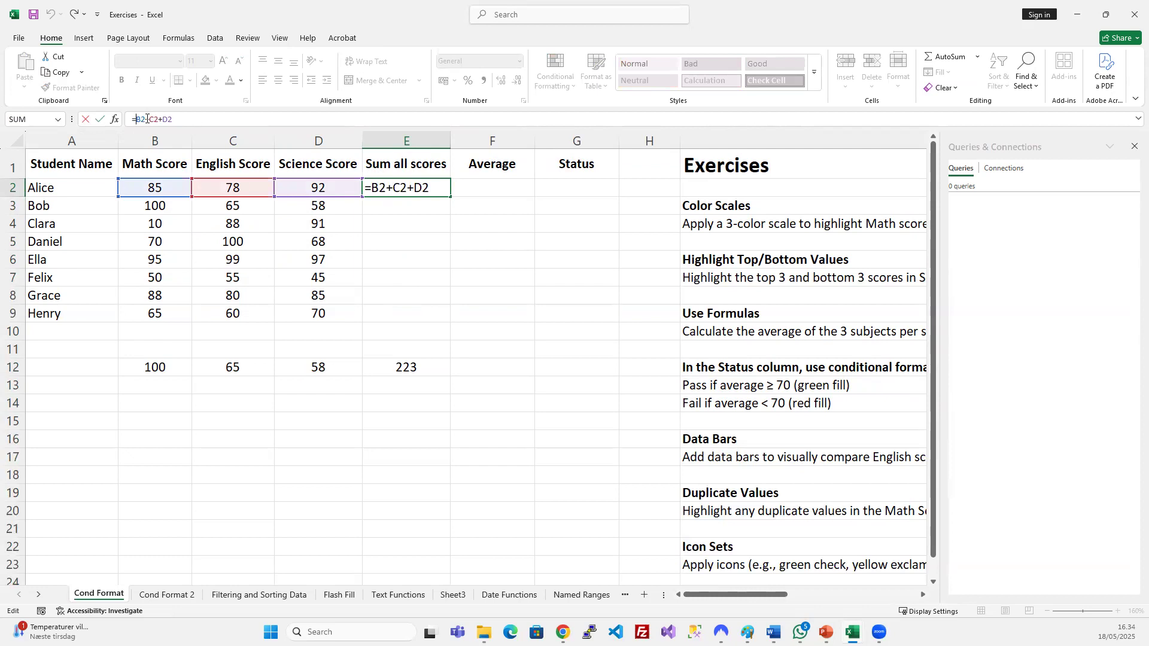
{"action": "type", "text": "$"}
{"action": "key", "text": "ctrl+Return"}
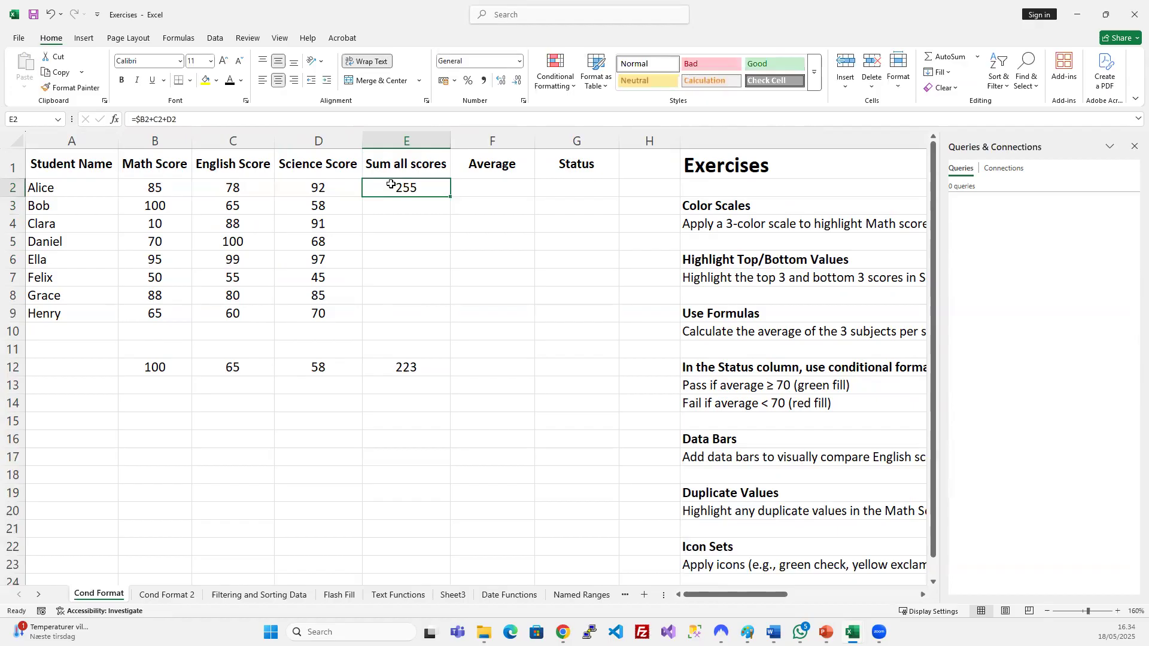
{"action": "left_click", "coordinate": [149, 118]}
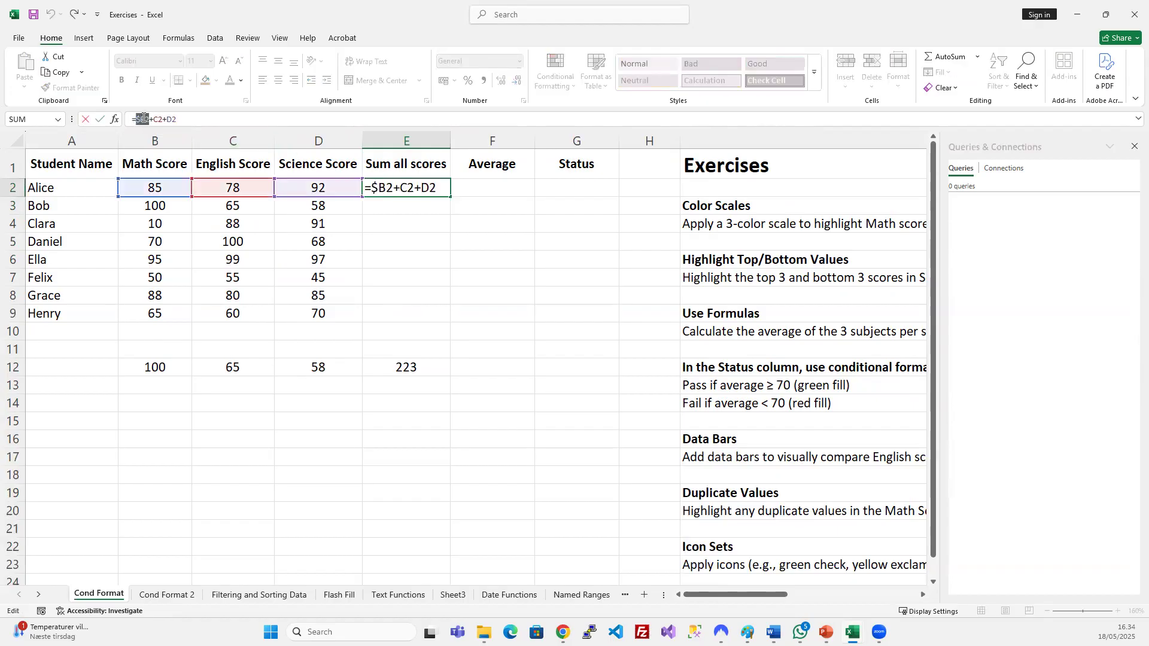
{"action": "left_click_drag", "start_coordinate": [140, 120], "coordinate": [136, 120]}
{"action": "left_click", "coordinate": [148, 120]}
{"action": "key", "text": "Return"}
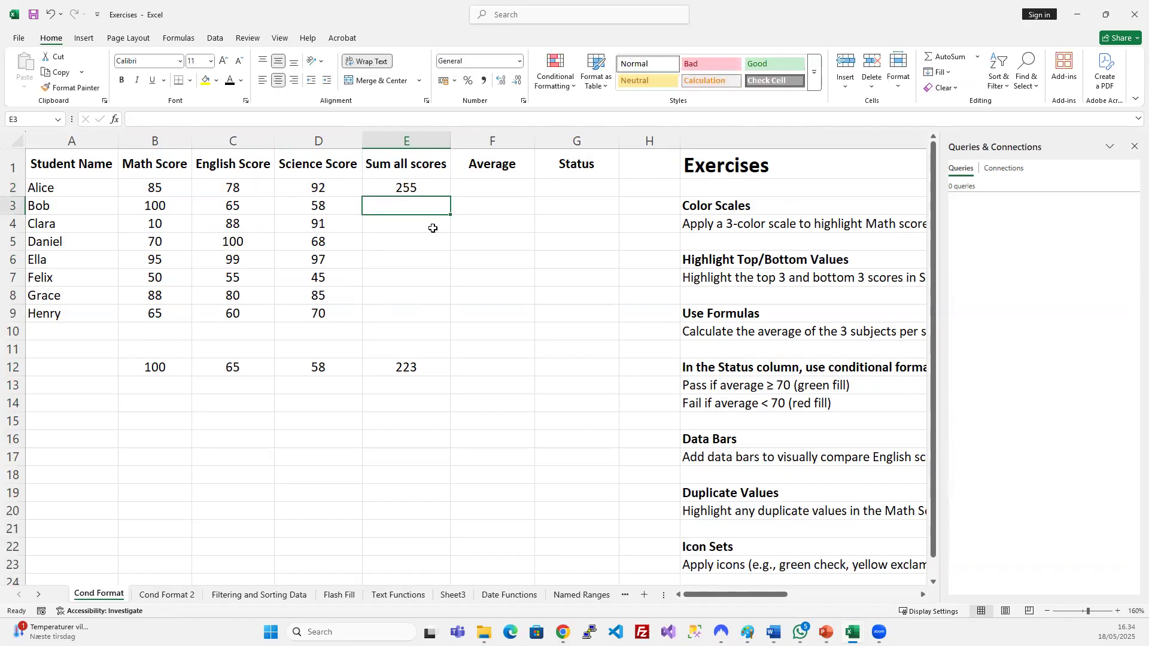
Copy E2's locked-column formula into E12 and inspect its $B12 reference.
{"action": "left_click", "coordinate": [428, 190]}
{"action": "key", "text": "ctrl+c"}
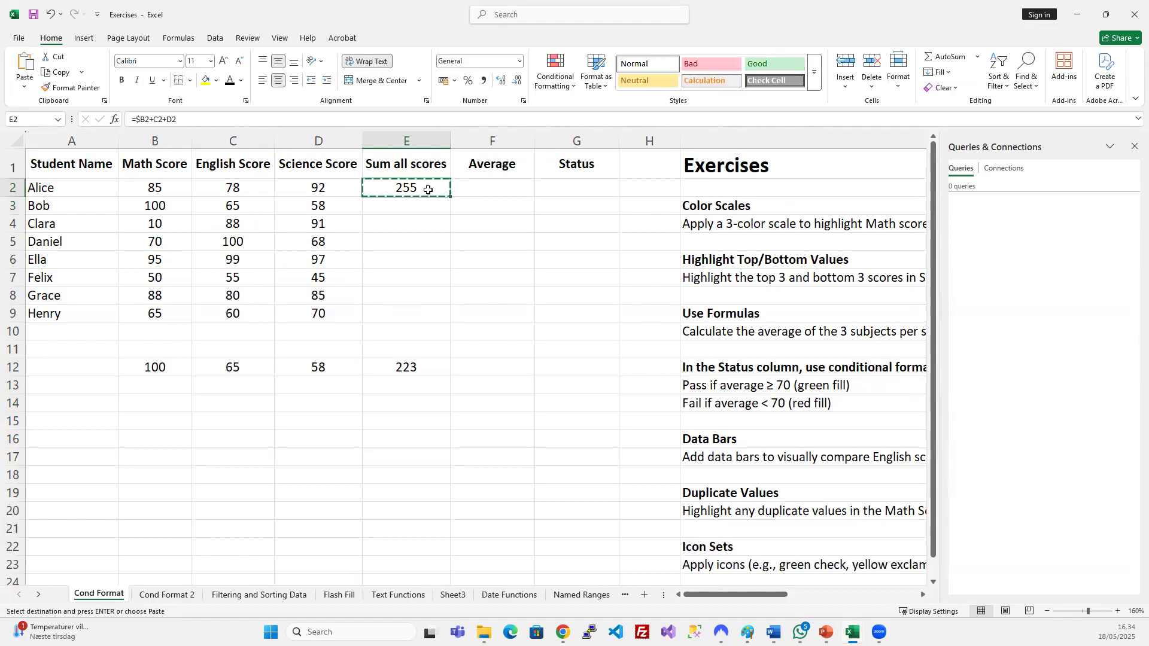
{"action": "left_click", "coordinate": [416, 364]}
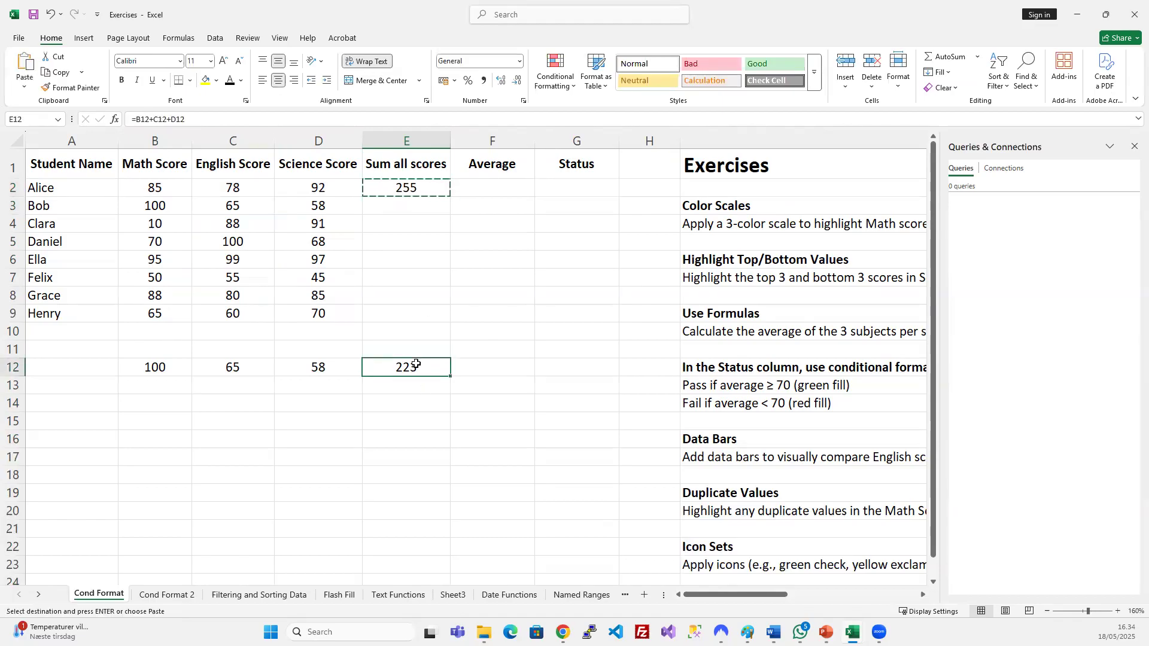
{"action": "key", "text": "ctrl+v"}
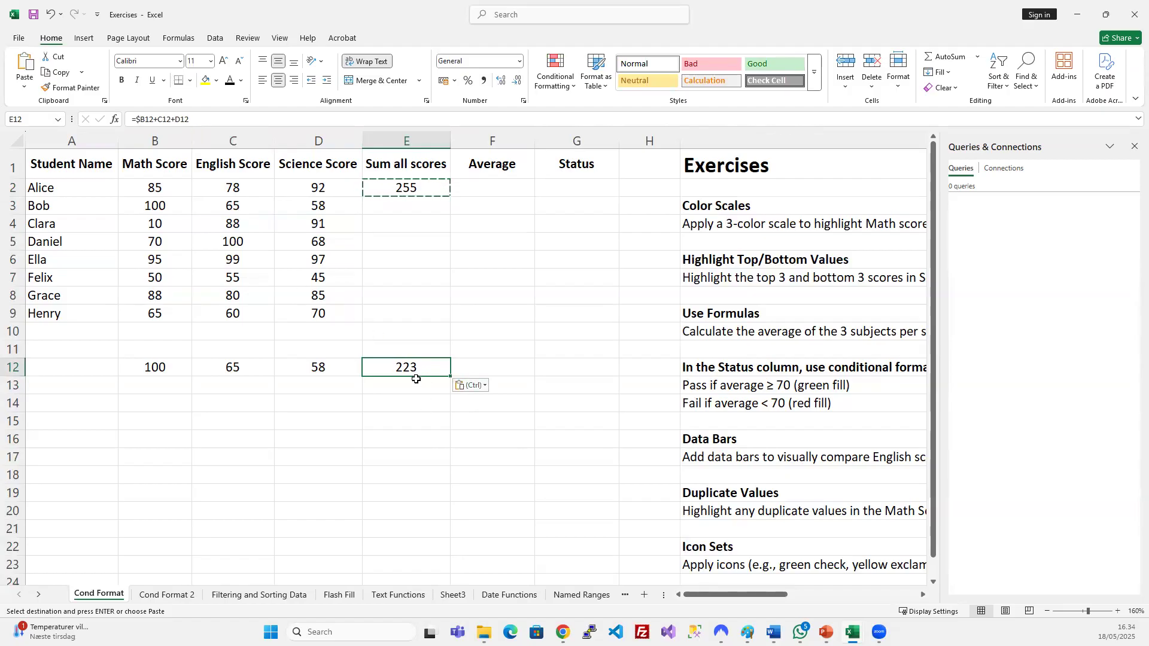
{"action": "left_click_drag", "start_coordinate": [155, 119], "coordinate": [138, 119]}
{"action": "key", "text": "Escape"}
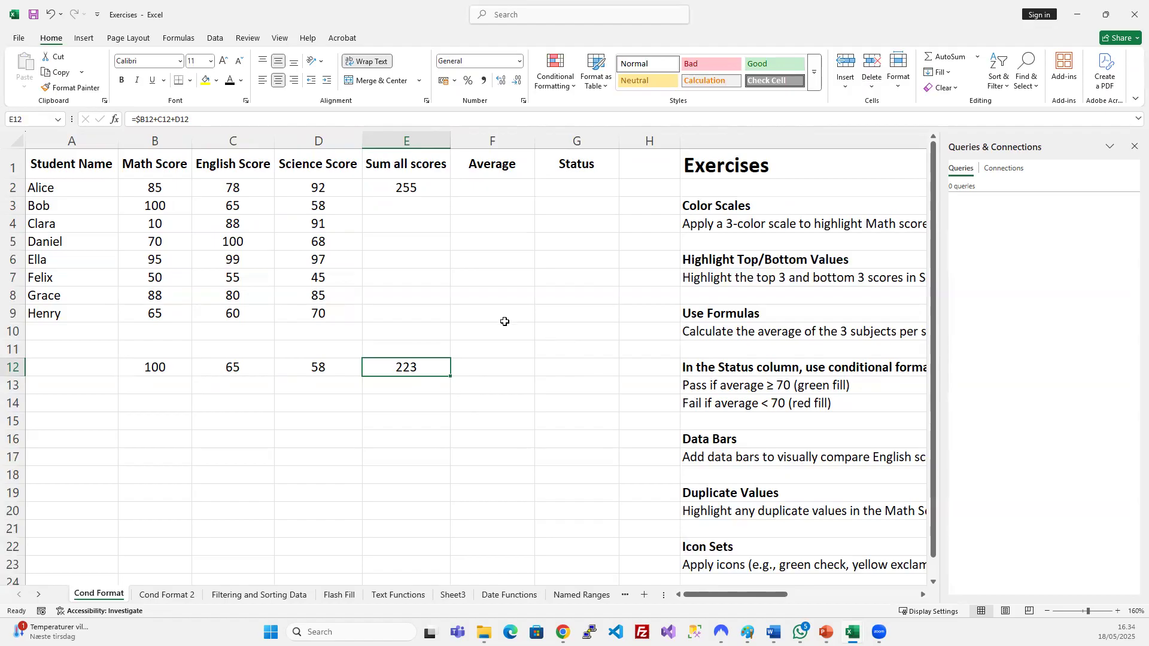
Clear the totals from E2:E13.
{"action": "left_click_drag", "start_coordinate": [406, 187], "coordinate": [398, 386]}
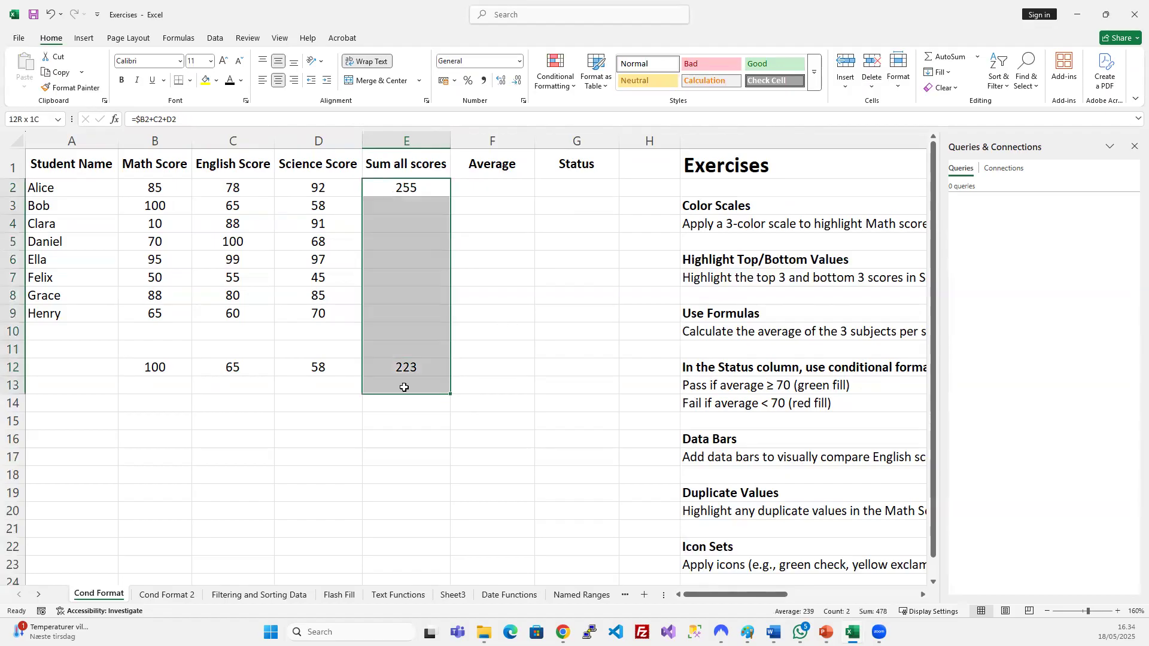
{"action": "key", "text": "Delete"}
{"action": "left_click", "coordinate": [394, 319]}
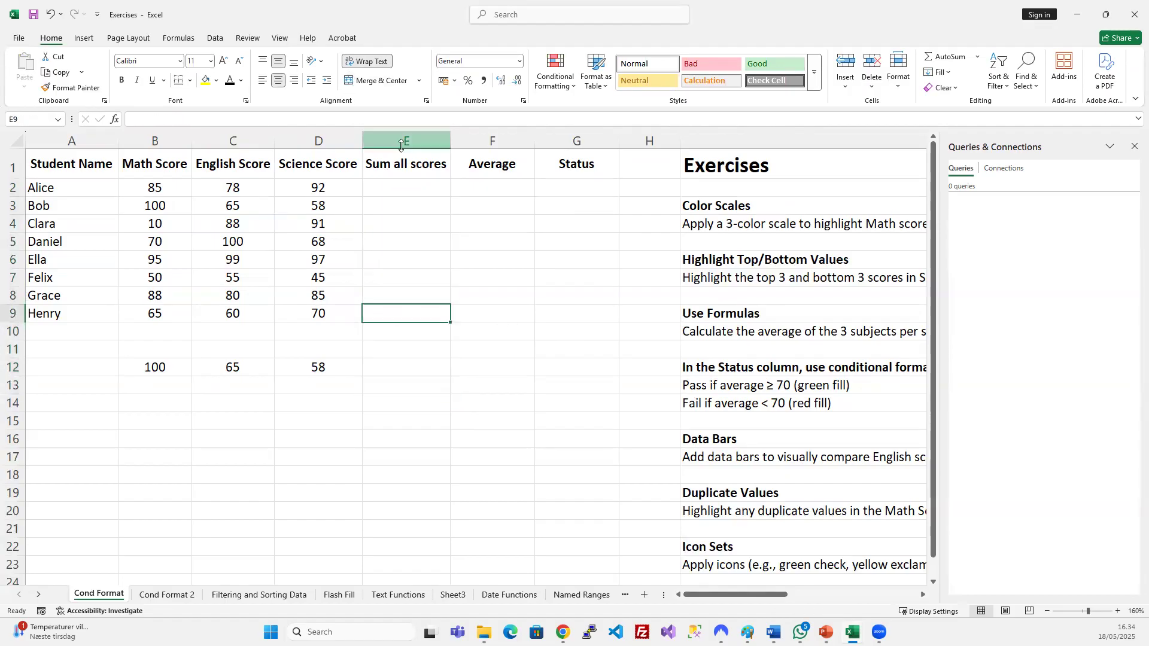
{"action": "left_click", "coordinate": [415, 183]}
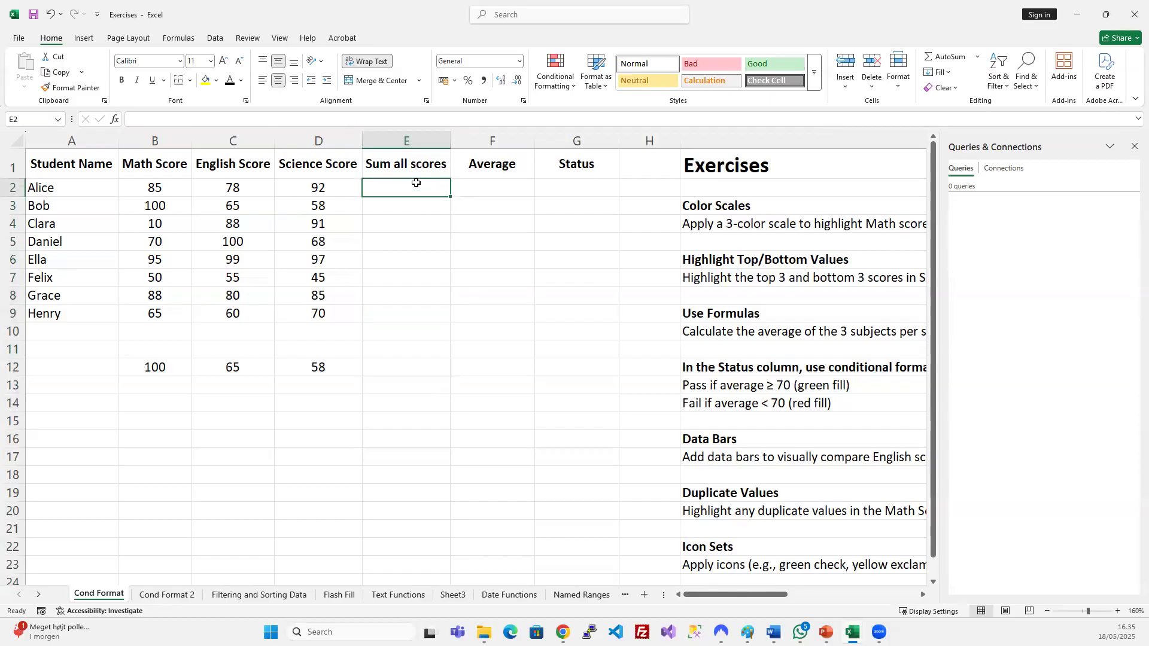
Delete 100, 65 and 58 from B12:D14, then select E12.
{"action": "left_click", "coordinate": [154, 139]}
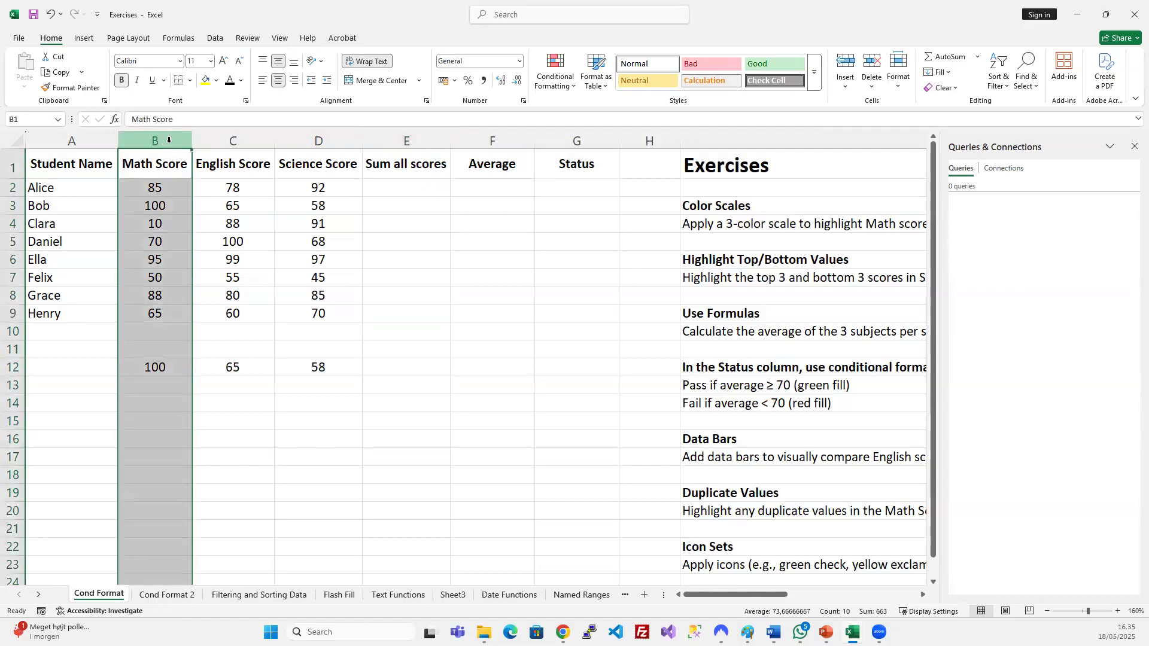
{"action": "left_click", "coordinate": [11, 187]}
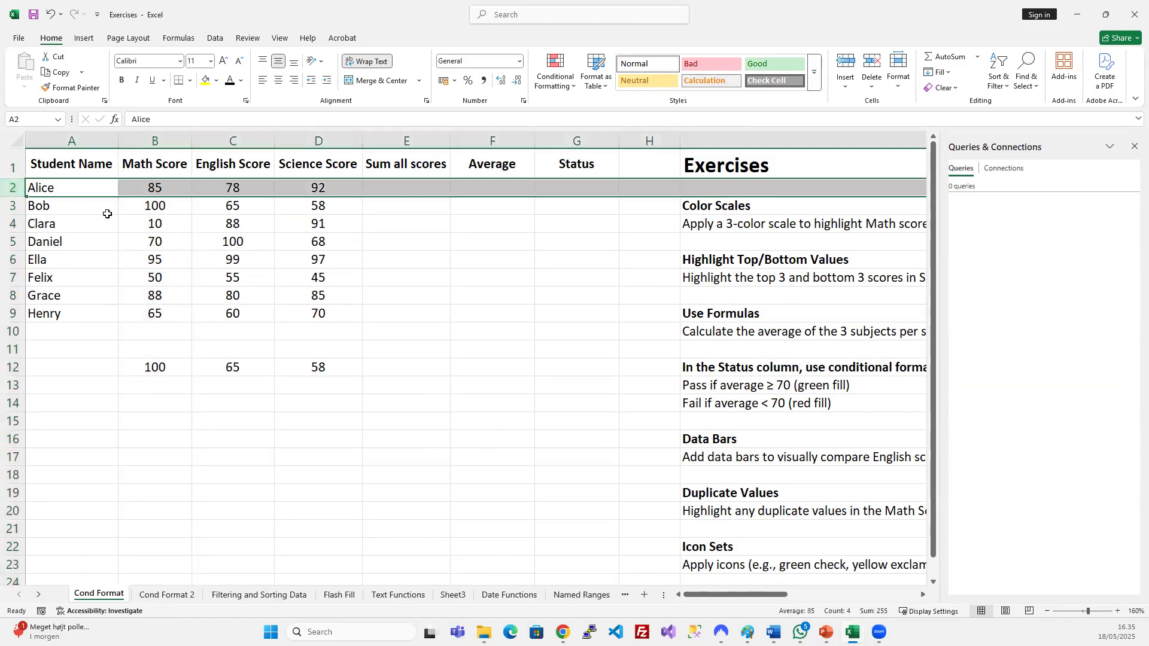
{"action": "left_click", "coordinate": [384, 212]}
{"action": "left_click", "coordinate": [390, 188]}
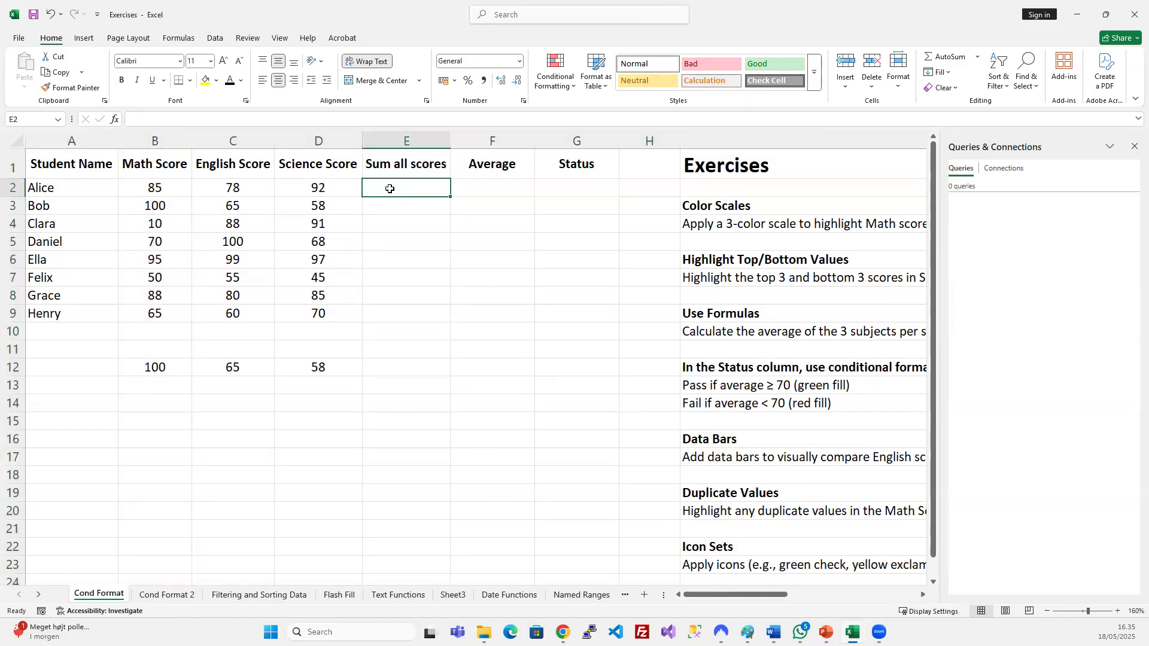
{"action": "left_click_drag", "start_coordinate": [172, 367], "coordinate": [317, 398]}
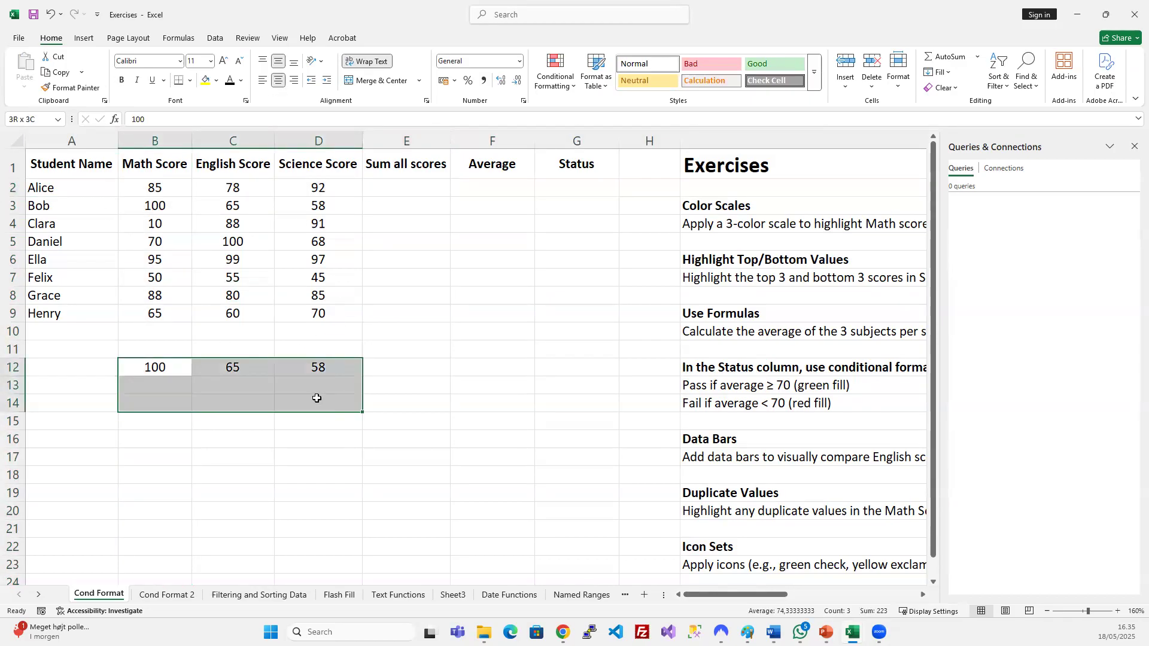
{"action": "key", "text": "Delete"}
{"action": "left_click", "coordinate": [366, 313]}
{"action": "left_click", "coordinate": [386, 367]}
Enter =B2 in E12, referencing Alice's Math Score of 85, and check the formula.
{"action": "type", "text": "="}
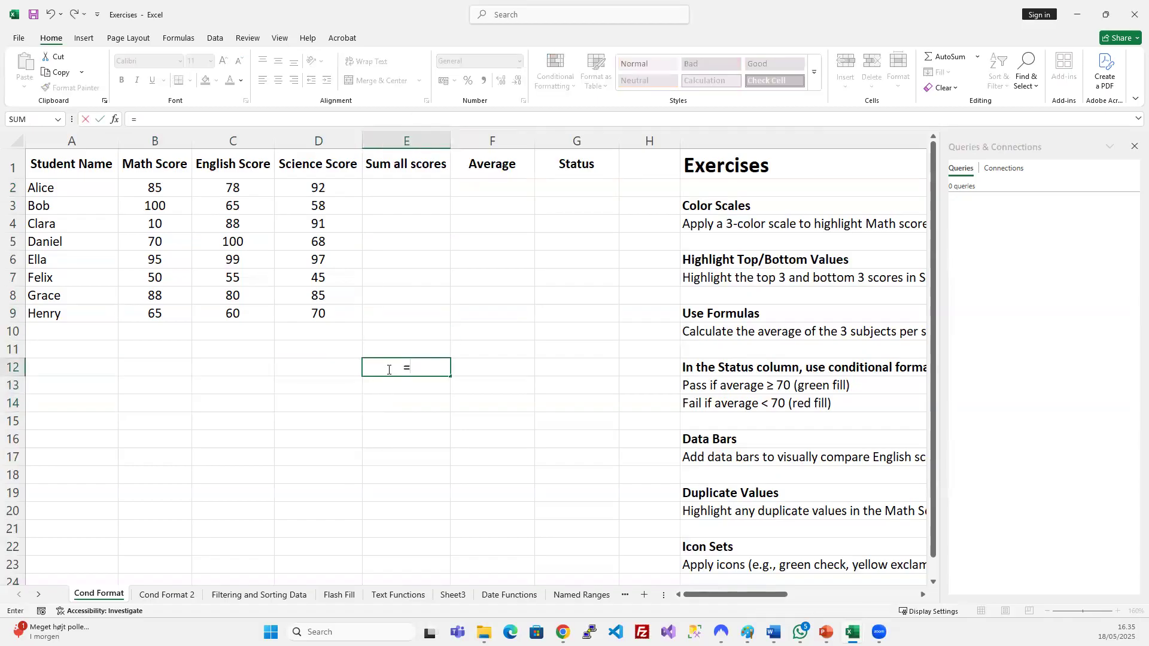
{"action": "left_click", "coordinate": [154, 187]}
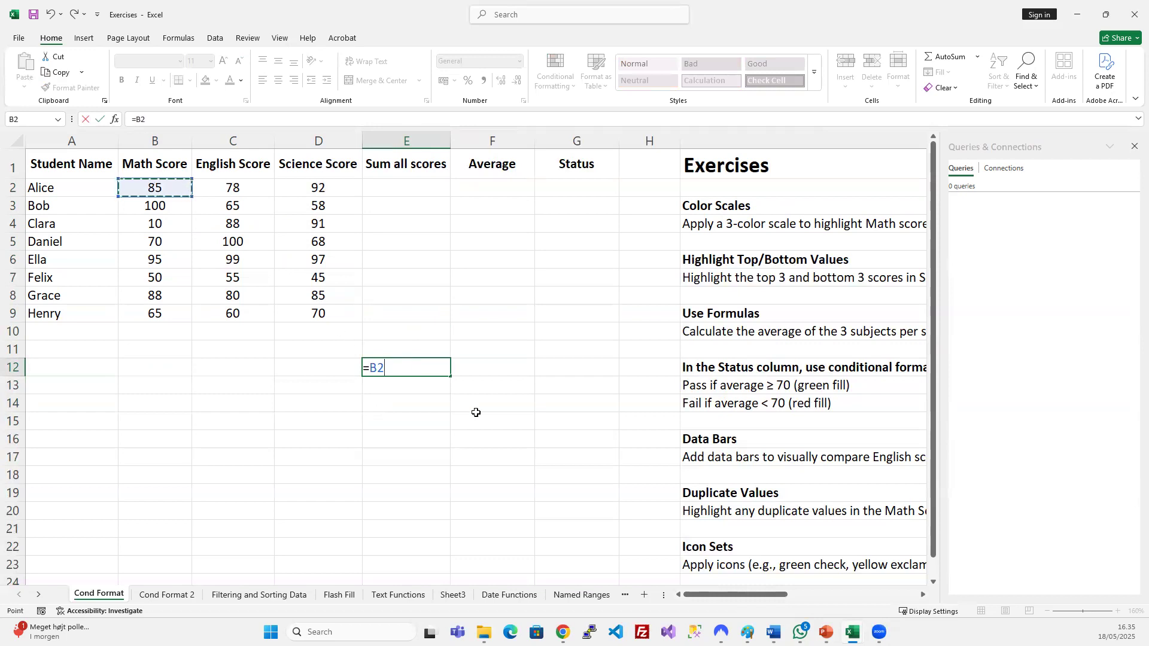
{"action": "key", "text": "Return"}
{"action": "left_click", "coordinate": [409, 369]}
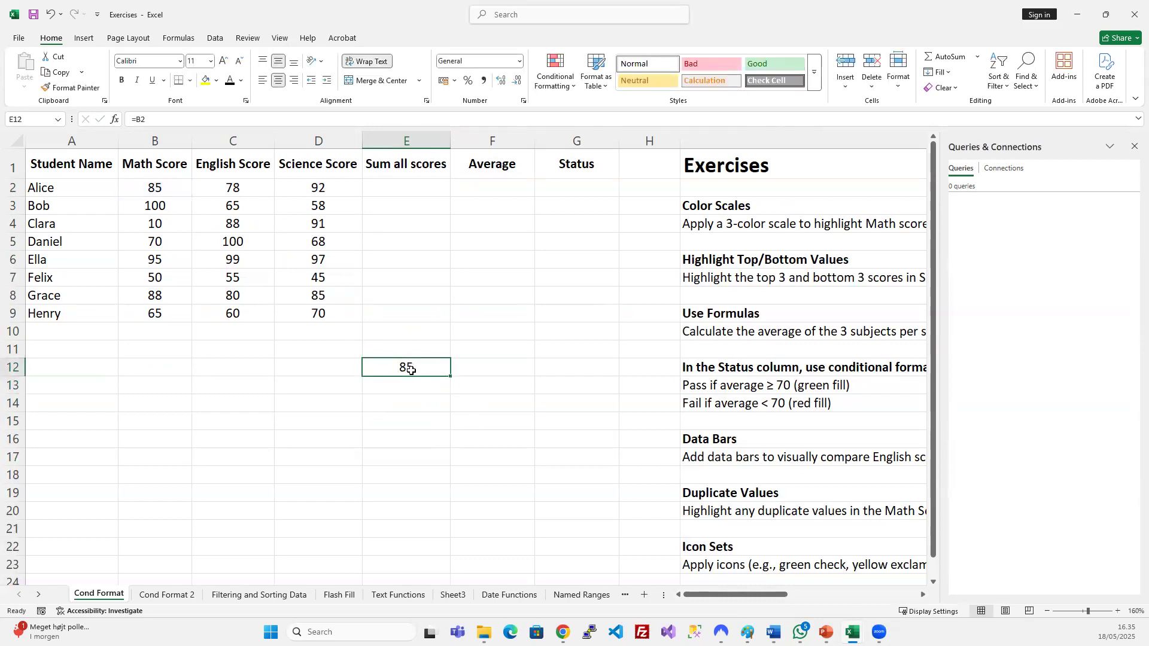
{"action": "left_click", "coordinate": [149, 119]}
{"action": "key", "text": "Escape"}
Copy E12's formula into G17, where it shifts to =D7 and shows 45.
{"action": "key", "text": "ctrl+c"}
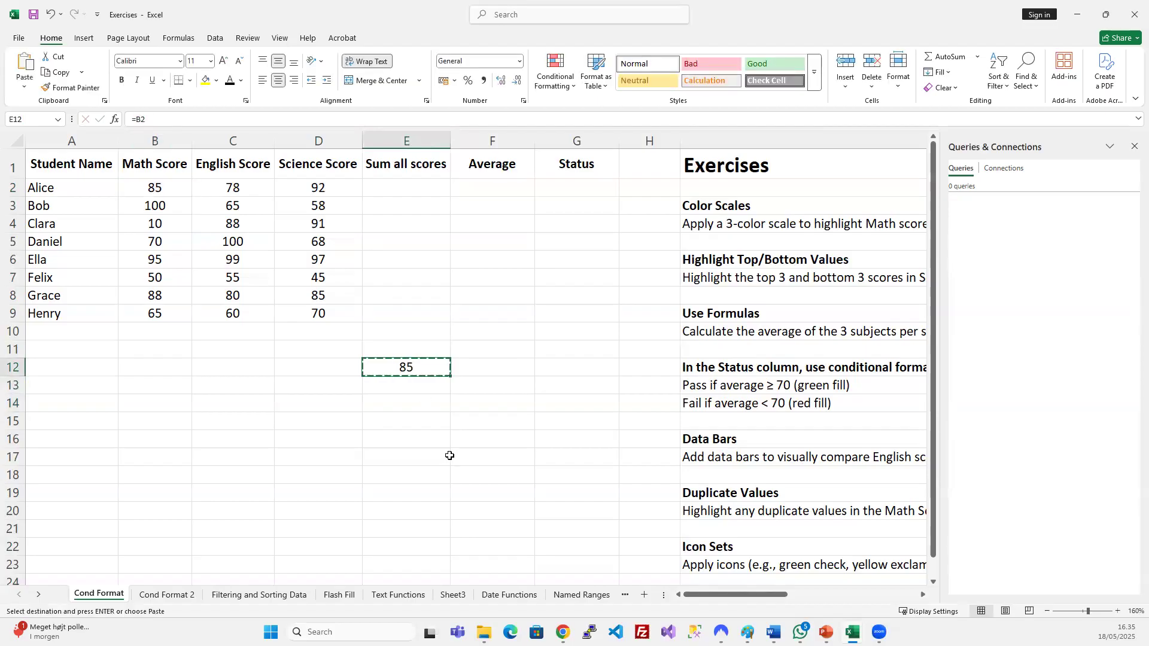
{"action": "left_click", "coordinate": [399, 457]}
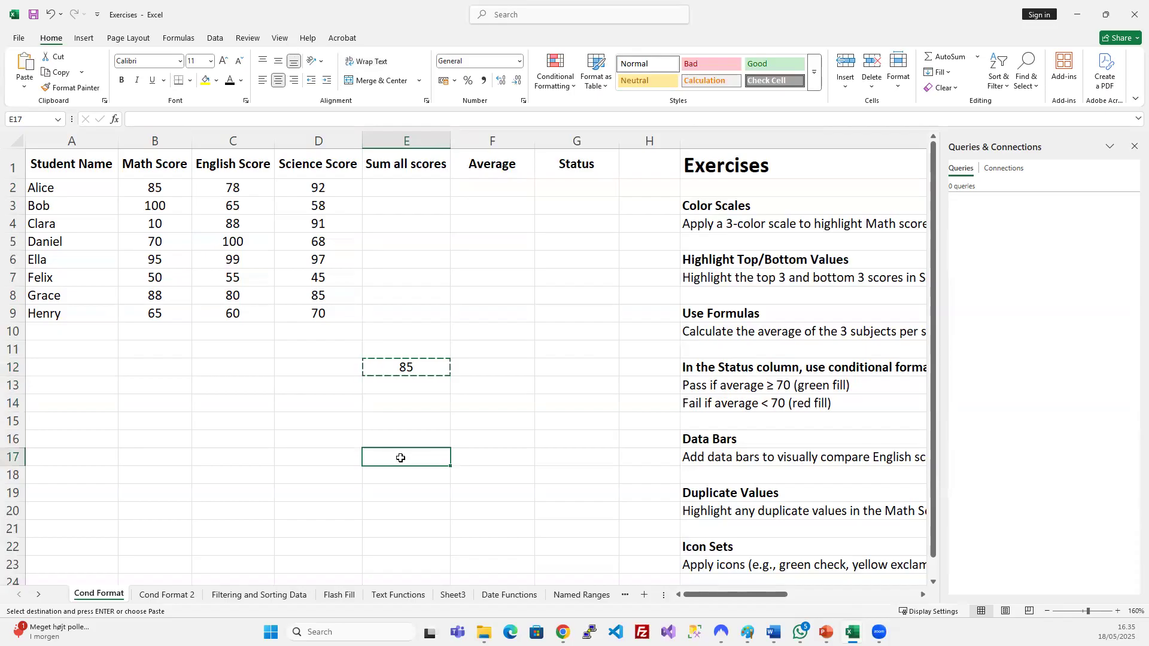
{"action": "key", "text": "ctrl+v"}
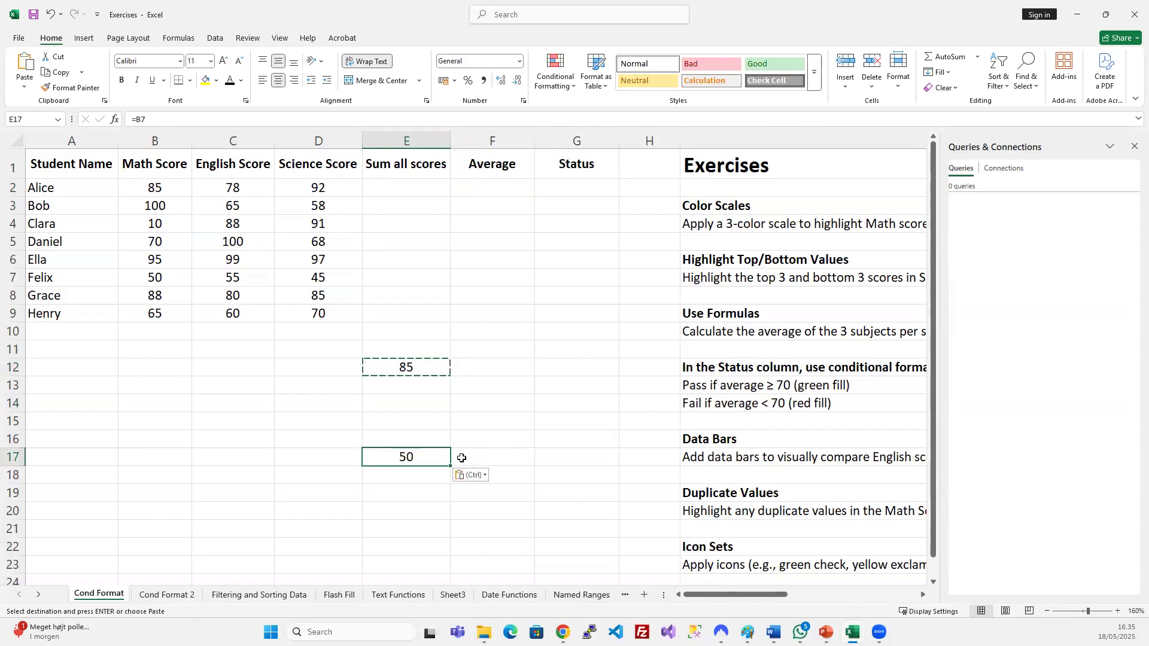
{"action": "key", "text": "ctrl+z"}
{"action": "left_click", "coordinate": [569, 459]}
{"action": "key", "text": "ctrl+v"}
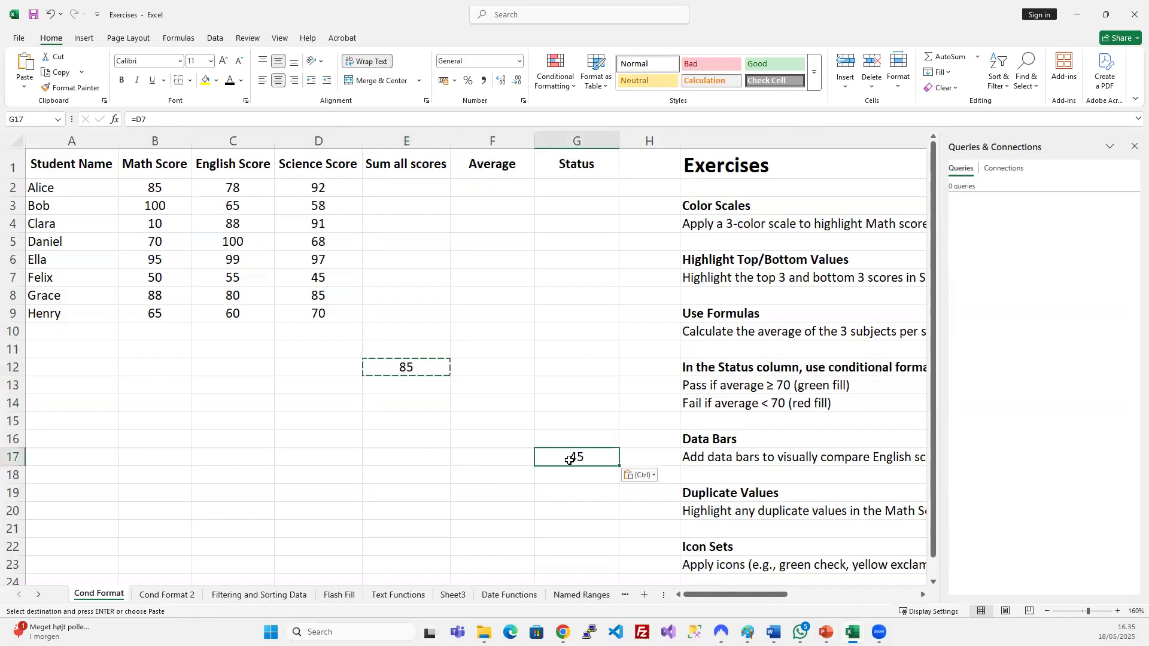
{"action": "key", "text": "F2"}
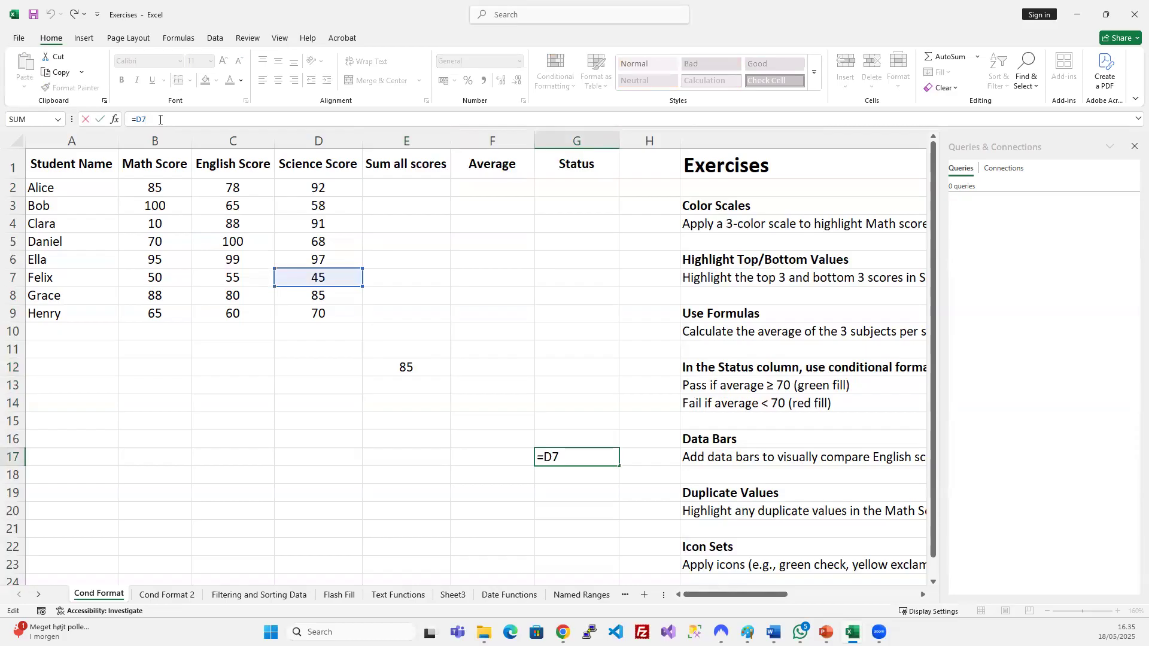
{"action": "left_click", "coordinate": [403, 365]}
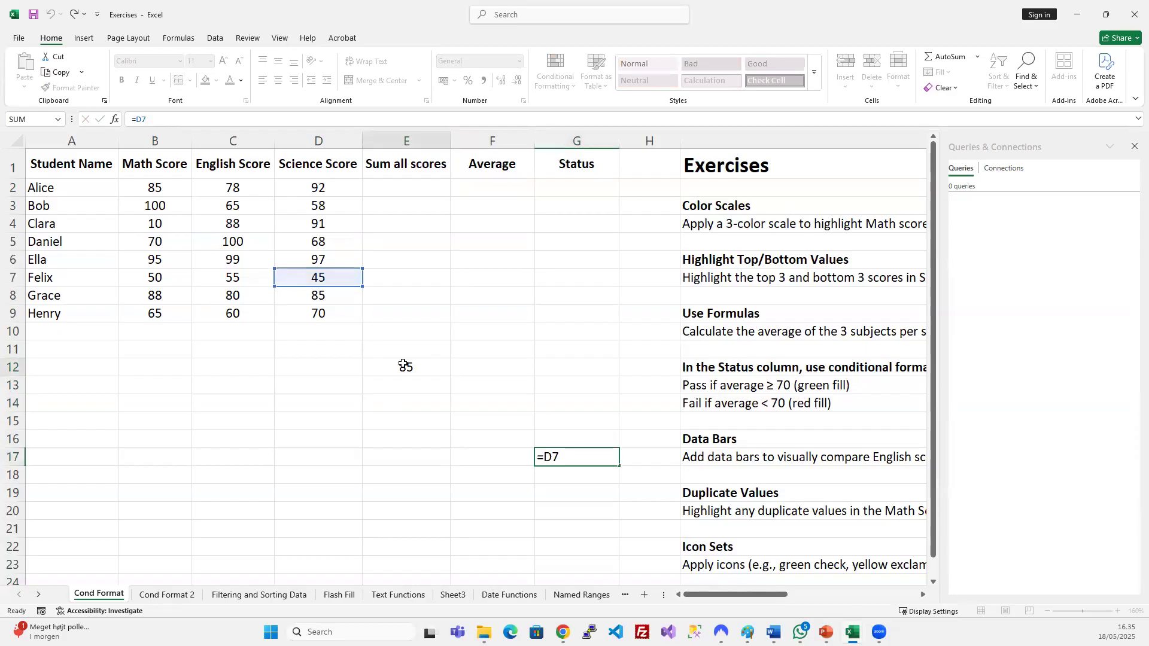
{"action": "left_click", "coordinate": [568, 457]}
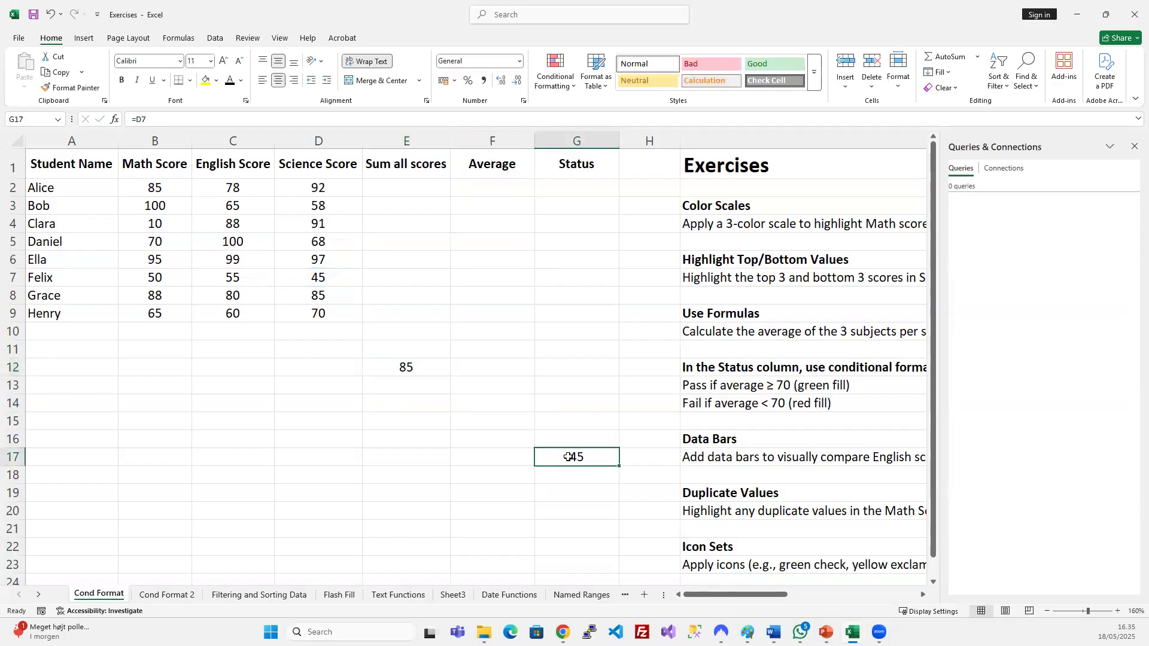
{"action": "left_click", "coordinate": [402, 365]}
{"action": "left_click", "coordinate": [154, 120]}
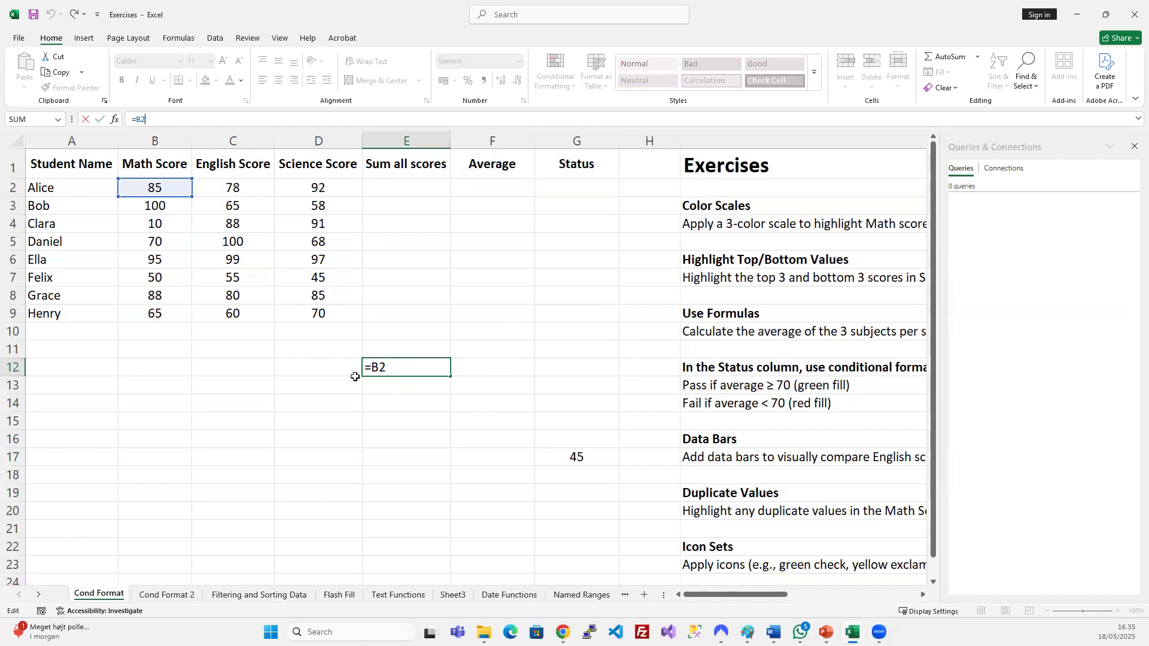
{"action": "left_click", "coordinate": [344, 369]}
{"action": "key", "text": "Left"}
{"action": "key", "text": "Left"}
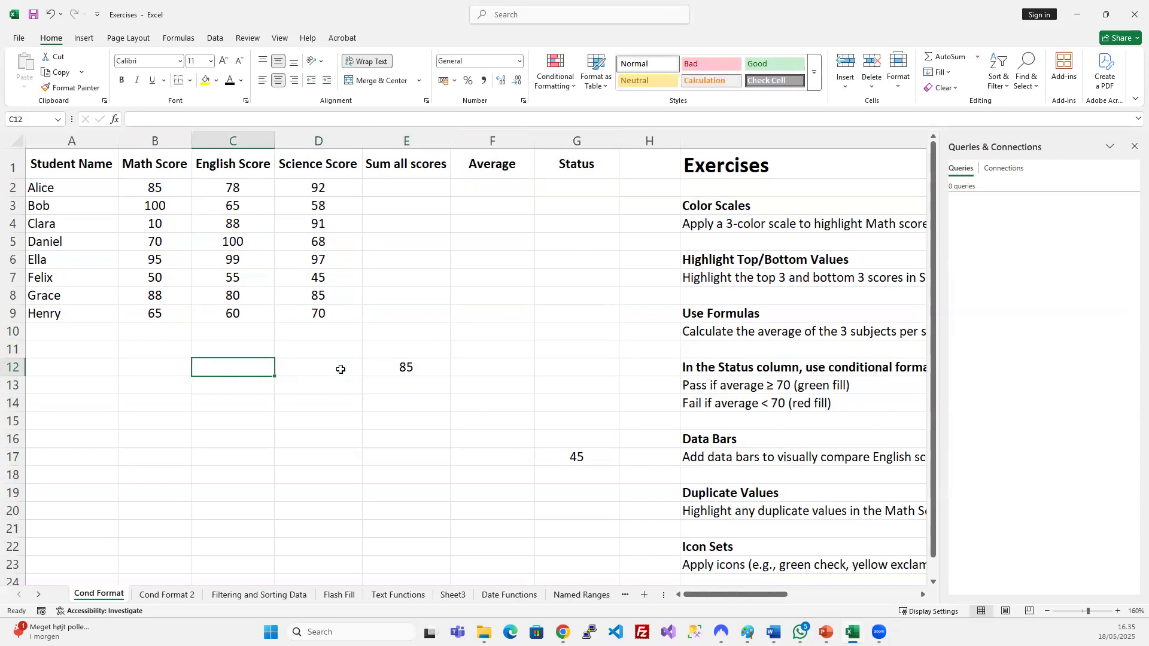
{"action": "key", "text": "Up"}
{"action": "key", "text": "Up"}
{"action": "key", "text": "Up"}
{"action": "key", "text": "Up"}
{"action": "key", "text": "Up"}
{"action": "key", "text": "Up"}
{"action": "key", "text": "Up"}
{"action": "key", "text": "Up"}
{"action": "key", "text": "Up"}
{"action": "key", "text": "Up"}
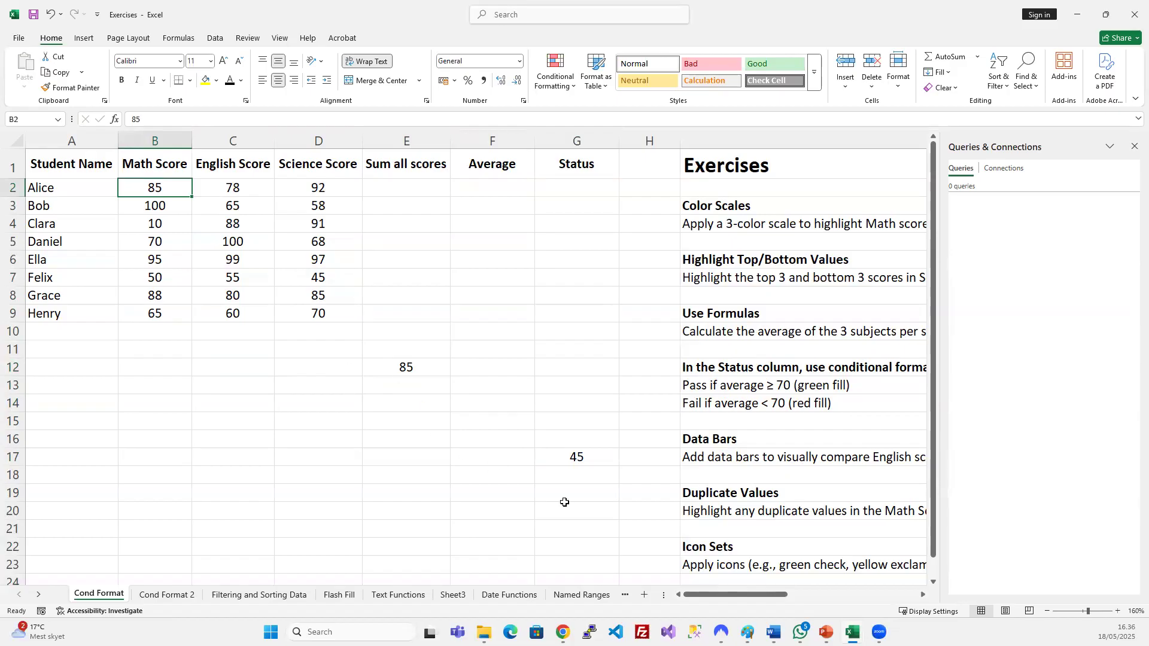
{"action": "left_click", "coordinate": [570, 457]}
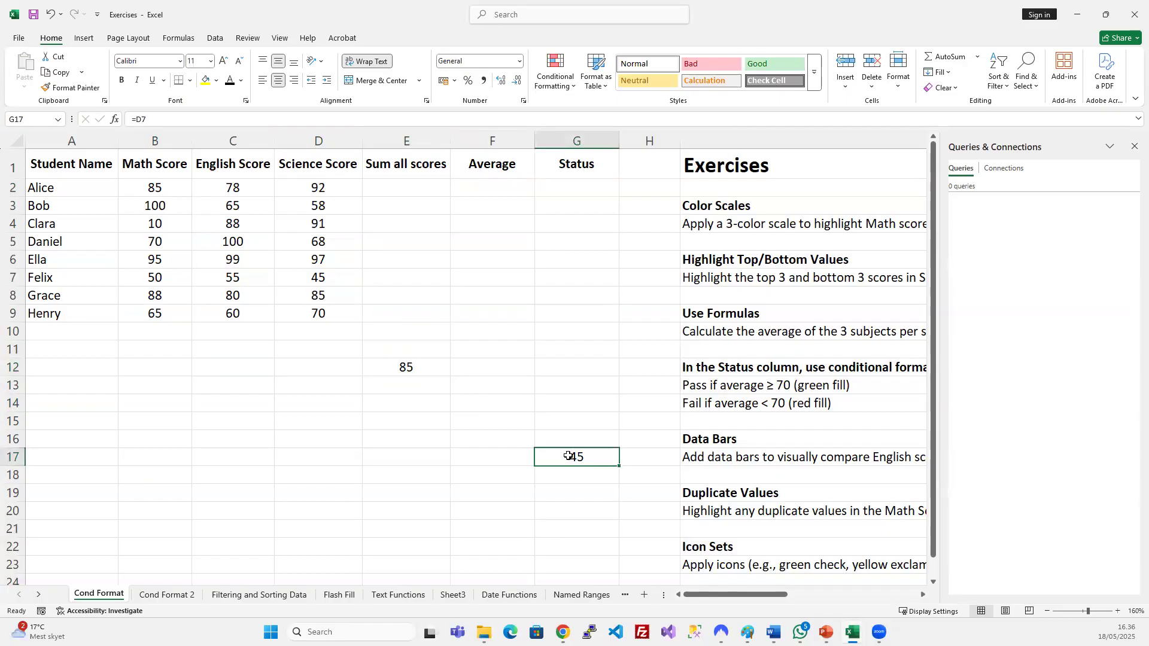
Fill B12:D12 and B2:B11 yellow to mark the path from E12 to B2.
{"action": "left_click_drag", "start_coordinate": [336, 366], "coordinate": [168, 365]}
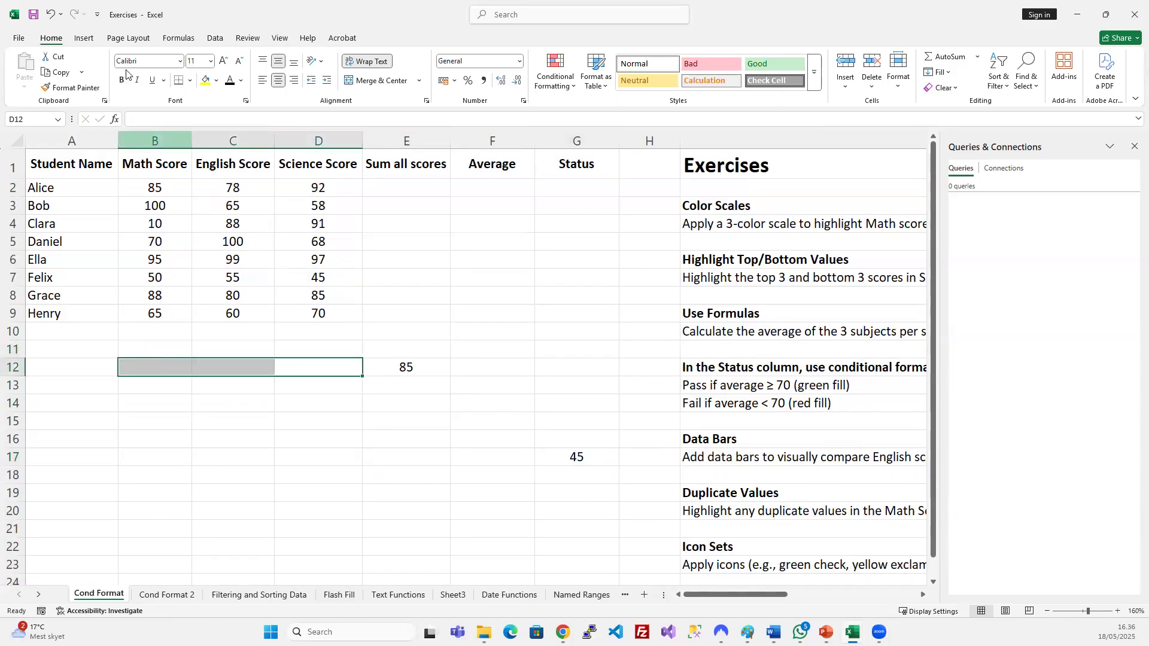
{"action": "left_click", "coordinate": [206, 80]}
{"action": "left_click_drag", "start_coordinate": [166, 346], "coordinate": [160, 185]}
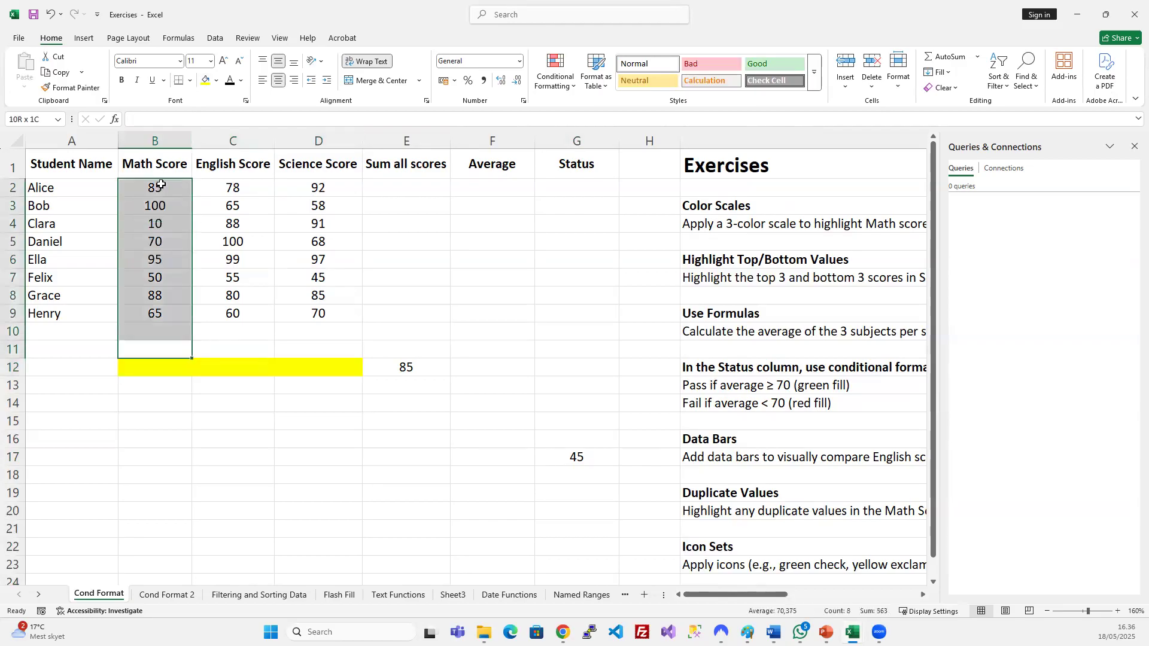
{"action": "left_click", "coordinate": [206, 80]}
{"action": "left_click", "coordinate": [343, 460]}
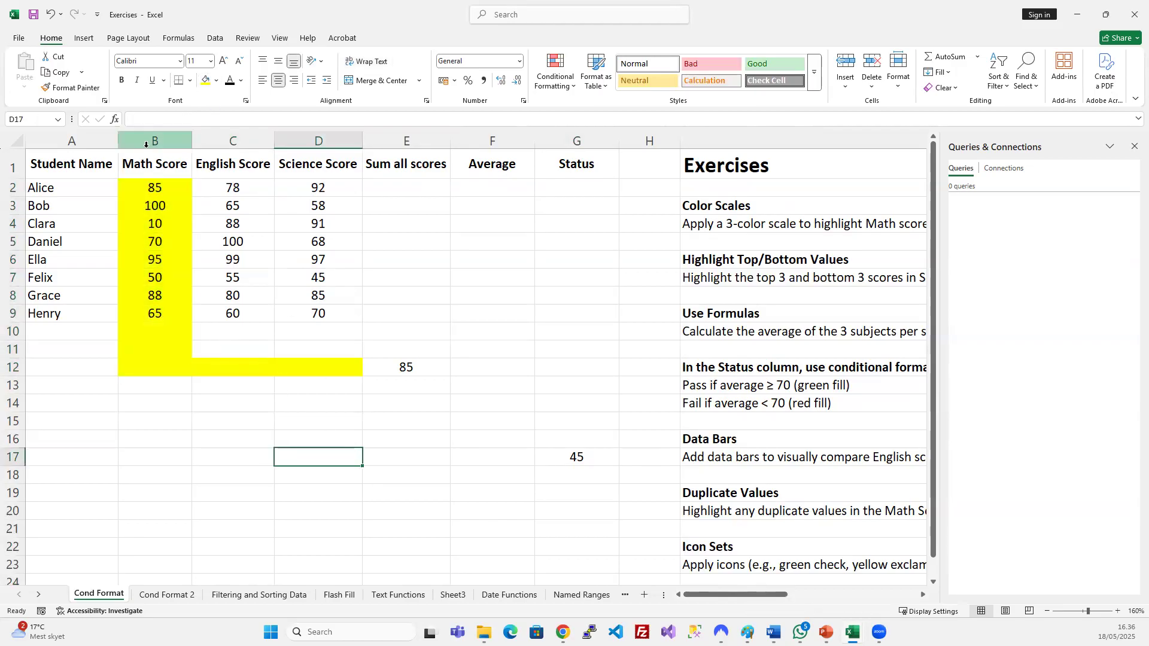
Add All Borders to B2:B12 and trace the path from E12 back to B2.
{"action": "left_click_drag", "start_coordinate": [156, 186], "coordinate": [161, 368]}
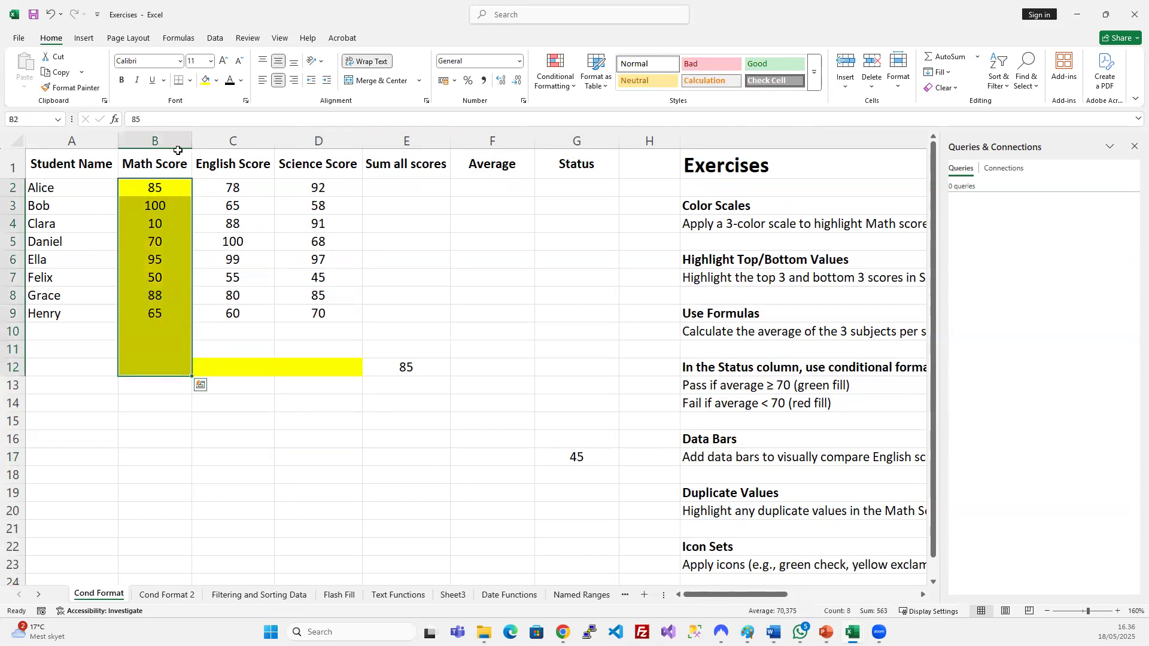
{"action": "left_click", "coordinate": [189, 80]}
{"action": "left_click", "coordinate": [210, 200]}
{"action": "left_click_drag", "start_coordinate": [180, 368], "coordinate": [333, 369]}
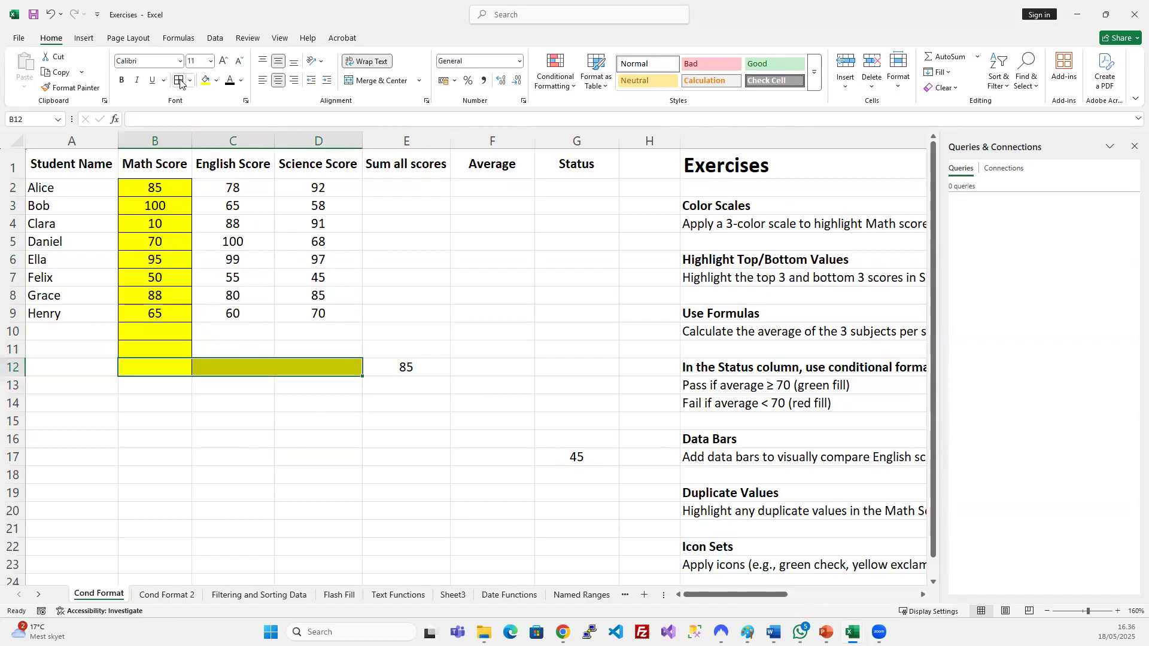
{"action": "left_click", "coordinate": [400, 367]}
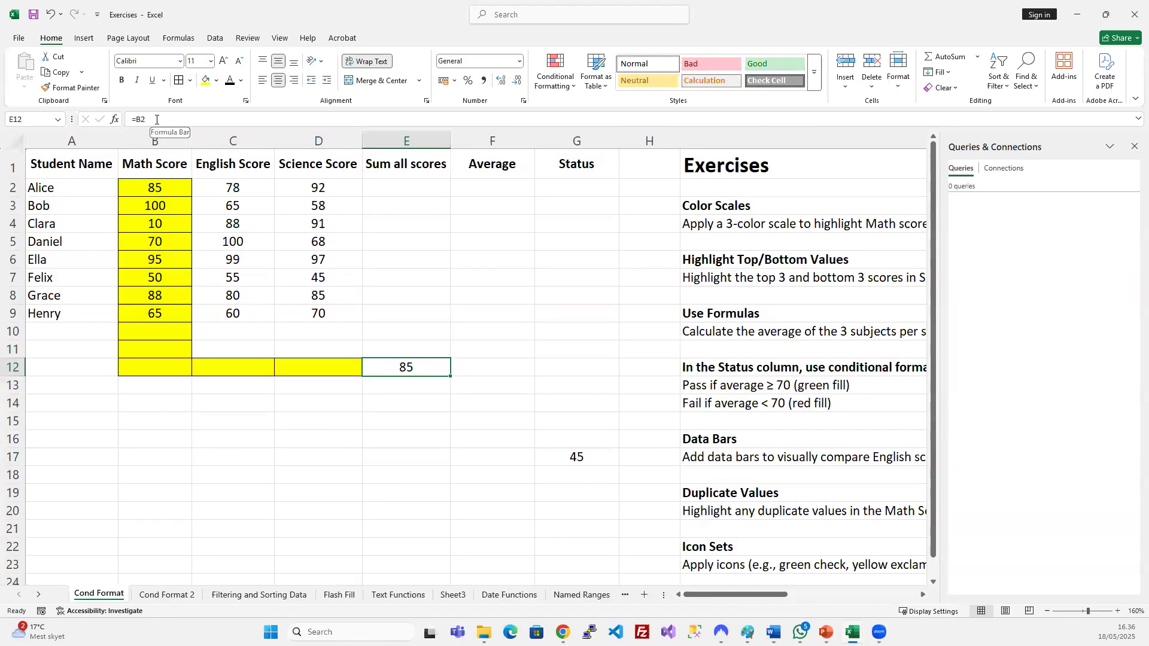
{"action": "left_click", "coordinate": [155, 142]}
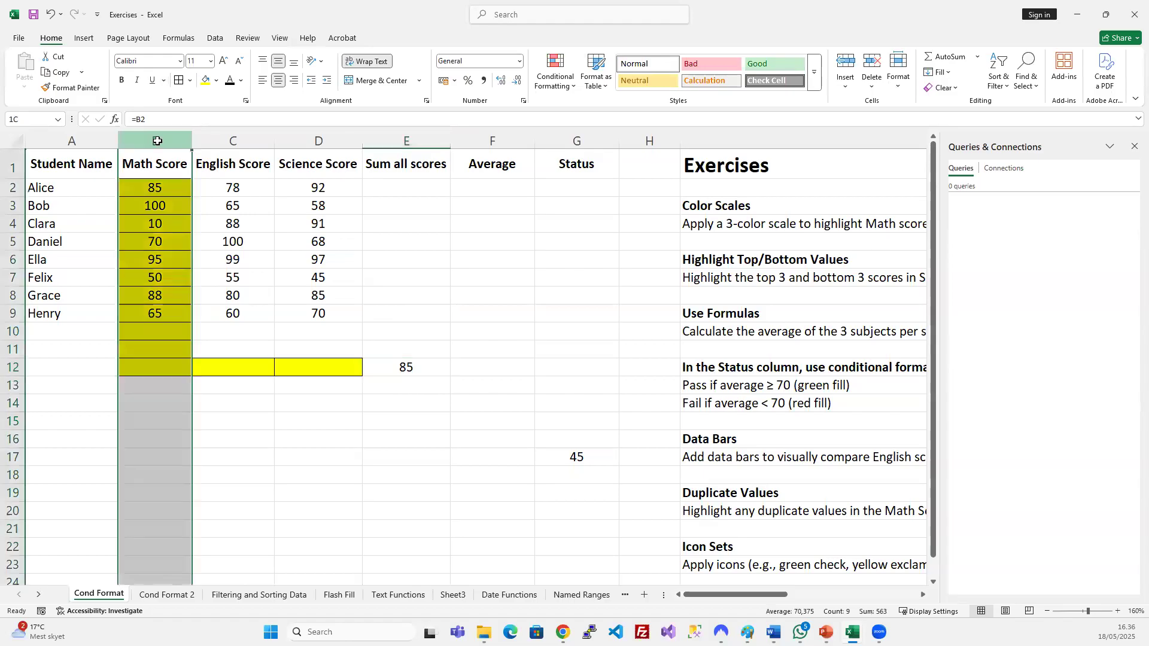
{"action": "left_click", "coordinate": [376, 367]}
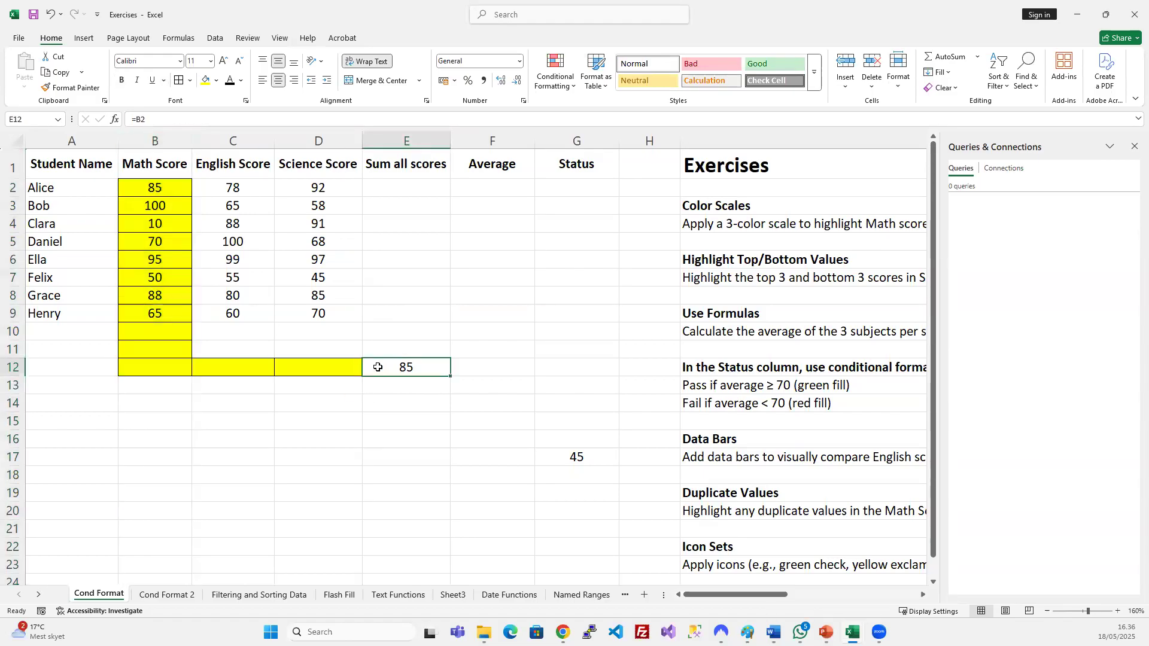
{"action": "left_click", "coordinate": [151, 188]}
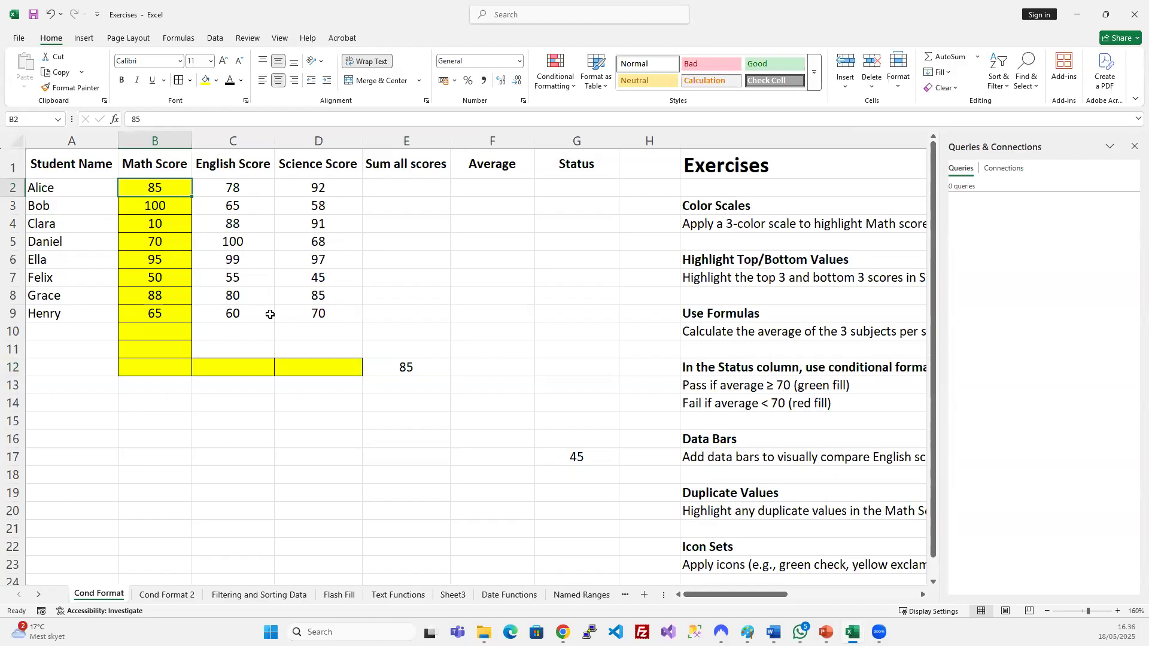
{"action": "left_click", "coordinate": [391, 369]}
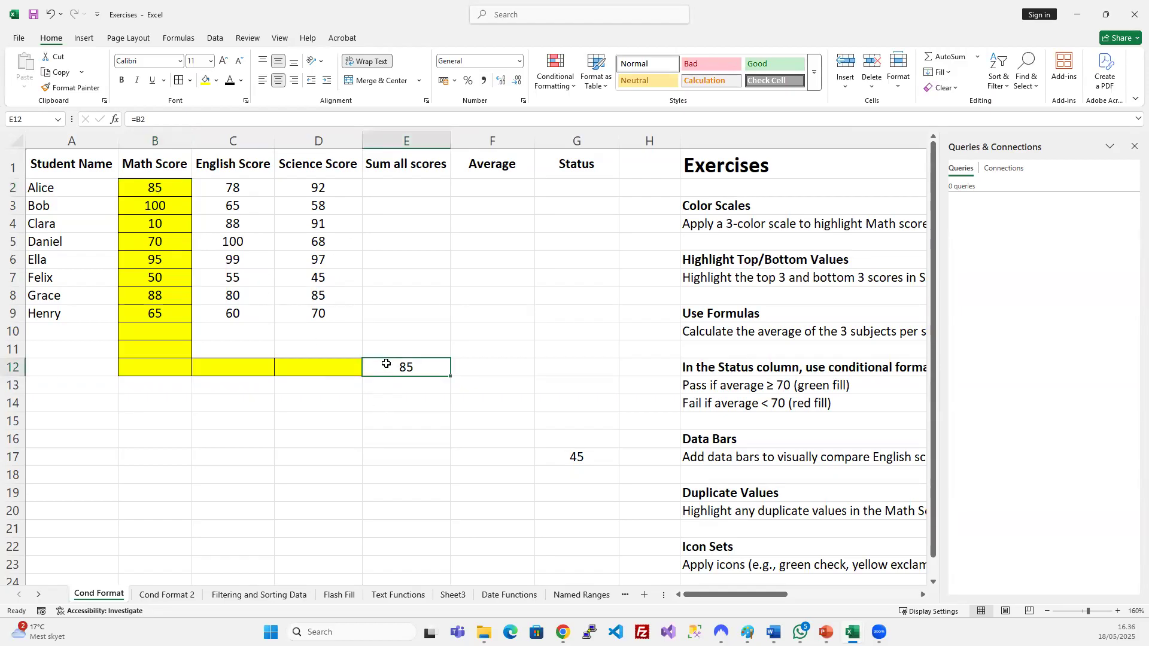
Fill E12 red and trace row 12 from D12 back to B12.
{"action": "left_click", "coordinate": [216, 80]}
{"action": "left_click", "coordinate": [225, 262]}
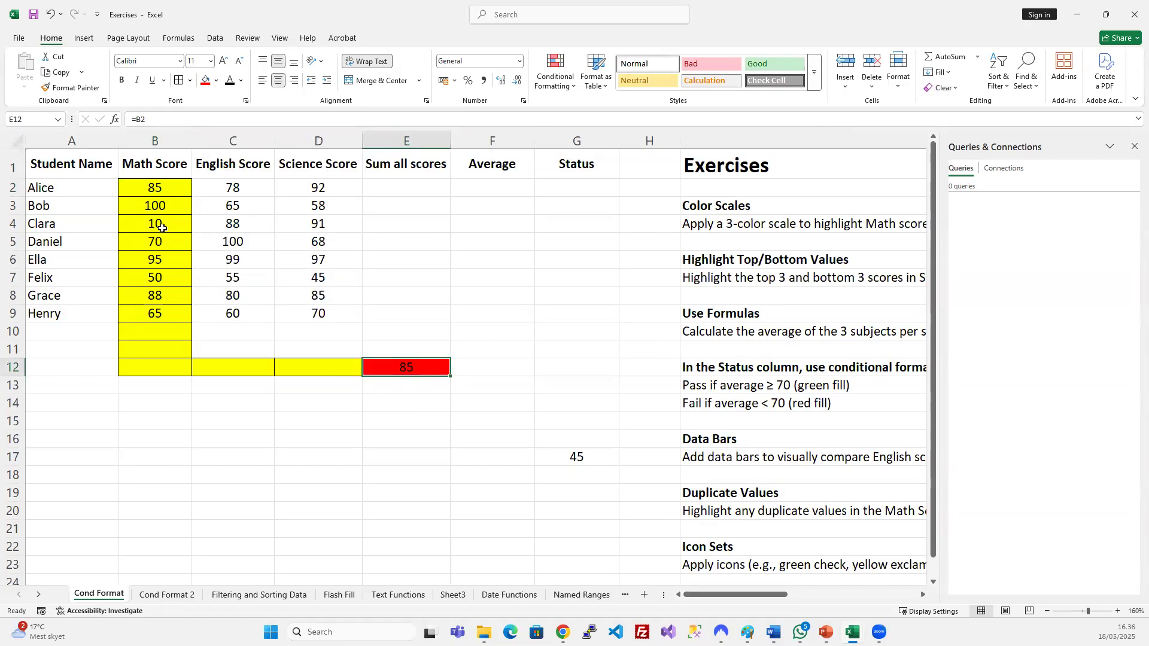
{"action": "left_click_drag", "start_coordinate": [334, 361], "coordinate": [170, 364]}
{"action": "left_click", "coordinate": [170, 365]}
Trace column B from B2 down to row 12, then compare E12 with G17's =D7.
{"action": "left_click", "coordinate": [164, 187]}
{"action": "left_click_drag", "start_coordinate": [164, 187], "coordinate": [160, 363]}
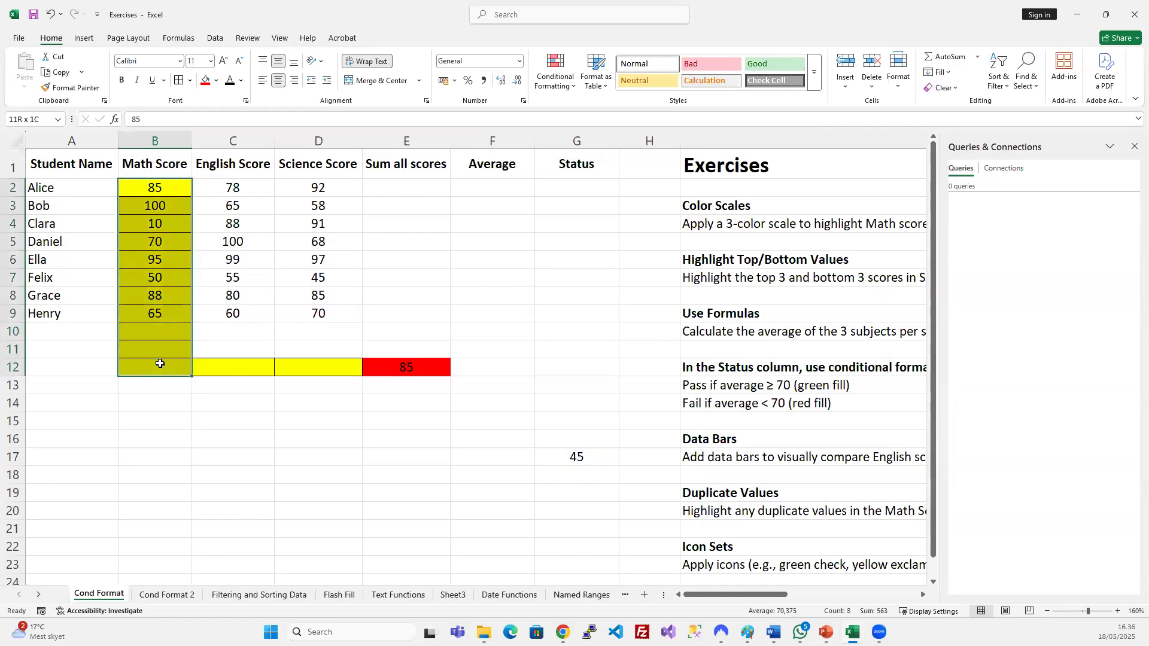
{"action": "left_click", "coordinate": [311, 420]}
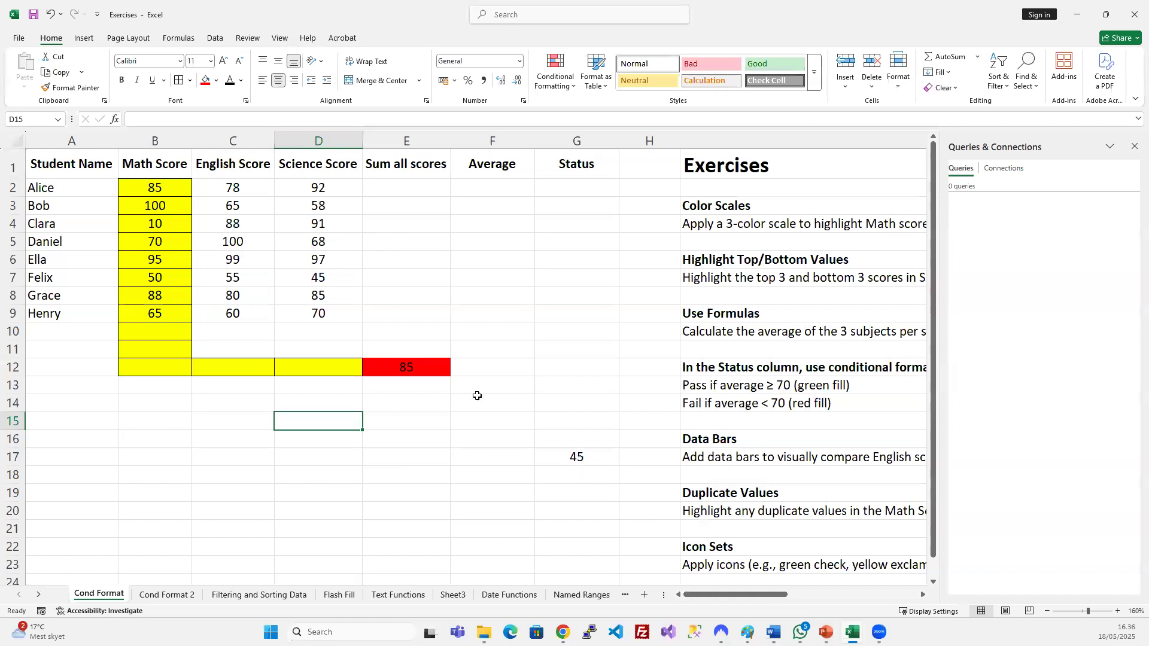
{"action": "left_click", "coordinate": [408, 366]}
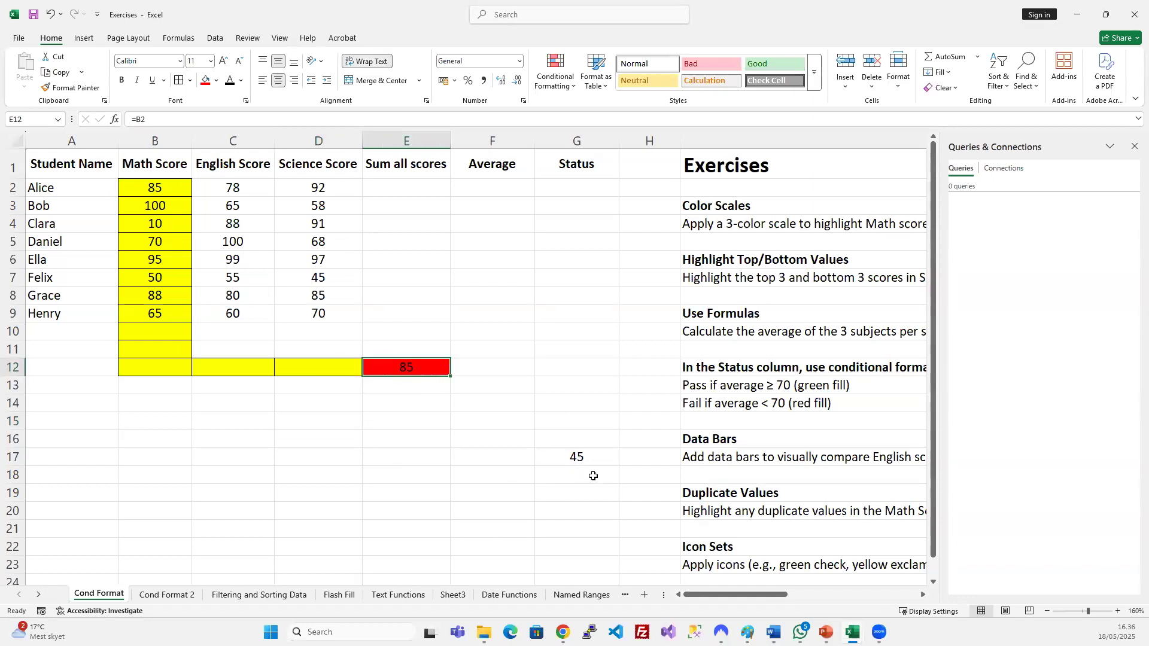
{"action": "left_click", "coordinate": [579, 460]}
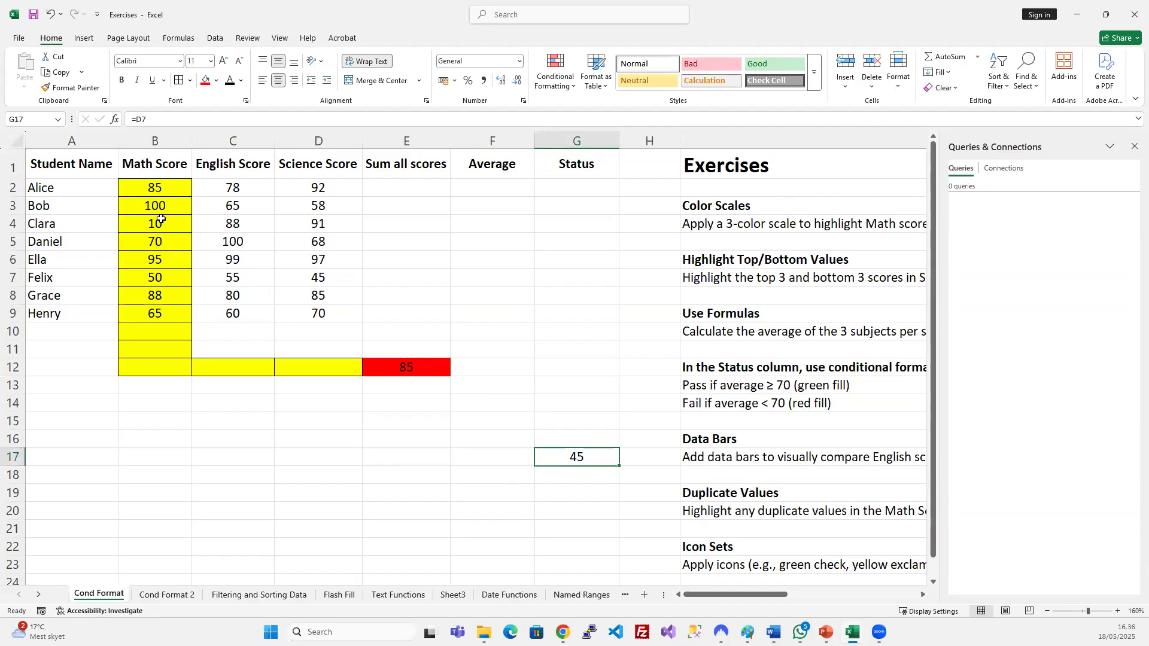
Copy the red E12 cell into F15, where its formula shifts to =C5 showing 100.
{"action": "left_click_drag", "start_coordinate": [323, 367], "coordinate": [154, 187]}
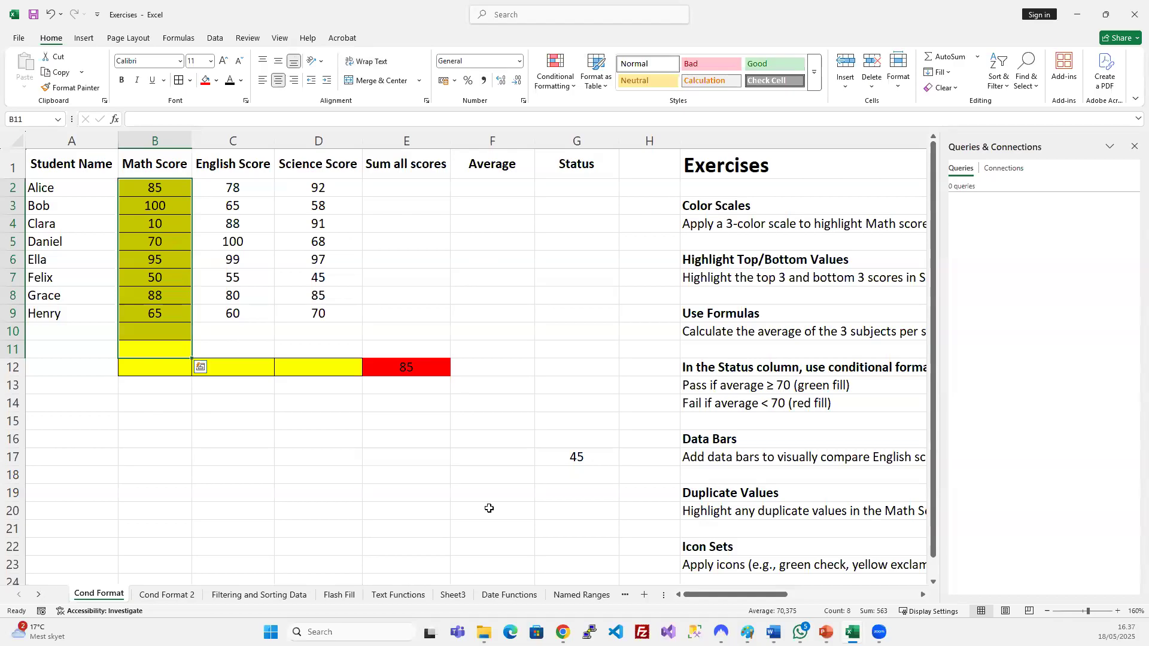
{"action": "left_click", "coordinate": [565, 458]}
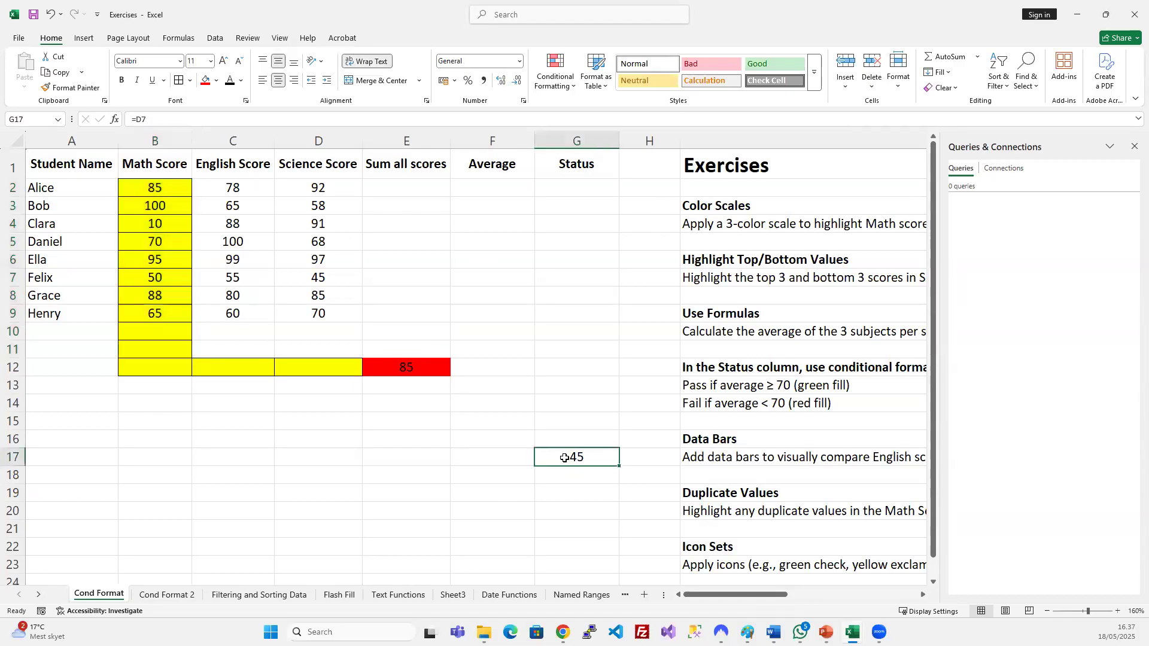
{"action": "left_click", "coordinate": [422, 364]}
{"action": "key", "text": "ctrl+c"}
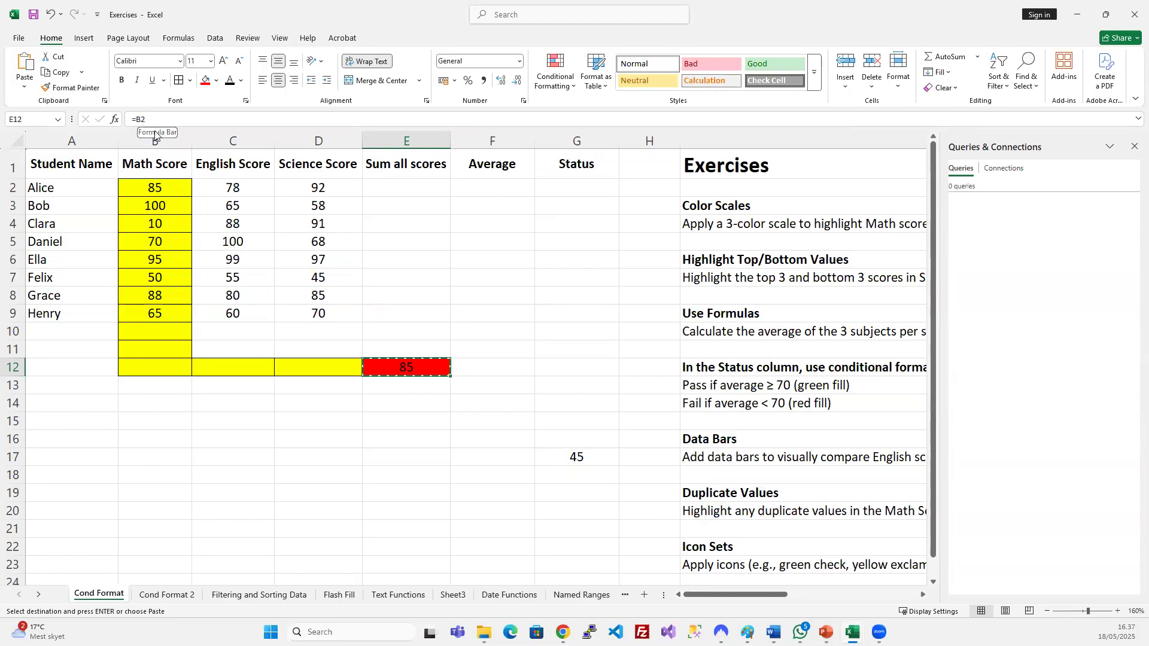
{"action": "left_click", "coordinate": [490, 424]}
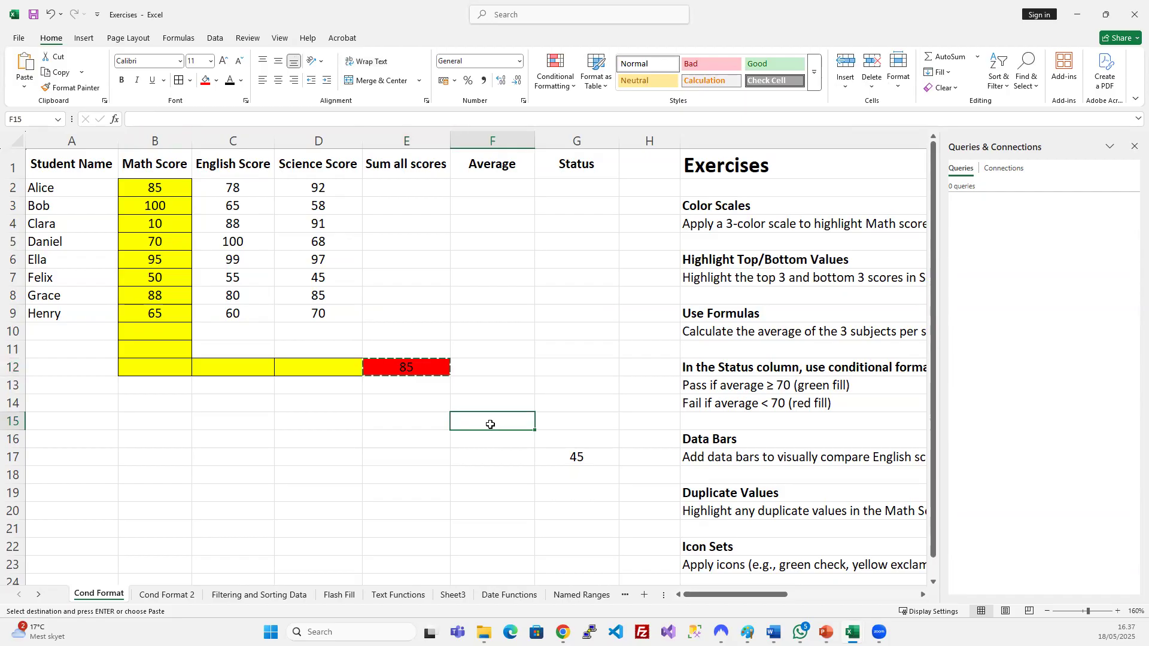
{"action": "key", "text": "ctrl+v"}
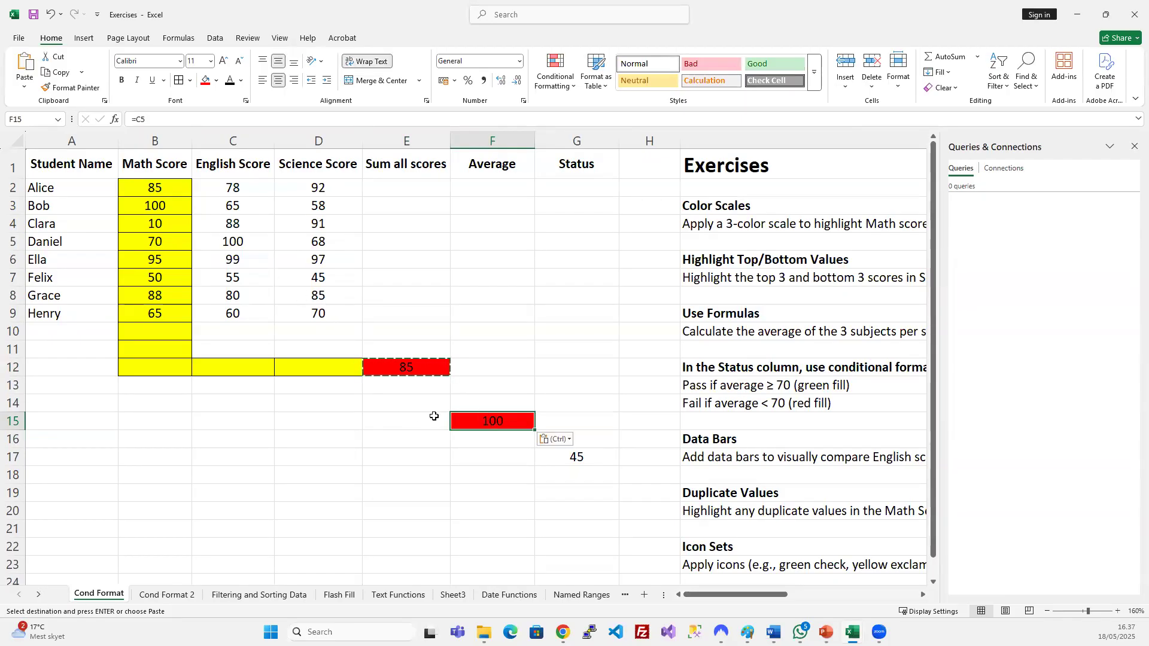
Fill C15:E15 light green and trace the reference up column C to C5.
{"action": "left_click_drag", "start_coordinate": [432, 421], "coordinate": [240, 422]}
{"action": "left_click", "coordinate": [216, 80]}
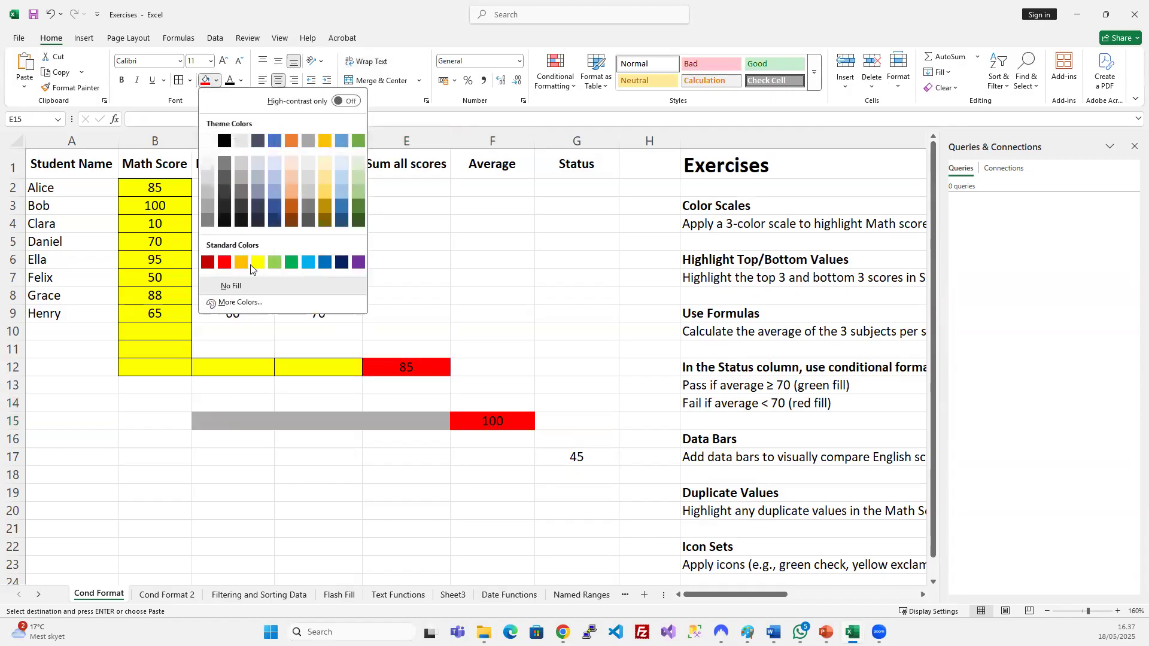
{"action": "left_click", "coordinate": [275, 262]}
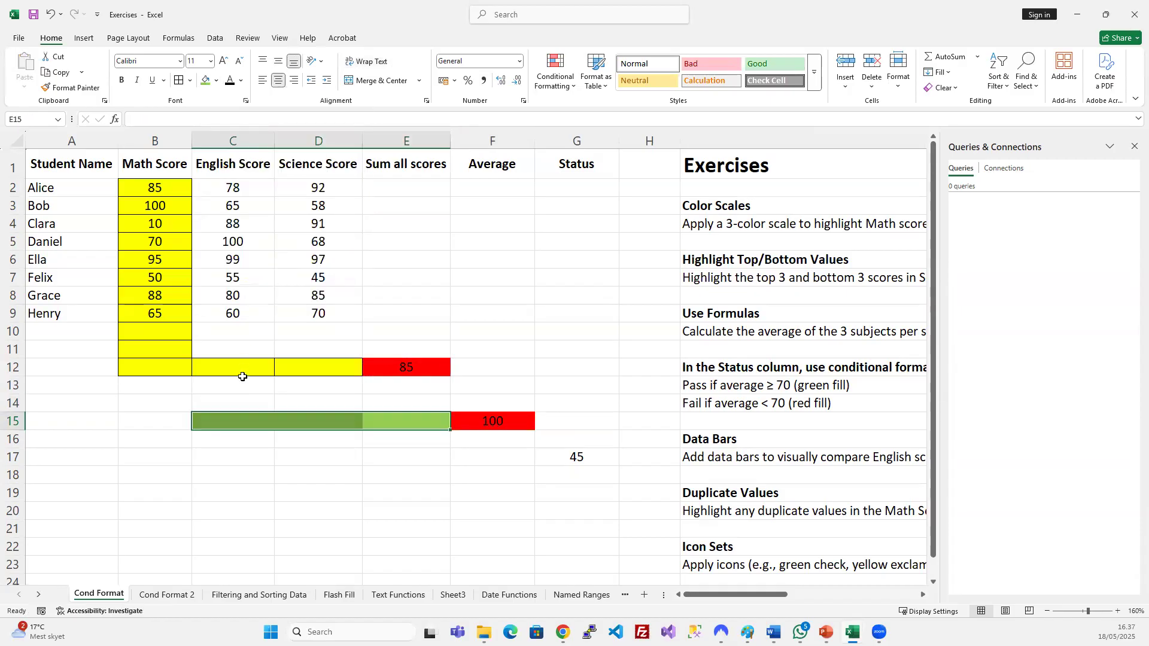
{"action": "left_click_drag", "start_coordinate": [232, 400], "coordinate": [232, 242]}
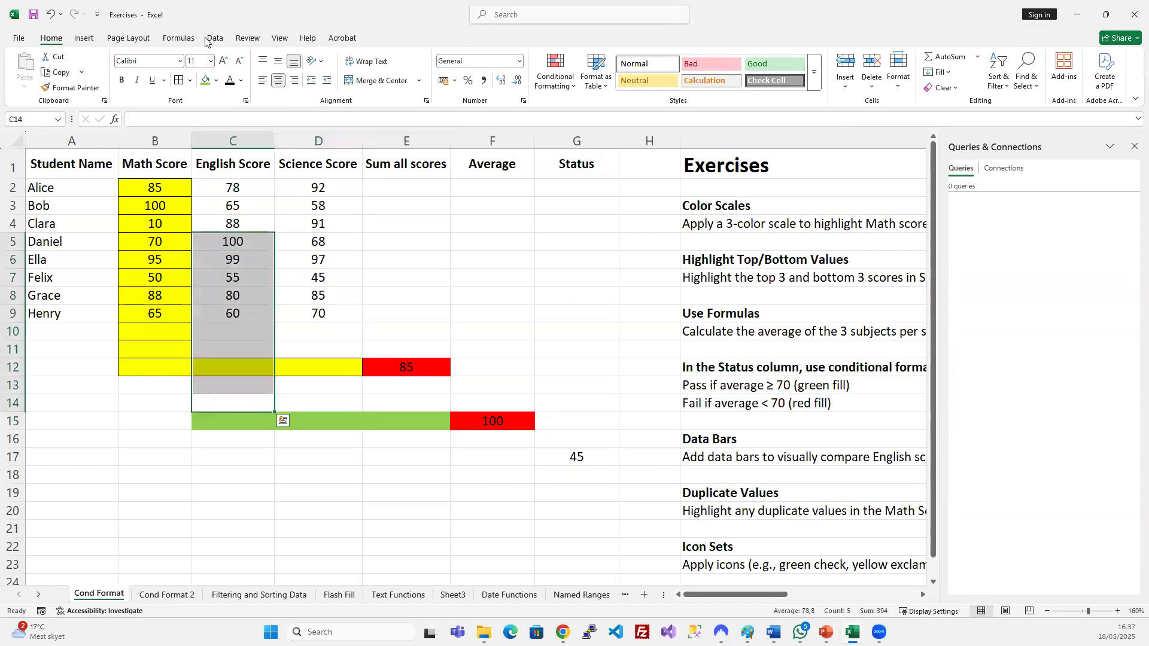
Fill the English score block C5:C14 light green and inspect C5's value 100.
{"action": "left_click", "coordinate": [205, 80]}
{"action": "left_click", "coordinate": [431, 314]}
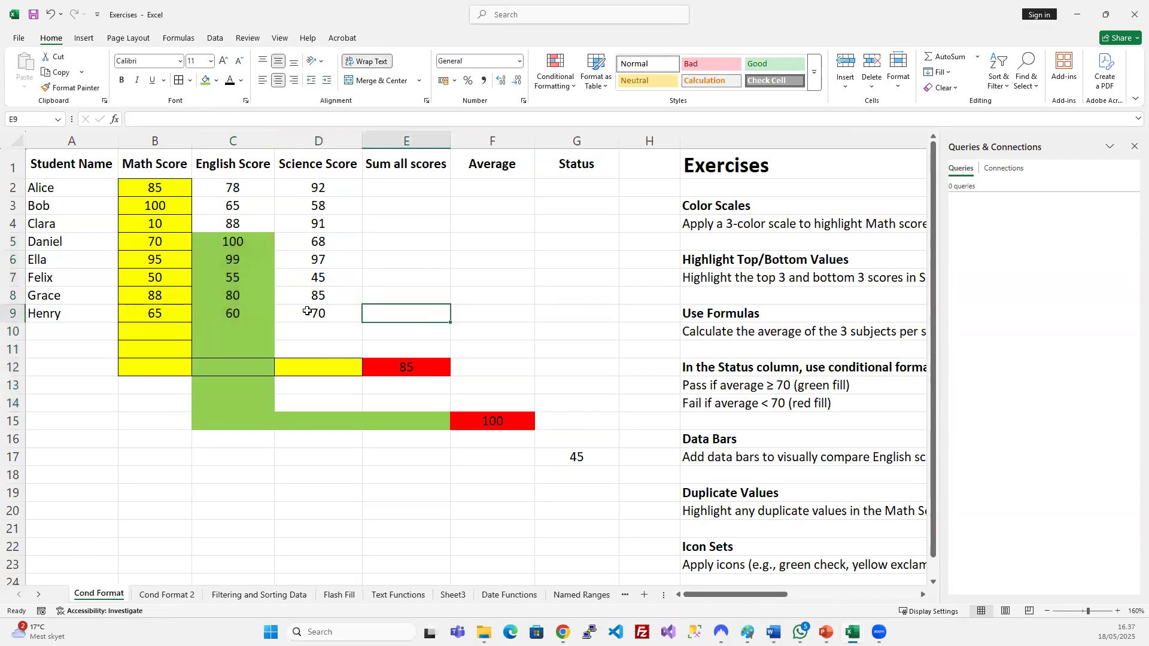
{"action": "left_click", "coordinate": [246, 242]}
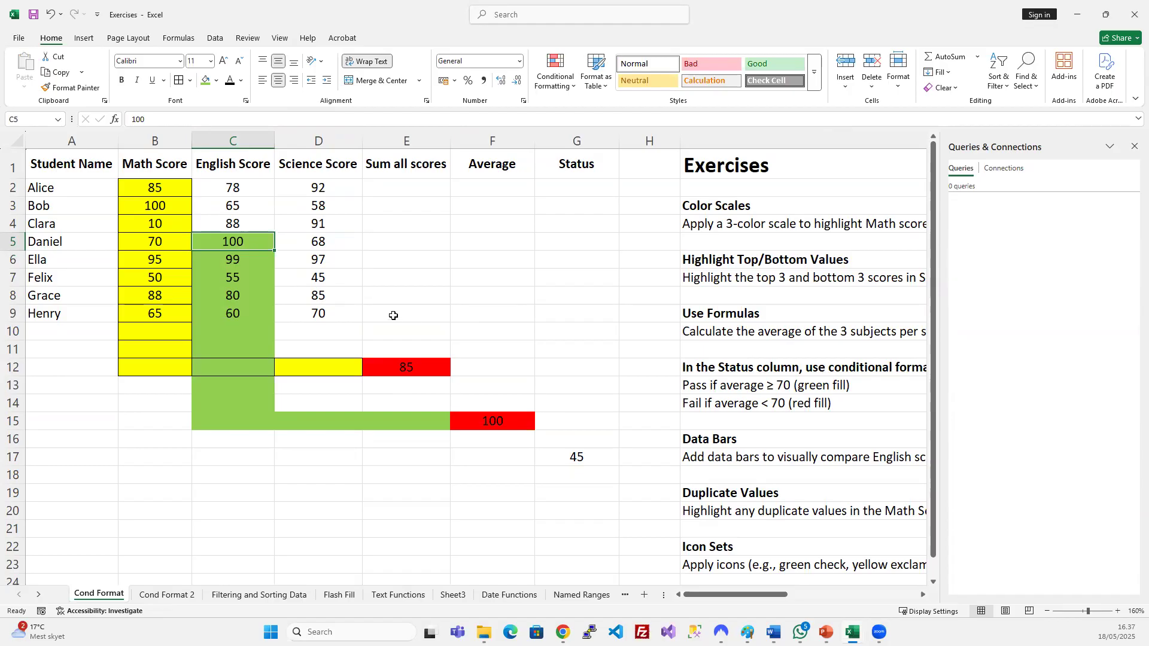
Copy F15 into G10, which shows a red-filled #REF! error.
{"action": "left_click", "coordinate": [503, 418]}
{"action": "key", "text": "ctrl+c"}
{"action": "left_click", "coordinate": [551, 328]}
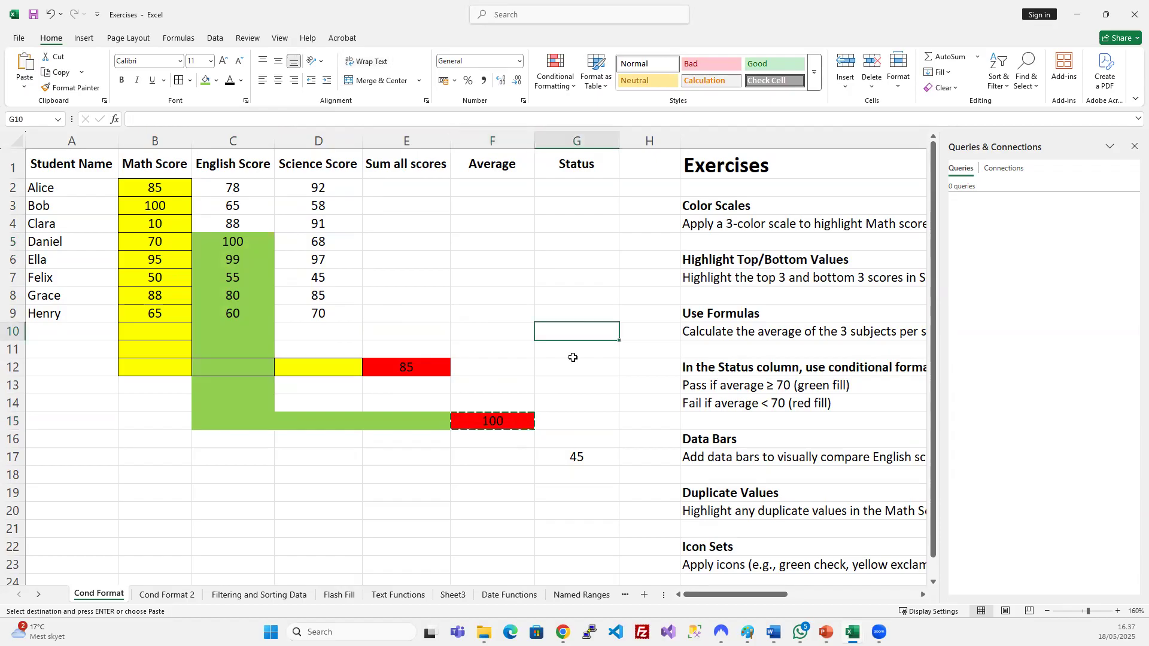
{"action": "key", "text": "ctrl+v"}
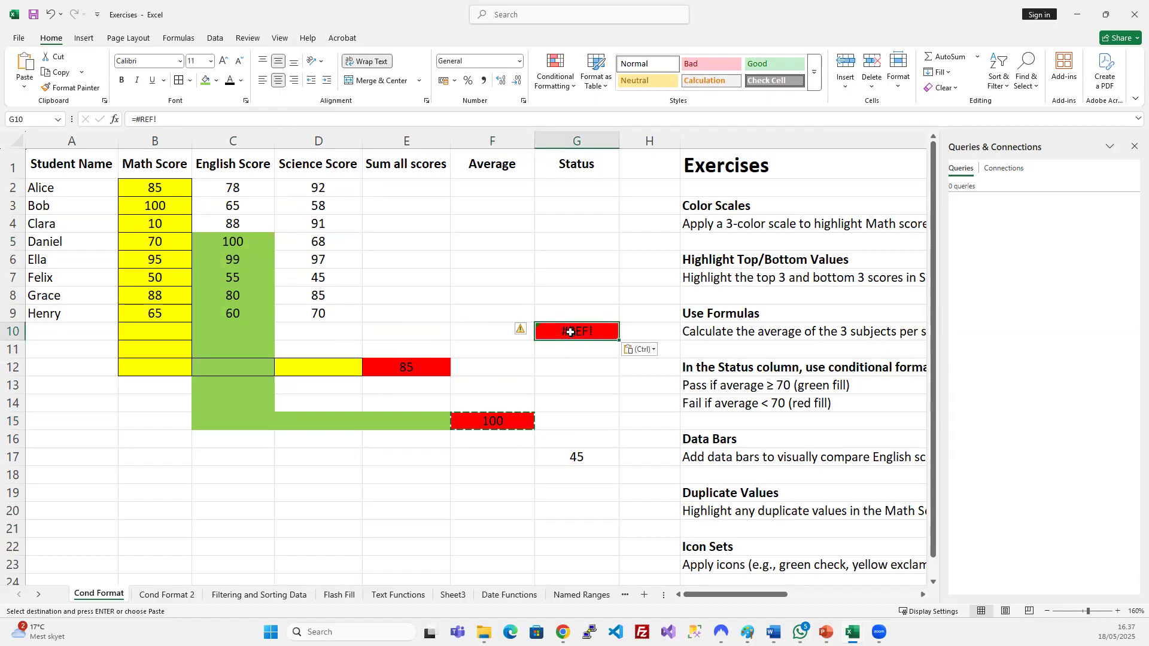
{"action": "left_click_drag", "start_coordinate": [490, 324], "coordinate": [341, 328]}
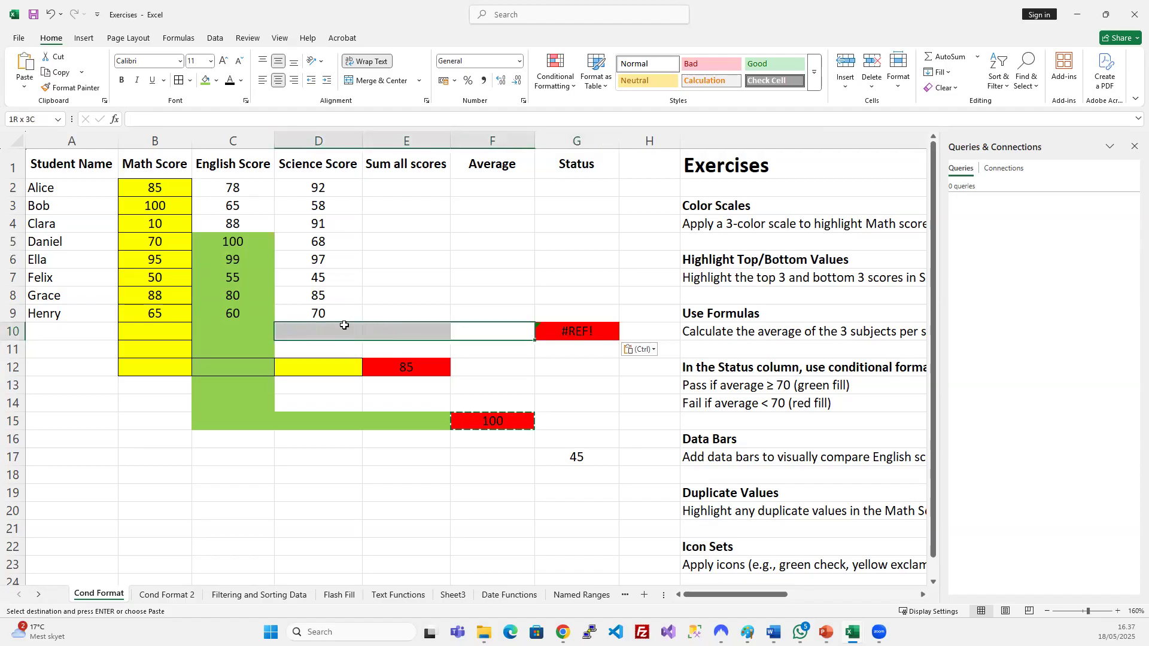
Fill D10:F10 light orange and trace up the Science Score column D1:D9.
{"action": "left_click", "coordinate": [216, 81]}
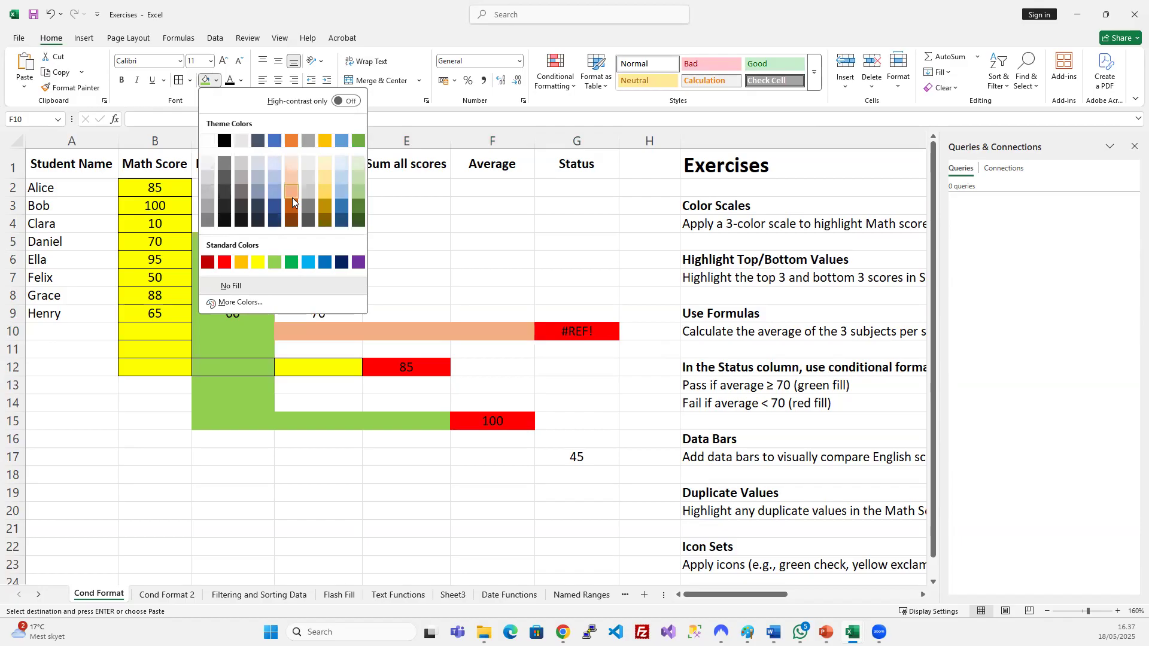
{"action": "left_click", "coordinate": [292, 196]}
{"action": "left_click", "coordinate": [329, 313]}
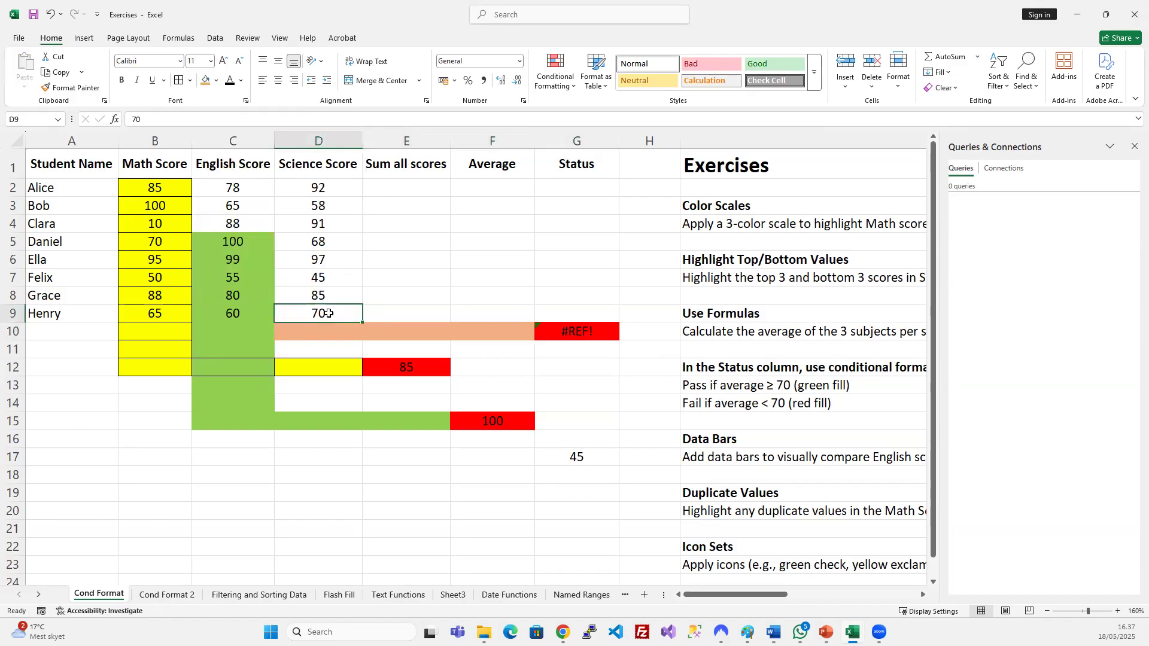
{"action": "left_click_drag", "start_coordinate": [329, 313], "coordinate": [319, 167]}
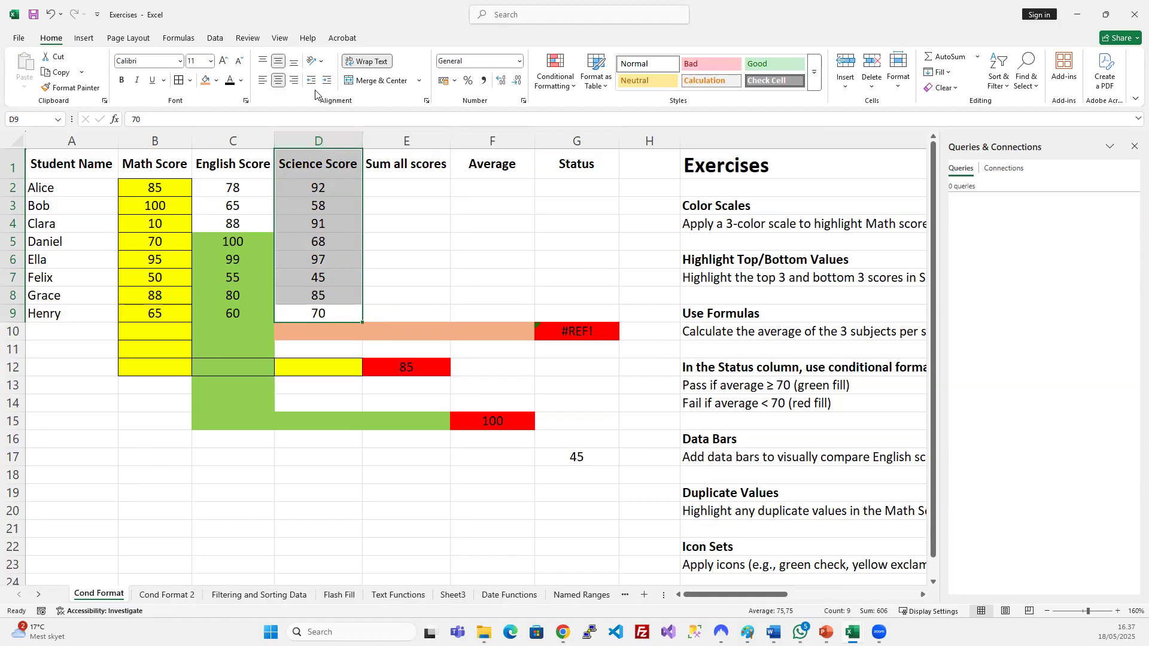
Inspect G10's =#REF! formula, then undo the orange fill and #REF! paste.
{"action": "left_click", "coordinate": [453, 242]}
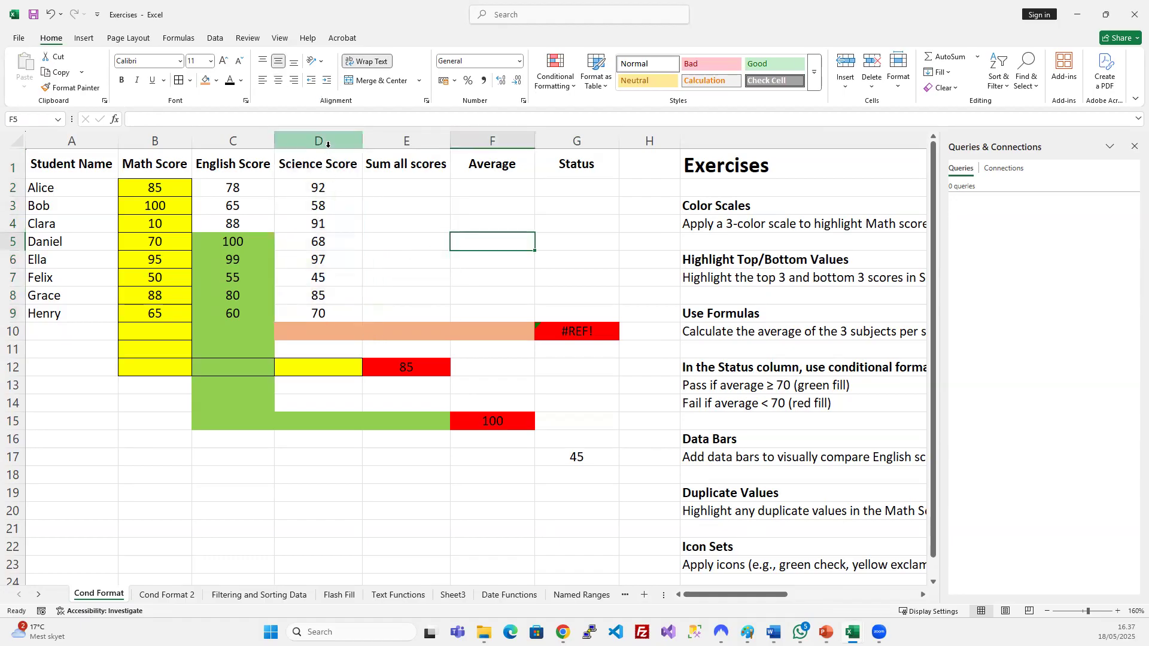
{"action": "left_click", "coordinate": [585, 336]}
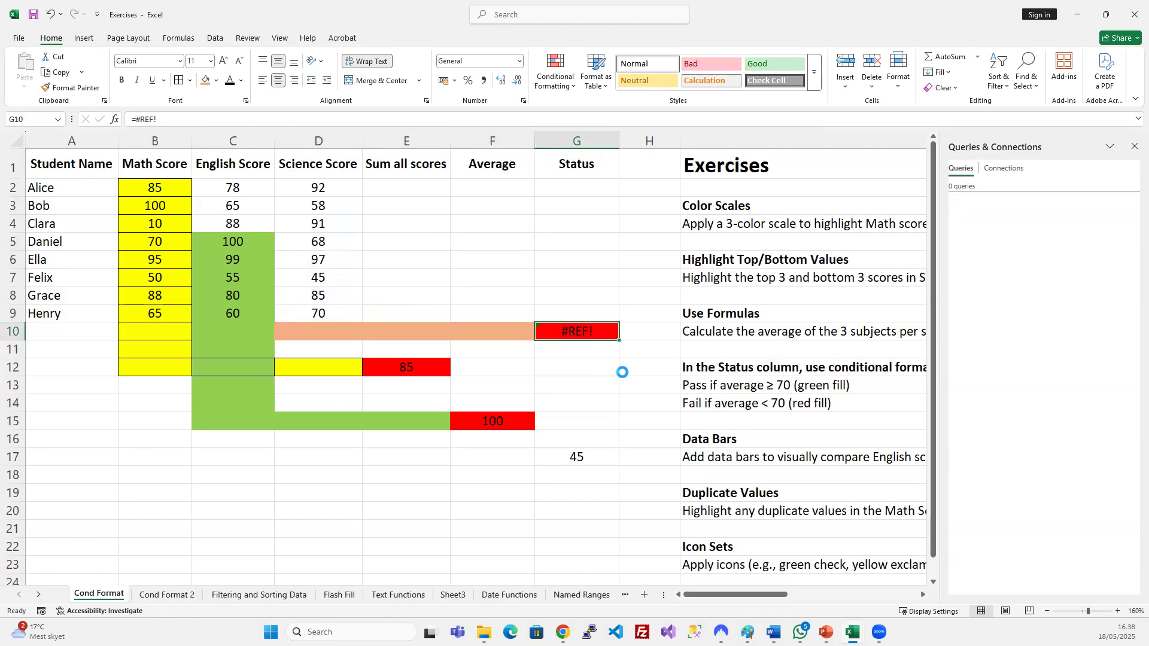
{"action": "key", "text": "ctrl+z"}
{"action": "key", "text": "ctrl+z"}
Copy E12 into G12, where the formula shifts to =D2 and shows 92.
{"action": "left_click", "coordinate": [479, 364]}
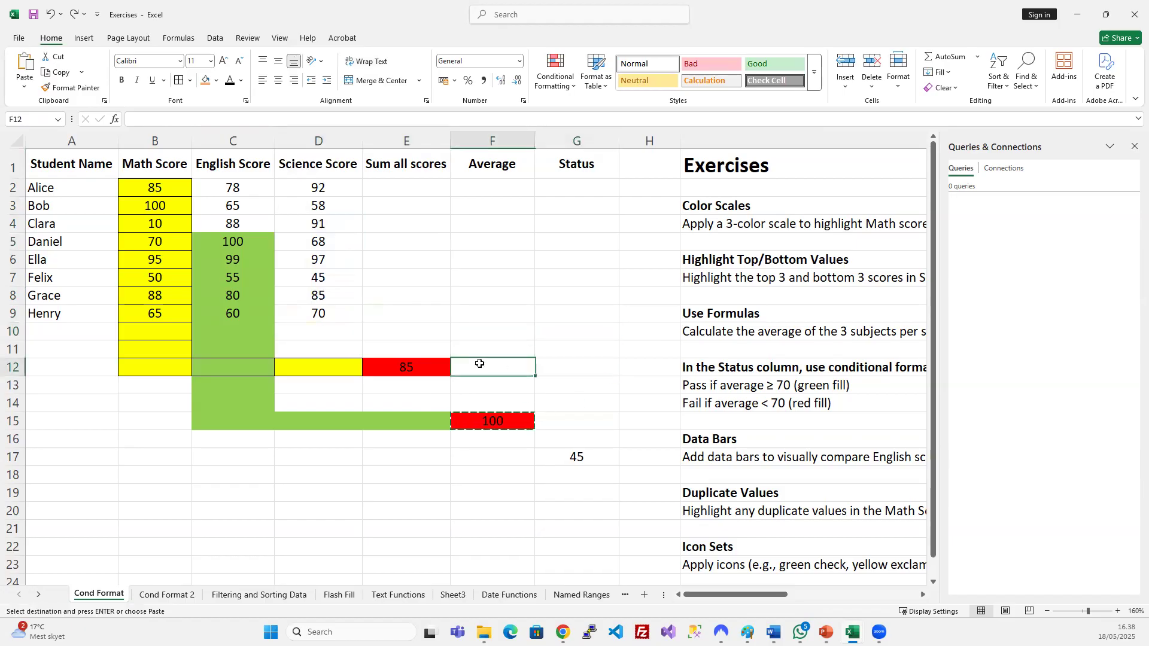
{"action": "left_click", "coordinate": [406, 366]}
{"action": "key", "text": "ctrl+c"}
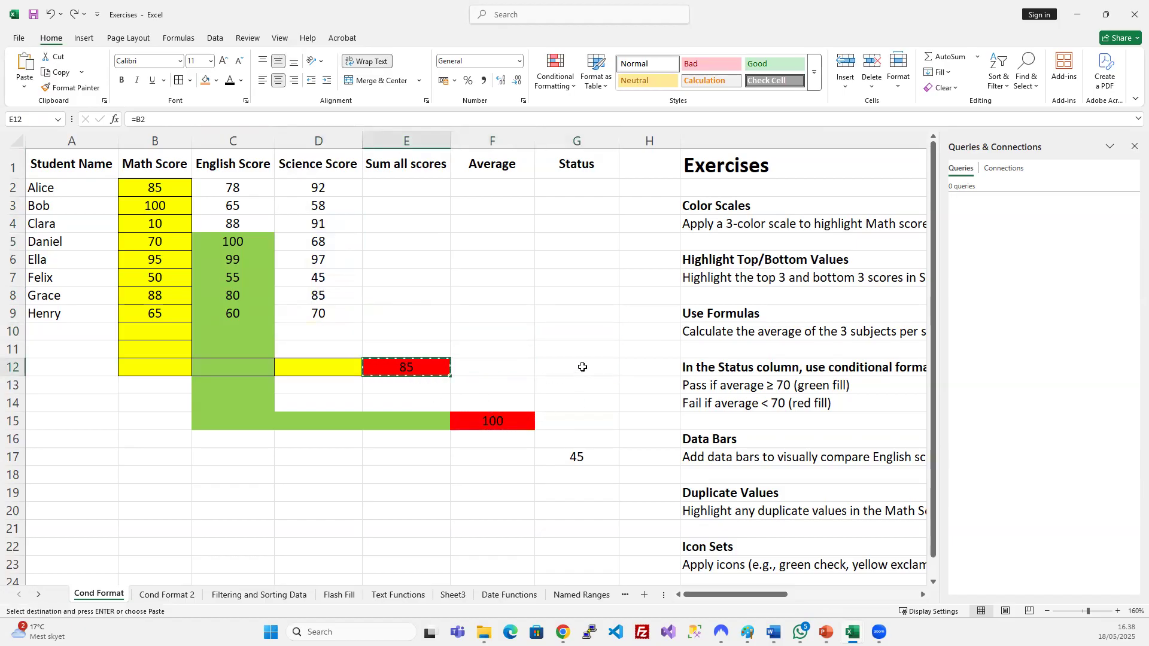
{"action": "left_click", "coordinate": [581, 366]}
{"action": "key", "text": "ctrl+v"}
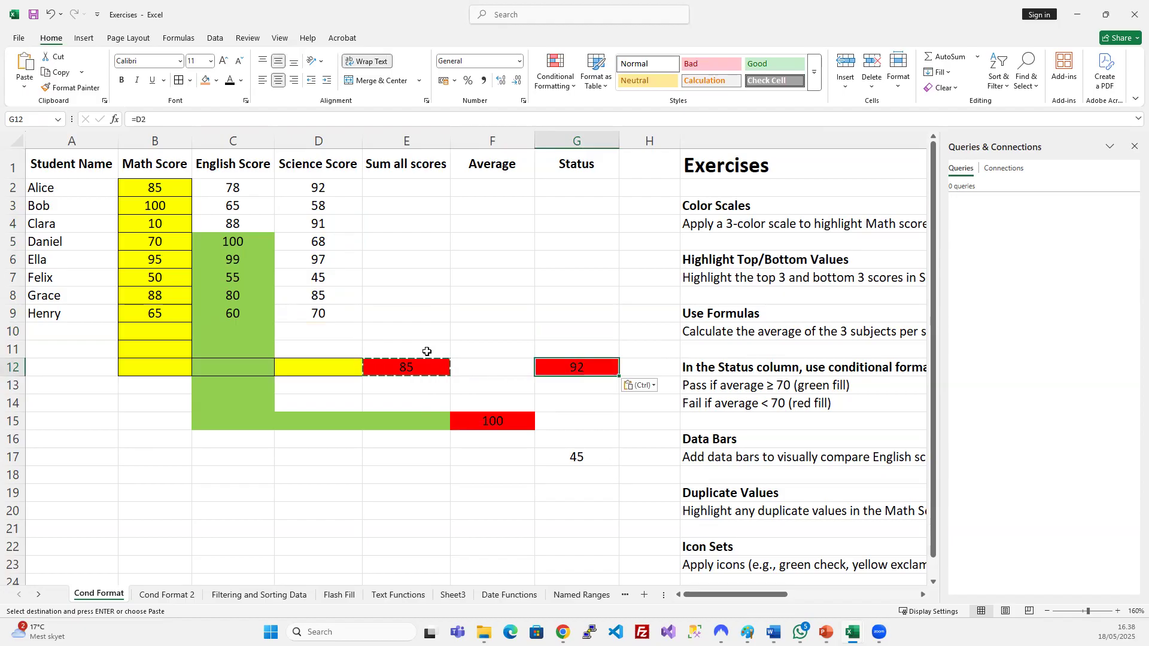
{"action": "left_click_drag", "start_coordinate": [510, 367], "coordinate": [317, 185]}
{"action": "left_click", "coordinate": [318, 184]}
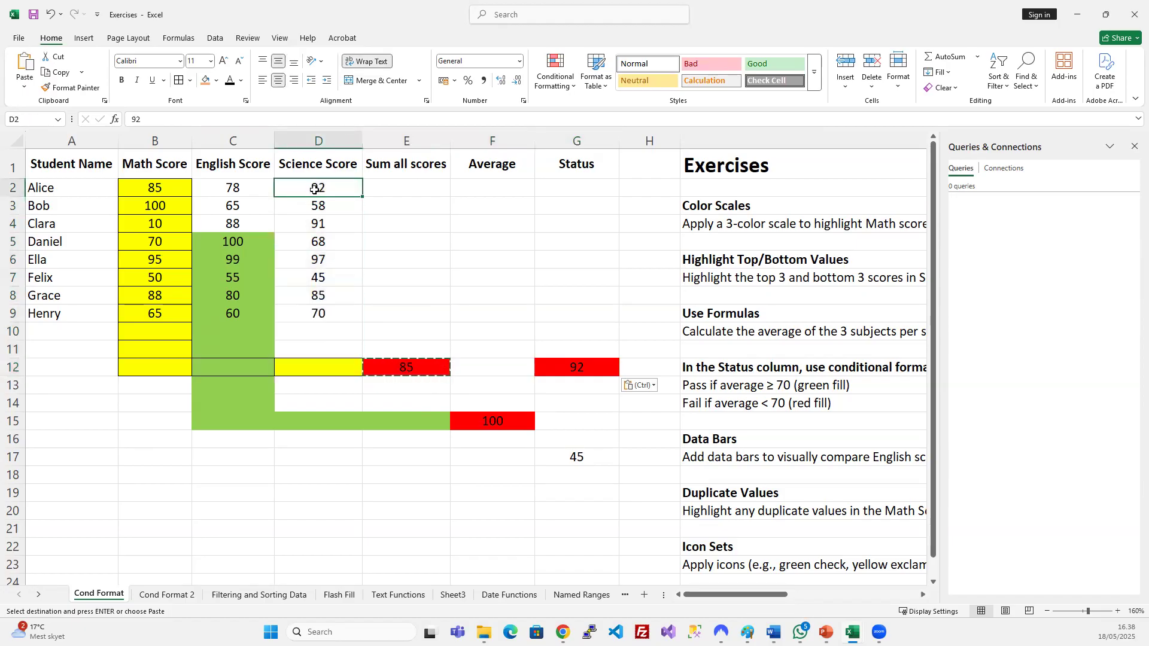
{"action": "left_click", "coordinate": [577, 366]}
Copy G12 into G11, where it shifts to =D1 and shows Science Score.
{"action": "key", "text": "ctrl+c"}
{"action": "left_click", "coordinate": [582, 348]}
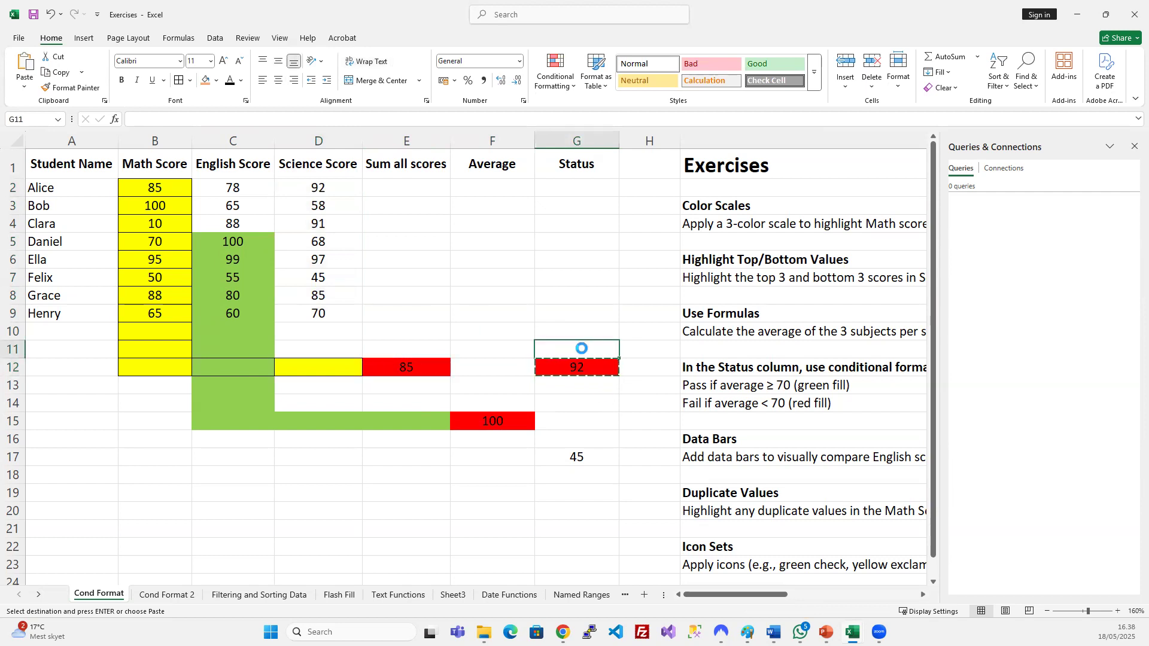
{"action": "key", "text": "ctrl+v"}
{"action": "left_click", "coordinate": [562, 349]}
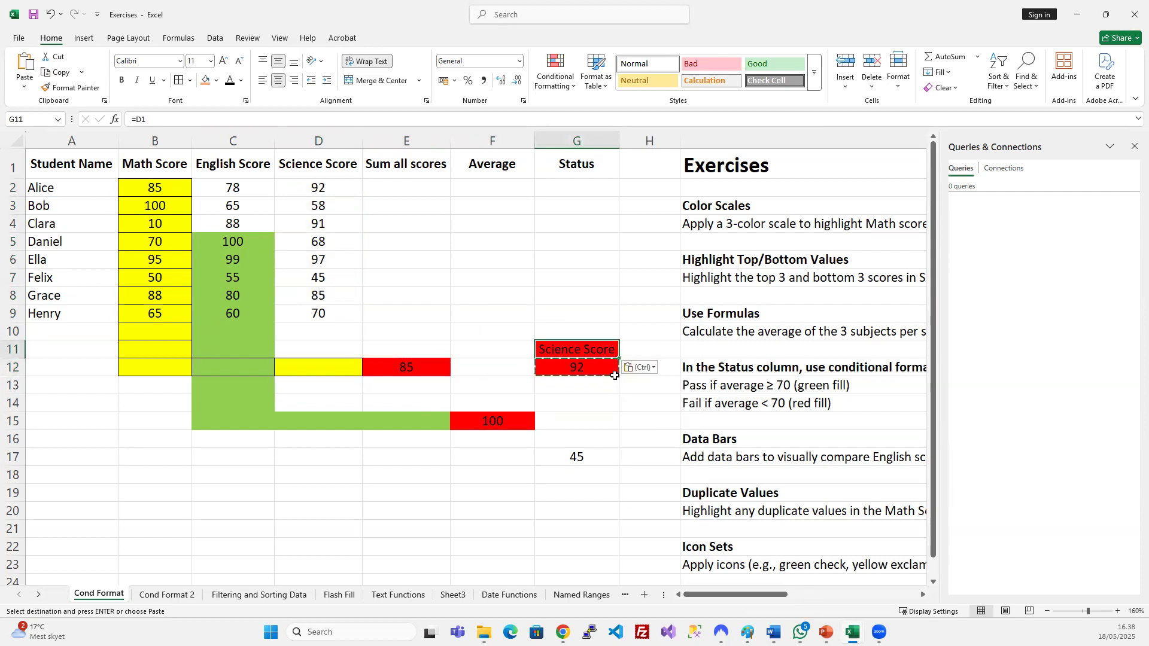
{"action": "left_click_drag", "start_coordinate": [500, 346], "coordinate": [315, 161]}
{"action": "left_click", "coordinate": [316, 159]}
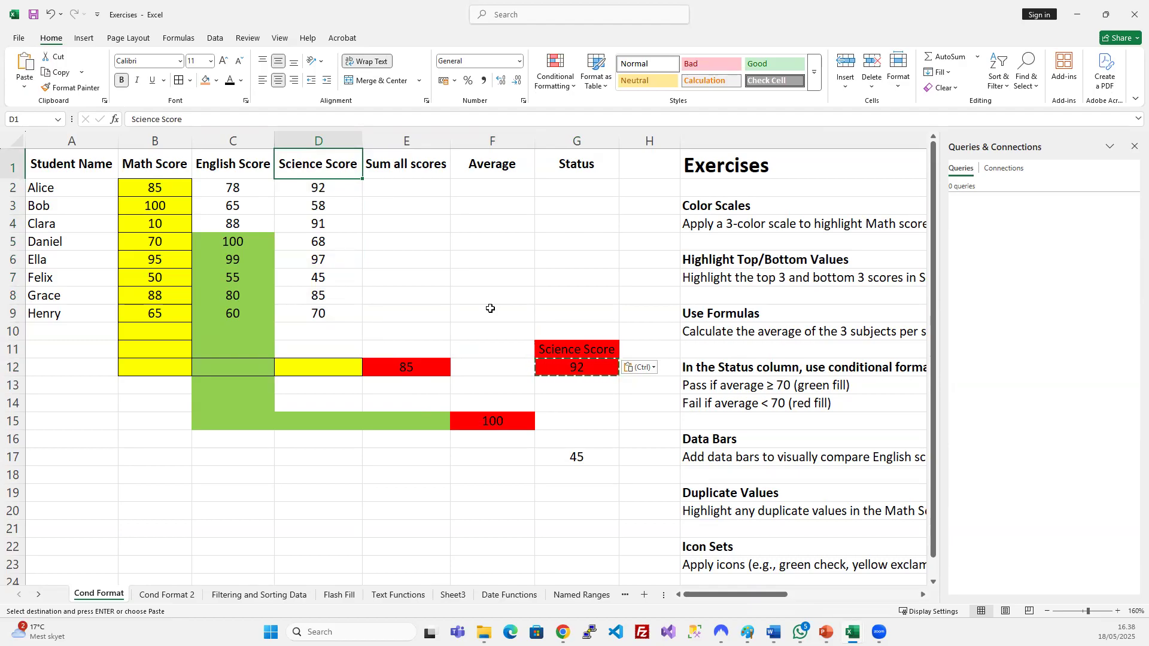
{"action": "left_click", "coordinate": [596, 353]}
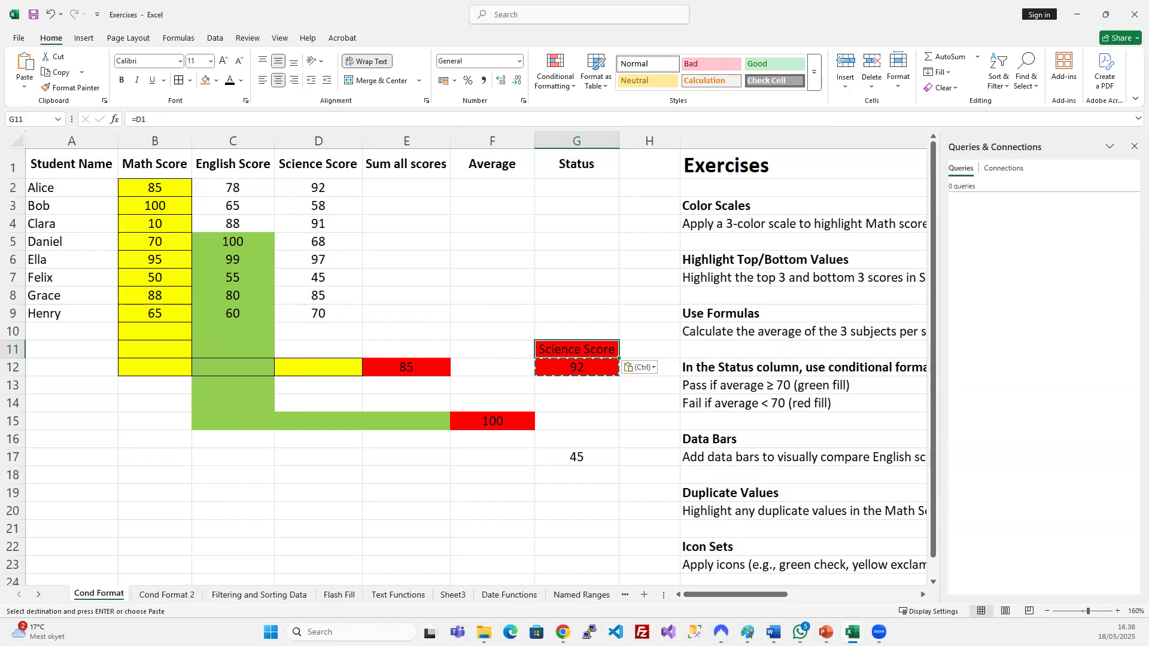
{"action": "left_click", "coordinate": [552, 372]}
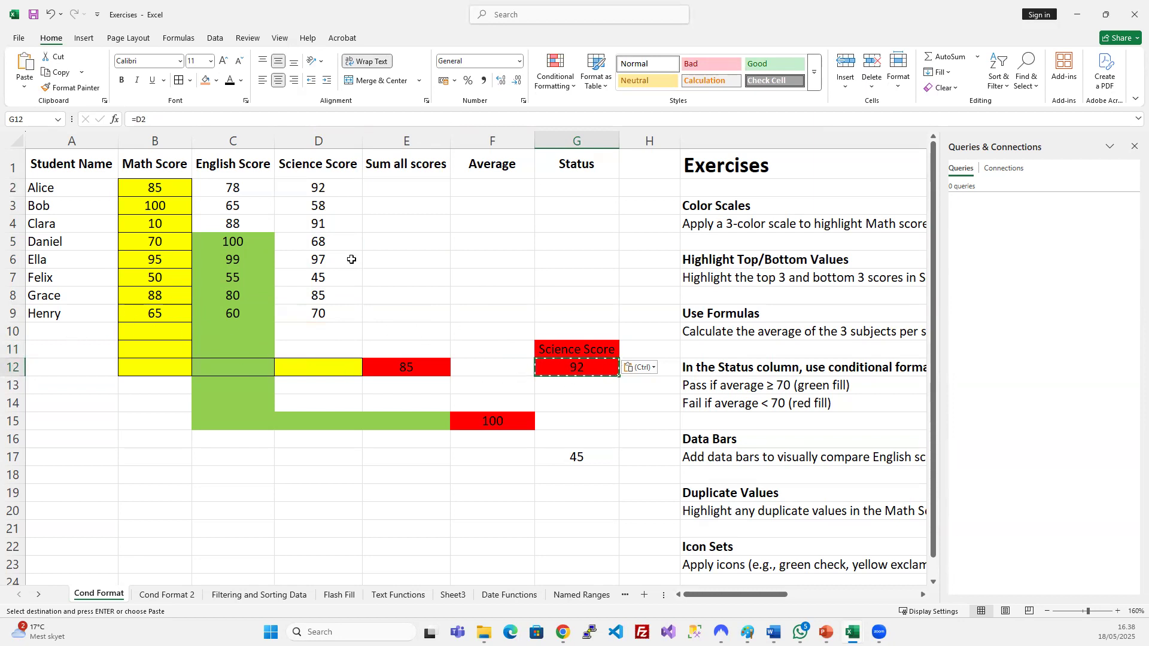
Make E12's formula absolute as =$B$2 and mark B2 with a light orange fill.
{"action": "left_click", "coordinate": [401, 369]}
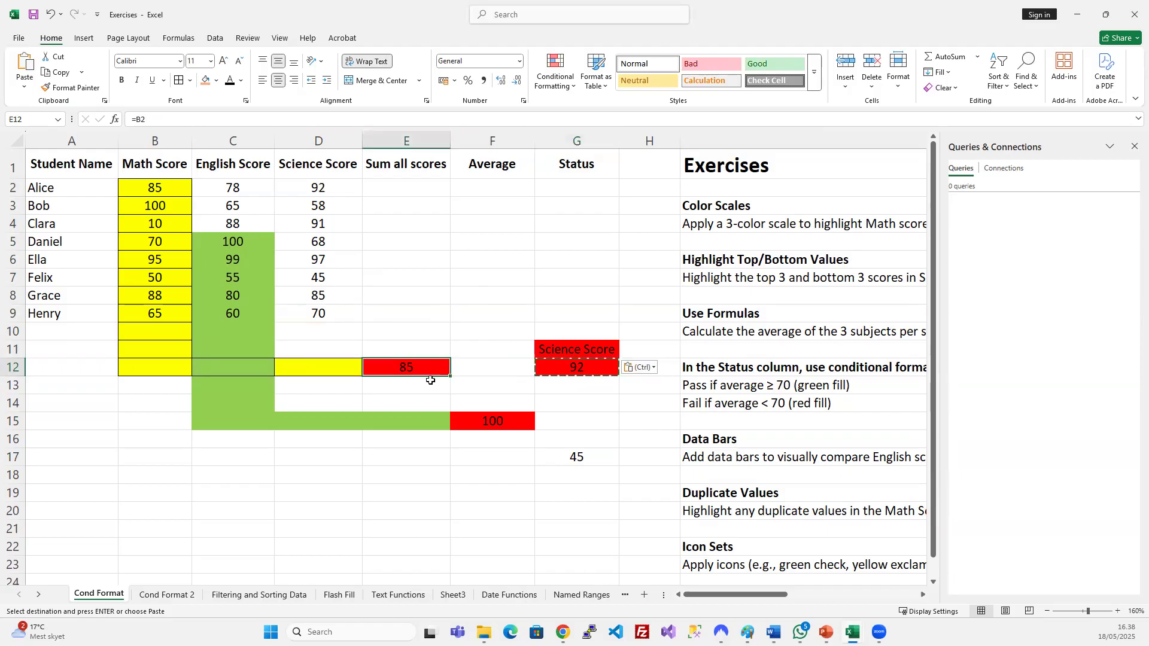
{"action": "key", "text": "Escape"}
{"action": "key", "text": "ctrl+c"}
{"action": "key", "text": "Escape"}
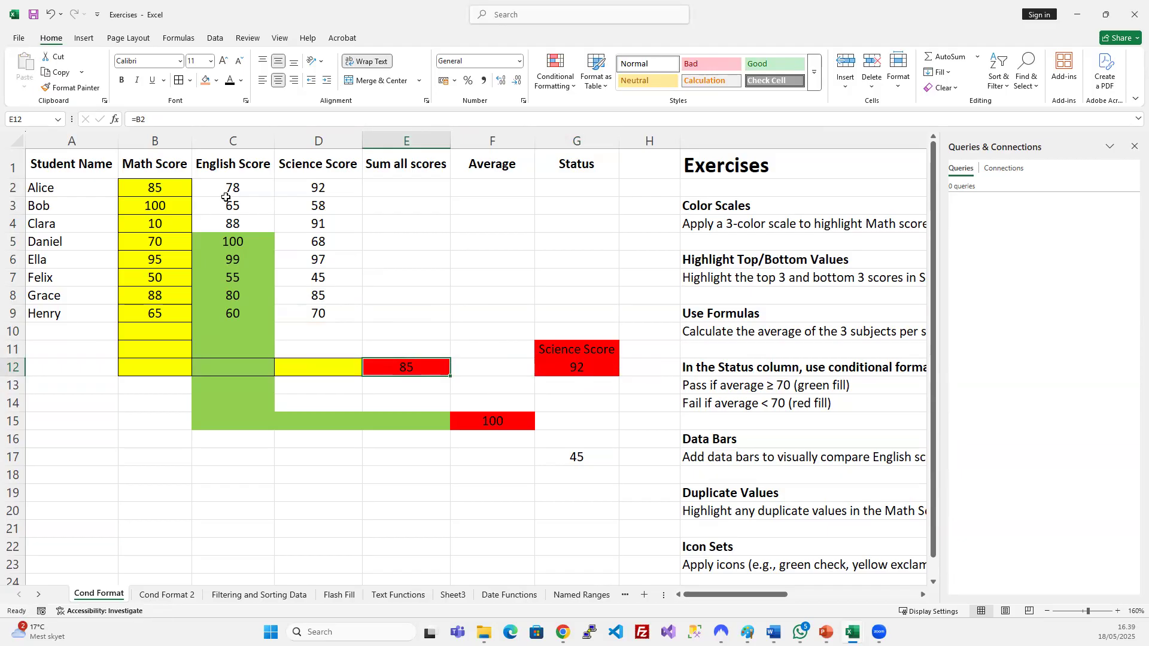
{"action": "left_click", "coordinate": [133, 118]}
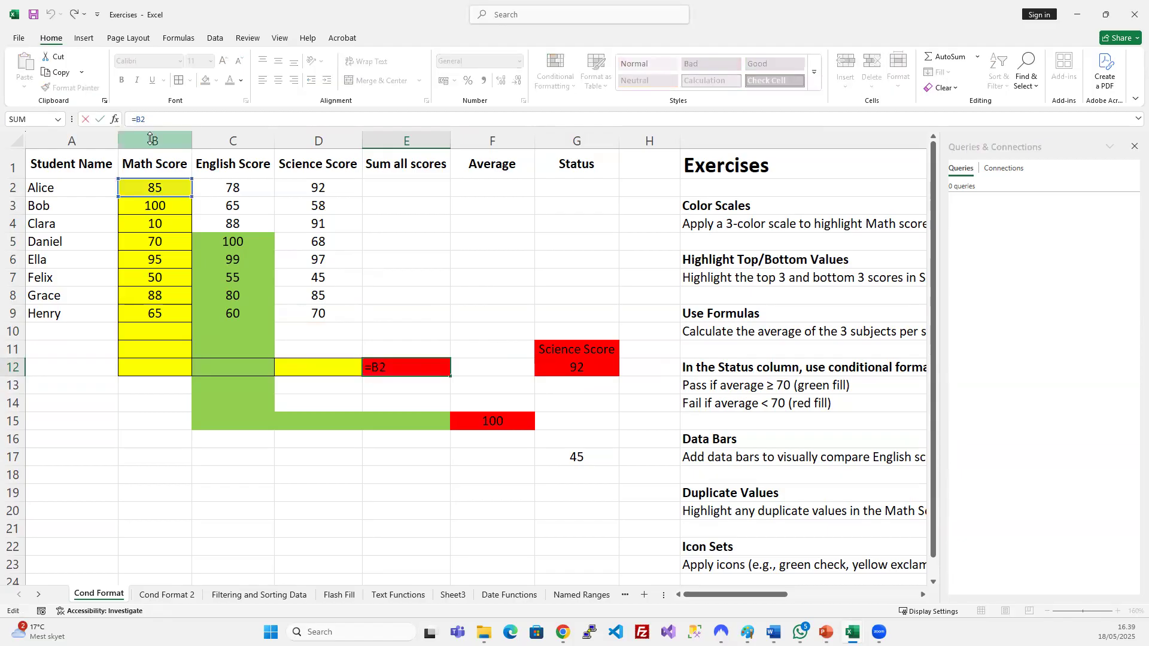
{"action": "type", "text": "$B$"}
{"action": "key", "text": "Return"}
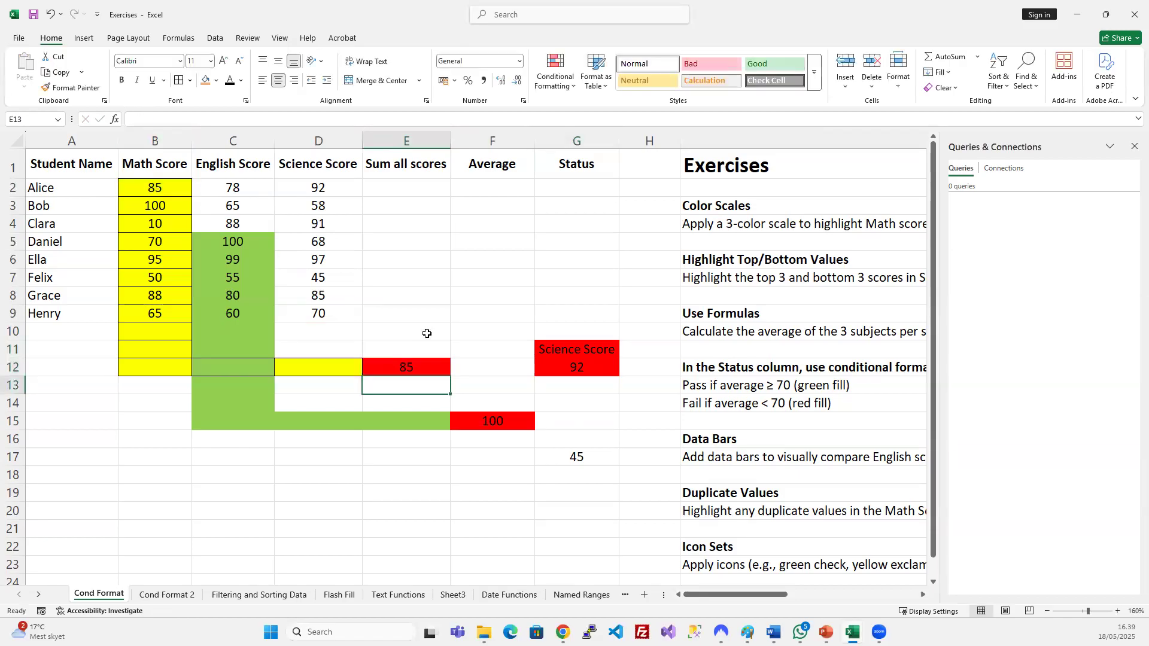
{"action": "left_click", "coordinate": [412, 367]}
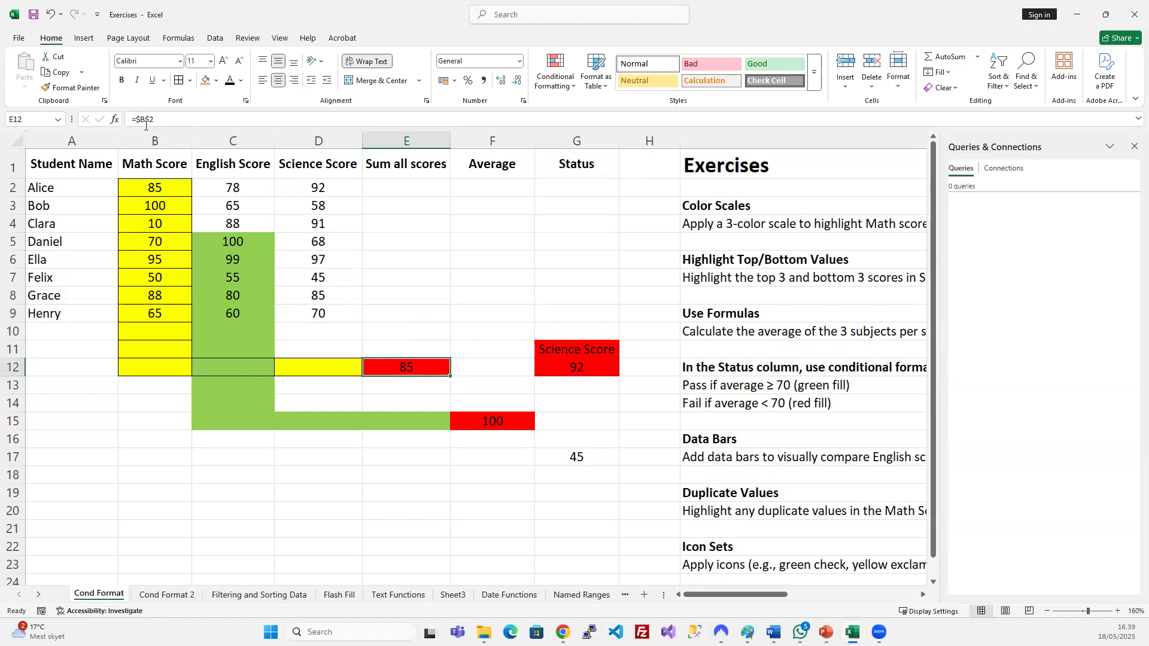
{"action": "left_click", "coordinate": [153, 186]}
{"action": "left_click", "coordinate": [205, 79]}
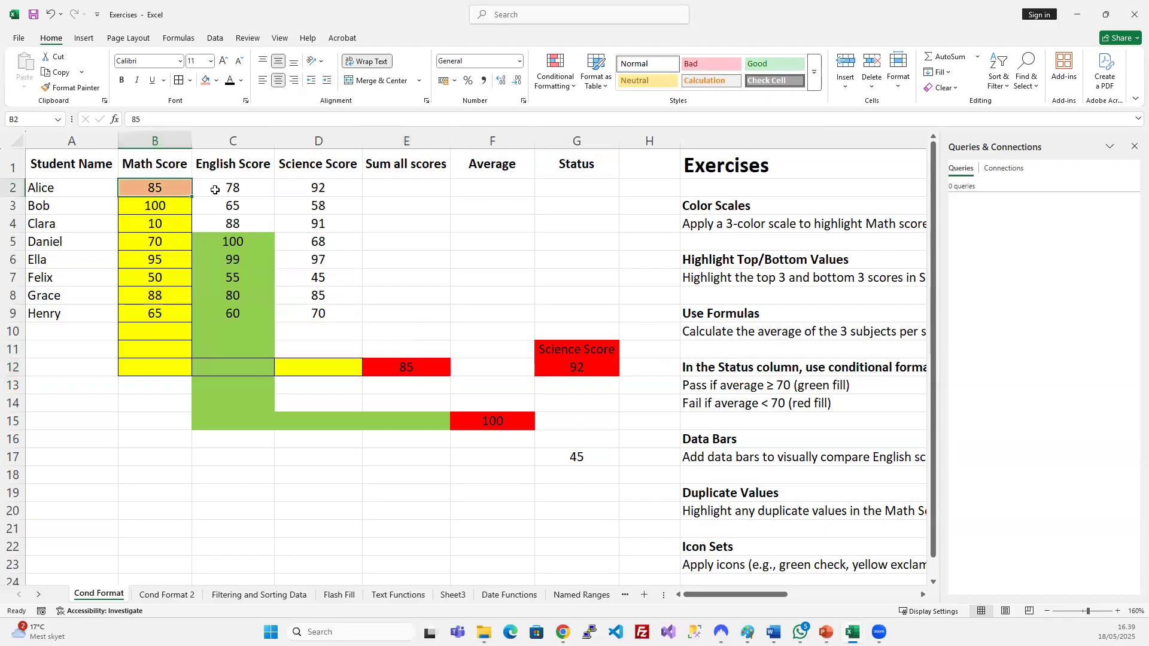
Paste E12's =$B$2 formula into F14 and F7, both showing 85.
{"action": "left_click", "coordinate": [395, 367]}
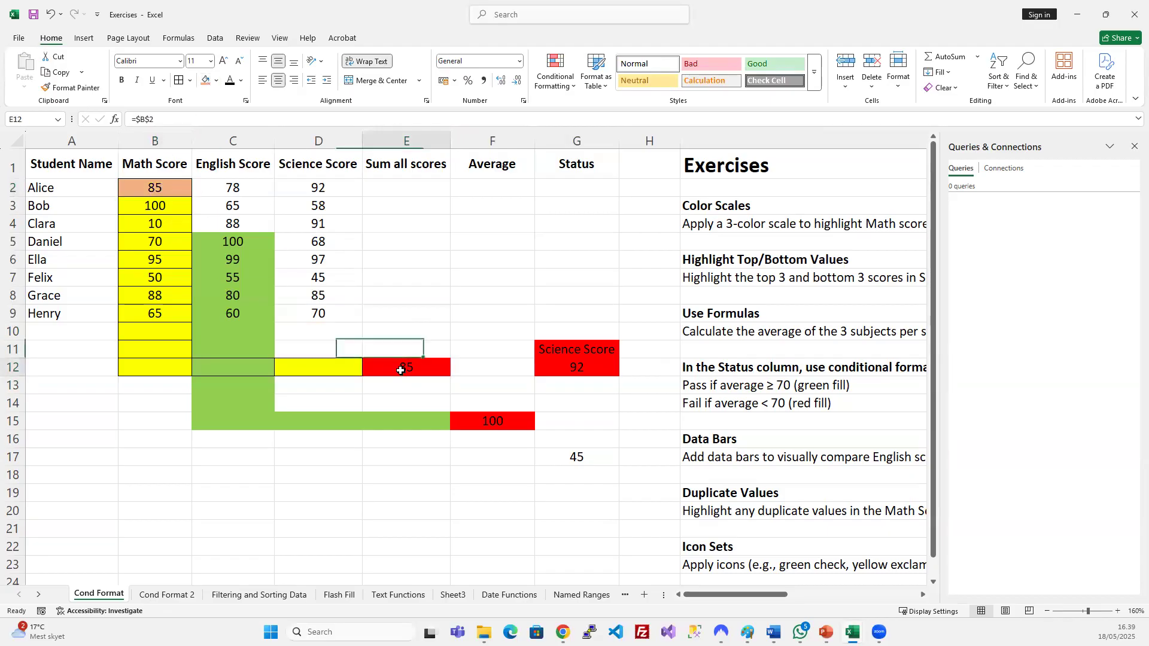
{"action": "key", "text": "ctrl+c"}
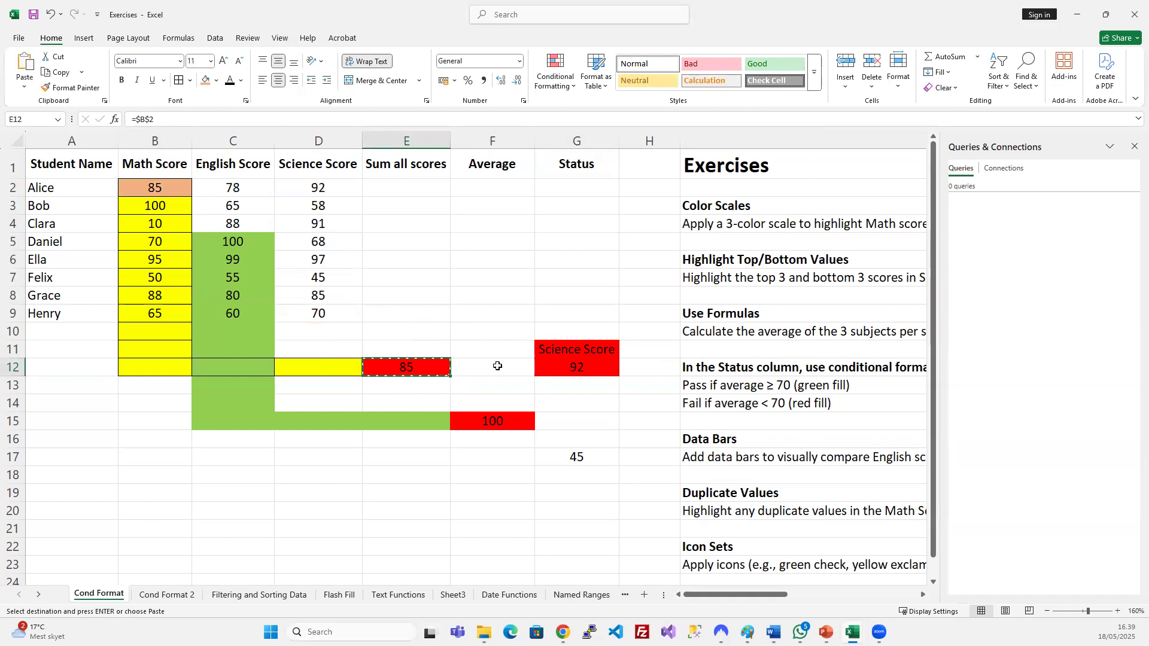
{"action": "left_click", "coordinate": [486, 401]}
{"action": "key", "text": "ctrl+v"}
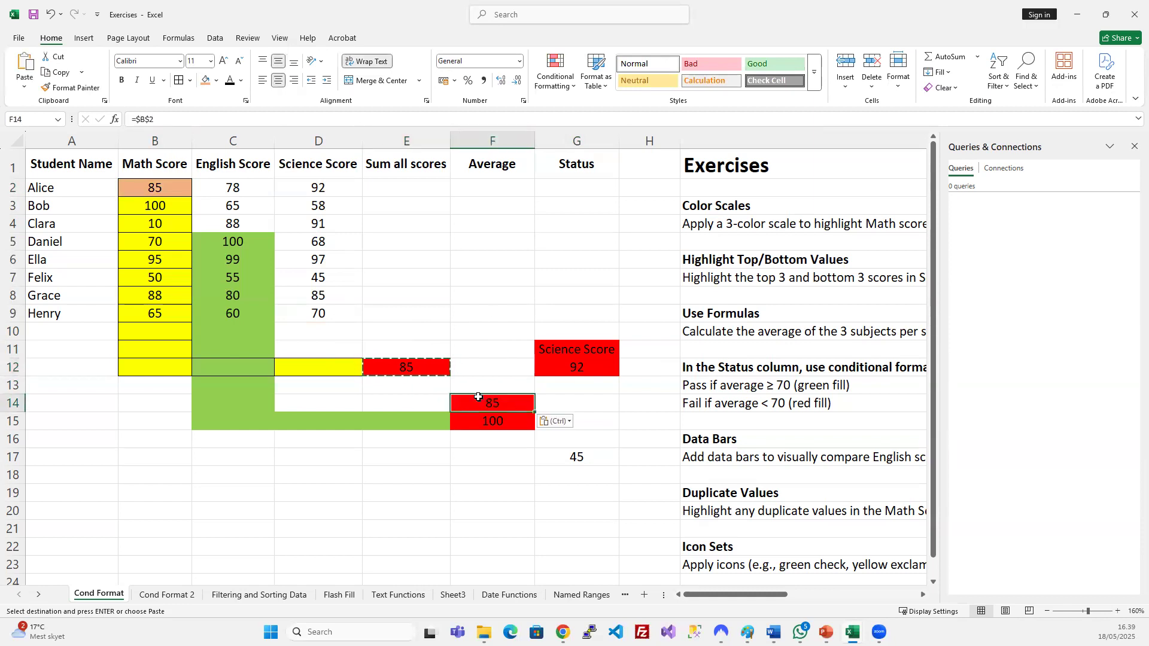
{"action": "key", "text": "Escape"}
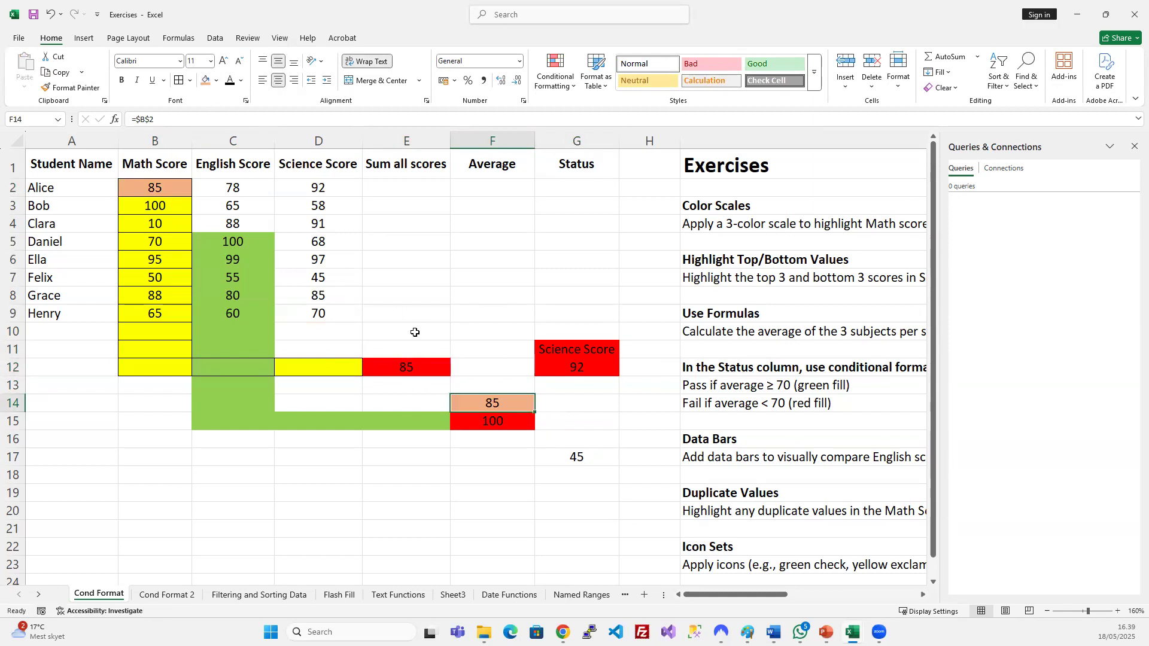
{"action": "left_click", "coordinate": [495, 260]}
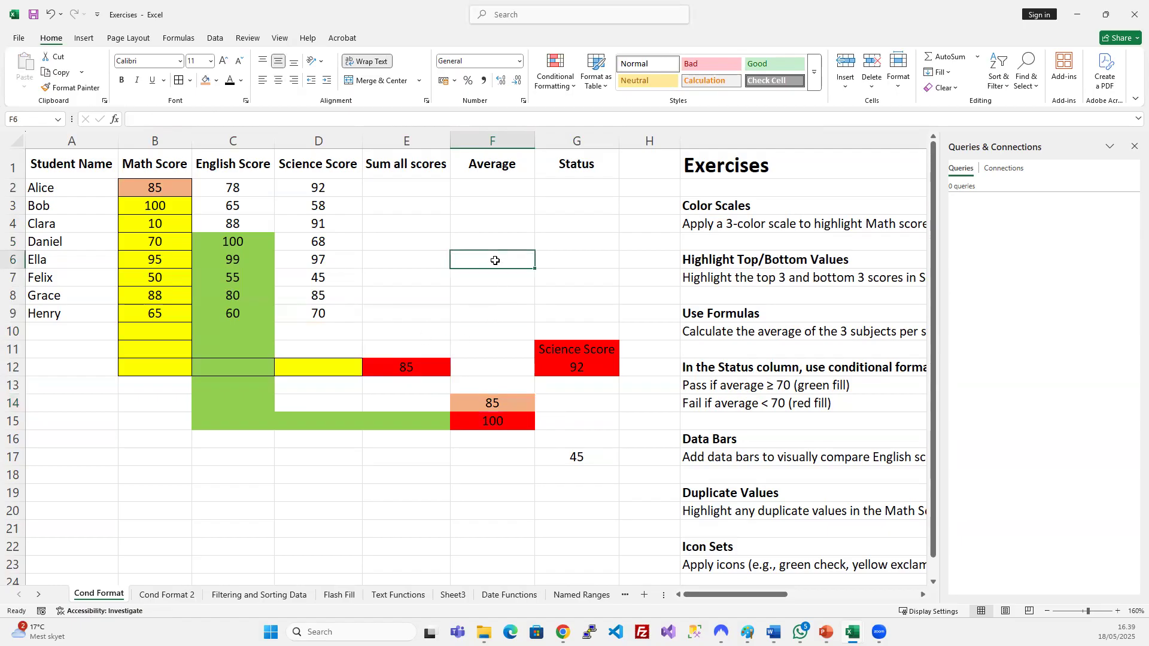
{"action": "left_click", "coordinate": [407, 367]}
{"action": "key", "text": "ctrl+c"}
{"action": "left_click", "coordinate": [492, 280]}
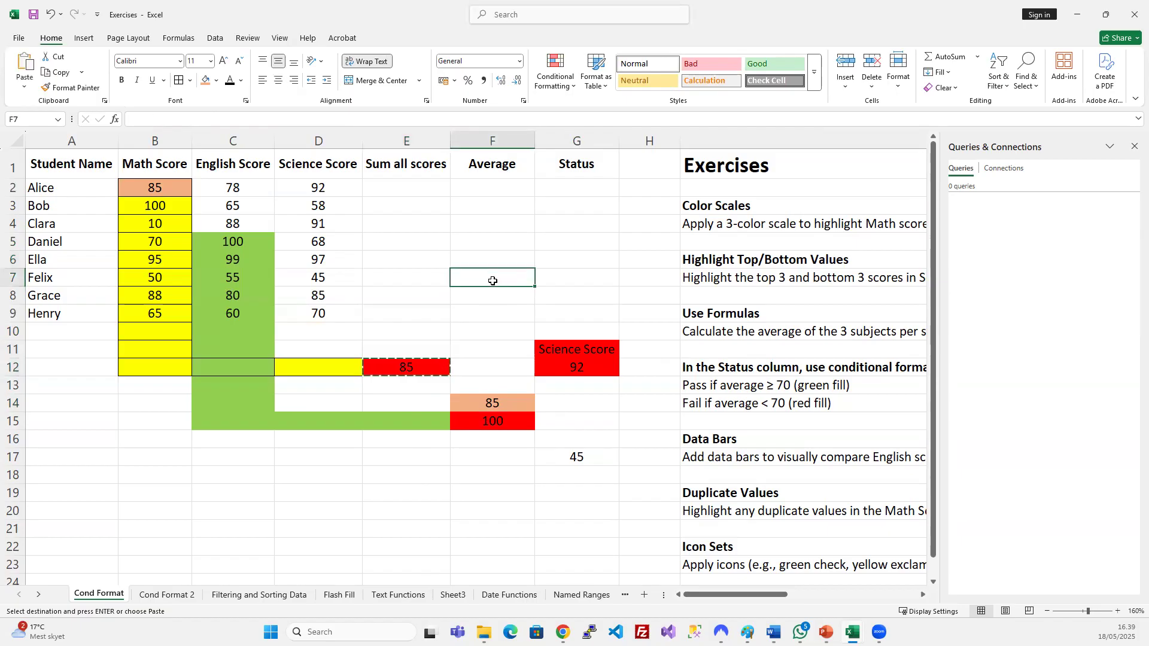
{"action": "key", "text": "ctrl+v"}
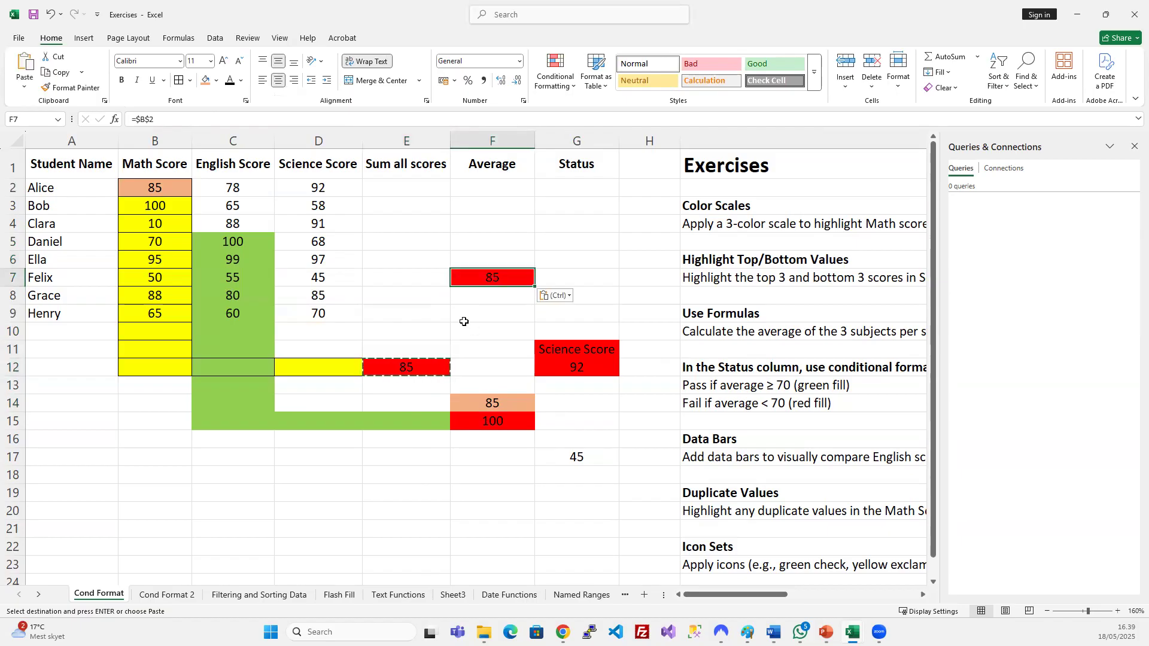
Paste the =$B$2 formula into G3 and compare it with G12 and E12.
{"action": "left_click", "coordinate": [569, 206]}
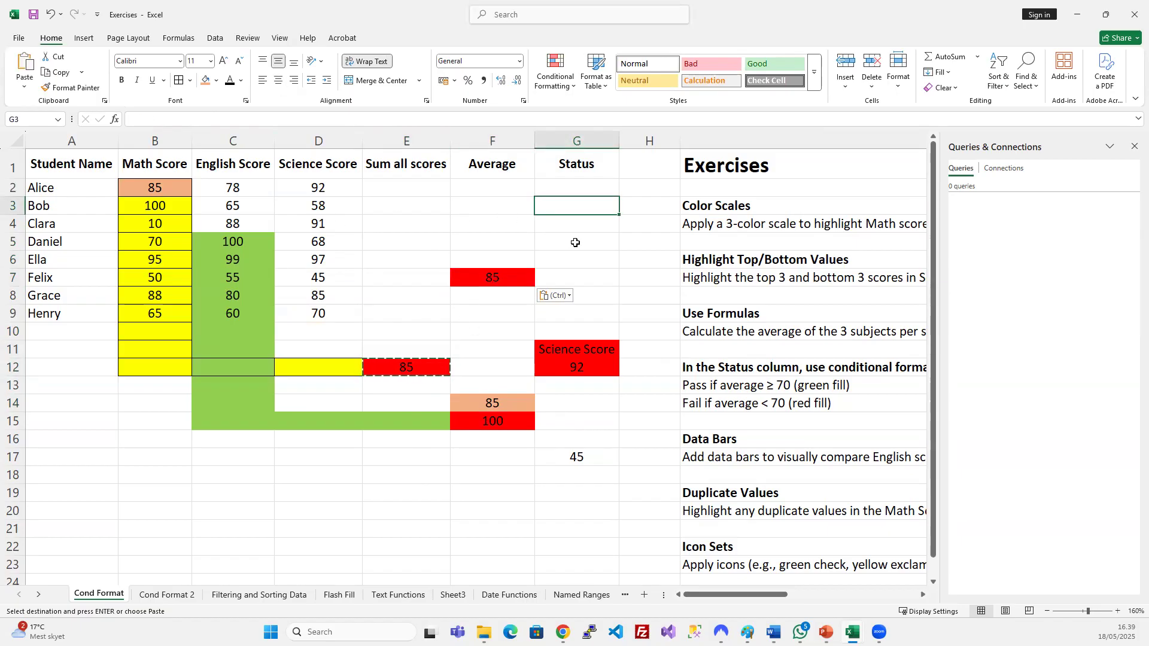
{"action": "key", "text": "ctrl+v"}
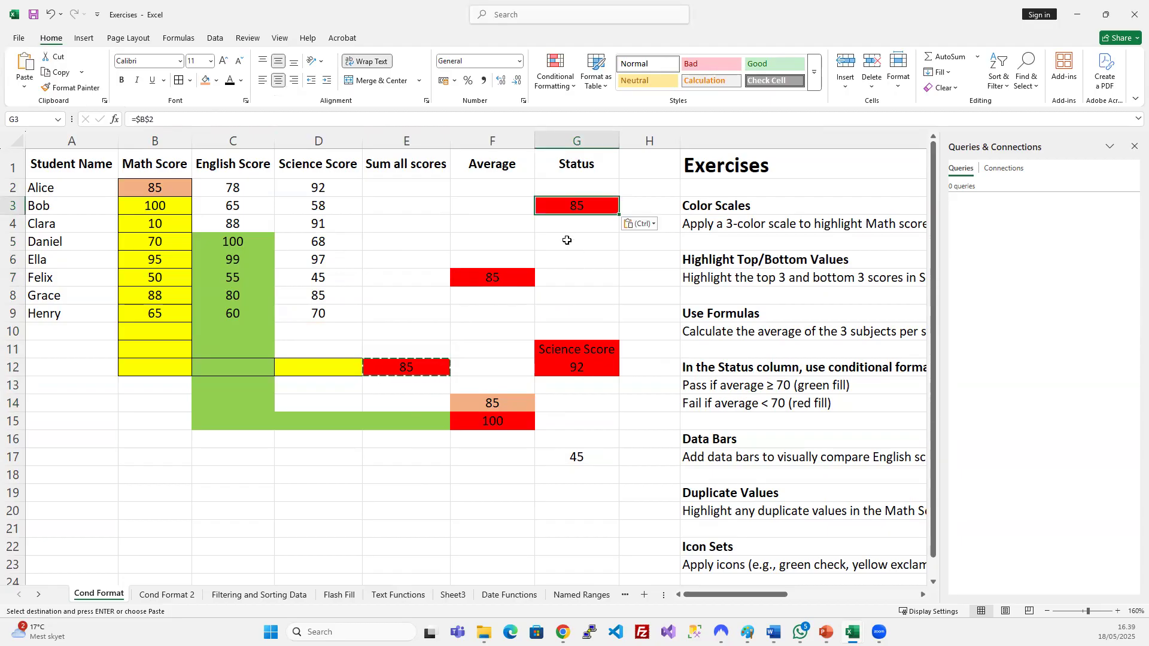
{"action": "left_click", "coordinate": [167, 118]}
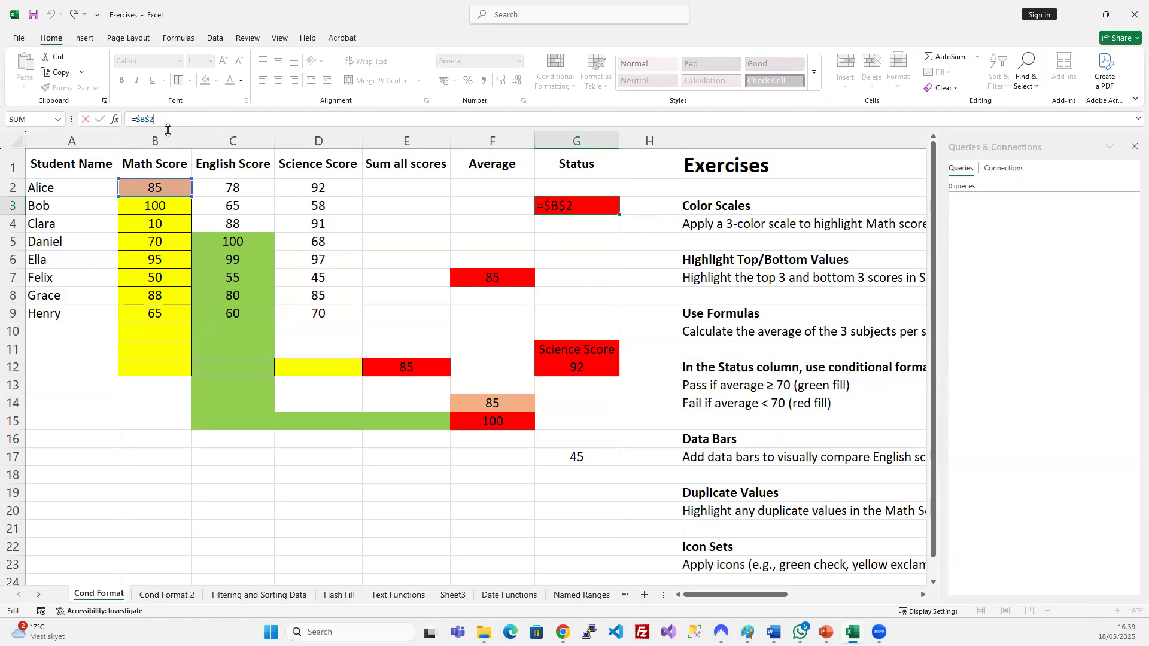
{"action": "key", "text": "Return"}
{"action": "left_click", "coordinate": [574, 368]}
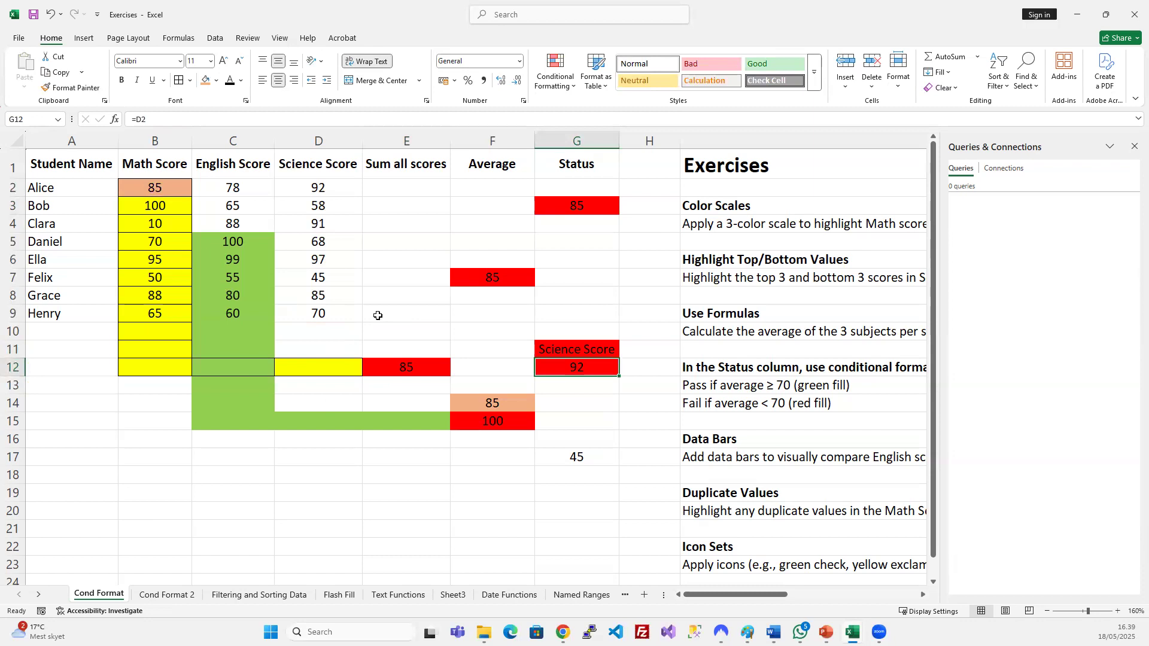
{"action": "left_click", "coordinate": [383, 369]}
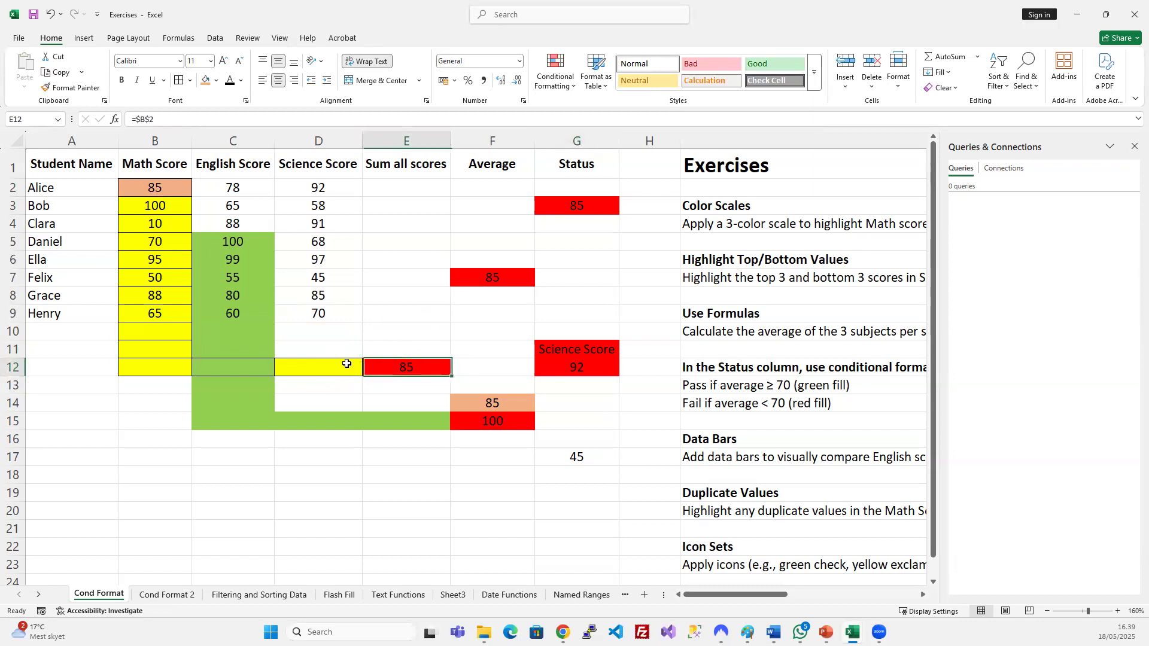
{"action": "left_click_drag", "start_coordinate": [328, 368], "coordinate": [154, 367]}
{"action": "left_click", "coordinate": [416, 371]}
{"action": "left_click_drag", "start_coordinate": [419, 185], "coordinate": [564, 461]}
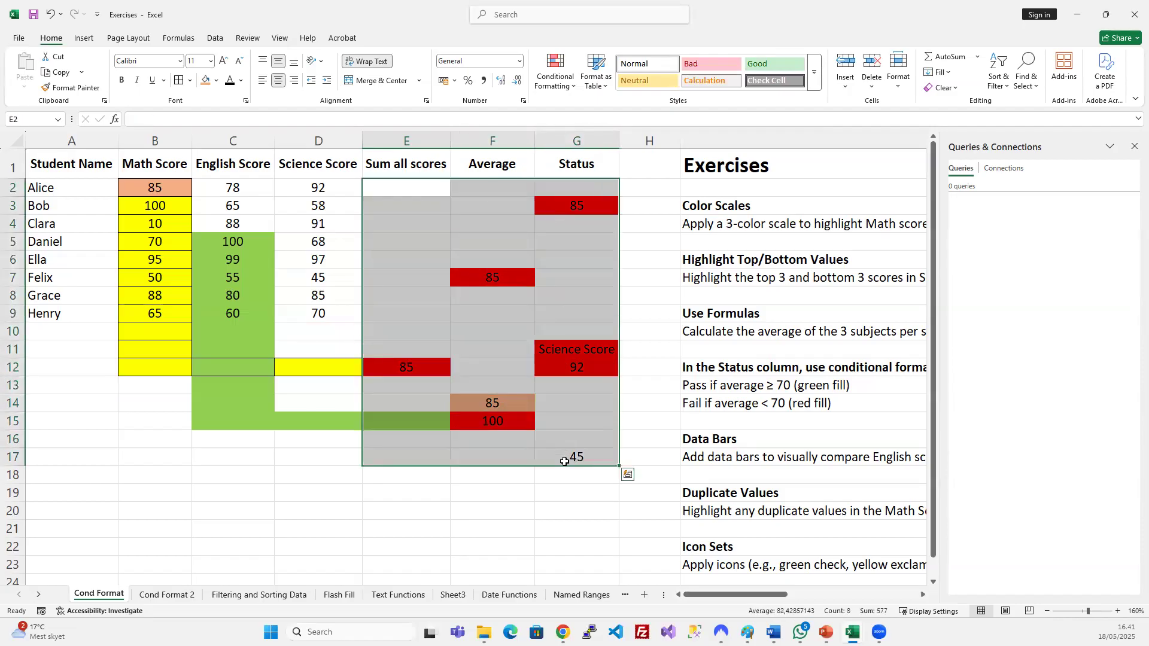
Delete the demo values and stray fills, and set the score cells to No Fill.
{"action": "key", "text": "Delete"}
{"action": "left_click_drag", "start_coordinate": [90, 332], "coordinate": [369, 465]}
{"action": "key", "text": "Delete"}
{"action": "left_click_drag", "start_coordinate": [162, 185], "coordinate": [290, 310]}
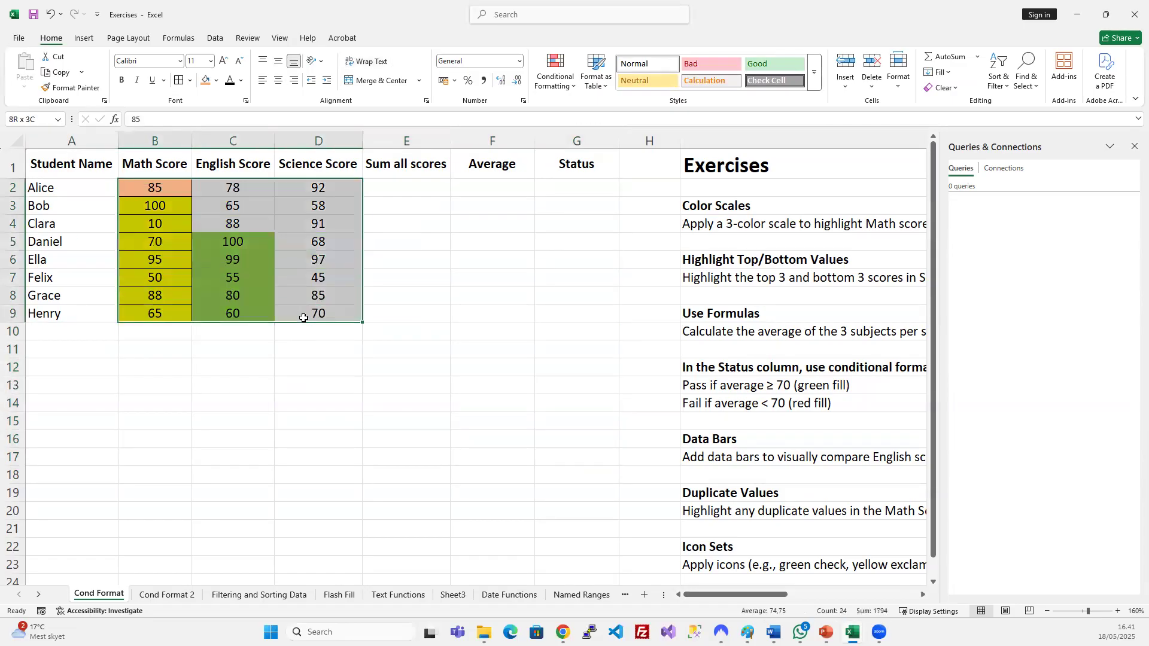
{"action": "left_click", "coordinate": [216, 81]}
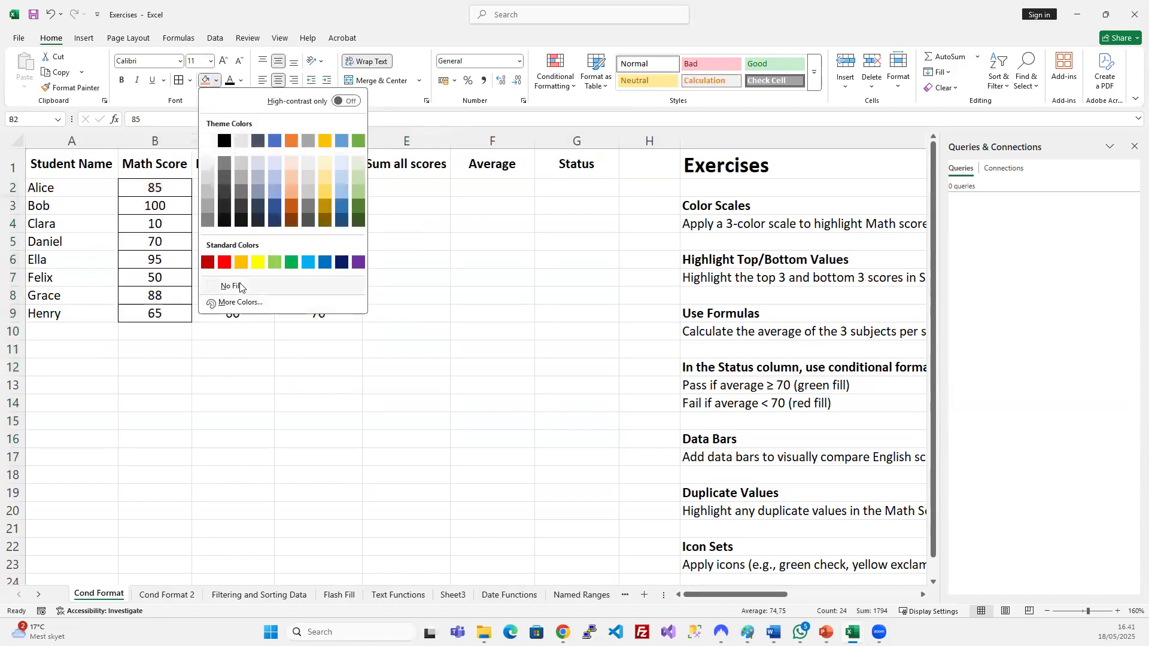
{"action": "left_click", "coordinate": [240, 286]}
{"action": "left_click", "coordinate": [546, 330]}
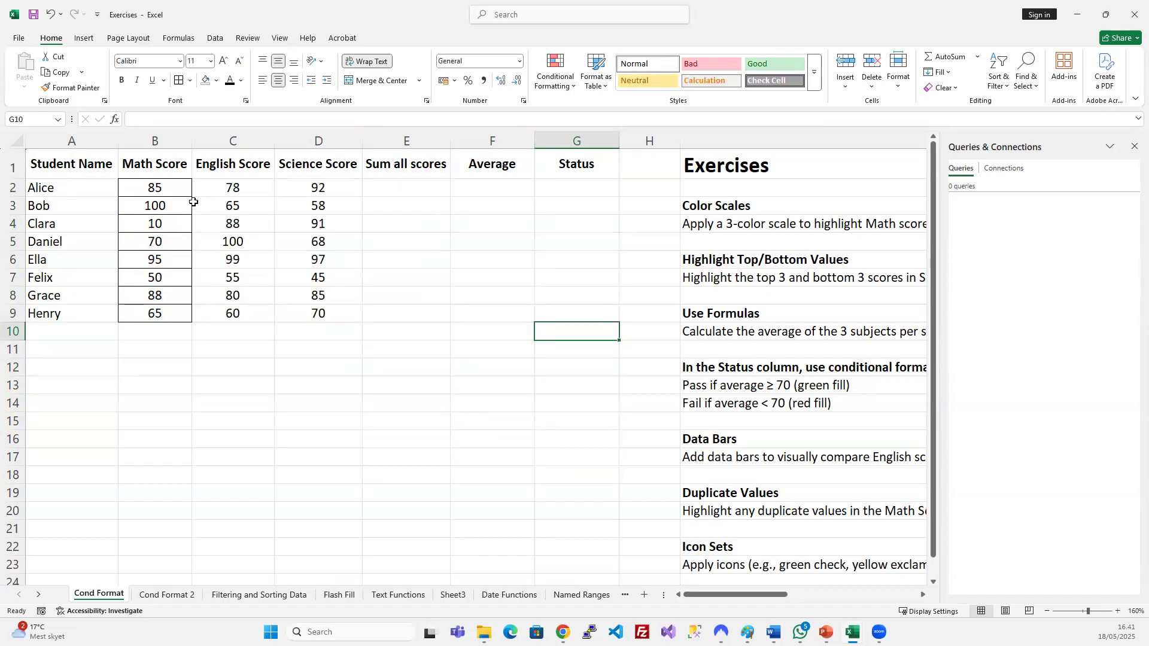
Remove the borders from the Math Score values with No Border.
{"action": "left_click", "coordinate": [168, 189]}
{"action": "left_click_drag", "start_coordinate": [169, 213], "coordinate": [166, 314]}
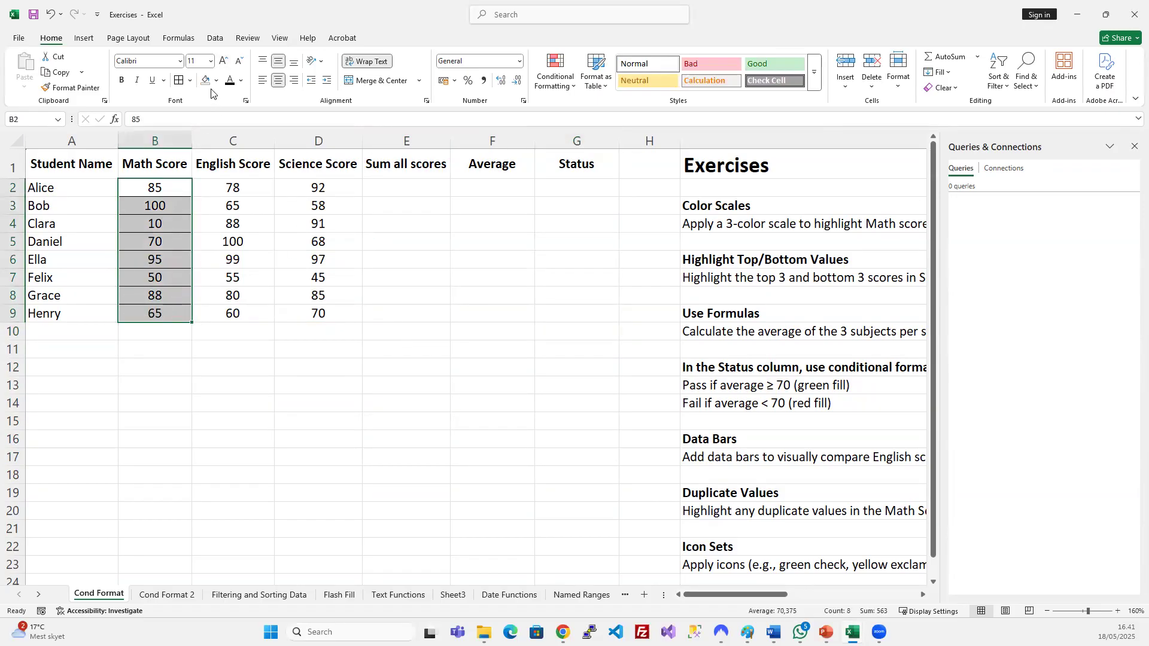
{"action": "left_click", "coordinate": [190, 80]}
{"action": "left_click", "coordinate": [223, 184]}
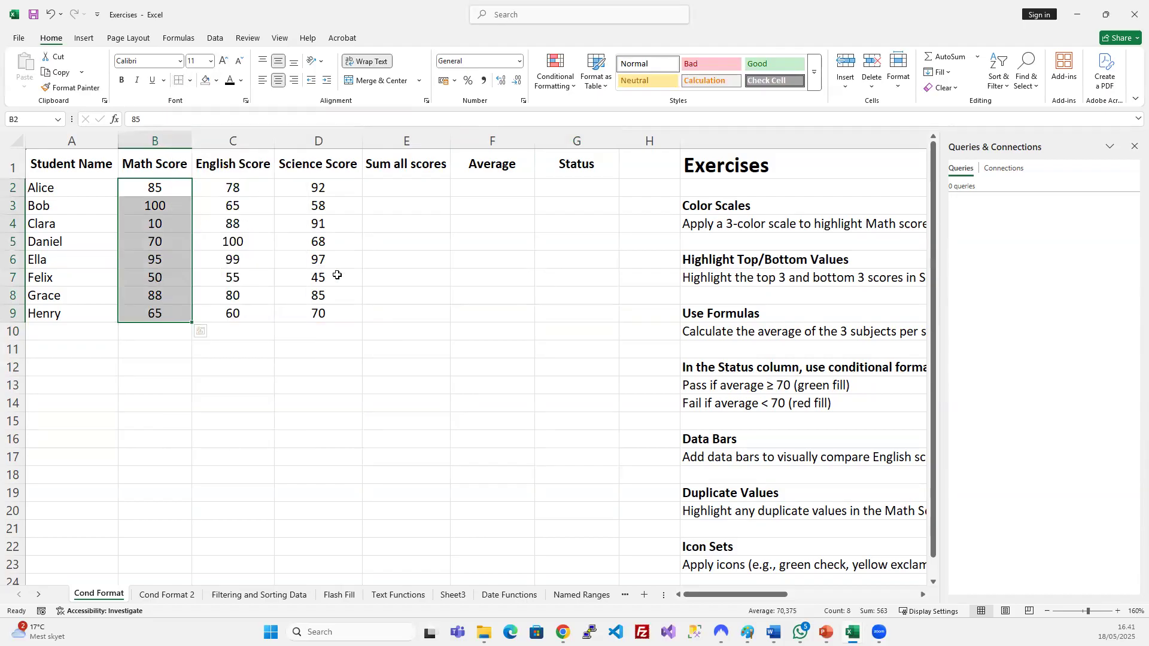
{"action": "left_click", "coordinate": [422, 415]}
{"action": "scroll", "coordinate": [362, 347], "scroll_direction": "down", "scroll_amount": 1}
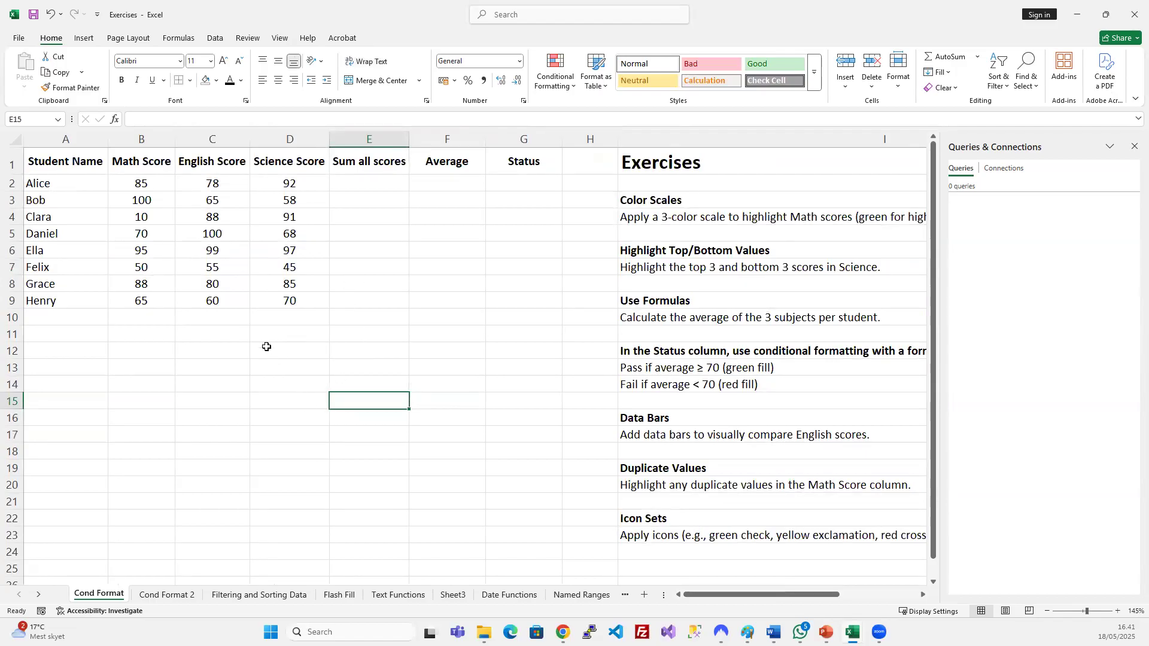
{"action": "left_click", "coordinate": [12, 155]}
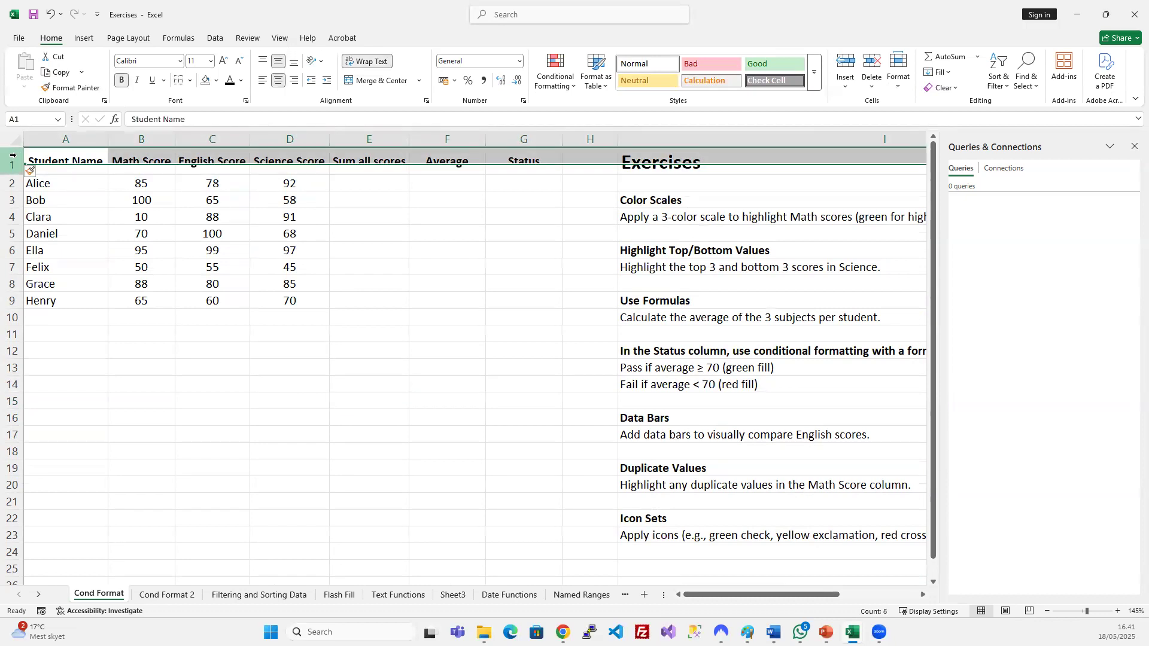
Insert three blank rows above the table and label F2 'Passing score'.
{"action": "key", "text": "ctrl+plus"}
{"action": "key", "text": "ctrl+plus"}
{"action": "key", "text": "ctrl+plus"}
{"action": "left_click", "coordinate": [377, 305]}
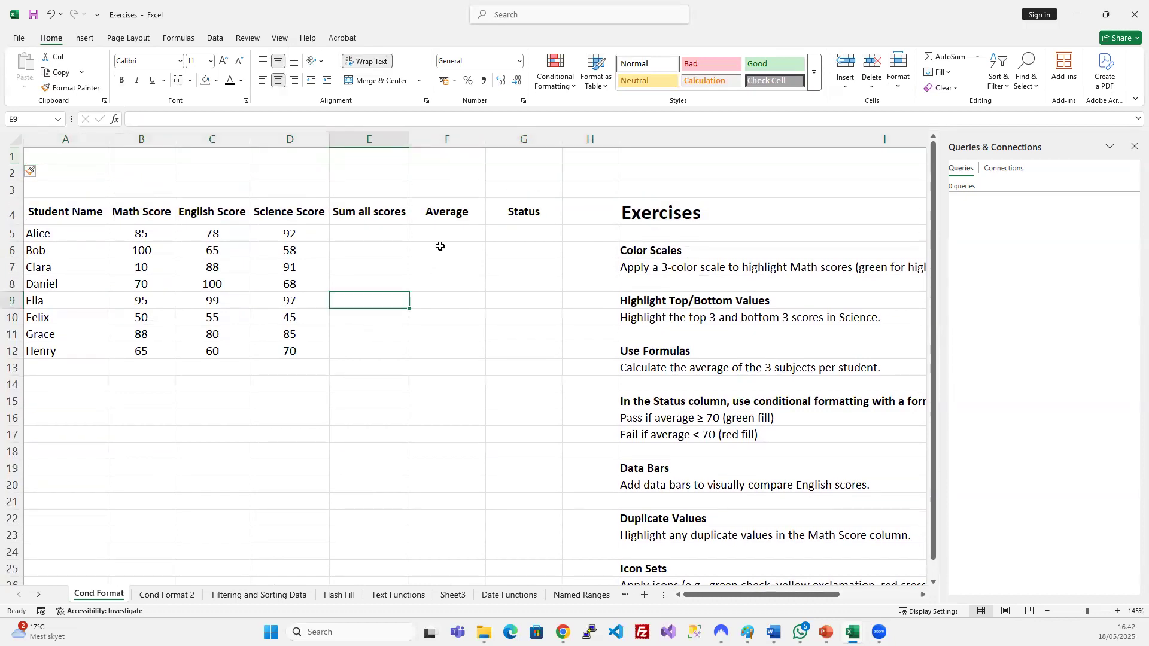
{"action": "left_click", "coordinate": [440, 175]}
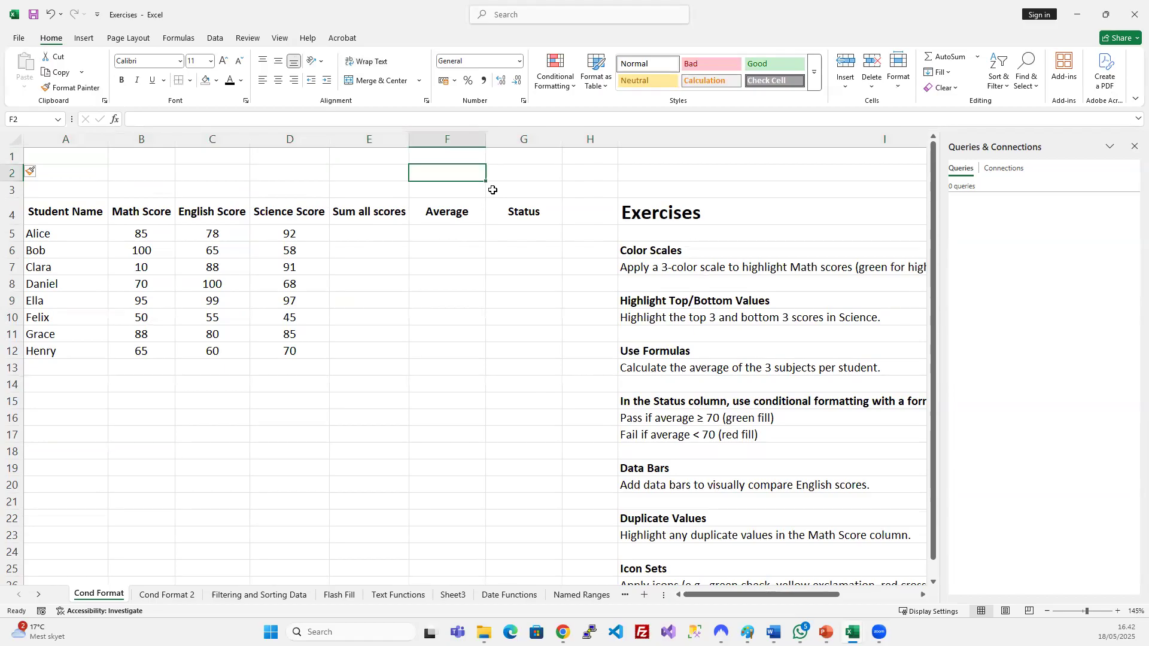
{"action": "type", "text": "Passig"}
{"action": "key", "text": "BackSpace"}
{"action": "type", "text": "ng score"}
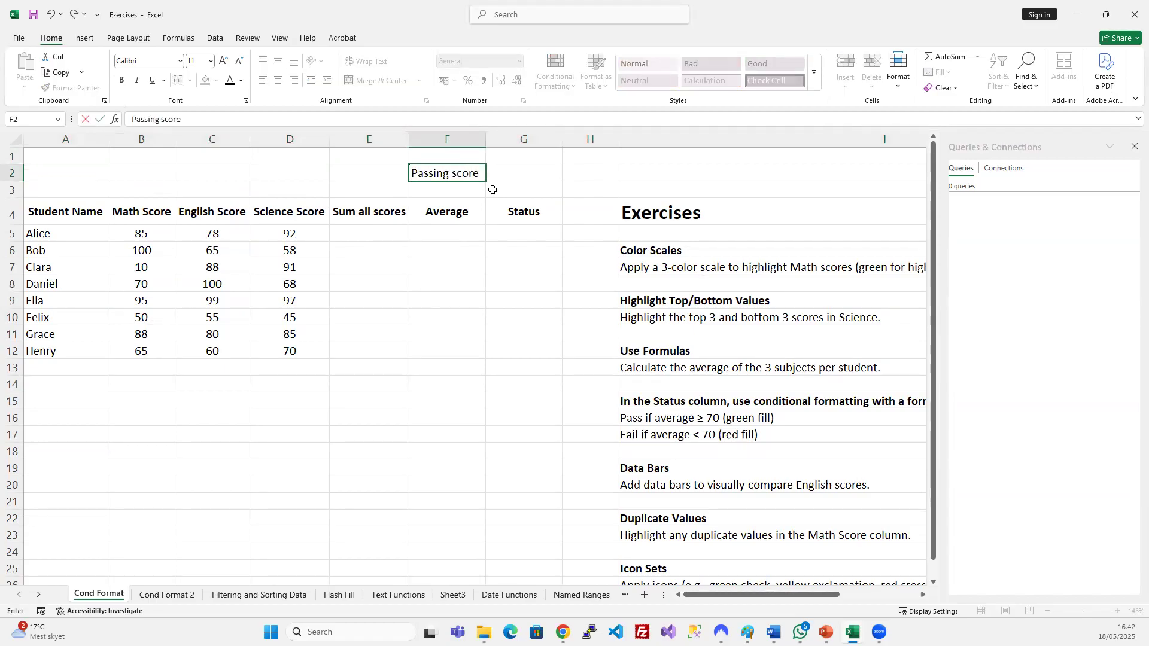
{"action": "key", "text": "Return"}
Enter a centred passing score of 50 in G2.
{"action": "left_click", "coordinate": [511, 173]}
{"action": "type", "text": "50"}
{"action": "key", "text": "Return"}
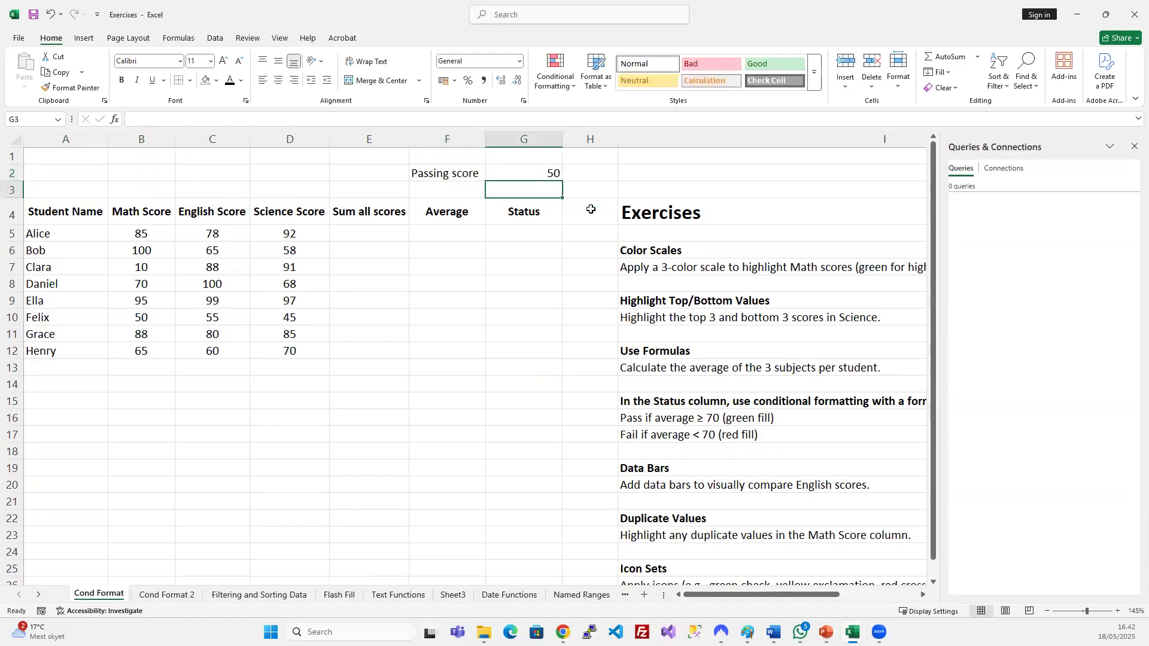
{"action": "left_click", "coordinate": [532, 174]}
{"action": "left_click", "coordinate": [278, 80]}
{"action": "left_click", "coordinate": [590, 180]}
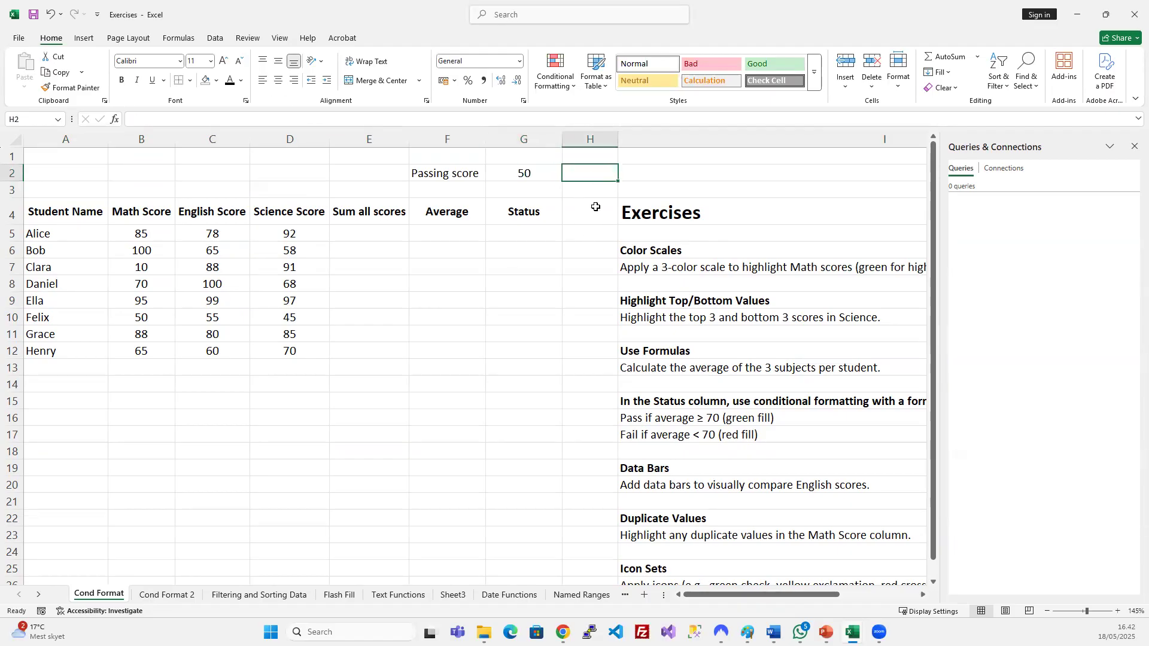
{"action": "left_click", "coordinate": [374, 219]}
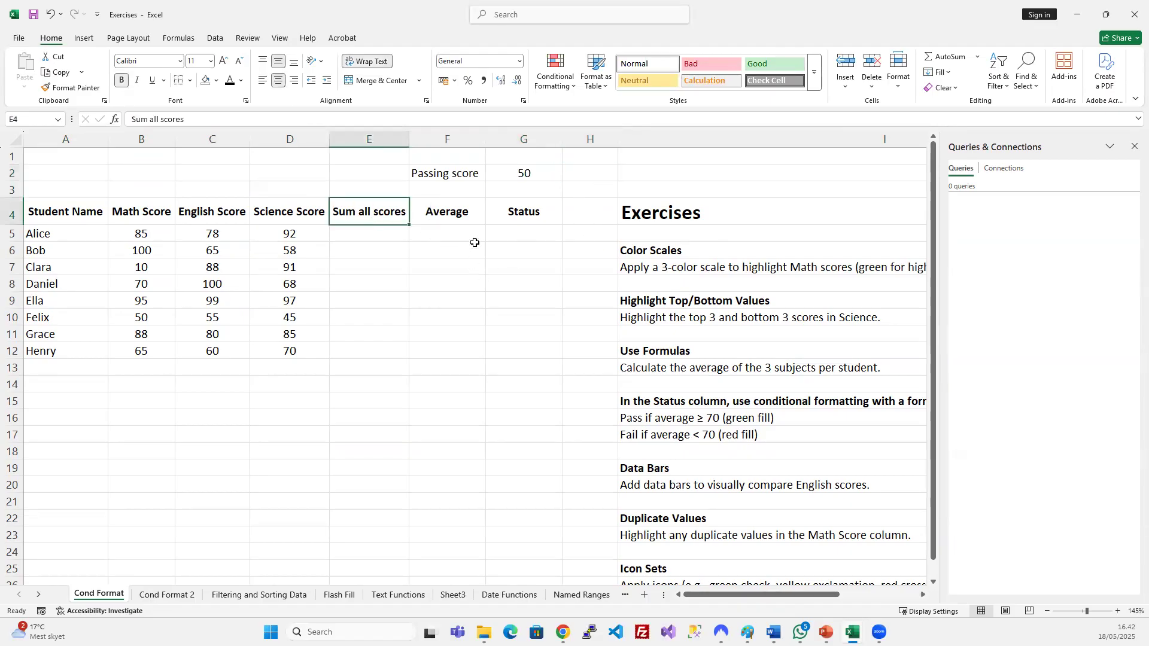
Move the Status heading from G4 to E4, replacing 'Sum all scores'.
{"action": "left_click", "coordinate": [527, 212]}
{"action": "key", "text": "ctrl+c"}
{"action": "left_click", "coordinate": [392, 216]}
{"action": "key", "text": "ctrl+v"}
{"action": "key", "text": "Right"}
{"action": "key", "text": "Right"}
{"action": "left_click", "coordinate": [384, 236]}
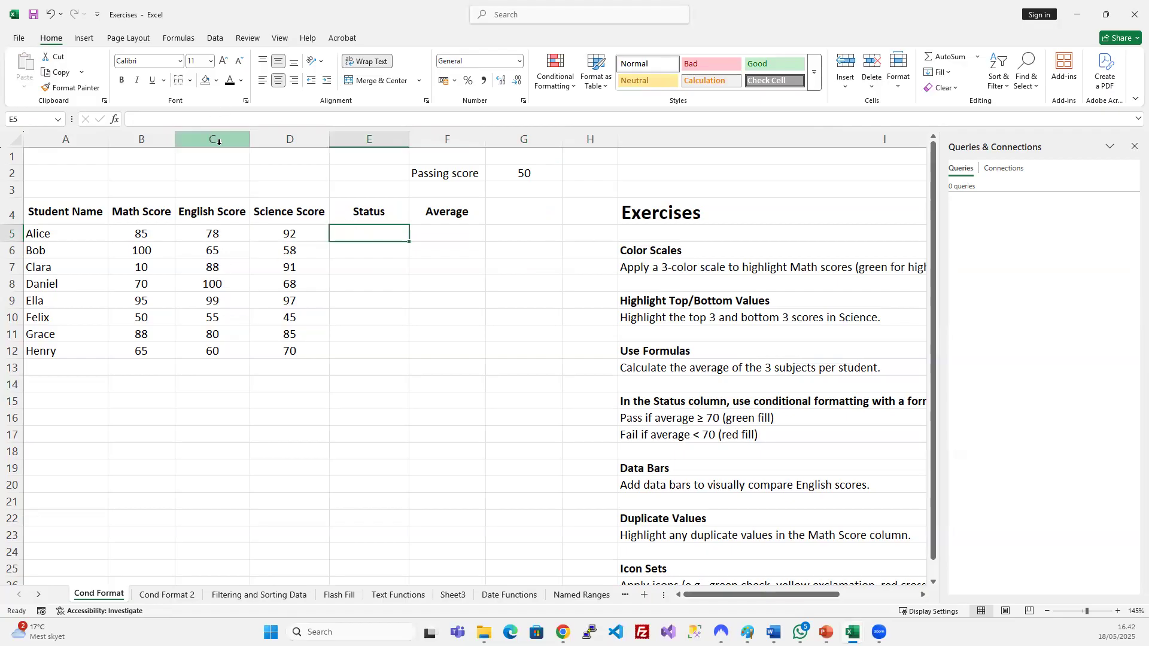
Delete the English and Science Score columns C:D.
{"action": "left_click_drag", "start_coordinate": [218, 139], "coordinate": [281, 139]}
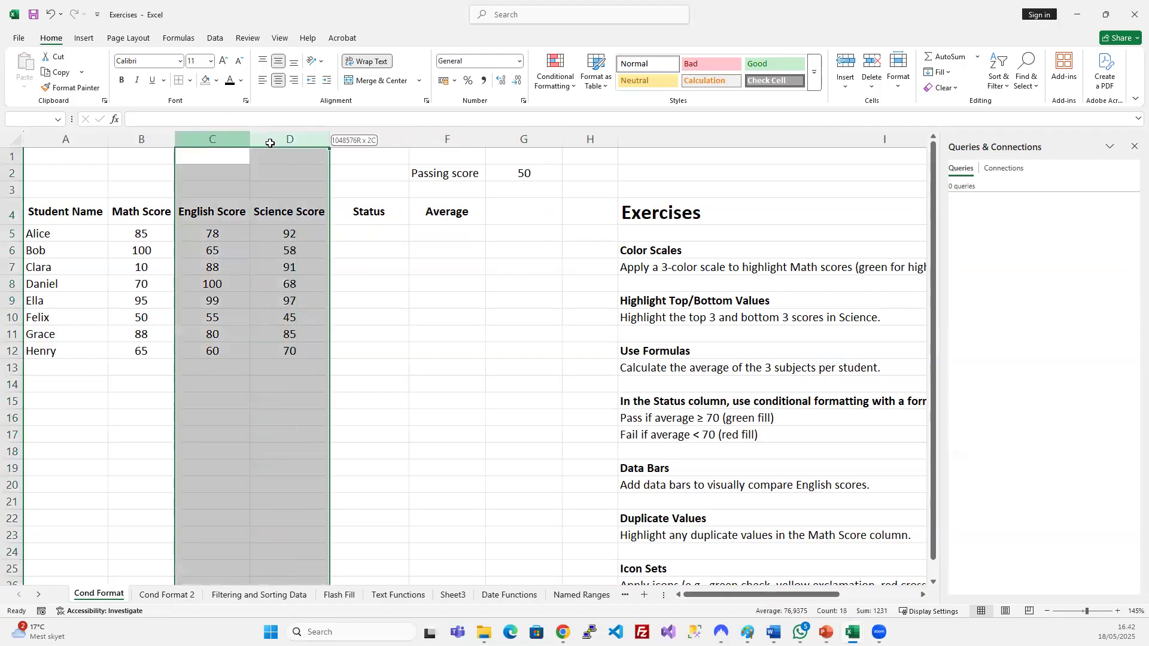
{"action": "key", "text": "ctrl+minus"}
{"action": "left_click", "coordinate": [277, 296]}
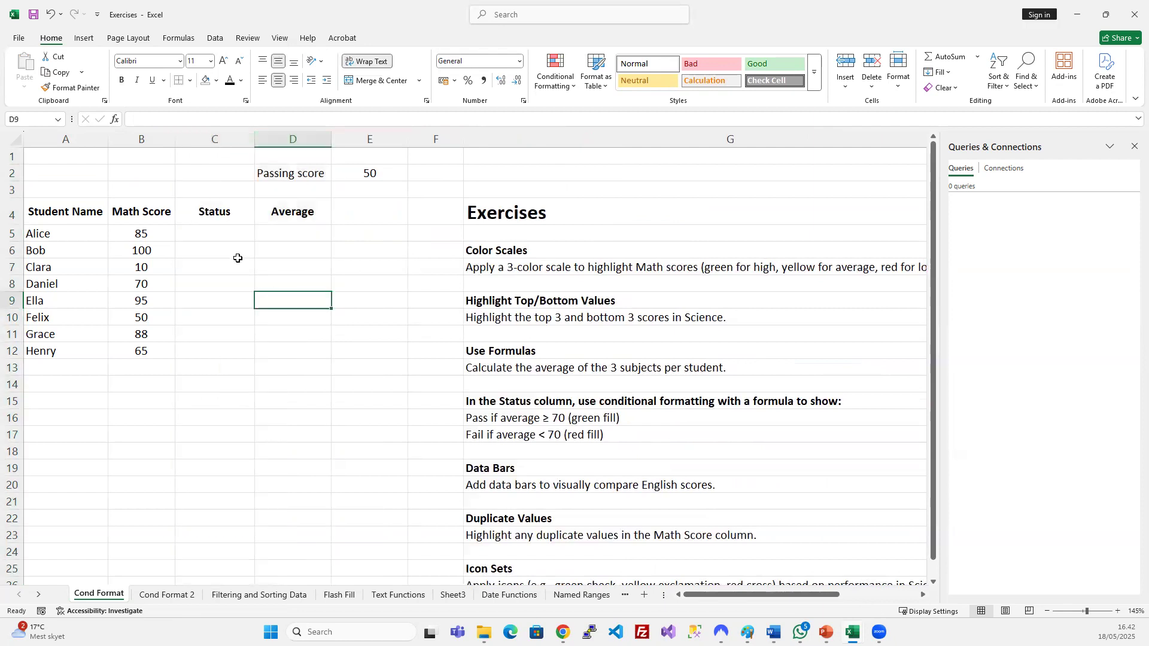
{"action": "left_click", "coordinate": [126, 226]}
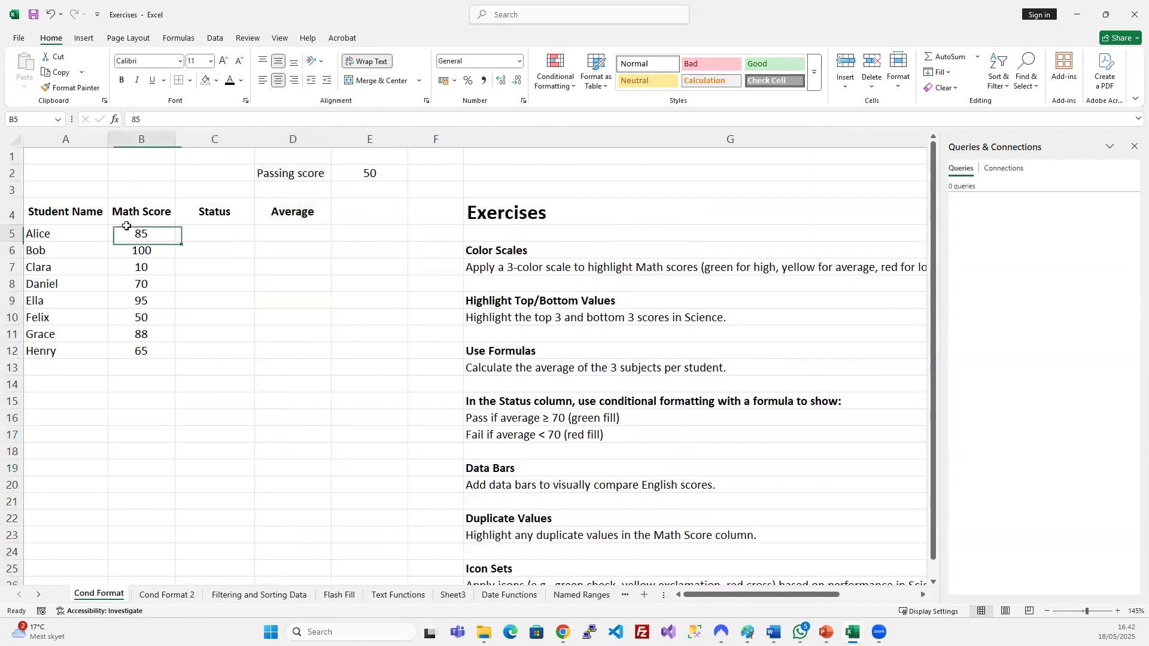
{"action": "left_click", "coordinate": [200, 235]}
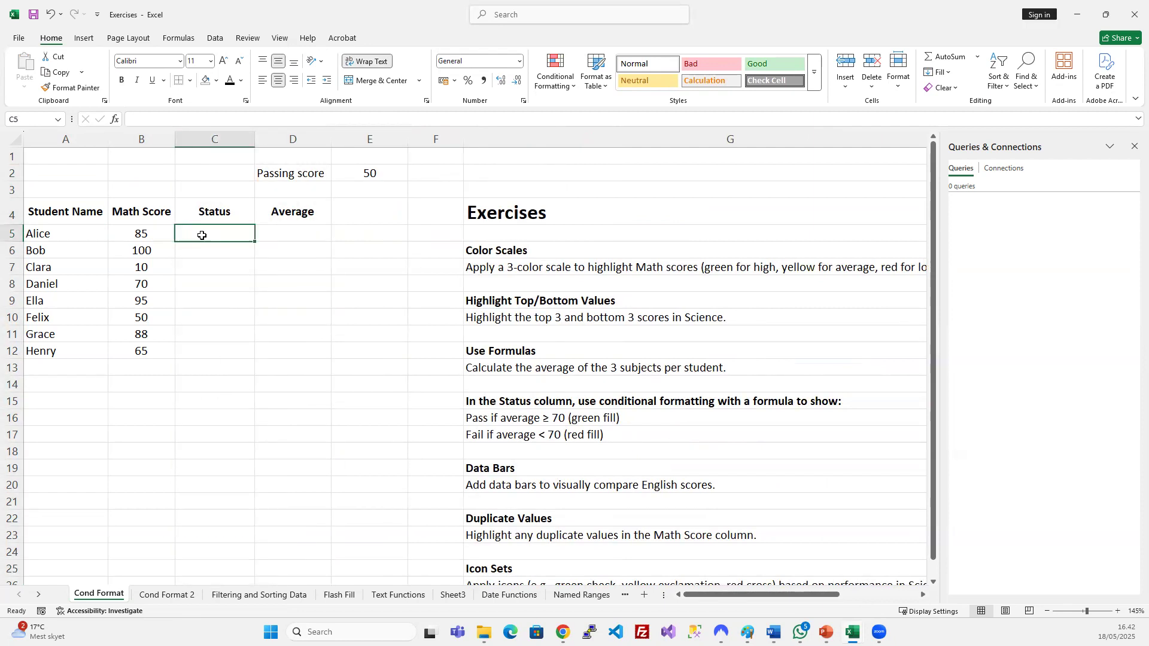
Fill the passing score 50 in E2 orange.
{"action": "left_click", "coordinate": [362, 177]}
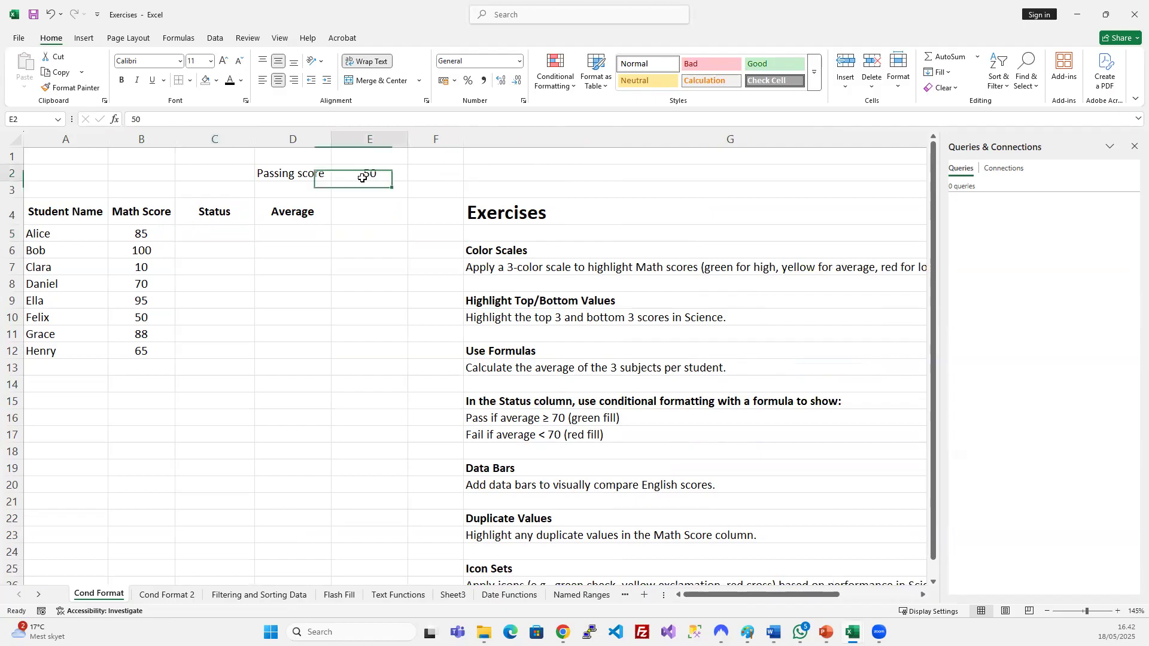
{"action": "left_click", "coordinate": [216, 81]}
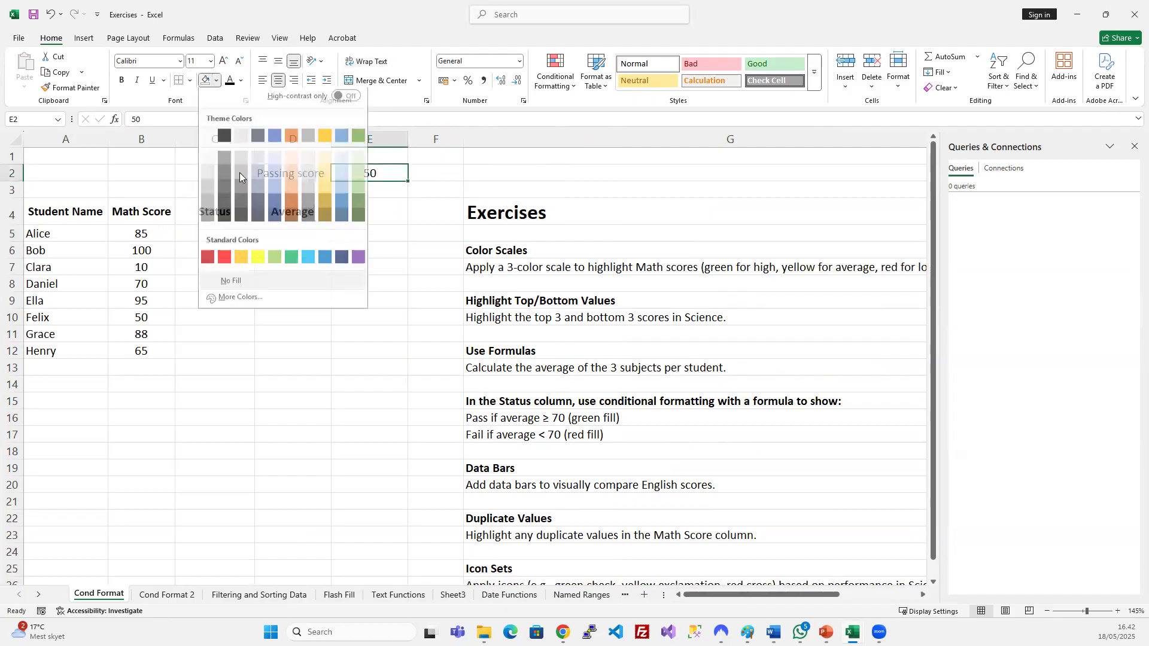
{"action": "left_click", "coordinate": [241, 263]}
{"action": "left_click", "coordinate": [329, 295]}
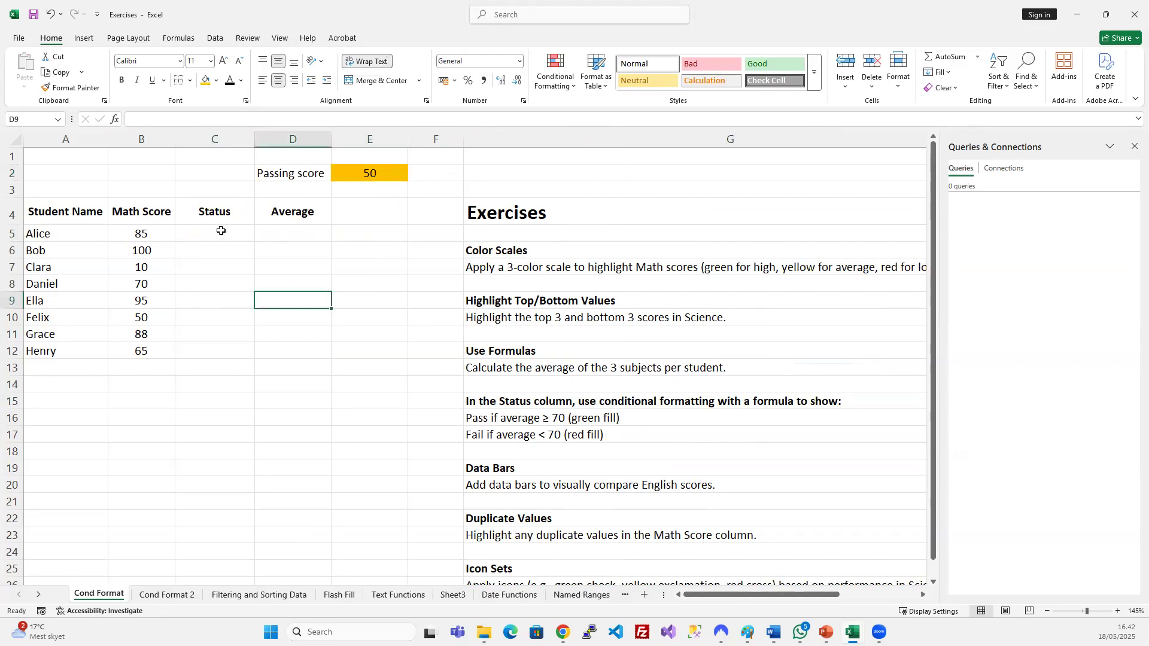
{"action": "left_click", "coordinate": [221, 231]}
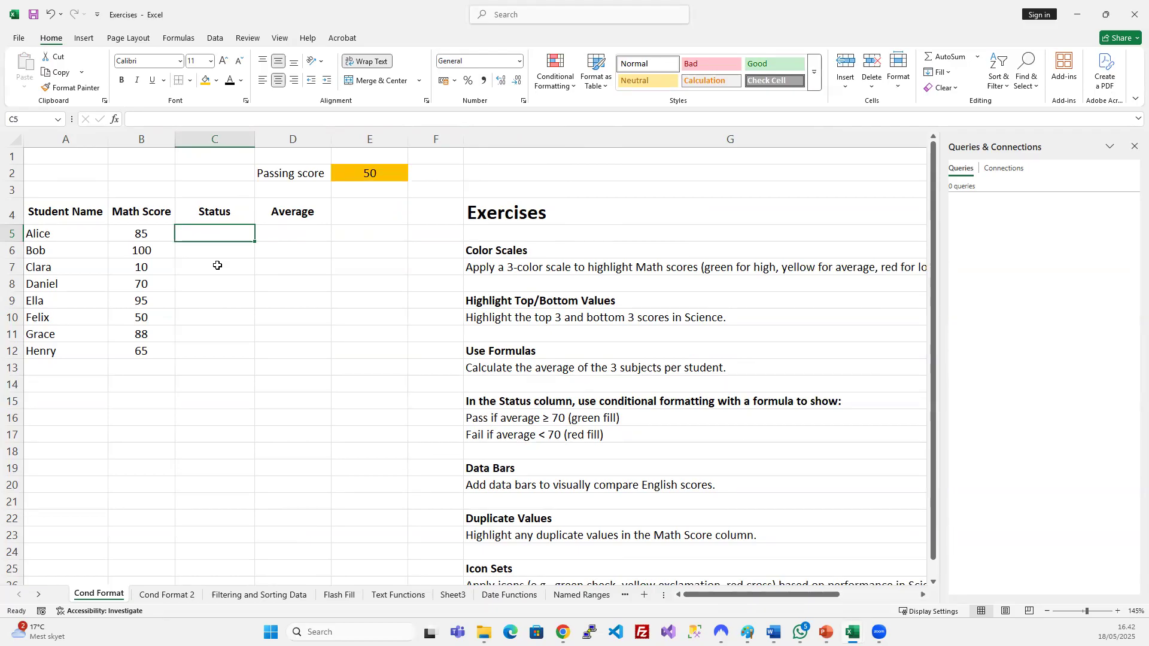
Enter =IF(B5<E2;"Pass";"Fail") in Alice's Status cell C5, which displays Fail.
{"action": "type", "text": "="}
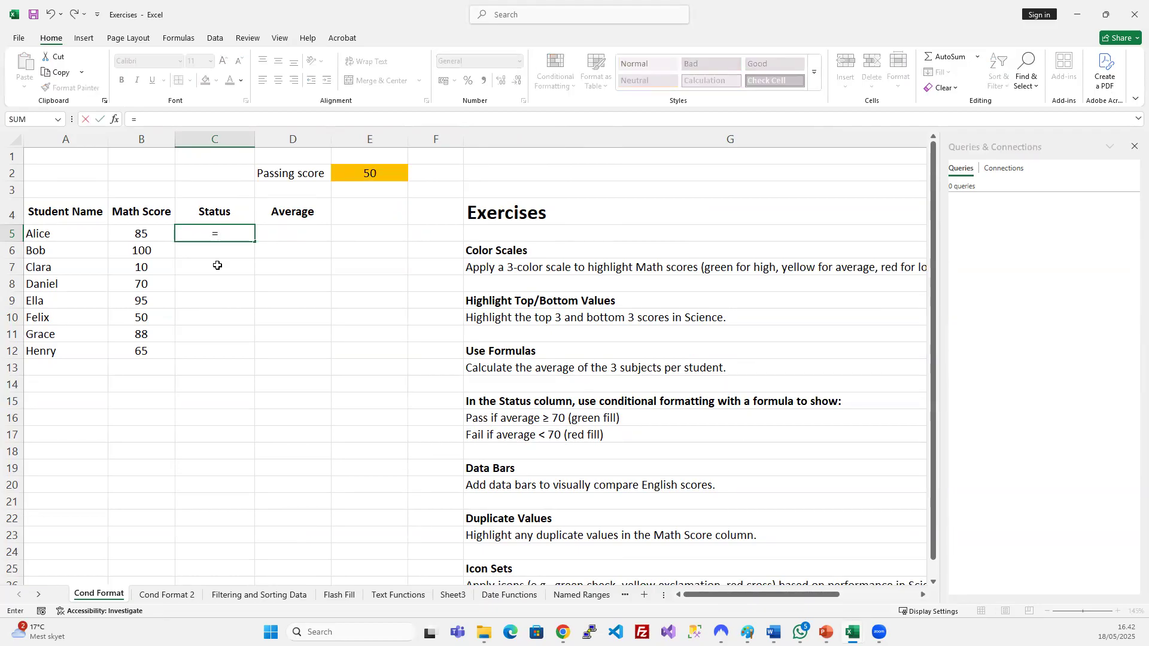
{"action": "type", "text": "if"}
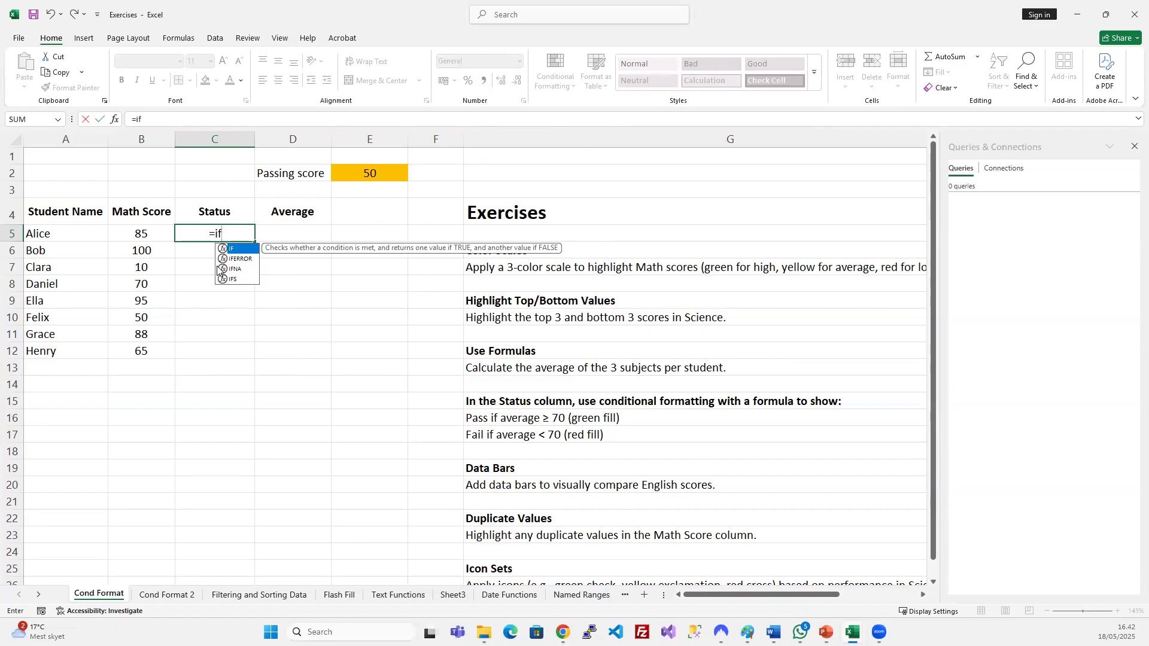
{"action": "type", "text": "("}
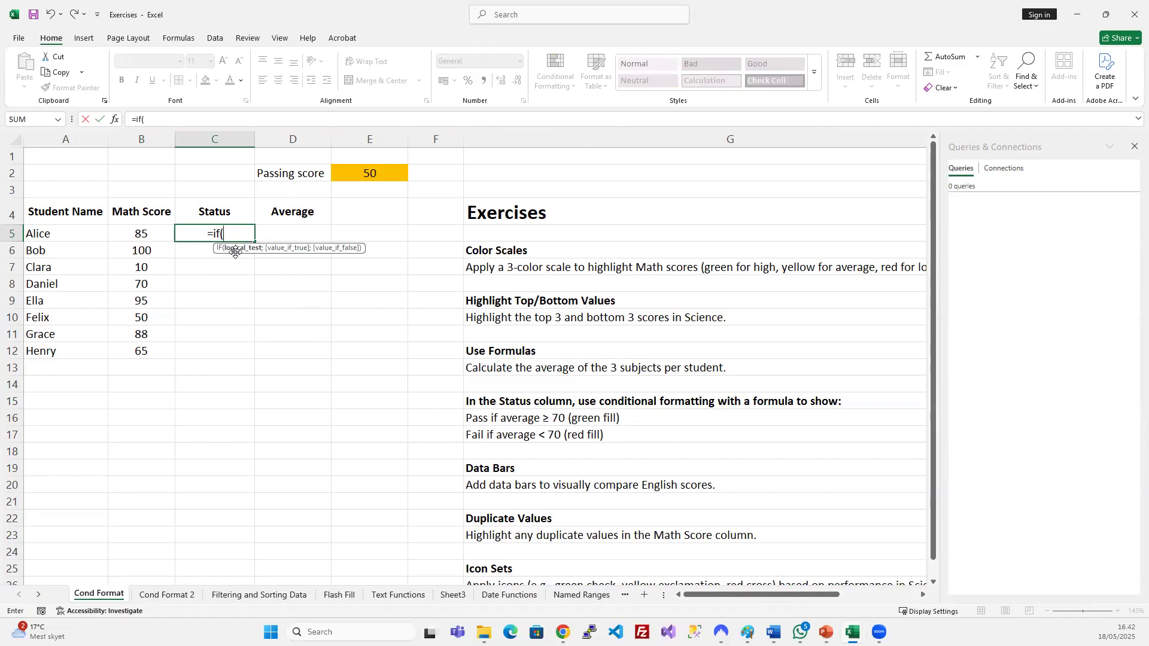
{"action": "left_click", "coordinate": [144, 233]}
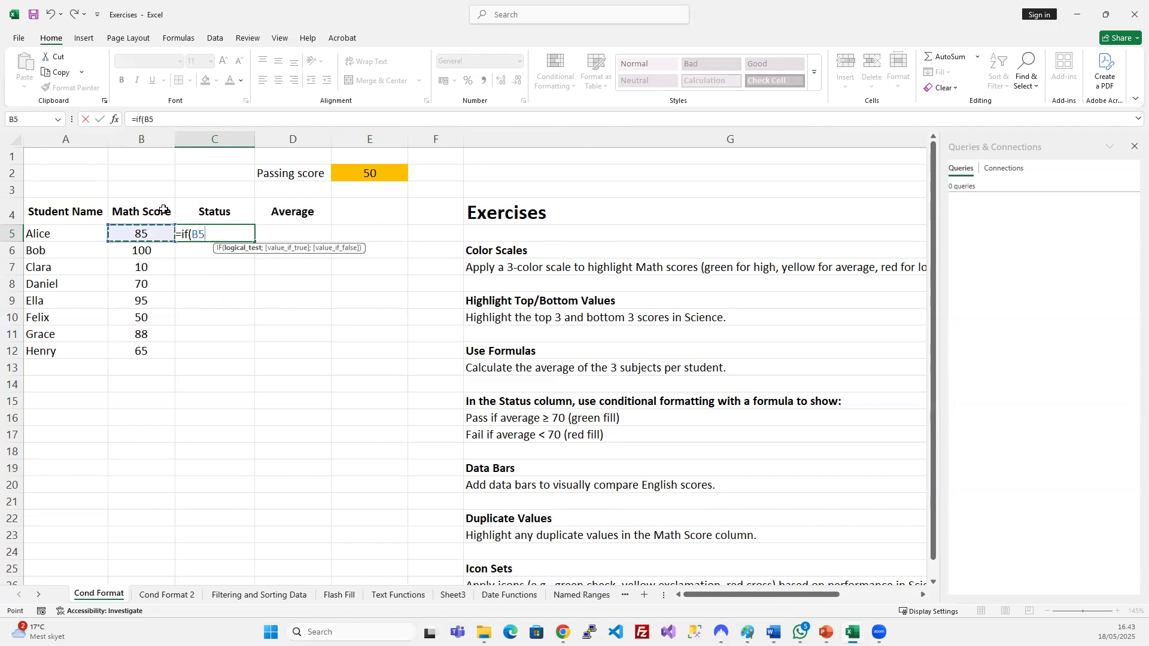
{"action": "type", "text": ">"}
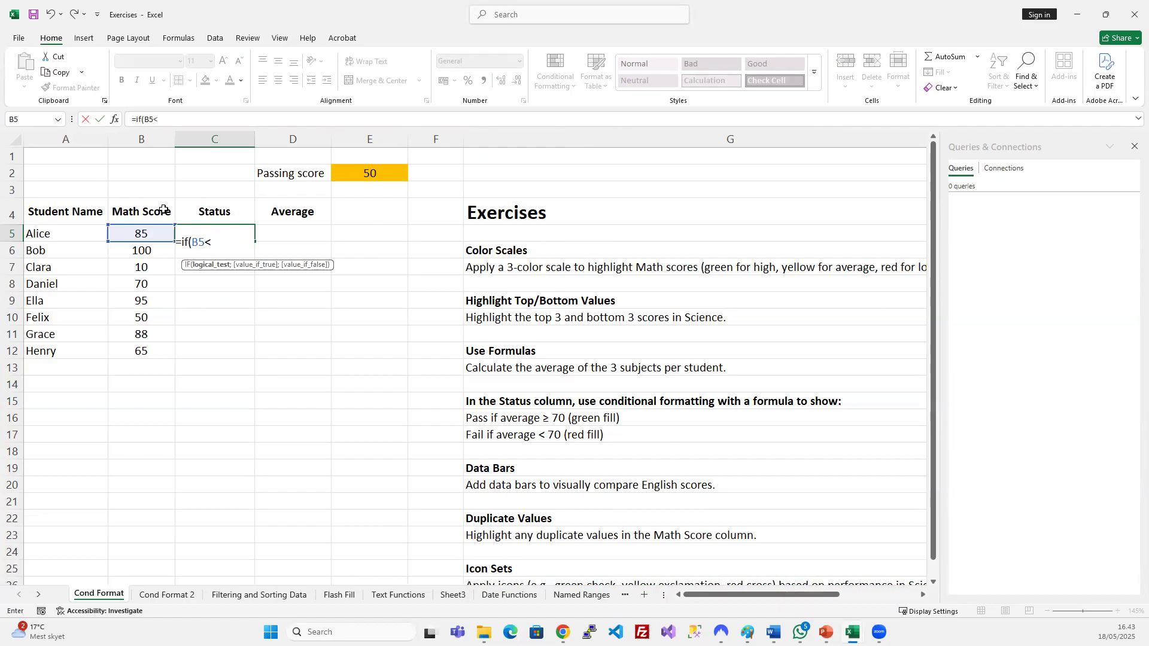
{"action": "left_click", "coordinate": [350, 173]}
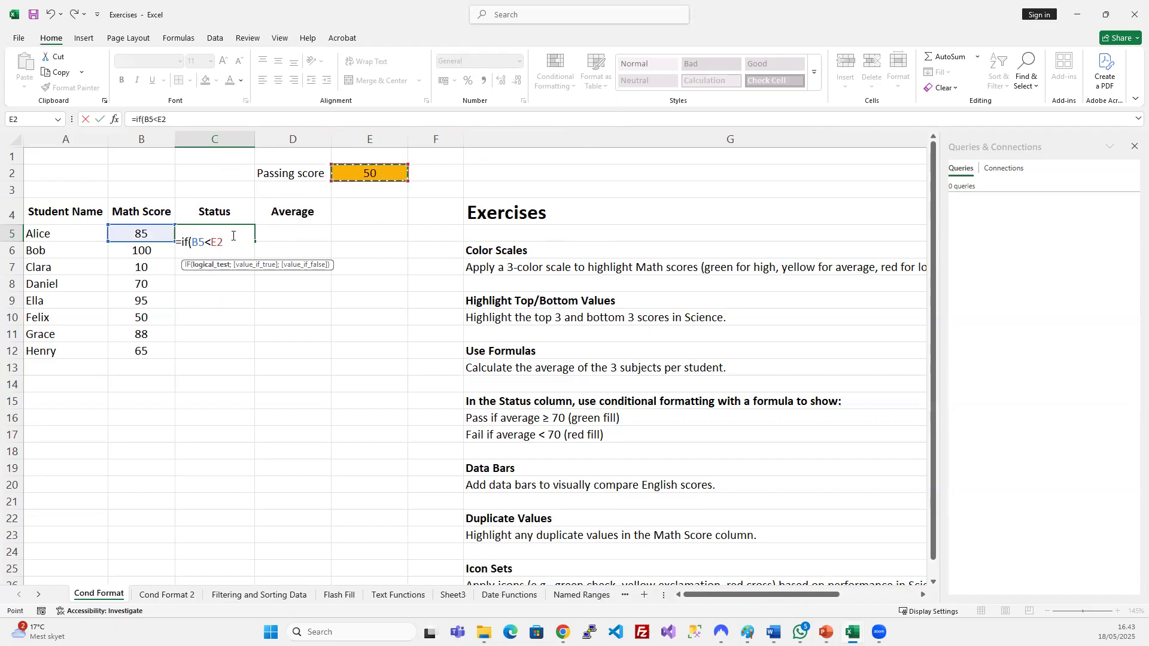
{"action": "type", "text": ";"}
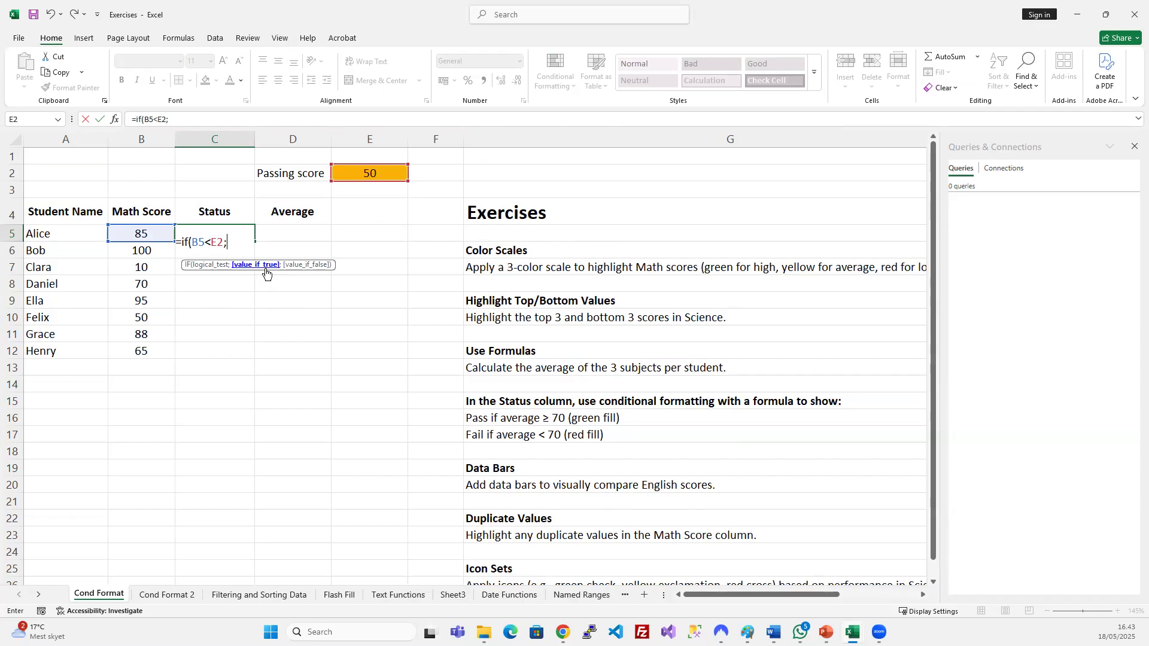
{"action": "type", "text": "Passse"}
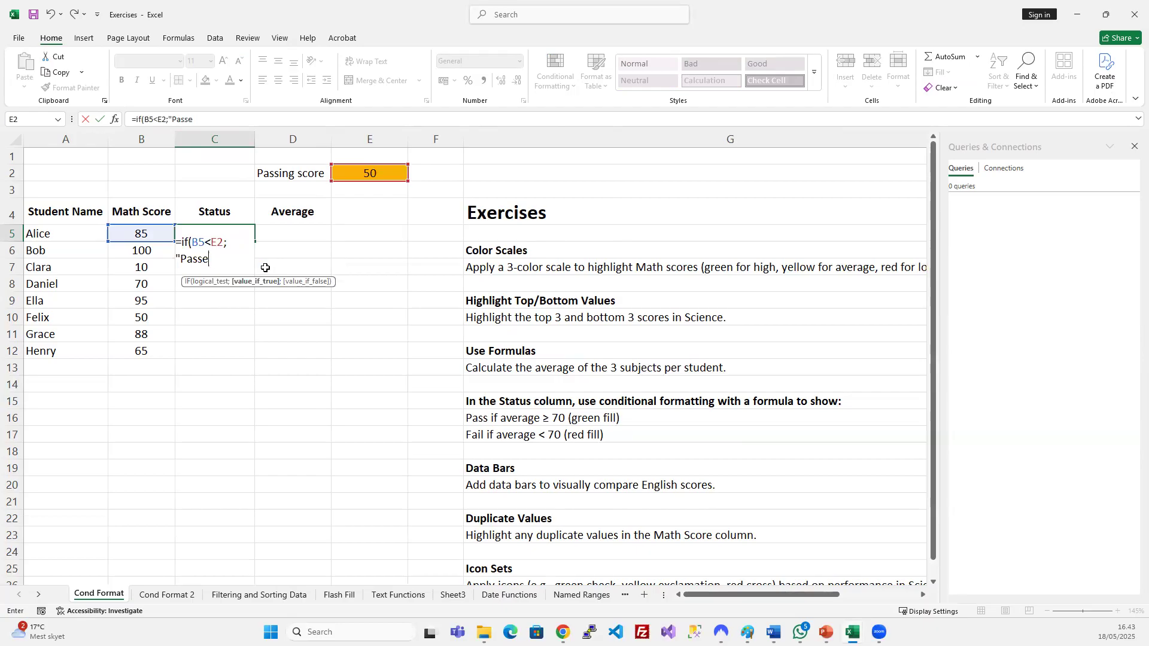
{"action": "key", "text": "BackSpace"}
{"action": "key", "text": "BackSpace"}
{"action": "key", "text": "BackSpace"}
{"action": "key", "text": "BackSpace"}
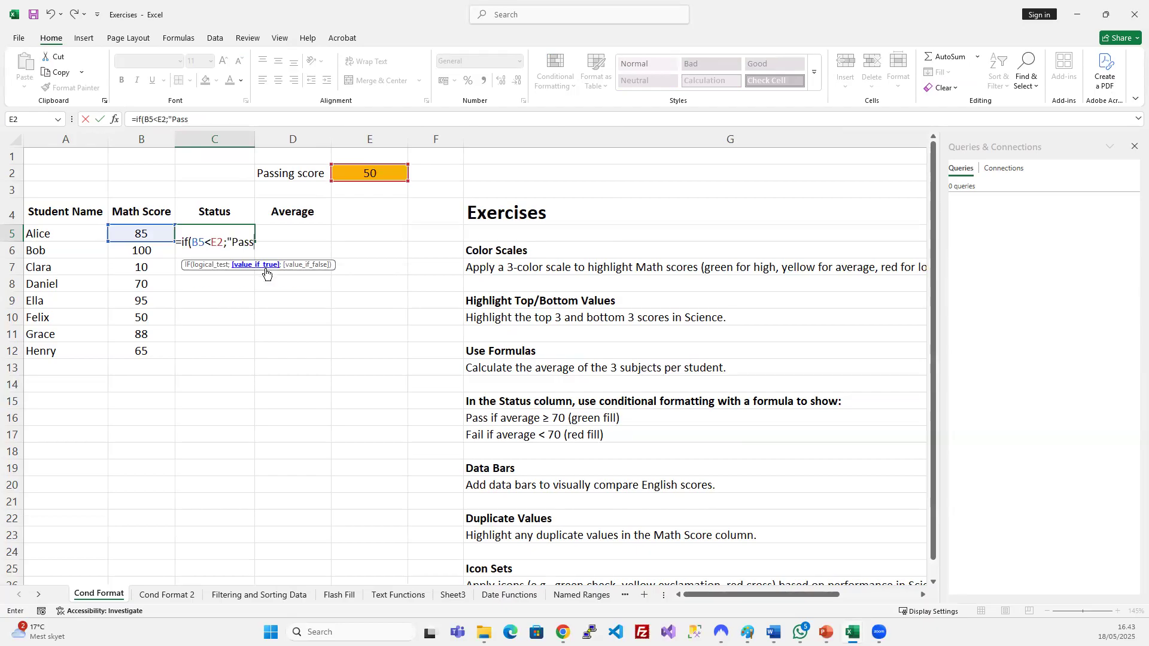
{"action": "type", "text": "\";\"Fai"}
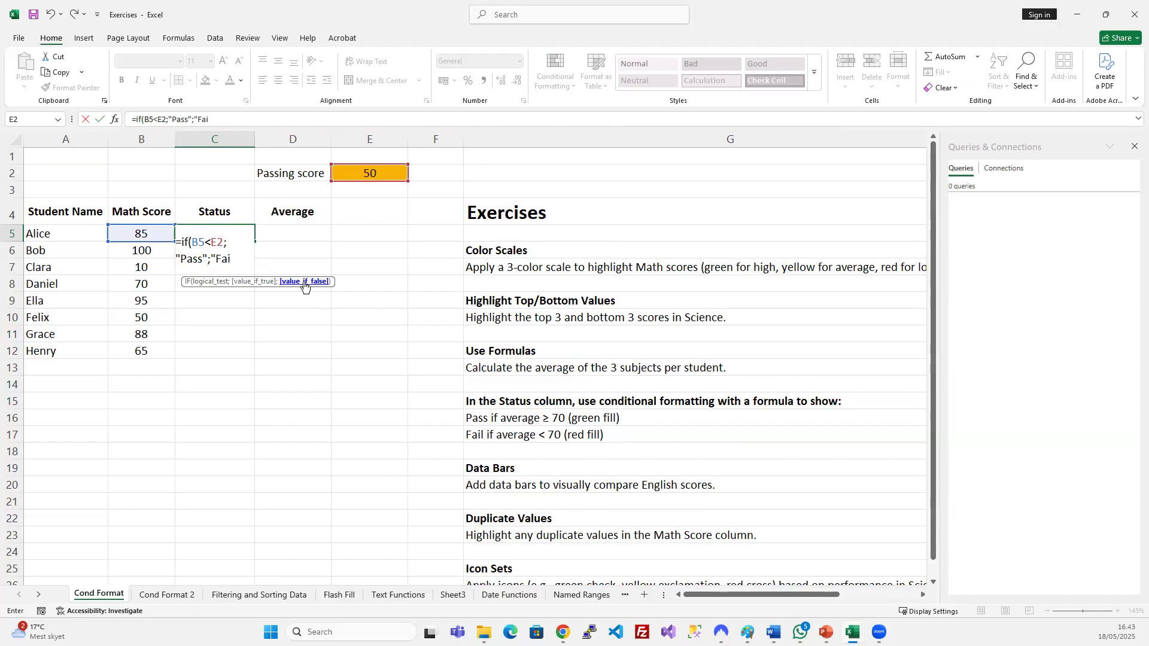
{"action": "type", "text": "l\""}
{"action": "key", "text": "Return"}
Copy the C5 Status formula into C6 through C12.
{"action": "left_click_drag", "start_coordinate": [228, 228], "coordinate": [231, 350]}
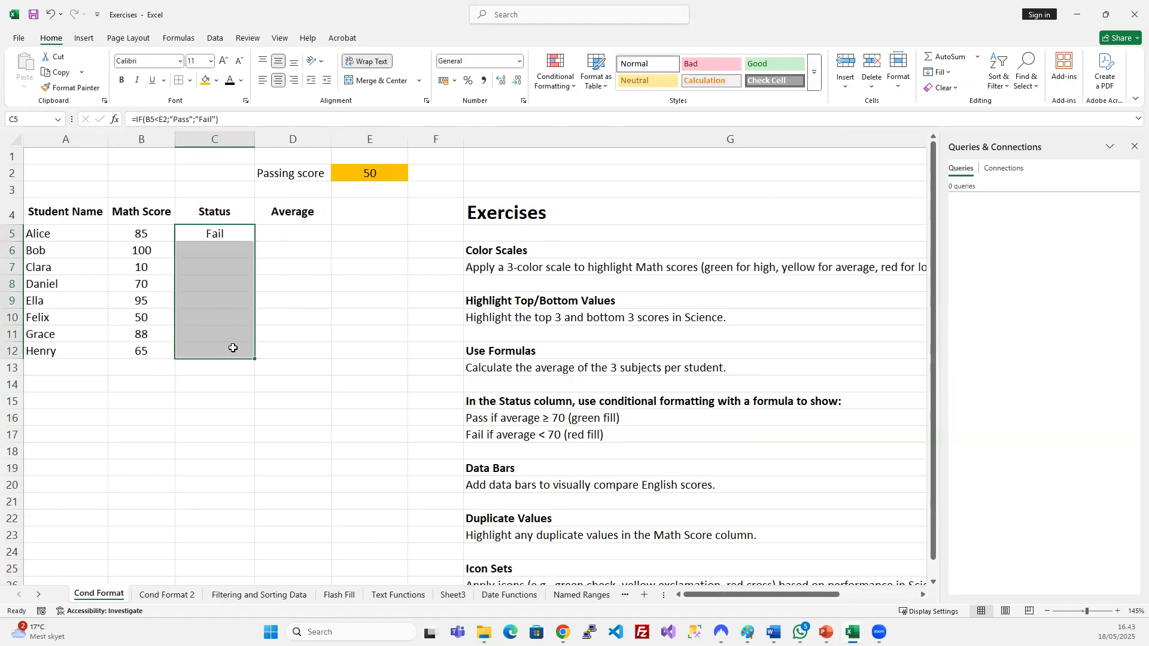
{"action": "left_click", "coordinate": [236, 233]}
{"action": "key", "text": "ctrl+c"}
{"action": "left_click_drag", "start_coordinate": [215, 255], "coordinate": [219, 353]}
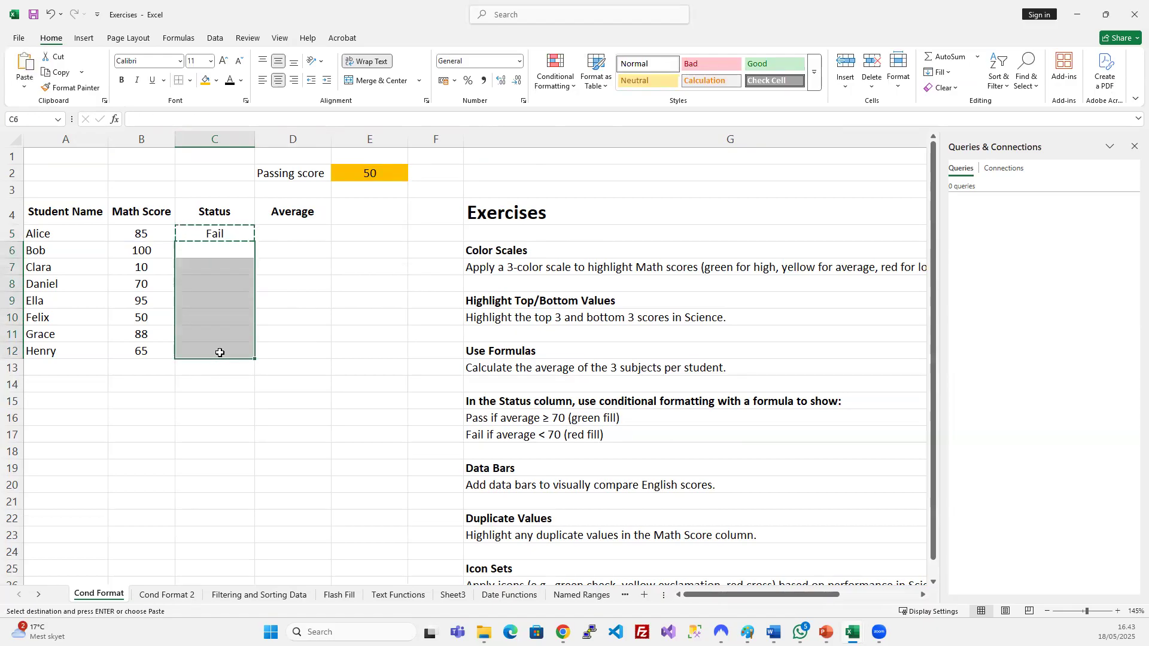
{"action": "key", "text": "ctrl+v"}
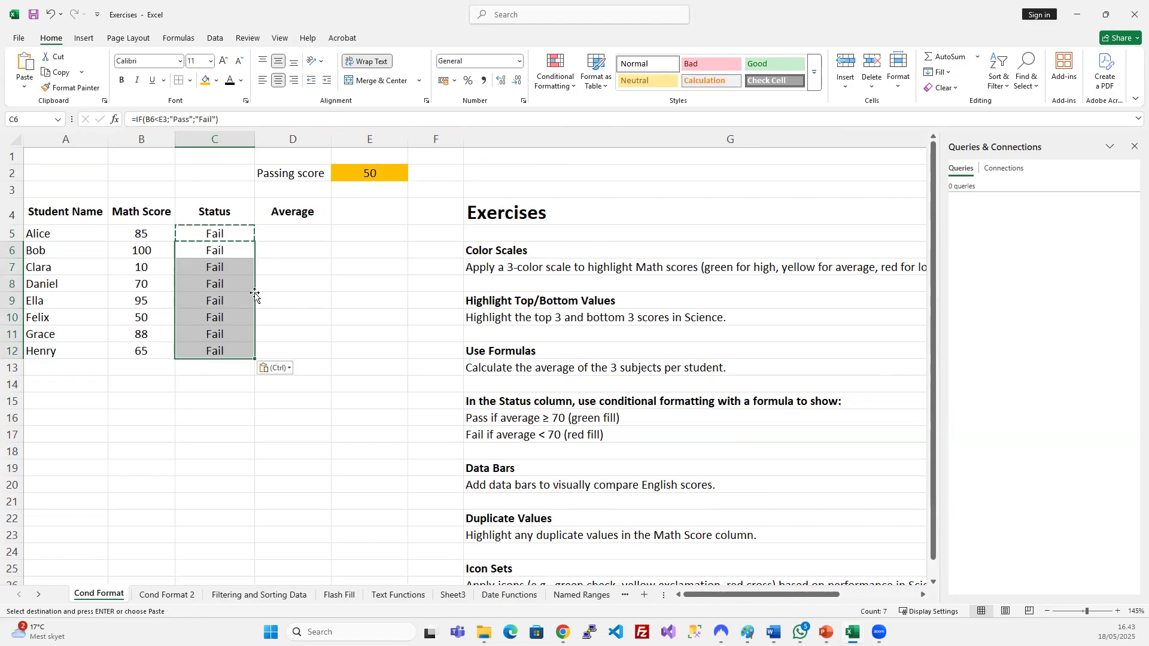
Inspect the copied formulas in C8 and C6 against the math score in B6.
{"action": "left_click", "coordinate": [227, 286]}
{"action": "left_click", "coordinate": [225, 251]}
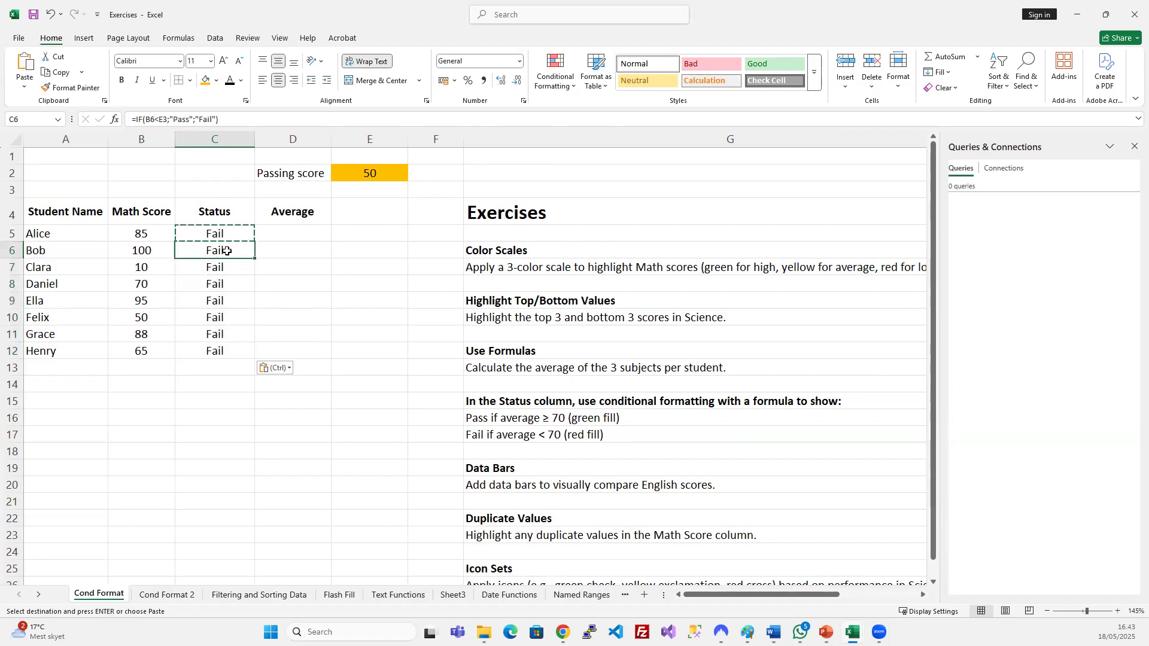
{"action": "left_click", "coordinate": [151, 250]}
{"action": "left_click", "coordinate": [212, 231]}
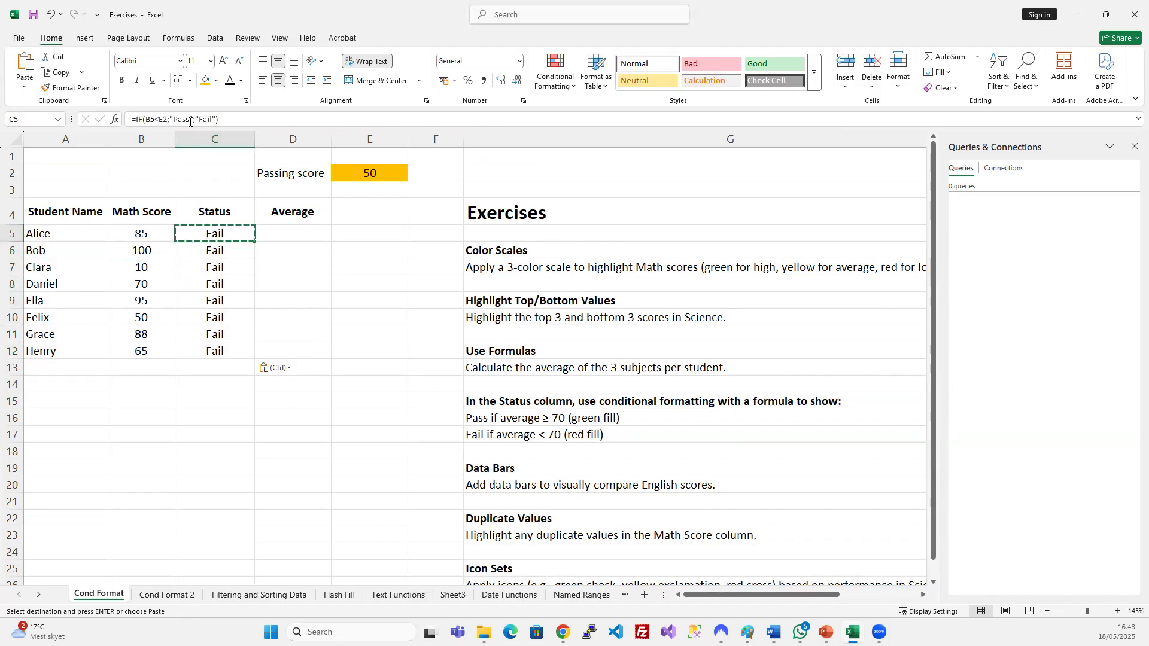
{"action": "left_click", "coordinate": [189, 120]}
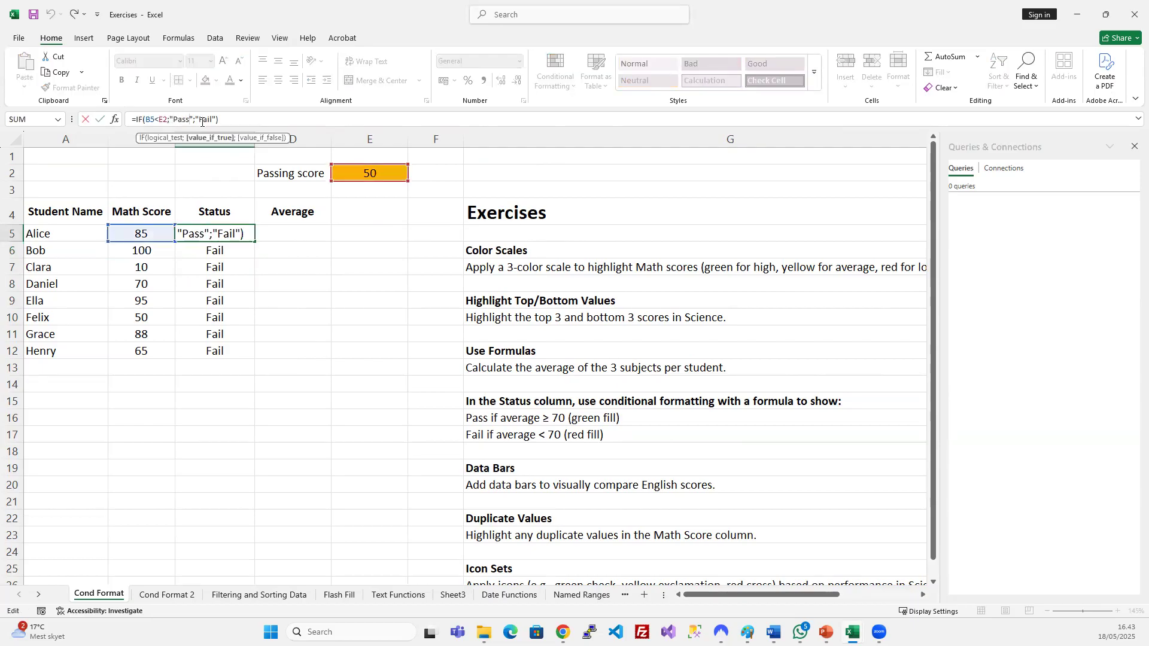
Swap the C5 formula's results so it reads =IF(B5<E2;"Fail";"Pass").
{"action": "key", "text": "Escape"}
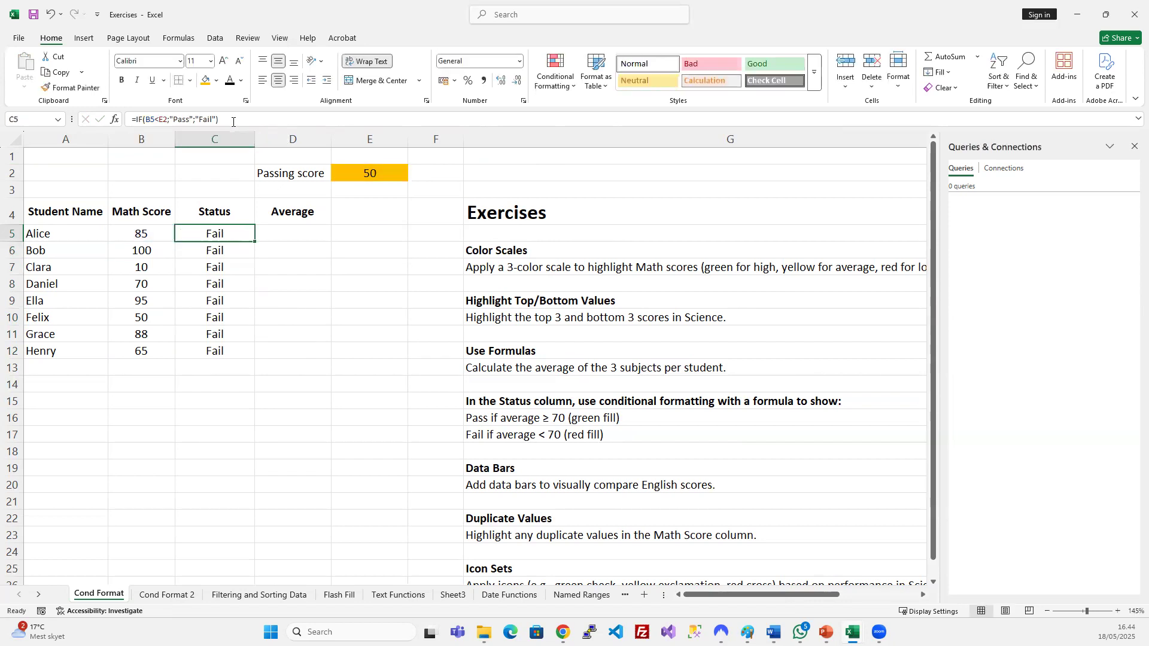
{"action": "left_click", "coordinate": [185, 120]}
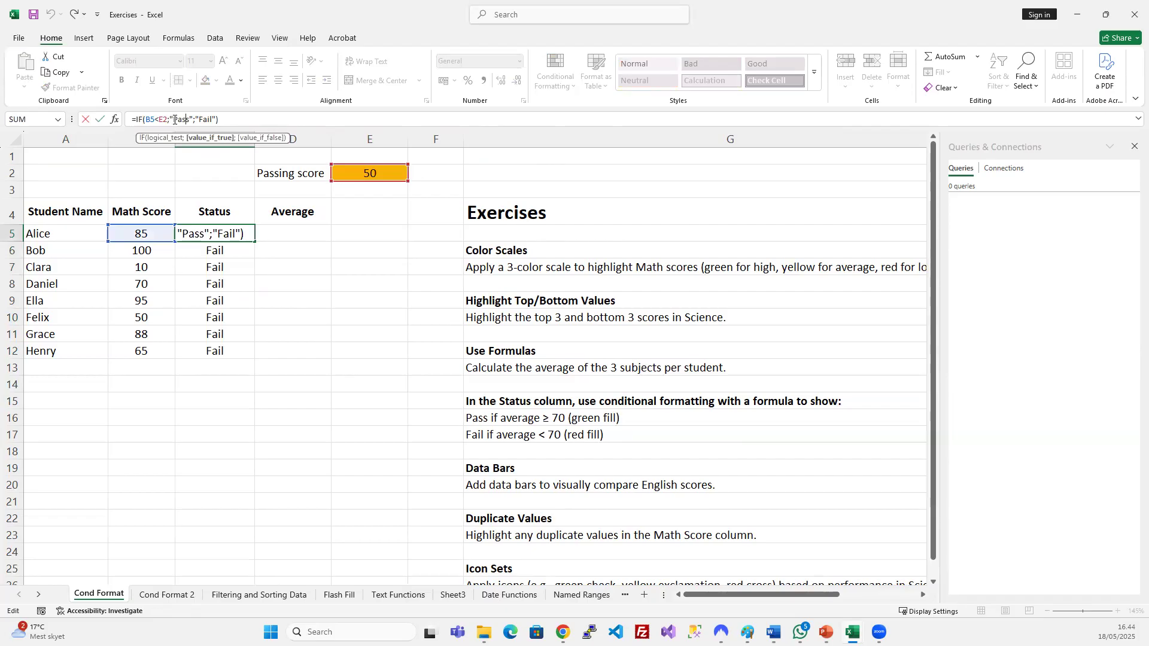
{"action": "key", "text": "shift+Left"}
{"action": "key", "text": "shift+Left"}
{"action": "type", "text": "Fail"}
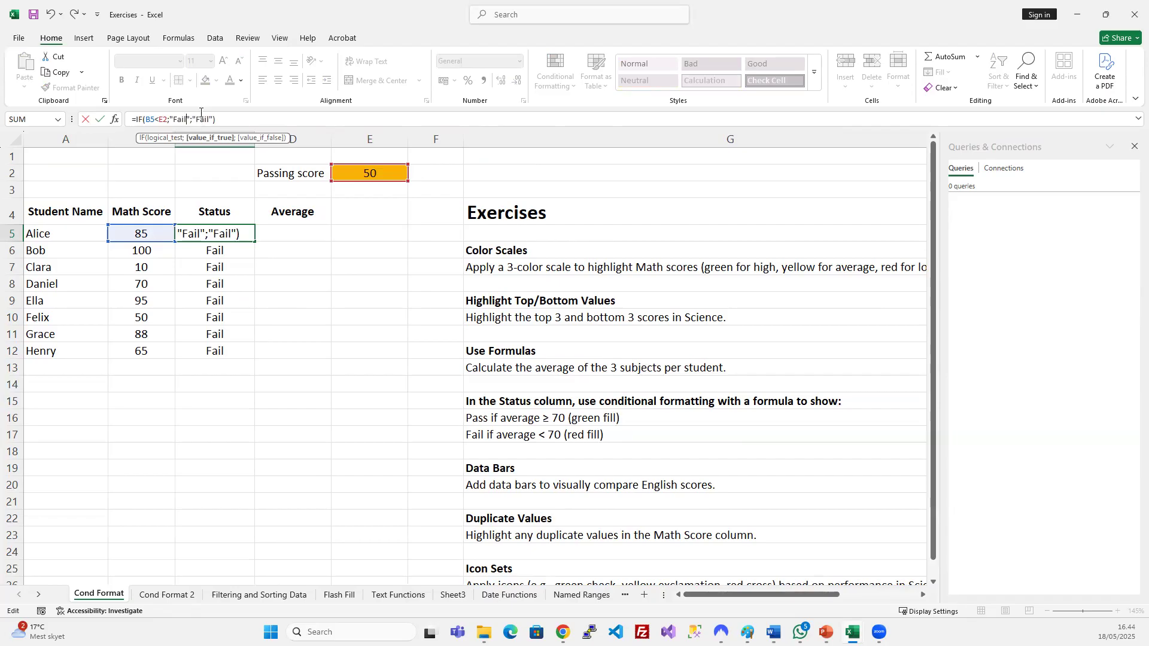
{"action": "left_click", "coordinate": [208, 121]}
{"action": "key", "text": "BackSpace"}
{"action": "key", "text": "BackSpace"}
{"action": "key", "text": "BackSpace"}
{"action": "key", "text": "BackSpace"}
{"action": "type", "text": "Pass"}
{"action": "key", "text": "Return"}
Fill the formula down C5:C12 and check Clara's score of 10 still shows Pass.
{"action": "left_click_drag", "start_coordinate": [245, 233], "coordinate": [234, 347]}
{"action": "key", "text": "ctrl+d"}
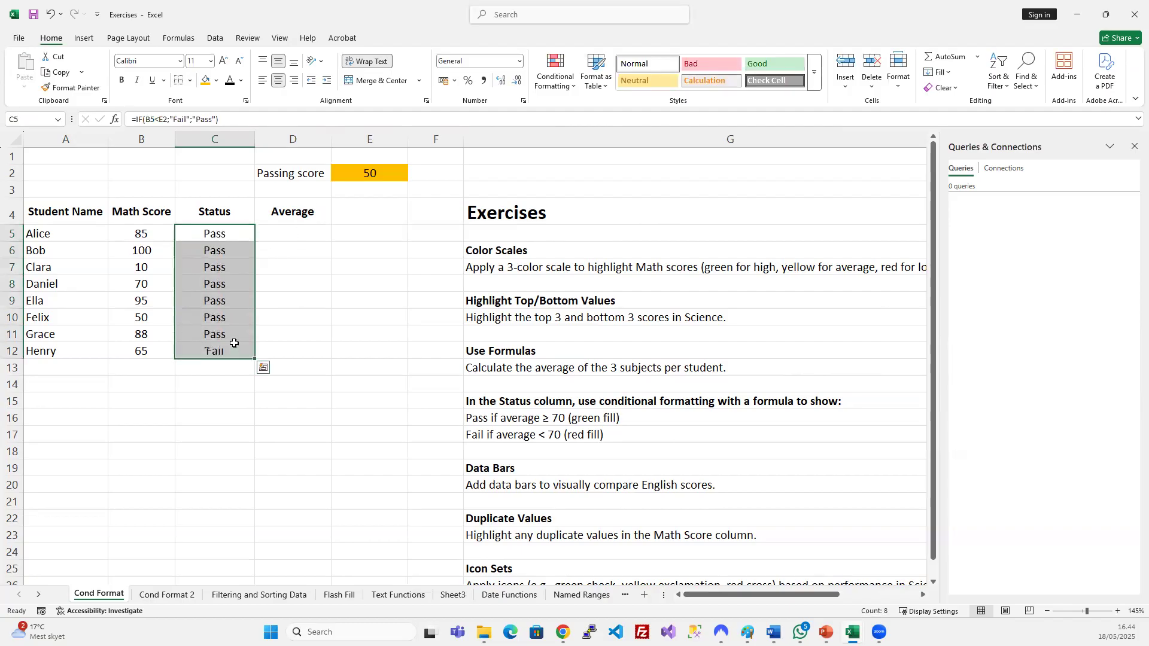
{"action": "left_click", "coordinate": [151, 268]}
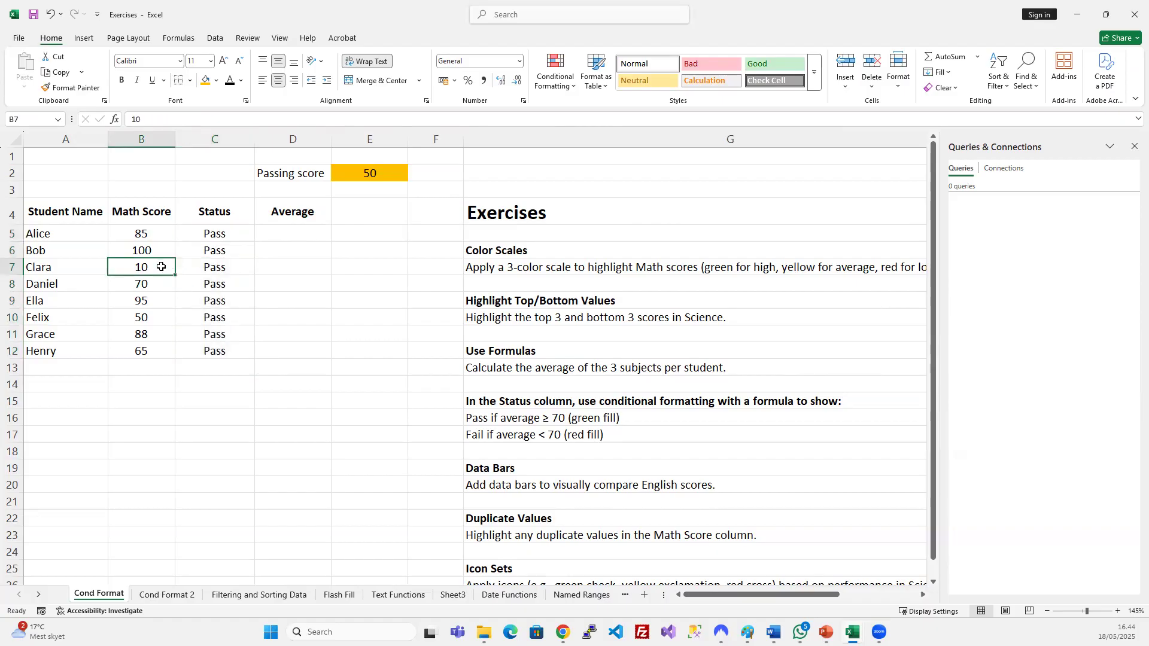
{"action": "left_click", "coordinate": [216, 235]}
{"action": "key", "text": "F2"}
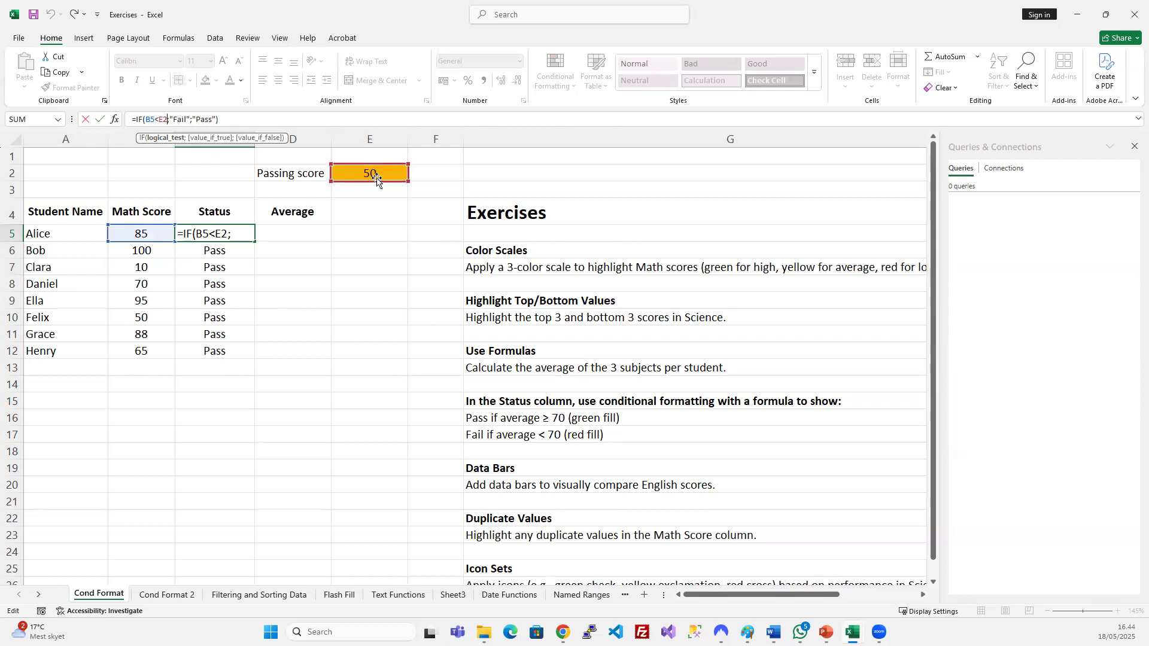
{"action": "key", "text": "Escape"}
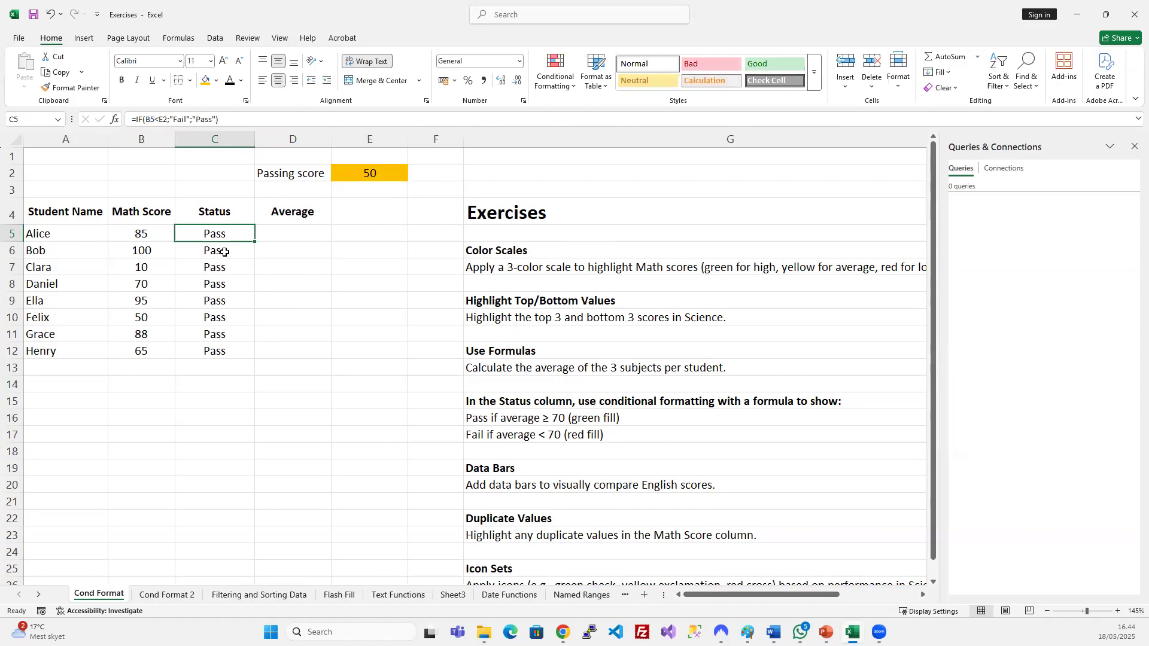
{"action": "left_click", "coordinate": [224, 252]}
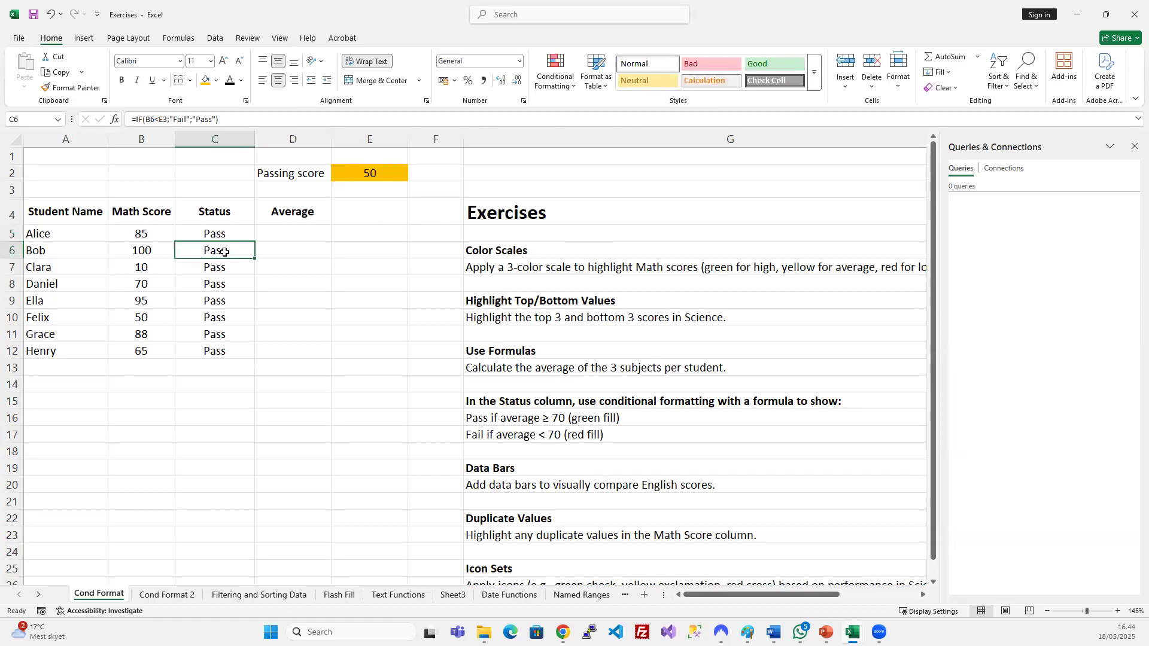
{"action": "left_click", "coordinate": [174, 116]}
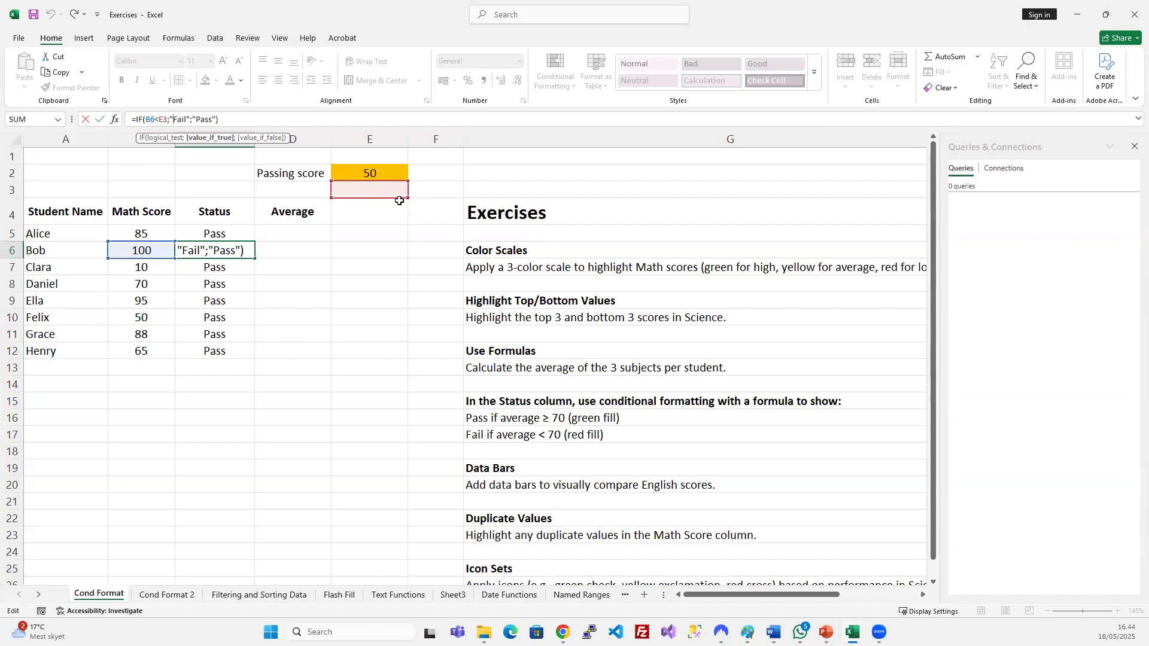
{"action": "key", "text": "ctrl+Return"}
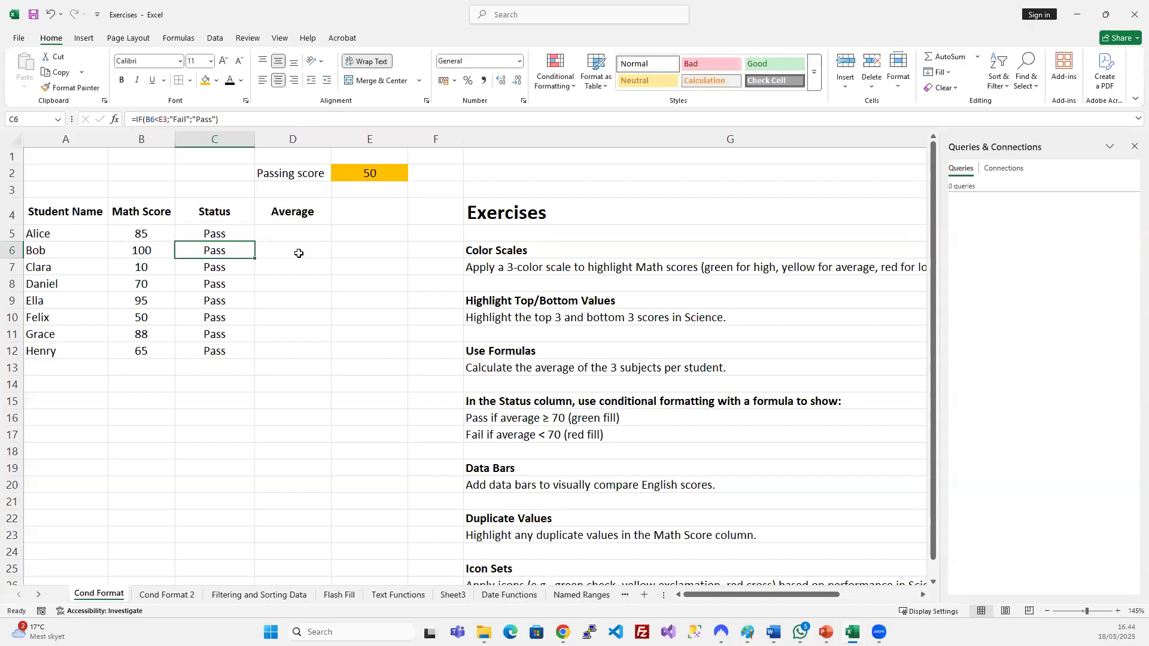
{"action": "left_click", "coordinate": [216, 269]}
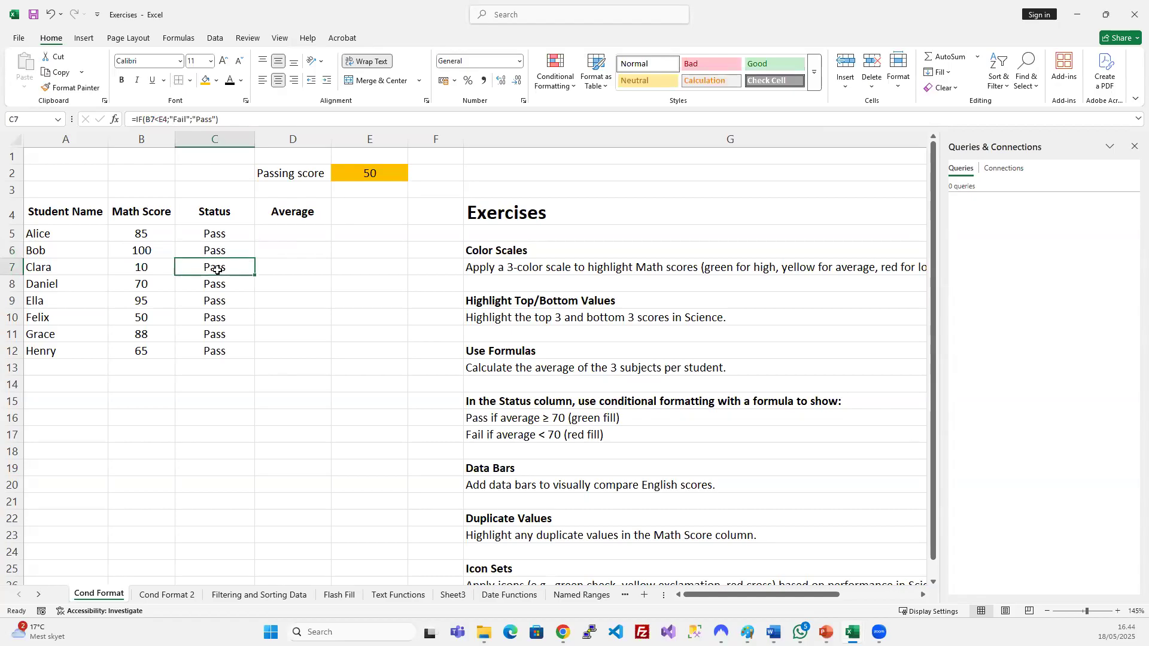
{"action": "double_click", "coordinate": [217, 270]}
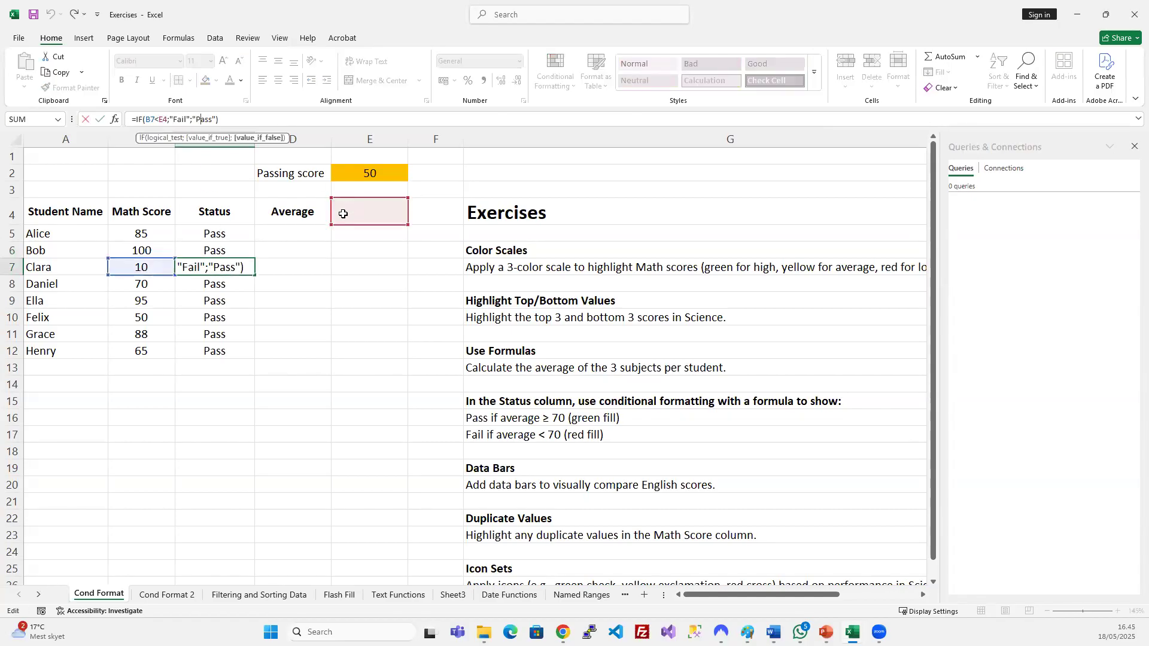
{"action": "key", "text": "ctrl+Return"}
{"action": "left_click", "coordinate": [216, 283]}
{"action": "left_click", "coordinate": [208, 119]}
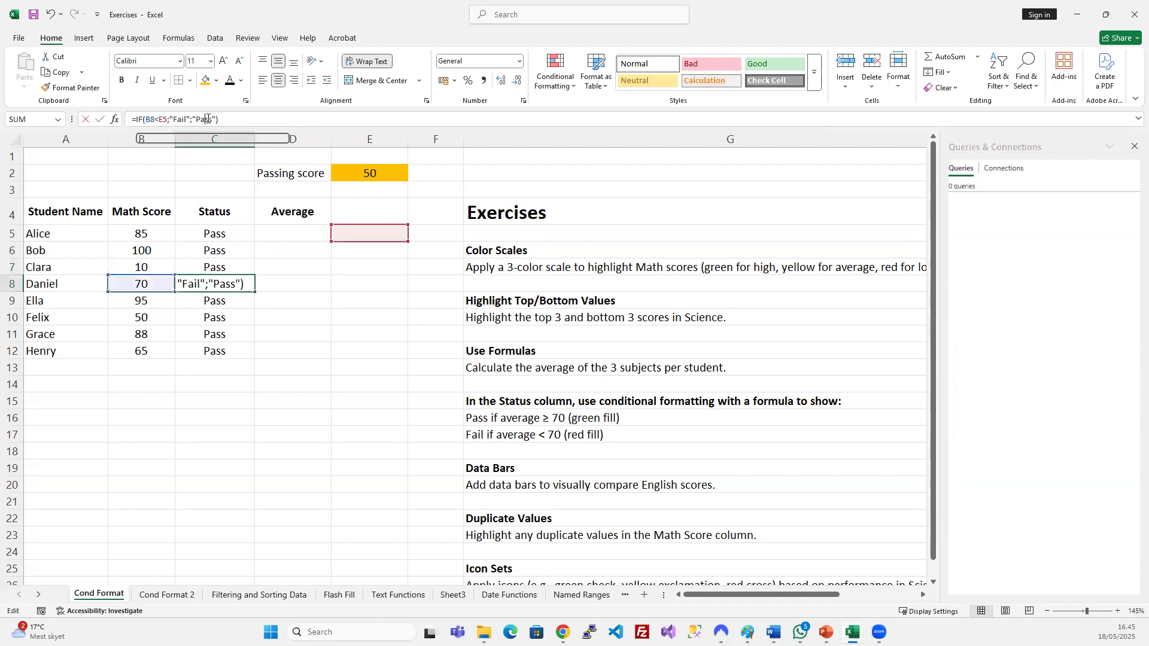
{"action": "key", "text": "ctrl+Return"}
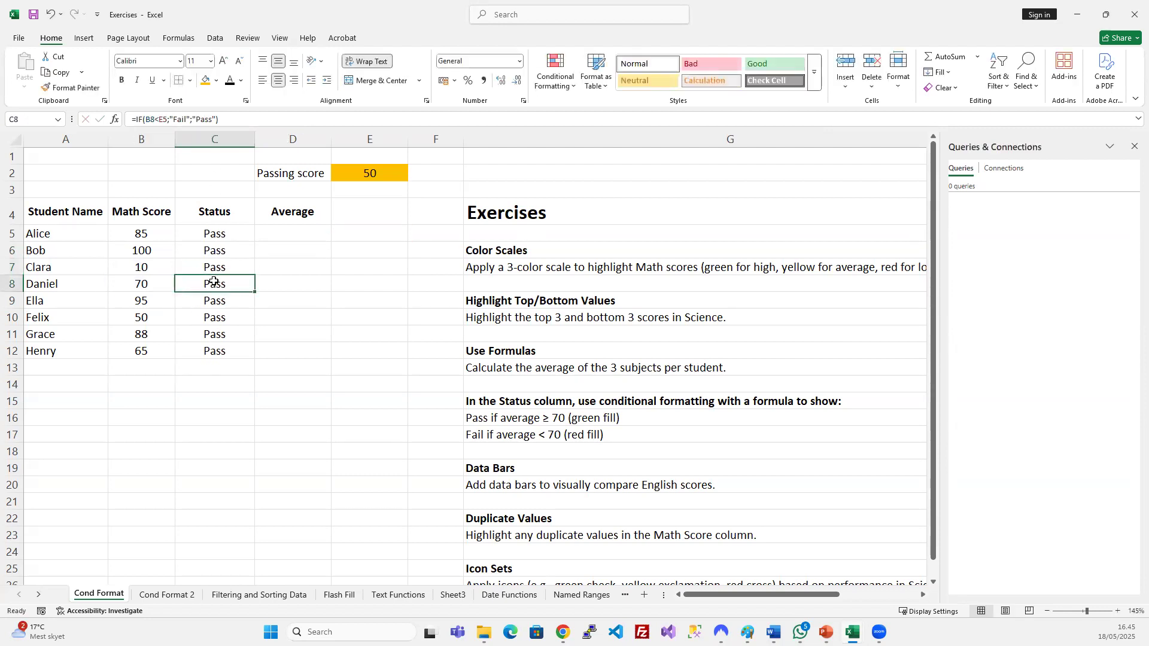
{"action": "left_click_drag", "start_coordinate": [233, 283], "coordinate": [359, 226]}
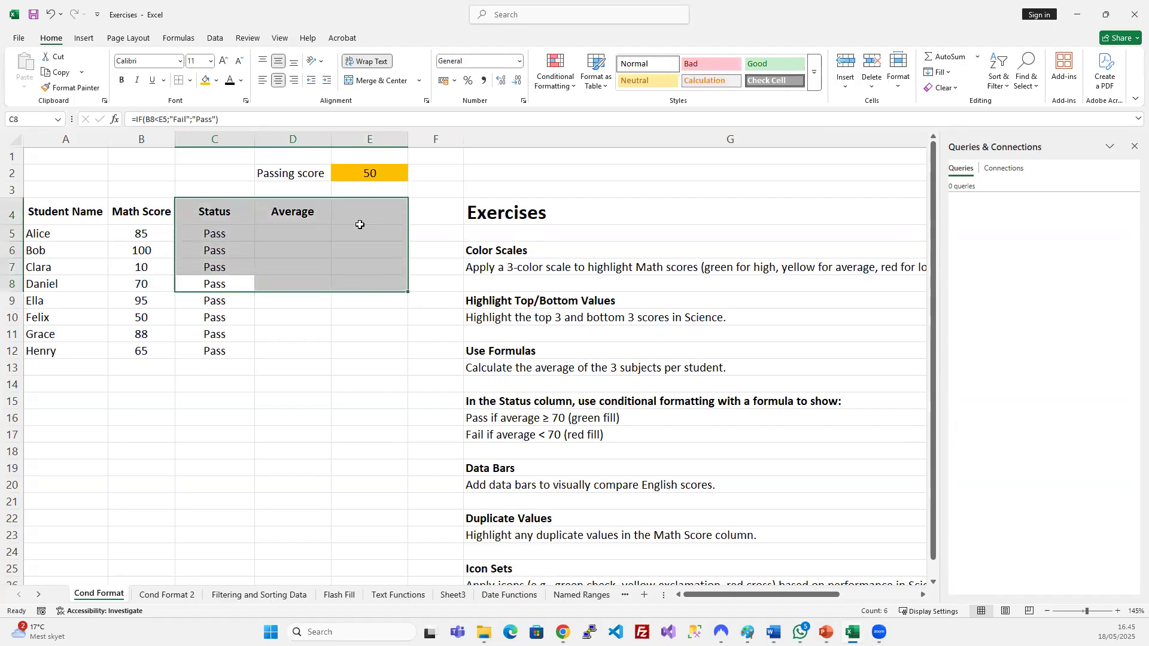
{"action": "left_click", "coordinate": [368, 172]}
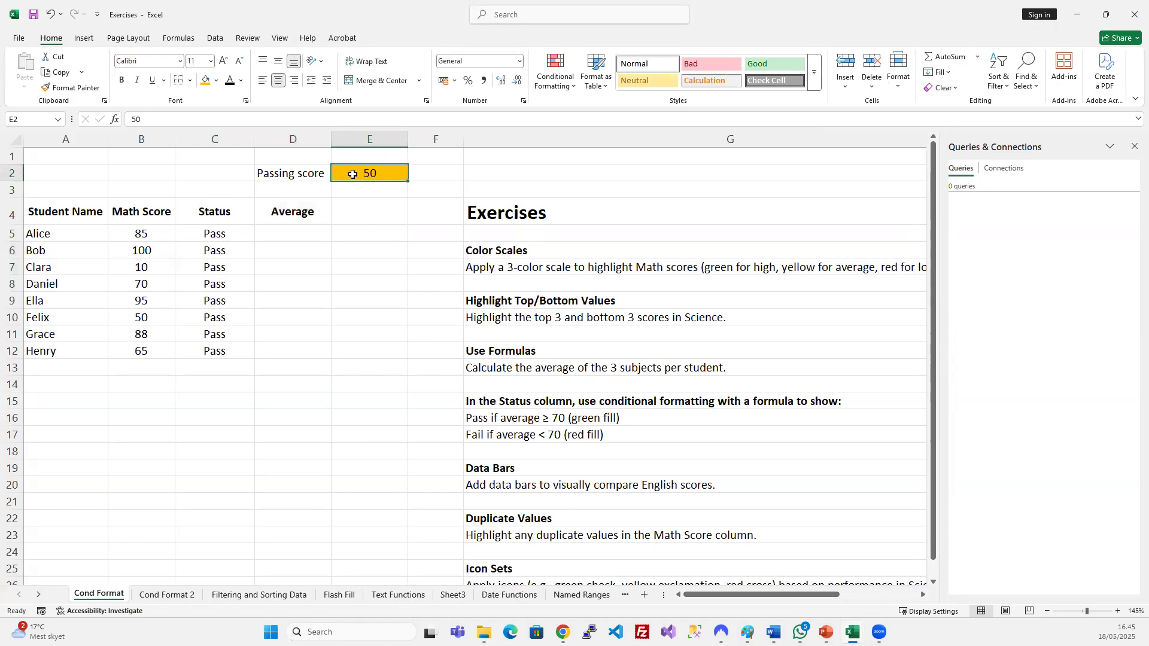
{"action": "left_click", "coordinate": [323, 269]}
{"action": "left_click", "coordinate": [223, 236]}
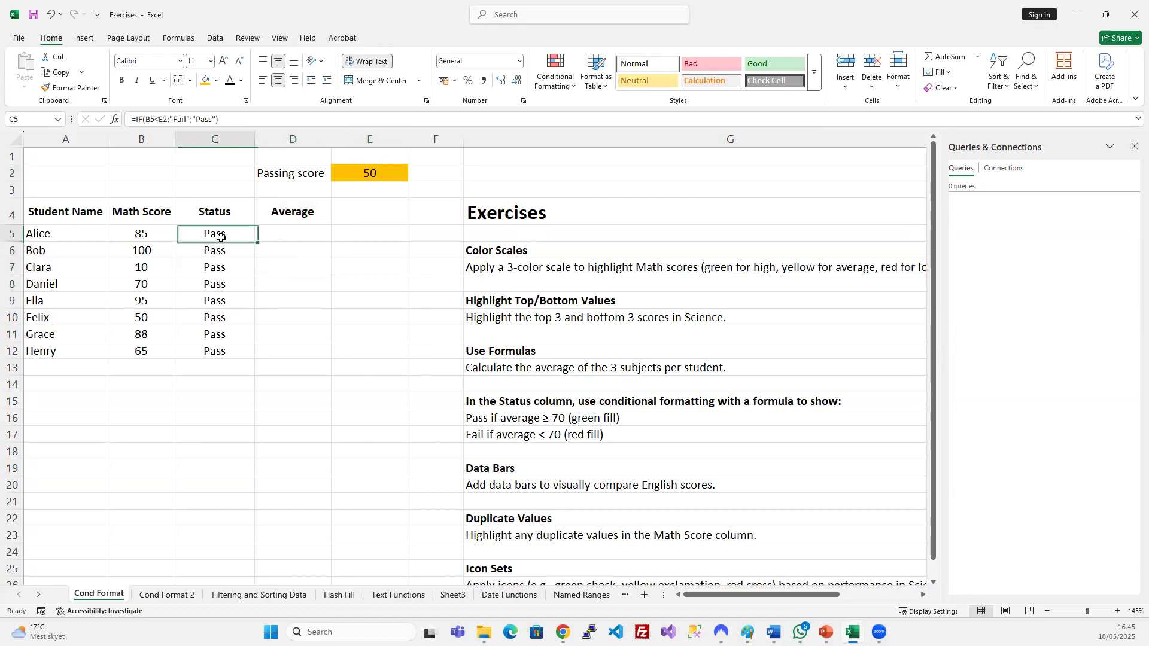
{"action": "left_click", "coordinate": [181, 118]}
{"action": "key", "text": "Escape"}
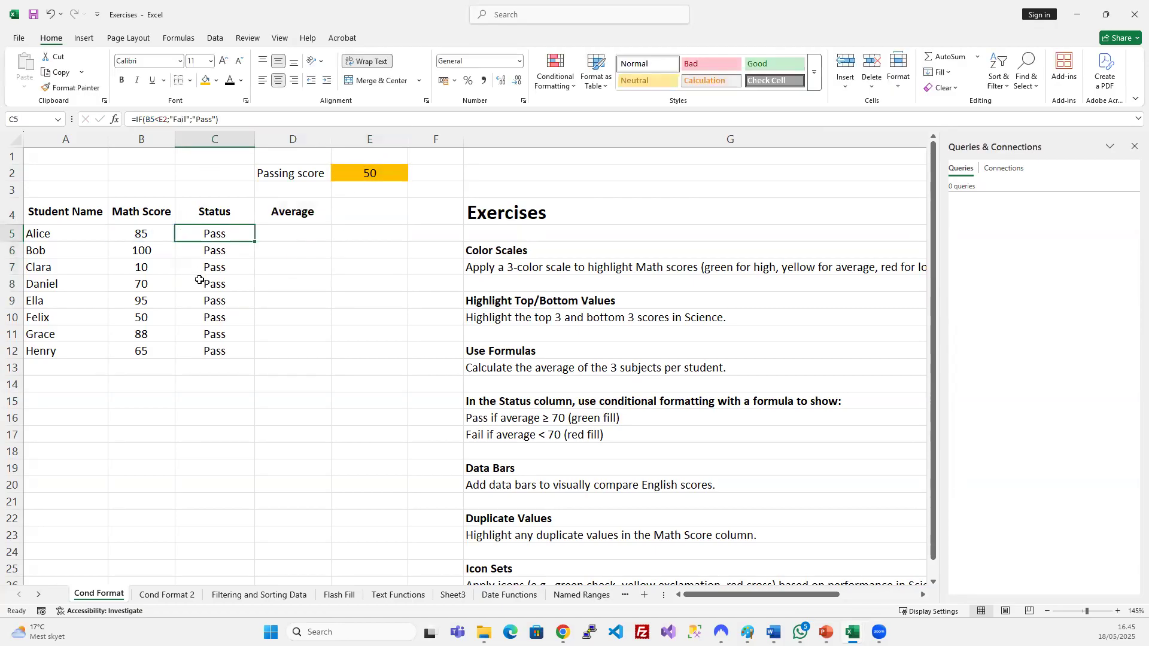
{"action": "key", "text": "Down"}
{"action": "key", "text": "Down"}
{"action": "key", "text": "Down"}
{"action": "key", "text": "Down"}
{"action": "key", "text": "Down"}
{"action": "key", "text": "Down"}
{"action": "key", "text": "Down"}
{"action": "left_click", "coordinate": [197, 119]}
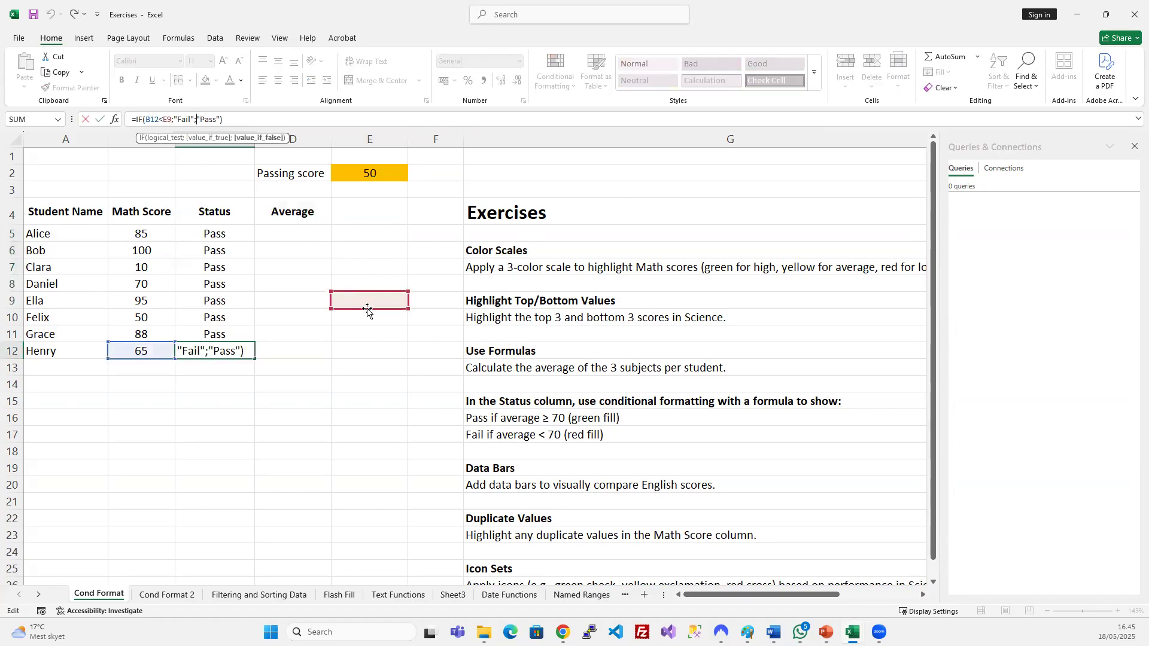
{"action": "key", "text": "Escape"}
{"action": "left_click_drag", "start_coordinate": [208, 247], "coordinate": [230, 339]}
{"action": "left_click", "coordinate": [249, 296]}
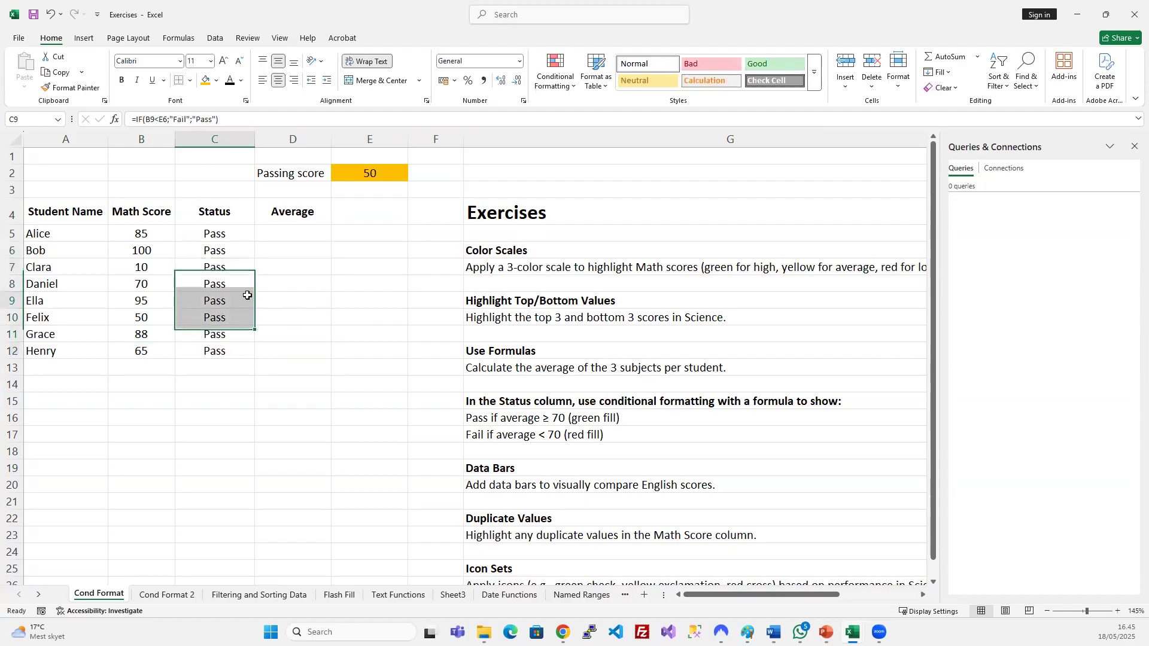
{"action": "left_click", "coordinate": [214, 235]}
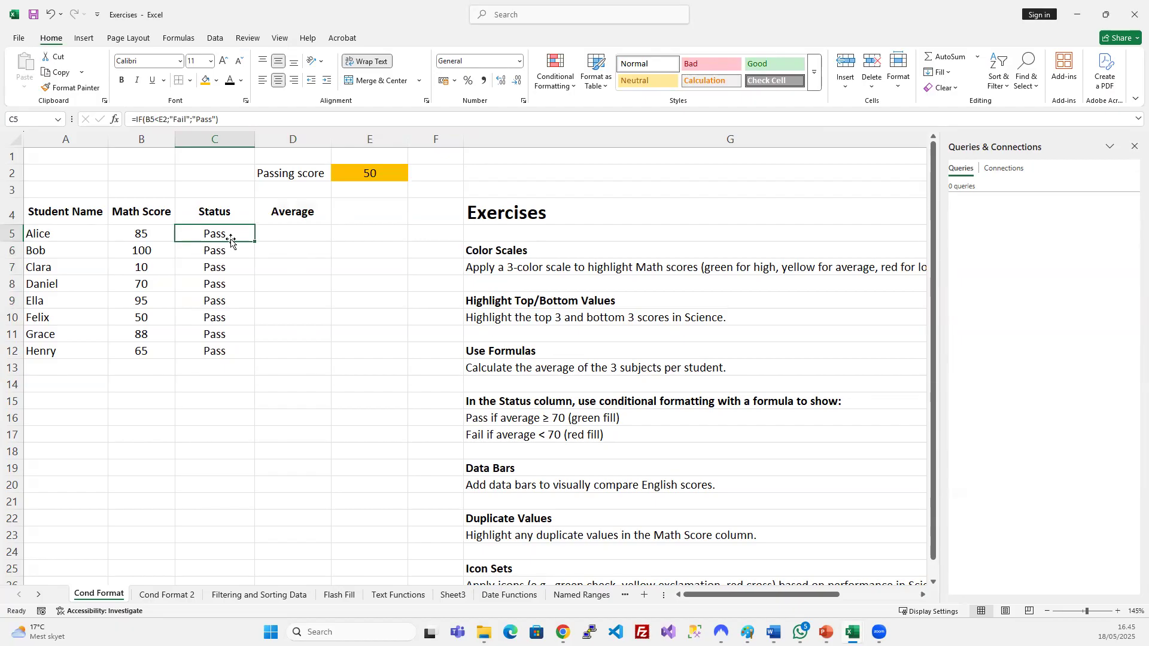
{"action": "left_click", "coordinate": [371, 174]}
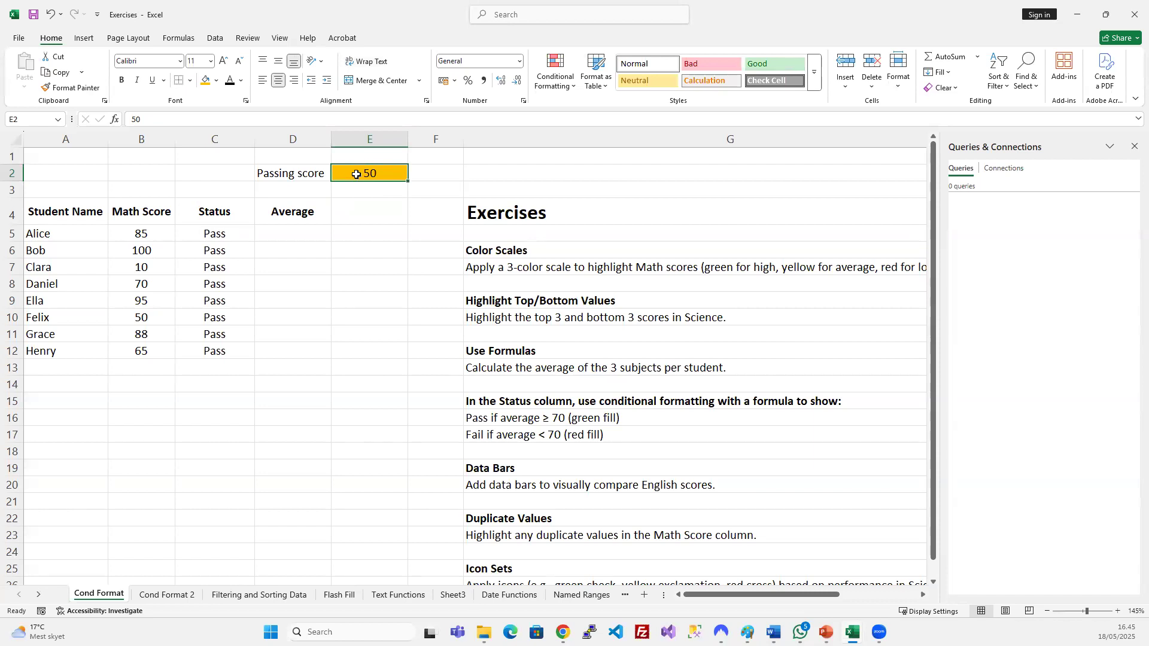
{"action": "left_click", "coordinate": [217, 238]}
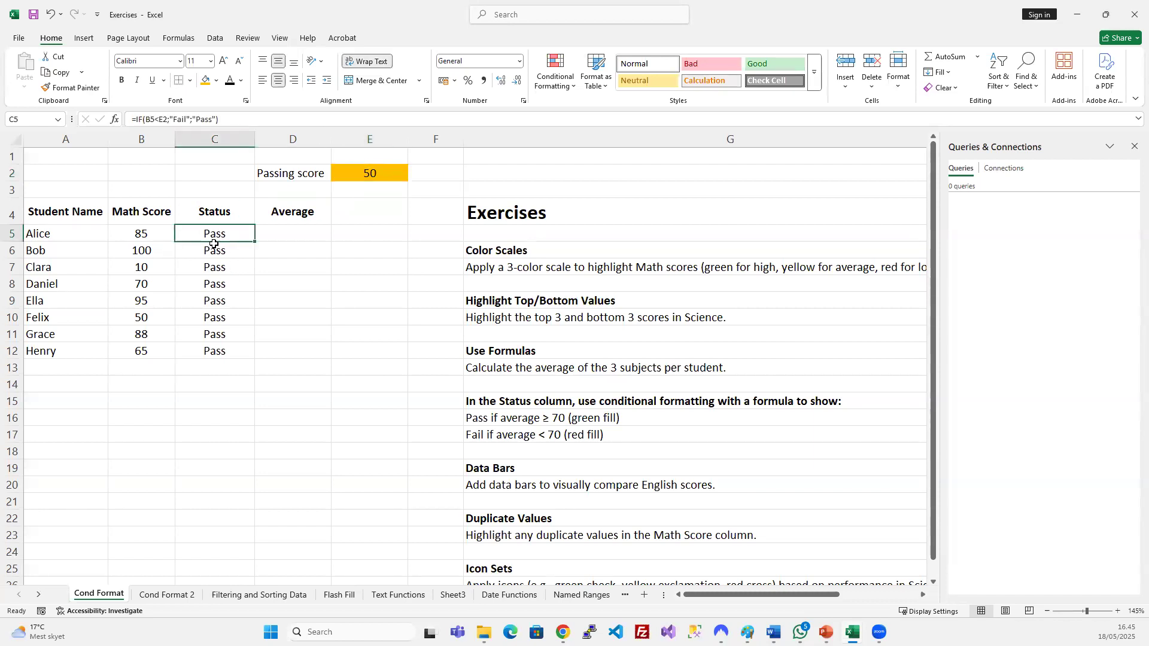
{"action": "left_click", "coordinate": [214, 251]}
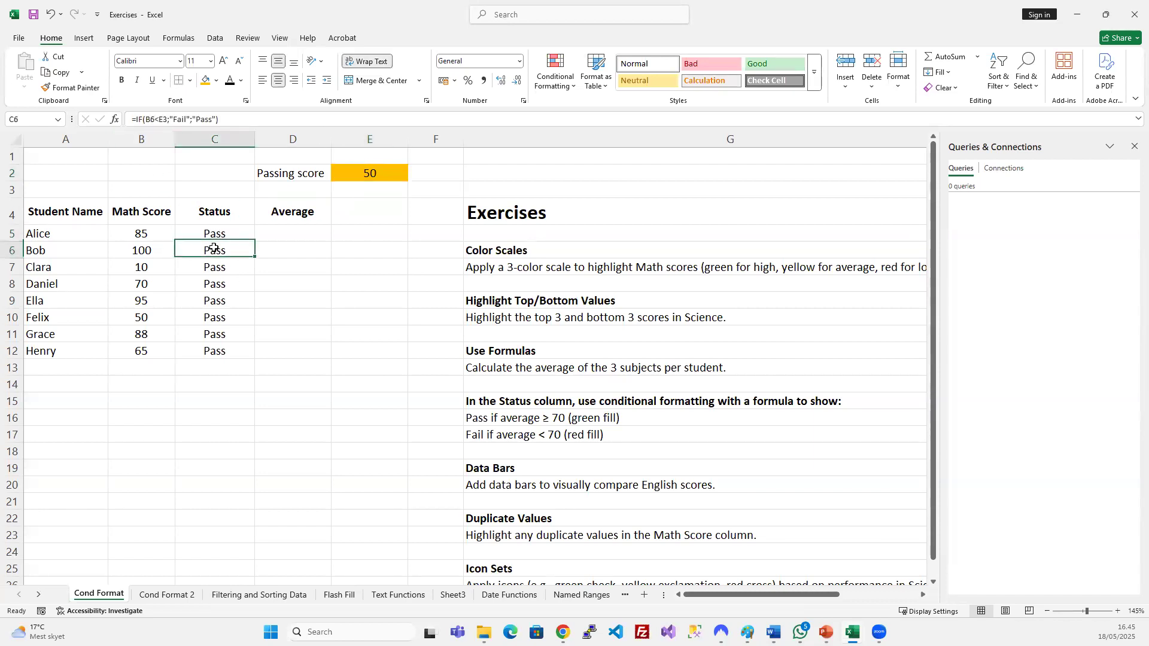
{"action": "key", "text": "F2"}
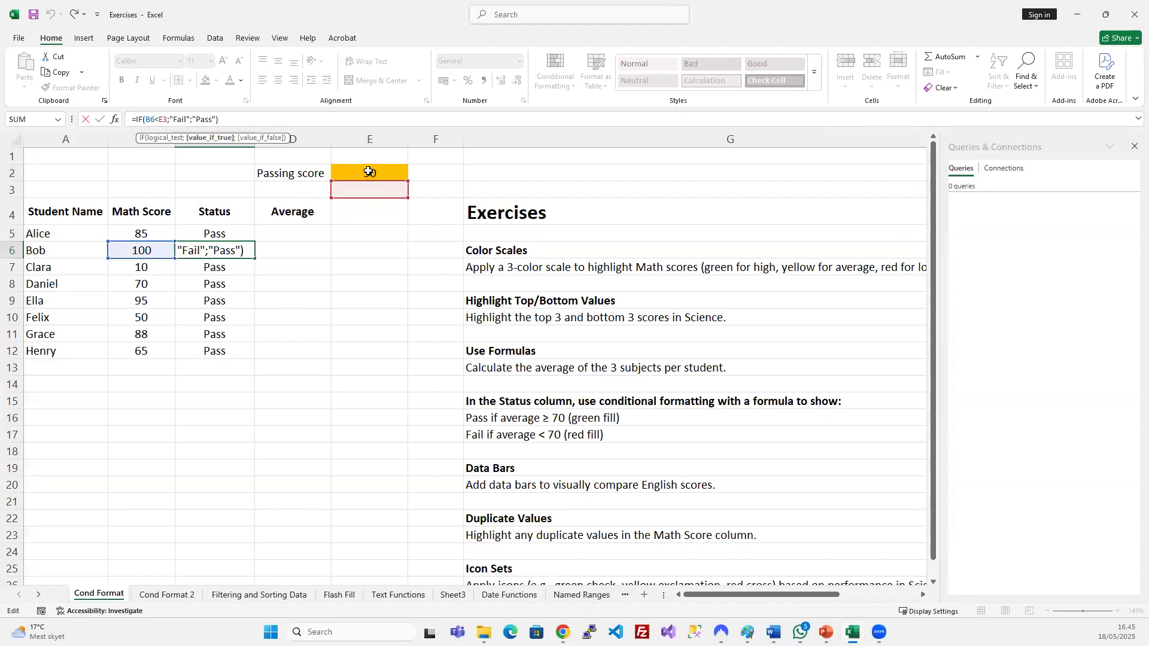
{"action": "key", "text": "Escape"}
{"action": "left_click", "coordinate": [211, 270]}
{"action": "double_click", "coordinate": [211, 270]}
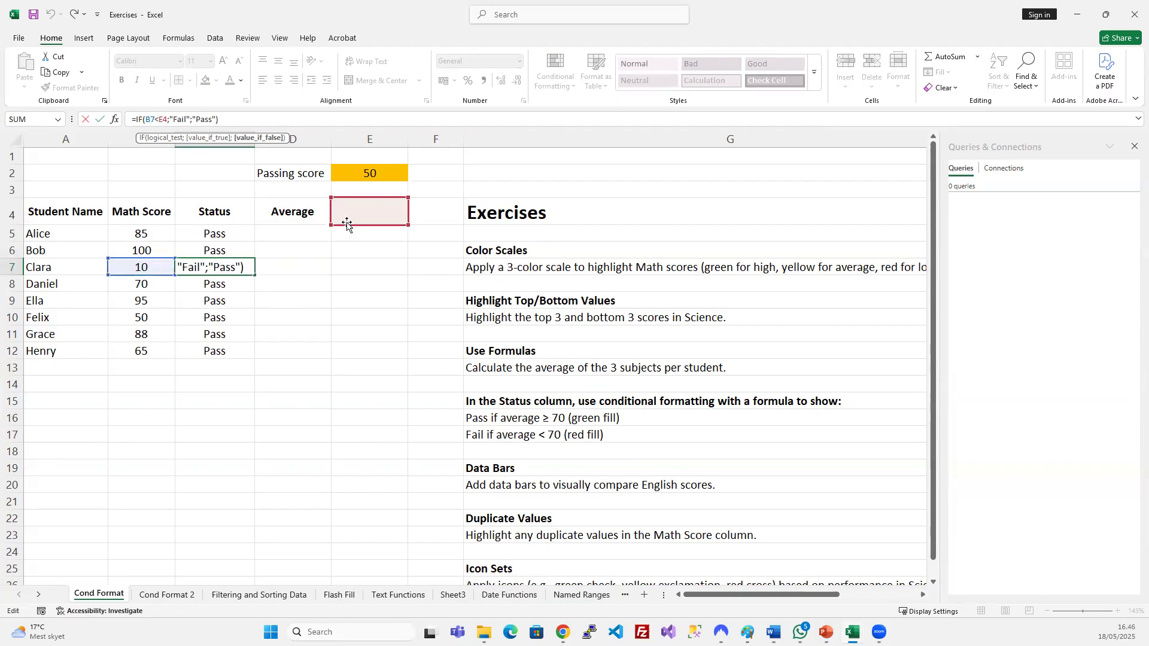
{"action": "key", "text": "ctrl+Return"}
{"action": "left_click", "coordinate": [215, 234]}
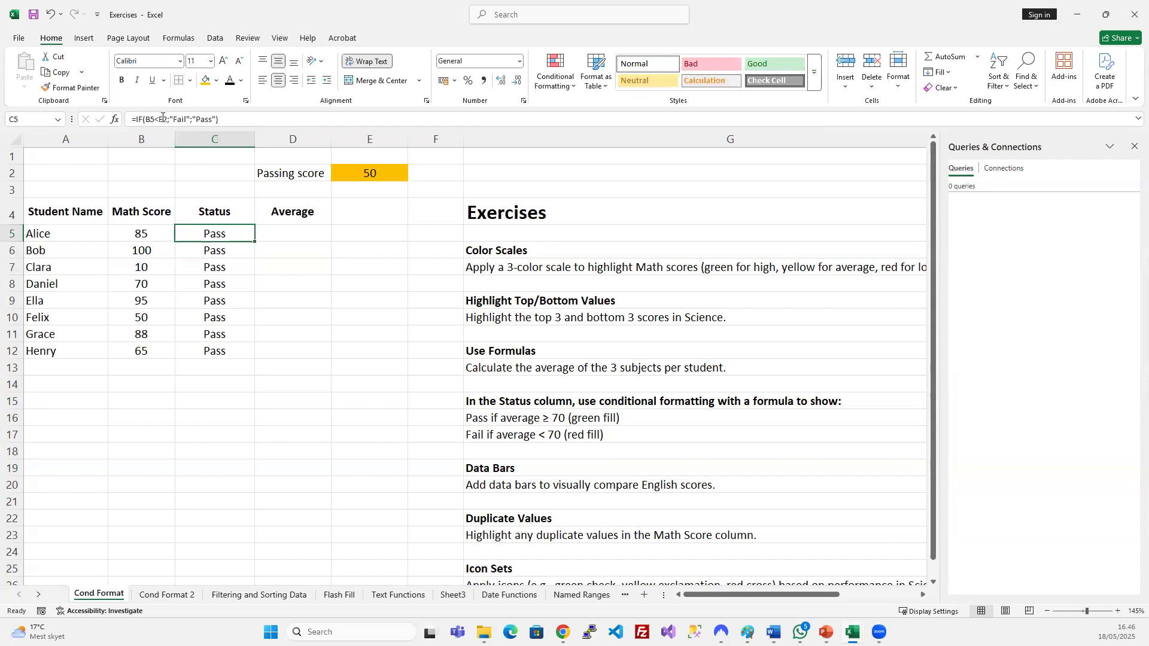
{"action": "left_click", "coordinate": [170, 120]}
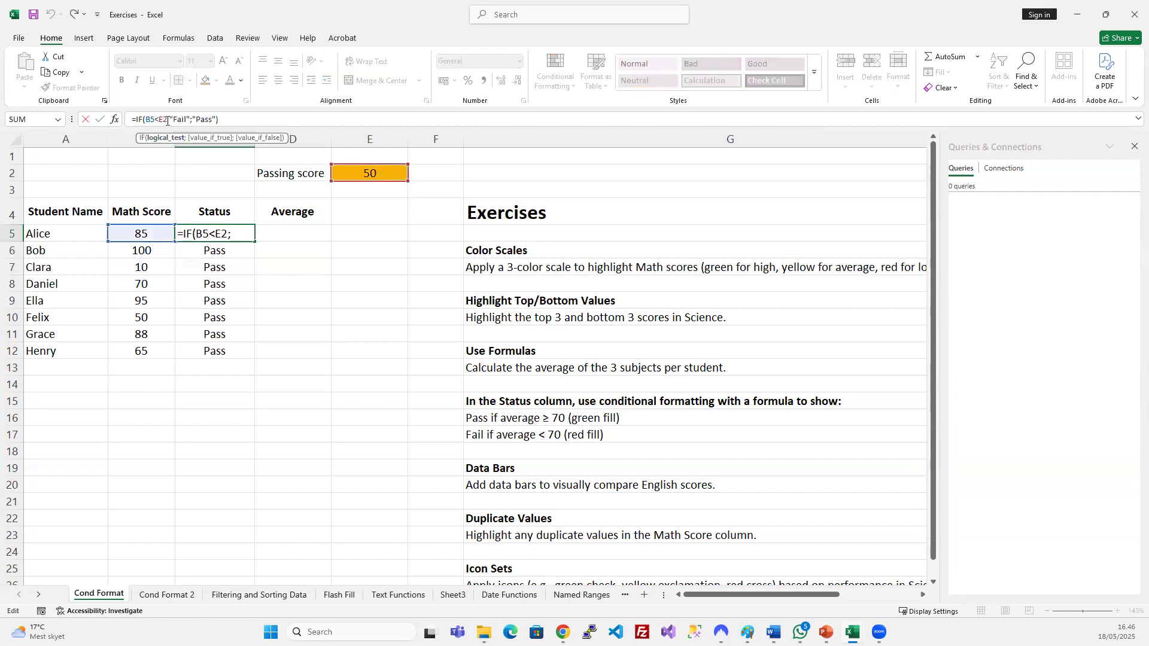
Lock the passing-score reference in C5 as $E$2: =IF(B5<$E$2;"Fail";"Pass").
{"action": "left_click", "coordinate": [161, 120]}
{"action": "type", "text": "$"}
{"action": "key", "text": "Home"}
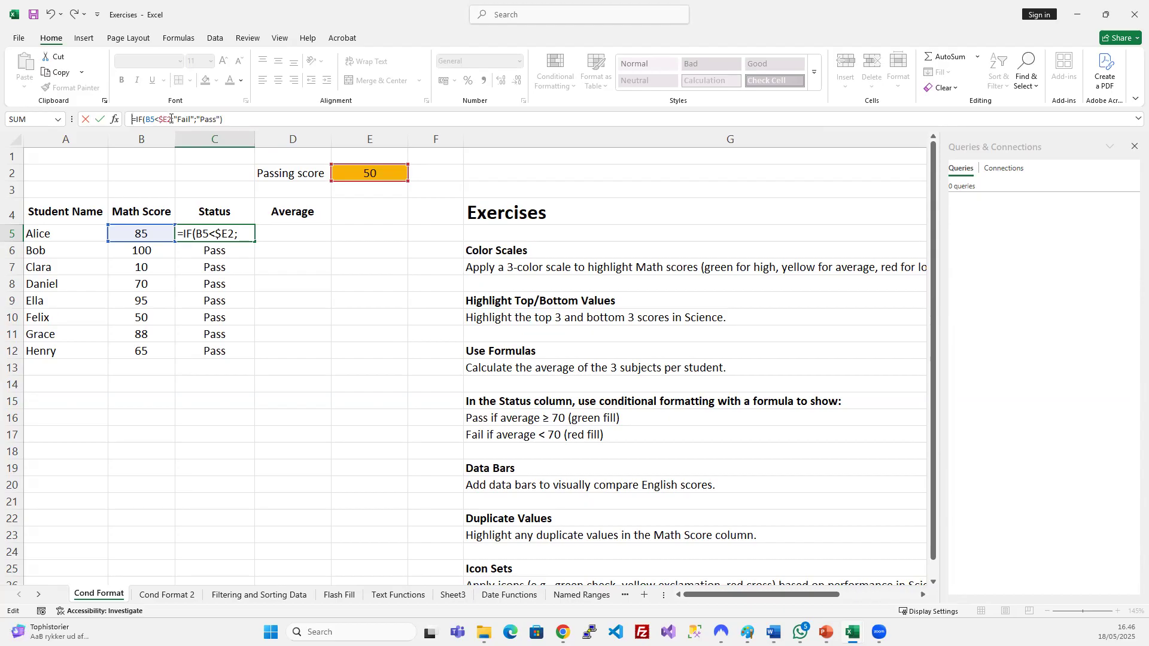
{"action": "left_click", "coordinate": [169, 120]}
{"action": "type", "text": "$"}
{"action": "key", "text": "Return"}
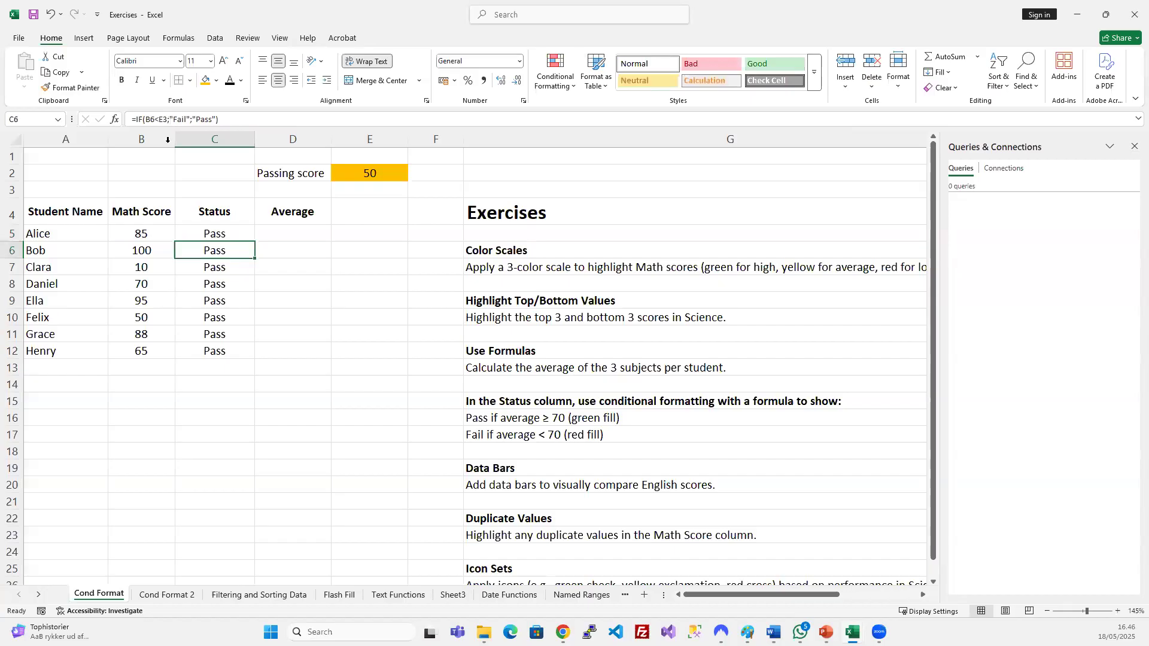
Copy the corrected C5 formula into C6:C12 so Clara's Status shows Fail.
{"action": "left_click", "coordinate": [225, 236]}
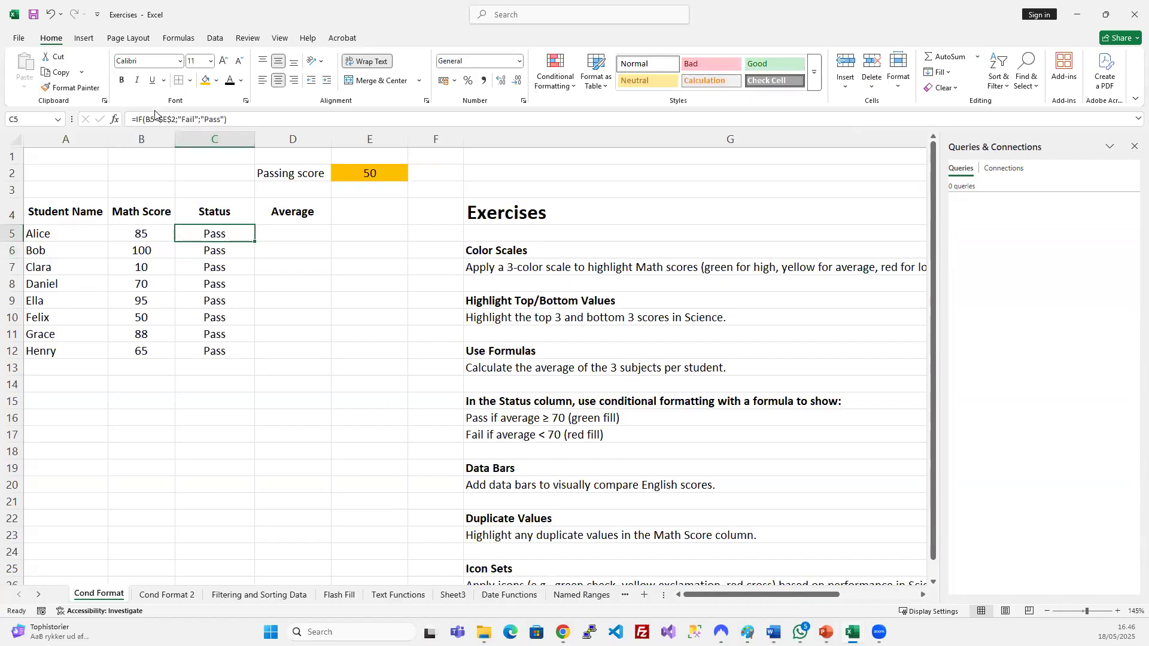
{"action": "key", "text": "ctrl+c"}
{"action": "left_click_drag", "start_coordinate": [228, 250], "coordinate": [236, 352]}
{"action": "key", "text": "ctrl+v"}
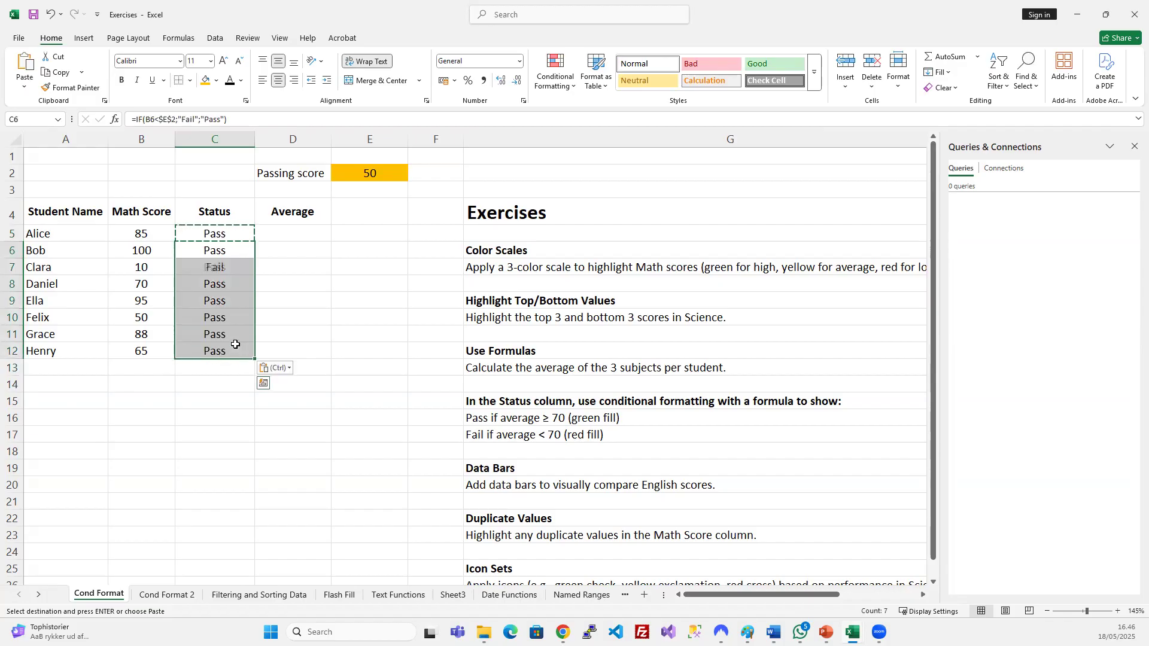
{"action": "left_click", "coordinate": [231, 304]}
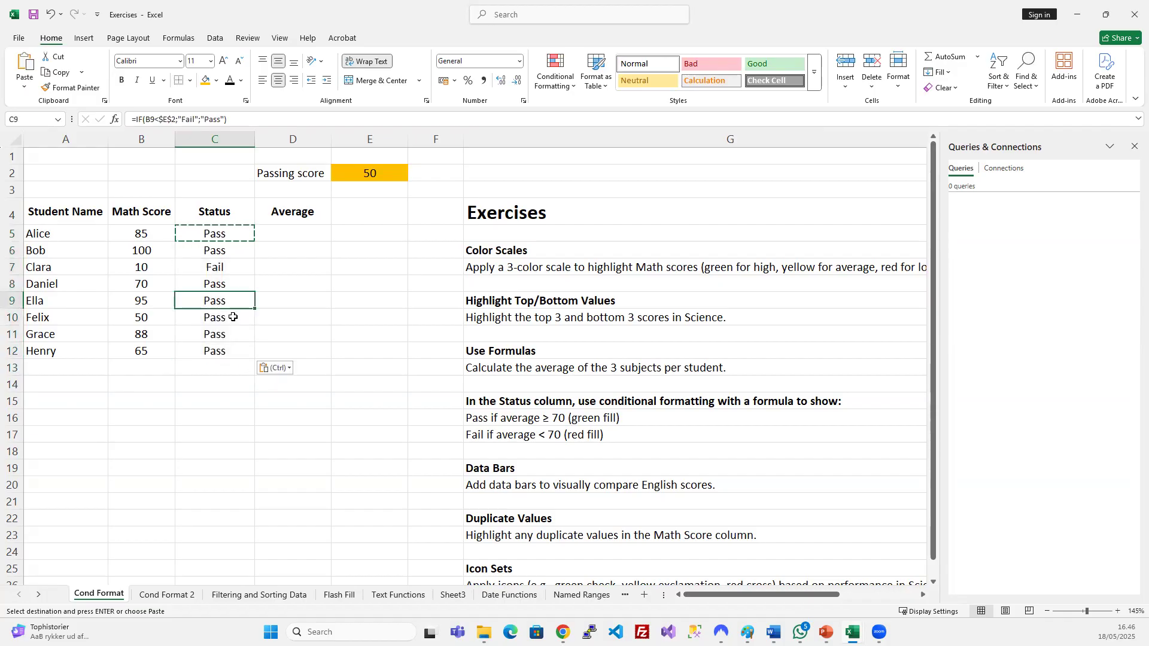
Review the C7 and C11 formulas to confirm the $E$2 absolute reference.
{"action": "left_click", "coordinate": [221, 266]}
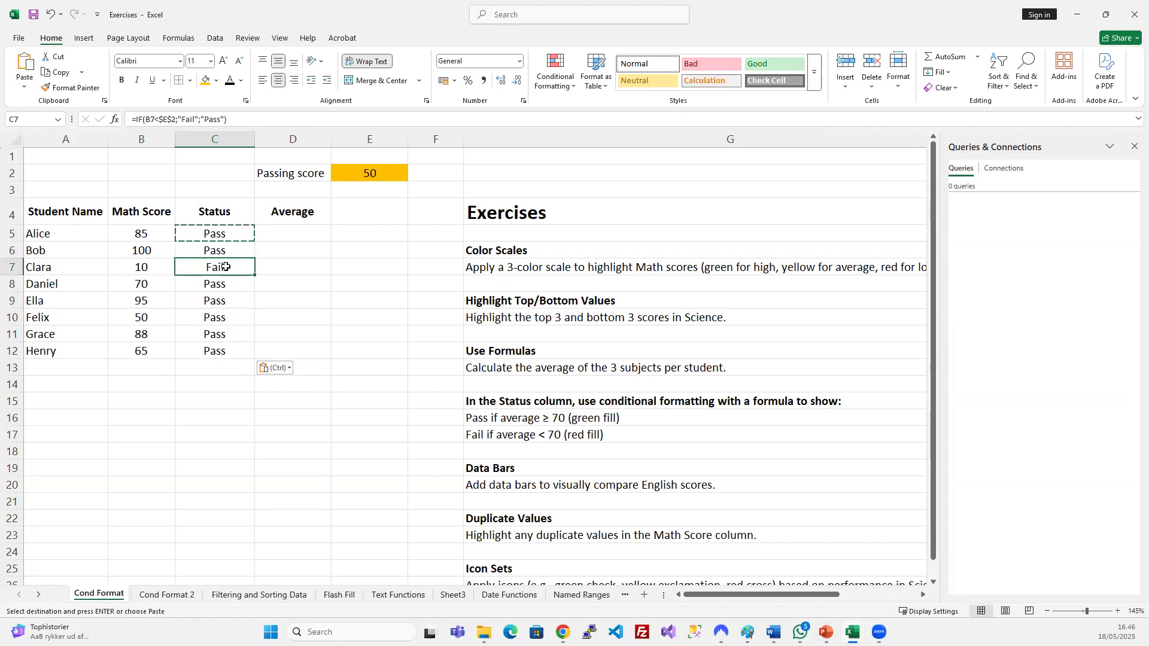
{"action": "left_click", "coordinate": [181, 119]}
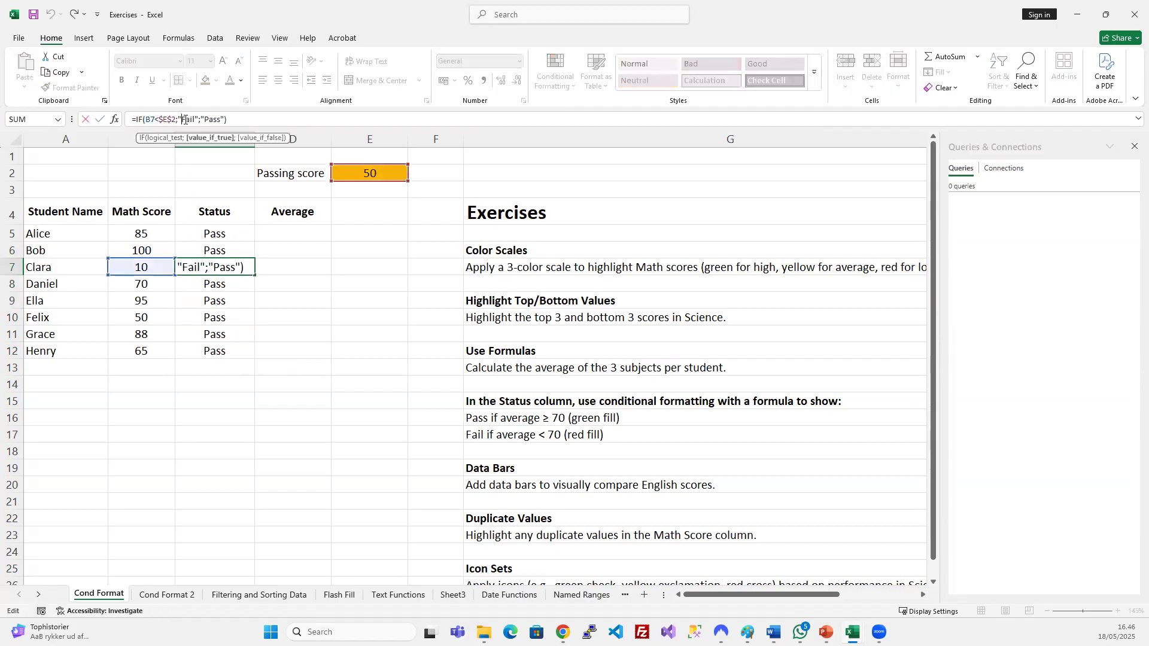
{"action": "left_click", "coordinate": [216, 329]}
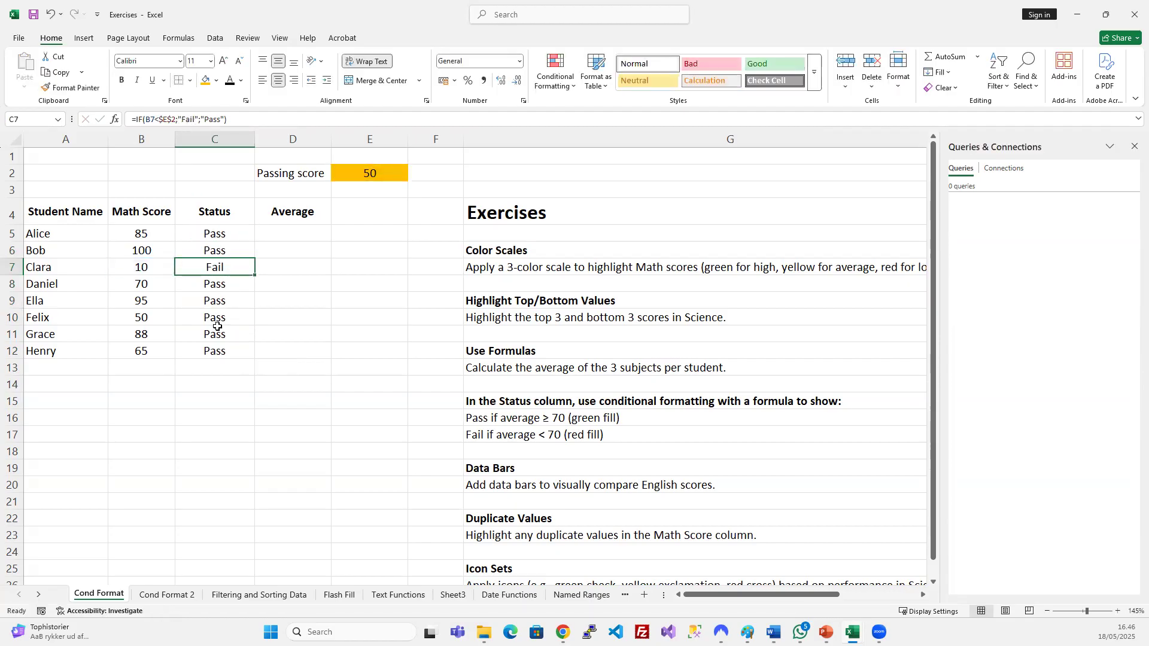
{"action": "left_click", "coordinate": [186, 120]}
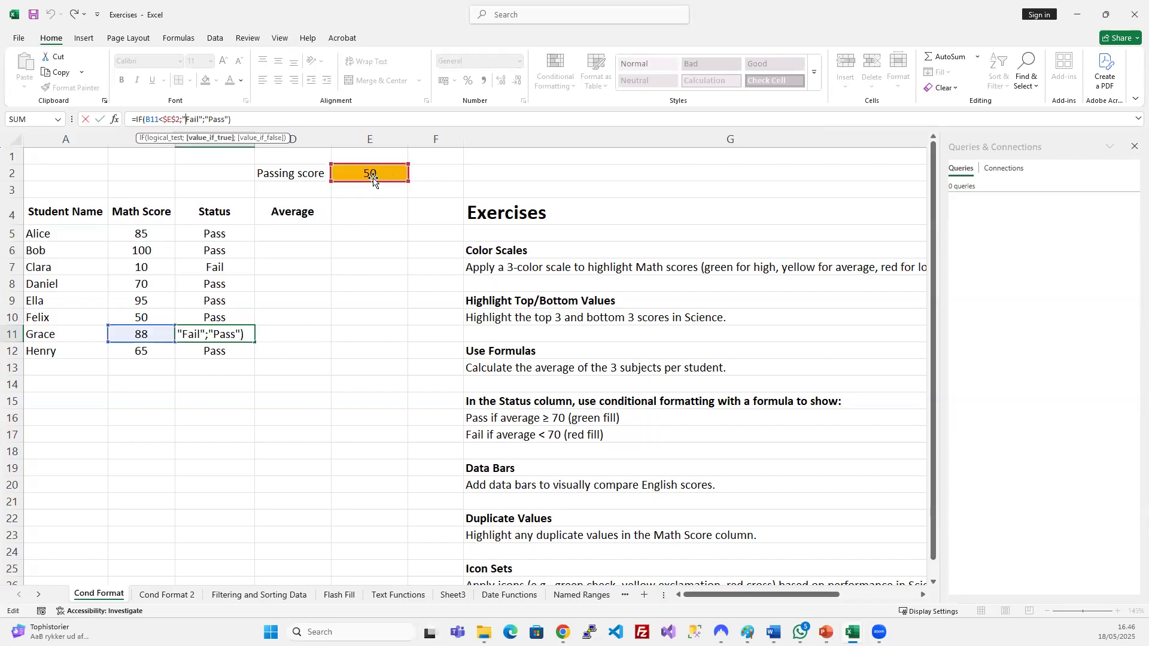
{"action": "key", "text": "ctrl+Return"}
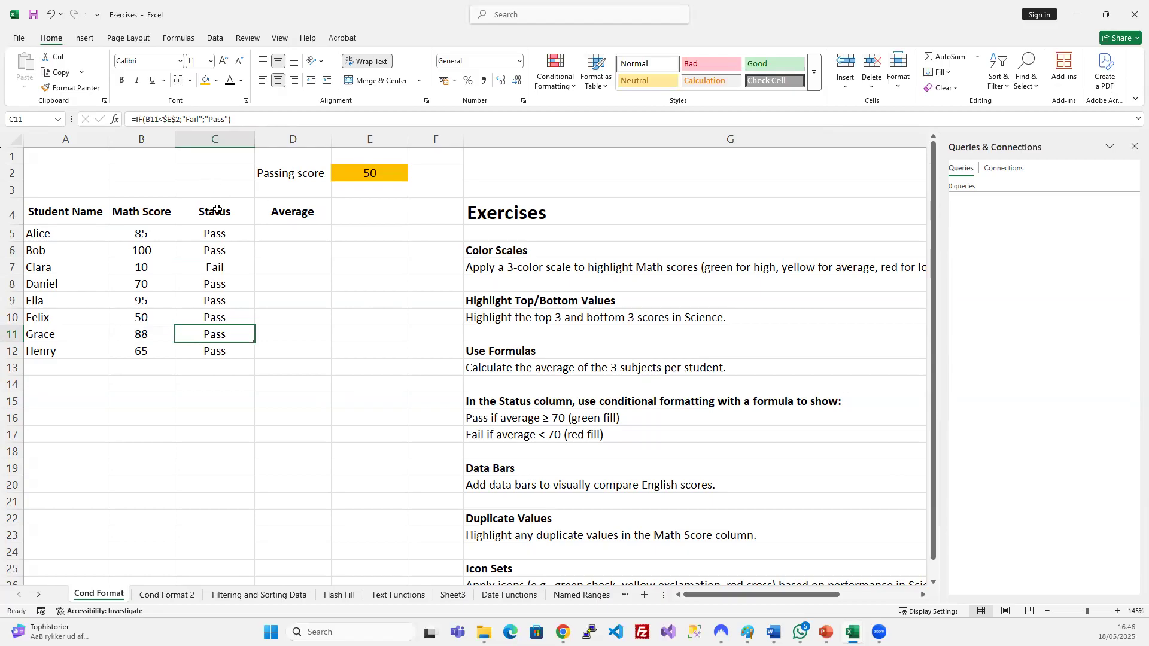
{"action": "left_click", "coordinate": [167, 120]}
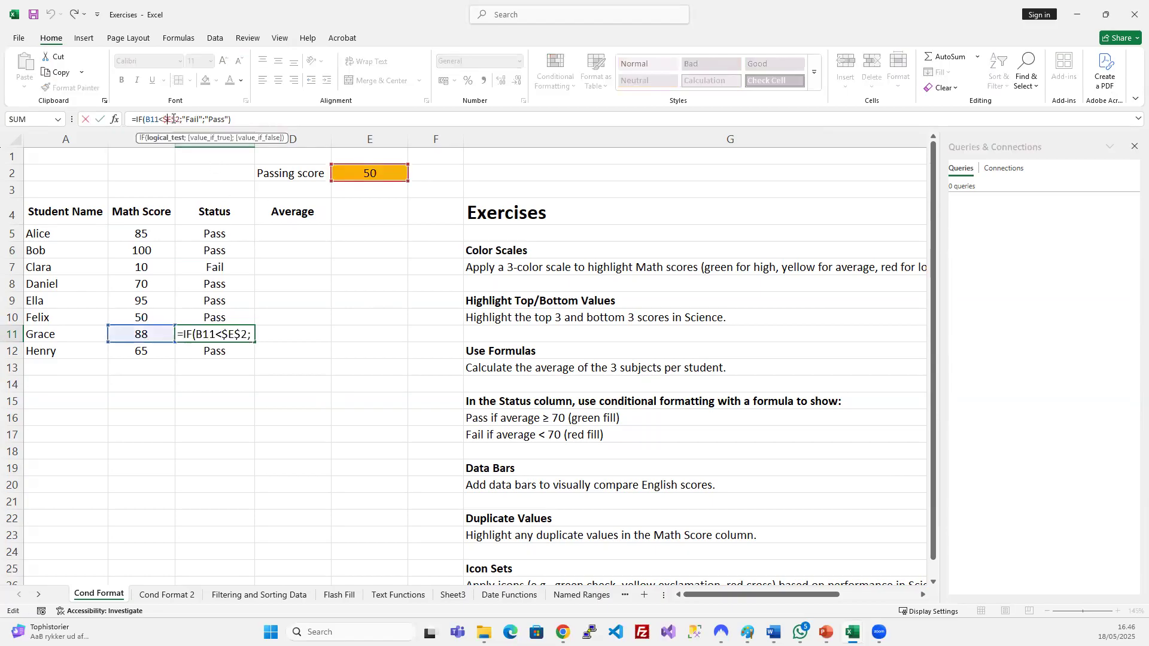
{"action": "double_click", "coordinate": [167, 119]}
{"action": "double_click", "coordinate": [175, 119]}
{"action": "left_click_drag", "start_coordinate": [163, 119], "coordinate": [170, 119]}
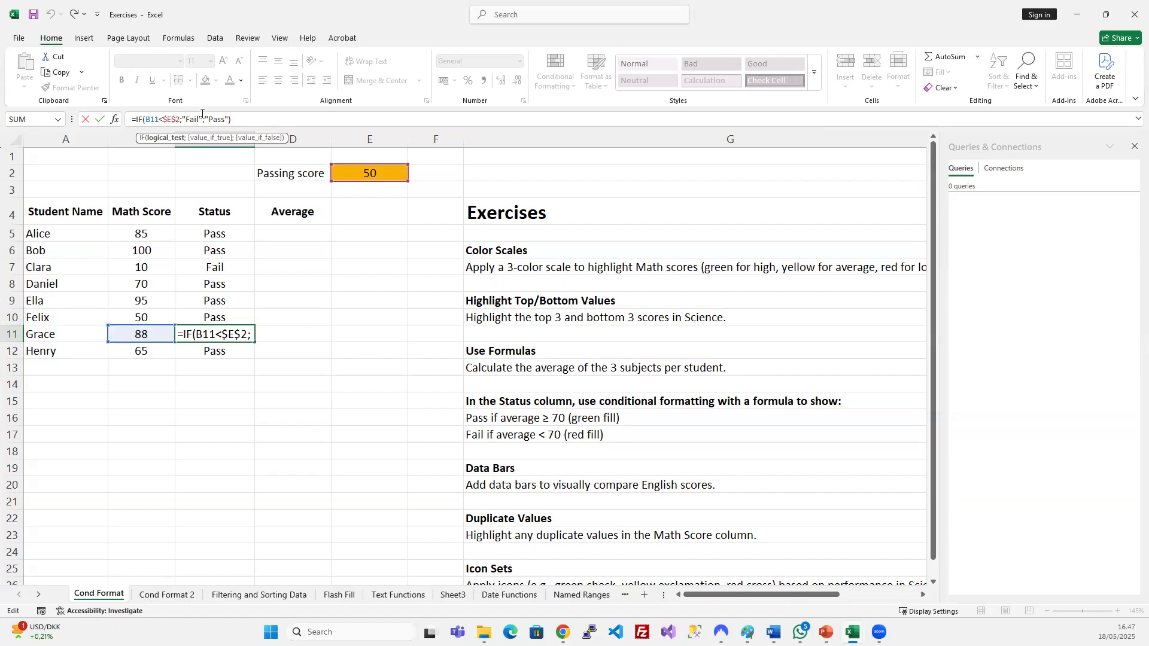
{"action": "key", "text": "ctrl+Return"}
Return to the PowerPoint slide show at slide 17, 'Excel Formulas'.
{"action": "left_click", "coordinate": [293, 231]}
{"action": "left_click", "coordinate": [361, 248]}
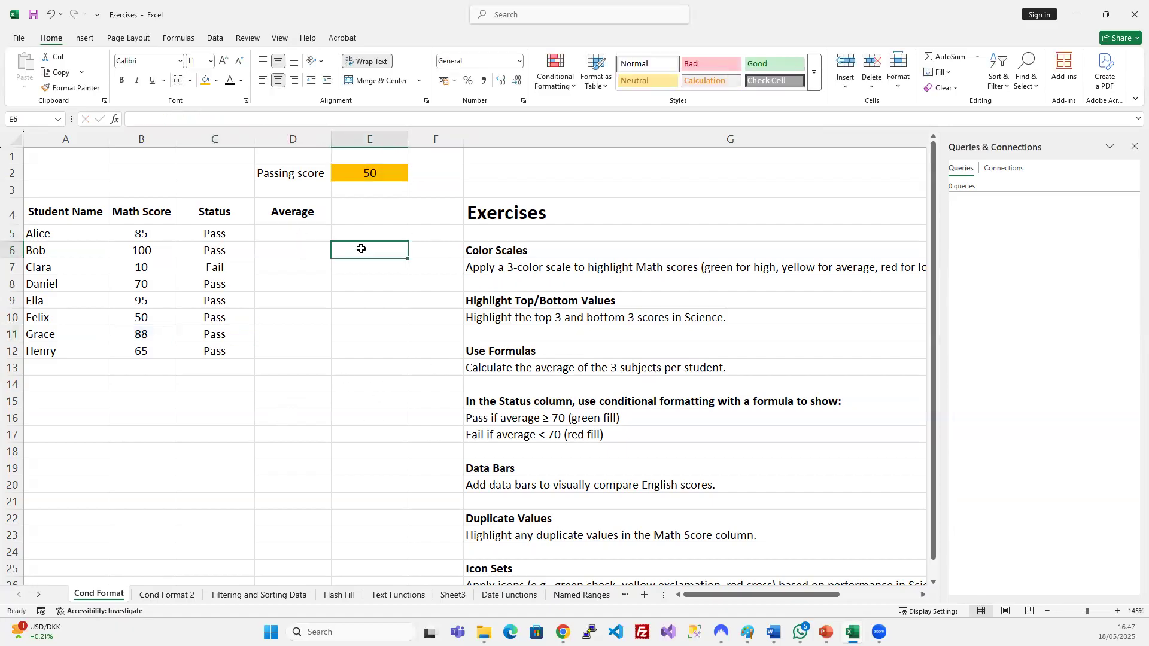
{"action": "left_click", "coordinate": [826, 633]}
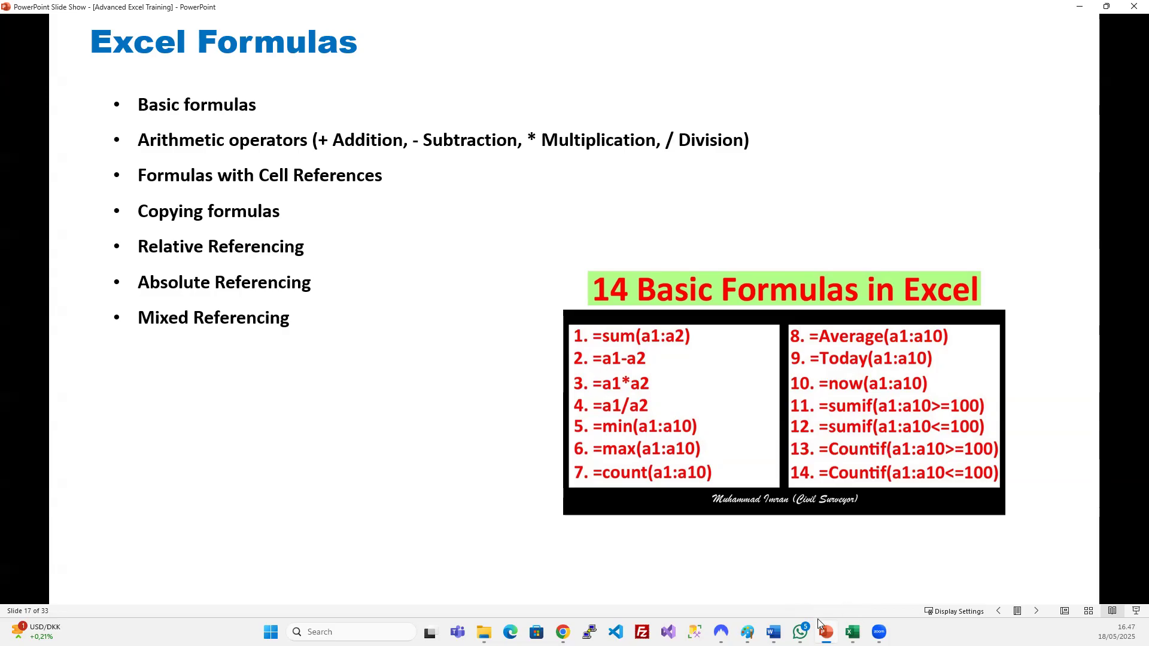
Switch from the slide show to the Exercises workbook via the Excel taskbar preview.
{"action": "mouse_move", "coordinate": [853, 632]}
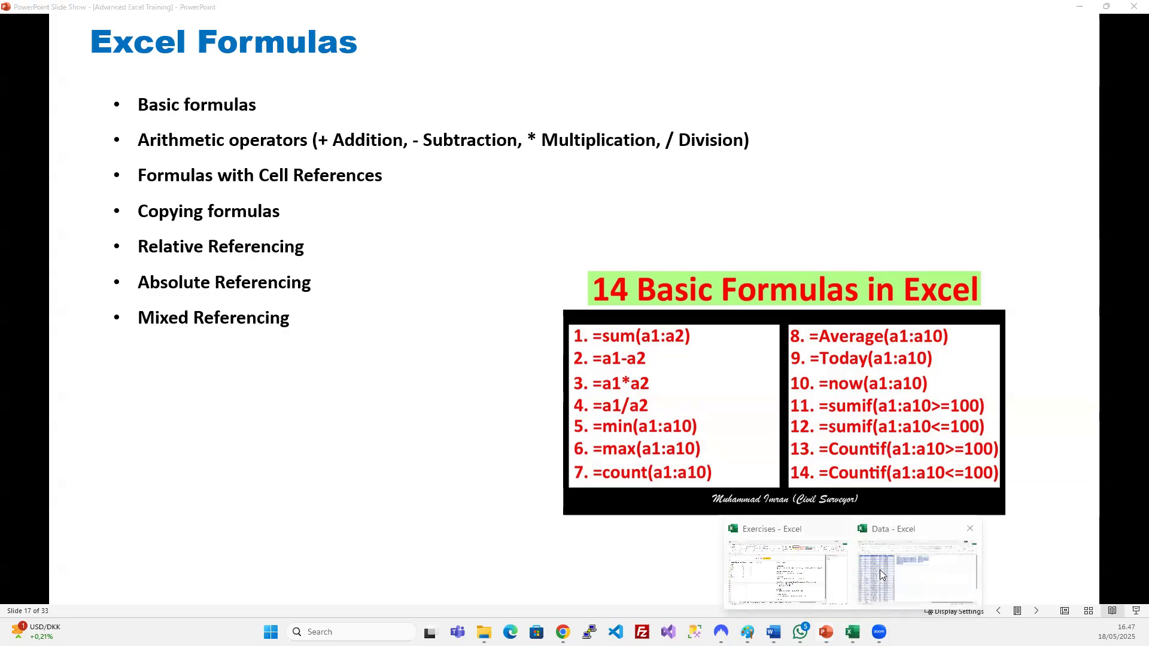
Review C5's IF formula, highlighting the B5 and $E$2 passing-score references.
{"action": "left_click", "coordinate": [767, 579]}
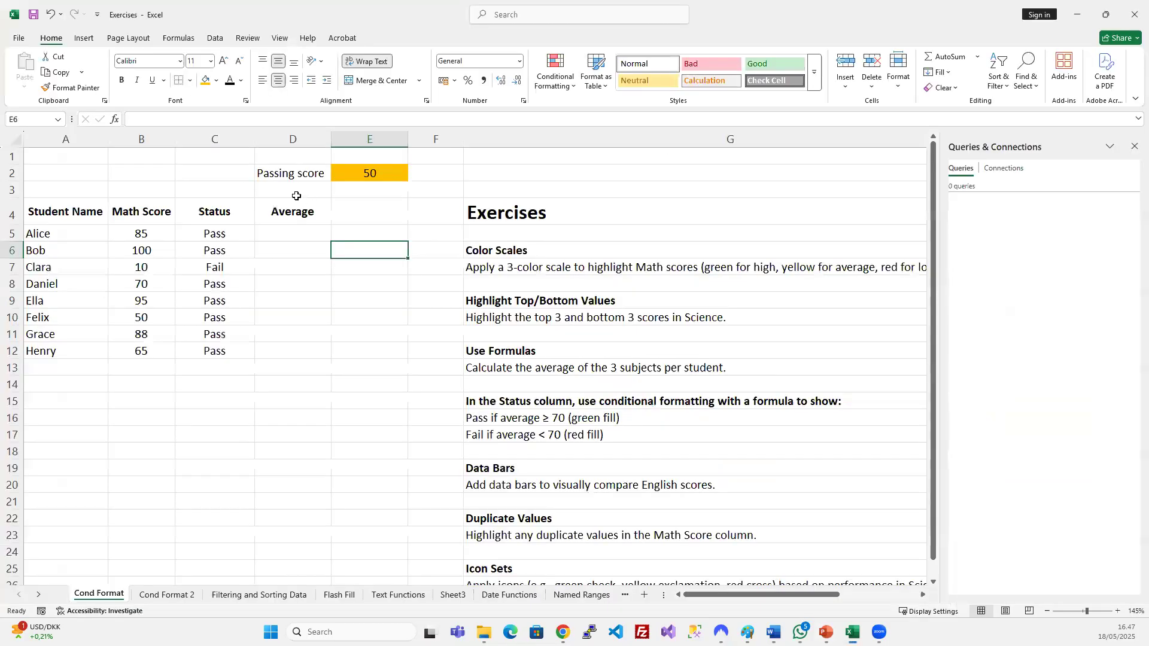
{"action": "left_click", "coordinate": [217, 234]}
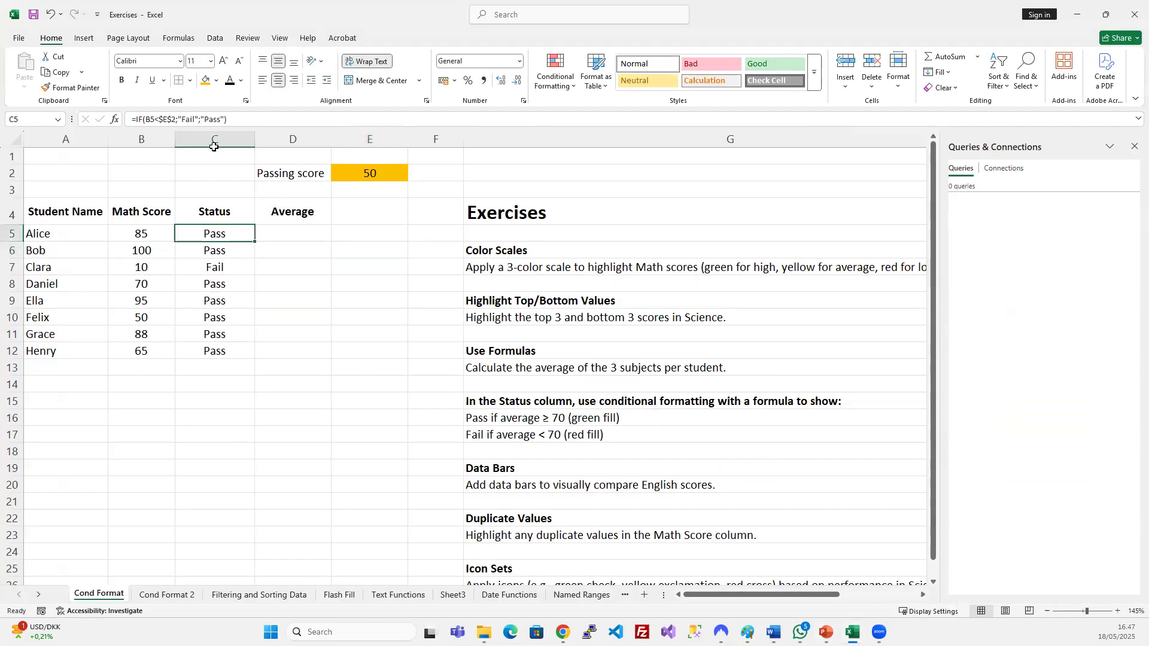
{"action": "left_click", "coordinate": [195, 119]}
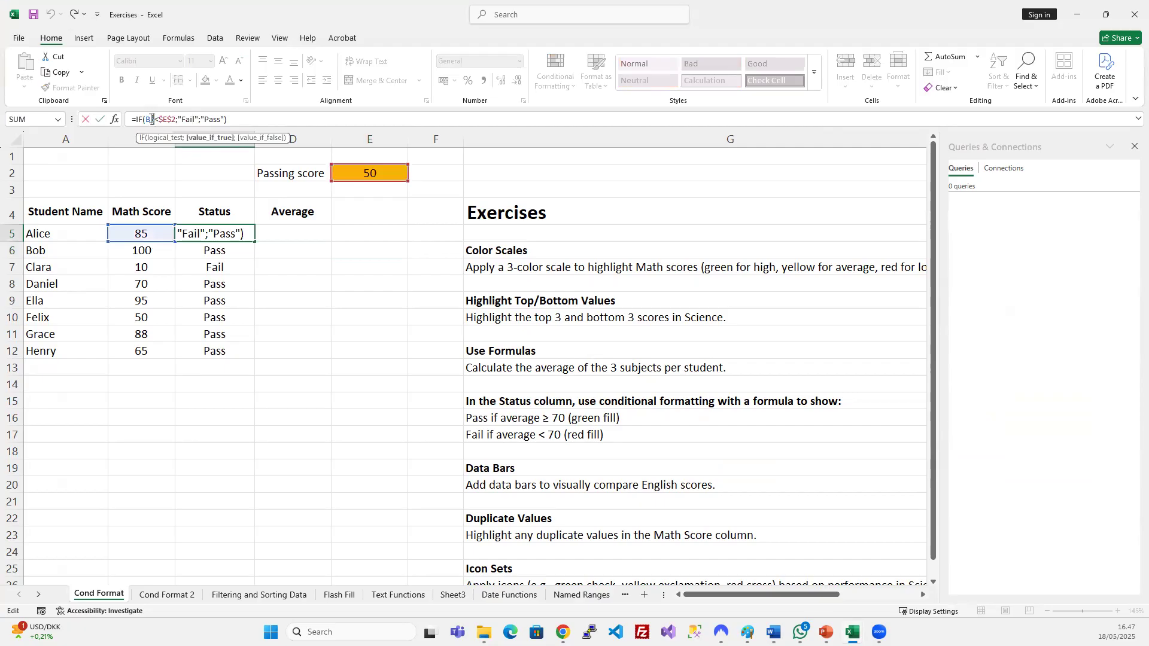
{"action": "double_click", "coordinate": [150, 123]}
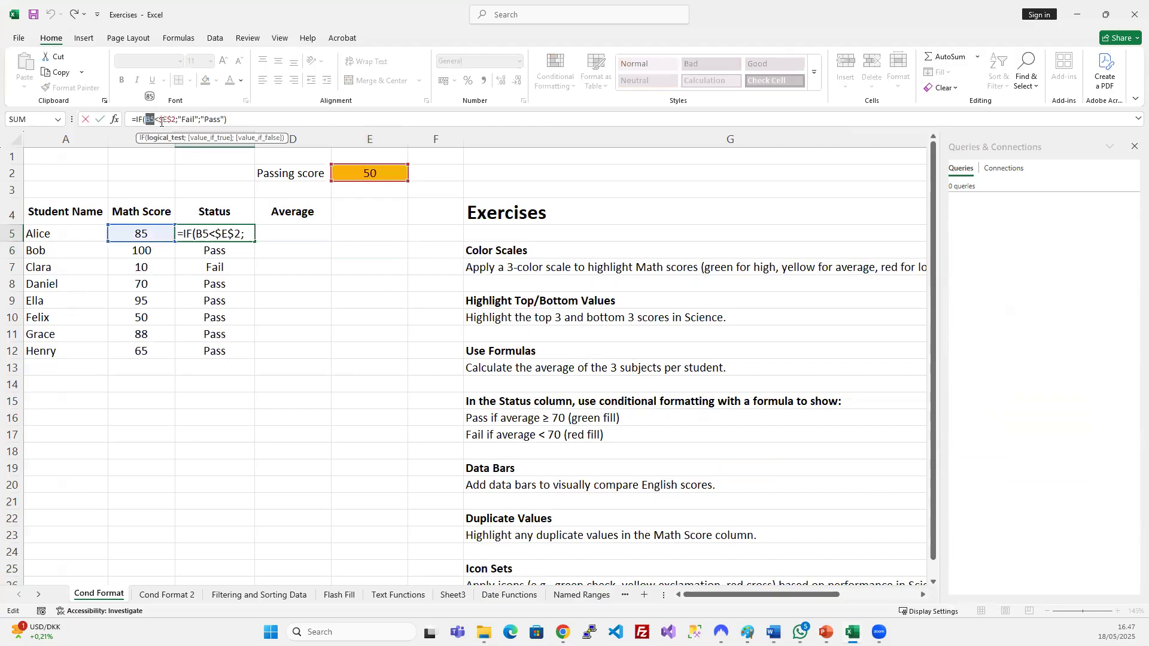
{"action": "left_click_drag", "start_coordinate": [160, 120], "coordinate": [173, 121]}
{"action": "key", "text": "Return"}
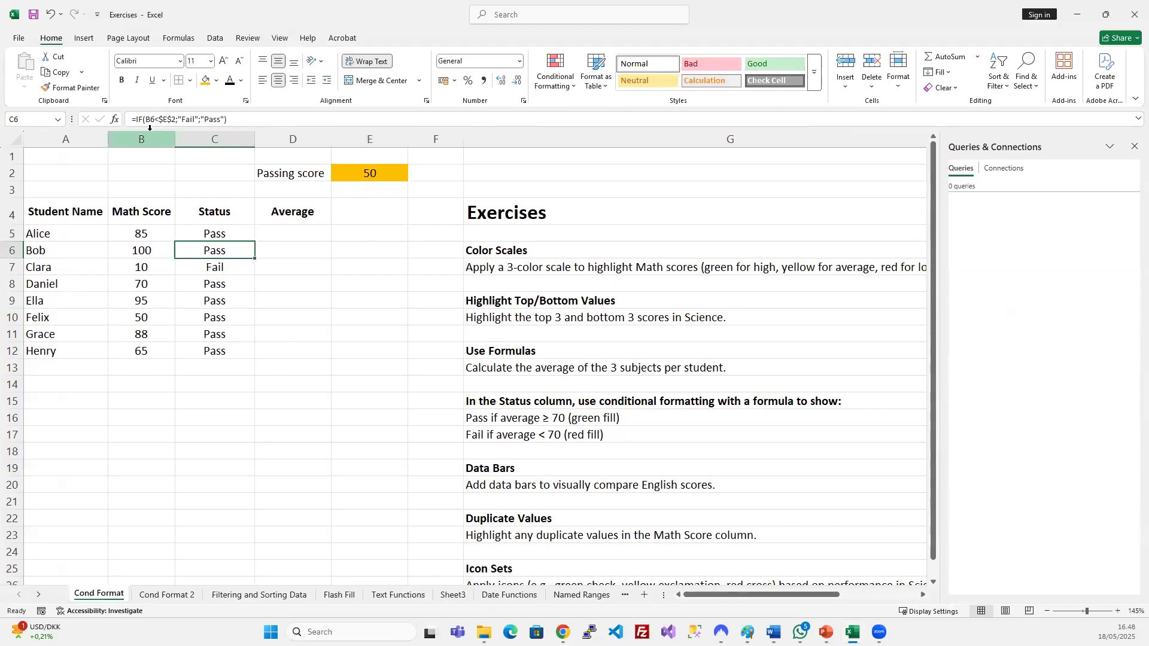
Review C6's formula without changes and minimise the workbook.
{"action": "left_click_drag", "start_coordinate": [250, 123], "coordinate": [131, 121]}
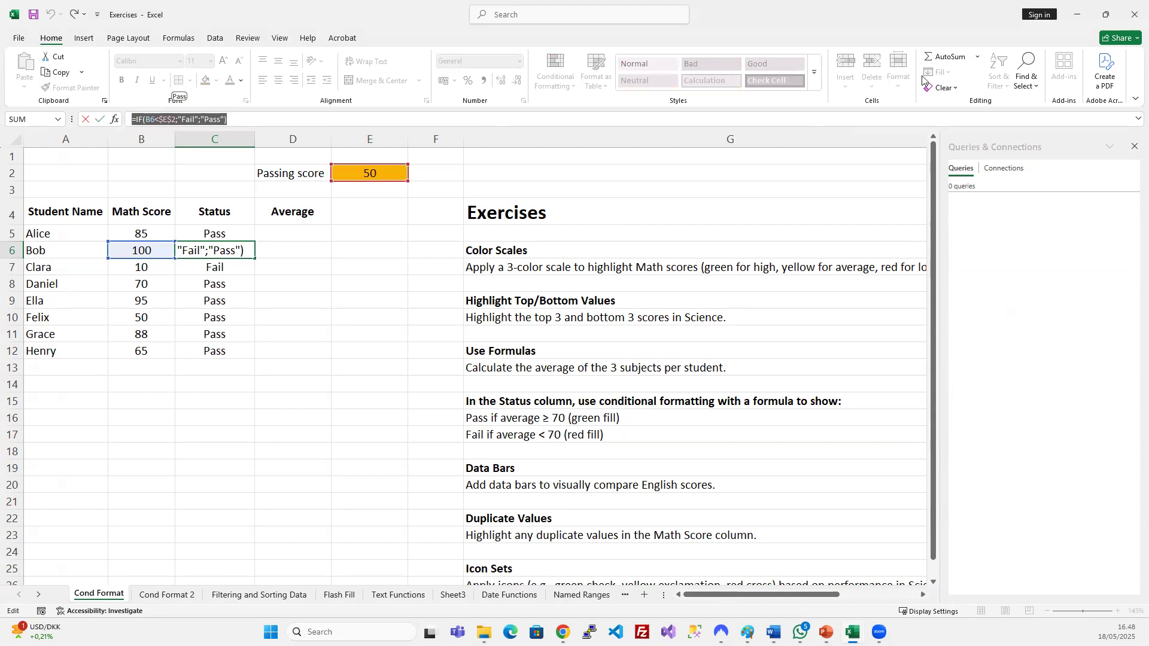
{"action": "key", "text": "Escape"}
{"action": "left_click", "coordinate": [1077, 15]}
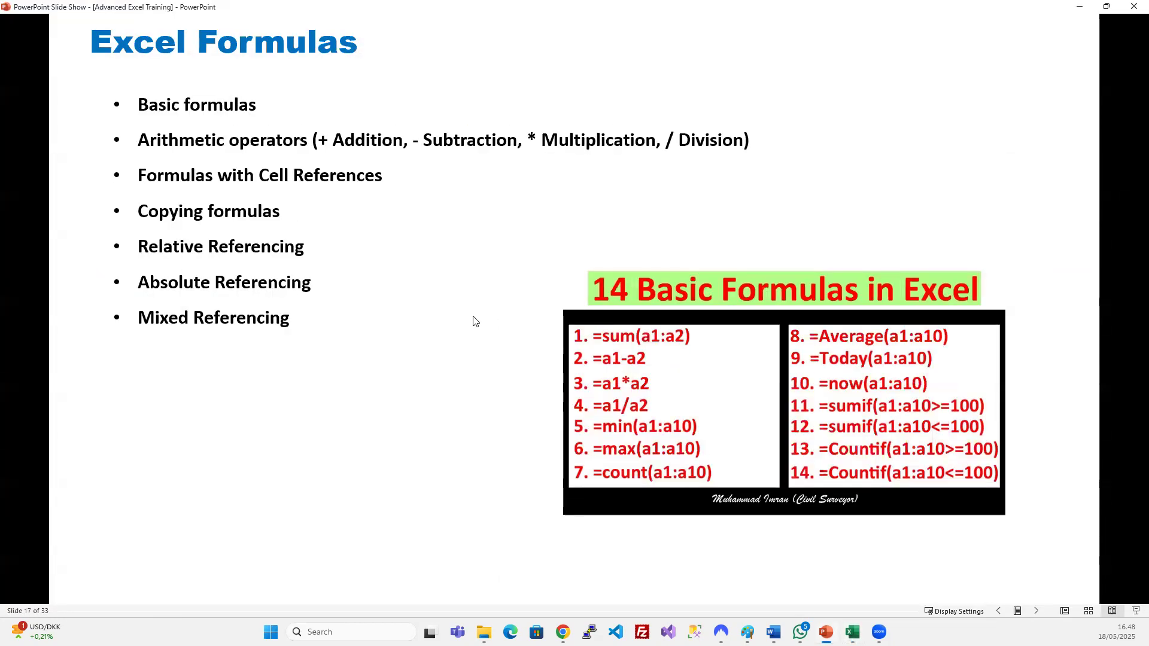
Step forward and back to the Excel Formulas slide, then return to the workbook at C5.
{"action": "key", "text": "Right"}
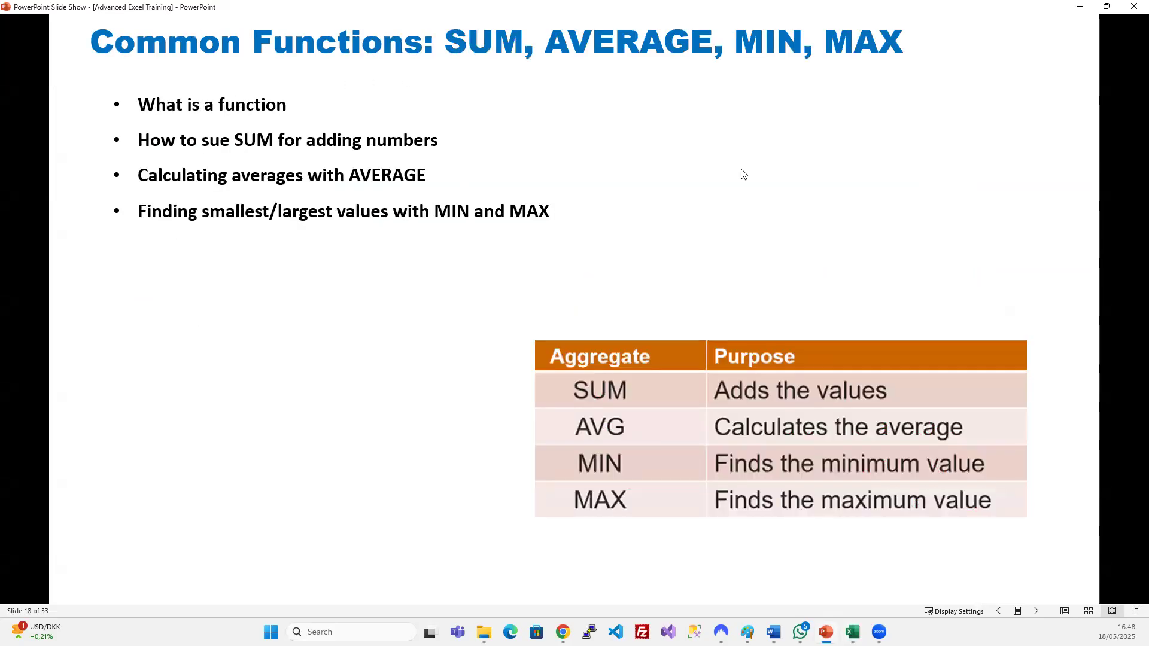
{"action": "key", "text": "Left"}
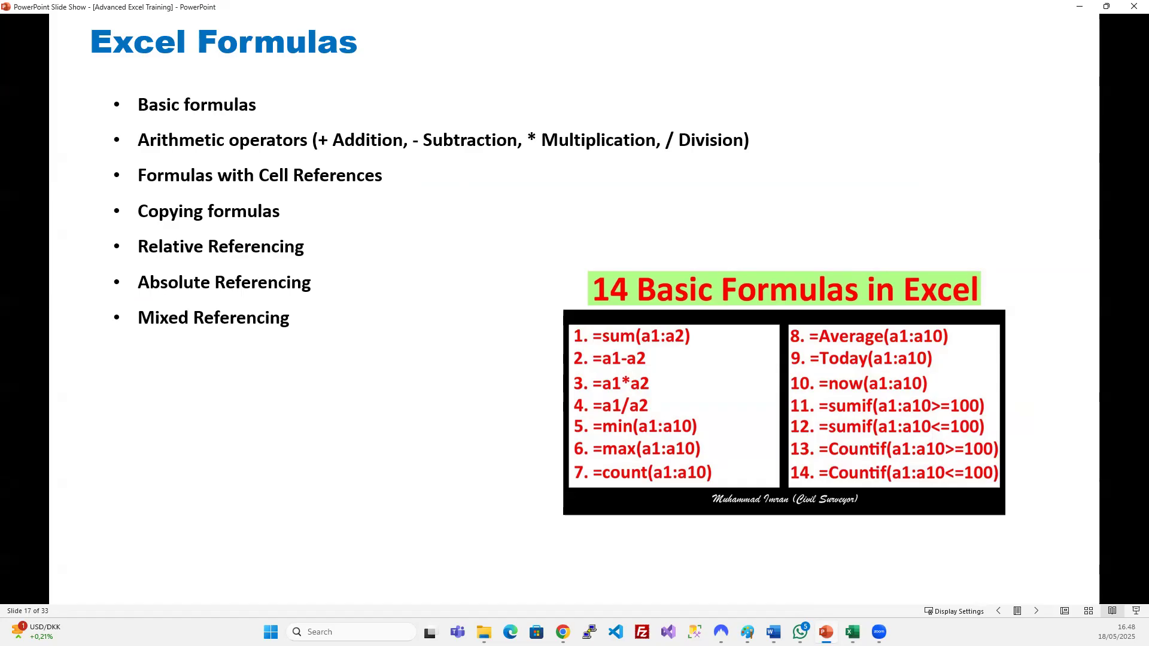
{"action": "mouse_move", "coordinate": [852, 632]}
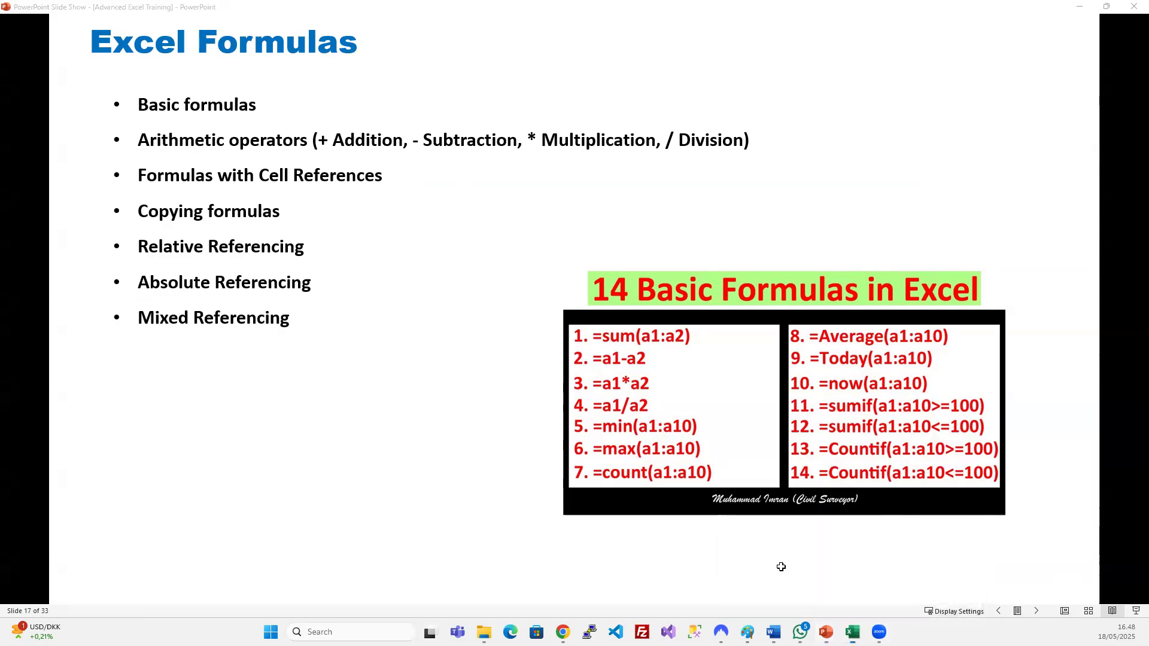
{"action": "left_click", "coordinate": [802, 587]}
{"action": "left_click", "coordinate": [216, 233]}
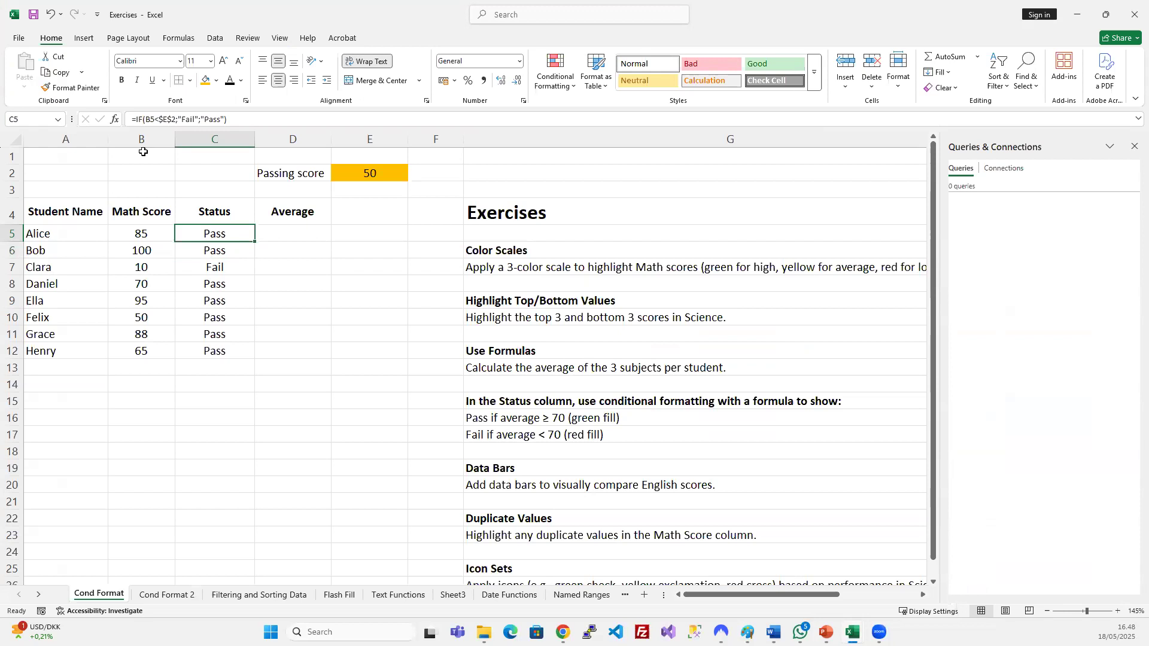
Change C5's formula to =IF(B5<E$2;"Fail";"Pass") by removing the column lock.
{"action": "left_click", "coordinate": [162, 118]}
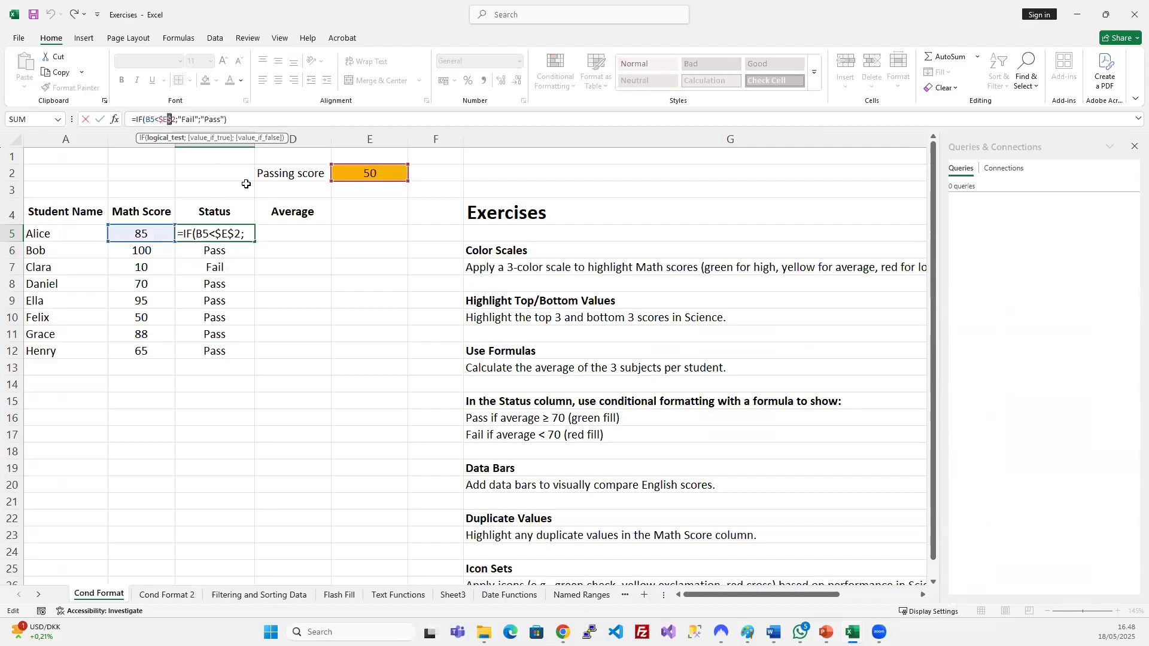
{"action": "left_click", "coordinate": [267, 121]}
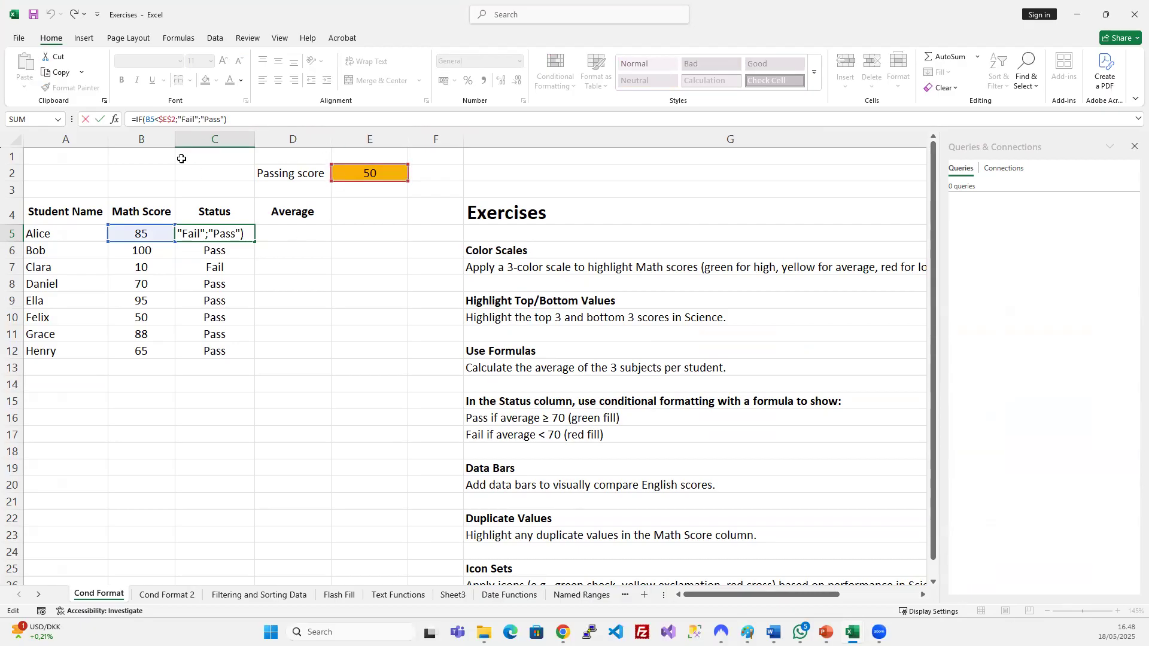
{"action": "double_click", "coordinate": [153, 119]}
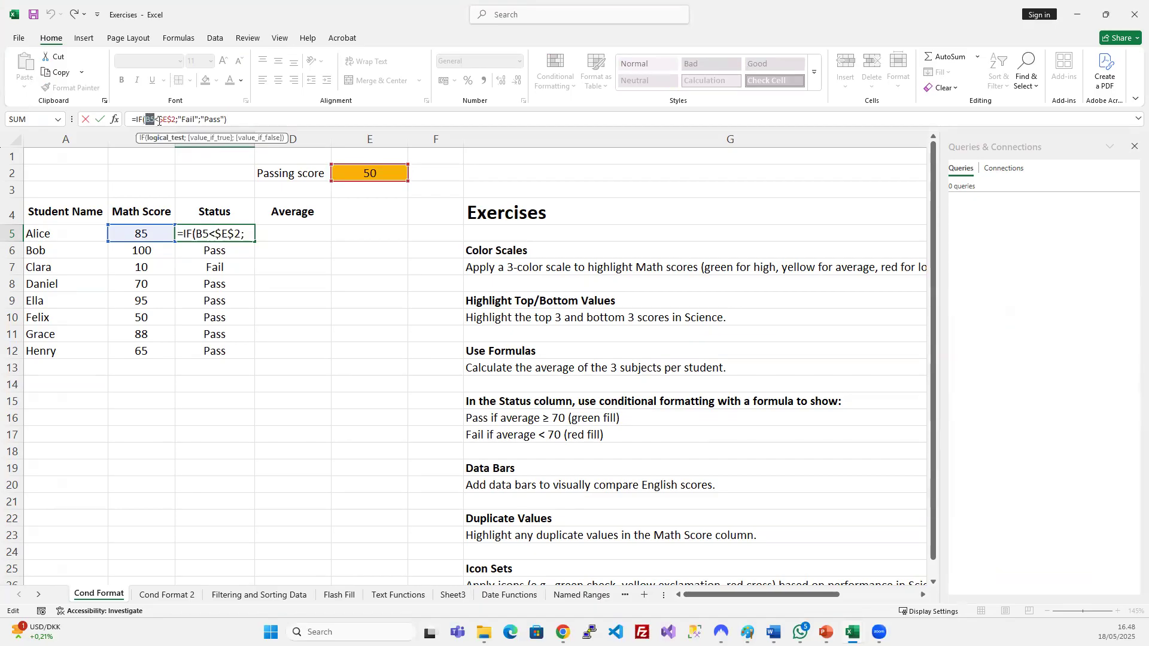
{"action": "double_click", "coordinate": [168, 120]}
{"action": "left_click", "coordinate": [159, 119]}
{"action": "left_click_drag", "start_coordinate": [159, 119], "coordinate": [174, 118]}
{"action": "left_click", "coordinate": [168, 118]}
{"action": "key", "text": "BackSpace"}
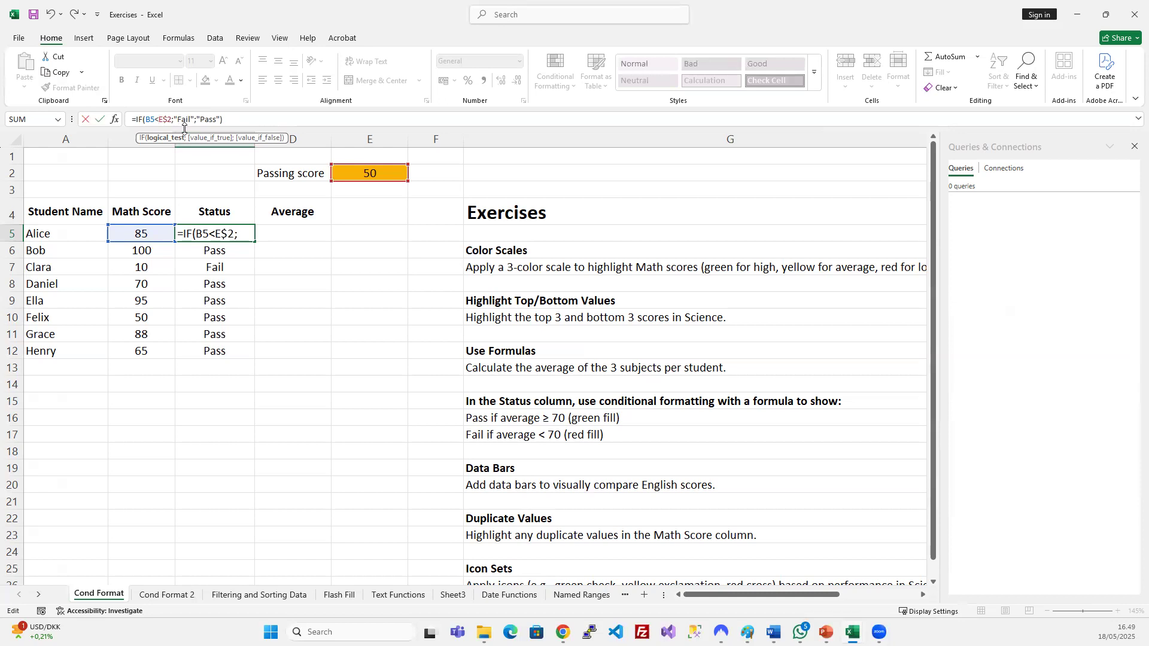
{"action": "key", "text": "Return"}
Point out the row lock in E$2, then select the Status results C5:C12.
{"action": "left_click", "coordinate": [227, 227]}
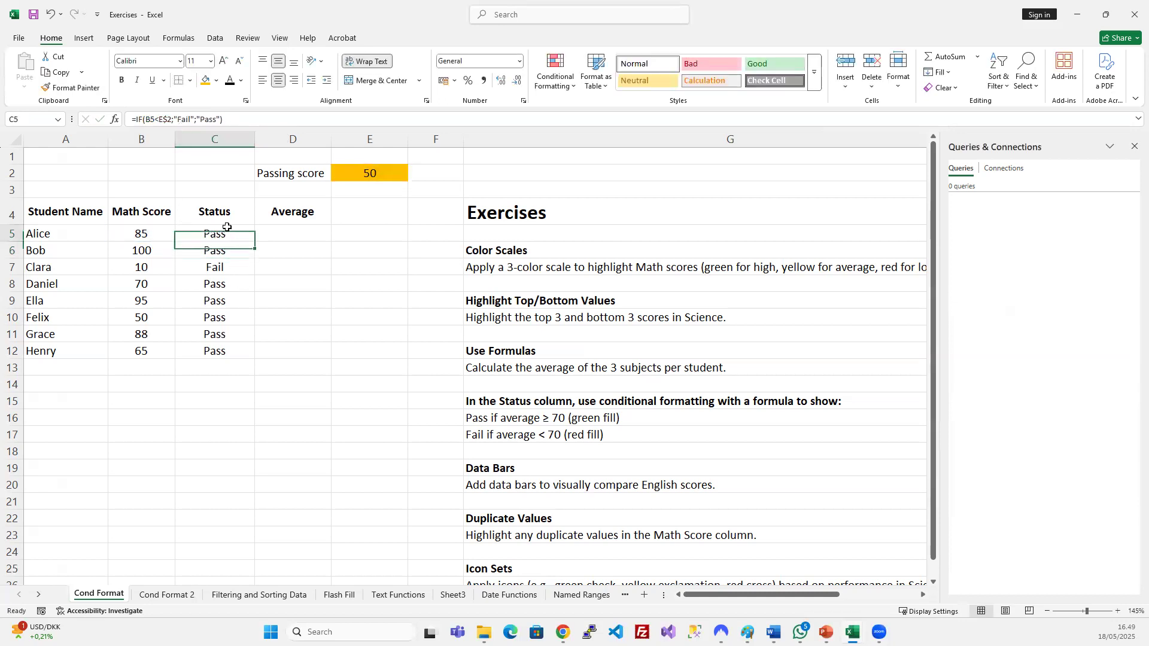
{"action": "key", "text": "F2"}
{"action": "left_click_drag", "start_coordinate": [162, 119], "coordinate": [170, 121]}
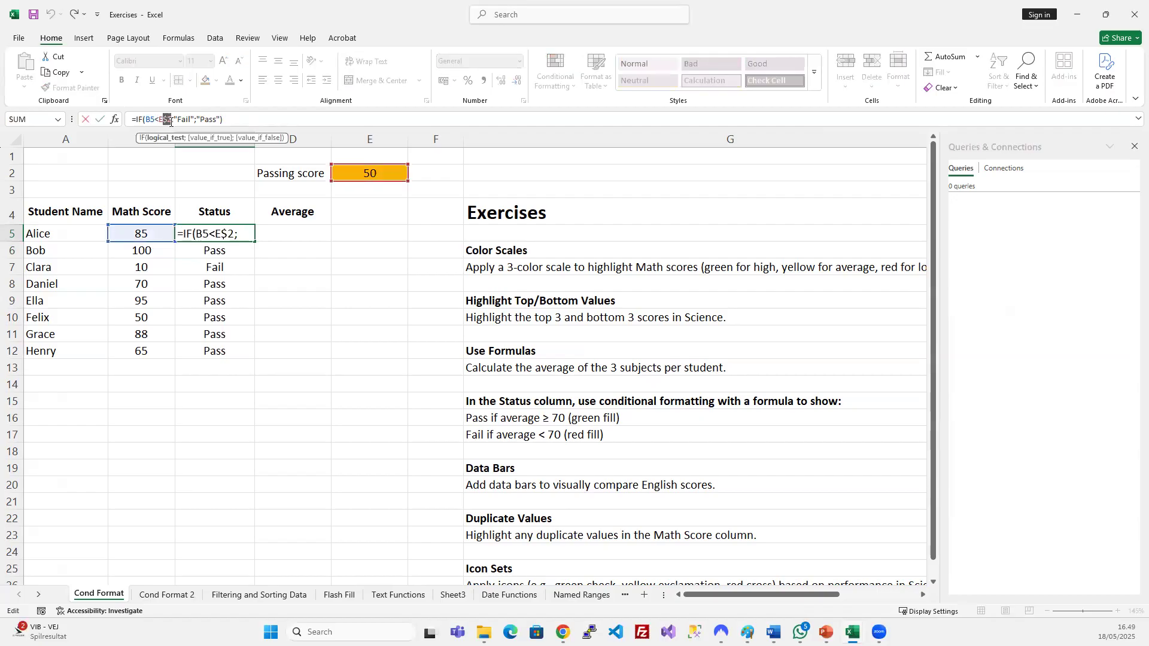
{"action": "key", "text": "Escape"}
{"action": "left_click_drag", "start_coordinate": [214, 233], "coordinate": [214, 352]}
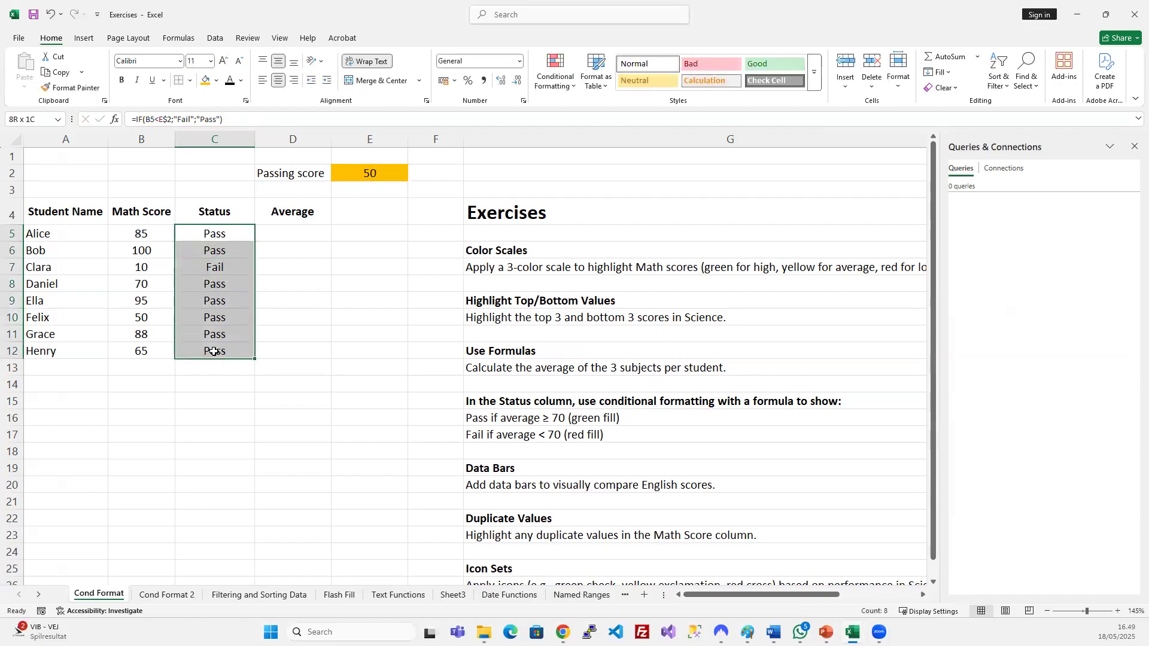
Copy the Status formulas into the Average column and inspect the shifted references in D6.
{"action": "left_click", "coordinate": [226, 267]}
{"action": "left_click", "coordinate": [172, 120]}
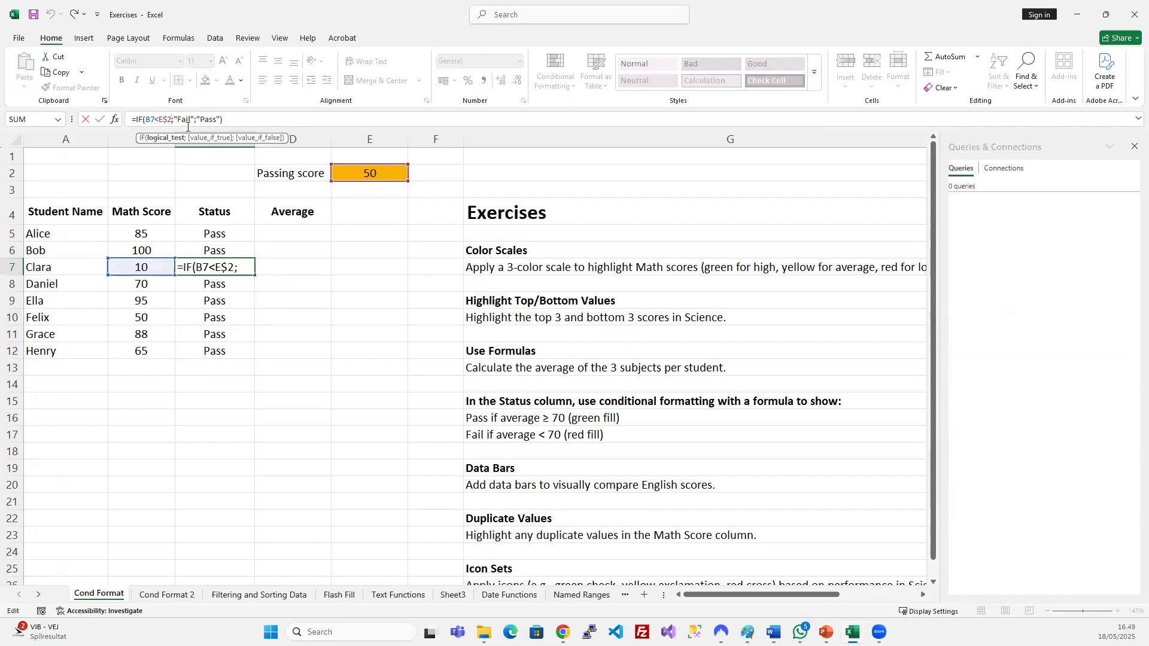
{"action": "key", "text": "ctrl+Return"}
{"action": "left_click_drag", "start_coordinate": [226, 236], "coordinate": [293, 356]}
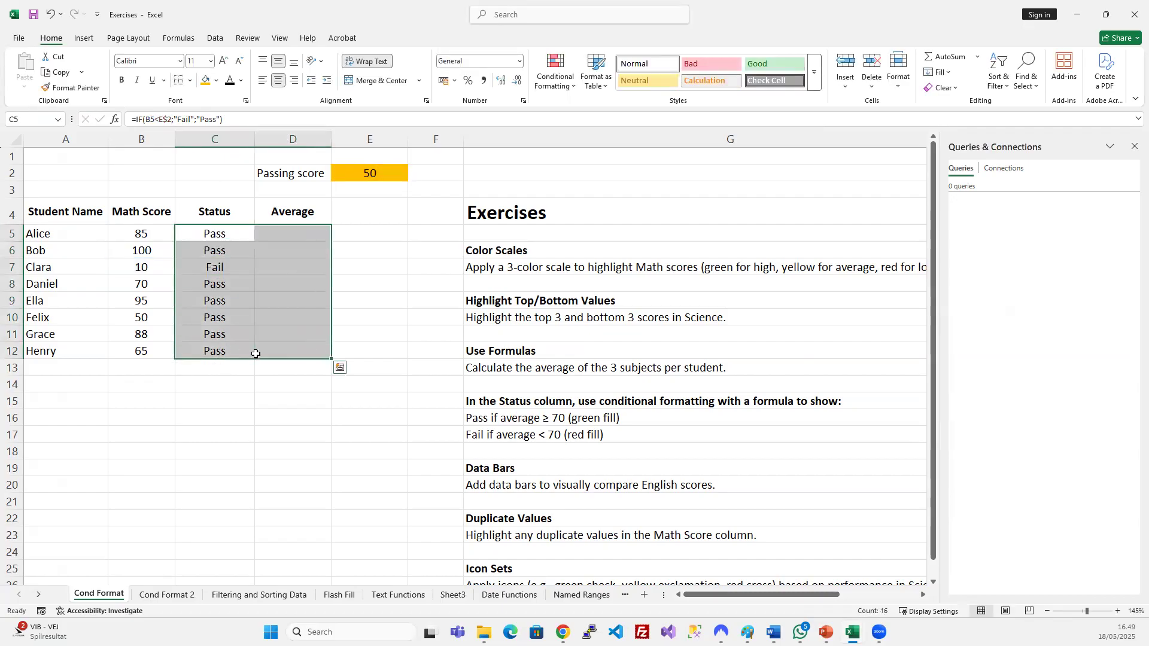
{"action": "left_click", "coordinate": [290, 270]}
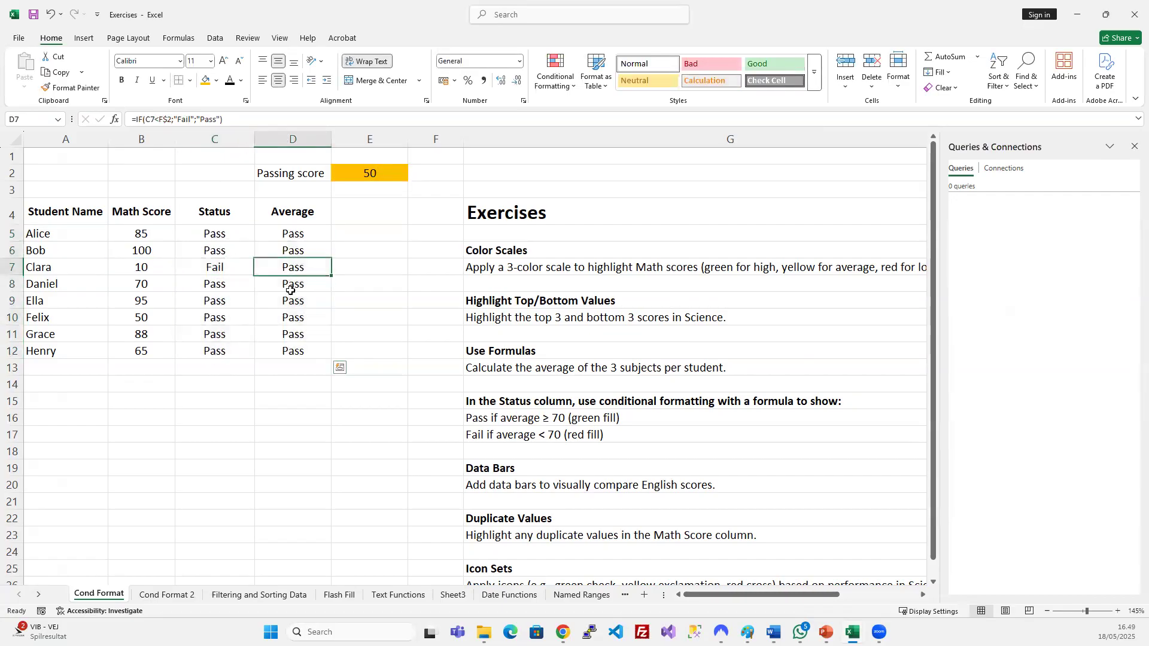
{"action": "left_click", "coordinate": [292, 252]}
{"action": "left_click", "coordinate": [174, 123]}
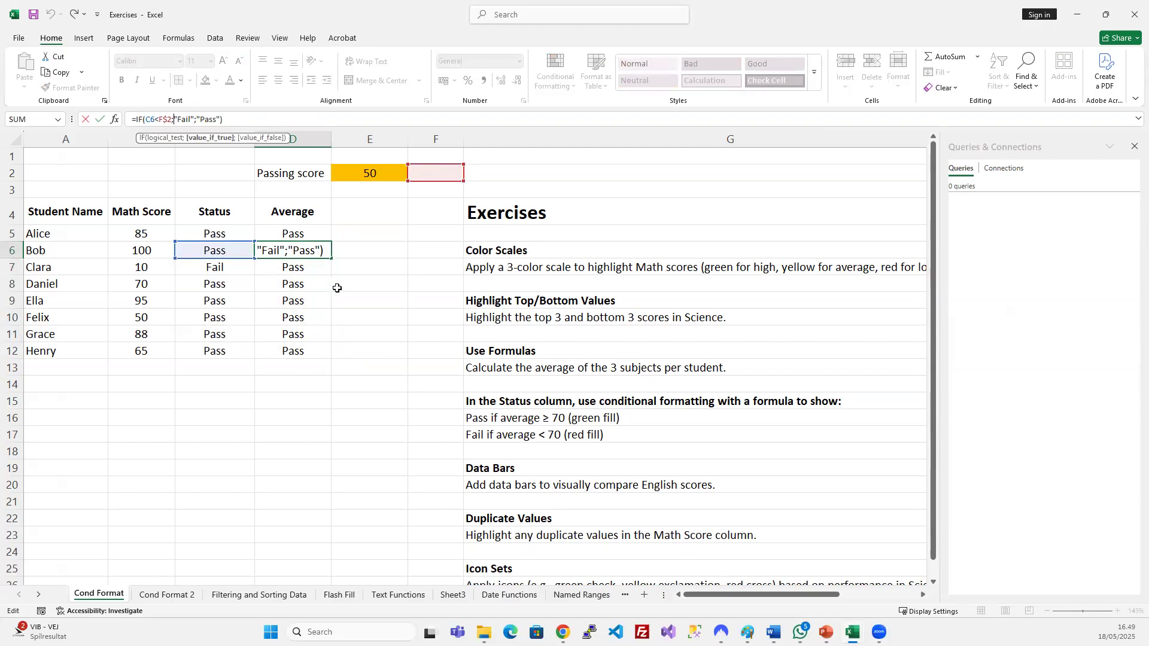
{"action": "key", "text": "Escape"}
Undo the copy into column D and earlier Status edits, then minimise the workbook.
{"action": "key", "text": "ctrl+z"}
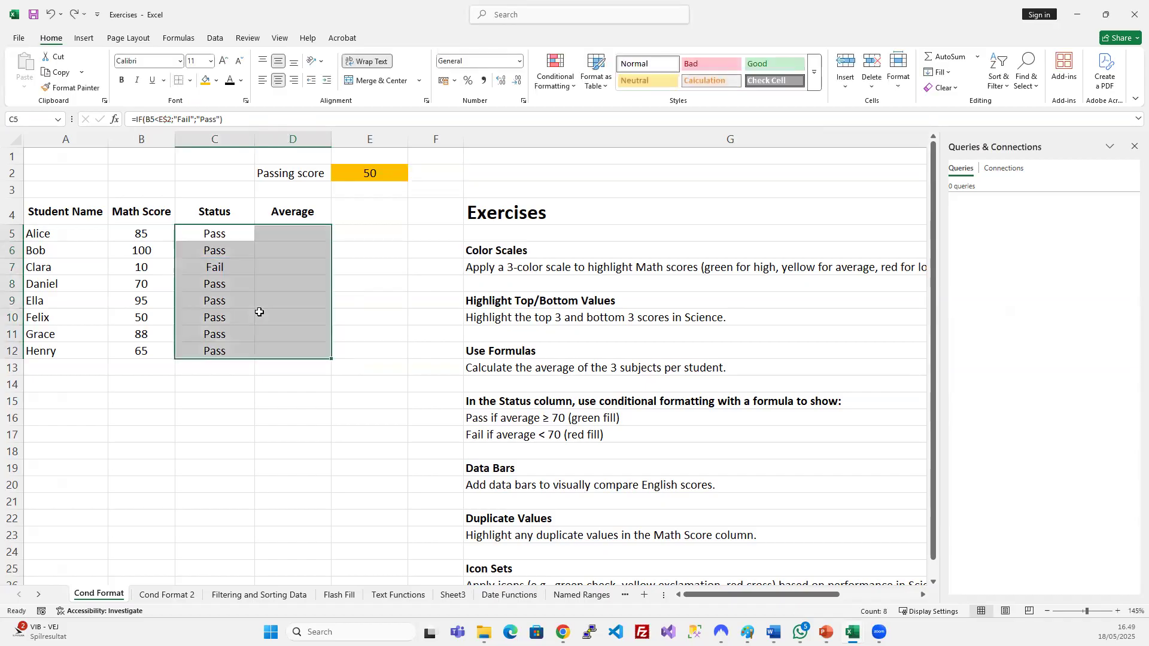
{"action": "left_click", "coordinate": [228, 284]}
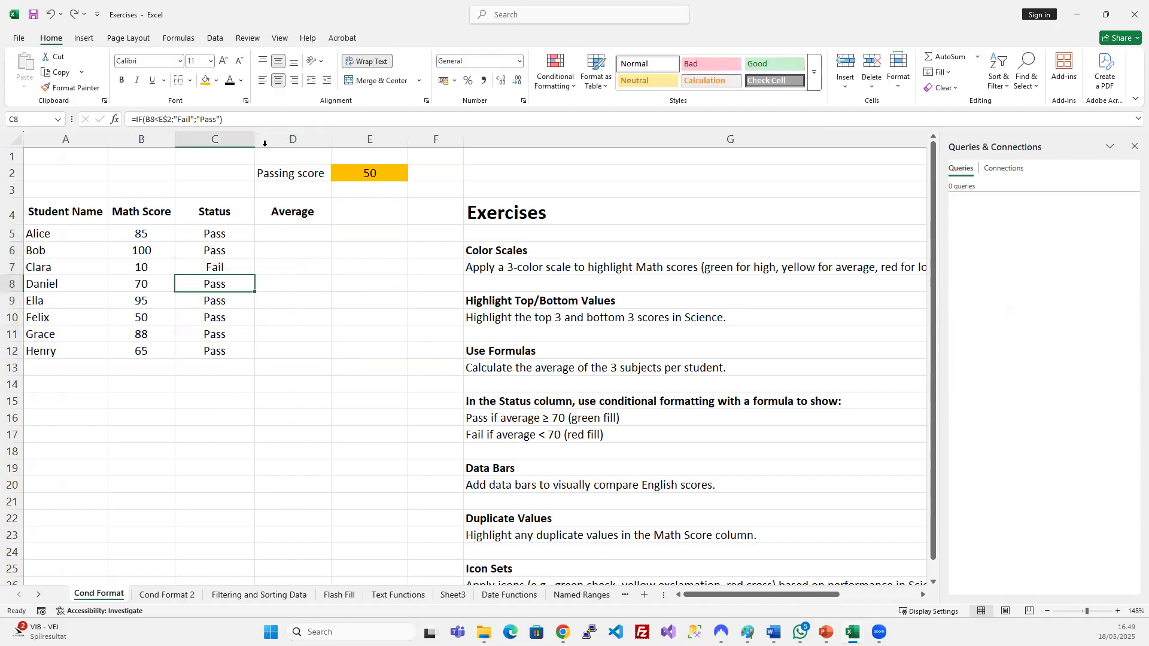
{"action": "key", "text": "ctrl+z"}
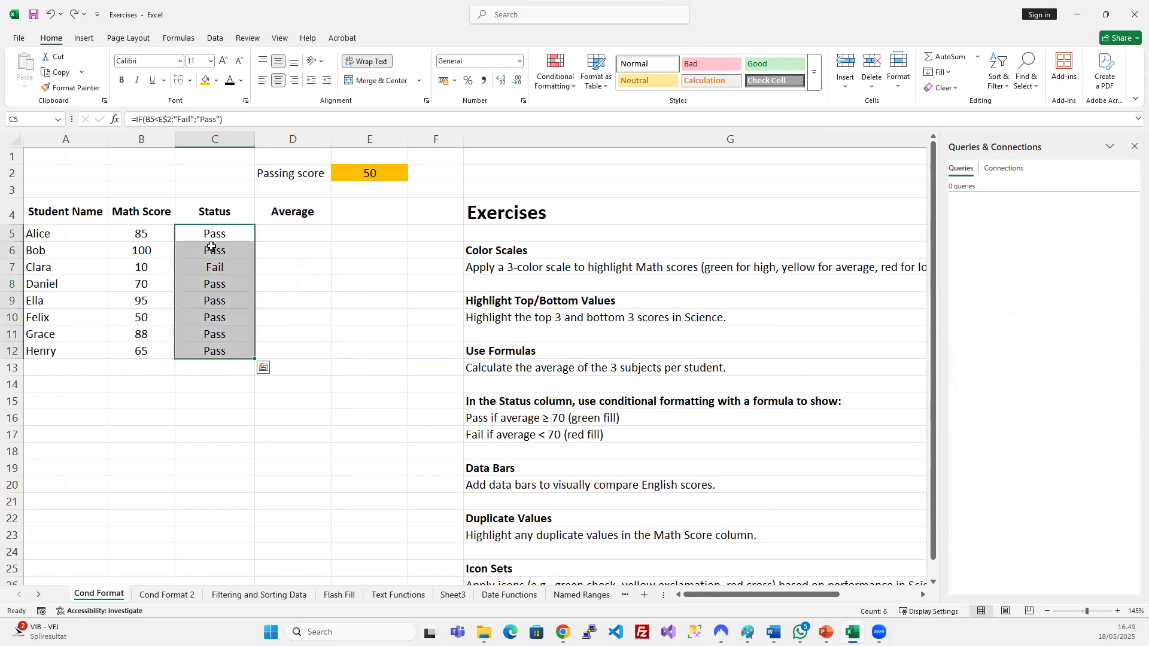
{"action": "key", "text": "ctrl+z"}
{"action": "key", "text": "ctrl+z"}
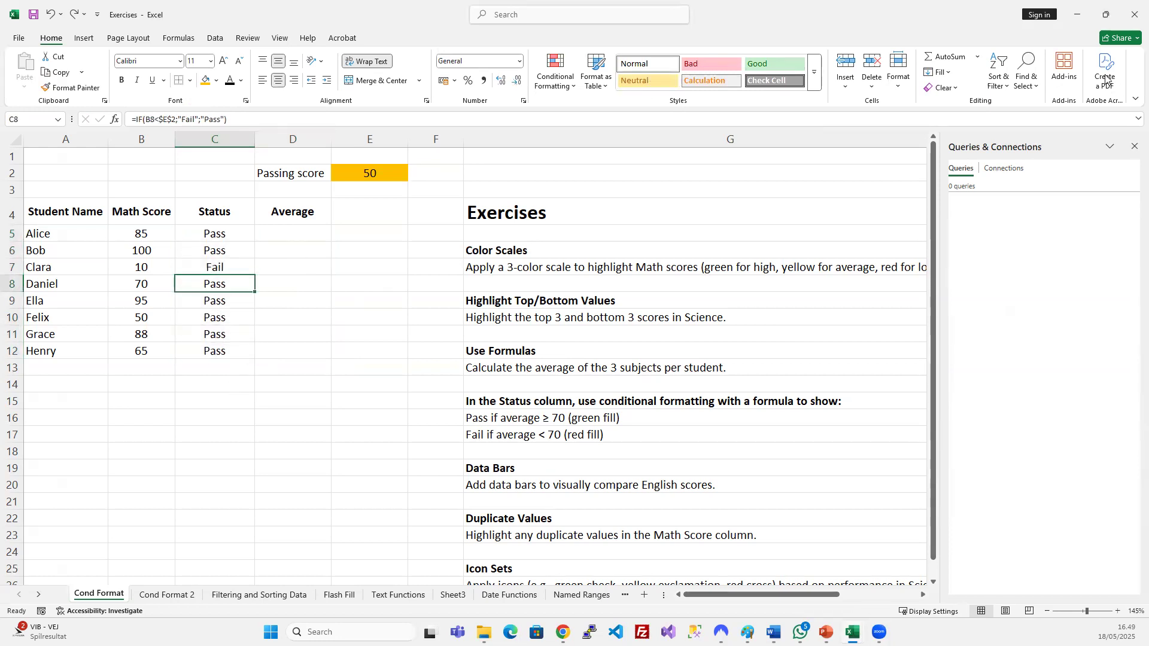
{"action": "left_click", "coordinate": [1078, 15]}
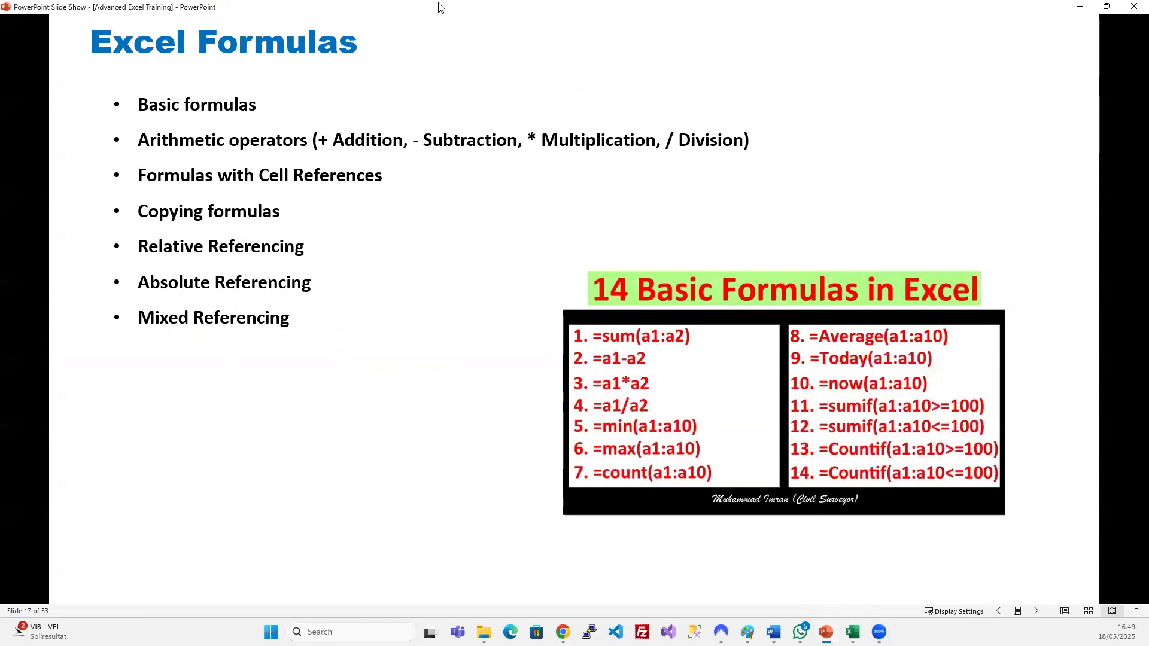
Advance to the Common Functions slide, then switch back to the Exercises score sheet.
{"action": "key", "text": "Right"}
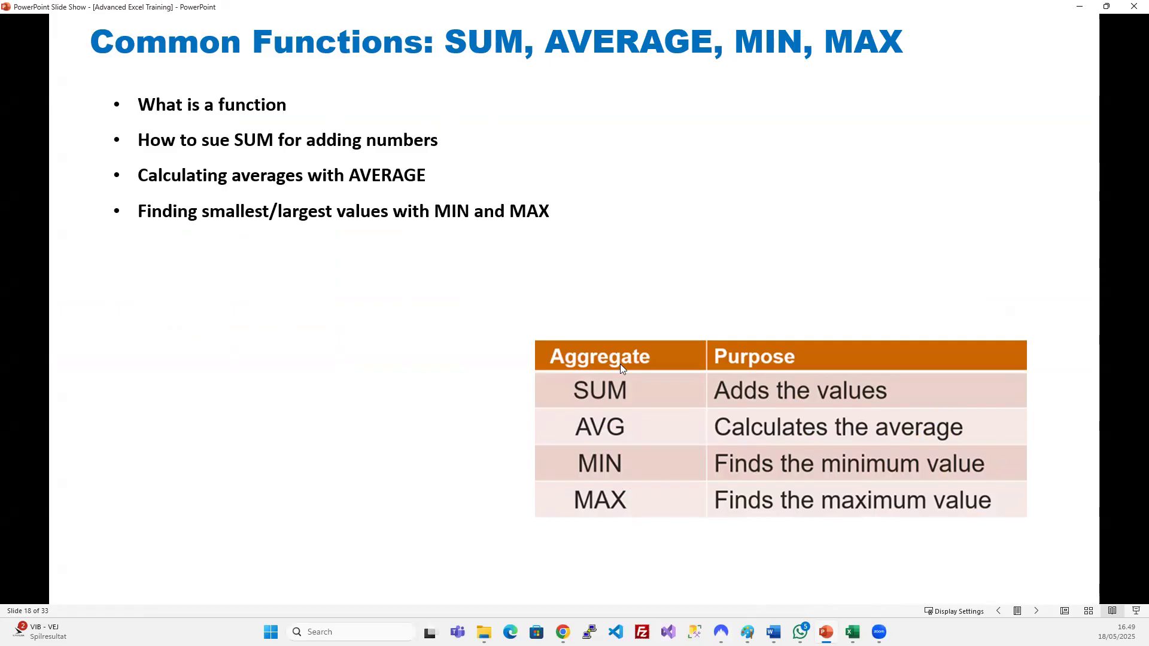
{"action": "mouse_move", "coordinate": [853, 632]}
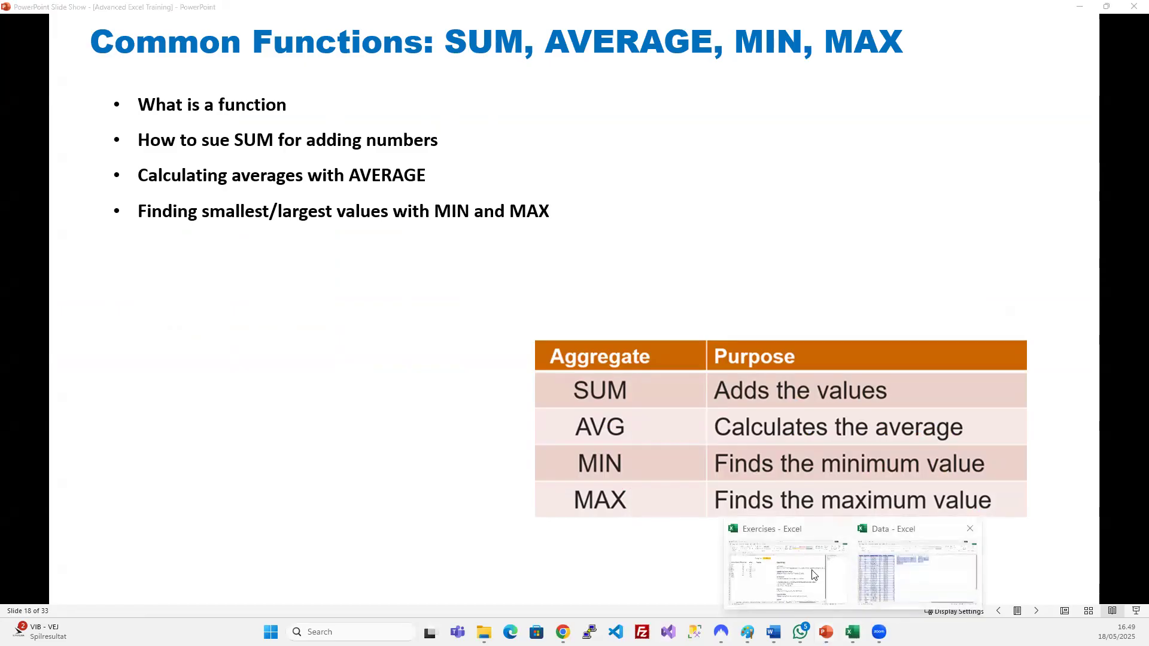
{"action": "left_click", "coordinate": [777, 584]}
{"action": "left_click", "coordinate": [311, 277]}
{"action": "left_click", "coordinate": [259, 299]}
Undo back to the English Score and Science Score columns with Sum all scores, Average, Status headings.
{"action": "key", "text": "ctrl+z"}
{"action": "key", "text": "ctrl+z"}
{"action": "key", "text": "ctrl+z"}
{"action": "key", "text": "ctrl+z"}
{"action": "key", "text": "ctrl+z"}
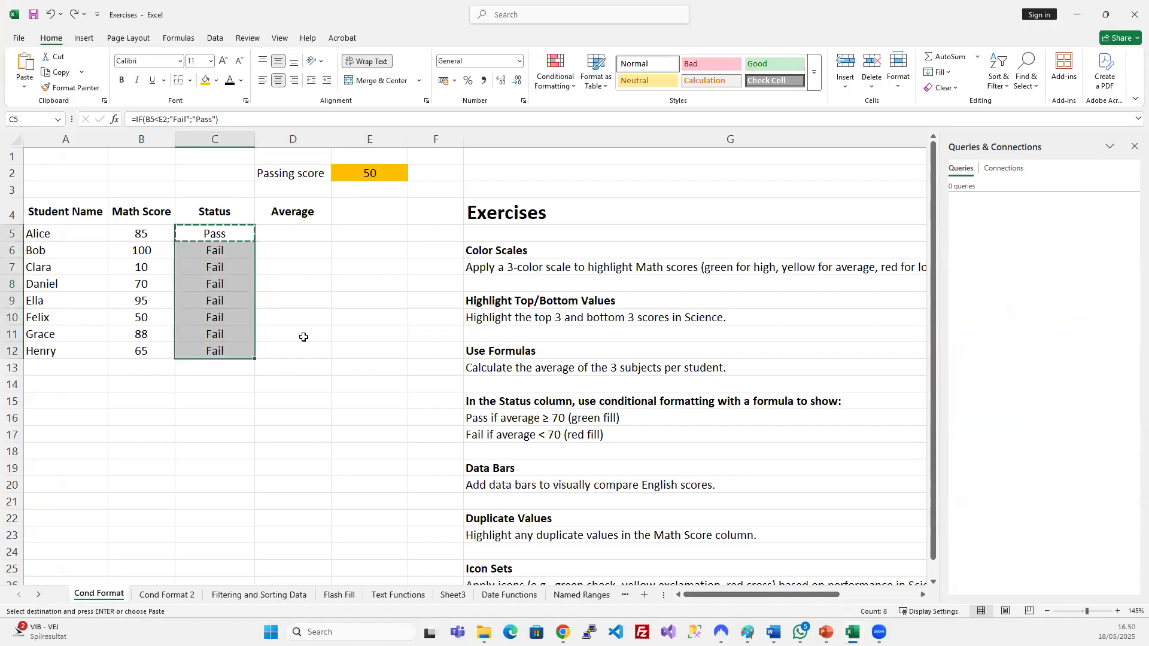
{"action": "key", "text": "ctrl+z"}
{"action": "left_click", "coordinate": [334, 279]}
Clear the passing score from E2:G3 and select the Sum all scores heading cell E4.
{"action": "left_click_drag", "start_coordinate": [403, 167], "coordinate": [540, 182]}
{"action": "key", "text": "Delete"}
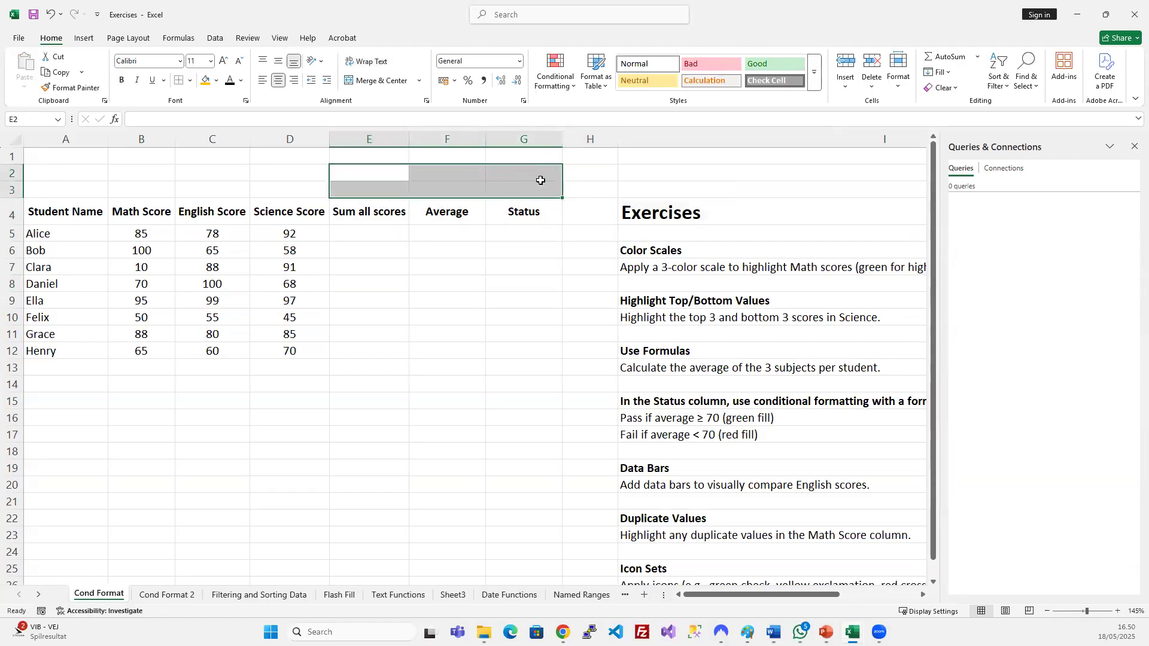
{"action": "left_click", "coordinate": [423, 295]}
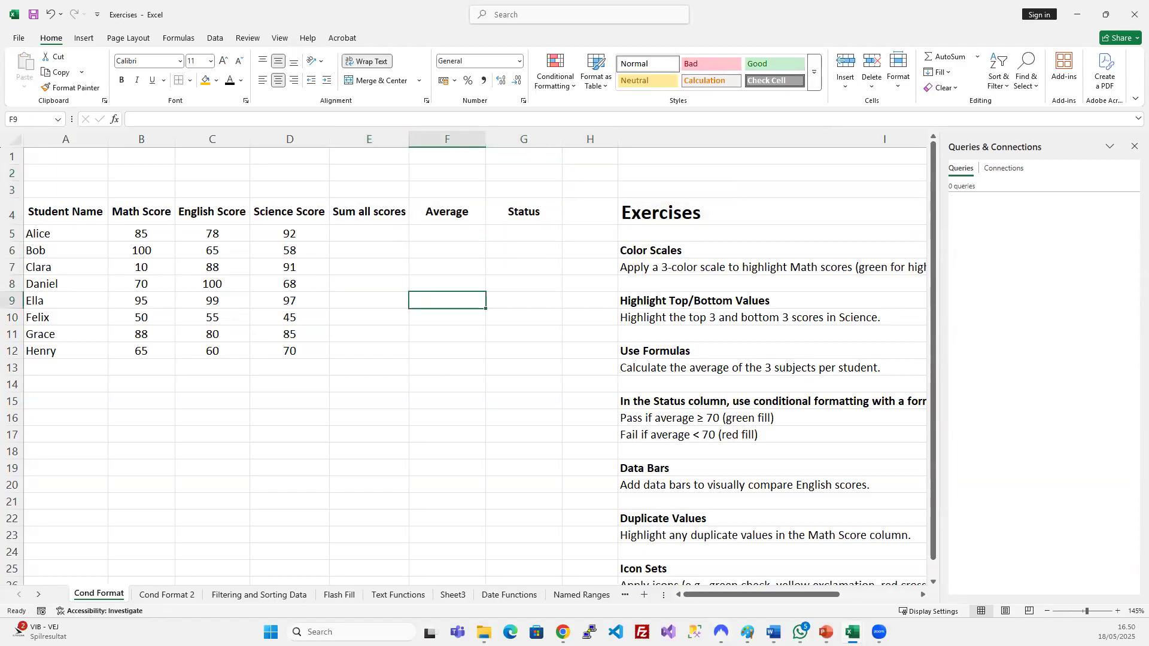
{"action": "left_click", "coordinate": [371, 266]}
{"action": "left_click", "coordinate": [375, 214]}
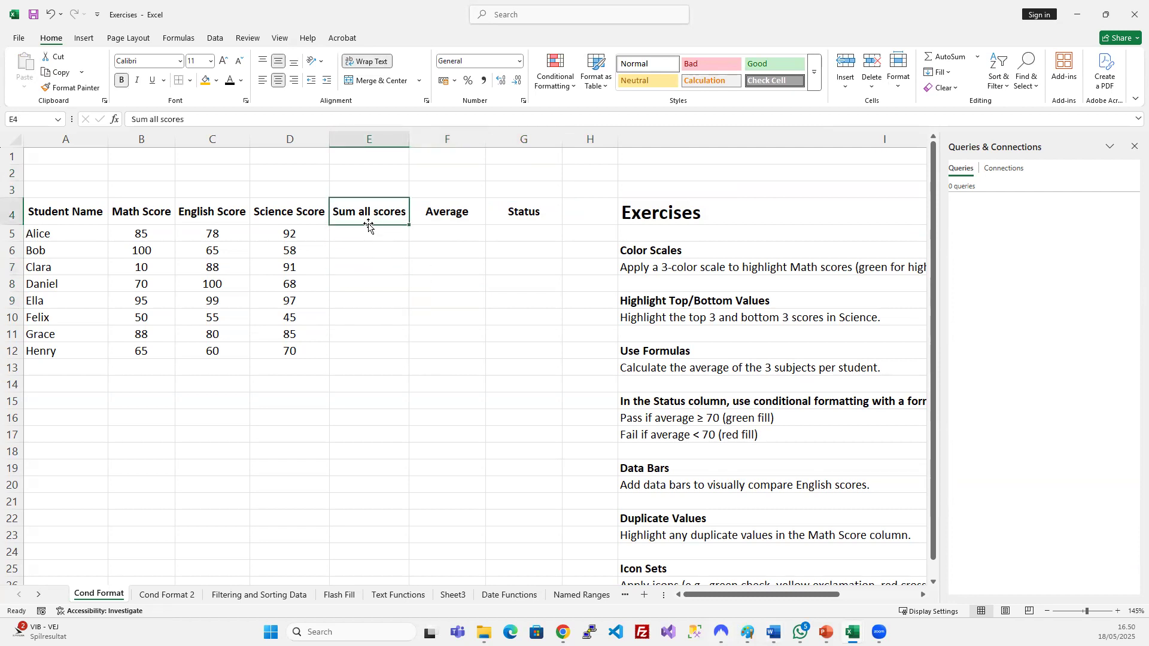
{"action": "left_click", "coordinate": [368, 134]}
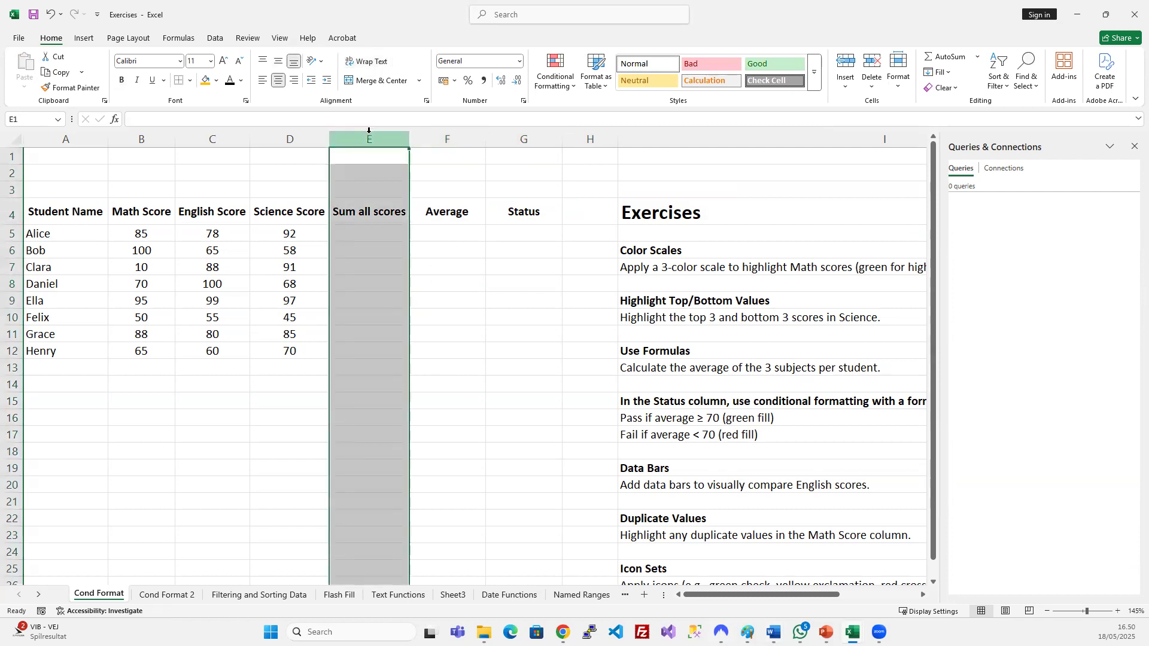
{"action": "left_click", "coordinate": [374, 221]}
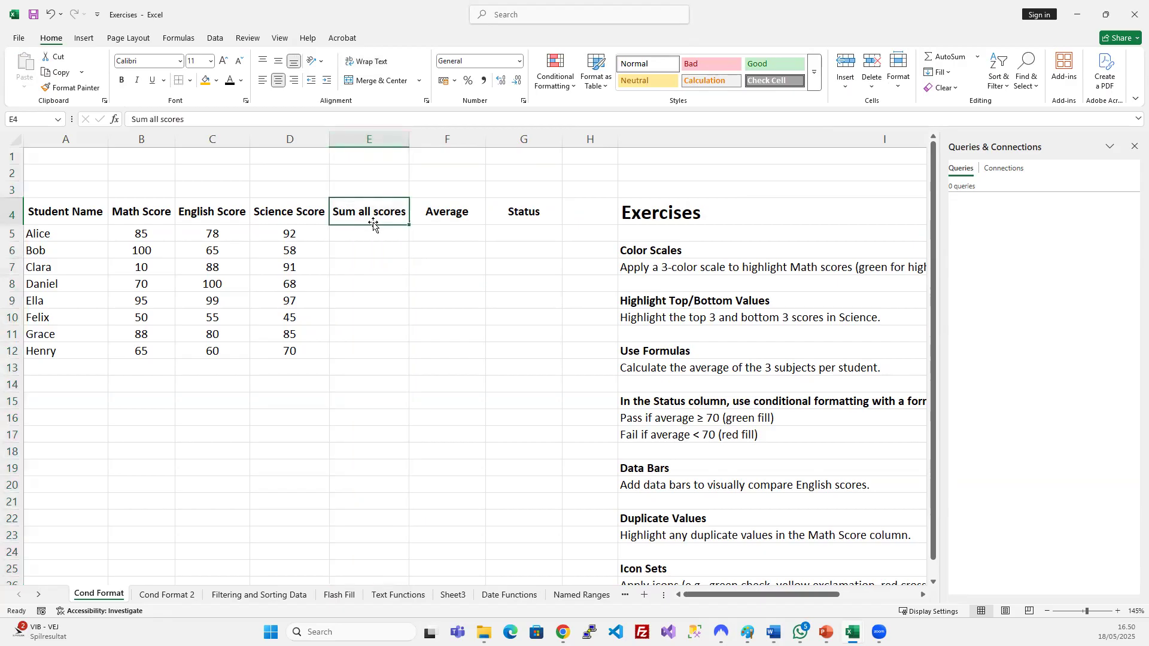
Head column E 'Sum' and enter =B5+C5+D5 in E5 for Alice's total.
{"action": "type", "text": "Sum"}
{"action": "key", "text": "Return"}
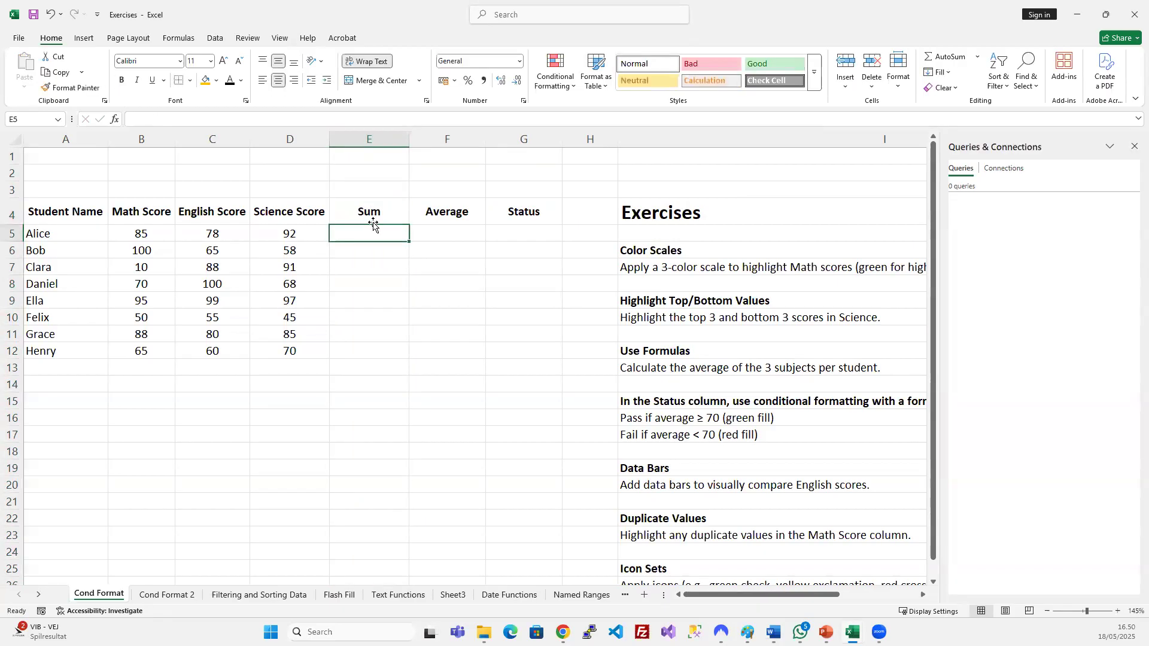
{"action": "type", "text": "="}
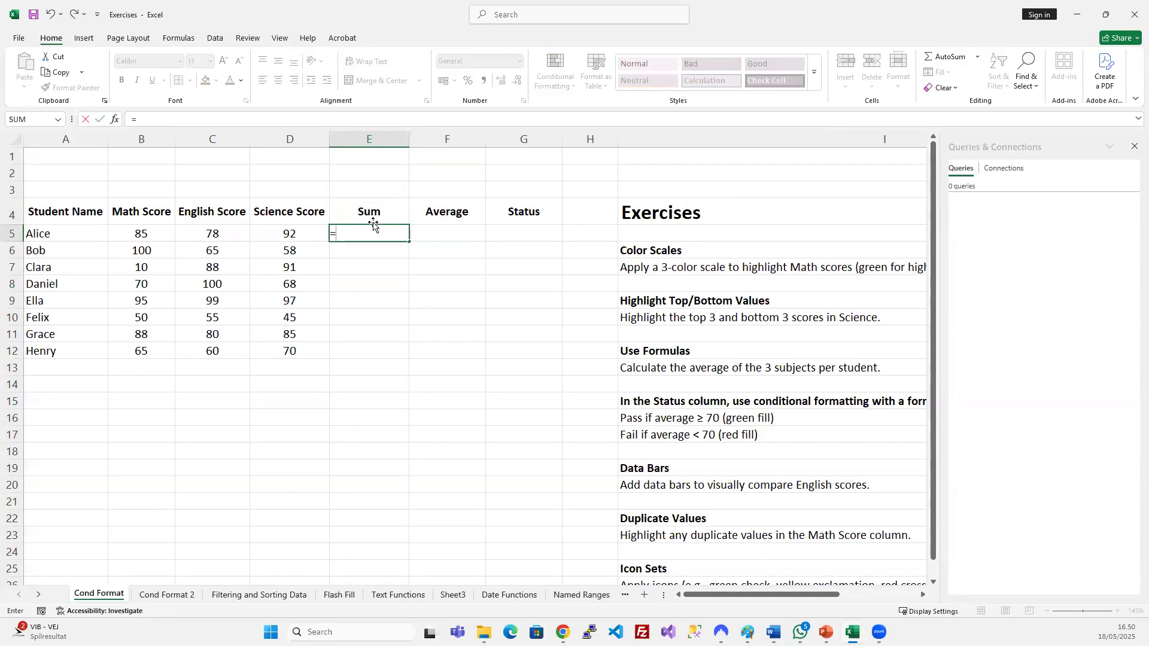
{"action": "left_click", "coordinate": [127, 230]}
{"action": "type", "text": "+"}
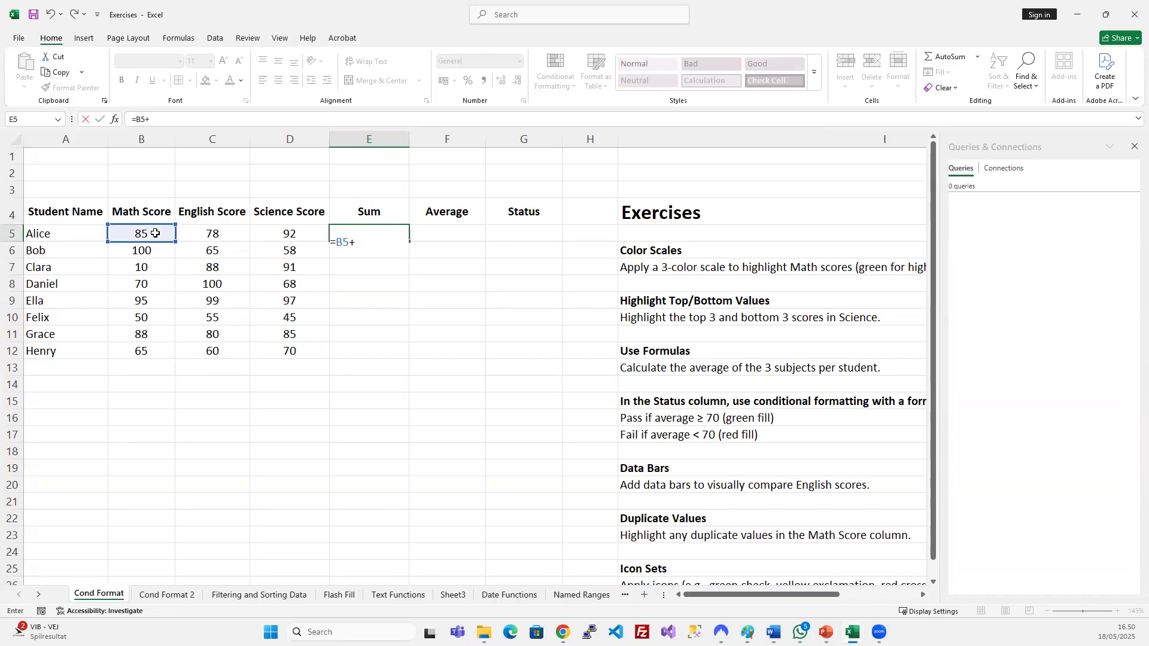
{"action": "left_click", "coordinate": [185, 233]}
{"action": "type", "text": "+"}
{"action": "left_click", "coordinate": [288, 231]}
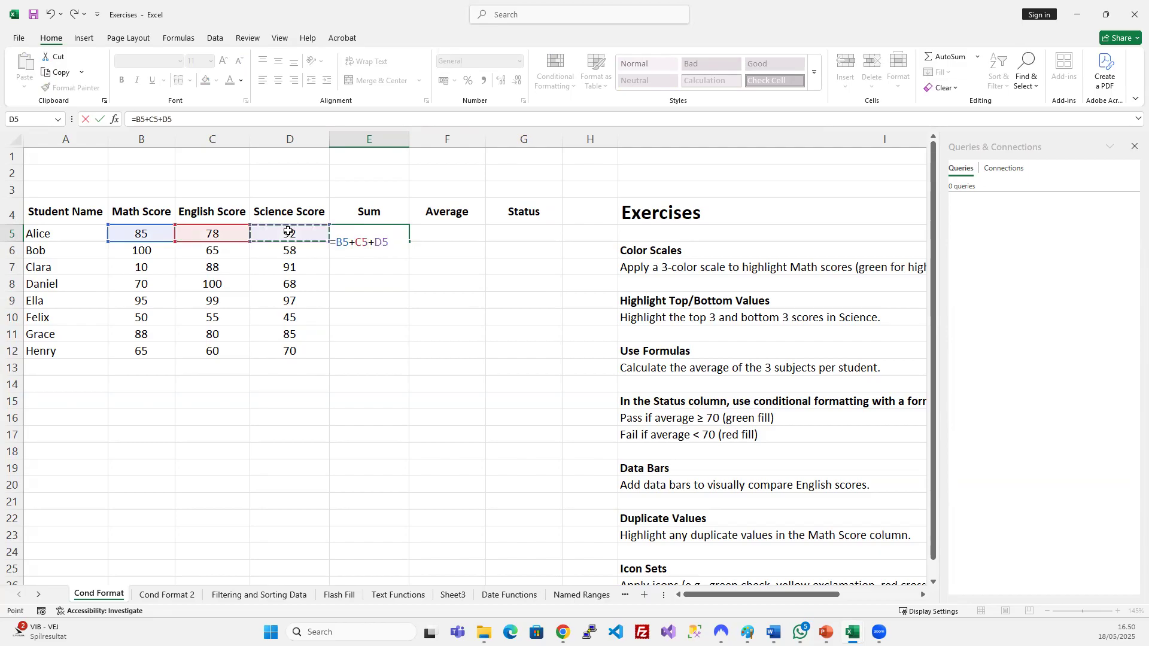
{"action": "key", "text": "Return"}
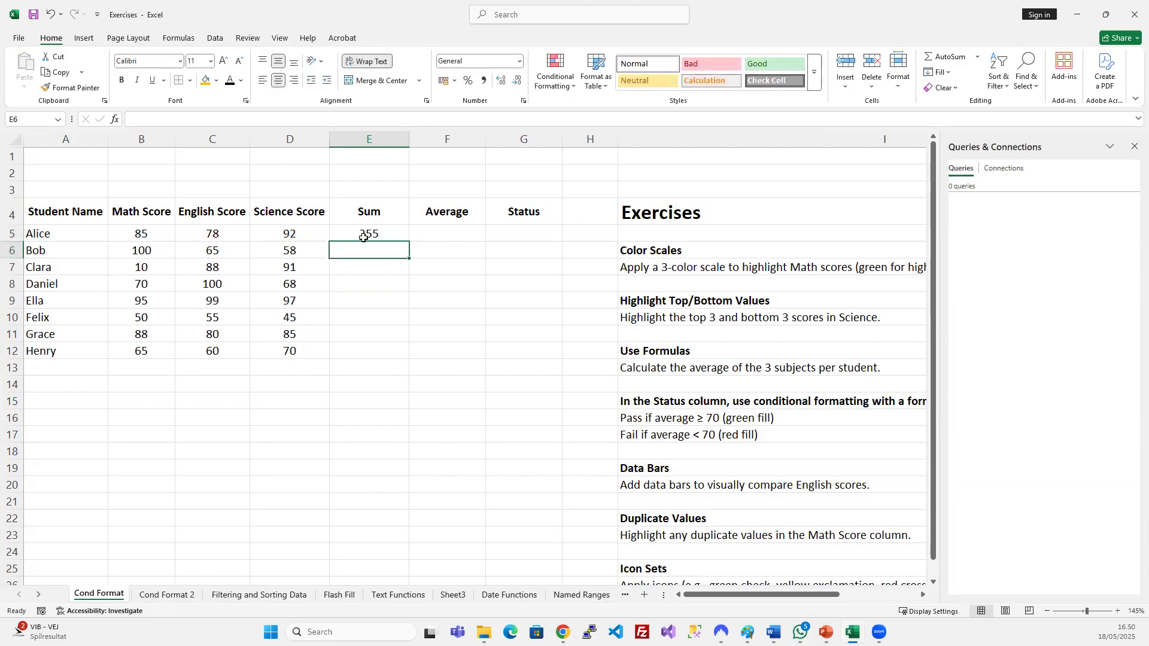
Try filling down and pasting the total formula into E6:E12, undoing each attempt.
{"action": "left_click_drag", "start_coordinate": [363, 237], "coordinate": [378, 352]}
{"action": "key", "text": "ctrl+d"}
{"action": "left_click", "coordinate": [293, 352]}
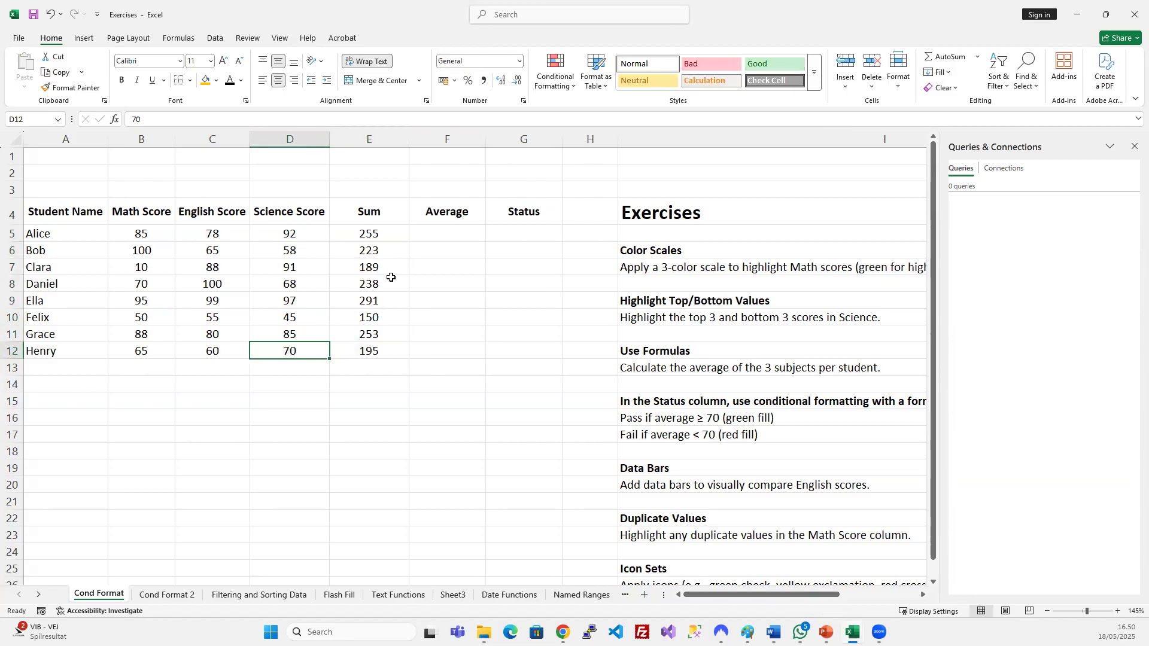
{"action": "key", "text": "ctrl+z"}
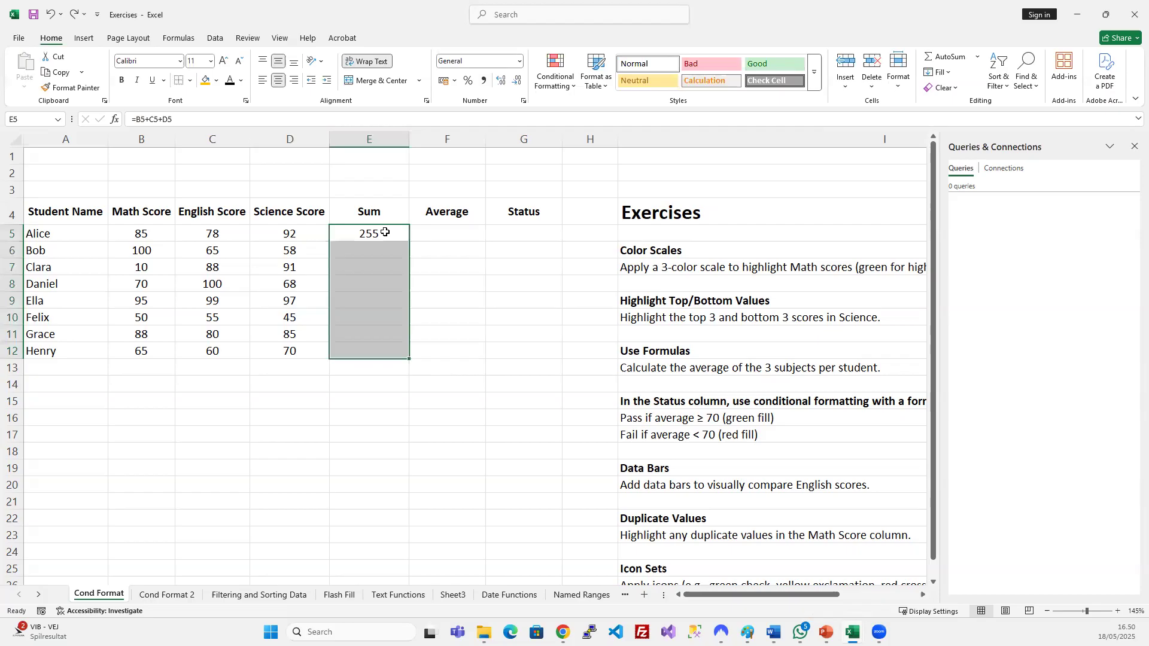
{"action": "left_click", "coordinate": [385, 232]}
{"action": "key", "text": "ctrl+c"}
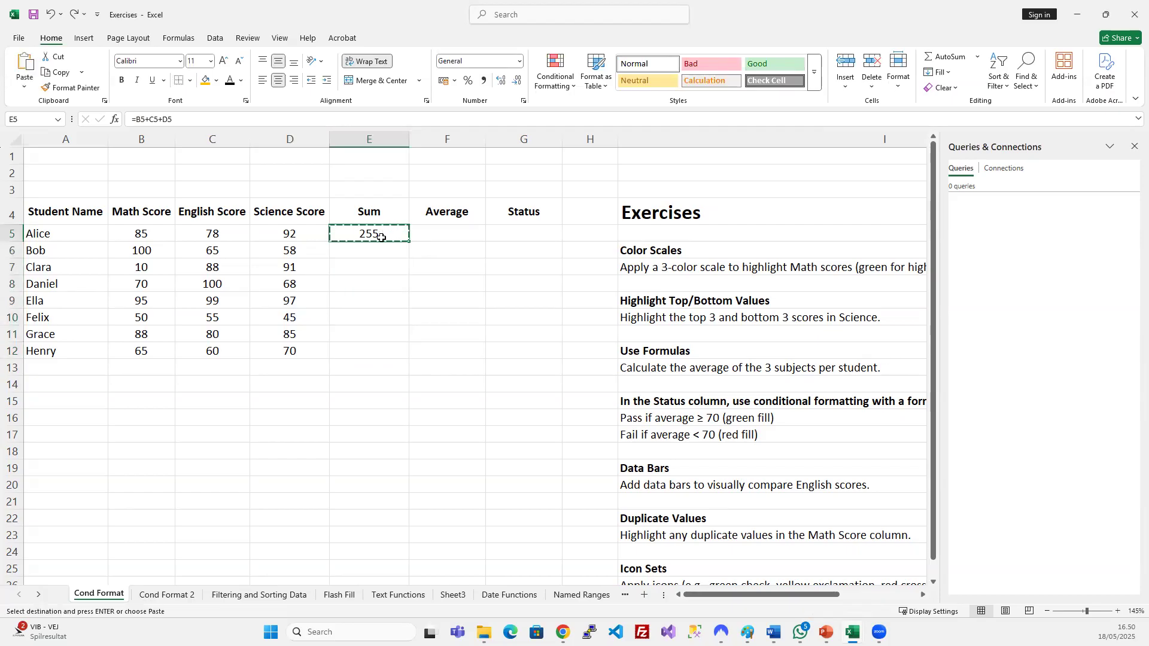
{"action": "left_click_drag", "start_coordinate": [374, 250], "coordinate": [381, 347]}
{"action": "key", "text": "ctrl+v"}
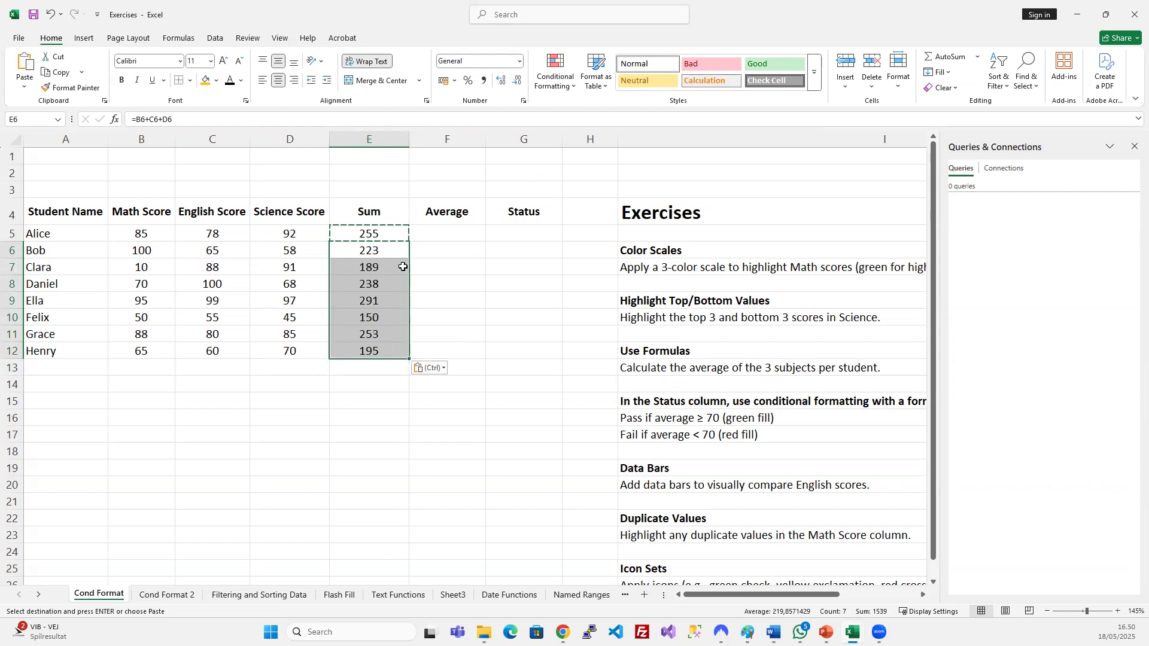
{"action": "key", "text": "ctrl+z"}
Paste E5's total formula through E12, giving totals from 255 down to 195.
{"action": "left_click", "coordinate": [382, 238]}
{"action": "left_click_drag", "start_coordinate": [382, 238], "coordinate": [392, 347]}
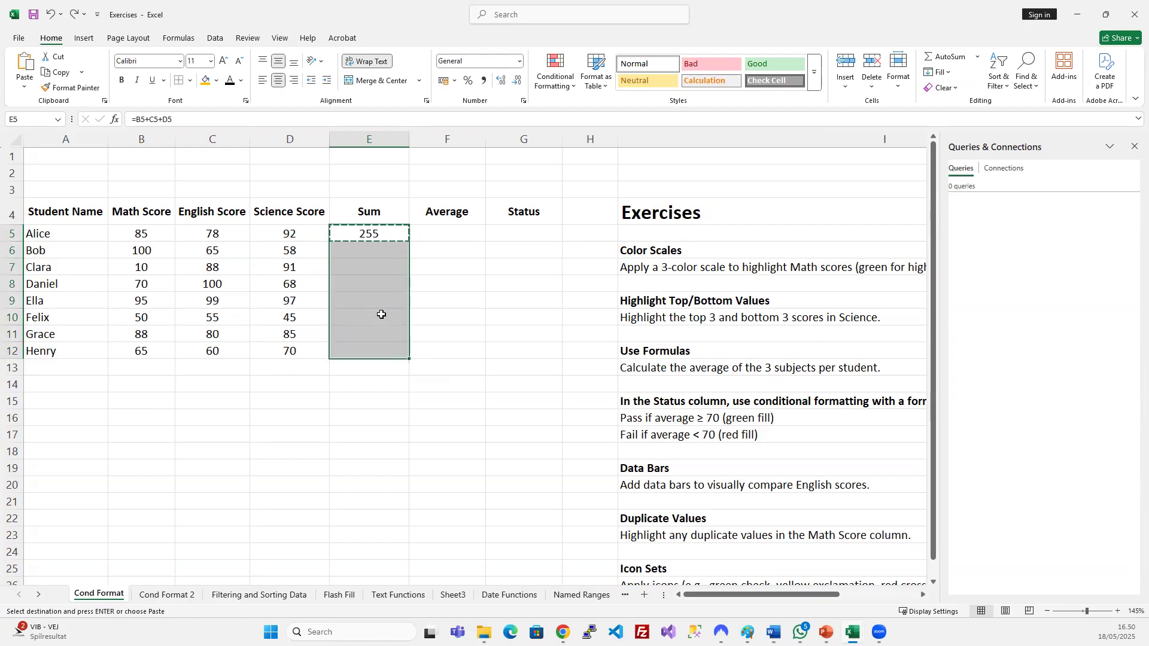
{"action": "key", "text": "Return"}
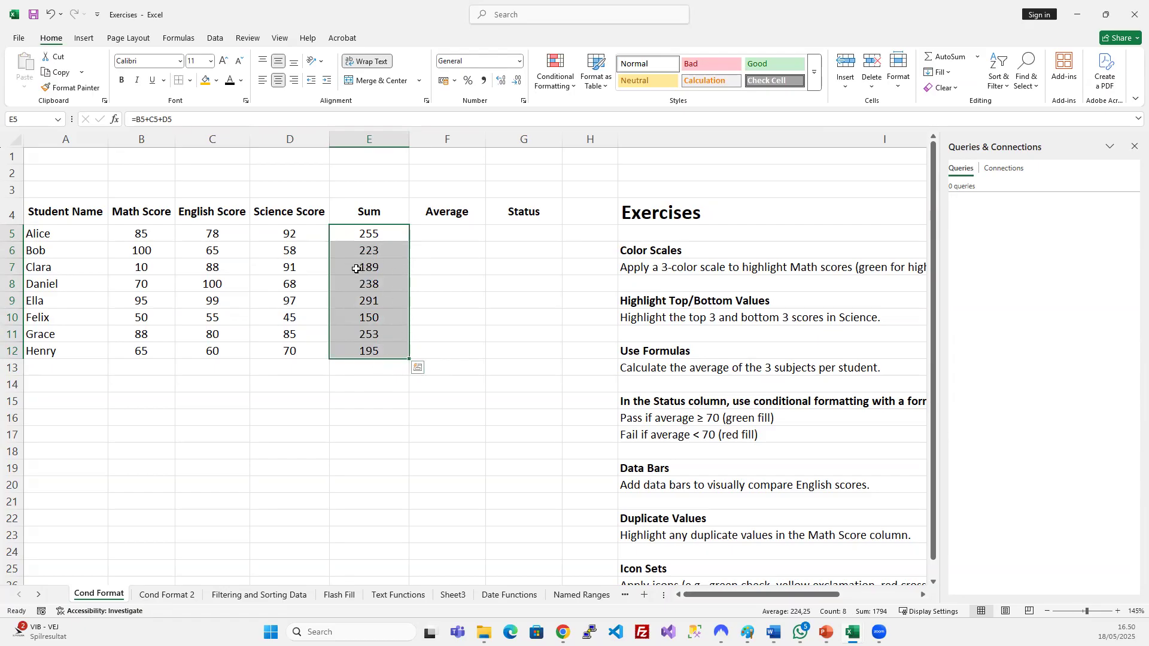
{"action": "left_click", "coordinate": [446, 265]}
{"action": "left_click", "coordinate": [388, 232]}
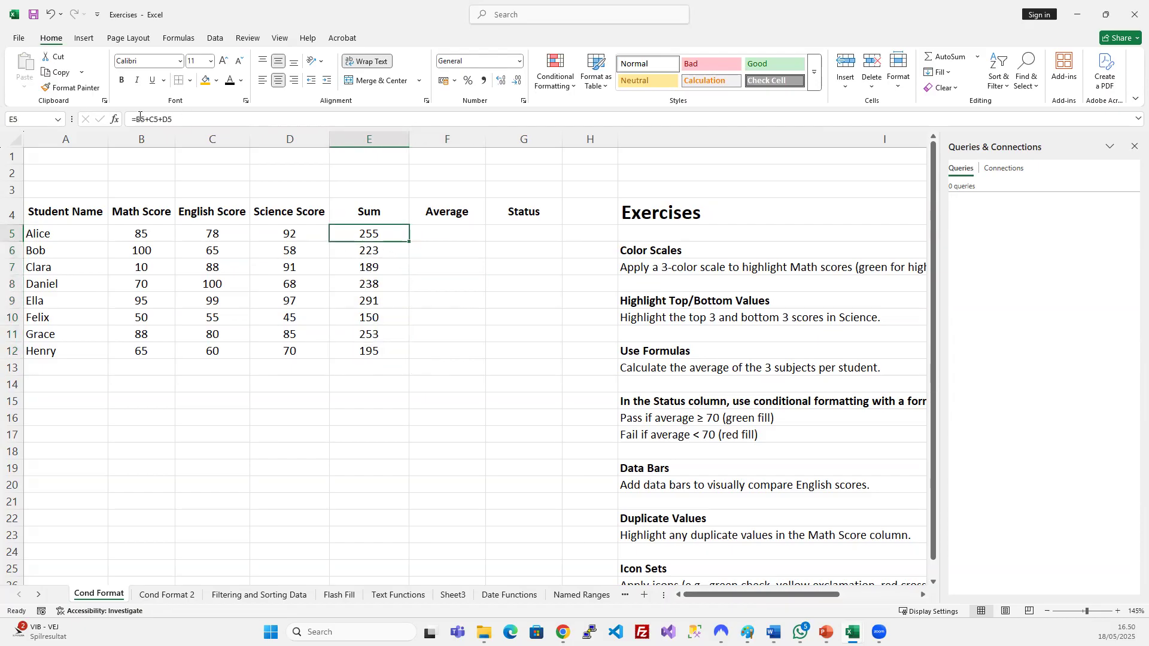
Replace E5's formula with =SUM(B5:D5) and fill it down to E12.
{"action": "left_click", "coordinate": [180, 120]}
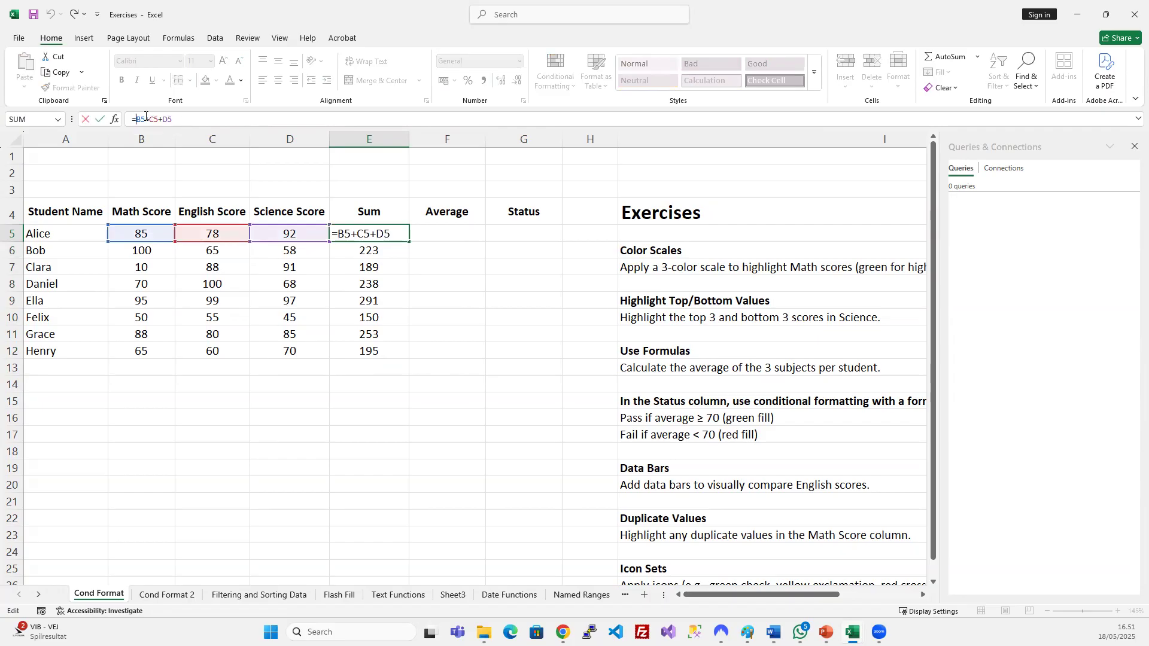
{"action": "left_click_drag", "start_coordinate": [136, 120], "coordinate": [174, 120]}
{"action": "type", "text": "sum"}
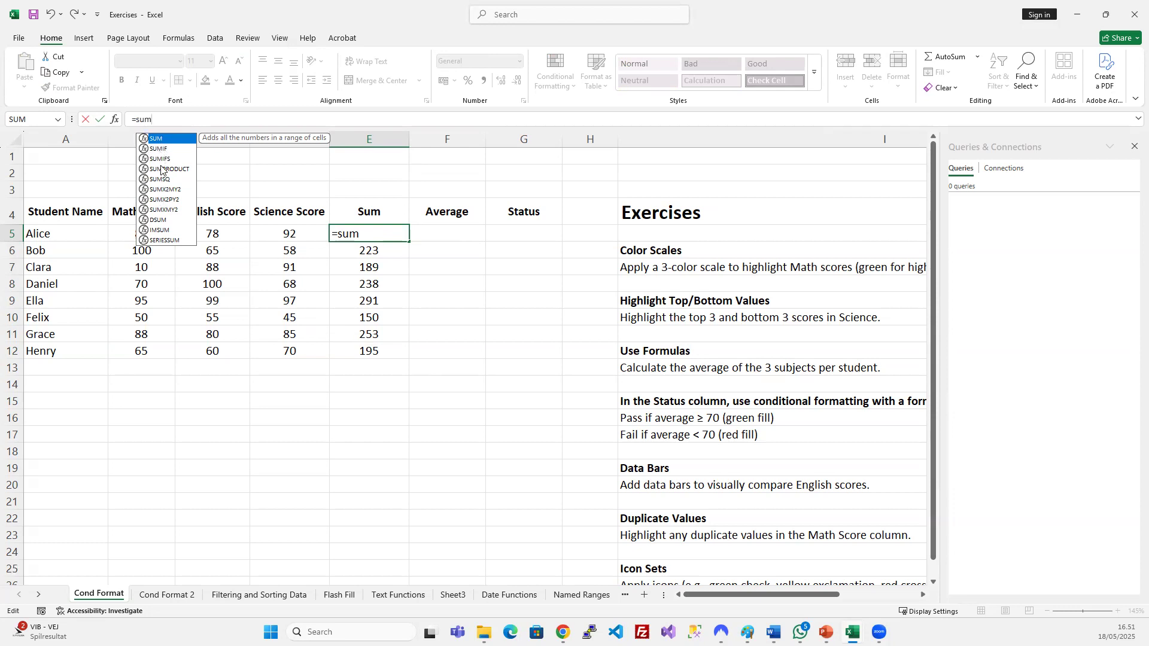
{"action": "type", "text": "("}
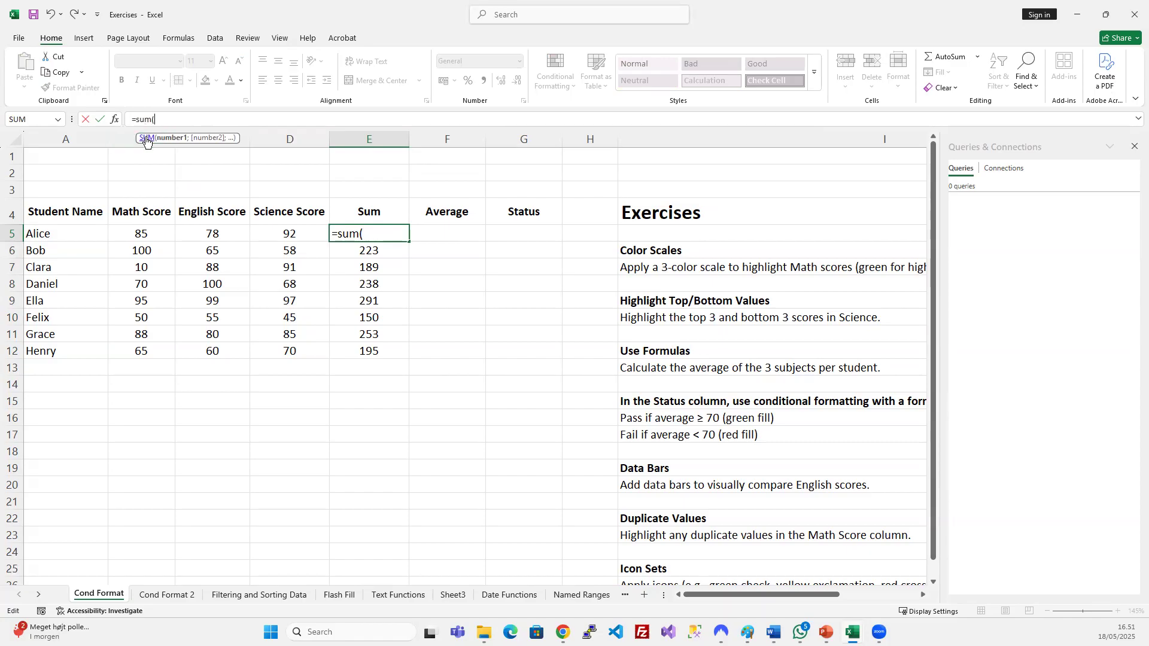
{"action": "left_click_drag", "start_coordinate": [156, 231], "coordinate": [287, 236]}
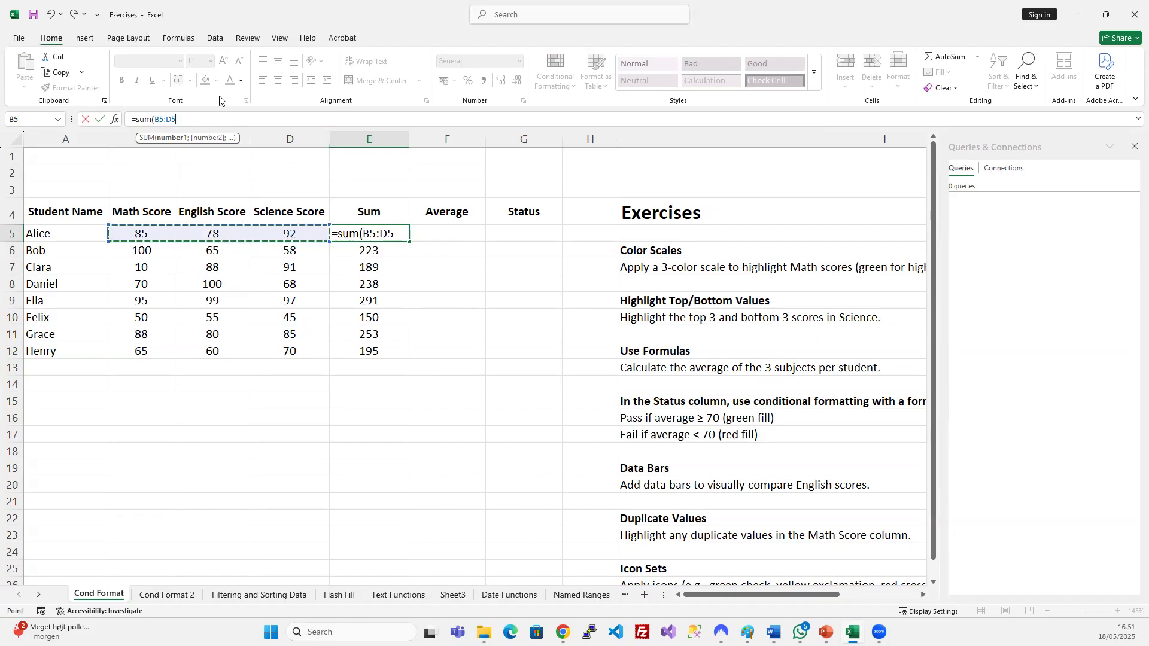
{"action": "type", "text": ")"}
{"action": "key", "text": "Return"}
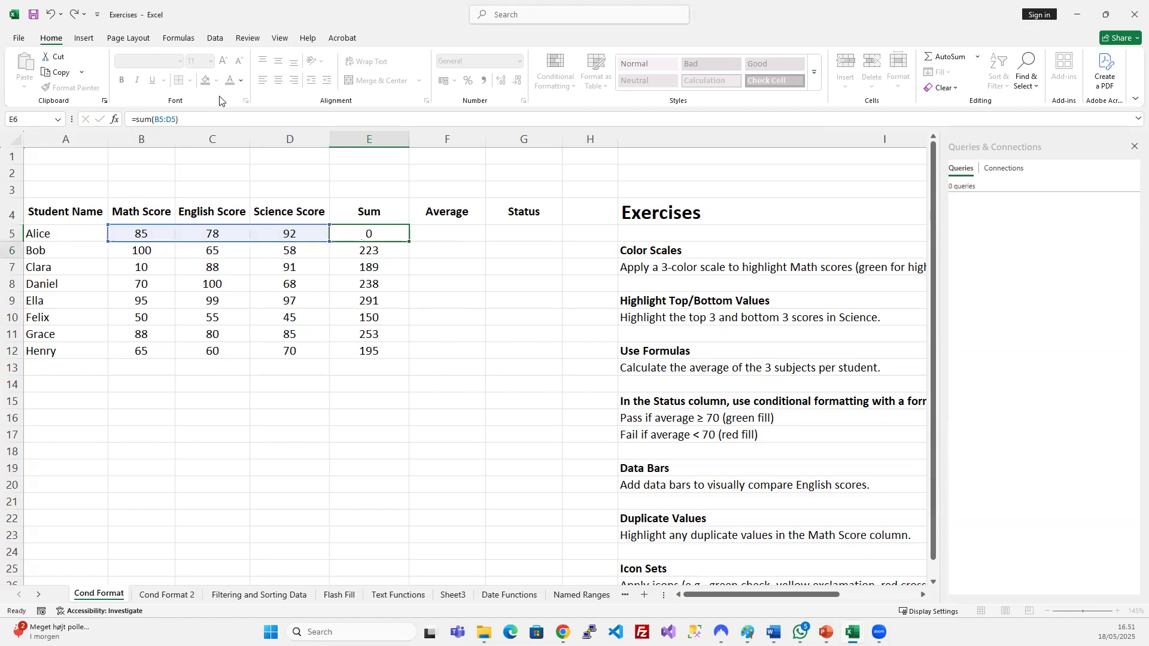
{"action": "left_click", "coordinate": [384, 229]}
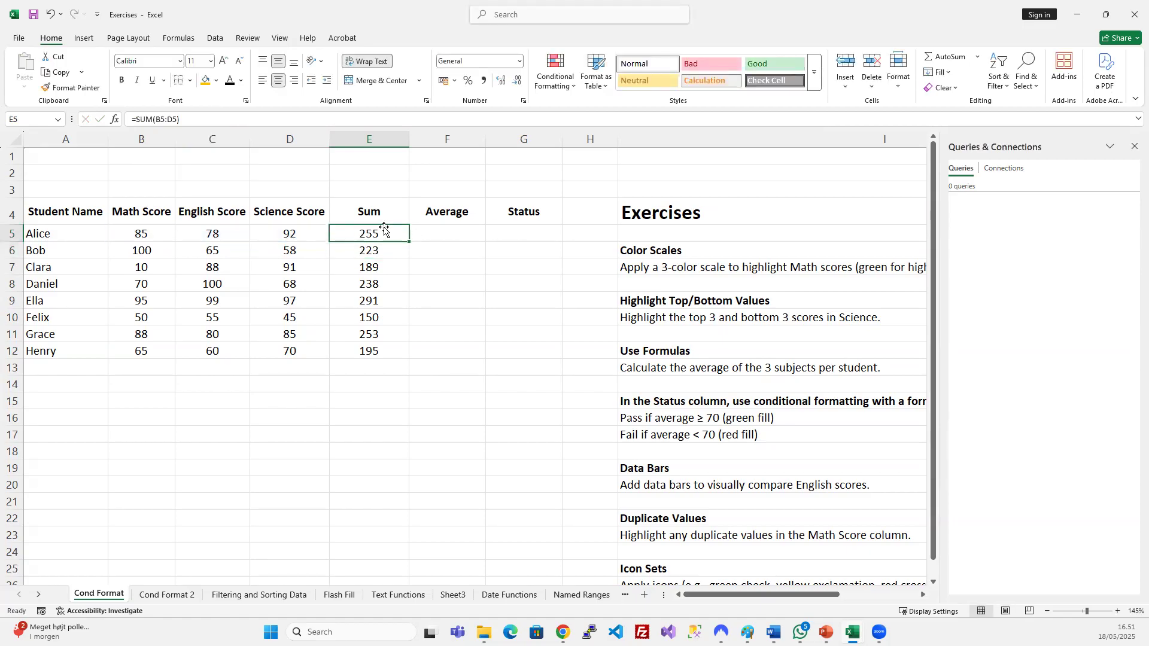
{"action": "left_click_drag", "start_coordinate": [386, 232], "coordinate": [388, 347]}
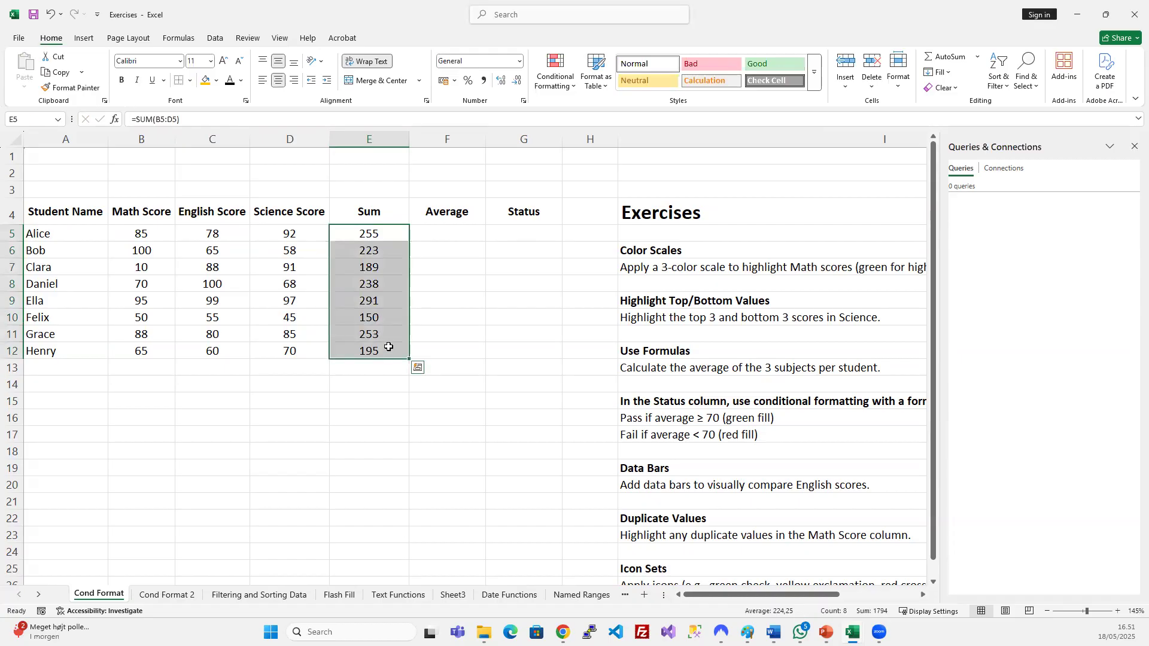
{"action": "left_click", "coordinate": [386, 308]}
{"action": "left_click", "coordinate": [369, 268]}
{"action": "left_click", "coordinate": [370, 296]}
{"action": "left_click", "coordinate": [377, 338]}
{"action": "left_click", "coordinate": [374, 301]}
{"action": "left_click", "coordinate": [373, 285]}
{"action": "left_click", "coordinate": [378, 263]}
{"action": "left_click", "coordinate": [379, 252]}
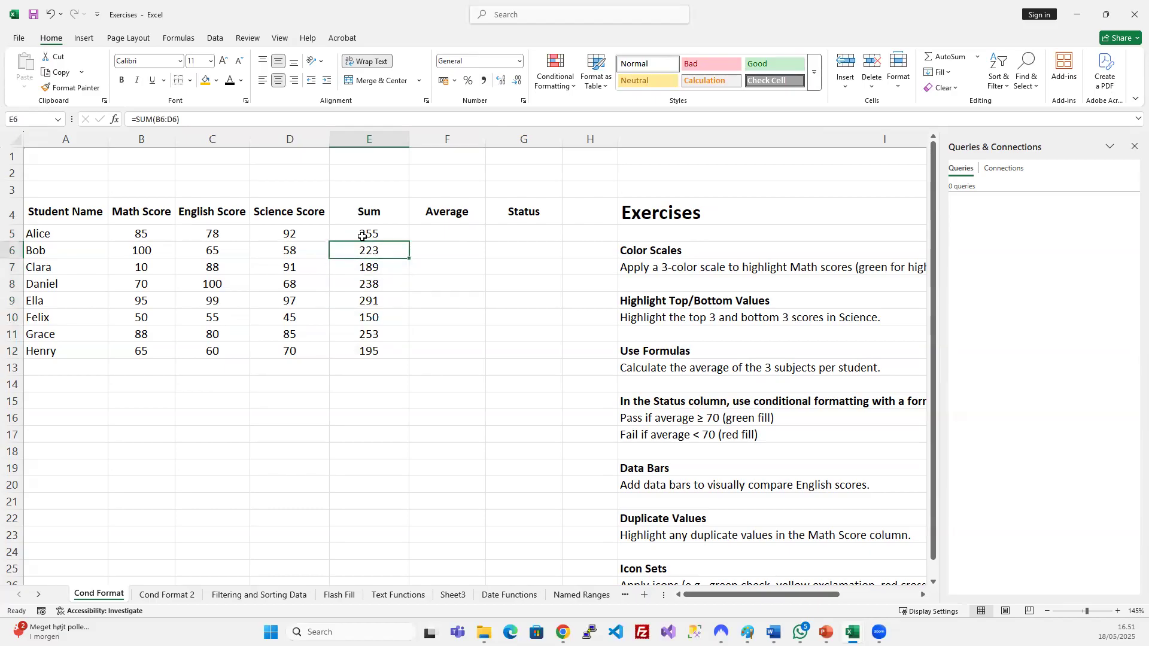
{"action": "left_click", "coordinate": [185, 118]}
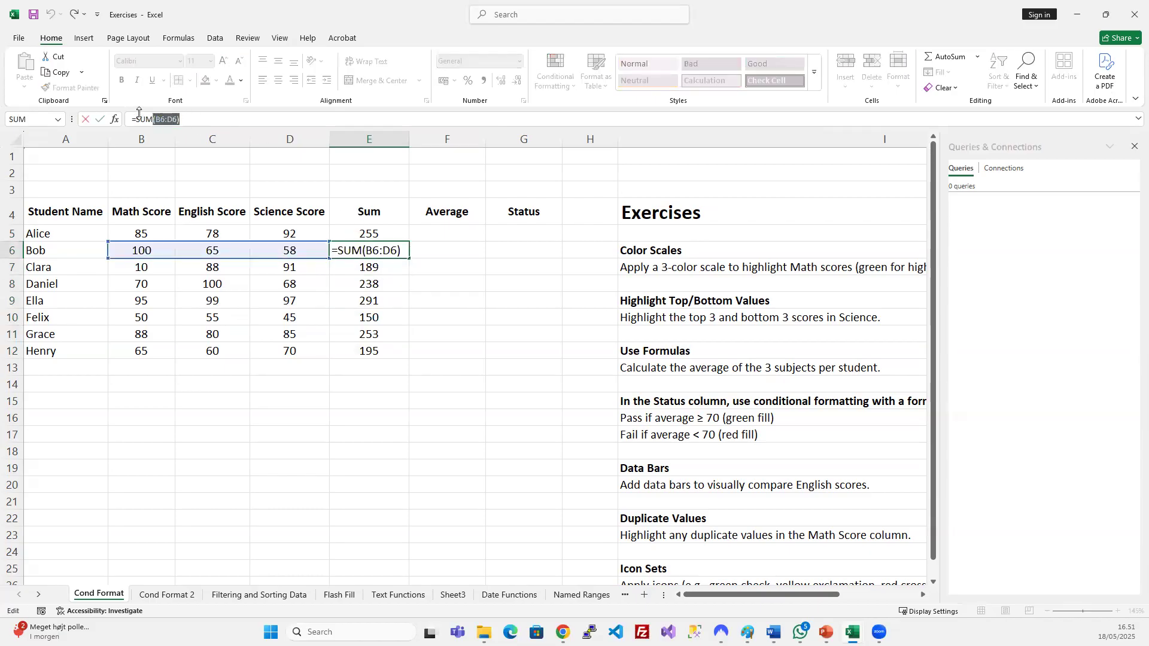
{"action": "key", "text": "Escape"}
{"action": "left_click", "coordinate": [372, 232]}
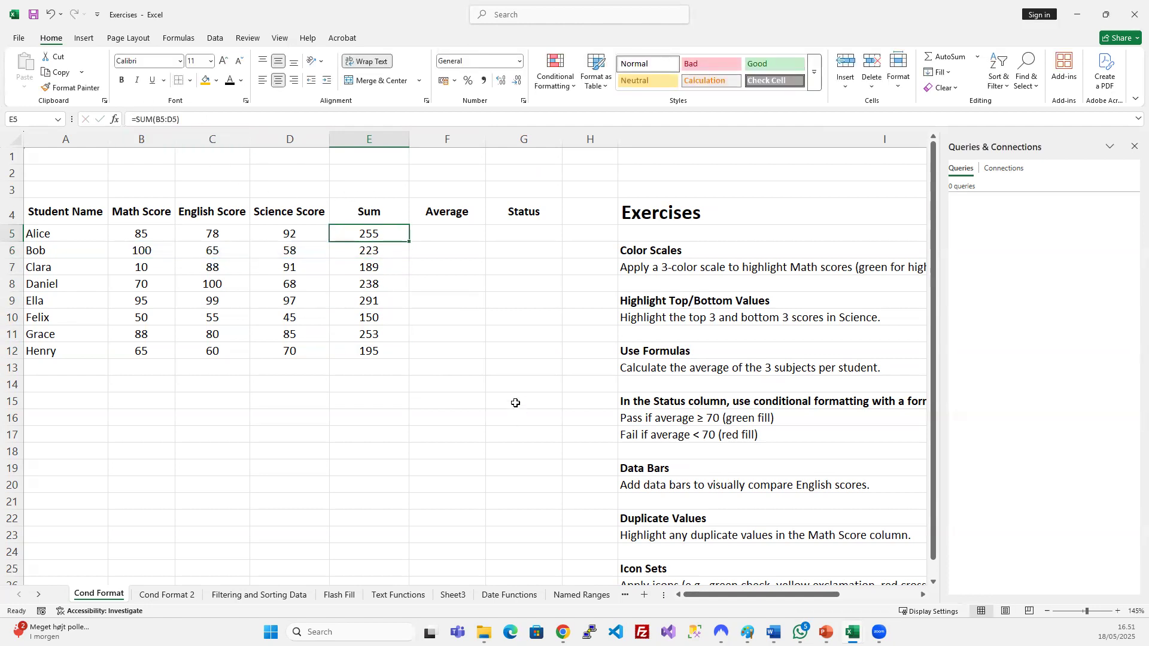
{"action": "key", "text": "Down"}
{"action": "key", "text": "Down"}
{"action": "key", "text": "Down"}
{"action": "key", "text": "Down"}
{"action": "key", "text": "Down"}
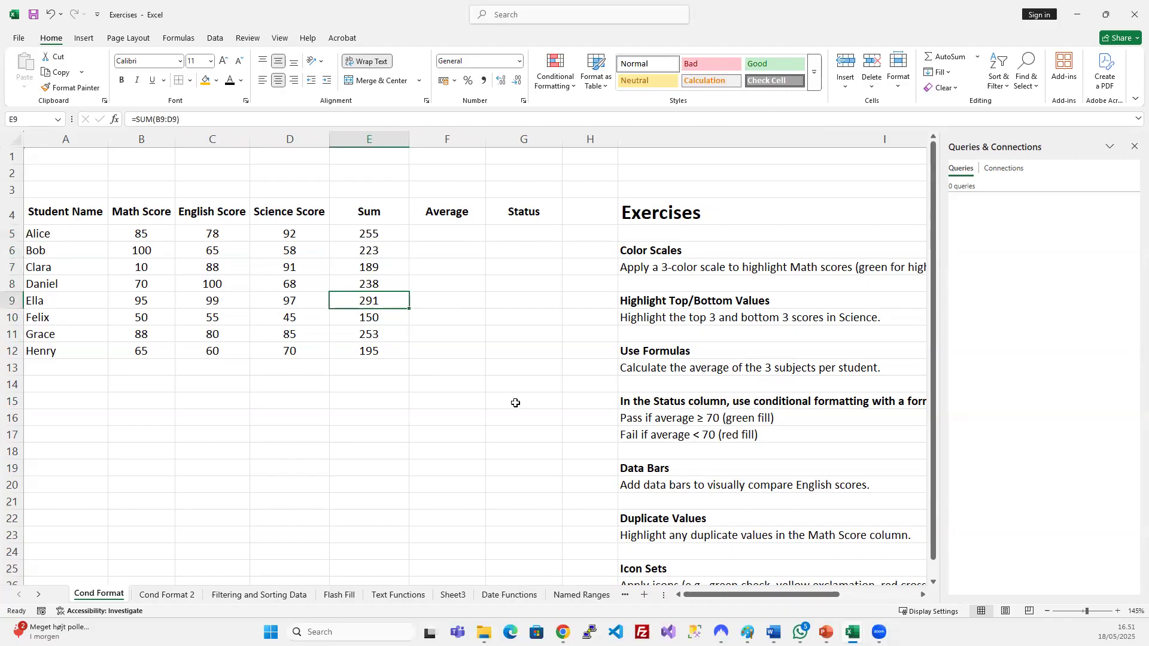
{"action": "key", "text": "Down"}
{"action": "key", "text": "Down"}
{"action": "key", "text": "Up"}
{"action": "key", "text": "Up"}
{"action": "key", "text": "Up"}
{"action": "key", "text": "Up"}
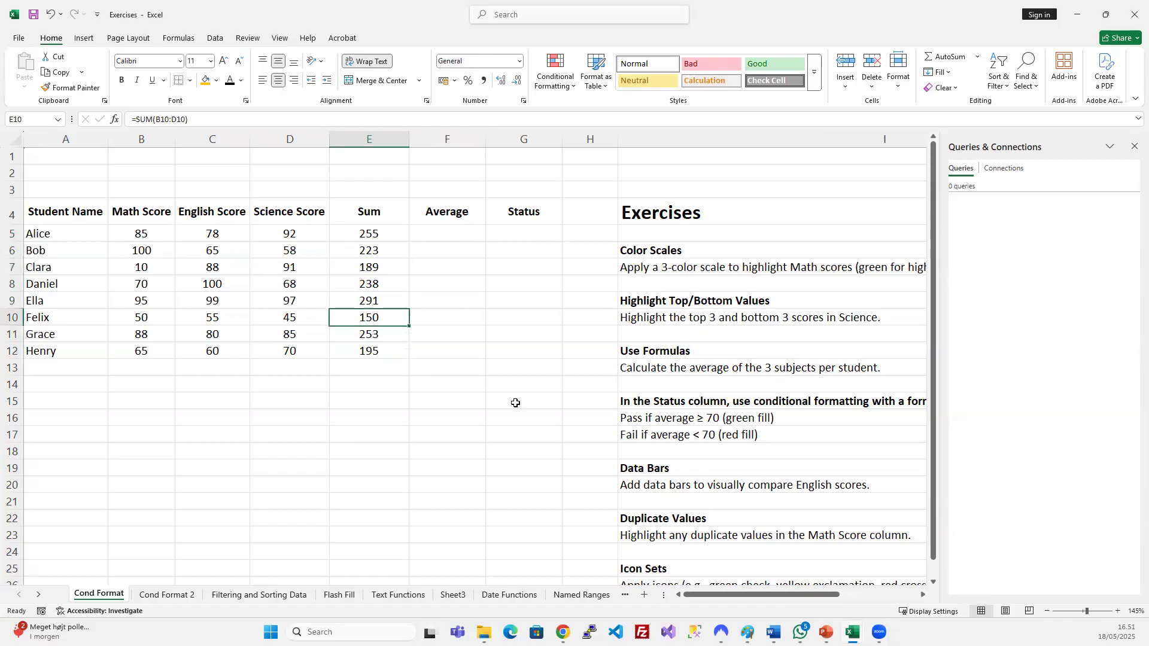
{"action": "key", "text": "Up"}
{"action": "key", "text": "Up"}
{"action": "key", "text": "Down"}
{"action": "key", "text": "Down"}
{"action": "key", "text": "Down"}
{"action": "key", "text": "Down"}
{"action": "key", "text": "Up"}
{"action": "key", "text": "Up"}
{"action": "key", "text": "Up"}
{"action": "key", "text": "Up"}
{"action": "key", "text": "Up"}
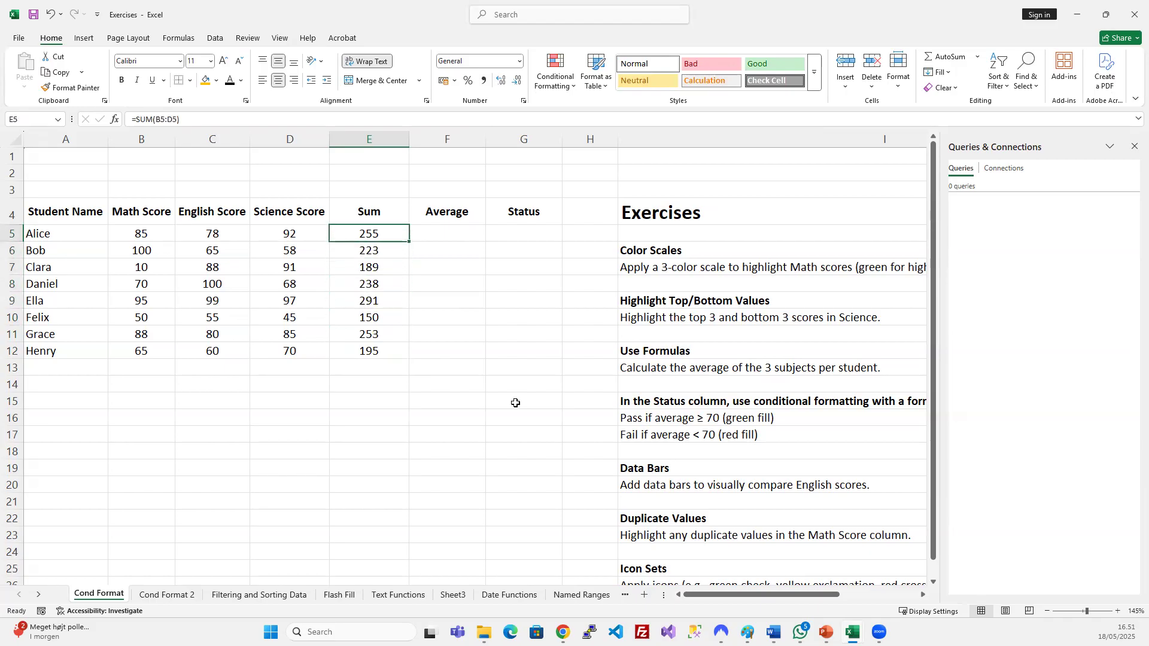
{"action": "key", "text": "Down"}
{"action": "key", "text": "Down"}
{"action": "key", "text": "Down"}
{"action": "key", "text": "Down"}
{"action": "key", "text": "Down"}
{"action": "key", "text": "Down"}
{"action": "key", "text": "Down"}
{"action": "key", "text": "Down"}
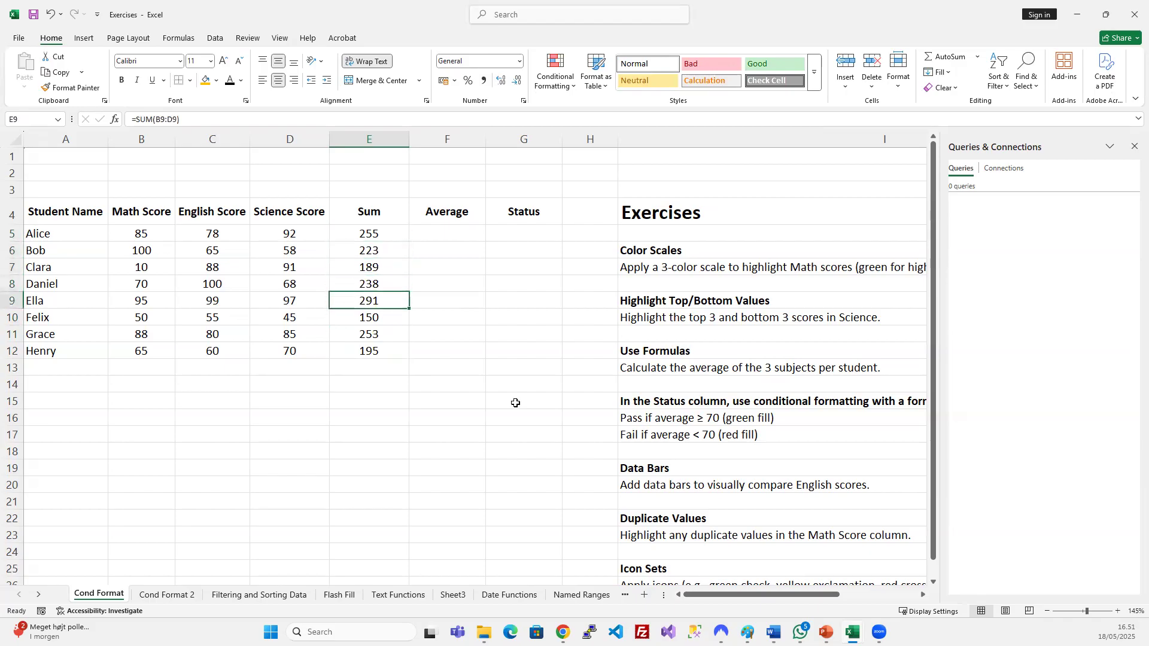
{"action": "key", "text": "Up"}
{"action": "key", "text": "Up"}
{"action": "key", "text": "Up"}
{"action": "key", "text": "Up"}
{"action": "key", "text": "Up"}
{"action": "key", "text": "Up"}
{"action": "key", "text": "Up"}
{"action": "key", "text": "Up"}
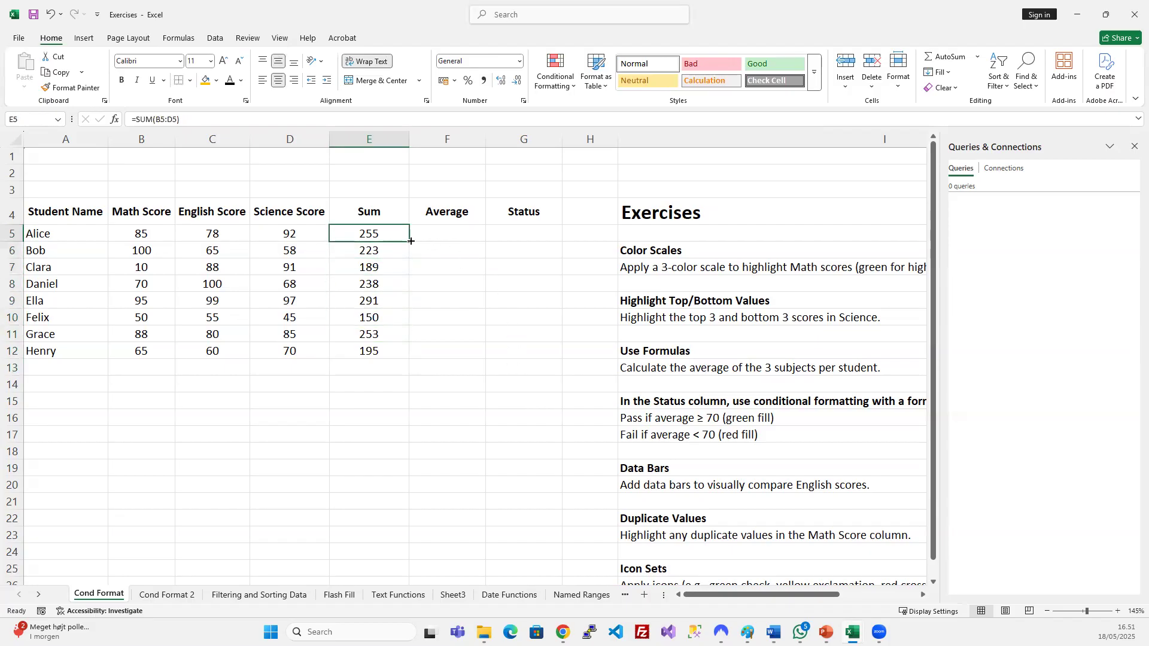
Enter =AVERAGE(B5:D5) in F5 and fill it down to F12 with Ctrl+D.
{"action": "left_click", "coordinate": [443, 237]}
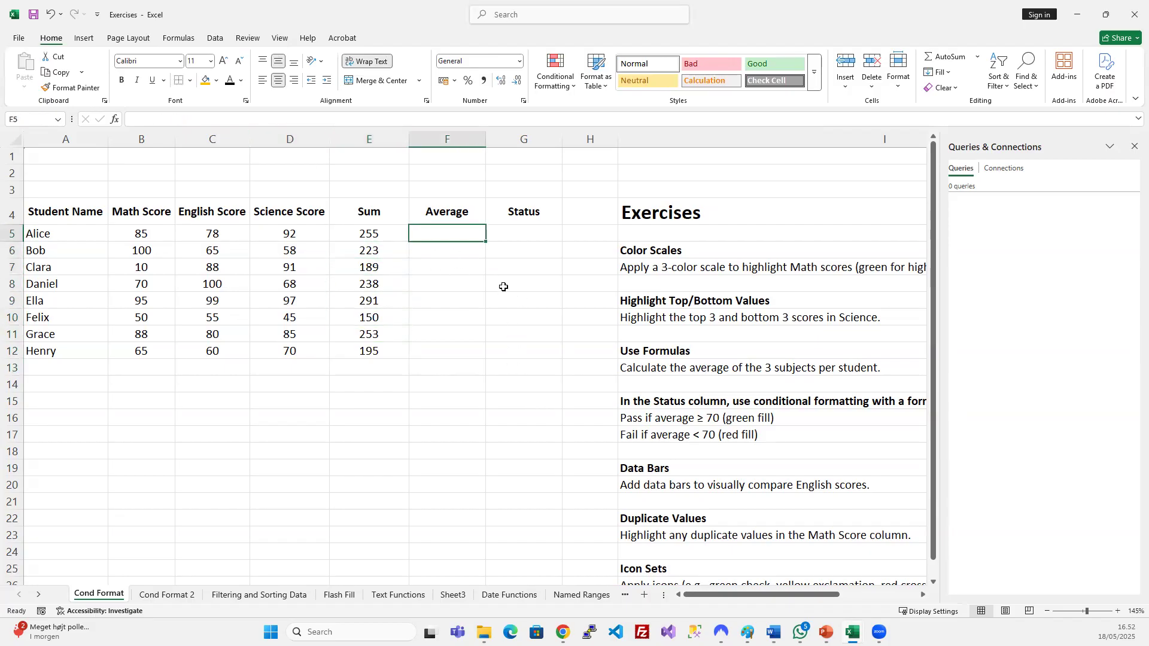
{"action": "type", "text": "="}
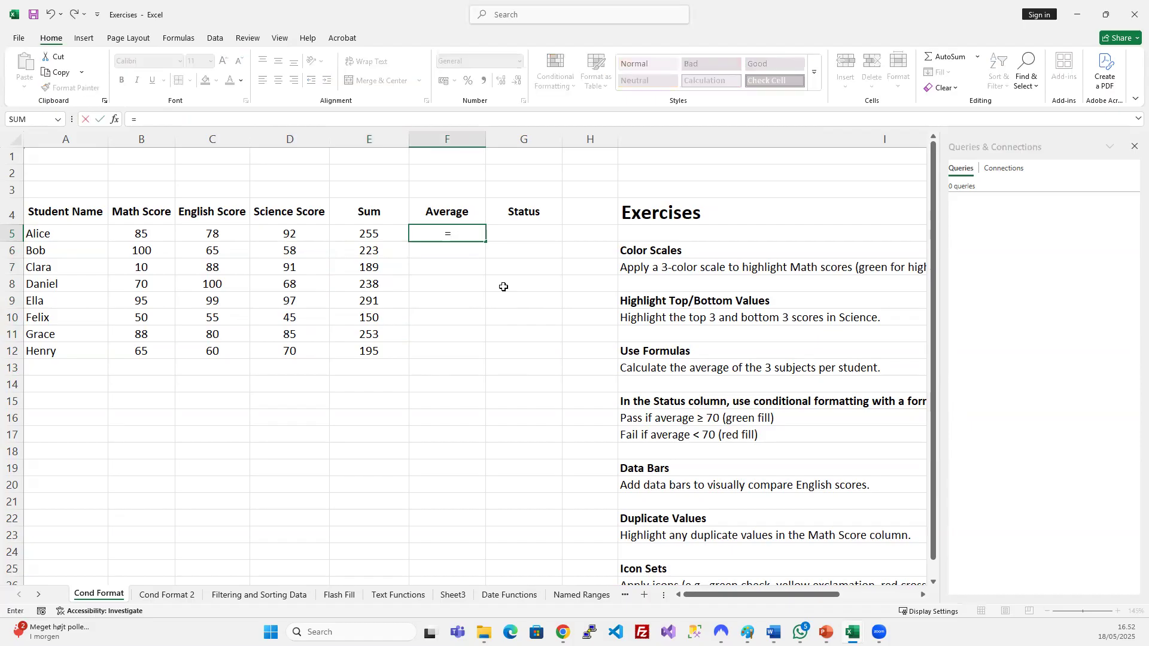
{"action": "key", "text": "Tab"}
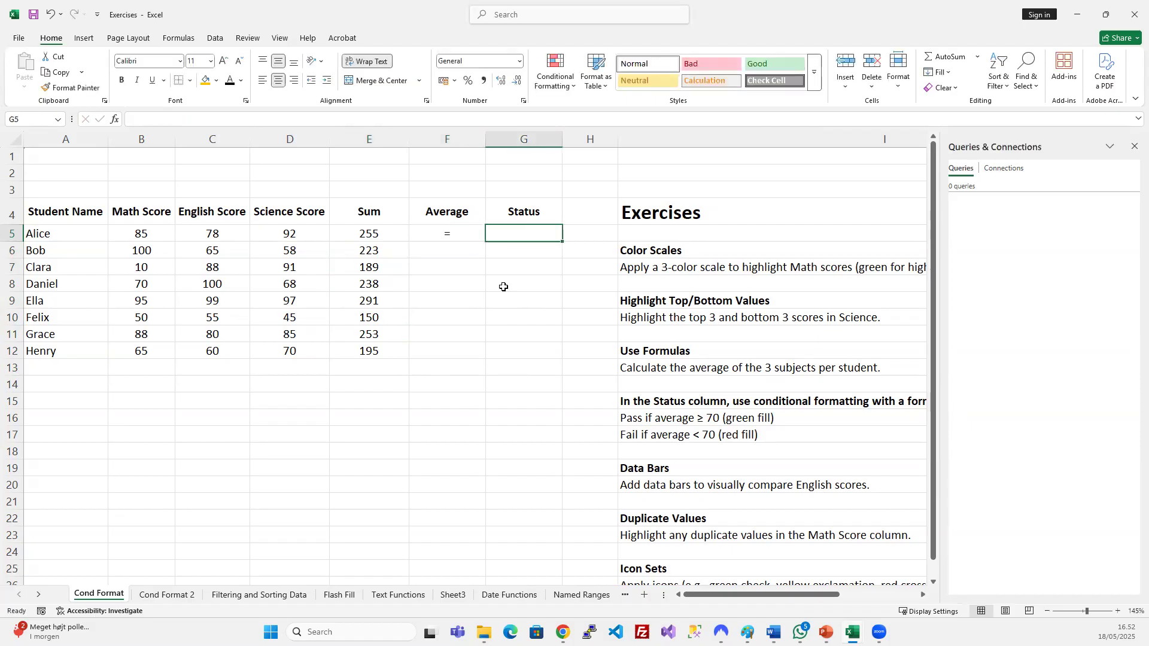
{"action": "key", "text": "ctrl+z"}
{"action": "type", "text": "="}
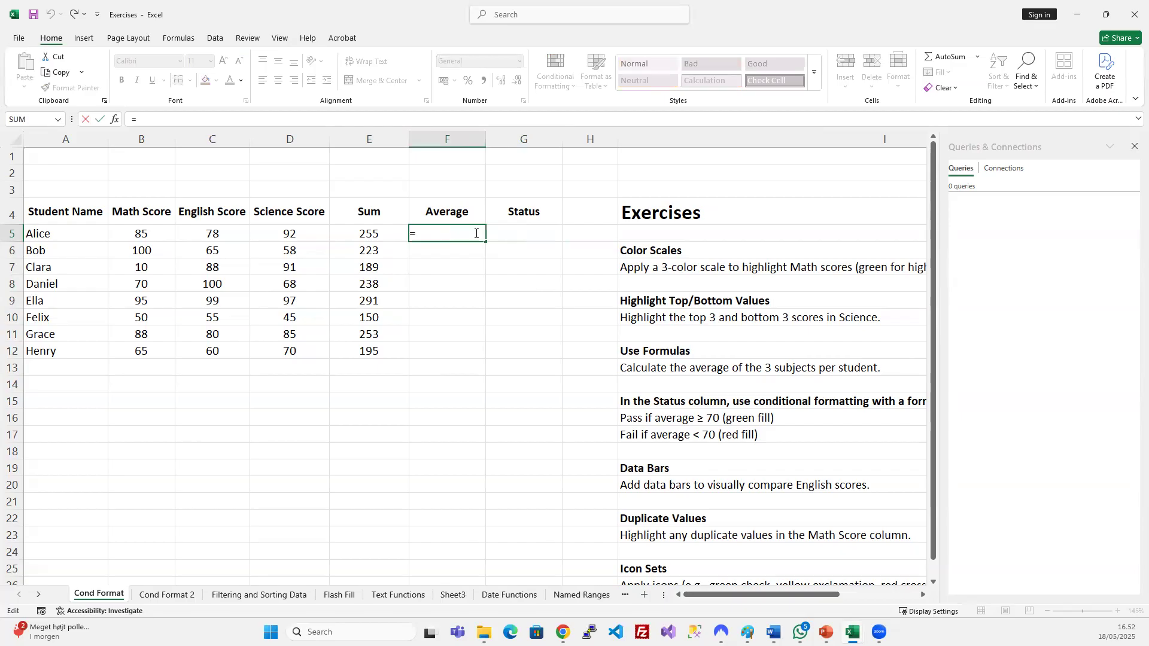
{"action": "type", "text": "AVER"}
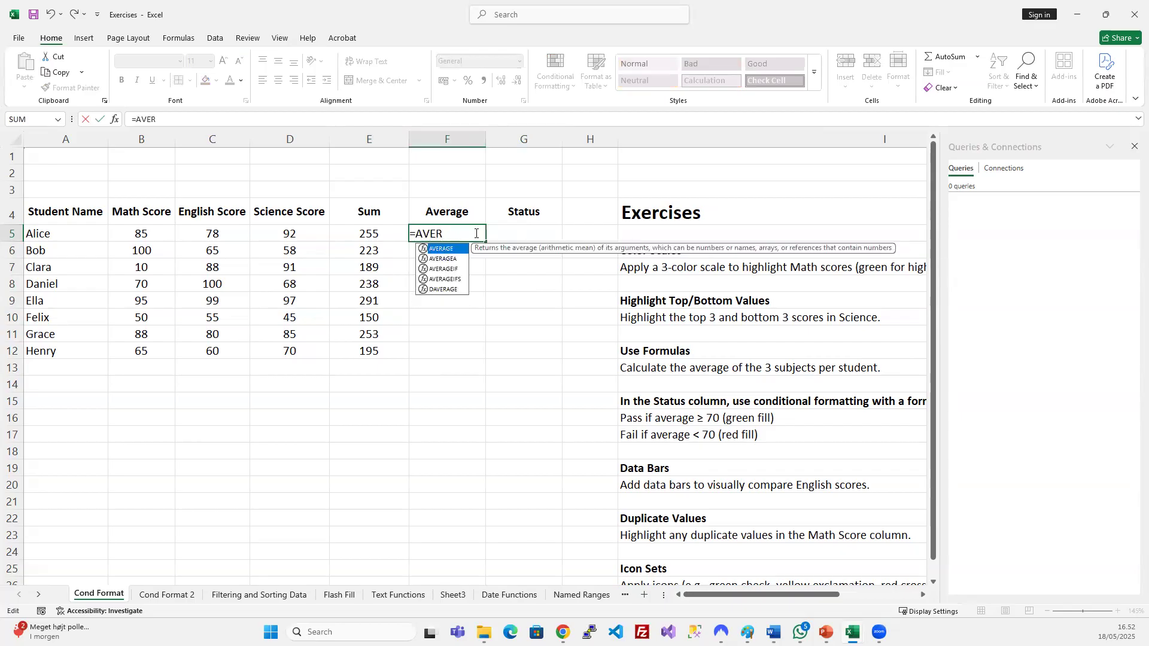
{"action": "key", "text": "Tab"}
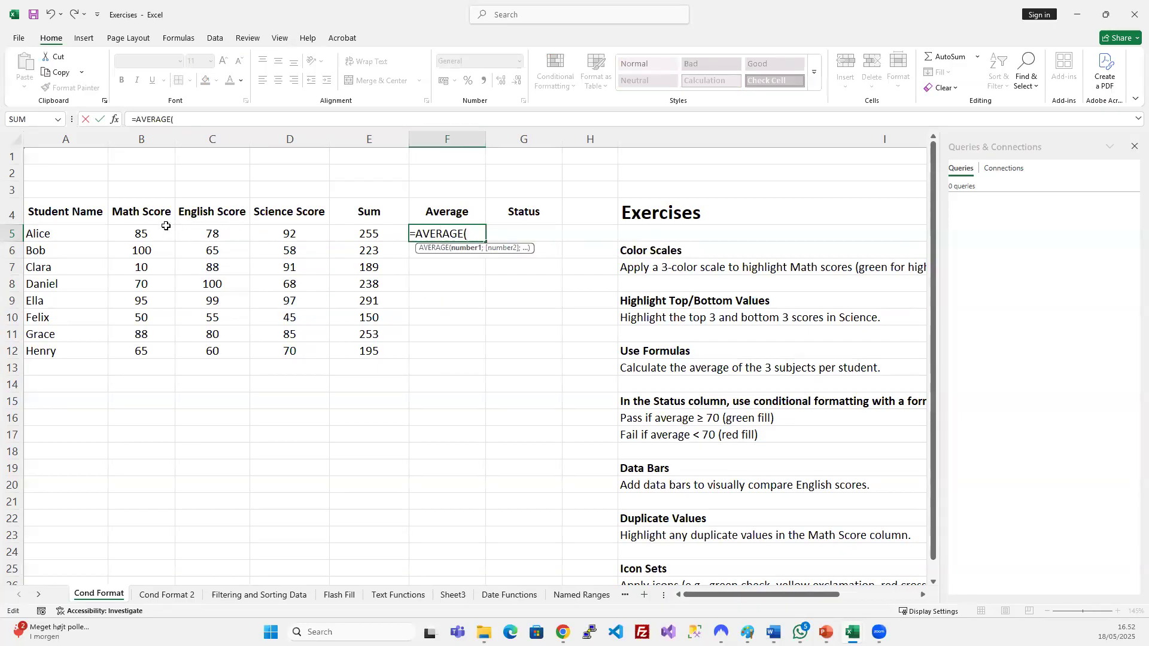
{"action": "left_click_drag", "start_coordinate": [144, 230], "coordinate": [278, 231]}
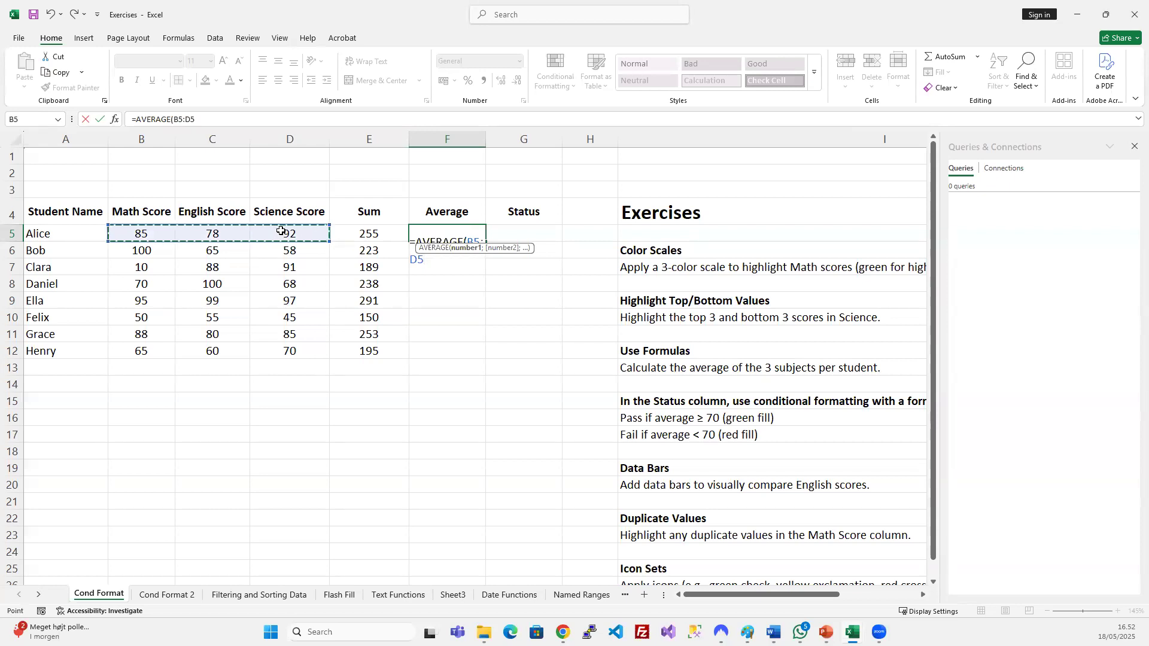
{"action": "key", "text": "Return"}
{"action": "left_click", "coordinate": [479, 234]}
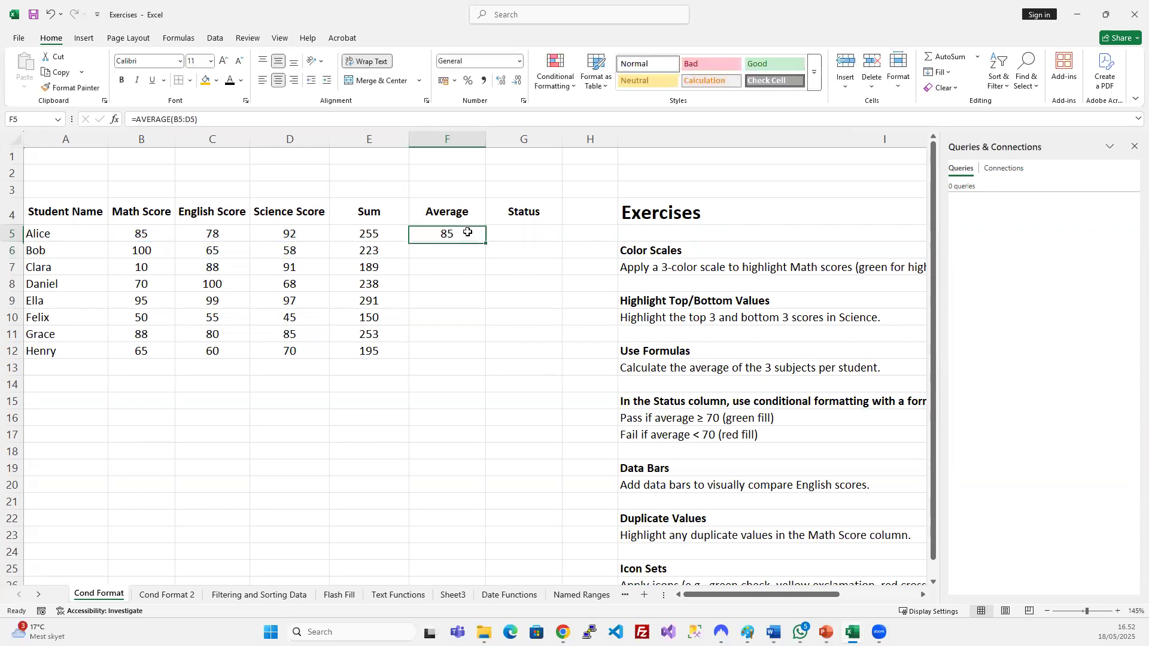
{"action": "left_click_drag", "start_coordinate": [449, 234], "coordinate": [448, 349]}
{"action": "key", "text": "ctrl+d"}
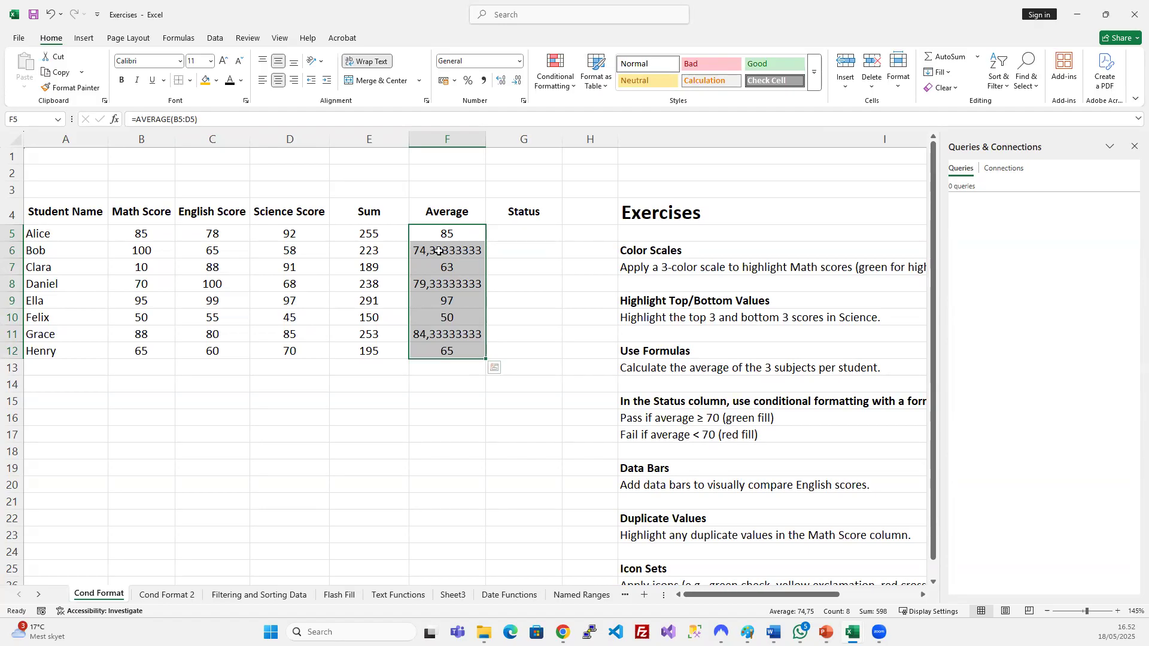
Try changing the averages' decimal places, then undo back to the original averages.
{"action": "left_click", "coordinate": [517, 81]}
{"action": "left_click", "coordinate": [518, 81]}
{"action": "left_click", "coordinate": [517, 80]}
{"action": "left_click", "coordinate": [518, 81]}
{"action": "left_click", "coordinate": [518, 82]}
{"action": "left_click", "coordinate": [519, 82]}
{"action": "left_click", "coordinate": [518, 81]}
{"action": "left_click", "coordinate": [518, 81]}
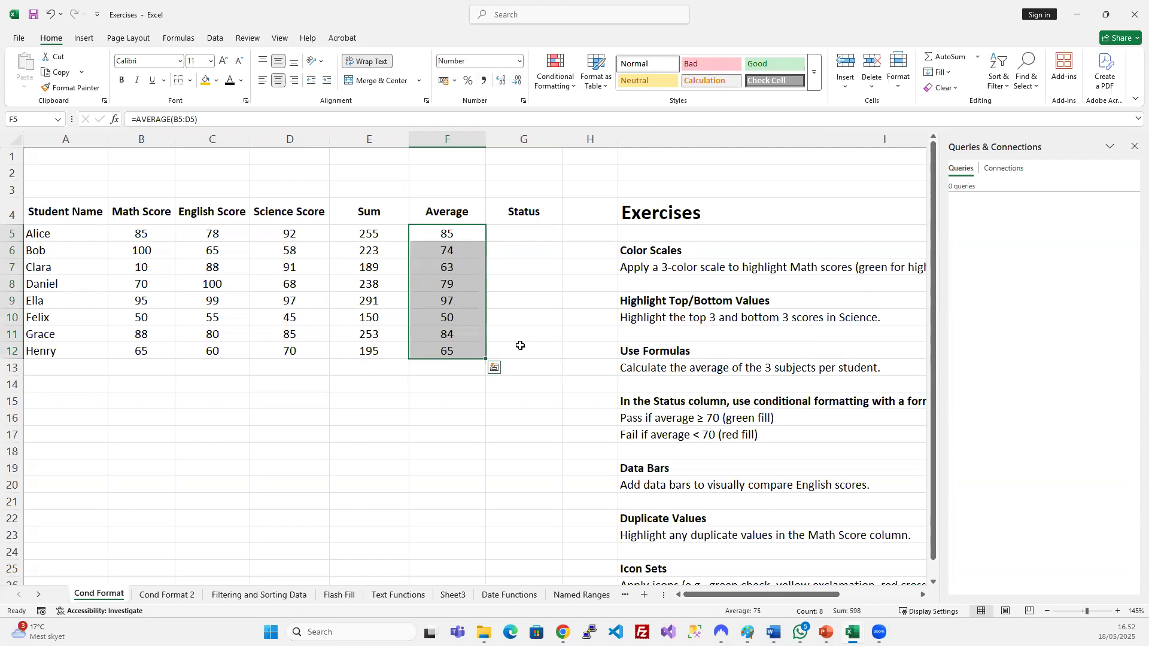
{"action": "left_click", "coordinate": [474, 287]}
{"action": "left_click", "coordinate": [529, 281]}
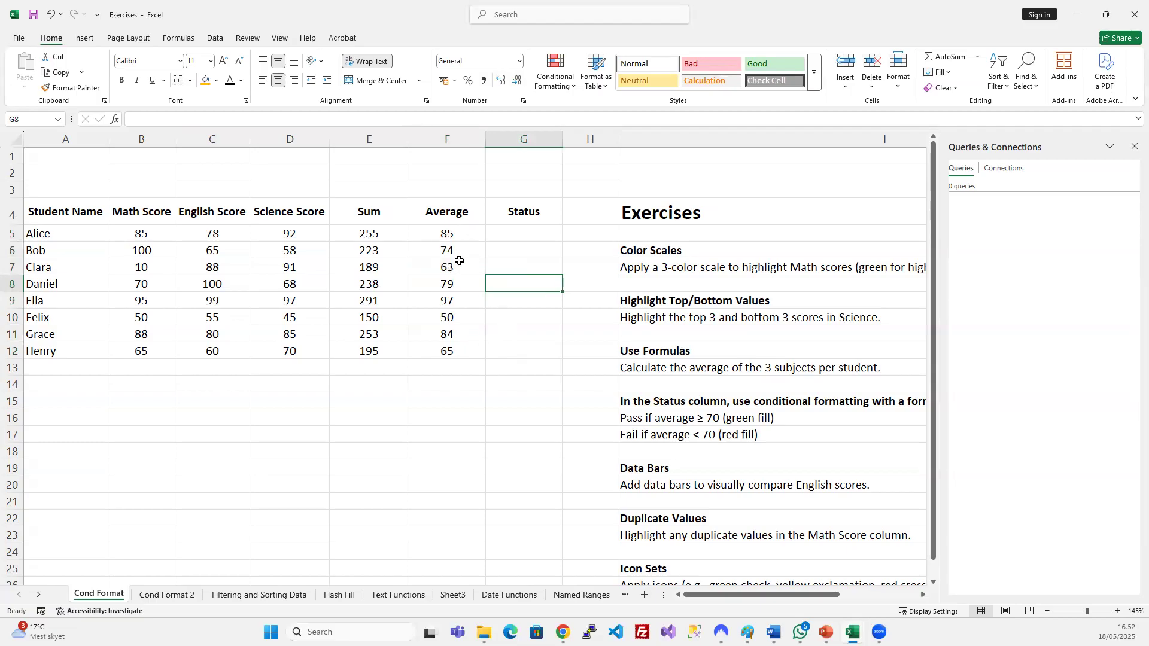
{"action": "key", "text": "ctrl+z"}
{"action": "key", "text": "ctrl+z"}
{"action": "key", "text": "ctrl+z"}
{"action": "key", "text": "ctrl+z"}
{"action": "key", "text": "ctrl+z"}
{"action": "key", "text": "ctrl+z"}
{"action": "key", "text": "ctrl+z"}
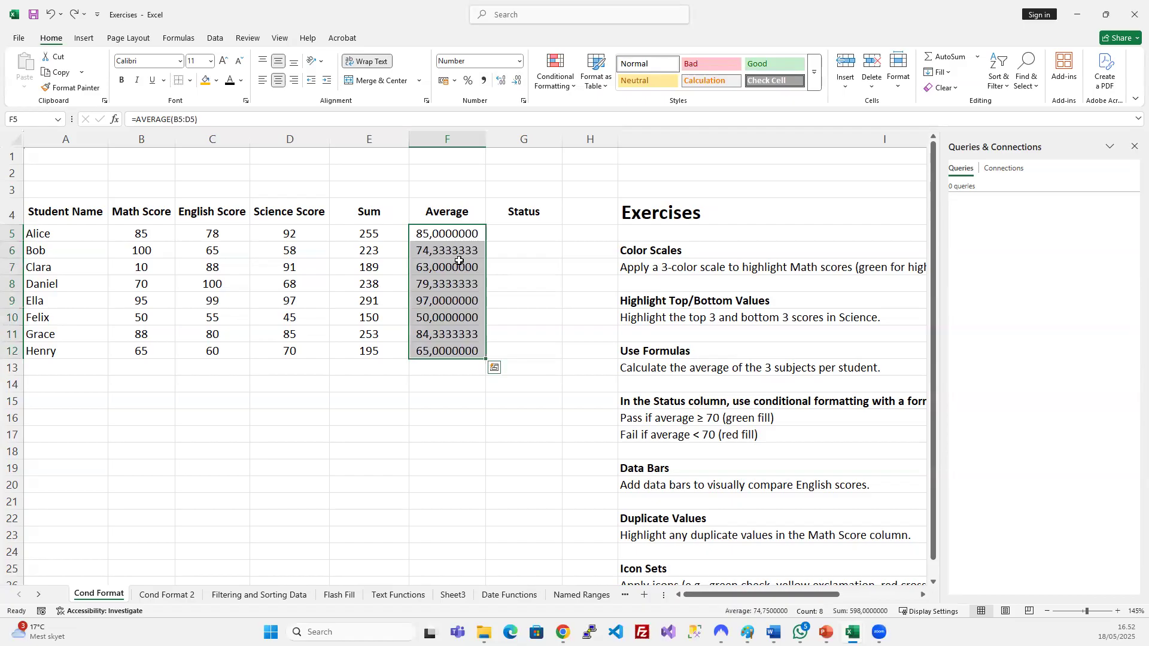
{"action": "key", "text": "ctrl+z"}
{"action": "left_click", "coordinate": [568, 320]}
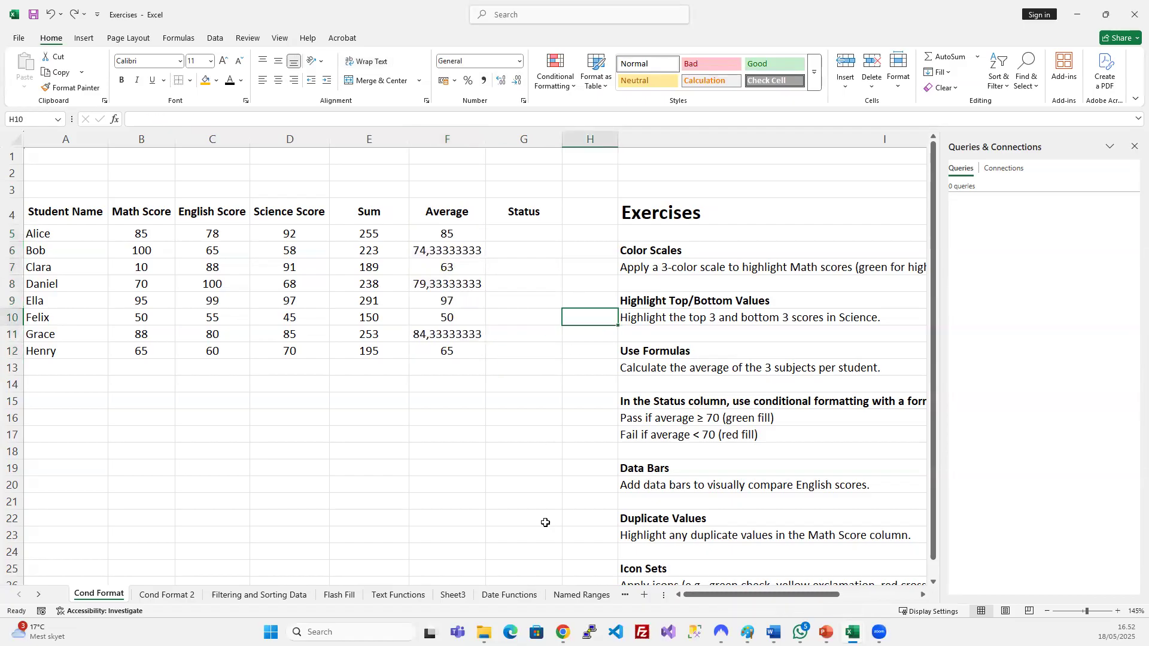
Reduce F5:F12 to whole numbers: 85, 74, 63, 79, 97, 50, 84, 65.
{"action": "left_click", "coordinate": [476, 280]}
{"action": "left_click_drag", "start_coordinate": [444, 234], "coordinate": [464, 358]}
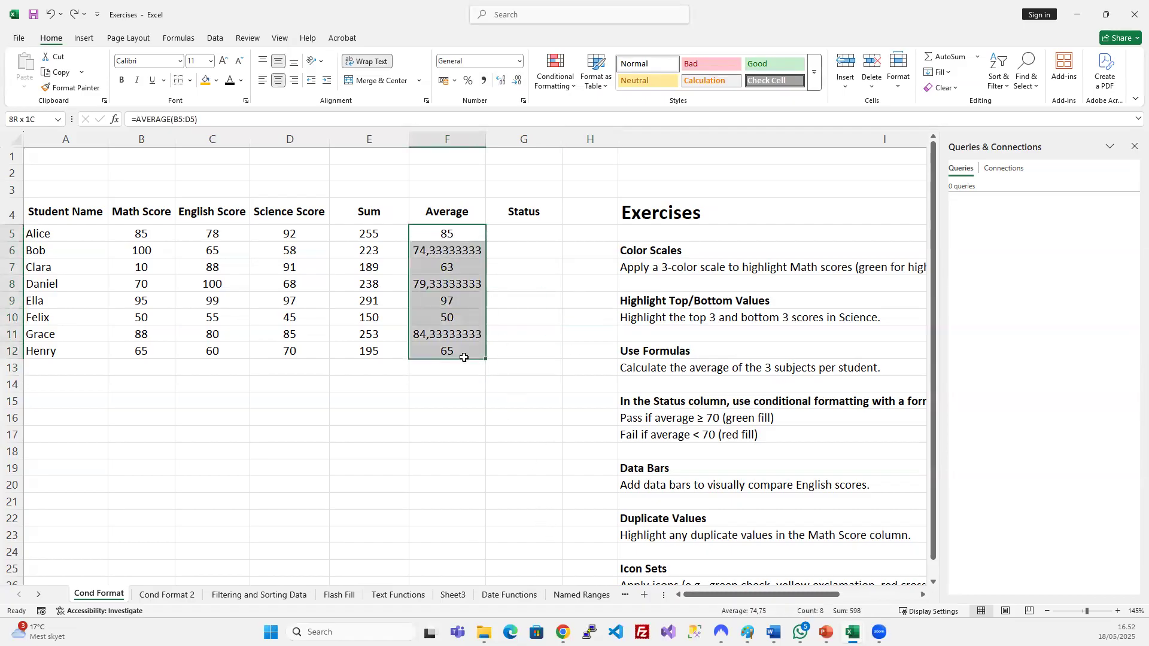
{"action": "left_click", "coordinate": [517, 80]}
{"action": "left_click", "coordinate": [517, 81]}
{"action": "left_click", "coordinate": [517, 80]}
{"action": "left_click", "coordinate": [517, 80]}
{"action": "left_click", "coordinate": [517, 81]}
{"action": "left_click", "coordinate": [517, 80]}
{"action": "left_click", "coordinate": [517, 80]}
{"action": "left_click", "coordinate": [517, 80]}
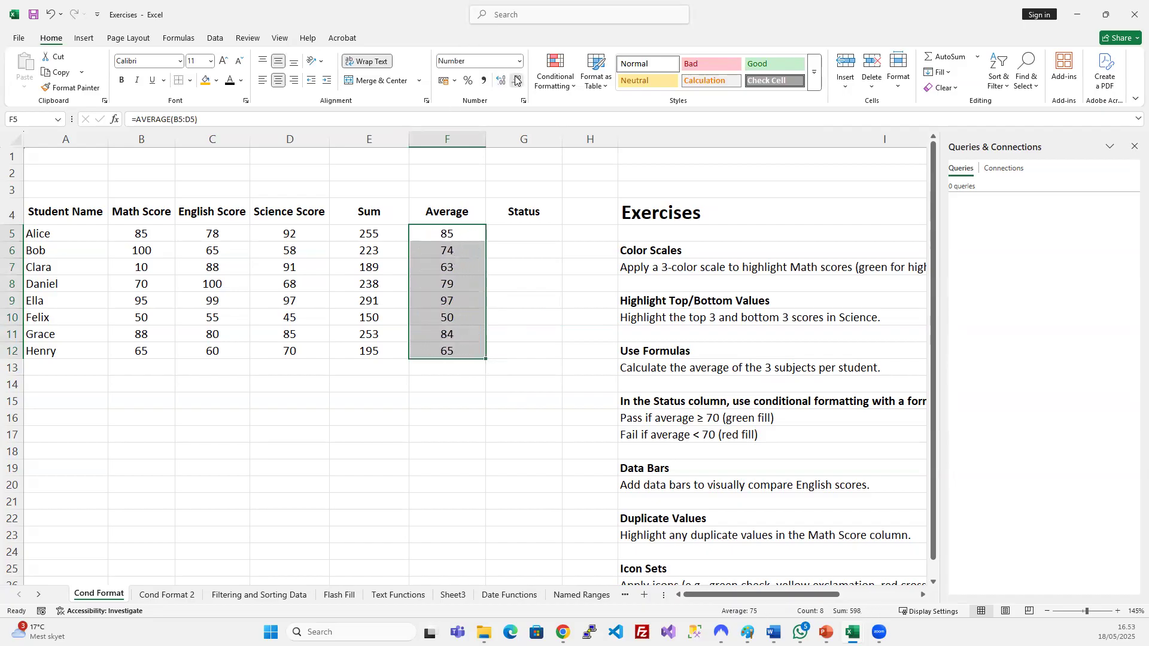
{"action": "left_click", "coordinate": [498, 296]}
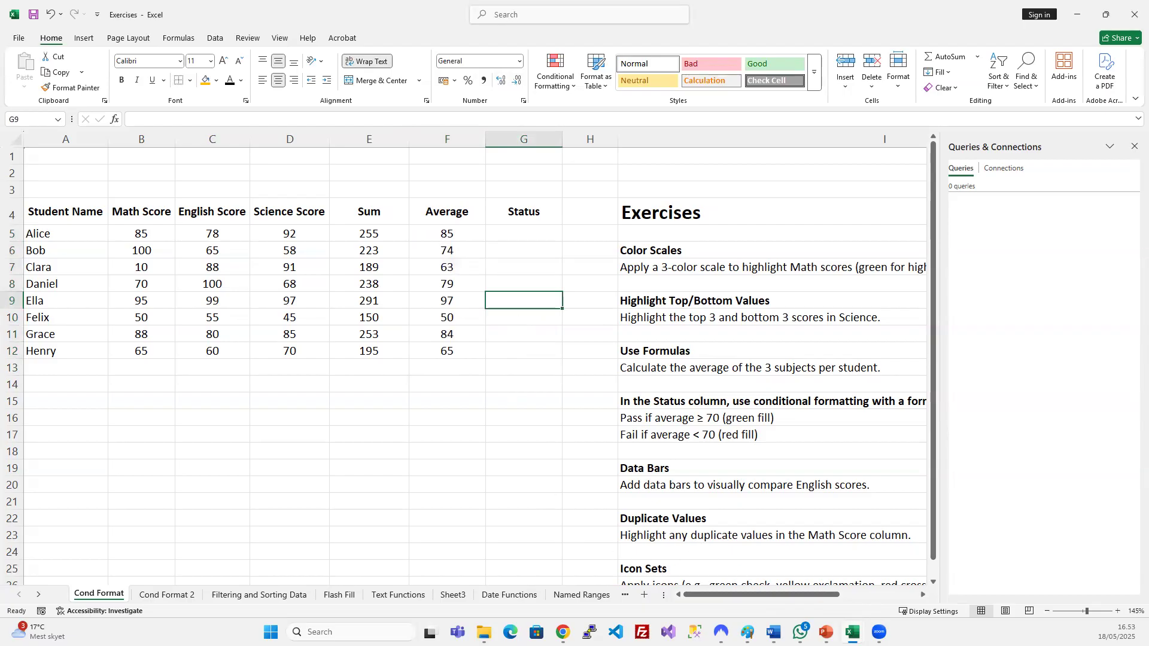
Glance at the PowerPoint slide, then return to the workbook.
{"action": "left_click", "coordinate": [853, 632]}
{"action": "left_click", "coordinate": [917, 578]}
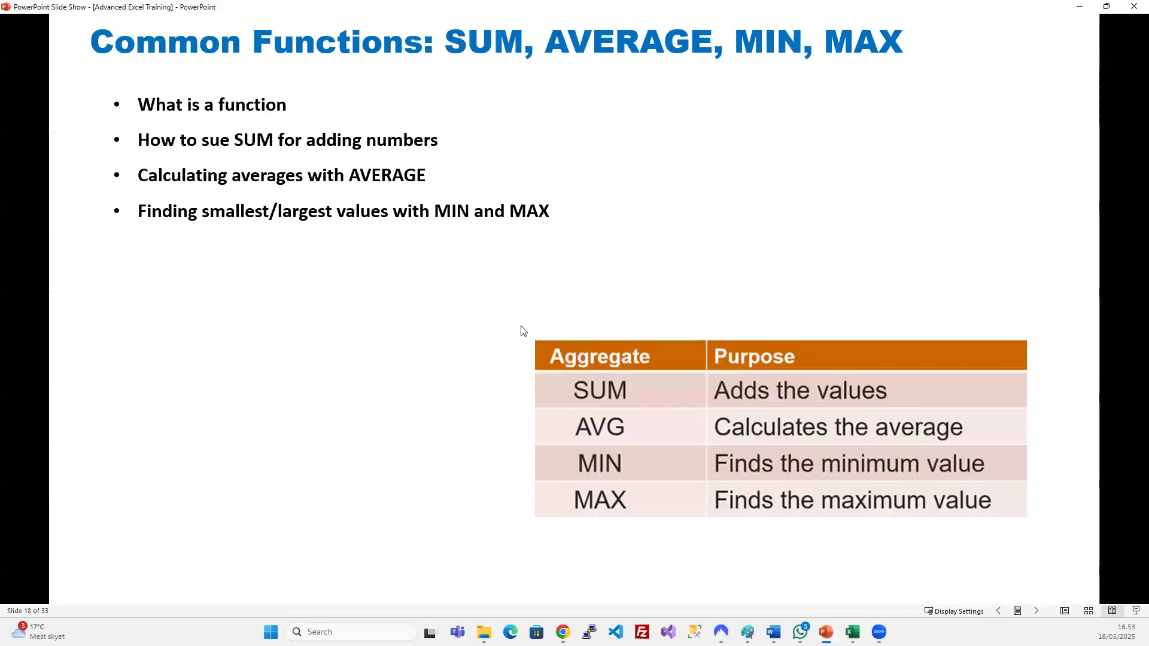
{"action": "left_click", "coordinate": [1079, 6]}
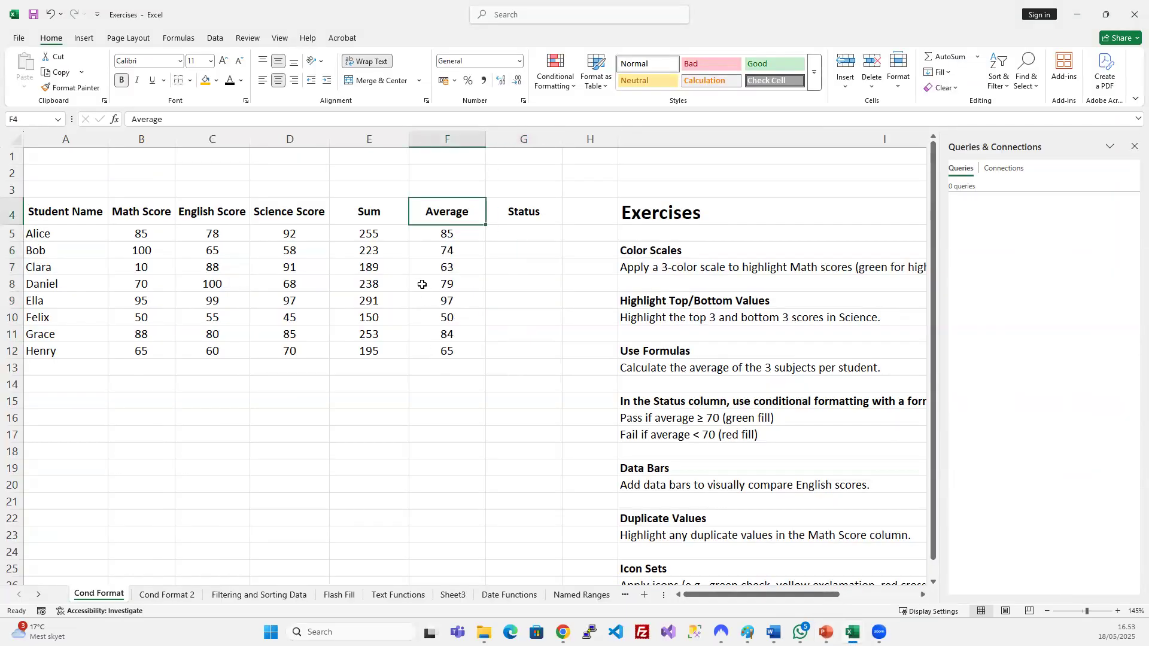
Label F1 'Min' and F2 'Max' above the table.
{"action": "left_click", "coordinate": [436, 156]}
{"action": "type", "text": "m"}
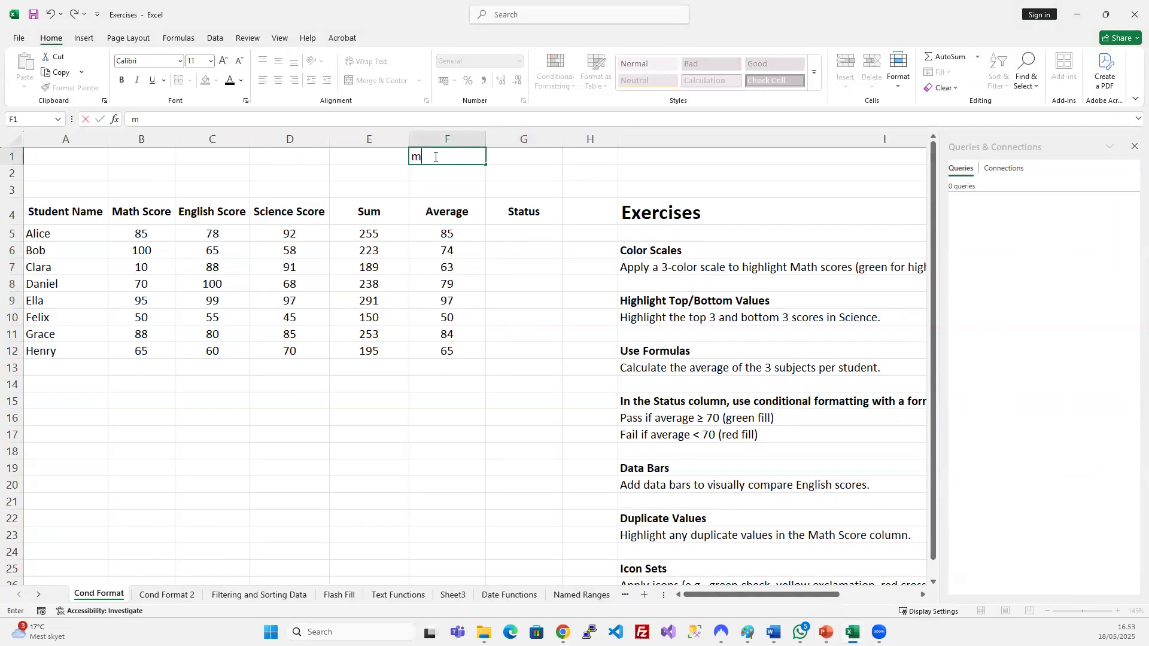
{"action": "key", "text": "BackSpace"}
{"action": "type", "text": "Min"}
{"action": "key", "text": "Return"}
{"action": "type", "text": "Mix"}
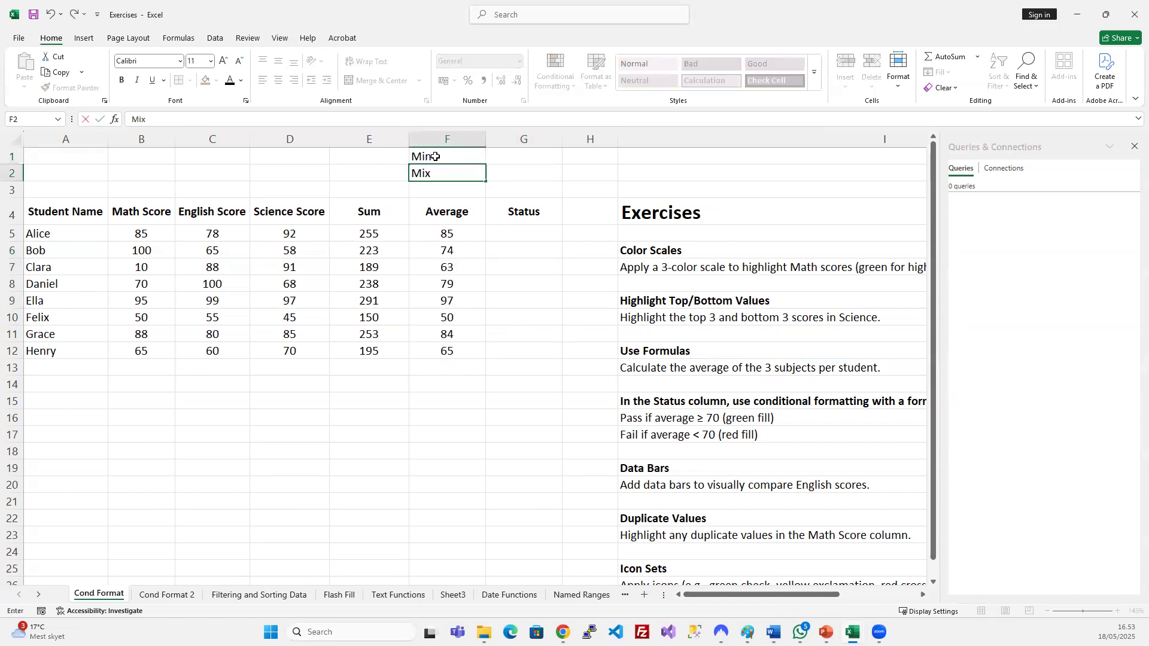
{"action": "key", "text": "Return"}
{"action": "key", "text": "Up"}
{"action": "key", "text": "F2"}
{"action": "key", "text": "BackSpace"}
{"action": "type", "text": "ax"}
{"action": "key", "text": "Return"}
Enter =MIN(B5:B12) in G1 to show the lowest Math score, 10.
{"action": "key", "text": "Up"}
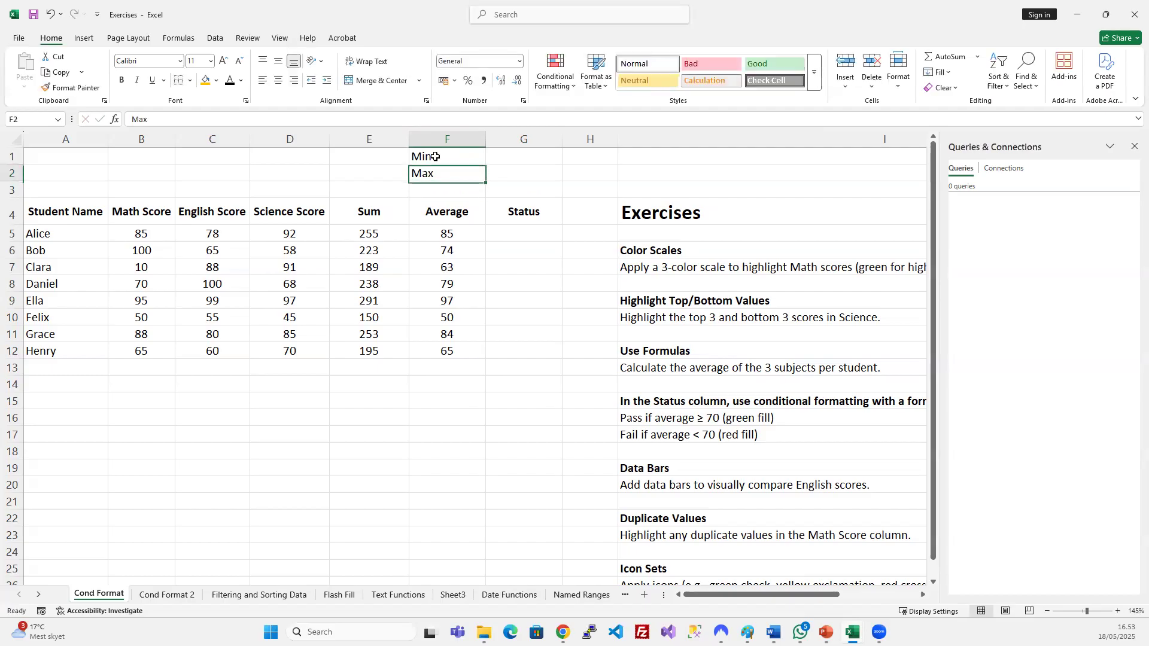
{"action": "key", "text": "Up"}
{"action": "key", "text": "Right"}
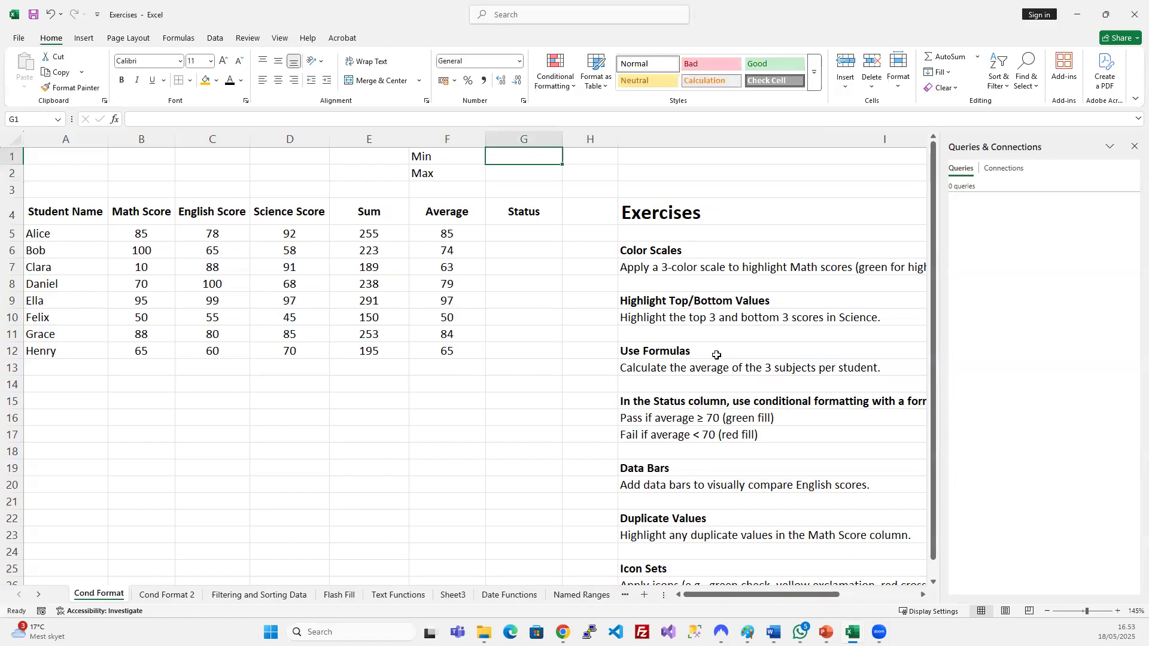
{"action": "type", "text": "=MIN"}
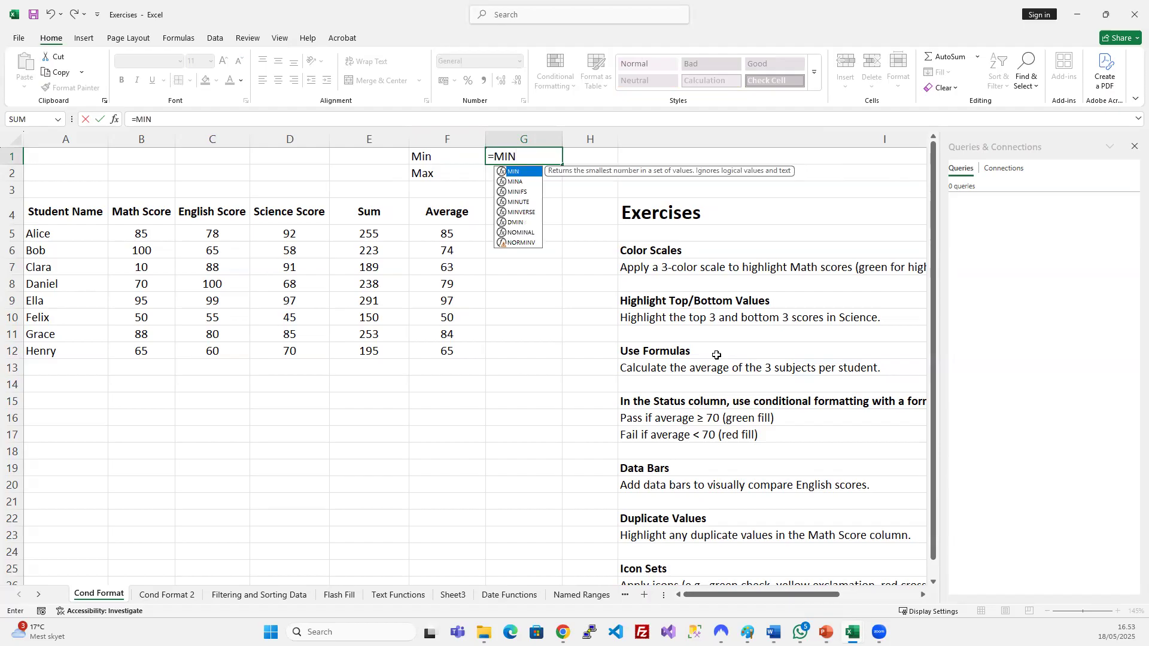
{"action": "type", "text": "("}
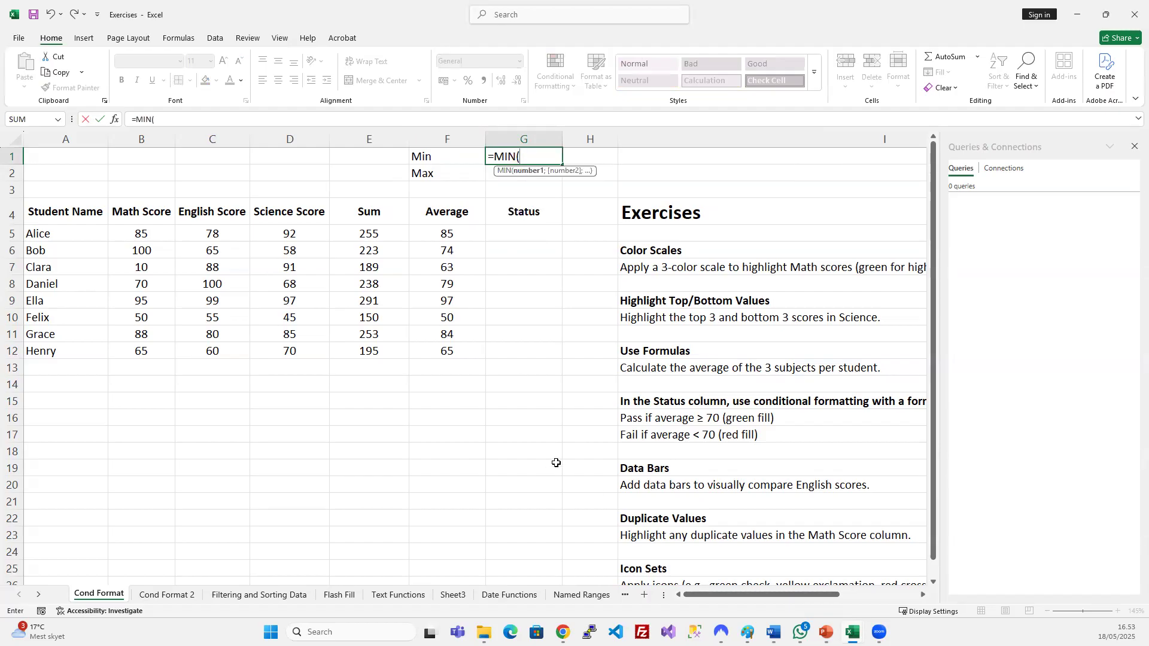
{"action": "left_click_drag", "start_coordinate": [151, 233], "coordinate": [159, 349]}
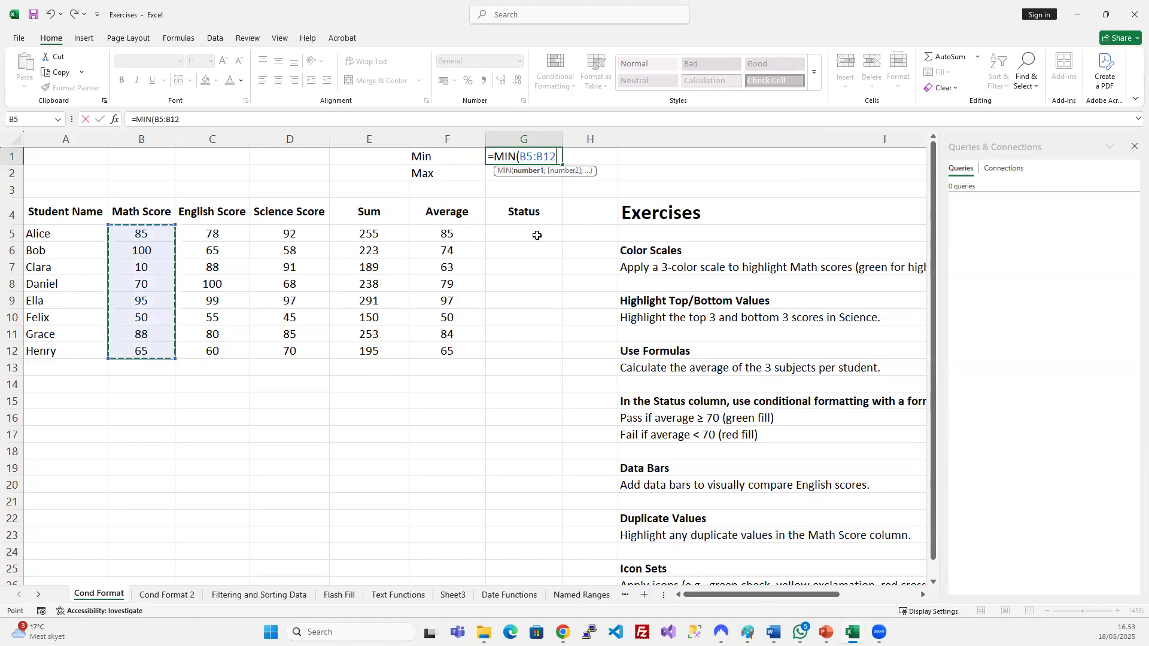
{"action": "type", "text": ")"}
{"action": "key", "text": "Return"}
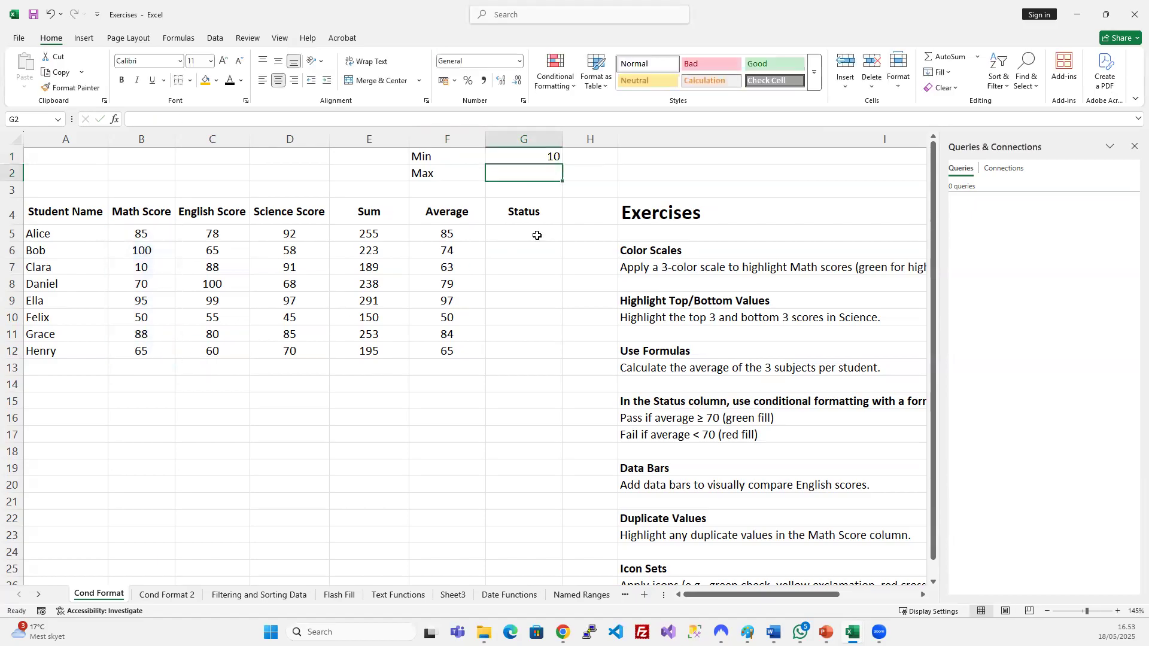
Enter =MAX(B5:B12) in G2 to show the highest Math score, 100.
{"action": "left_click", "coordinate": [524, 159]}
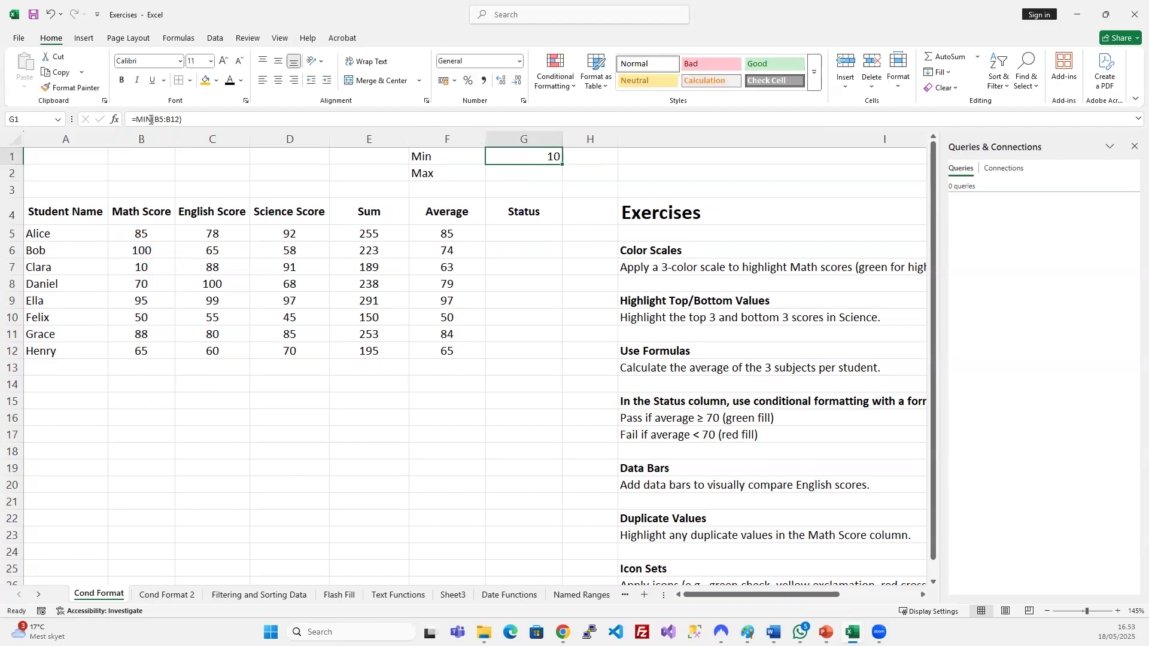
{"action": "left_click_drag", "start_coordinate": [156, 234], "coordinate": [146, 352]}
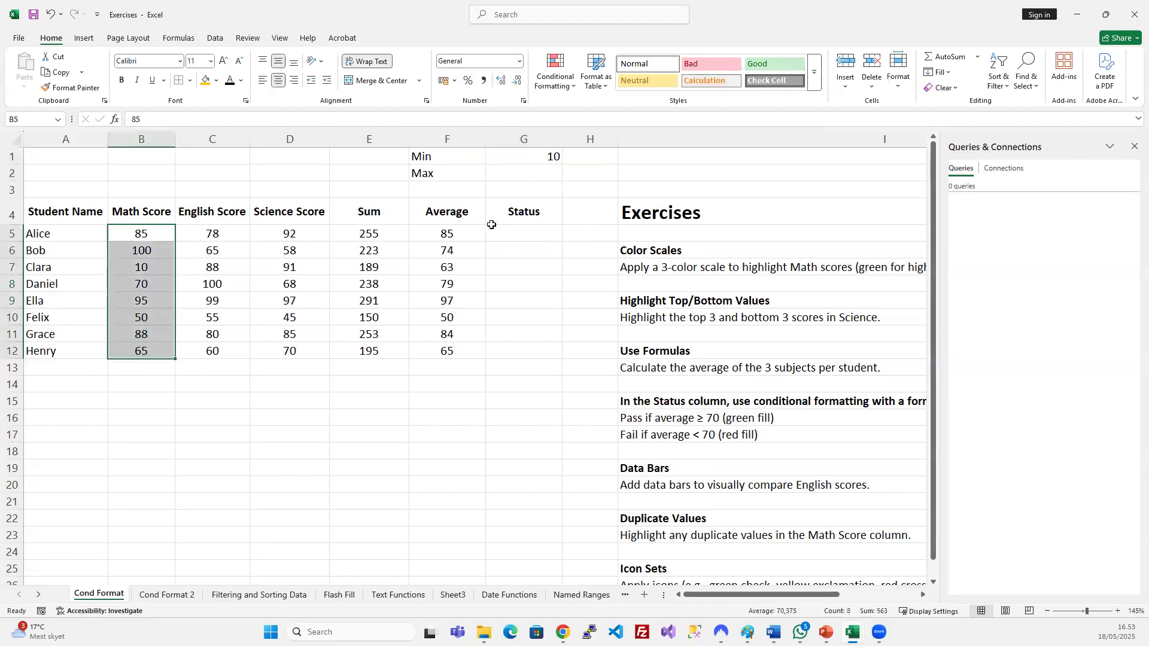
{"action": "left_click", "coordinate": [517, 173]}
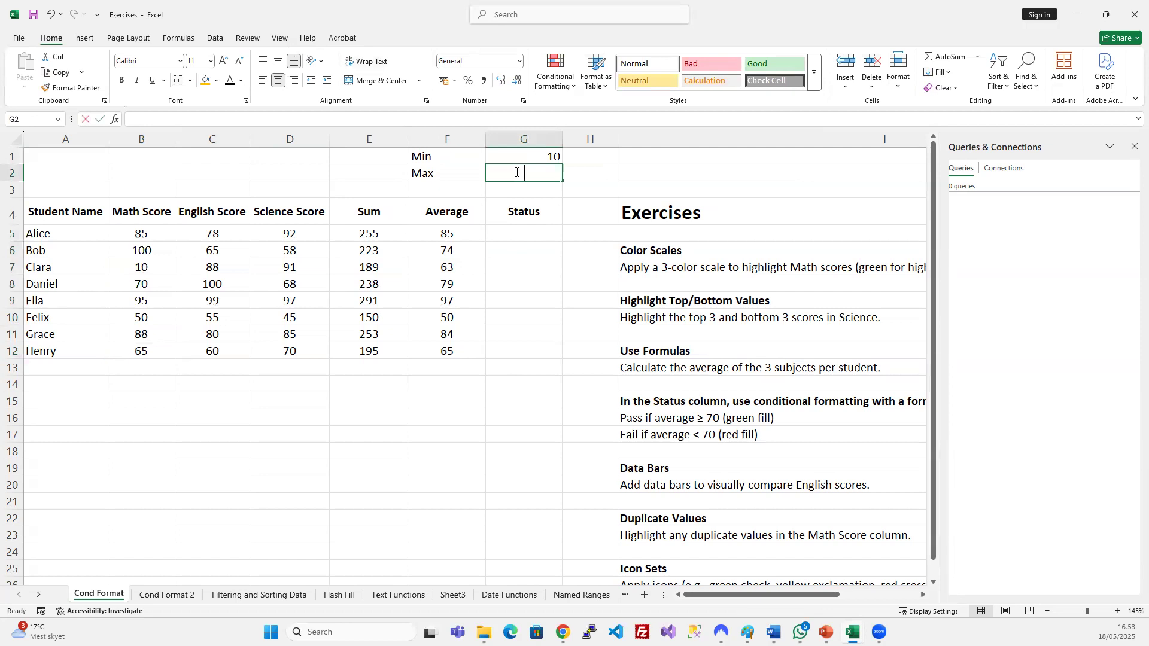
{"action": "type", "text": "=max"}
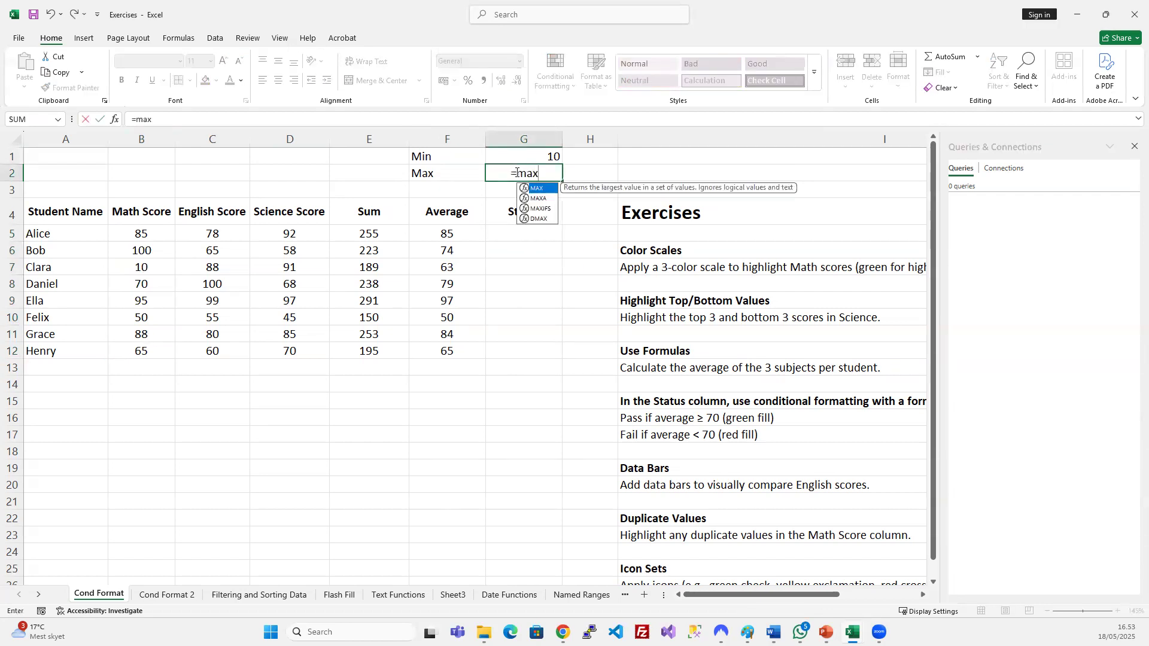
{"action": "key", "text": "Tab"}
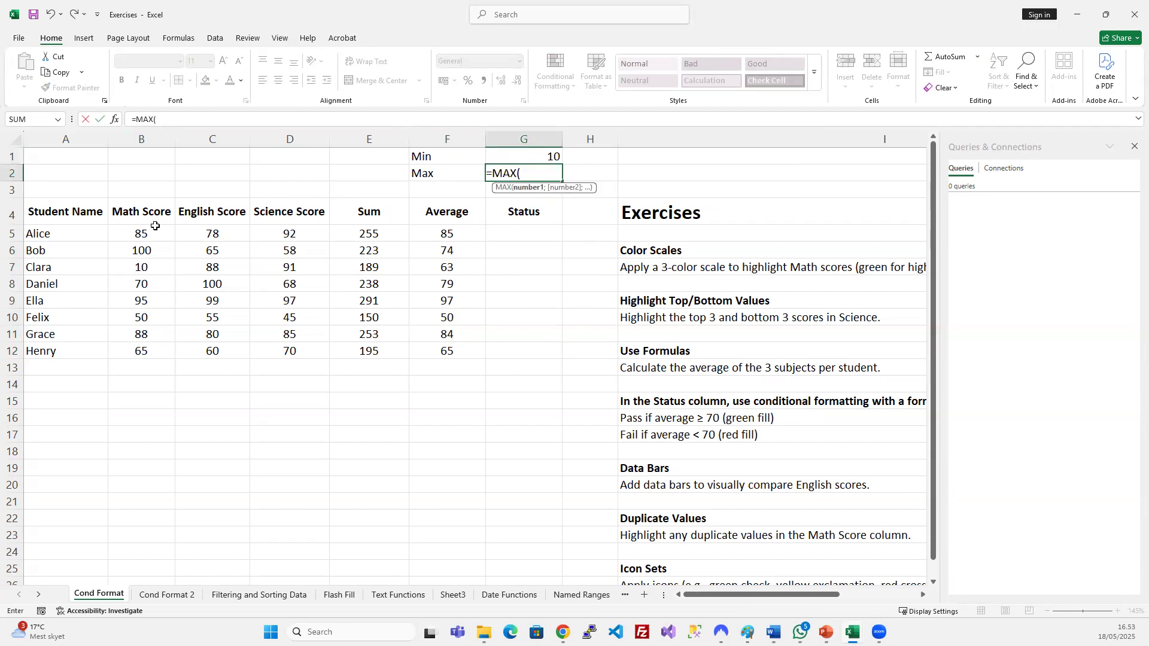
{"action": "left_click_drag", "start_coordinate": [152, 236], "coordinate": [159, 351]}
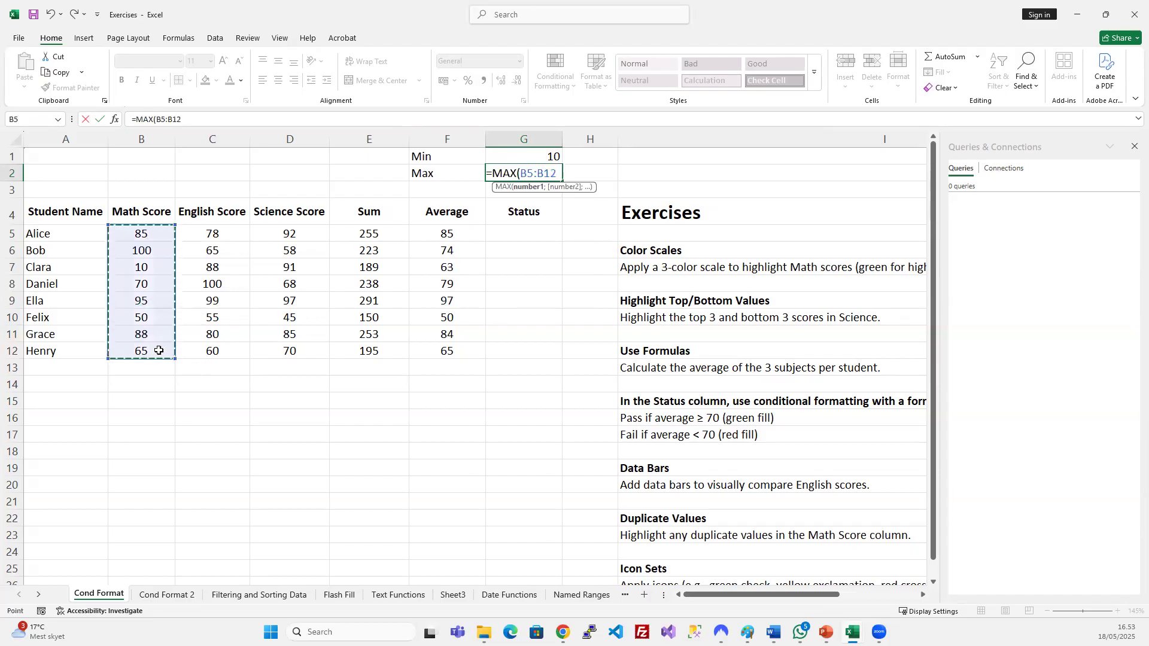
{"action": "key", "text": "Return"}
Centre the Min value 10 in G1.
{"action": "left_click", "coordinate": [525, 174]}
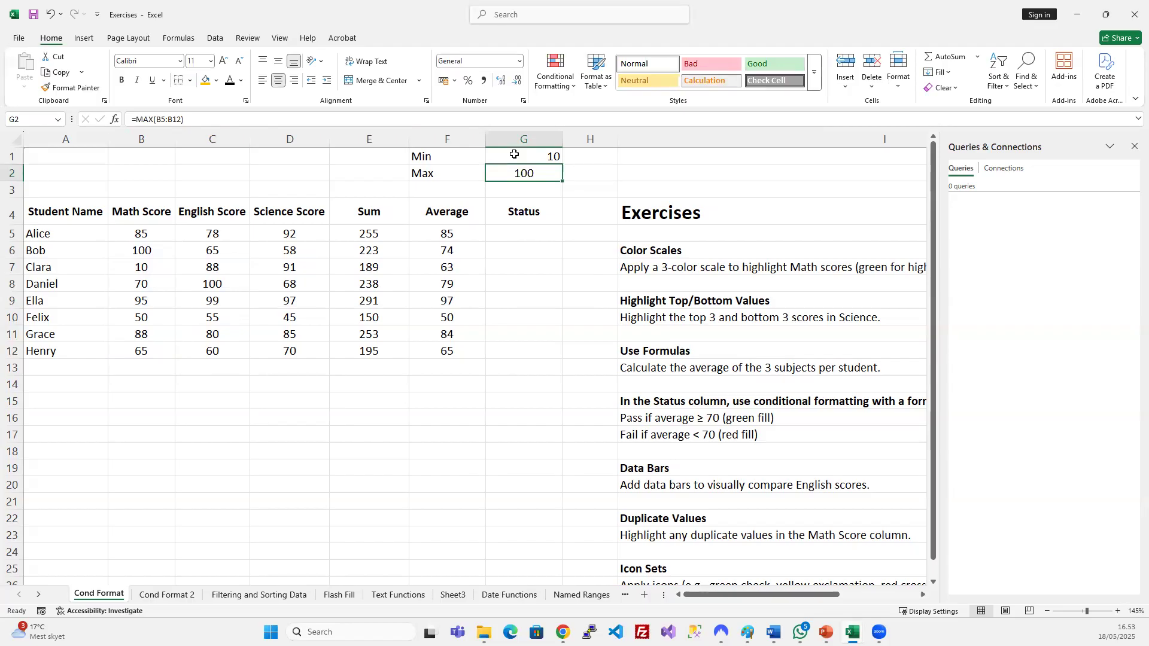
{"action": "left_click", "coordinate": [519, 157]}
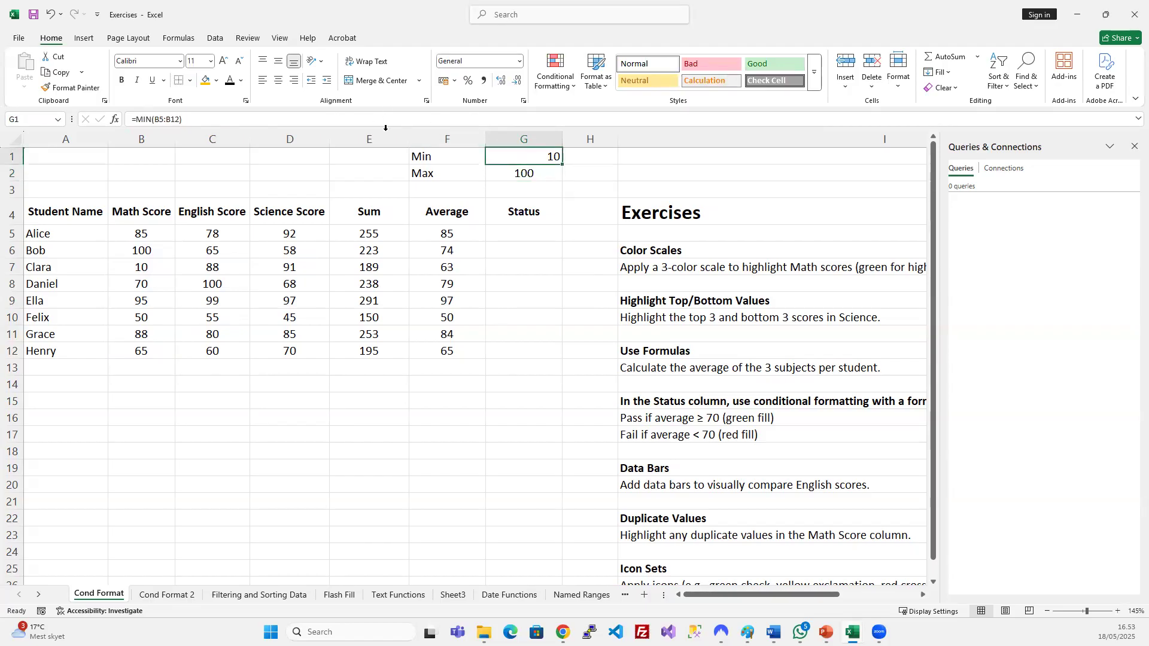
{"action": "left_click", "coordinate": [278, 79]}
{"action": "left_click", "coordinate": [568, 188]}
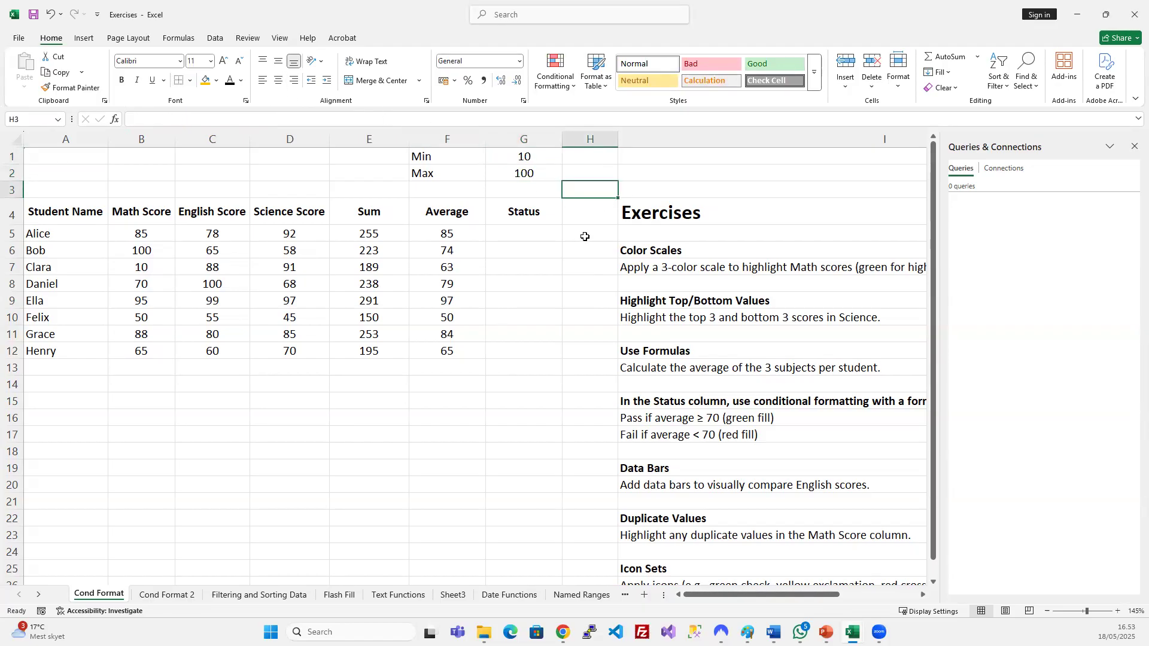
Extend the labels to 'Min score' in F1 and 'Max score' in F2.
{"action": "double_click", "coordinate": [455, 158]}
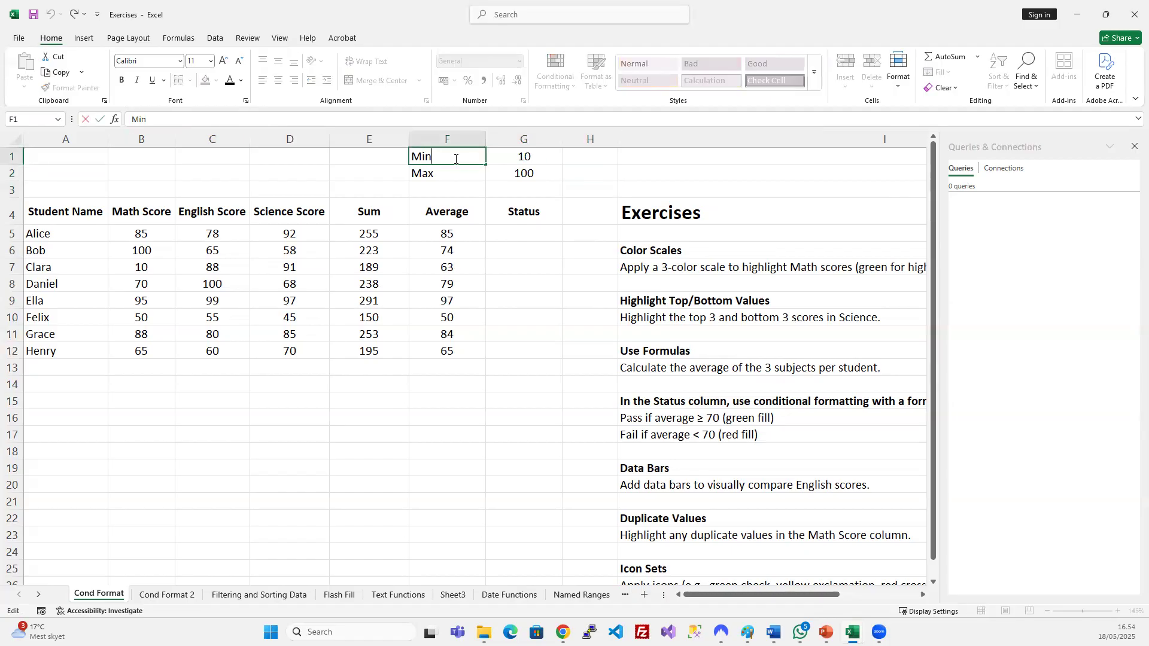
{"action": "type", "text": "score"}
{"action": "double_click", "coordinate": [453, 173]}
{"action": "type", "text": "score"}
{"action": "key", "text": "Return"}
{"action": "left_click", "coordinate": [540, 172]}
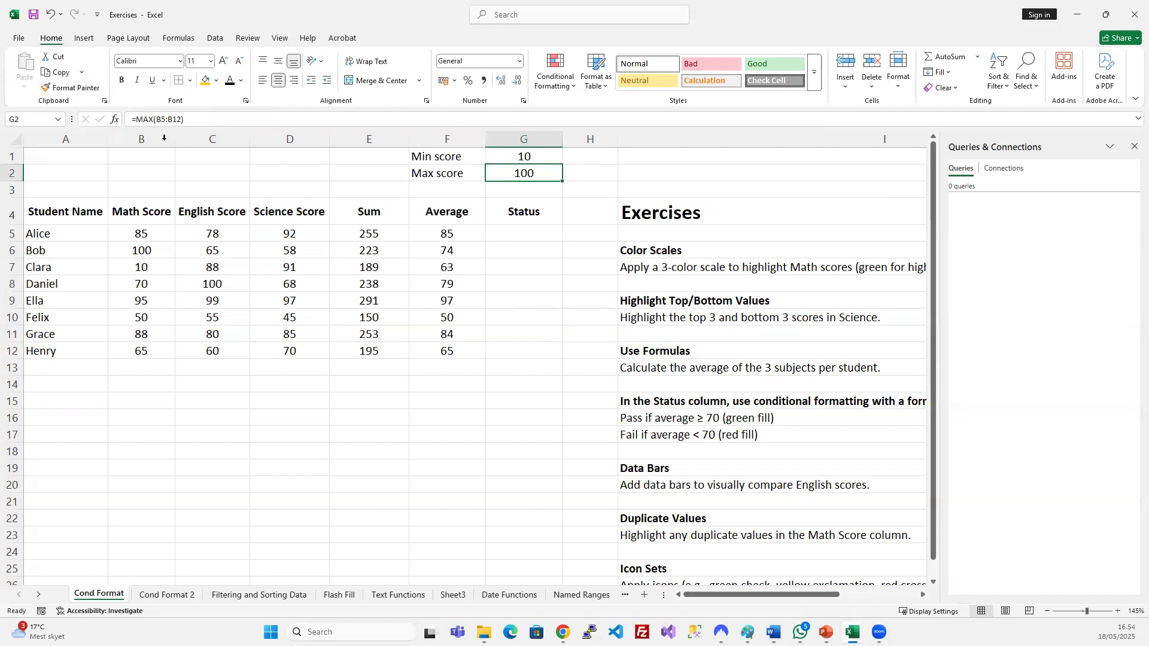
{"action": "left_click", "coordinate": [114, 122]}
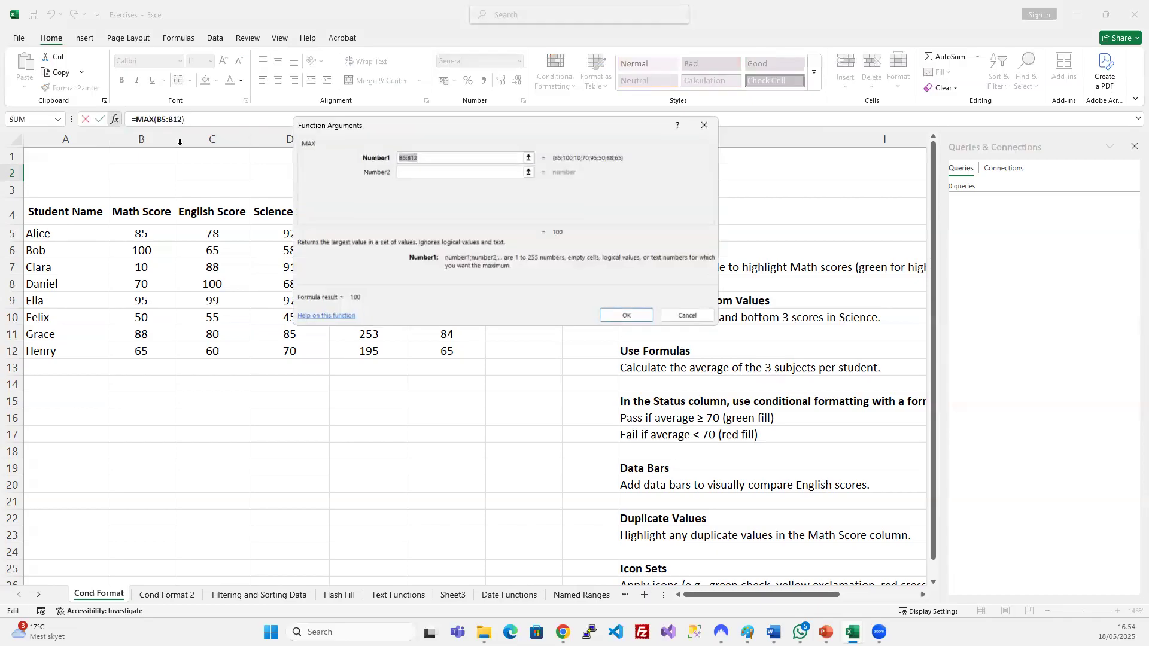
{"action": "left_click_drag", "start_coordinate": [429, 130], "coordinate": [474, 254]}
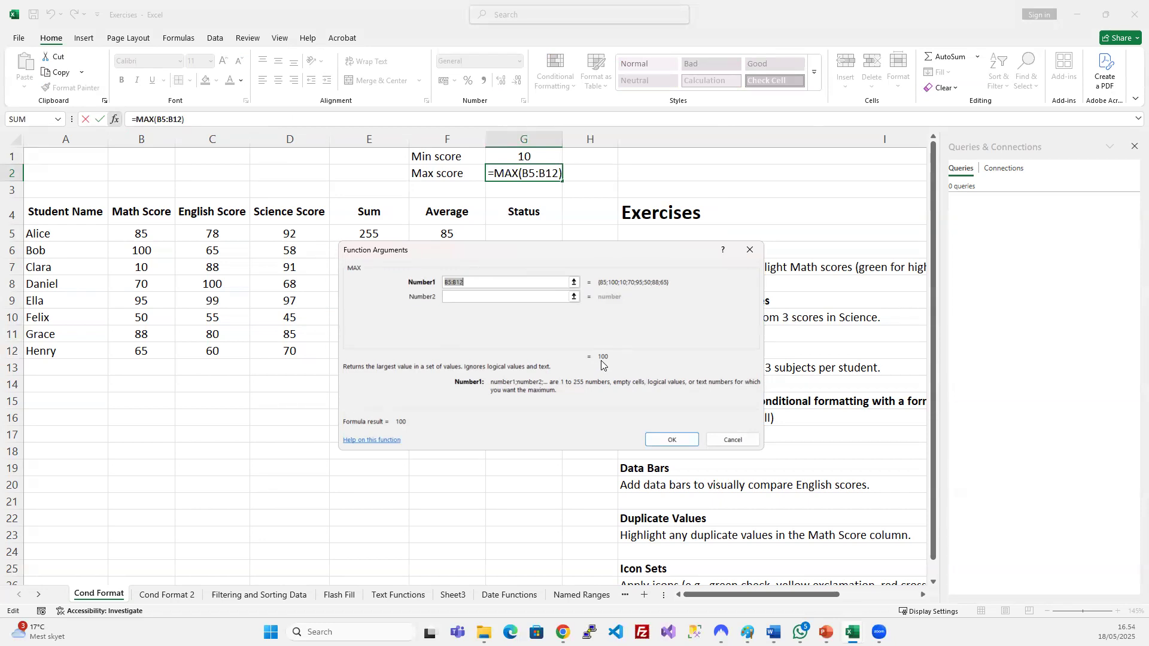
{"action": "left_click", "coordinate": [733, 440]}
{"action": "left_click", "coordinate": [503, 158]}
{"action": "left_click", "coordinate": [114, 120]}
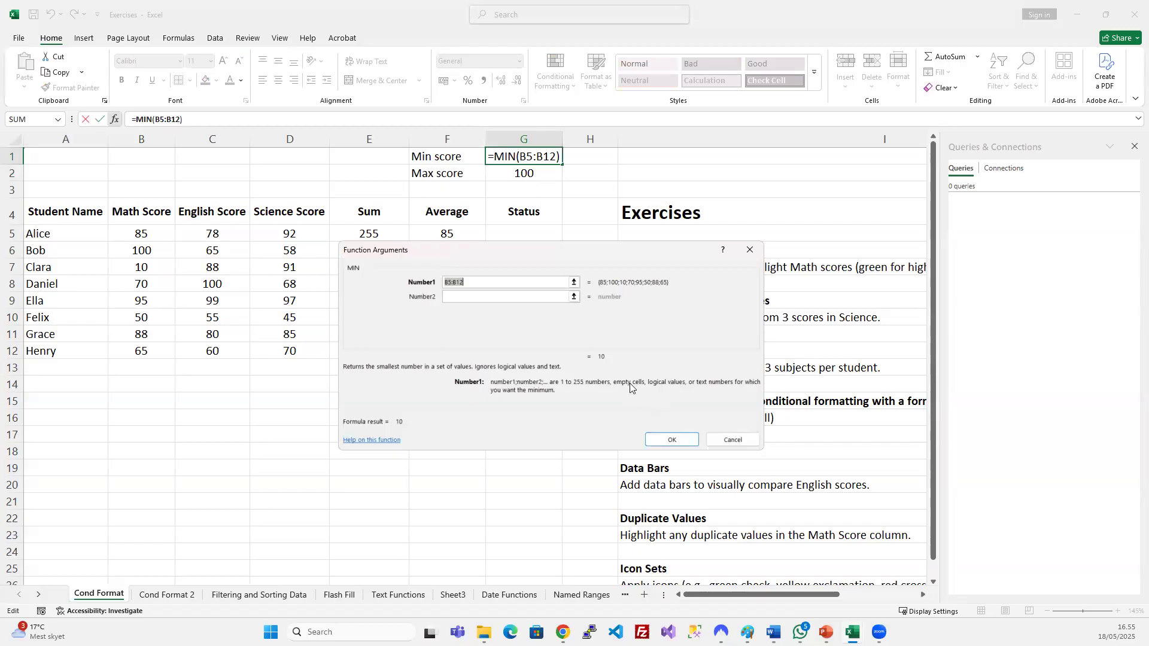
{"action": "left_click", "coordinate": [672, 440]}
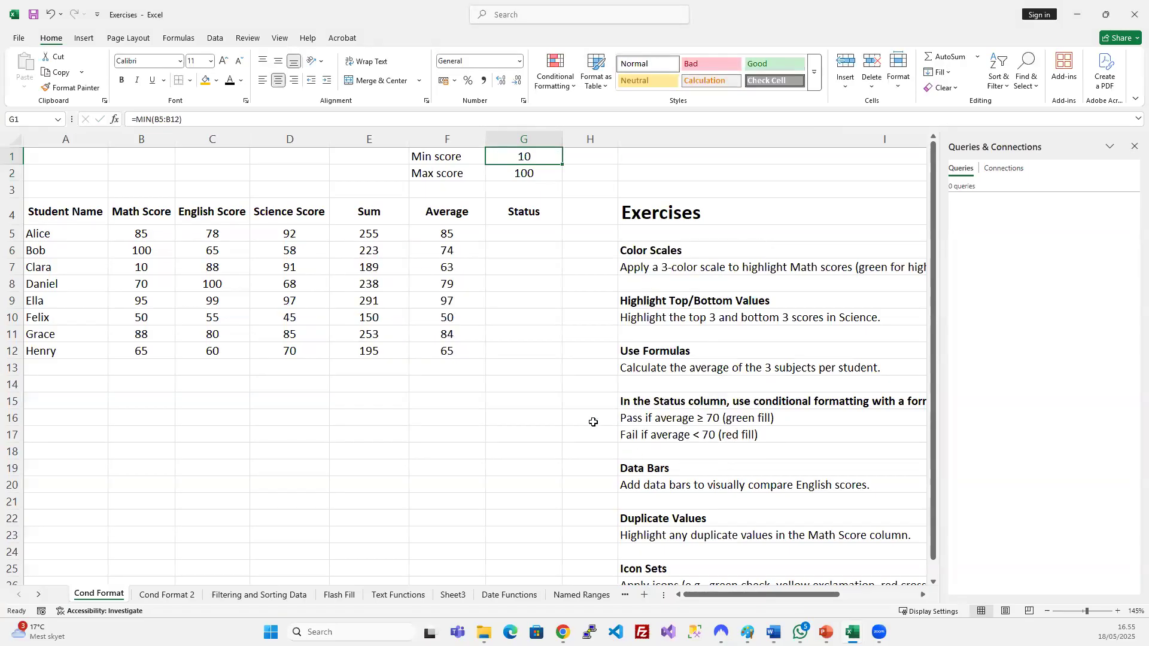
{"action": "left_click", "coordinate": [336, 280]}
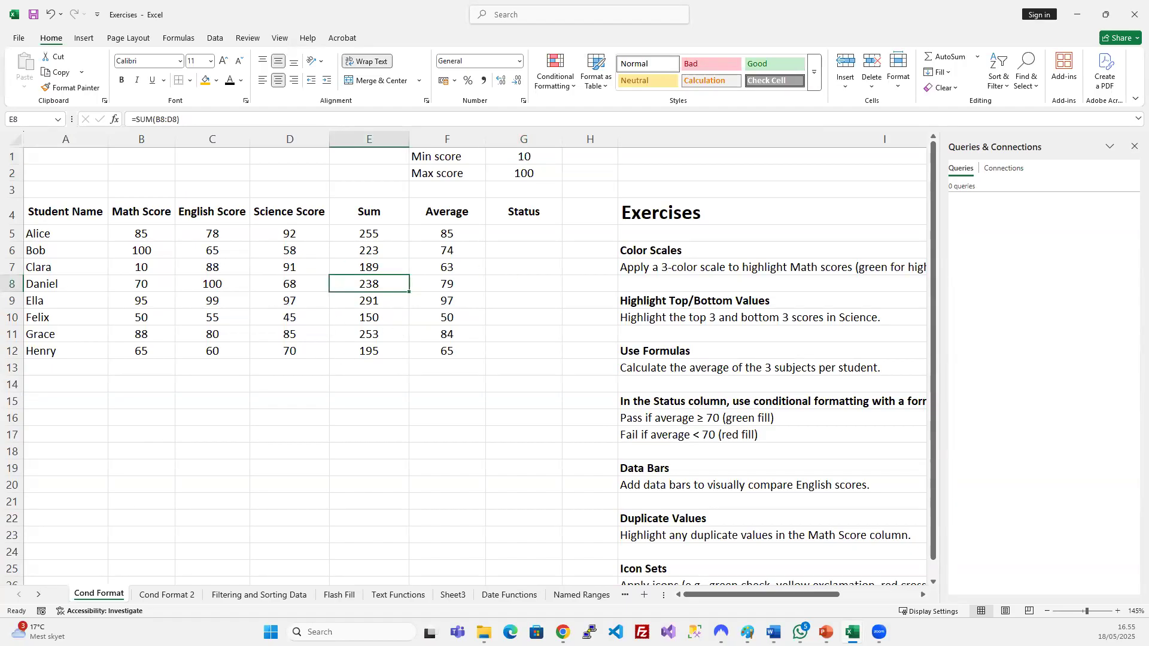
Bring the slide show's 'Common Functions: SUM, AVERAGE, MIN, MAX' slide to the front.
{"action": "left_click", "coordinate": [825, 632]}
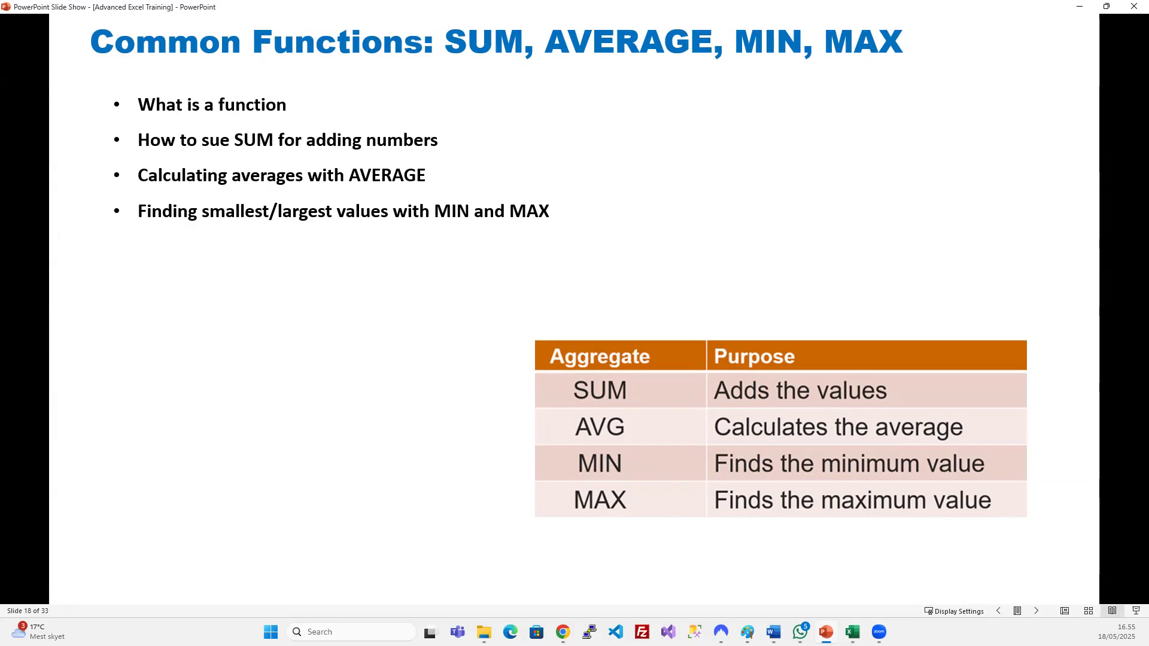
Return to the Exercises workbook and select Status cell G5.
{"action": "left_click", "coordinate": [853, 632]}
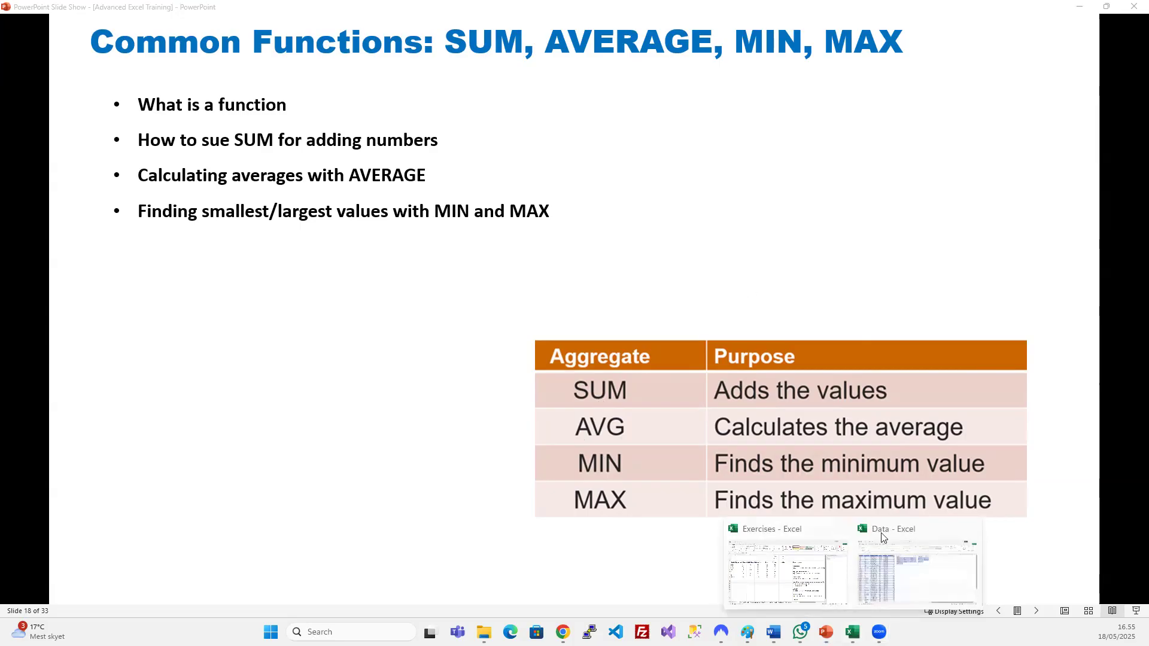
{"action": "left_click", "coordinate": [775, 592]}
{"action": "left_click", "coordinate": [525, 235]}
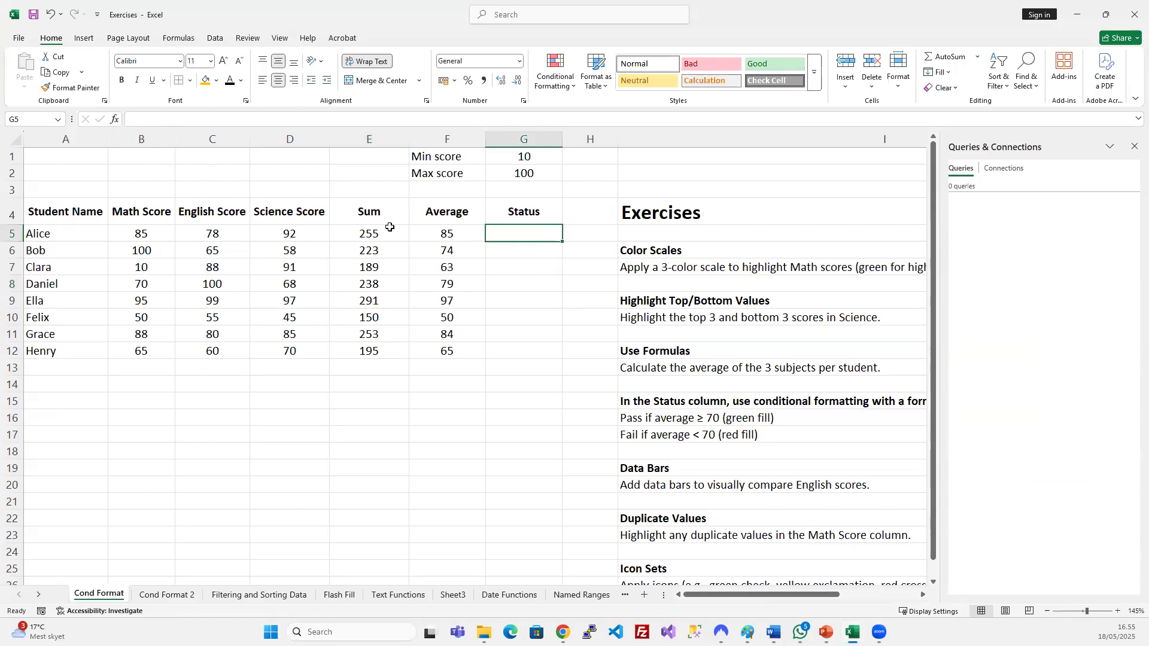
Open Insert Function for G5 from the Formulas ribbon and view the Date & Time category.
{"action": "left_click", "coordinate": [181, 38]}
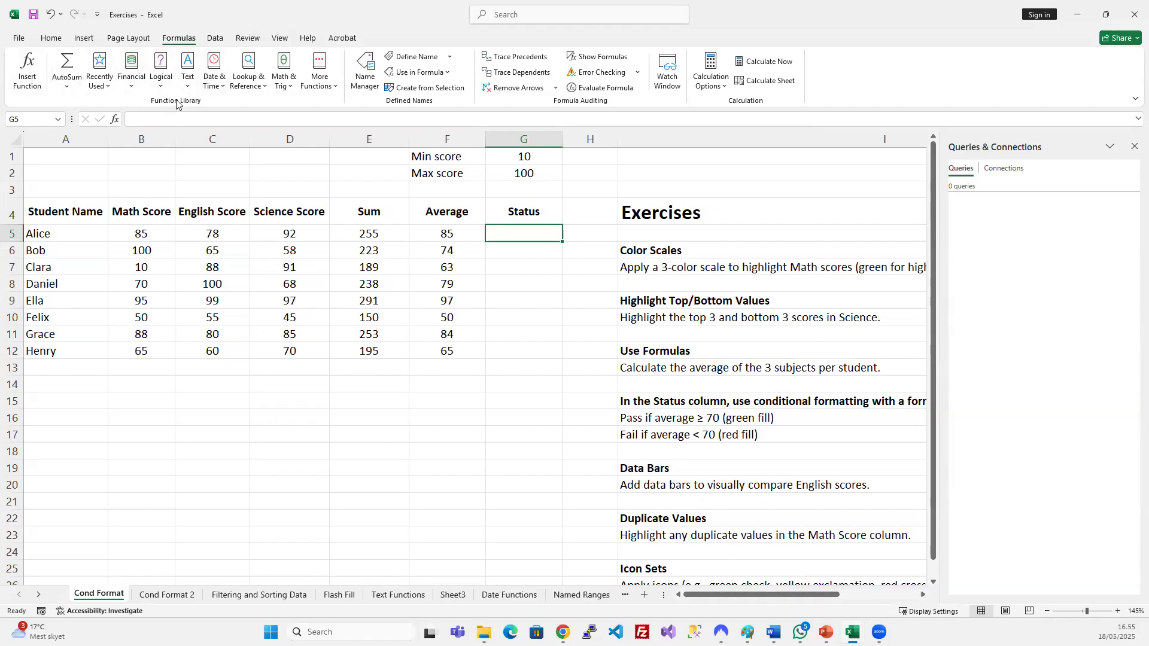
{"action": "left_click", "coordinate": [113, 120]}
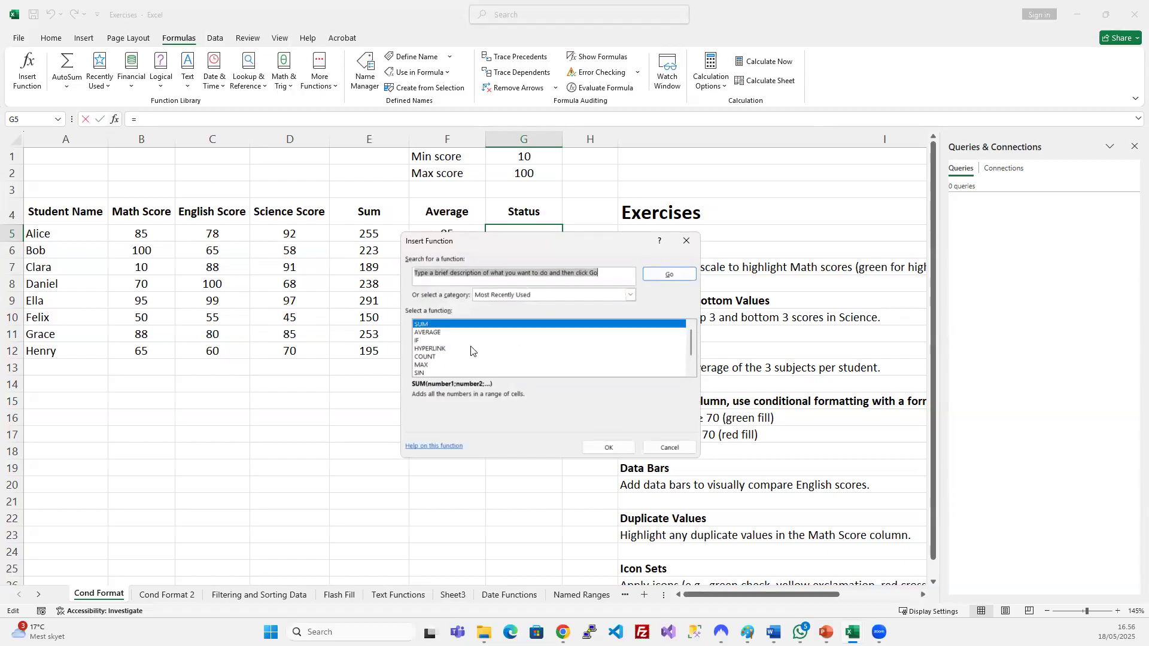
{"action": "left_click", "coordinate": [631, 293]}
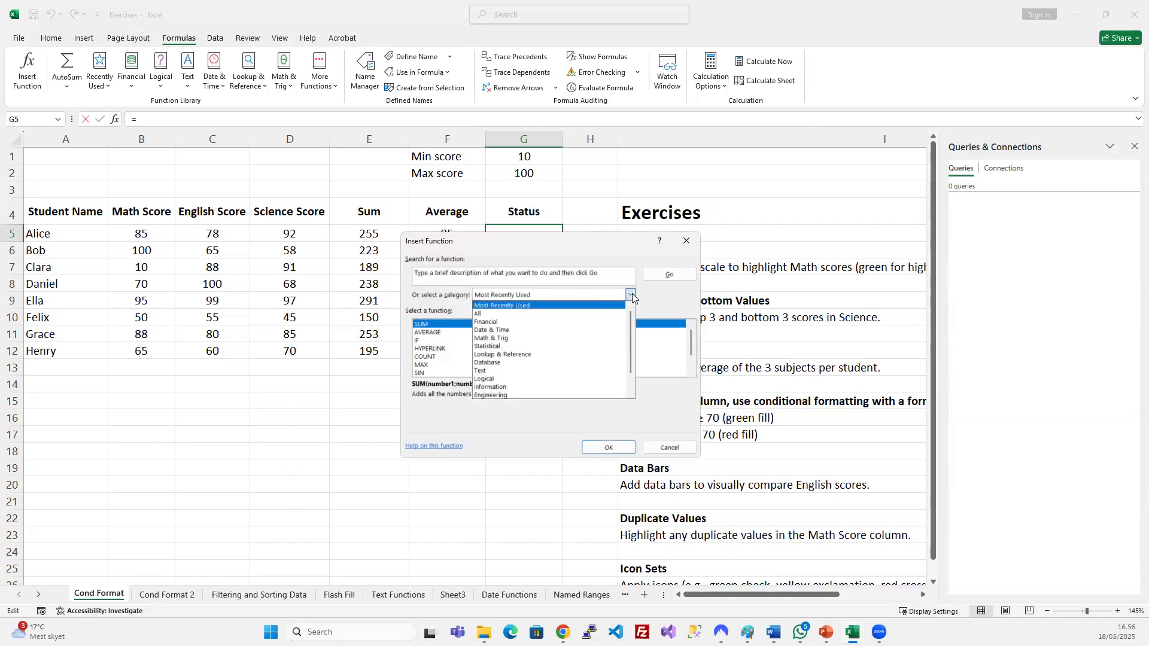
{"action": "left_click", "coordinate": [533, 331]}
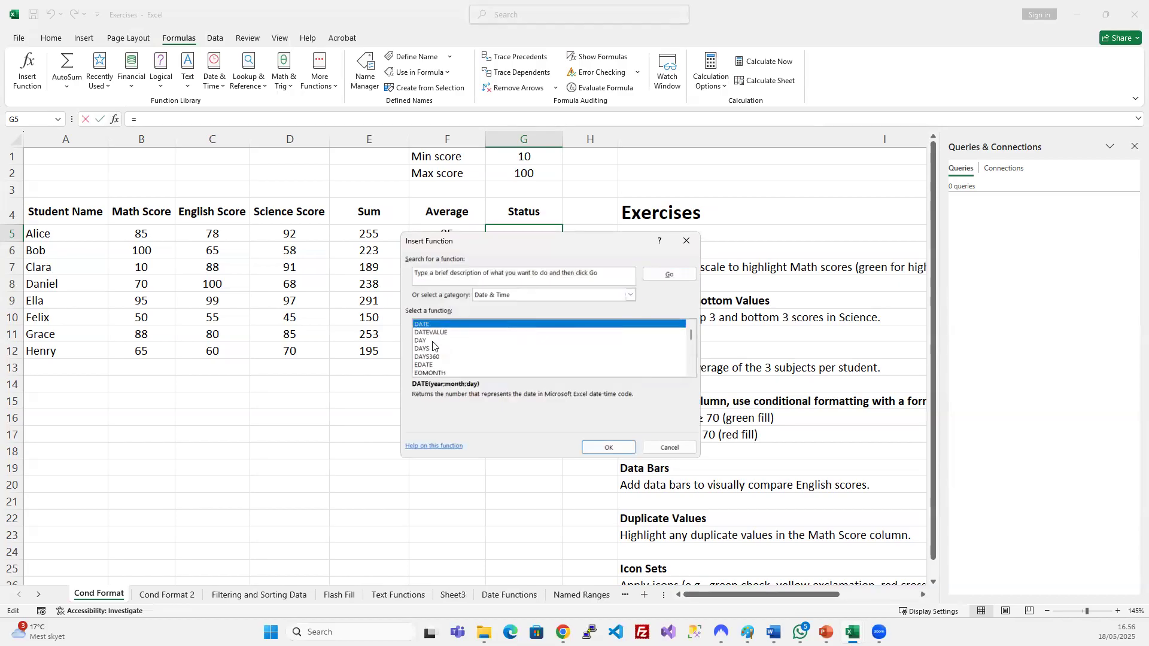
{"action": "scroll", "coordinate": [432, 356], "scroll_direction": "down", "scroll_amount": 6}
{"action": "scroll", "coordinate": [432, 356], "scroll_direction": "up", "scroll_amount": 6}
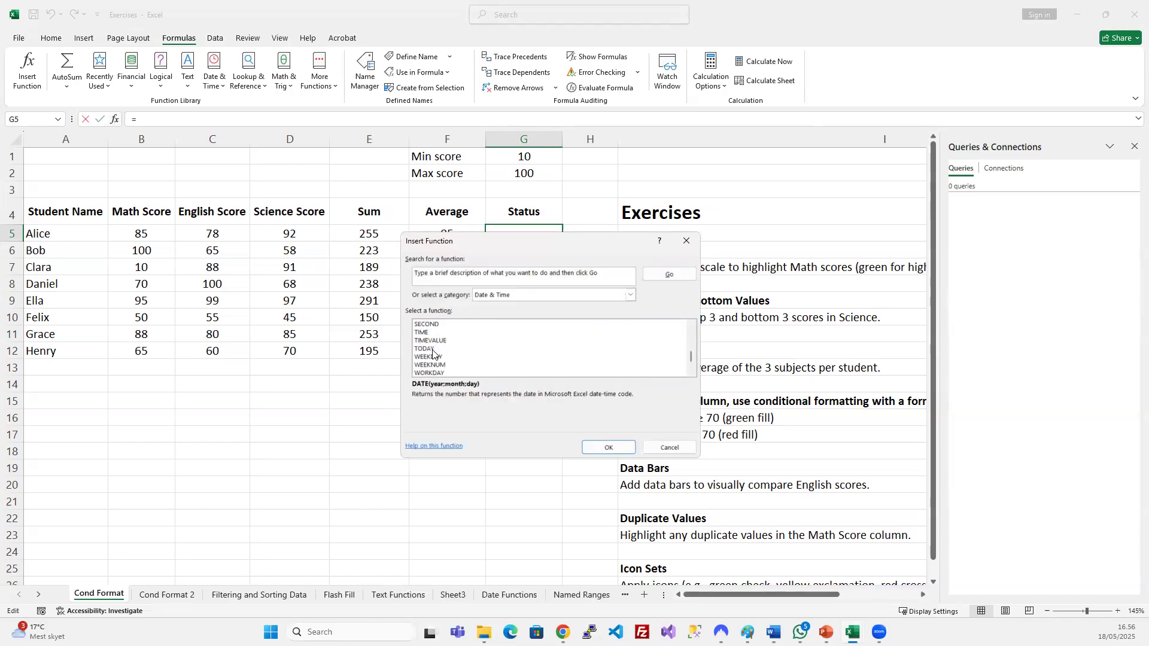
Browse the Math & Trig, Financial and Text function categories.
{"action": "left_click", "coordinate": [630, 296]}
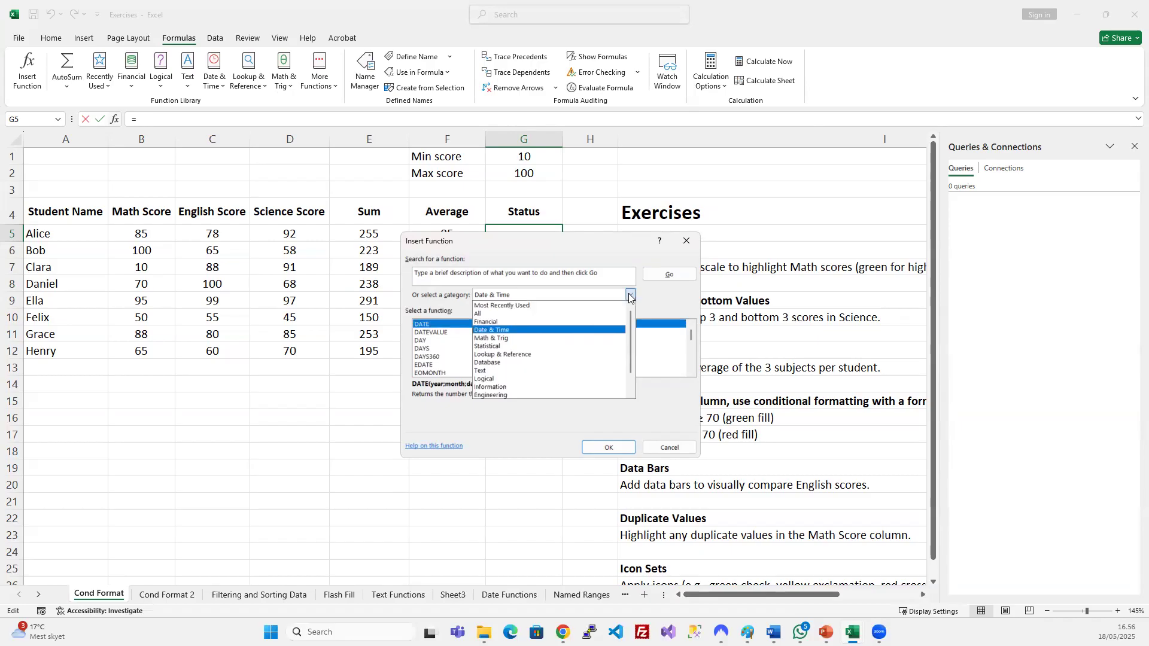
{"action": "left_click", "coordinate": [514, 339]}
{"action": "left_click", "coordinate": [630, 296]}
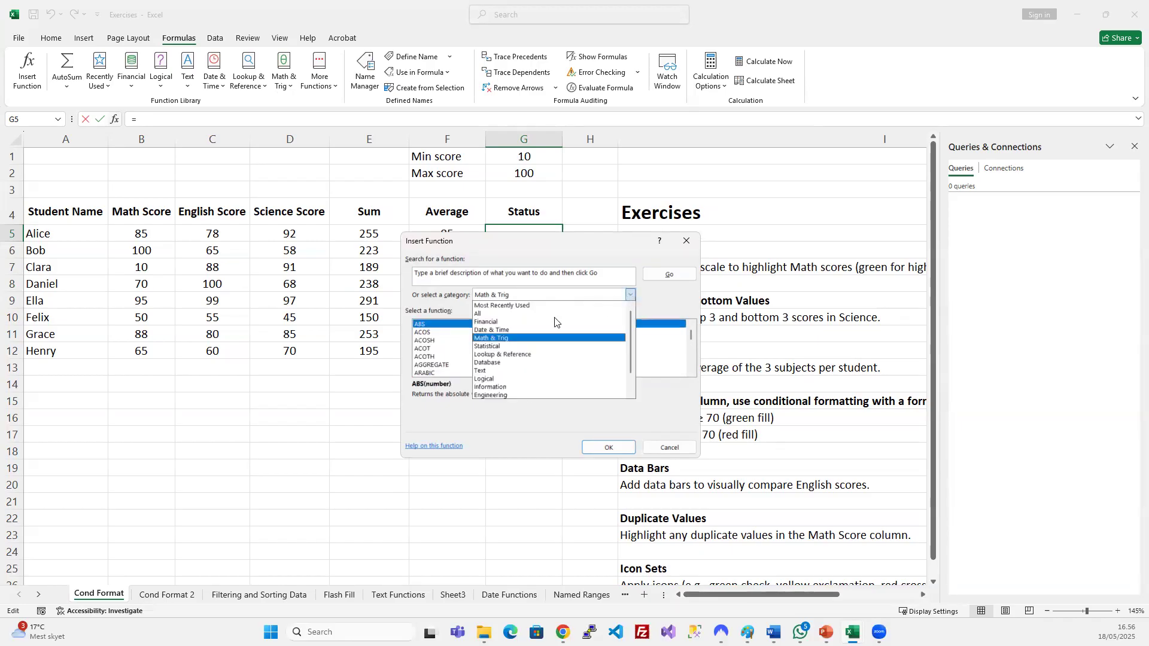
{"action": "left_click", "coordinate": [504, 322]}
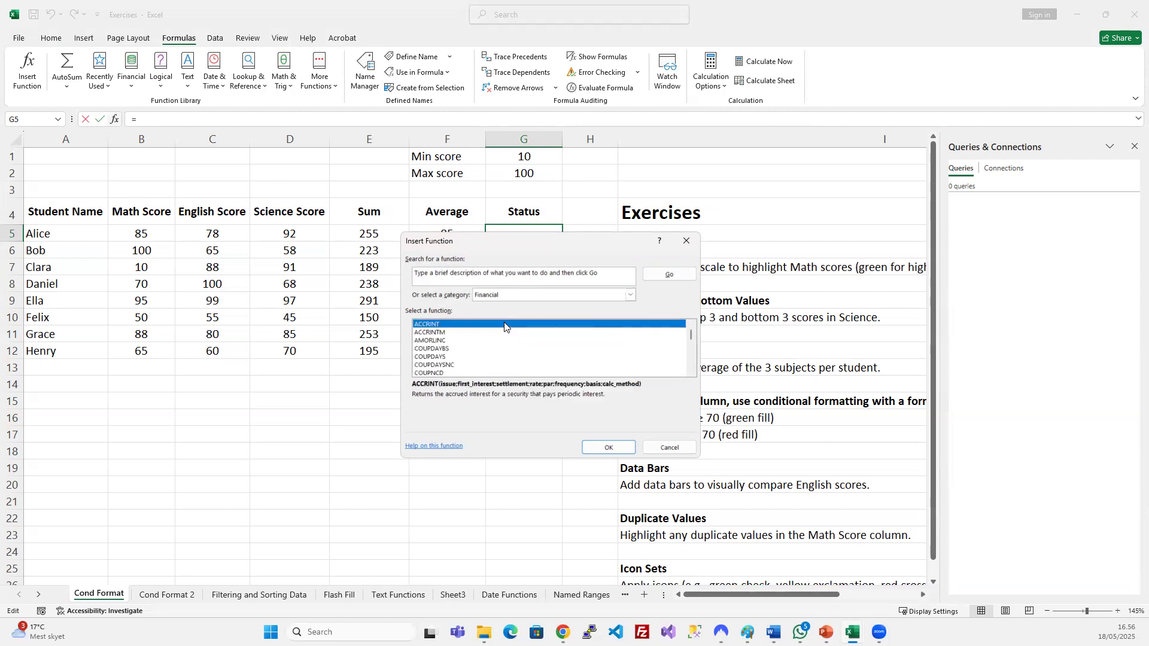
{"action": "scroll", "coordinate": [502, 346], "scroll_direction": "down", "scroll_amount": 9}
{"action": "scroll", "coordinate": [502, 346], "scroll_direction": "down", "scroll_amount": 7}
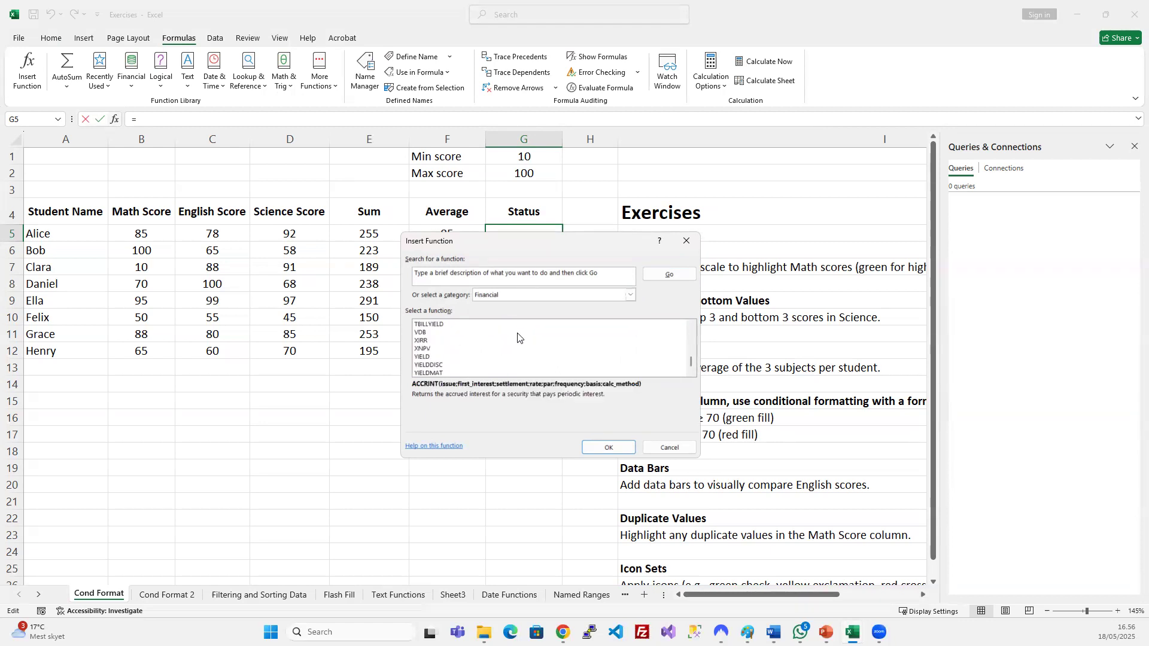
{"action": "left_click", "coordinate": [631, 294]}
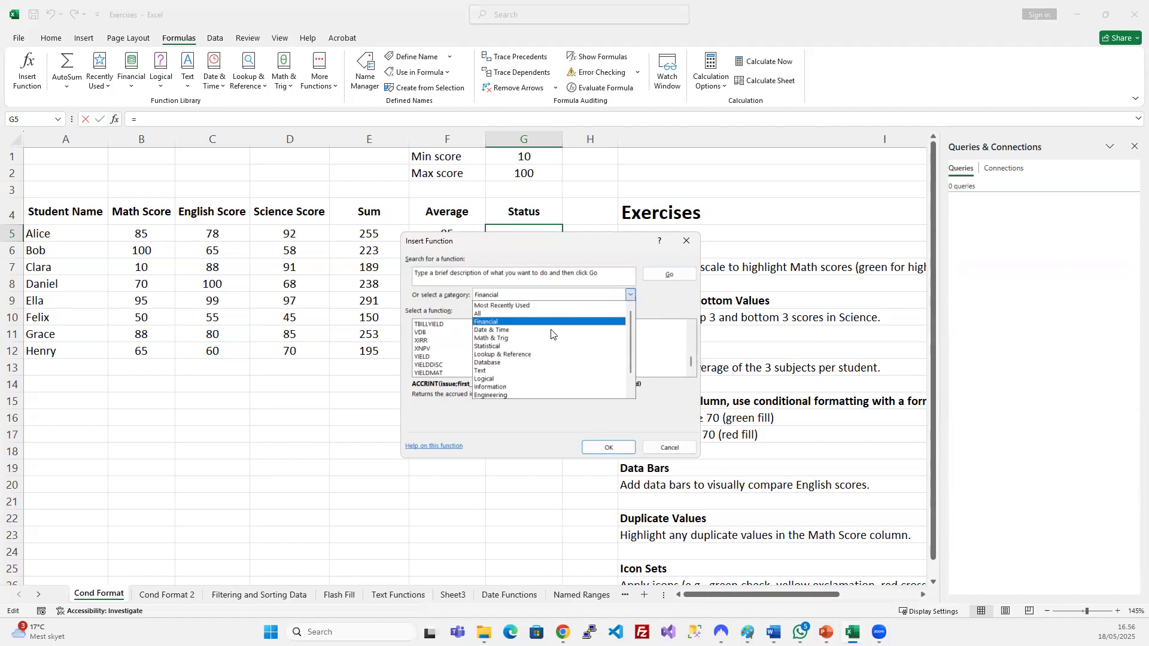
{"action": "left_click", "coordinate": [541, 370]}
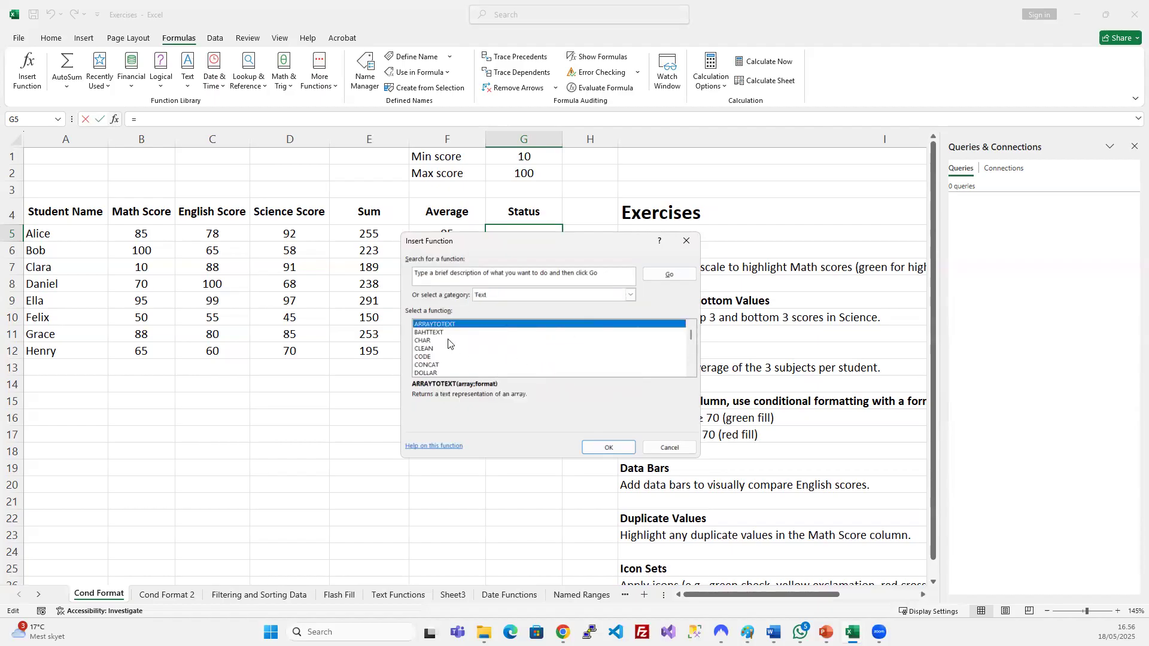
{"action": "scroll", "coordinate": [452, 344], "scroll_direction": "down", "scroll_amount": 9}
Pick the Database category, then switch to Date & Time to show DATE.
{"action": "left_click", "coordinate": [632, 295]}
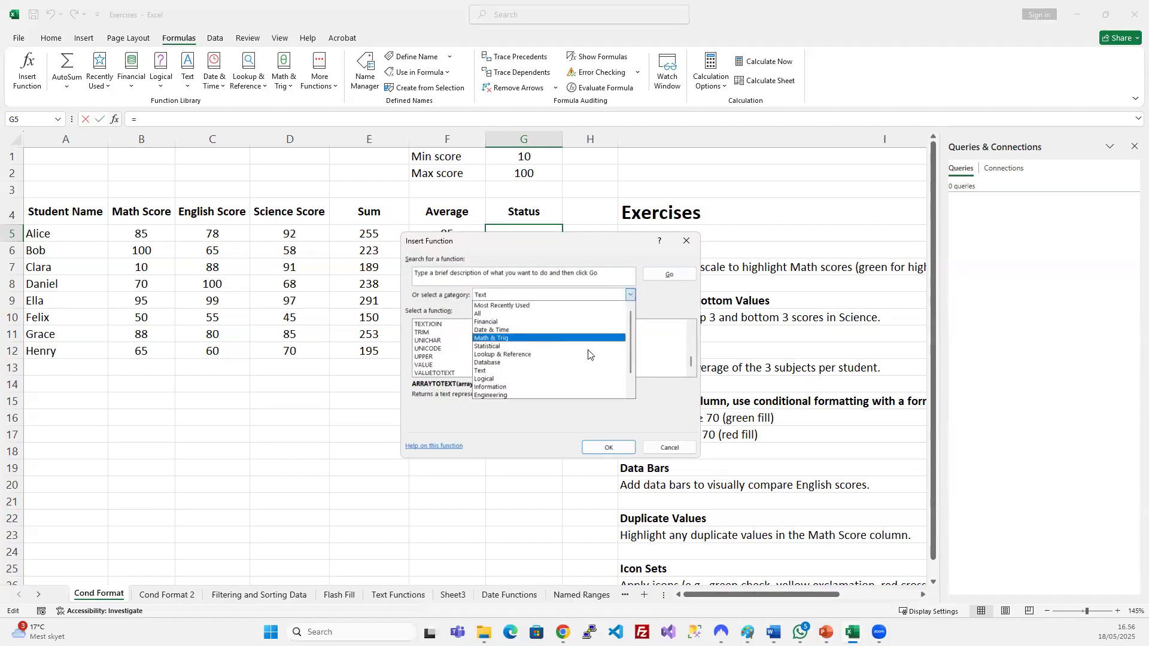
{"action": "left_click", "coordinate": [542, 362]}
{"action": "scroll", "coordinate": [504, 360], "scroll_direction": "down", "scroll_amount": 2}
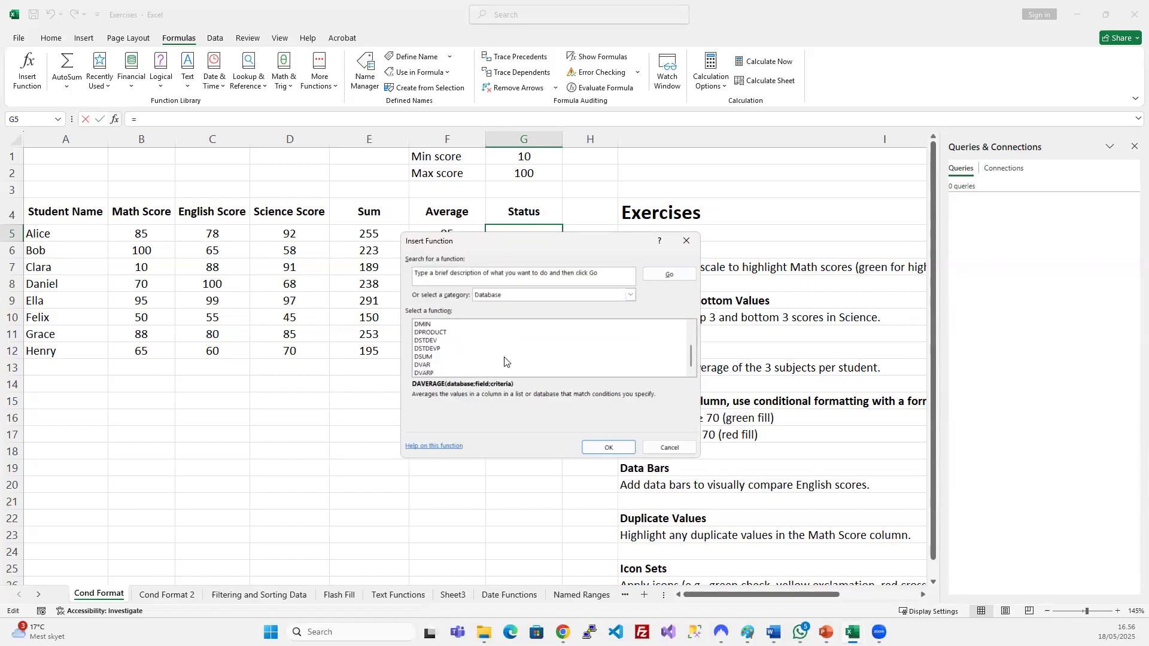
{"action": "scroll", "coordinate": [504, 360], "scroll_direction": "up", "scroll_amount": 2}
{"action": "left_click", "coordinate": [629, 298]}
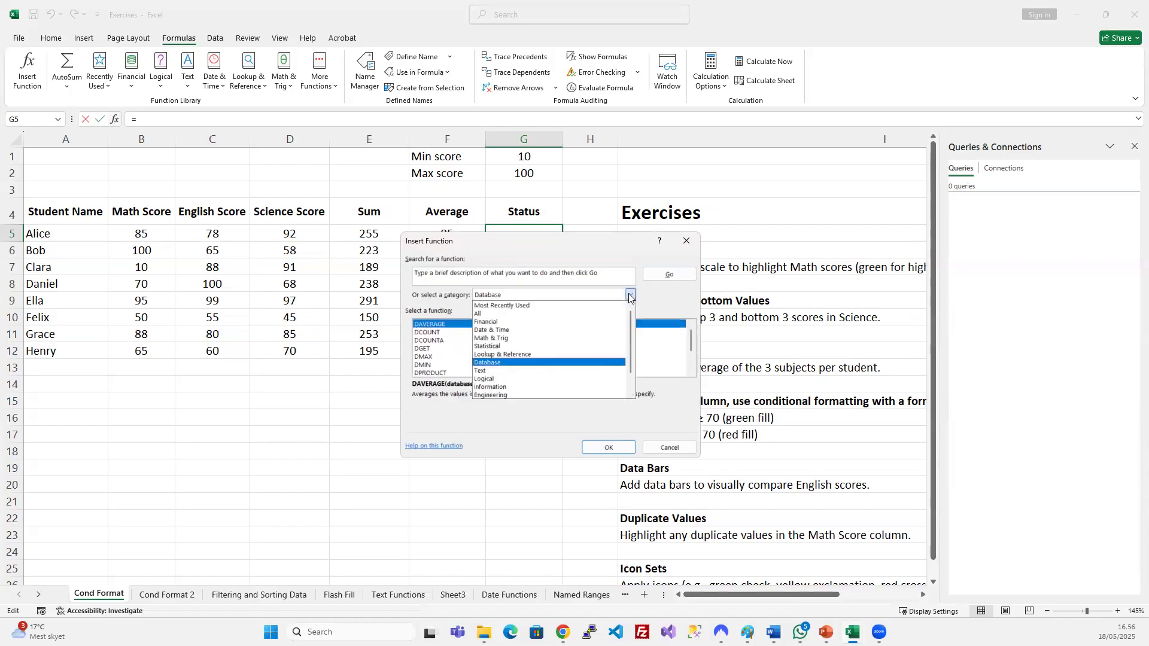
{"action": "left_click", "coordinate": [645, 296]}
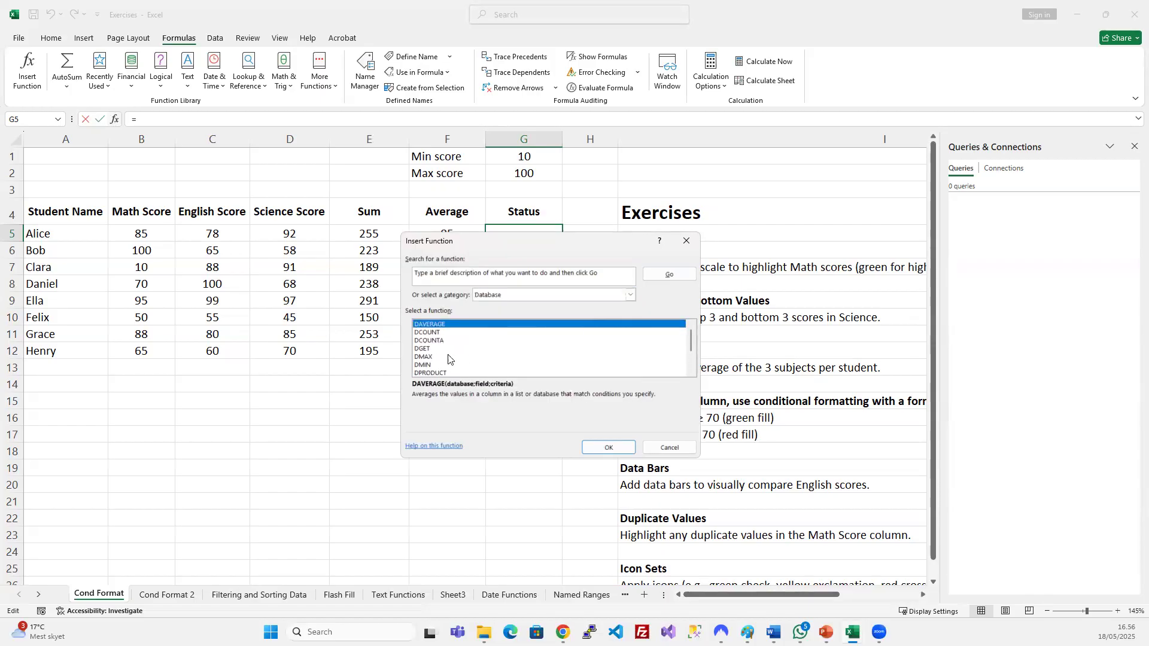
{"action": "left_click", "coordinate": [633, 297]}
{"action": "left_click", "coordinate": [549, 330]}
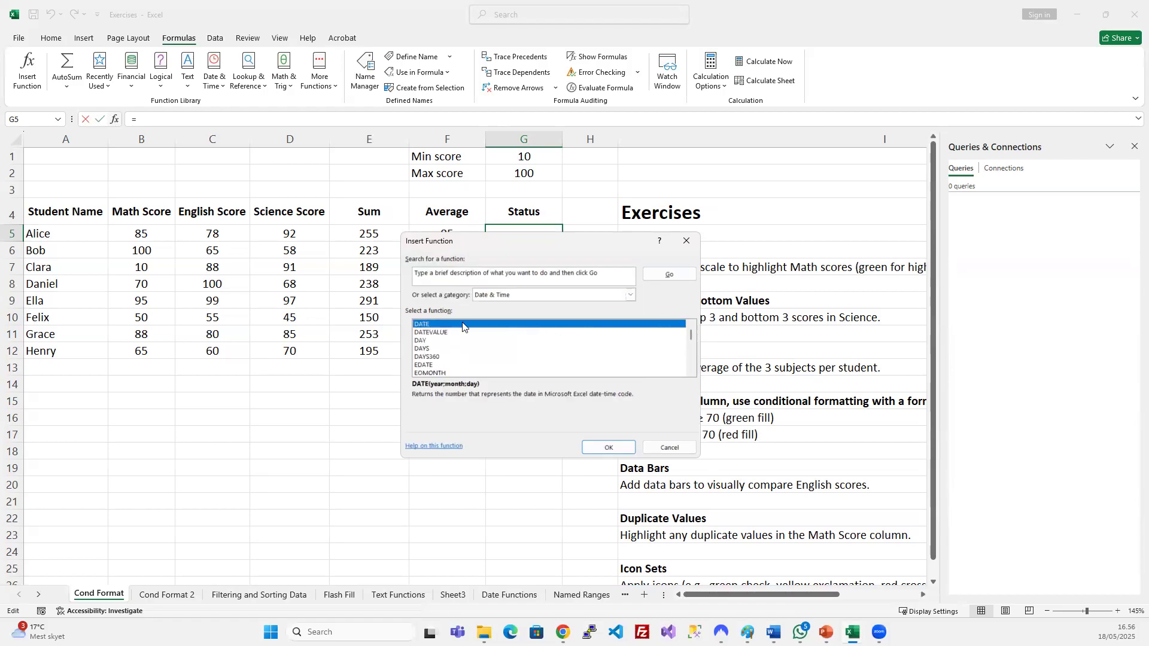
Build =DATE(2025;05;18) in G5 via the DATE arguments, then undo it.
{"action": "double_click", "coordinate": [436, 323]}
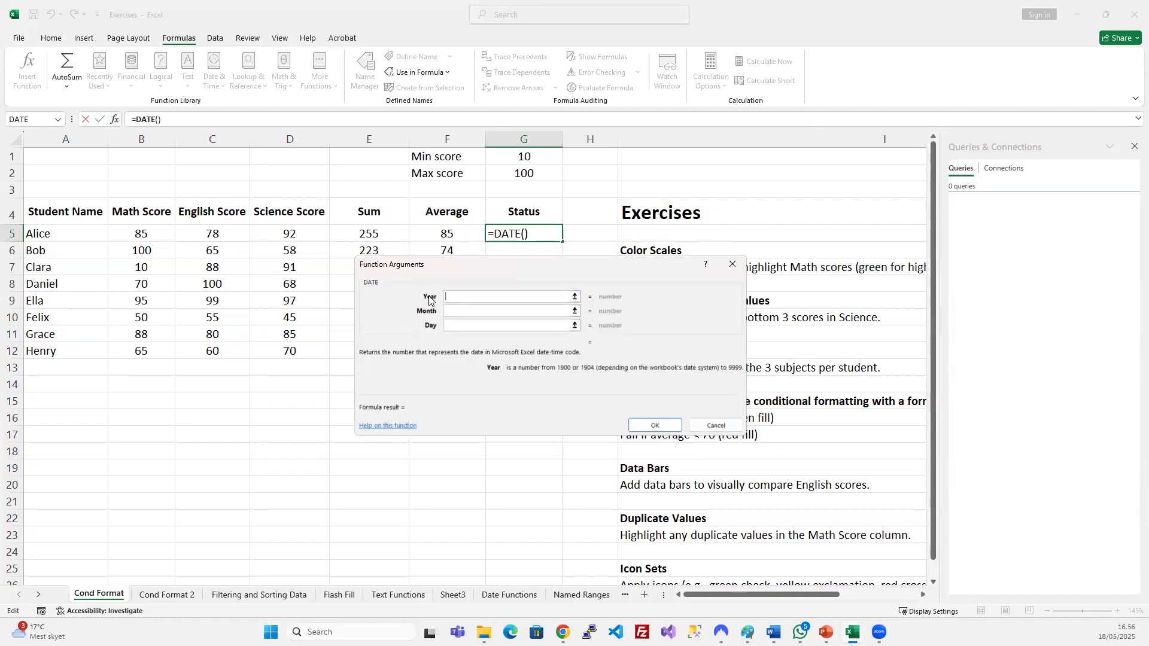
{"action": "left_click", "coordinate": [459, 311]}
{"action": "left_click", "coordinate": [464, 328]}
{"action": "left_click", "coordinate": [531, 297]}
{"action": "type", "text": "2025"}
{"action": "left_click", "coordinate": [459, 312]}
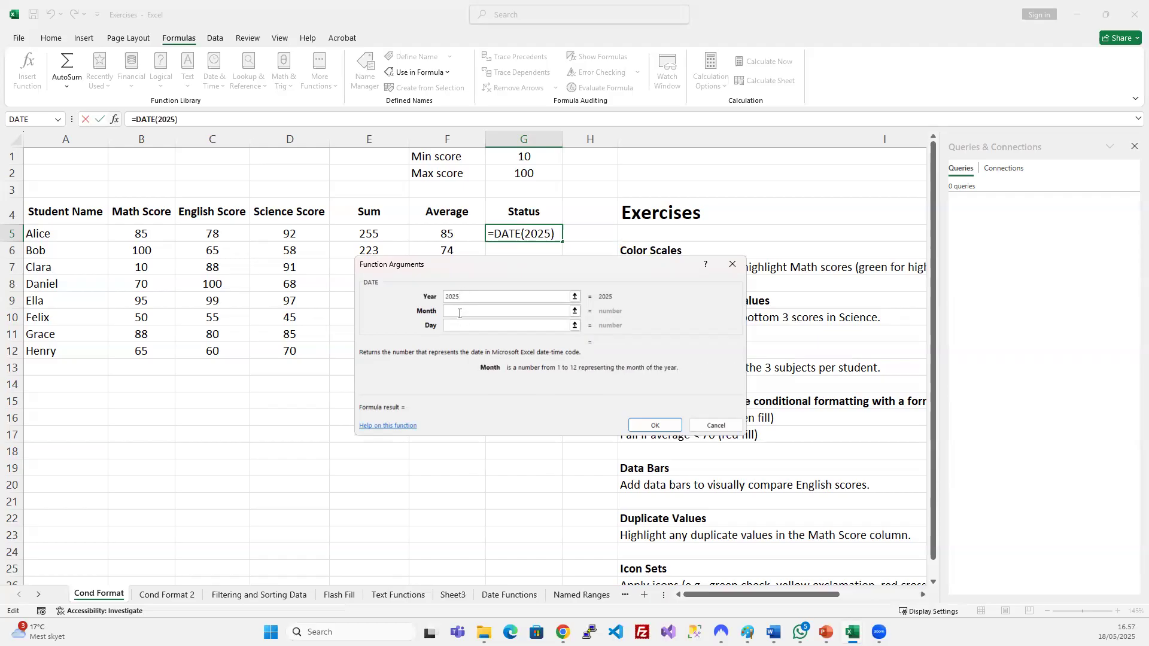
{"action": "type", "text": "05"}
{"action": "left_click", "coordinate": [460, 324]}
{"action": "type", "text": "18"}
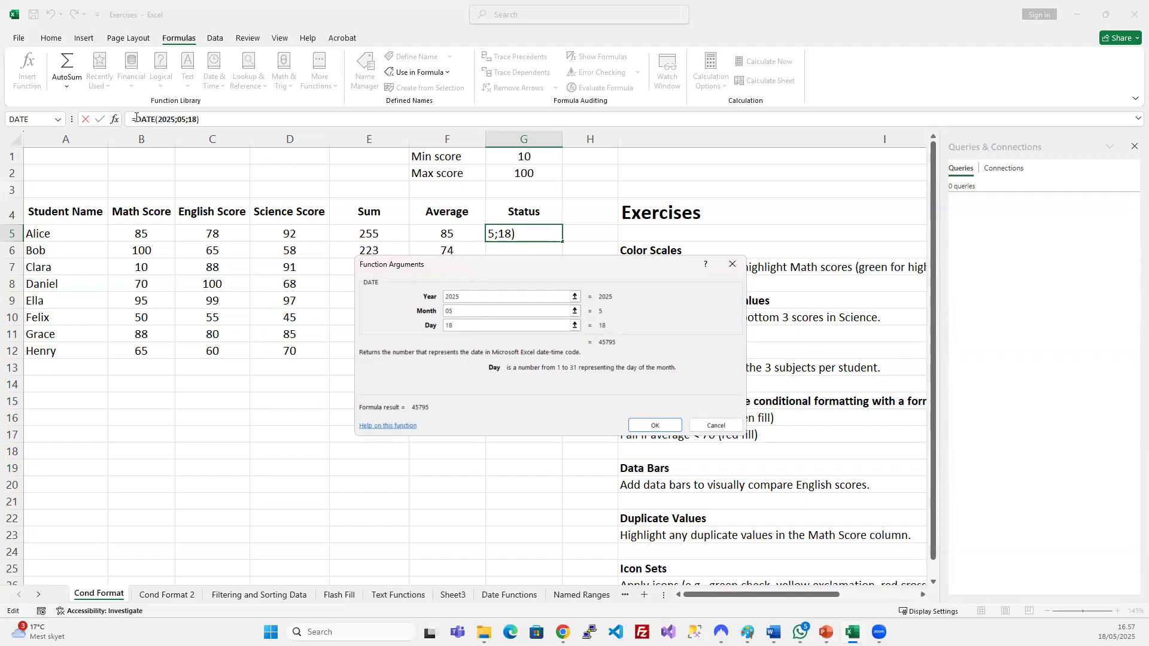
{"action": "left_click", "coordinate": [655, 425]}
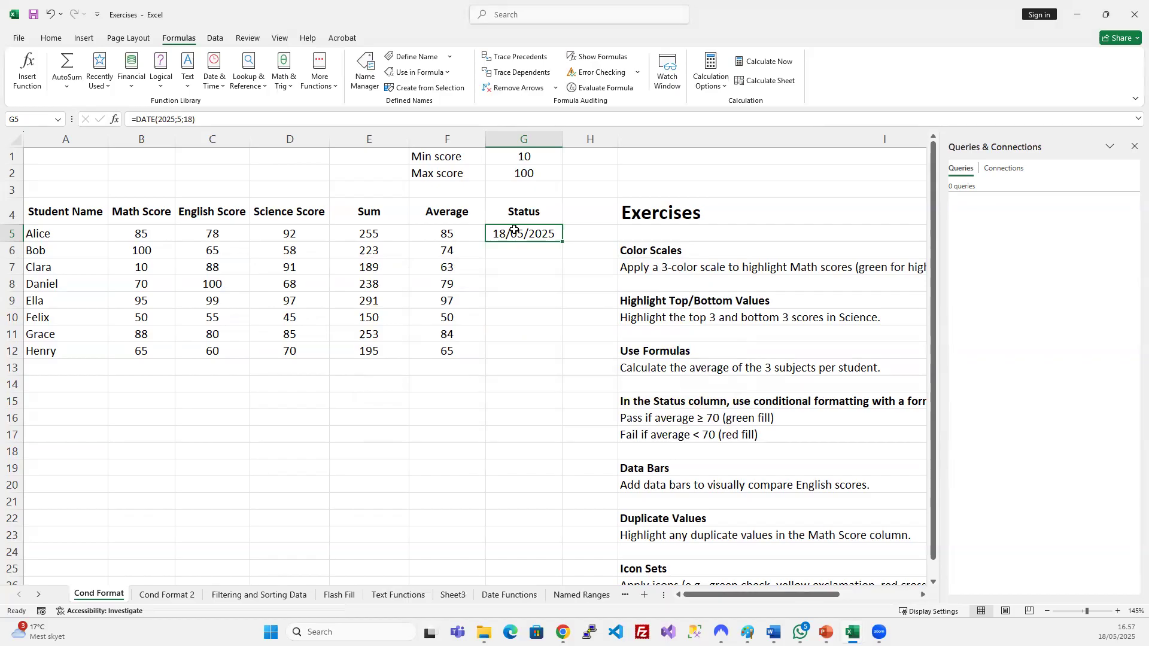
{"action": "key", "text": "ctrl+z"}
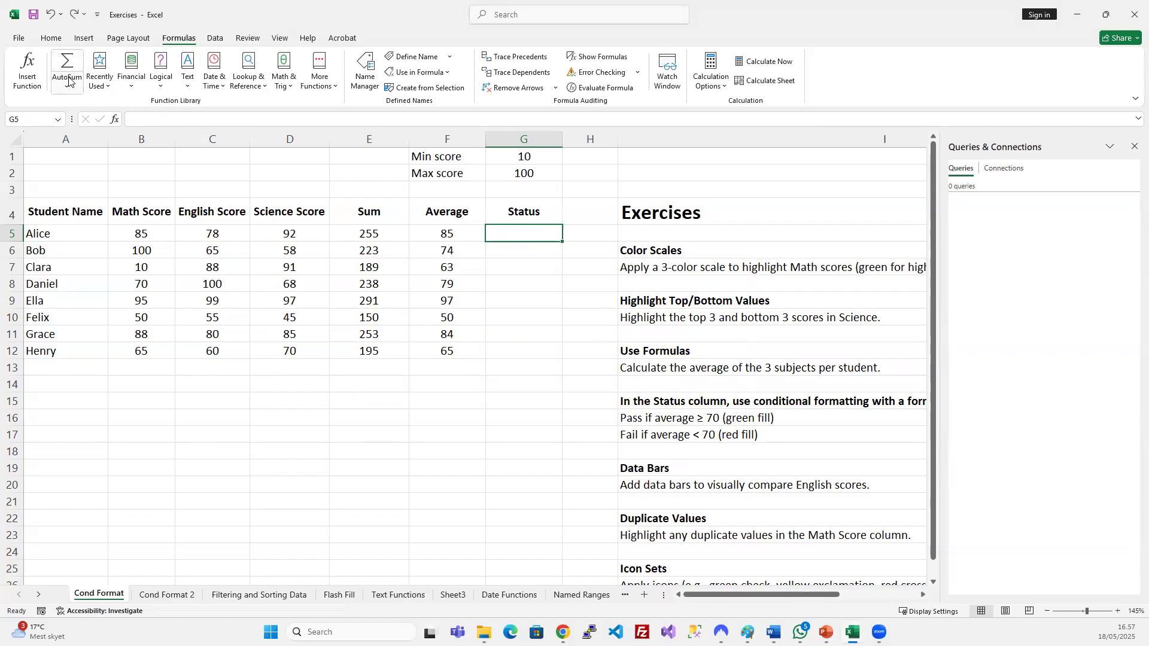
Browse the Financial, Logical, Text and Date & Time function lists on the Formulas ribbon.
{"action": "left_click", "coordinate": [129, 83]}
{"action": "scroll", "coordinate": [177, 397], "scroll_direction": "down", "scroll_amount": 2}
{"action": "scroll", "coordinate": [176, 392], "scroll_direction": "up", "scroll_amount": 2}
{"action": "left_click", "coordinate": [157, 82]}
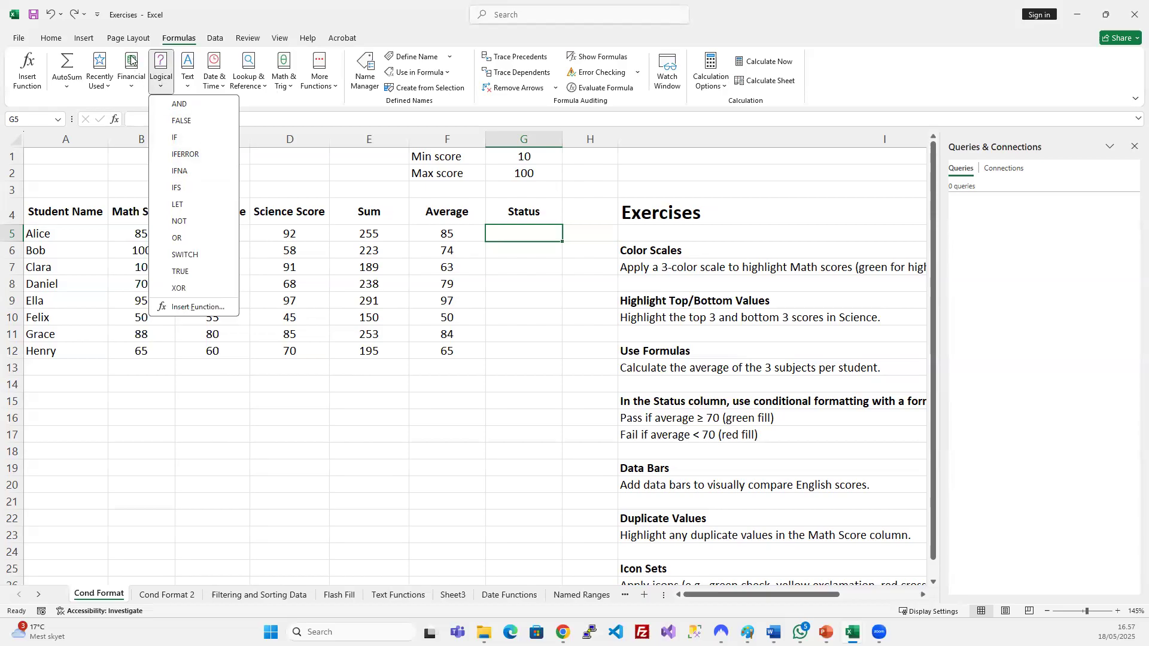
{"action": "left_click", "coordinate": [133, 77]}
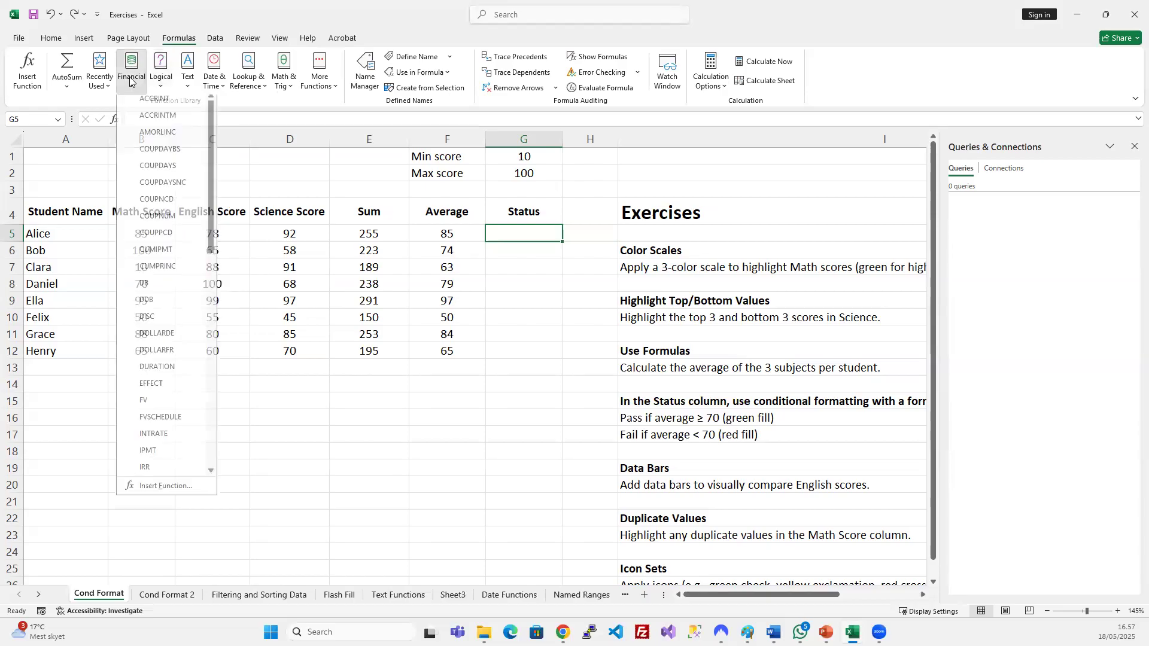
{"action": "left_click", "coordinate": [189, 82]}
{"action": "left_click", "coordinate": [212, 78]}
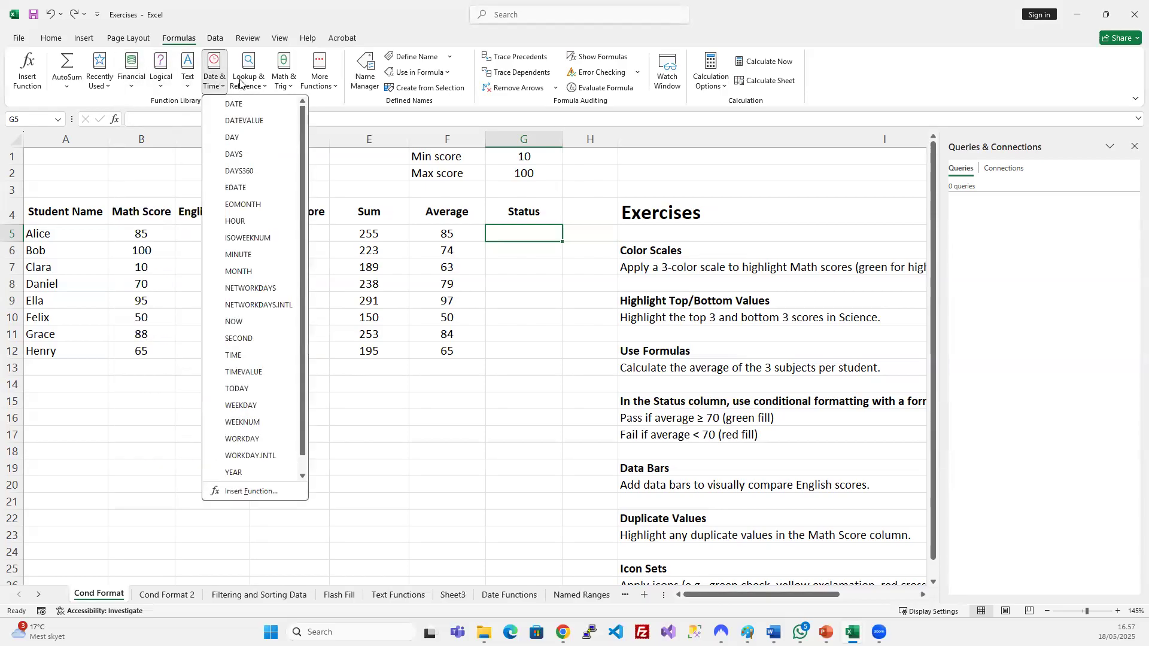
Browse More Functions, check F12's average formula, then switch to the slide show.
{"action": "left_click", "coordinate": [319, 70]}
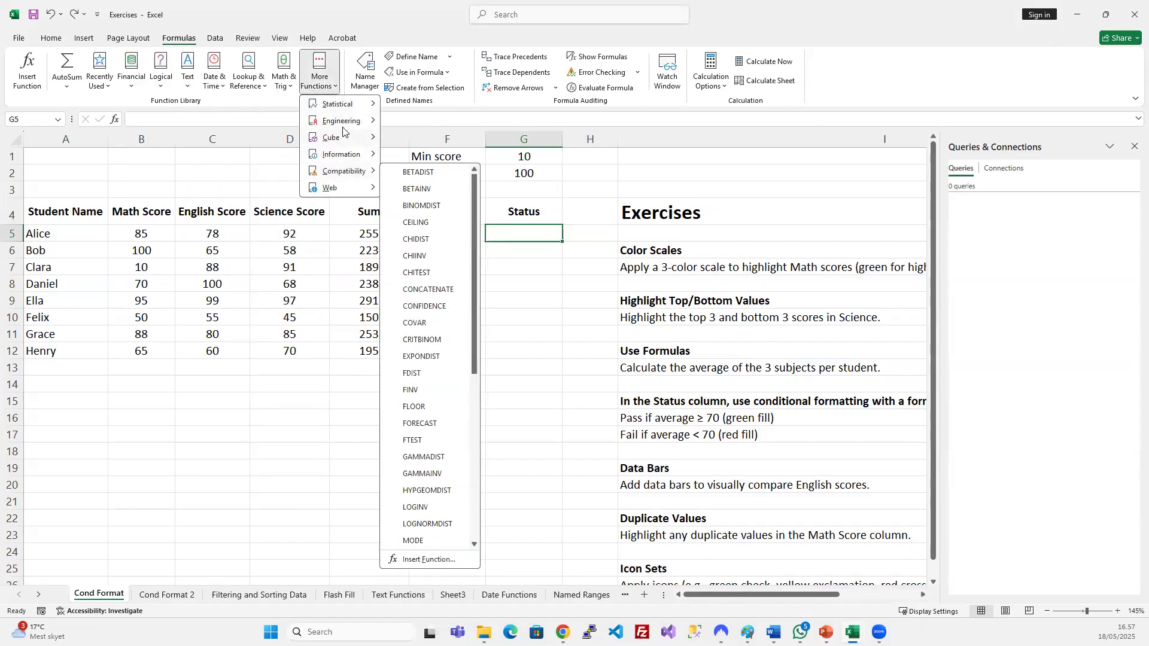
{"action": "mouse_move", "coordinate": [346, 126]}
{"action": "scroll", "coordinate": [441, 246], "scroll_direction": "down", "scroll_amount": 10}
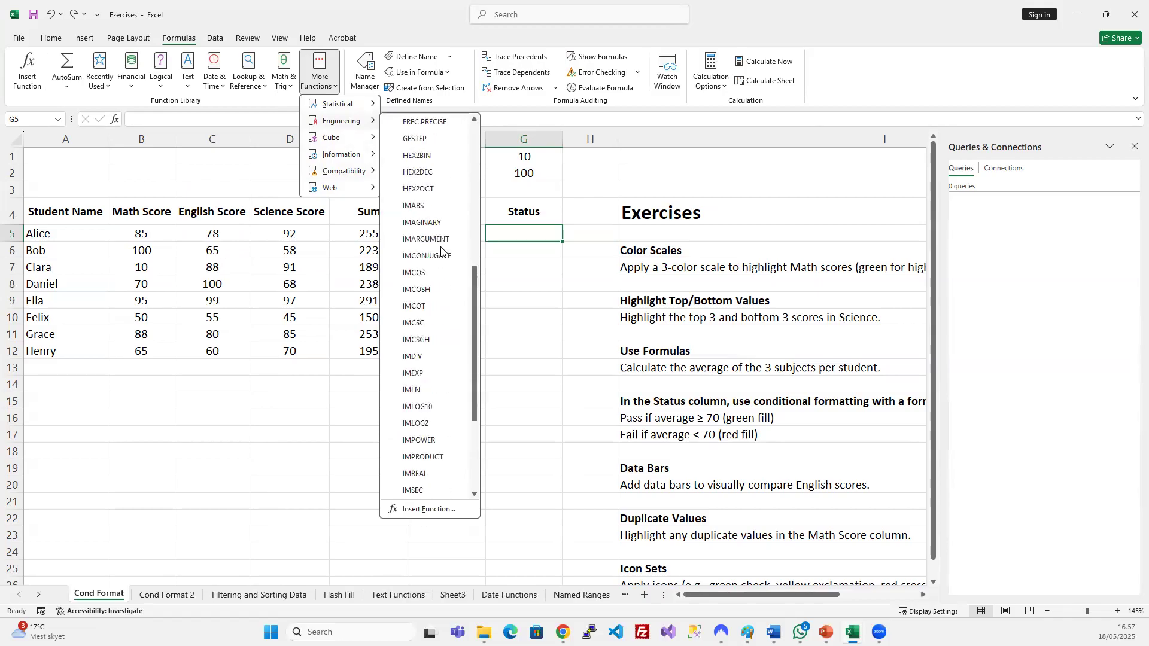
{"action": "scroll", "coordinate": [441, 249], "scroll_direction": "up", "scroll_amount": 10}
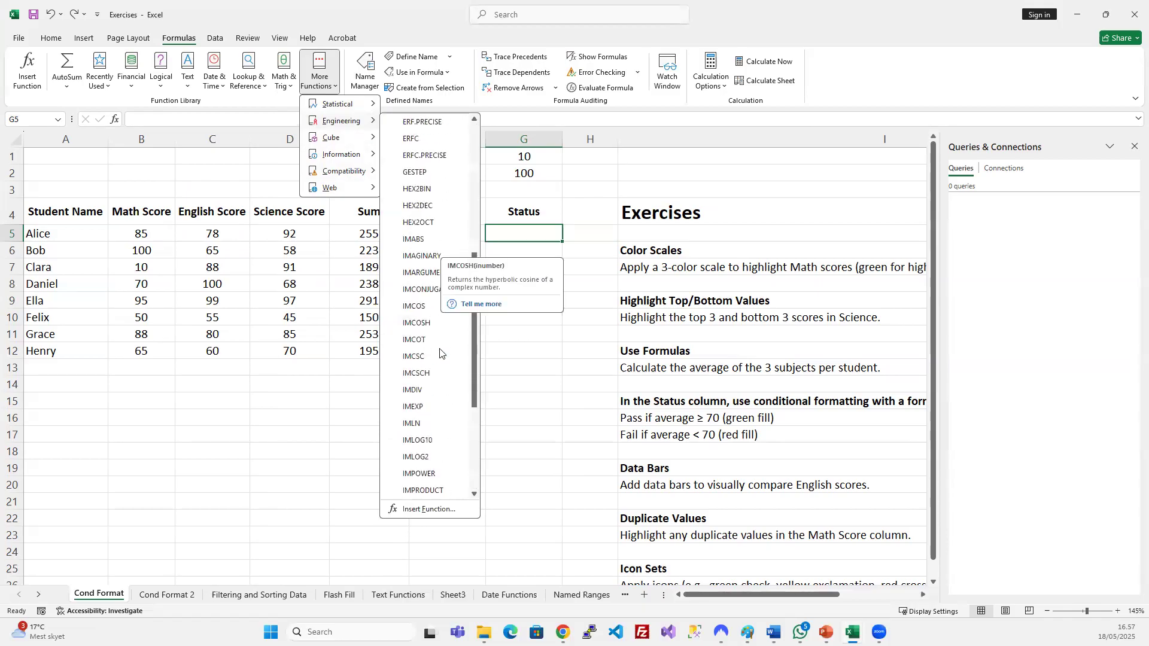
{"action": "scroll", "coordinate": [438, 339], "scroll_direction": "down", "scroll_amount": 10}
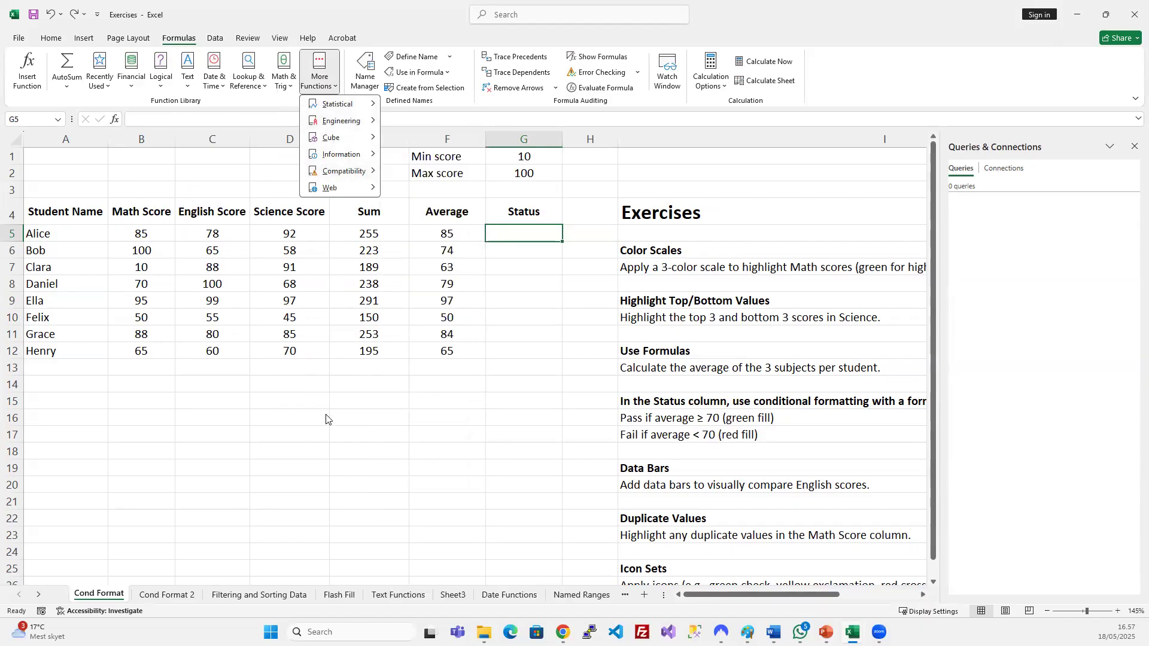
{"action": "left_click", "coordinate": [322, 442]}
{"action": "left_click", "coordinate": [466, 347]}
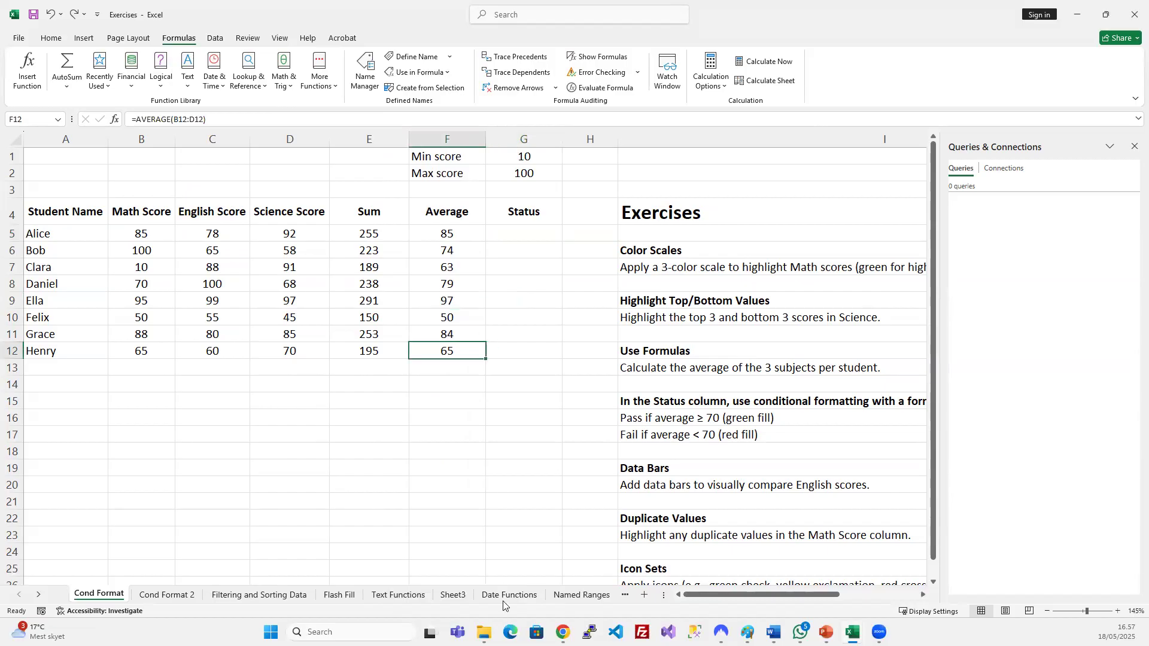
{"action": "left_click", "coordinate": [826, 632]}
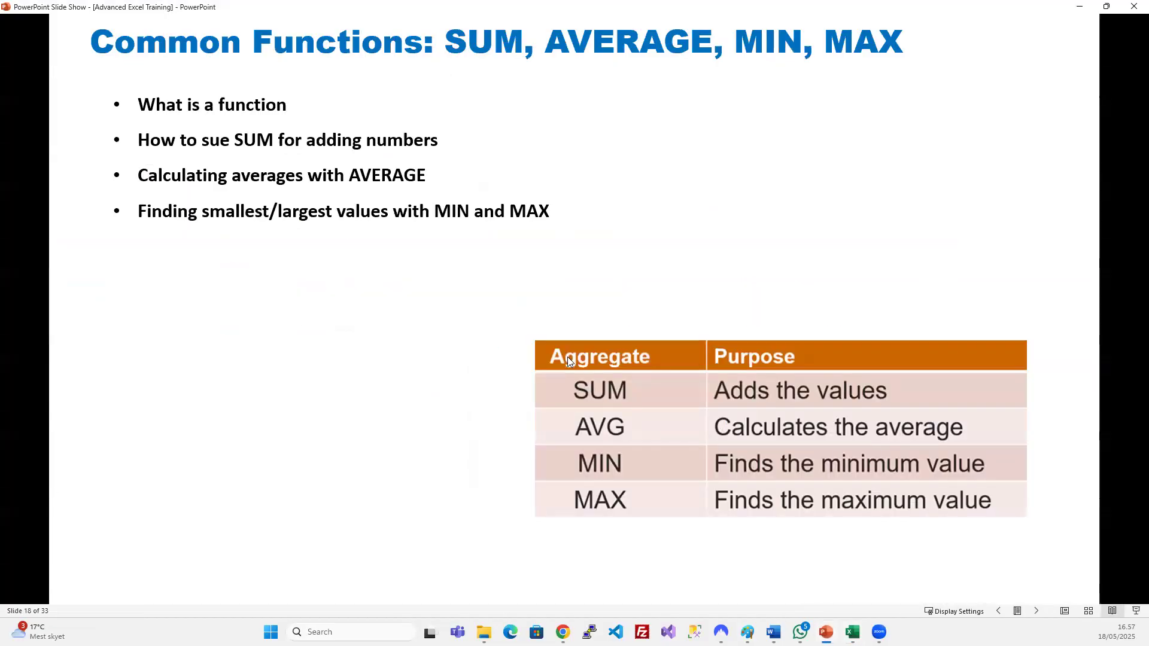
Advance to the 'Excel Logical Functions: IF, AND, OR' slide, then return to Excel at G5.
{"action": "left_click", "coordinate": [567, 357]}
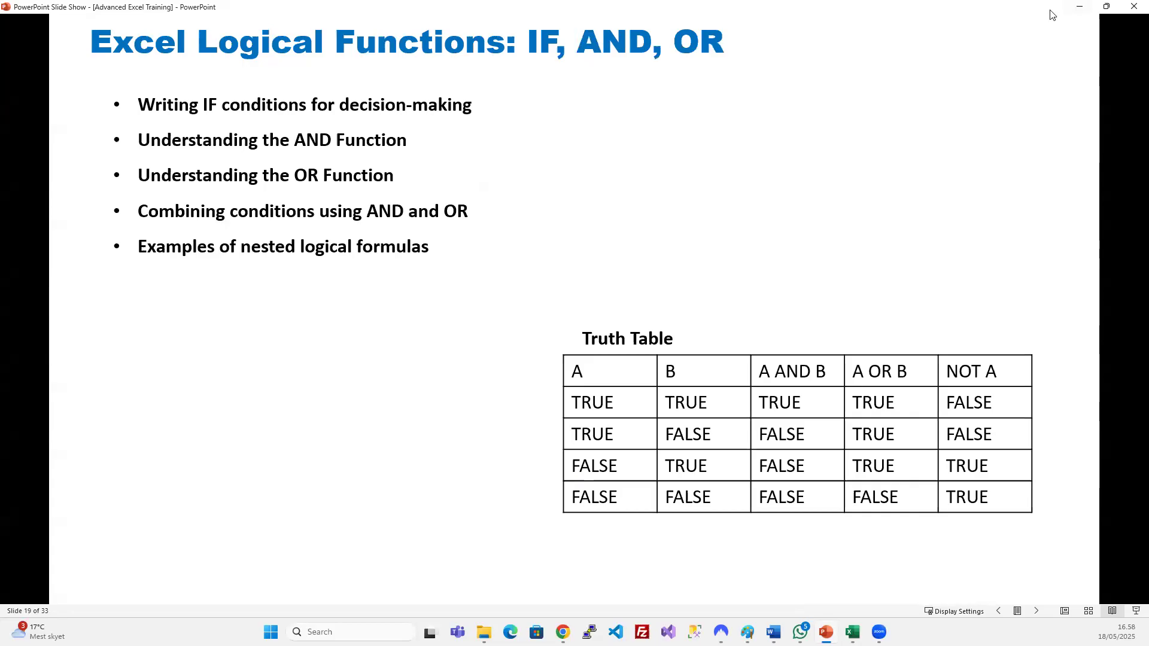
{"action": "left_click", "coordinate": [1079, 6]}
{"action": "left_click", "coordinate": [461, 315]}
{"action": "left_click", "coordinate": [514, 234]}
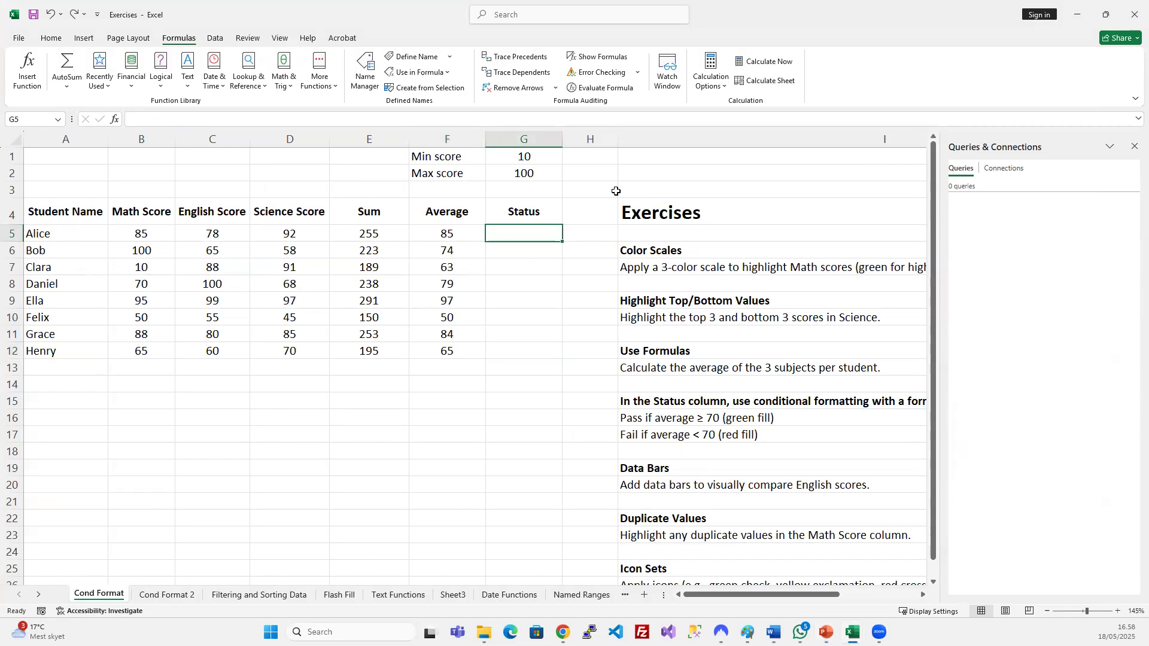
Hide column I containing the exercise notes.
{"action": "left_click", "coordinate": [673, 140]}
{"action": "right_click", "coordinate": [673, 141]}
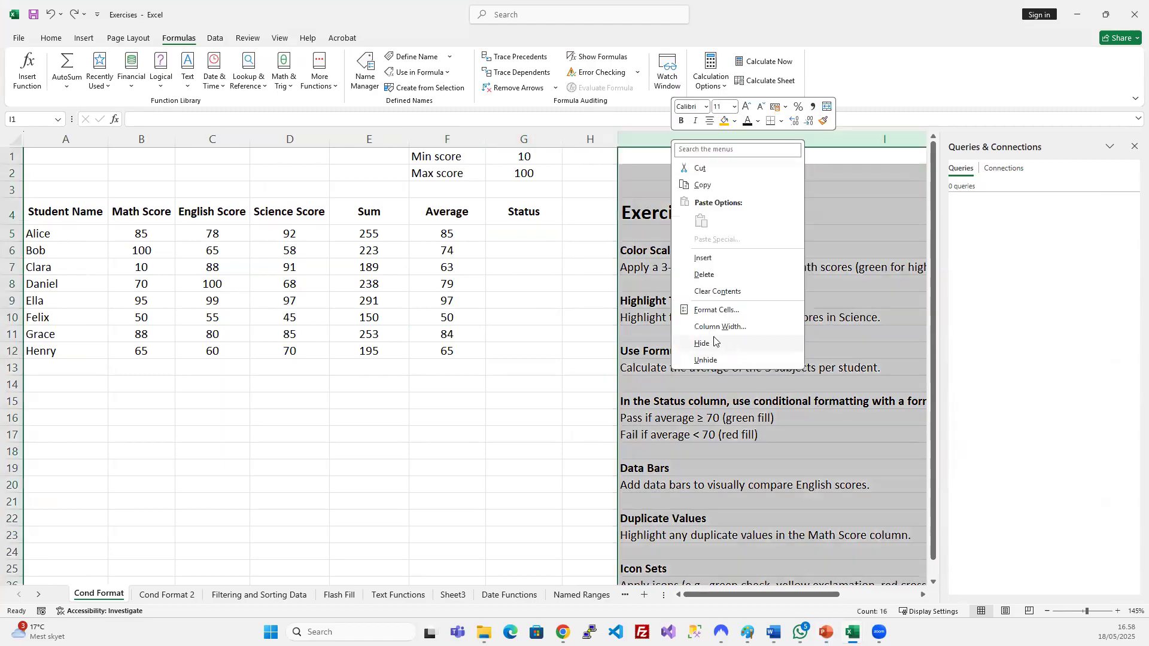
{"action": "left_click", "coordinate": [748, 343]}
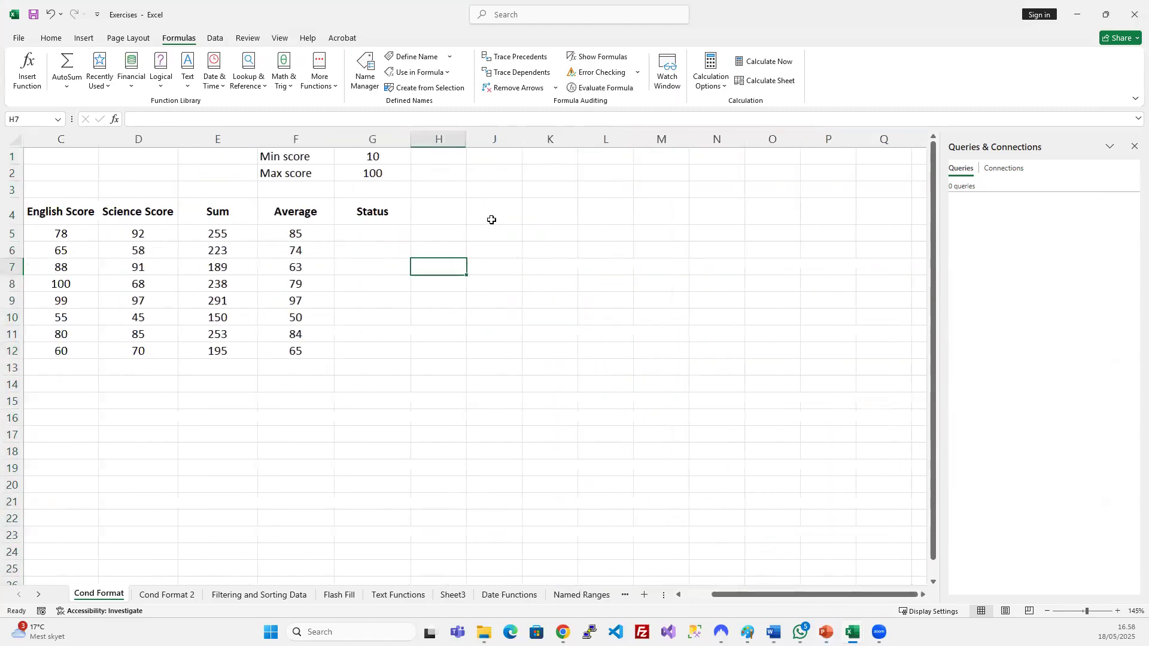
Start an =IF(B5< formula in G5, then cancel it and widen column H.
{"action": "left_click", "coordinate": [365, 235]}
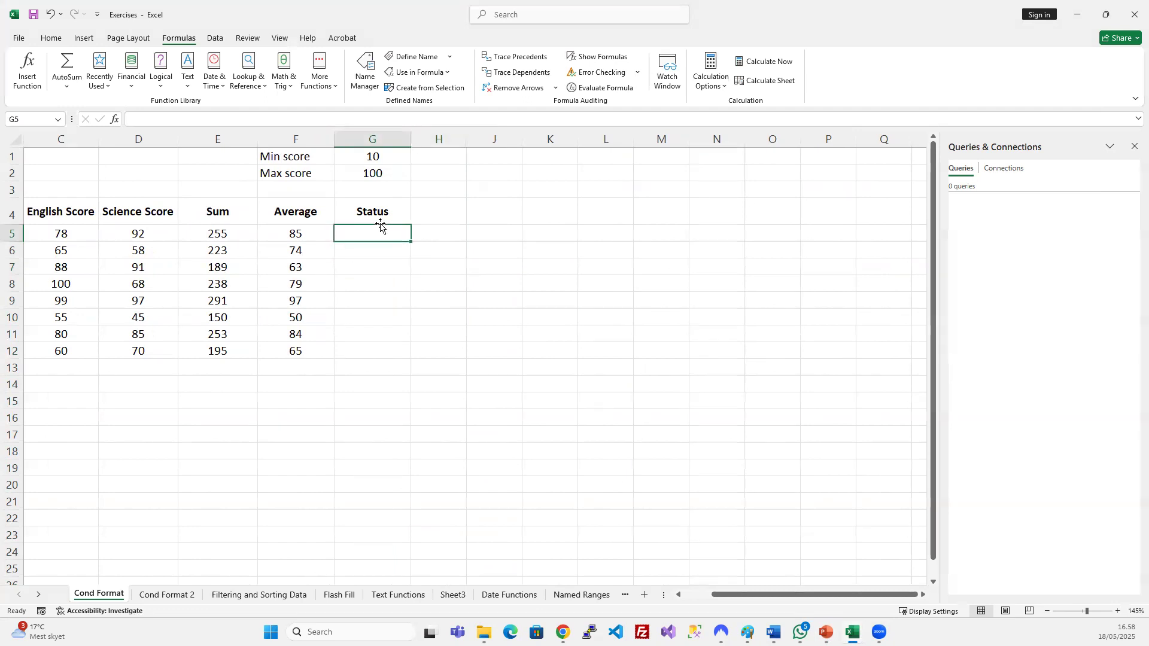
{"action": "scroll", "coordinate": [404, 261], "scroll_direction": "left", "scroll_amount": 3}
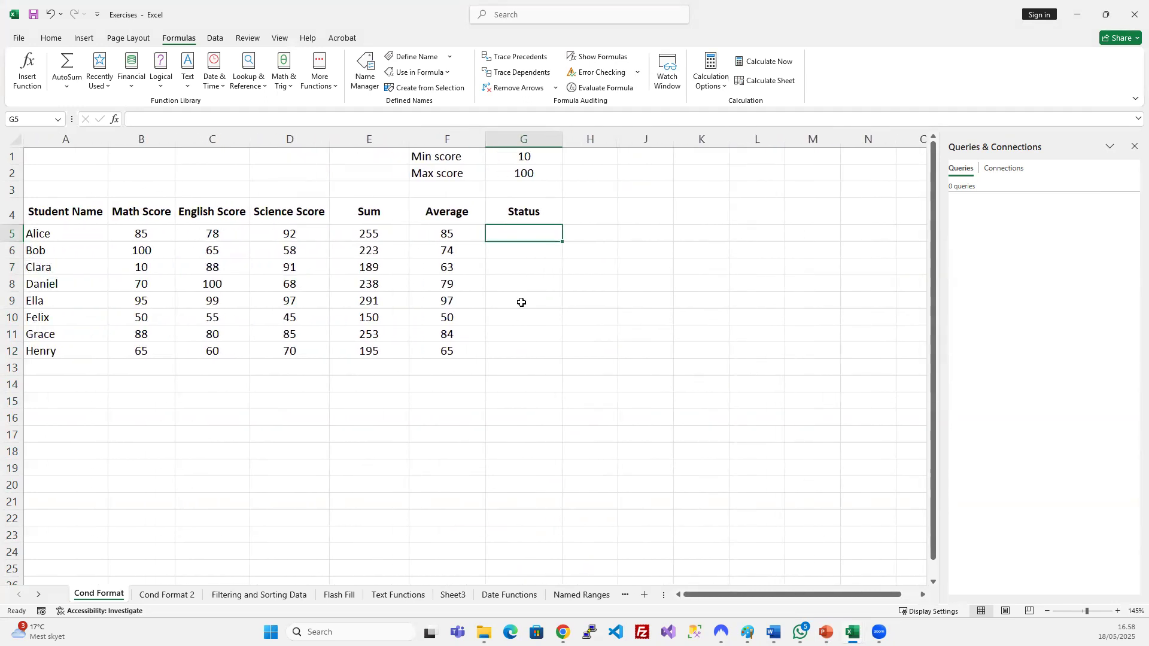
{"action": "type", "text": "=IG"}
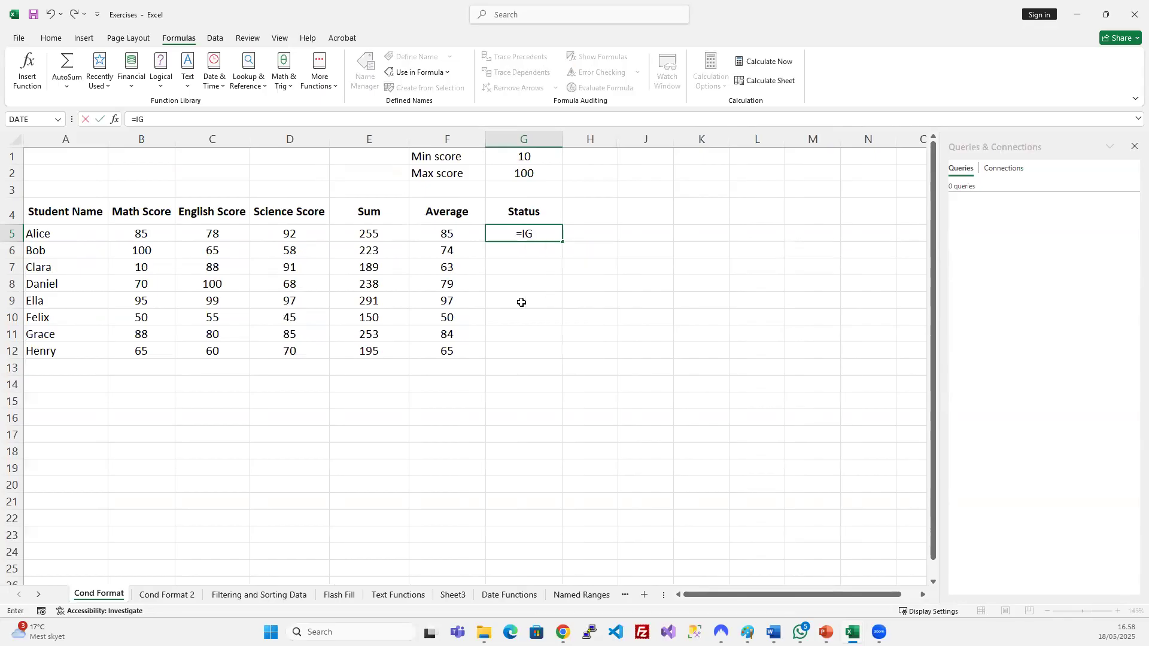
{"action": "key", "text": "BackSpace"}
{"action": "type", "text": "F"}
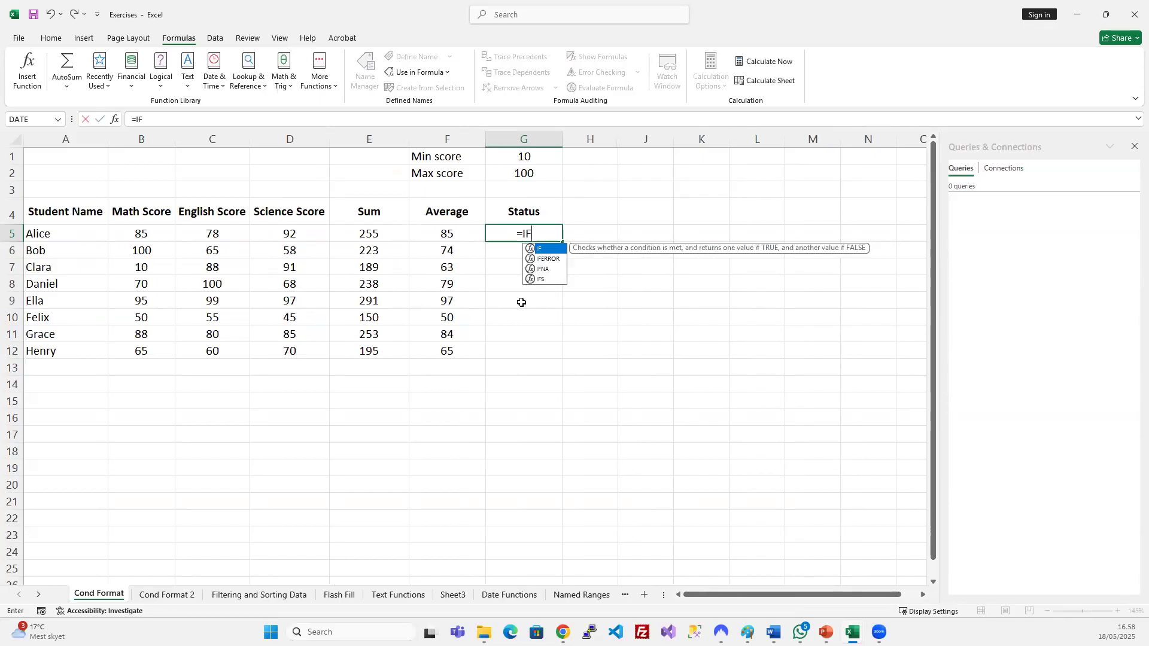
{"action": "type", "text": "("}
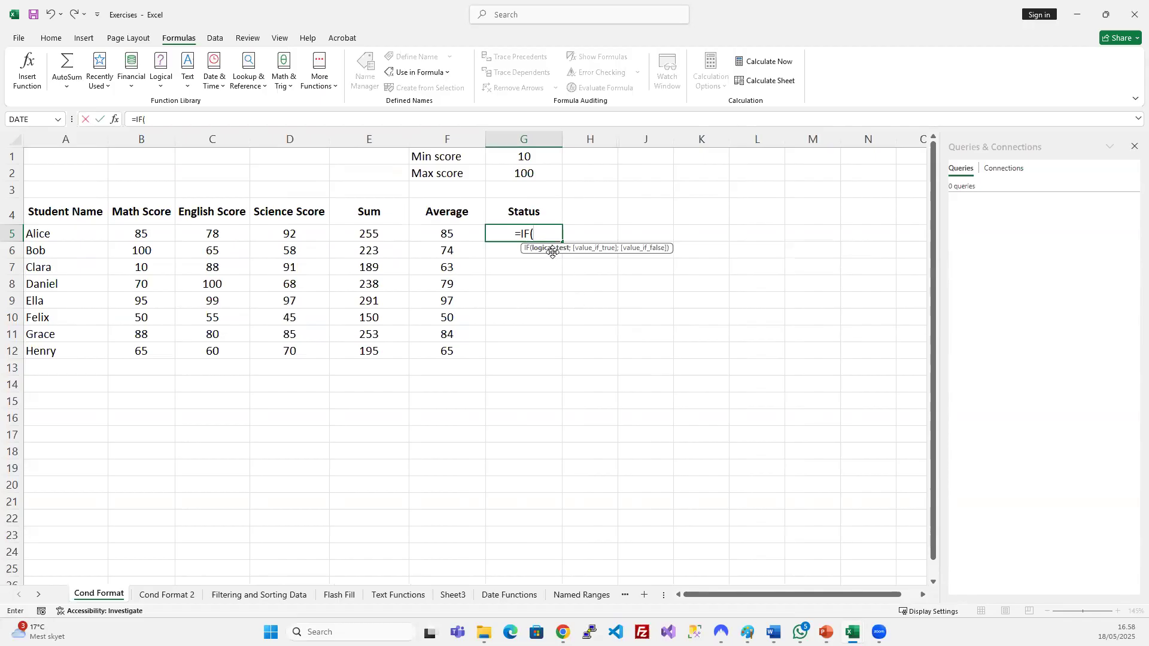
{"action": "left_click", "coordinate": [151, 233]}
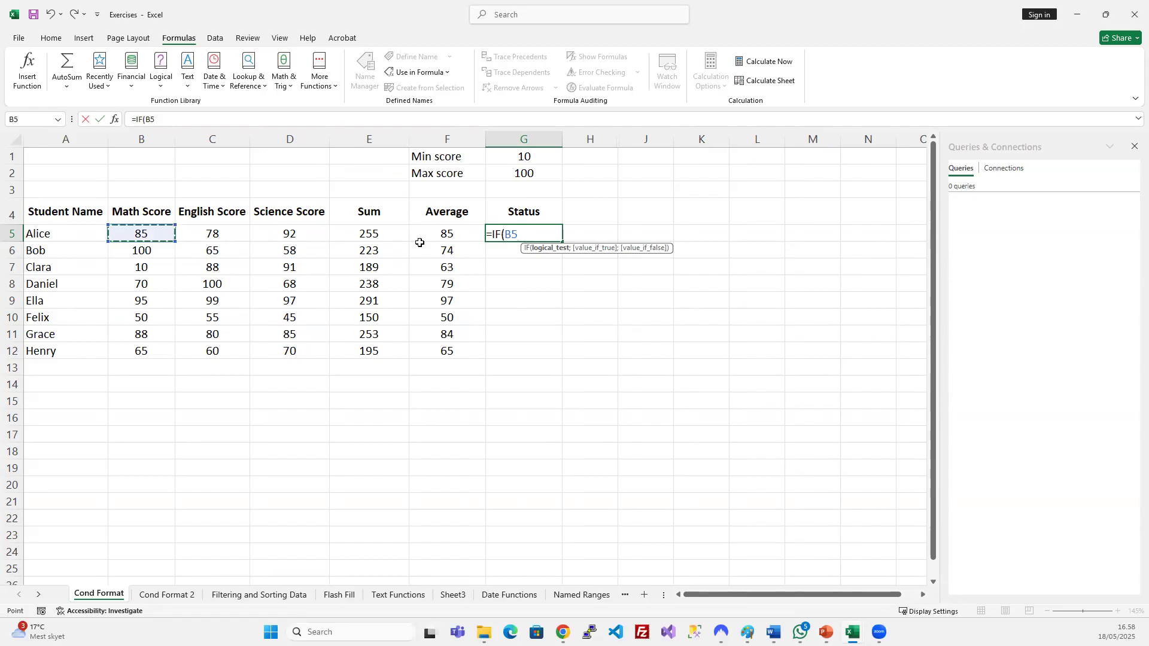
{"action": "type", "text": ">"}
{"action": "key", "text": "BackSpace"}
{"action": "type", "text": "<"}
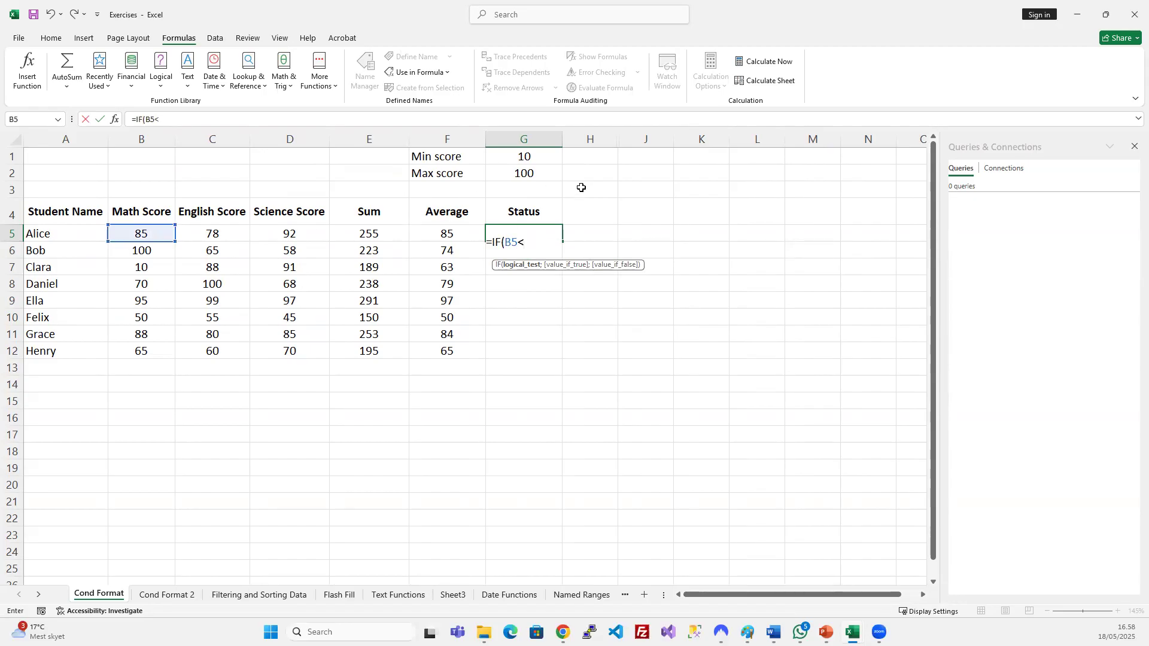
{"action": "key", "text": "Escape"}
{"action": "left_click_drag", "start_coordinate": [612, 138], "coordinate": [625, 139]}
Insert blank rows above the score table header, after undoing an accidental unhide of column I.
{"action": "left_click_drag", "start_coordinate": [626, 139], "coordinate": [644, 142]}
{"action": "right_click", "coordinate": [644, 141]}
{"action": "left_click", "coordinate": [658, 357]}
{"action": "key", "text": "ctrl+z"}
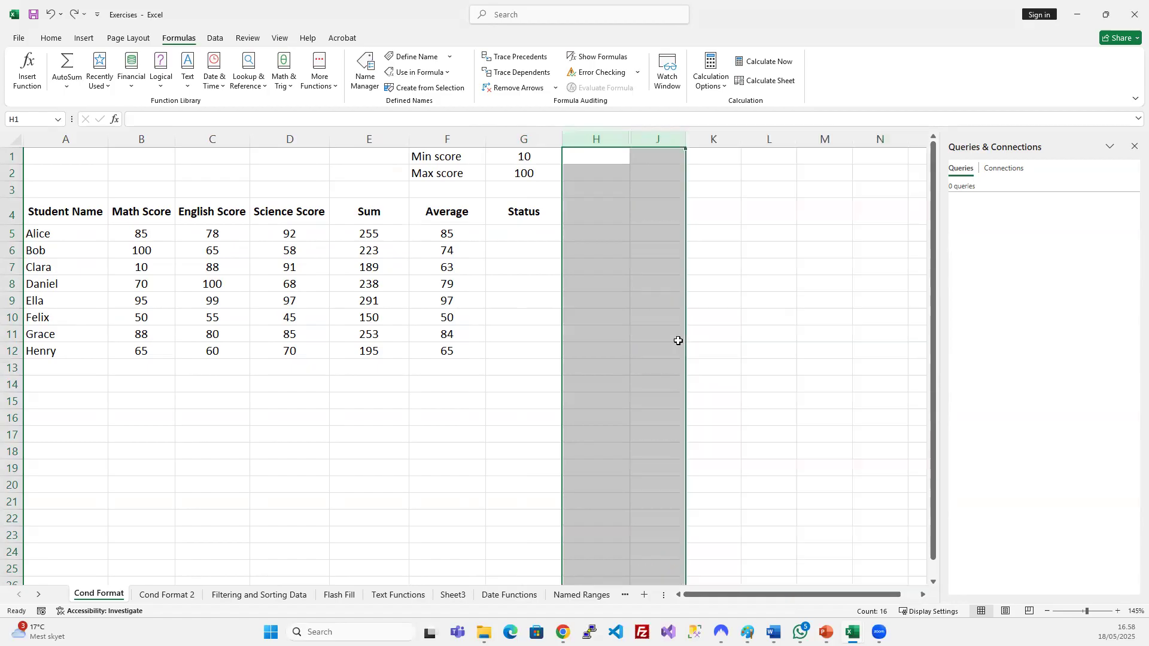
{"action": "left_click", "coordinate": [600, 279]}
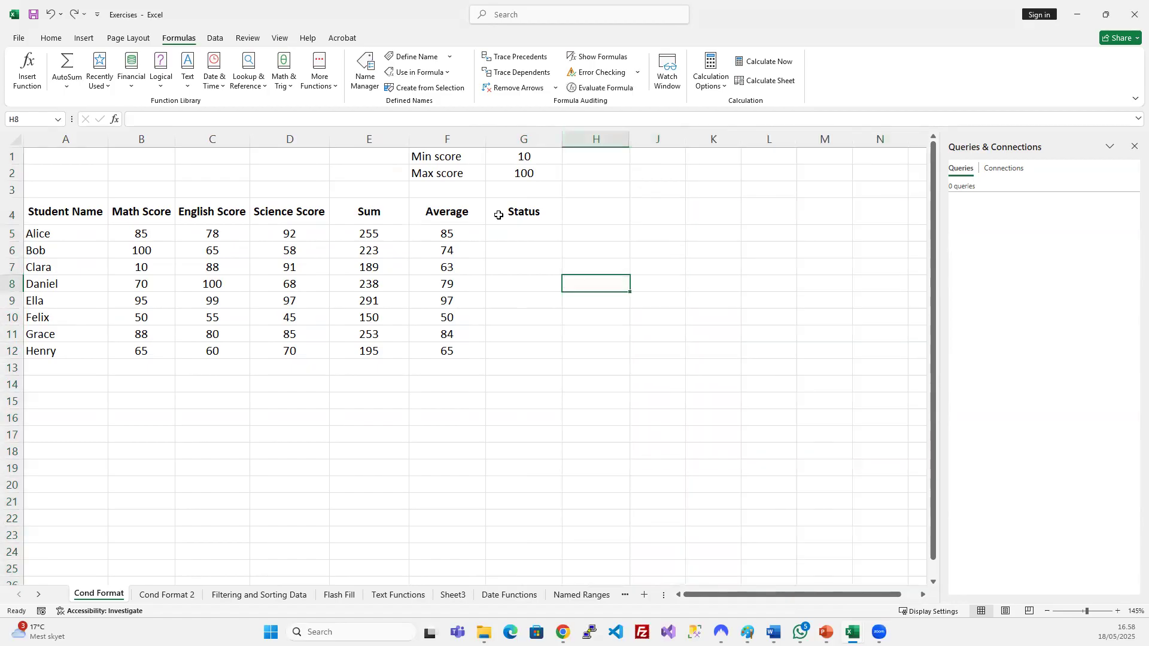
{"action": "left_click", "coordinate": [11, 212]}
{"action": "key", "text": "ctrl+plus"}
{"action": "key", "text": "ctrl+plus"}
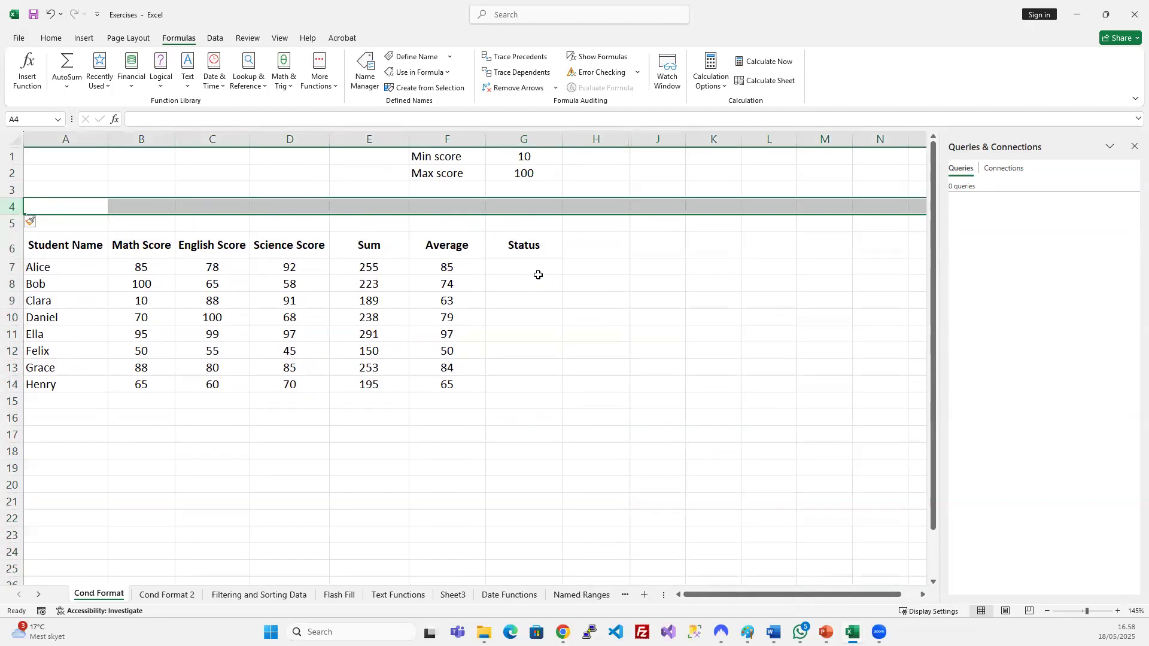
Enter the label 'Passing Score' in F4 and the value 50 in G4.
{"action": "left_click", "coordinate": [443, 206]}
{"action": "type", "text": "pASSING Score"}
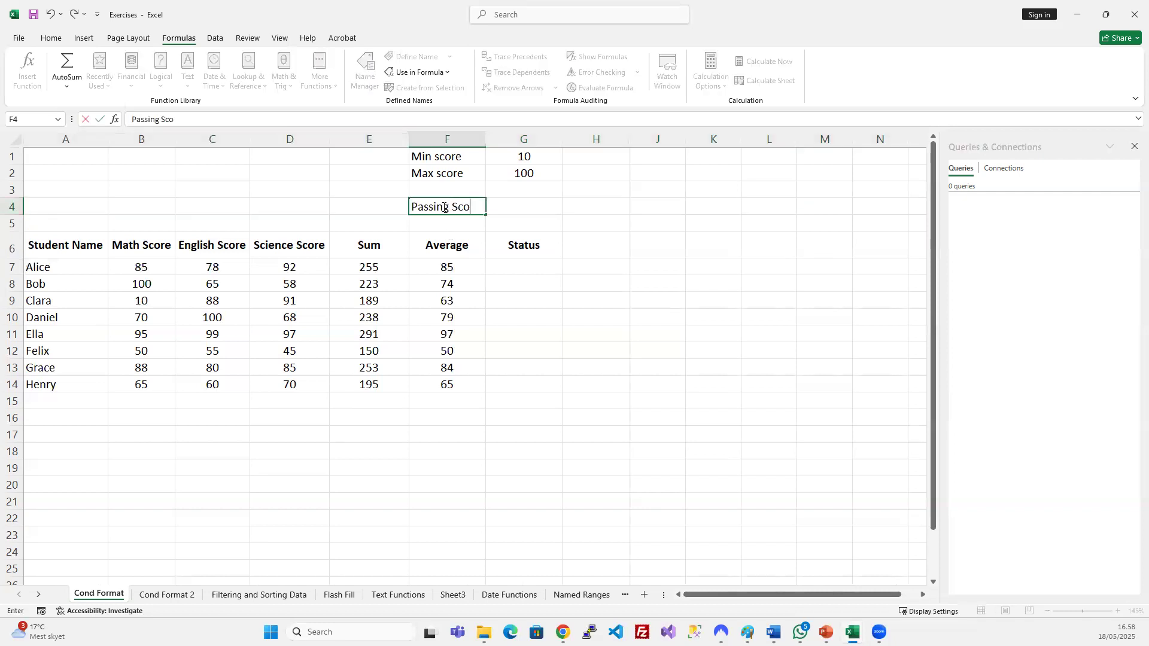
{"action": "key", "text": "Return"}
{"action": "left_click", "coordinate": [540, 203]}
{"action": "type", "text": "50"}
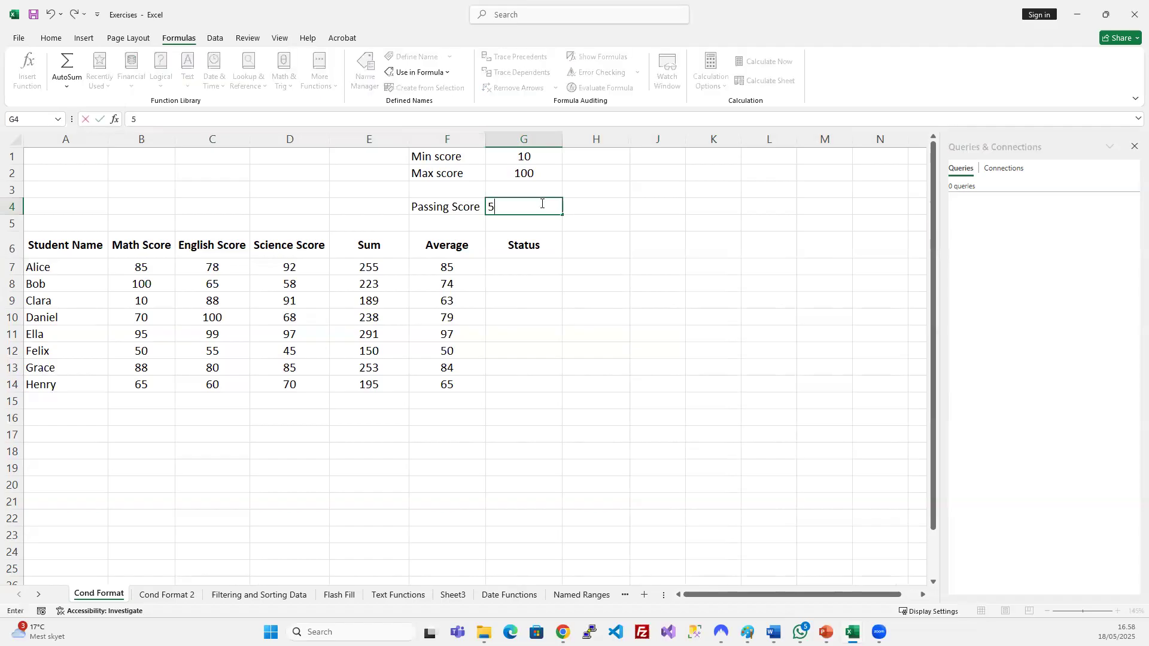
{"action": "left_click", "coordinate": [526, 279]}
{"action": "key", "text": "Up"}
Enter =IF(B7<50;"Fail";"Pass") in Alice's Status cell G7.
{"action": "type", "text": "I"}
{"action": "key", "text": "BackSpace"}
{"action": "type", "text": "="}
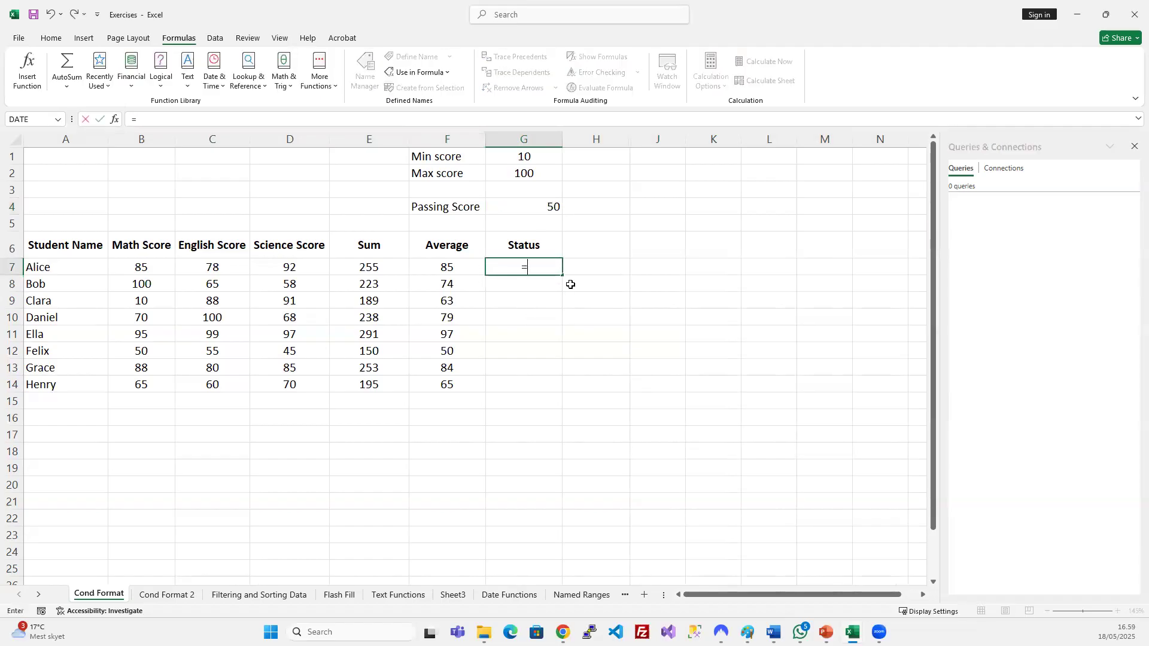
{"action": "type", "text": "if("}
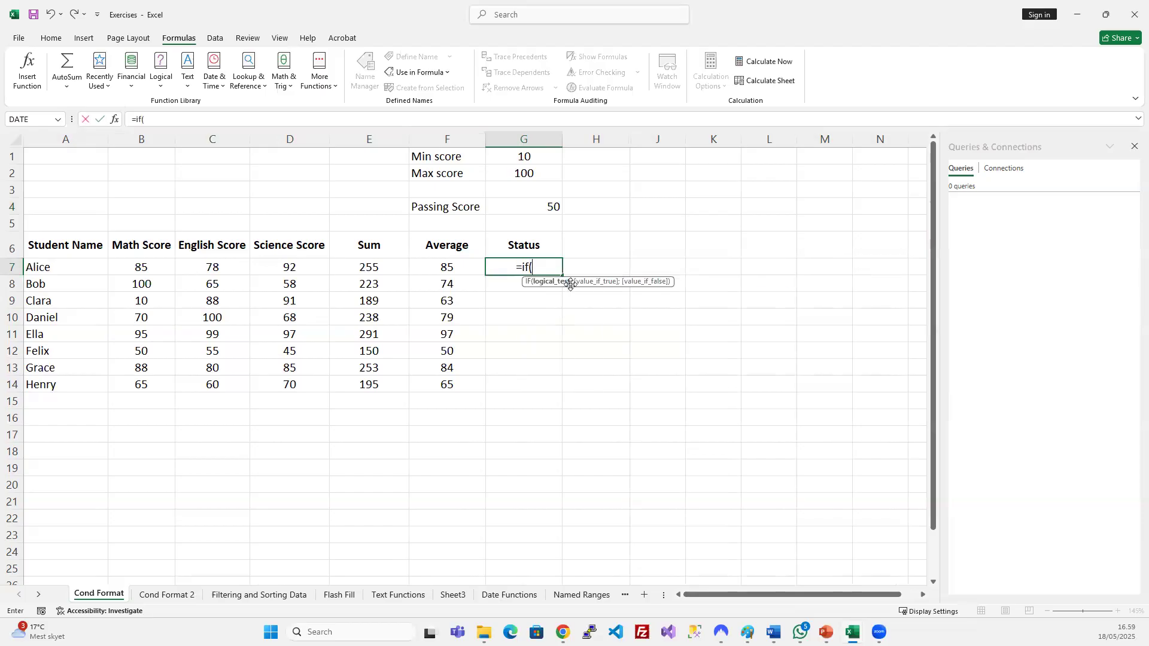
{"action": "left_click", "coordinate": [154, 263]}
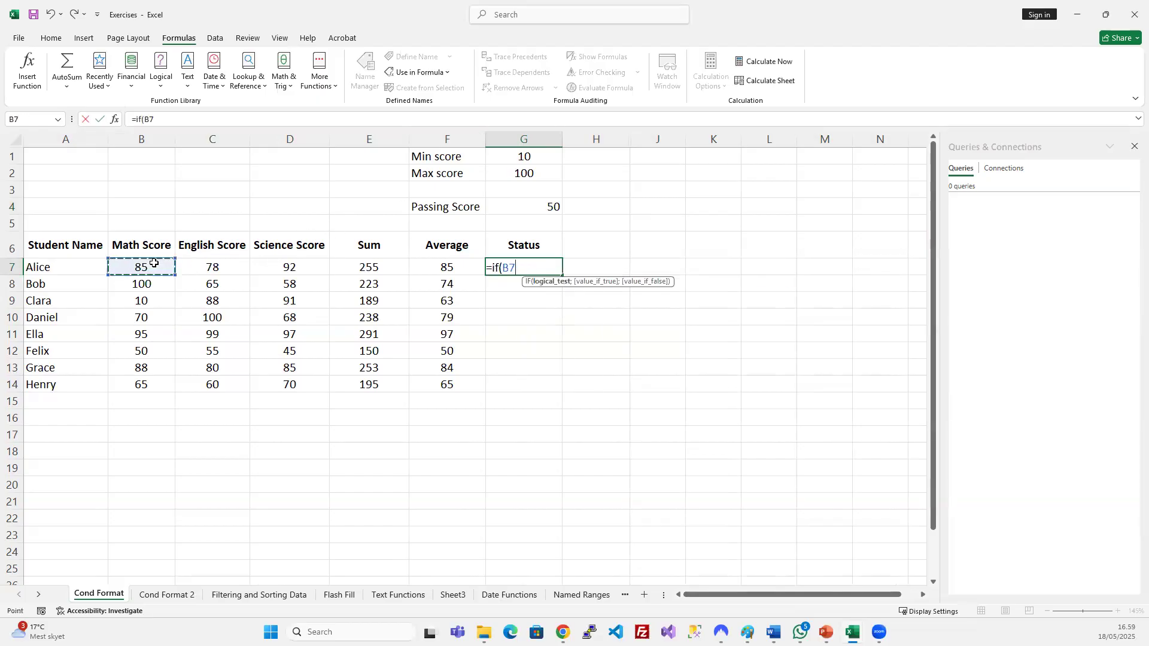
{"action": "type", "text": "<"}
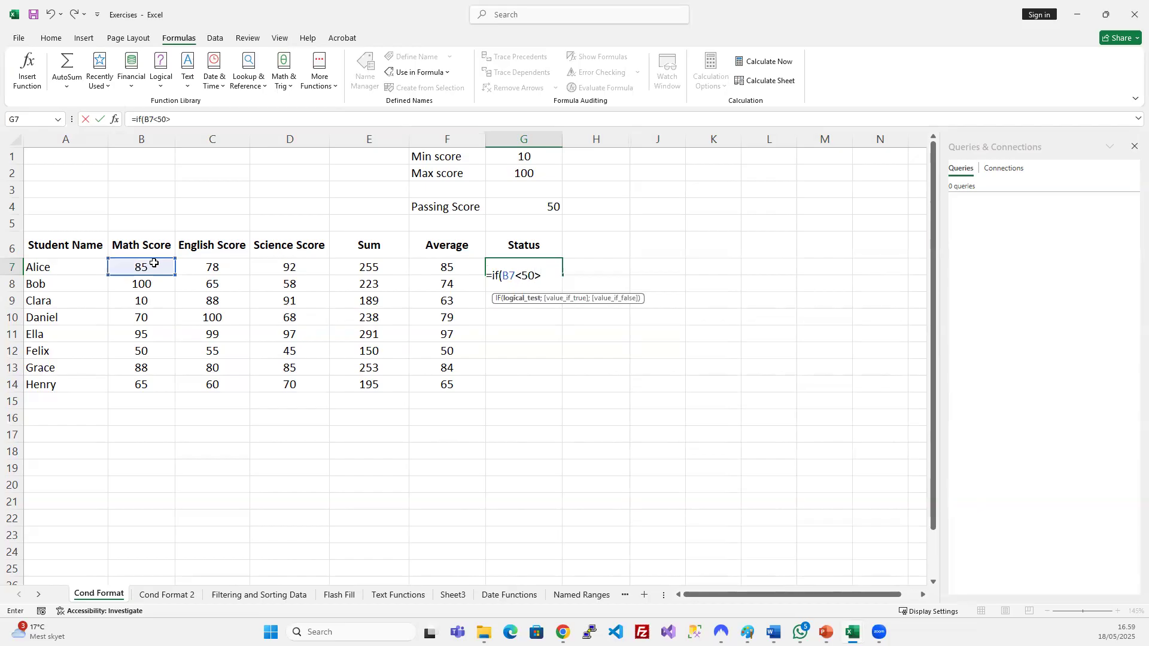
{"action": "type", "text": "50;\"Fa"}
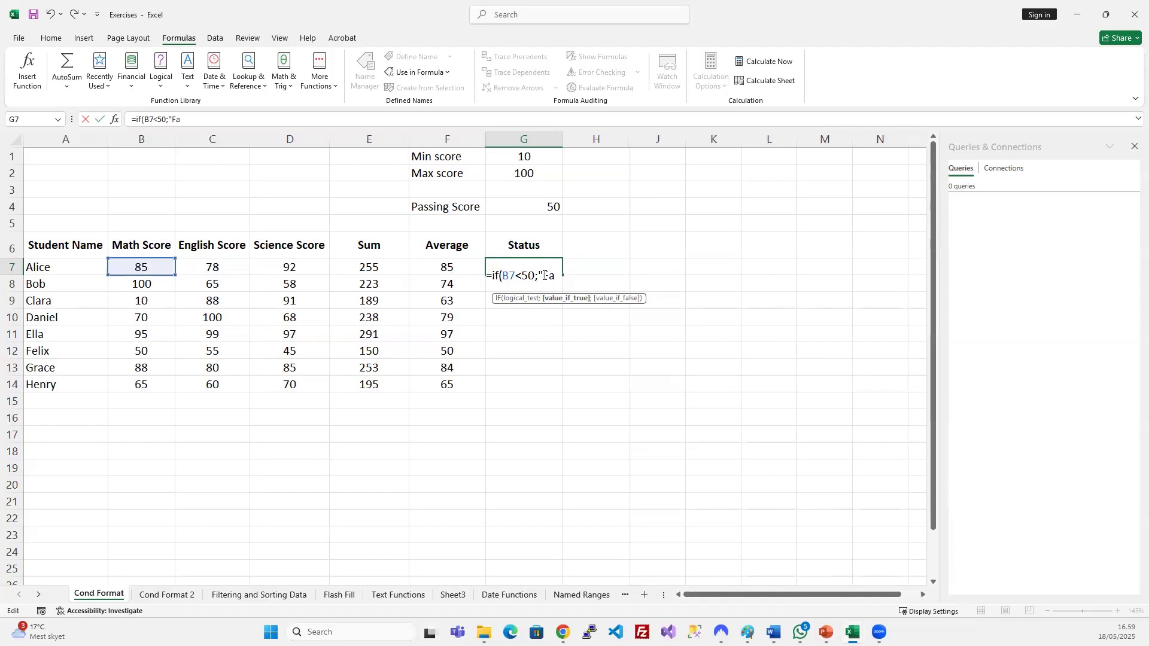
{"action": "type", "text": "iled"}
{"action": "key", "text": "BackSpace"}
{"action": "type", "text": "\";"}
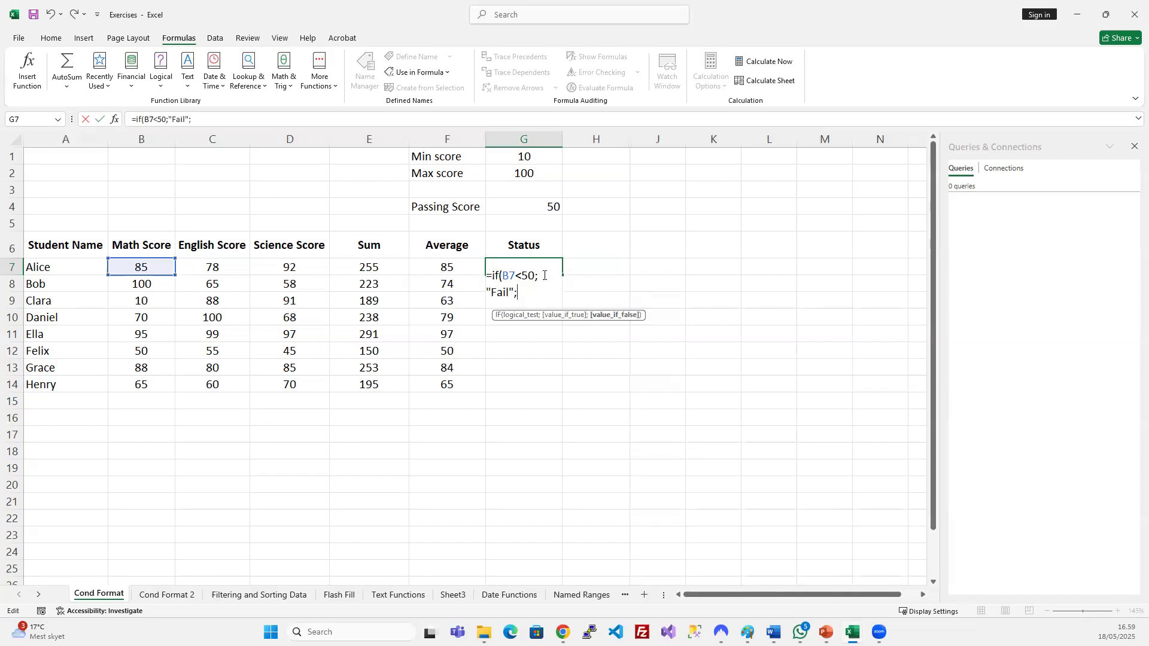
{"action": "type", "text": "\"Pas"}
{"action": "type", "text": ")"}
{"action": "key", "text": "Return"}
Widen column G and fill the Pass/Fail formula down to G14.
{"action": "left_click_drag", "start_coordinate": [558, 137], "coordinate": [646, 137]}
{"action": "left_click", "coordinate": [587, 264]}
{"action": "left_click_drag", "start_coordinate": [589, 296], "coordinate": [593, 373]}
{"action": "left_click_drag", "start_coordinate": [593, 377], "coordinate": [593, 376]}
{"action": "key", "text": "ctrl+d"}
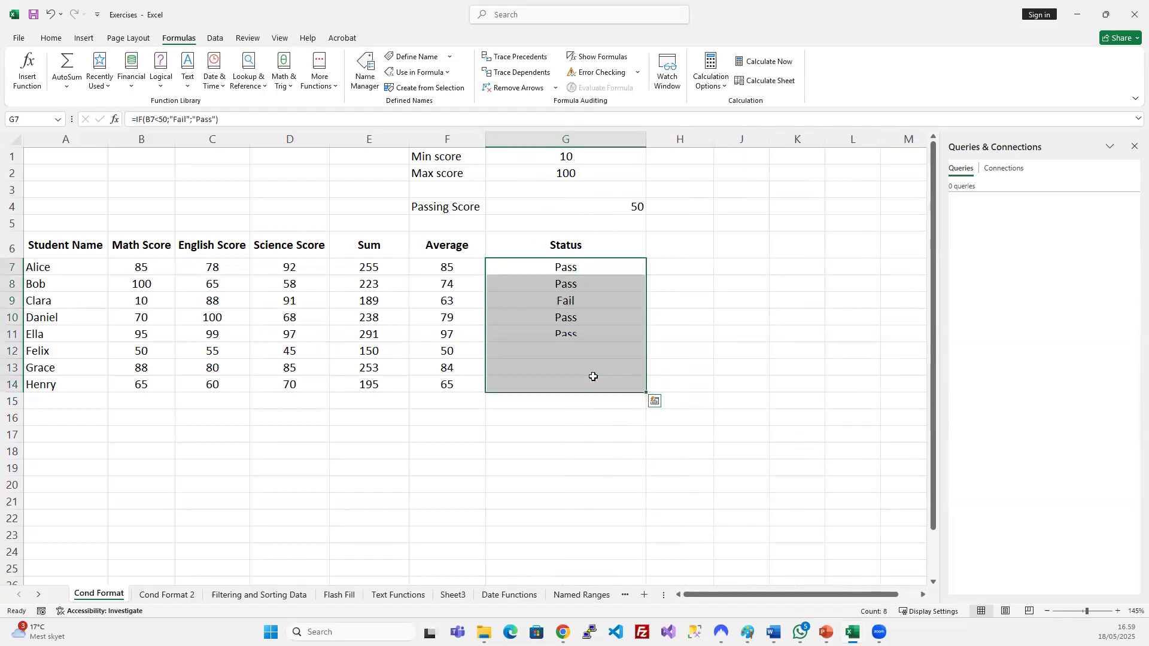
{"action": "left_click", "coordinate": [572, 268]}
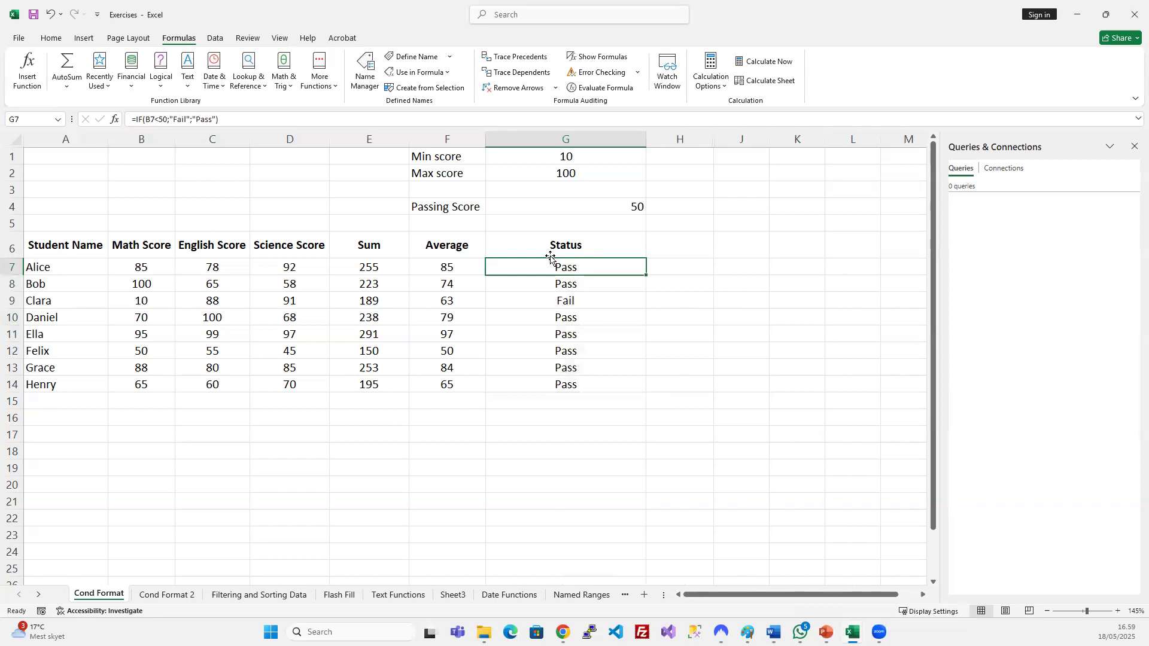
Change G7's IF test to compare against the absolute Passing Score reference $G$4.
{"action": "left_click", "coordinate": [545, 285]}
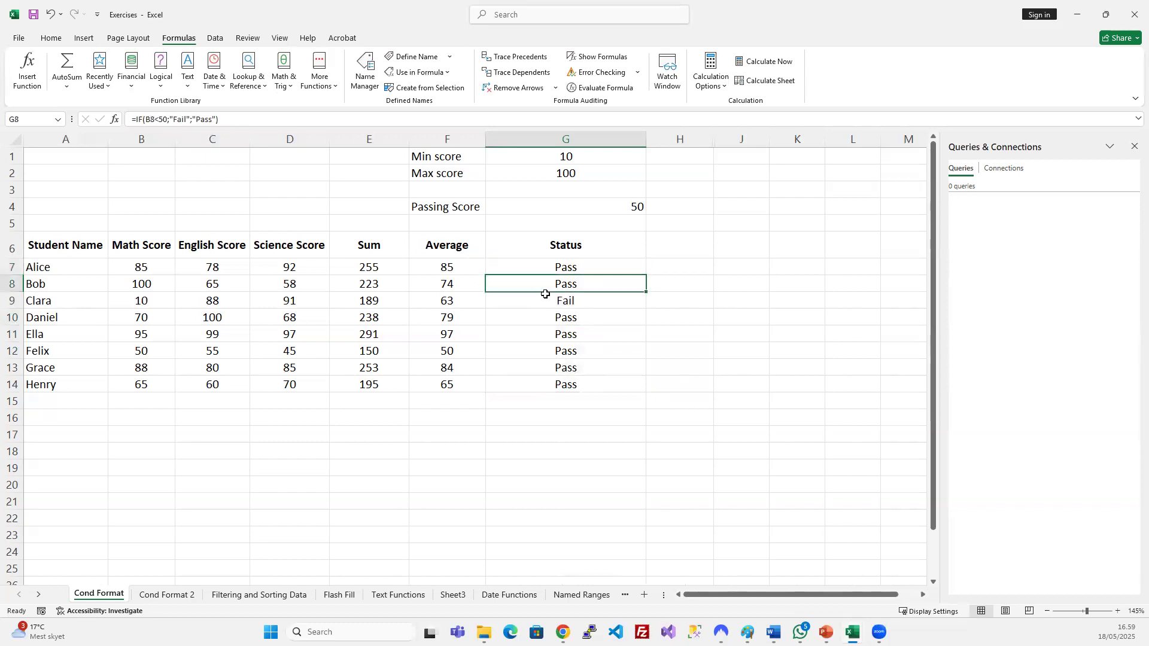
{"action": "double_click", "coordinate": [567, 269]}
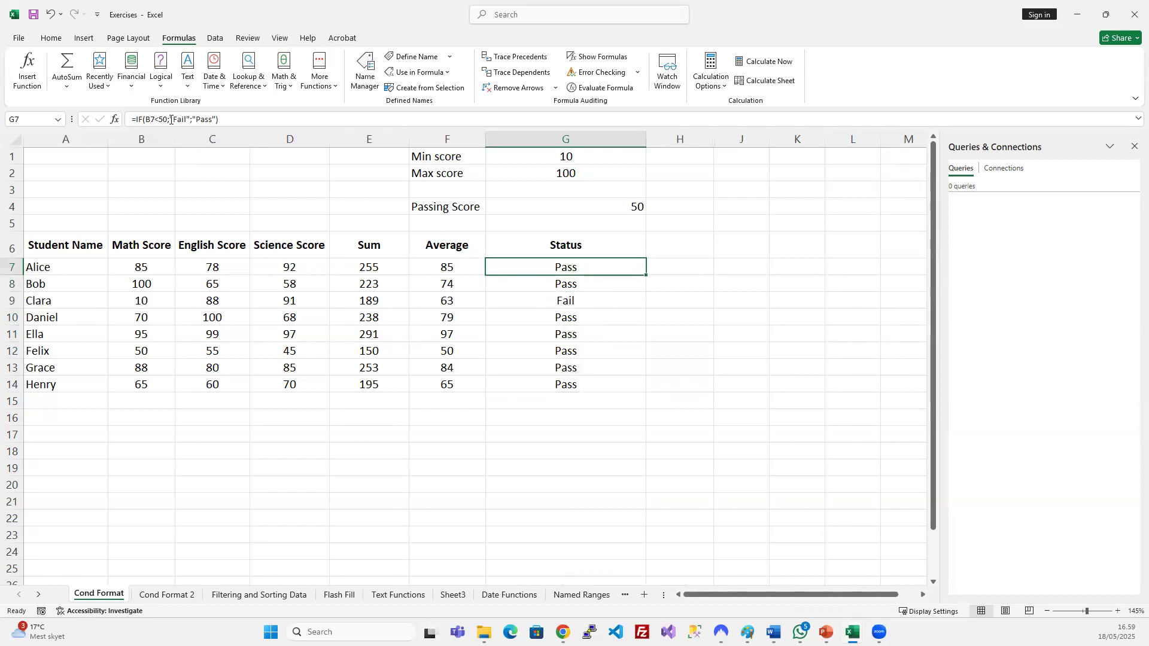
{"action": "key", "text": "BackSpace"}
{"action": "key", "text": "BackSpace"}
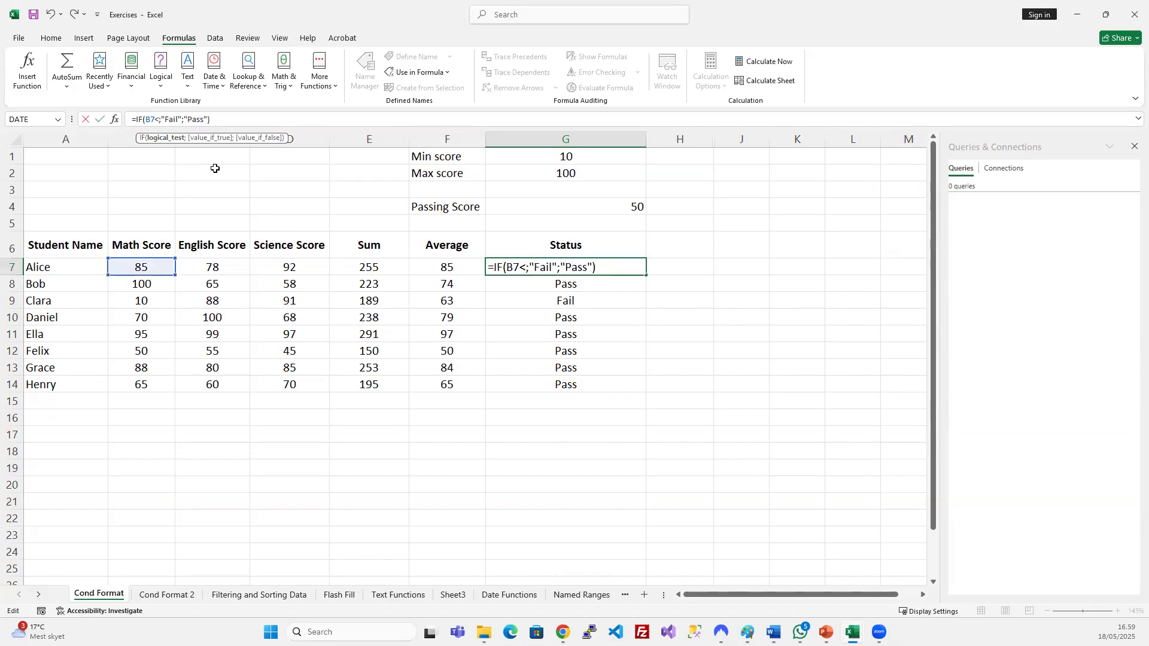
{"action": "left_click", "coordinate": [549, 210]}
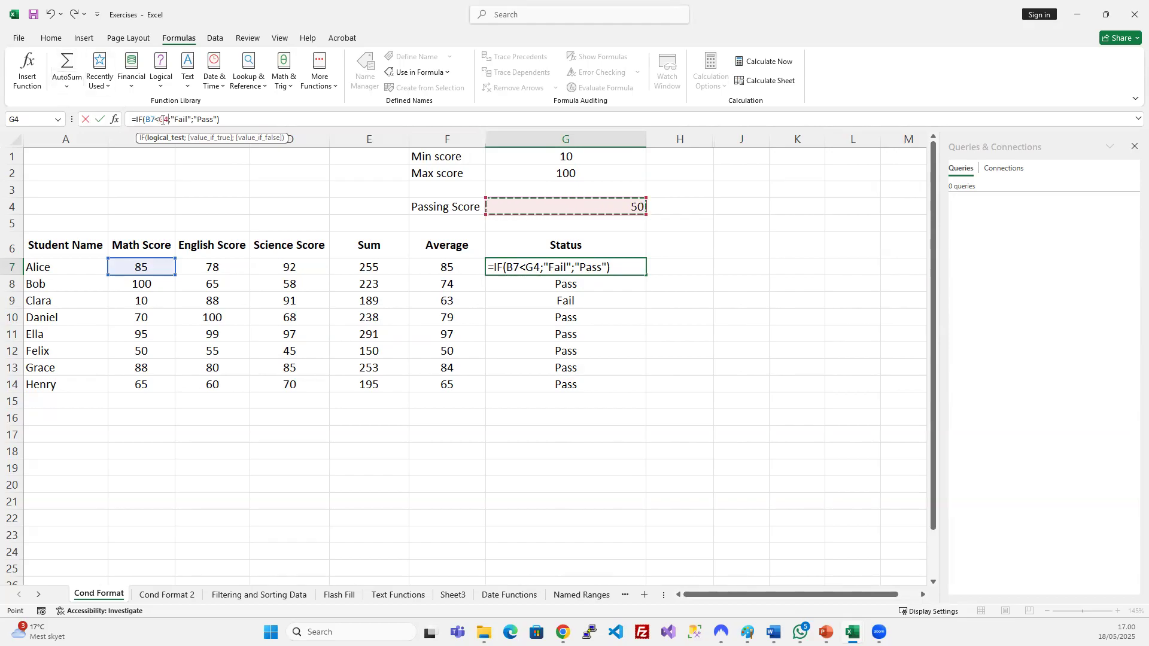
{"action": "left_click", "coordinate": [160, 119]}
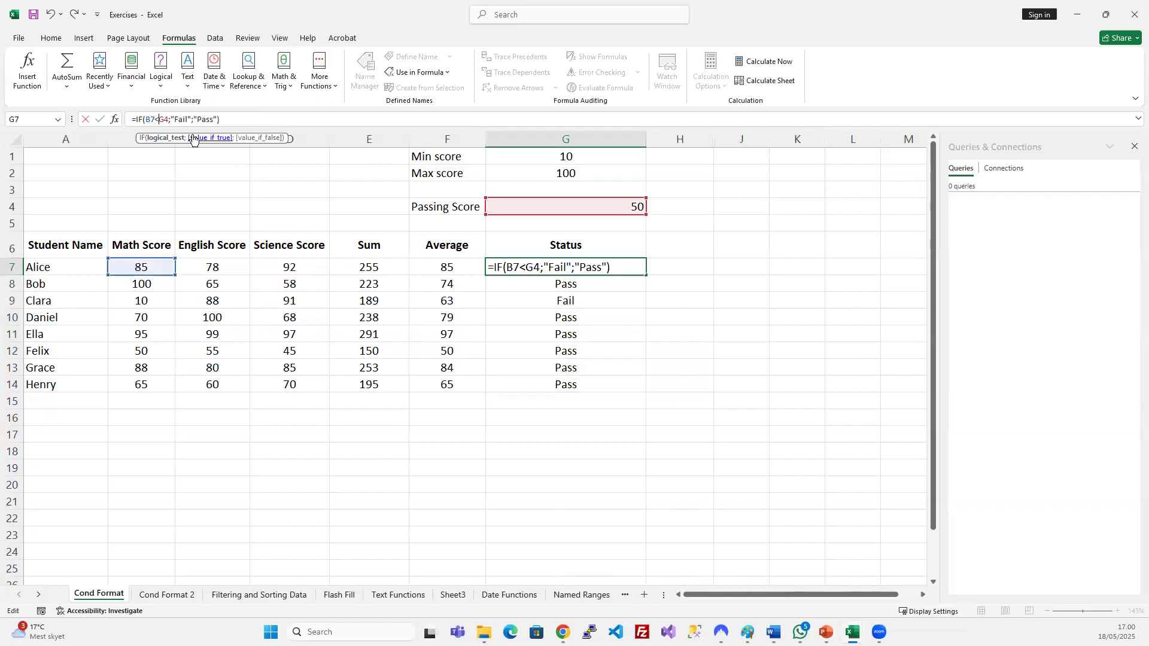
{"action": "type", "text": "$"}
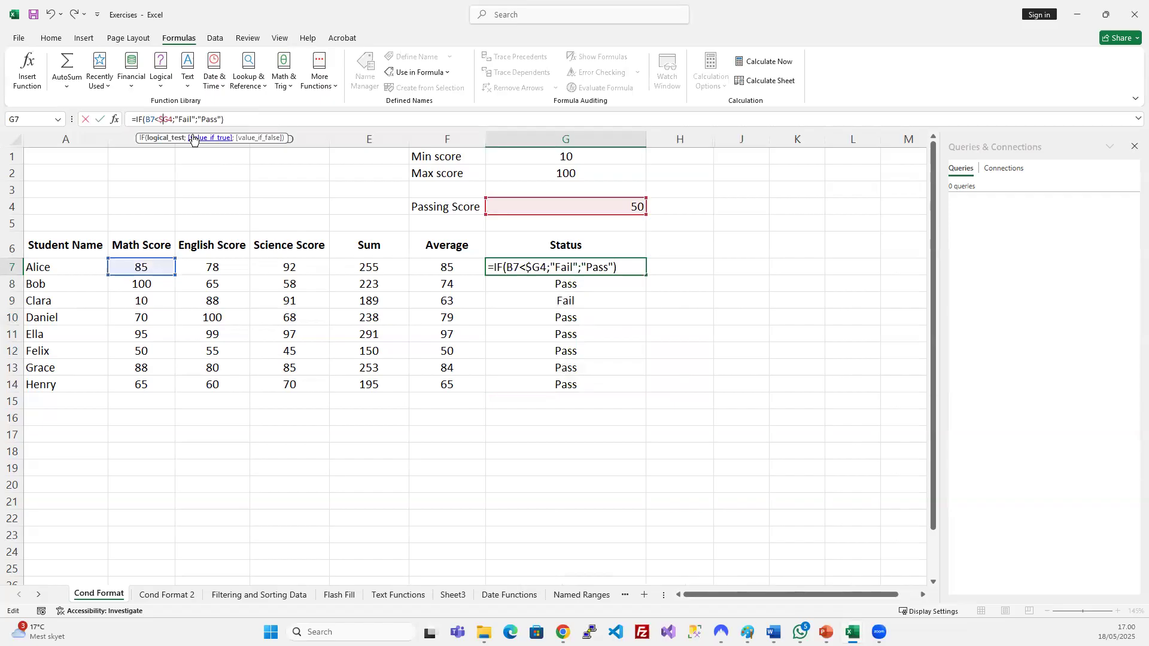
{"action": "left_click", "coordinate": [168, 121]}
{"action": "type", "text": "$"}
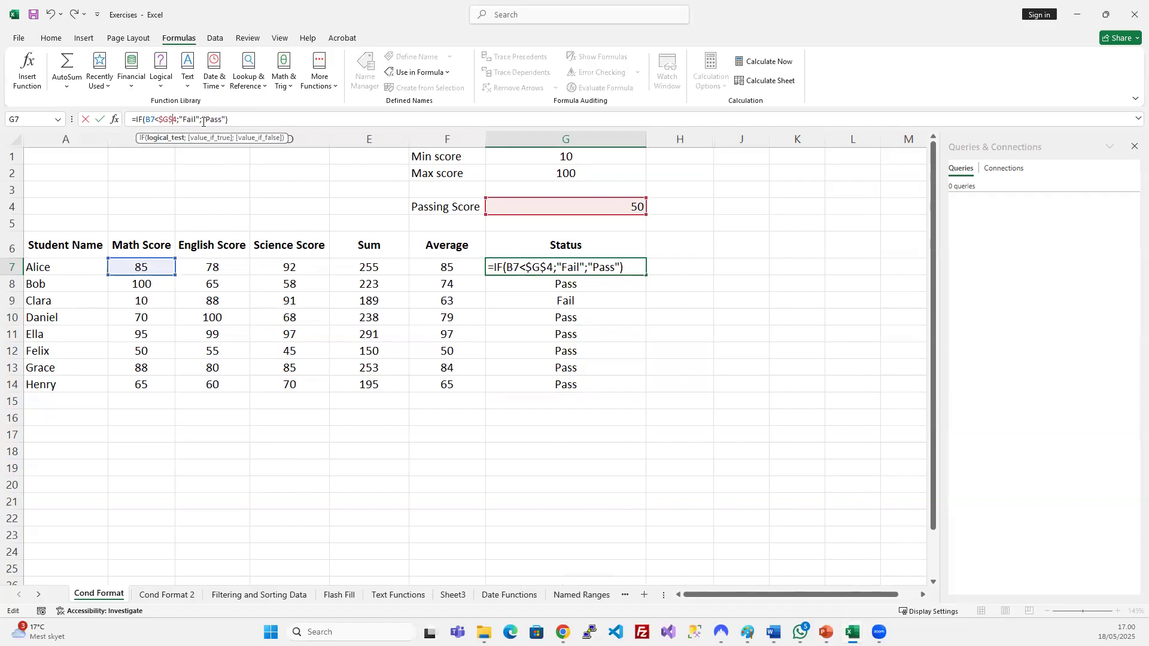
{"action": "key", "text": "F4"}
{"action": "key", "text": "F4"}
{"action": "key", "text": "F4"}
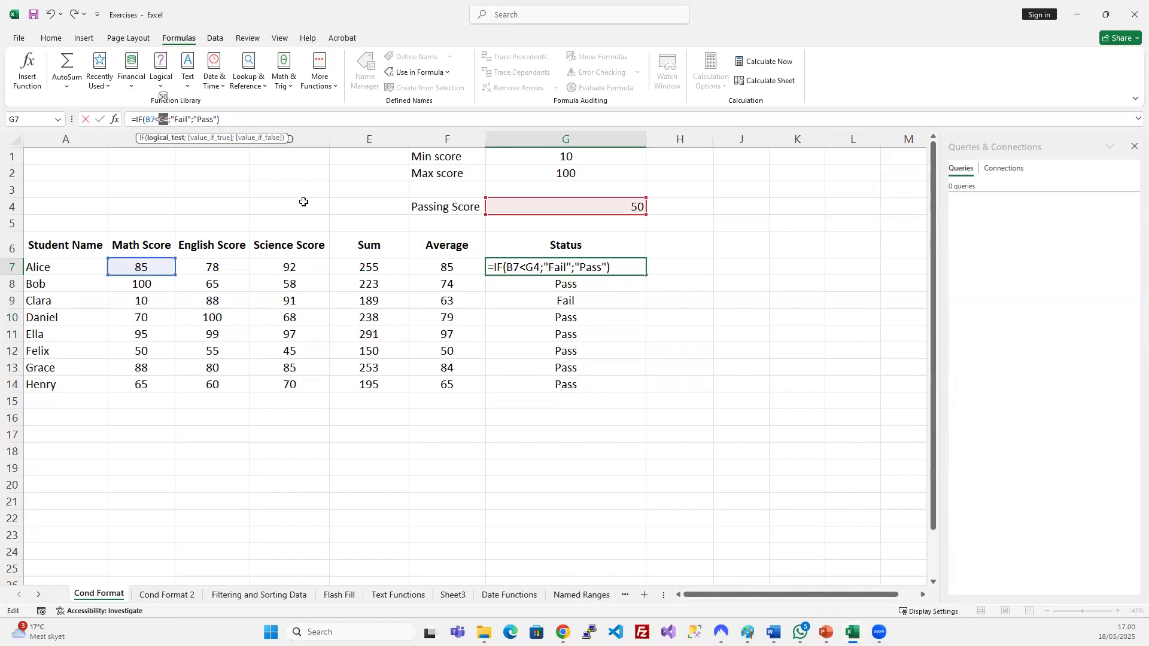
{"action": "key", "text": "F4"}
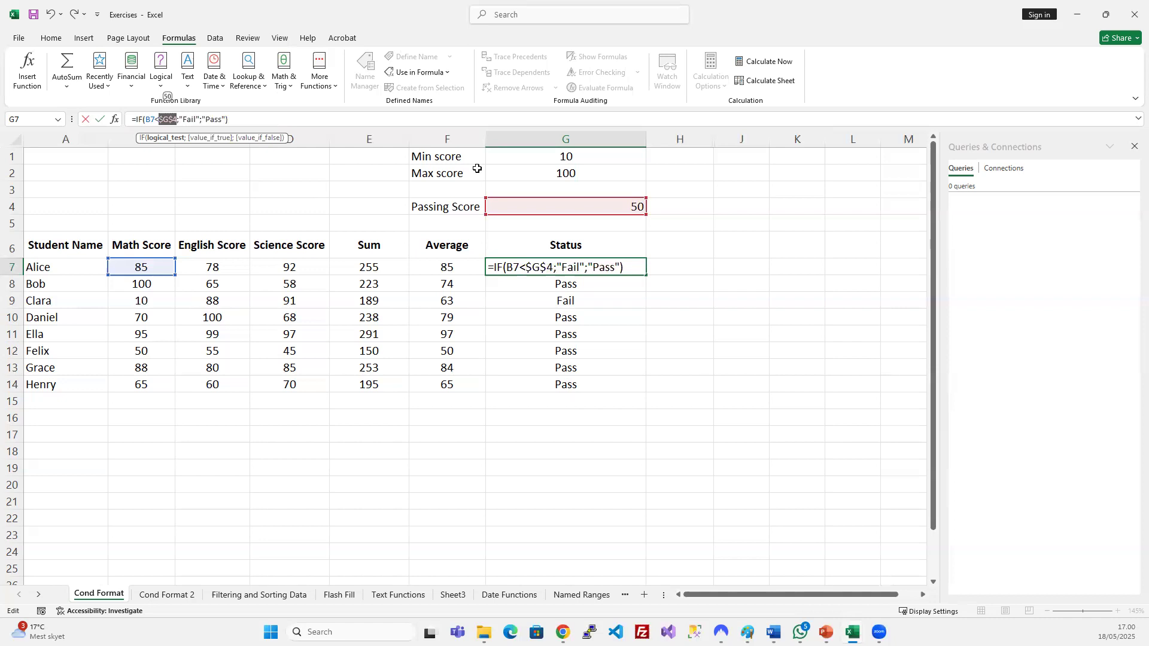
{"action": "key", "text": "Return"}
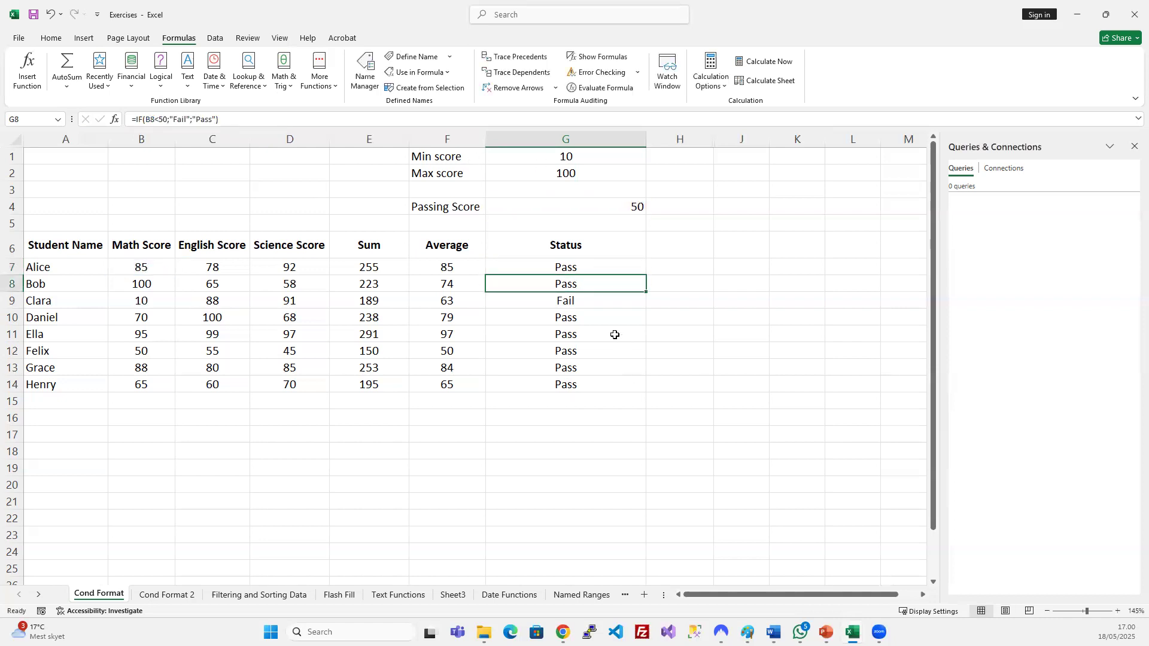
Fill the updated formula down to G14 and widen column G.
{"action": "left_click", "coordinate": [574, 271]}
{"action": "left_click_drag", "start_coordinate": [573, 270], "coordinate": [592, 376]}
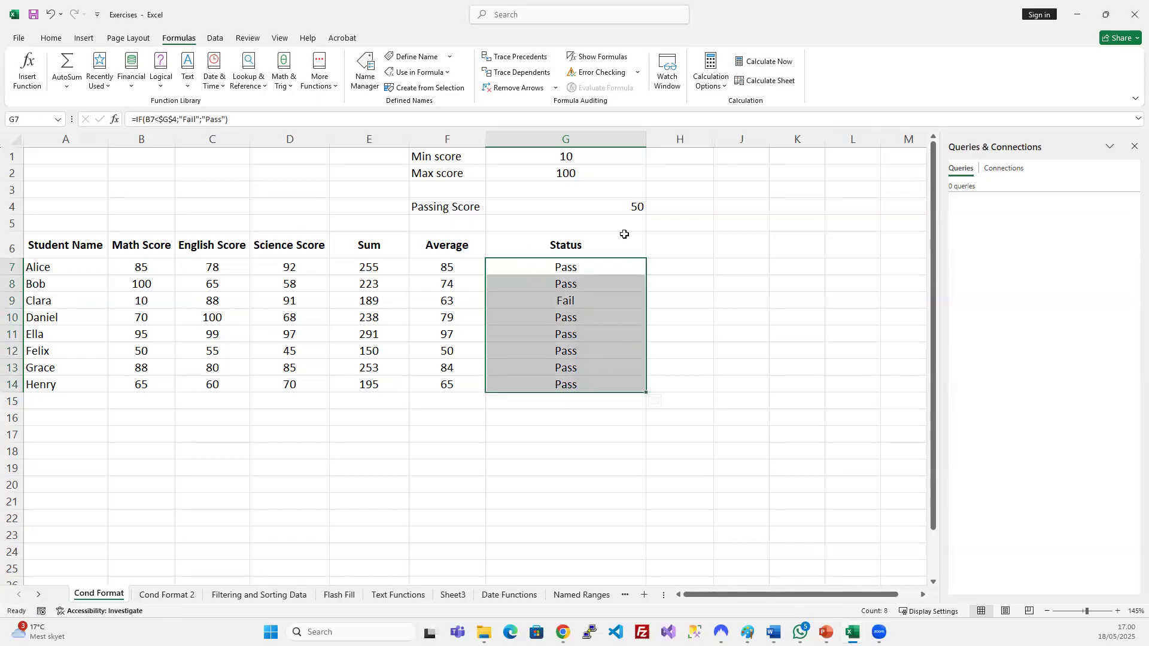
{"action": "double_click", "coordinate": [646, 139]}
{"action": "left_click", "coordinate": [512, 335]}
{"action": "left_click_drag", "start_coordinate": [525, 139], "coordinate": [560, 139]}
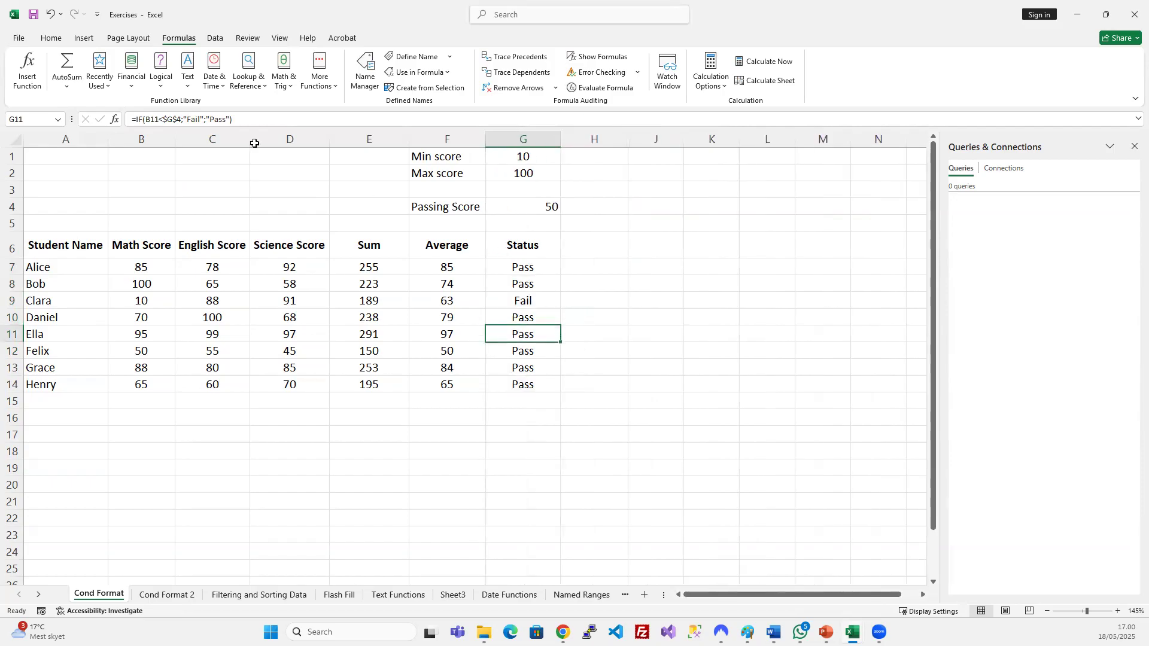
Review the test and Pass/Fail arguments of G11's formula, leaving it unchanged.
{"action": "double_click", "coordinate": [140, 119]}
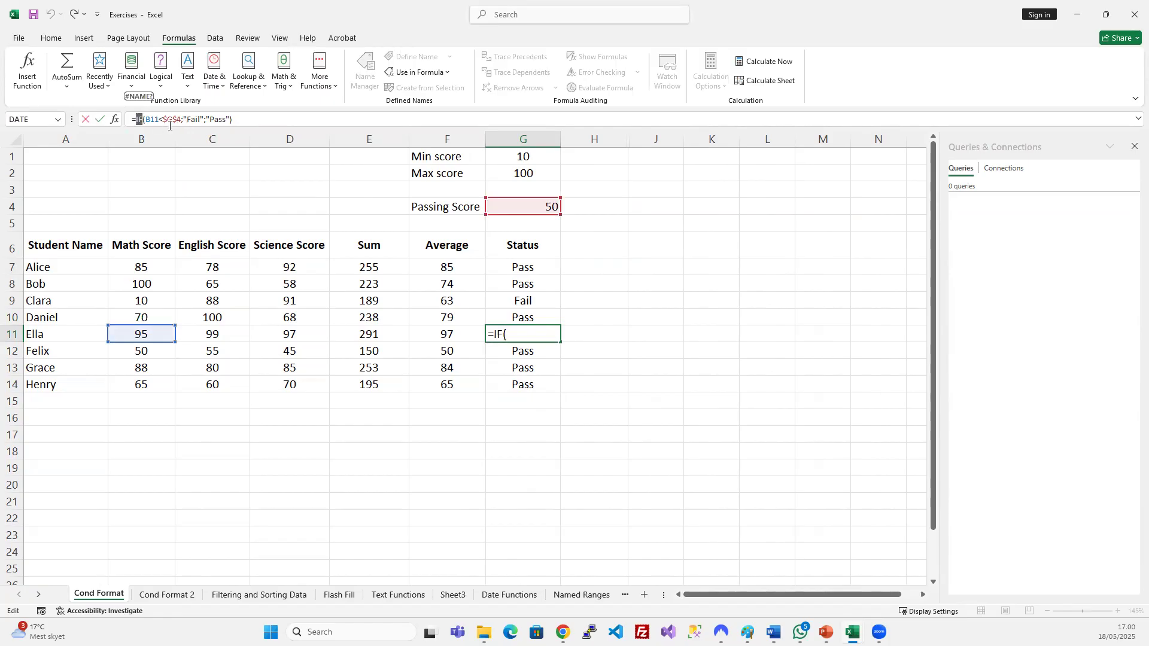
{"action": "left_click_drag", "start_coordinate": [181, 119], "coordinate": [151, 119]}
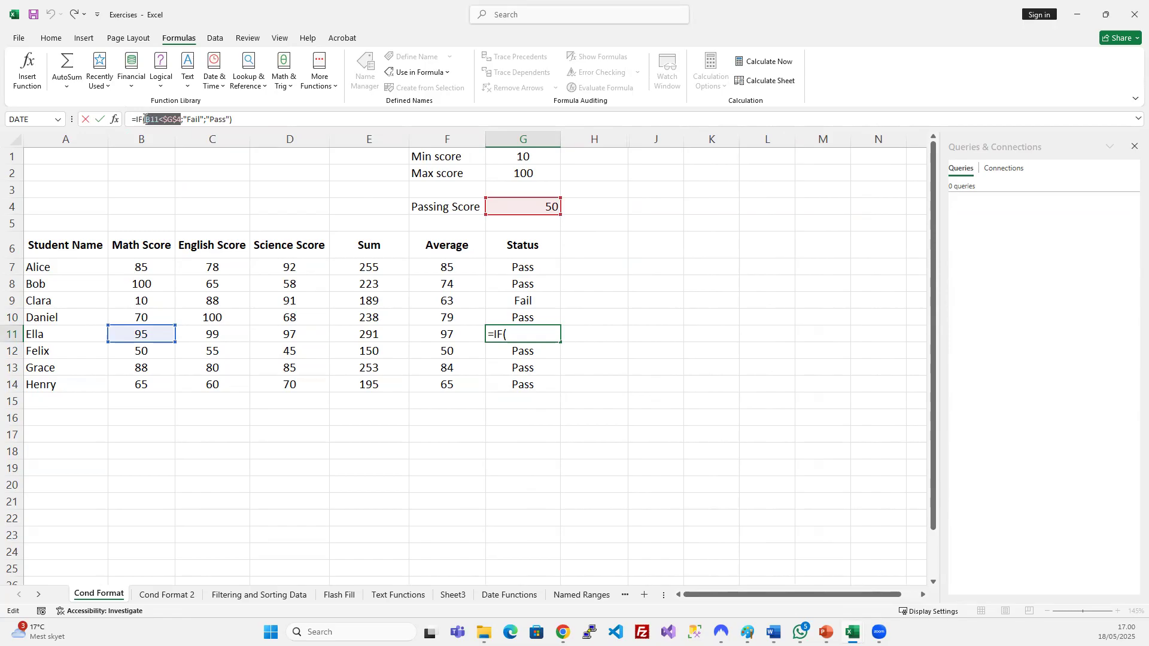
{"action": "left_click_drag", "start_coordinate": [183, 119], "coordinate": [232, 122]}
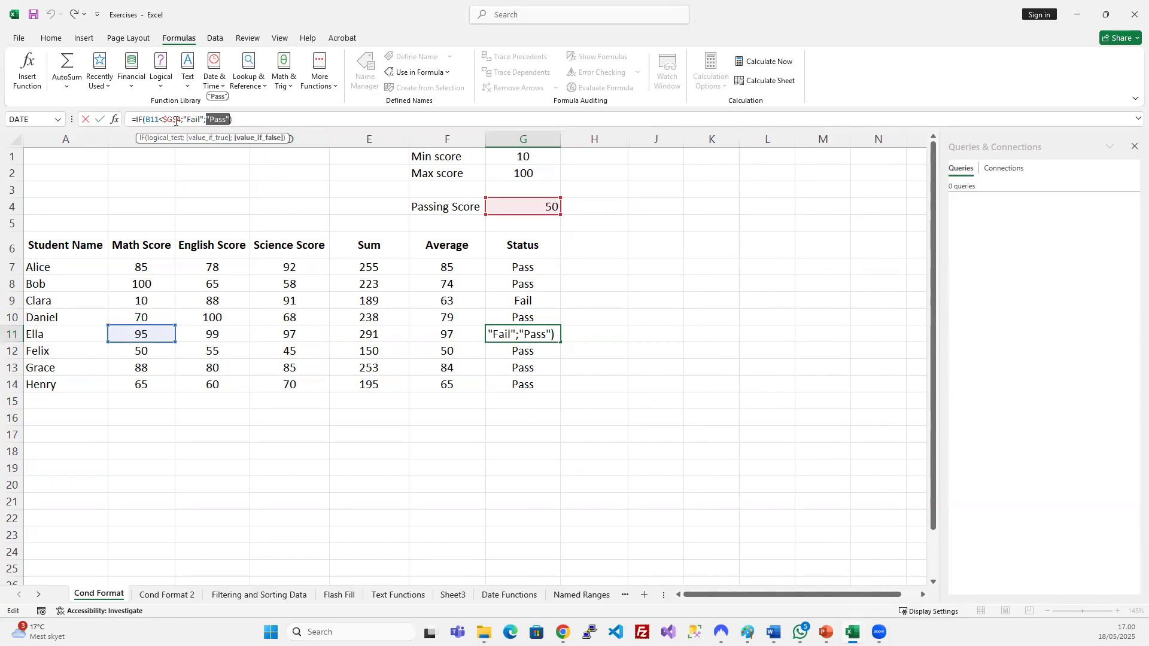
{"action": "left_click_drag", "start_coordinate": [147, 119], "coordinate": [203, 121]}
{"action": "key", "text": "Return"}
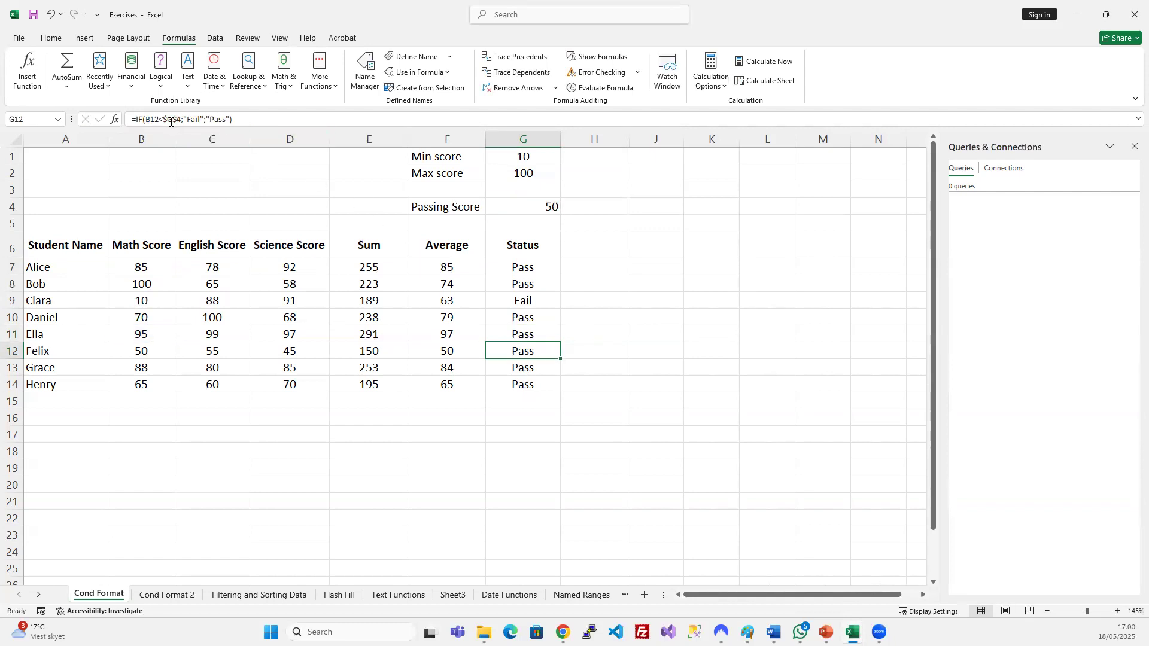
{"action": "left_click", "coordinate": [521, 271]}
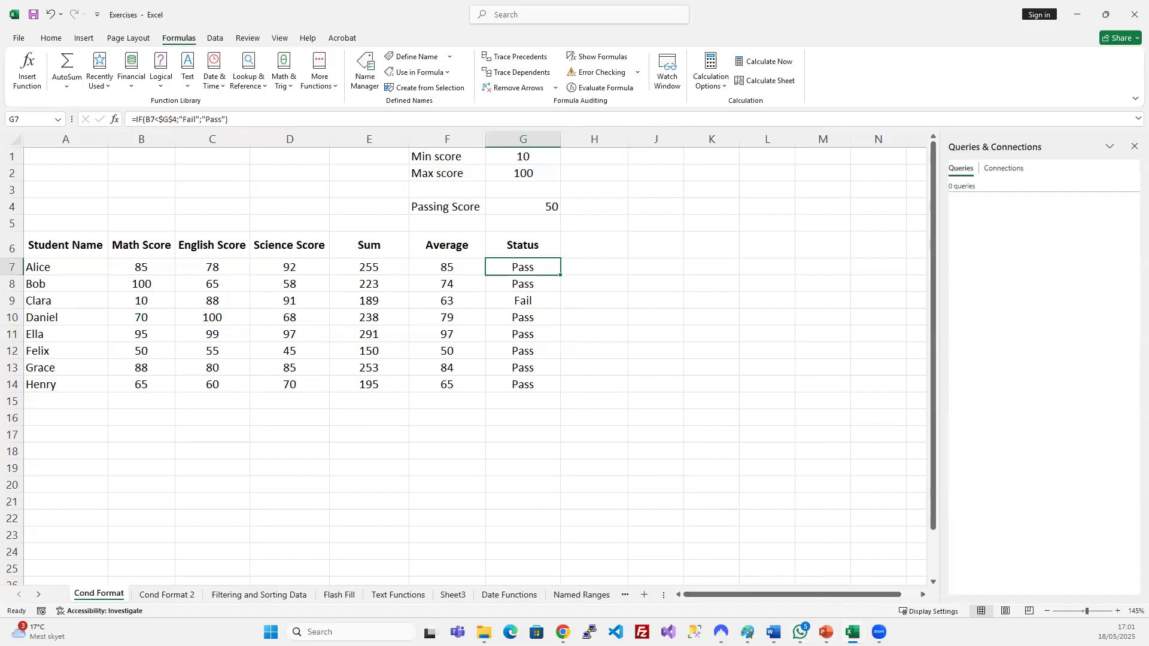
Centre-align the values in the Status column G.
{"action": "left_click", "coordinate": [826, 632]}
{"action": "left_click", "coordinate": [826, 632]}
{"action": "left_click", "coordinate": [526, 139]}
{"action": "left_click", "coordinate": [52, 38]}
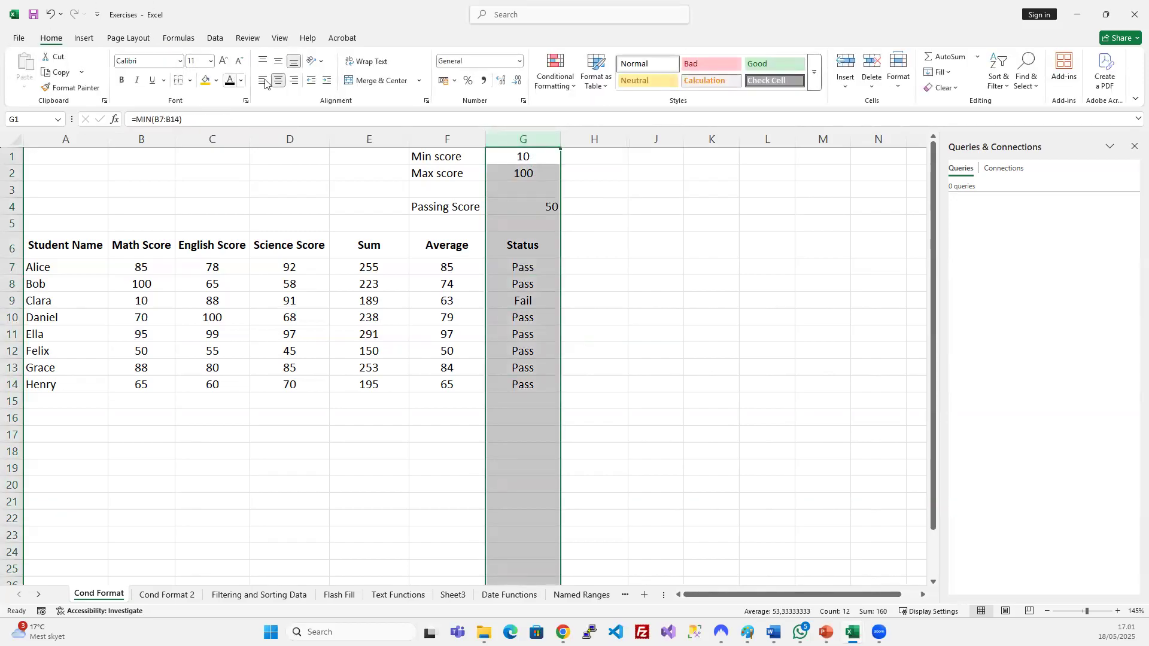
{"action": "left_click", "coordinate": [278, 80]}
{"action": "left_click", "coordinate": [688, 365]}
Select the IF formula in G8, then switch over to the PowerPoint slide show.
{"action": "left_click", "coordinate": [465, 274]}
{"action": "left_click", "coordinate": [522, 246]}
{"action": "key", "text": "Down"}
{"action": "key", "text": "Down"}
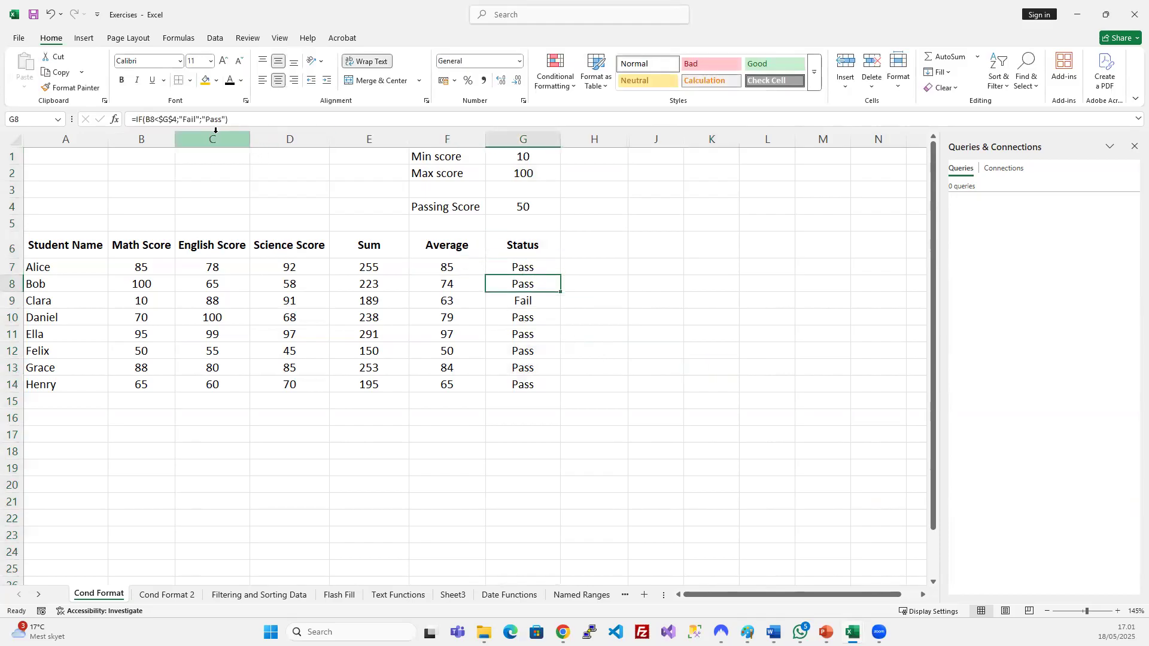
{"action": "key", "text": "alt+Tab"}
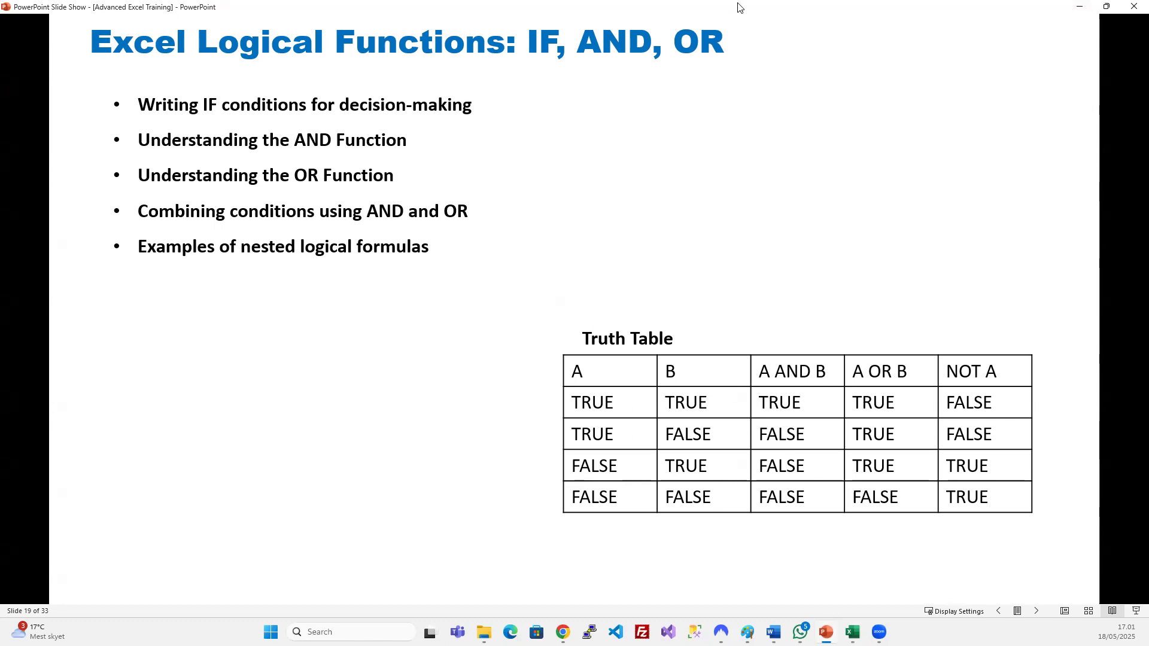
Leave the slide show and select all cells of slide 19's truth table.
{"action": "key", "text": "Escape"}
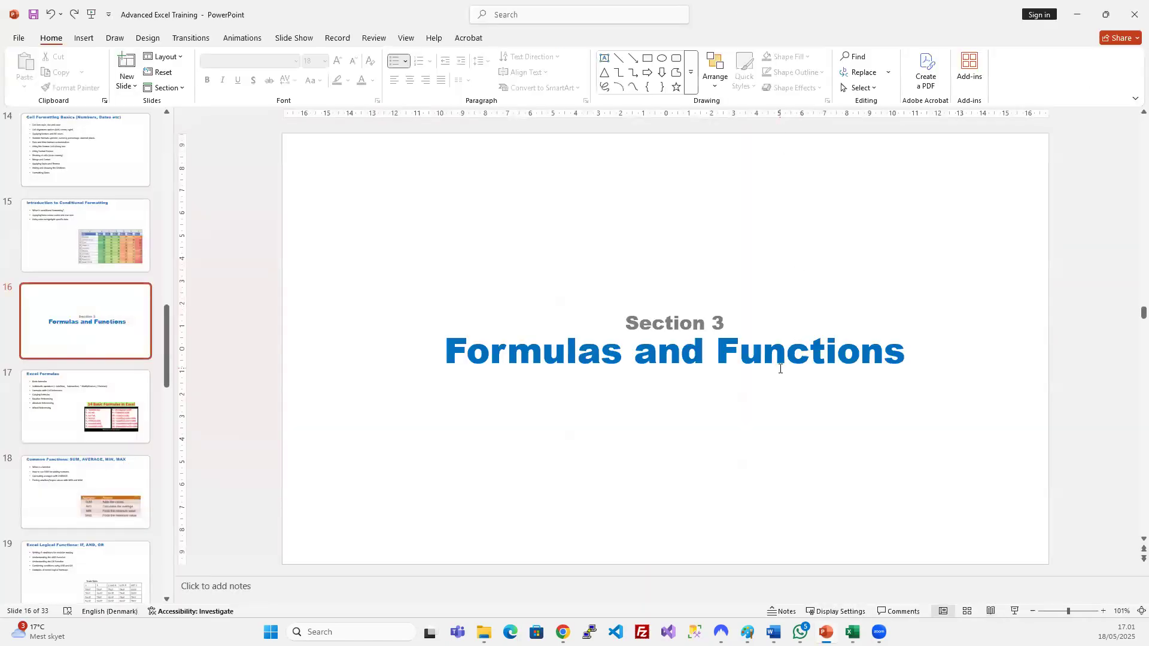
{"action": "scroll", "coordinate": [732, 438], "scroll_direction": "down", "scroll_amount": 1}
{"action": "scroll", "coordinate": [731, 438], "scroll_direction": "down", "scroll_amount": 2}
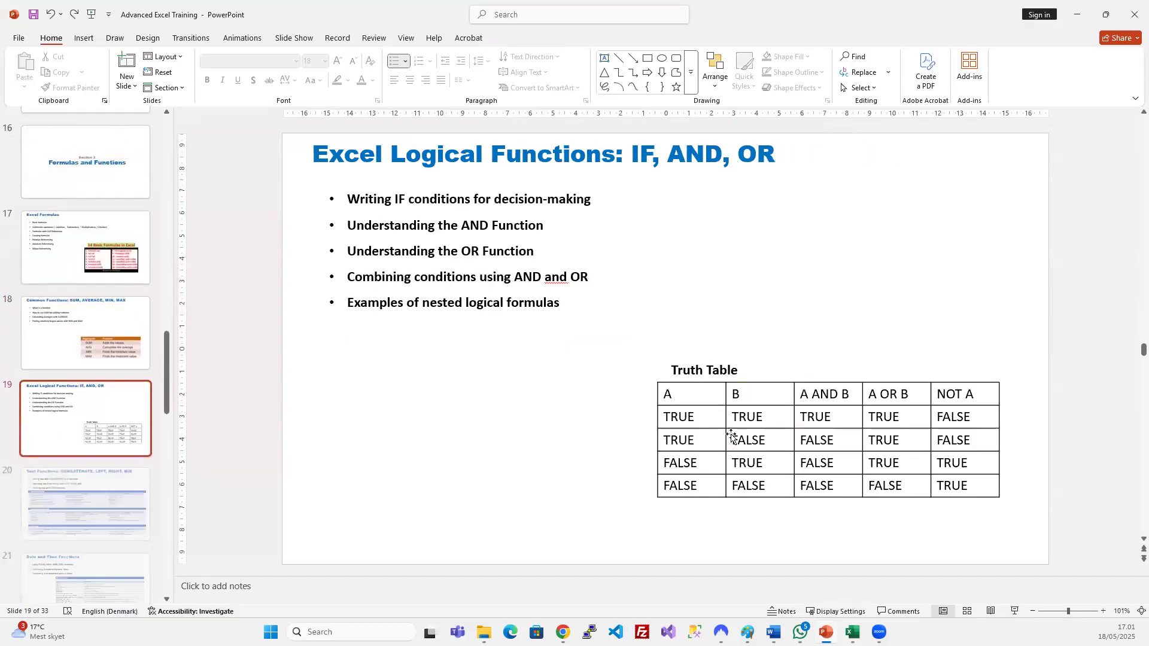
{"action": "left_click", "coordinate": [762, 415]}
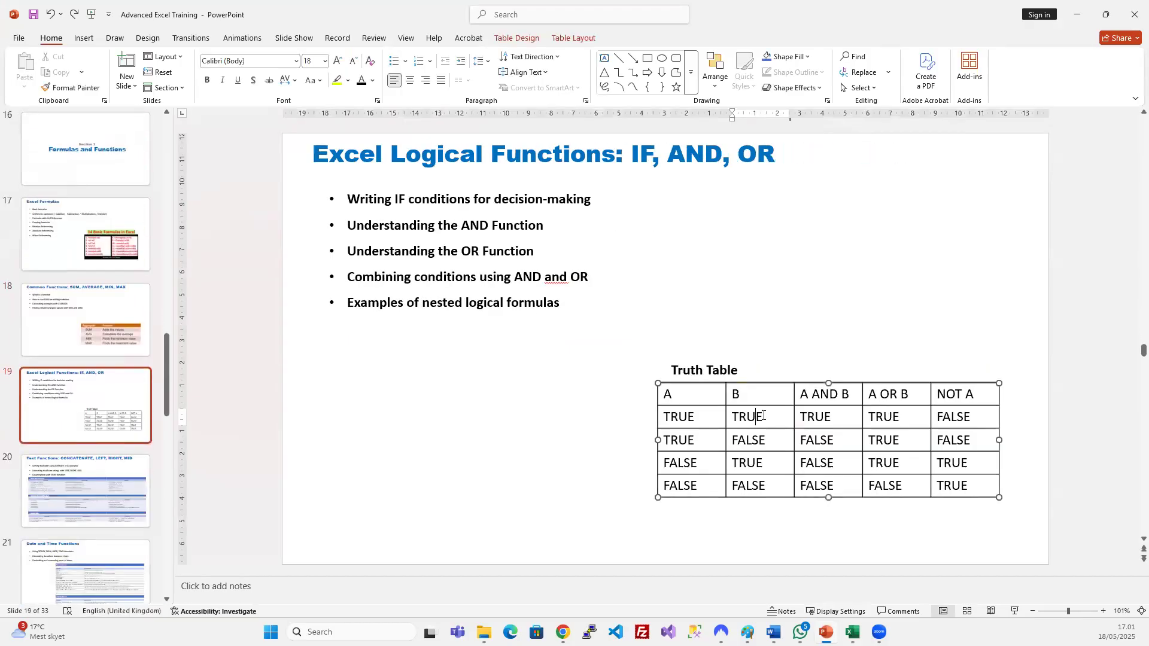
{"action": "left_click_drag", "start_coordinate": [700, 395], "coordinate": [945, 486]}
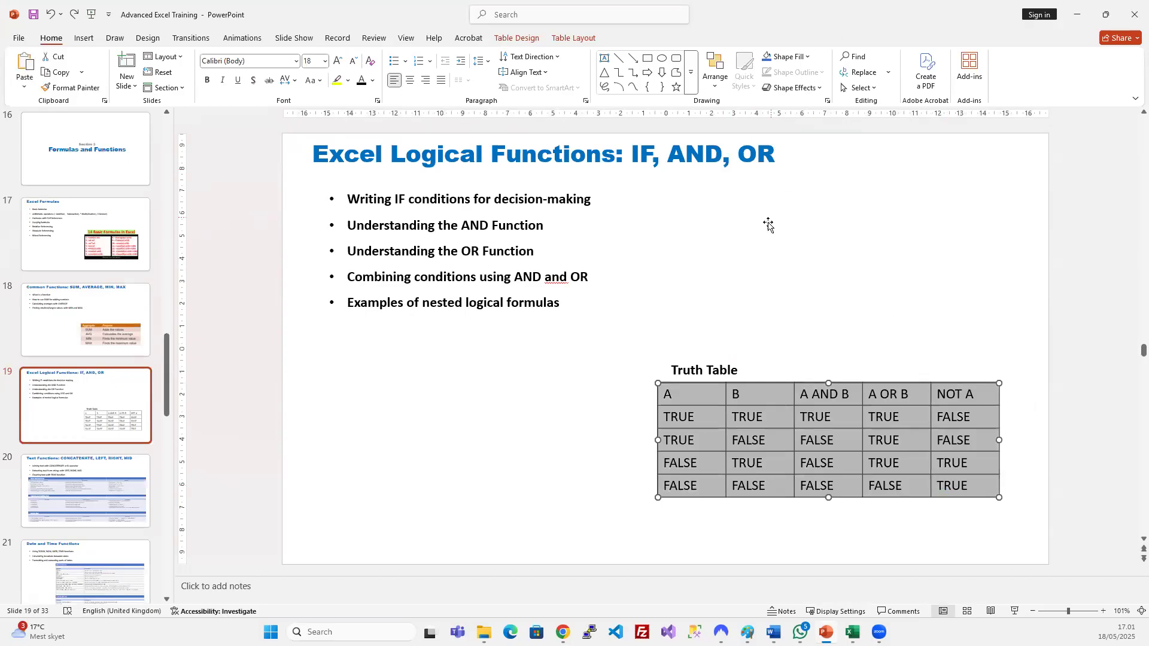
Switch the presentation to Reading View and minimize PowerPoint.
{"action": "left_click", "coordinate": [823, 267]}
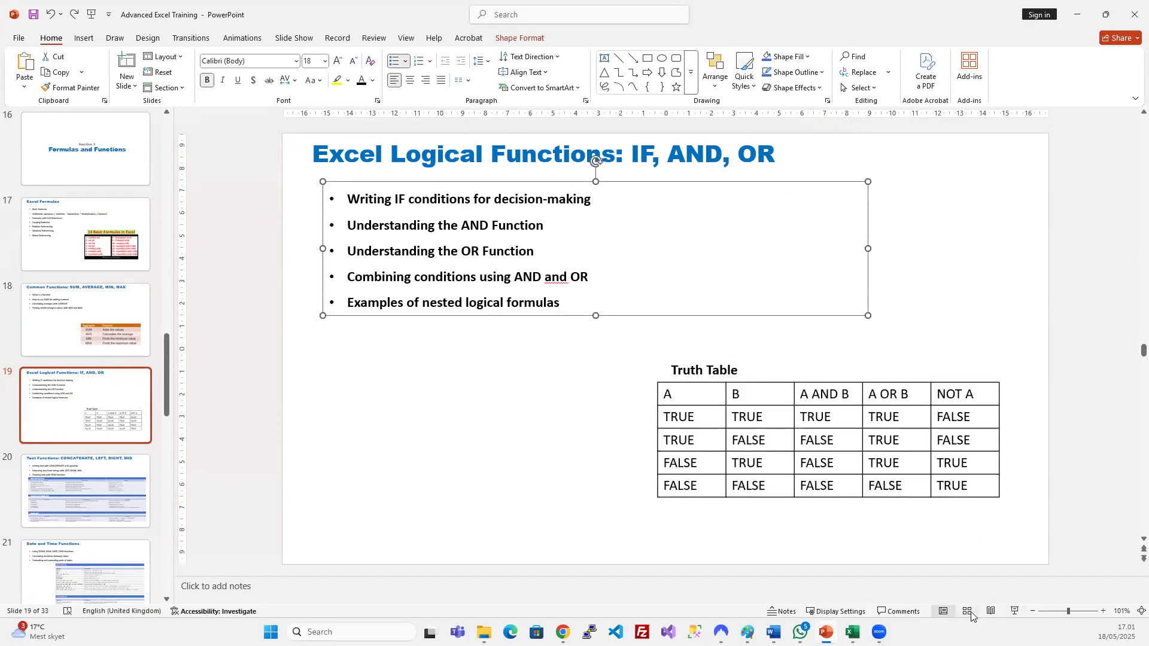
{"action": "left_click", "coordinate": [991, 610]}
{"action": "left_click", "coordinate": [1083, 9]}
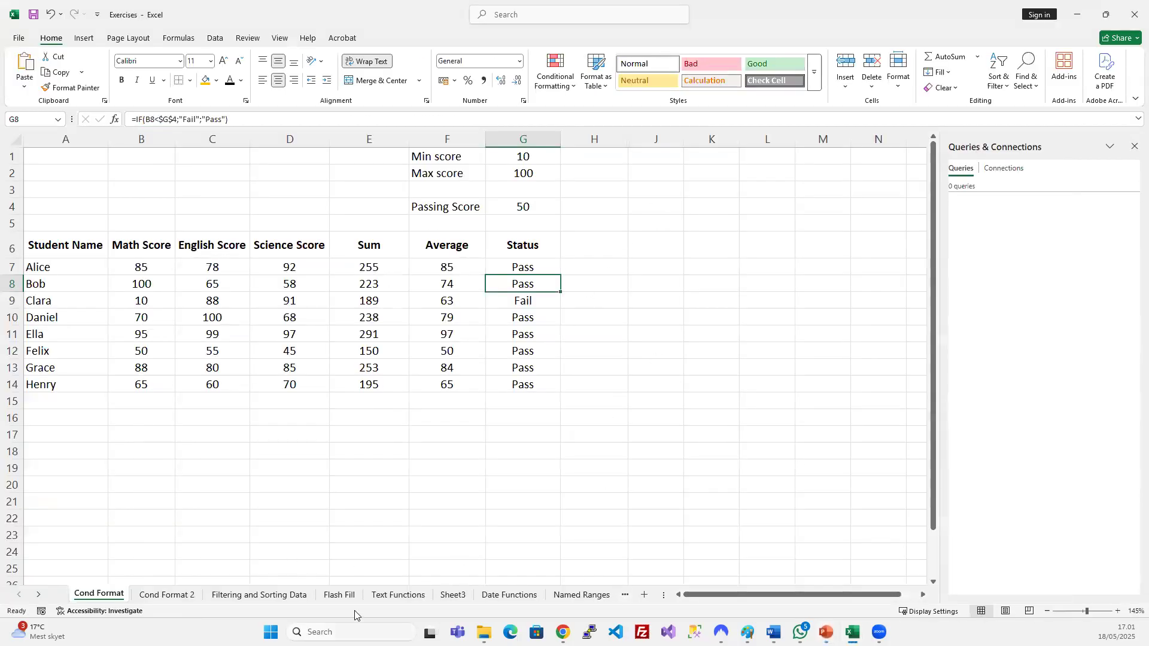
Rename Sheet3 to 'Logical Functions', fixing the misspelling.
{"action": "left_click", "coordinate": [453, 596]}
{"action": "double_click", "coordinate": [451, 596]}
{"action": "type", "text": "Logic"}
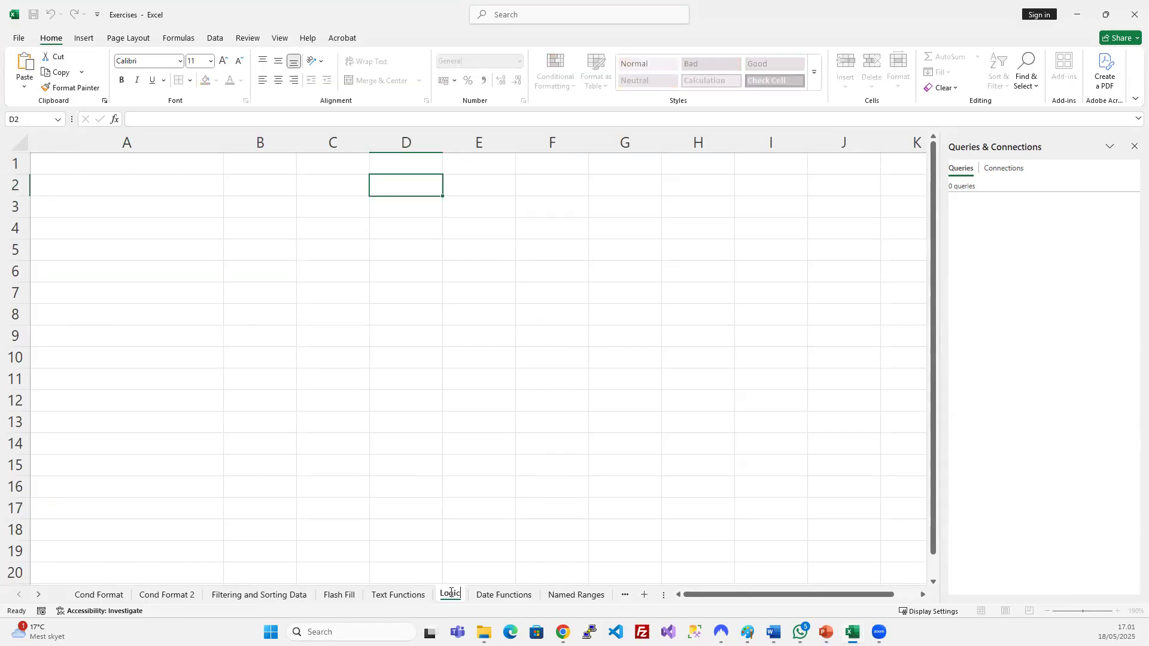
{"action": "type", "text": "al Functons"}
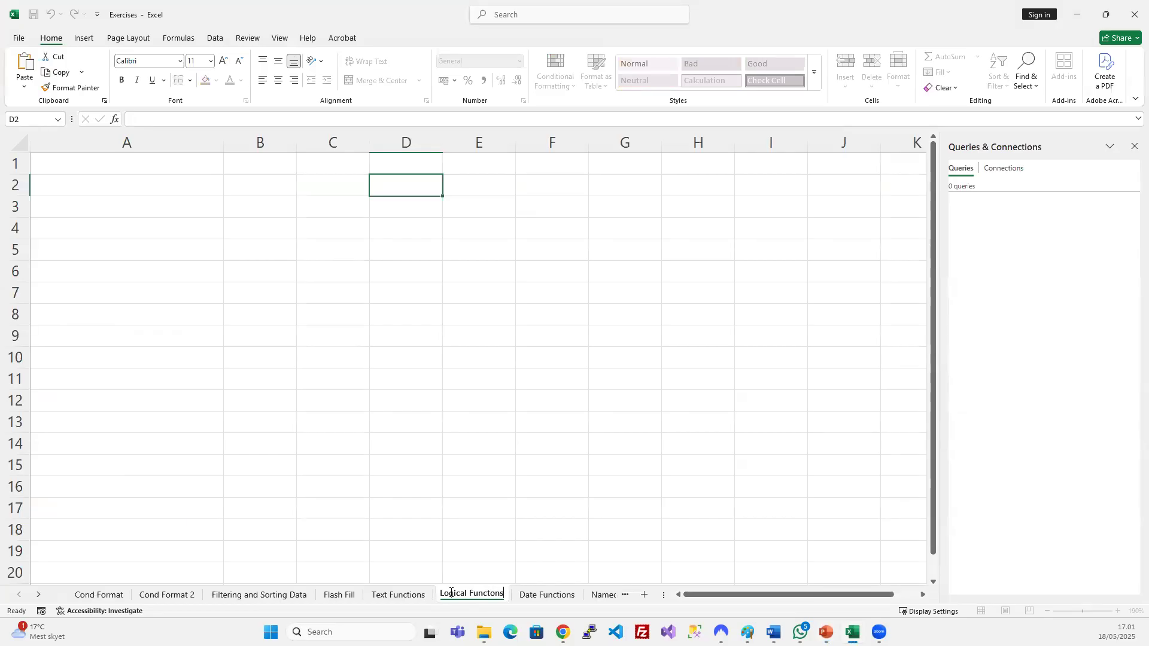
{"action": "key", "text": "Return"}
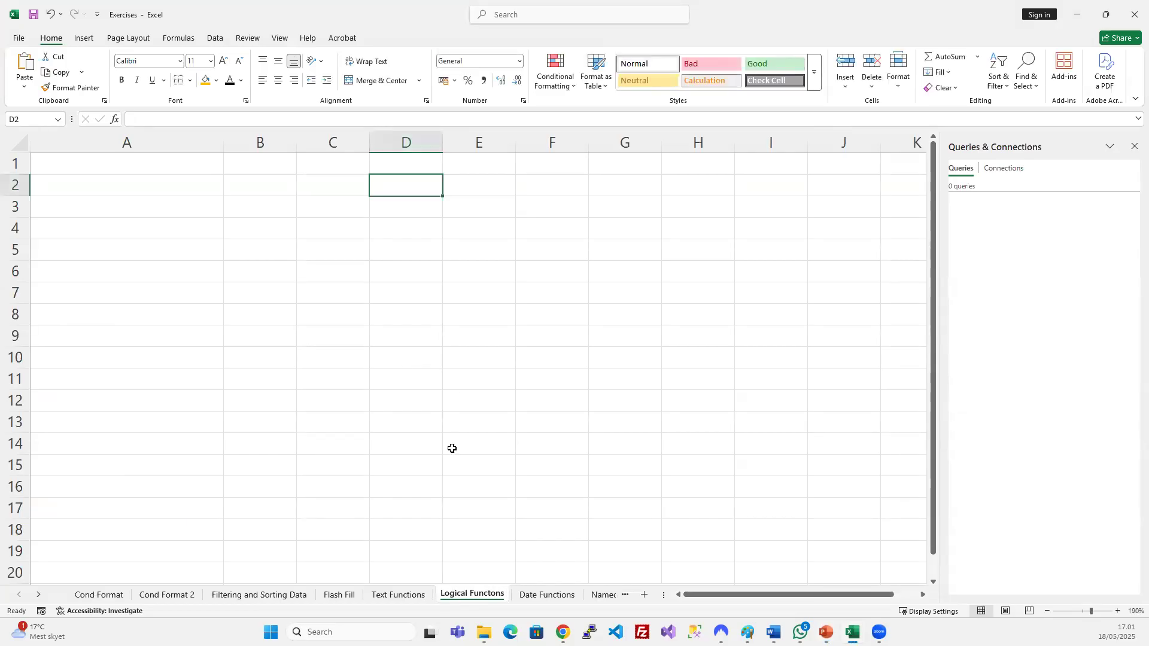
{"action": "double_click", "coordinate": [493, 594]}
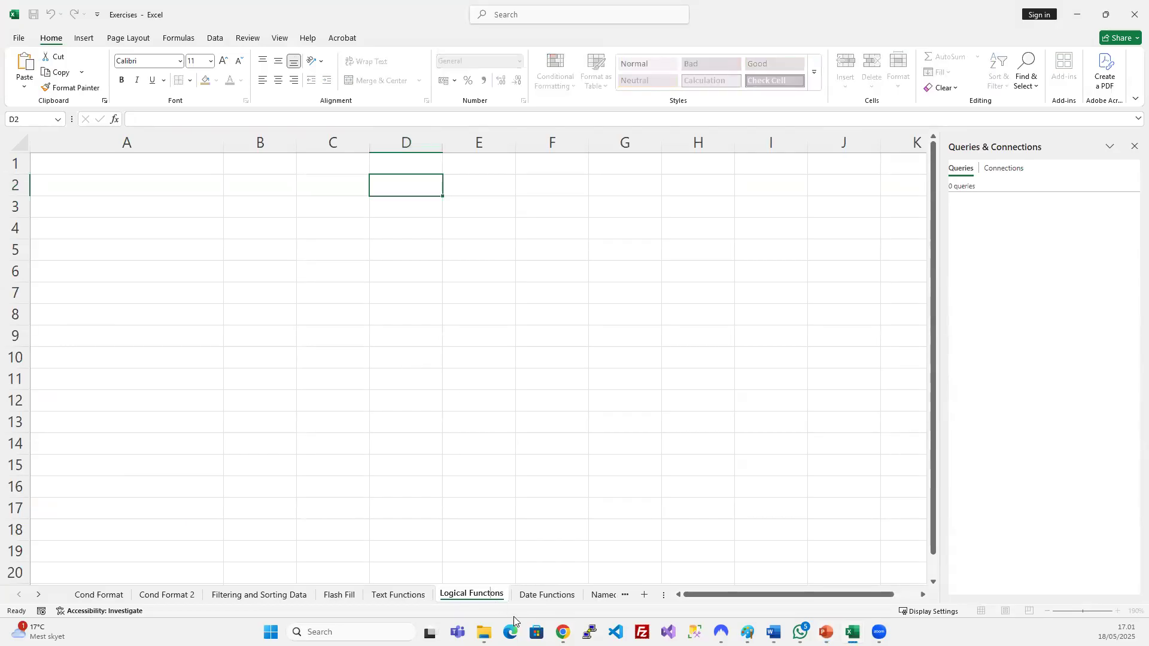
{"action": "type", "text": "i"}
{"action": "key", "text": "Return"}
Paste the AND/OR/NOT truth table starting at cell A2.
{"action": "left_click", "coordinate": [133, 180]}
{"action": "key", "text": "ctrl+v"}
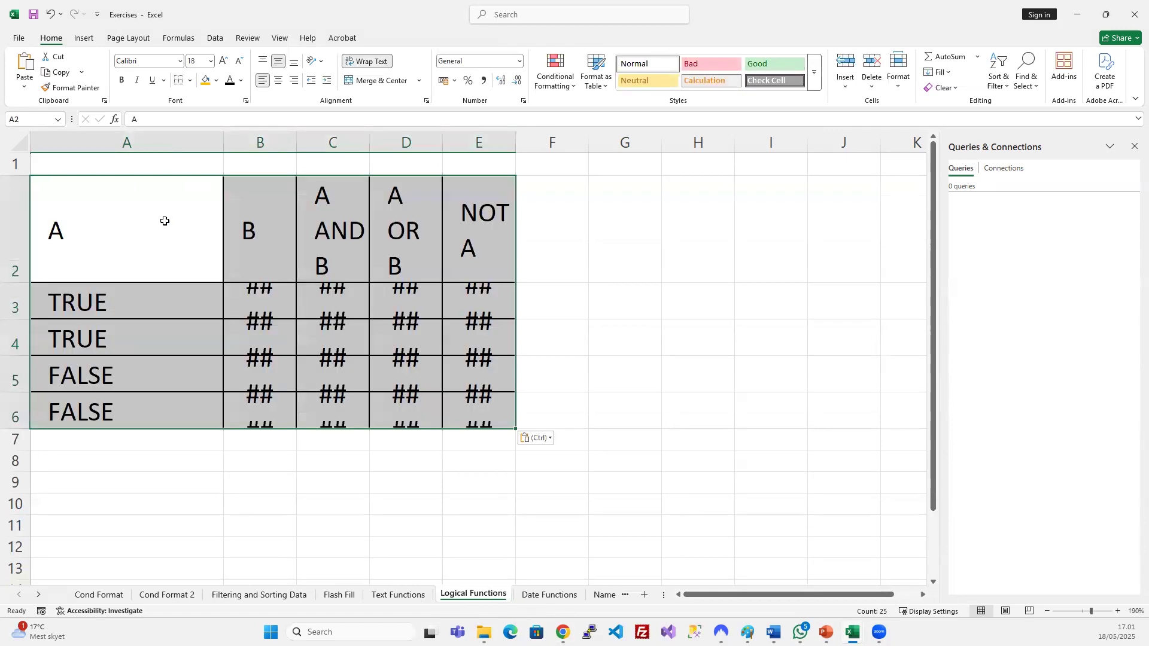
{"action": "left_click", "coordinate": [298, 323]}
{"action": "key", "text": "ctrl"}
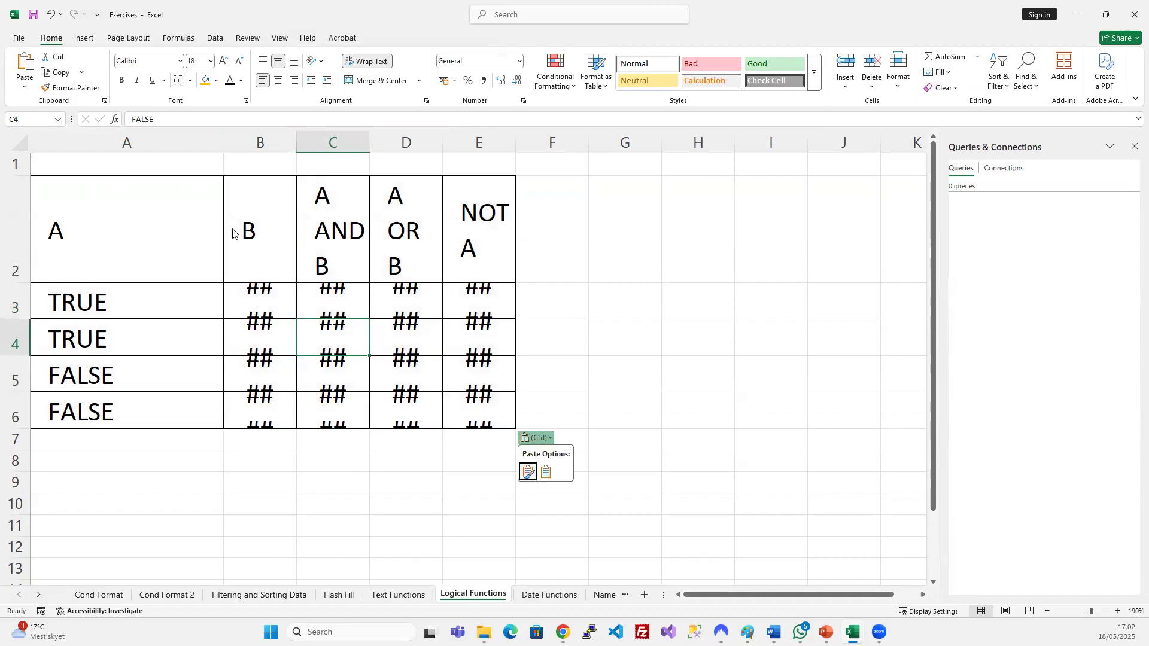
{"action": "left_click", "coordinate": [260, 301]}
Resize columns B–E equally and widen column C so 'A AND B' fits.
{"action": "left_click_drag", "start_coordinate": [296, 144], "coordinate": [595, 142]}
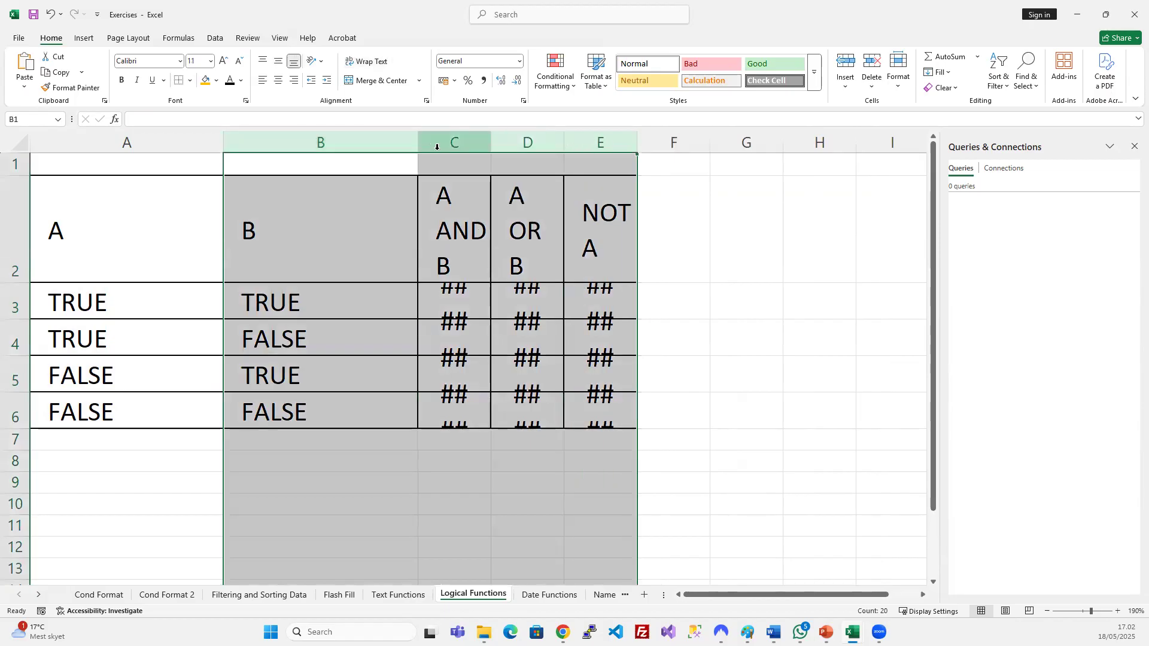
{"action": "left_click_drag", "start_coordinate": [420, 142], "coordinate": [312, 142]}
{"action": "left_click", "coordinate": [526, 367]}
{"action": "left_click", "coordinate": [281, 305]}
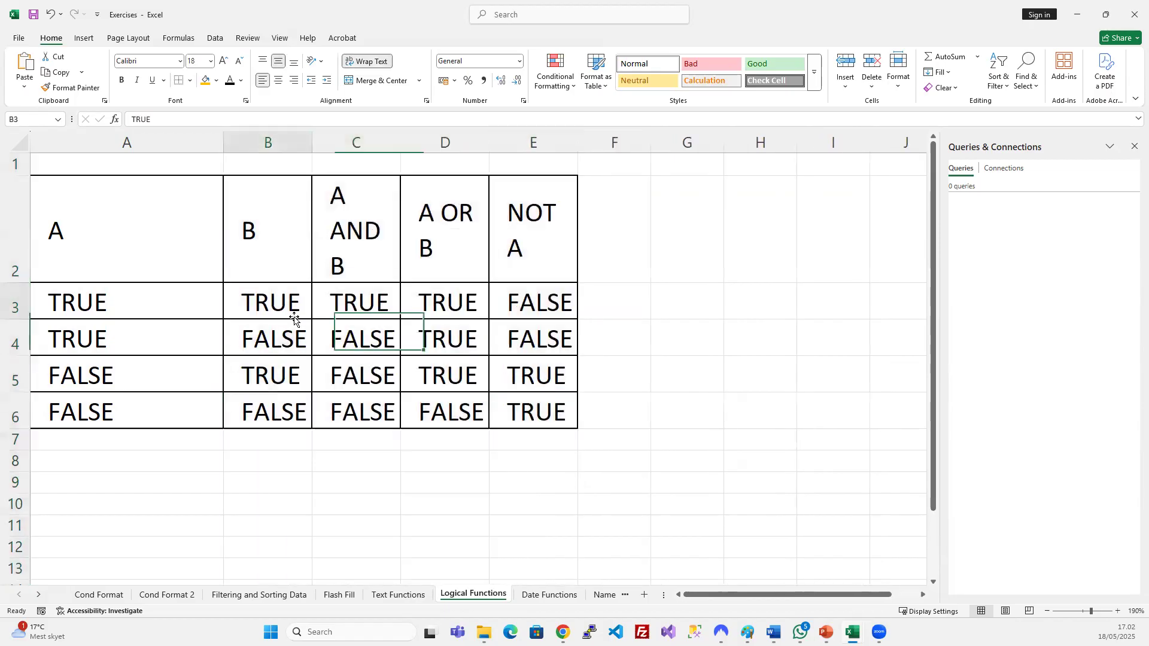
{"action": "left_click_drag", "start_coordinate": [398, 144], "coordinate": [551, 144]}
{"action": "left_click", "coordinate": [433, 148]}
{"action": "left_click", "coordinate": [529, 365]}
{"action": "left_click", "coordinate": [761, 331]}
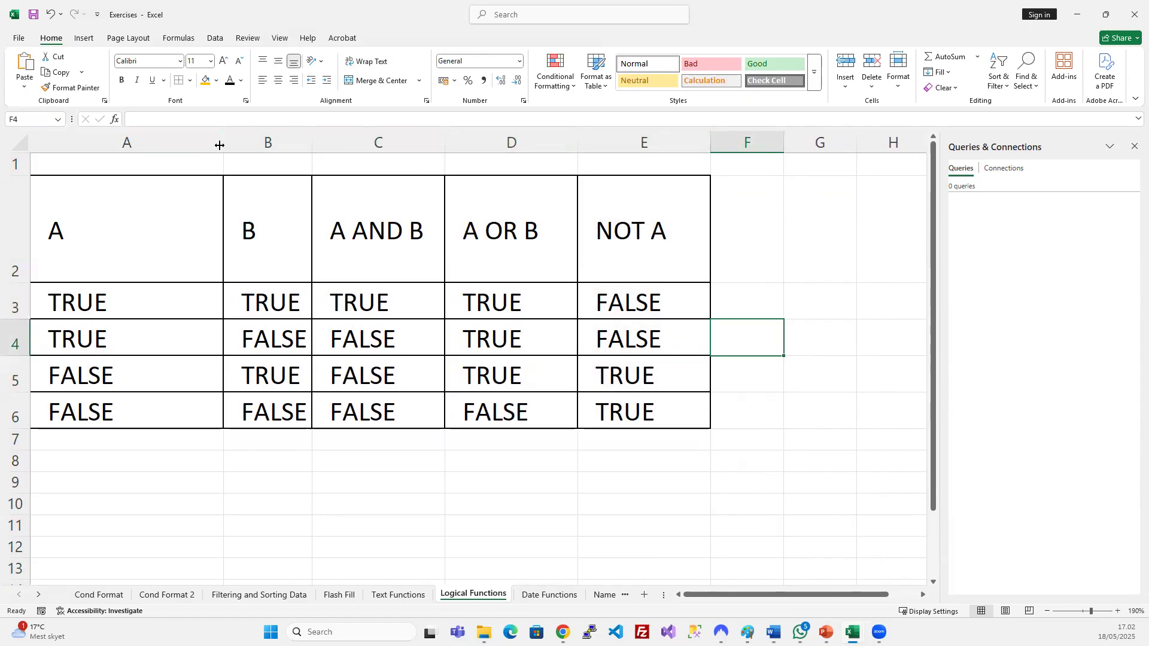
Narrow column A to fit its values and select the A OR B and NOT A columns.
{"action": "left_click_drag", "start_coordinate": [222, 143], "coordinate": [119, 144]}
{"action": "left_click", "coordinate": [273, 337]}
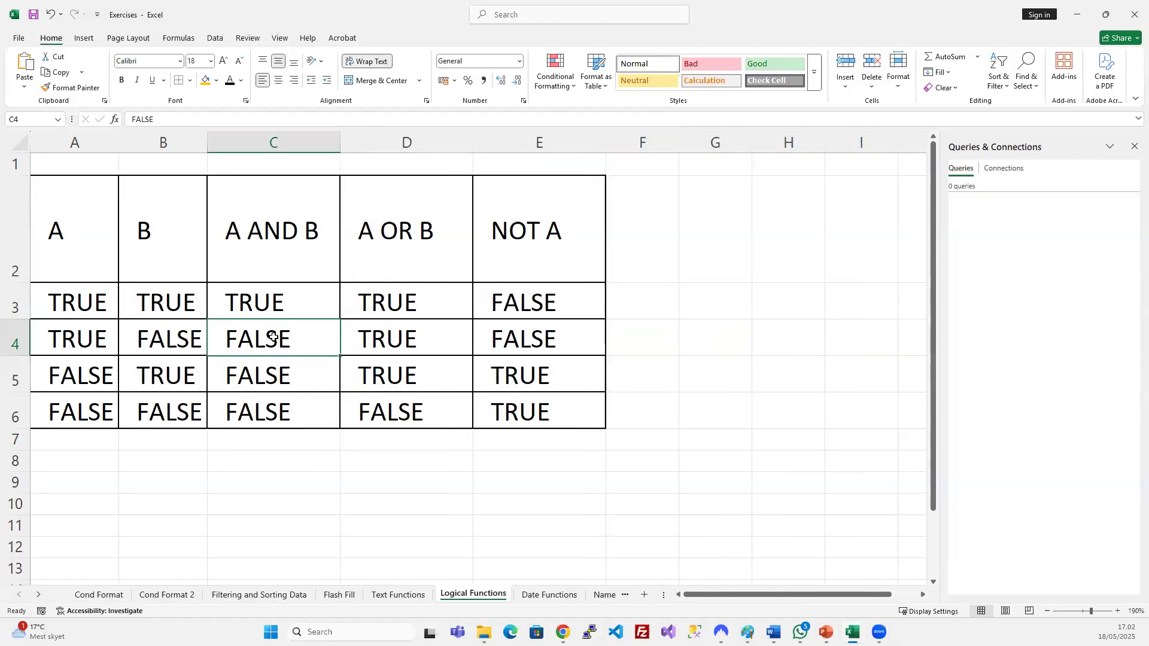
{"action": "left_click", "coordinate": [318, 290]}
{"action": "left_click_drag", "start_coordinate": [402, 145], "coordinate": [526, 143]}
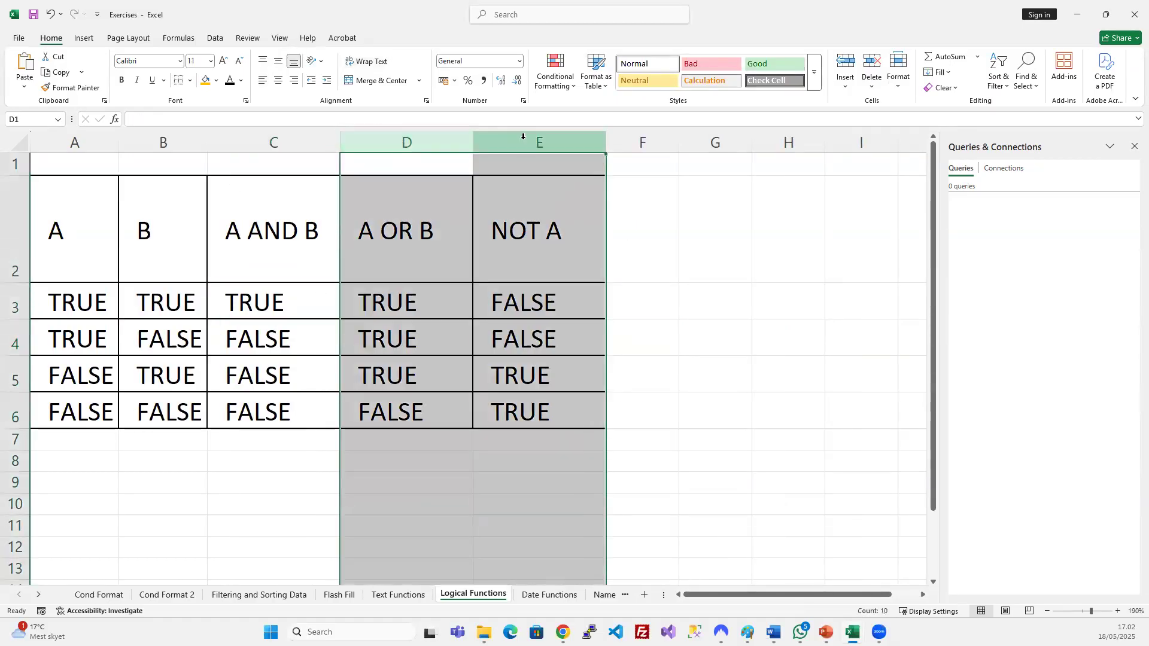
Hide columns D–E holding A OR B and NOT A.
{"action": "right_click", "coordinate": [526, 144]}
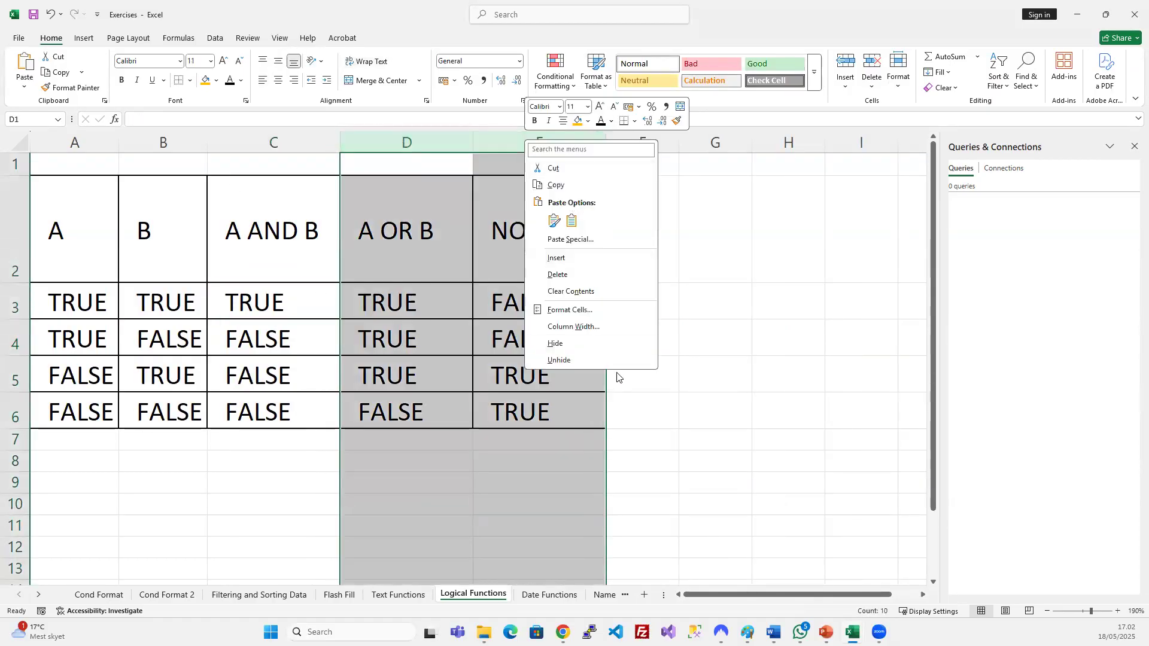
{"action": "left_click", "coordinate": [566, 344]}
{"action": "left_click", "coordinate": [405, 328]}
{"action": "left_click", "coordinate": [288, 339]}
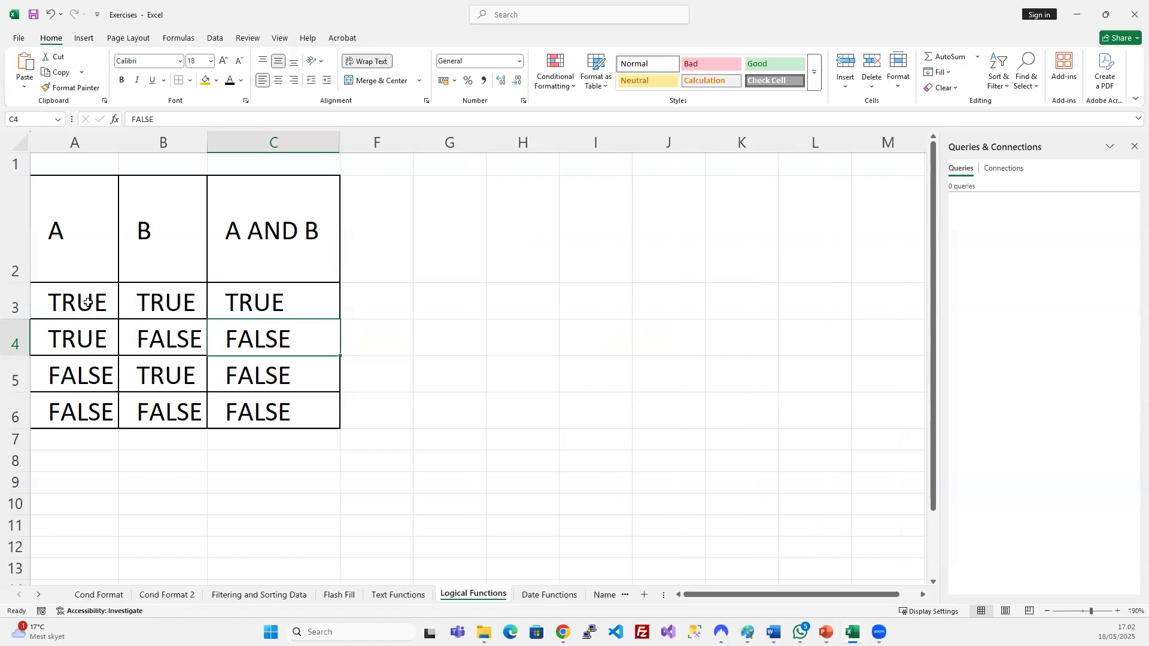
Review the A and B inputs against the A AND B result in row 3.
{"action": "left_click_drag", "start_coordinate": [88, 302], "coordinate": [135, 300]}
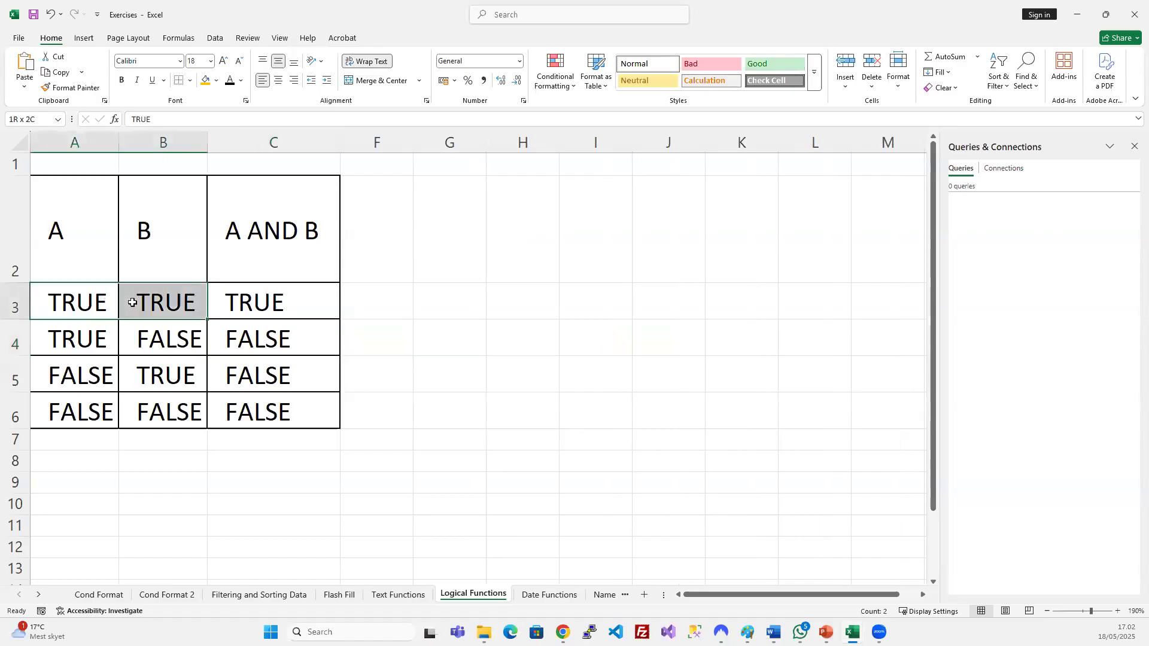
{"action": "left_click", "coordinate": [394, 350]}
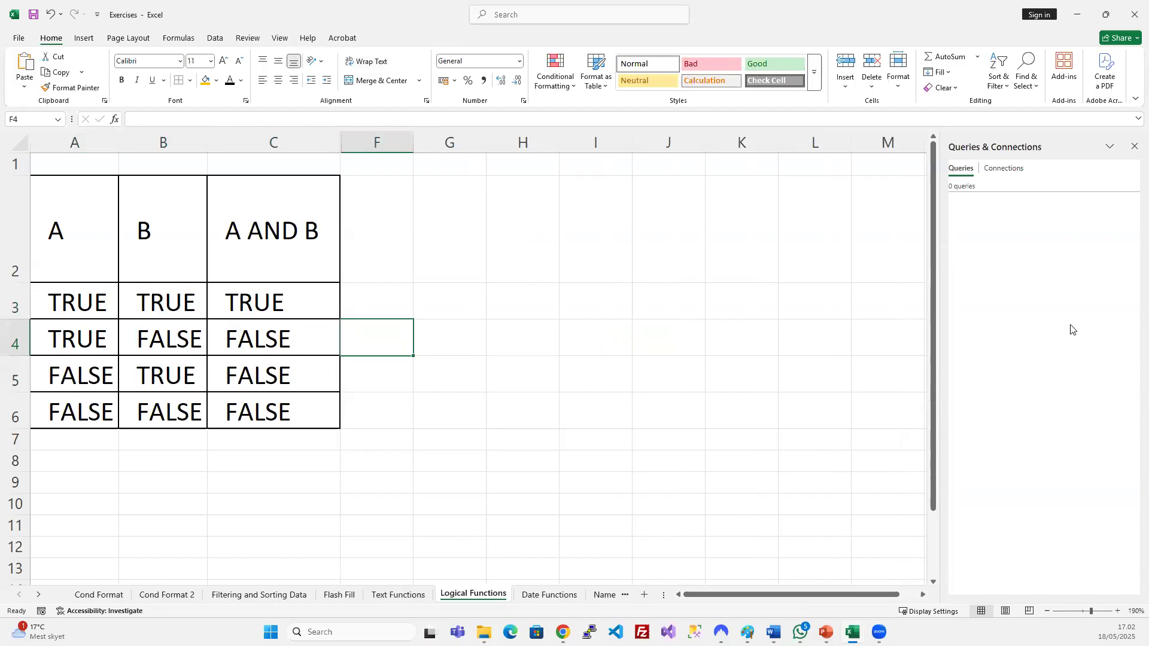
{"action": "left_click", "coordinate": [290, 244]}
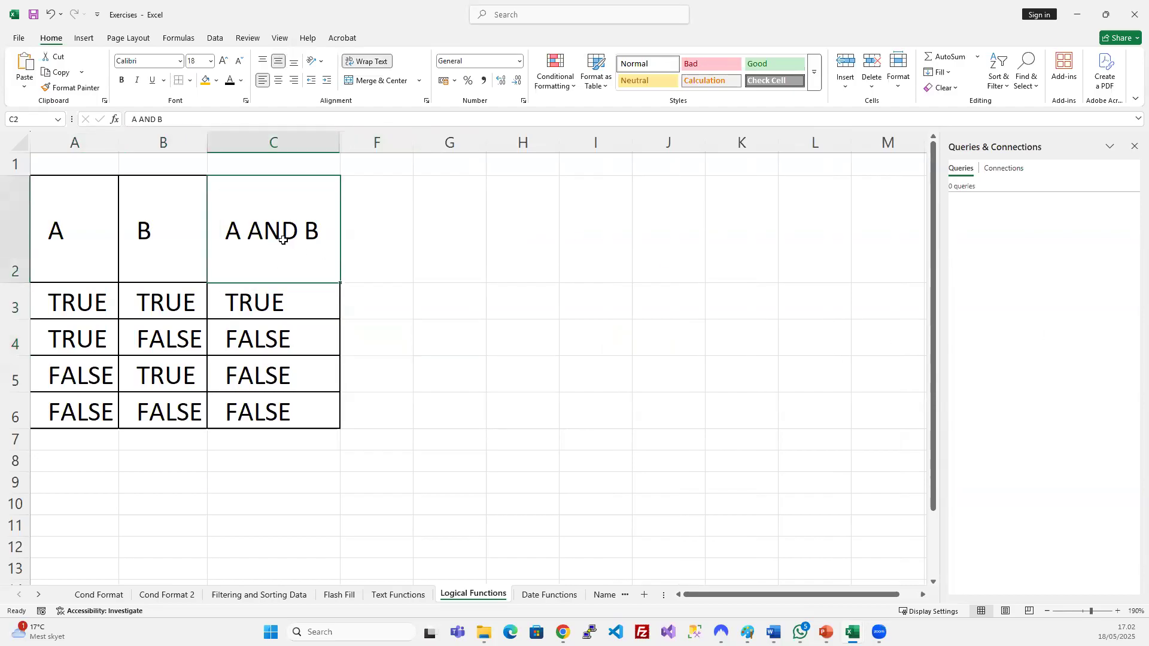
{"action": "left_click", "coordinate": [95, 306]}
{"action": "left_click", "coordinate": [143, 310]}
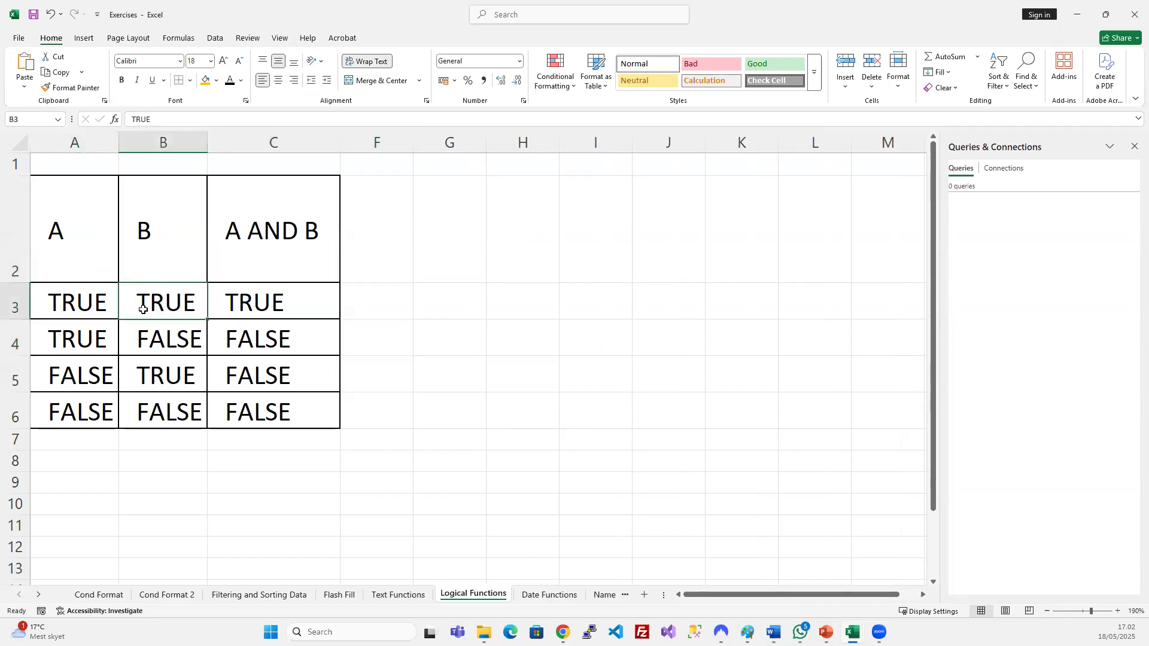
{"action": "left_click", "coordinate": [242, 305]}
{"action": "left_click_drag", "start_coordinate": [157, 296], "coordinate": [71, 292]}
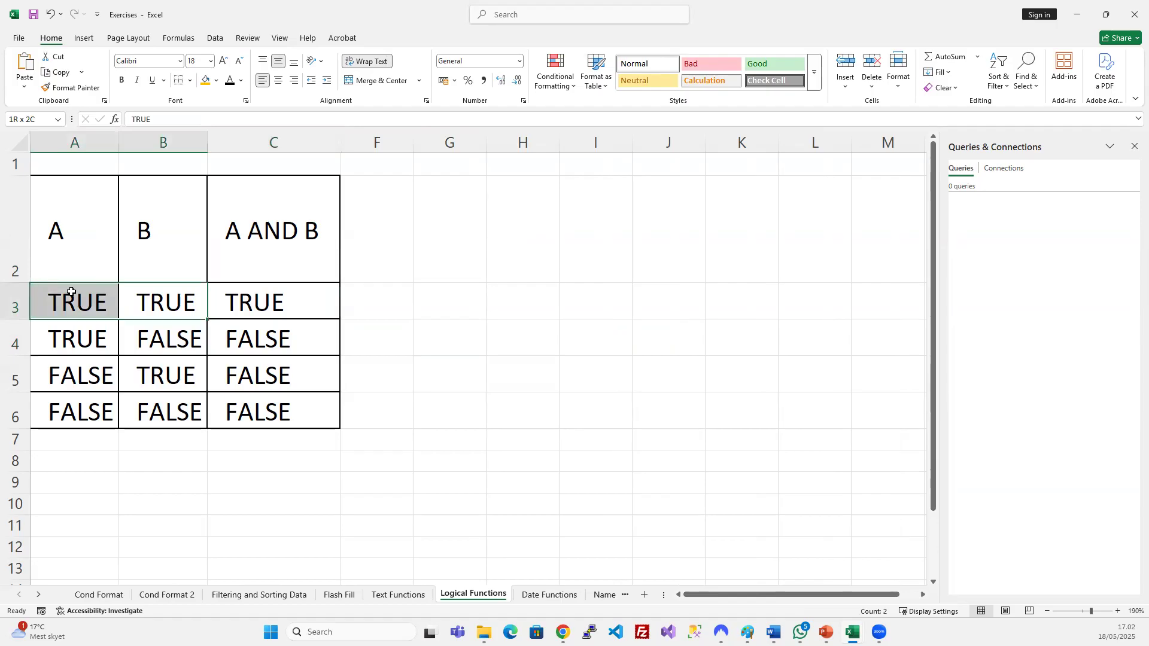
{"action": "left_click", "coordinate": [264, 223]}
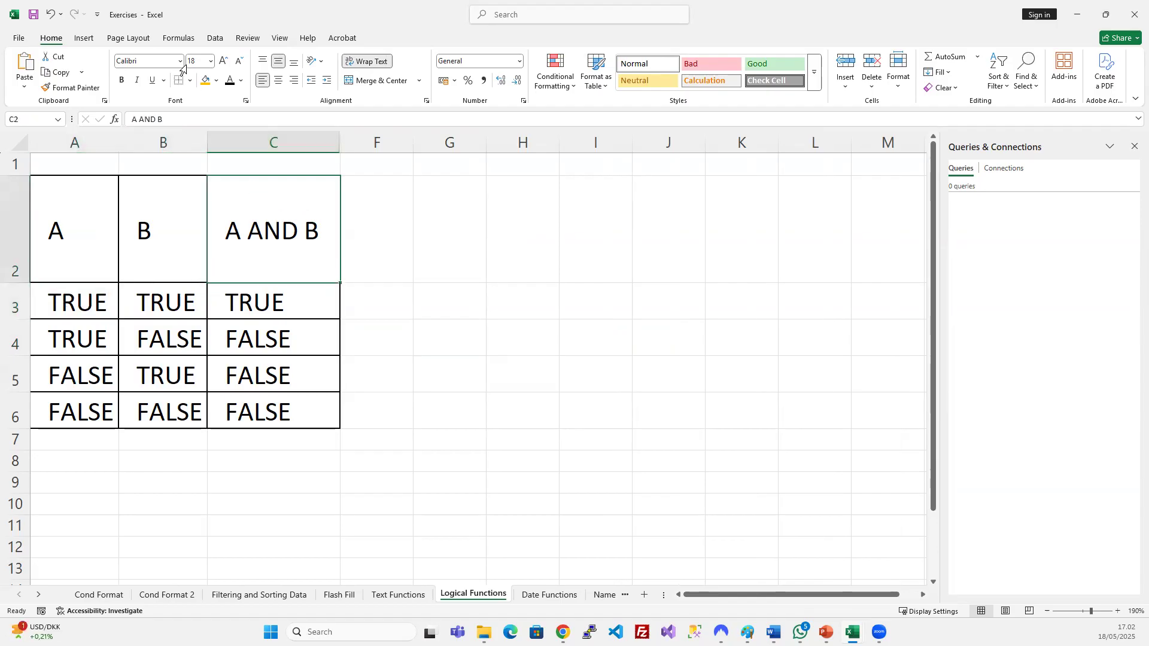
Fill the A AND B heading orange and check the row 3 and row 4 values.
{"action": "left_click", "coordinate": [204, 79]}
{"action": "left_click", "coordinate": [247, 305]}
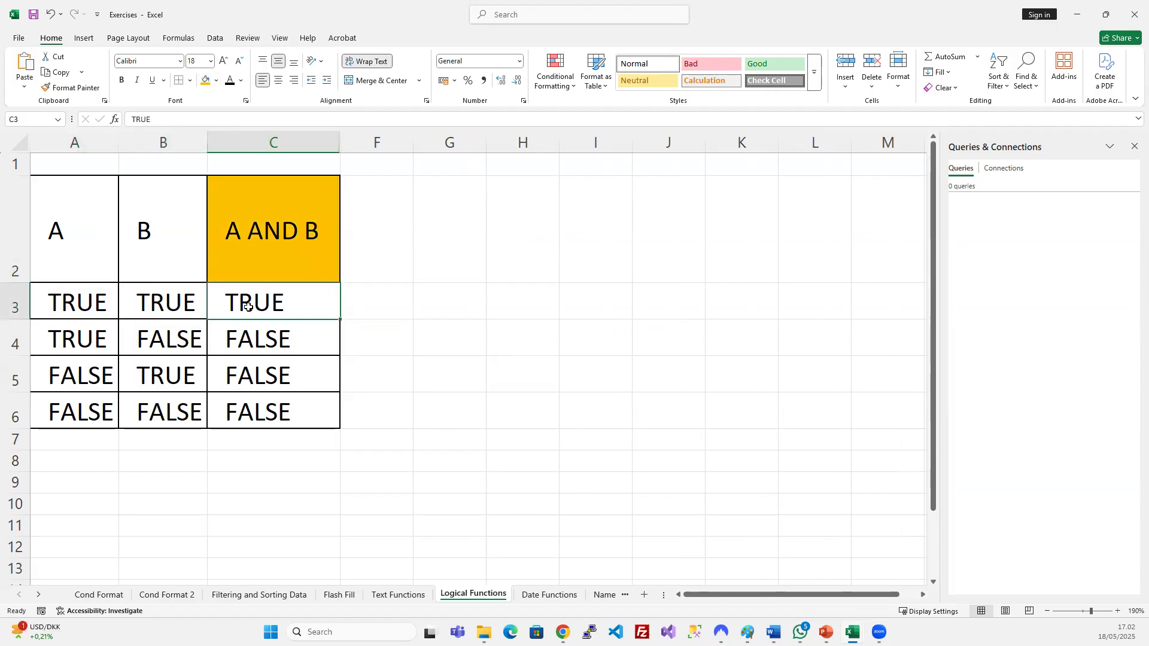
{"action": "left_click", "coordinate": [80, 337]}
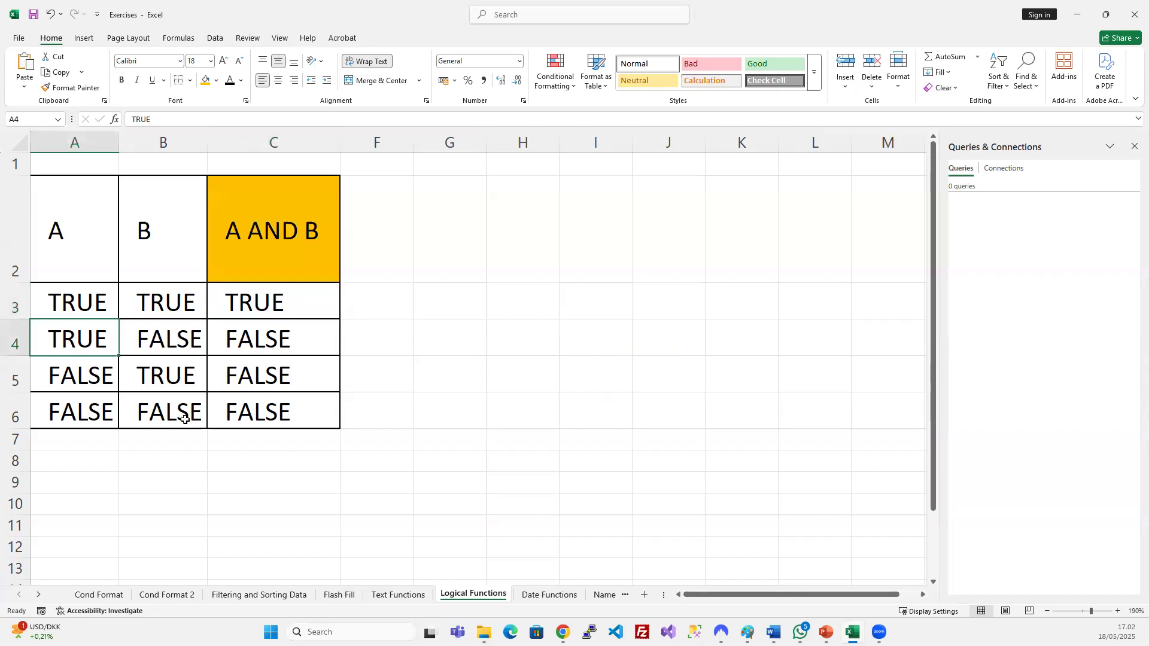
{"action": "left_click", "coordinate": [169, 345]}
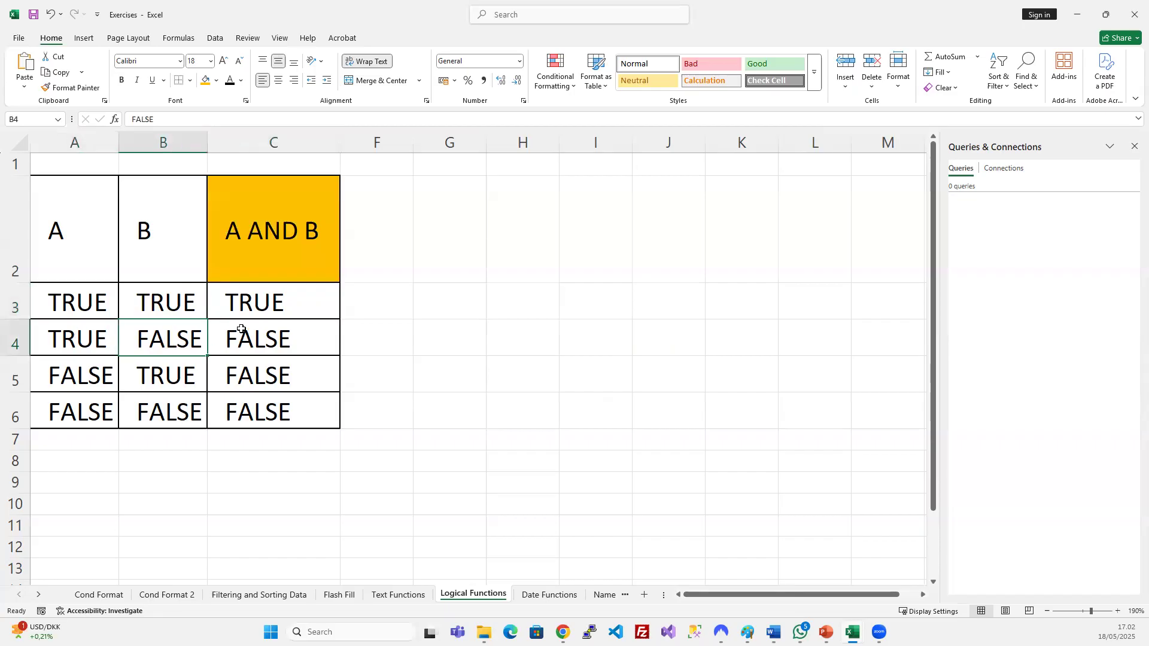
{"action": "left_click", "coordinate": [260, 345]}
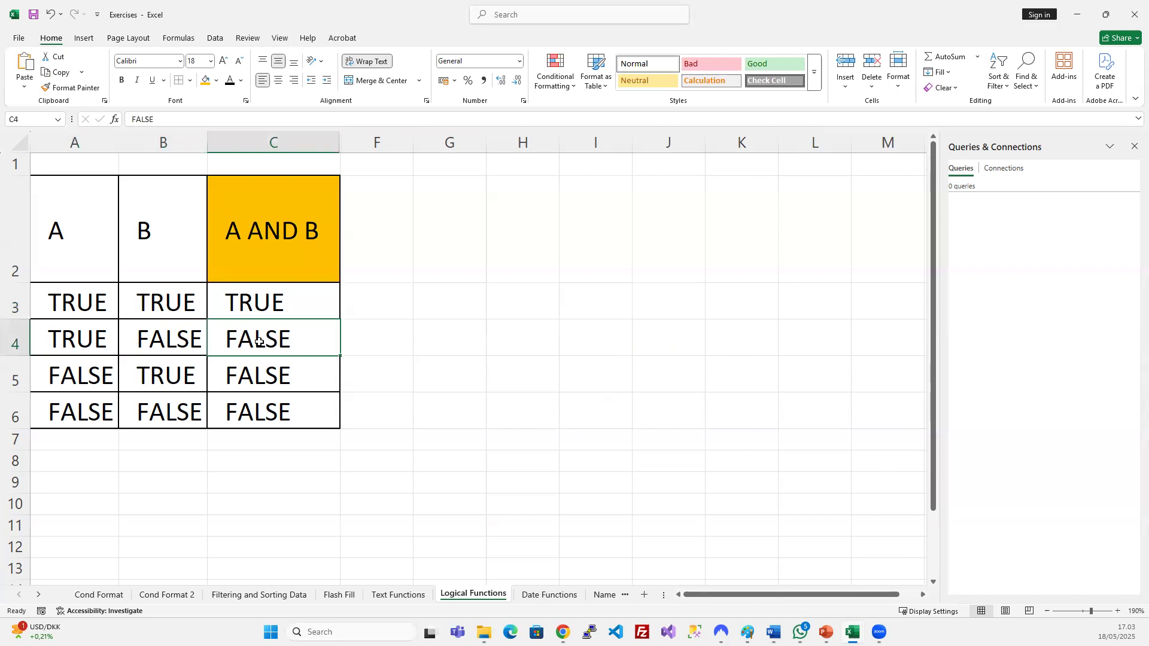
{"action": "left_click", "coordinate": [261, 247]}
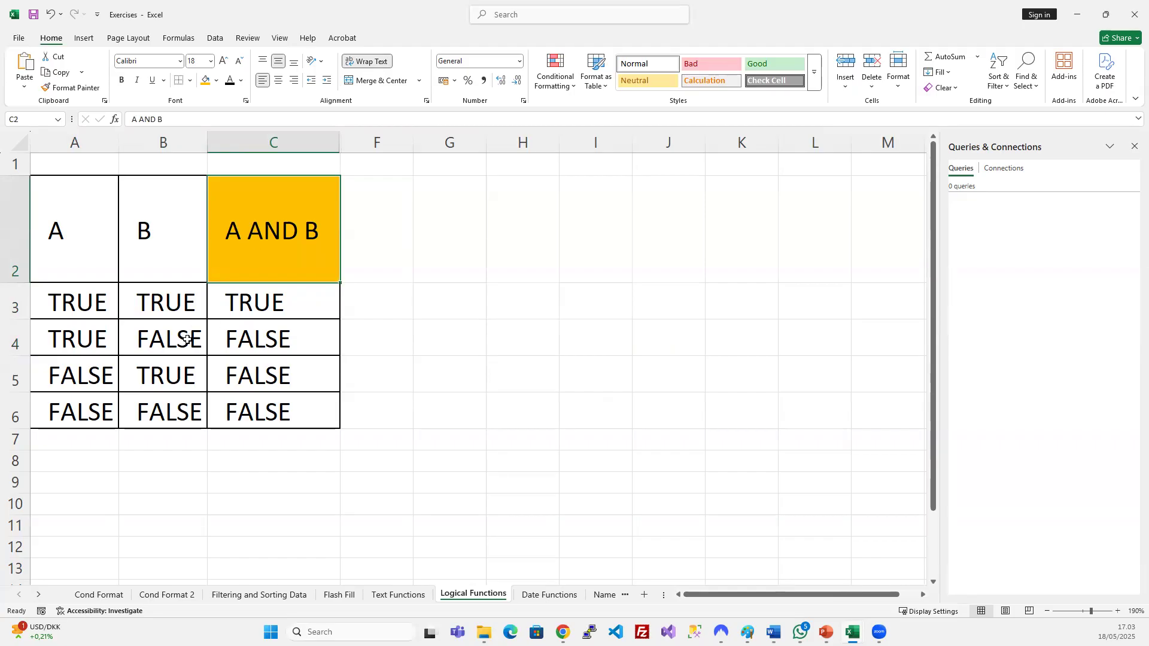
Compare the A and B inputs with the AND results across rows 3 to 6.
{"action": "left_click_drag", "start_coordinate": [74, 304], "coordinate": [153, 287]}
{"action": "left_click", "coordinate": [141, 300]}
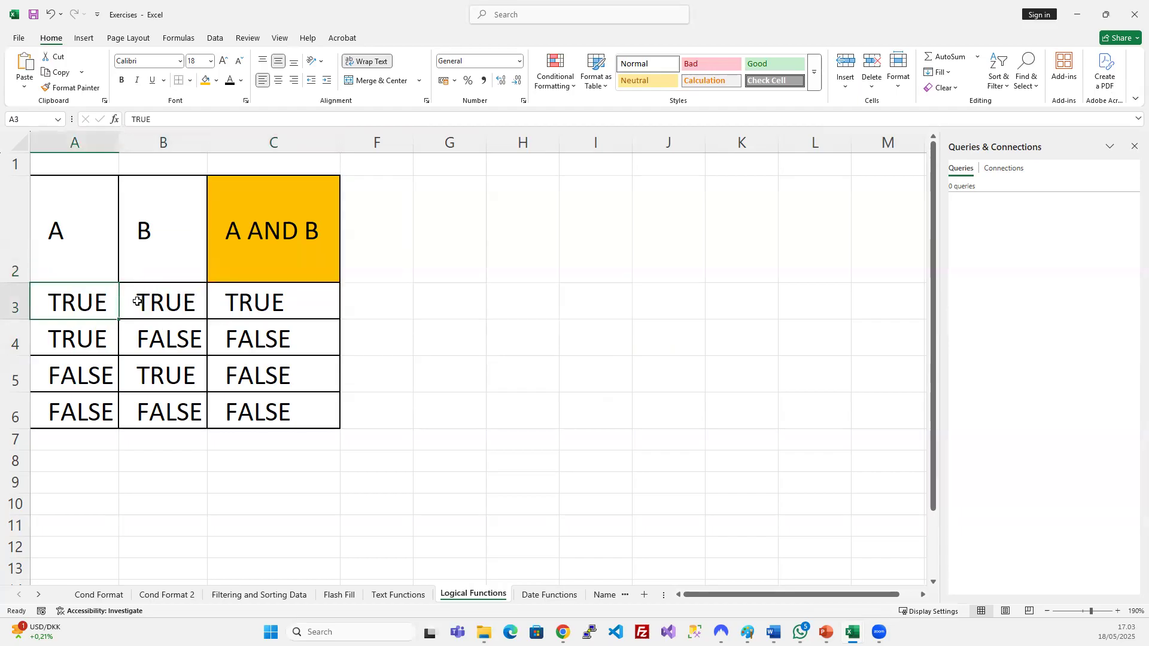
{"action": "left_click", "coordinate": [84, 336]}
{"action": "left_click", "coordinate": [149, 336]}
{"action": "left_click", "coordinate": [267, 364]}
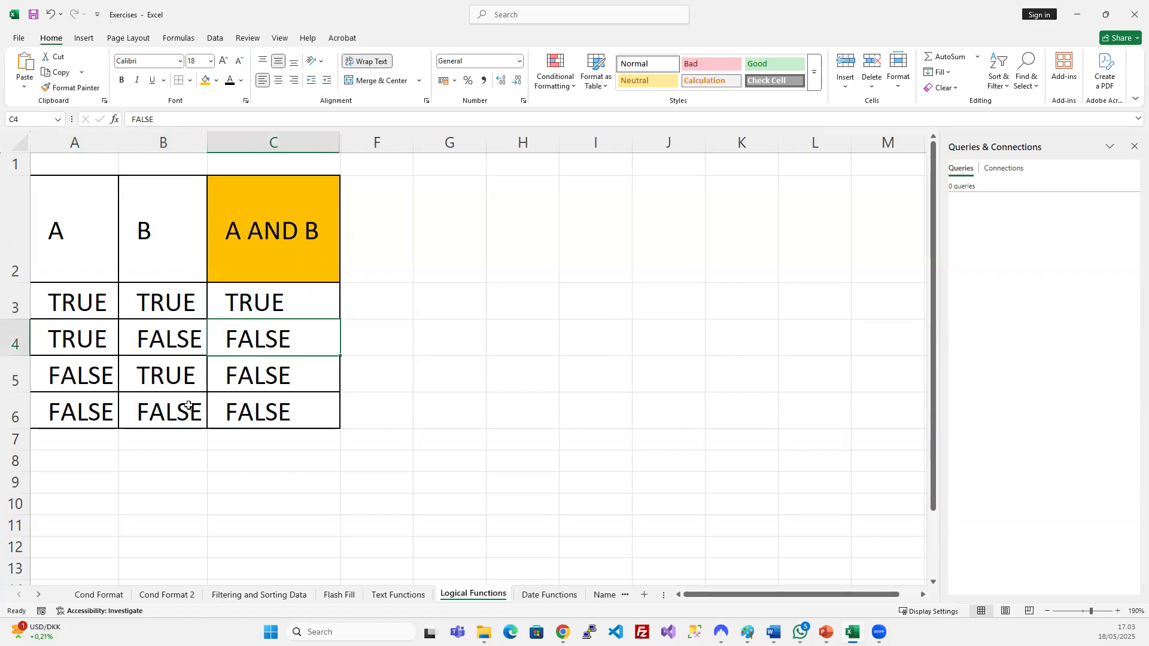
{"action": "left_click", "coordinate": [80, 374]}
{"action": "left_click", "coordinate": [157, 380]}
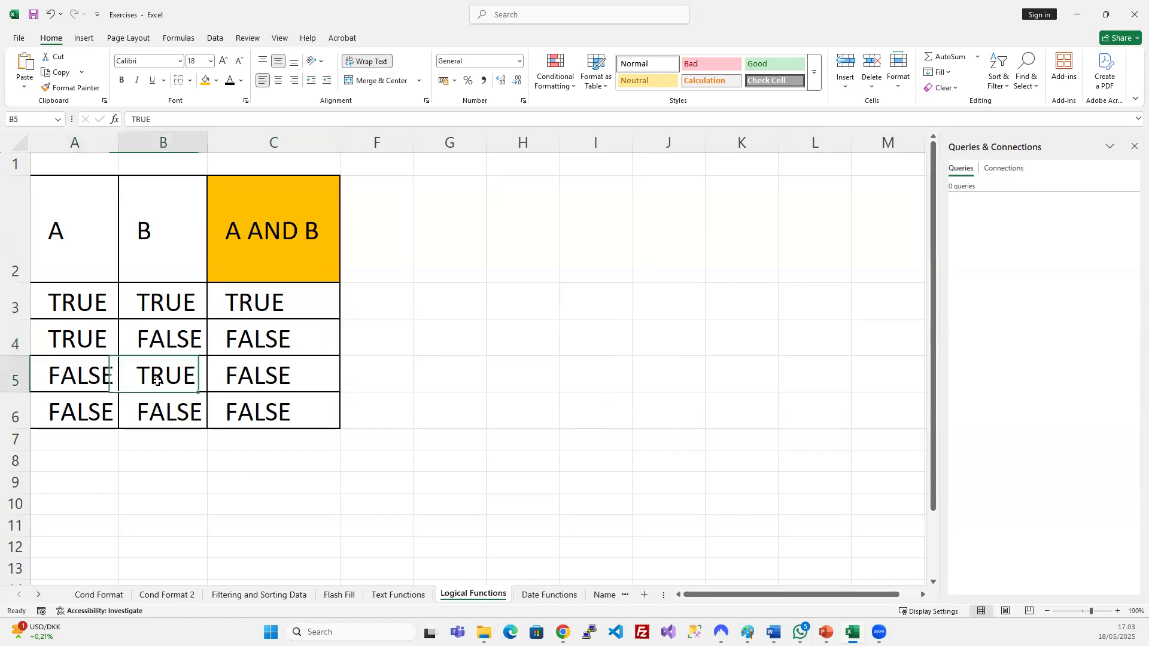
{"action": "left_click", "coordinate": [277, 374]}
{"action": "left_click", "coordinate": [237, 417]}
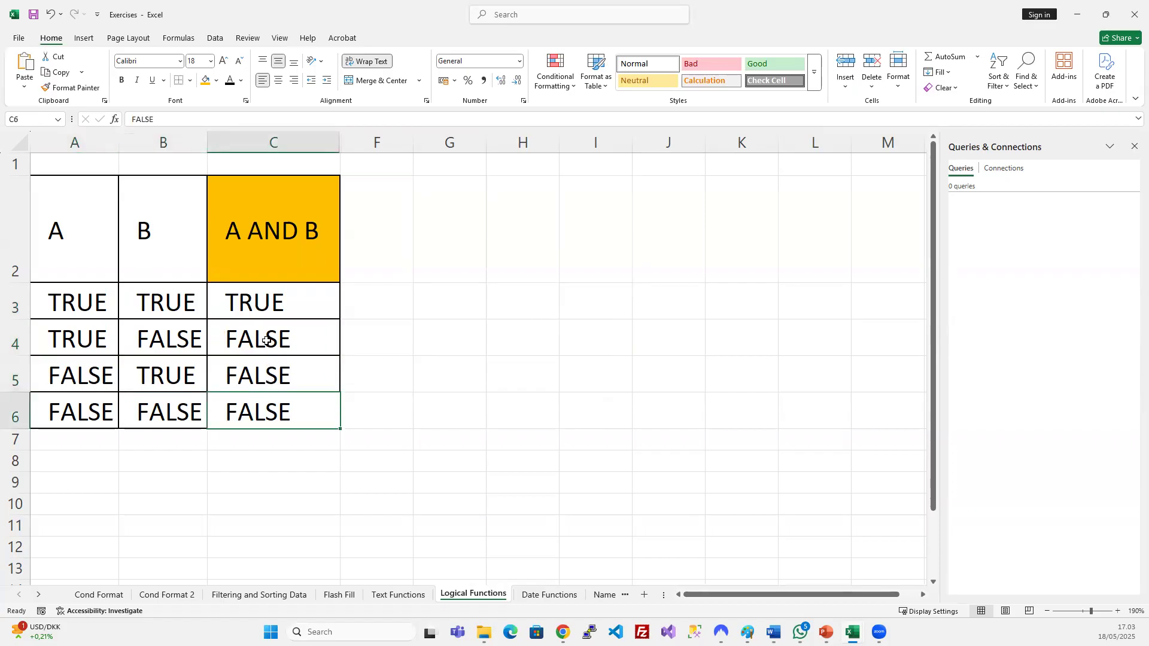
{"action": "left_click", "coordinate": [264, 299]}
{"action": "left_click", "coordinate": [295, 254]}
{"action": "left_click", "coordinate": [245, 301]}
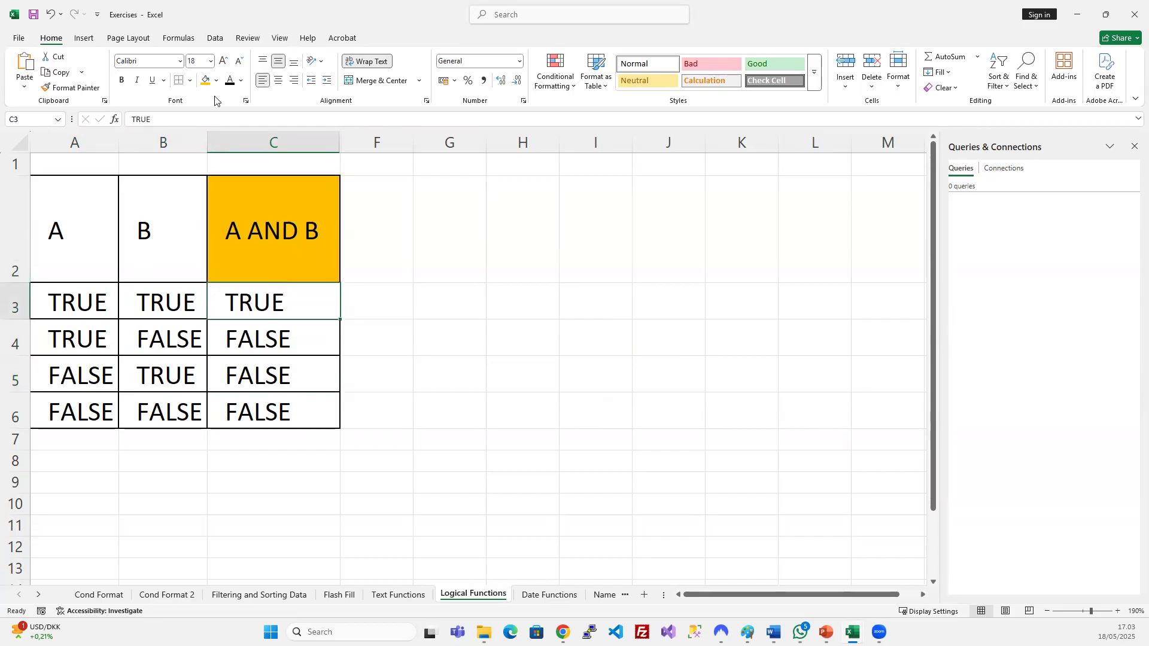
Fill C3's TRUE result light green and the FALSE results in C4:C6 red.
{"action": "left_click", "coordinate": [216, 81]}
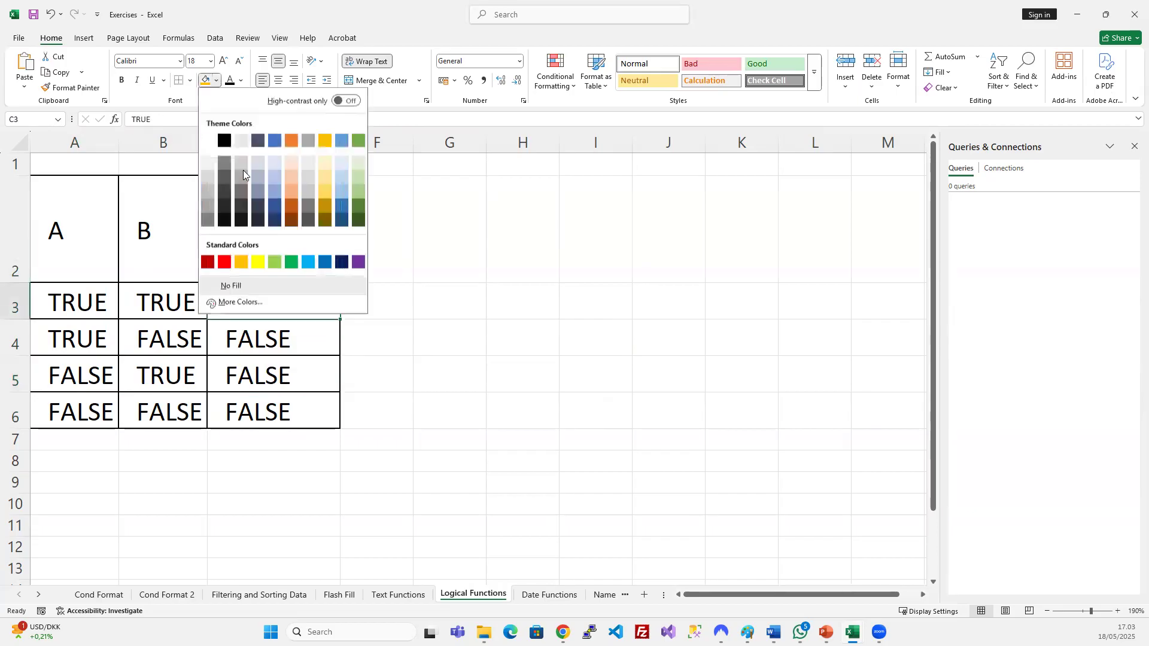
{"action": "left_click", "coordinate": [274, 261]}
{"action": "left_click_drag", "start_coordinate": [264, 338], "coordinate": [263, 413]}
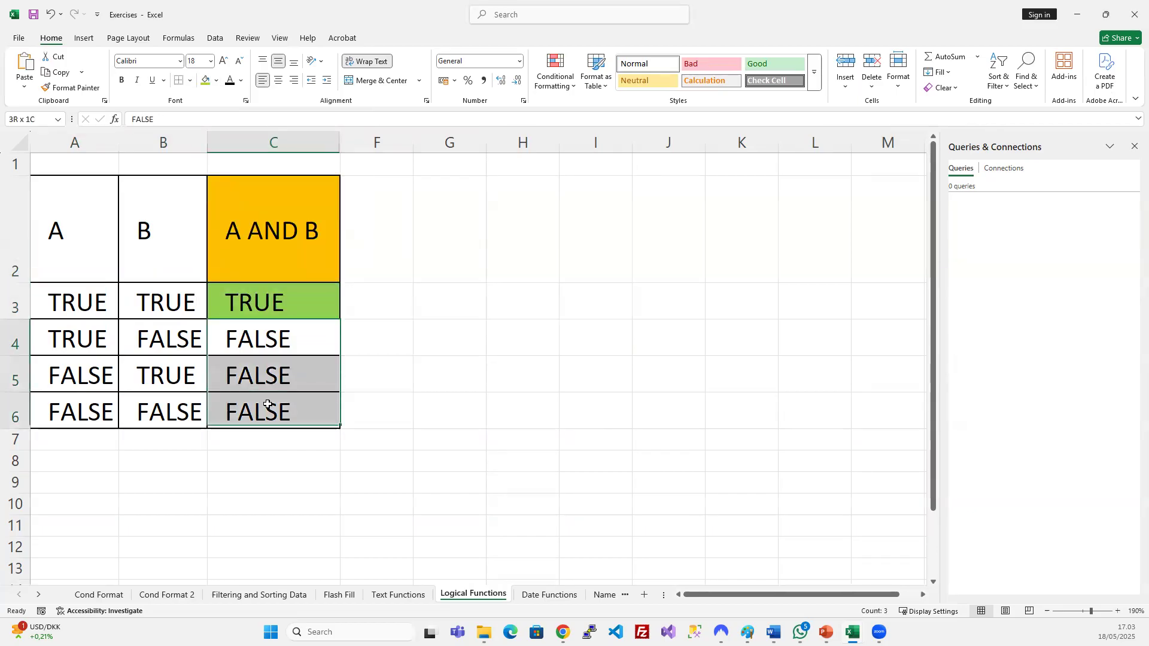
{"action": "left_click", "coordinate": [216, 80]}
{"action": "left_click", "coordinate": [231, 261]}
{"action": "left_click", "coordinate": [449, 381]}
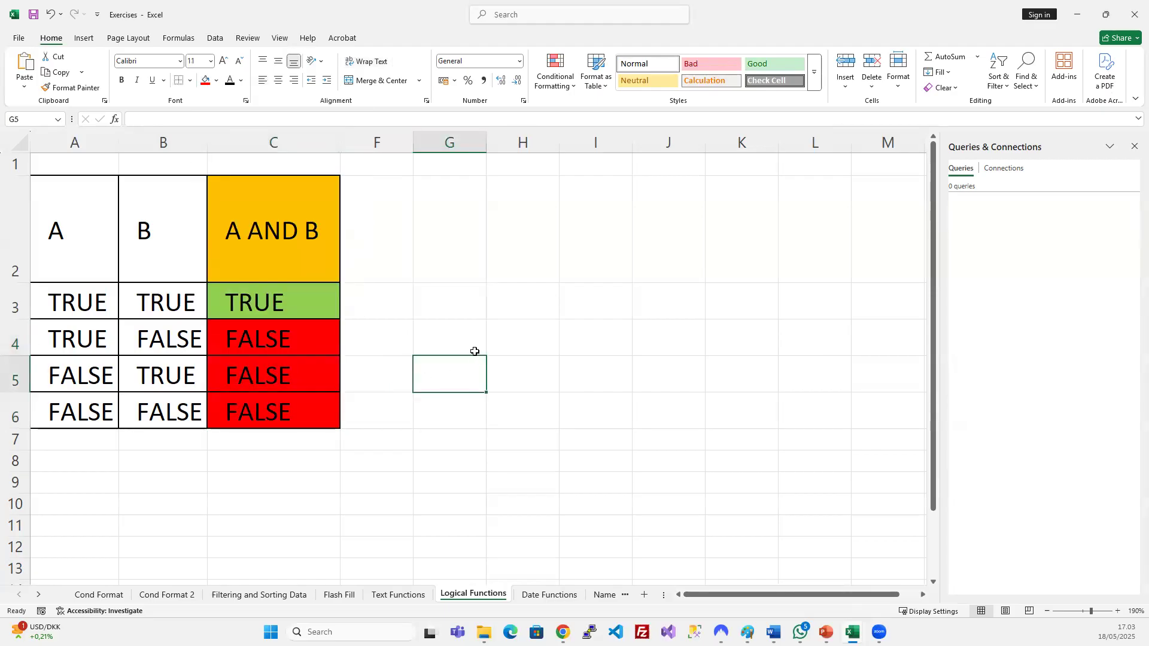
Unhide the A OR B and NOT A columns, then re-hide only NOT A.
{"action": "left_click", "coordinate": [329, 143]}
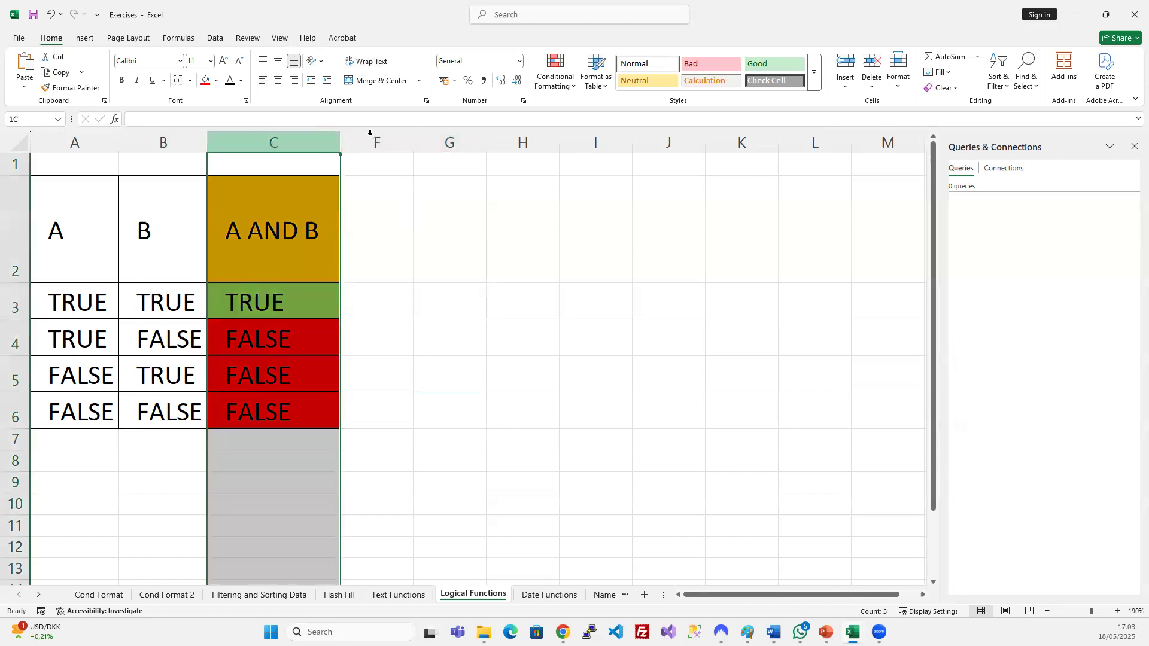
{"action": "left_click_drag", "start_coordinate": [341, 139], "coordinate": [378, 138]}
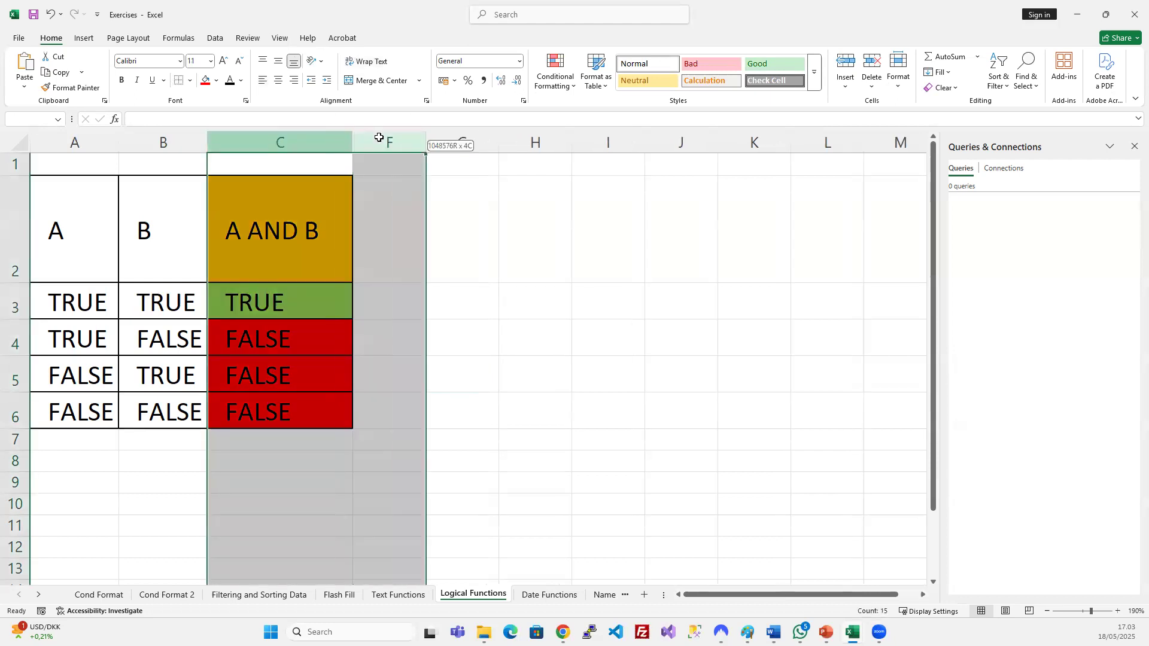
{"action": "right_click", "coordinate": [385, 142]}
{"action": "left_click", "coordinate": [440, 357]}
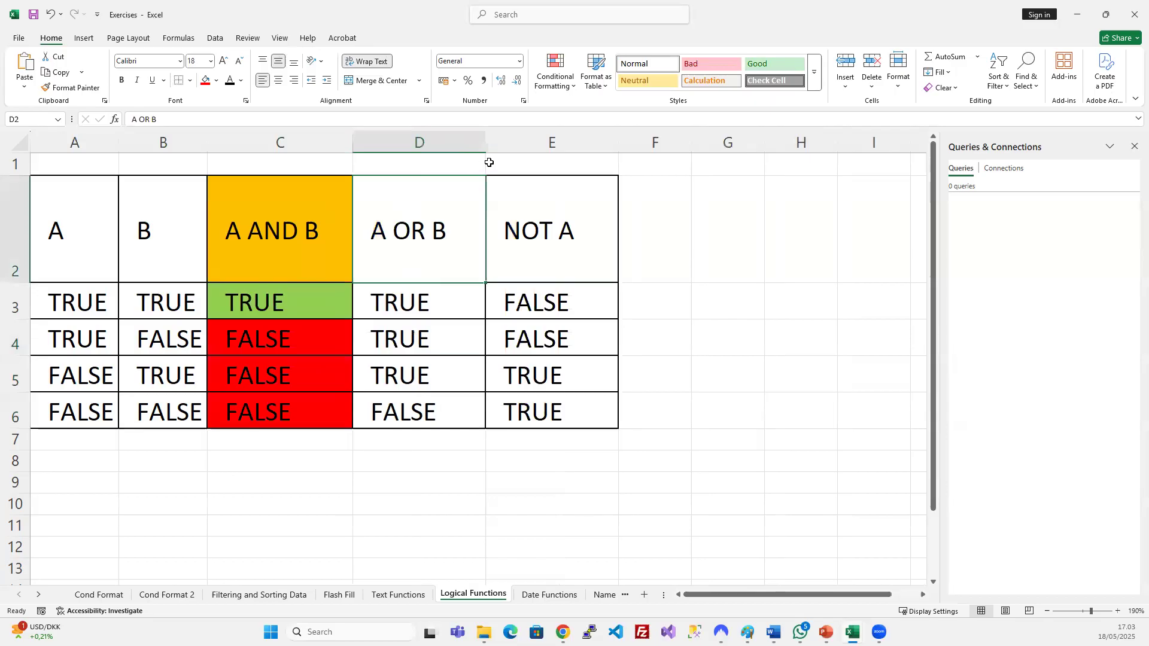
{"action": "right_click", "coordinate": [524, 142]}
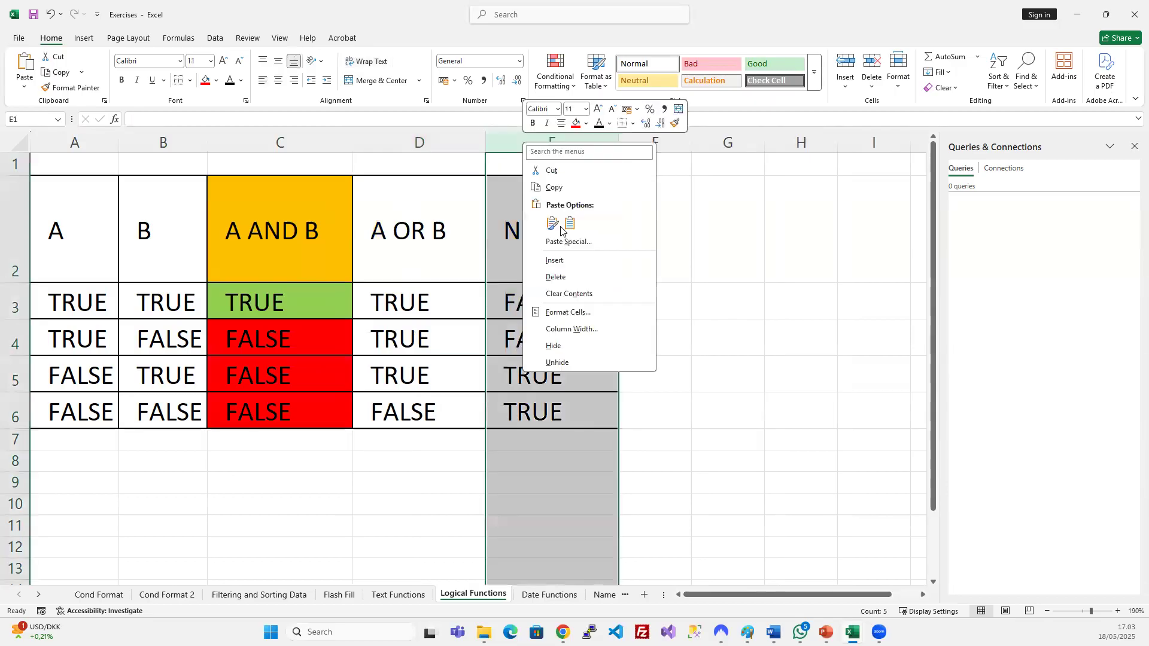
{"action": "left_click", "coordinate": [559, 352]}
Check the A OR B result in D3 against row 3's A and B inputs.
{"action": "left_click", "coordinate": [383, 371]}
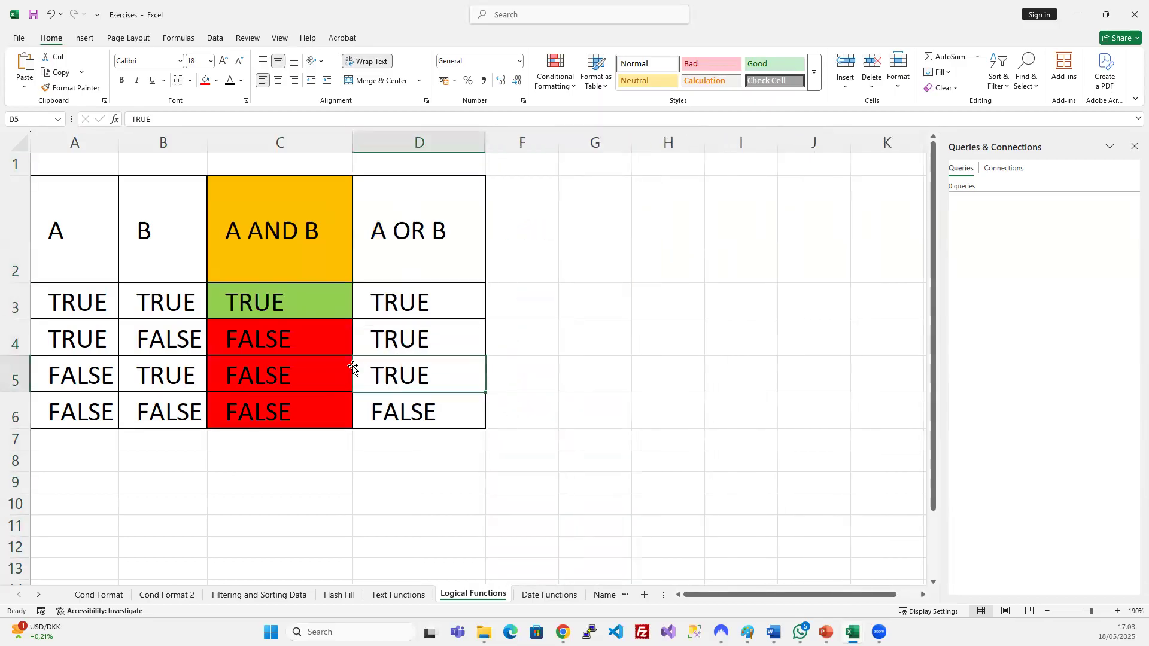
{"action": "left_click", "coordinate": [77, 299]}
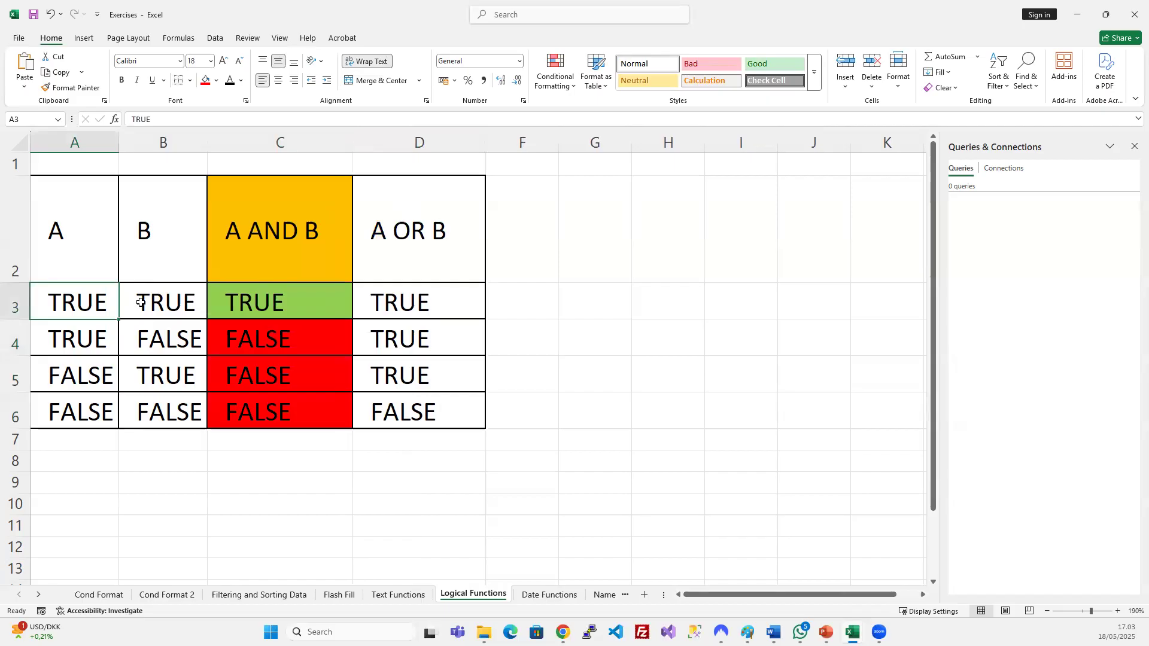
{"action": "left_click", "coordinate": [143, 303]}
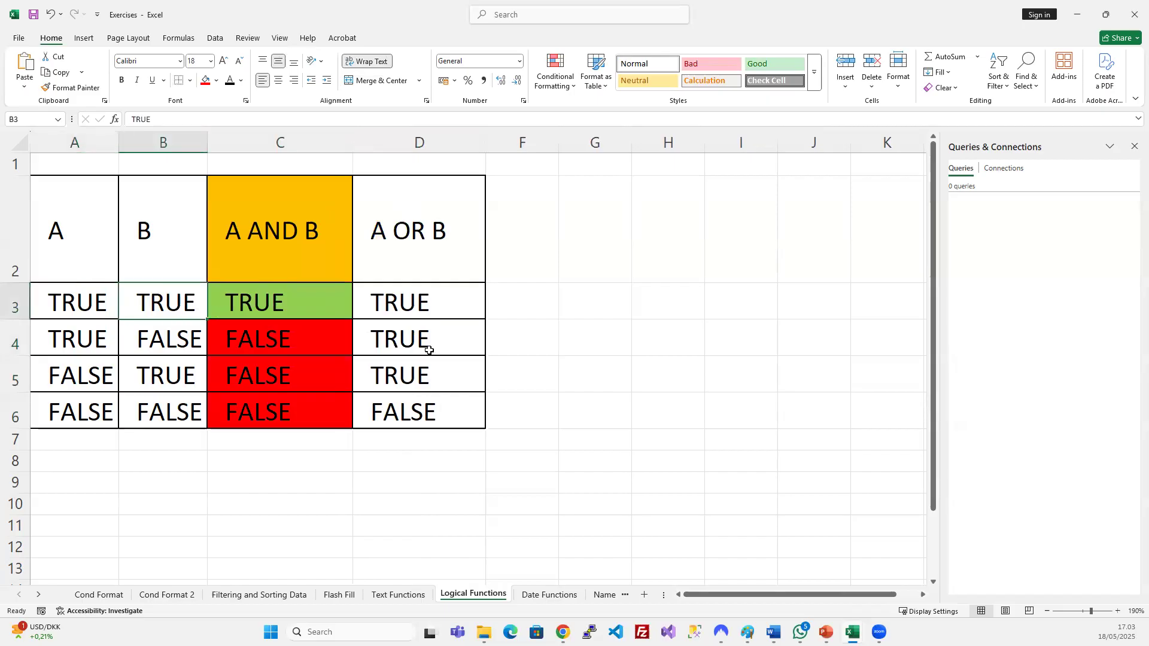
{"action": "left_click", "coordinate": [422, 309]}
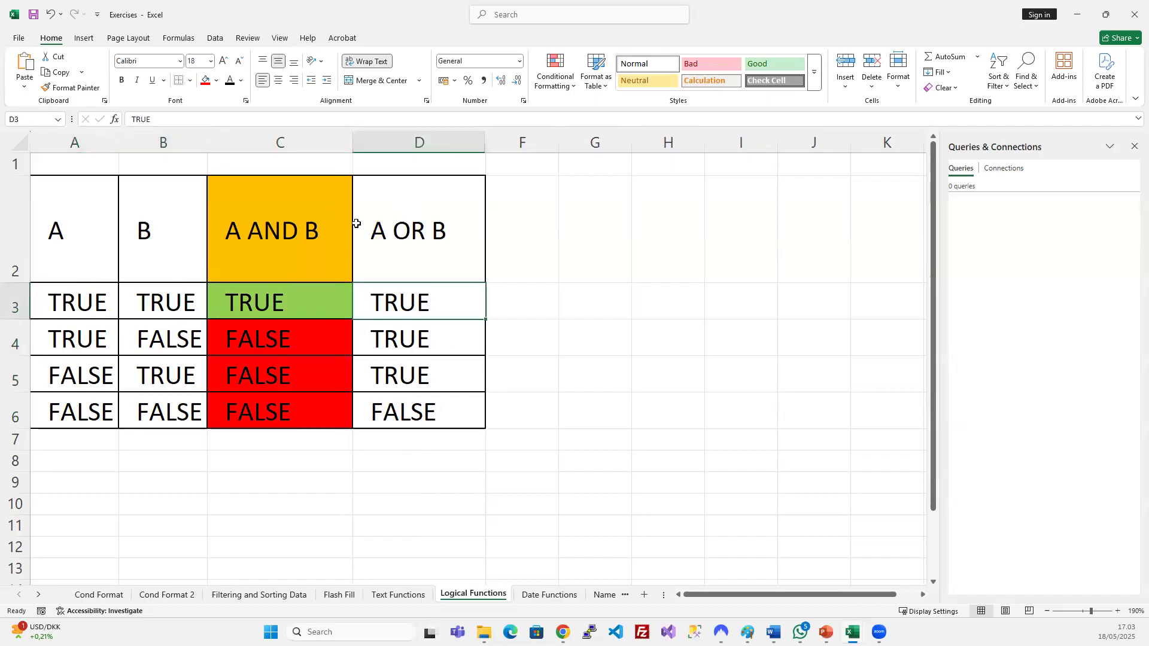
Fill D3 light green, then compare the A and B inputs in row 4.
{"action": "left_click", "coordinate": [216, 80]}
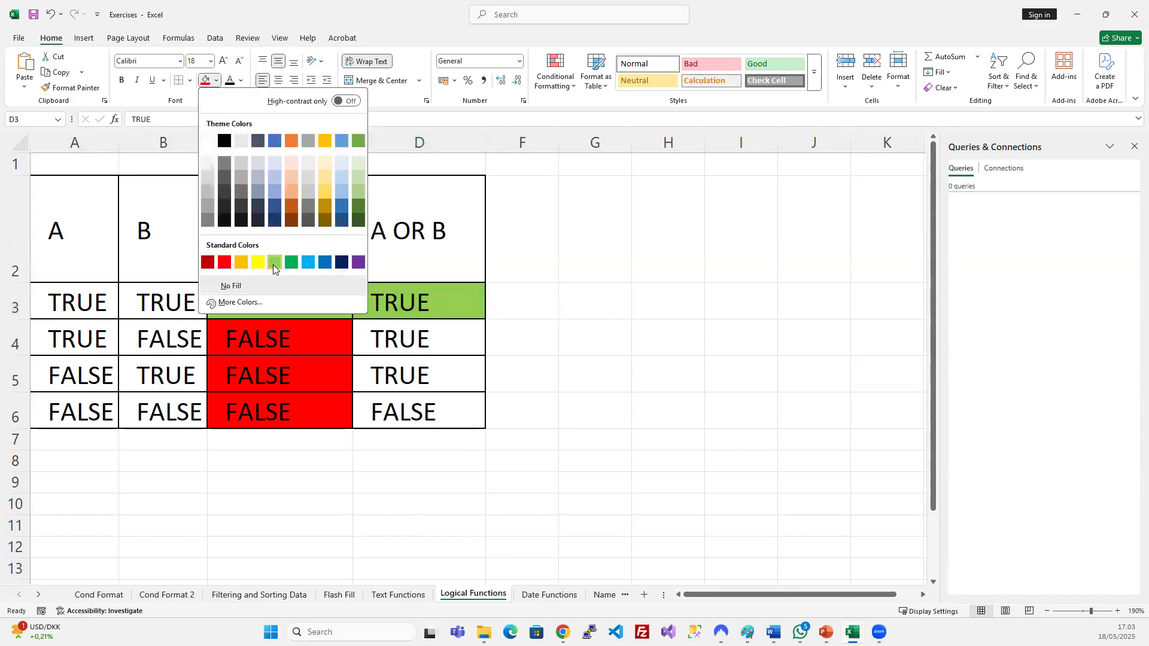
{"action": "left_click", "coordinate": [275, 263]}
{"action": "left_click", "coordinate": [91, 341]}
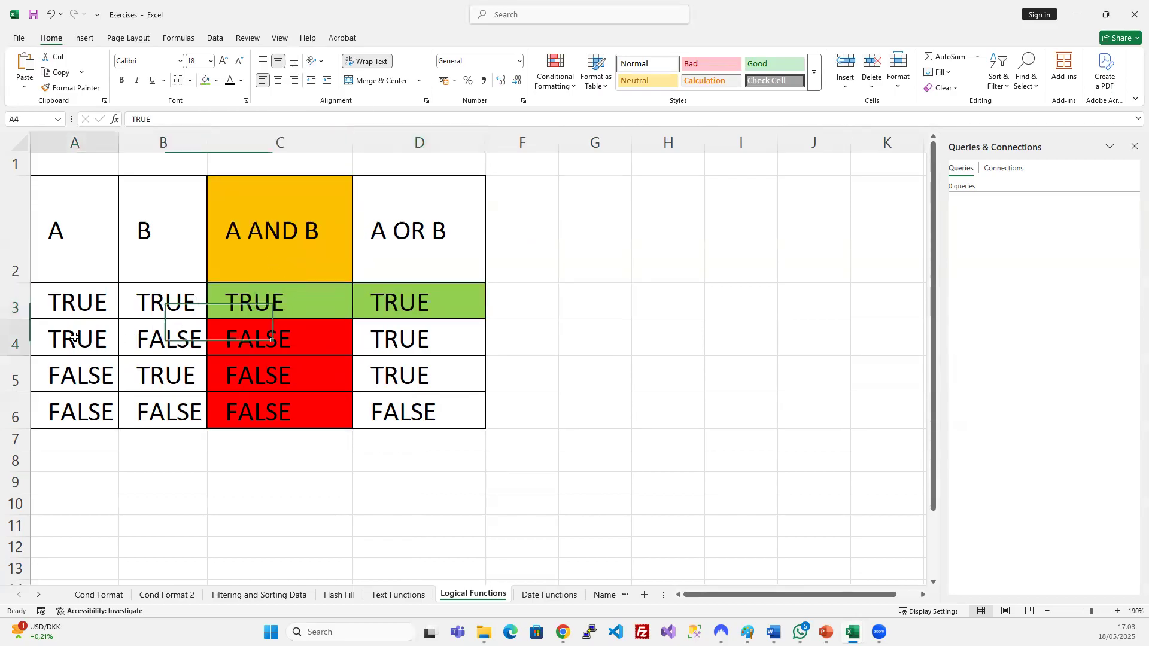
{"action": "left_click", "coordinate": [146, 337]}
{"action": "left_click", "coordinate": [91, 335]}
{"action": "left_click", "coordinate": [146, 337]}
{"action": "left_click", "coordinate": [106, 336]}
{"action": "left_click", "coordinate": [131, 336]}
{"action": "left_click", "coordinate": [103, 338]}
{"action": "left_click", "coordinate": [175, 346]}
{"action": "left_click", "coordinate": [99, 338]}
{"action": "left_click", "coordinate": [147, 338]}
{"action": "left_click", "coordinate": [102, 333]}
{"action": "left_click", "coordinate": [143, 336]}
{"action": "left_click", "coordinate": [98, 335]}
{"action": "left_click", "coordinate": [163, 331]}
Fill the TRUE OR results in D4 and D5 light green.
{"action": "left_click", "coordinate": [401, 339]}
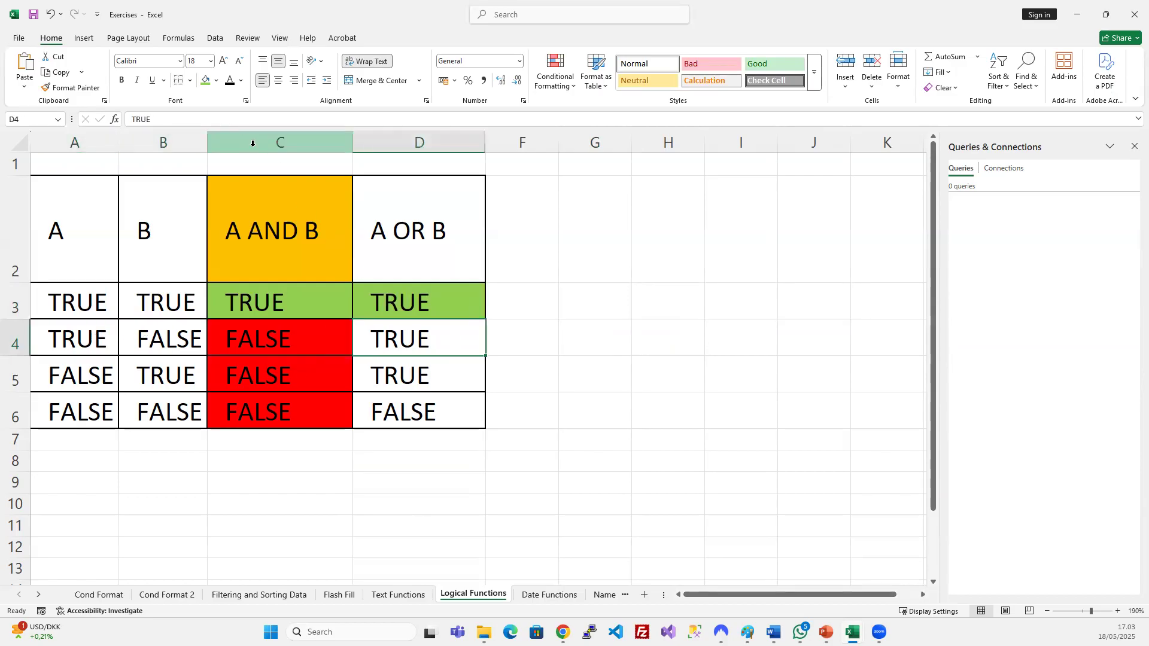
{"action": "left_click", "coordinate": [205, 82]}
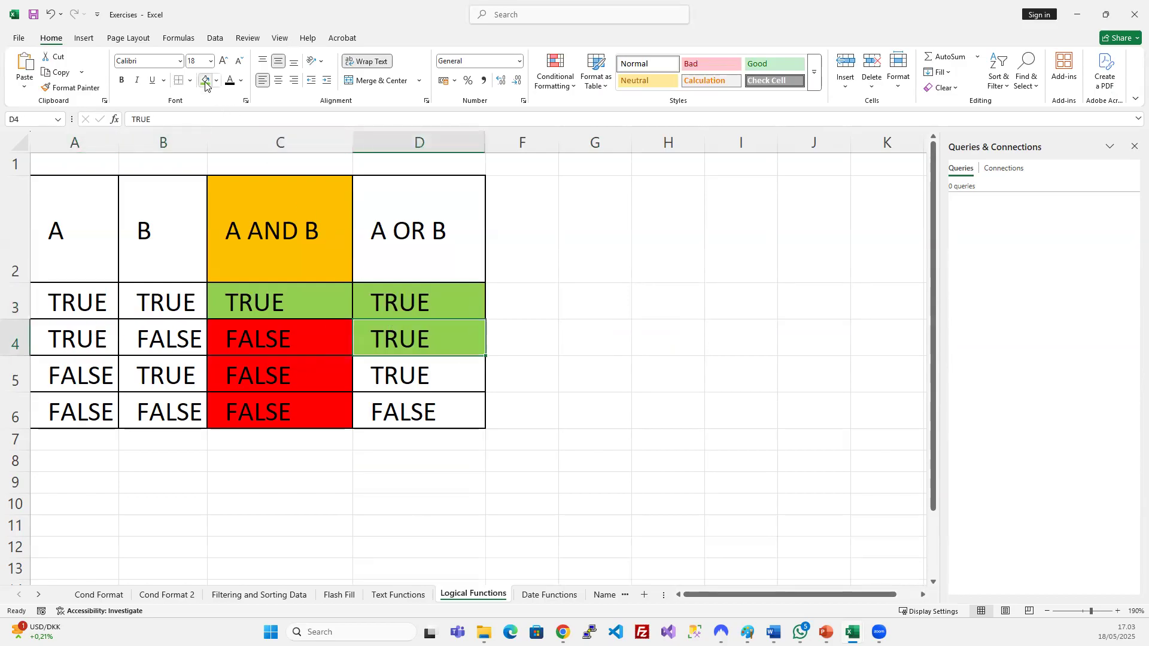
{"action": "left_click", "coordinate": [83, 380]}
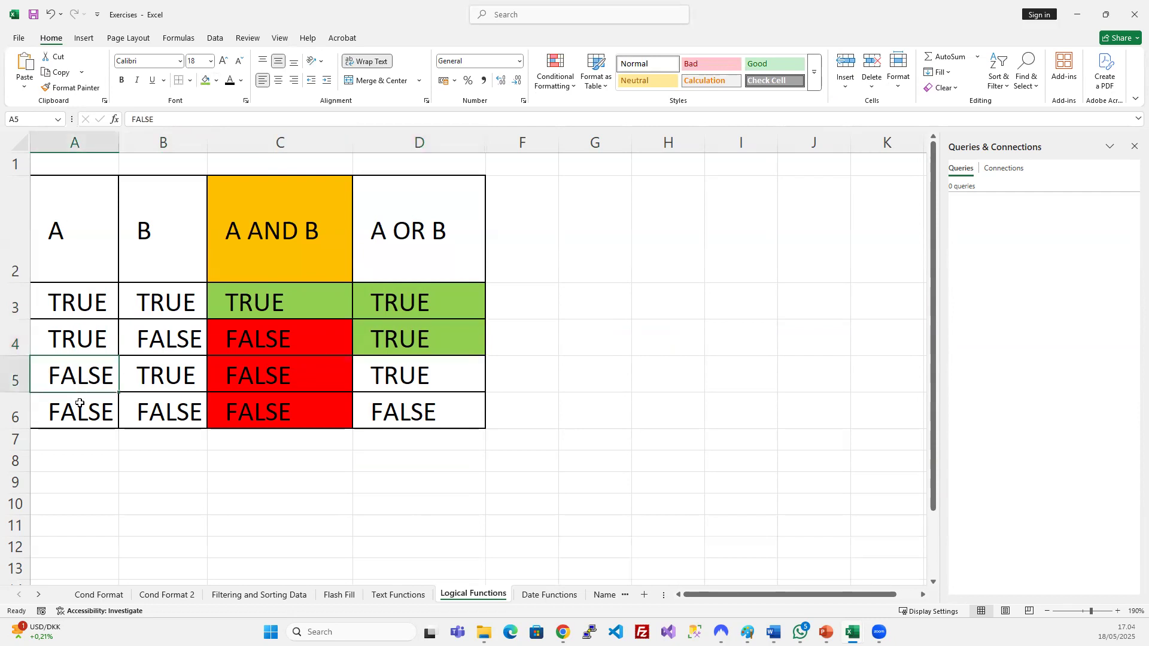
{"action": "left_click", "coordinate": [151, 371]}
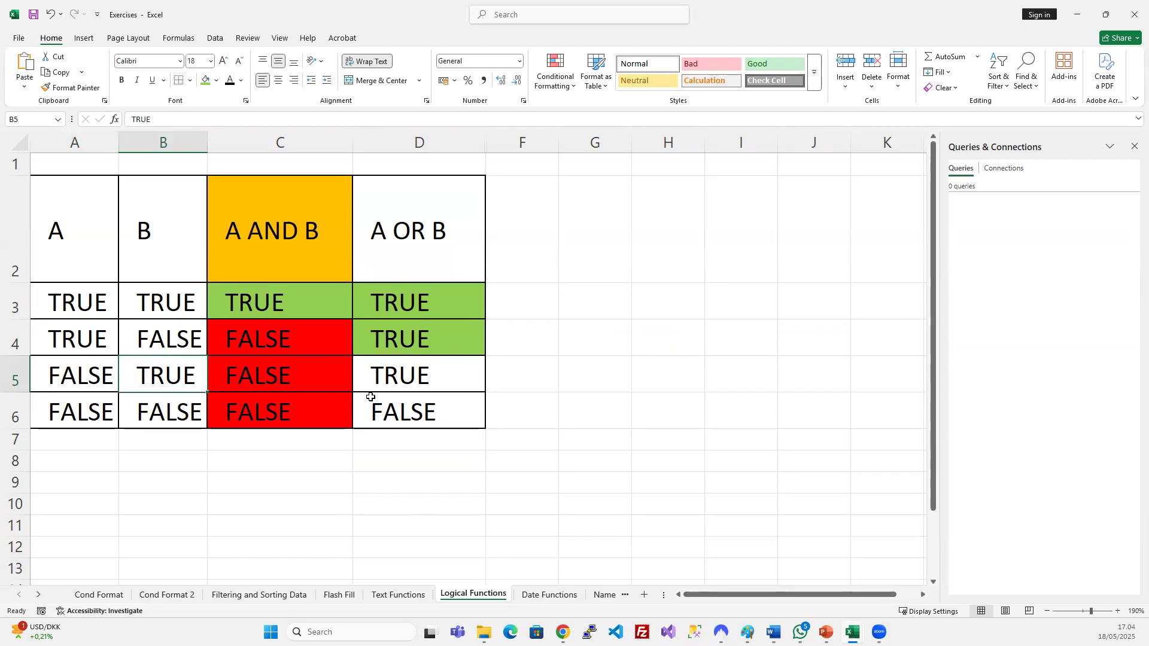
{"action": "left_click", "coordinate": [401, 388]}
{"action": "left_click", "coordinate": [209, 82]}
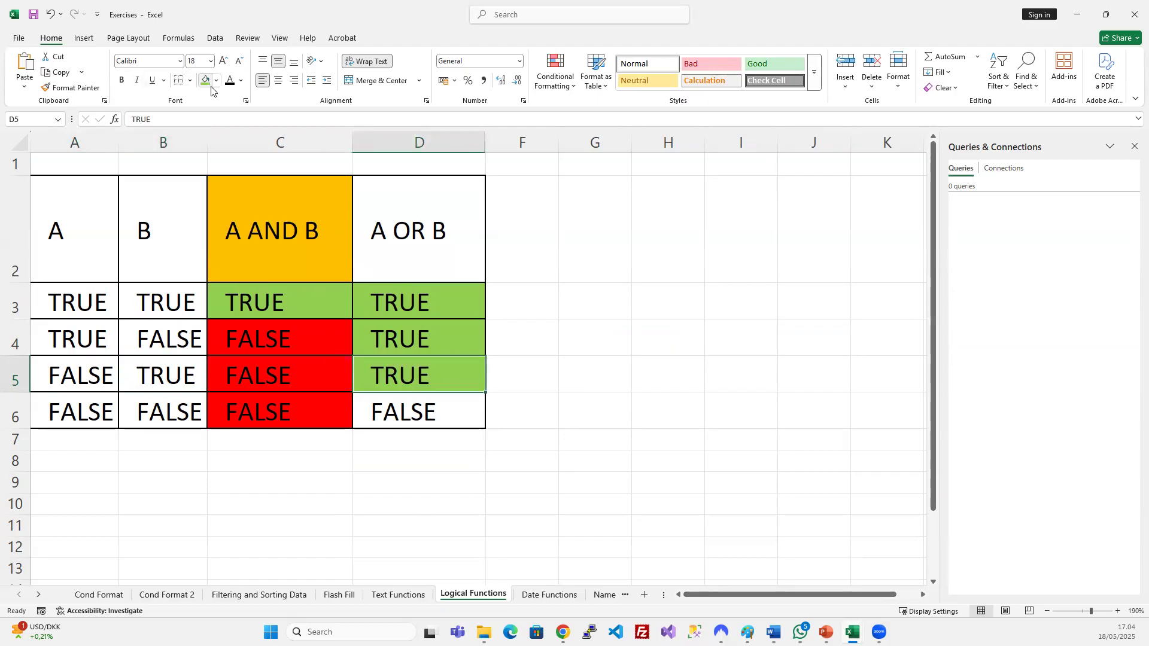
Fill the FALSE OR result in D6 red.
{"action": "left_click_drag", "start_coordinate": [99, 411], "coordinate": [139, 414]}
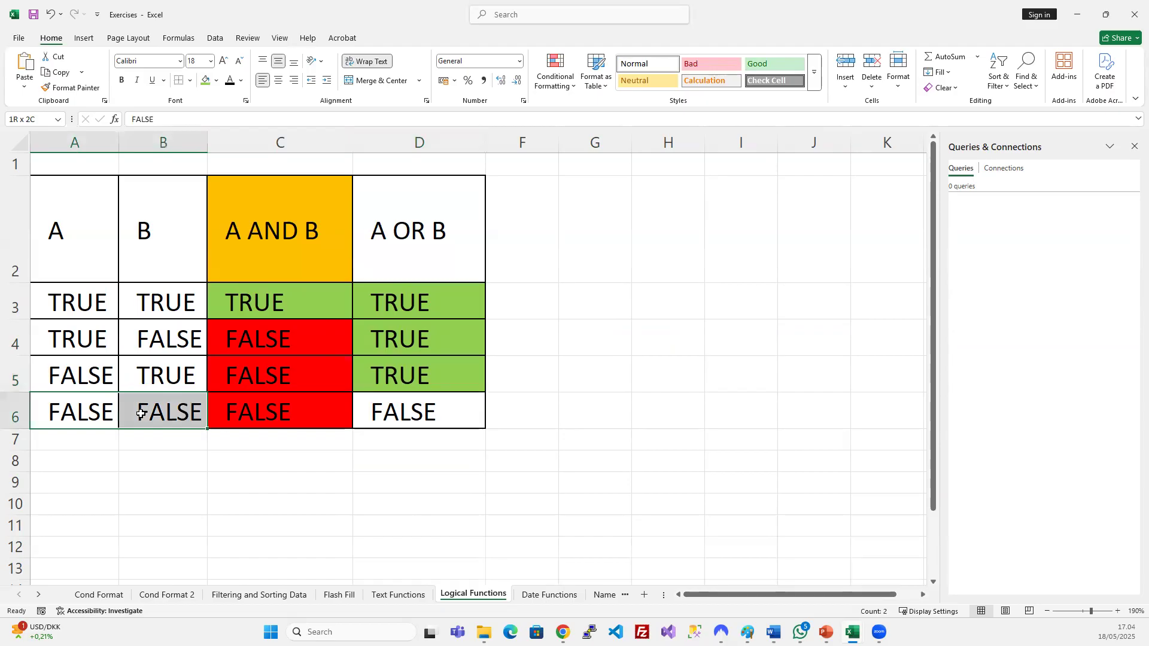
{"action": "left_click", "coordinate": [418, 419]}
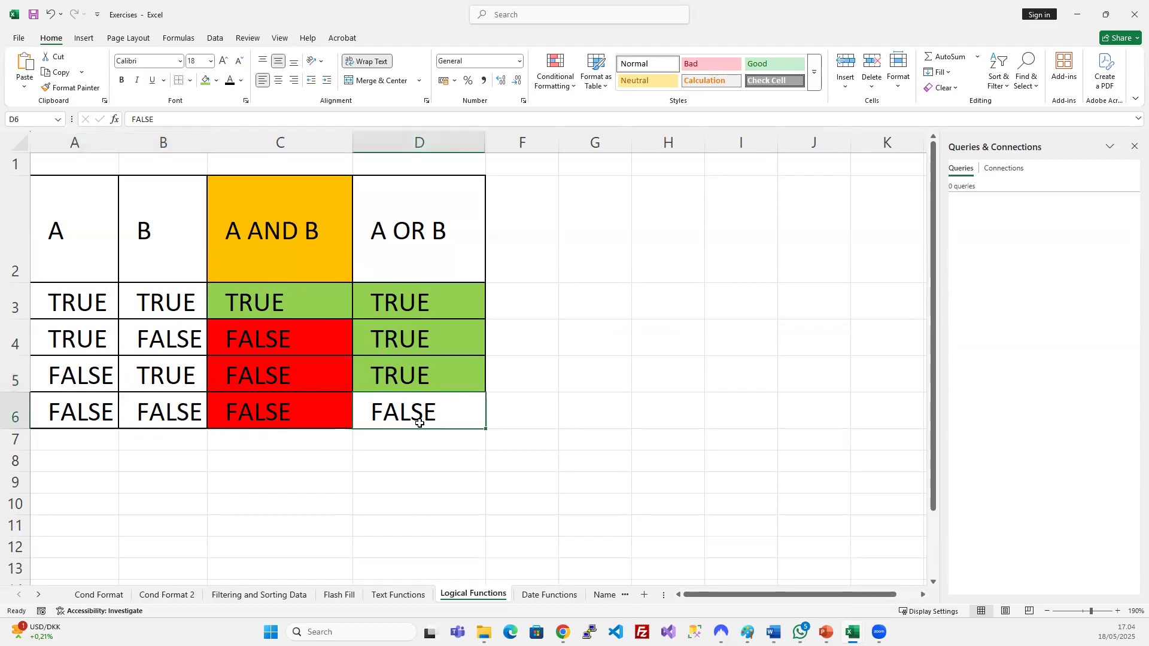
{"action": "left_click", "coordinate": [216, 81]}
{"action": "left_click", "coordinate": [225, 263]}
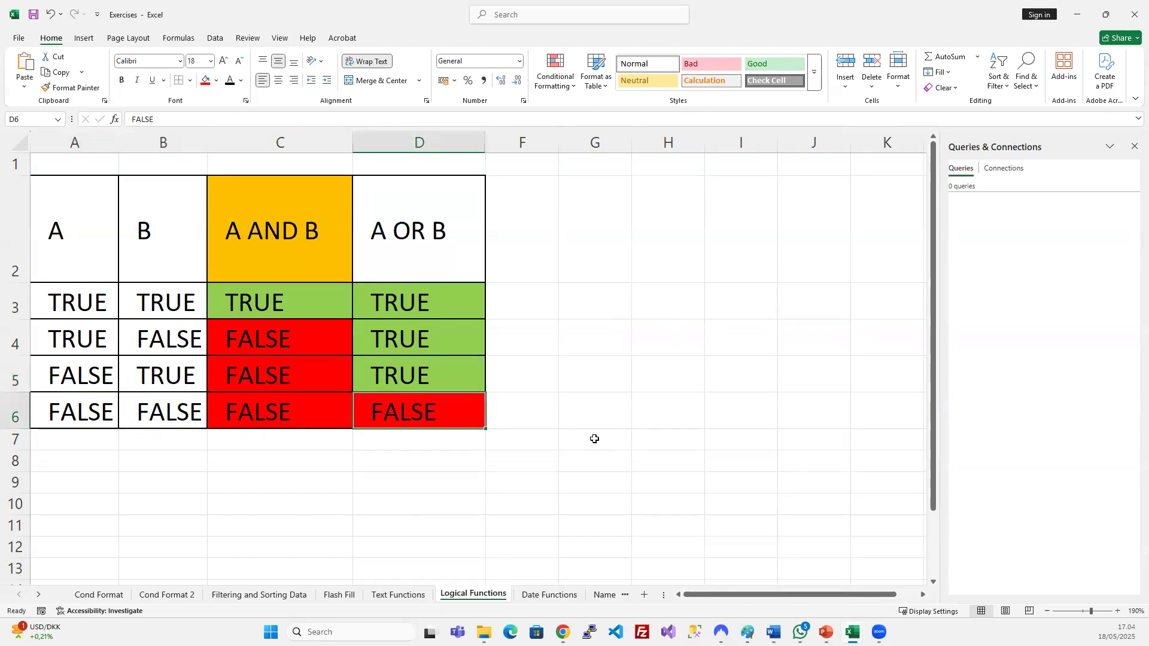
Fill the A OR B header cell orange.
{"action": "left_click", "coordinate": [595, 439]}
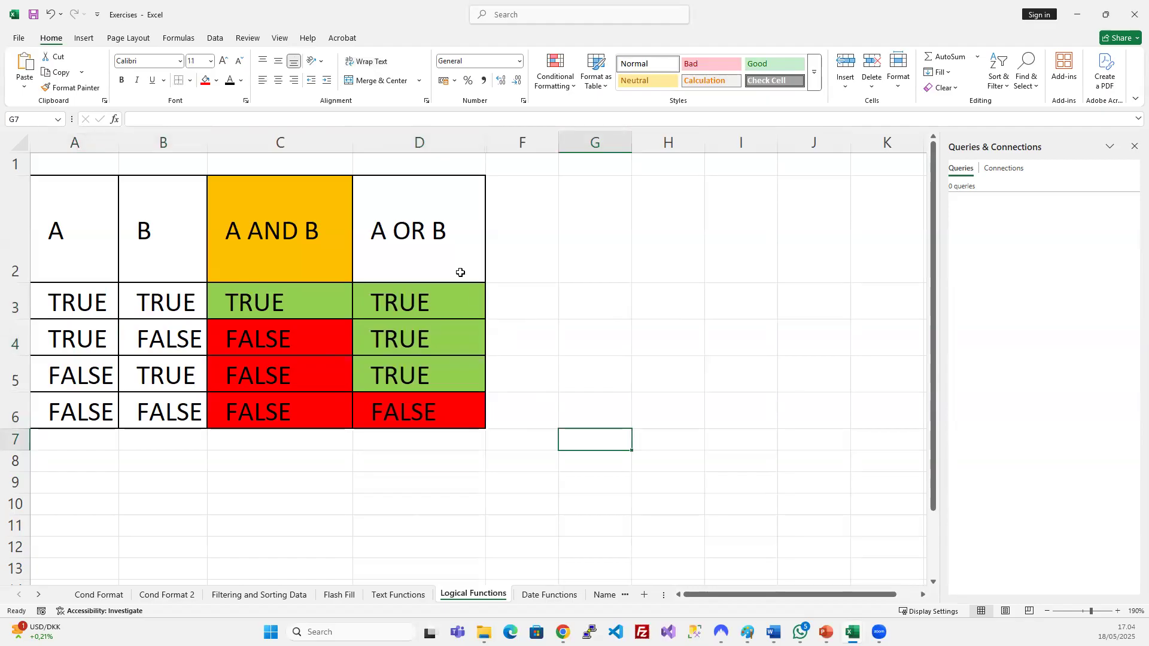
{"action": "left_click", "coordinate": [438, 255]}
{"action": "left_click", "coordinate": [217, 81]}
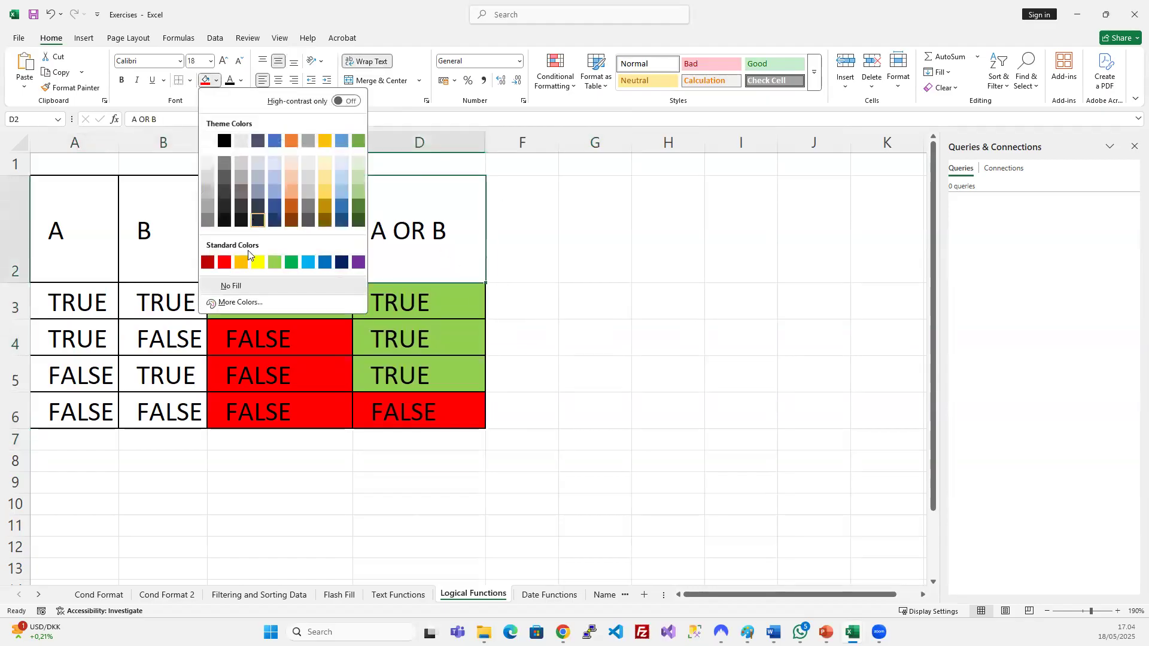
{"action": "left_click", "coordinate": [238, 263]}
Check each row's inputs against its A OR B result, then select columns D to F.
{"action": "left_click", "coordinate": [419, 410]}
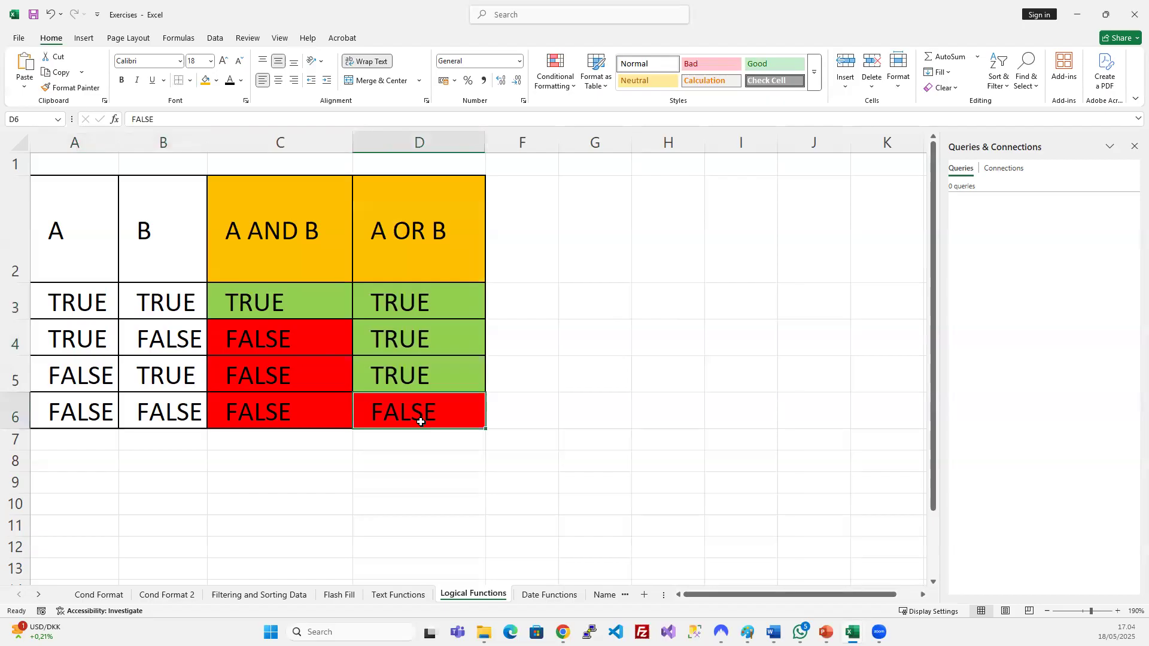
{"action": "left_click_drag", "start_coordinate": [92, 411], "coordinate": [138, 413]}
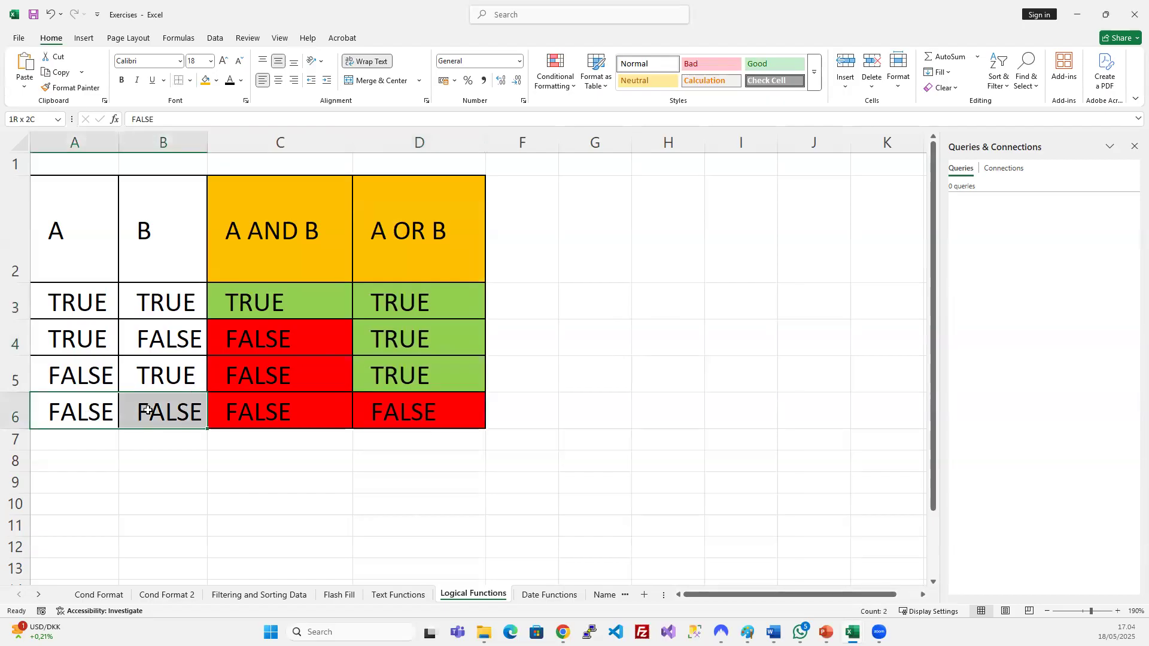
{"action": "left_click_drag", "start_coordinate": [402, 377], "coordinate": [404, 308]}
{"action": "left_click_drag", "start_coordinate": [91, 305], "coordinate": [141, 307]}
{"action": "left_click", "coordinate": [82, 342]}
{"action": "left_click_drag", "start_coordinate": [81, 342], "coordinate": [143, 341]}
{"action": "left_click_drag", "start_coordinate": [146, 380], "coordinate": [87, 370]}
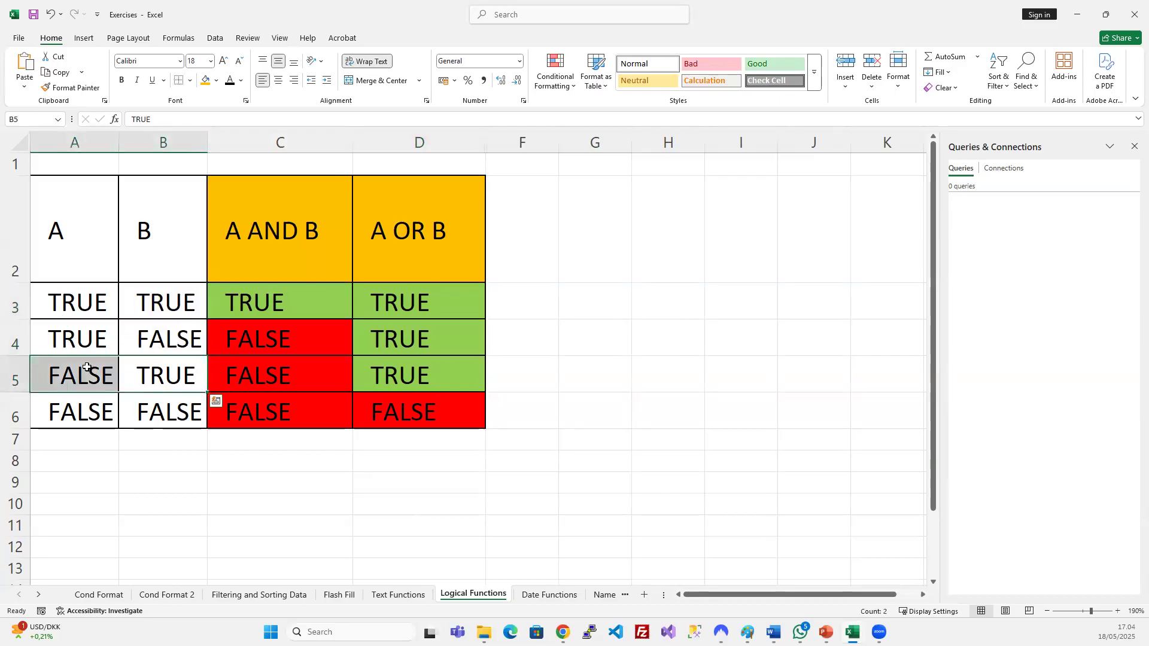
{"action": "left_click", "coordinate": [455, 368]}
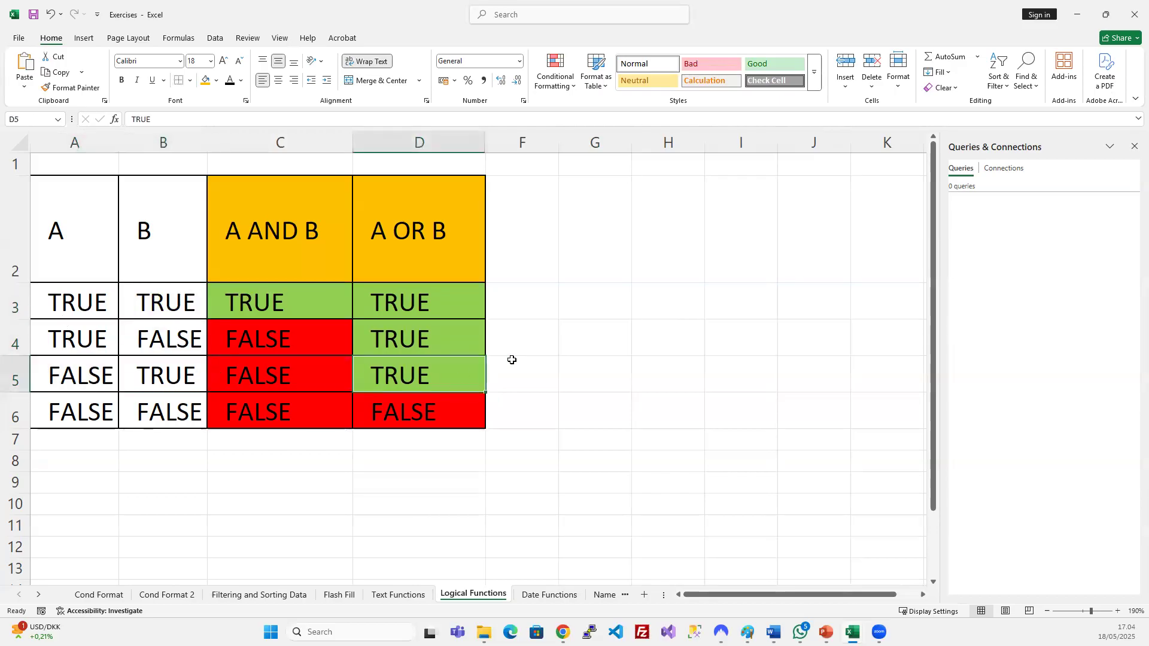
{"action": "left_click_drag", "start_coordinate": [468, 142], "coordinate": [521, 141]}
Unhide the NOT A column and check its header and first result.
{"action": "right_click", "coordinate": [511, 142]}
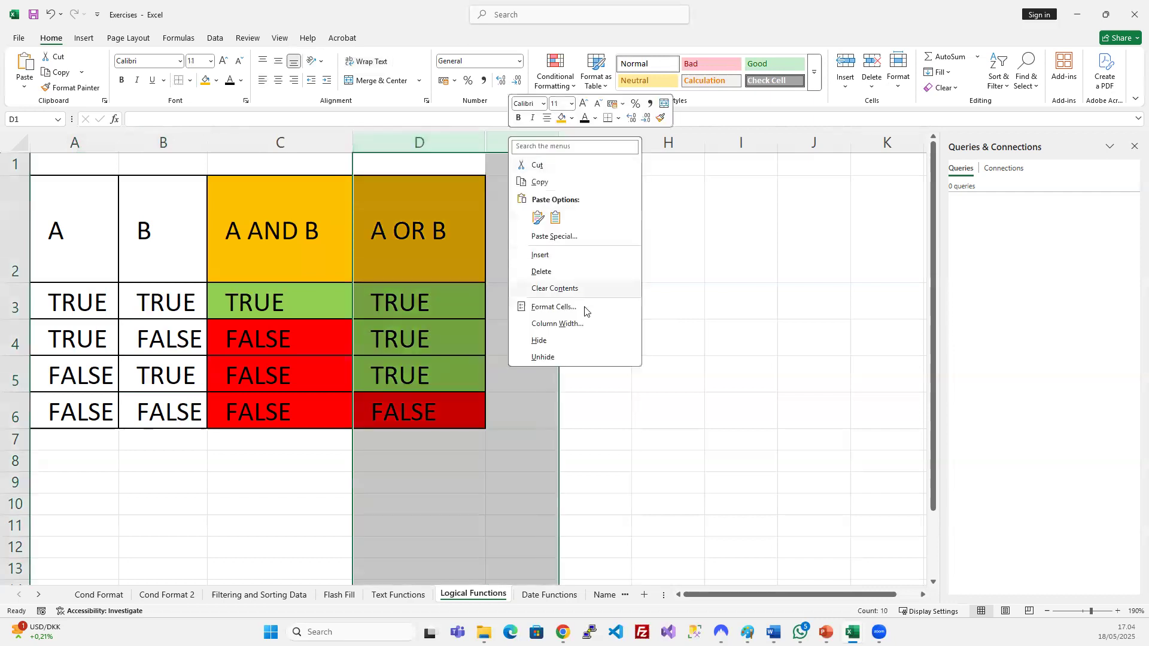
{"action": "left_click", "coordinate": [569, 356]}
{"action": "left_click", "coordinate": [539, 233]}
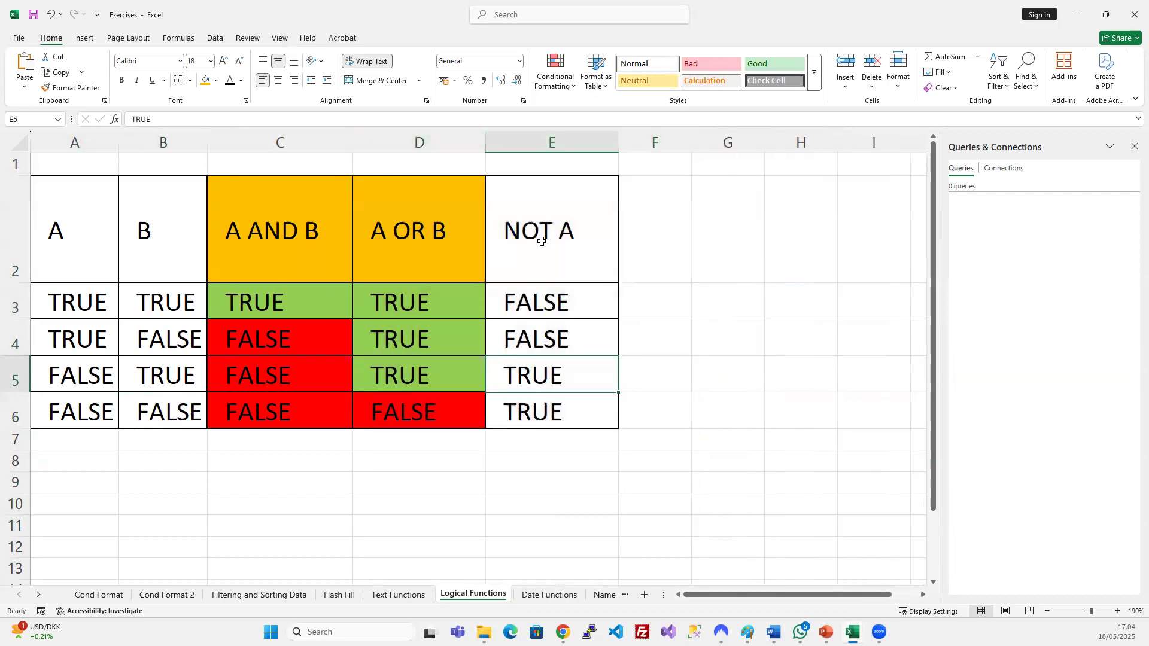
{"action": "left_click", "coordinate": [550, 305]}
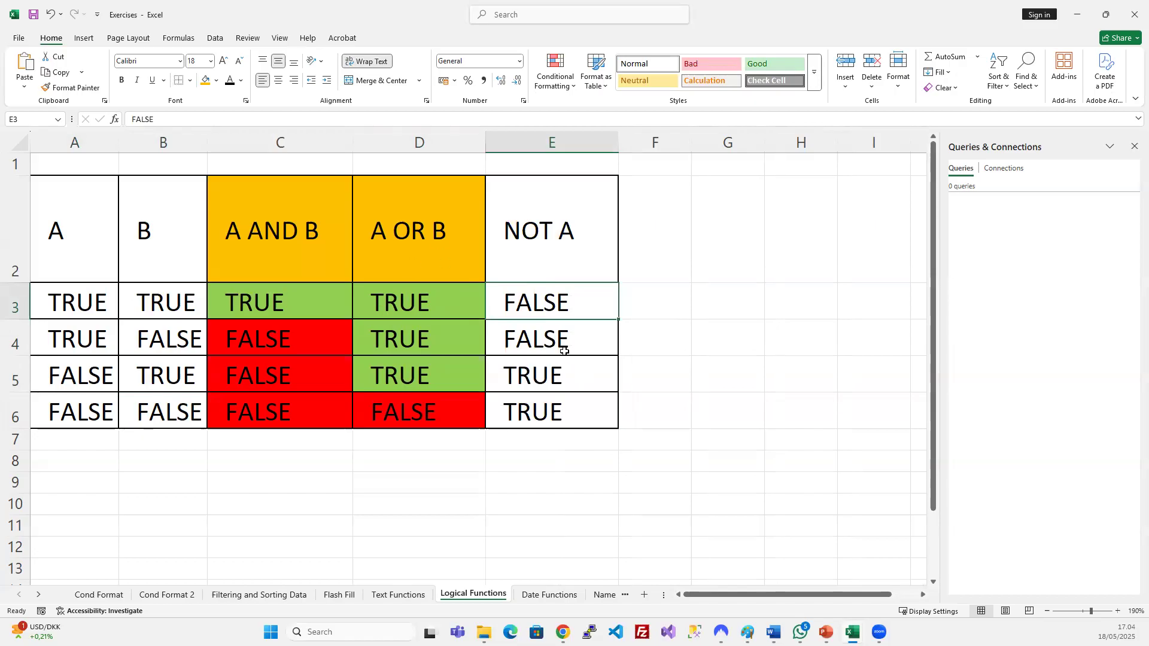
Delete the NOT A column and go to the Text Functions sheet.
{"action": "left_click", "coordinate": [552, 139]}
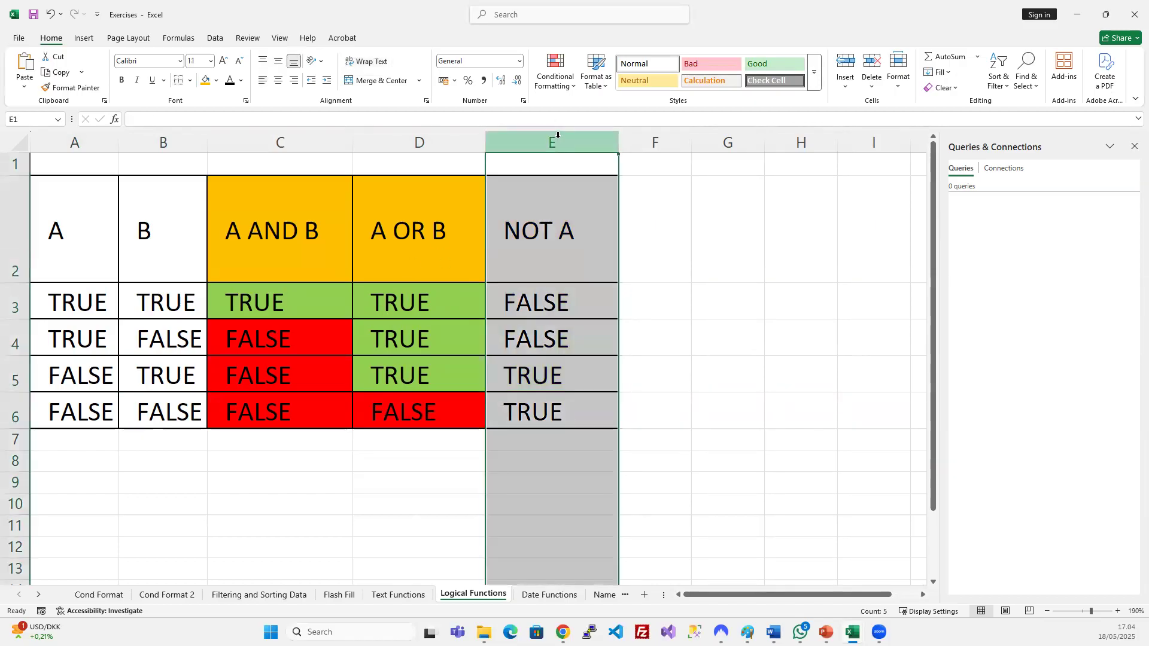
{"action": "key", "text": "ctrl+minus"}
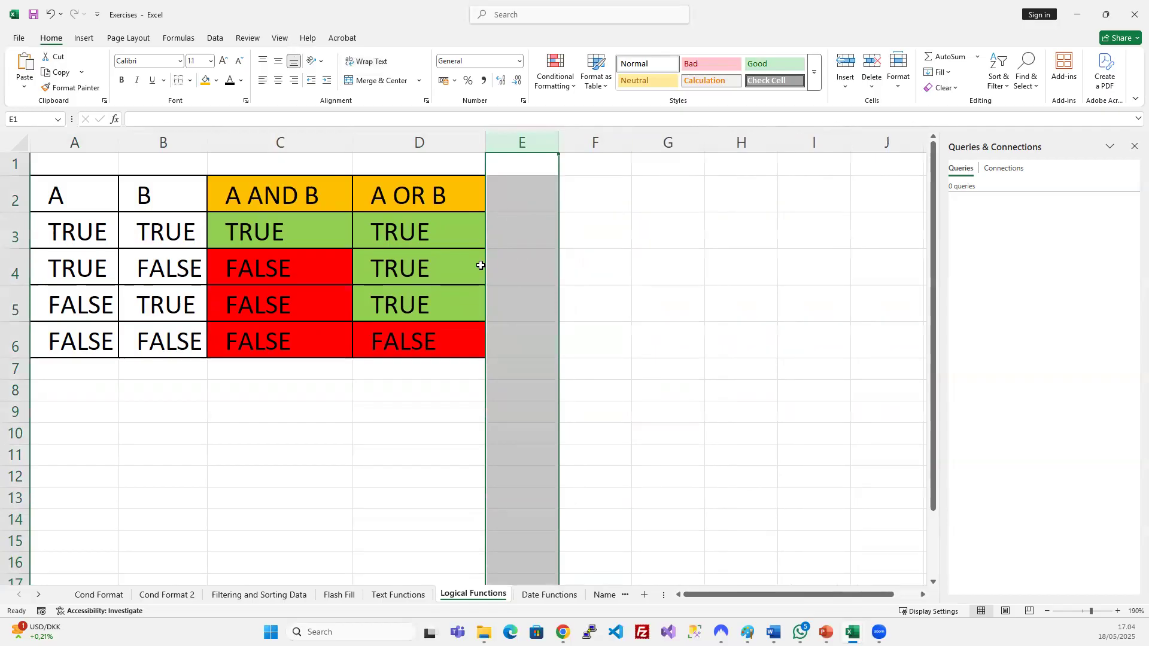
{"action": "left_click", "coordinate": [406, 277]}
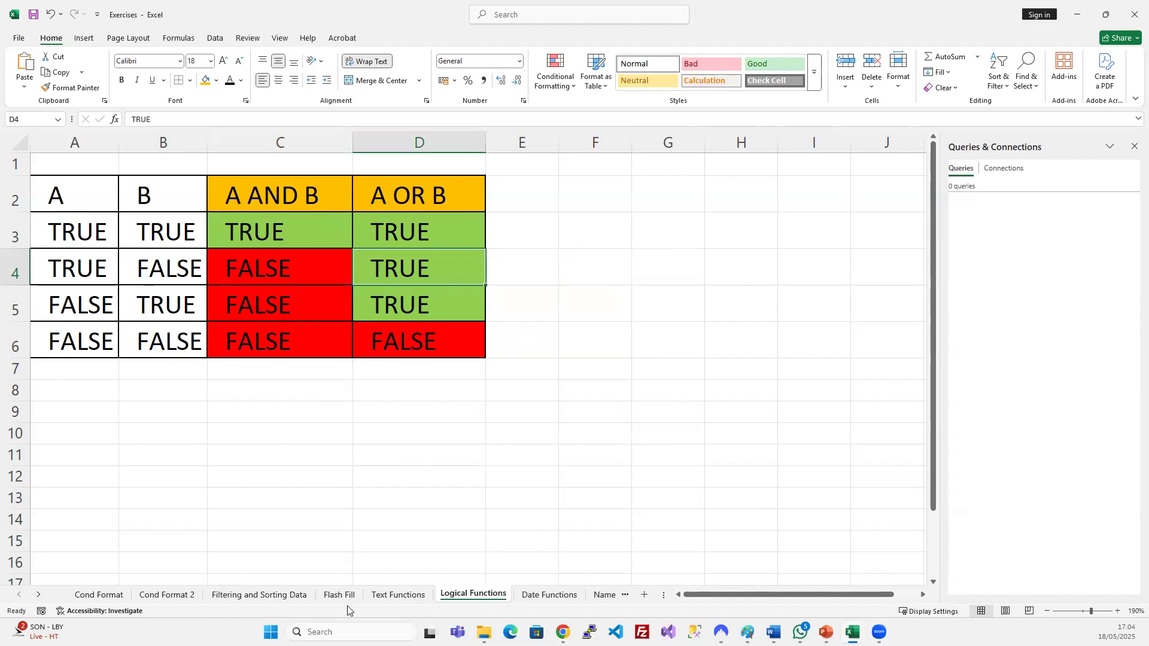
{"action": "left_click", "coordinate": [397, 595]}
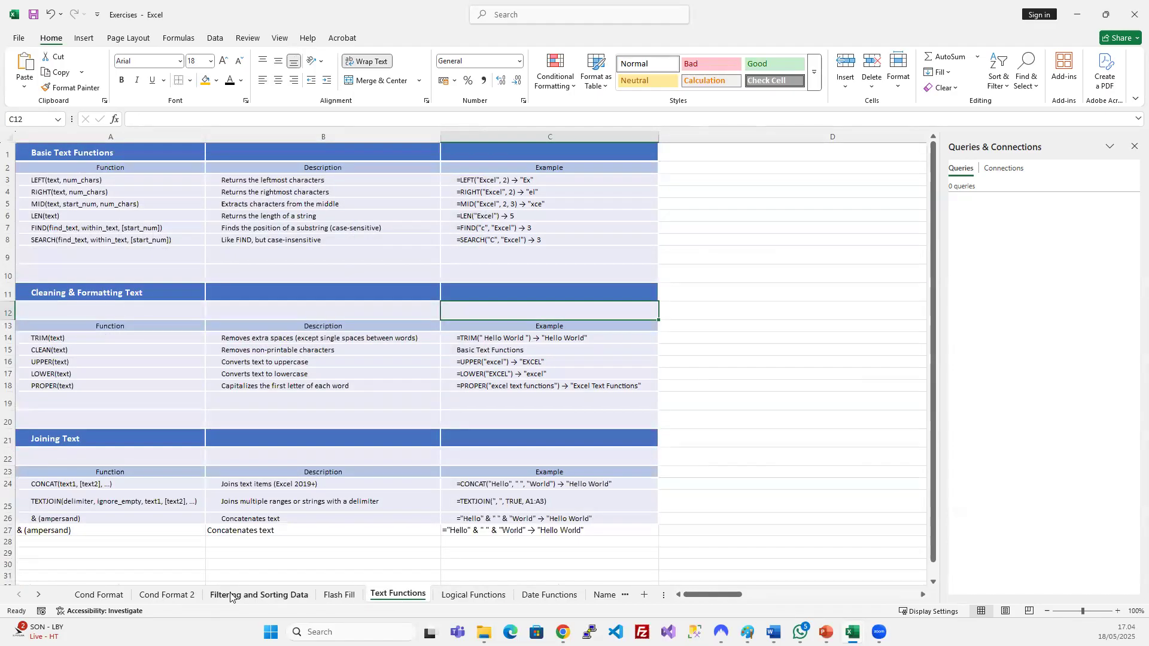
On the Cond Format sheet, clear the Pass/Fail results from G7:G14.
{"action": "left_click", "coordinate": [166, 595]}
{"action": "left_click", "coordinate": [121, 595]}
{"action": "left_click", "coordinate": [414, 411]}
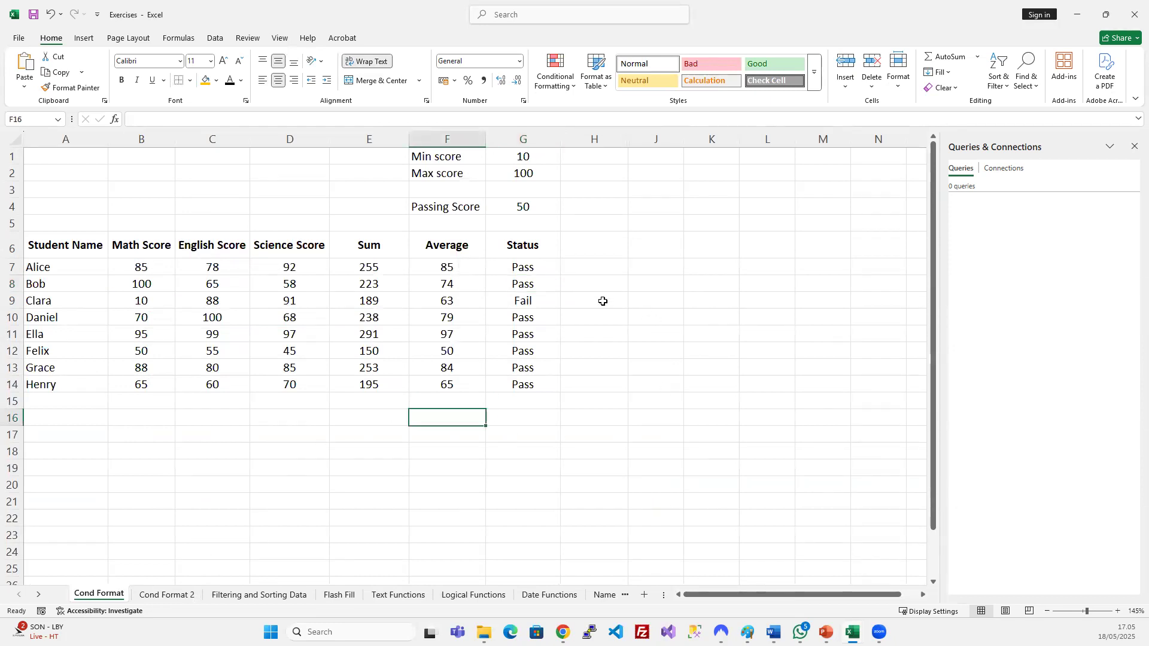
{"action": "left_click", "coordinate": [602, 300]}
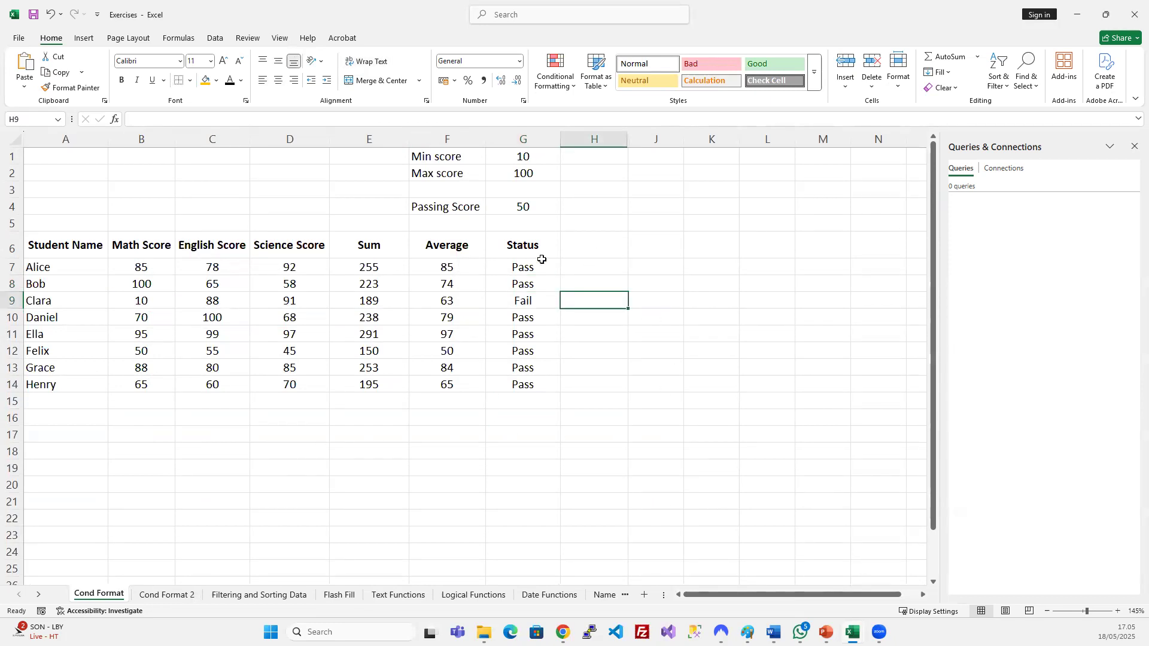
{"action": "left_click_drag", "start_coordinate": [540, 264], "coordinate": [533, 387]}
{"action": "key", "text": "Delete"}
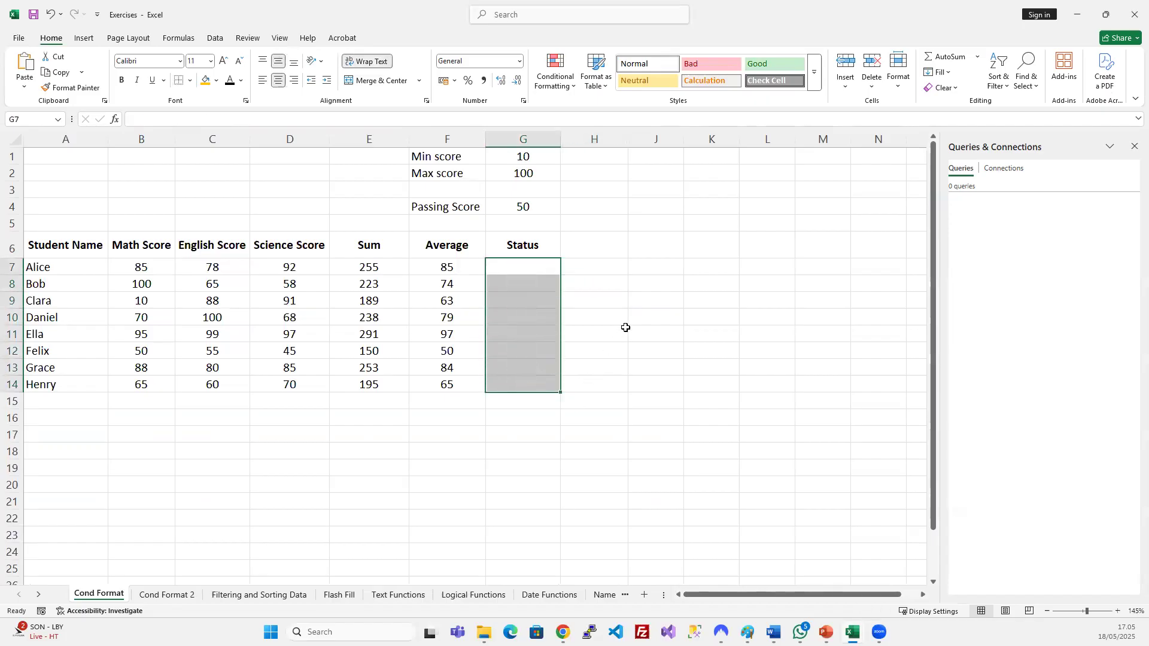
{"action": "left_click", "coordinate": [621, 328]}
Review the first student's scores (85, 78, 92) and the Average formulas, ending on G7.
{"action": "left_click", "coordinate": [519, 267]}
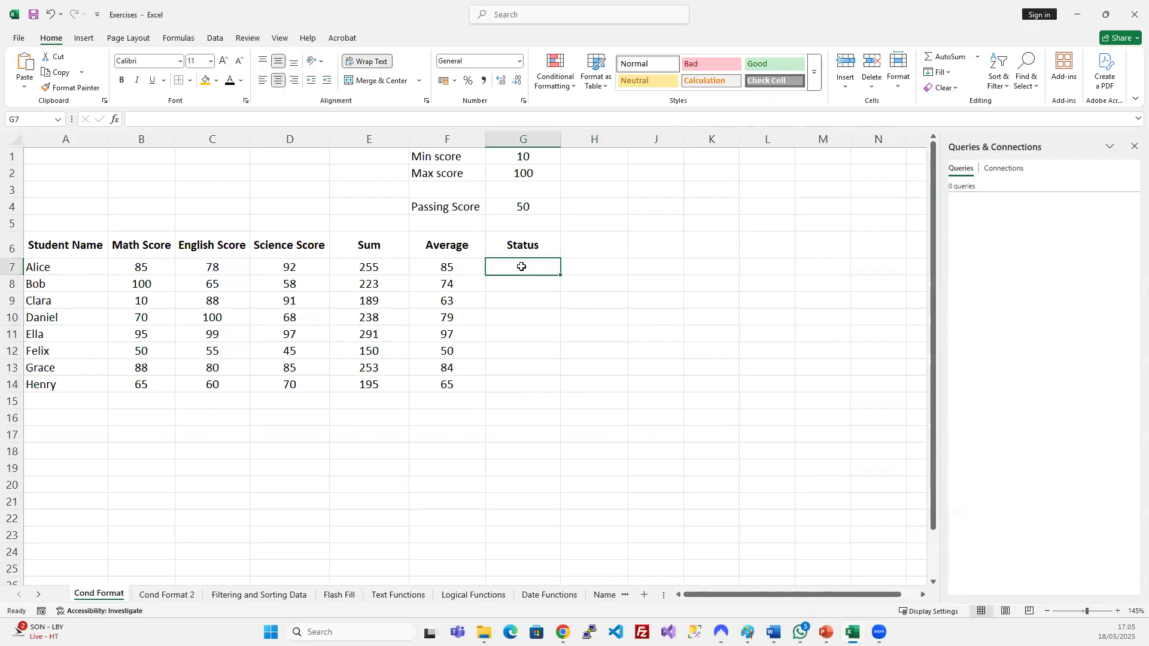
{"action": "left_click", "coordinate": [144, 265]}
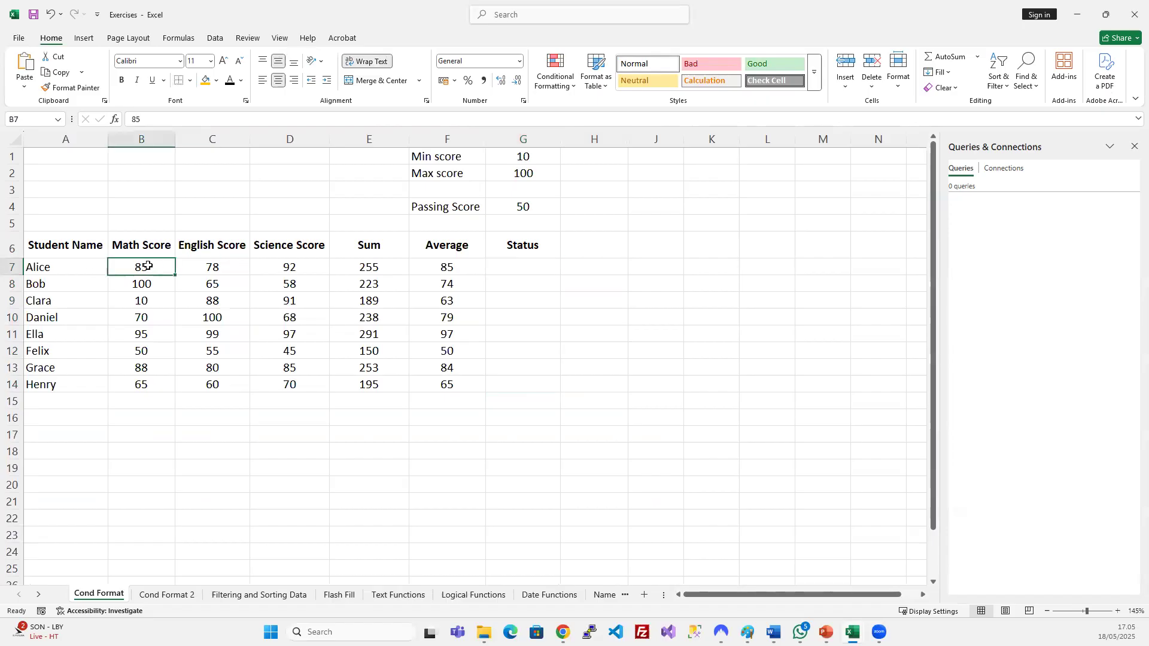
{"action": "left_click", "coordinate": [205, 261]}
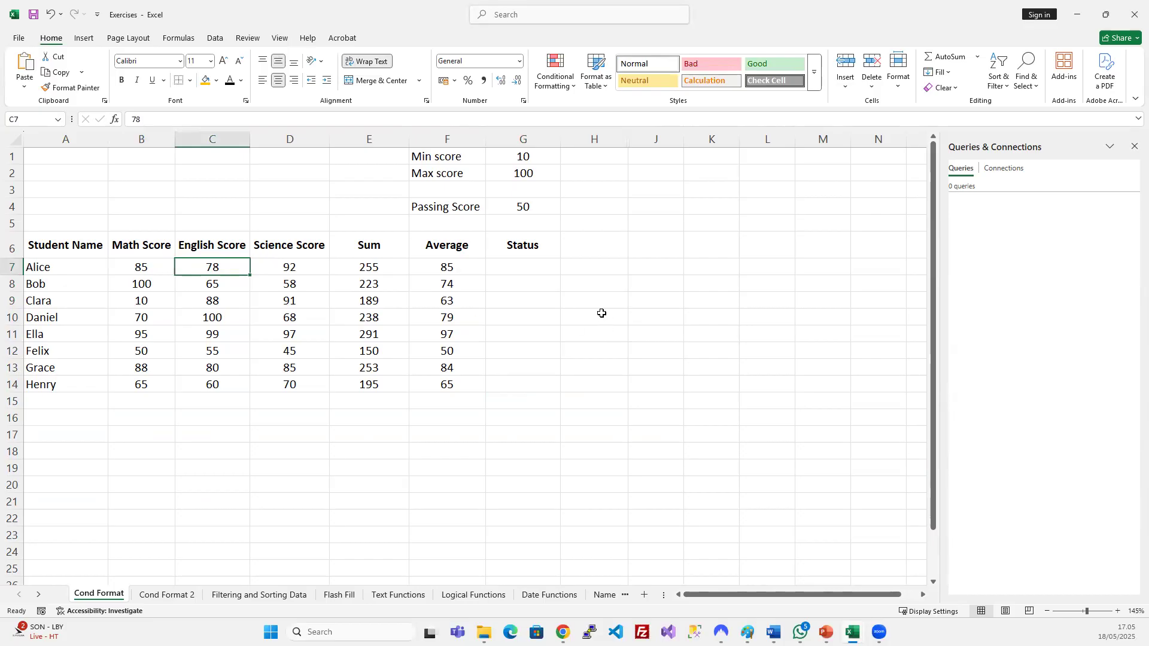
{"action": "left_click", "coordinate": [533, 274]}
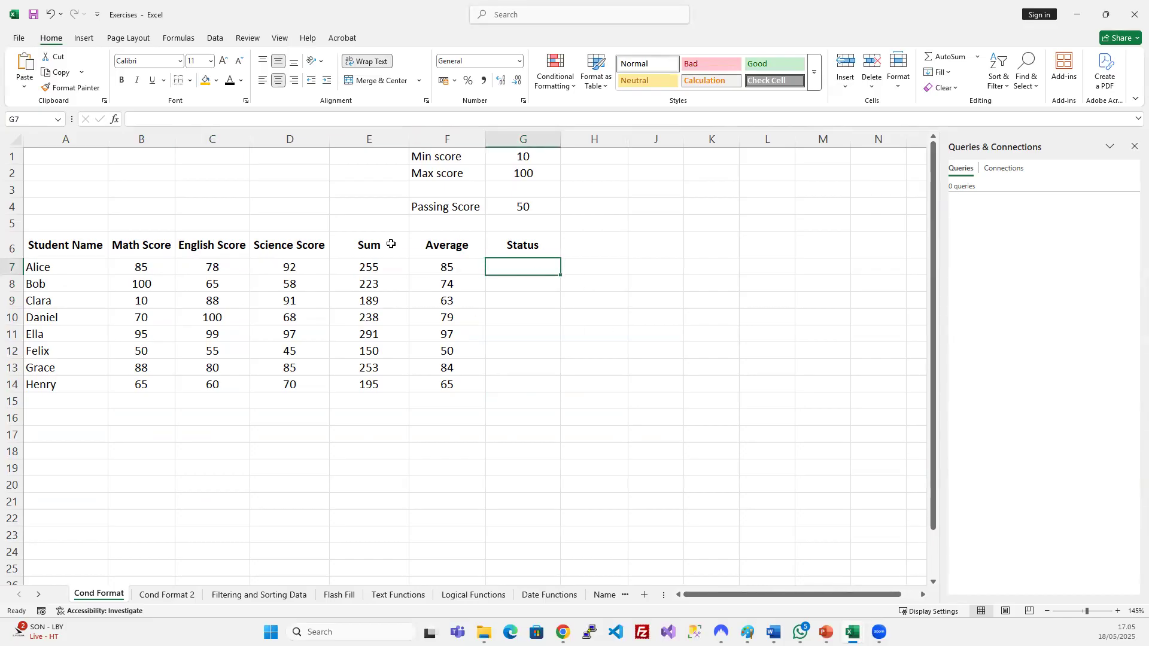
{"action": "left_click", "coordinate": [287, 266]}
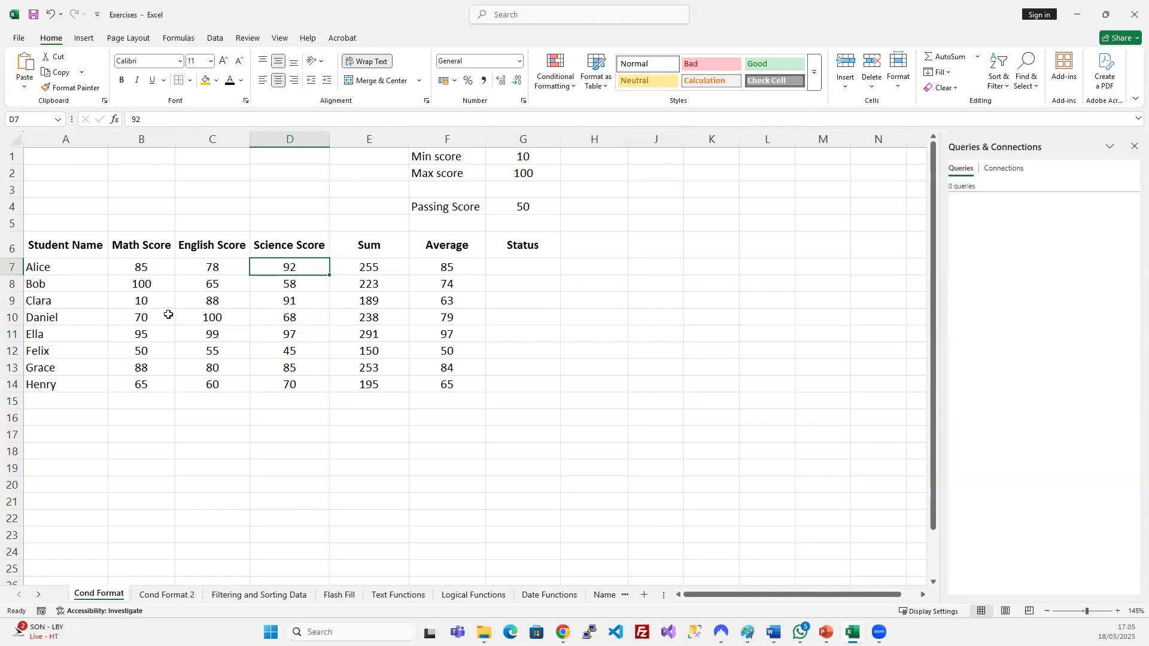
{"action": "left_click_drag", "start_coordinate": [143, 134], "coordinate": [192, 133]}
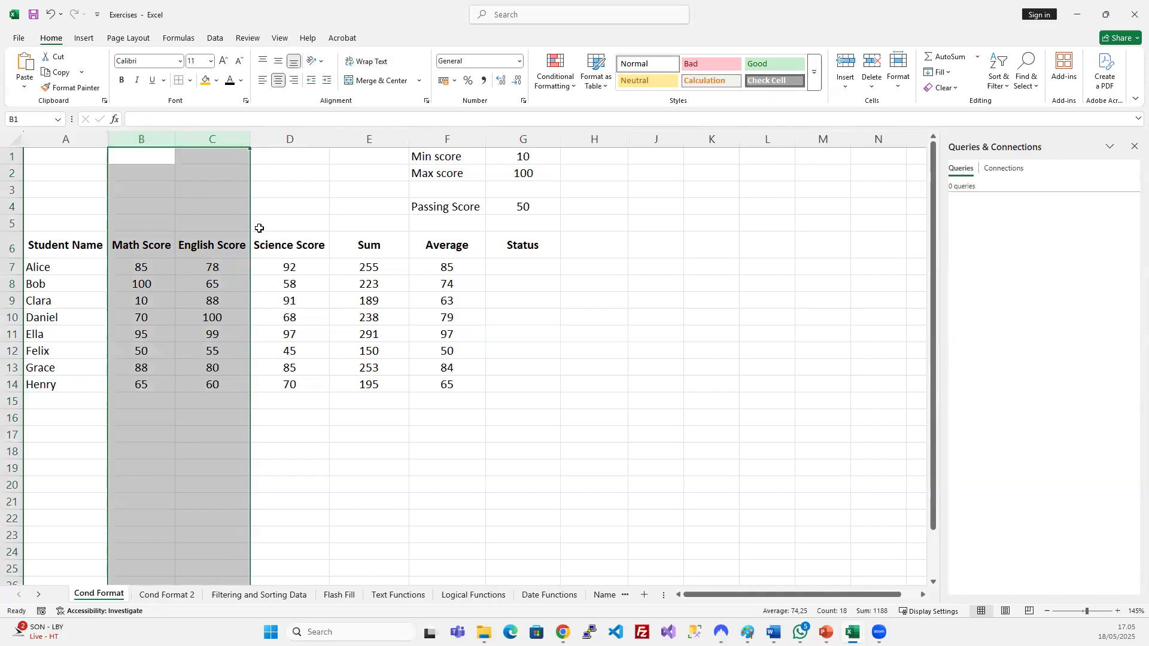
{"action": "left_click", "coordinate": [284, 145]}
{"action": "left_click", "coordinate": [417, 316]}
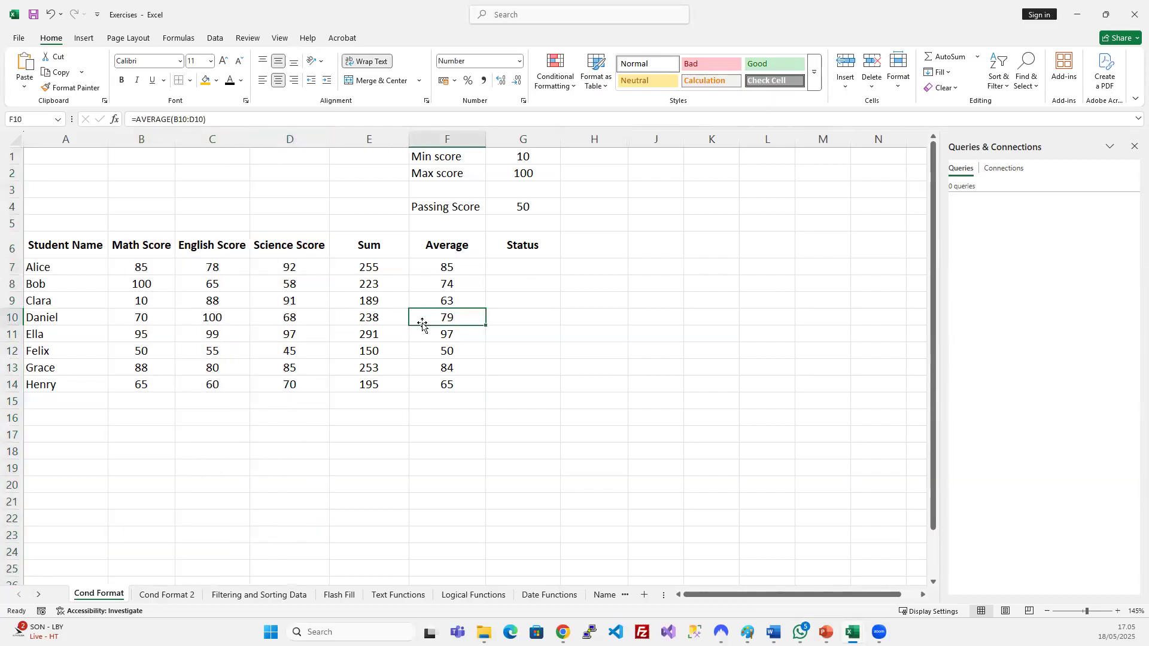
{"action": "left_click", "coordinate": [479, 297]}
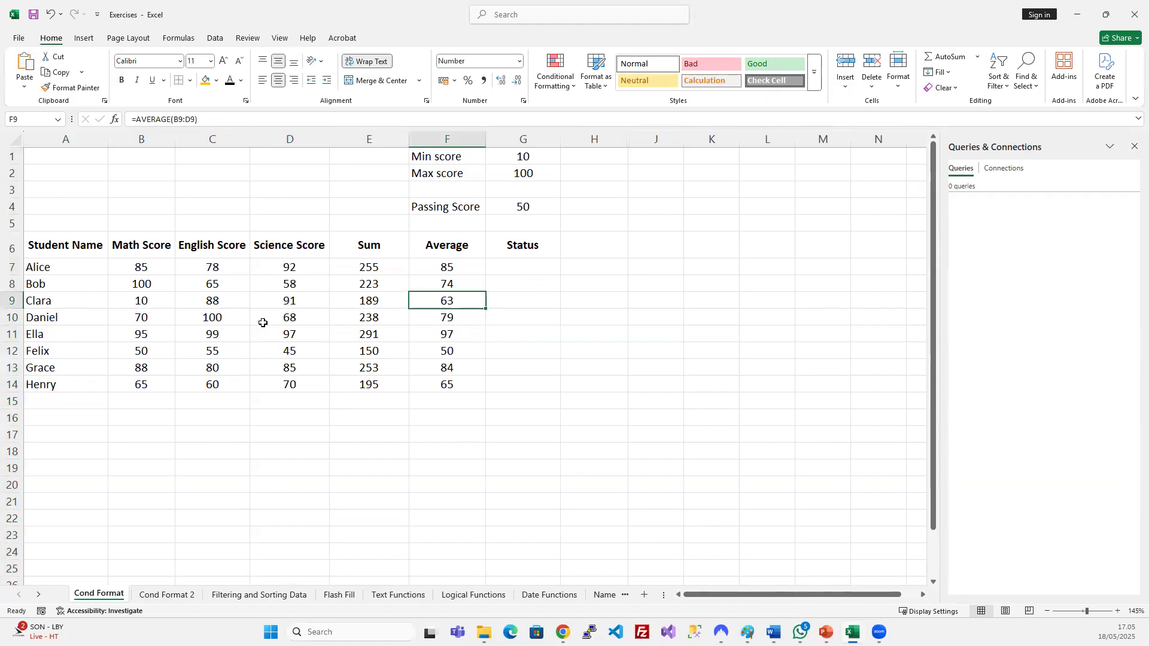
{"action": "left_click", "coordinate": [543, 269]}
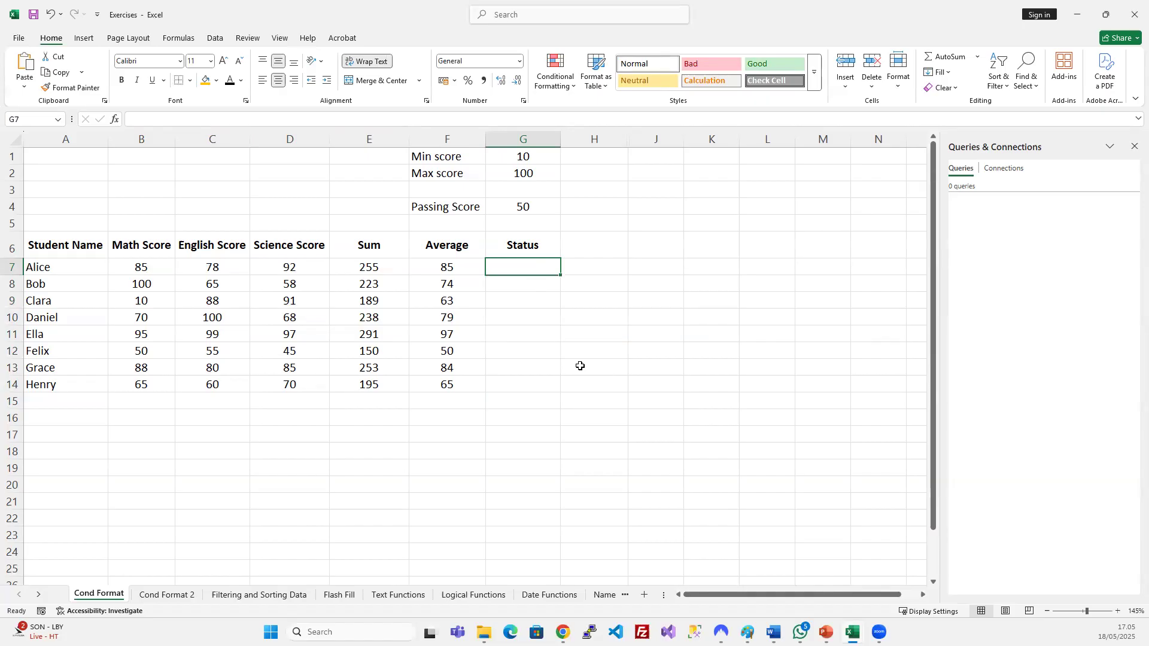
Enter =AND(B7>G4;C7>50) in G7, which returns TRUE, and widen column G.
{"action": "type", "text": "="}
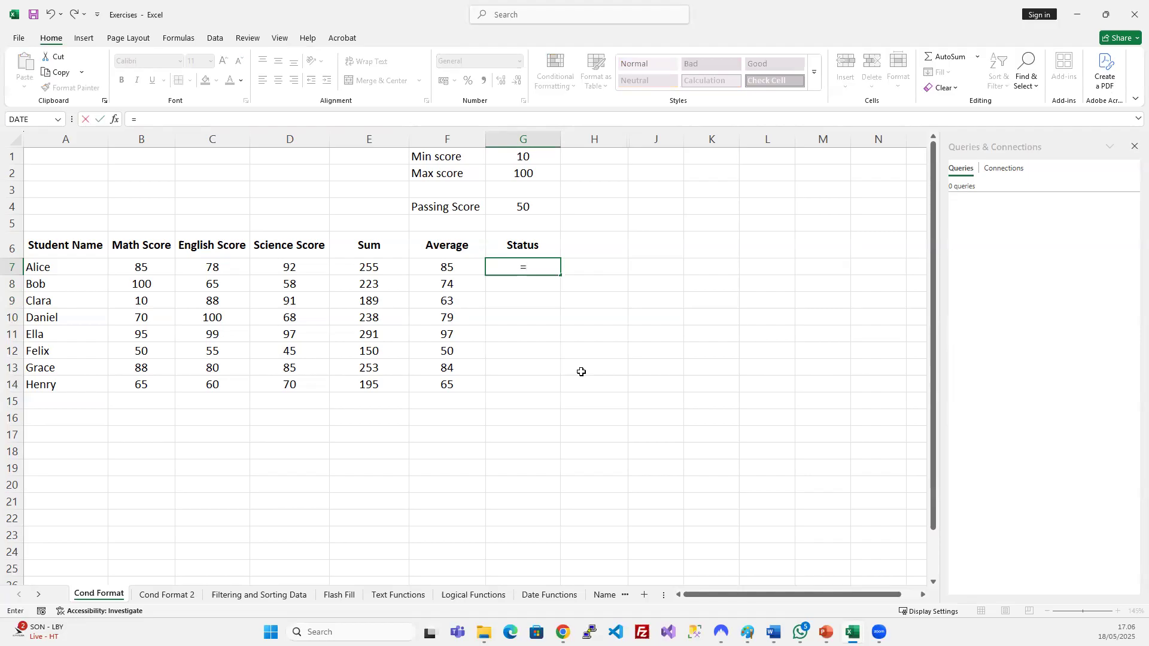
{"action": "type", "text": "AND"}
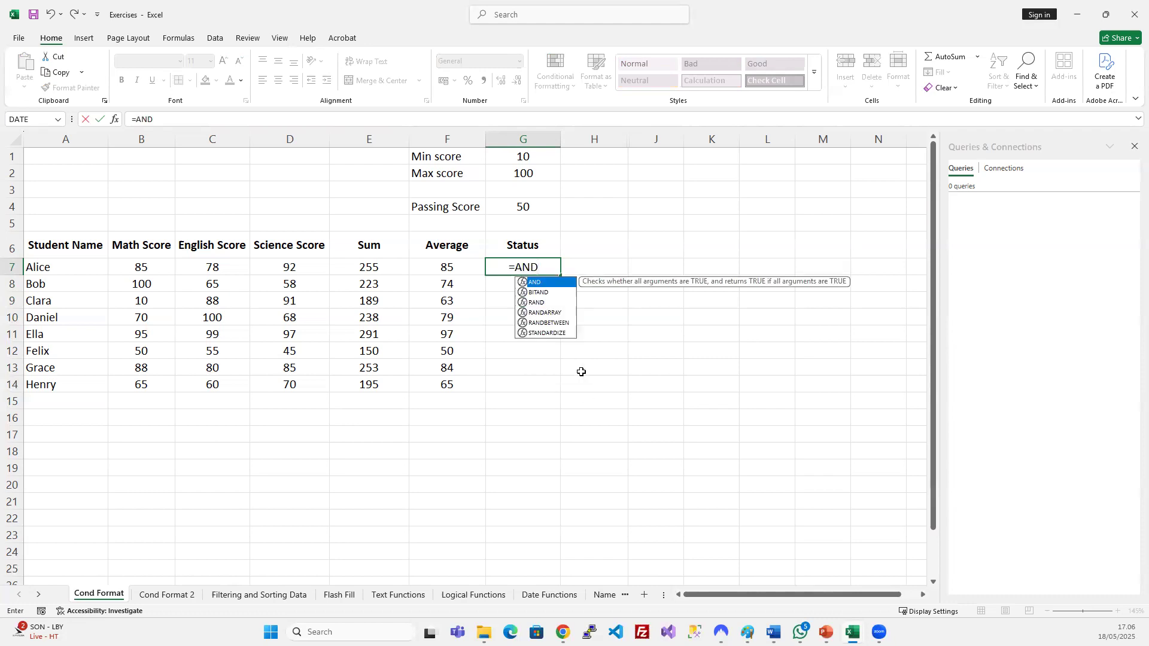
{"action": "type", "text": "("}
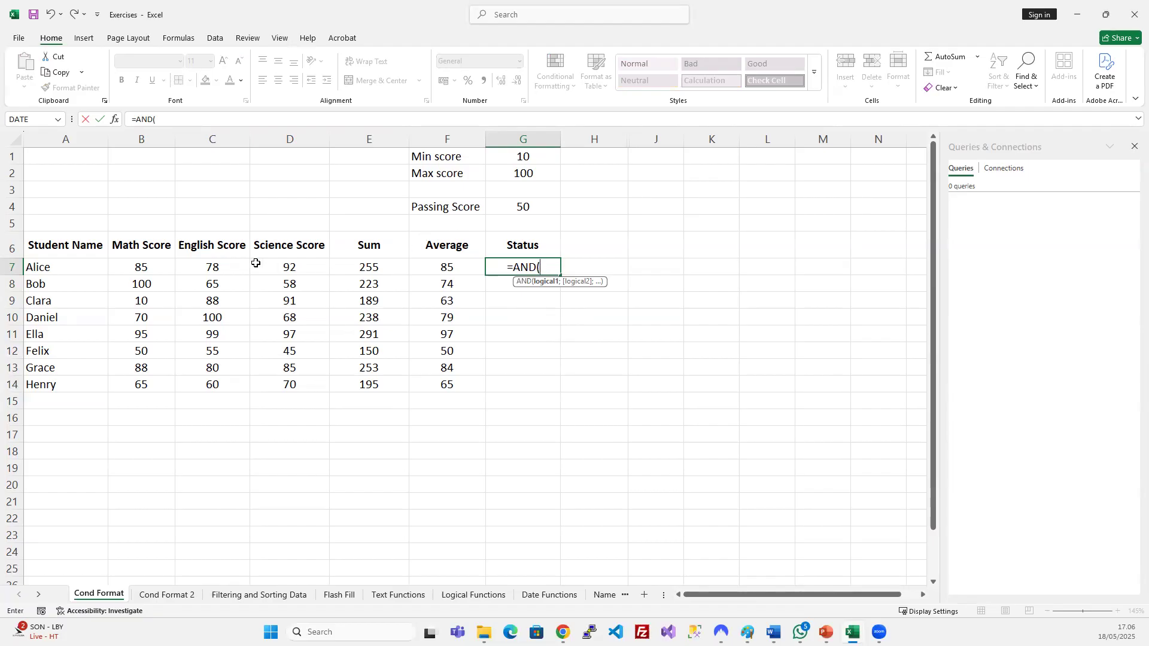
{"action": "left_click", "coordinate": [155, 265]}
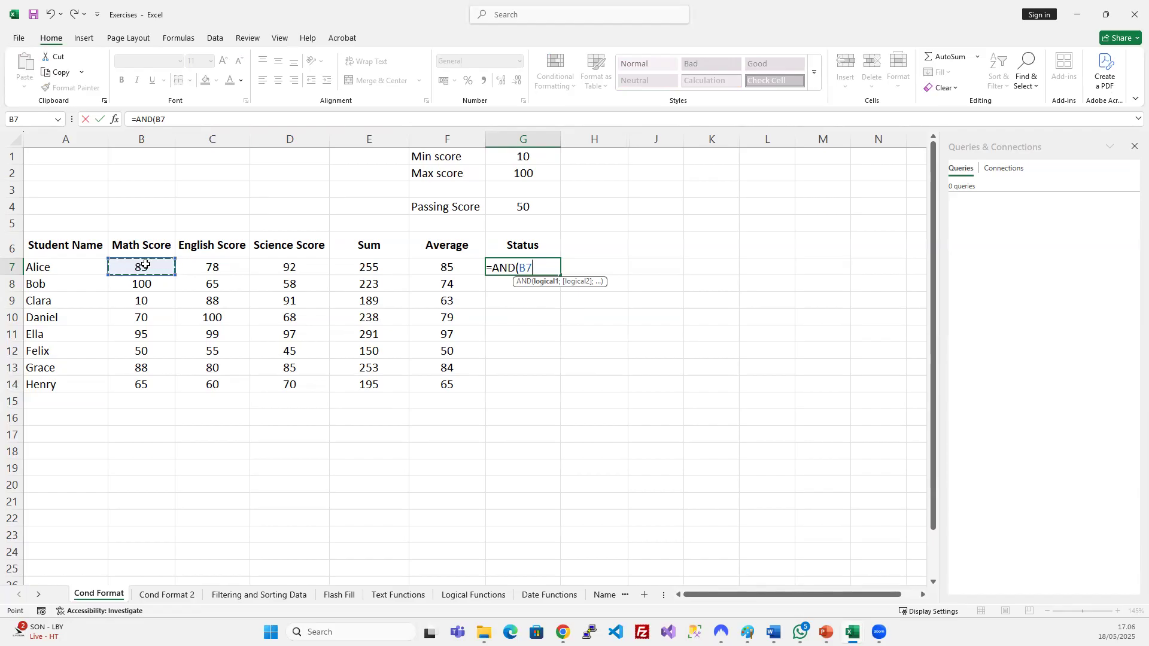
{"action": "type", "text": ">"}
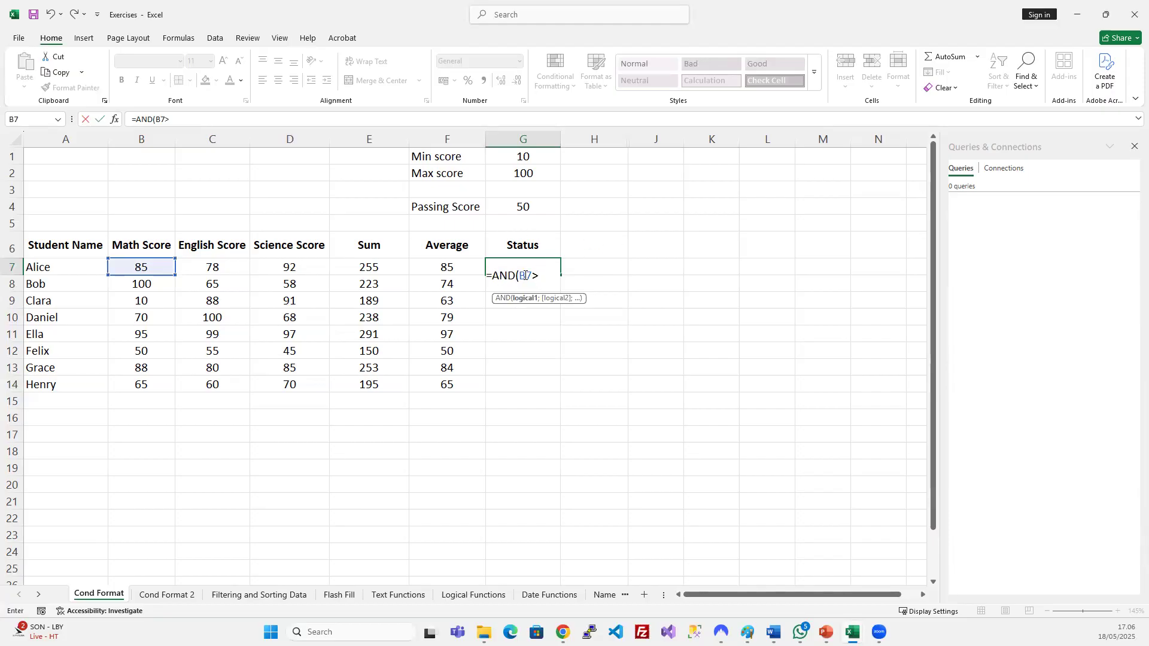
{"action": "left_click", "coordinate": [526, 209]}
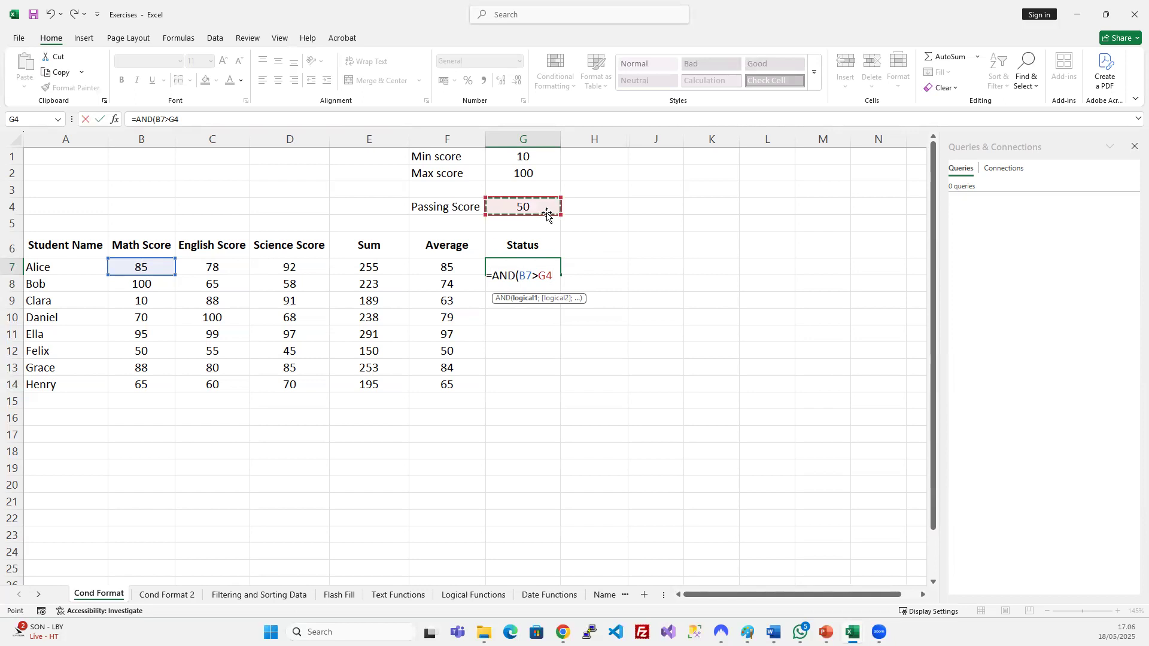
{"action": "type", "text": ";"}
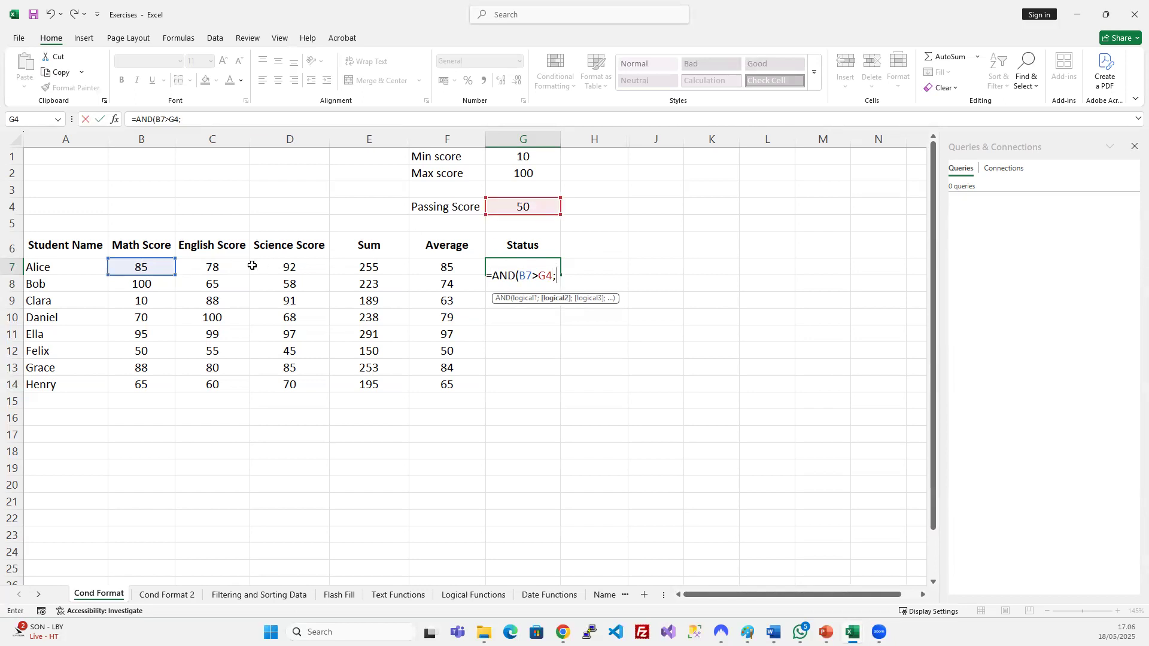
{"action": "left_click", "coordinate": [223, 269]}
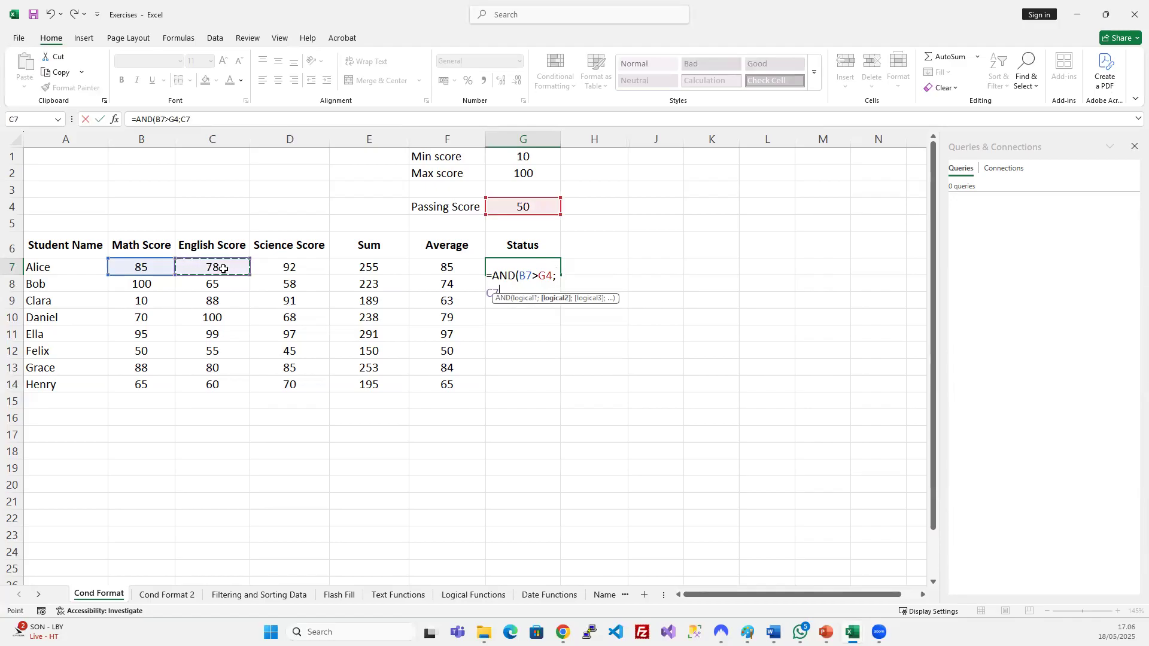
{"action": "type", "text": ">5"}
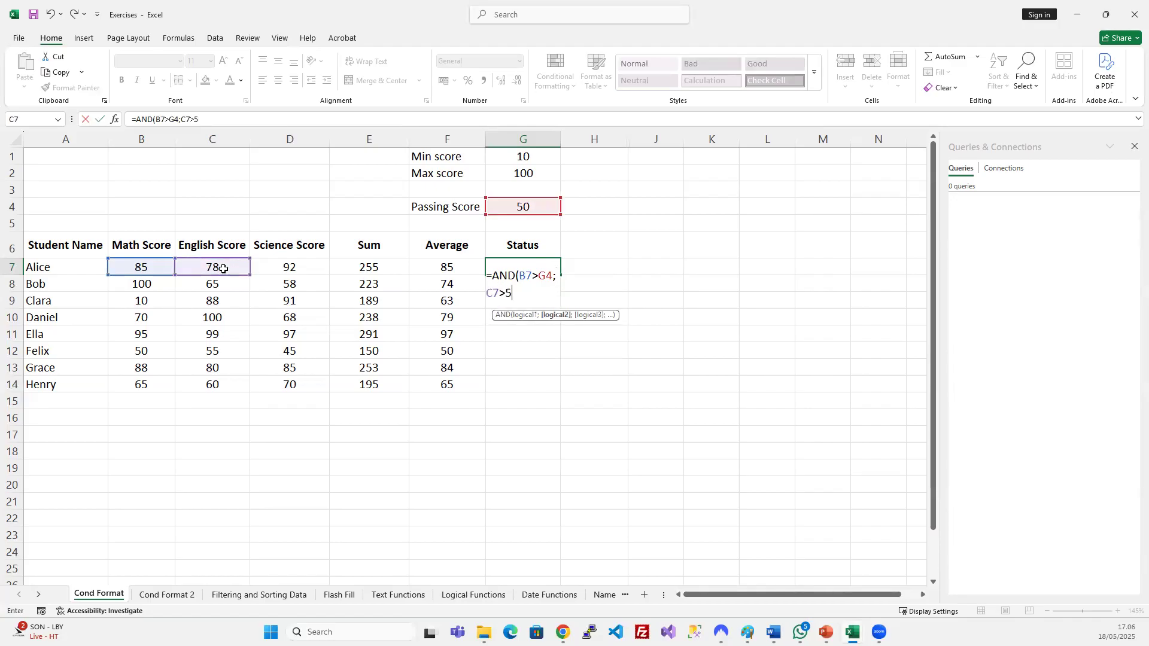
{"action": "type", "text": "0"}
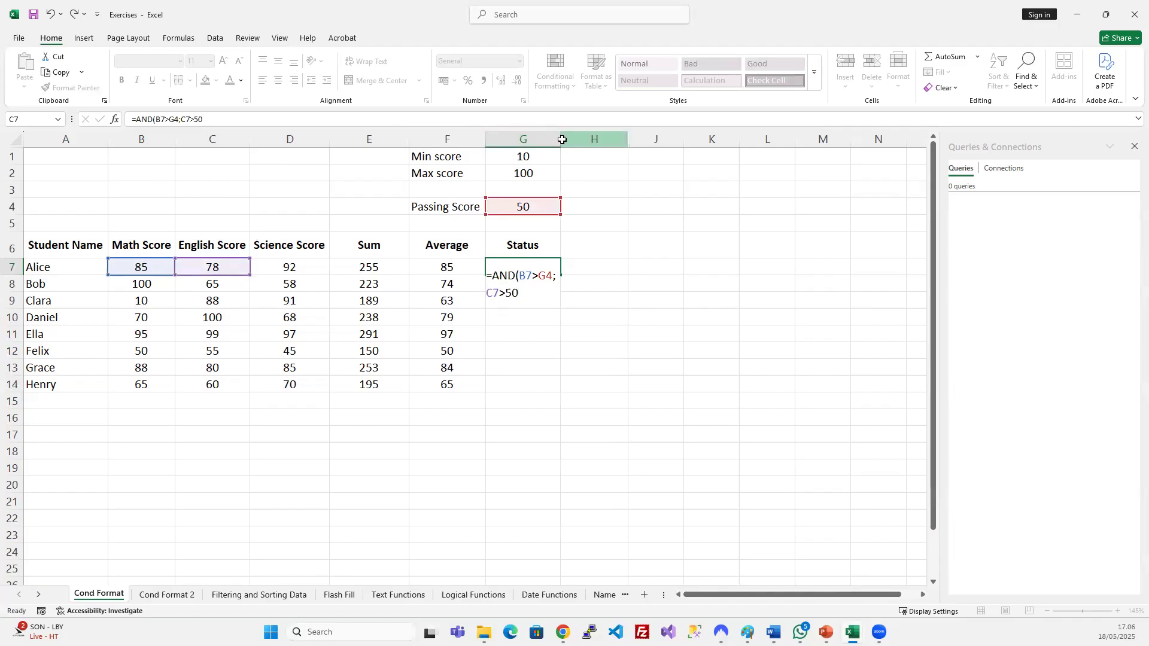
{"action": "left_click", "coordinate": [561, 139]}
{"action": "left_click_drag", "start_coordinate": [560, 139], "coordinate": [644, 141]}
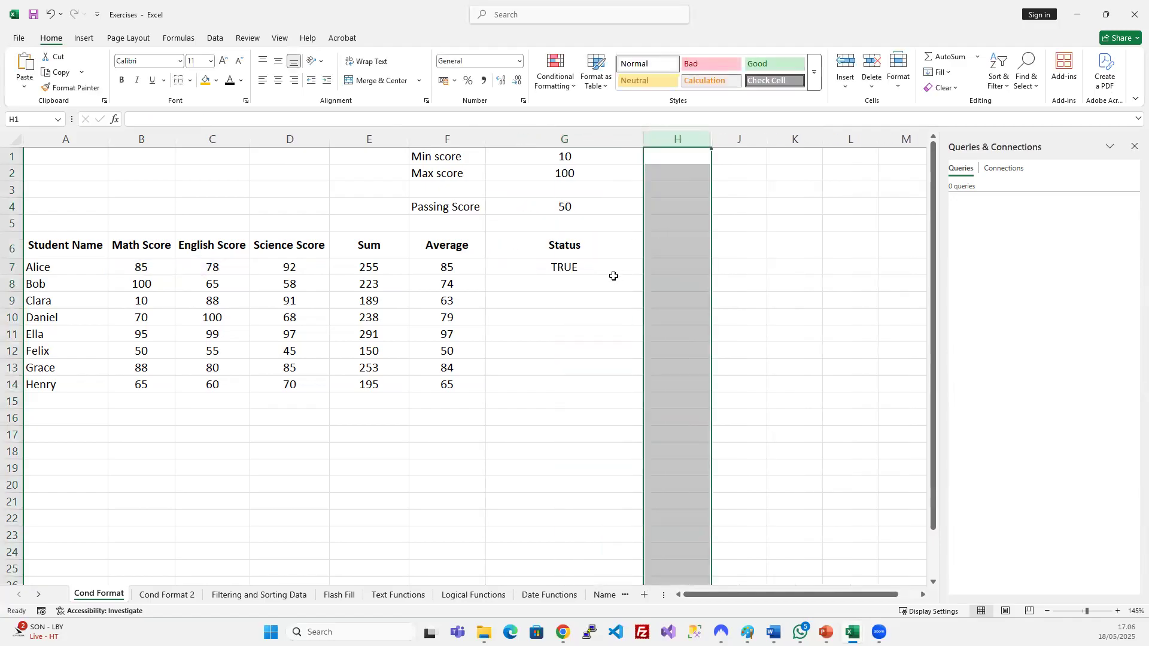
{"action": "left_click", "coordinate": [560, 264]}
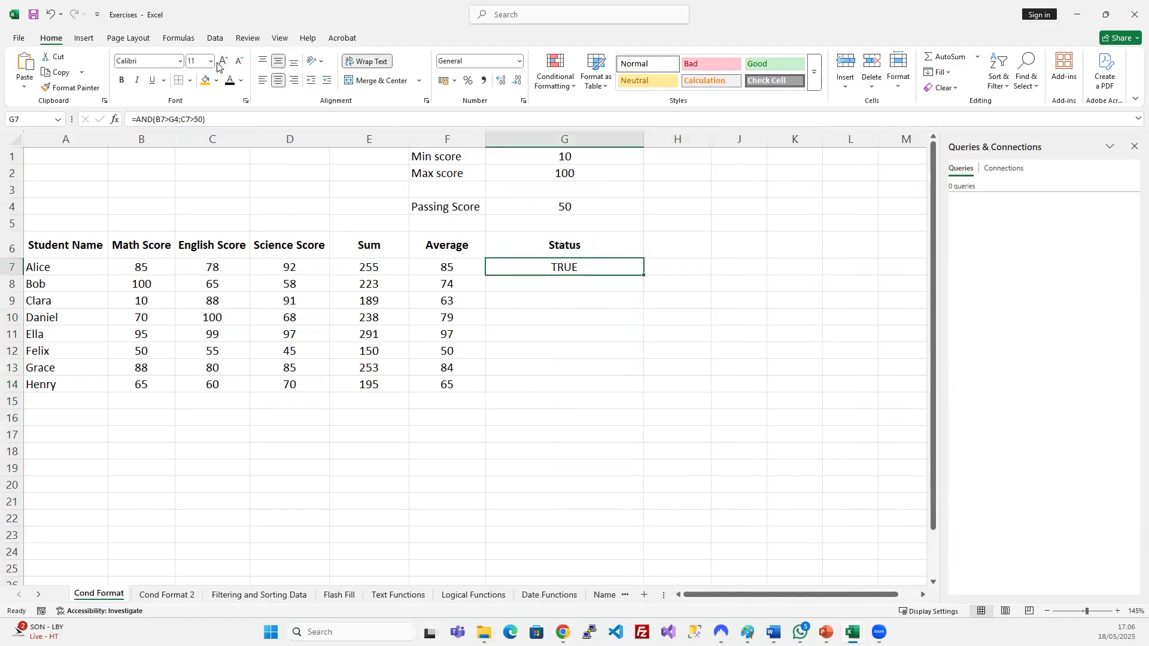
Inspect G7's AND formula and its B7 and C7 references.
{"action": "left_click", "coordinate": [219, 118]}
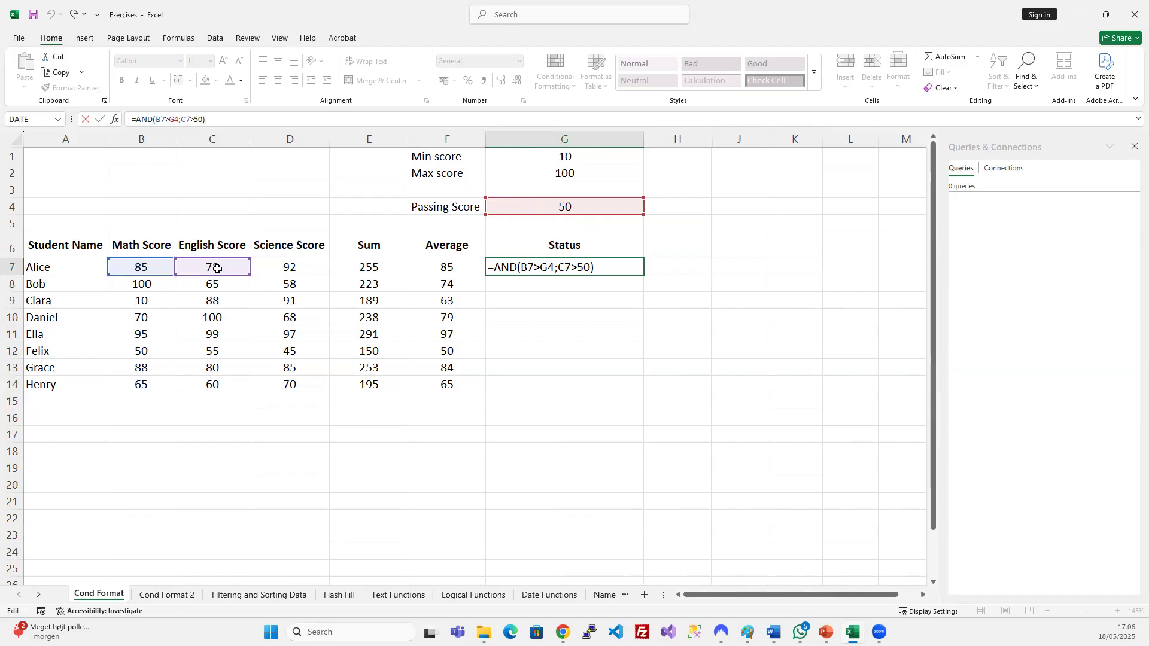
{"action": "key", "text": "ctrl+Return"}
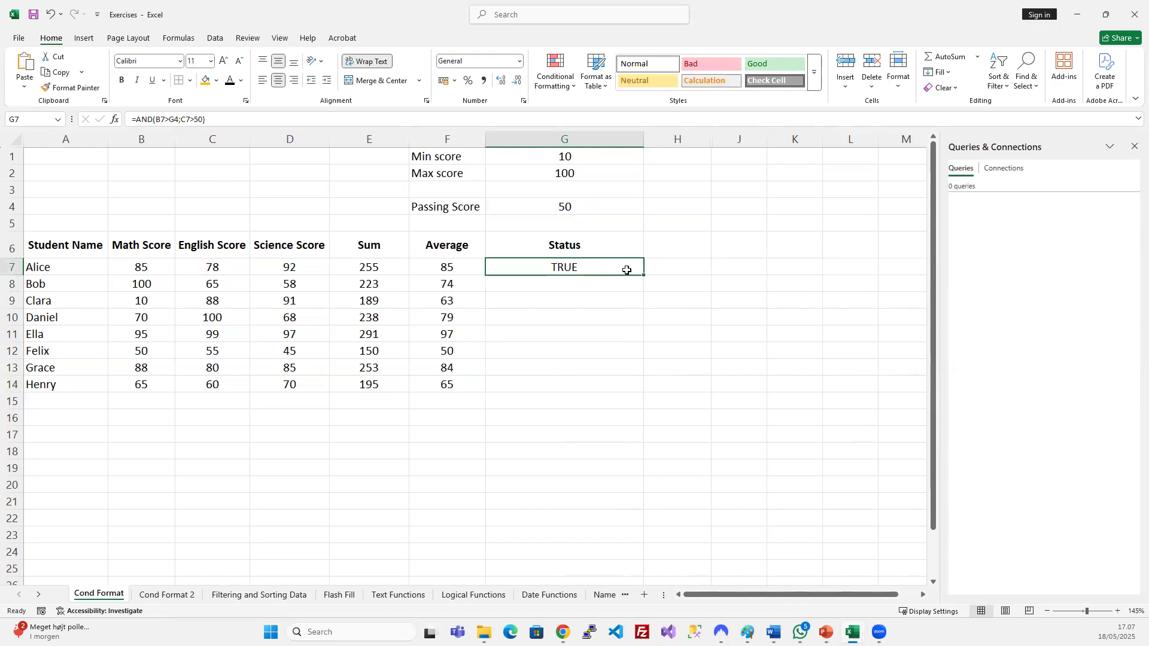
{"action": "left_click", "coordinate": [165, 269]}
{"action": "left_click", "coordinate": [207, 269]}
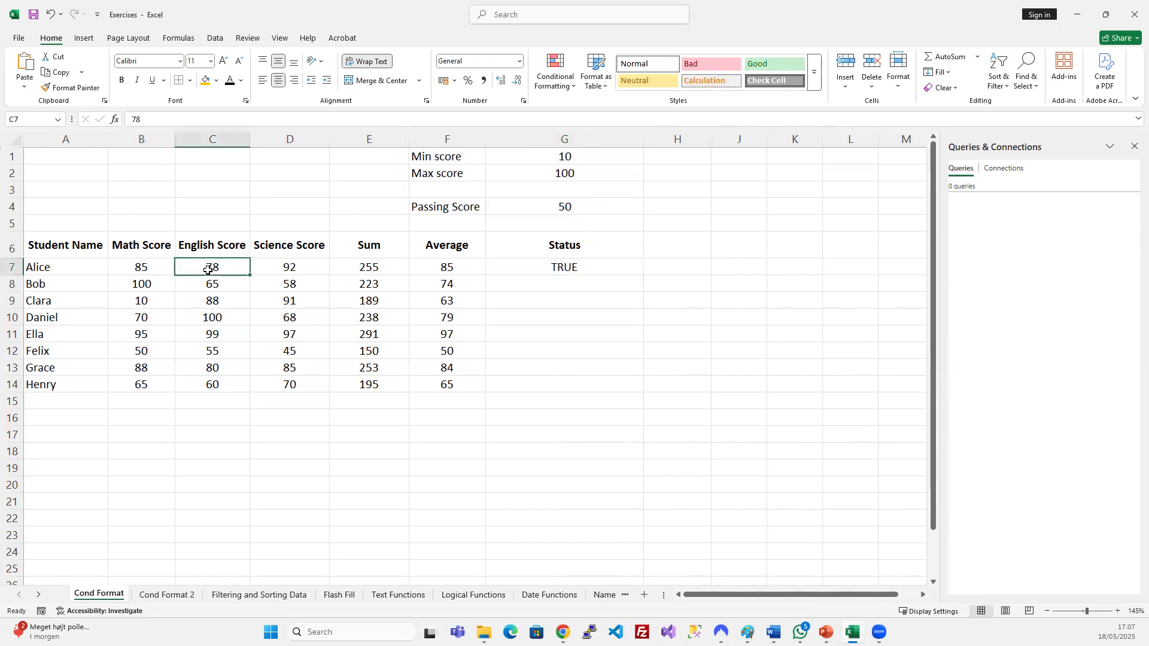
{"action": "left_click", "coordinate": [559, 267]}
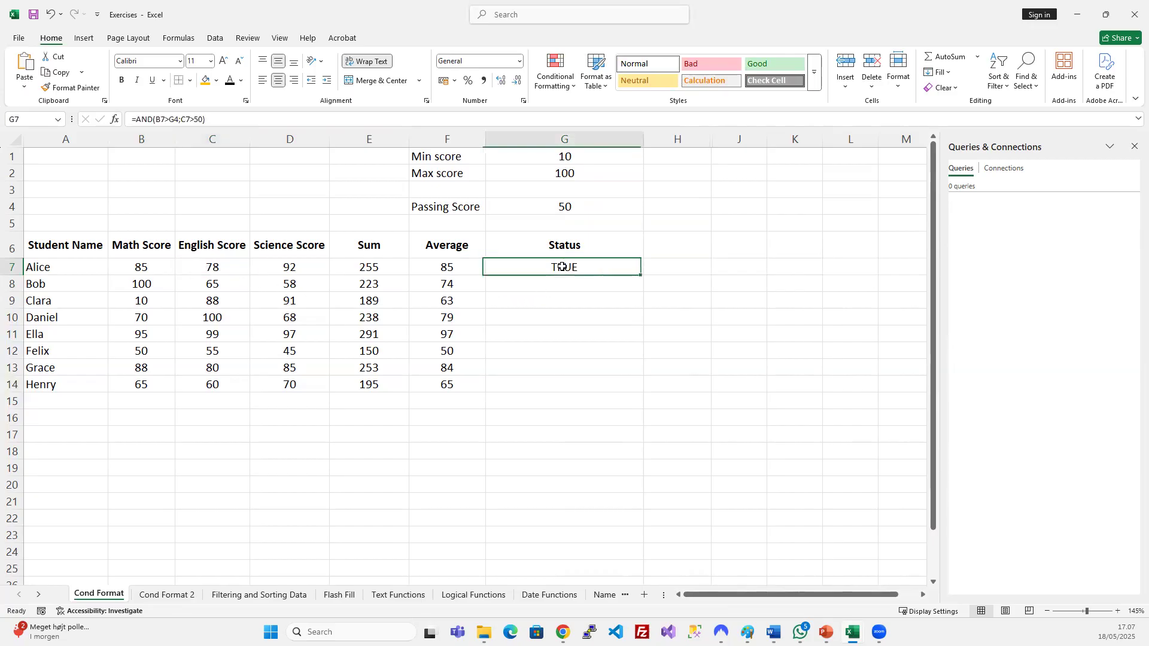
Change G7 to =AND(B7>$G$4;C7>$G$4) and fill it down to G14.
{"action": "left_click", "coordinate": [189, 119]}
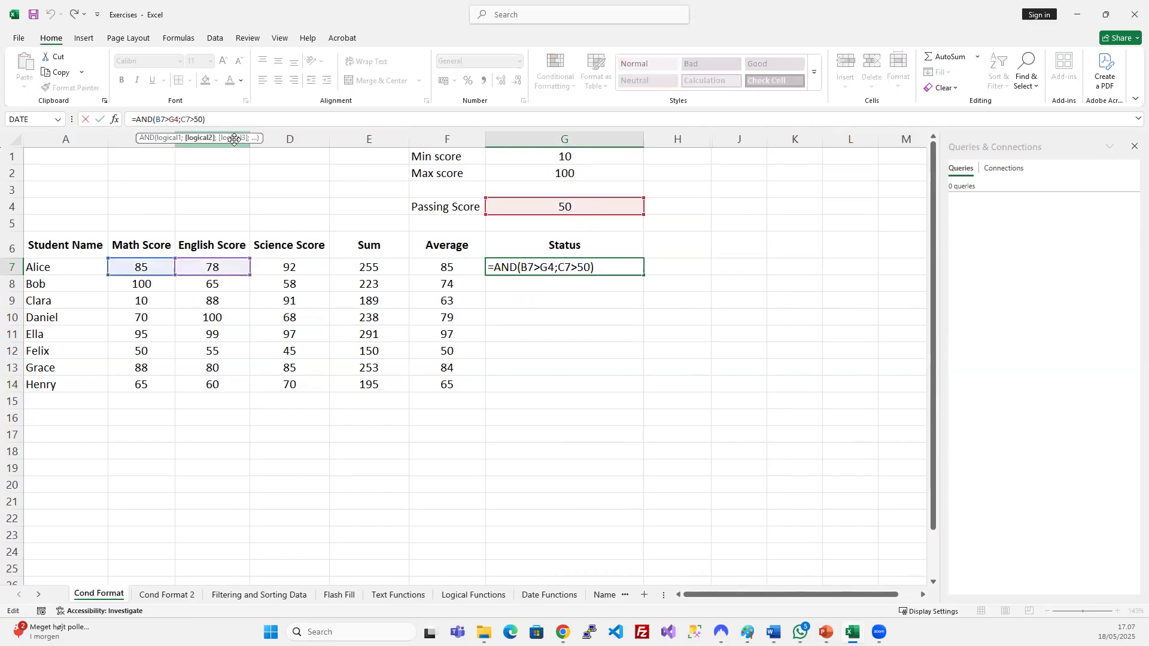
{"action": "key", "text": "BackSpace"}
{"action": "key", "text": "BackSpace"}
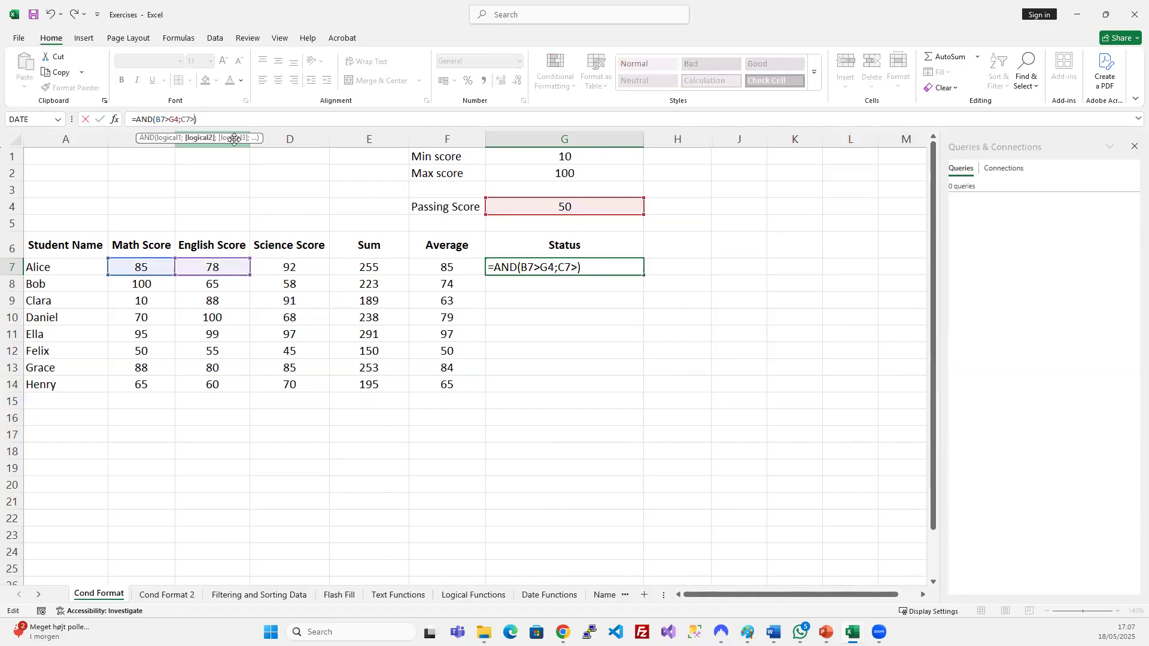
{"action": "left_click", "coordinate": [505, 210]}
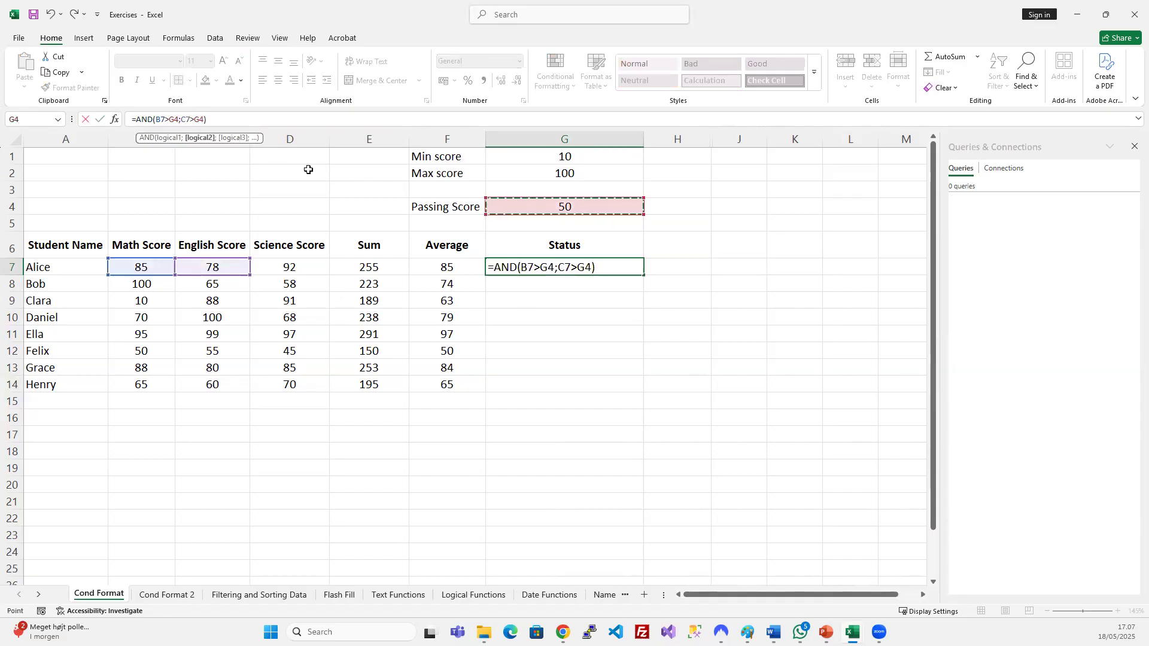
{"action": "left_click", "coordinate": [174, 118]}
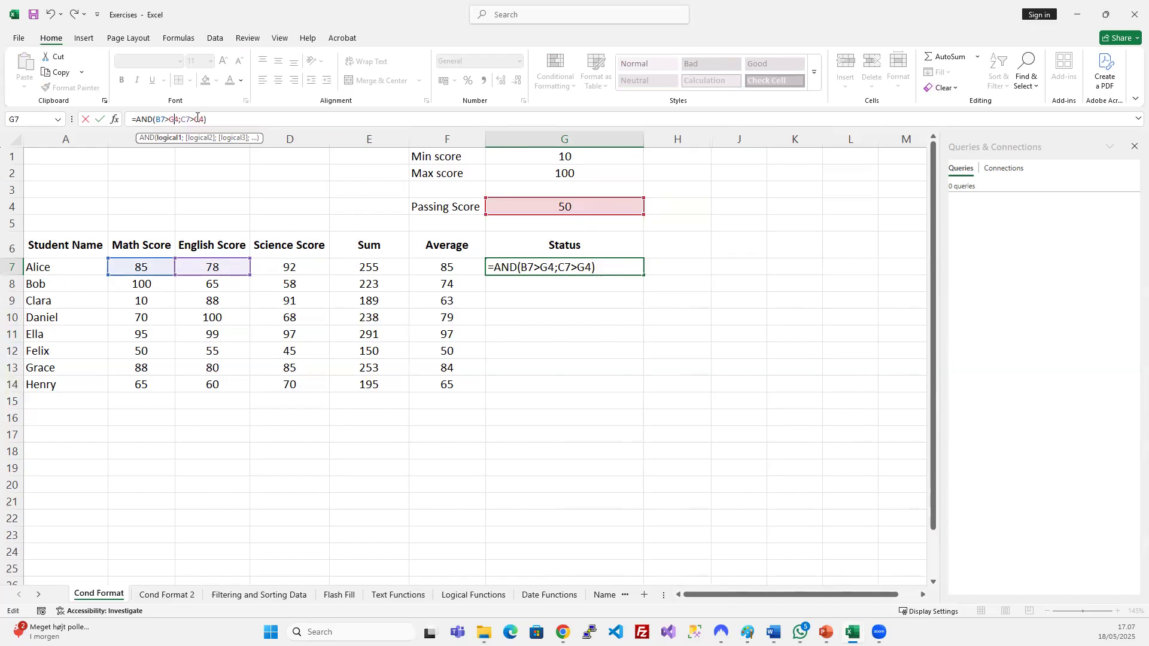
{"action": "key", "text": "F4"}
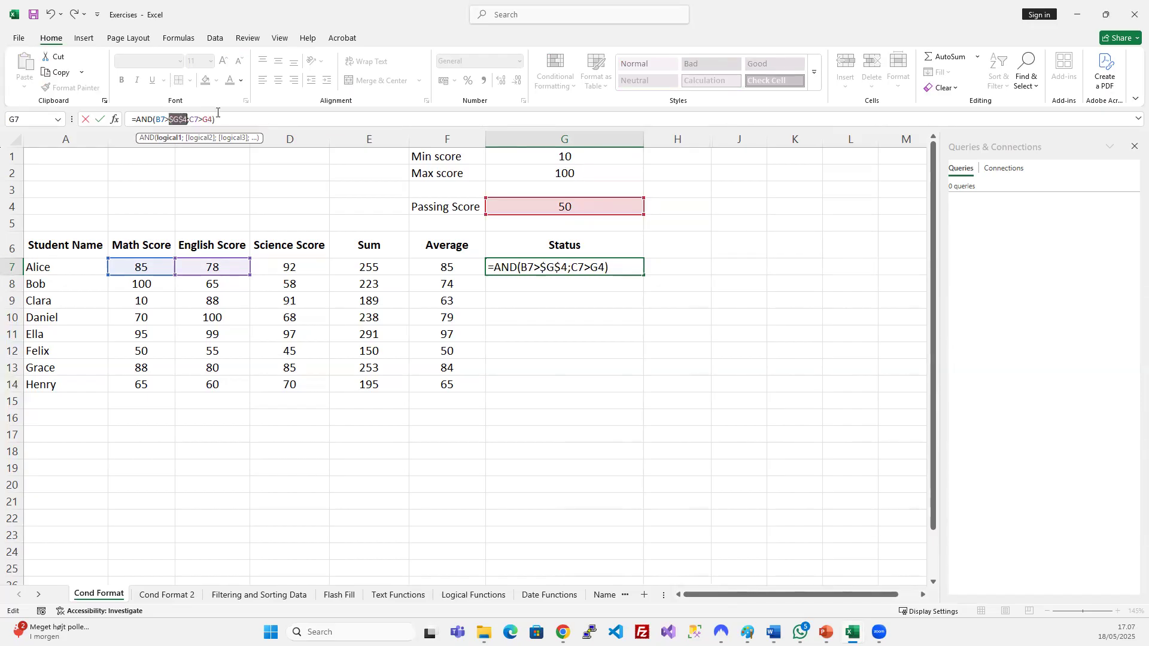
{"action": "left_click", "coordinate": [209, 119]}
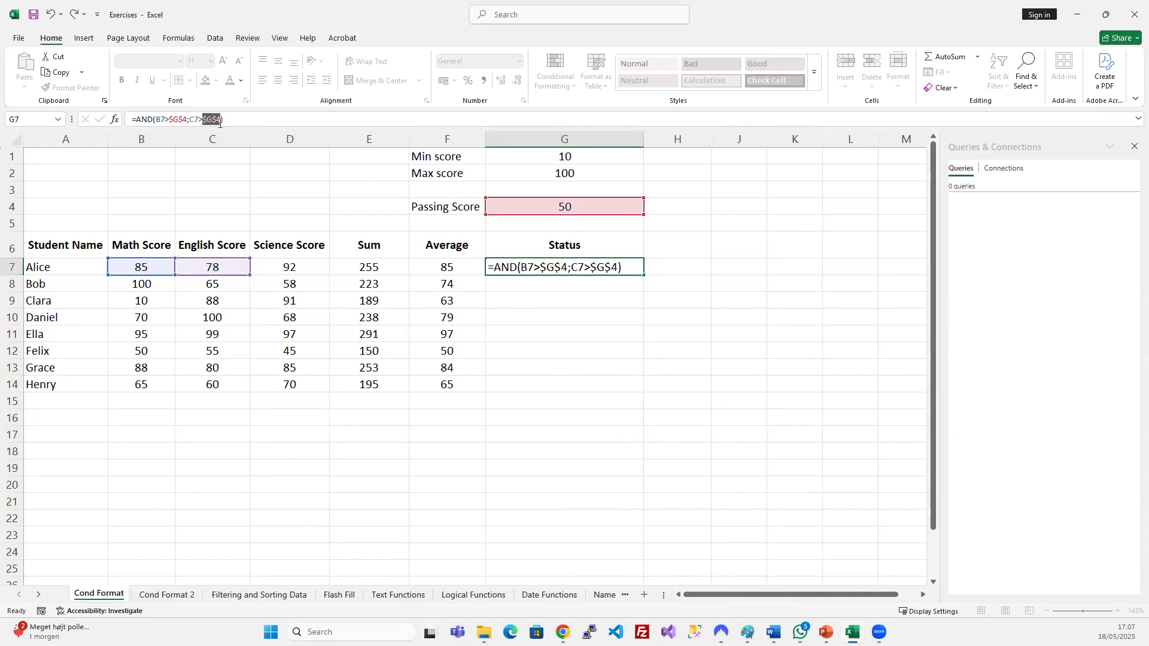
{"action": "key", "text": "Return"}
{"action": "left_click_drag", "start_coordinate": [522, 267], "coordinate": [531, 382]}
{"action": "key", "text": "ctrl+d"}
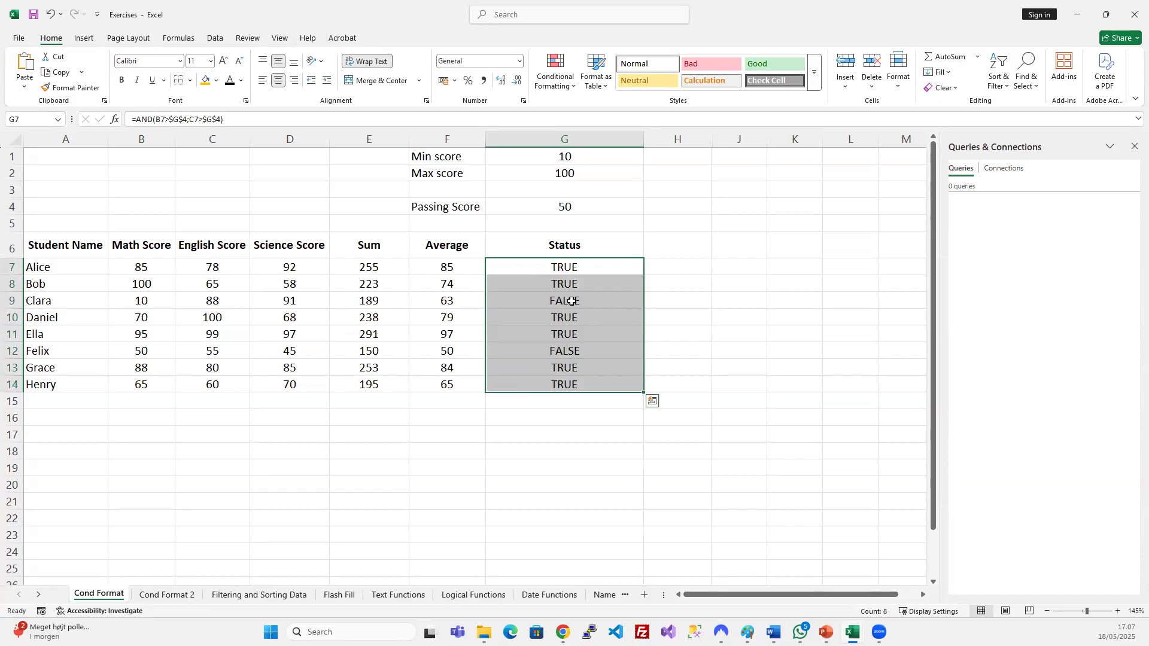
Fill the FALSE Status cells G9 and G12 orange.
{"action": "left_click", "coordinate": [601, 304]}
{"action": "left_click", "coordinate": [577, 352]}
{"action": "left_click", "coordinate": [573, 299]}
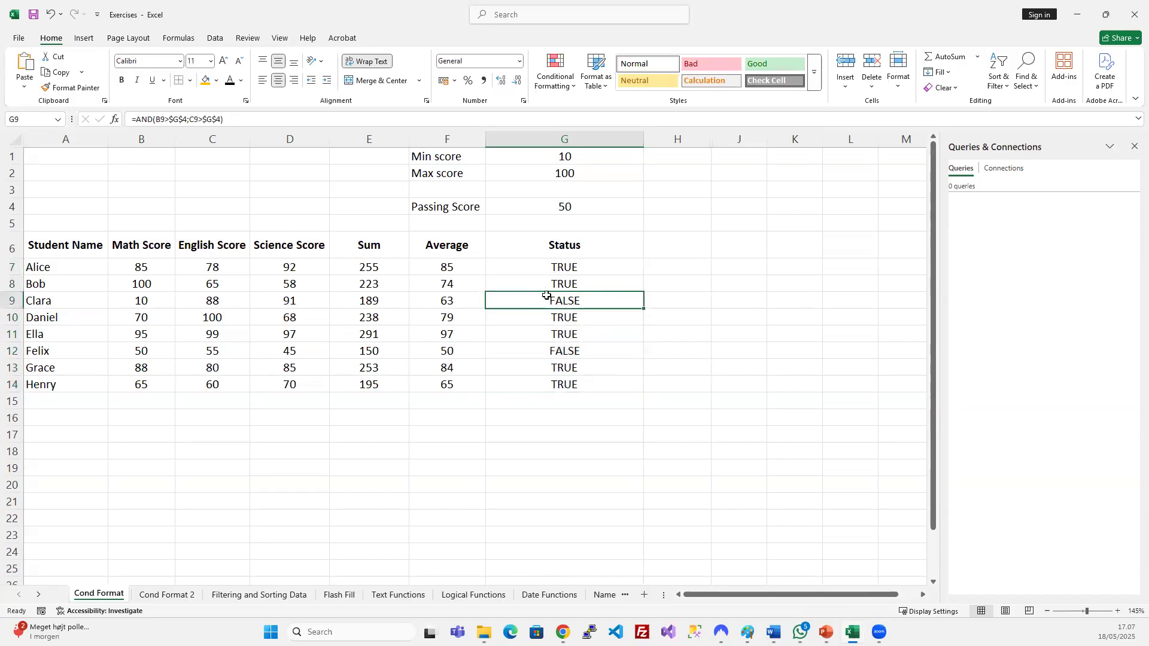
{"action": "left_click", "coordinate": [206, 80]}
{"action": "left_click", "coordinate": [550, 354]}
{"action": "left_click", "coordinate": [206, 80]}
{"action": "left_click", "coordinate": [557, 316]}
{"action": "left_click", "coordinate": [579, 303]}
Check B9's Math score and G12's formula =AND(B12>$G$4;C12>$G$4).
{"action": "left_click", "coordinate": [149, 299]}
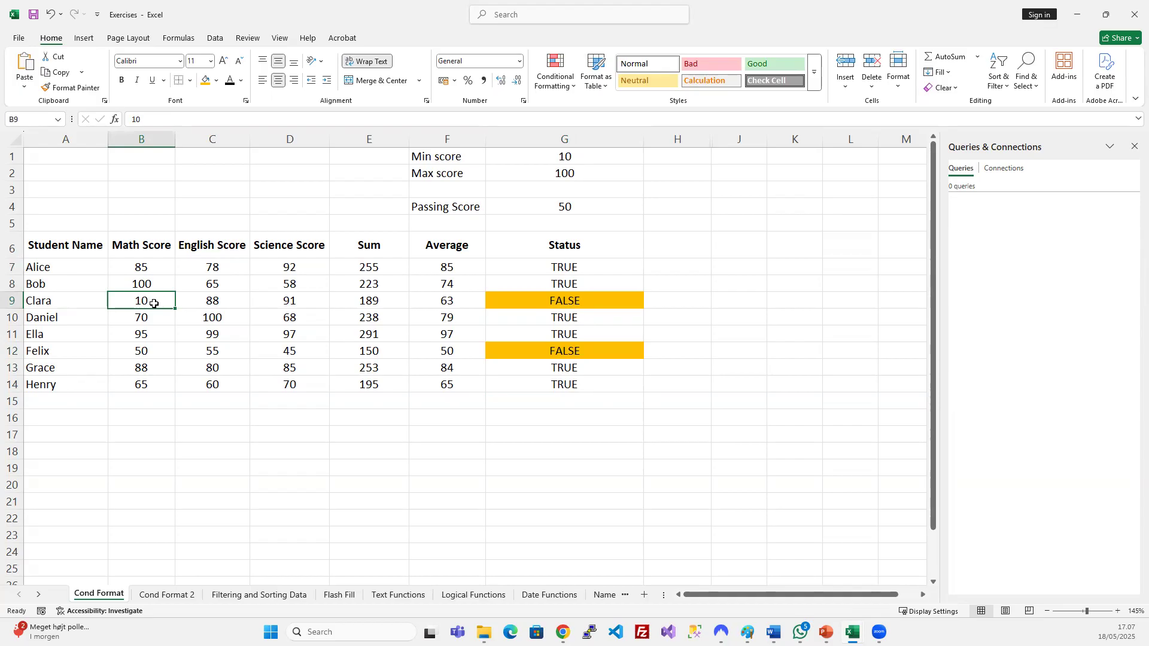
{"action": "left_click", "coordinate": [536, 353]}
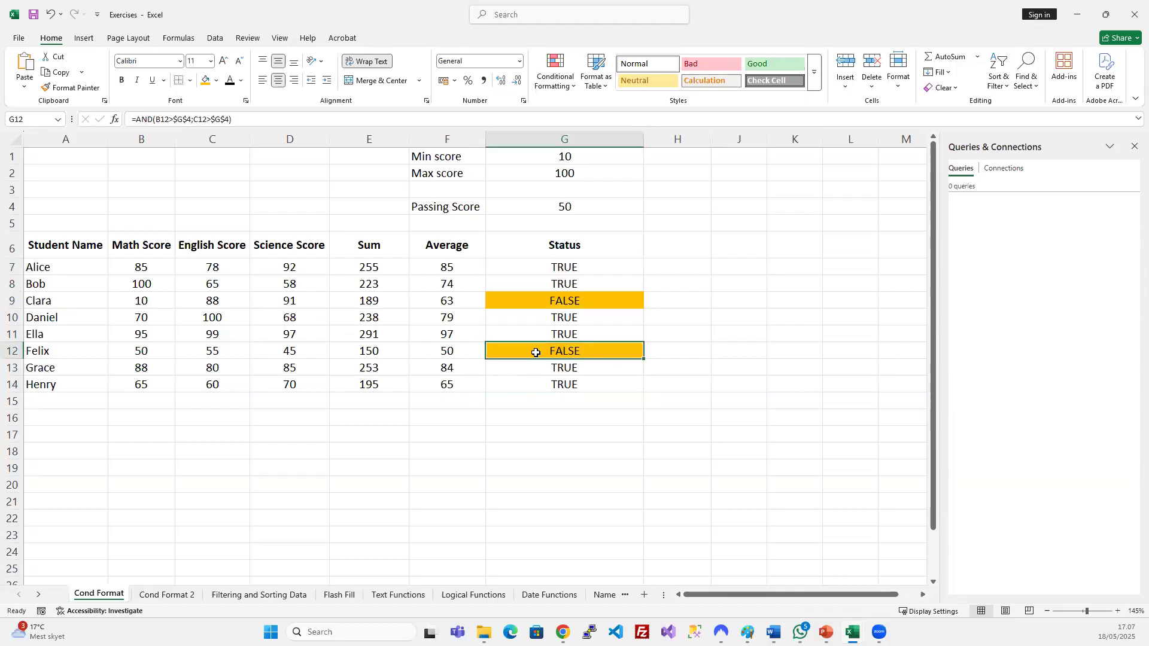
{"action": "left_click", "coordinate": [202, 119]}
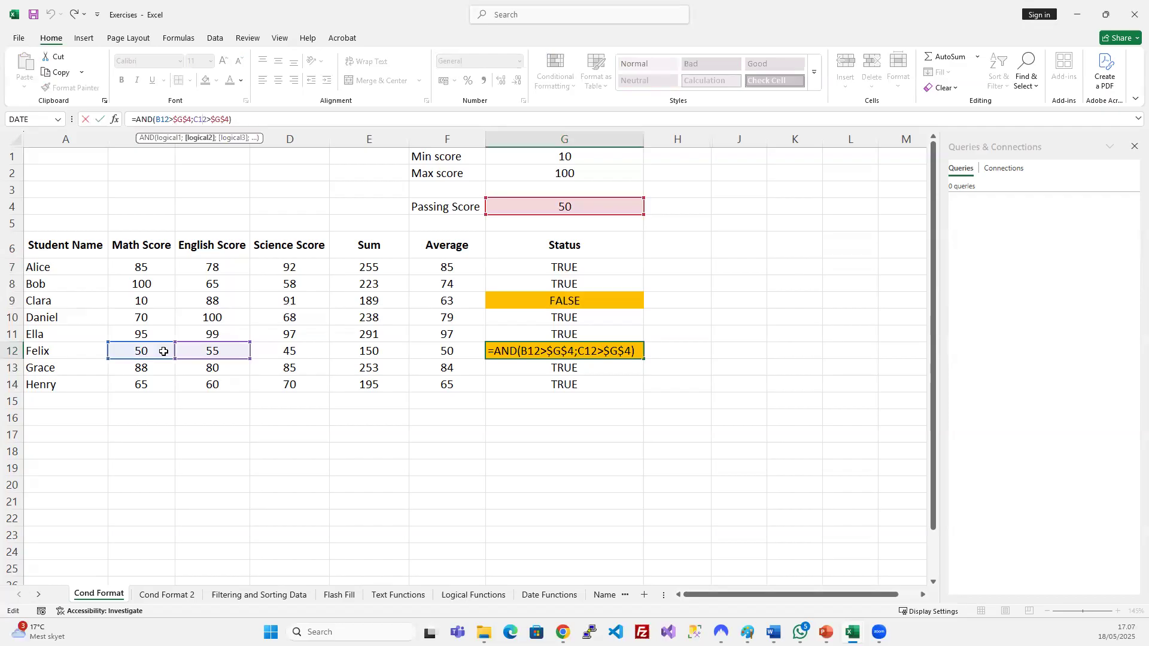
{"action": "key", "text": "ctrl+Return"}
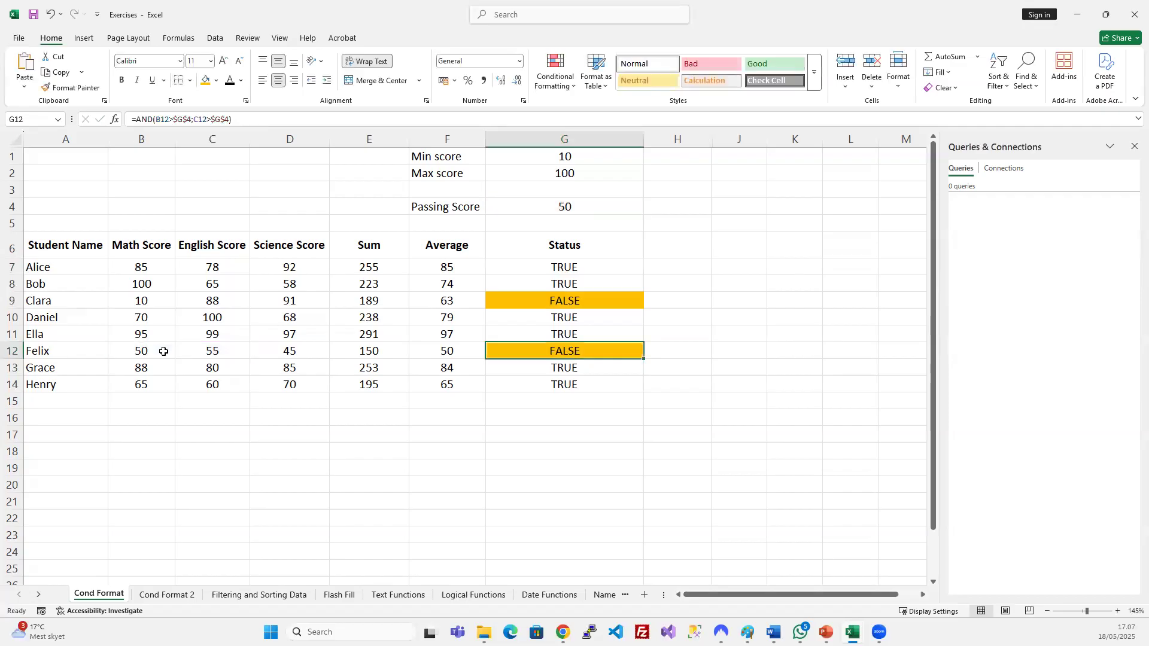
{"action": "left_click", "coordinate": [561, 262]}
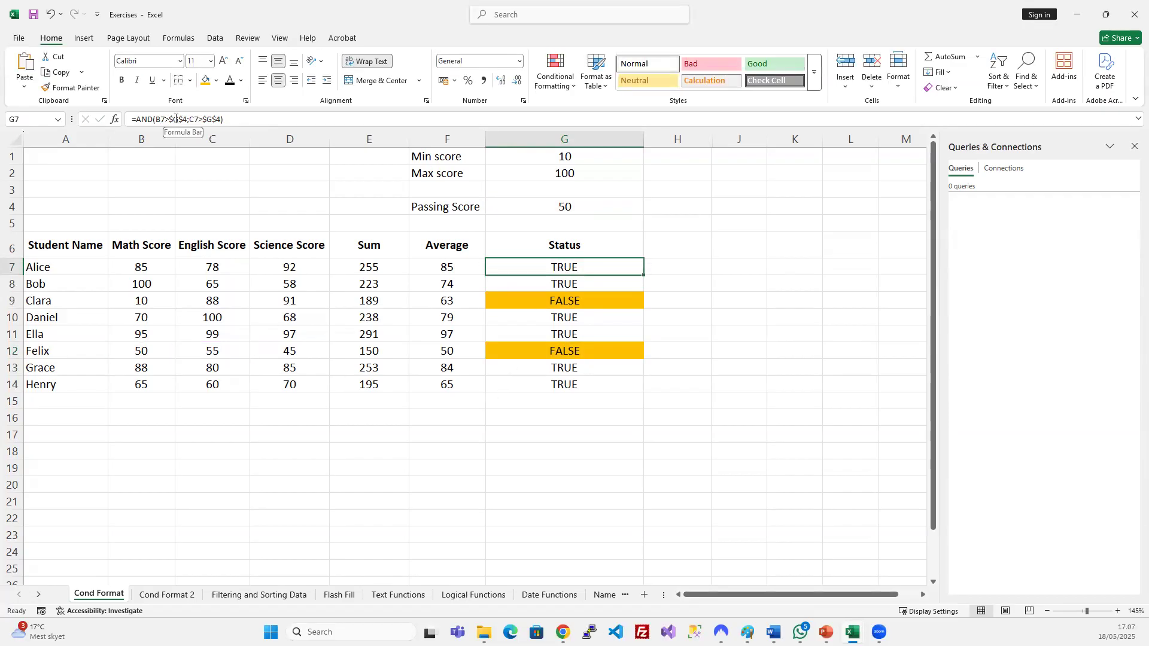
Change G7 to =AND(B7>=$G$4;C7>=$G$4), fill it to G14, and fill G9 orange.
{"action": "left_click", "coordinate": [171, 118]}
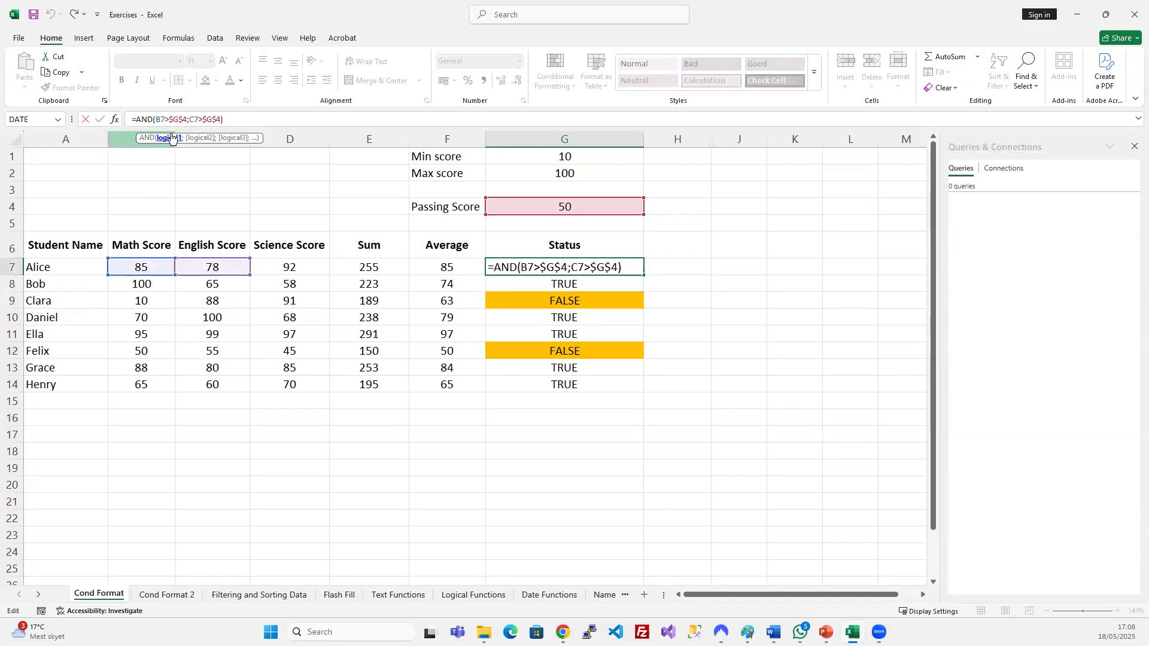
{"action": "type", "text": "="}
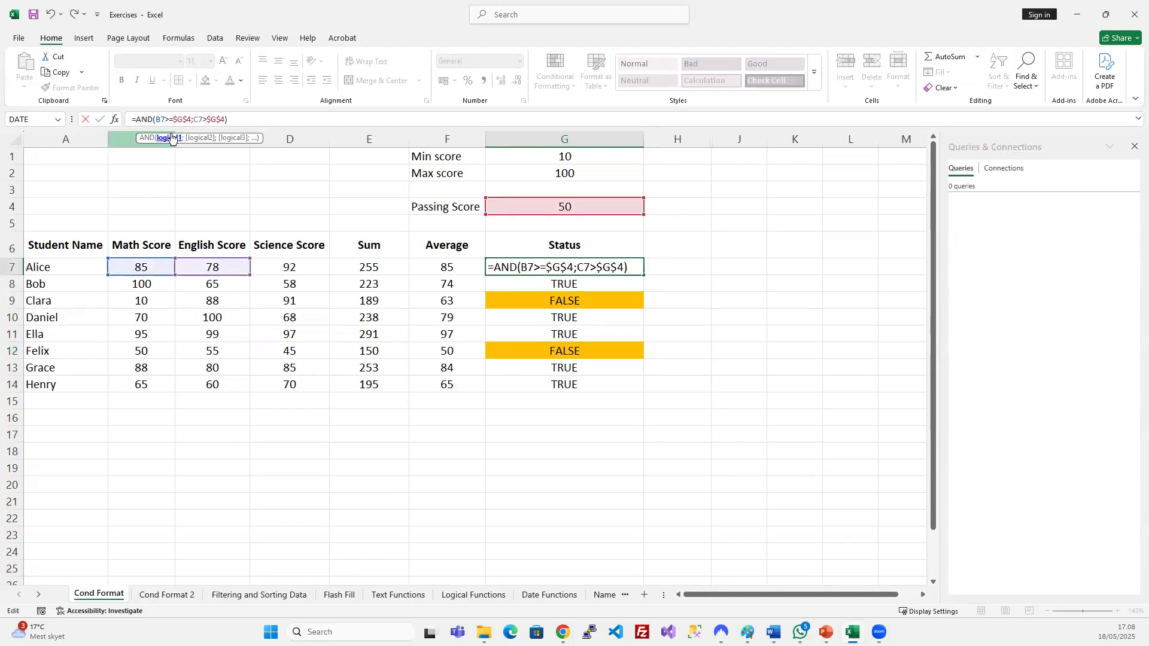
{"action": "left_click", "coordinate": [206, 119]}
{"action": "type", "text": "="}
{"action": "key", "text": "Return"}
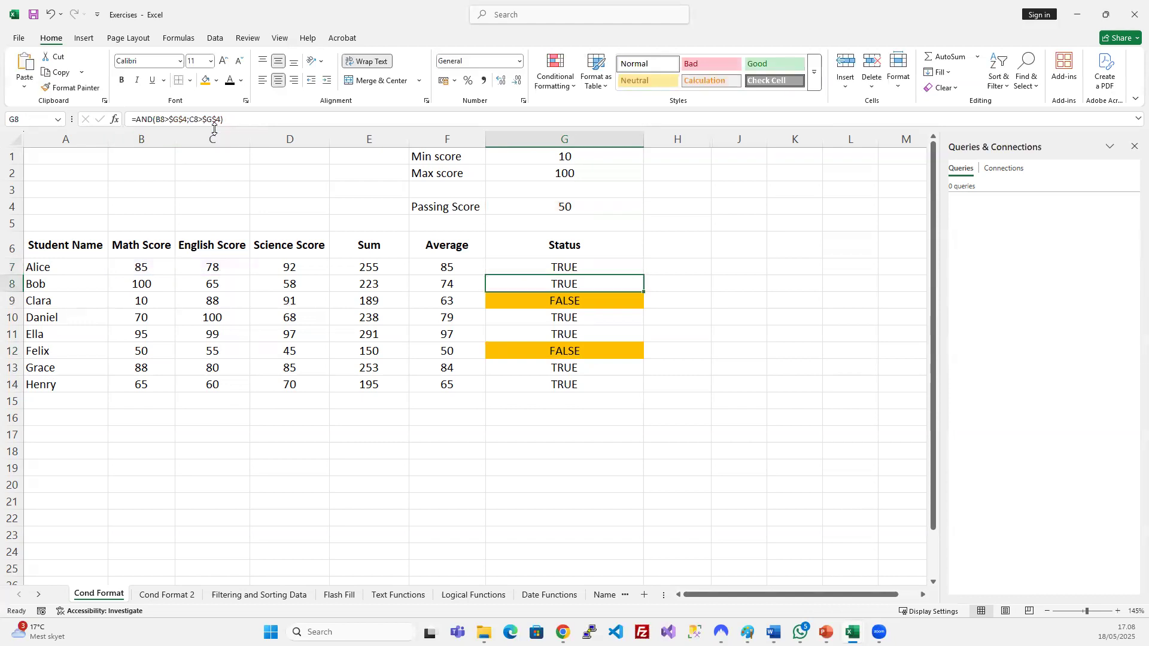
{"action": "key", "text": "Up"}
{"action": "double_click", "coordinate": [643, 274]}
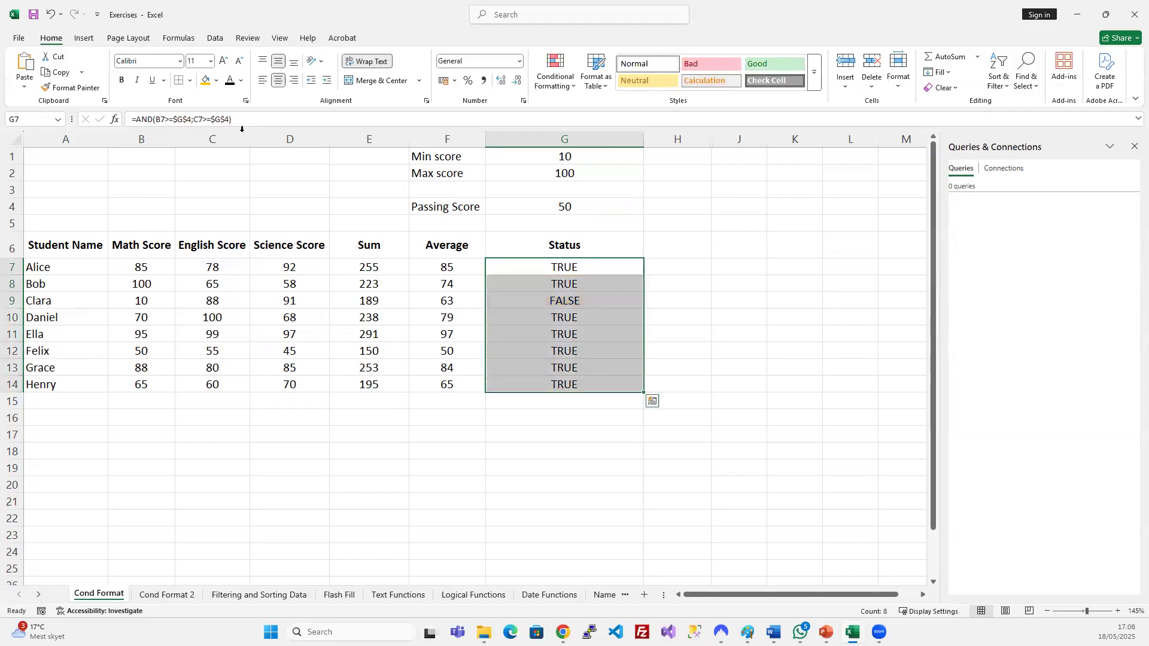
{"action": "left_click", "coordinate": [548, 303]}
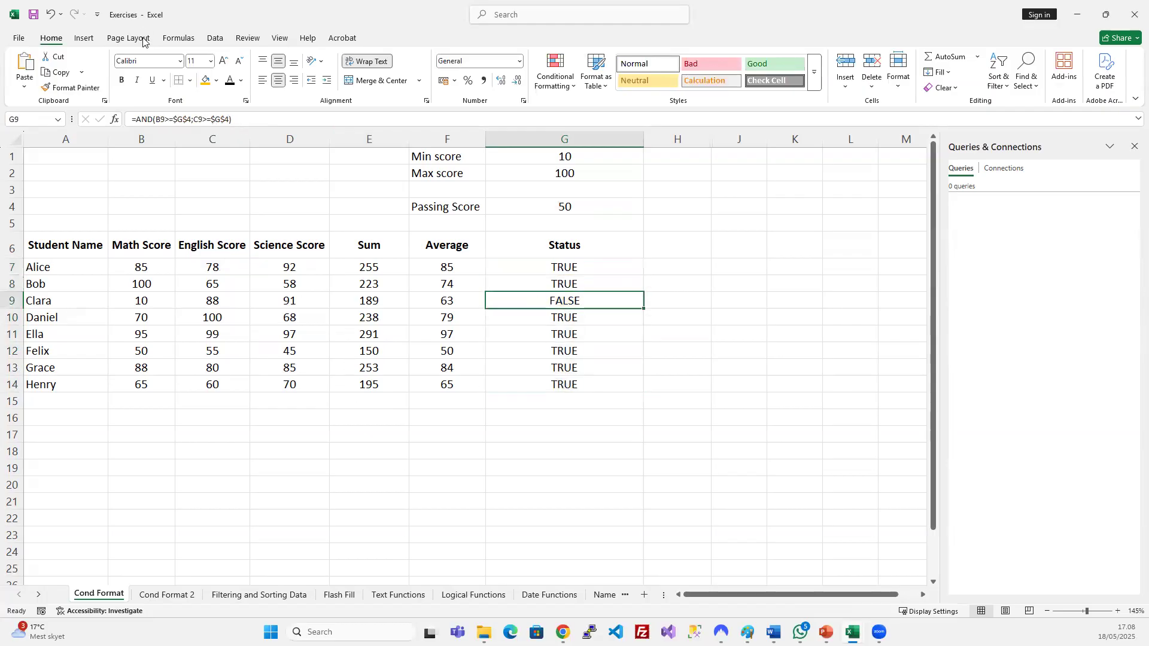
{"action": "left_click", "coordinate": [206, 80]}
Check B12's Math score of 50 against the two >= conditions in G11's formula.
{"action": "left_click", "coordinate": [148, 353]}
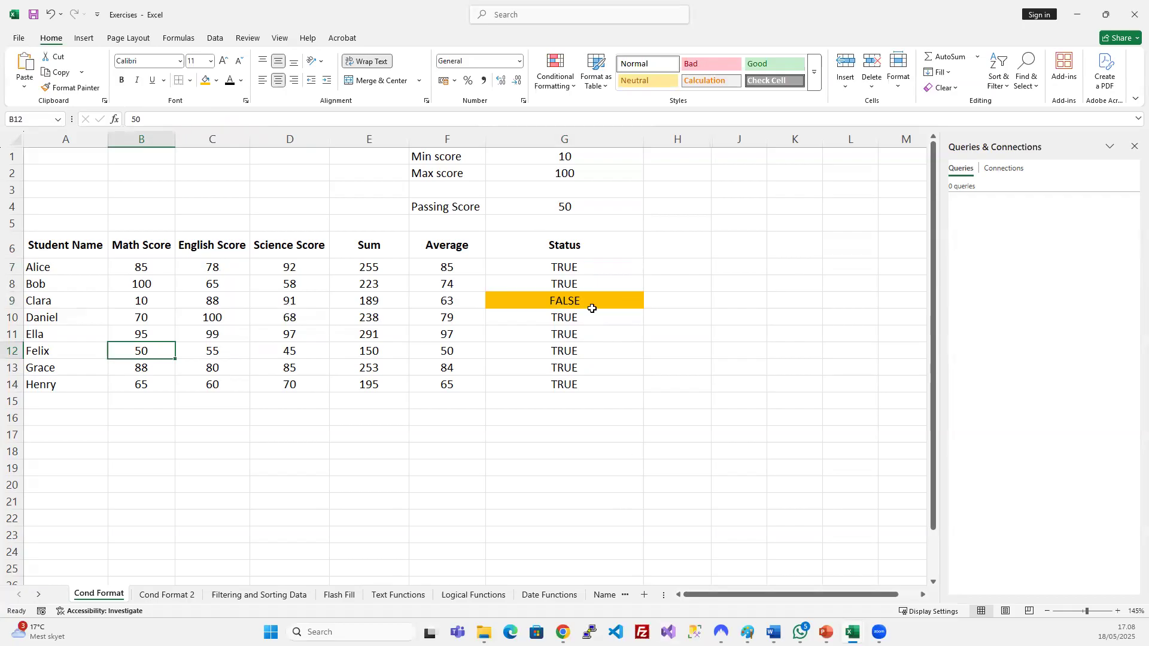
{"action": "left_click", "coordinate": [583, 339]}
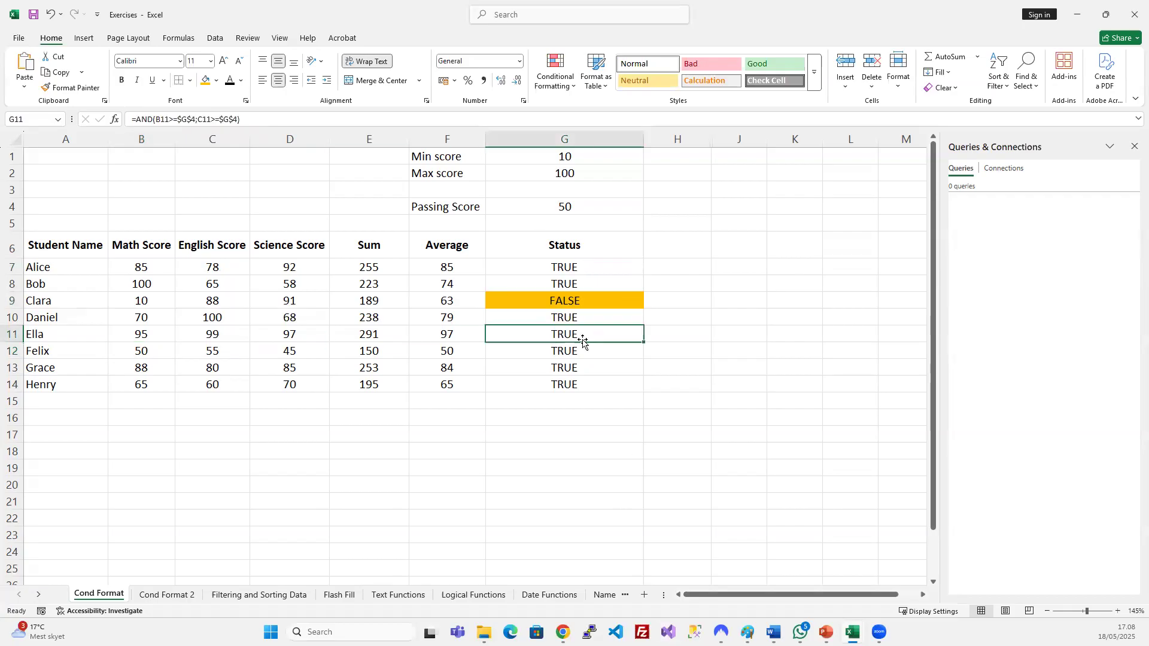
{"action": "left_click", "coordinate": [162, 119]}
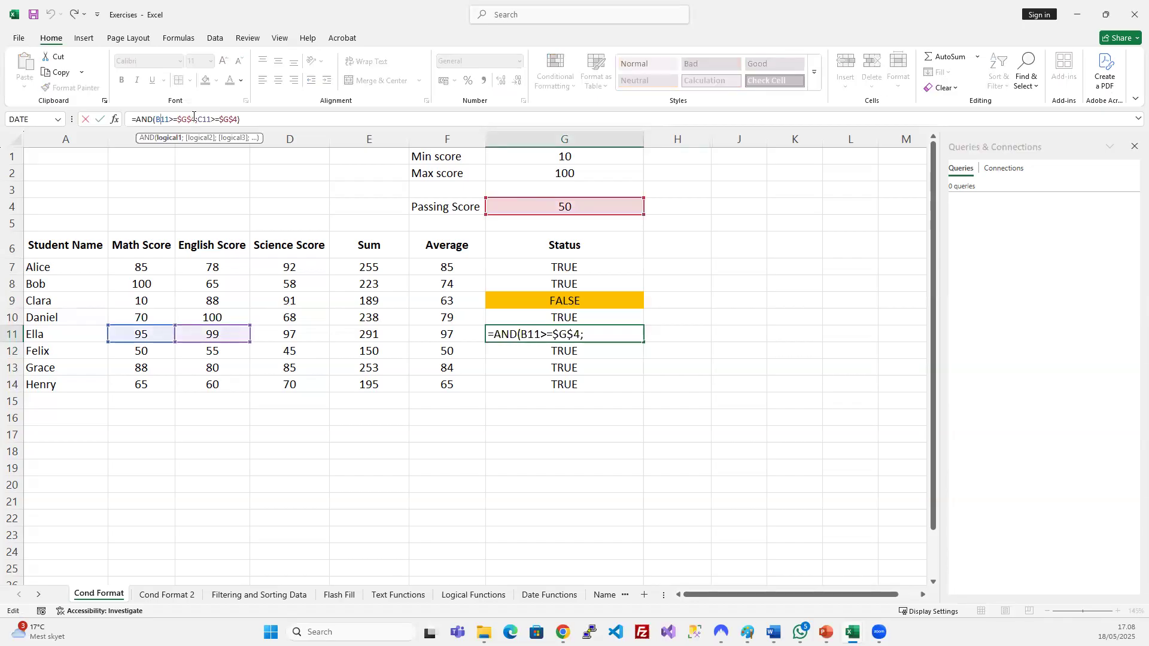
{"action": "left_click_drag", "start_coordinate": [194, 116], "coordinate": [155, 119]}
{"action": "left_click_drag", "start_coordinate": [237, 118], "coordinate": [195, 117]}
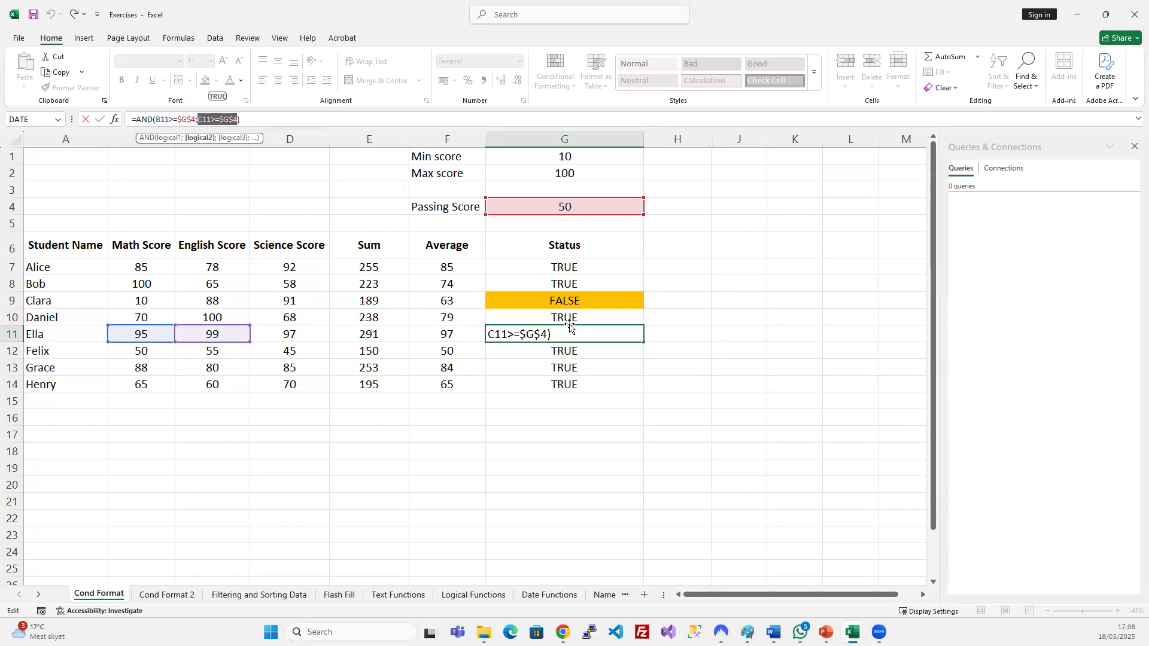
{"action": "key", "text": "Return"}
Review the G7 and G9 formulas and select the Status results G7:G14.
{"action": "left_click", "coordinate": [593, 265]}
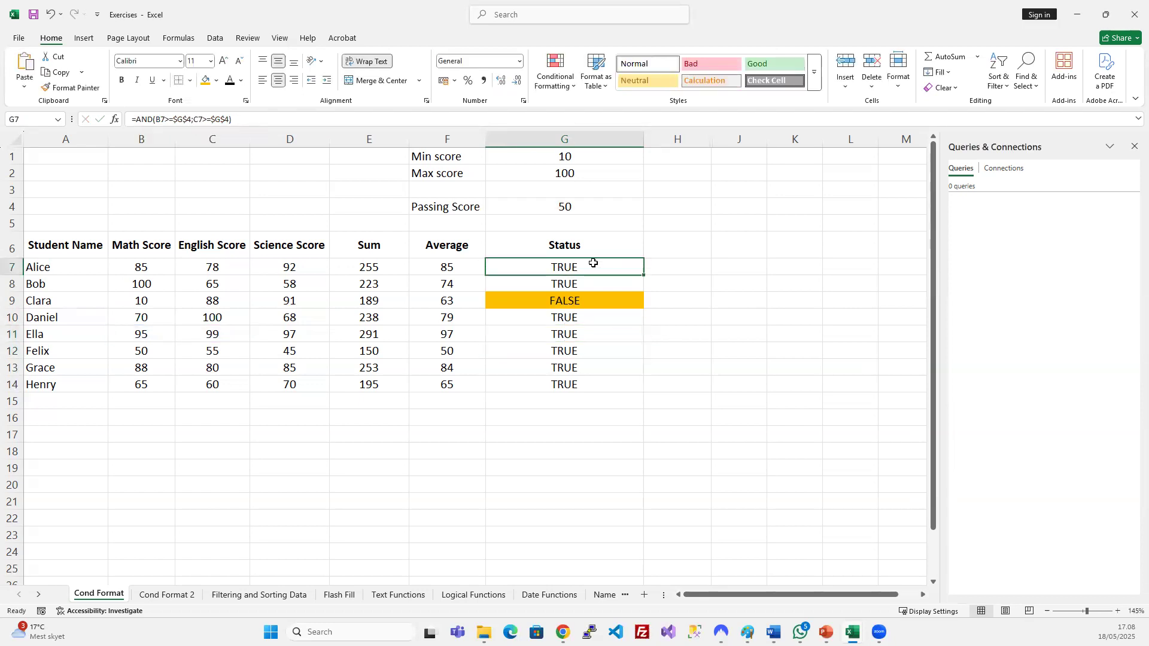
{"action": "left_click", "coordinate": [197, 119]}
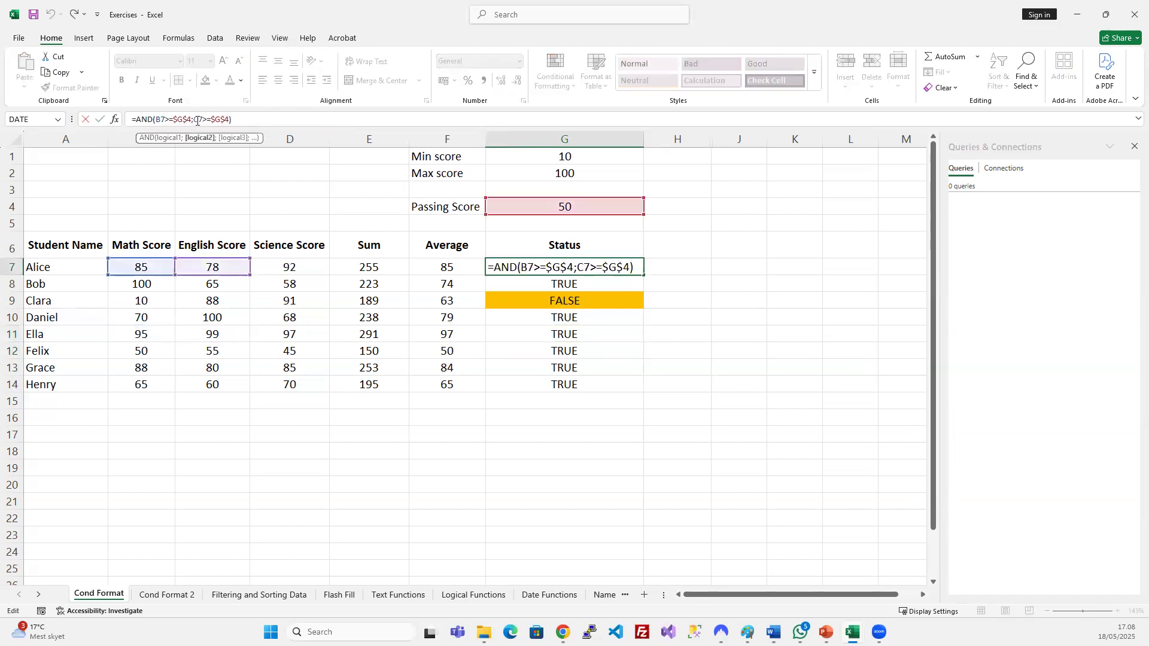
{"action": "key", "text": "Escape"}
{"action": "left_click", "coordinate": [574, 304]}
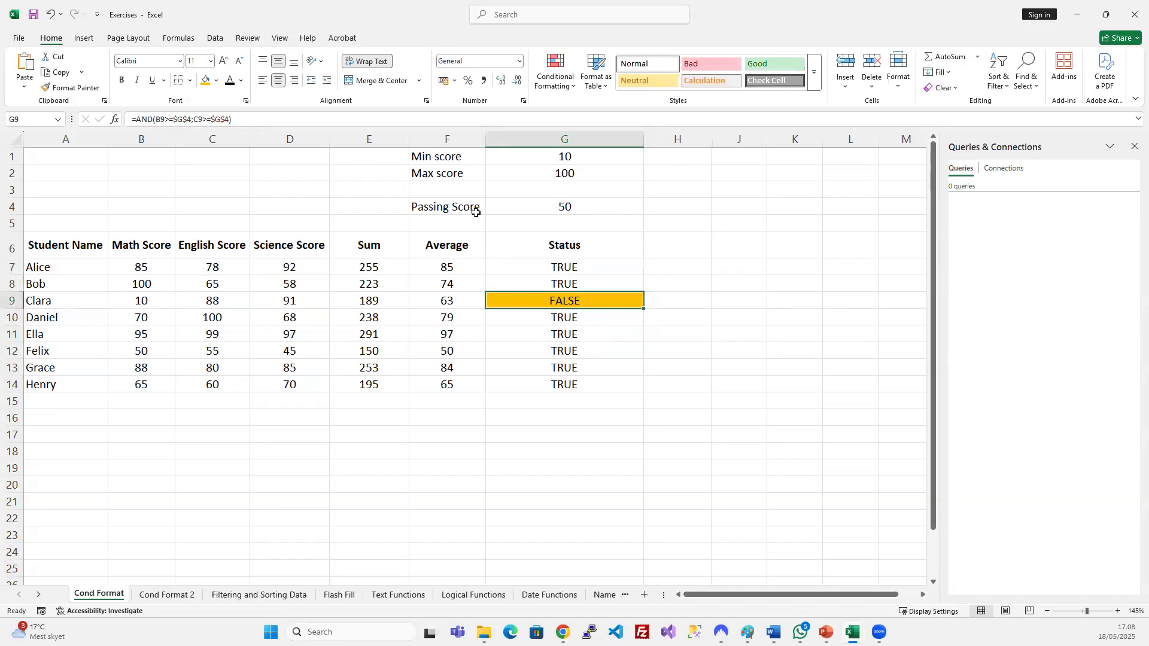
{"action": "left_click", "coordinate": [197, 119]}
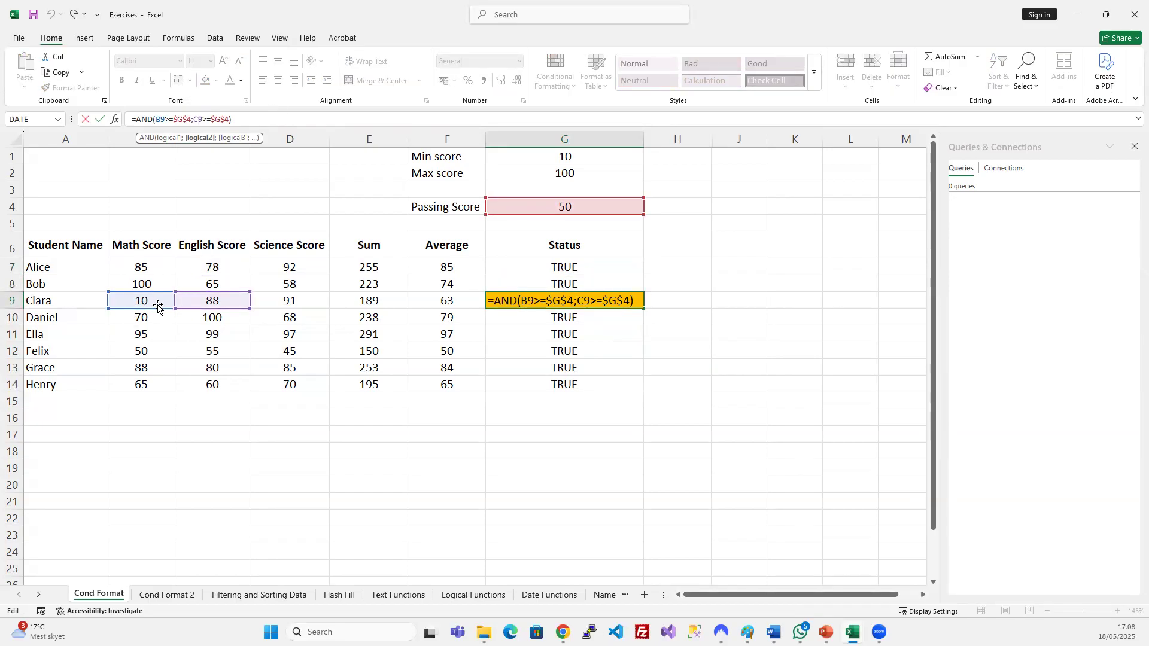
{"action": "key", "text": "ctrl+Return"}
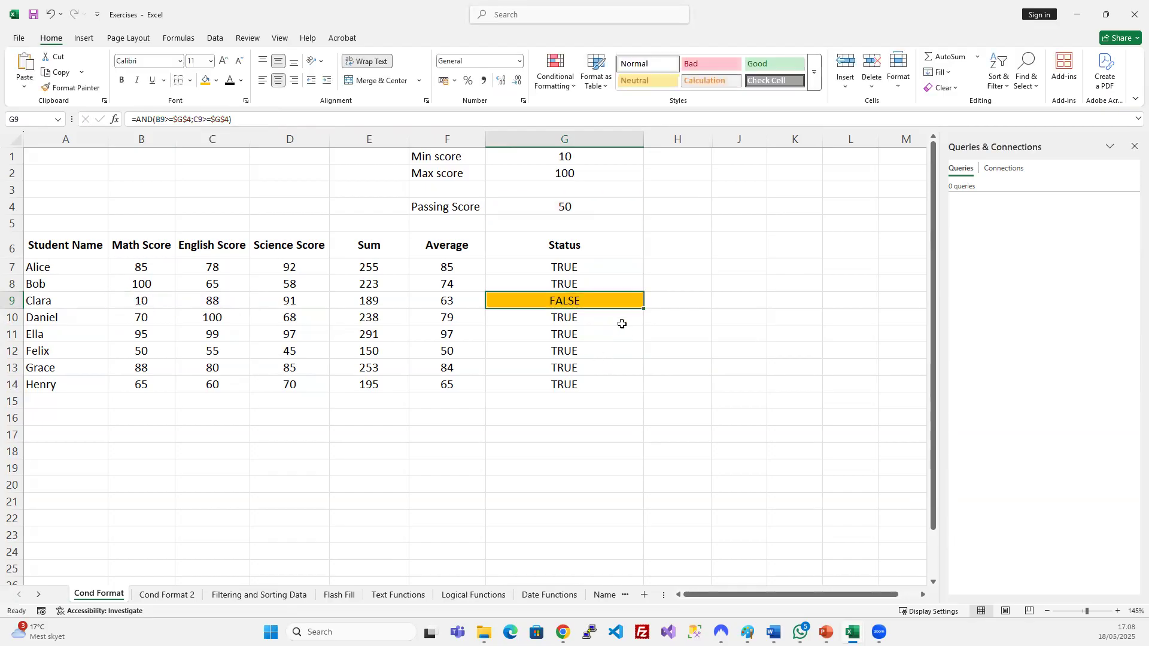
{"action": "left_click", "coordinate": [587, 317]}
{"action": "left_click_drag", "start_coordinate": [586, 268], "coordinate": [585, 379]}
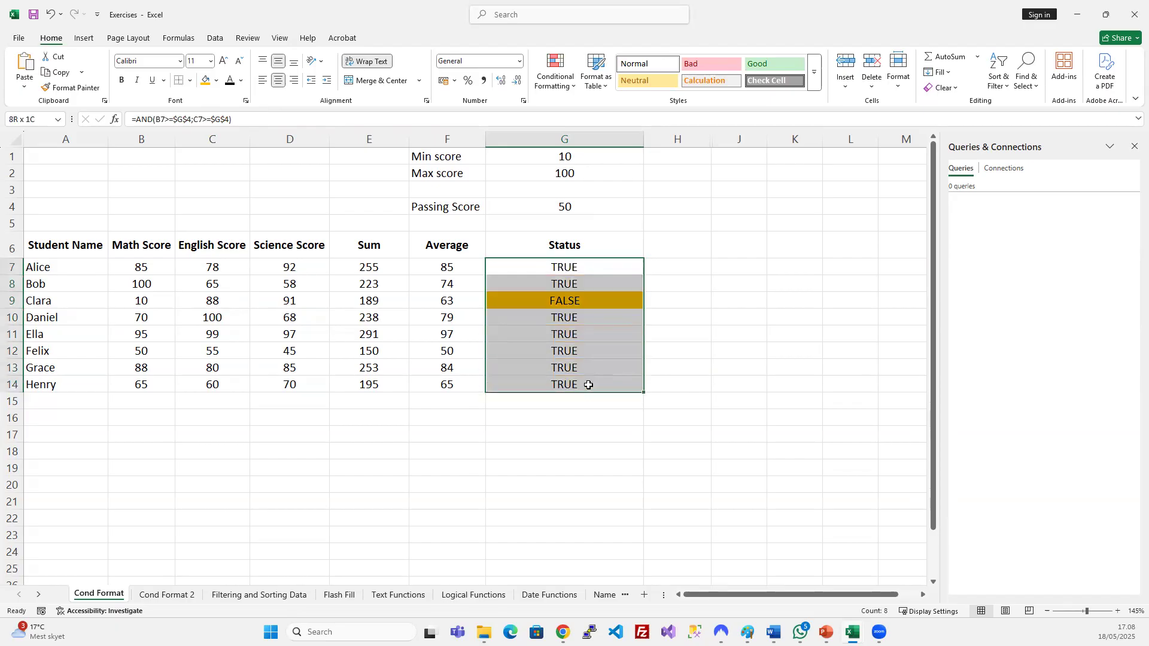
{"action": "left_click", "coordinate": [622, 352]}
{"action": "left_click", "coordinate": [750, 337]}
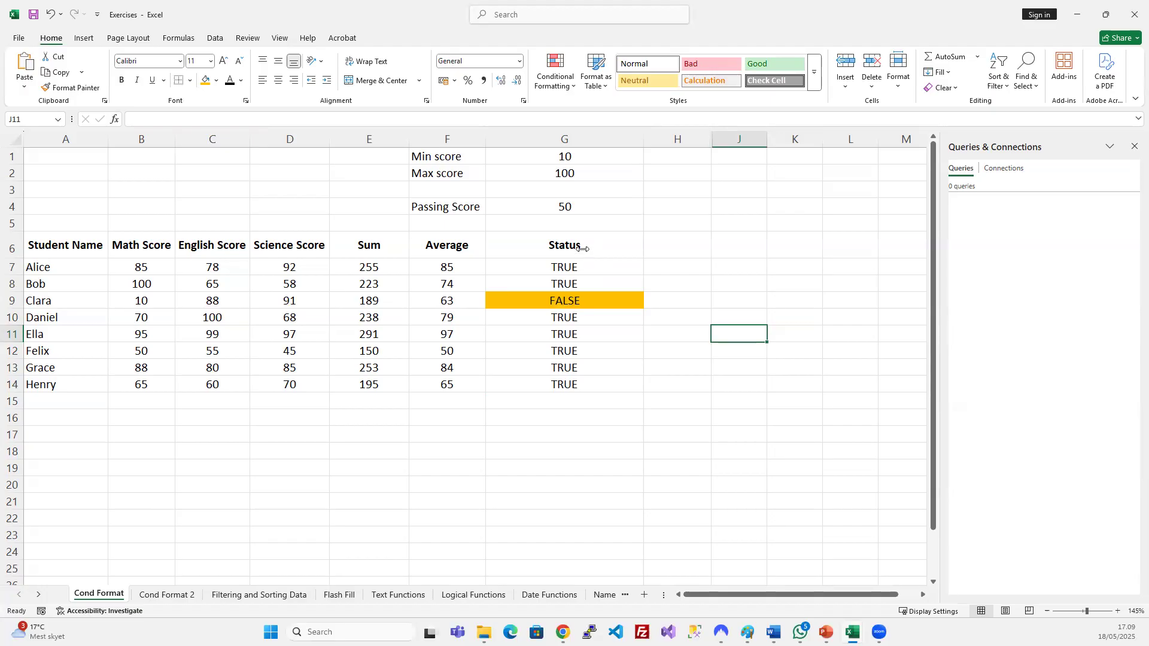
{"action": "left_click", "coordinate": [612, 249]}
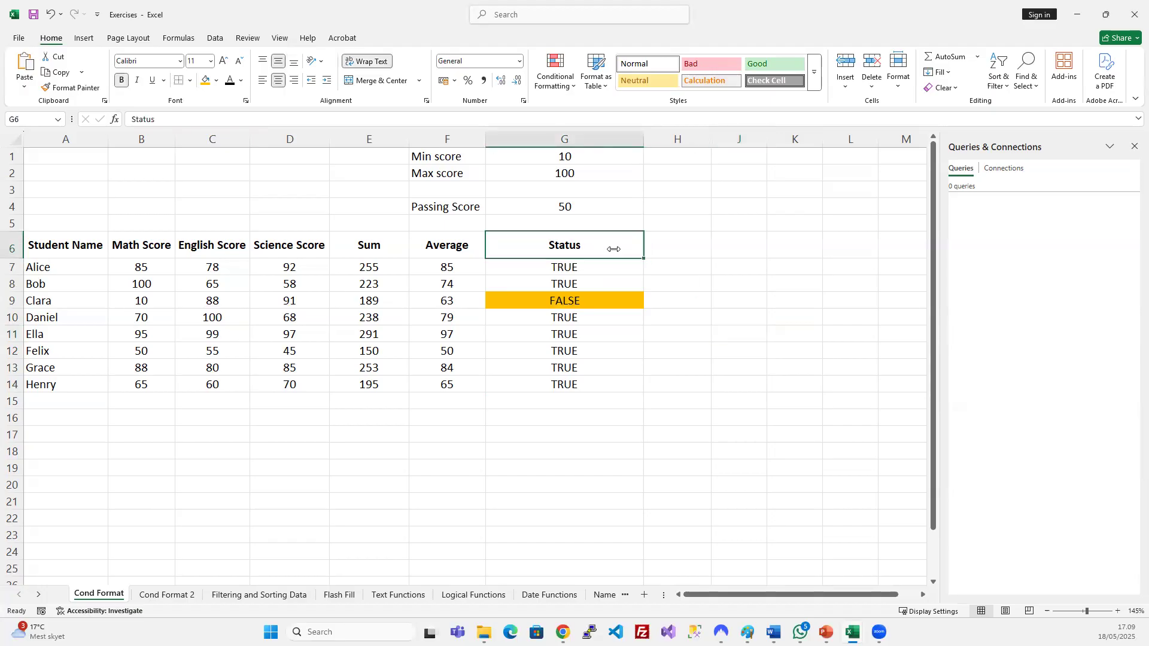
{"action": "left_click", "coordinate": [142, 298]}
{"action": "left_click", "coordinate": [213, 312]}
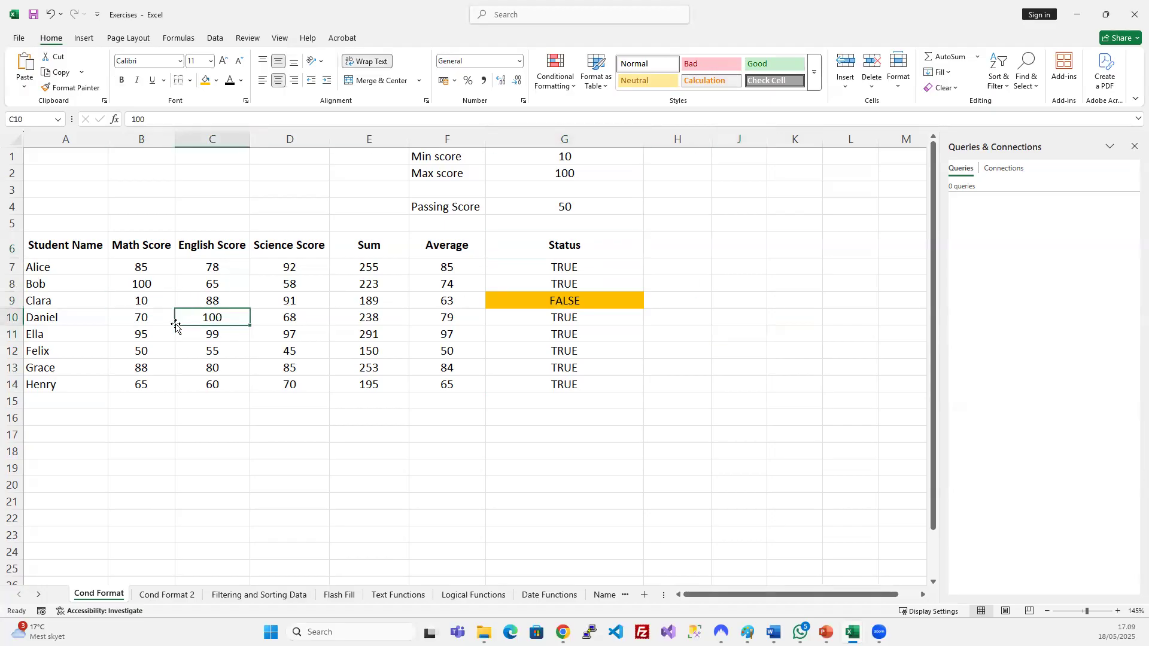
{"action": "left_click", "coordinate": [144, 303]}
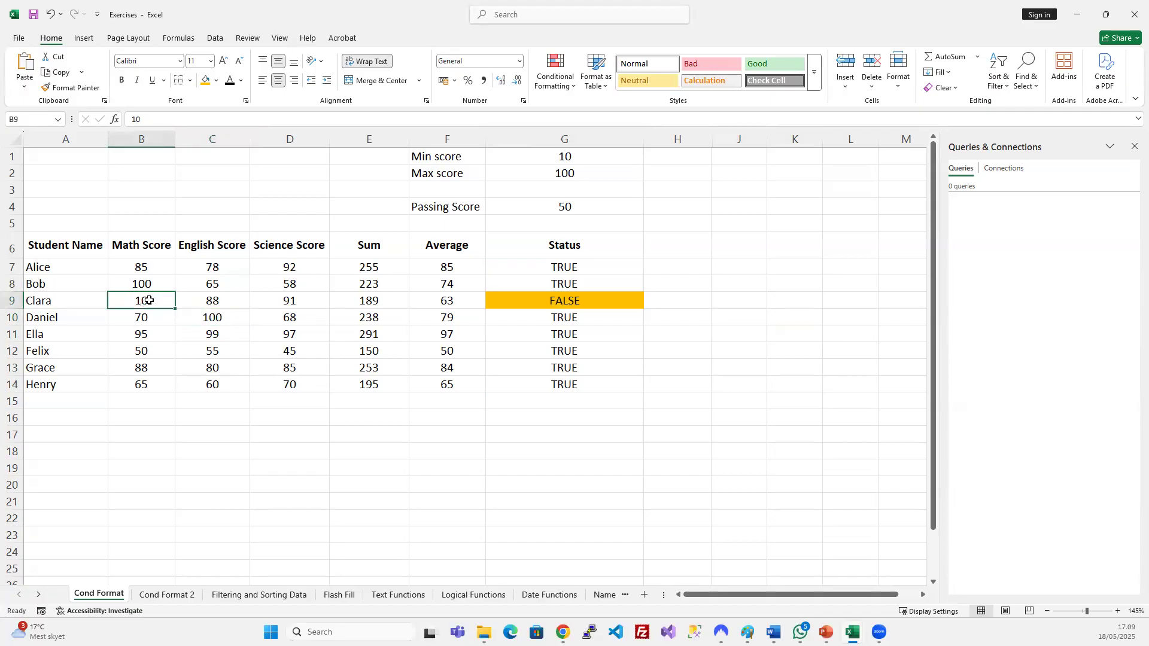
{"action": "left_click", "coordinate": [199, 304]}
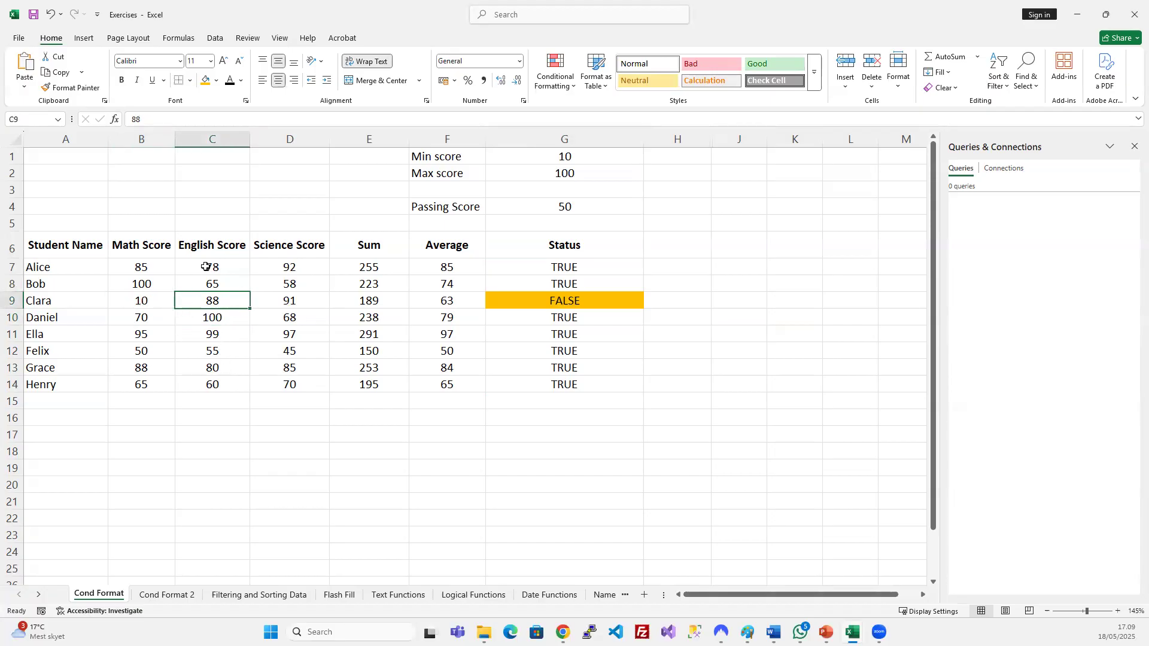
{"action": "left_click", "coordinate": [157, 303]}
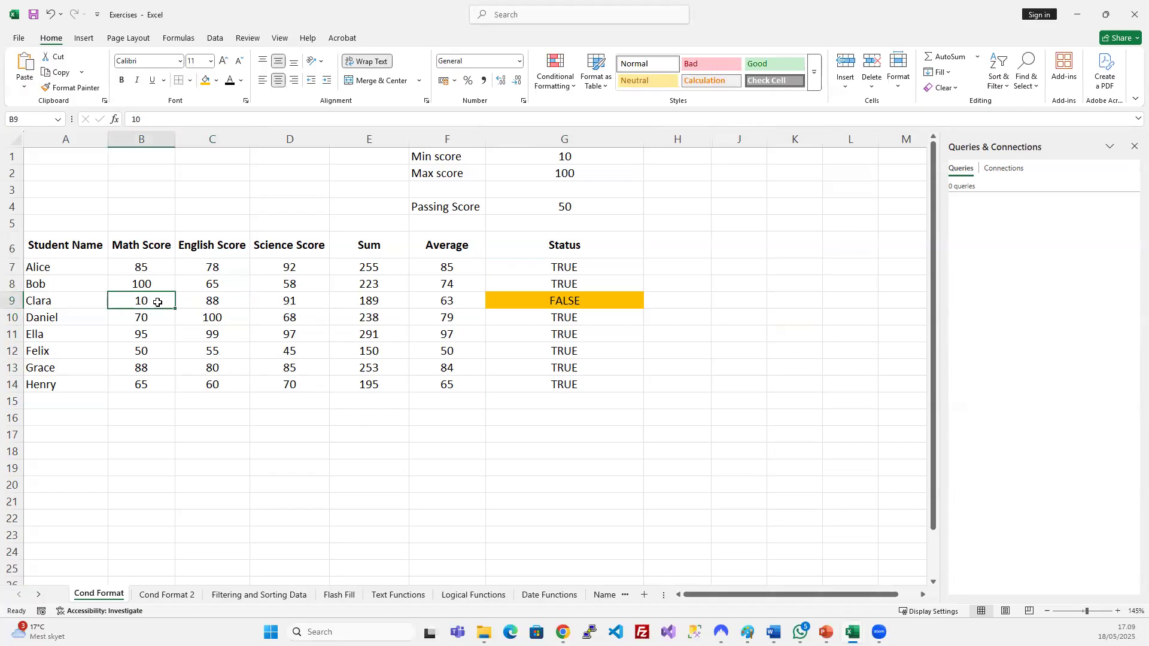
{"action": "left_click", "coordinate": [502, 305]}
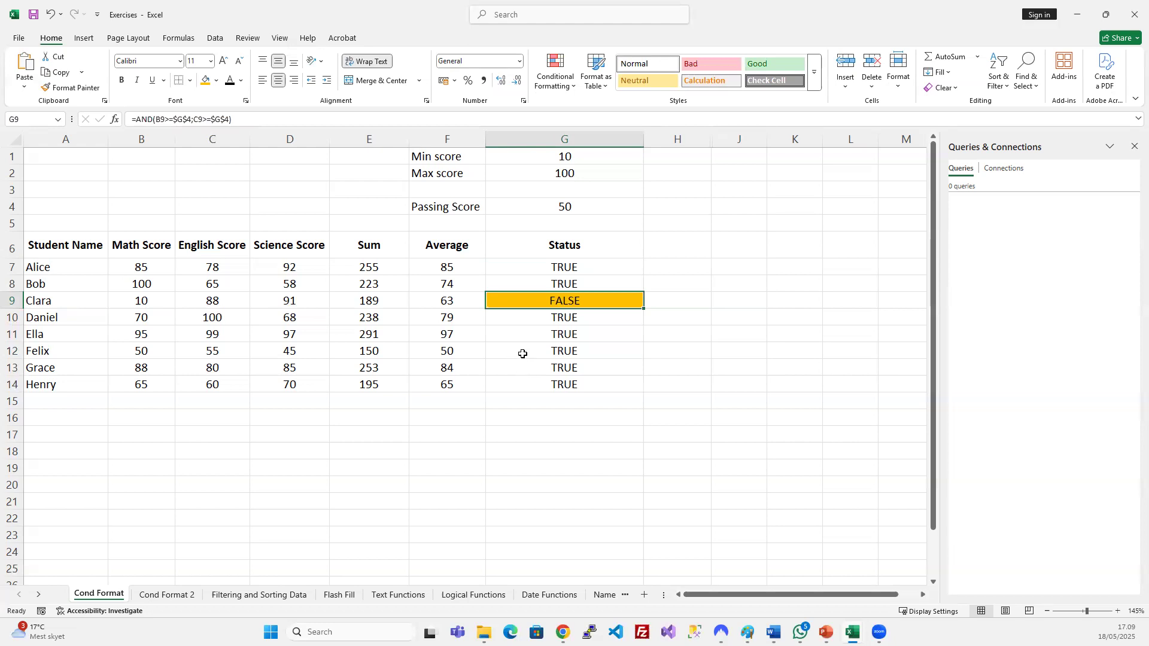
Rename the G6 header to 'Status (AND)'.
{"action": "double_click", "coordinate": [599, 248]}
{"action": "type", "text": "(and"}
{"action": "key", "text": "BackSpace"}
{"action": "key", "text": "BackSpace"}
{"action": "type", "text": "A"}
{"action": "key", "text": "BackSpace"}
{"action": "key", "text": "BackSpace"}
{"action": "type", "text": "AN"}
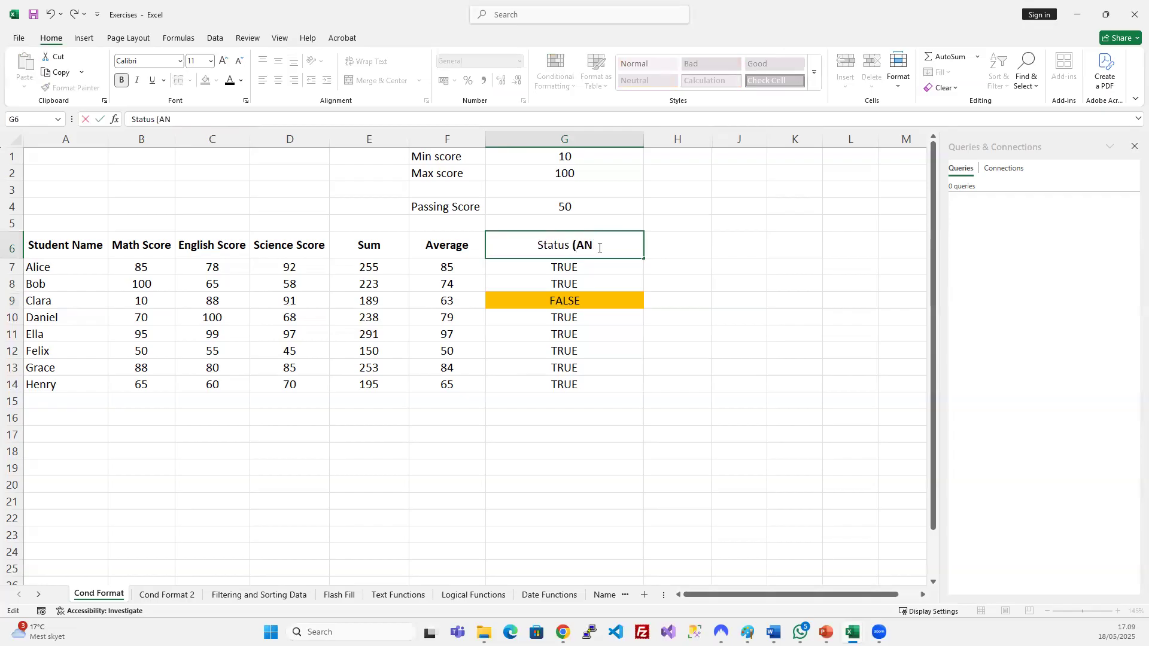
{"action": "type", "text": "D)"}
{"action": "key", "text": "Return"}
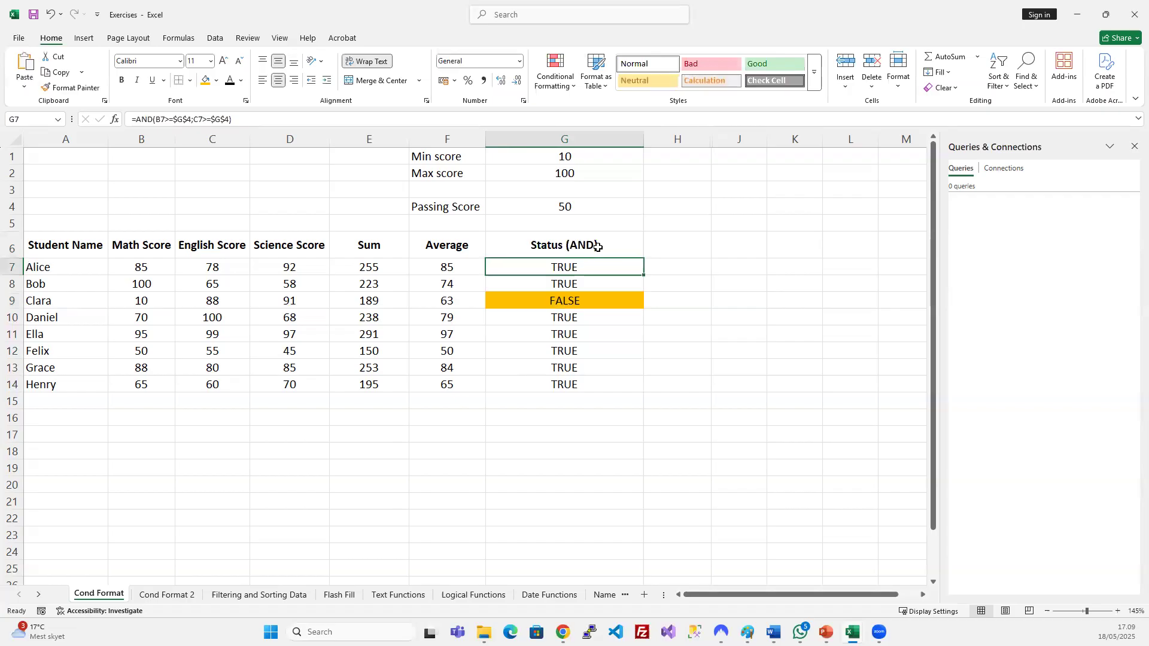
{"action": "left_click", "coordinate": [638, 317]}
Widen column H, head H6 'Status (OR)', and start an OR formula in H7.
{"action": "left_click", "coordinate": [681, 246]}
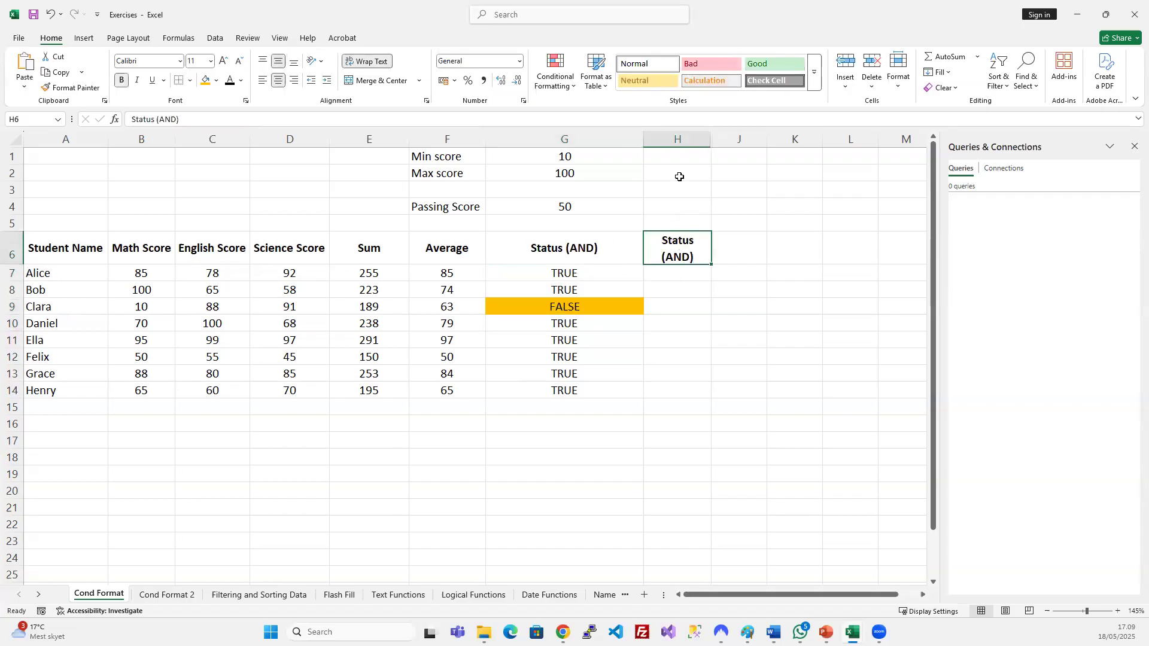
{"action": "left_click_drag", "start_coordinate": [705, 142], "coordinate": [772, 141]}
{"action": "double_click", "coordinate": [731, 249]}
{"action": "double_click", "coordinate": [701, 250]}
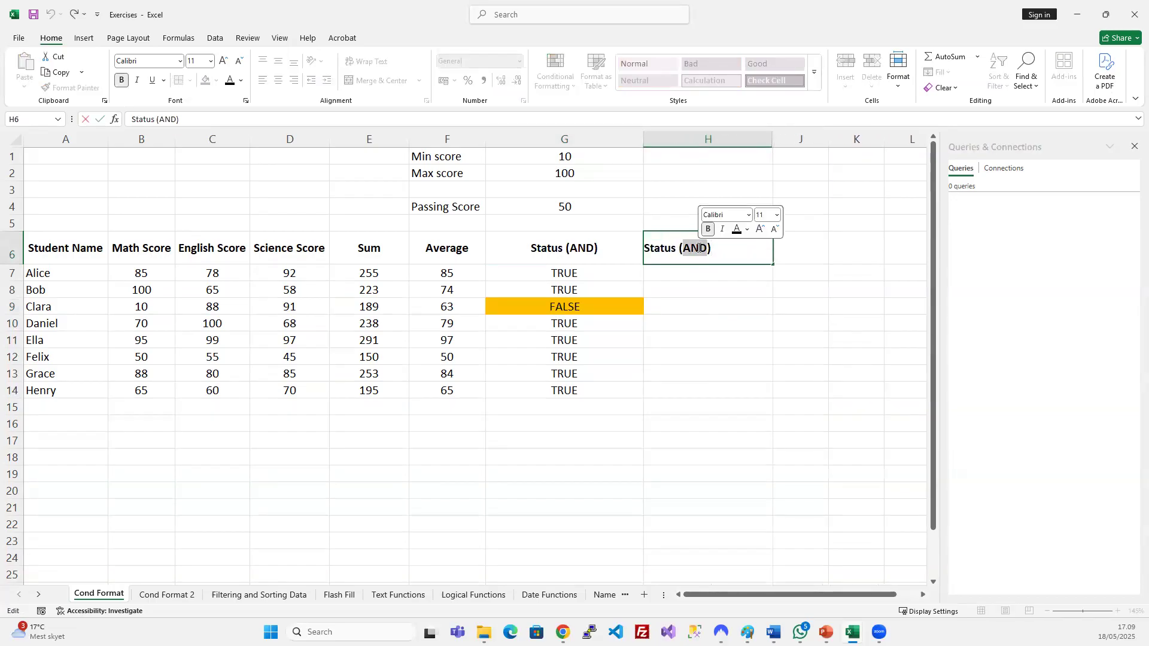
{"action": "type", "text": "OR"}
{"action": "key", "text": "Return"}
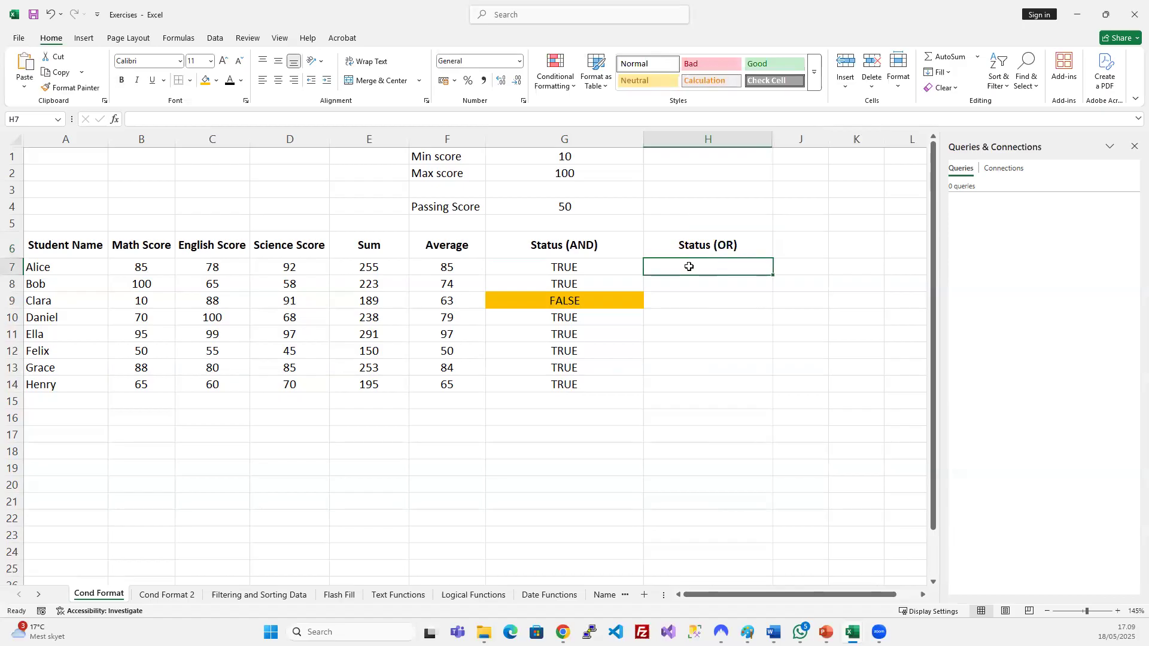
{"action": "type", "text": "="}
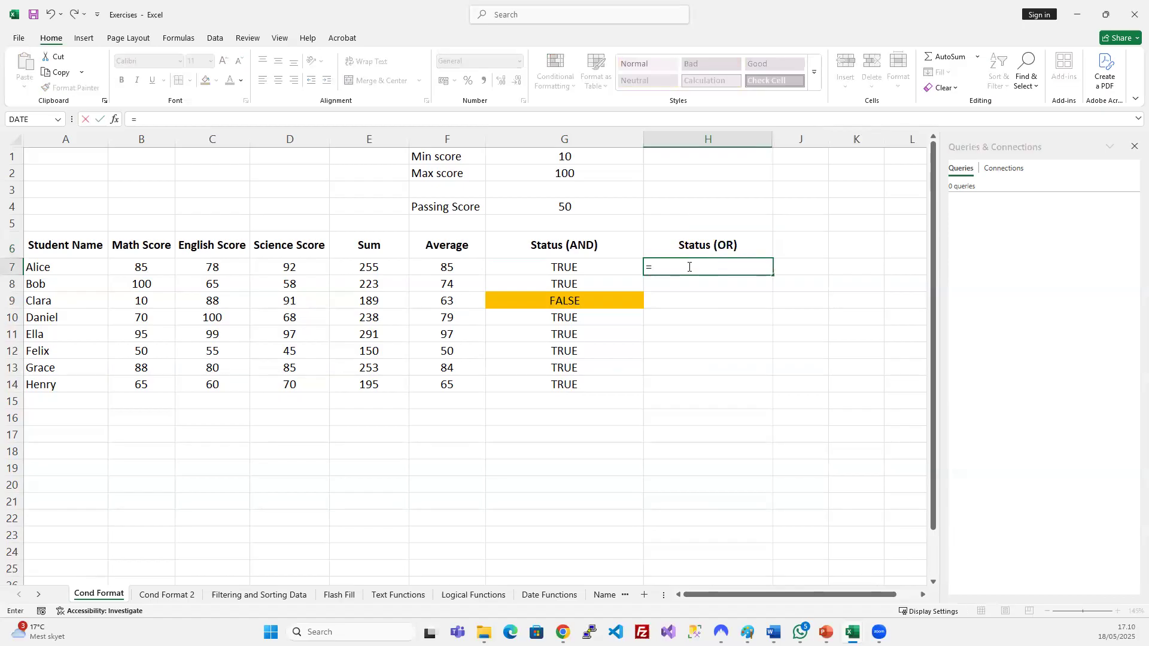
{"action": "type", "text": "OR("}
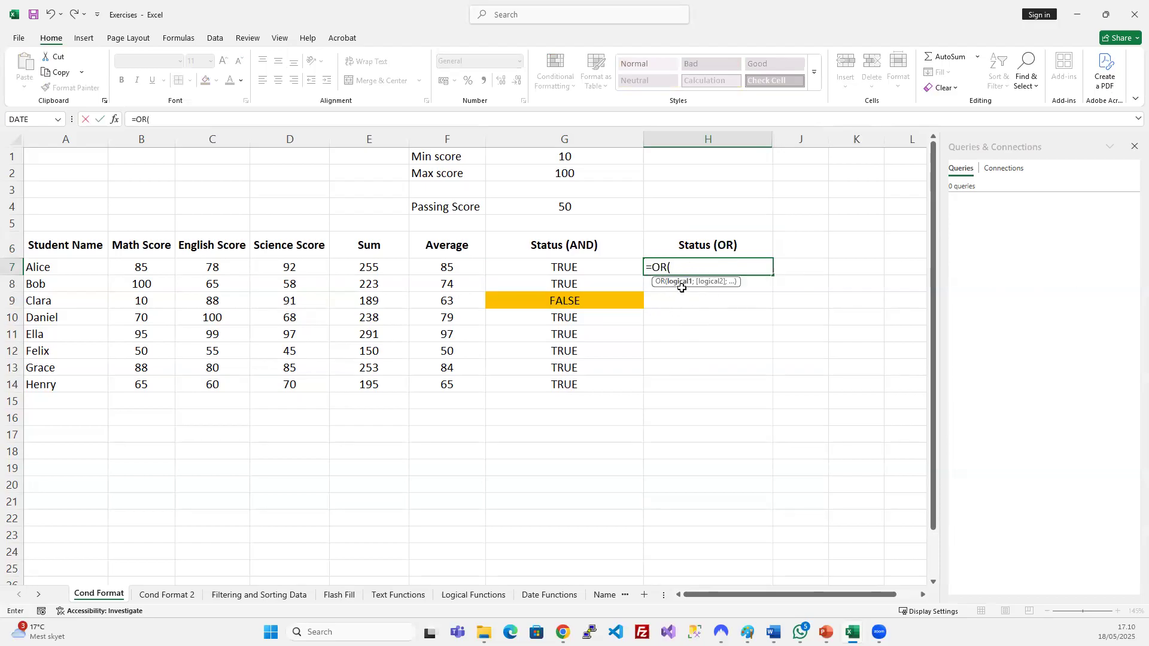
Complete H7 as =OR(B7>=$G$4;C7>=50), which returns TRUE.
{"action": "left_click", "coordinate": [146, 267]}
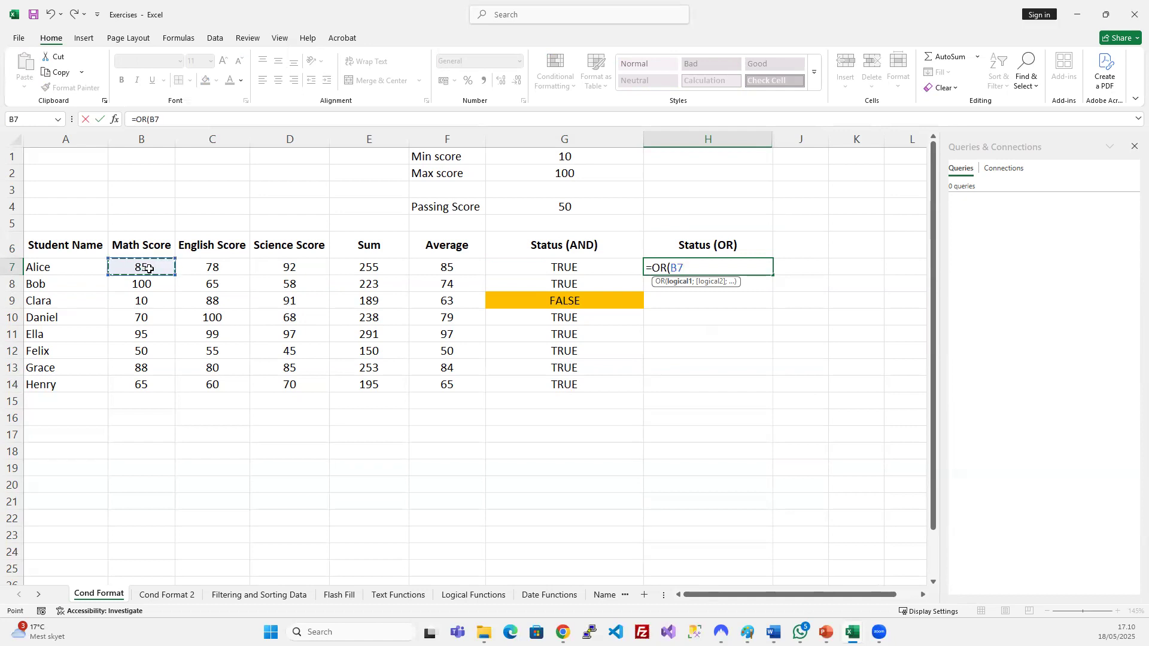
{"action": "type", "text": ">"}
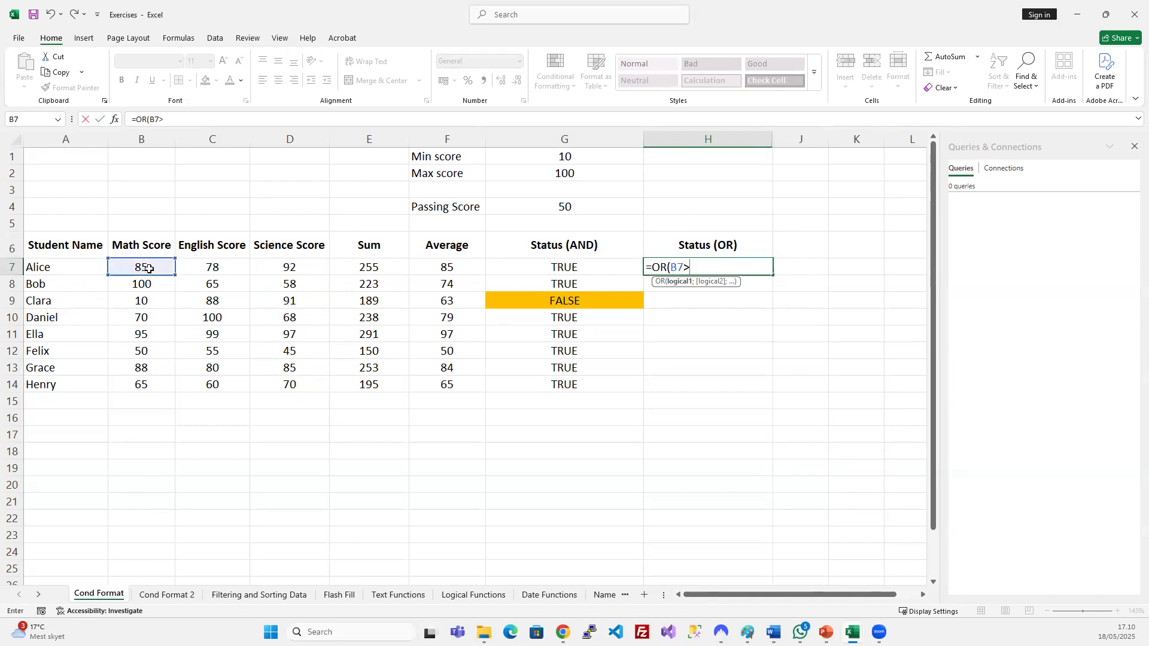
{"action": "type", "text": "="}
{"action": "left_click", "coordinate": [571, 206]}
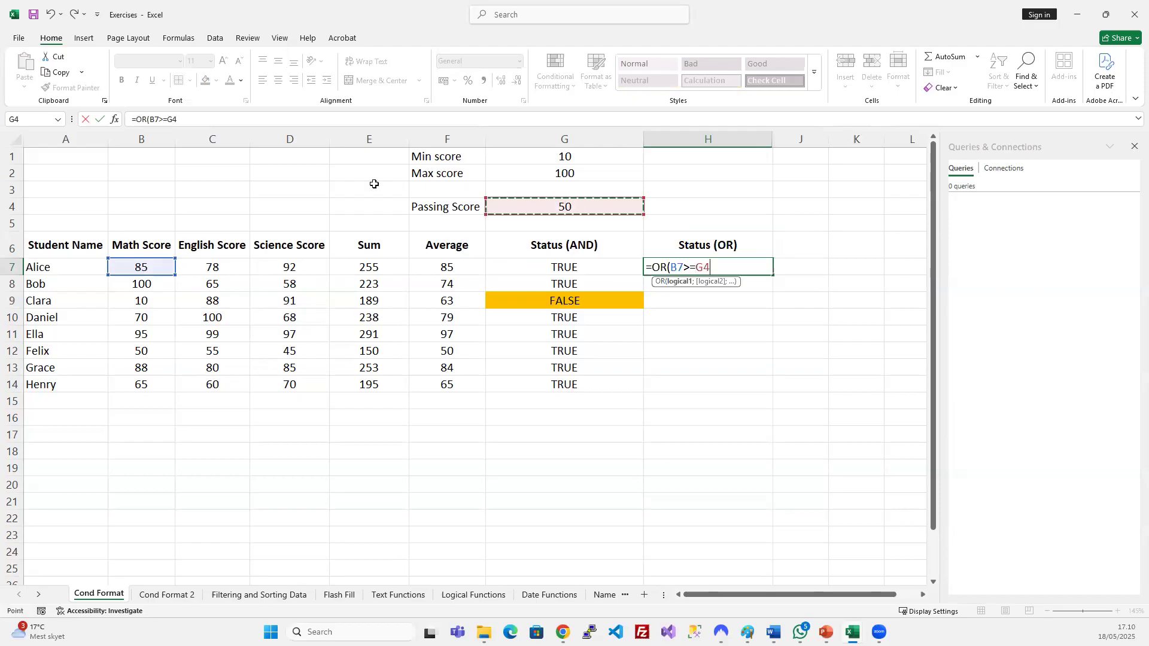
{"action": "key", "text": "F4"}
{"action": "left_click", "coordinate": [227, 117]}
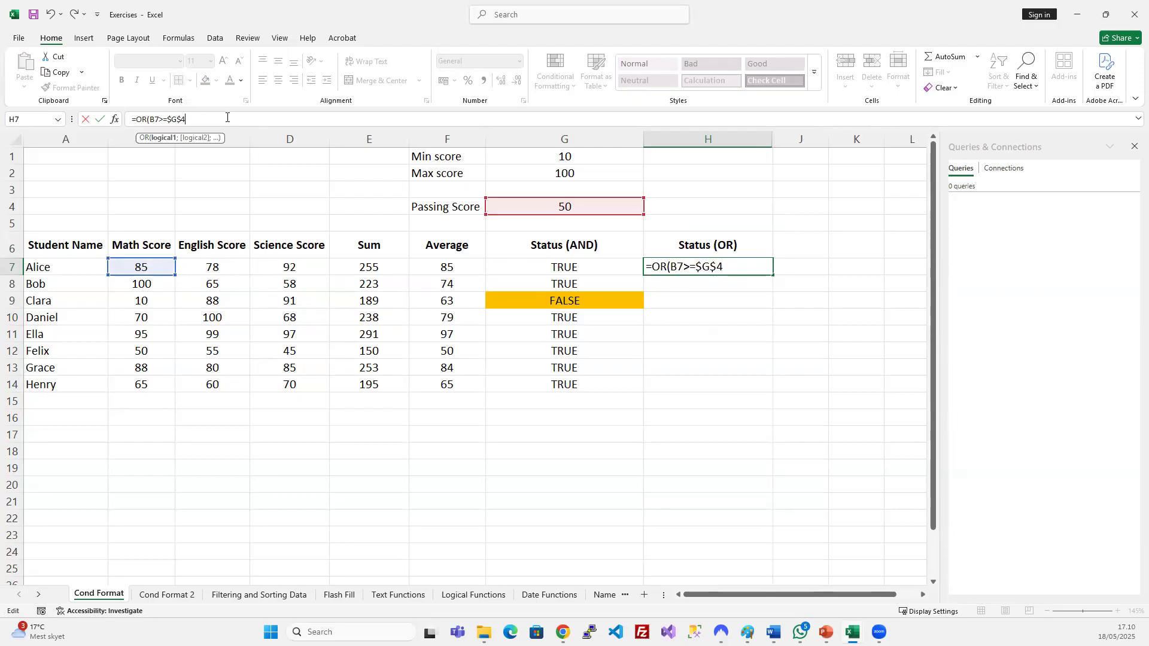
{"action": "type", "text": ";"}
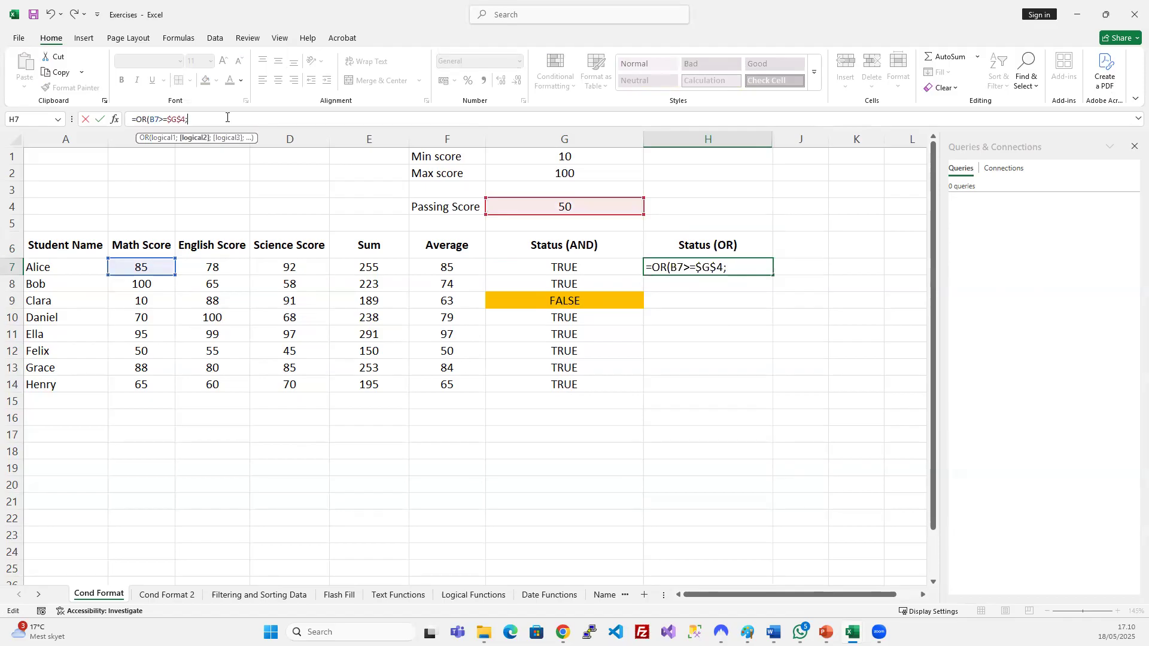
{"action": "left_click", "coordinate": [226, 269]}
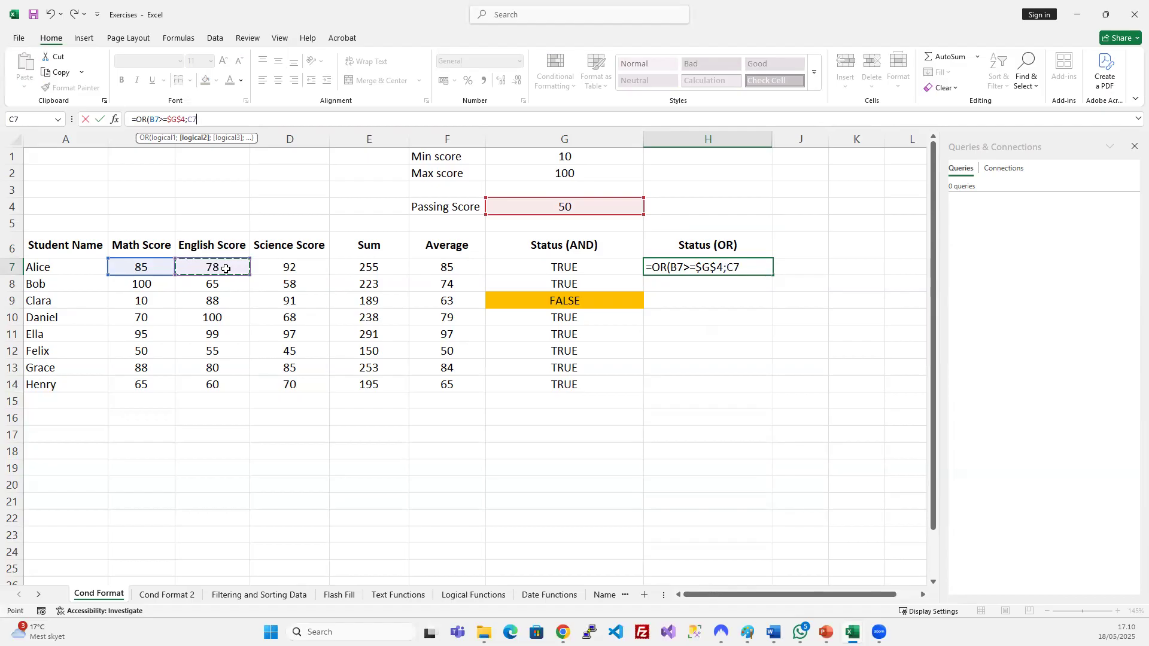
{"action": "type", "text": ">=50)"}
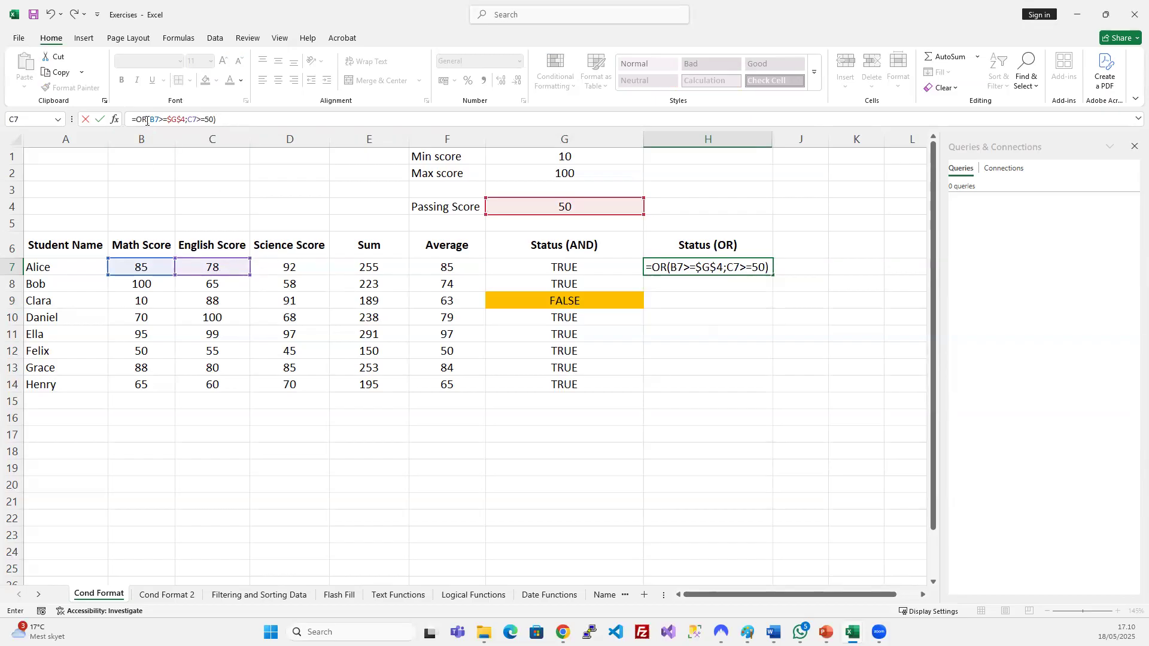
{"action": "key", "text": "Return"}
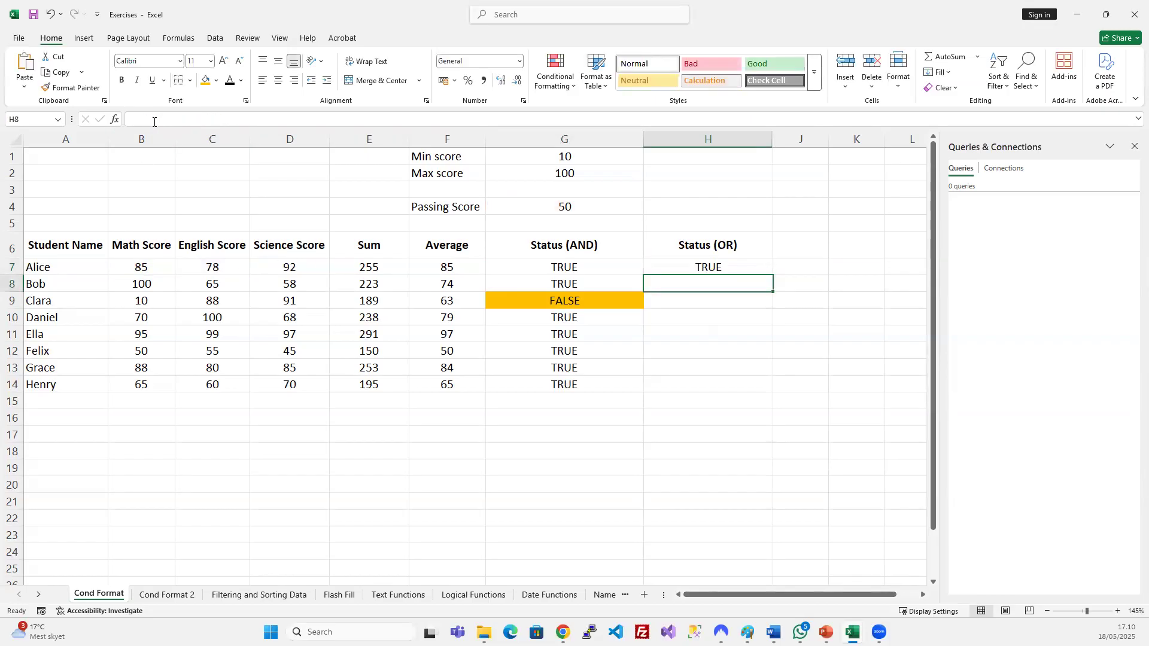
Browse the sheet tabs and move Logical Functions before Filtering and Sorting Data.
{"action": "left_click", "coordinate": [689, 268]}
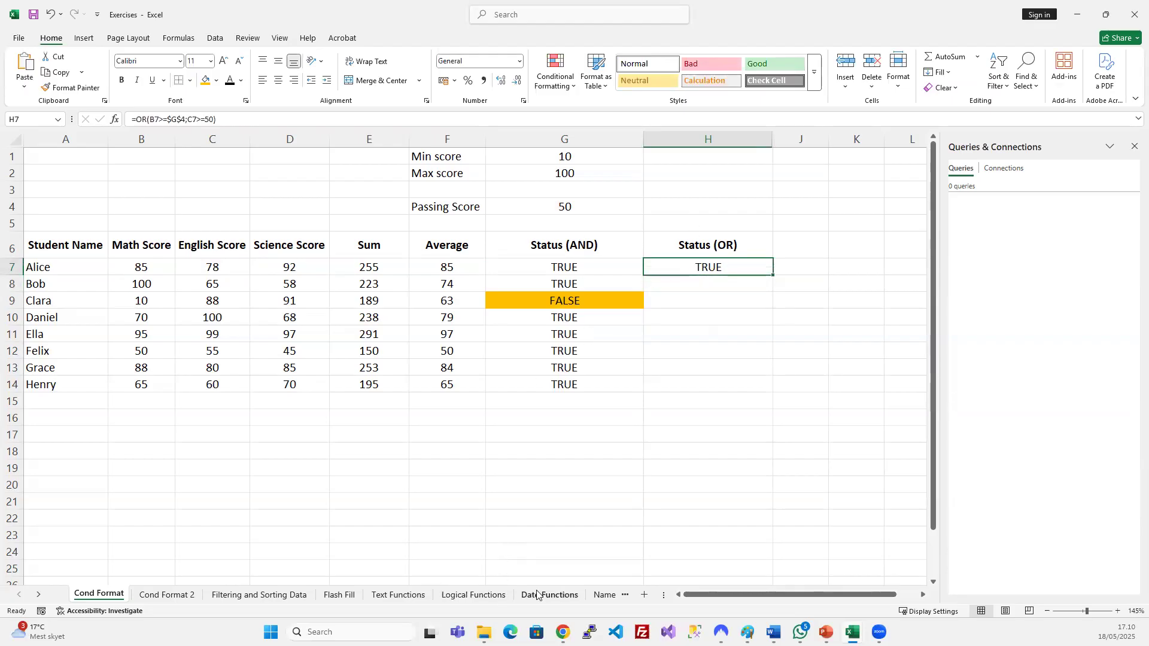
{"action": "left_click", "coordinate": [379, 596]}
{"action": "left_click", "coordinate": [574, 595]}
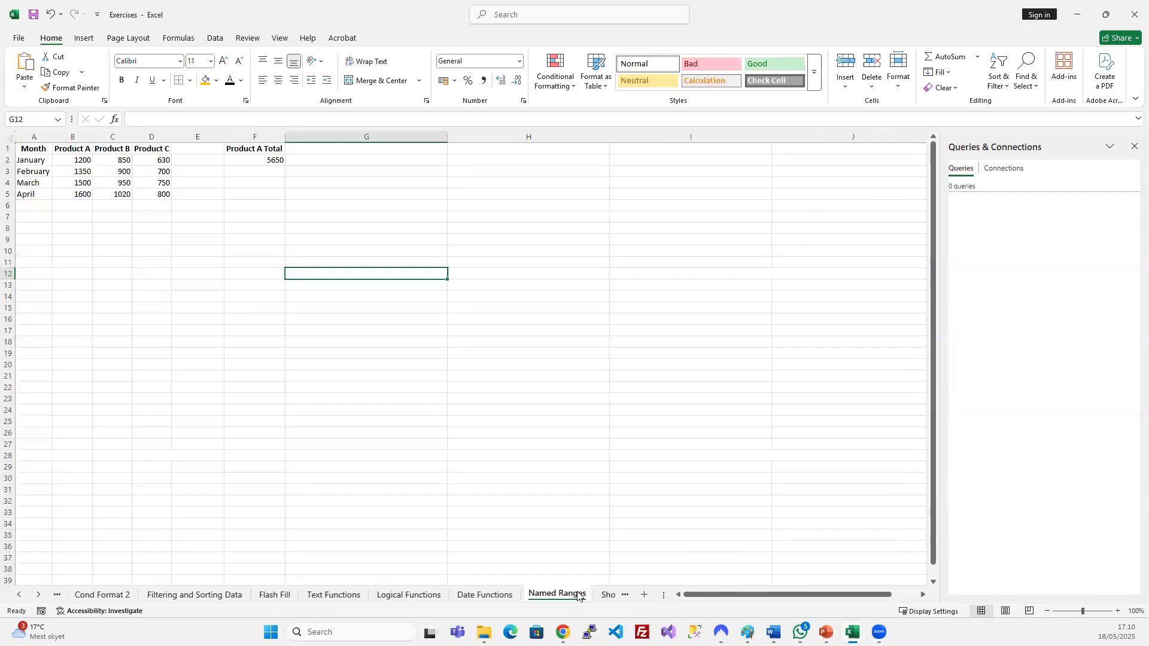
{"action": "left_click", "coordinate": [607, 595]}
{"action": "left_click", "coordinate": [413, 596]}
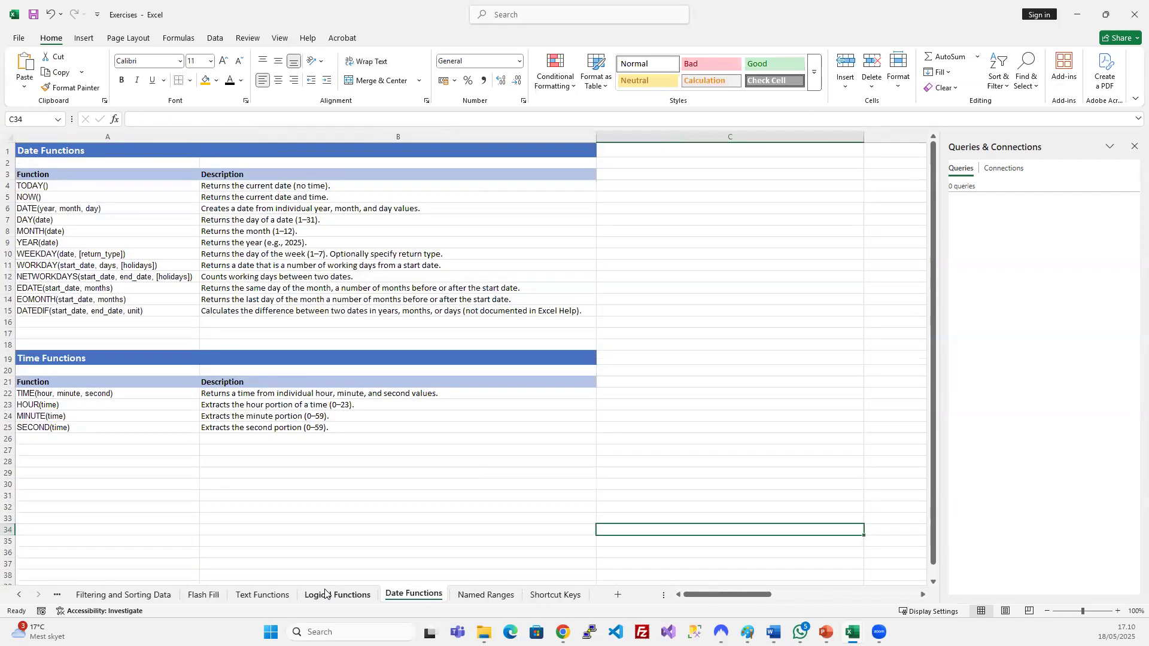
{"action": "left_click", "coordinate": [332, 596]}
{"action": "left_click_drag", "start_coordinate": [73, 597], "coordinate": [70, 597]}
{"action": "left_click", "coordinate": [19, 595]}
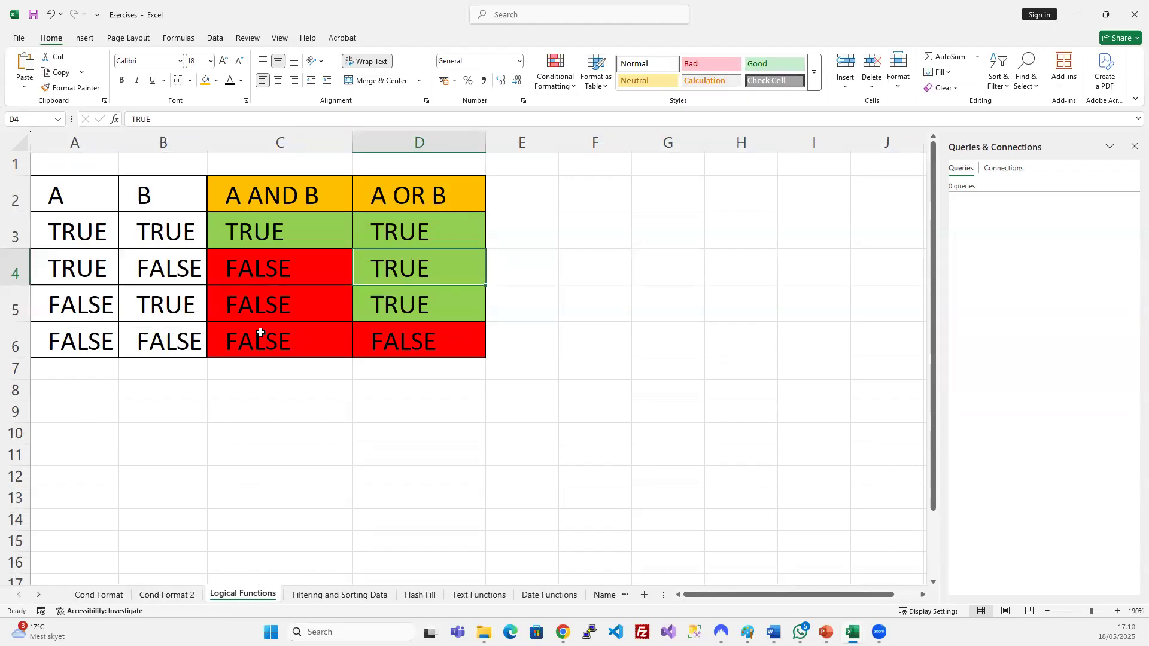
Go through the A OR B truth table's TRUE and FALSE rows, then return to Cond Format.
{"action": "left_click", "coordinate": [405, 209]}
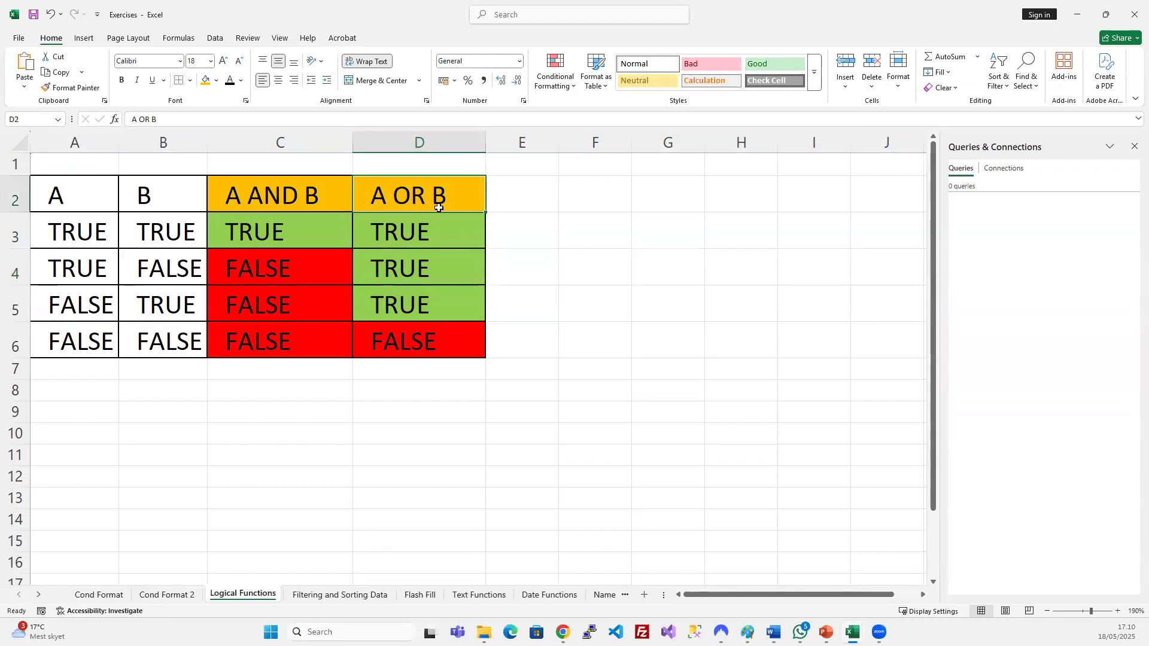
{"action": "left_click_drag", "start_coordinate": [417, 230], "coordinate": [426, 306]}
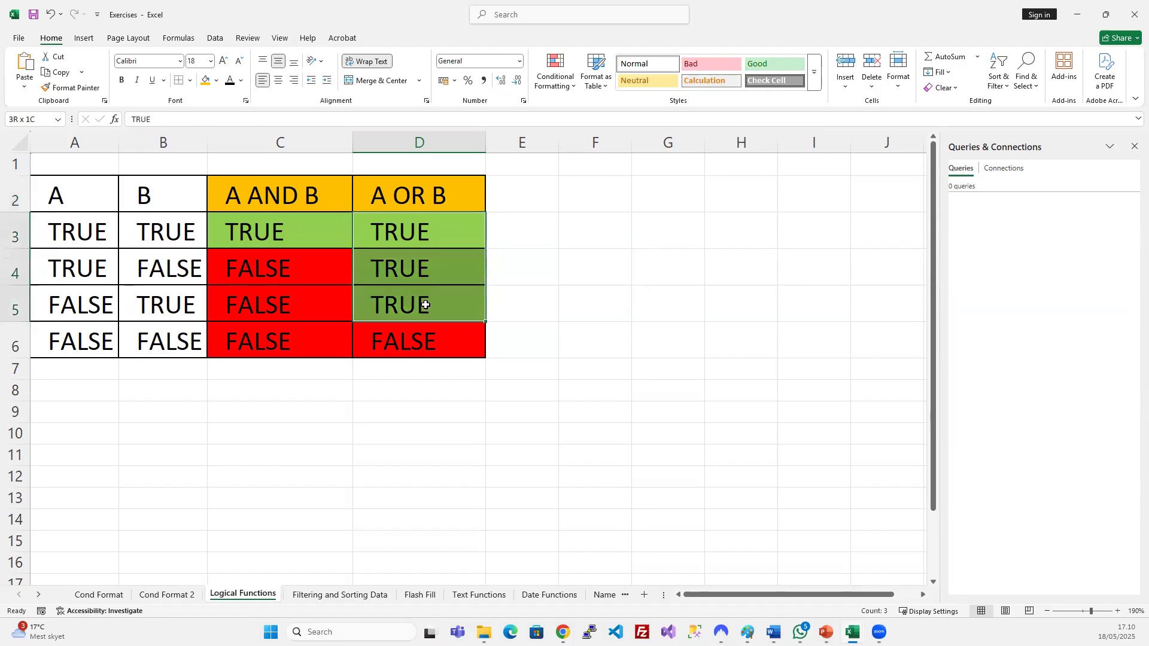
{"action": "left_click_drag", "start_coordinate": [96, 266], "coordinate": [146, 295]}
{"action": "left_click_drag", "start_coordinate": [91, 235], "coordinate": [164, 316]}
{"action": "left_click_drag", "start_coordinate": [427, 235], "coordinate": [422, 304]}
{"action": "left_click_drag", "start_coordinate": [90, 343], "coordinate": [136, 343]}
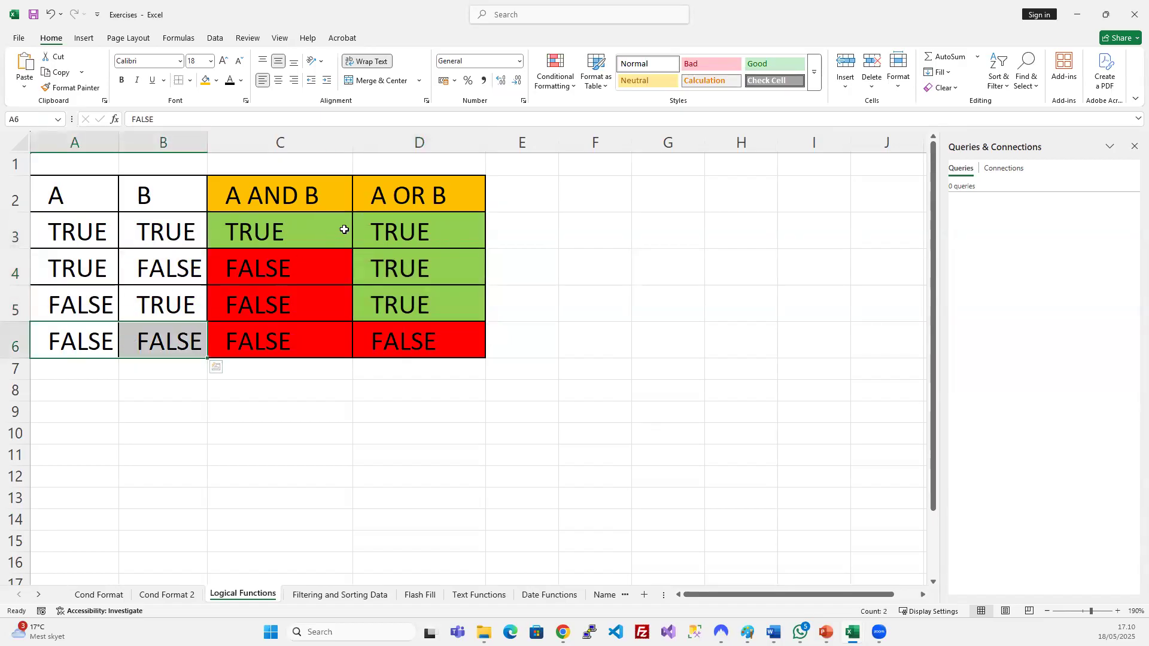
{"action": "left_click", "coordinate": [414, 343]}
{"action": "left_click_drag", "start_coordinate": [107, 344], "coordinate": [172, 346]}
{"action": "left_click", "coordinate": [99, 594]}
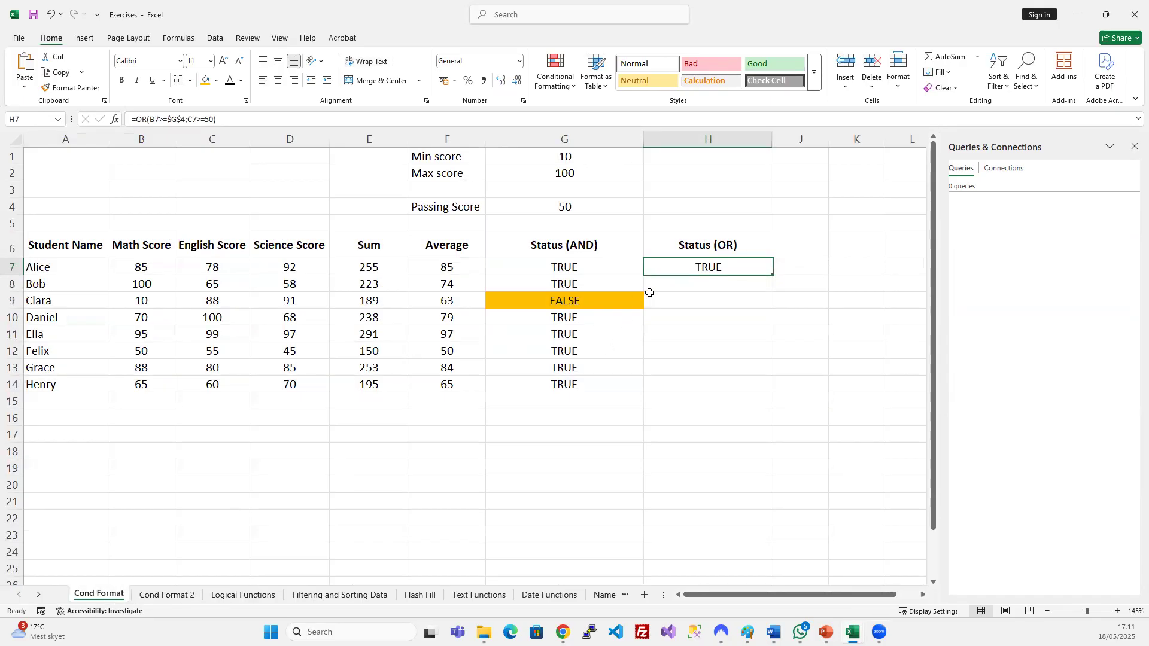
Fill the OR formula down to H14 and change C9's English score to 30.
{"action": "left_click_drag", "start_coordinate": [688, 267], "coordinate": [711, 386]}
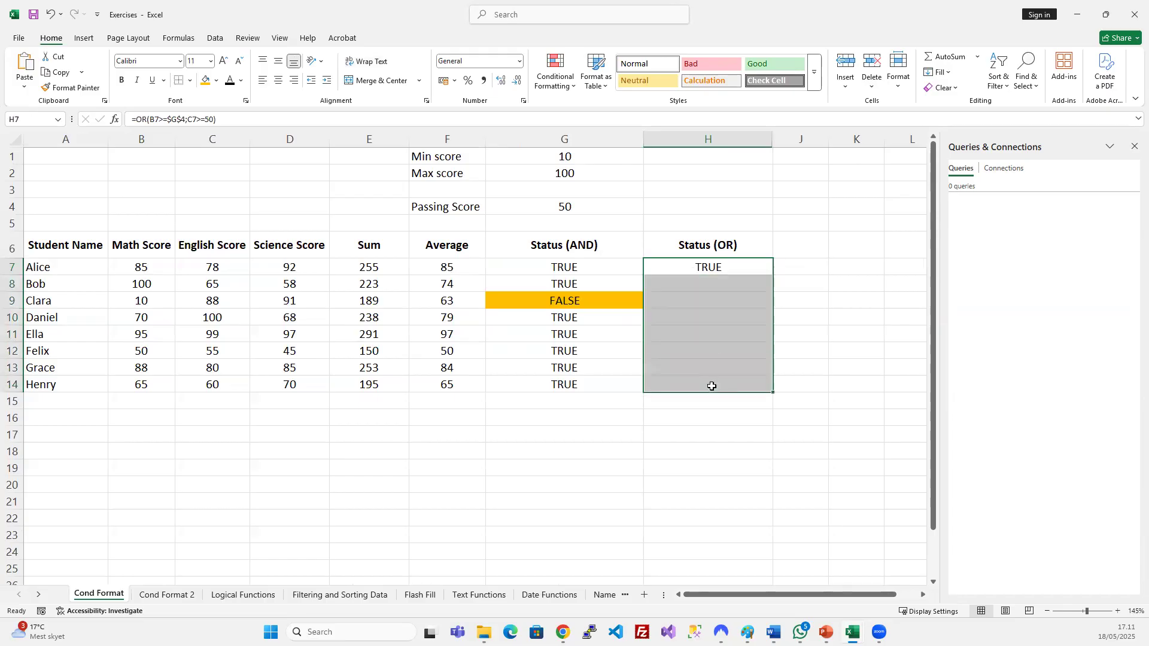
{"action": "key", "text": "ctrl+d"}
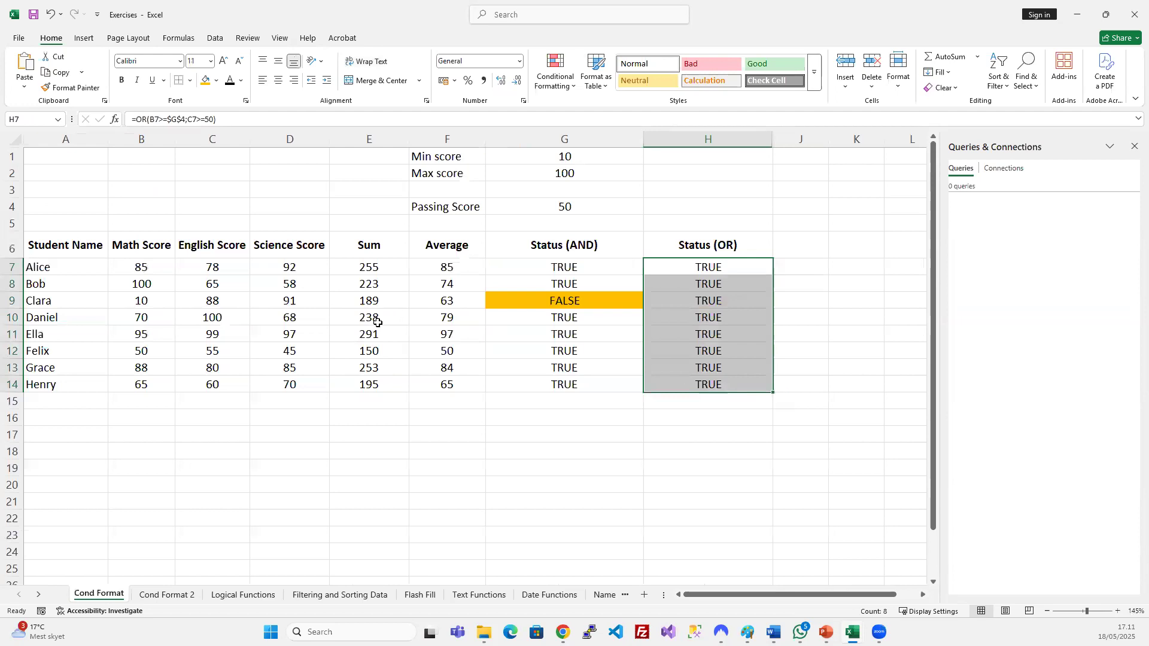
{"action": "left_click", "coordinate": [214, 301]}
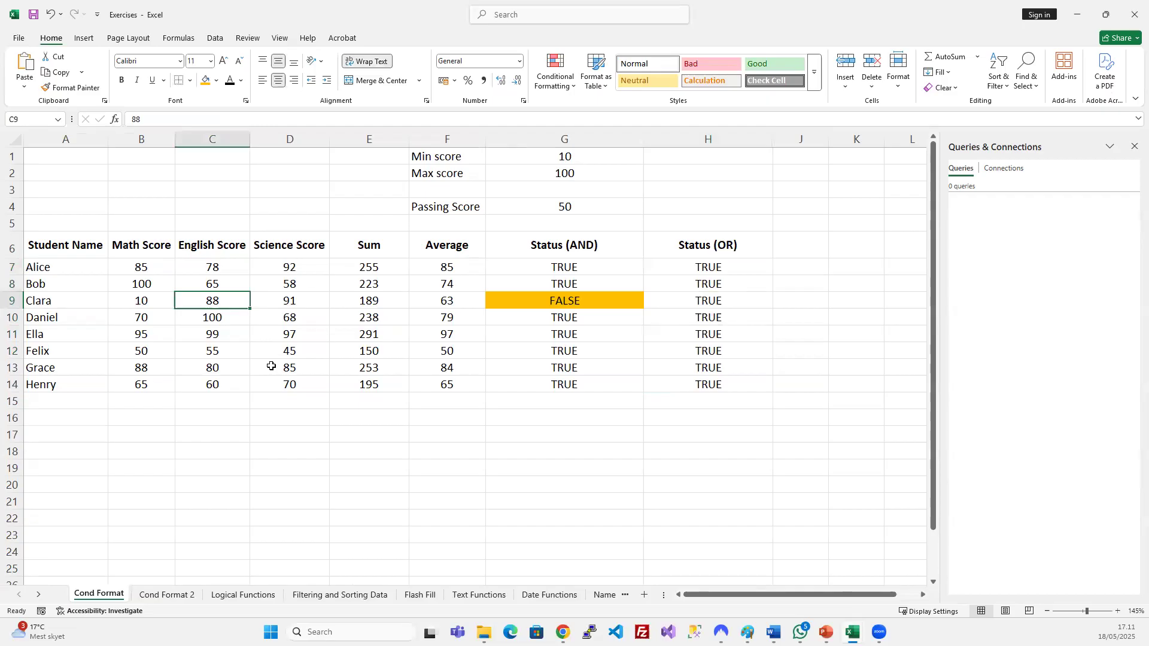
{"action": "type", "text": "30"}
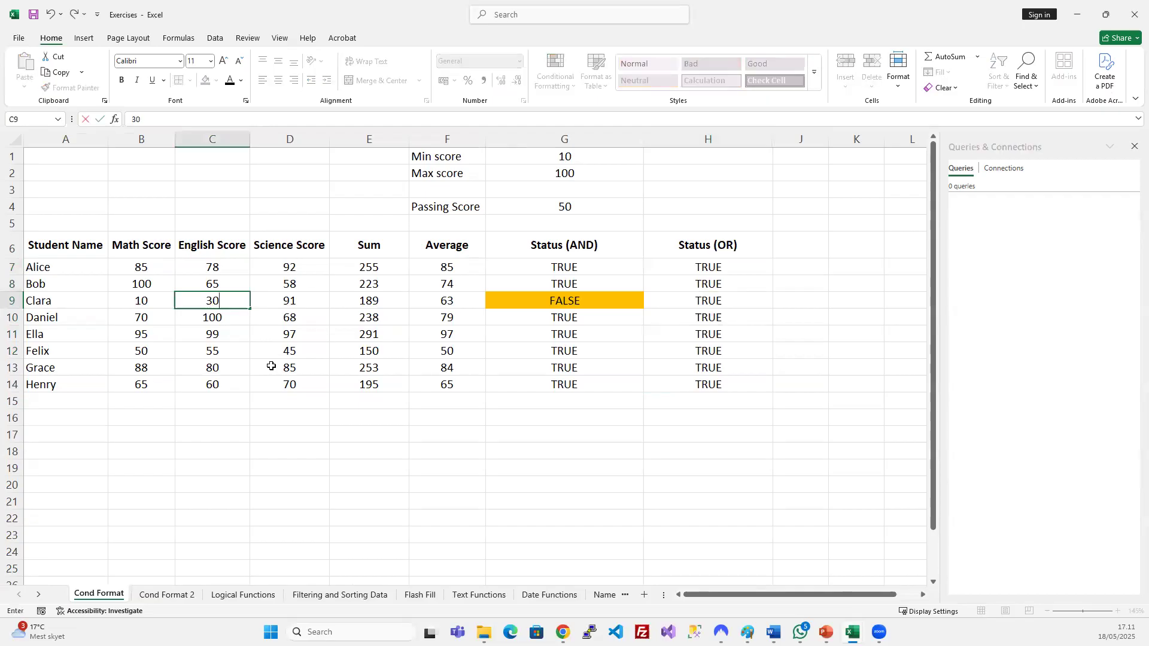
{"action": "key", "text": "Return"}
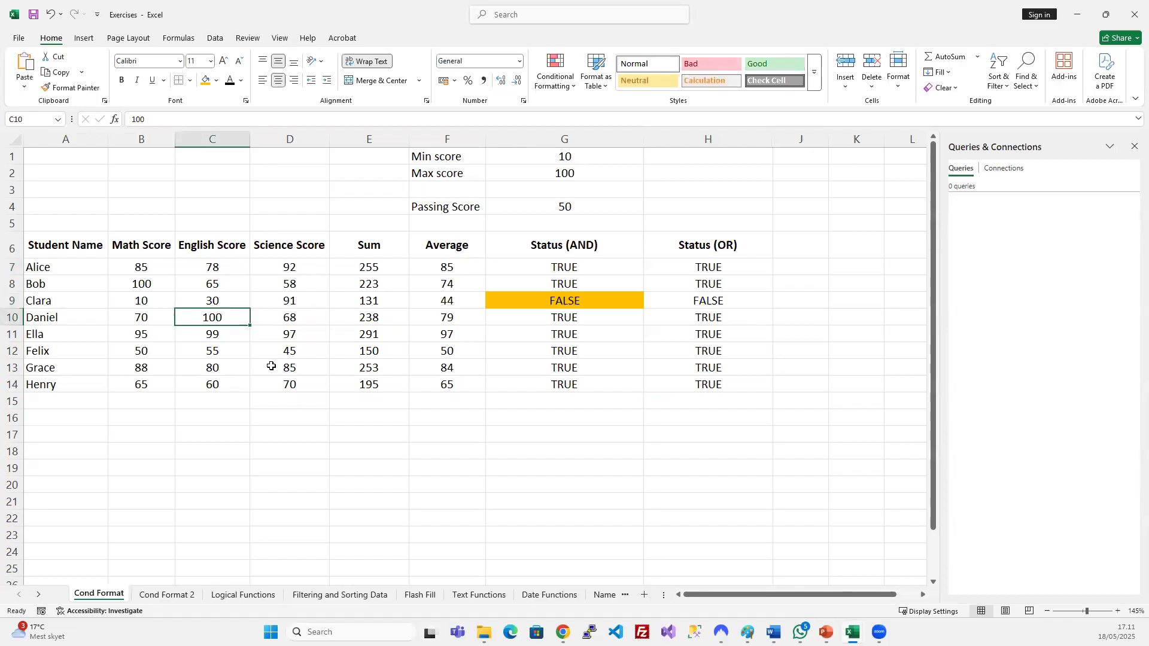
Fill the new FALSE result in H9 orange and mark the failing scores in B9:C9.
{"action": "left_click", "coordinate": [672, 297]}
{"action": "left_click", "coordinate": [206, 81]}
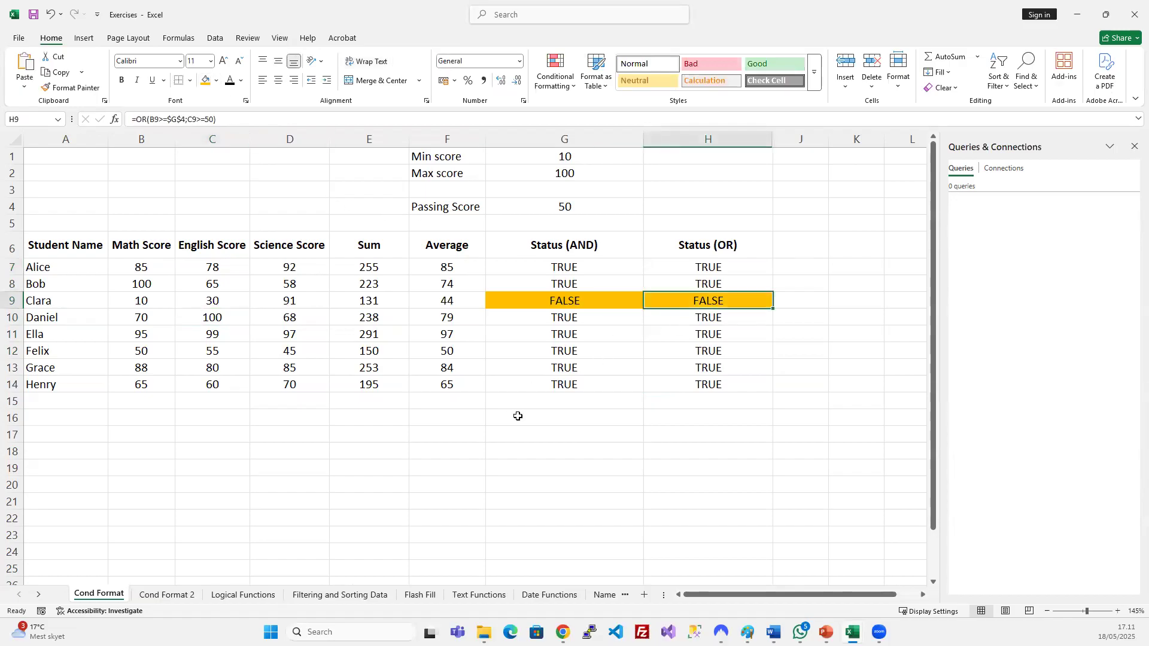
{"action": "left_click_drag", "start_coordinate": [157, 300], "coordinate": [219, 304]}
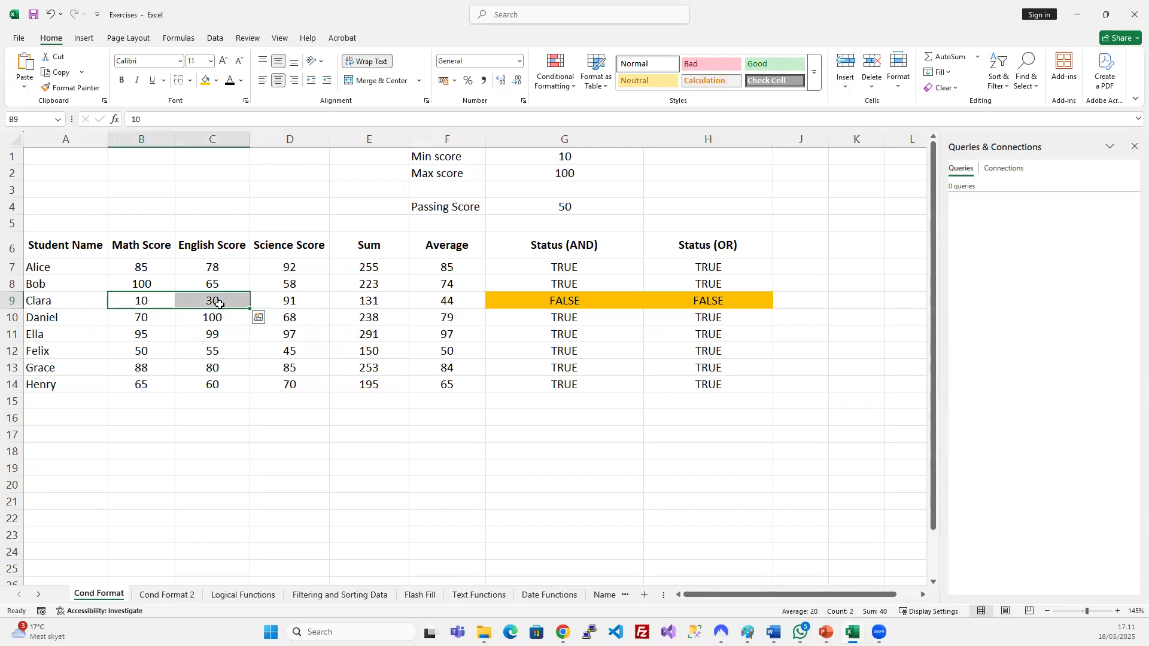
Review the FALSE, FALSE row of the Logical Functions truth table, then return to Cond Format.
{"action": "left_click", "coordinate": [244, 594]}
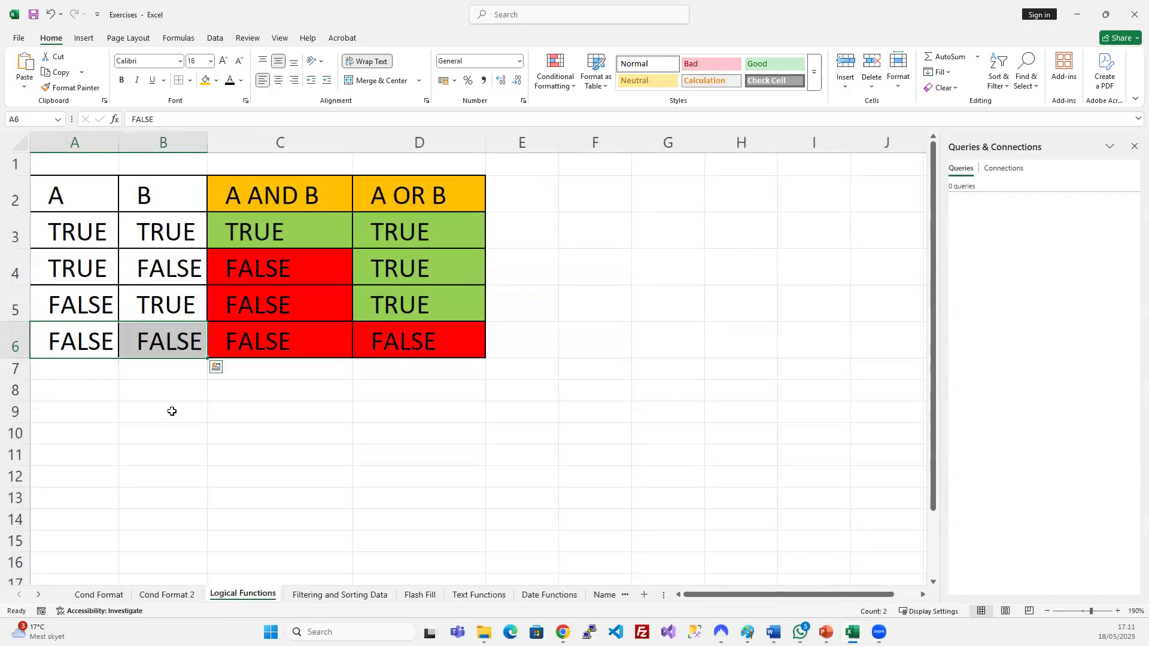
{"action": "left_click", "coordinate": [398, 148]}
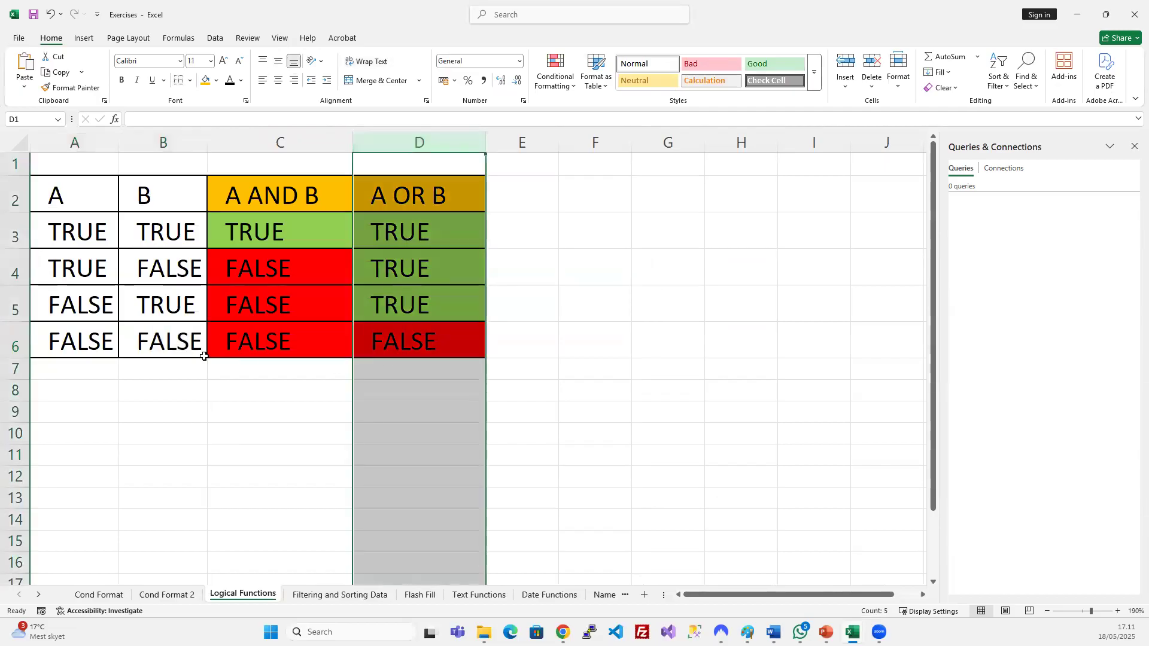
{"action": "left_click_drag", "start_coordinate": [89, 338], "coordinate": [157, 341]}
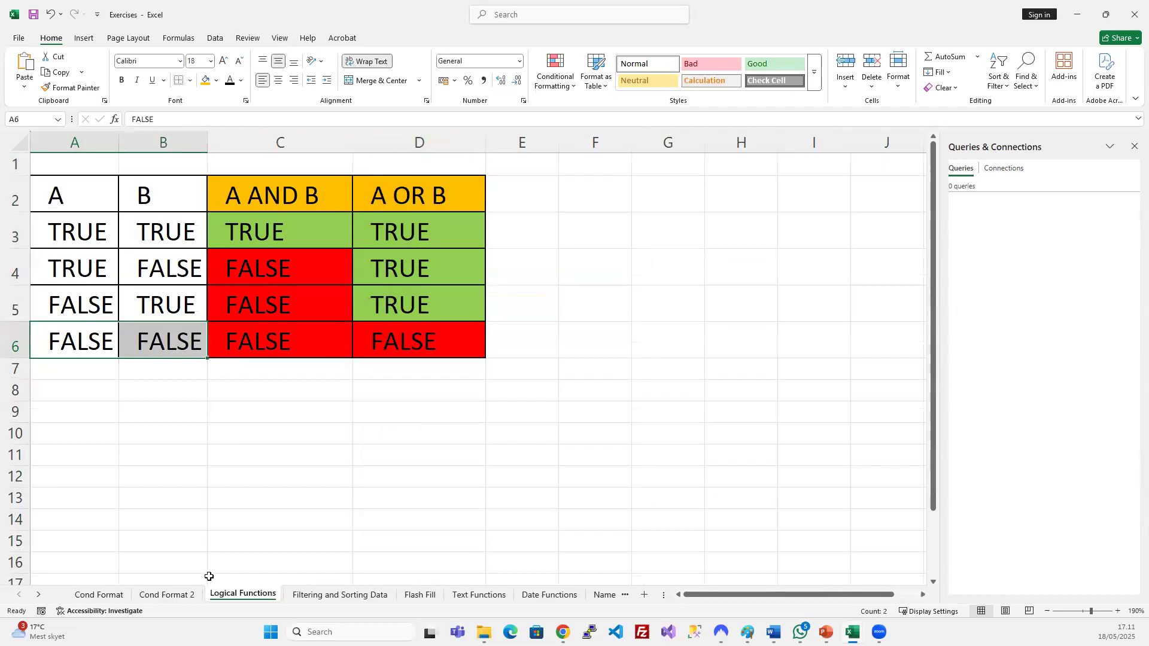
{"action": "left_click", "coordinate": [101, 595]}
{"action": "left_click", "coordinate": [638, 417]}
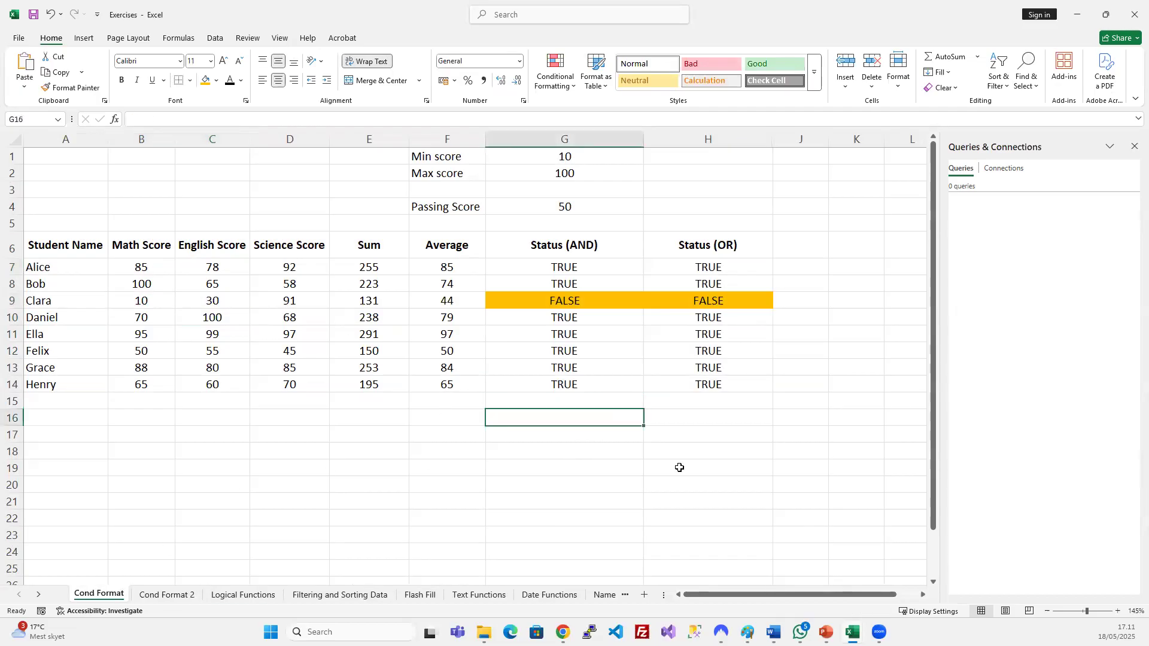
Auto-fit columns G, H and E, widen E slightly, then bring up the logical functions slide.
{"action": "double_click", "coordinate": [643, 139]}
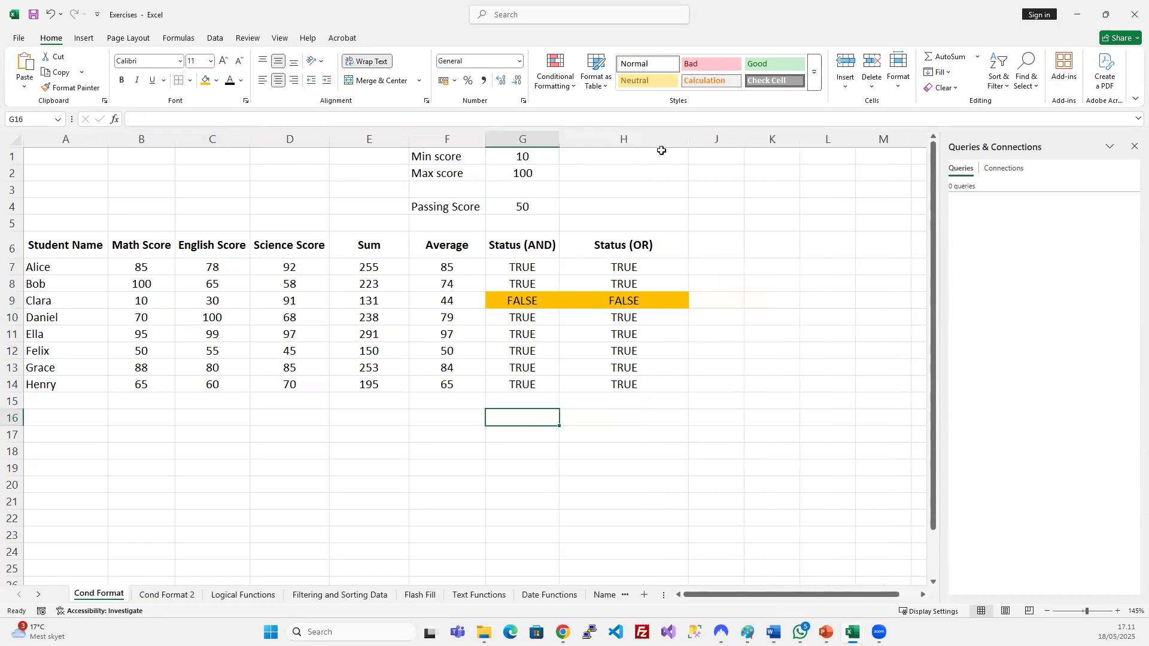
{"action": "double_click", "coordinate": [688, 139]}
{"action": "left_click", "coordinate": [690, 313]}
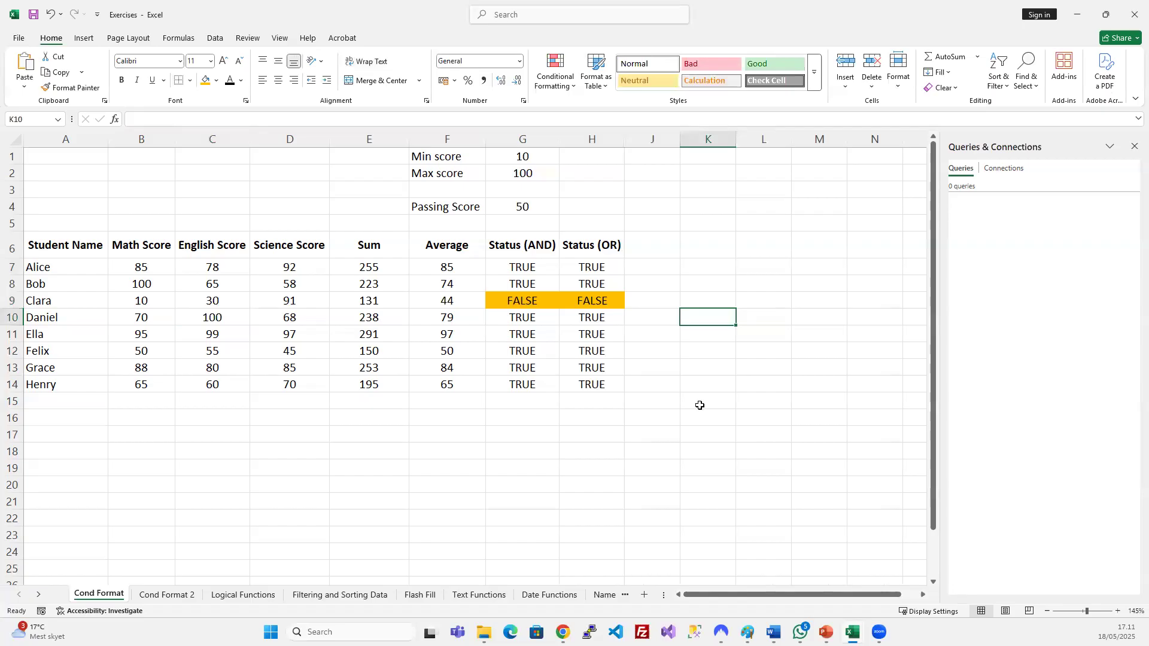
{"action": "double_click", "coordinate": [408, 137]}
{"action": "left_click_drag", "start_coordinate": [359, 141], "coordinate": [380, 140]}
{"action": "left_click", "coordinate": [616, 265]}
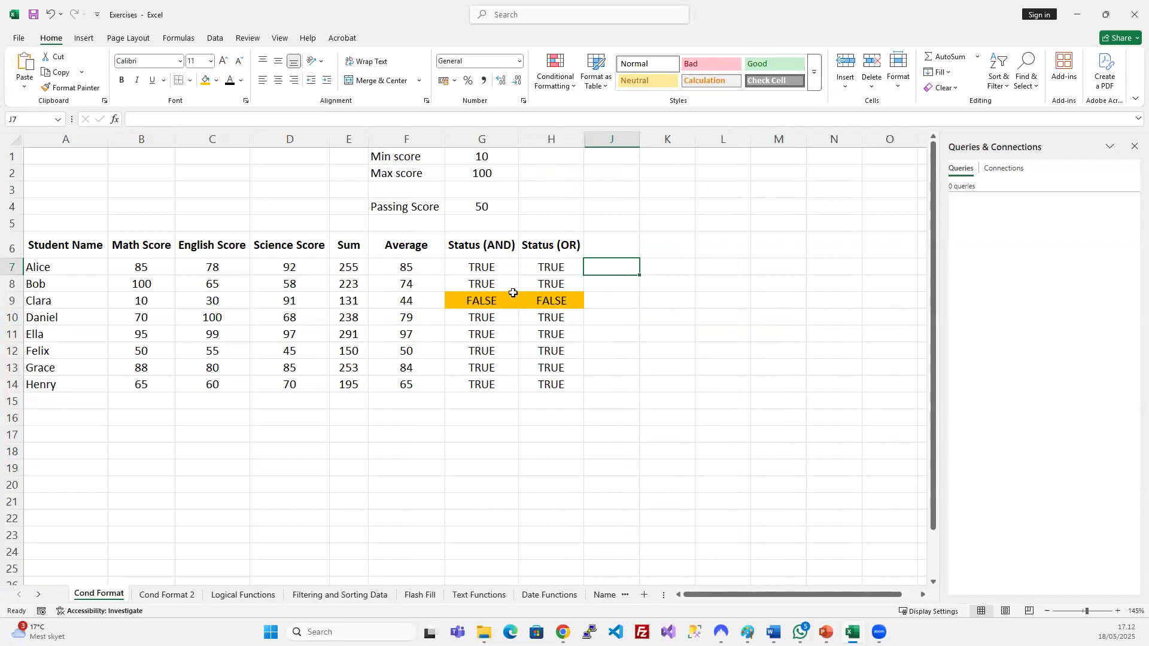
{"action": "left_click", "coordinate": [492, 272]}
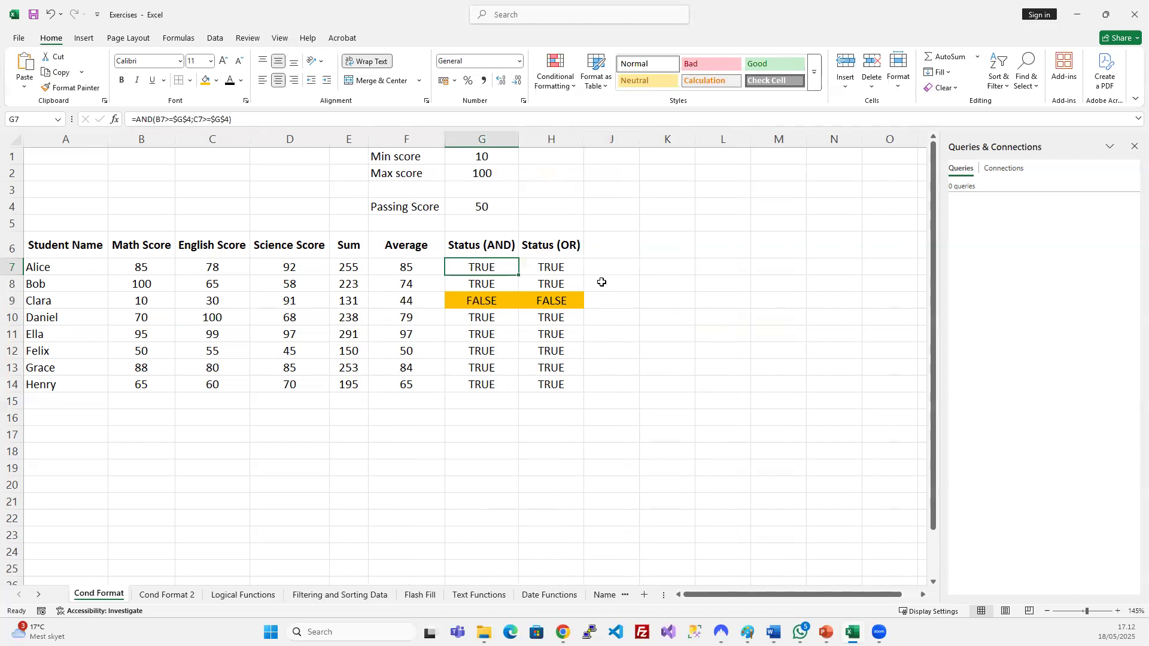
{"action": "left_click", "coordinate": [826, 632]}
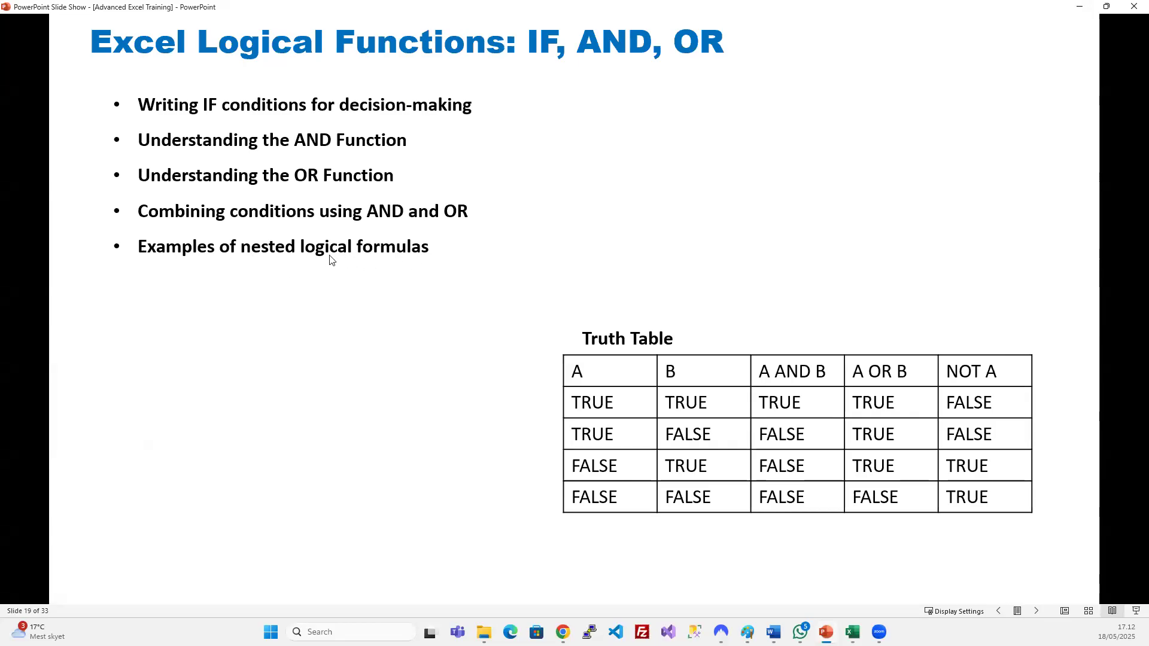
Minimize the 'Excel Logical Functions: IF, AND, OR' slide show to return to the workbook.
{"action": "left_click", "coordinate": [1080, 9]}
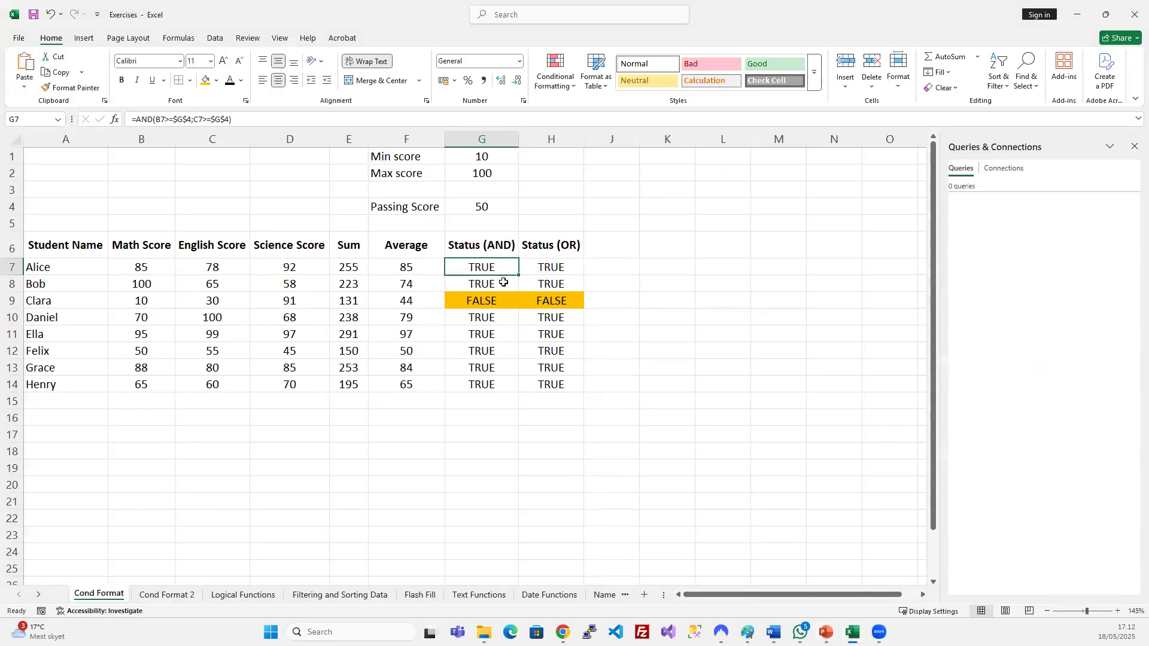
Rewrite G7 as =IF(AND(B7>=$G$4;C7>=$G$4)=TRUE;"Passed";"Failed").
{"action": "left_click", "coordinate": [137, 119]}
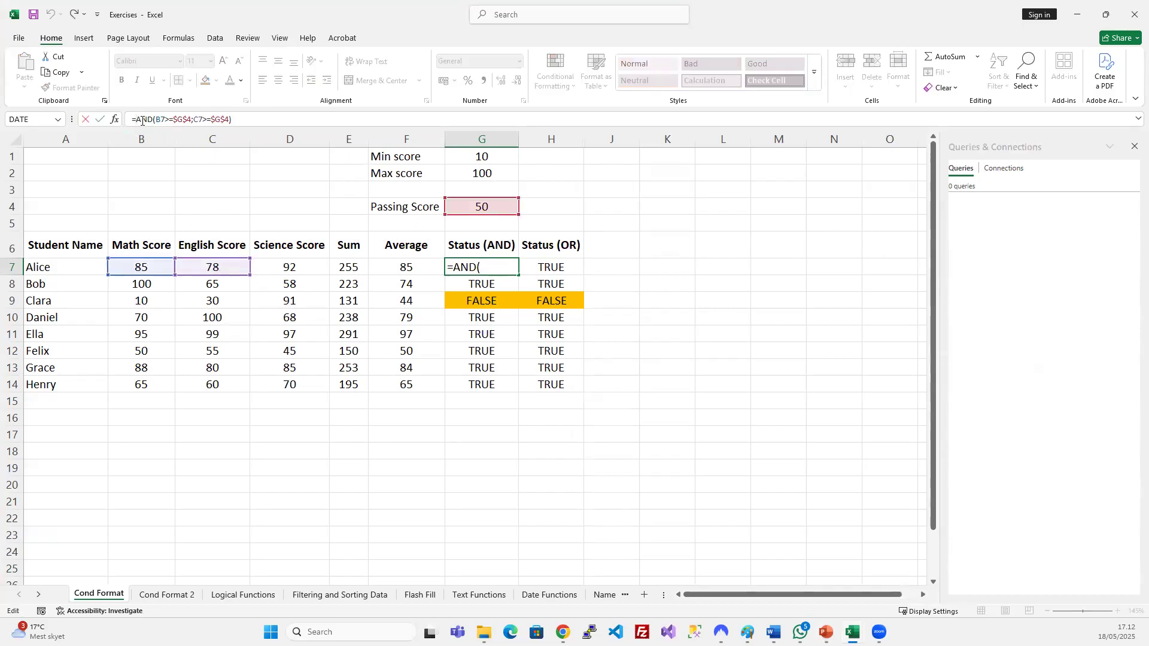
{"action": "key", "text": "ctrl+Return"}
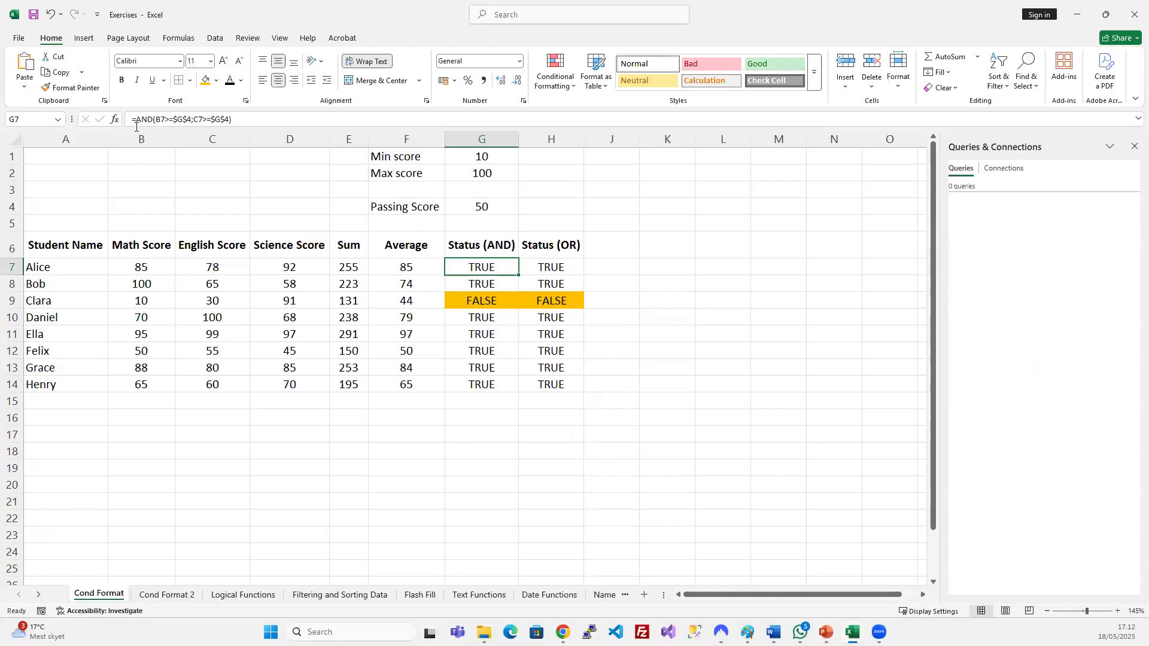
{"action": "left_click_drag", "start_coordinate": [136, 121], "coordinate": [238, 123]}
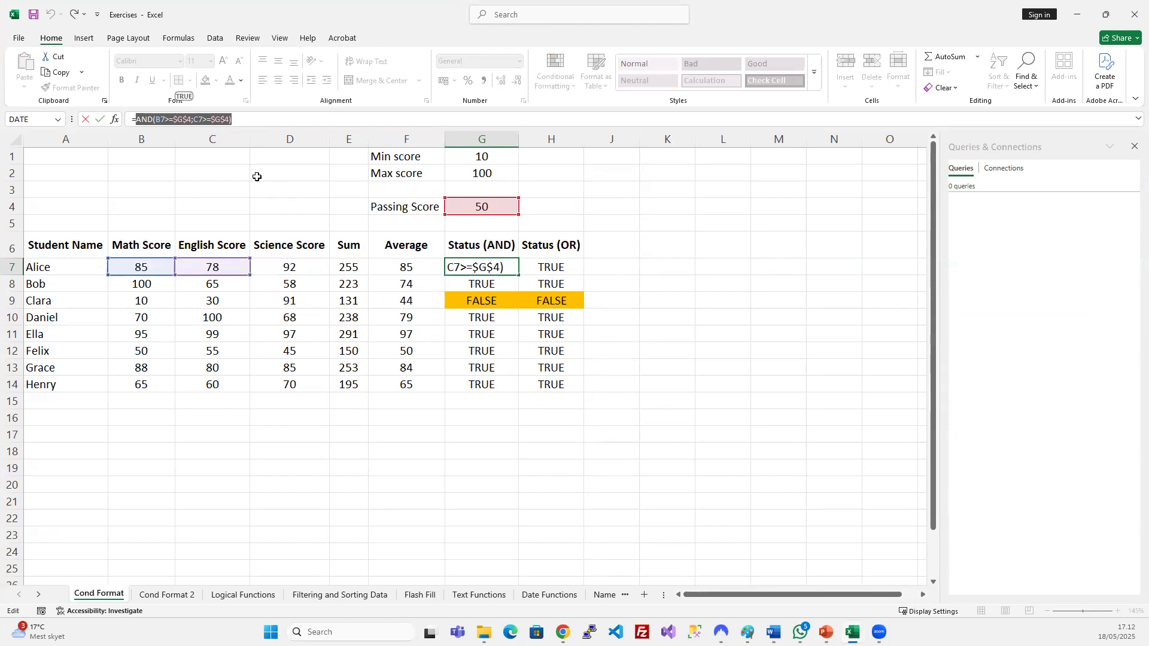
{"action": "left_click", "coordinate": [137, 120]}
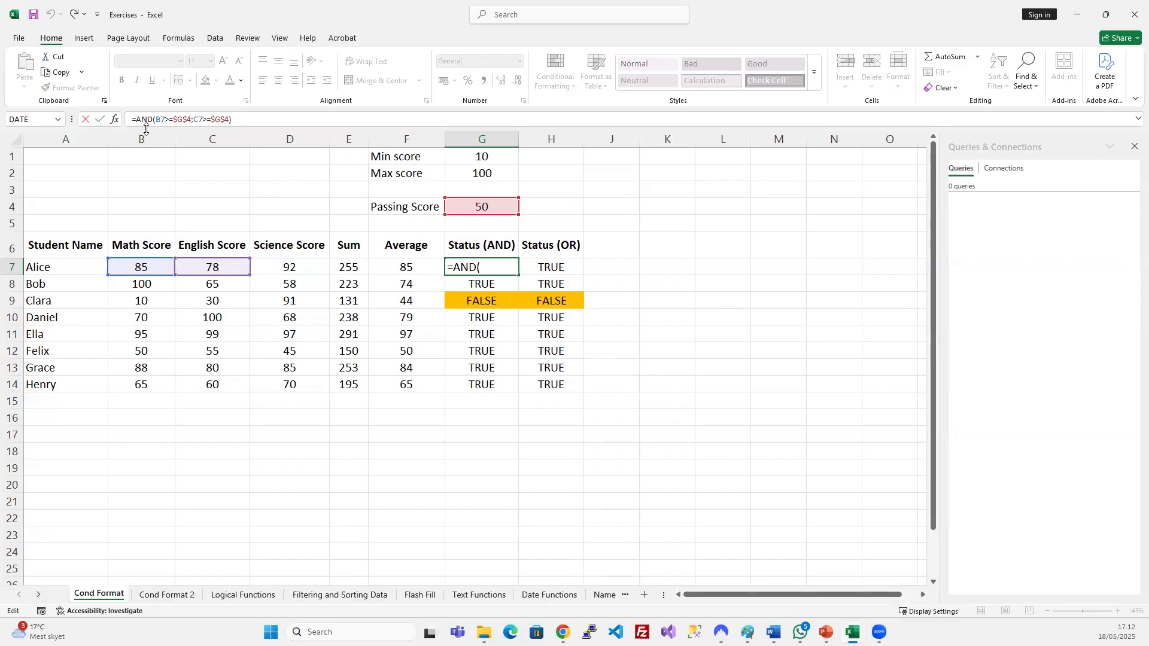
{"action": "type", "text": "IF"}
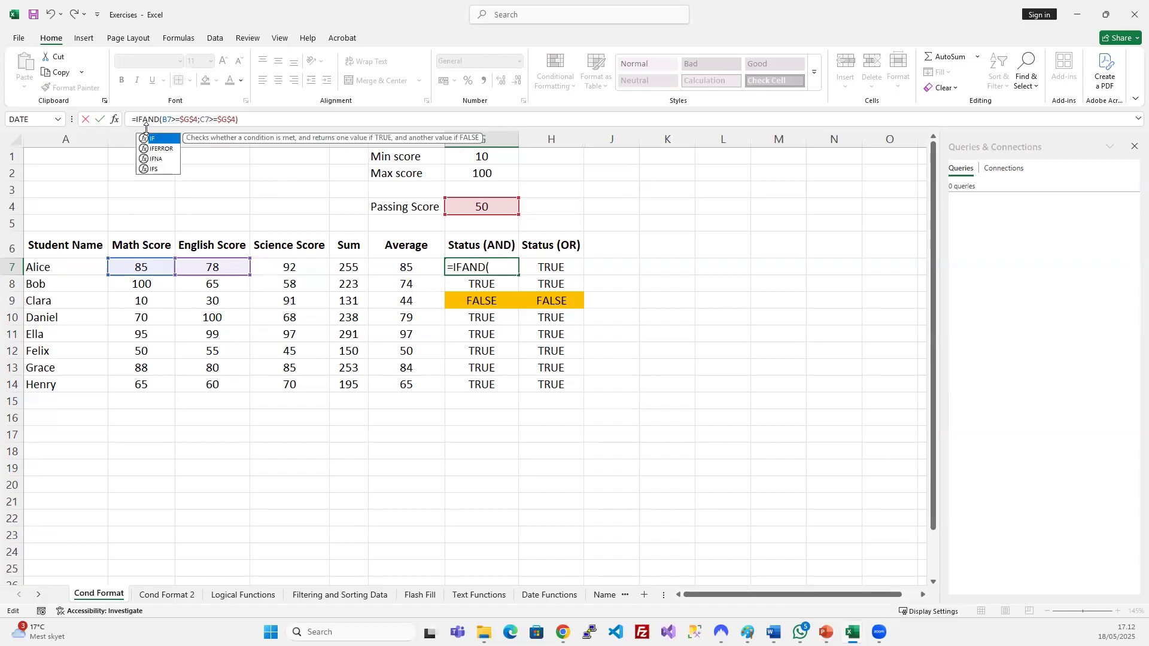
{"action": "type", "text": "("}
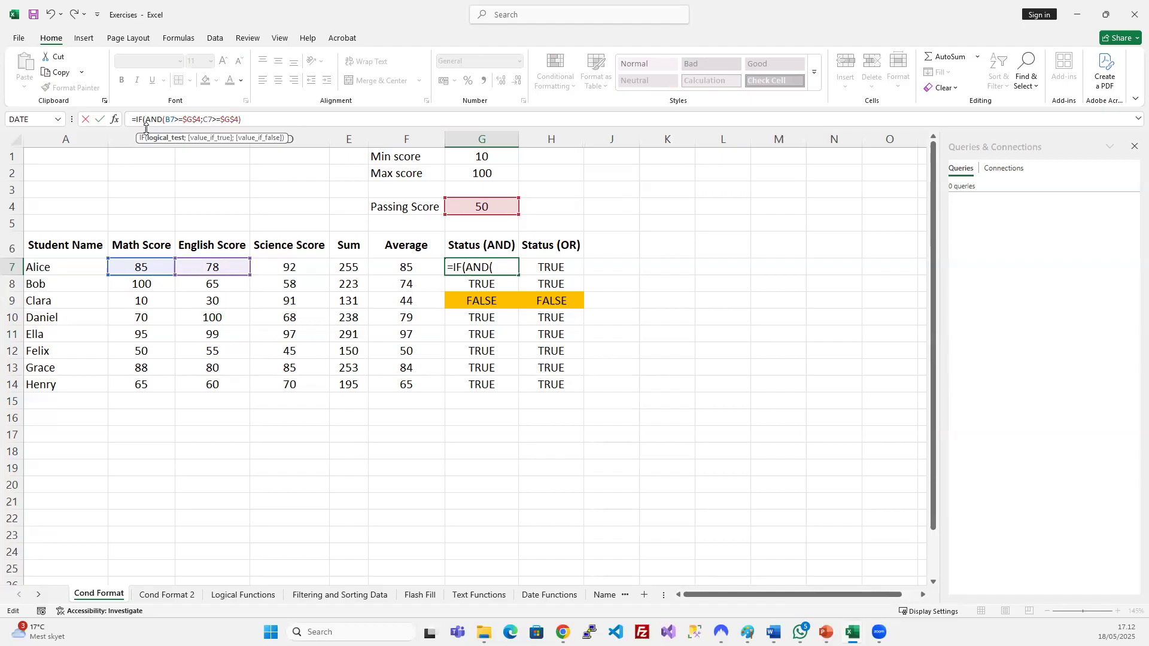
{"action": "left_click_drag", "start_coordinate": [145, 119], "coordinate": [245, 123]}
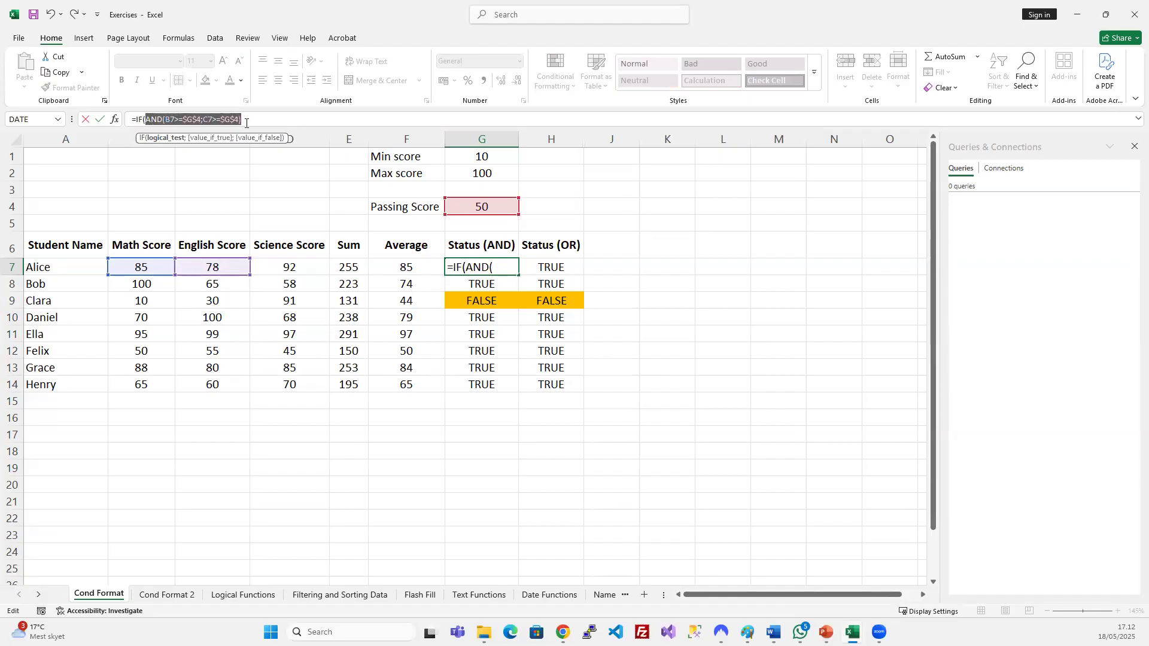
{"action": "left_click", "coordinate": [257, 121]}
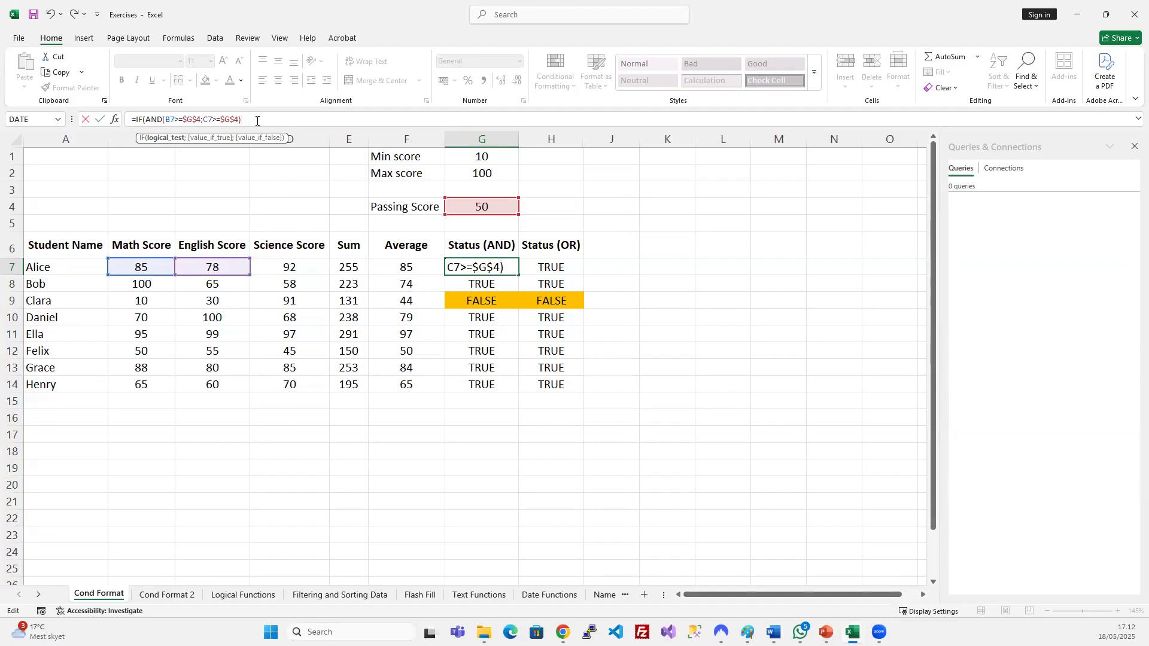
{"action": "type", "text": "="}
{"action": "type", "text": "true"}
{"action": "type", "text": ";"}
{"action": "type", "text": "\"pA"}
{"action": "key", "text": "BackSpace"}
{"action": "key", "text": "BackSpace"}
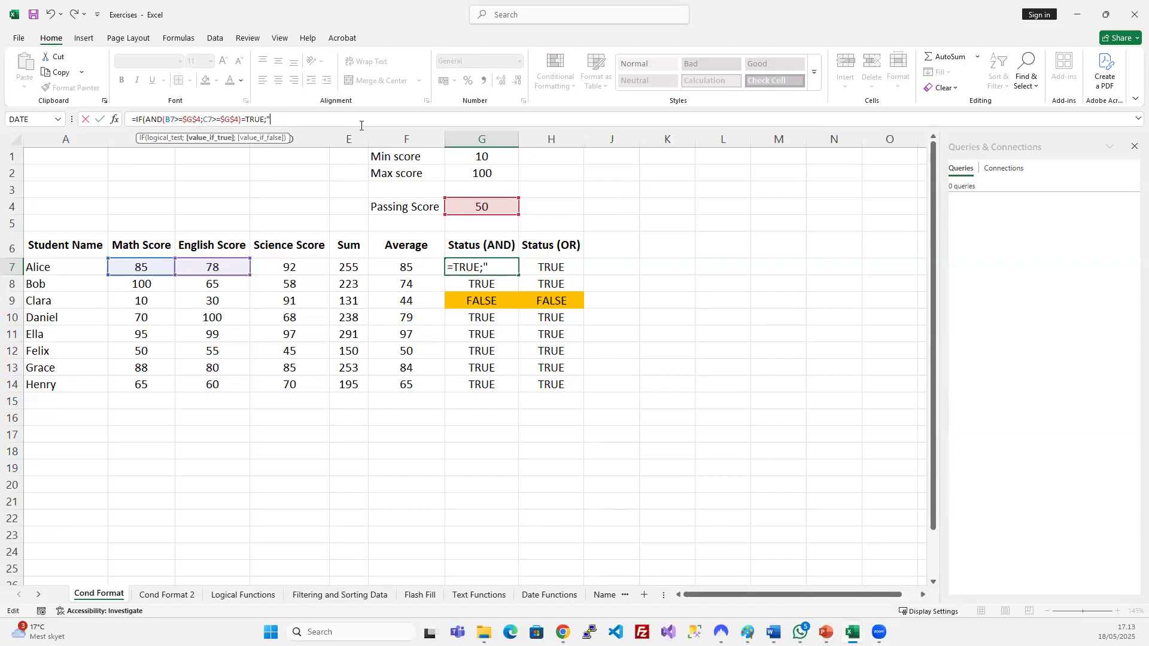
{"action": "type", "text": "Passed"}
{"action": "type", "text": ";"}
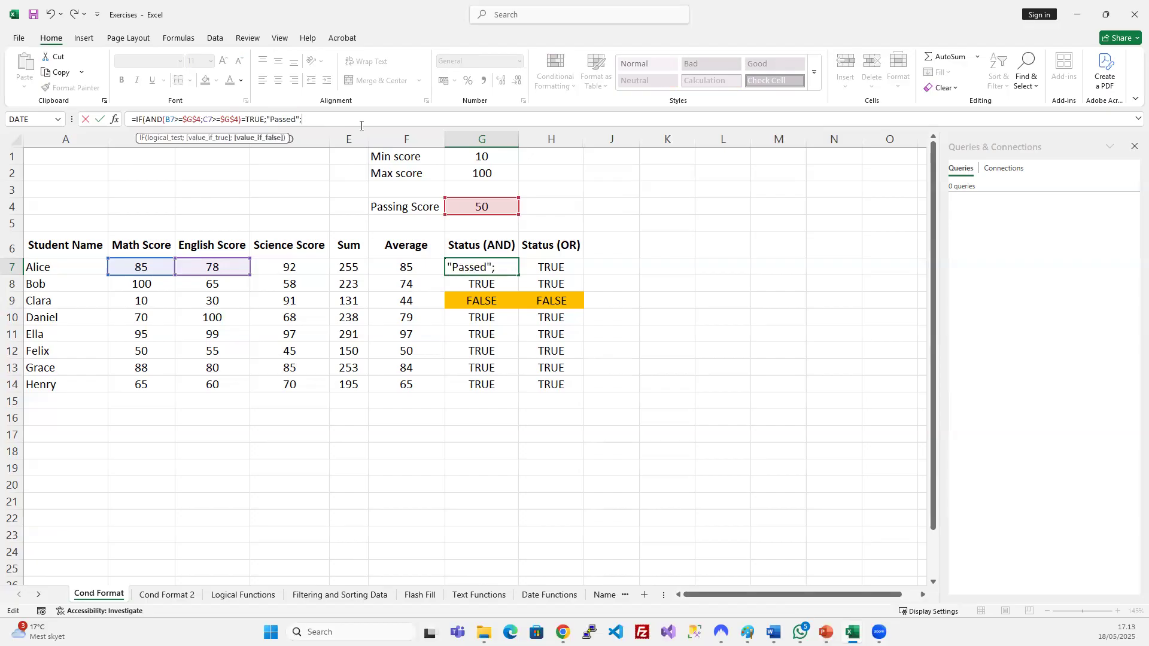
{"action": "type", "text": "\"Failed\")"}
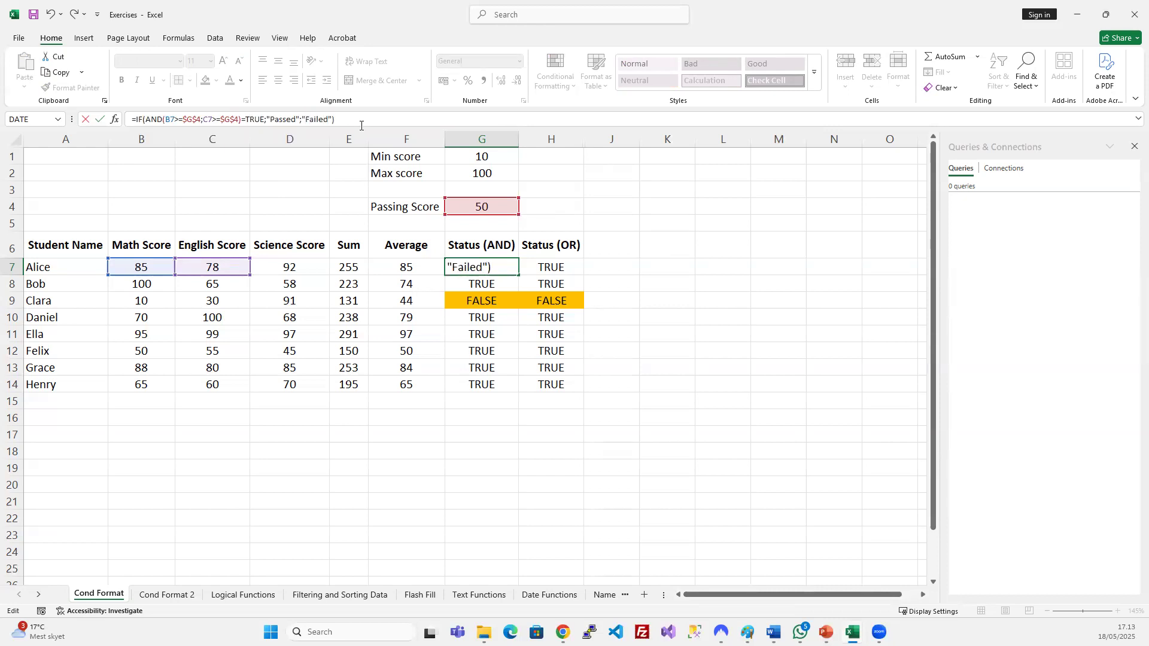
{"action": "key", "text": "Return"}
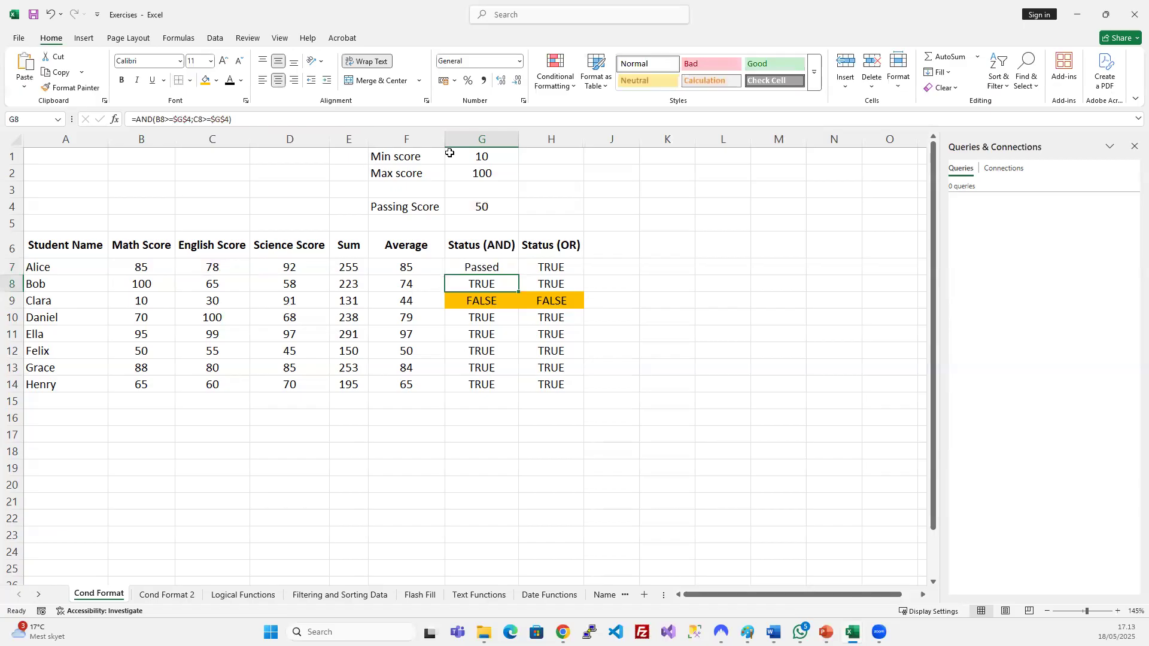
Review G7's IF formula, then fill it down the Status (AND) column to G14.
{"action": "left_click", "coordinate": [492, 267]}
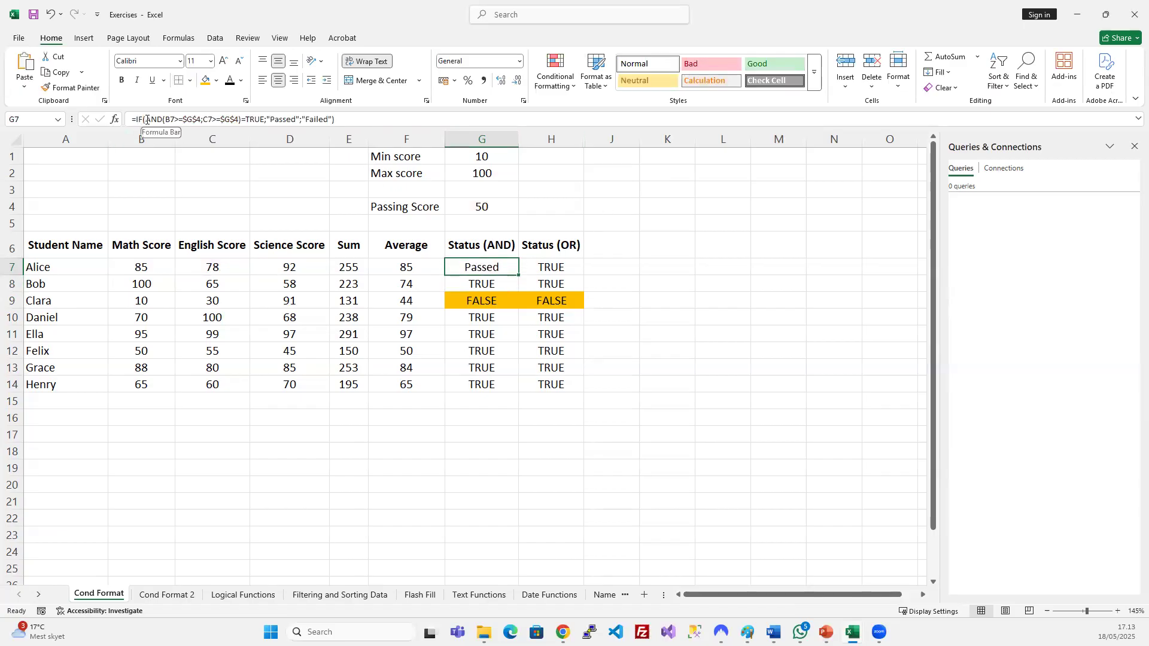
{"action": "left_click_drag", "start_coordinate": [147, 119], "coordinate": [152, 119]}
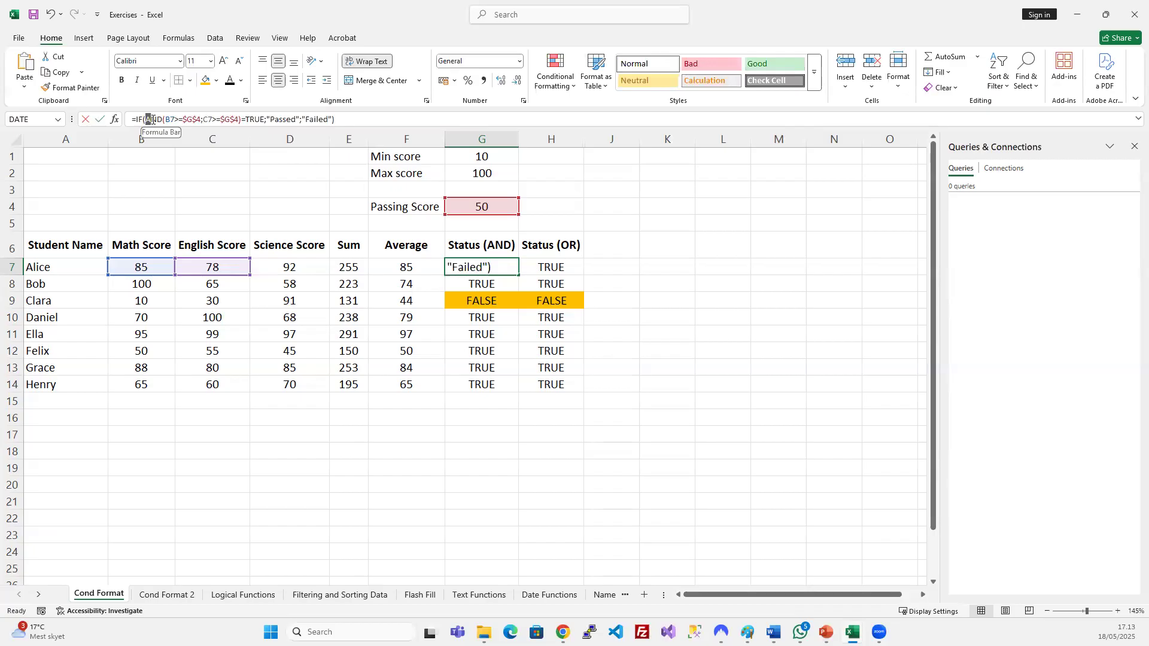
{"action": "left_click_drag", "start_coordinate": [151, 119], "coordinate": [241, 122]}
{"action": "left_click_drag", "start_coordinate": [134, 118], "coordinate": [358, 123]}
{"action": "left_click", "coordinate": [361, 121]}
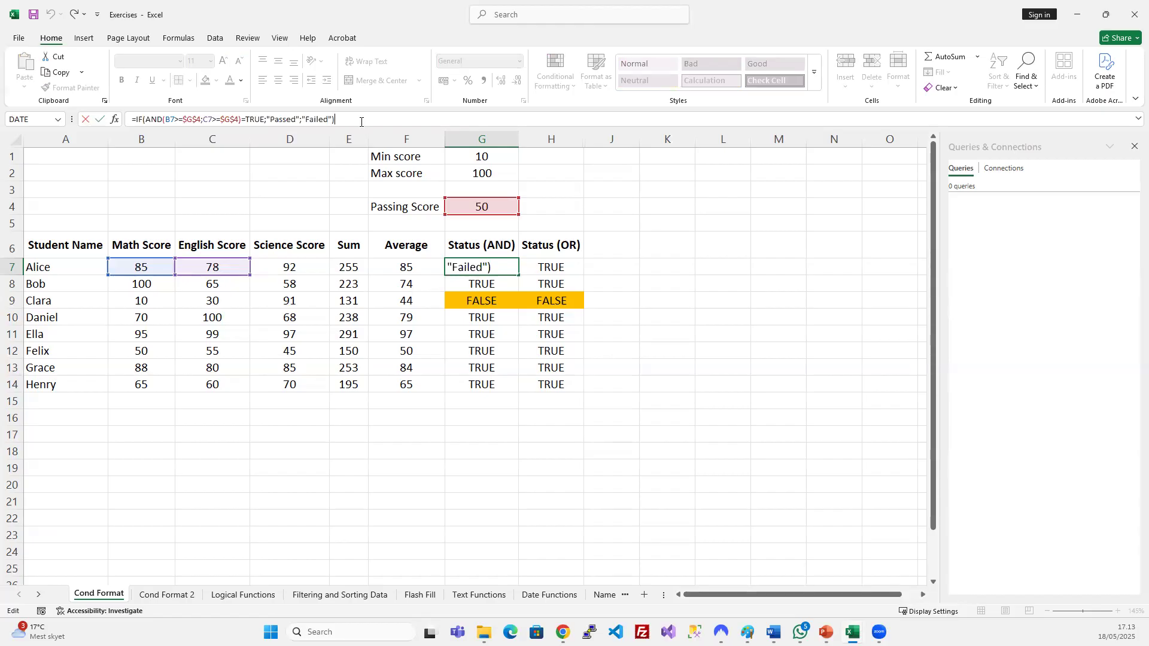
{"action": "key", "text": "Return"}
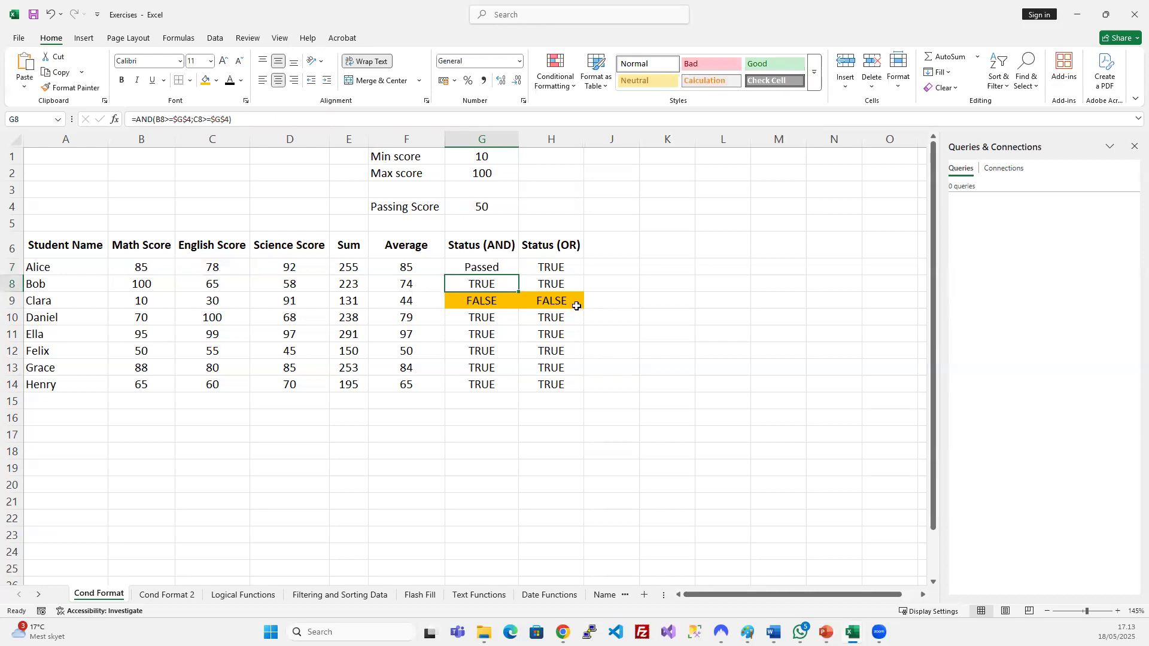
{"action": "left_click_drag", "start_coordinate": [483, 266], "coordinate": [501, 385]}
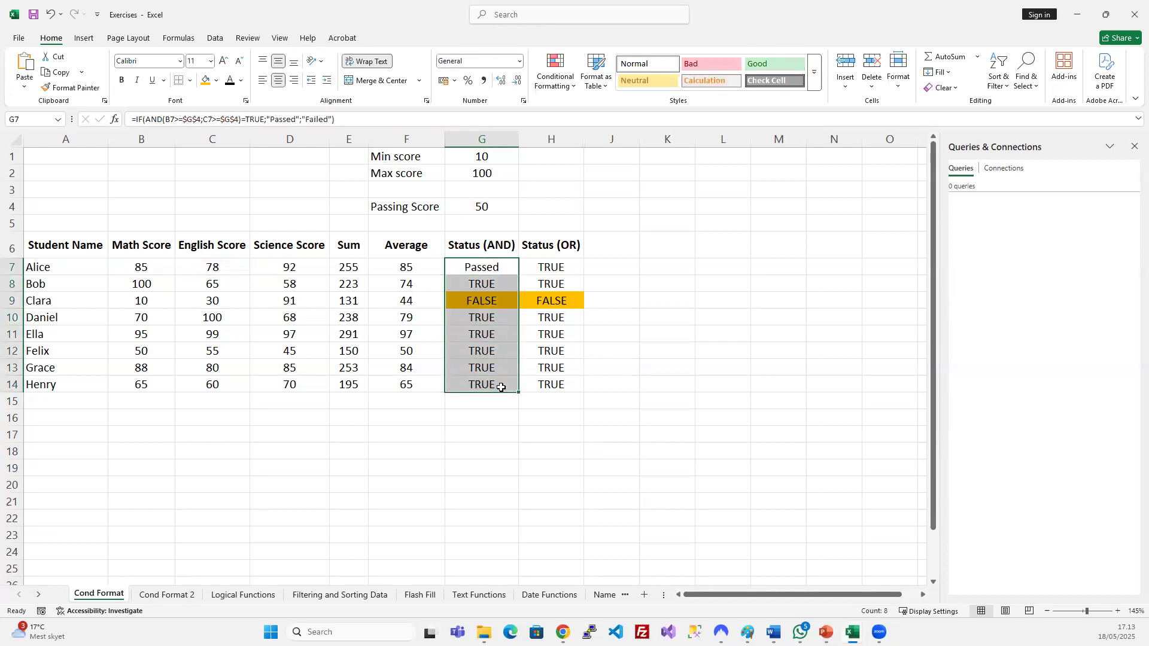
{"action": "key", "text": "ctrl+d"}
{"action": "left_click", "coordinate": [493, 301]}
Wrap H7's OR test in IF with =TRUE, returning "Passed" or "Failed".
{"action": "left_click_drag", "start_coordinate": [552, 268], "coordinate": [556, 367]}
{"action": "left_click", "coordinate": [543, 268]}
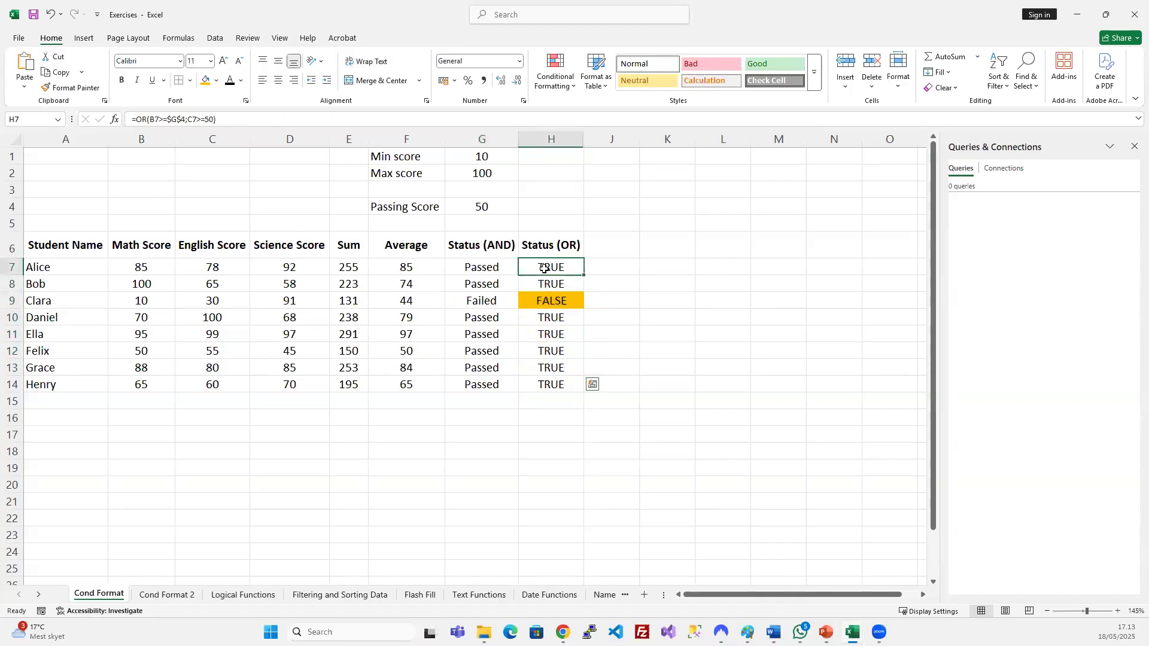
{"action": "left_click", "coordinate": [143, 121]}
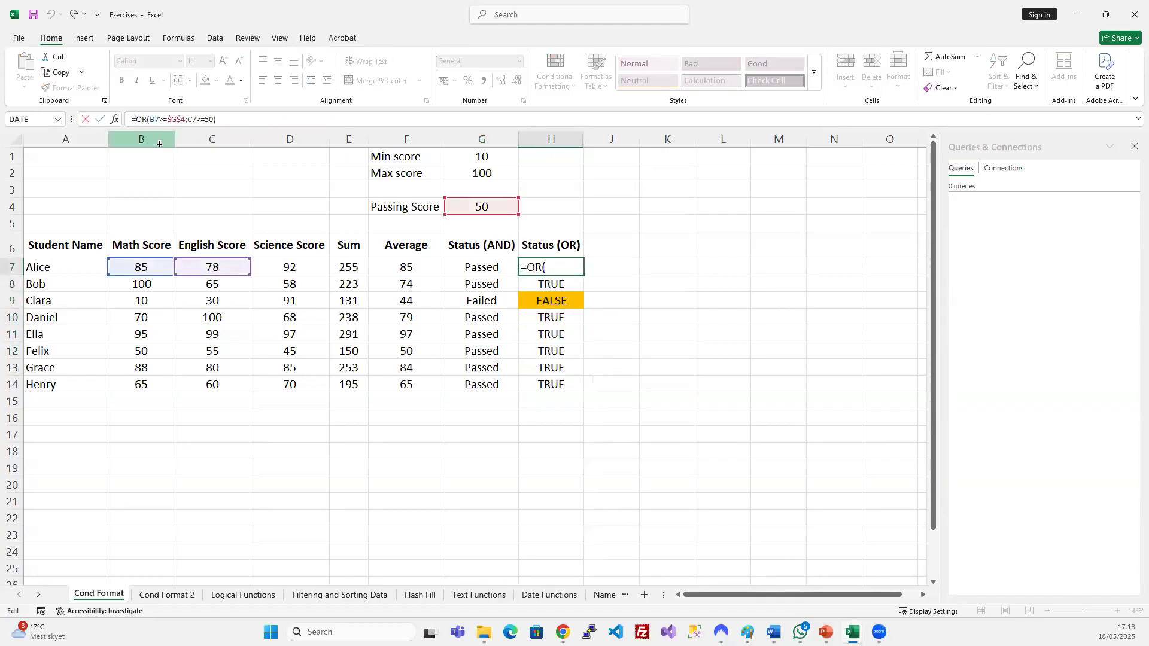
{"action": "type", "text": "if"}
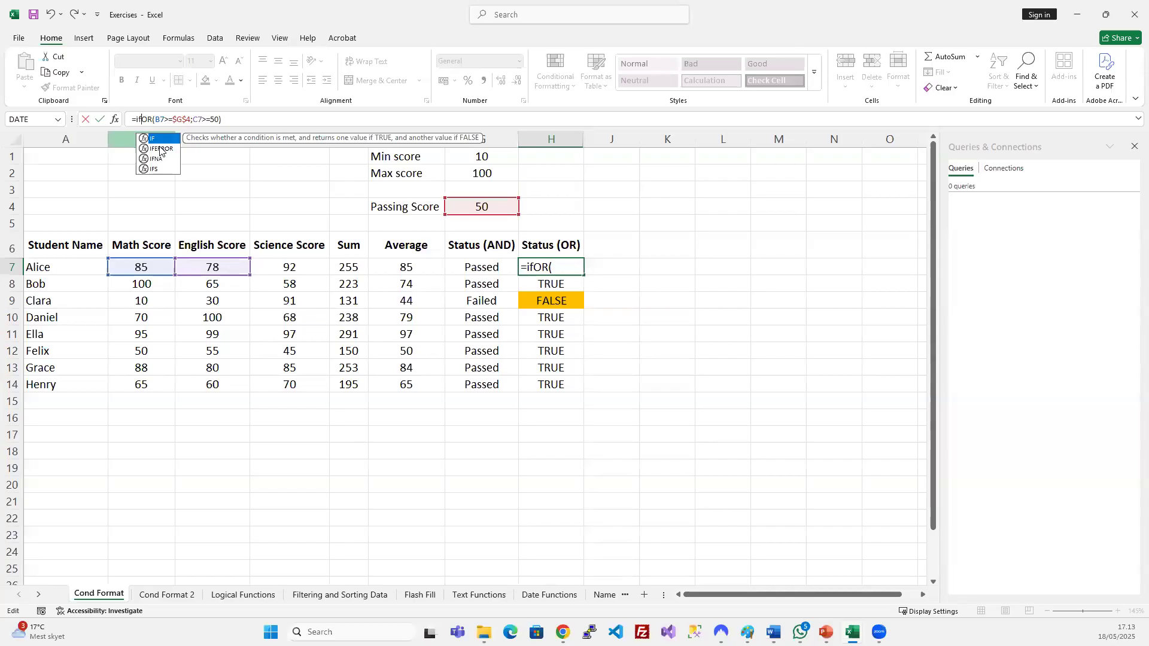
{"action": "type", "text": "("}
{"action": "left_click_drag", "start_coordinate": [145, 120], "coordinate": [226, 118]}
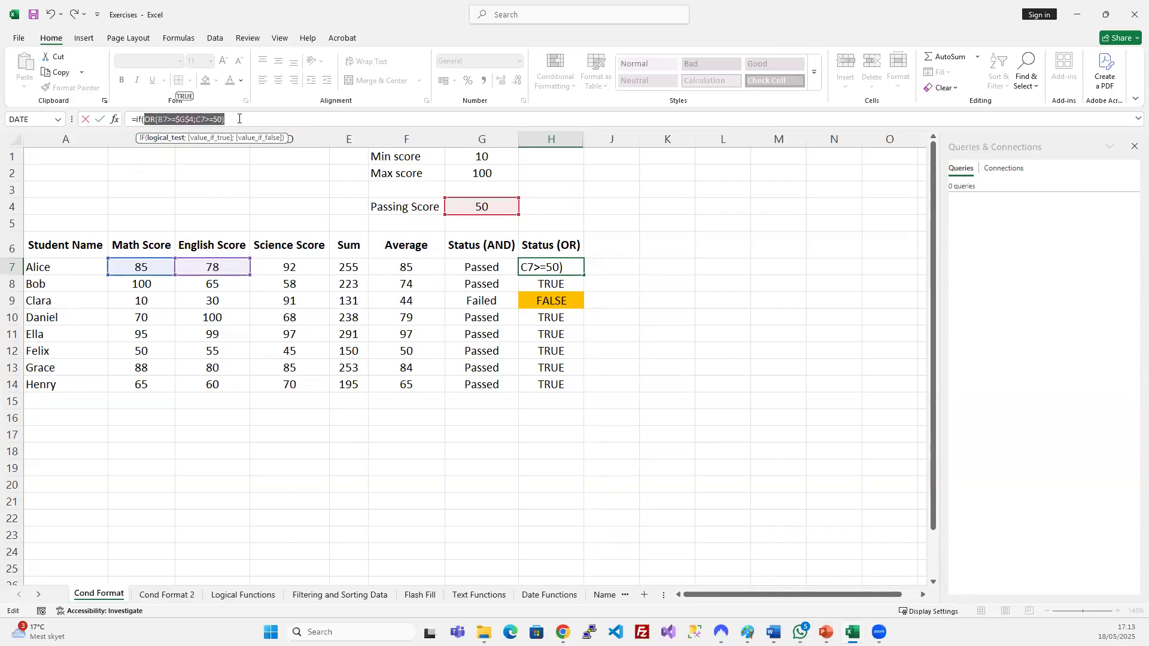
{"action": "left_click", "coordinate": [236, 118]}
{"action": "type", "text": ";\""}
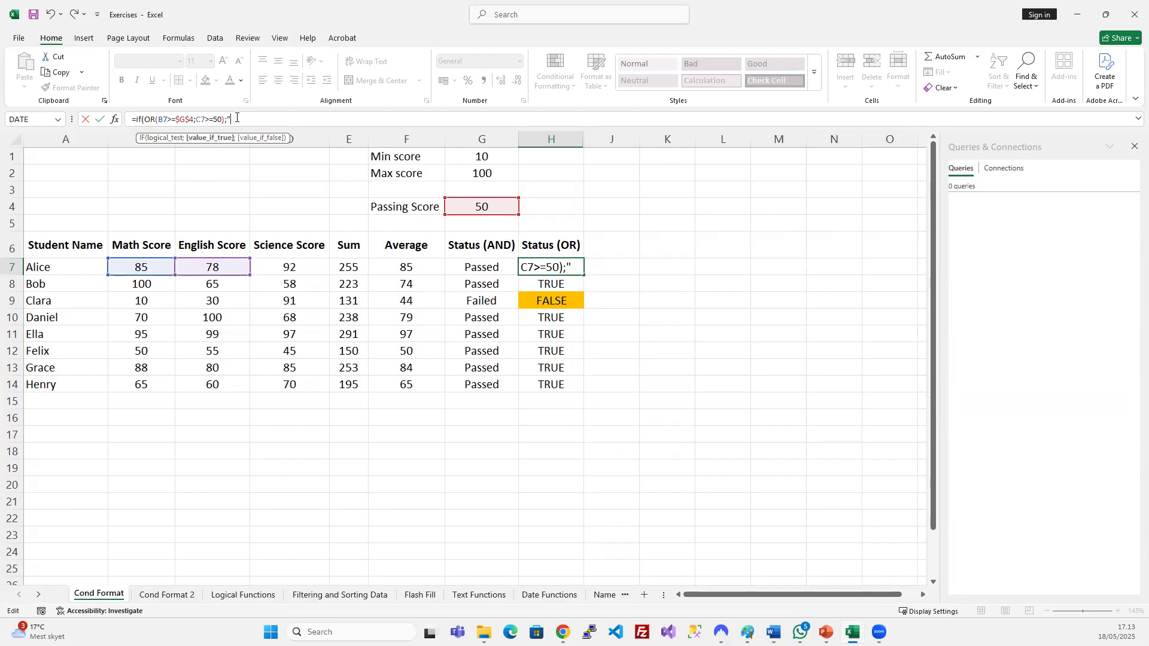
{"action": "key", "text": "BackSpace"}
{"action": "type", "text": "tr"}
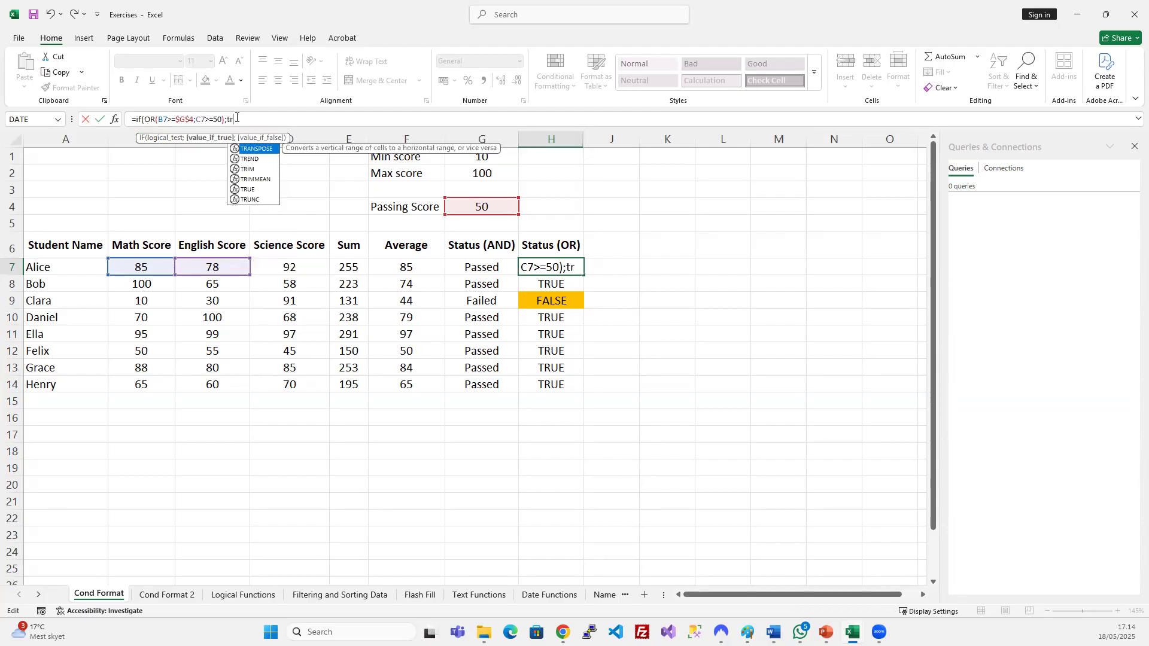
{"action": "type", "text": "ue"}
{"action": "key", "text": "Tab"}
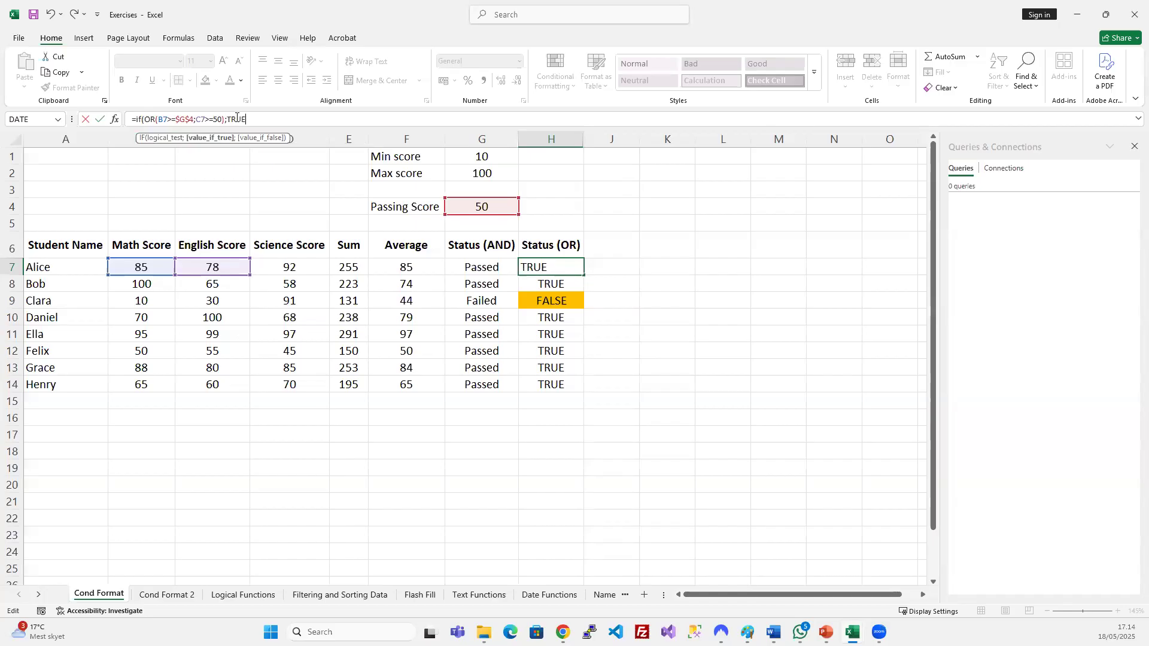
{"action": "type", "text": ";\"Passed\";\"Failed\")"}
{"action": "key", "text": "Return"}
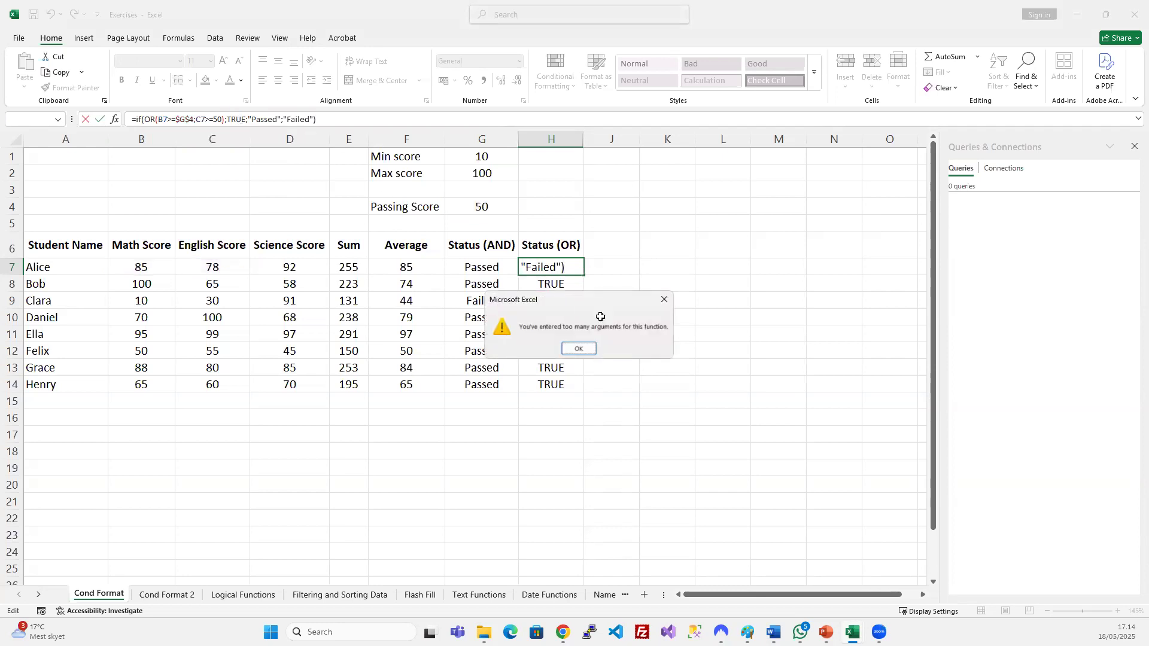
Fix the too-many-arguments error by replacing the extra semicolon before TRUE with =.
{"action": "key", "text": "Return"}
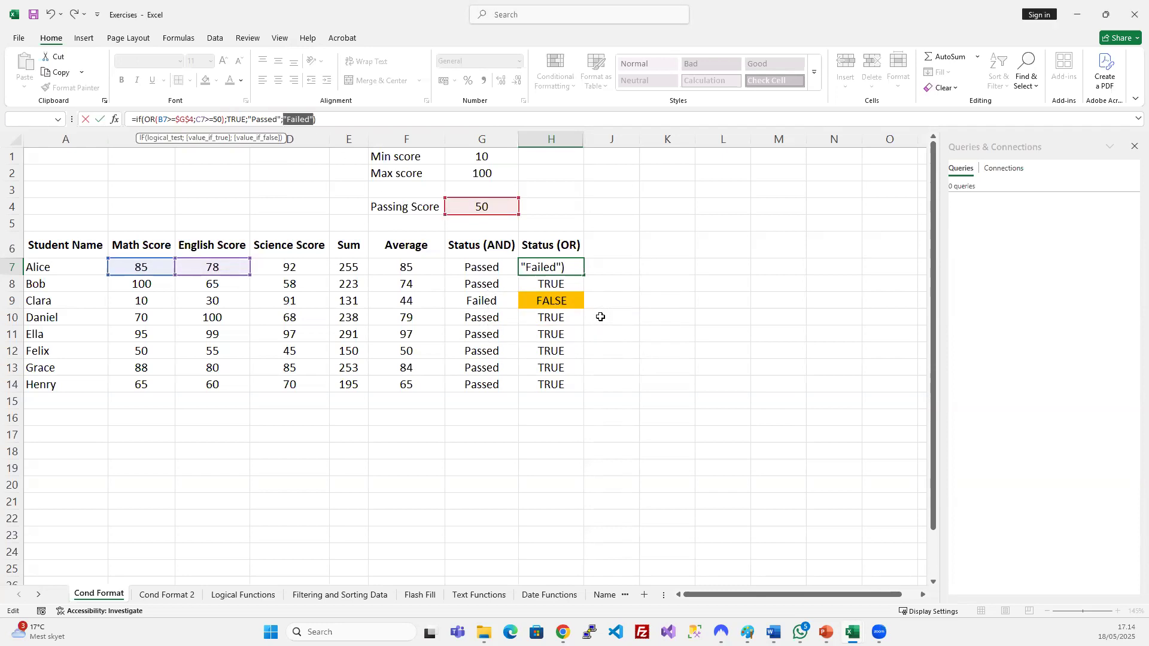
{"action": "left_click", "coordinate": [274, 120]}
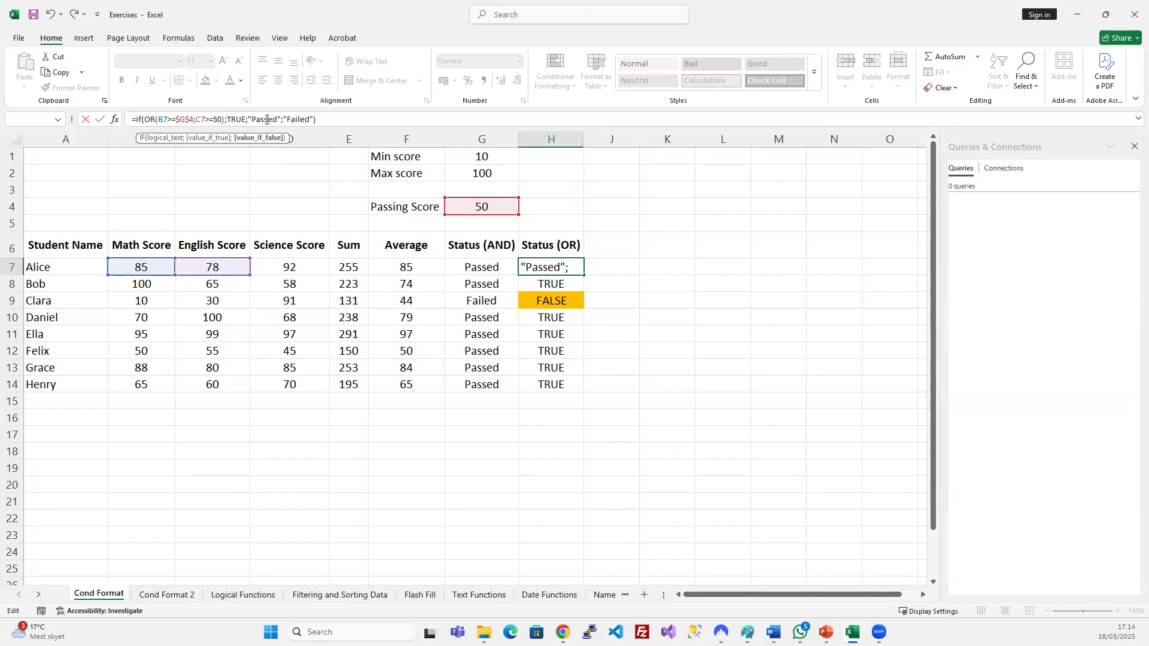
{"action": "left_click", "coordinate": [334, 125]}
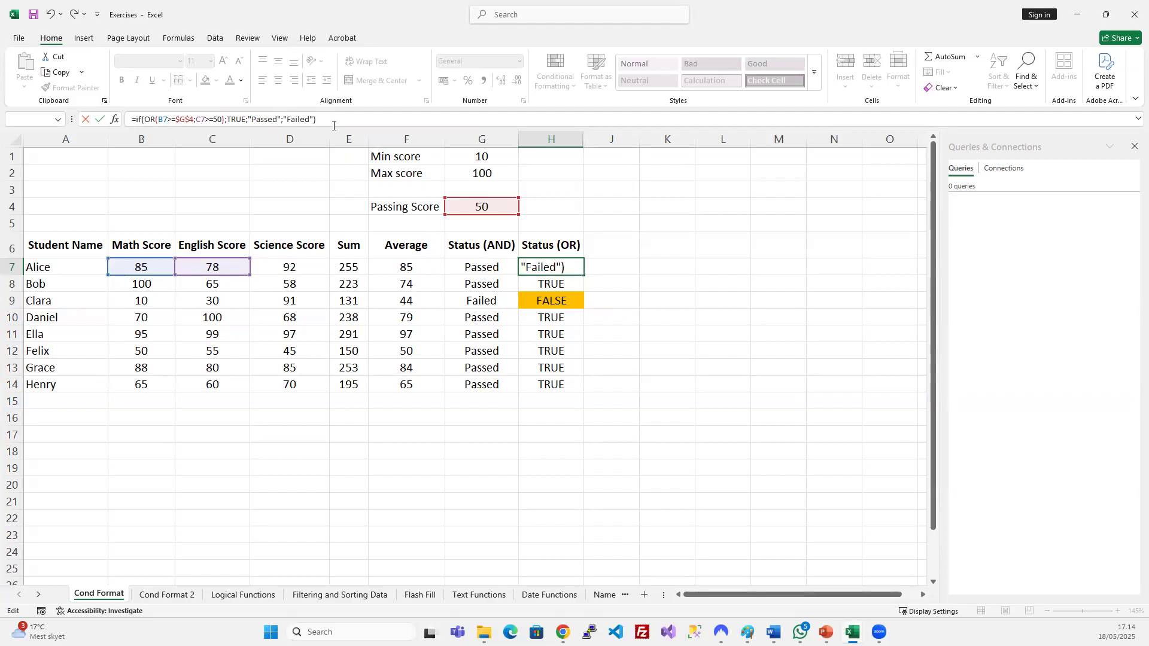
{"action": "key", "text": "Return"}
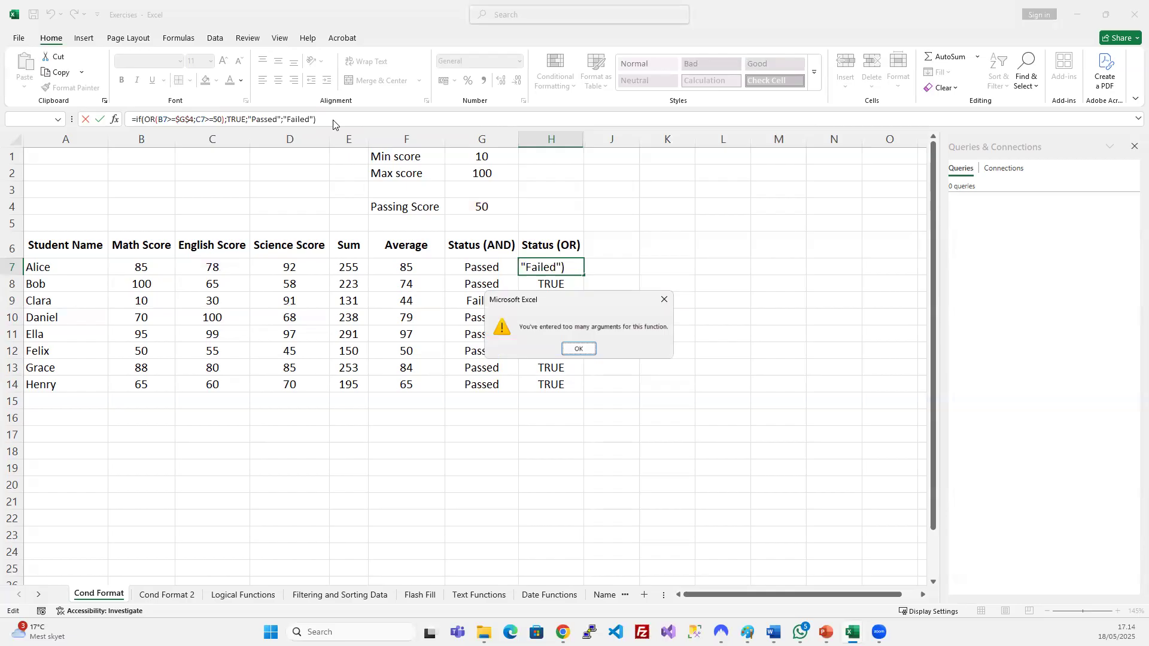
{"action": "key", "text": "Return"}
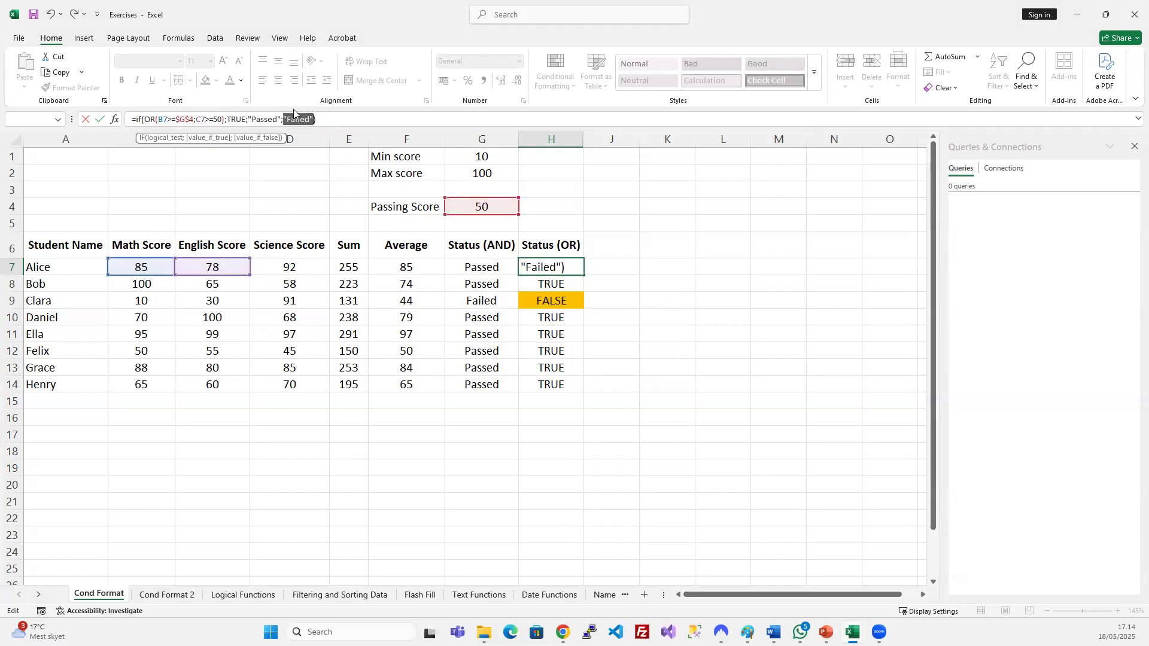
{"action": "left_click", "coordinate": [227, 119]}
{"action": "key", "text": "BackSpace"}
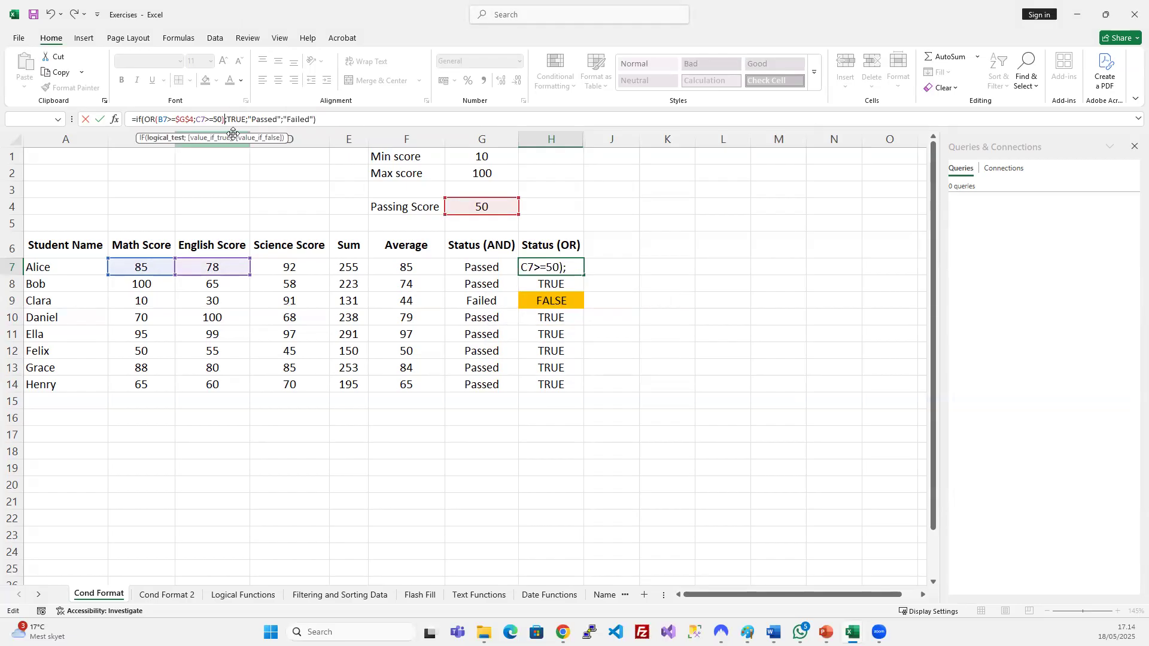
{"action": "type", "text": "="}
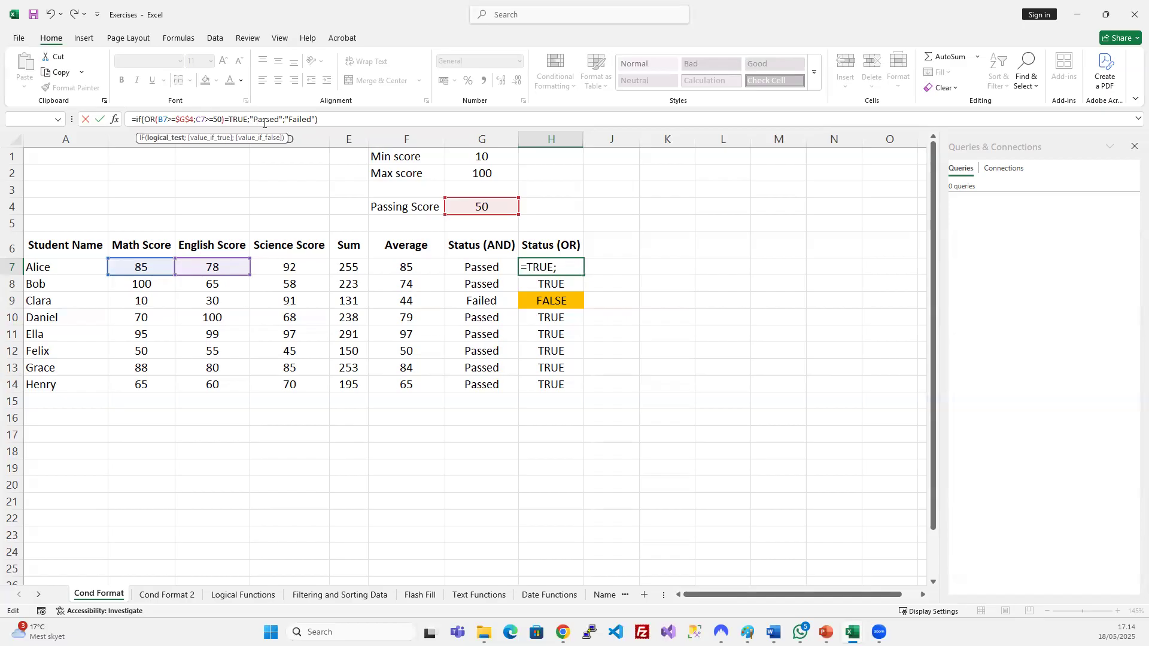
{"action": "key", "text": "Return"}
Fill the IF(OR) formula down to H14 and check the individual results.
{"action": "left_click_drag", "start_coordinate": [564, 270], "coordinate": [558, 381]}
{"action": "key", "text": "ctrl+d"}
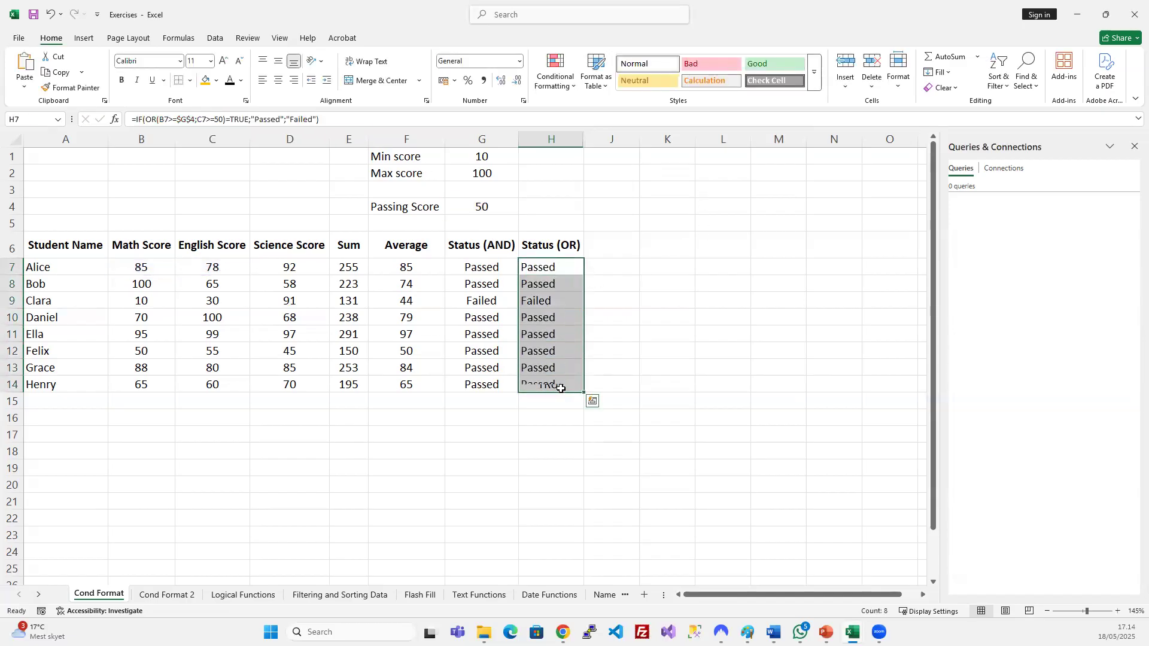
{"action": "left_click_drag", "start_coordinate": [535, 300], "coordinate": [487, 305]}
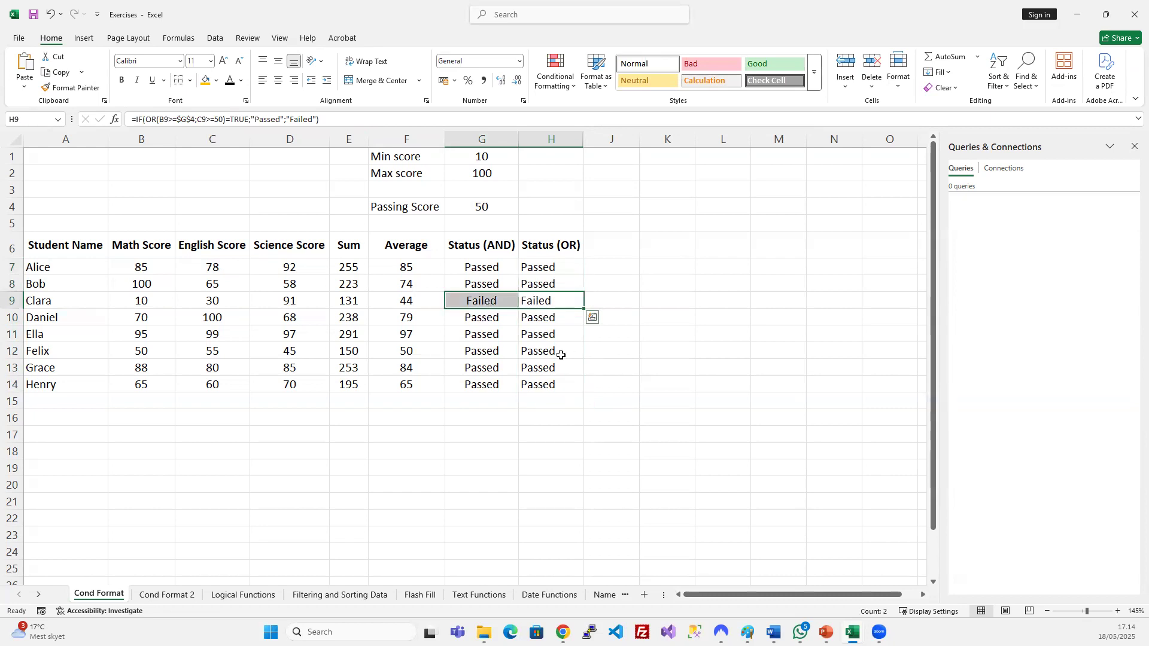
{"action": "left_click", "coordinate": [561, 354]}
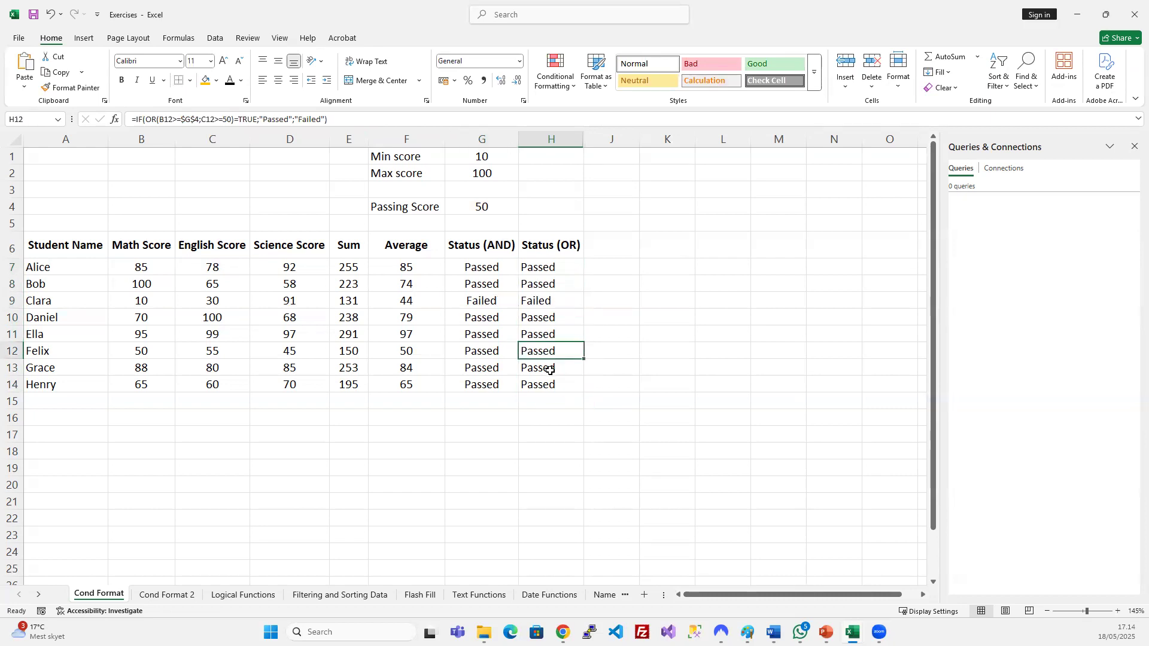
Commit H12's IF(OR) formula, then inspect H8's formula and leave it unchanged.
{"action": "left_click_drag", "start_coordinate": [146, 116], "coordinate": [235, 120]}
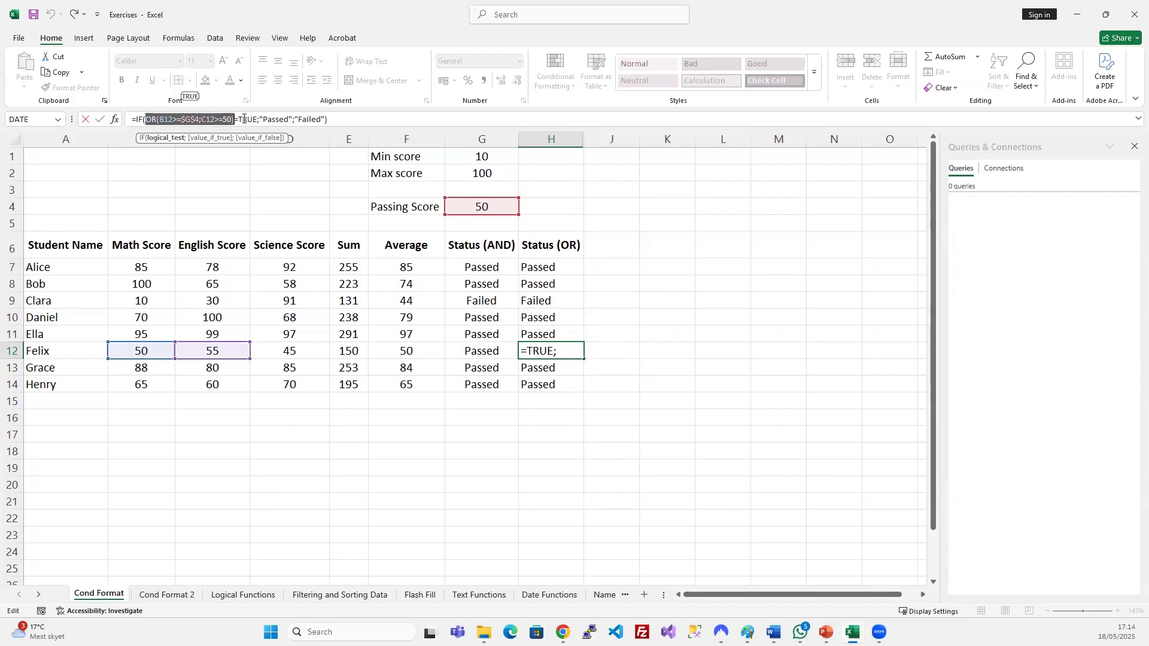
{"action": "left_click_drag", "start_coordinate": [242, 119], "coordinate": [322, 120]}
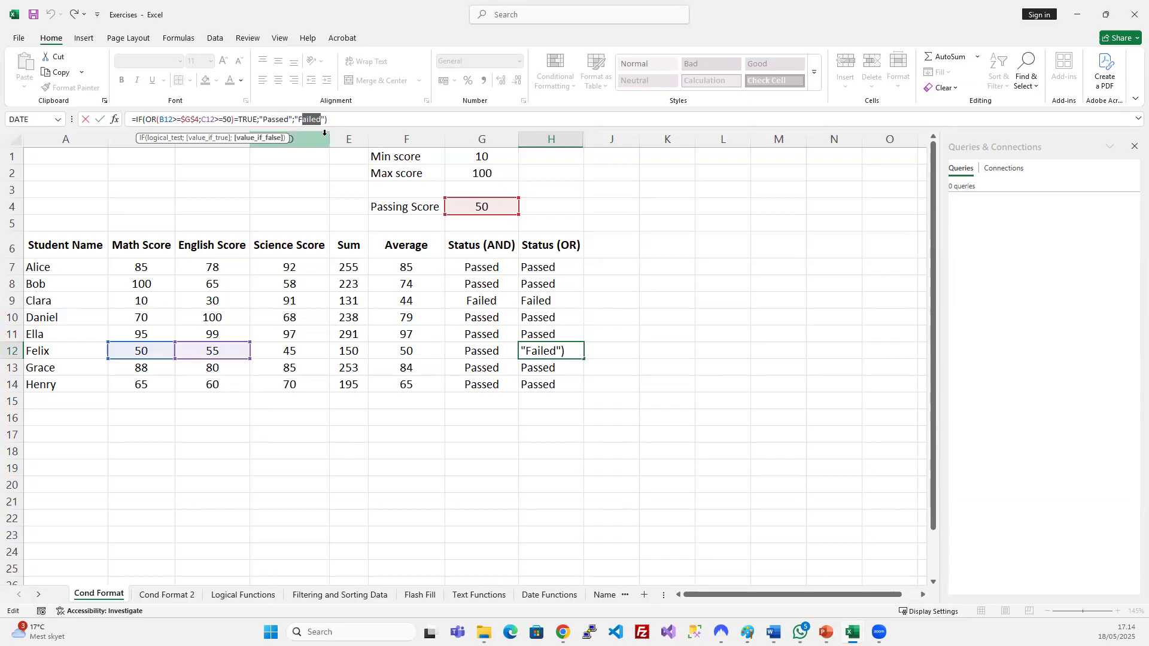
{"action": "key", "text": "Return"}
{"action": "left_click", "coordinate": [559, 282]}
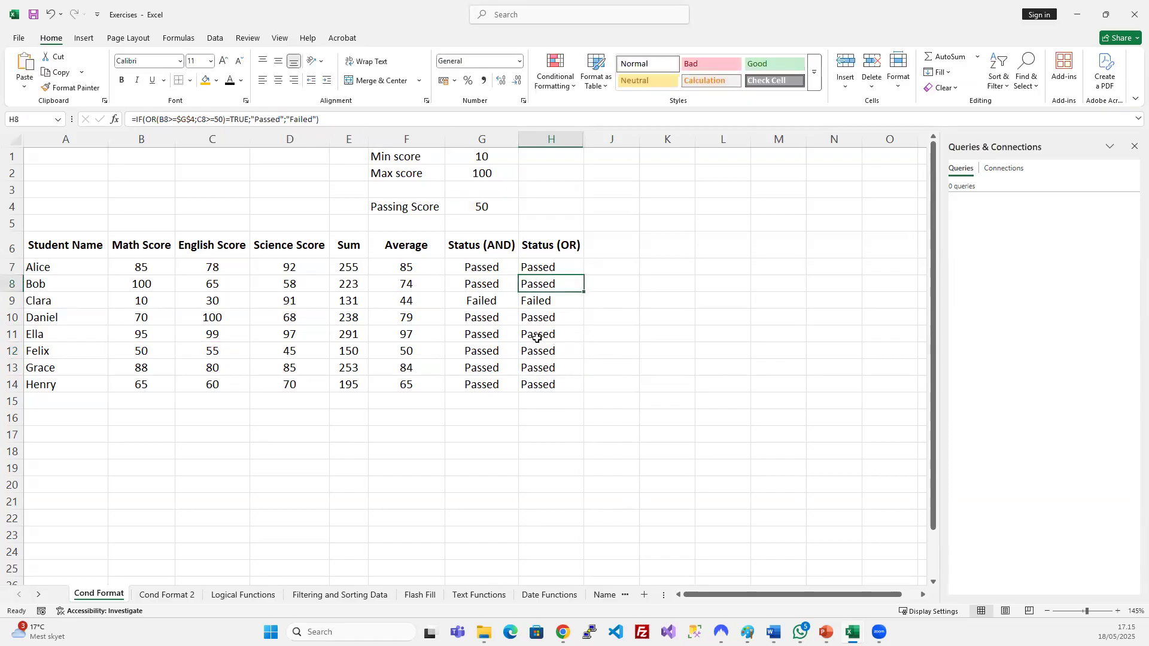
{"action": "left_click_drag", "start_coordinate": [146, 119], "coordinate": [226, 120]}
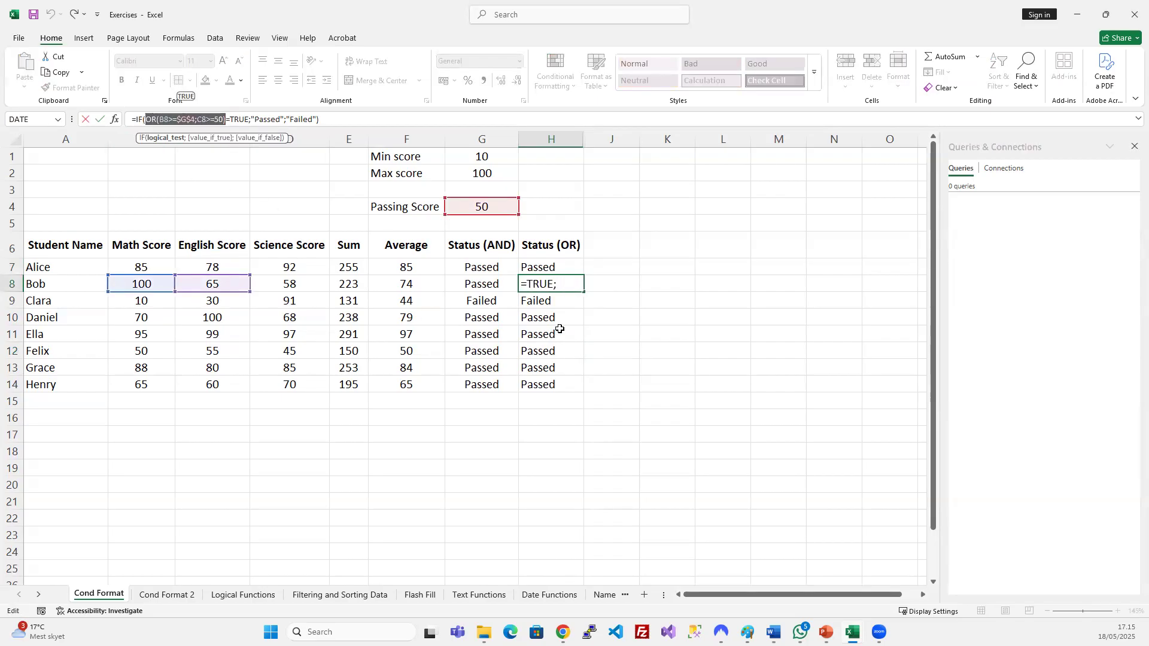
{"action": "key", "text": "Escape"}
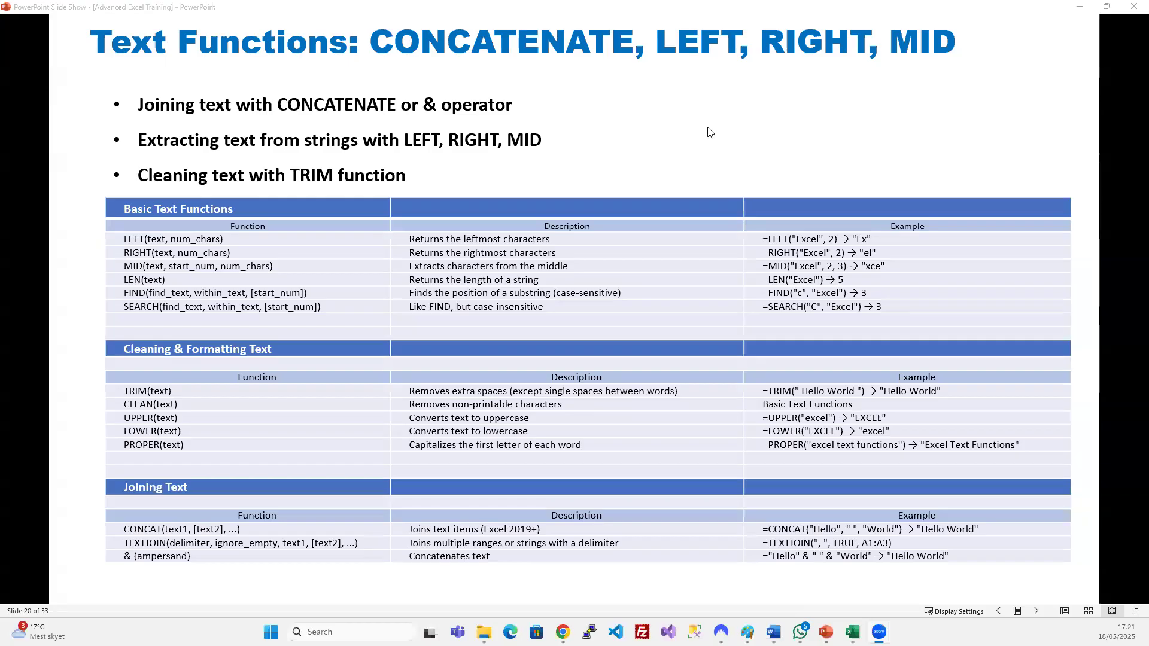
Bring up the PowerPoint slide show on the Text Functions: CONCATENATE, LEFT, RIGHT, MID slide.
{"action": "left_click", "coordinate": [669, 4]}
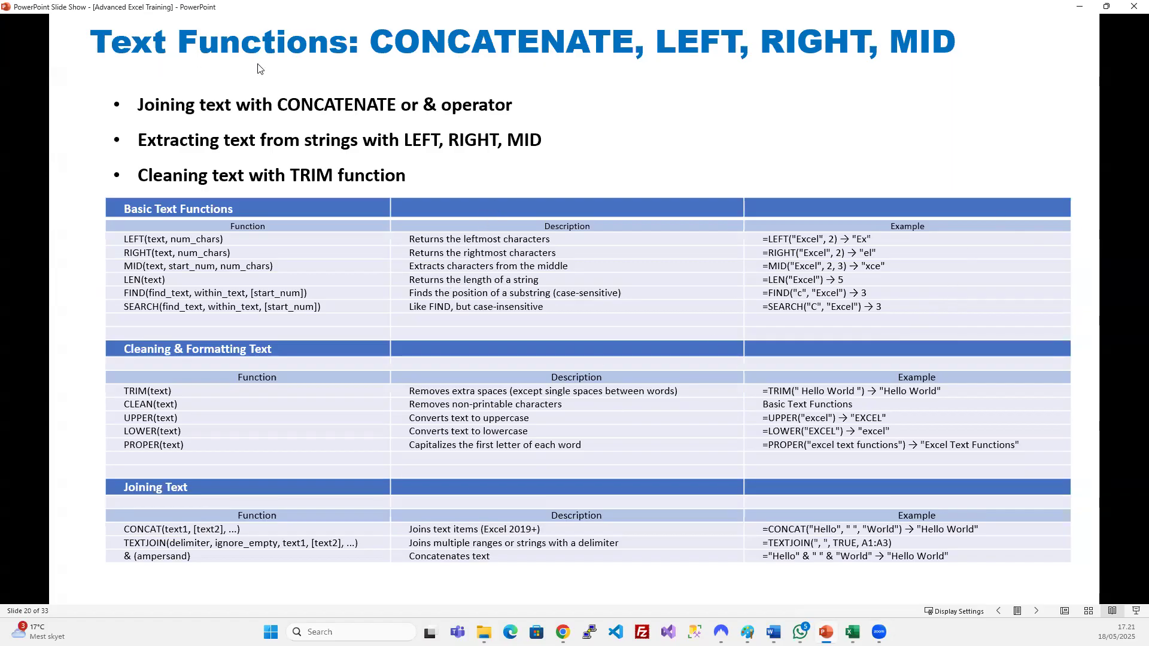
{"action": "scroll", "coordinate": [696, 297], "scroll_direction": "up", "scroll_amount": 1}
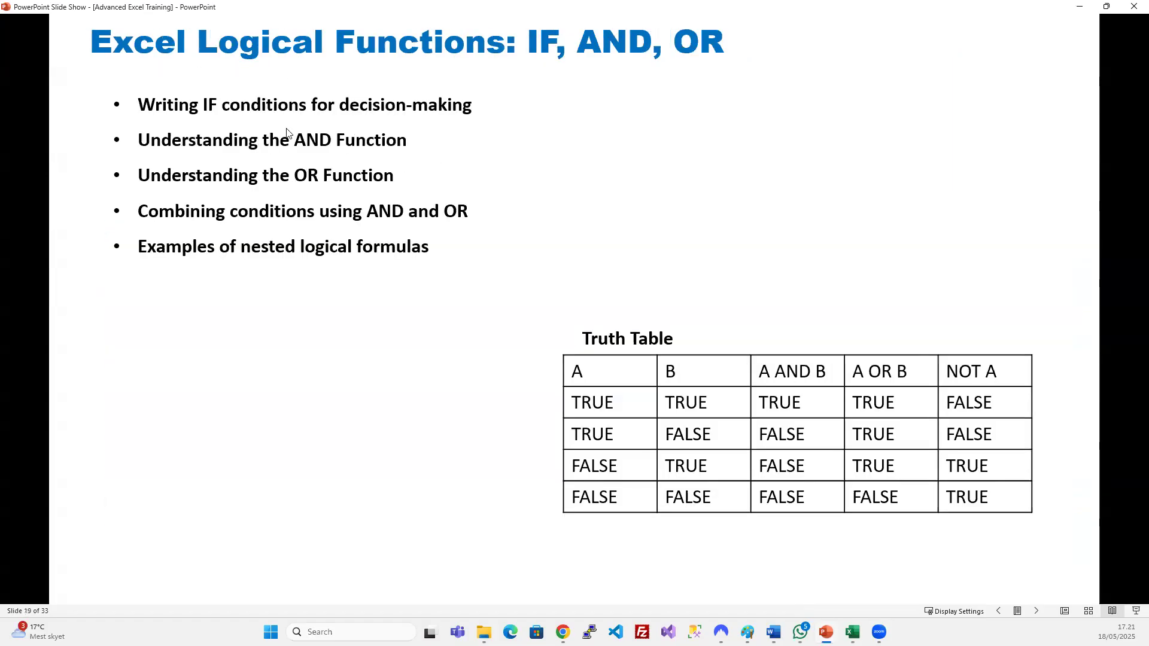
{"action": "scroll", "coordinate": [463, 215], "scroll_direction": "down", "scroll_amount": 1}
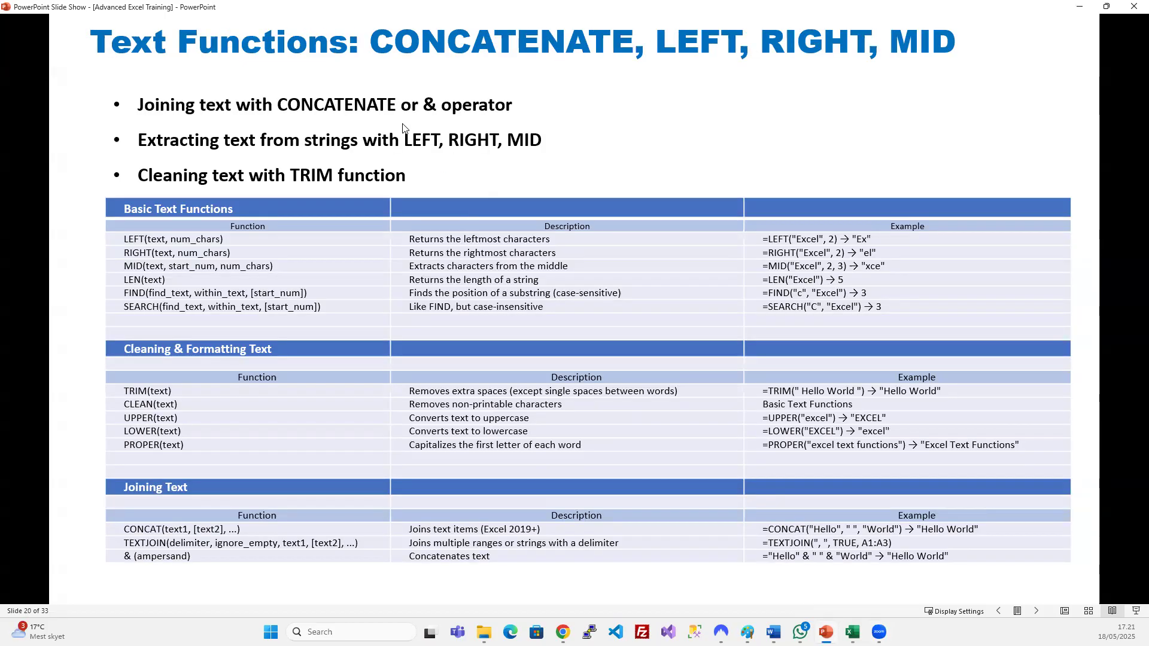
Add a new sheet and try naming it 'Text Functions', dismissing the name-taken warning.
{"action": "mouse_move", "coordinate": [852, 632]}
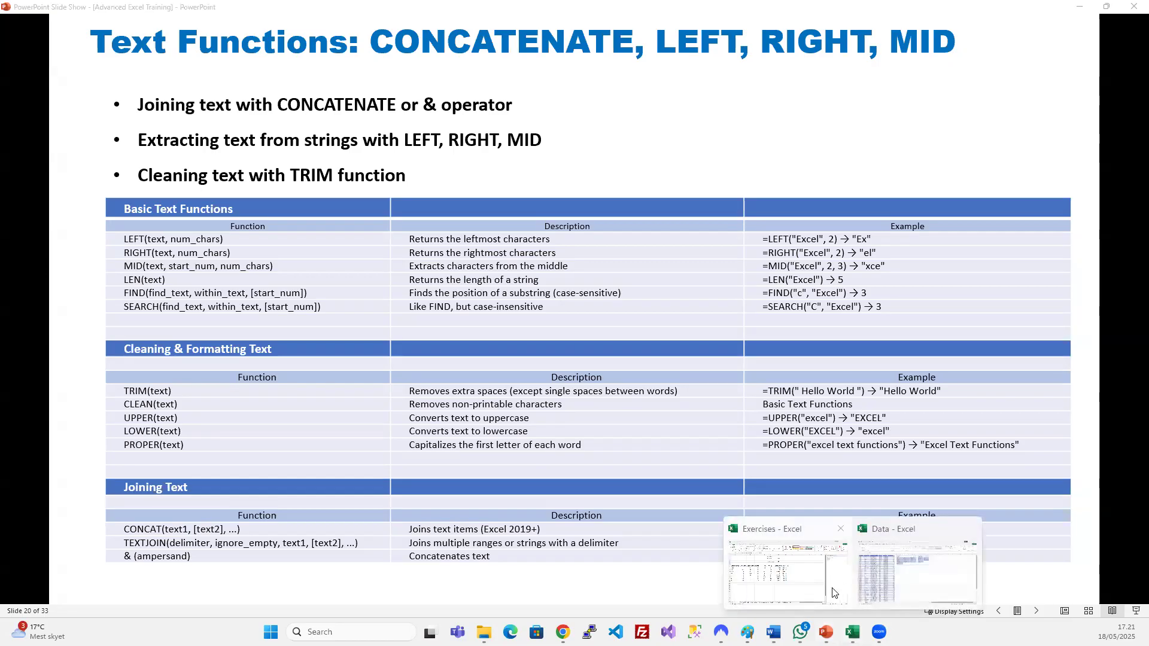
{"action": "left_click", "coordinate": [775, 577]}
{"action": "left_click", "coordinate": [616, 501]}
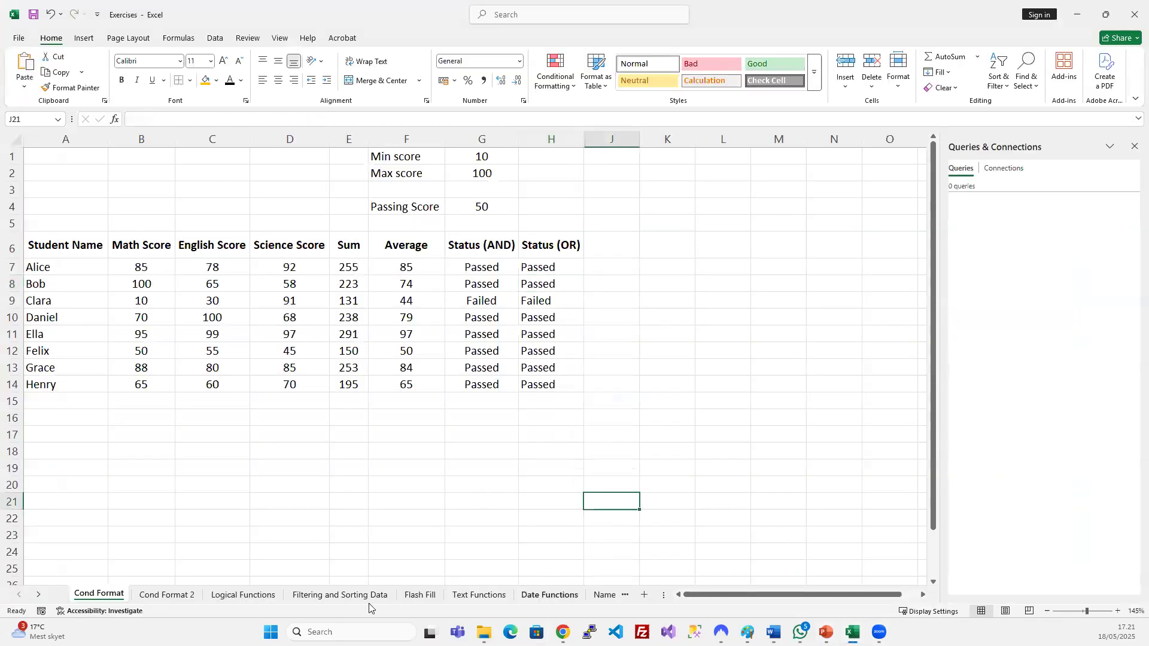
{"action": "left_click", "coordinate": [648, 595]}
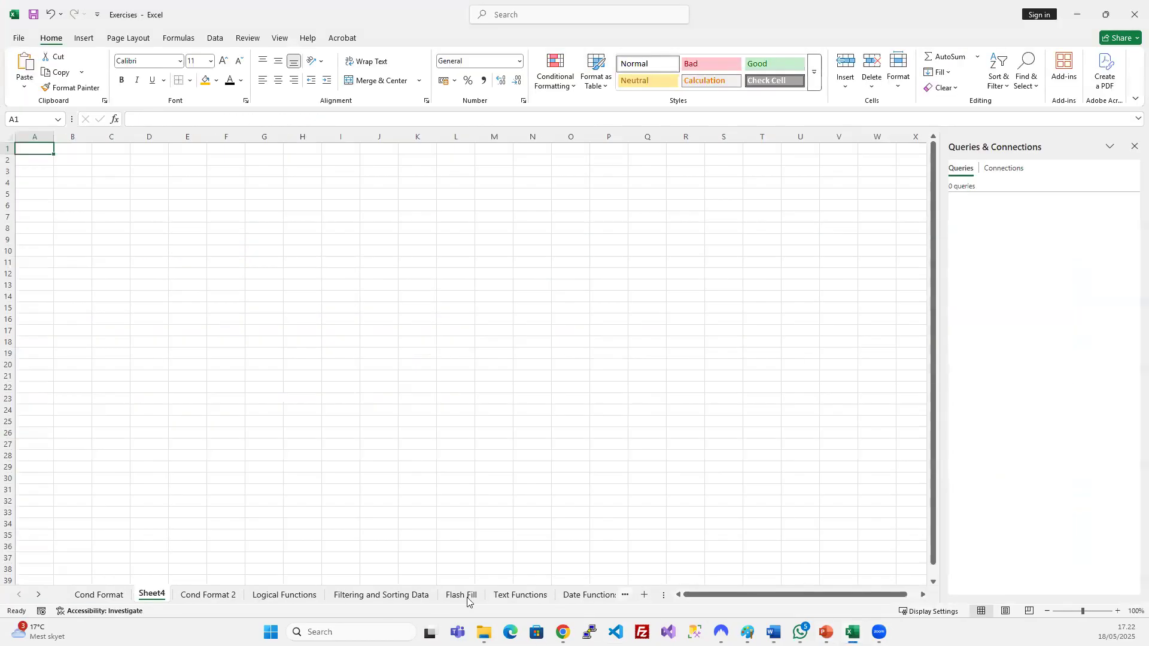
{"action": "double_click", "coordinate": [156, 592]}
{"action": "type", "text": "Text"}
{"action": "key", "text": "Return"}
{"action": "type", "text": "Functions"}
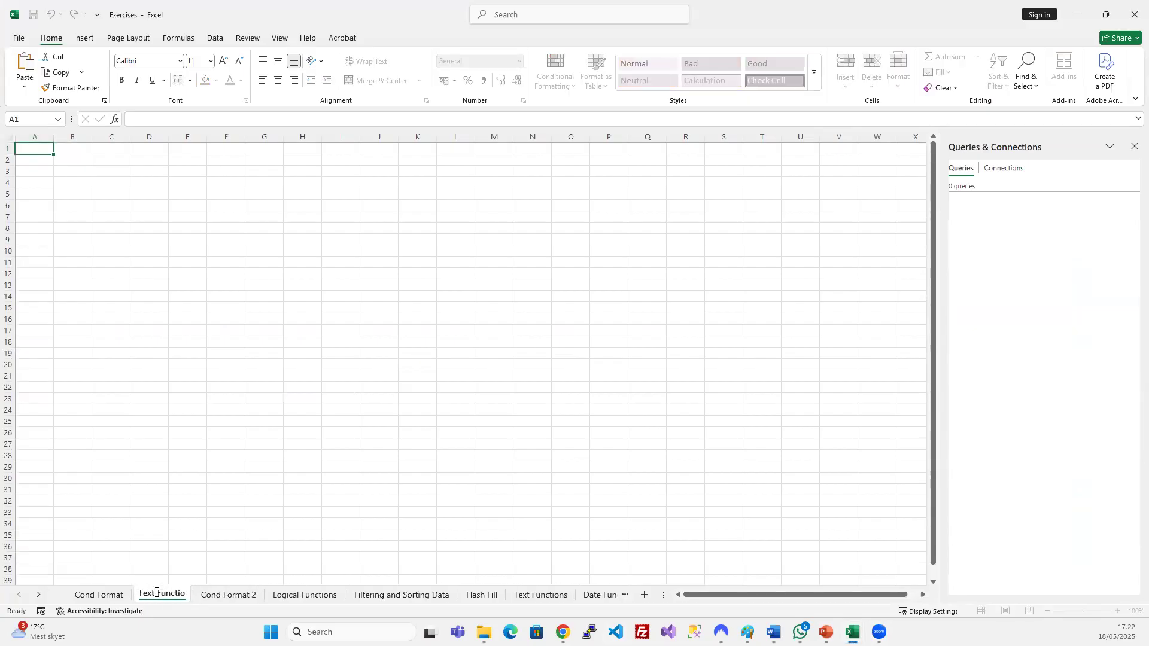
{"action": "key", "text": "Return"}
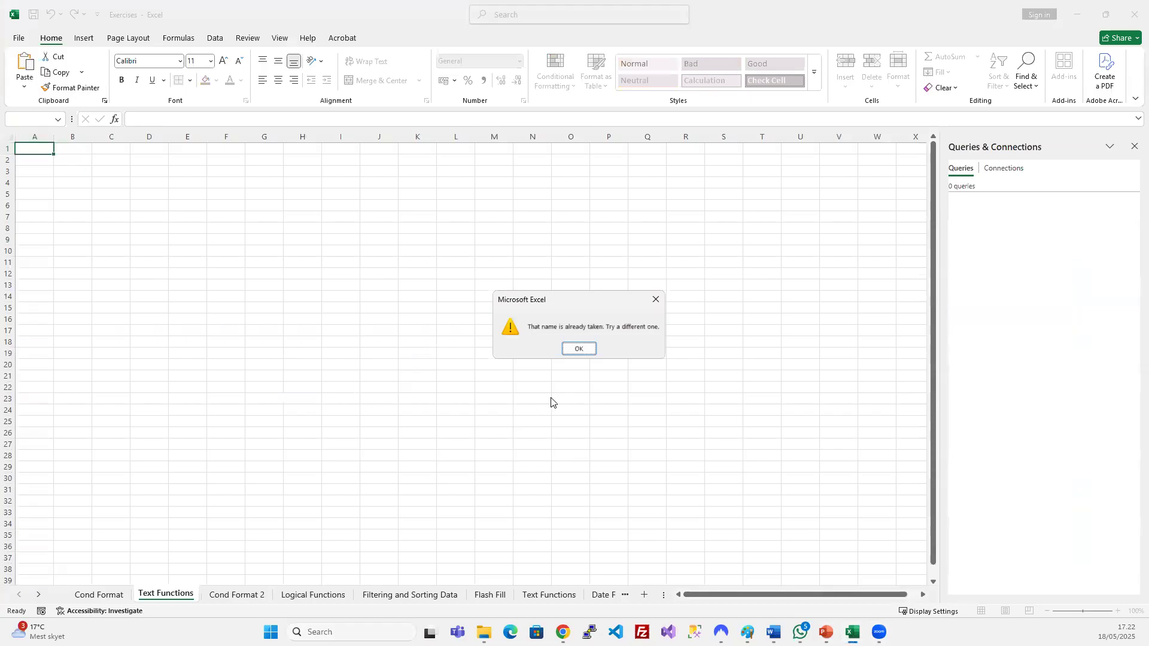
{"action": "key", "text": "Return"}
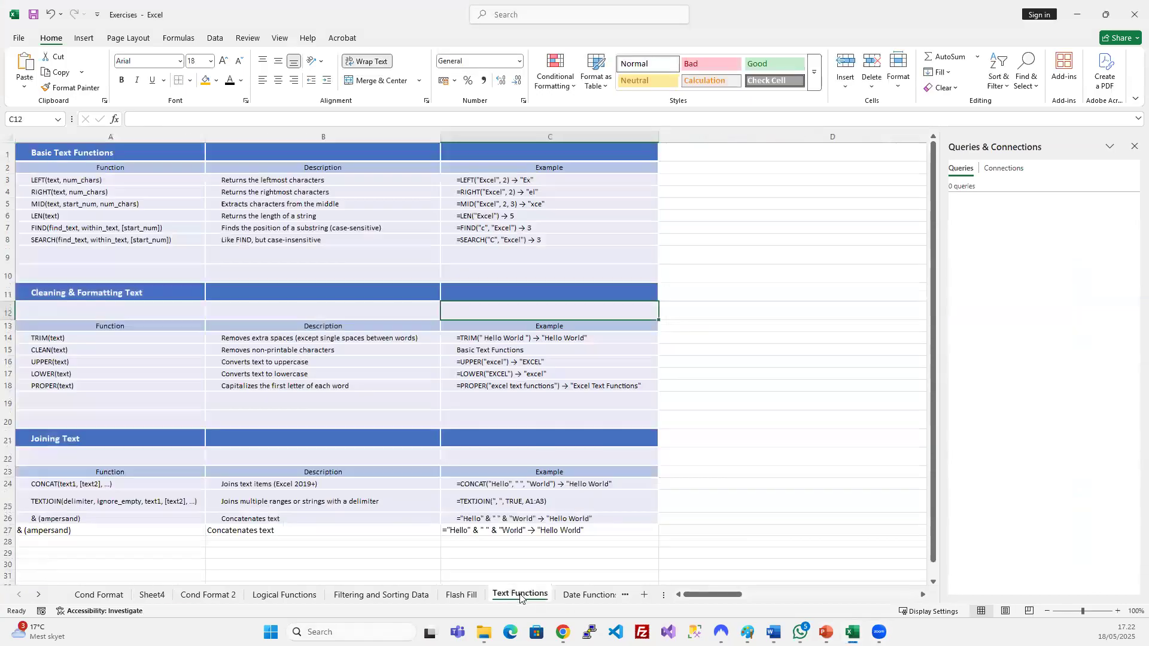
Duplicate the Text Functions sheet as Text Functions (2) by Ctrl-dragging its tab.
{"action": "left_click", "coordinate": [520, 594]}
{"action": "left_click", "coordinate": [93, 187]}
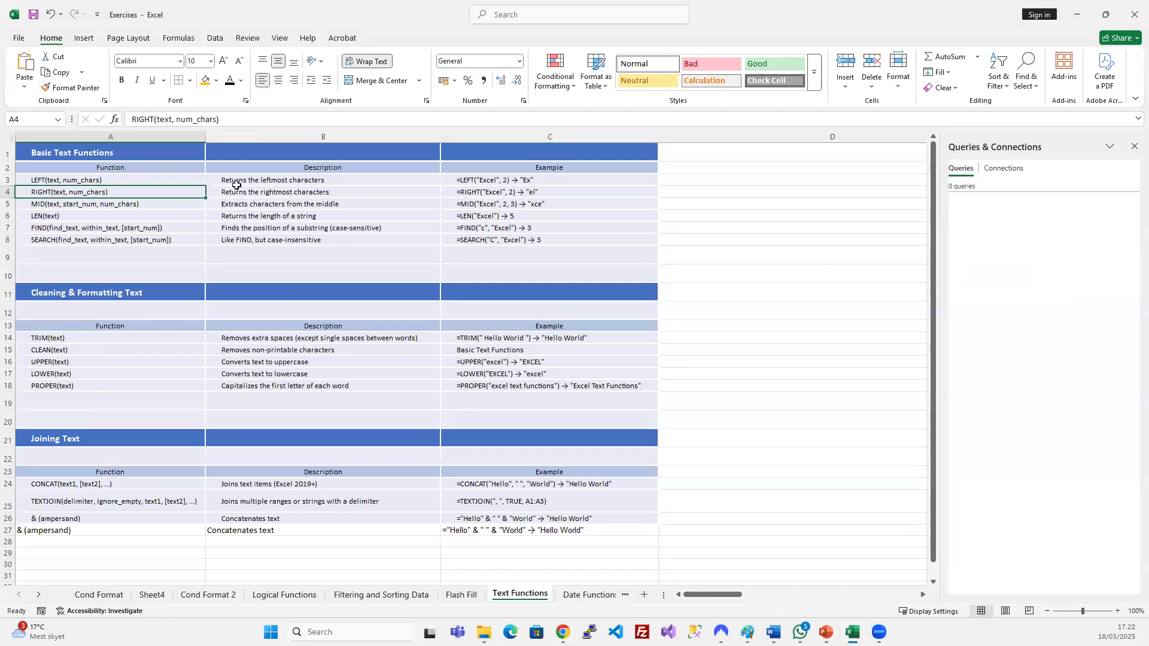
{"action": "left_click", "coordinate": [337, 205]}
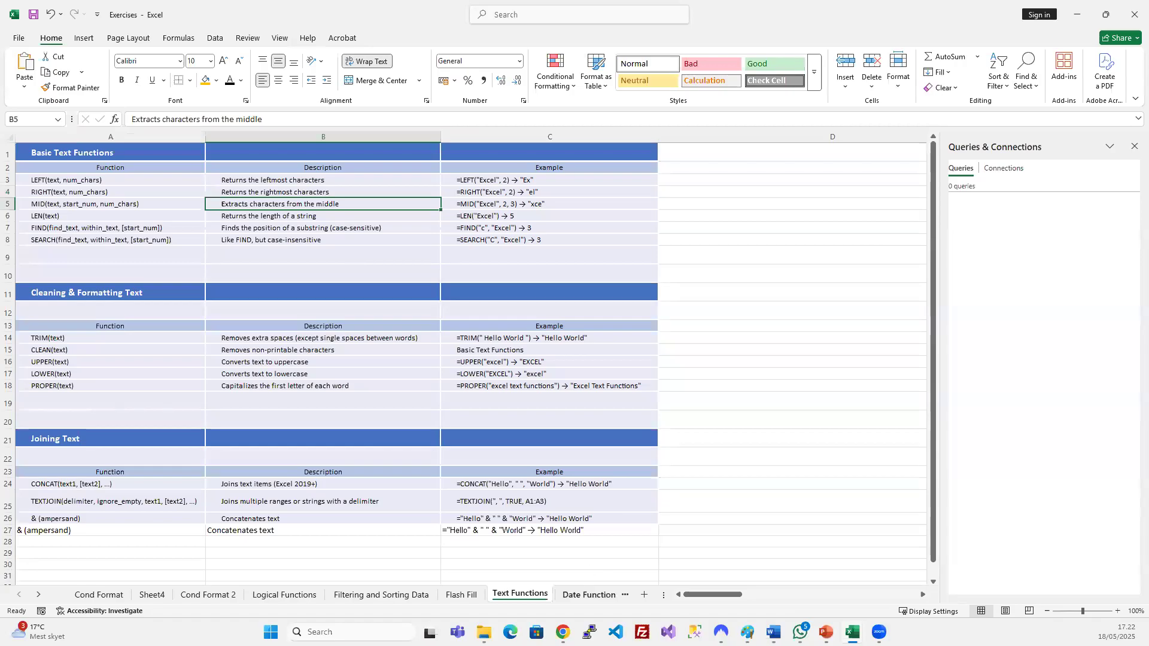
{"action": "left_click_drag", "start_coordinate": [520, 594], "coordinate": [551, 593]}
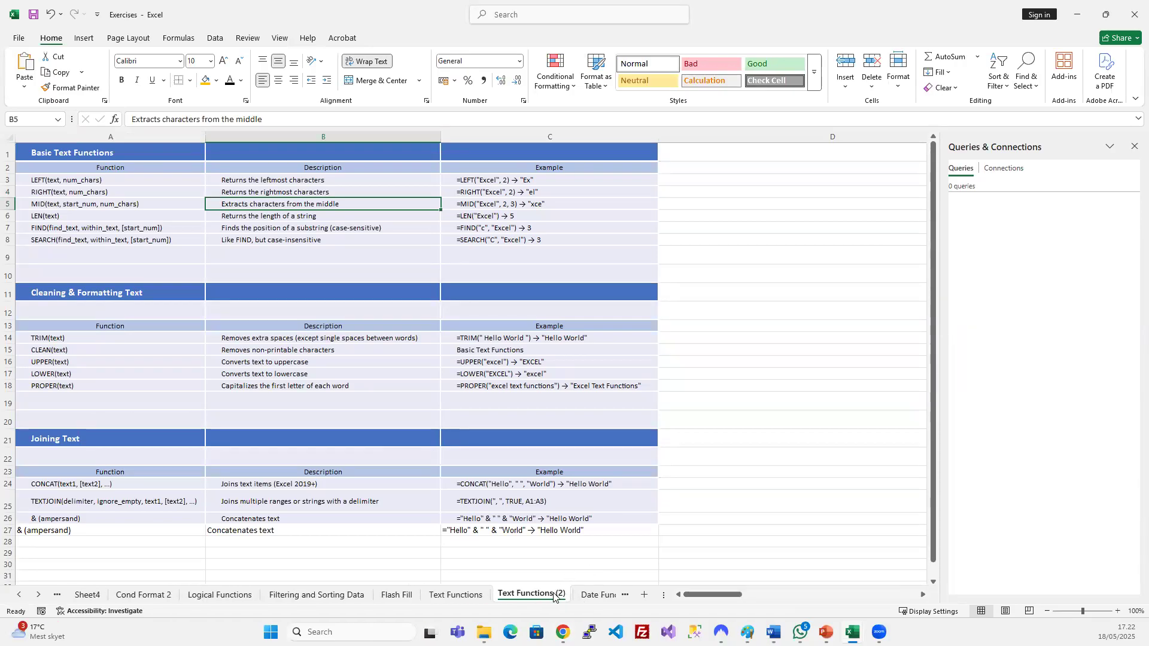
Delete the copied table's columns A–C and narrow columns A through D.
{"action": "left_click", "coordinate": [754, 524]}
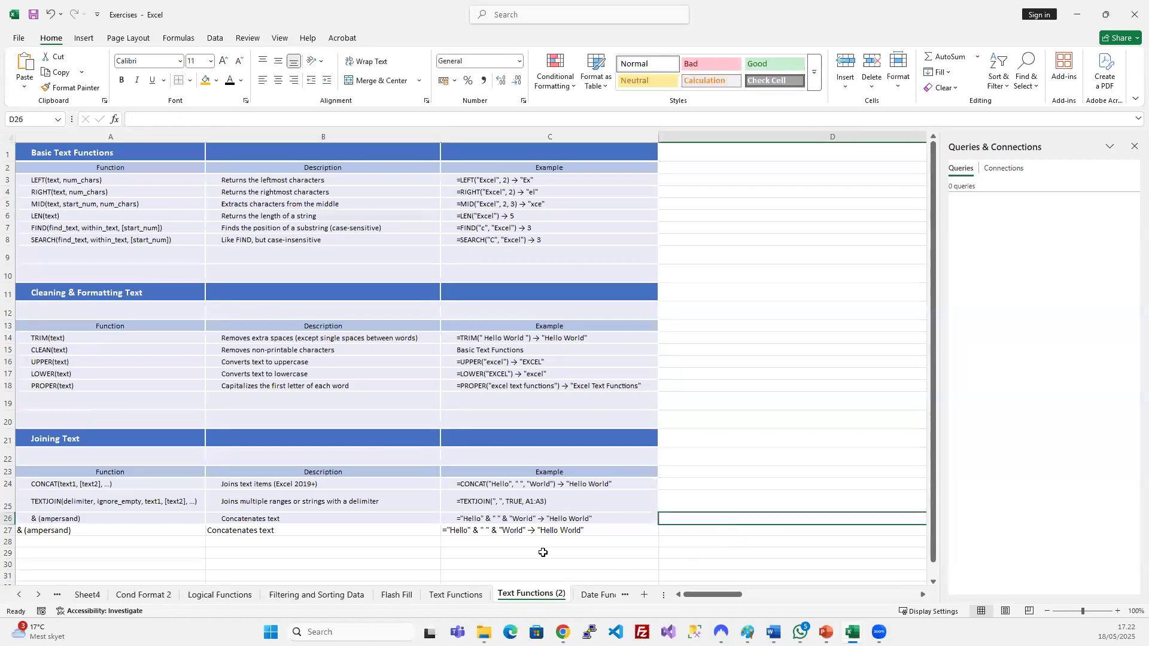
{"action": "left_click", "coordinate": [682, 284]}
{"action": "left_click", "coordinate": [509, 203]}
{"action": "left_click_drag", "start_coordinate": [111, 138], "coordinate": [505, 149]}
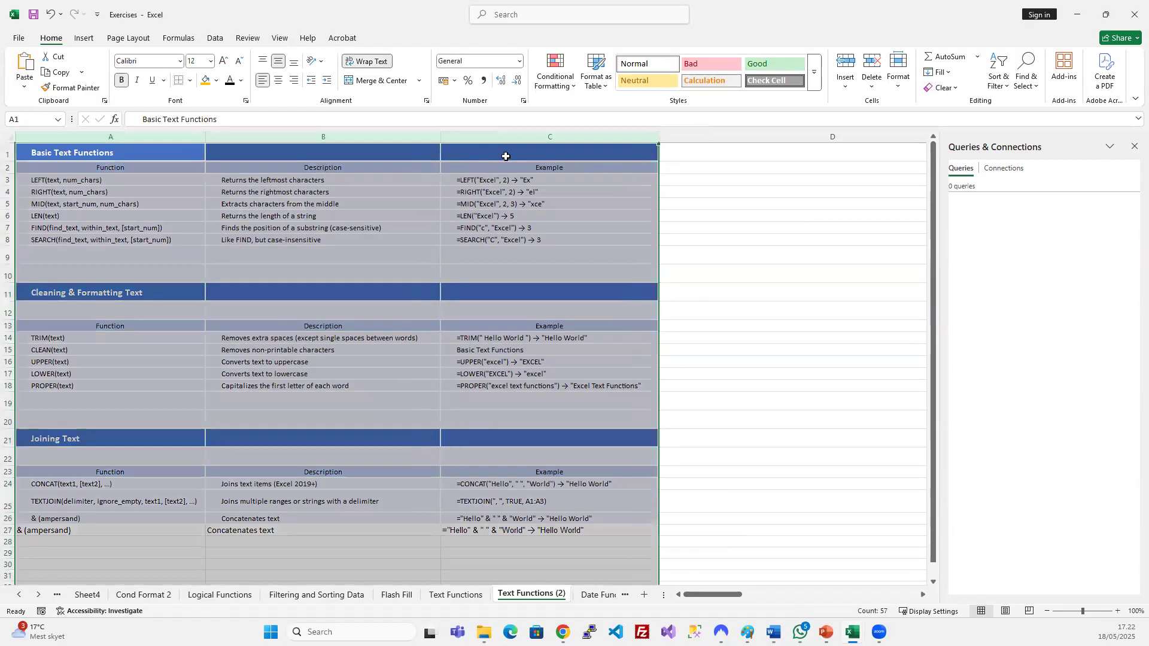
{"action": "key", "text": "ctrl+minus"}
{"action": "left_click", "coordinate": [566, 229]}
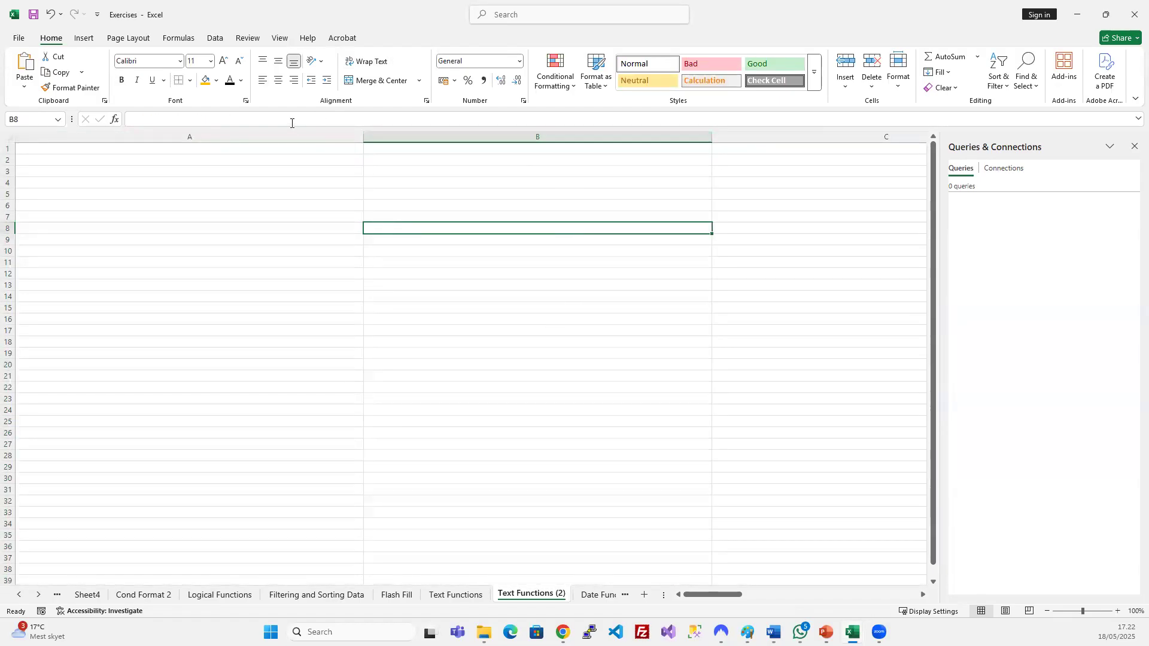
{"action": "mouse_move", "coordinate": [257, 135]}
{"action": "left_mouse_down"}
{"action": "mouse_move", "coordinate": [775, 182]}
{"action": "mouse_move", "coordinate": [740, 156]}
{"action": "mouse_move", "coordinate": [461, 137]}
{"action": "left_mouse_up"}
{"action": "left_click", "coordinate": [455, 239]}
{"action": "left_click_drag", "start_coordinate": [659, 136], "coordinate": [419, 102]}
{"action": "left_click", "coordinate": [397, 251]}
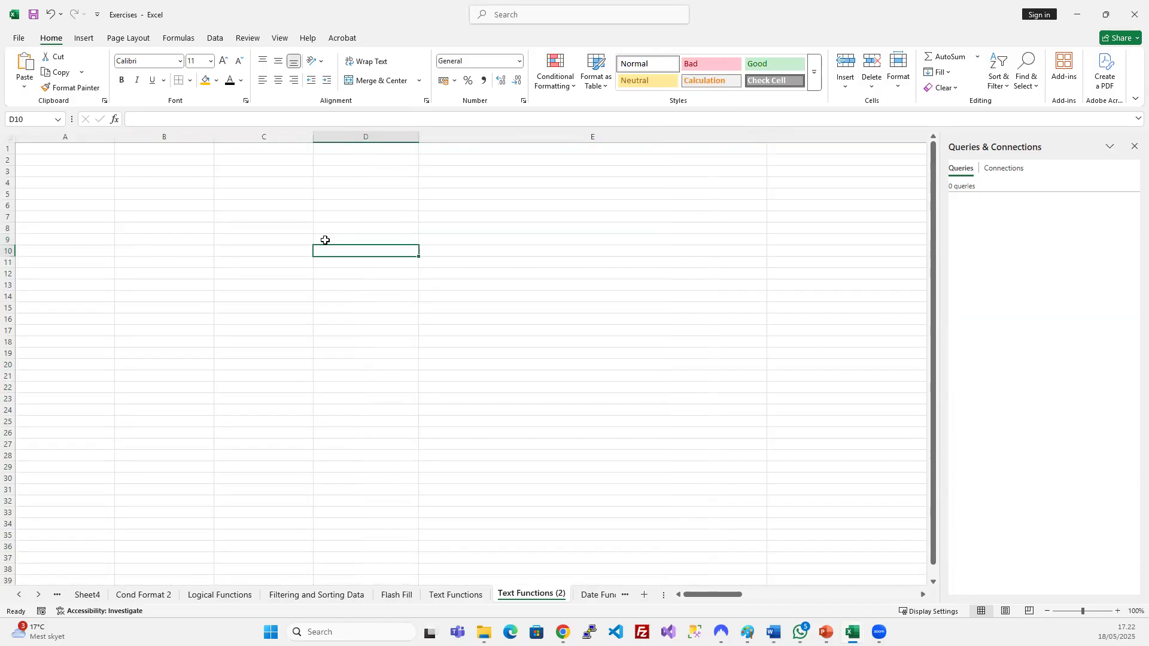
Type the heading 'Names' in A1 of Text Functions (2).
{"action": "left_click", "coordinate": [68, 148]}
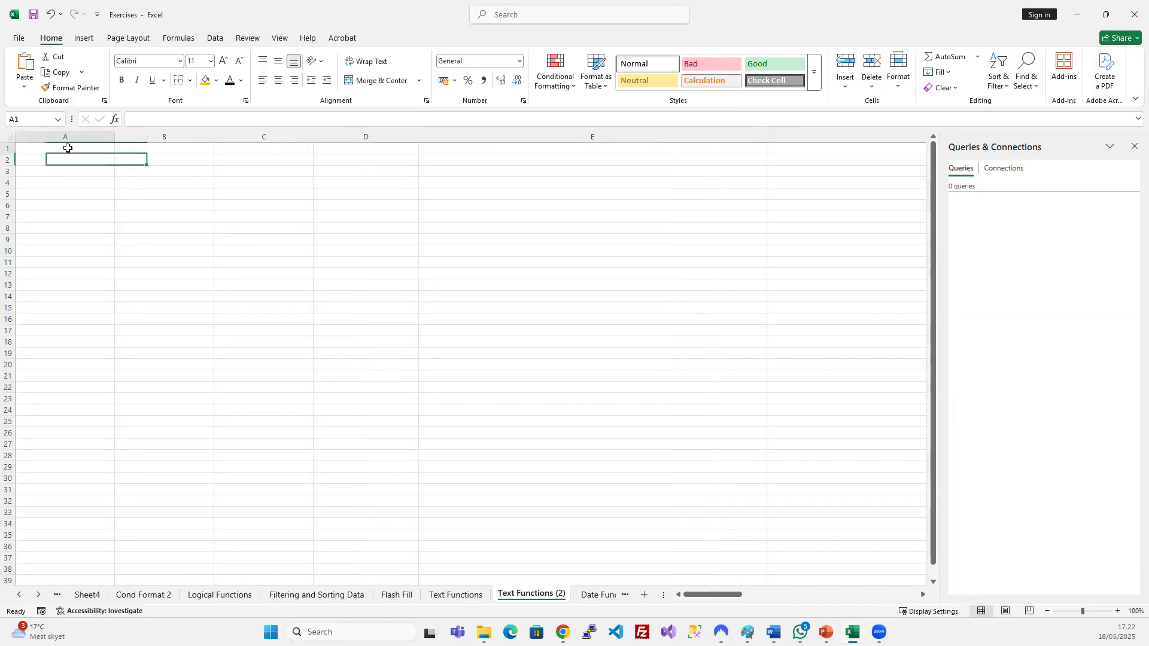
{"action": "type", "text": "Names"}
{"action": "key", "text": "Return"}
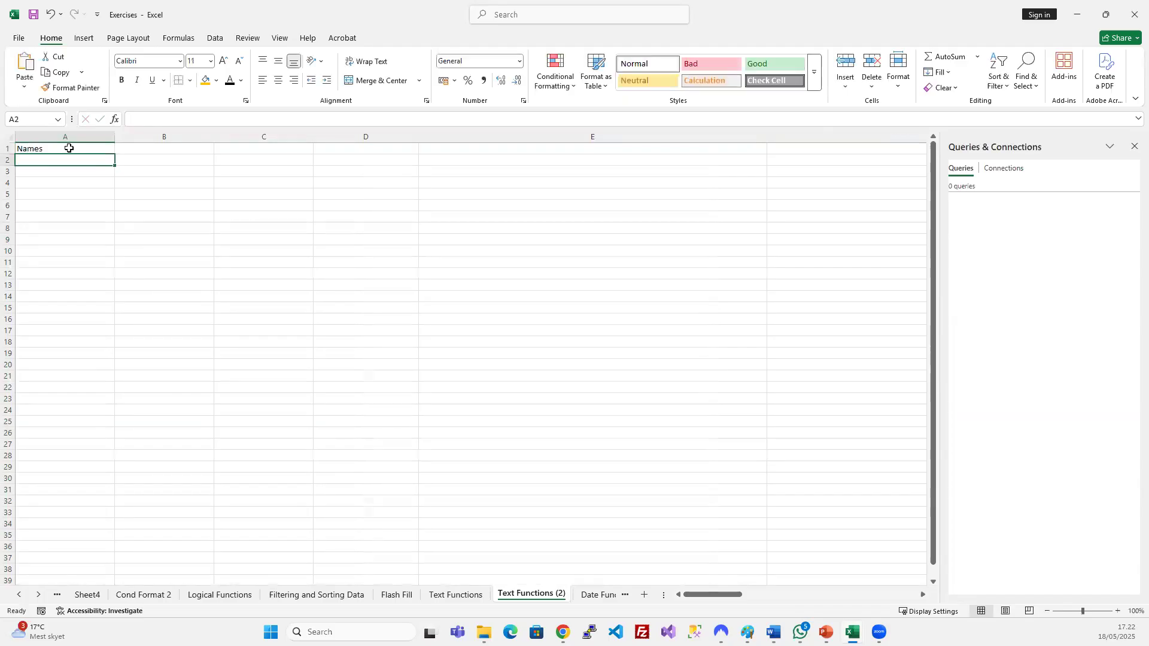
{"action": "left_click", "coordinate": [455, 595]}
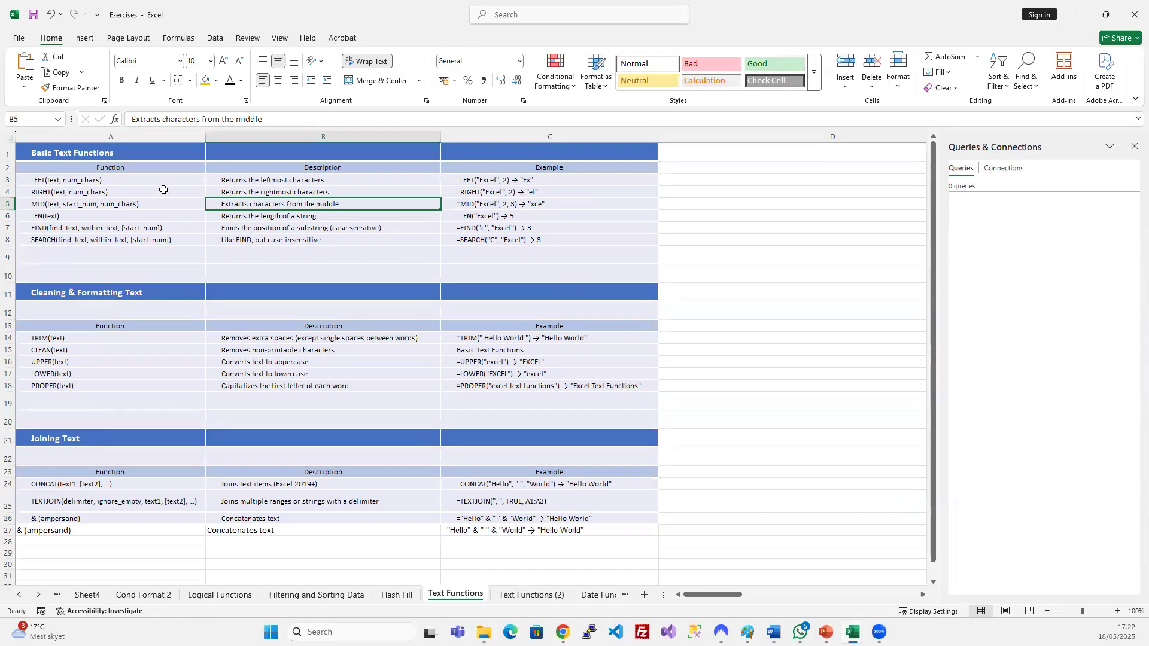
{"action": "left_click", "coordinate": [522, 596]}
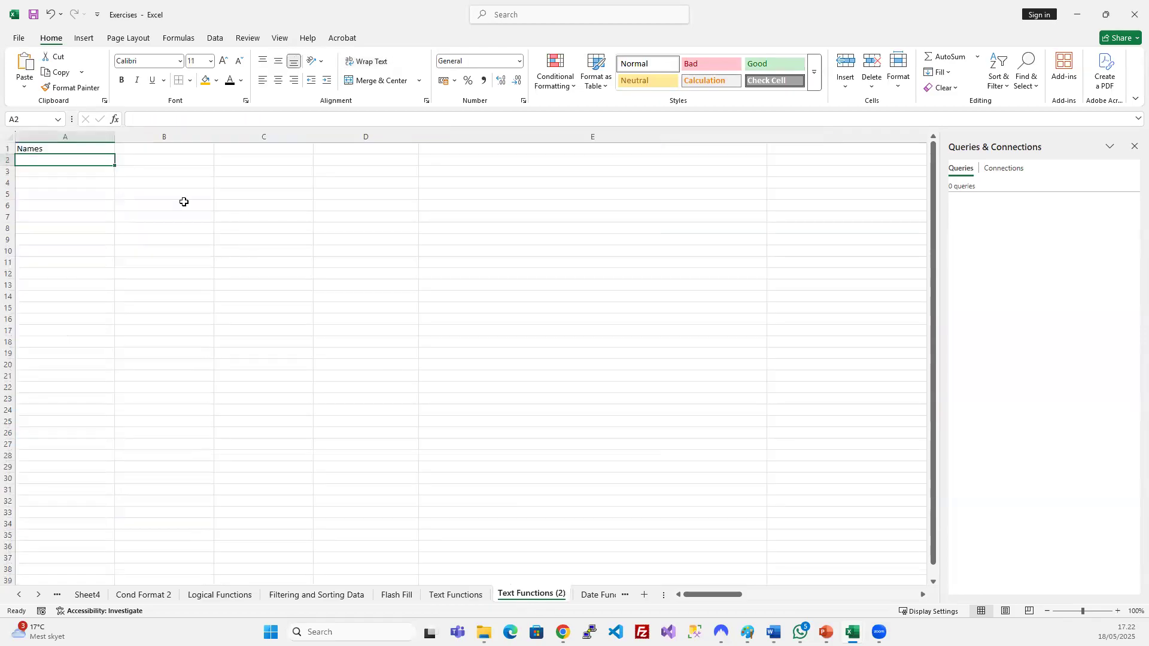
{"action": "left_click", "coordinate": [134, 151]}
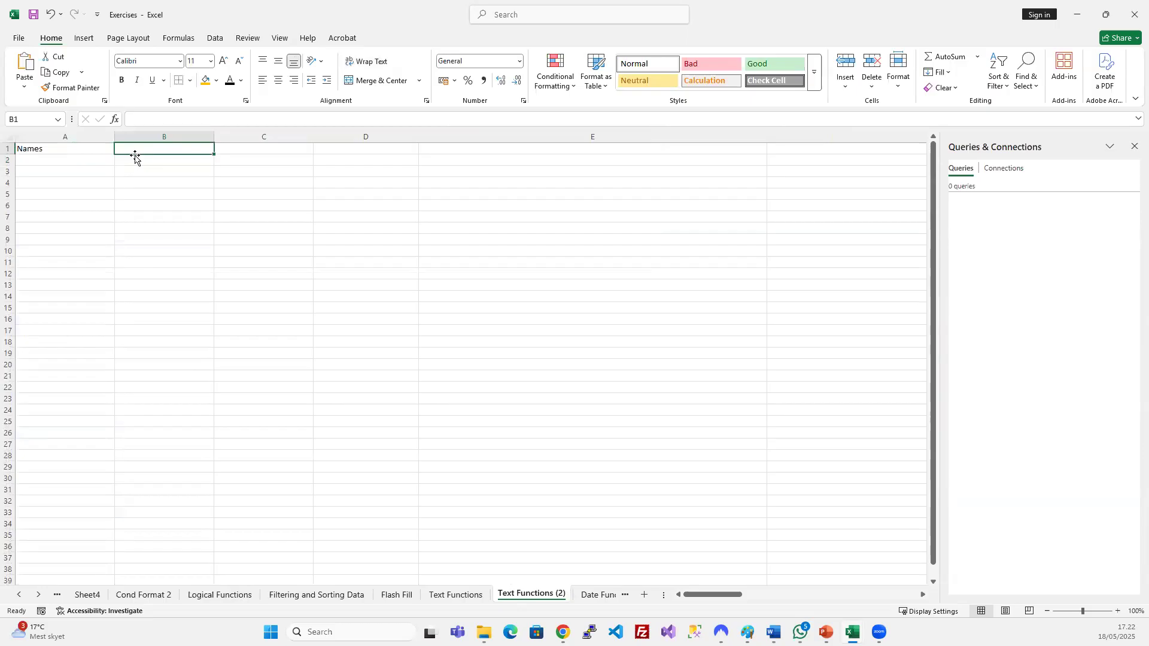
{"action": "left_click", "coordinate": [94, 159]}
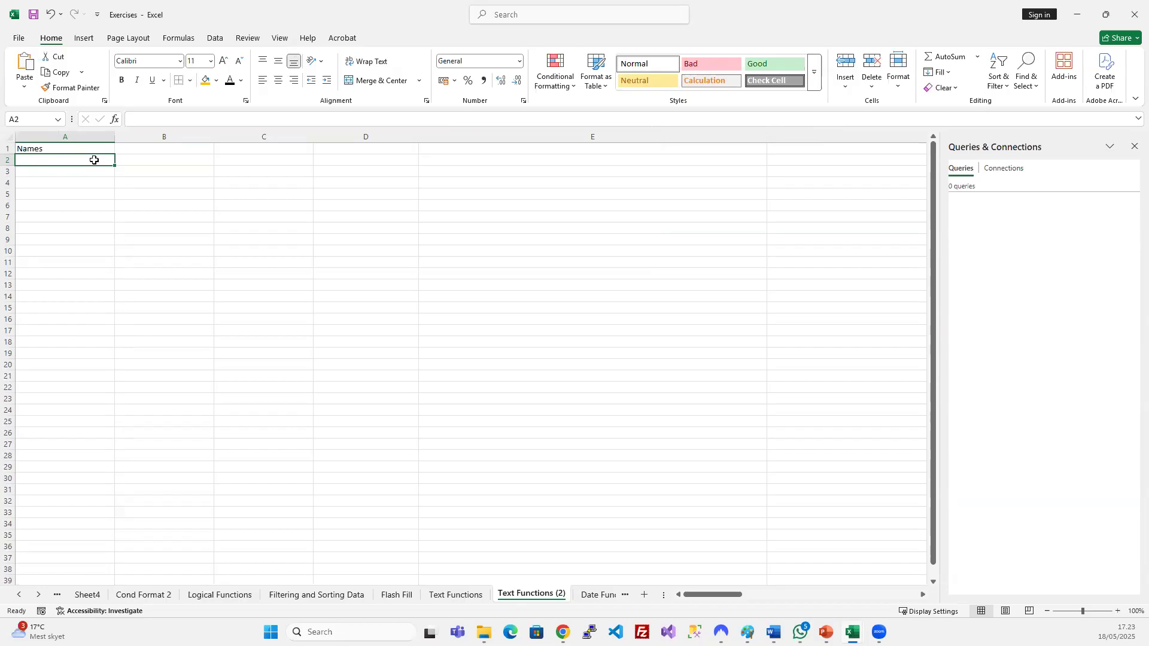
Enter the first four full names in A2:A5.
{"action": "type", "text": "Ife Nketa"}
{"action": "key", "text": "Return"}
{"action": "type", "text": "Ho"}
{"action": "type", "text": "Jo"}
{"action": "type", "text": "e Nkausu"}
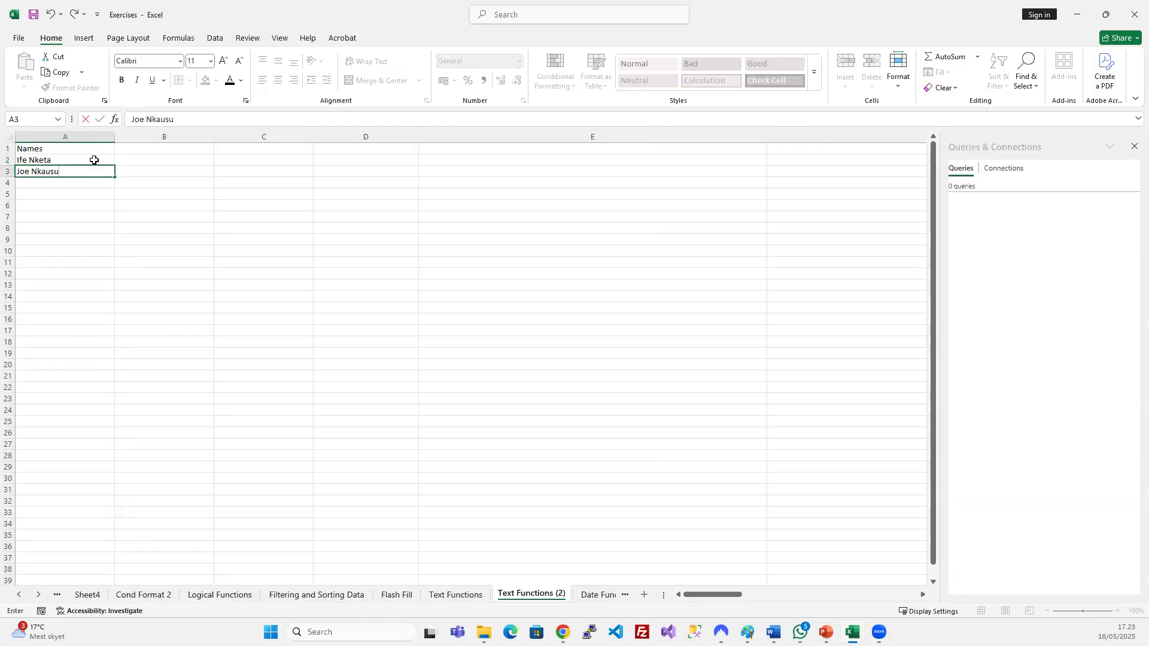
{"action": "key", "text": "Return"}
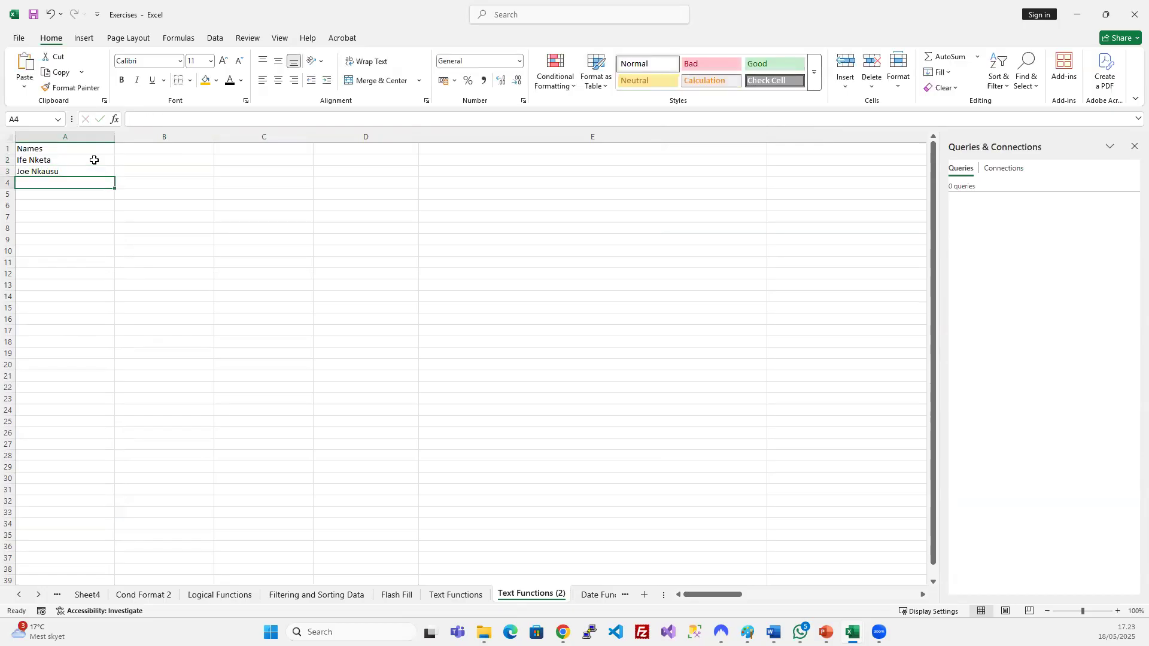
{"action": "type", "text": "Remi"}
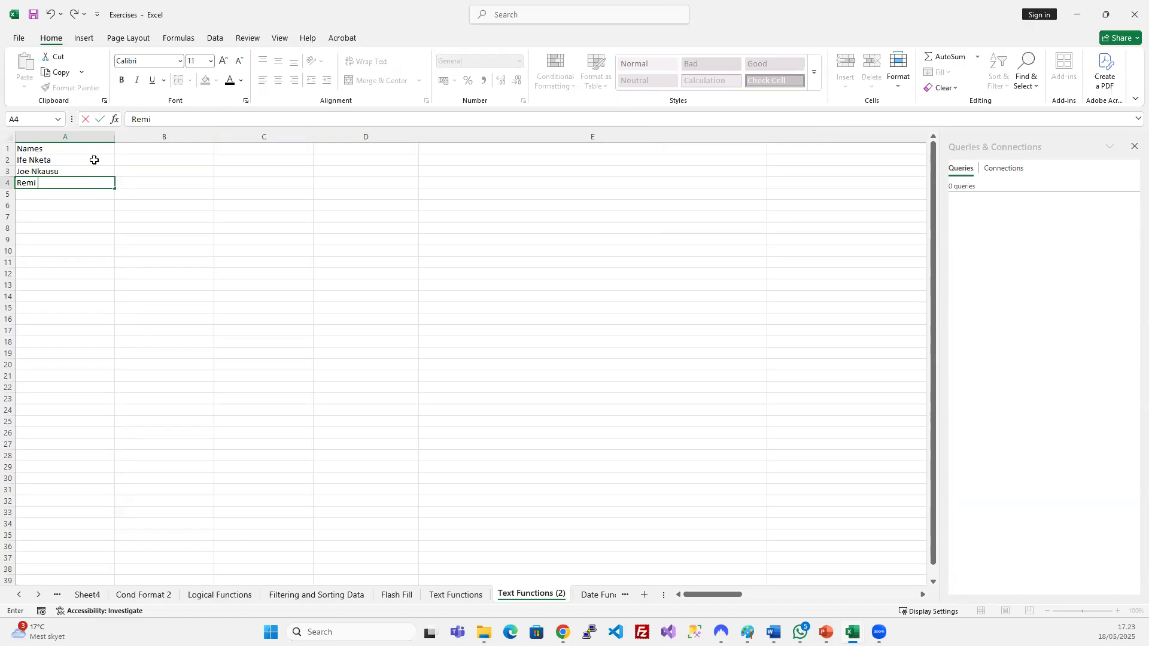
{"action": "type", "text": " Maria"}
{"action": "key", "text": "Return"}
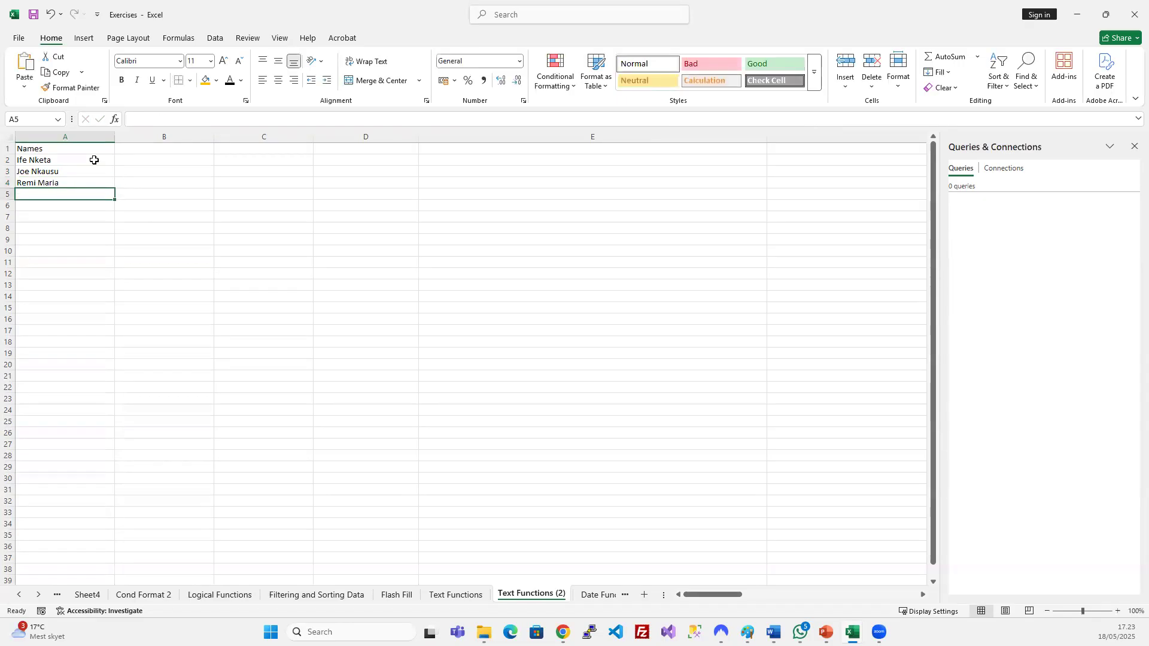
{"action": "type", "text": "Wa"}
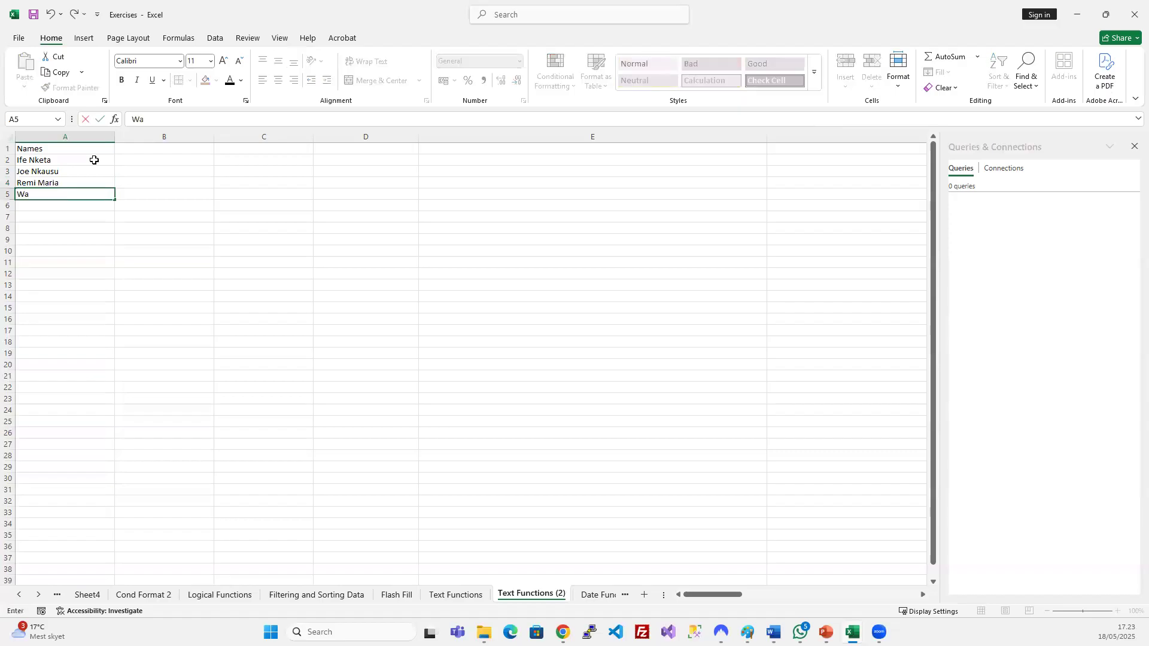
{"action": "type", "text": "ziri Dinah"}
{"action": "key", "text": "Return"}
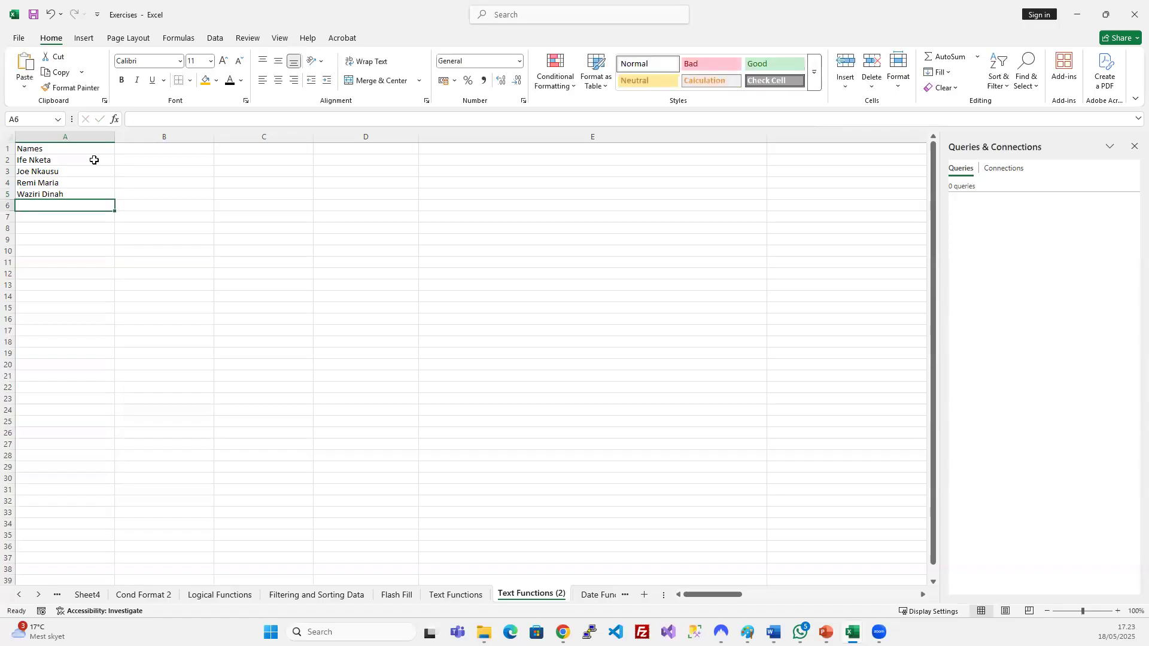
Enter the remaining three full names in A6:A8, then select B1.
{"action": "type", "text": "Glory Ad"}
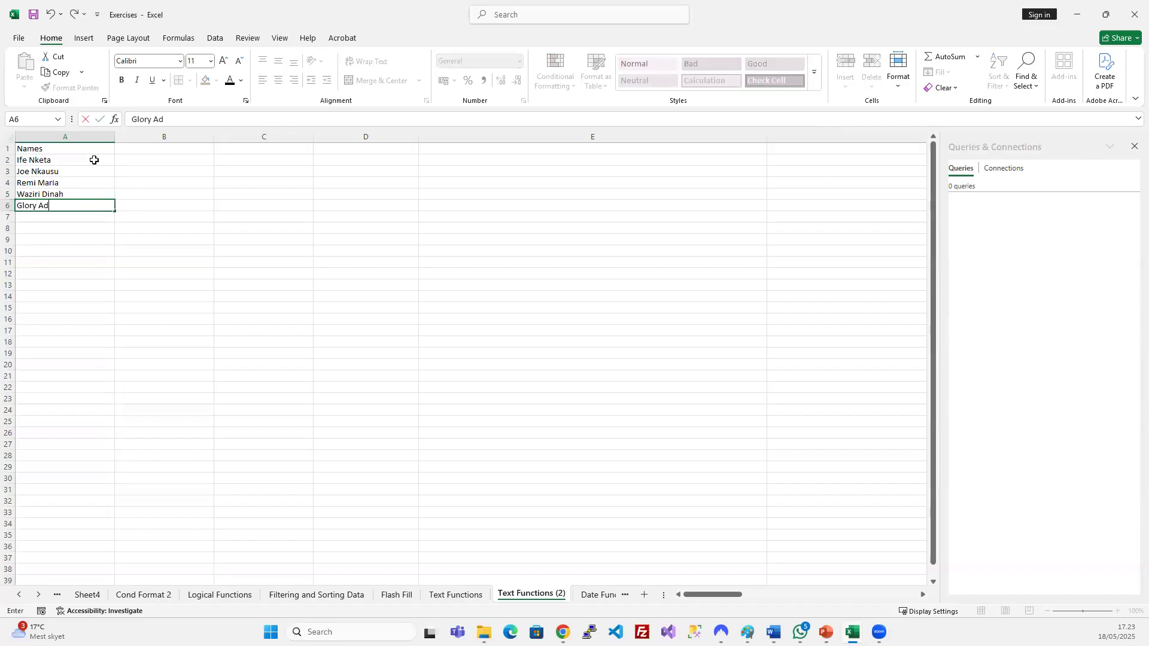
{"action": "type", "text": "ele"}
{"action": "key", "text": "Return"}
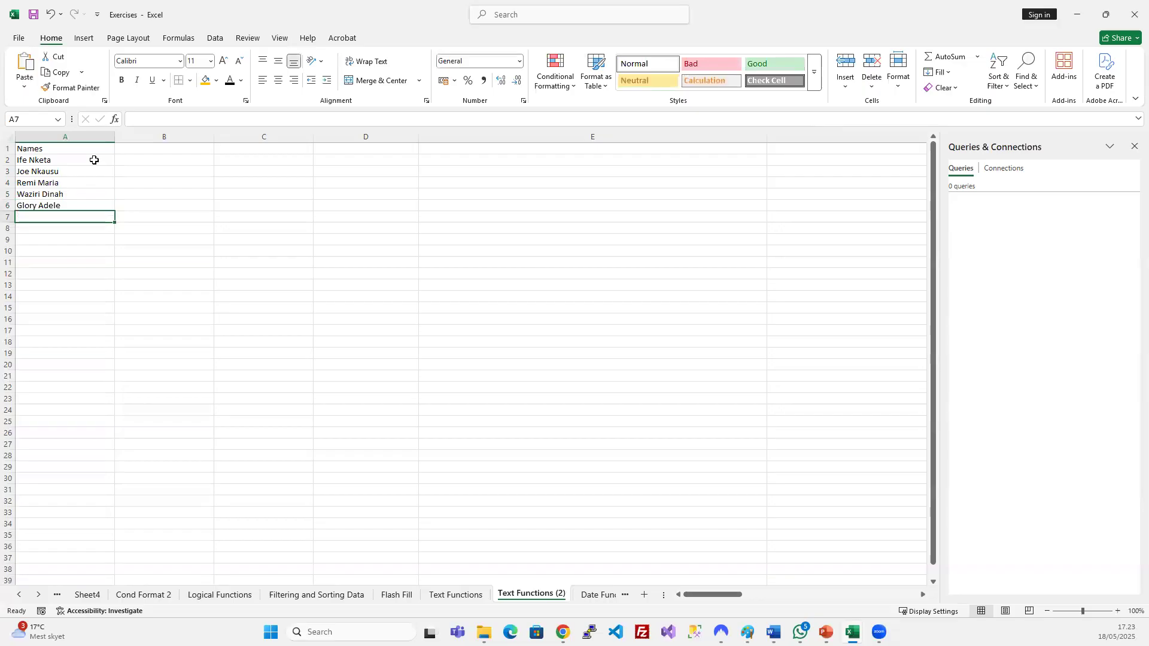
{"action": "type", "text": "Chi Ult"}
{"action": "key", "text": "BackSpace"}
{"action": "key", "text": "BackSpace"}
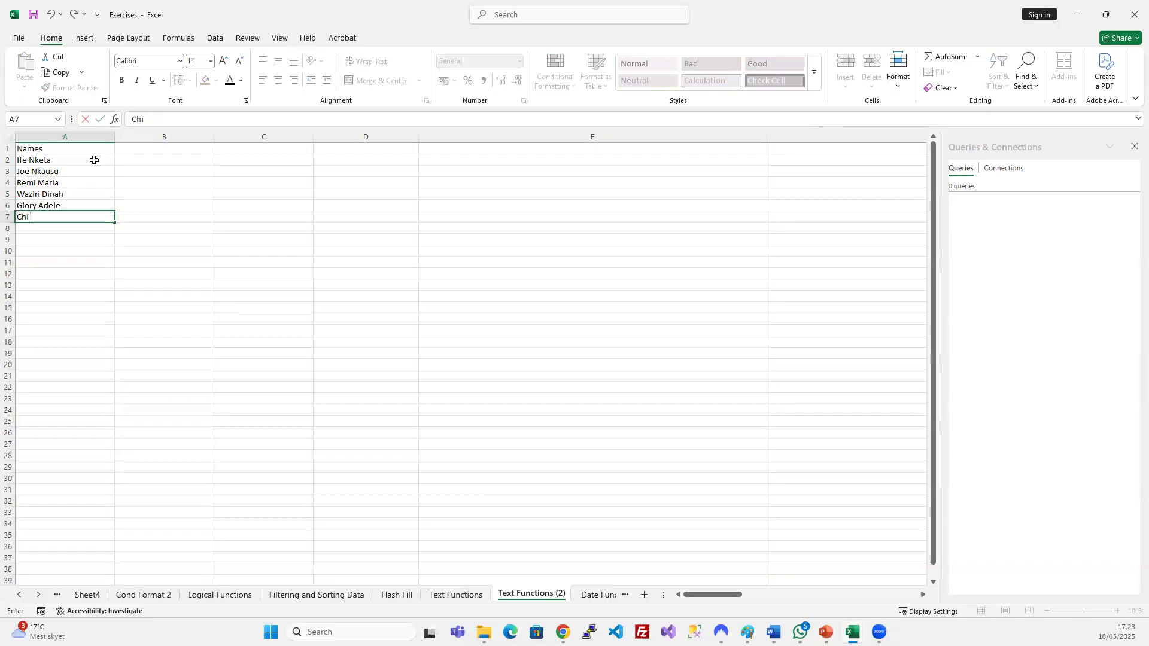
{"action": "type", "text": "Iyar"}
{"action": "key", "text": "Return"}
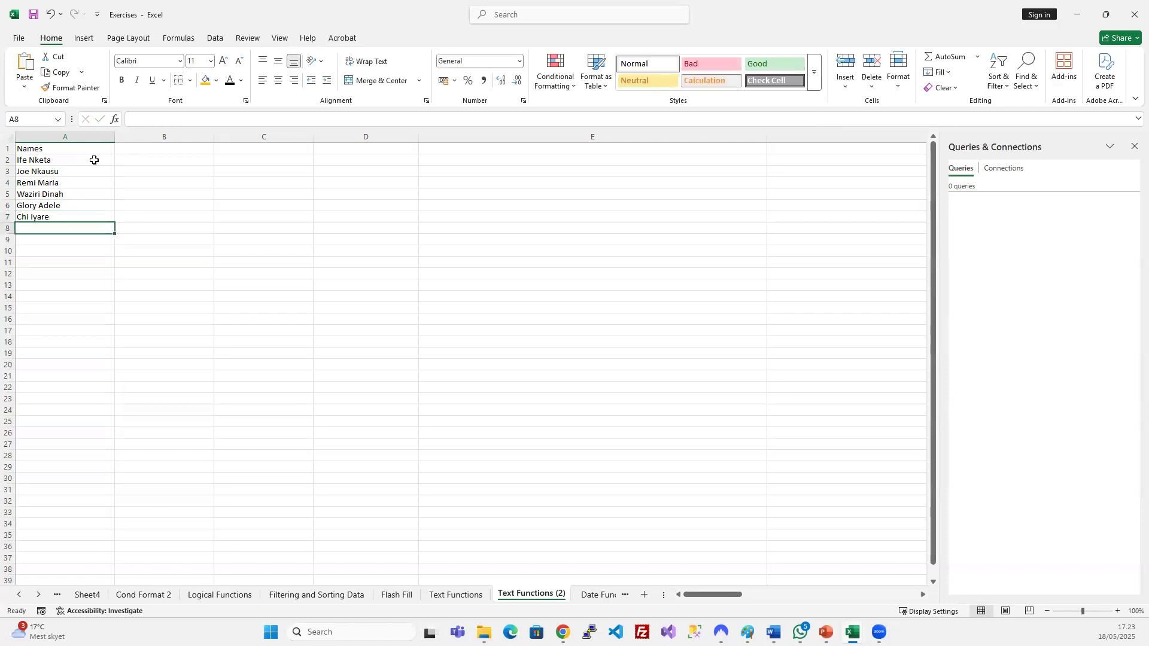
{"action": "type", "text": "Florence Nketa"}
{"action": "key", "text": "Return"}
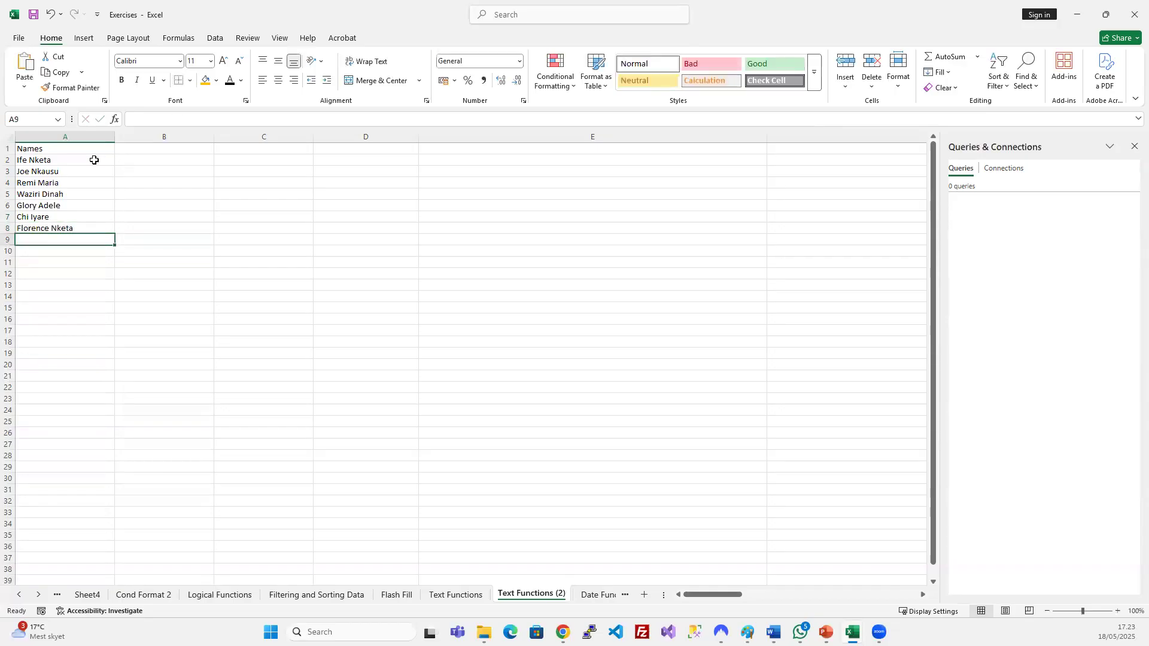
{"action": "left_click", "coordinate": [139, 150]}
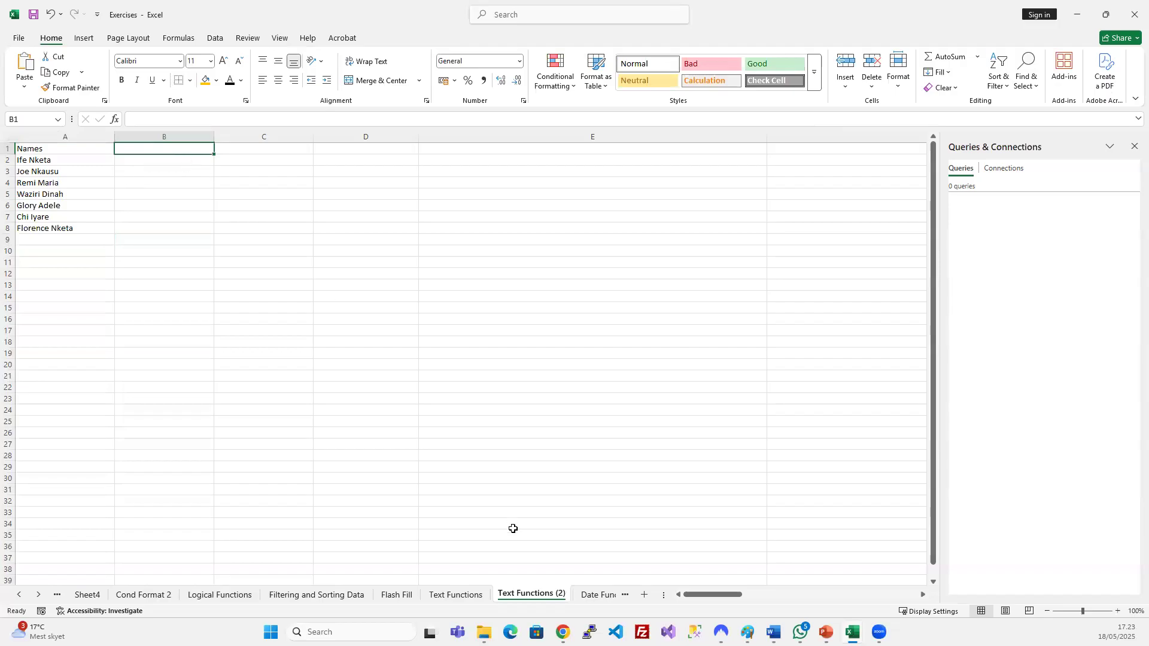
Copy the function examples C3:C8 from Text Functions and paste them at B13 on Text Functions (2).
{"action": "left_click", "coordinate": [480, 596]}
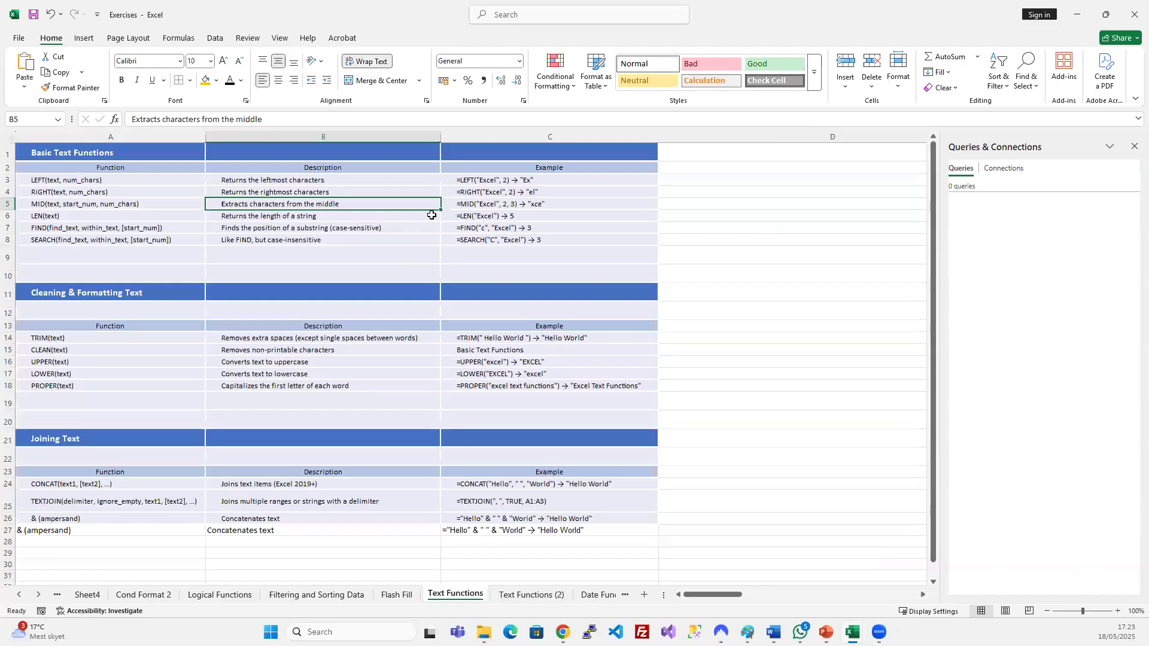
{"action": "left_click_drag", "start_coordinate": [457, 182], "coordinate": [457, 243]}
{"action": "key", "text": "ctrl+c"}
{"action": "left_click", "coordinate": [778, 274]}
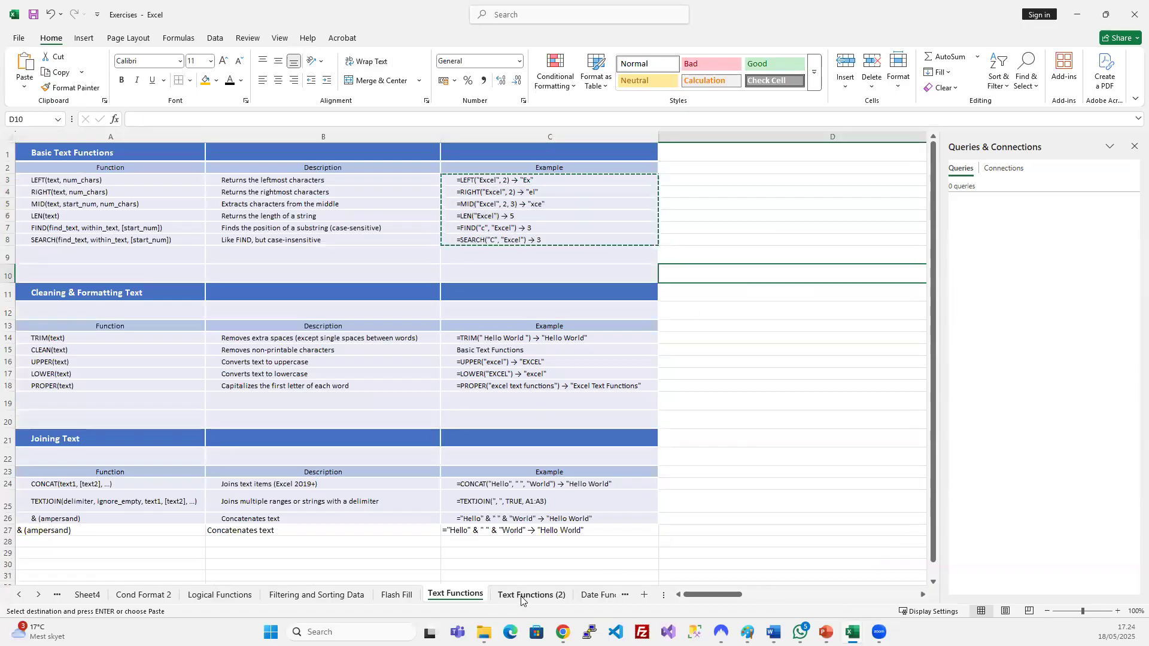
{"action": "left_click", "coordinate": [509, 595]}
{"action": "left_click", "coordinate": [367, 150]}
{"action": "key", "text": "ctrl+v"}
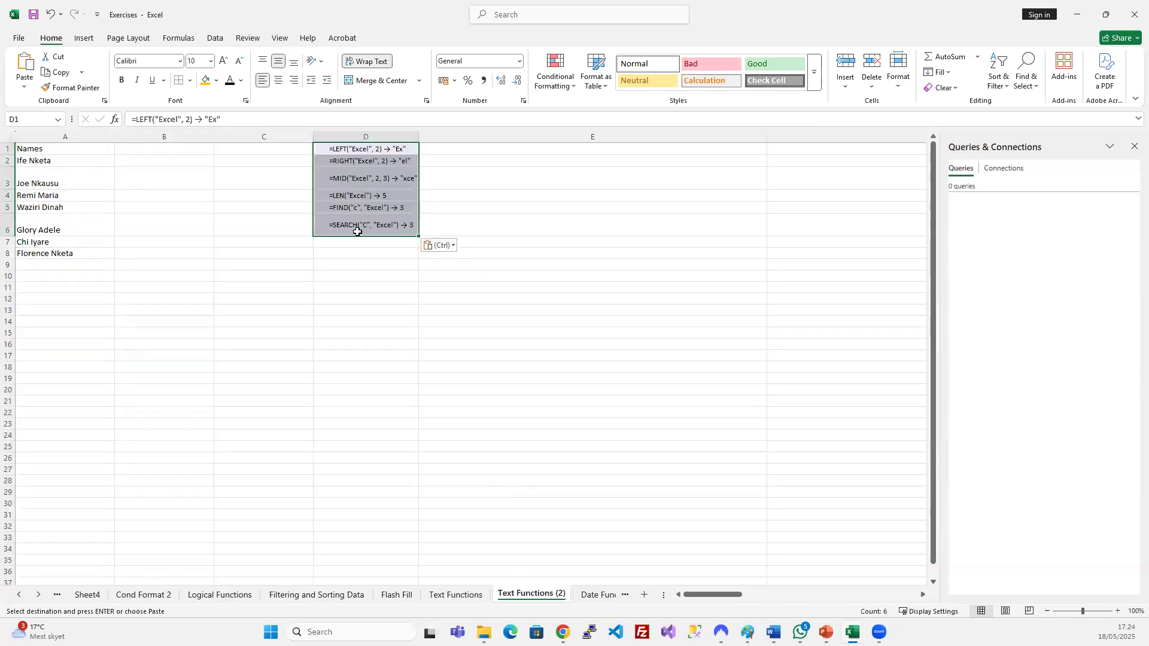
{"action": "key", "text": "ctrl+z"}
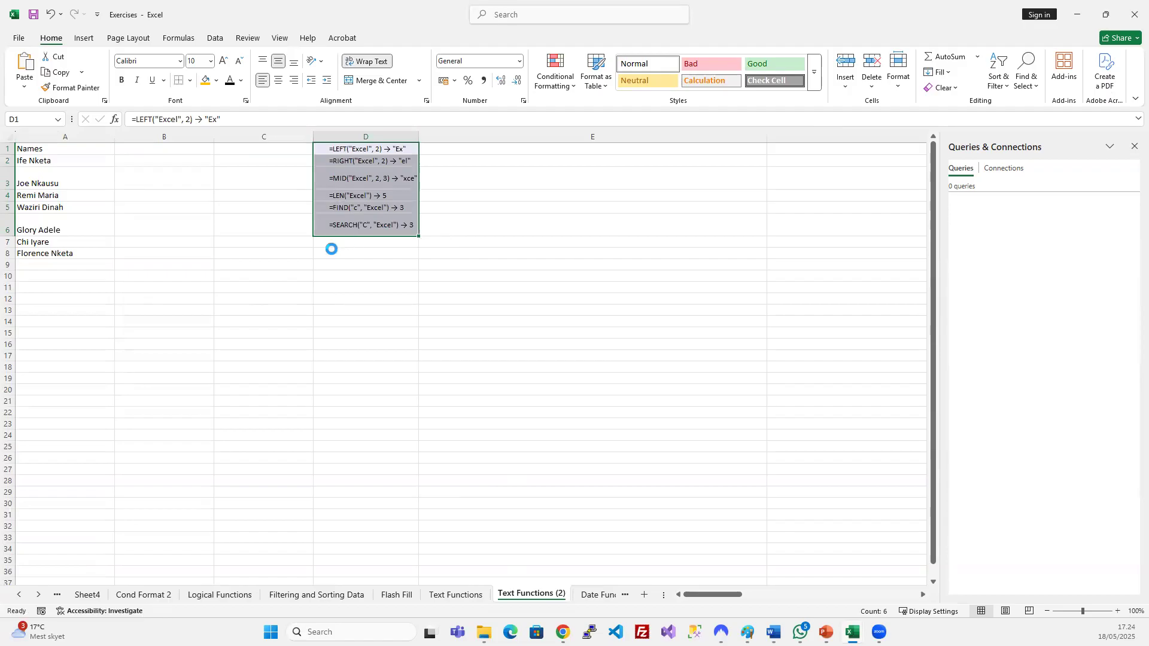
{"action": "left_click", "coordinate": [183, 284]}
{"action": "key", "text": "ctrl+v"}
{"action": "key", "text": "ctrl"}
{"action": "key", "text": "ctrl"}
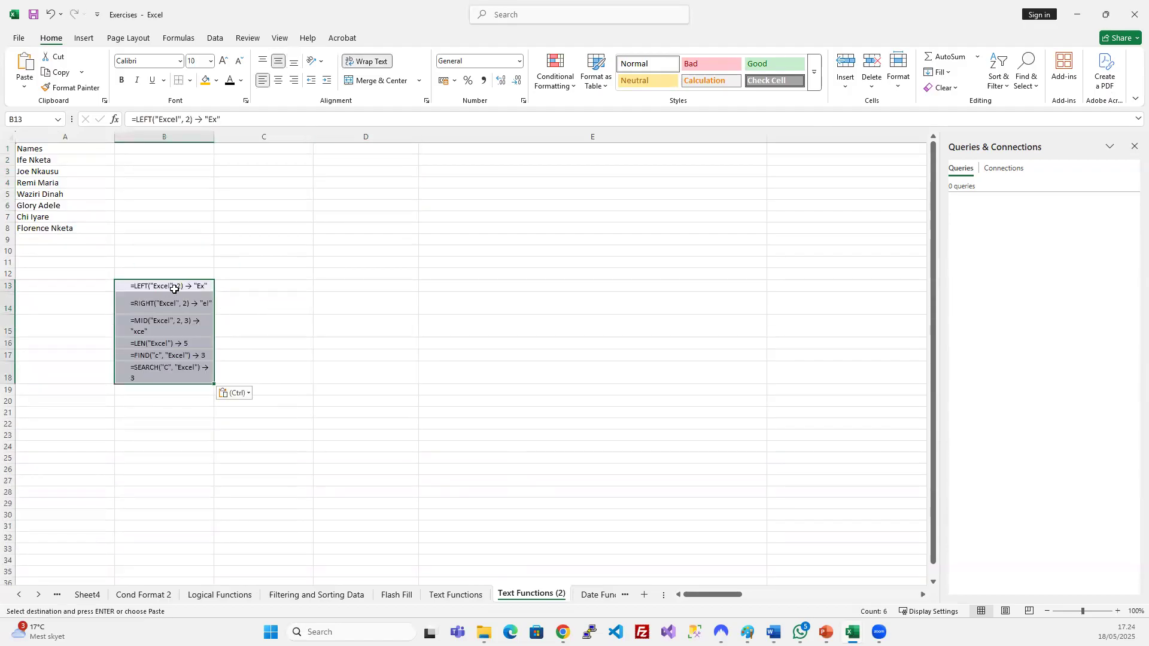
Type the heading LEFT in B1 and zoom the sheet to 160%.
{"action": "left_click", "coordinate": [163, 154]}
{"action": "type", "text": "LEFT"}
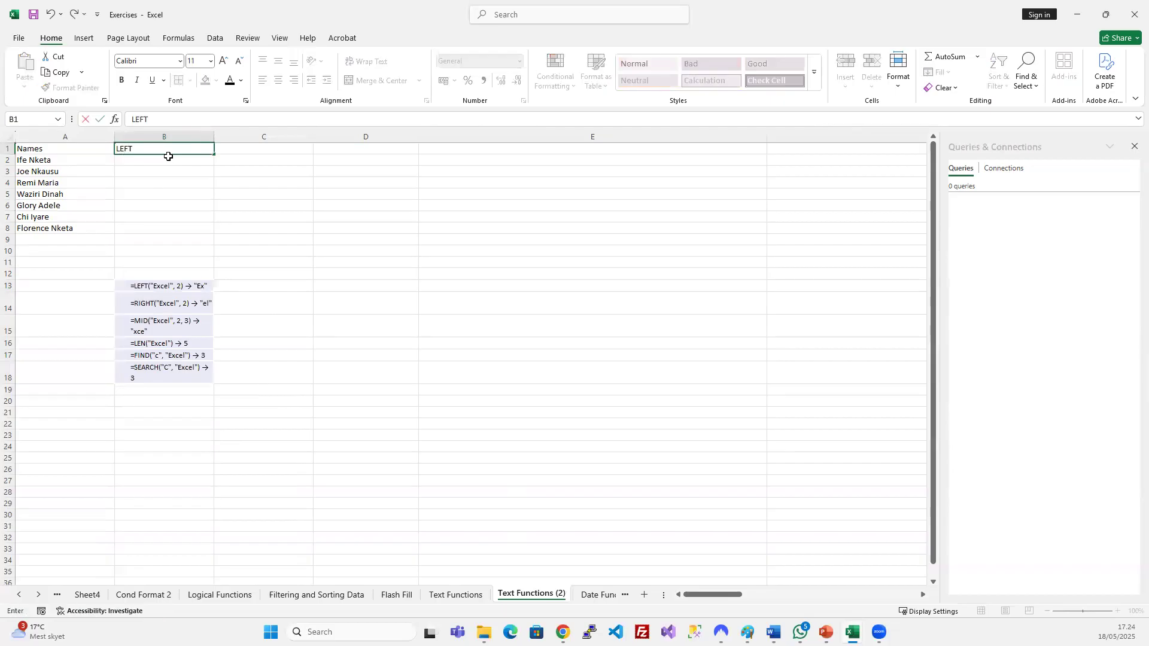
{"action": "key", "text": "Return"}
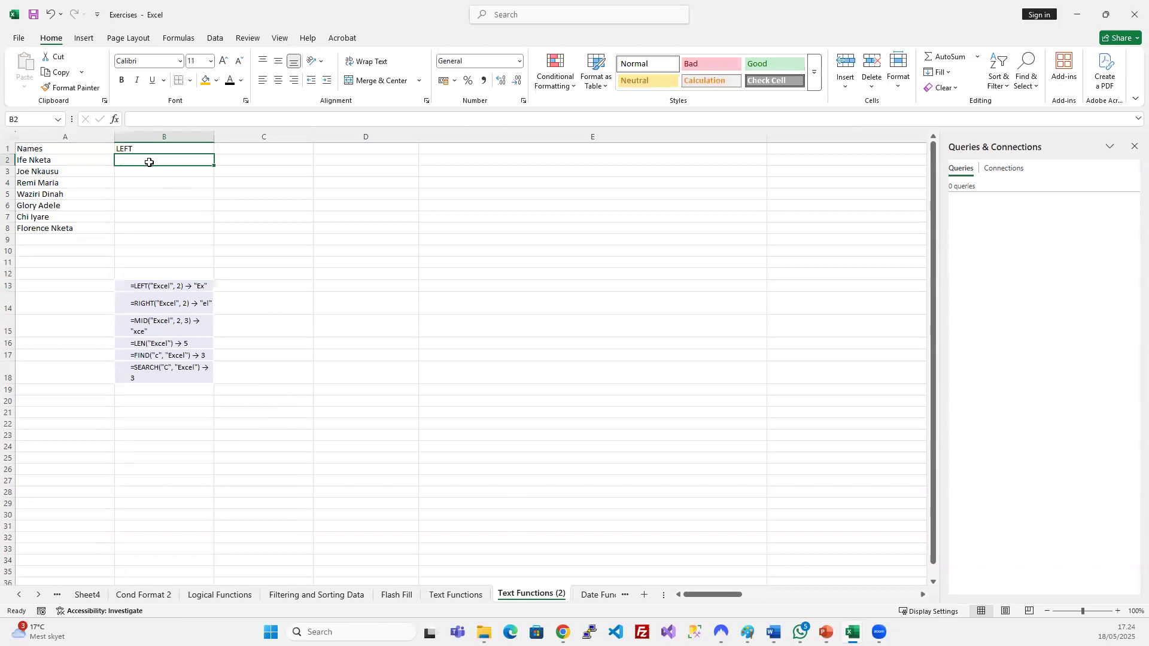
{"action": "left_click", "coordinate": [26, 171]}
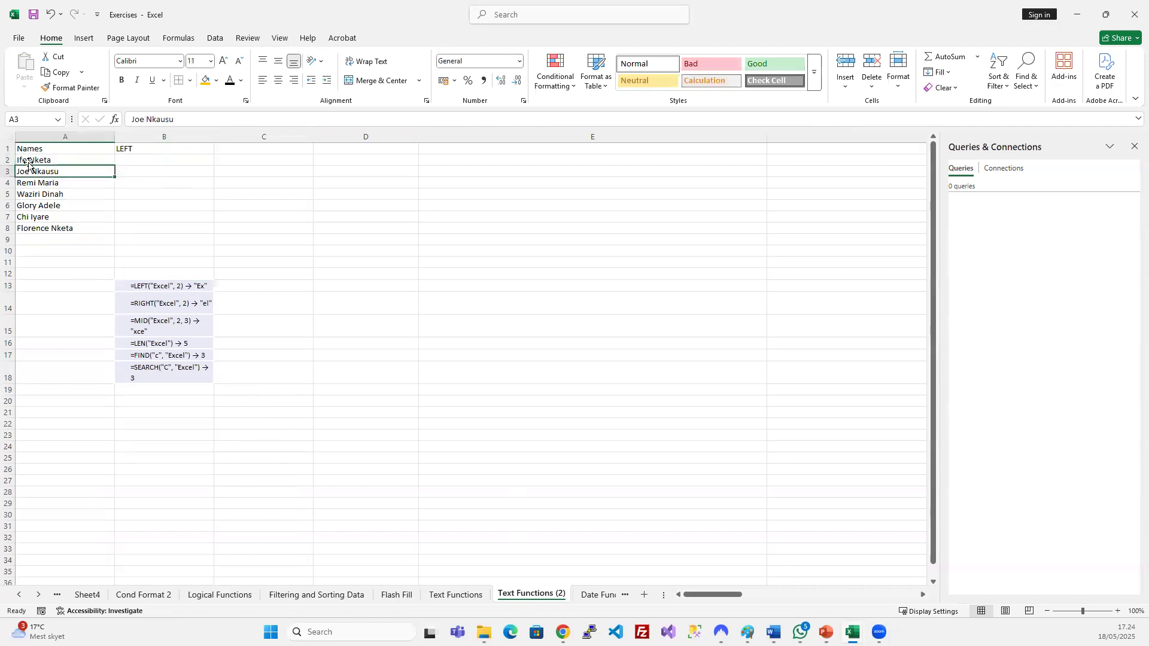
{"action": "left_click", "coordinate": [36, 152]}
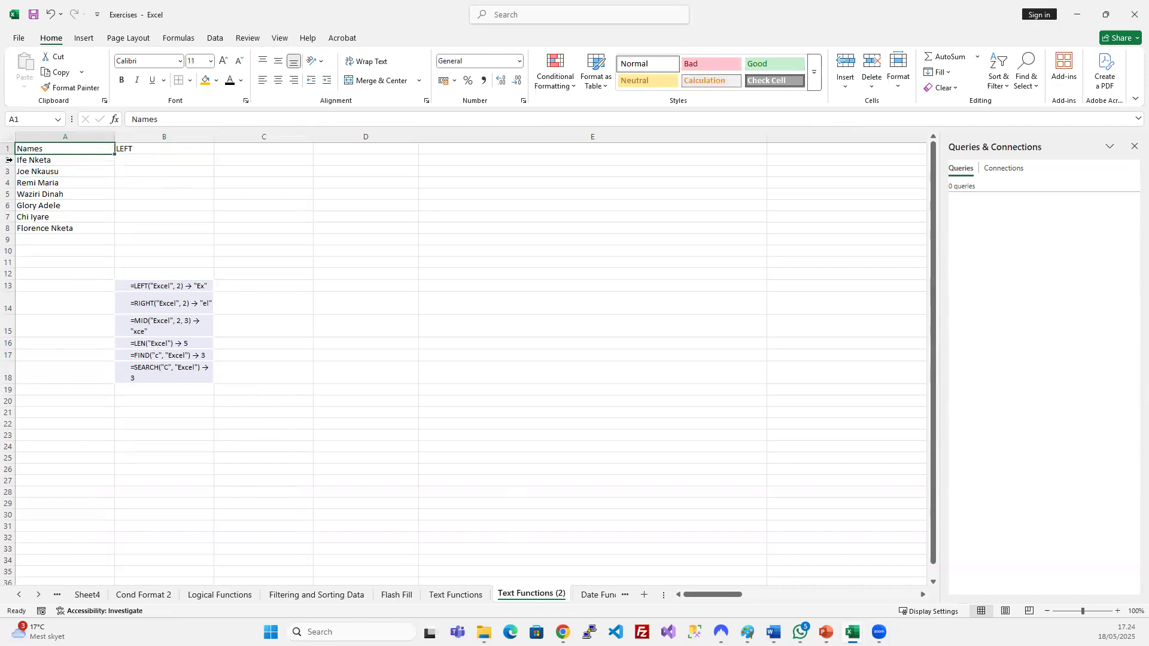
{"action": "scroll", "coordinate": [69, 187], "scroll_direction": "up", "scroll_amount": 2}
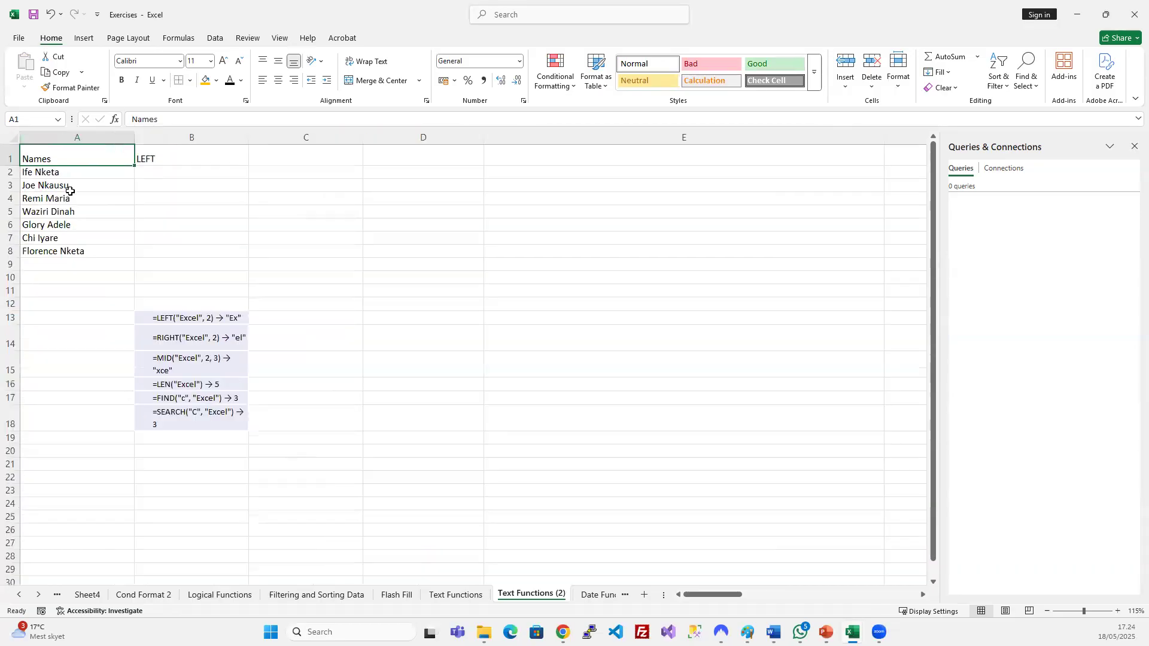
{"action": "scroll", "coordinate": [70, 191], "scroll_direction": "up", "scroll_amount": 2}
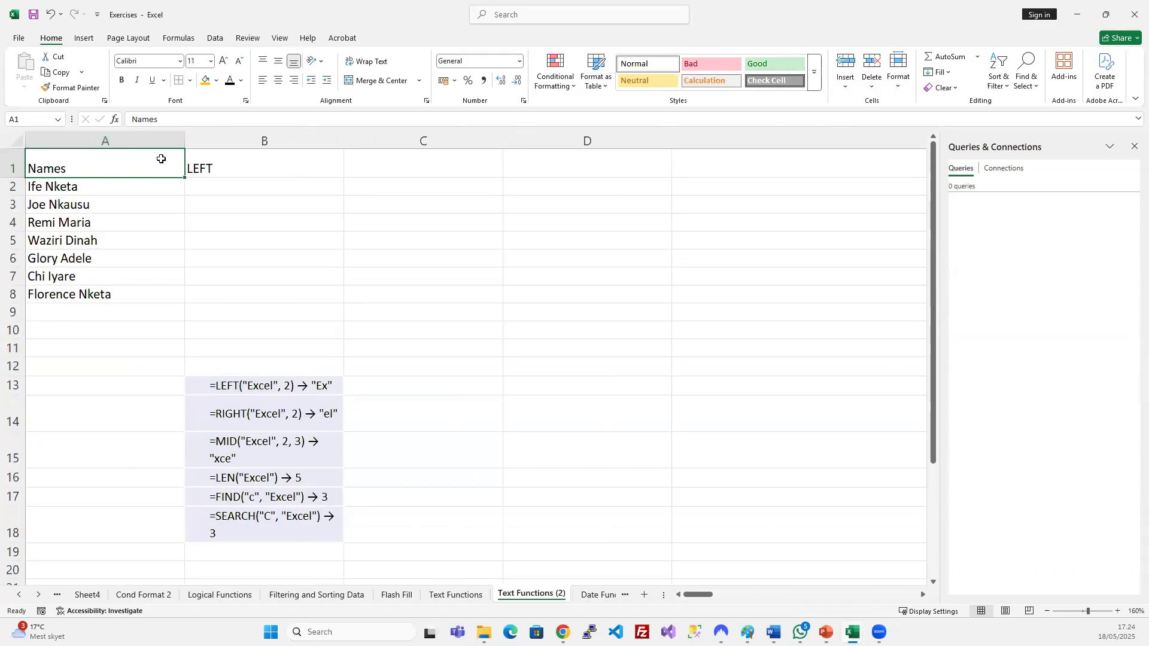
{"action": "left_click", "coordinate": [90, 183]}
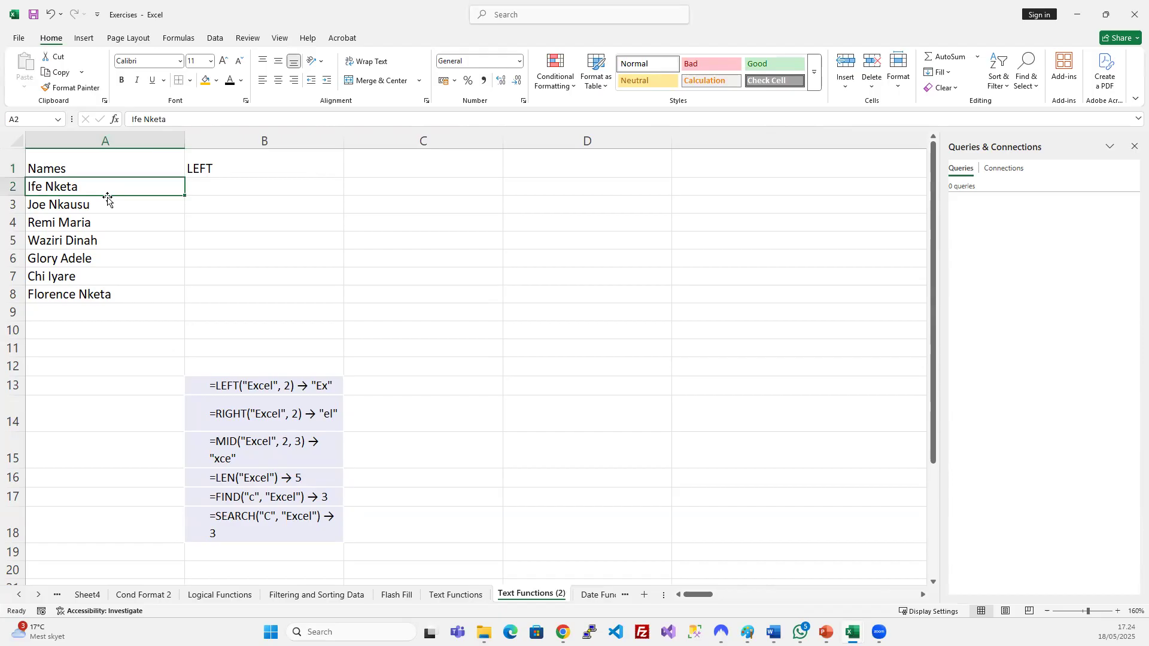
{"action": "left_click", "coordinate": [216, 181]}
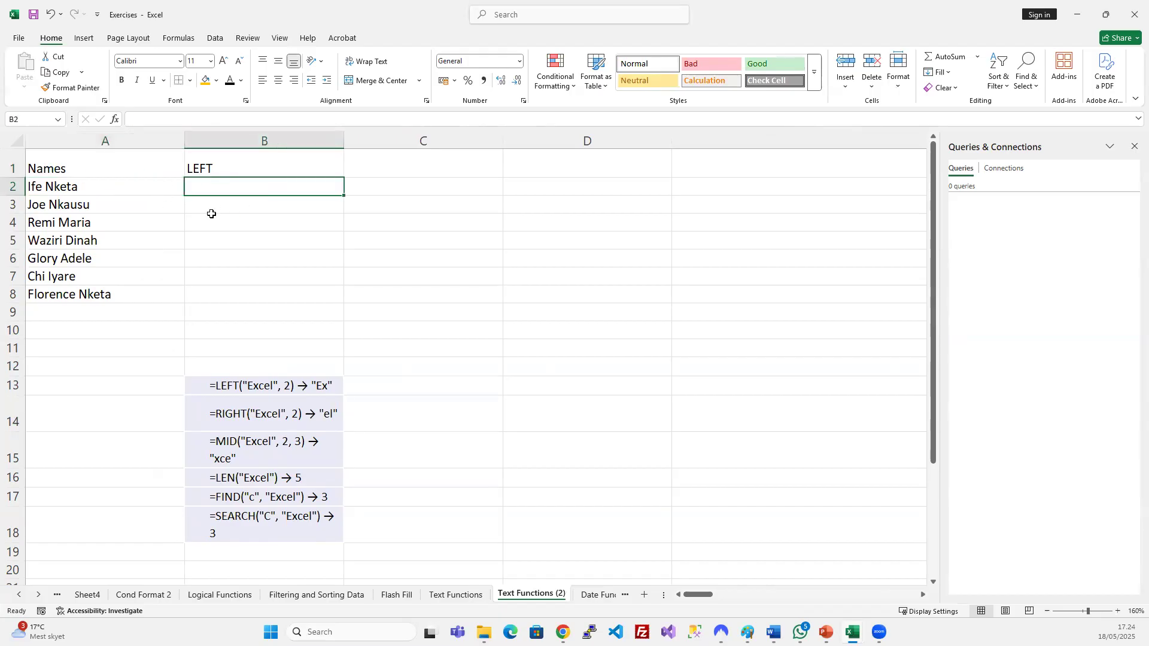
Enter =LEFT(A2;2) in B2 and fill it down through B8.
{"action": "type", "text": "="}
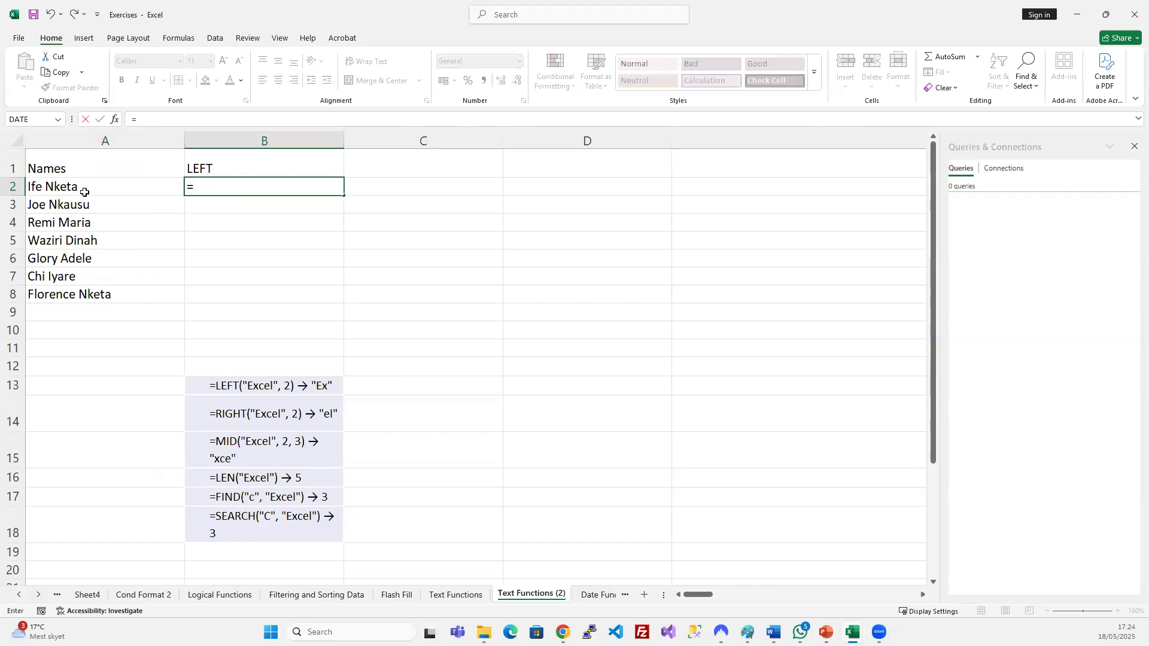
{"action": "left_click", "coordinate": [84, 192]}
{"action": "key", "text": "BackSpace"}
{"action": "key", "text": "BackSpace"}
{"action": "type", "text": "left"}
{"action": "key", "text": "Tab"}
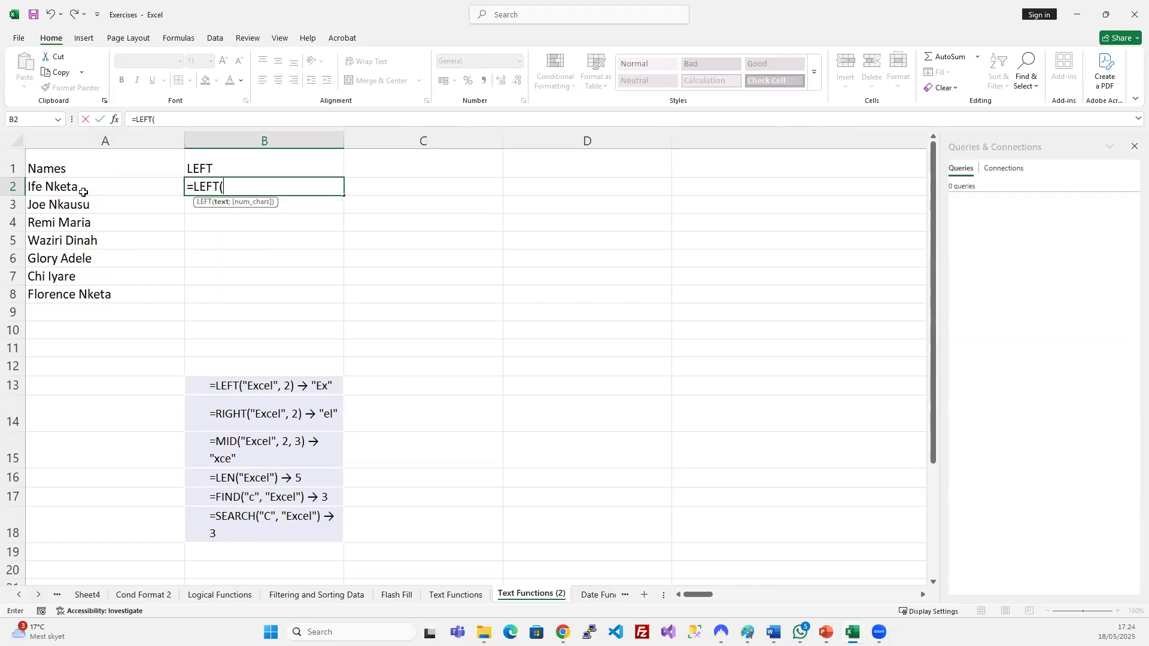
{"action": "left_click", "coordinate": [83, 191]}
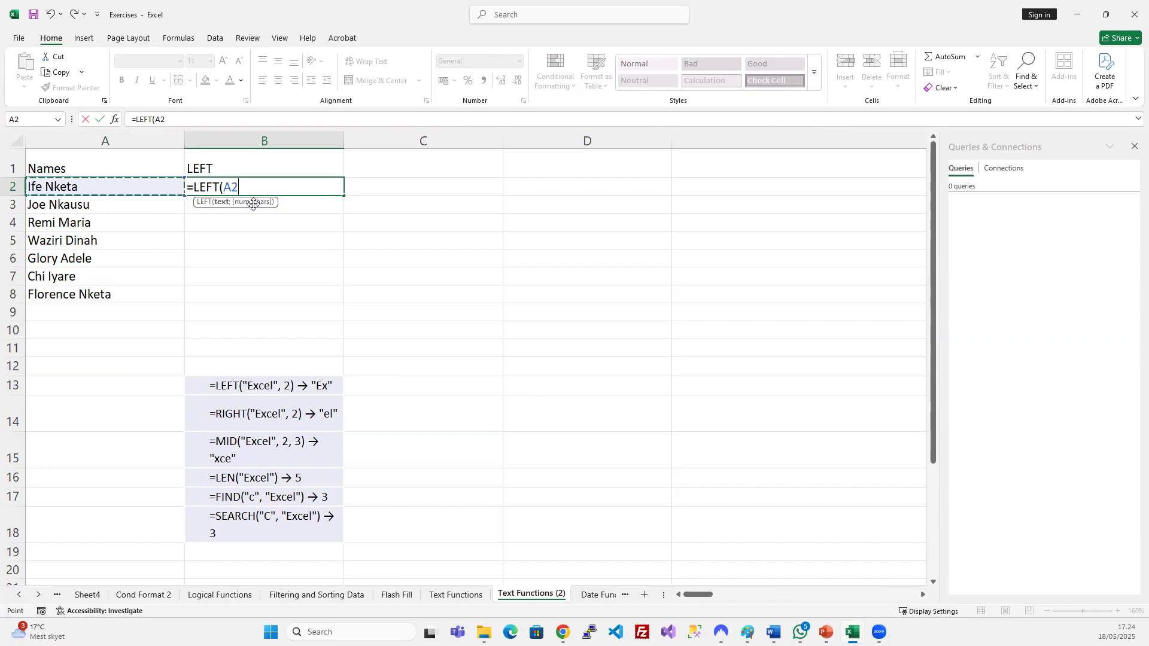
{"action": "type", "text": ";"}
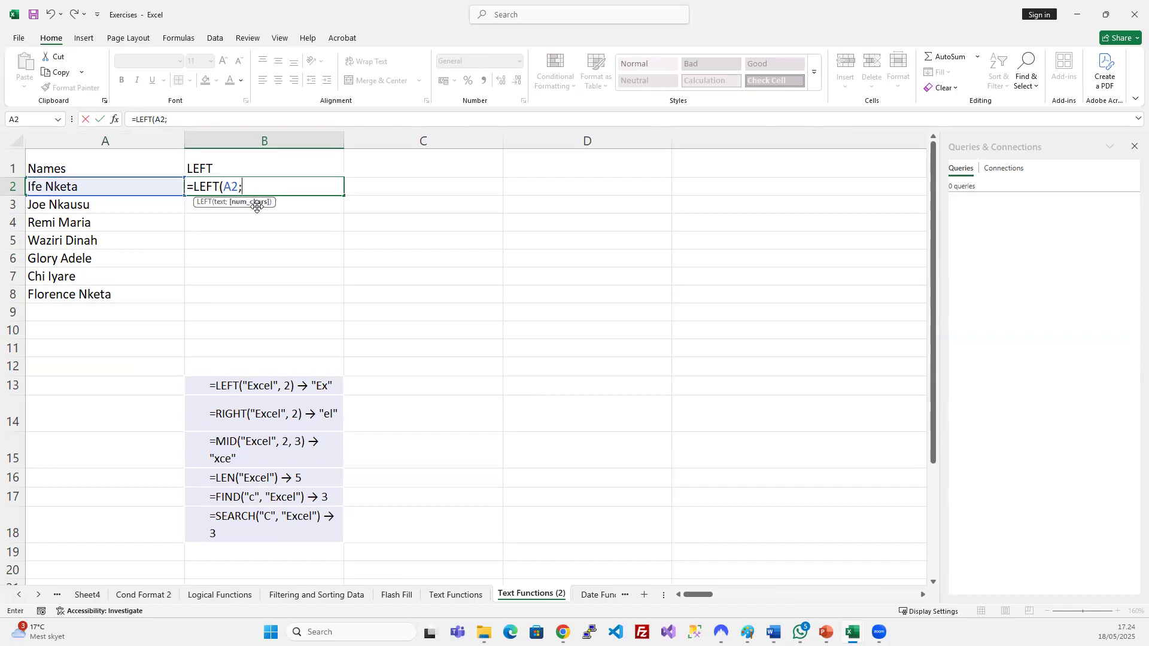
{"action": "type", "text": "2"}
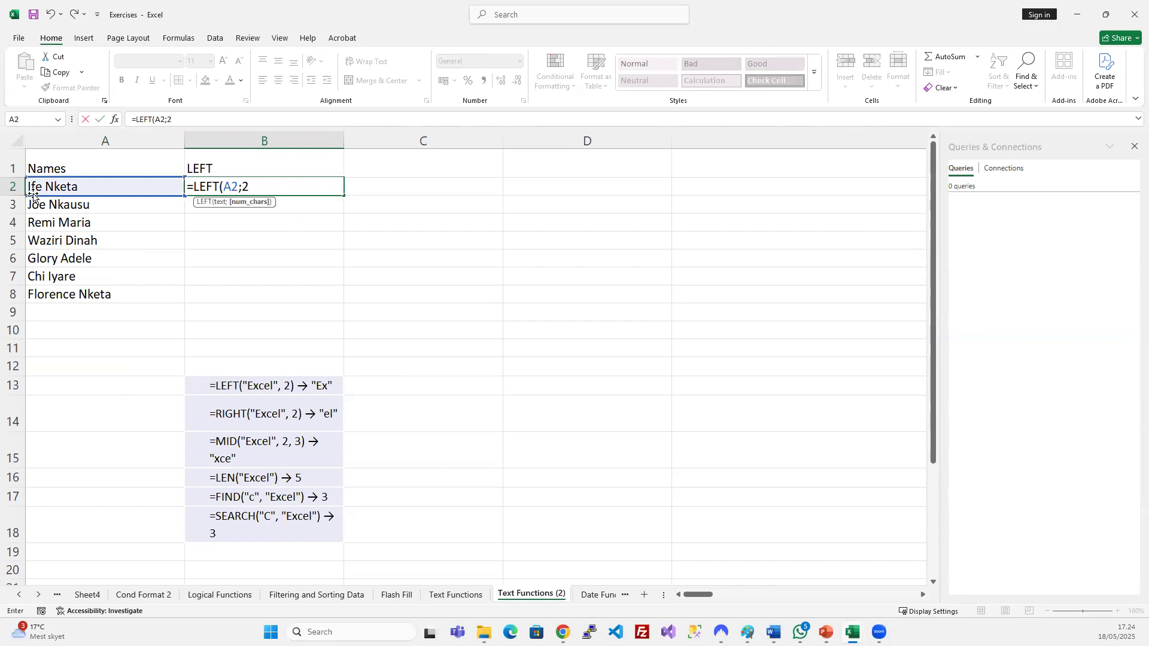
{"action": "type", "text": ")"}
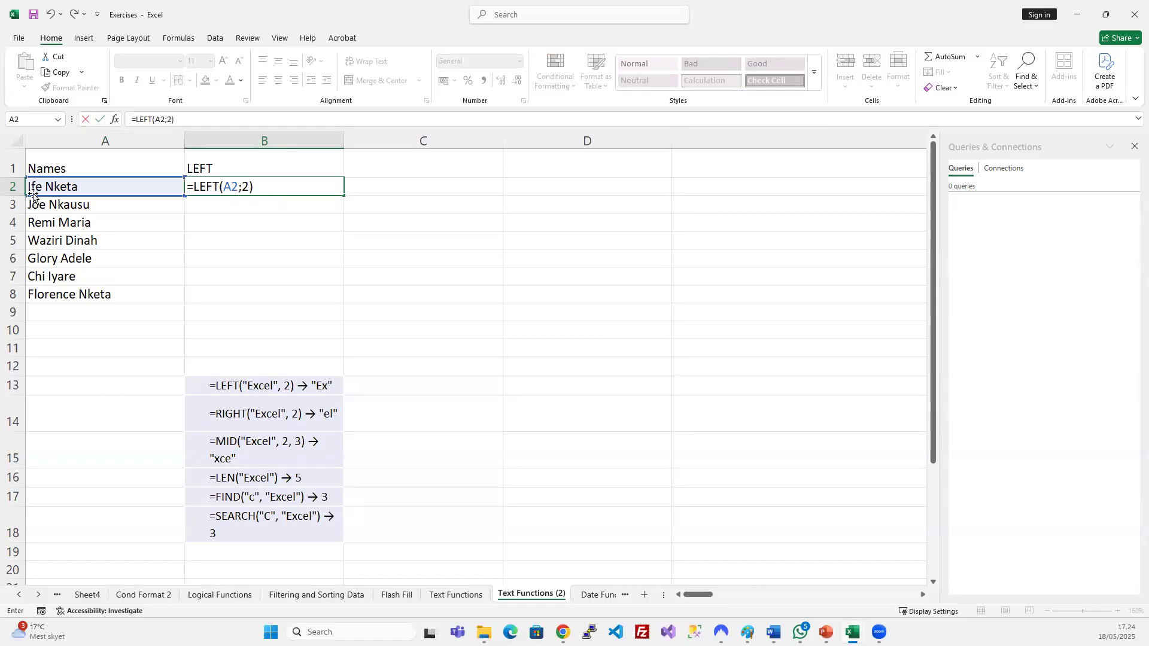
{"action": "key", "text": "Return"}
{"action": "left_click", "coordinate": [223, 186]}
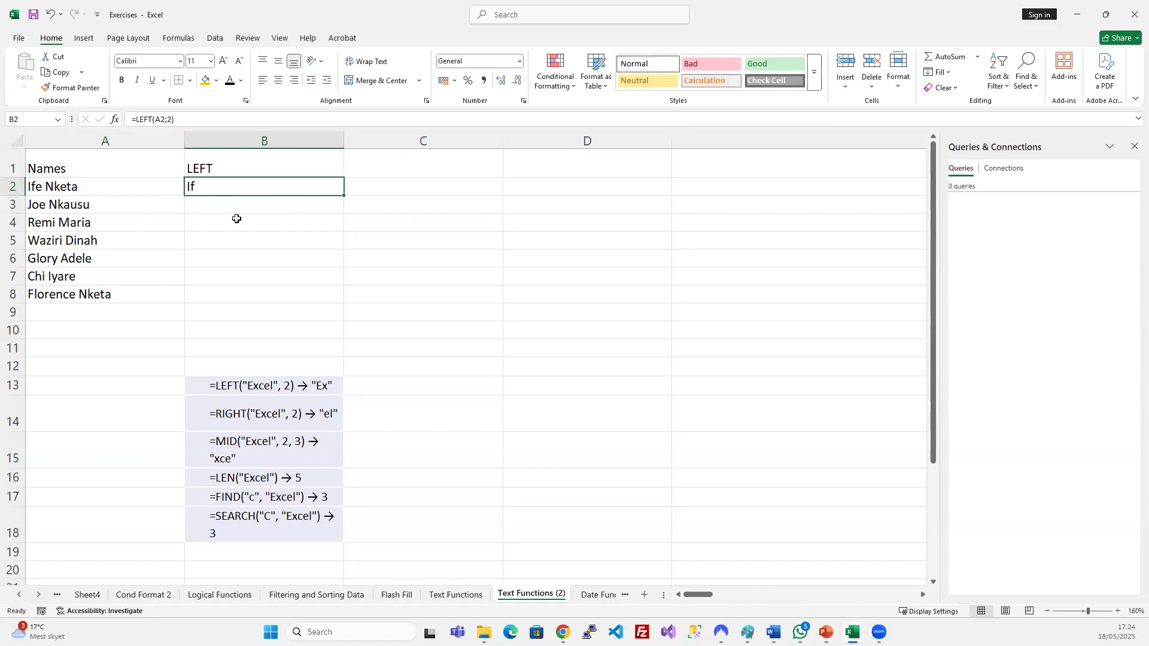
{"action": "left_click_drag", "start_coordinate": [227, 187], "coordinate": [224, 291]}
{"action": "key", "text": "ctrl+d"}
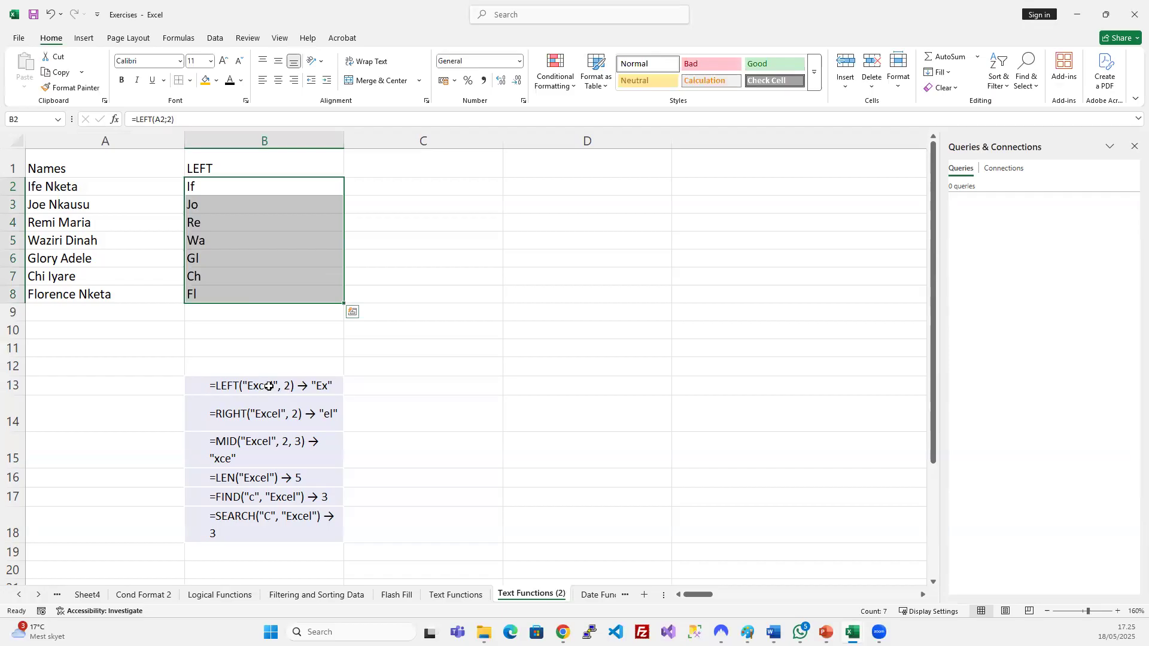
Change B2's formula to =LEFT(A2;5) so it returns five characters.
{"action": "left_click", "coordinate": [217, 188]}
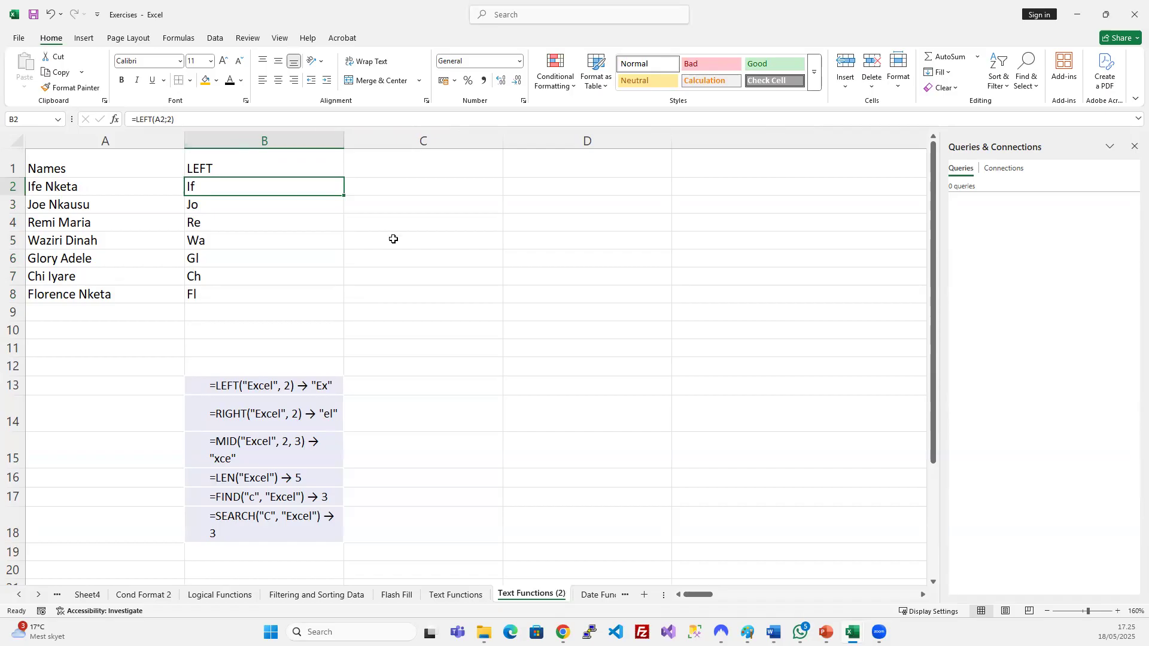
{"action": "left_click", "coordinate": [170, 120]}
{"action": "key", "text": "BackSpace"}
{"action": "type", "text": "5"}
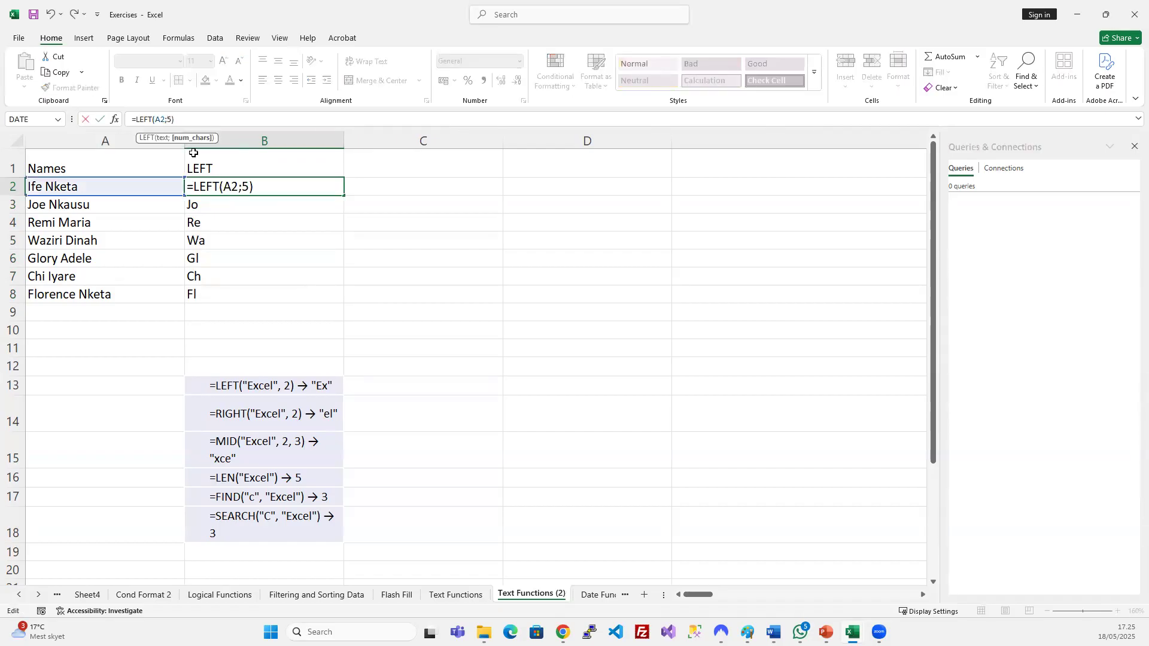
{"action": "key", "text": "Return"}
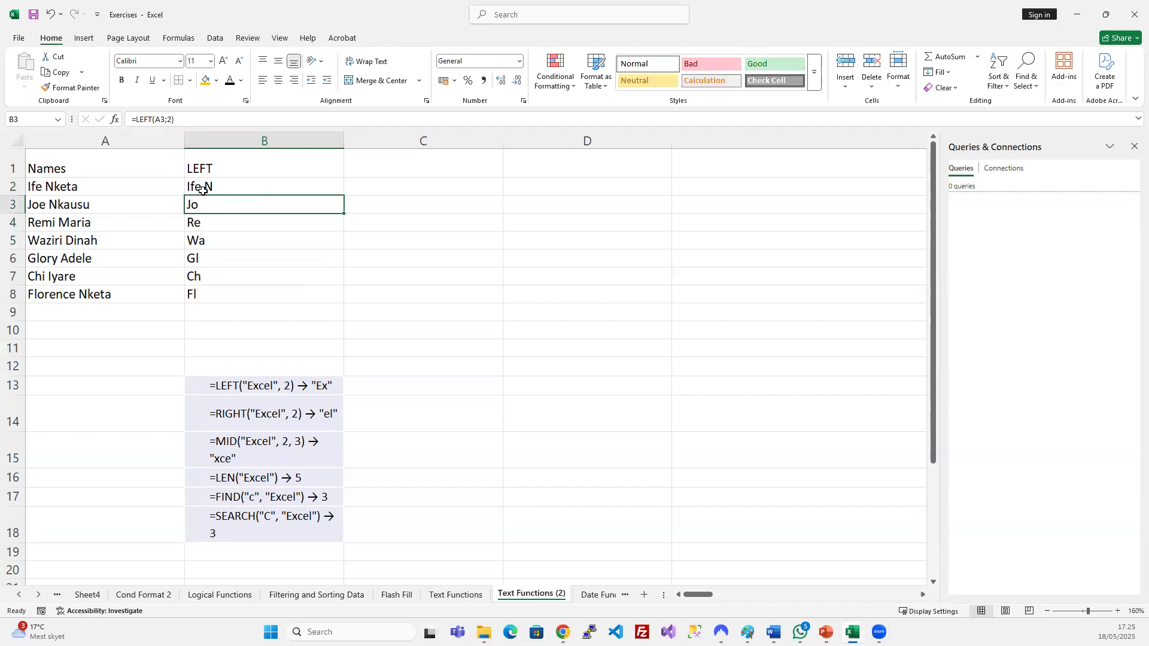
Compare the first name with its LEFT result and select the LEFT results in B2:B8.
{"action": "double_click", "coordinate": [46, 187]}
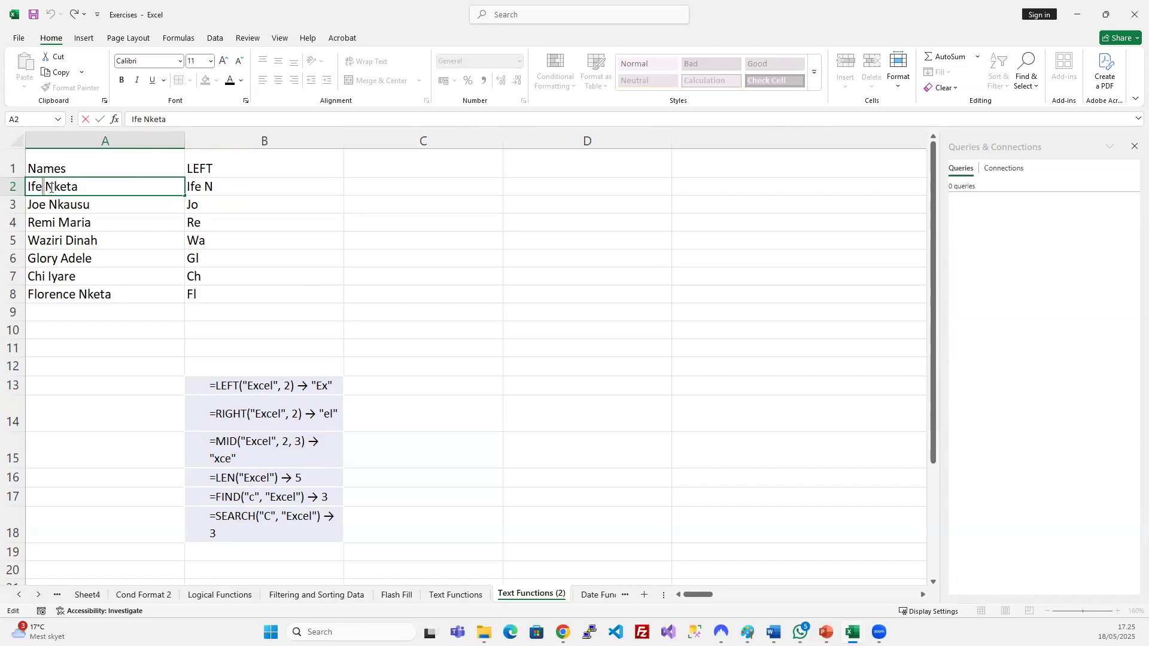
{"action": "left_click", "coordinate": [232, 224]}
{"action": "left_click", "coordinate": [213, 188]}
{"action": "left_click_drag", "start_coordinate": [218, 219], "coordinate": [217, 300]}
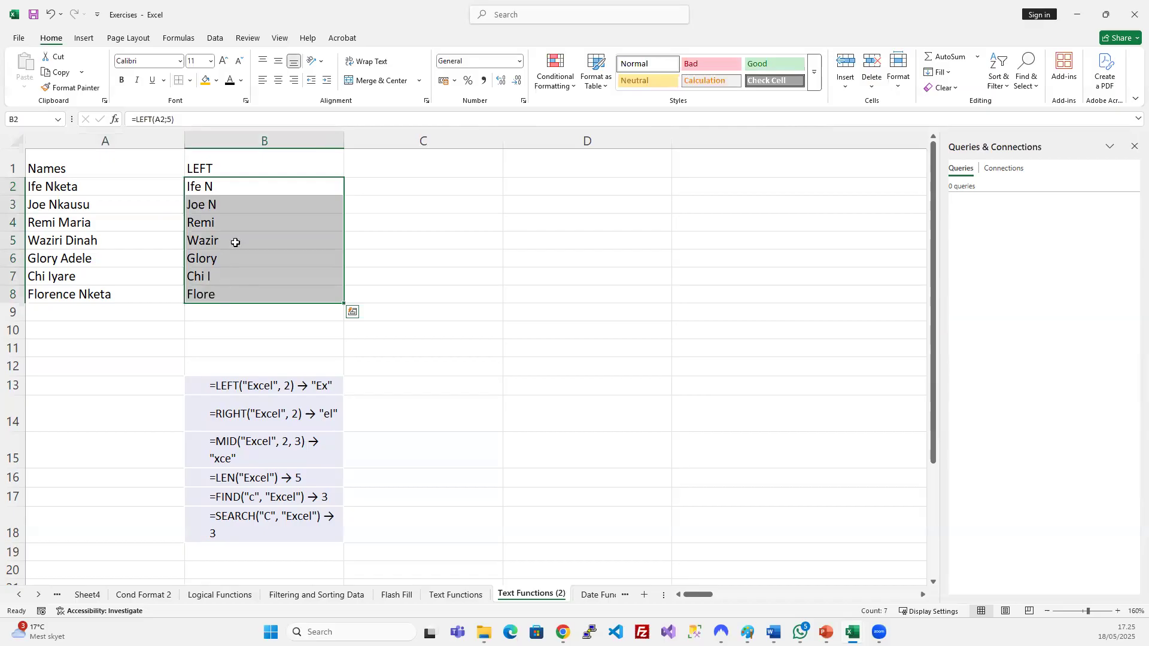
Narrow column B, then undo to restore its wider width.
{"action": "left_click_drag", "start_coordinate": [344, 144], "coordinate": [259, 146]}
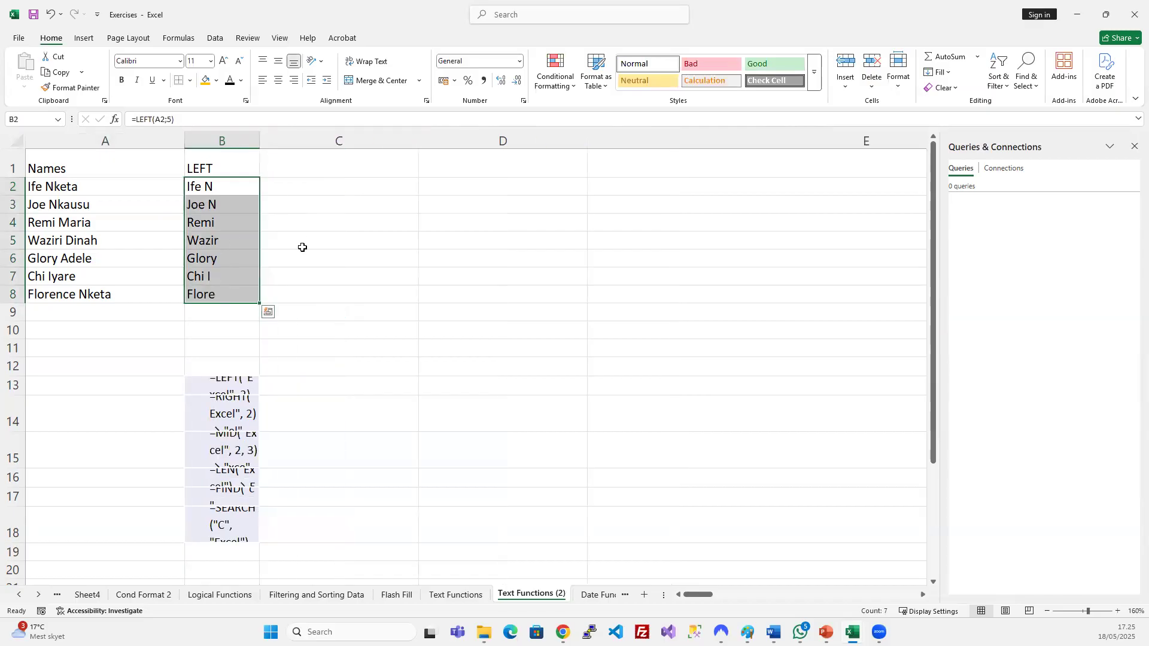
{"action": "left_click", "coordinate": [302, 246]}
{"action": "key", "text": "ctrl+z"}
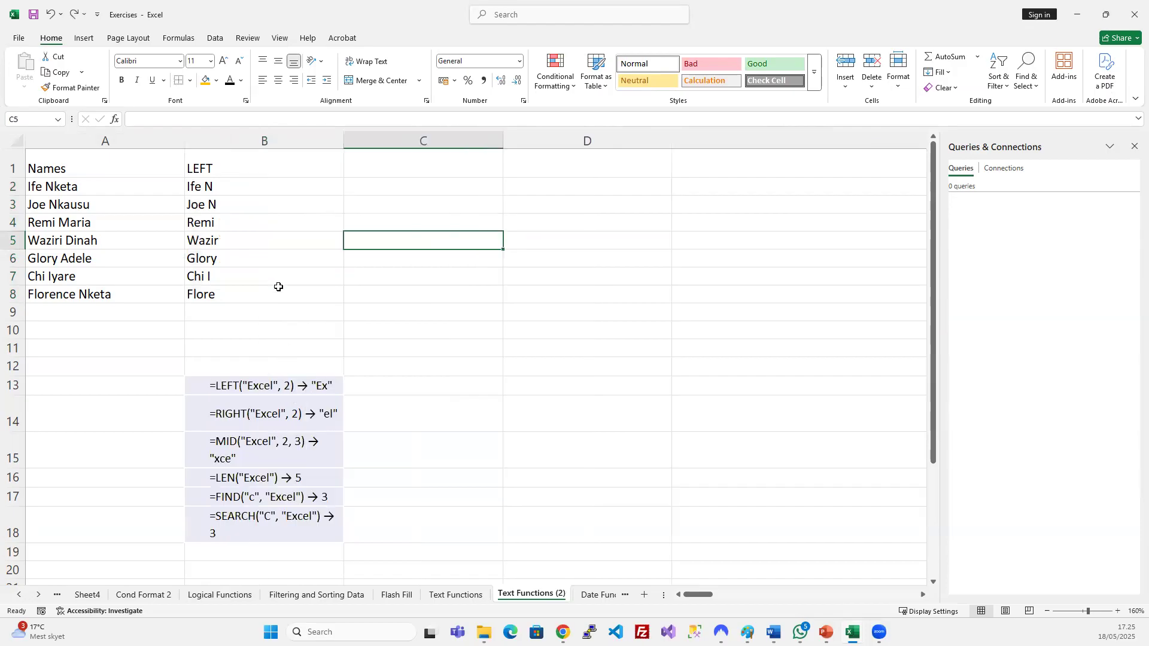
{"action": "left_click", "coordinate": [308, 264]}
{"action": "left_click", "coordinate": [392, 165]}
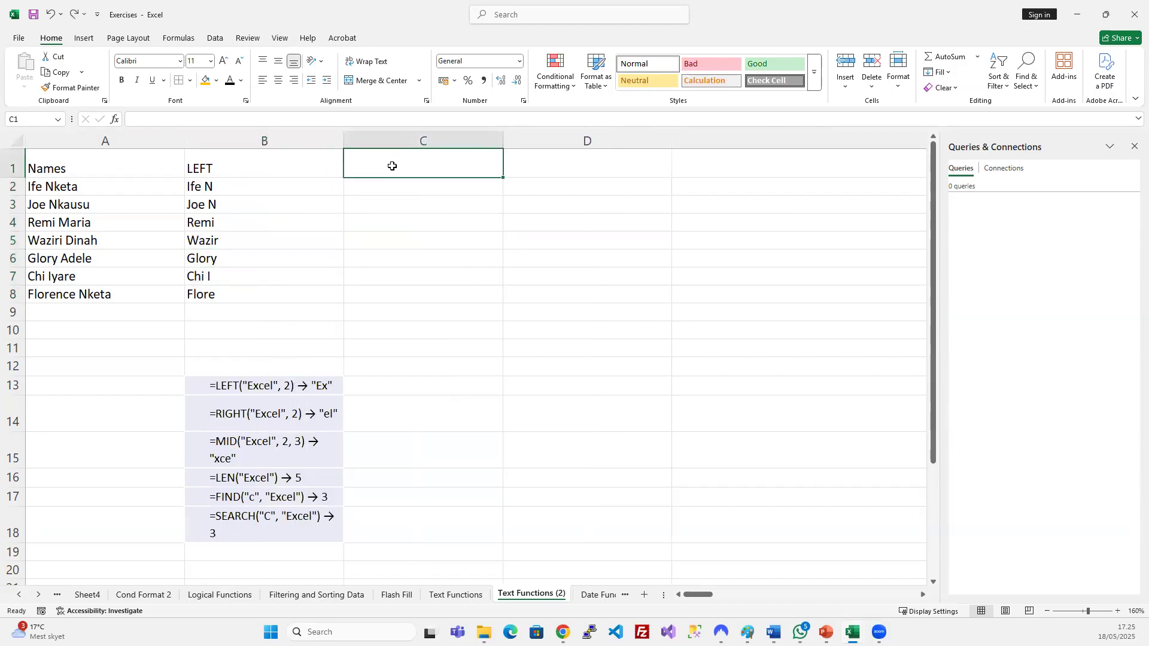
Head column C 'RIGHT' and enter =RIGHT(A2;3) in C2.
{"action": "type", "text": "GHT"}
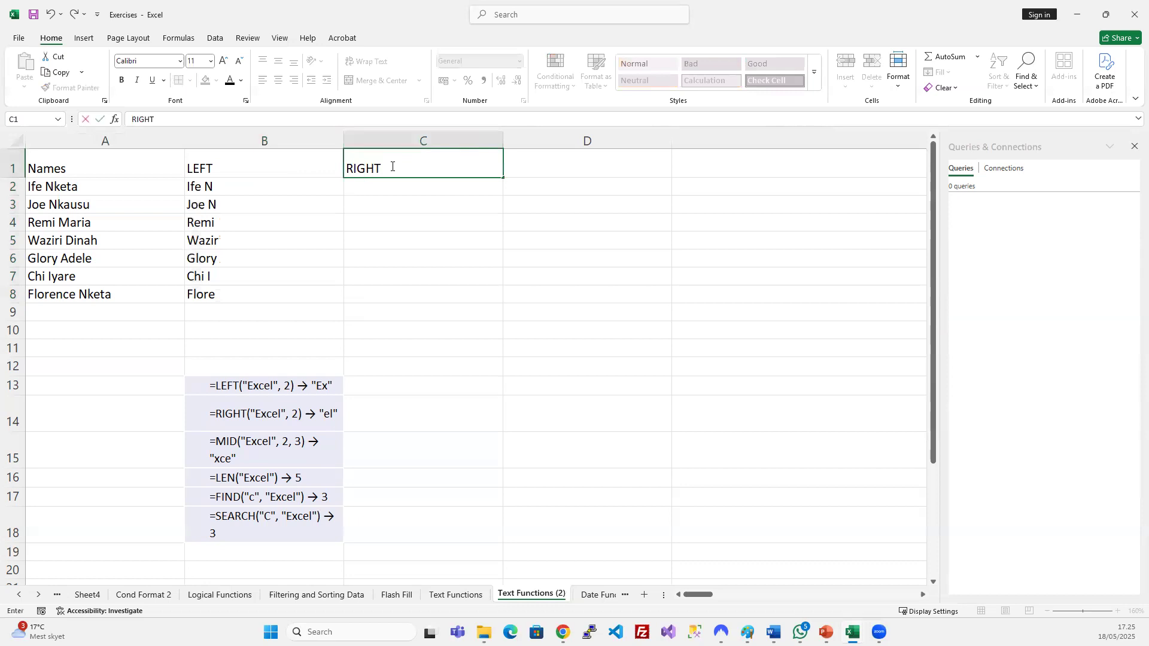
{"action": "key", "text": "Return"}
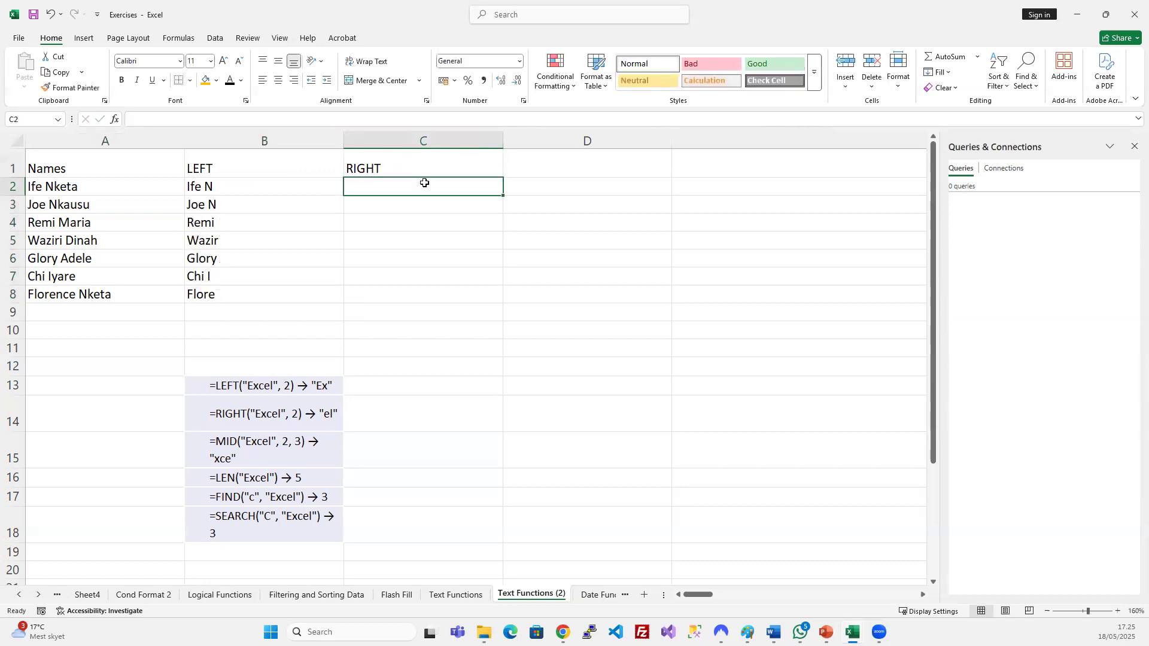
{"action": "type", "text": "0R"}
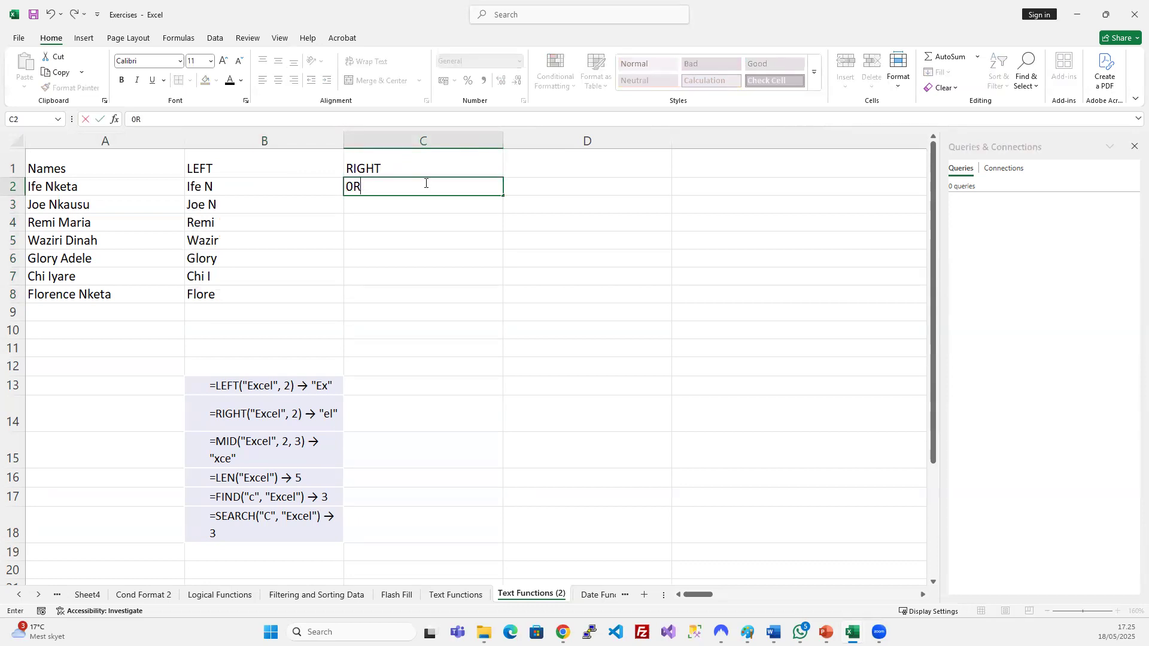
{"action": "type", "text": "=RI"}
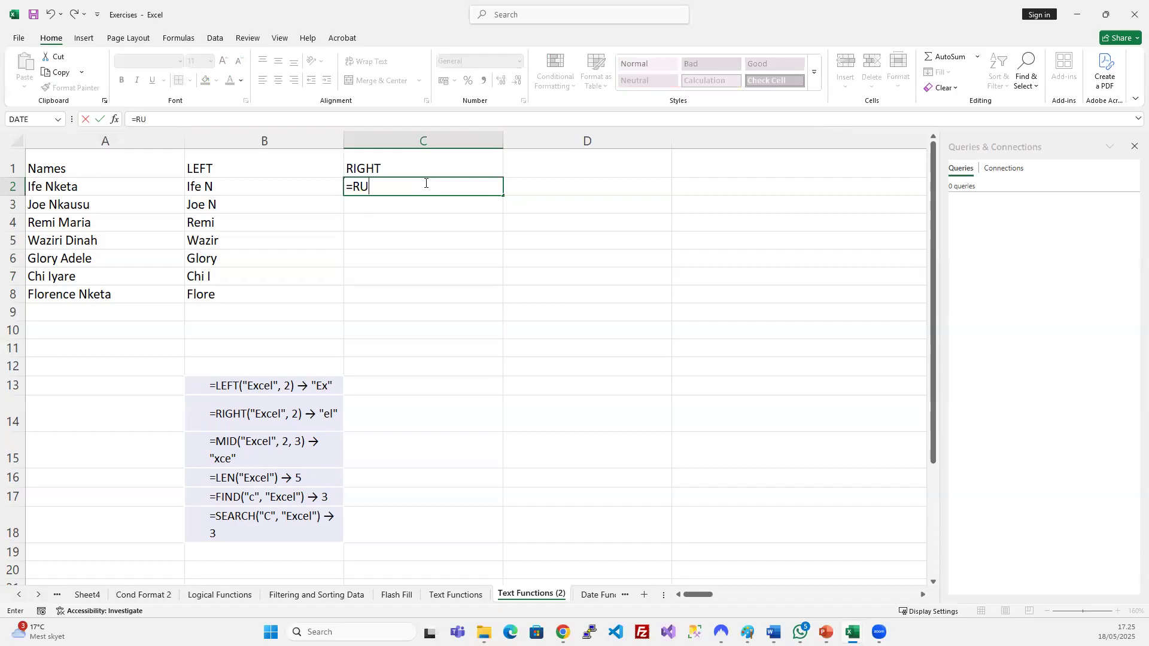
{"action": "key", "text": "Tab"}
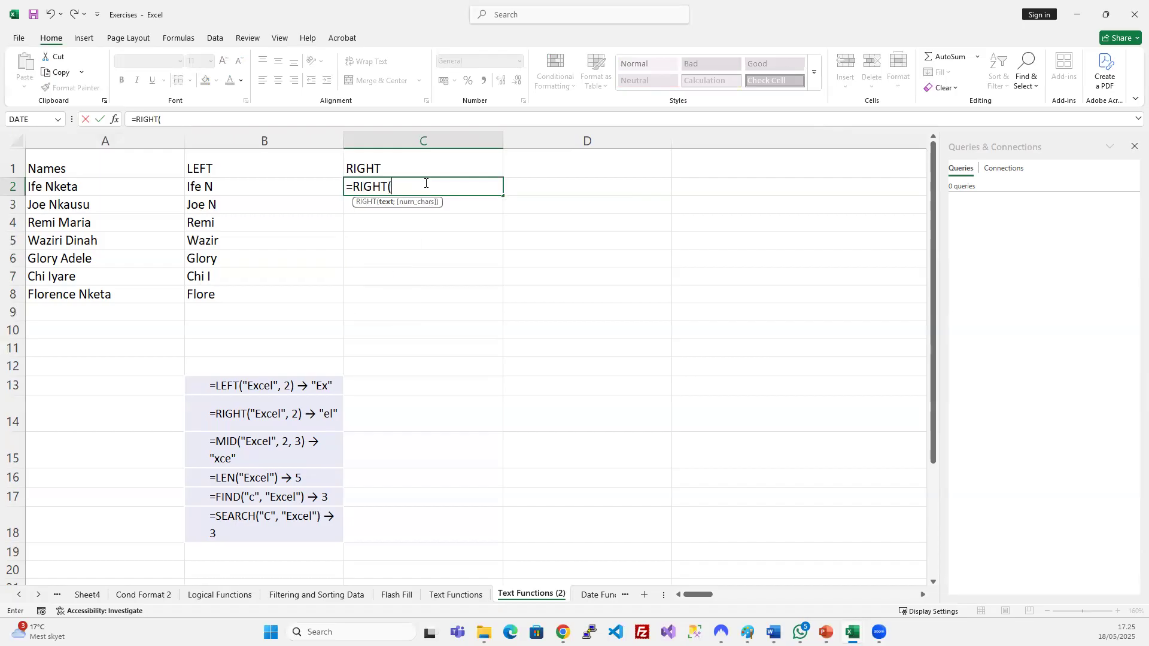
{"action": "left_click", "coordinate": [97, 183]}
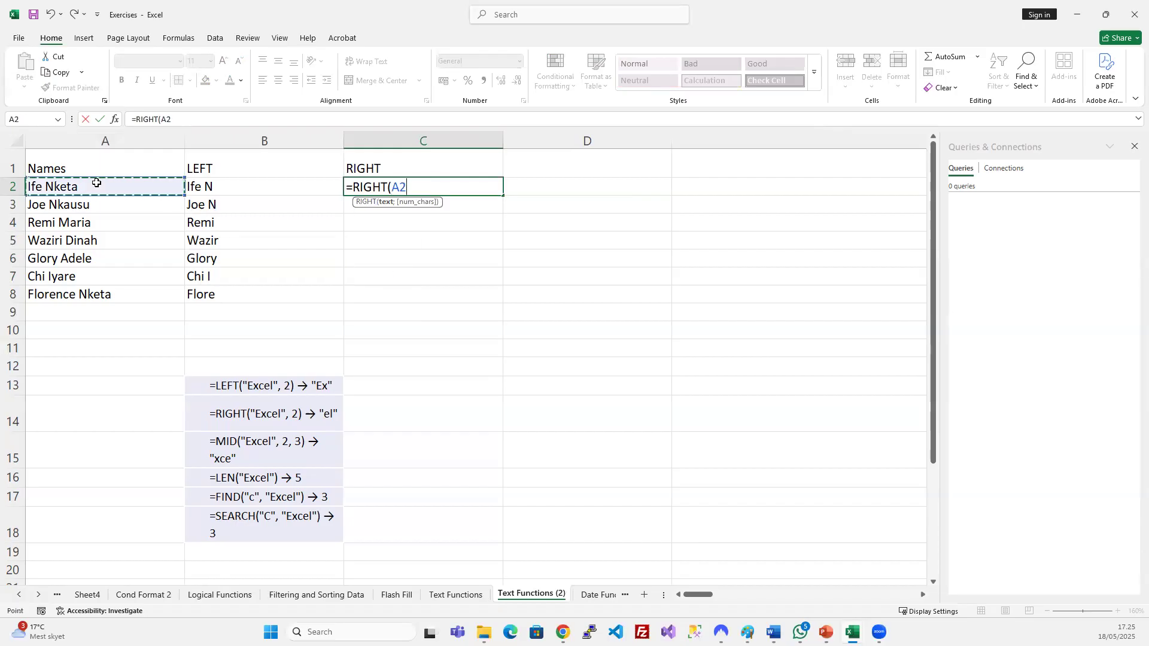
{"action": "type", "text": ";"}
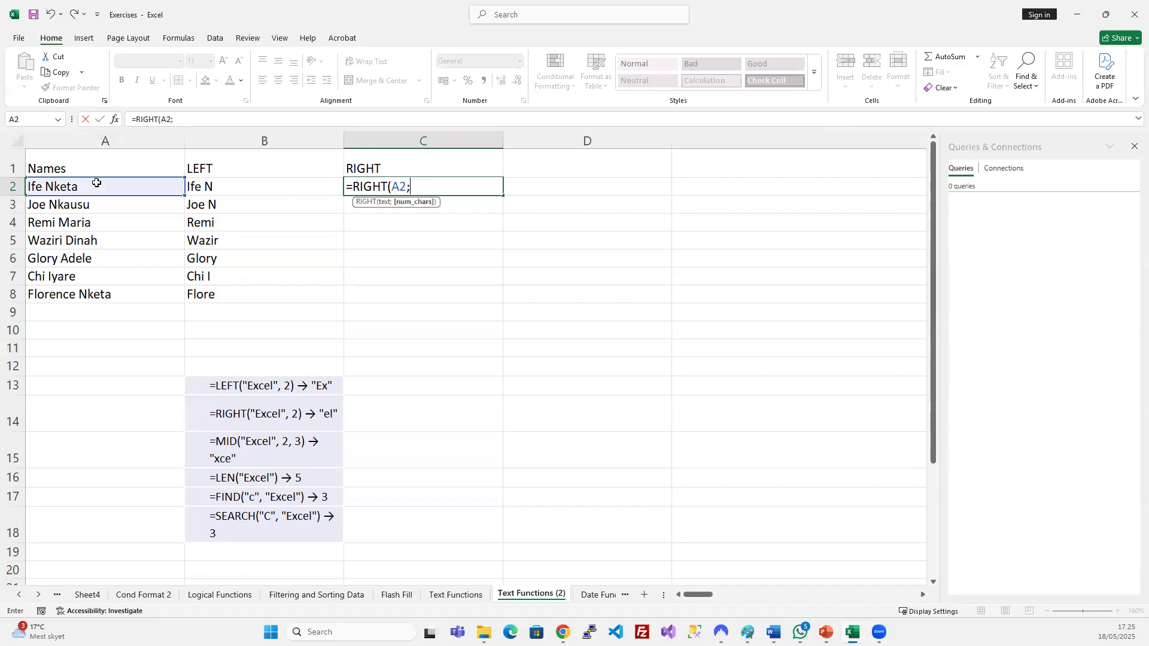
{"action": "type", "text": "3"}
{"action": "key", "text": "Return"}
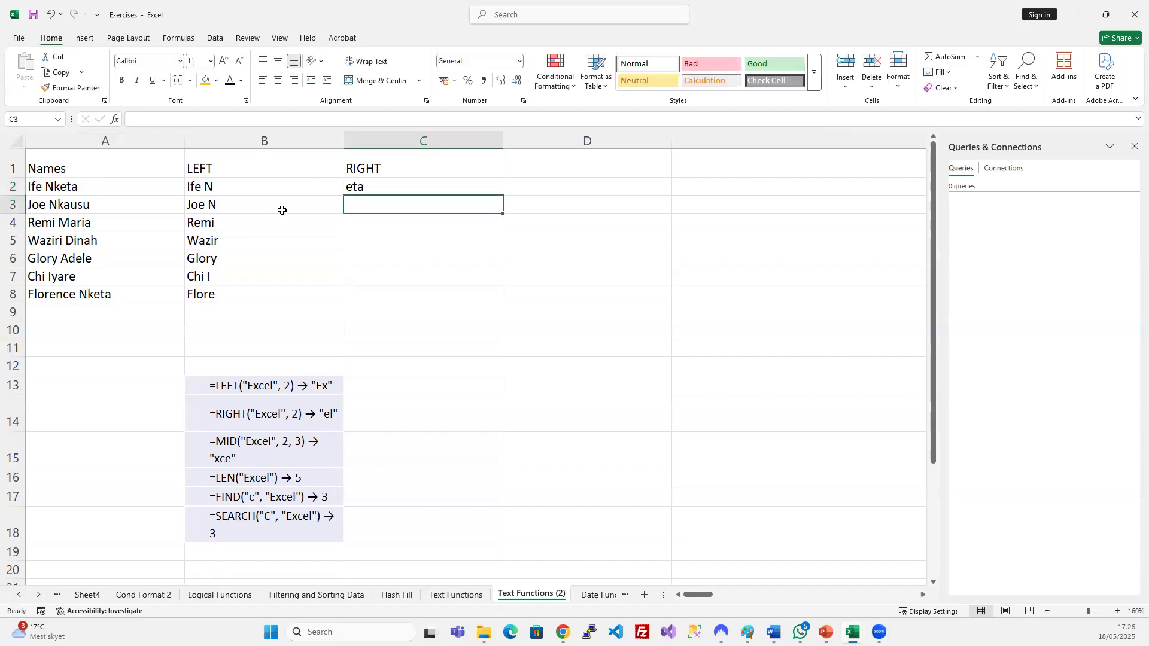
Fill =RIGHT(A2;3) down C2:C8 and narrow column C.
{"action": "left_click", "coordinate": [66, 188]}
{"action": "left_click", "coordinate": [371, 193]}
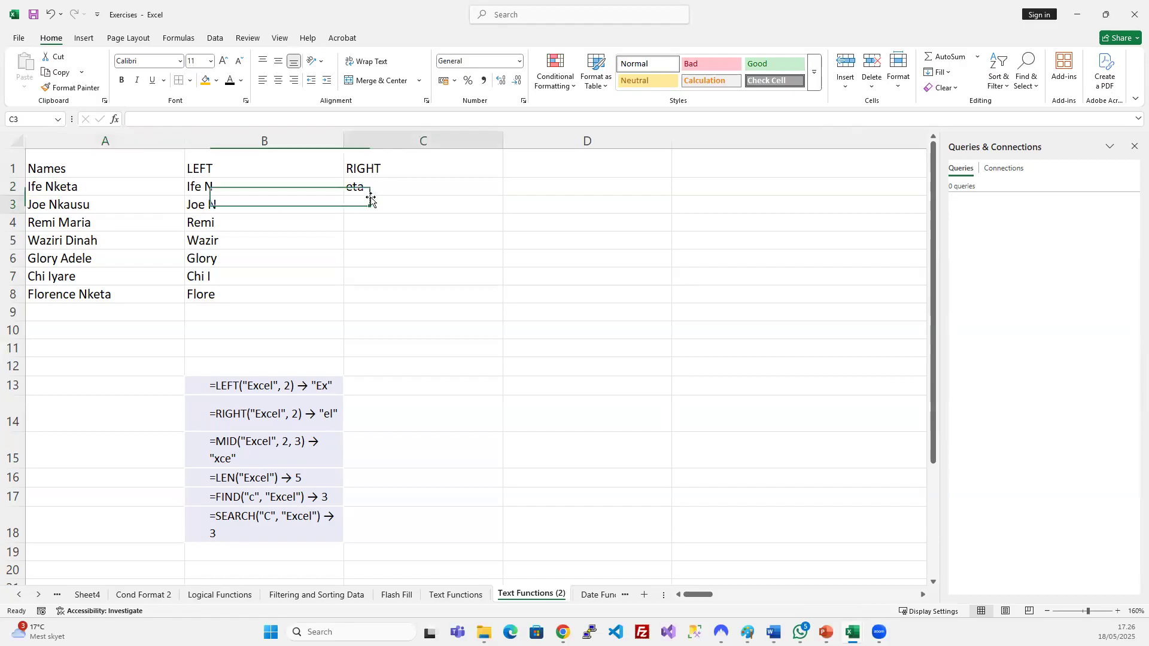
{"action": "left_click_drag", "start_coordinate": [372, 221], "coordinate": [380, 288]}
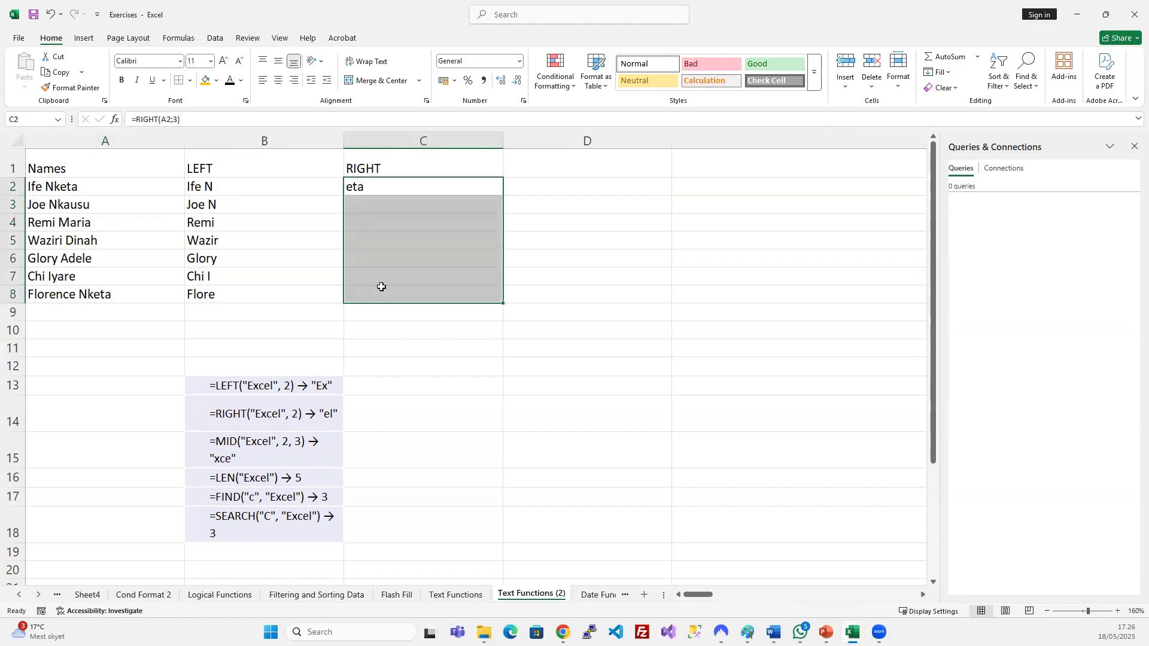
{"action": "key", "text": "ctrl+d"}
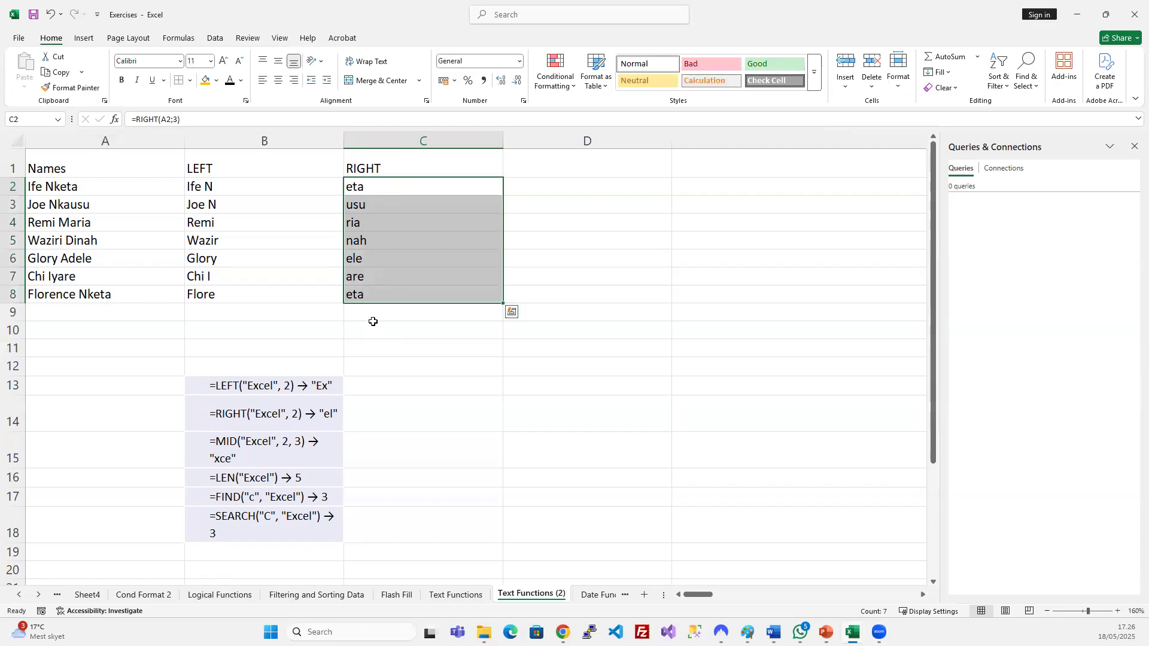
{"action": "left_click_drag", "start_coordinate": [503, 144], "coordinate": [426, 144]}
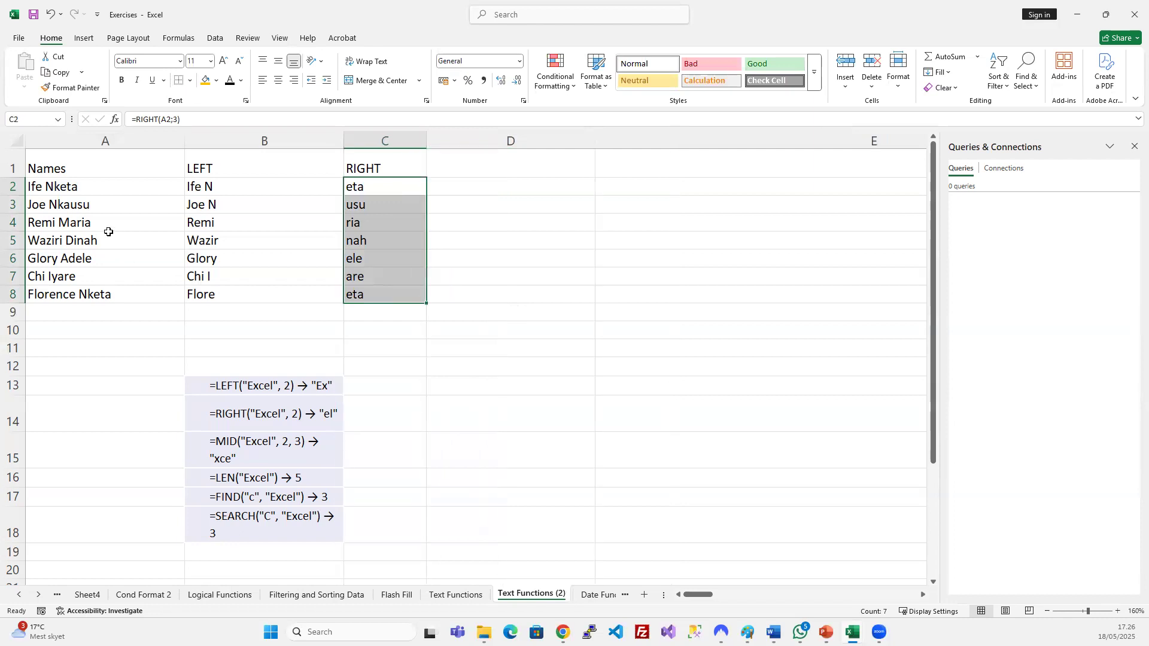
Compare the name in A3 with its RIGHT result in C3.
{"action": "left_click", "coordinate": [90, 207]}
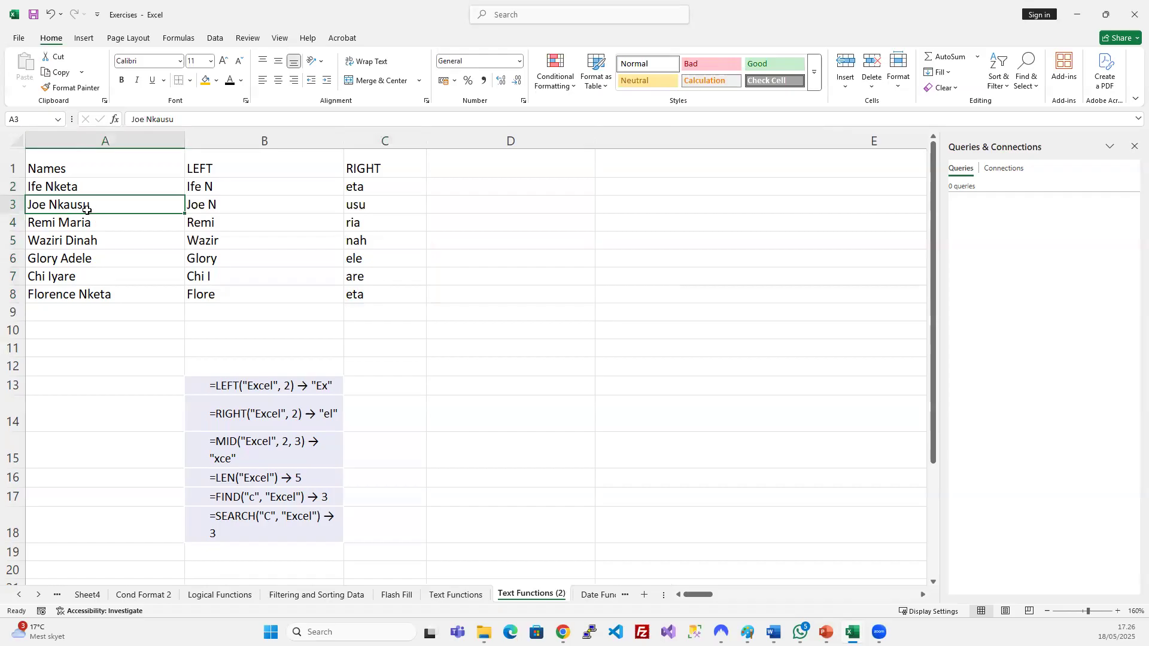
{"action": "left_click", "coordinate": [390, 206]}
{"action": "left_click", "coordinate": [68, 204]}
{"action": "left_click", "coordinate": [388, 208]}
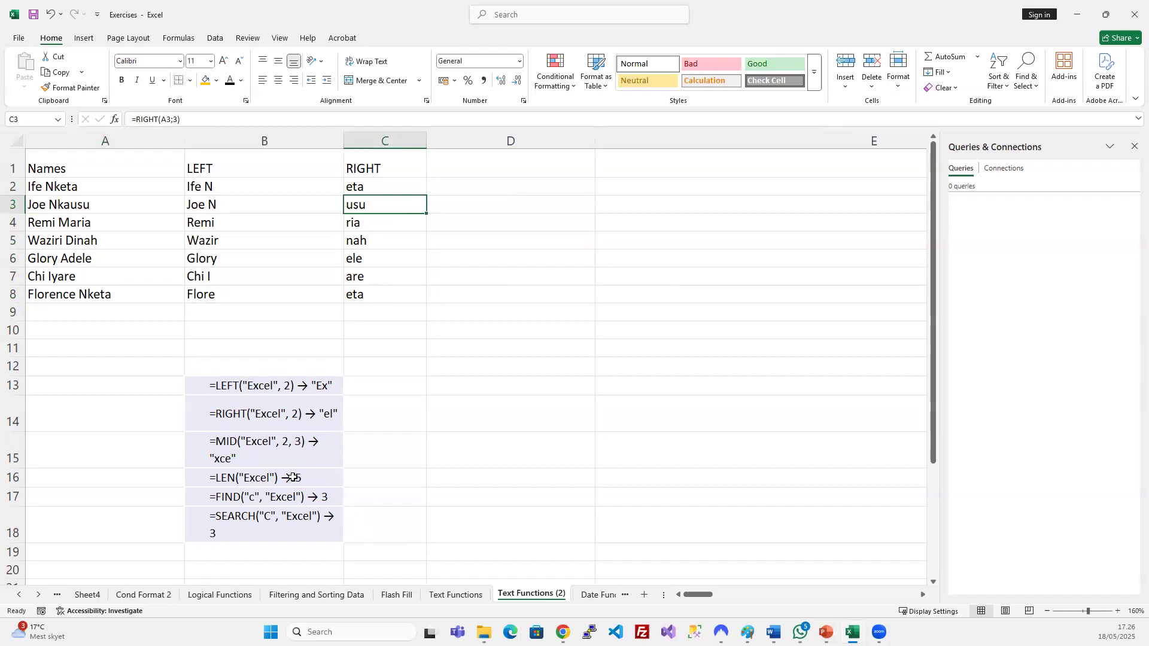
Head column D 'MID' and narrow the column.
{"action": "left_click", "coordinate": [479, 159]}
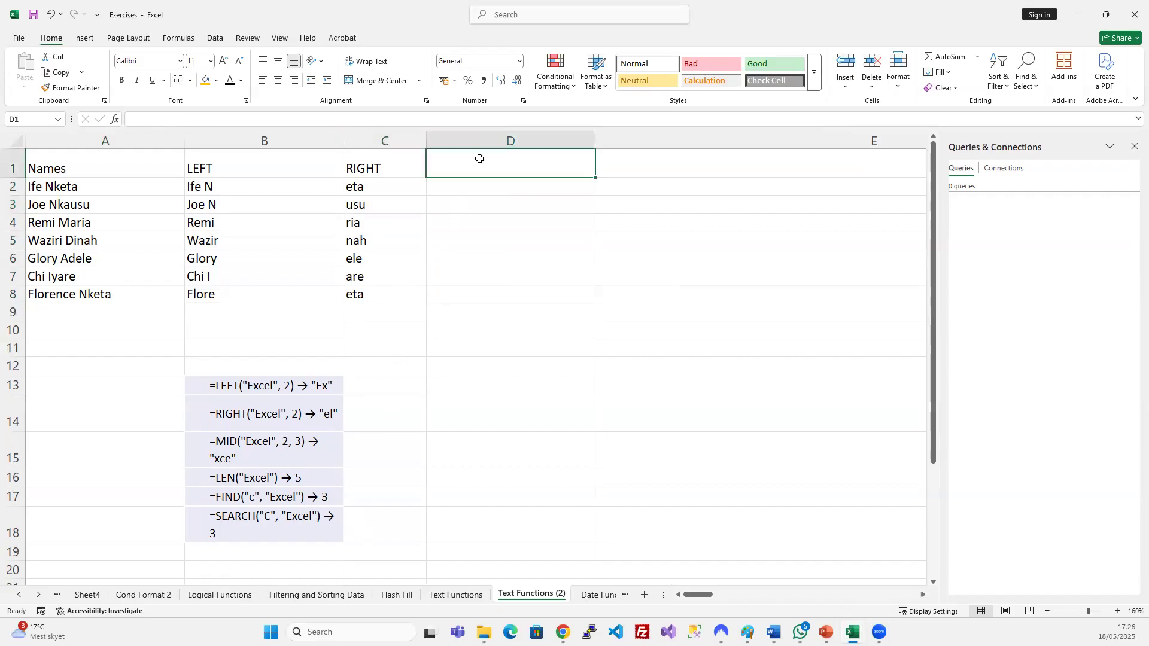
{"action": "type", "text": "MID"}
{"action": "key", "text": "Return"}
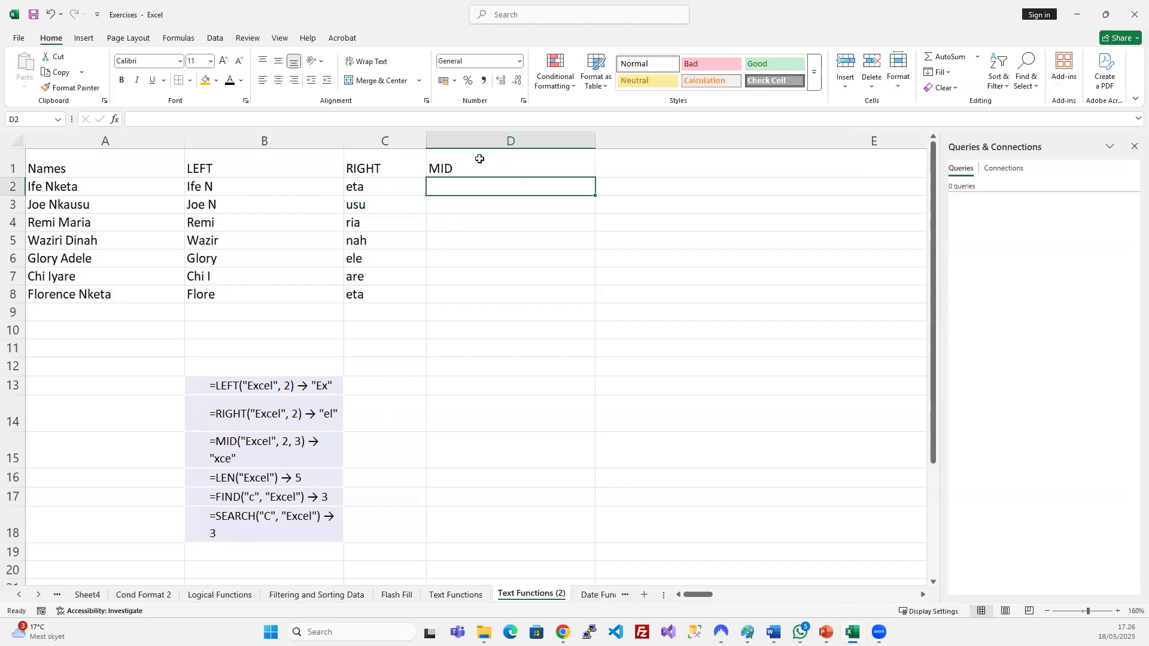
{"action": "left_click_drag", "start_coordinate": [595, 137], "coordinate": [516, 138]}
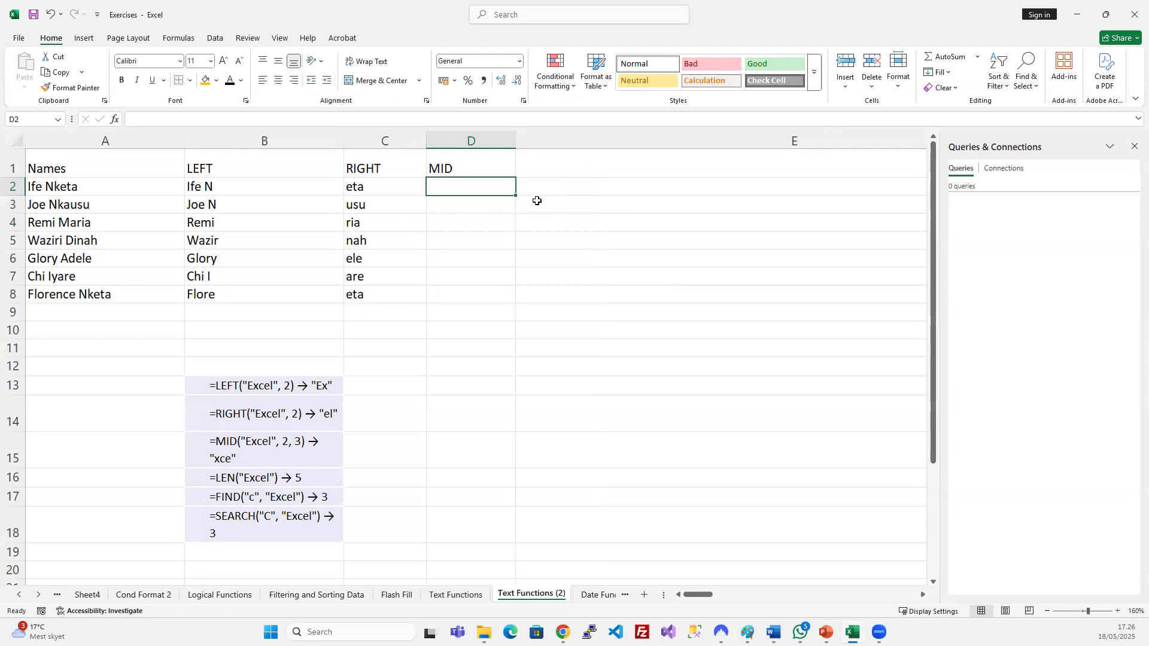
Enter =MID(A2;5;3) in D2, returning 'Nke'.
{"action": "type", "text": "=MID("}
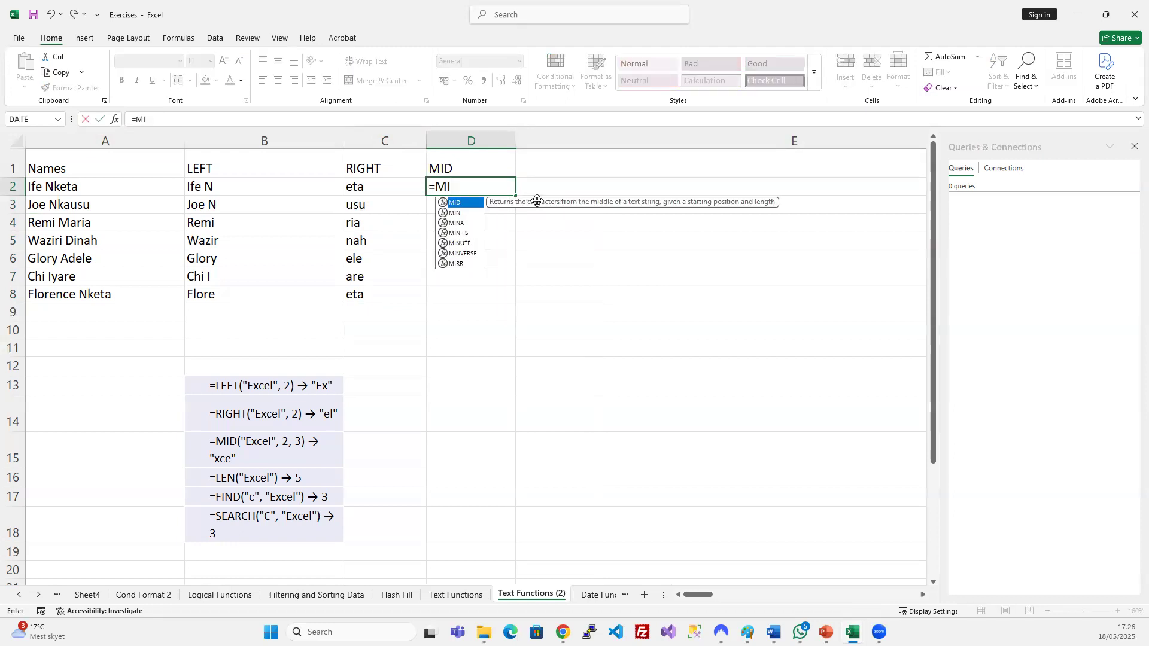
{"action": "left_click", "coordinate": [91, 188]}
{"action": "type", "text": ";"}
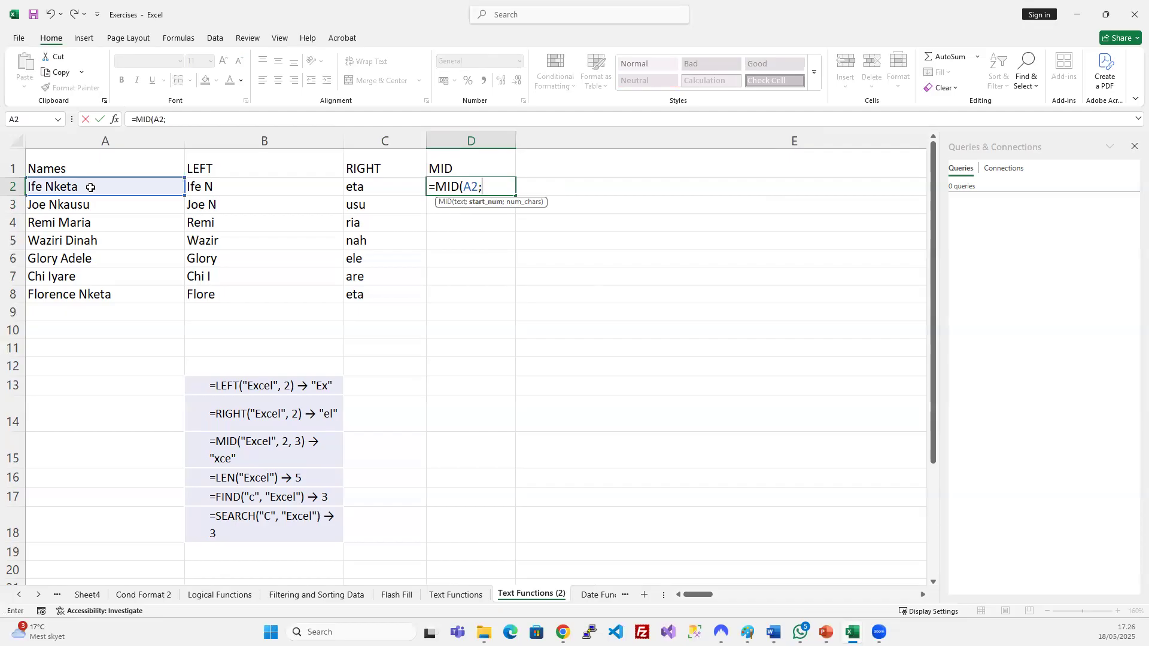
{"action": "type", "text": "5;"}
{"action": "type", "text": ")"}
{"action": "key", "text": "Return"}
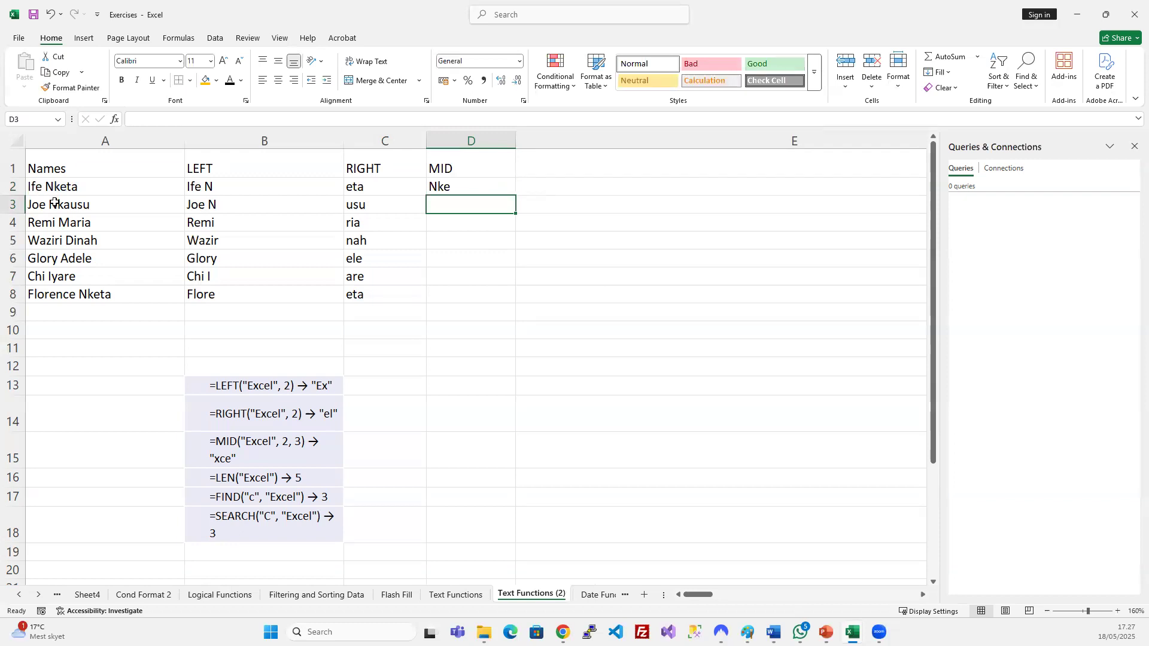
Review the start position 5 and count 3 in D2's MID formula and confirm it.
{"action": "left_click", "coordinate": [456, 186]}
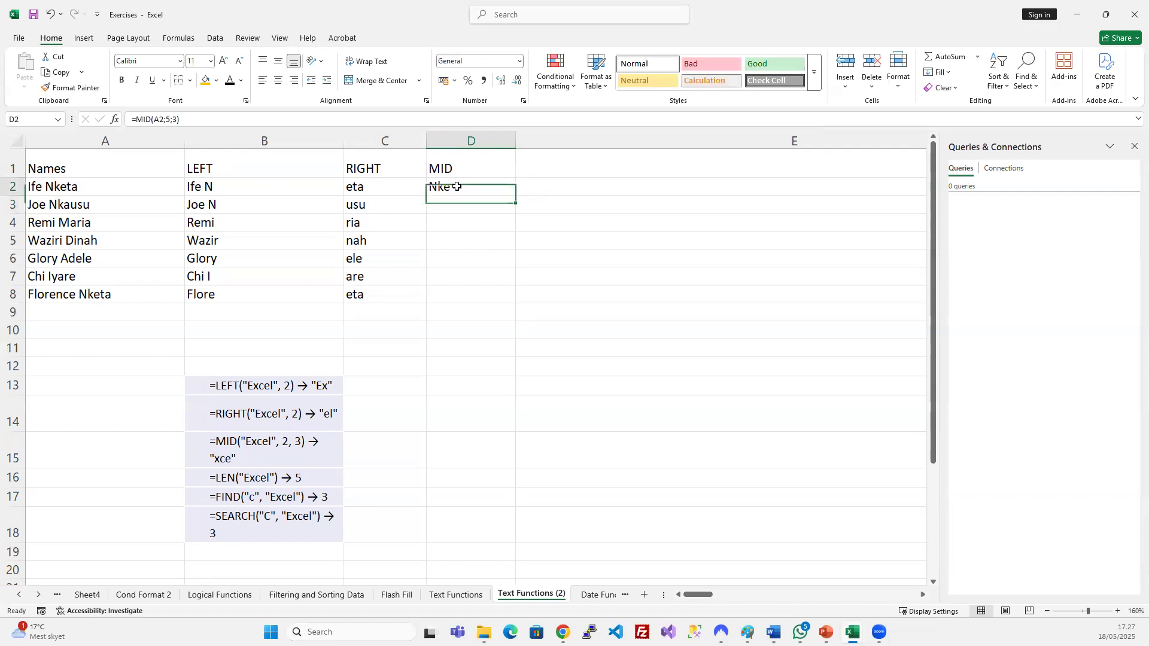
{"action": "double_click", "coordinate": [168, 119]}
{"action": "type", "text": "5"}
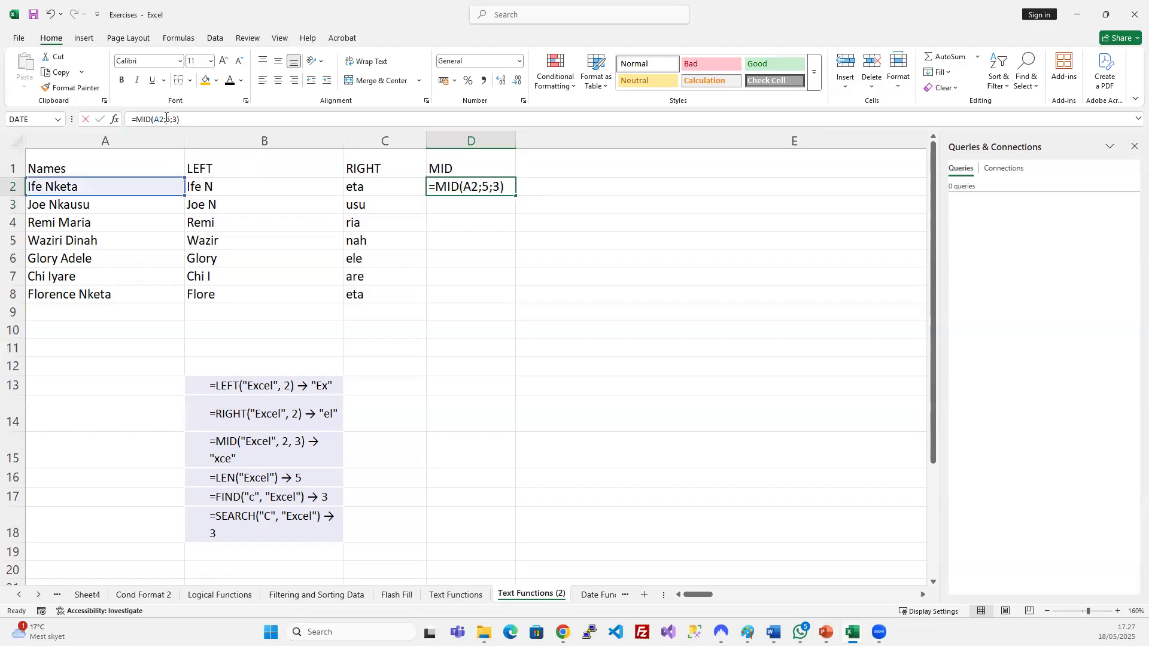
{"action": "double_click", "coordinate": [168, 119]}
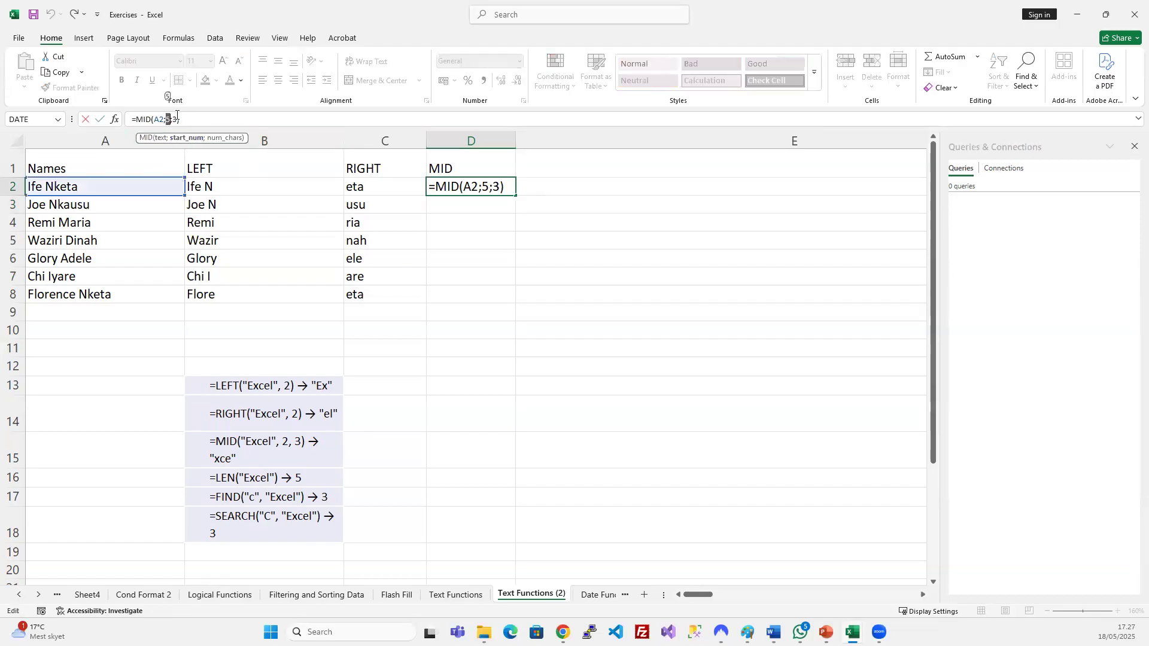
{"action": "left_click", "coordinate": [171, 119]}
{"action": "double_click", "coordinate": [175, 119]}
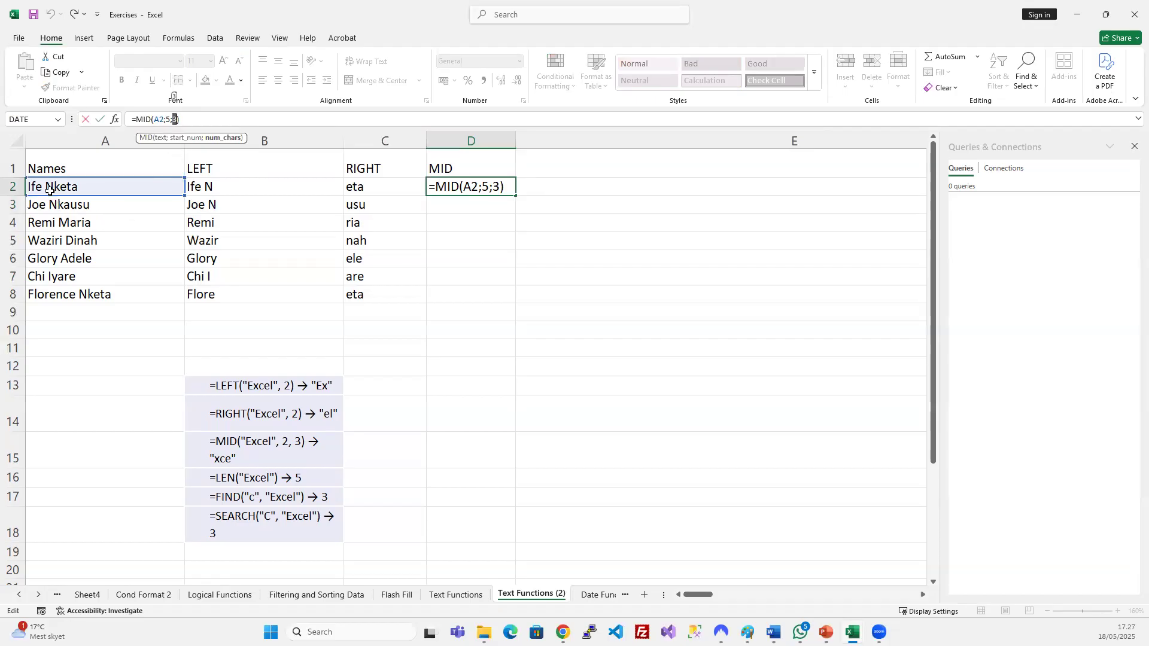
{"action": "key", "text": "Return"}
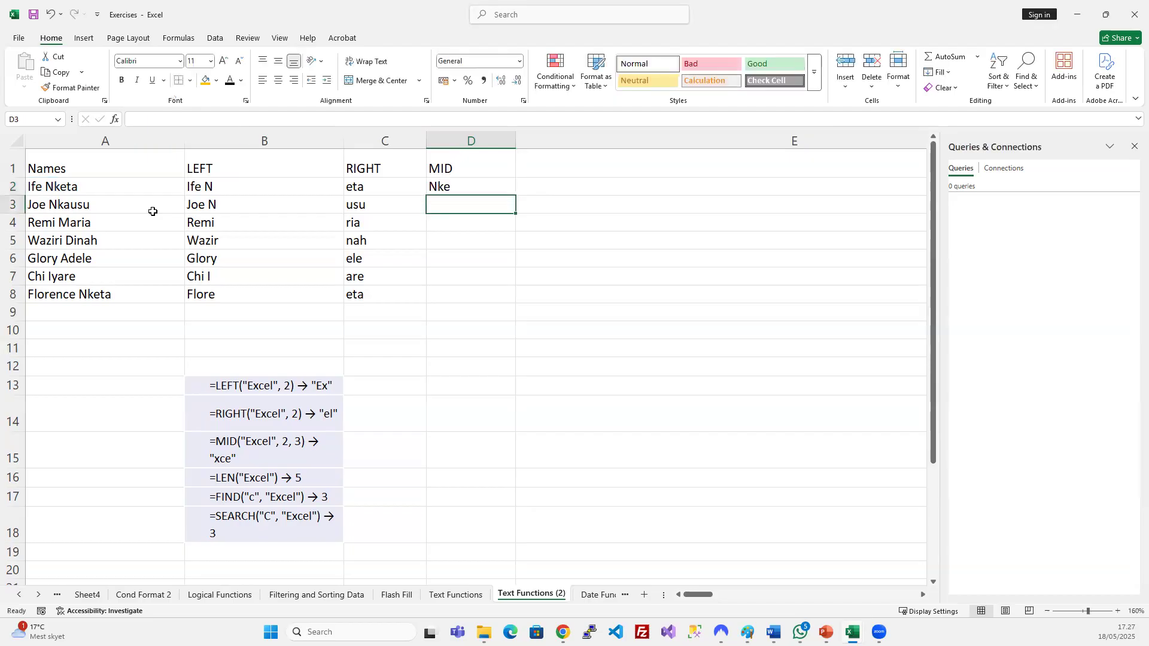
Fill the MID formula down D2:D8 and check the results in rows 5, 6 and 8.
{"action": "left_click_drag", "start_coordinate": [454, 189], "coordinate": [454, 297]}
{"action": "key", "text": "ctrl+d"}
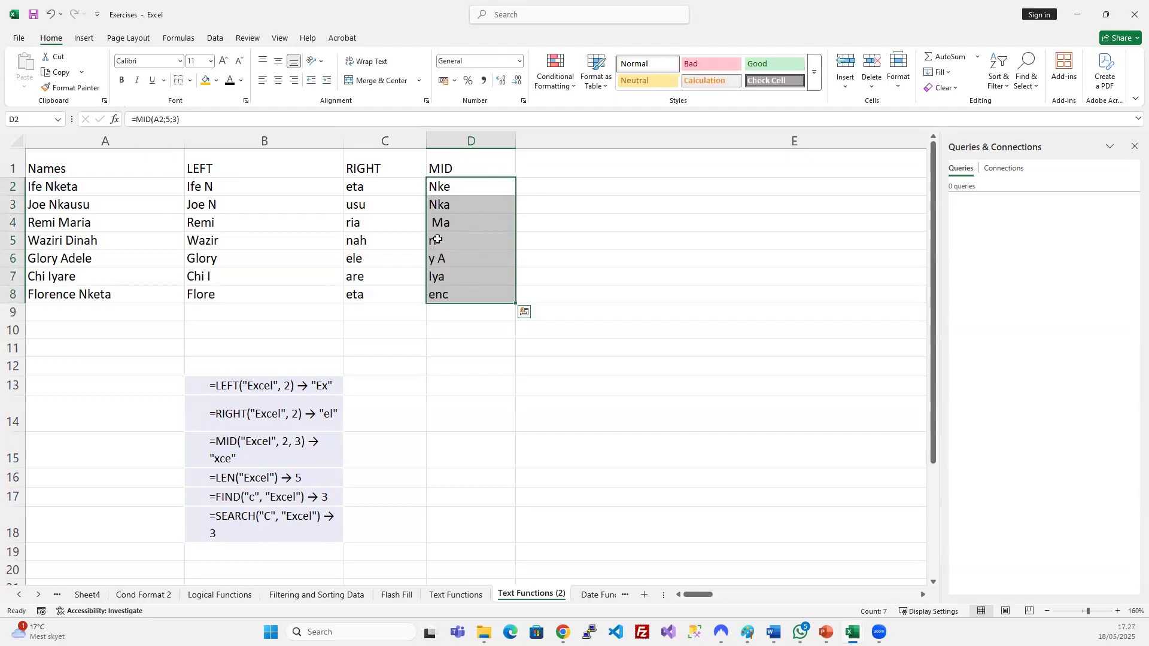
{"action": "left_click", "coordinate": [438, 239]}
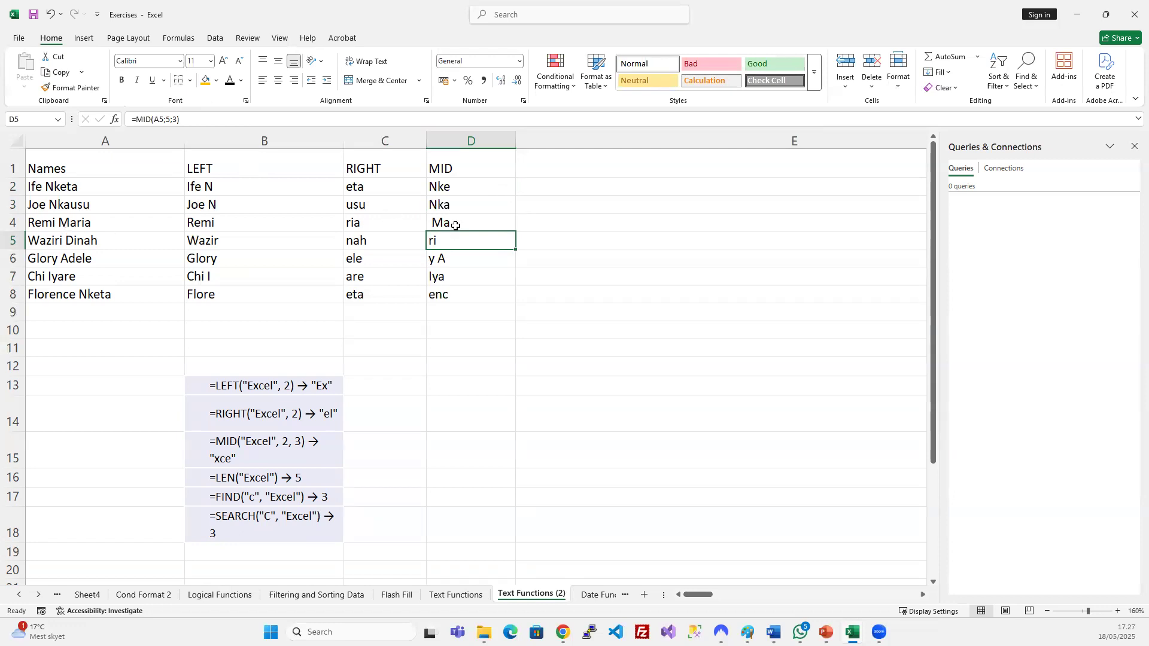
{"action": "left_click", "coordinate": [438, 261]}
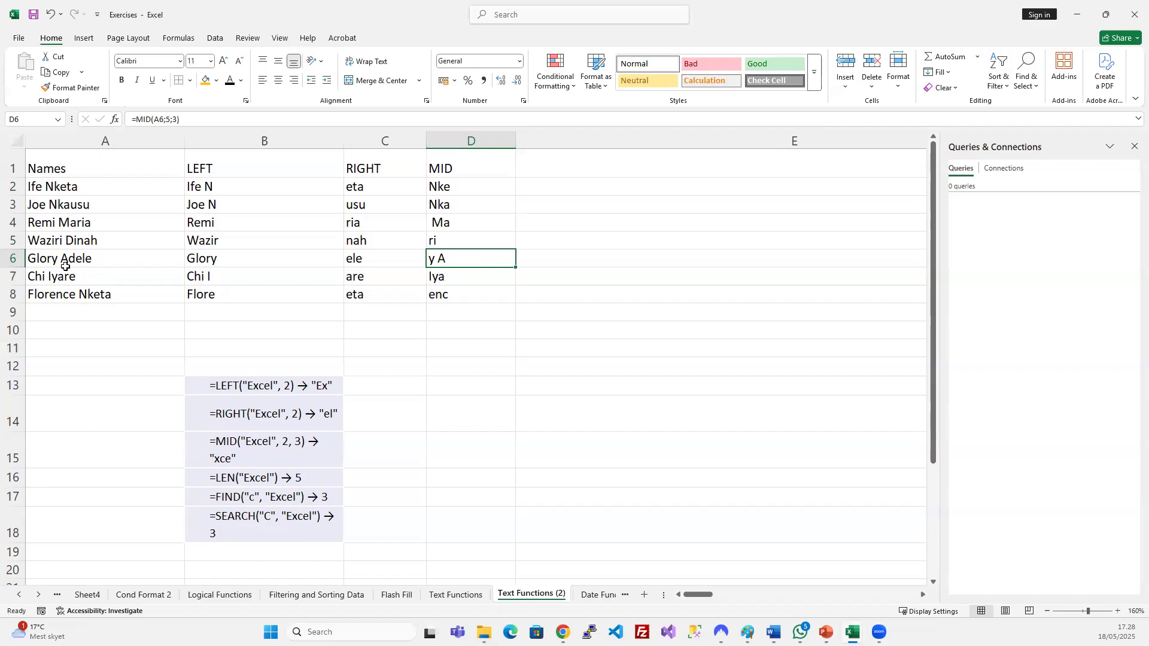
{"action": "left_click", "coordinate": [506, 300]}
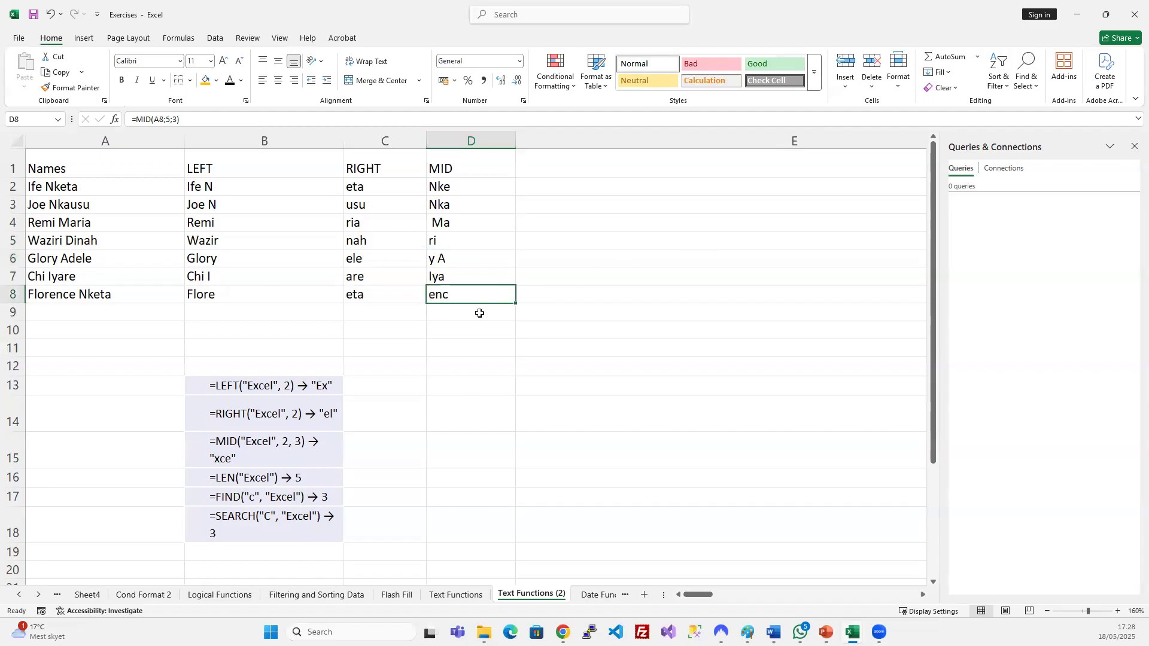
Narrow columns E and F to a data-column width.
{"action": "left_click", "coordinate": [271, 446]}
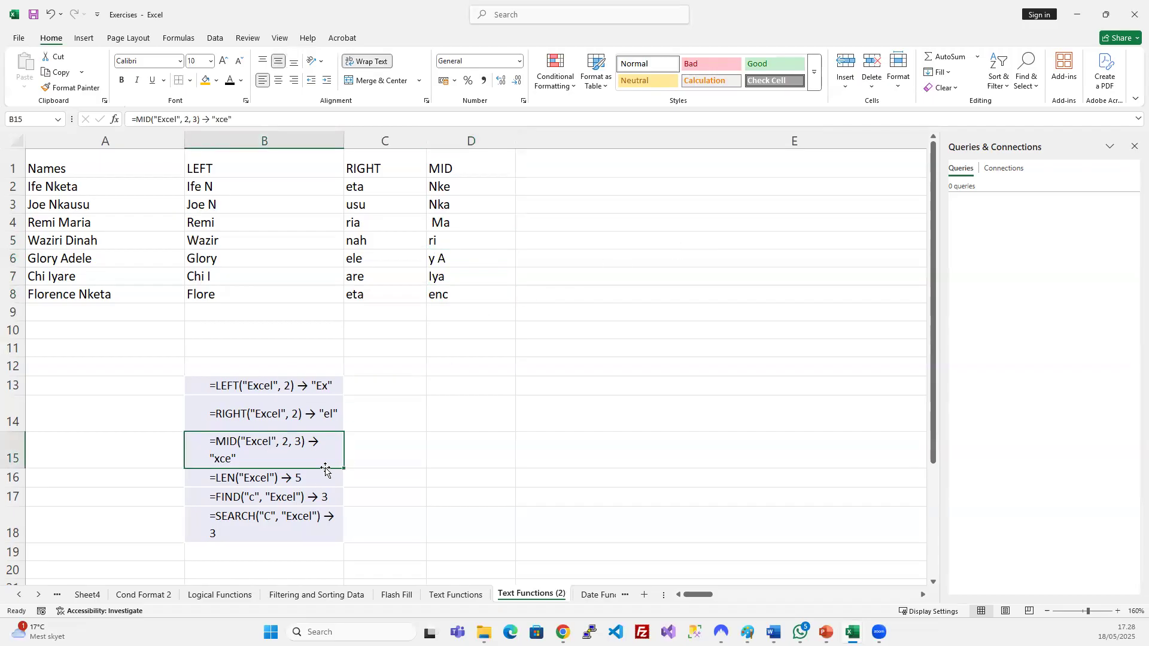
{"action": "left_click", "coordinate": [313, 480]}
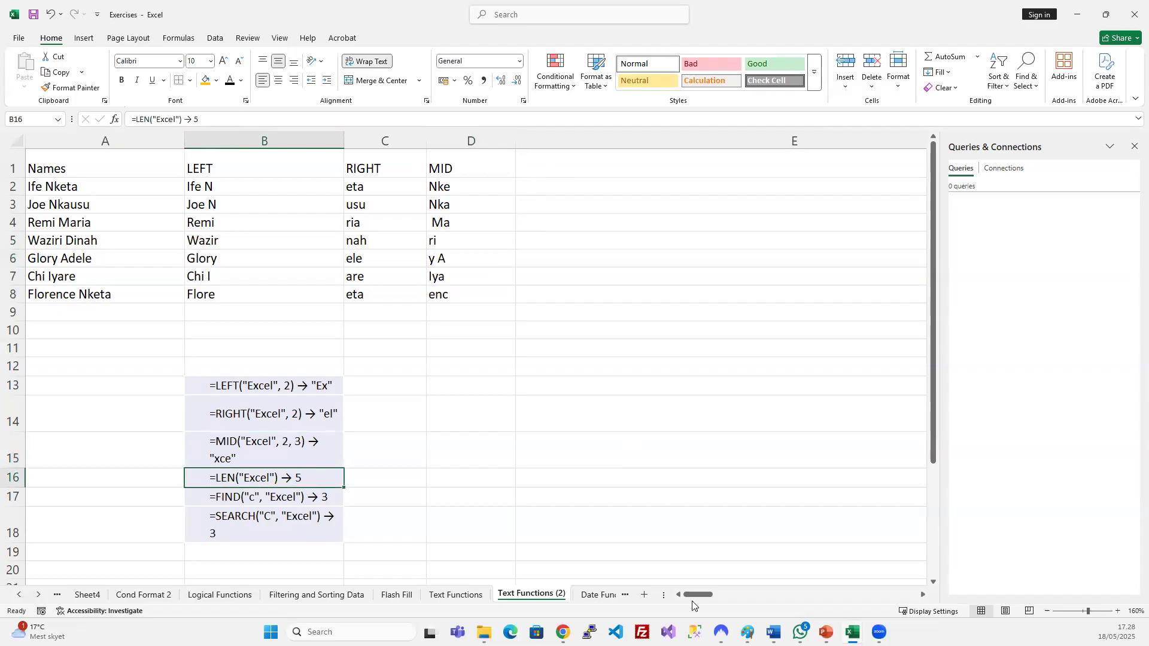
{"action": "left_click_drag", "start_coordinate": [704, 594], "coordinate": [767, 591]}
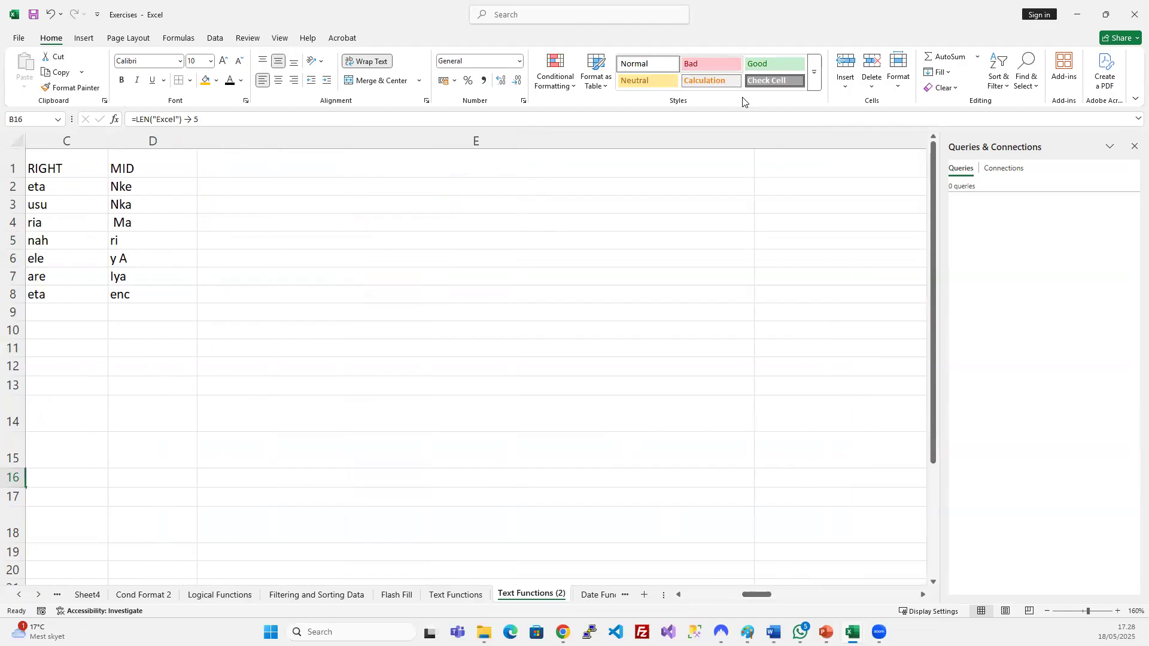
{"action": "left_click_drag", "start_coordinate": [752, 136], "coordinate": [282, 141]}
{"action": "left_click_drag", "start_coordinate": [839, 138], "coordinate": [412, 129]}
{"action": "scroll", "coordinate": [559, 293], "scroll_direction": "left", "scroll_amount": 1}
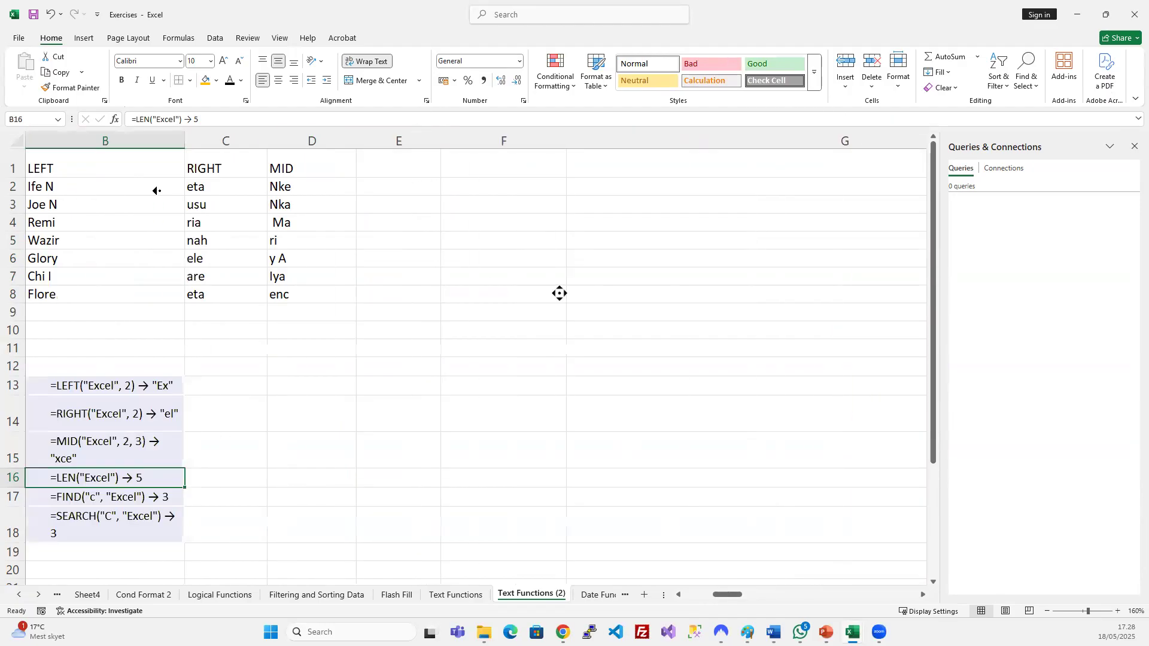
{"action": "left_click", "coordinate": [375, 164]}
{"action": "scroll", "coordinate": [526, 257], "scroll_direction": "left", "scroll_amount": 1}
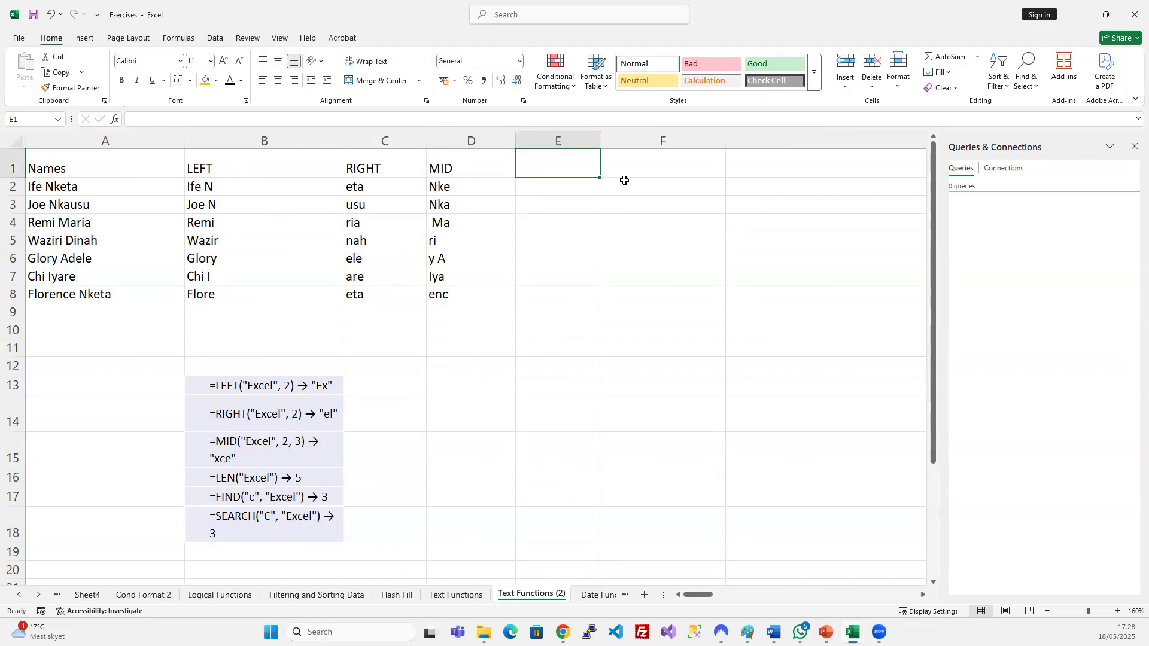
Head column E 'LEN' and enter =LEN(A2) in E2.
{"action": "type", "text": "I"}
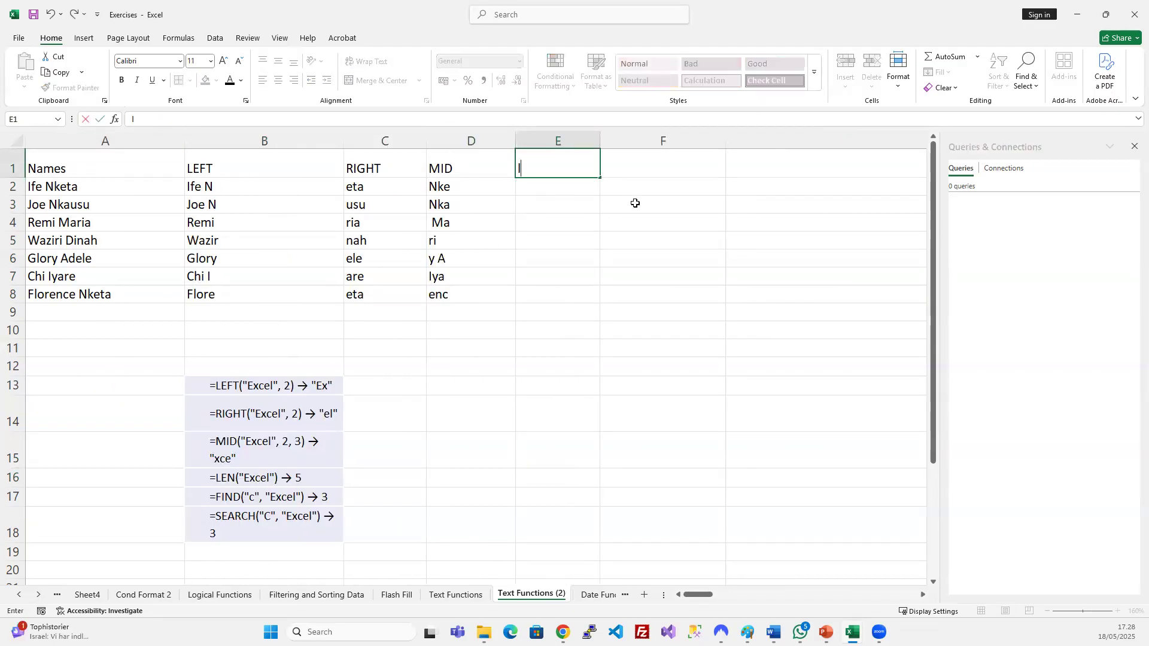
{"action": "key", "text": "BackSpace"}
{"action": "type", "text": "LEN"}
{"action": "key", "text": "Return"}
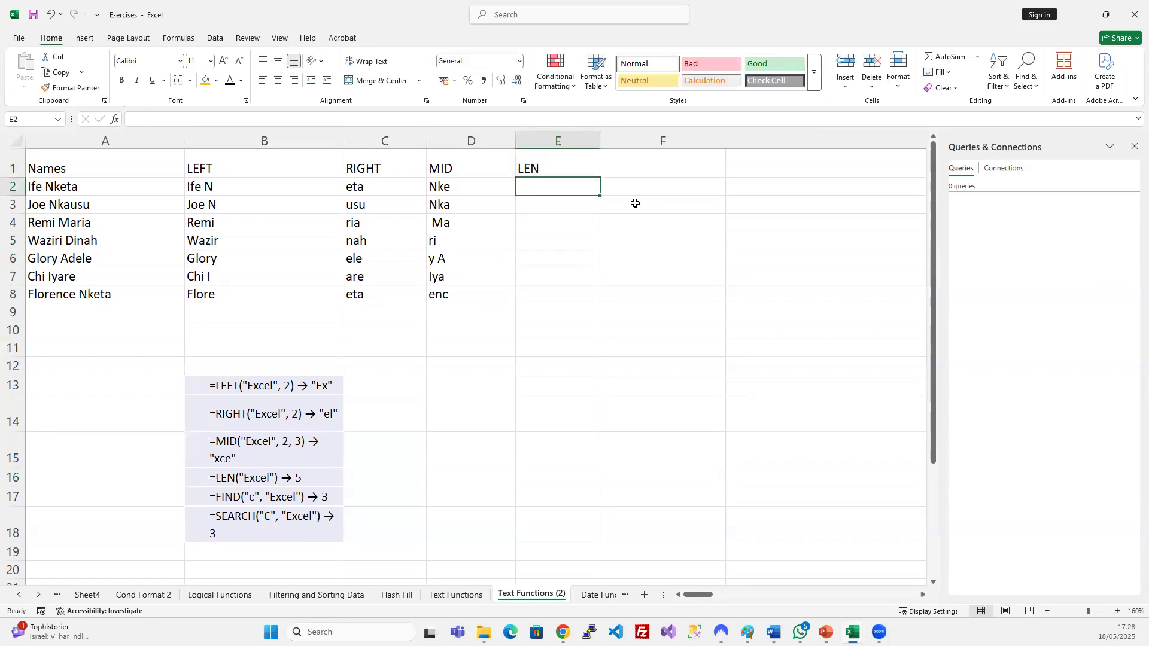
{"action": "type", "text": "="}
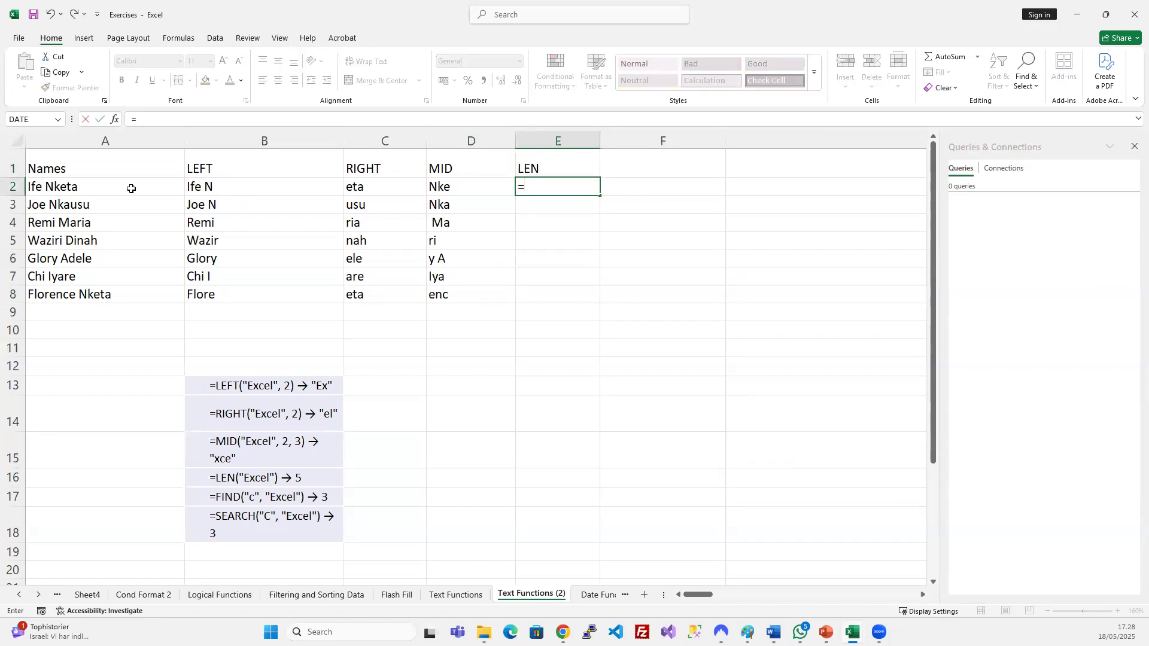
{"action": "type", "text": "LEN("}
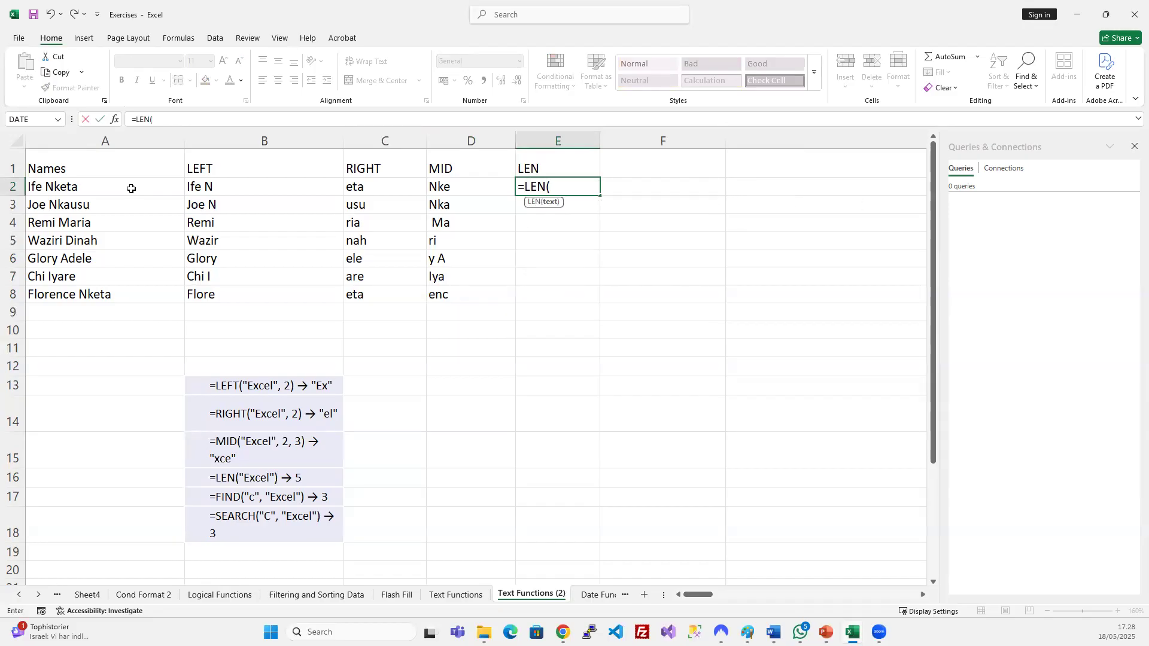
{"action": "left_click", "coordinate": [93, 191]}
{"action": "type", "text": ";"}
{"action": "key", "text": "BackSpace"}
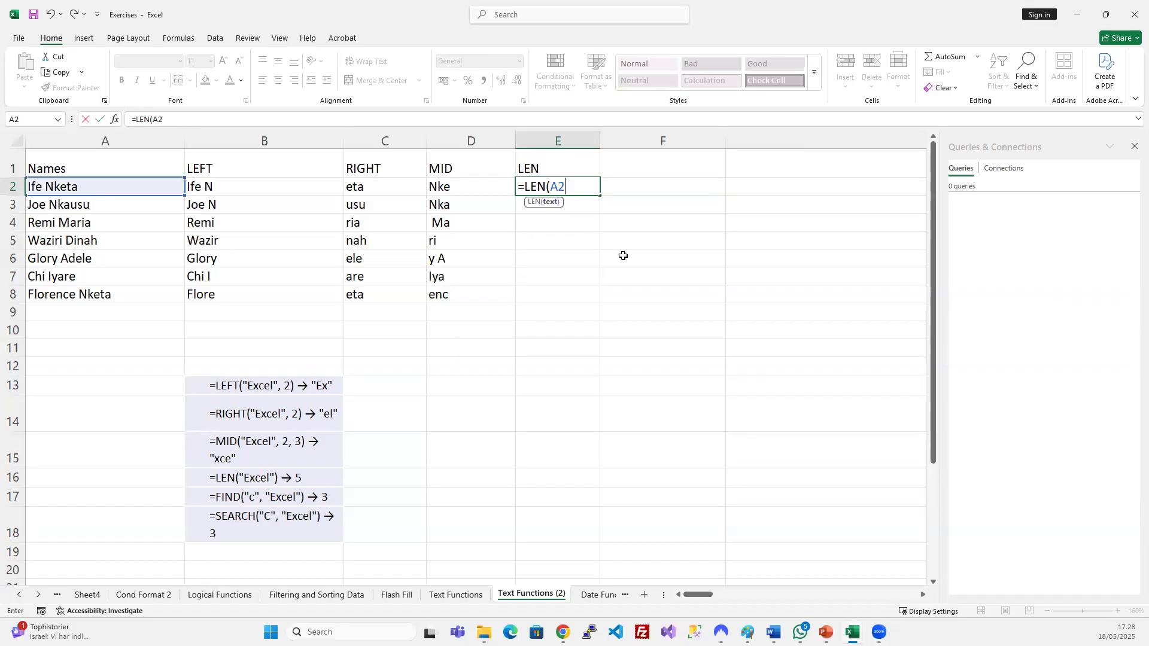
{"action": "type", "text": ")"}
{"action": "key", "text": "Return"}
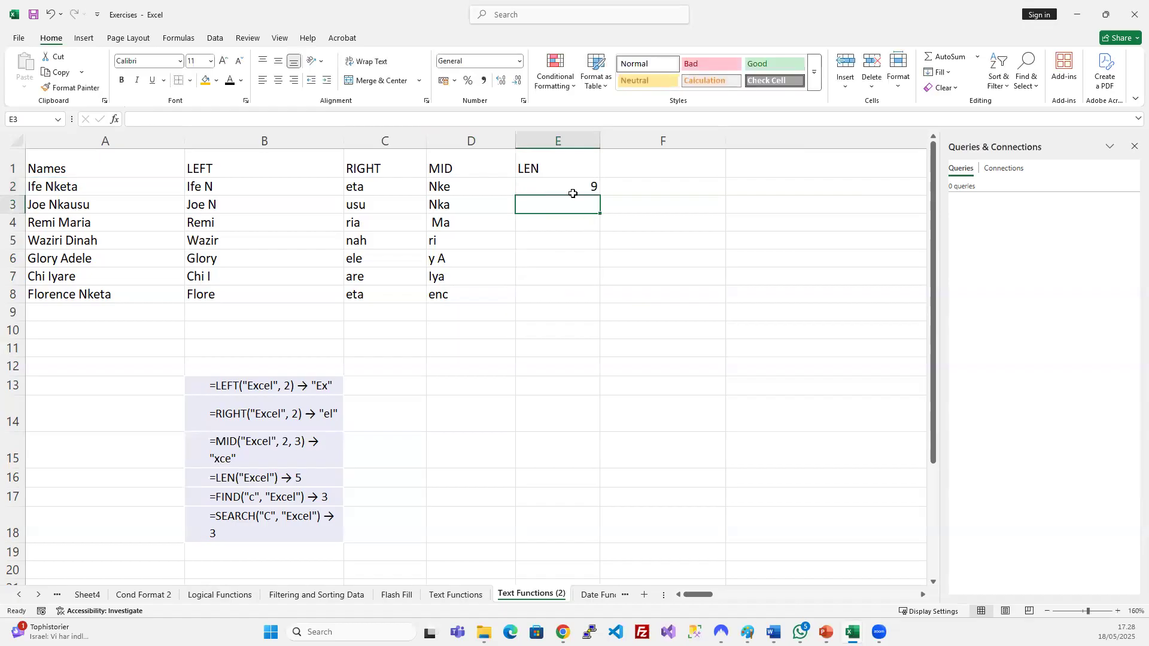
Fill =LEN(A2) down E2:E8 and centre the counts (9 to 14).
{"action": "left_click_drag", "start_coordinate": [563, 181], "coordinate": [567, 295]}
{"action": "key", "text": "ctrl+d"}
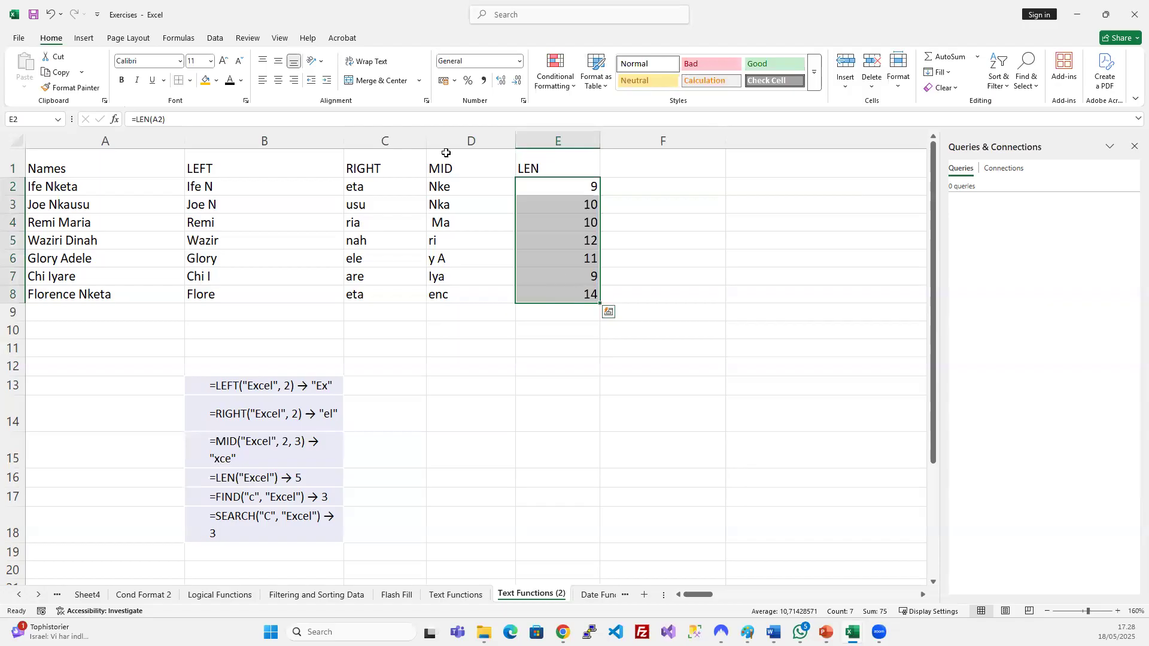
{"action": "left_click", "coordinate": [278, 79]}
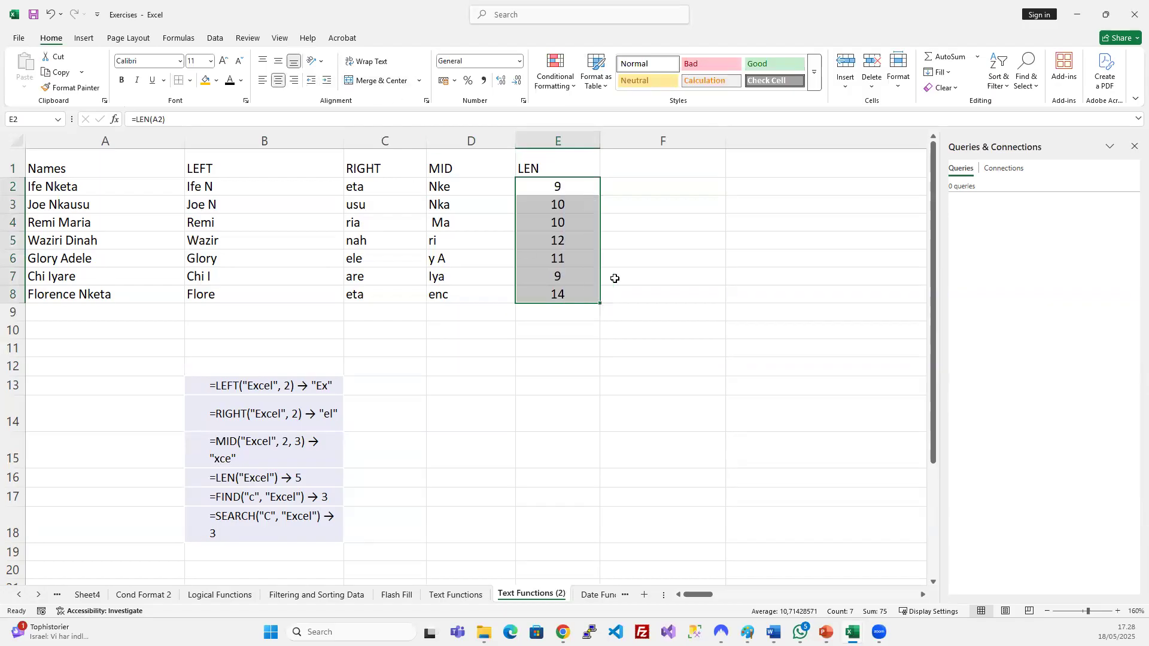
{"action": "left_click", "coordinate": [584, 292]}
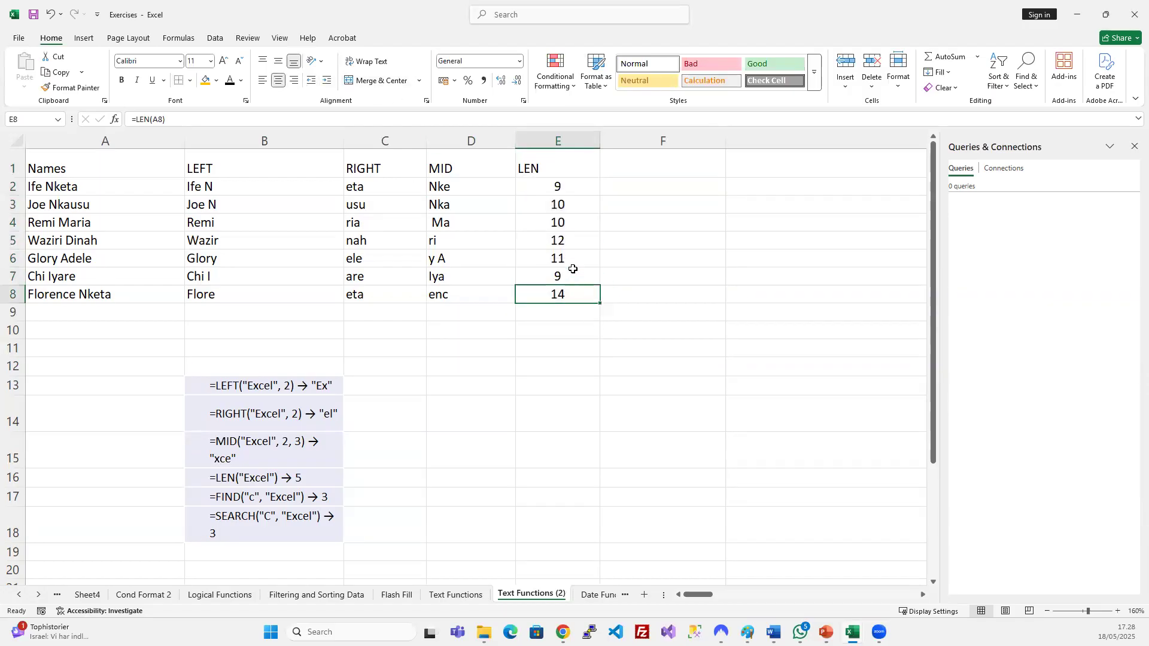
Compare the names list with the LEN and FIND example formulas.
{"action": "left_click_drag", "start_coordinate": [66, 188], "coordinate": [84, 295]}
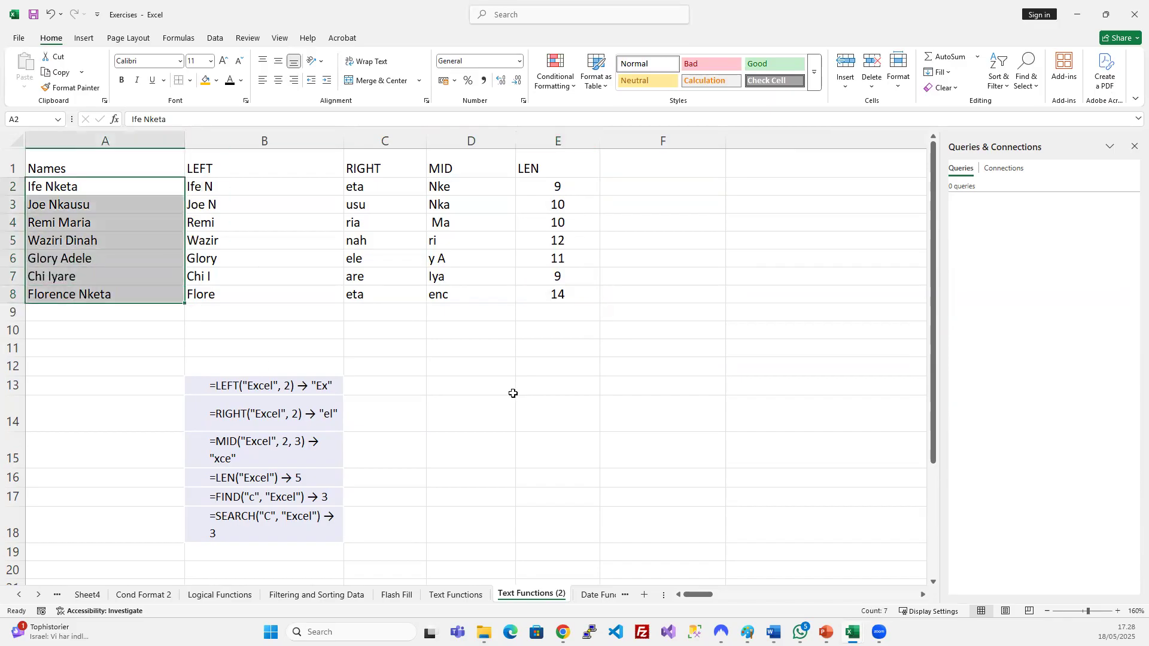
{"action": "left_click", "coordinate": [311, 480]}
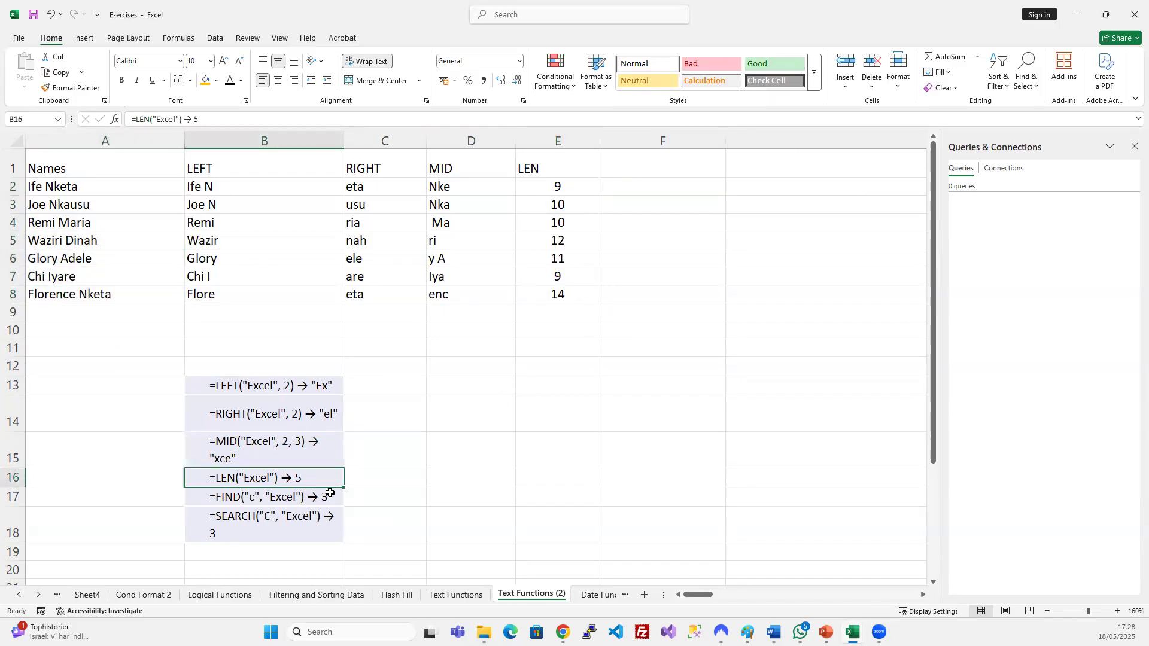
{"action": "left_click", "coordinate": [302, 499]}
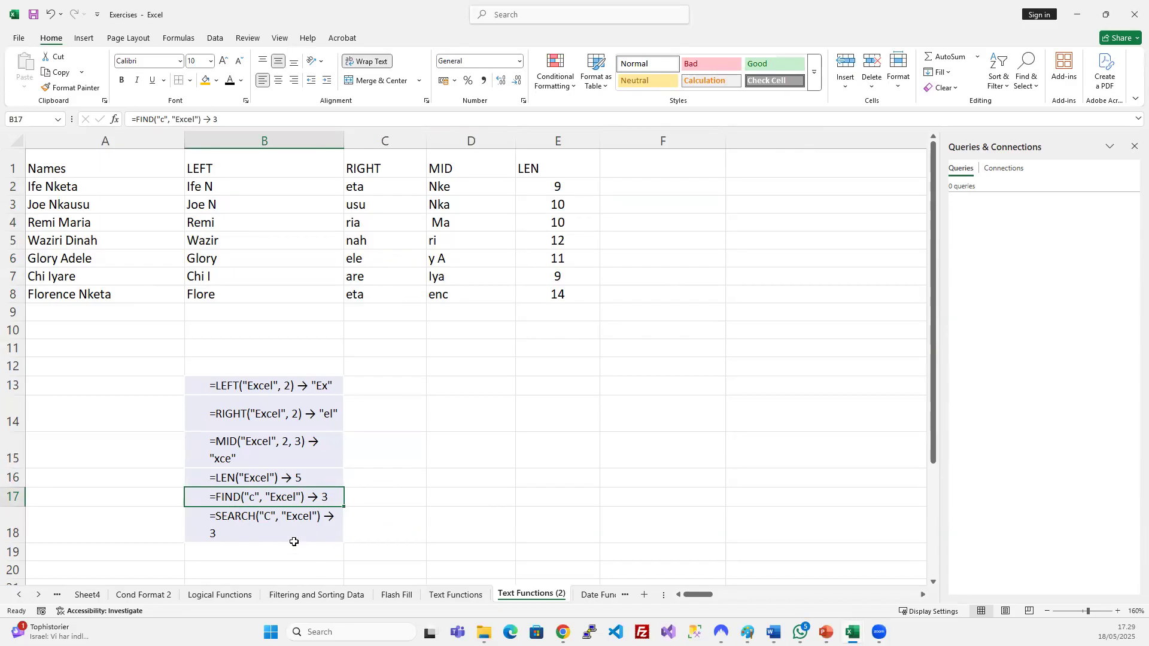
Head column F 'FIND'.
{"action": "left_click", "coordinate": [660, 160]}
{"action": "type", "text": "FIND"}
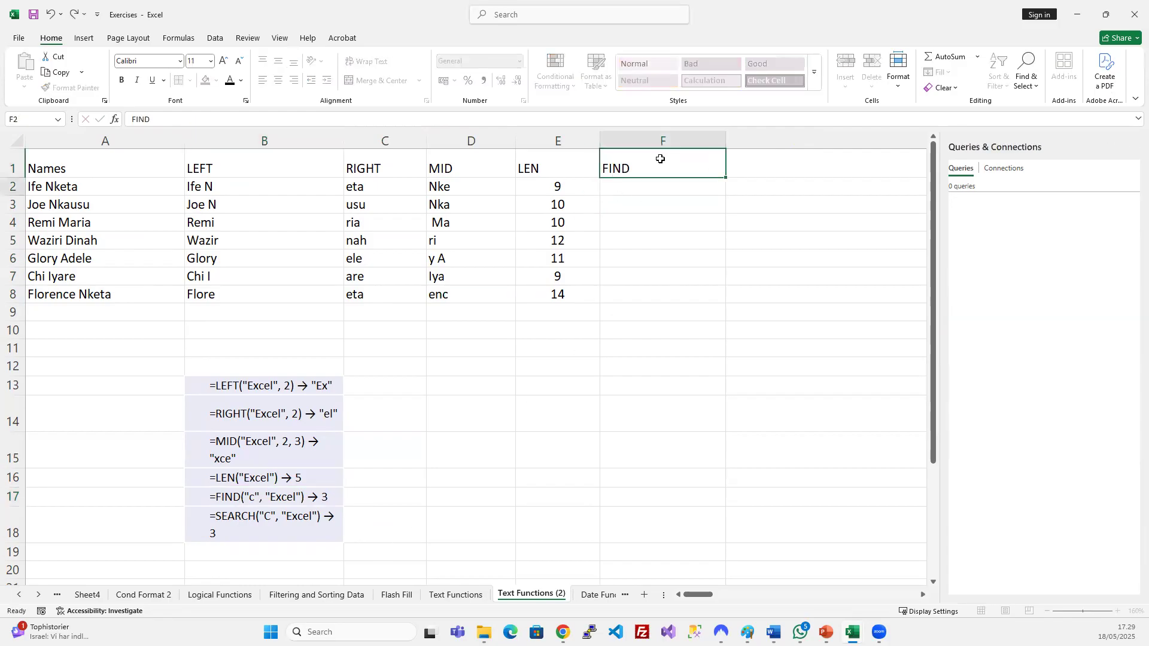
{"action": "key", "text": "Return"}
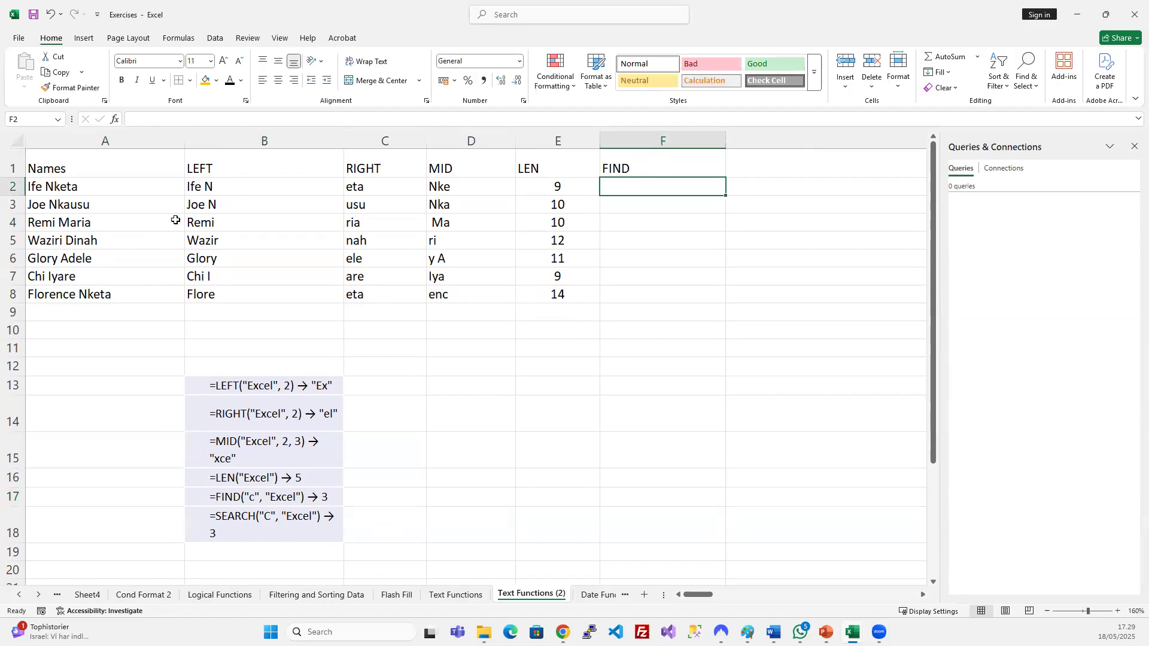
{"action": "left_click", "coordinate": [66, 190]}
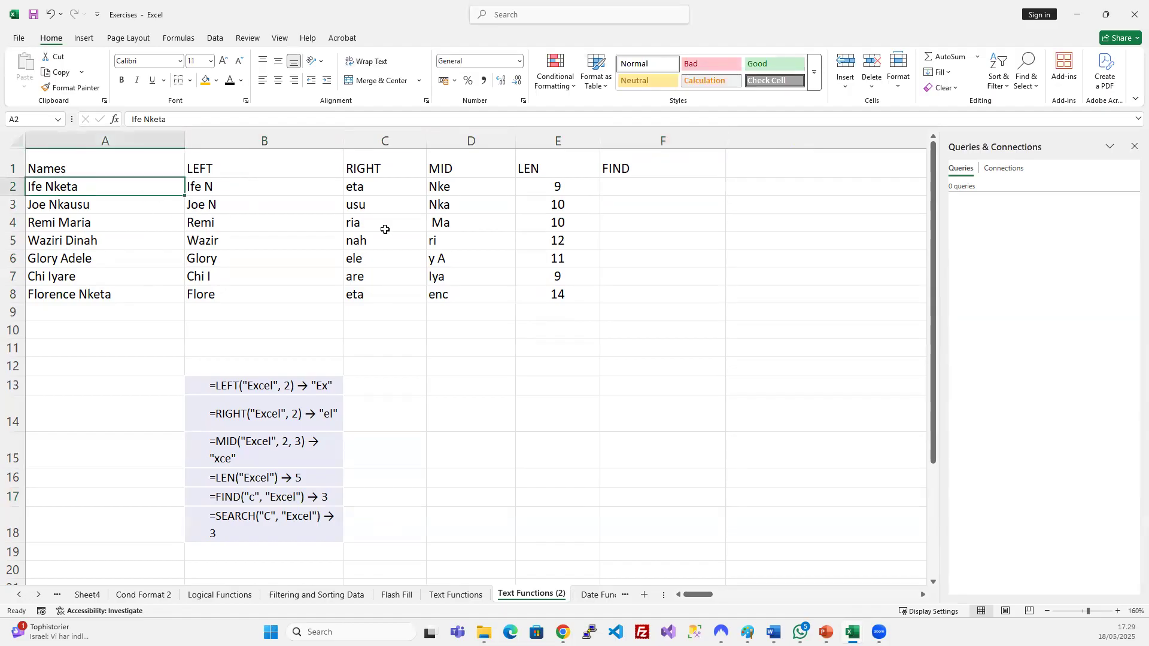
{"action": "left_click", "coordinate": [633, 189]}
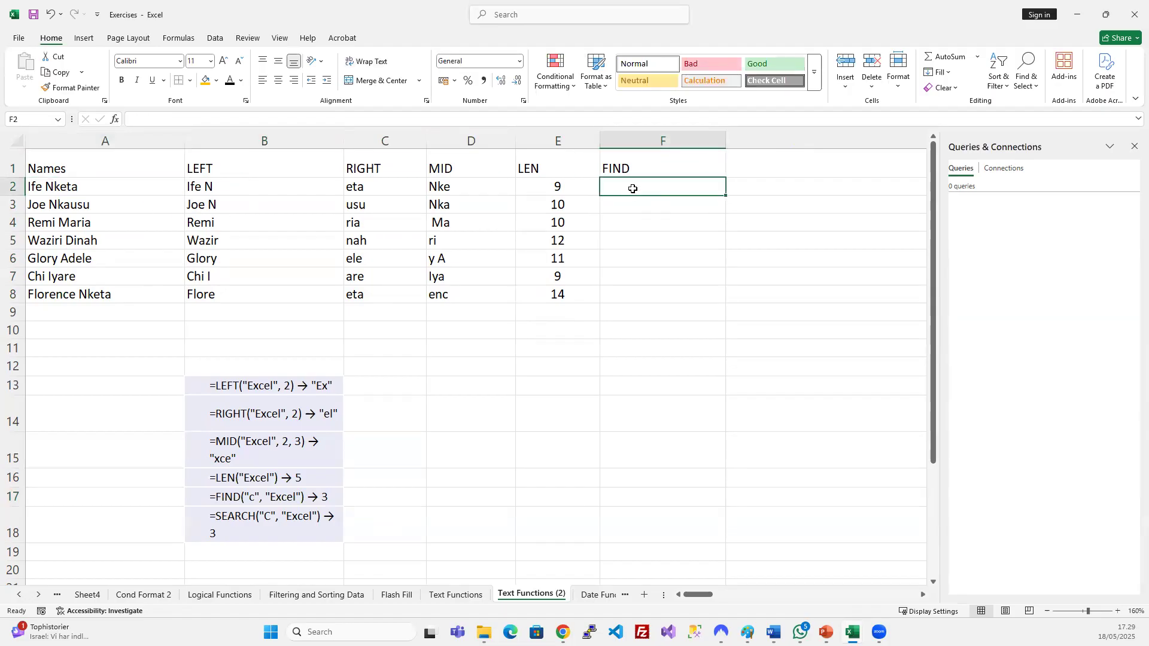
Enter =FIND("k";A2;1) in F2 and centre its result of 6.
{"action": "type", "text": "=FIND("}
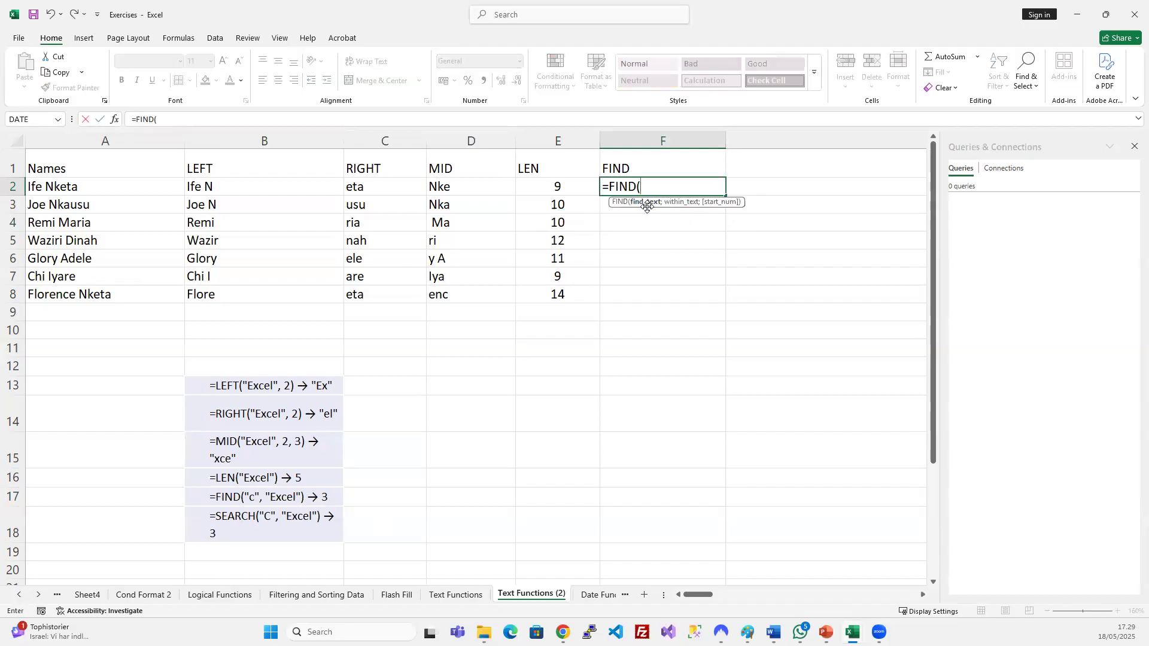
{"action": "left_click", "coordinate": [104, 187]}
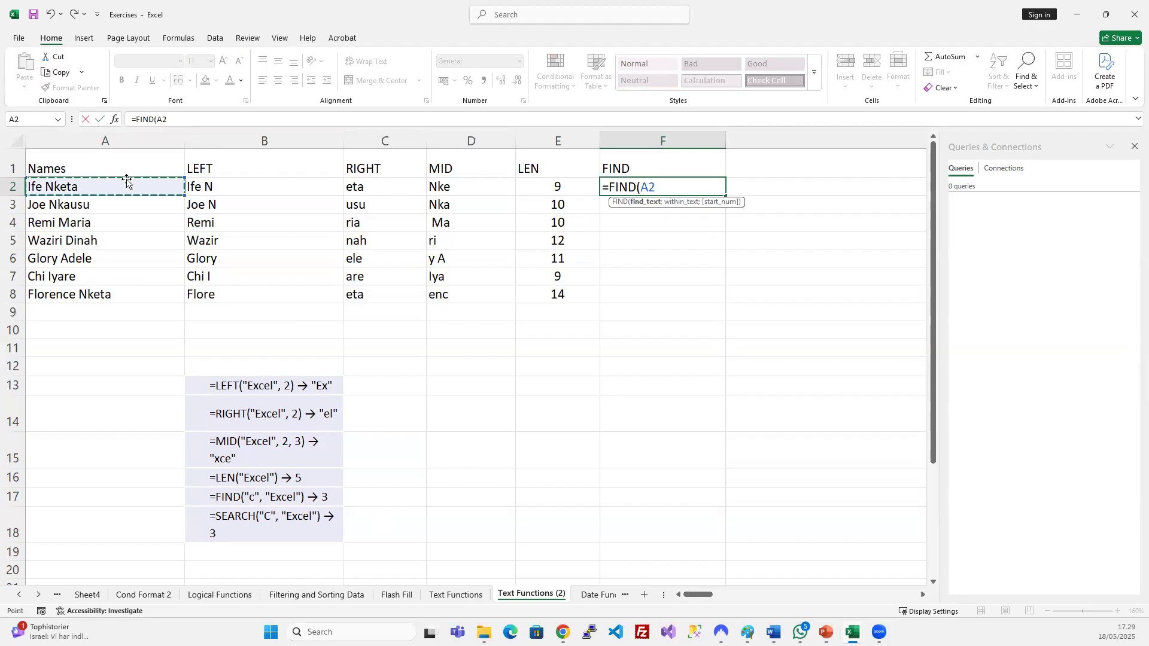
{"action": "type", "text": ";"}
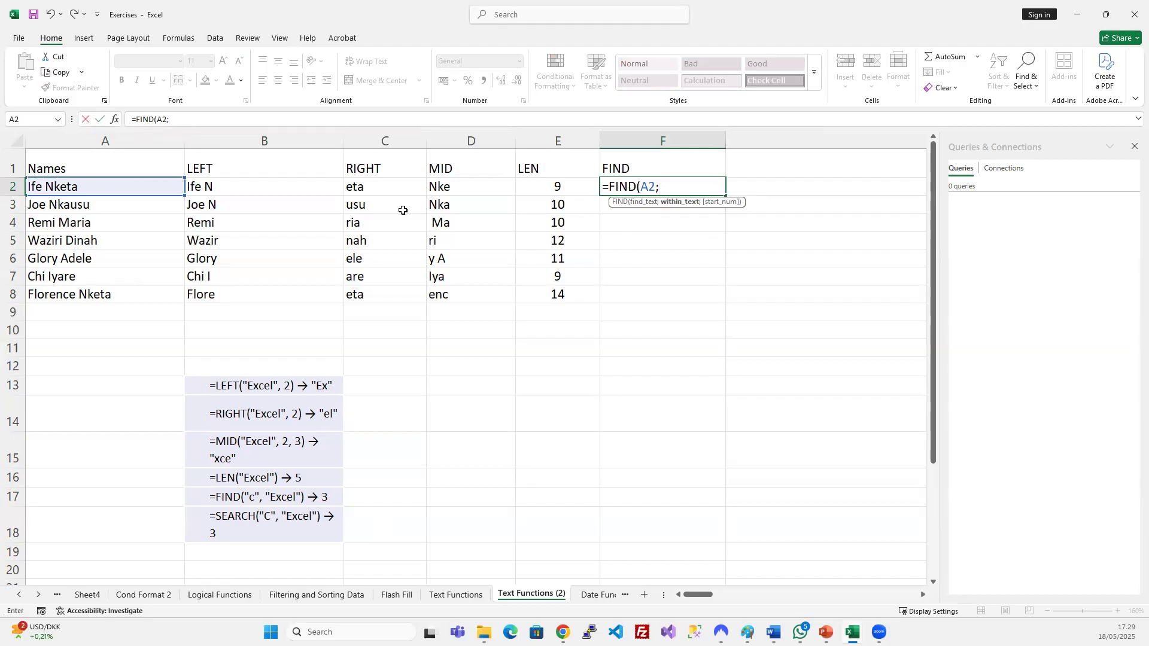
{"action": "key", "text": "BackSpace"}
{"action": "key", "text": "BackSpace"}
{"action": "key", "text": "BackSpace"}
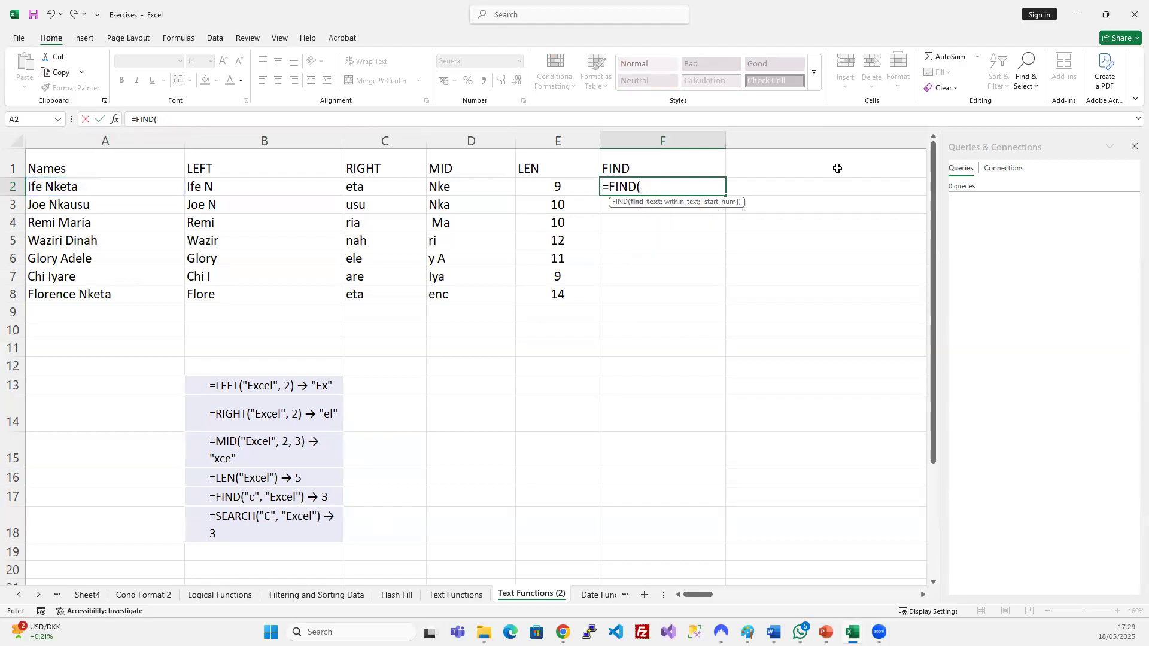
{"action": "type", "text": "\"k\";"}
{"action": "left_click", "coordinate": [116, 188]}
{"action": "type", "text": ";"}
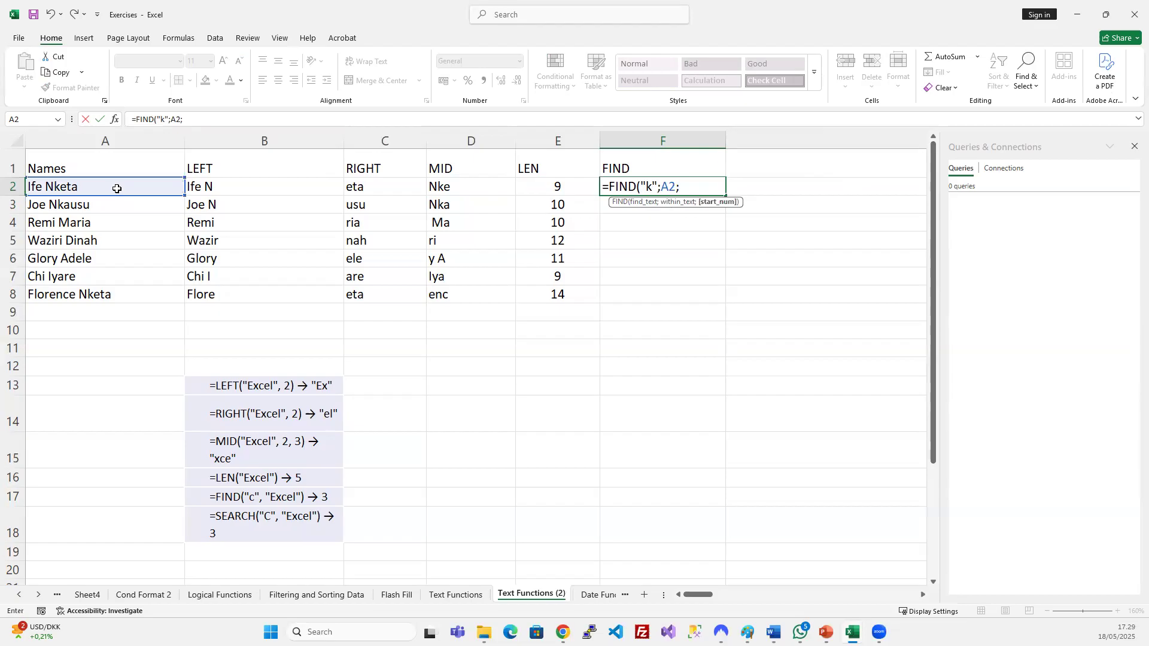
{"action": "type", "text": "1"}
{"action": "key", "text": "Return"}
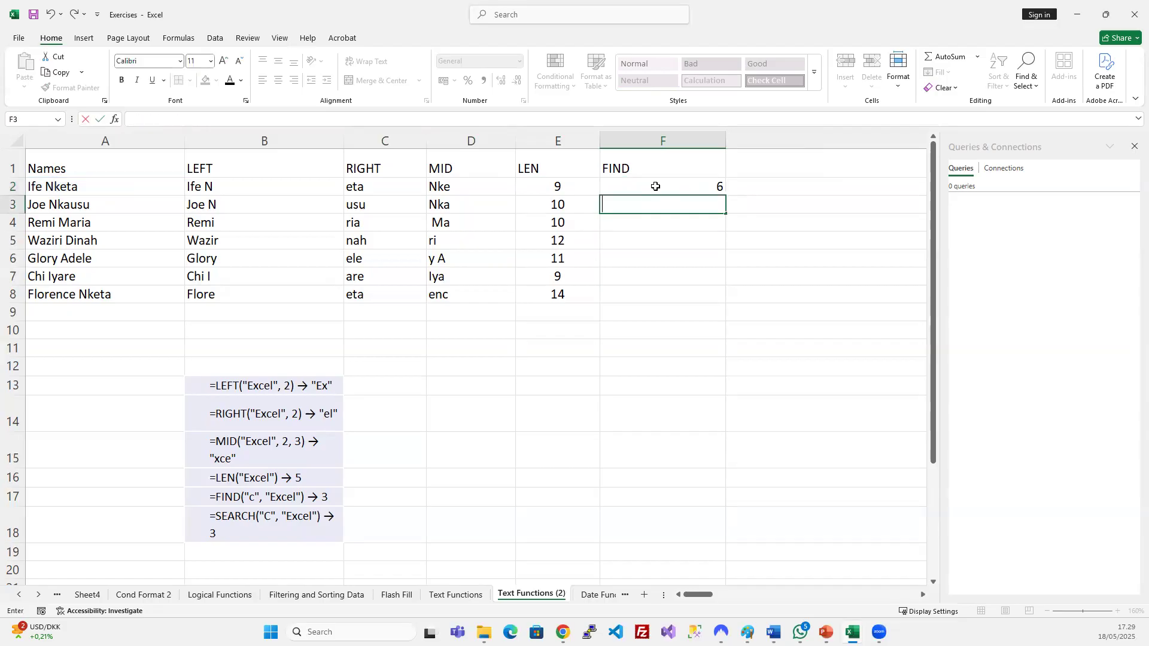
{"action": "key", "text": "Up"}
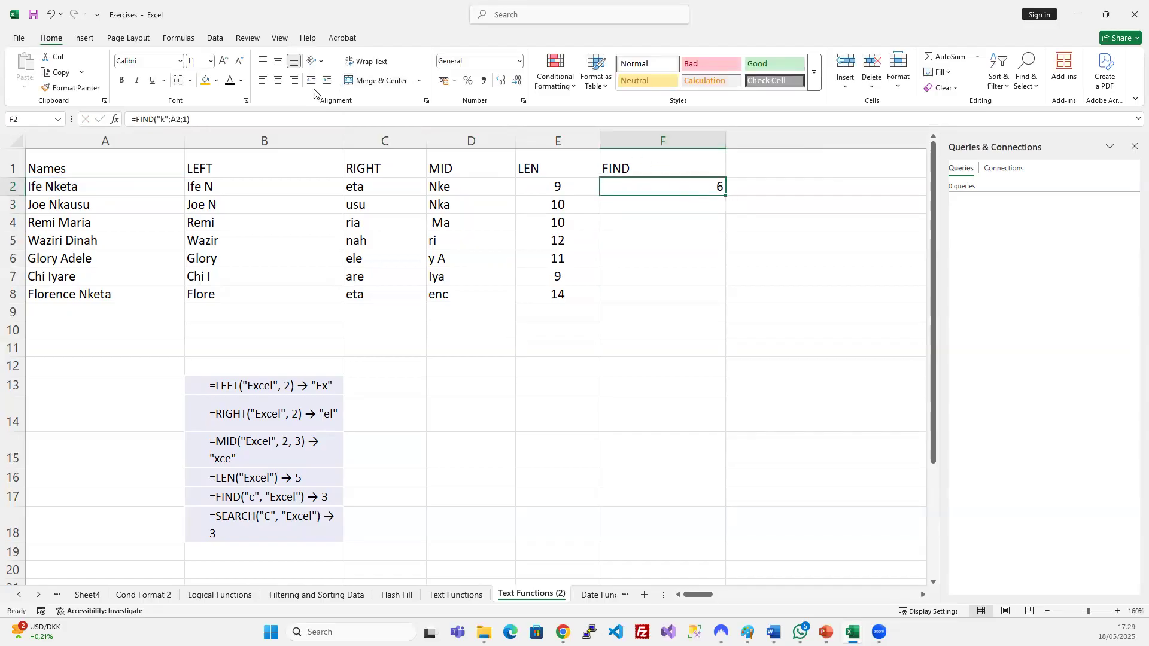
{"action": "left_click", "coordinate": [277, 79]}
Narrow column F and fill the FIND formula down F2:F8.
{"action": "left_click_drag", "start_coordinate": [723, 135], "coordinate": [674, 135]}
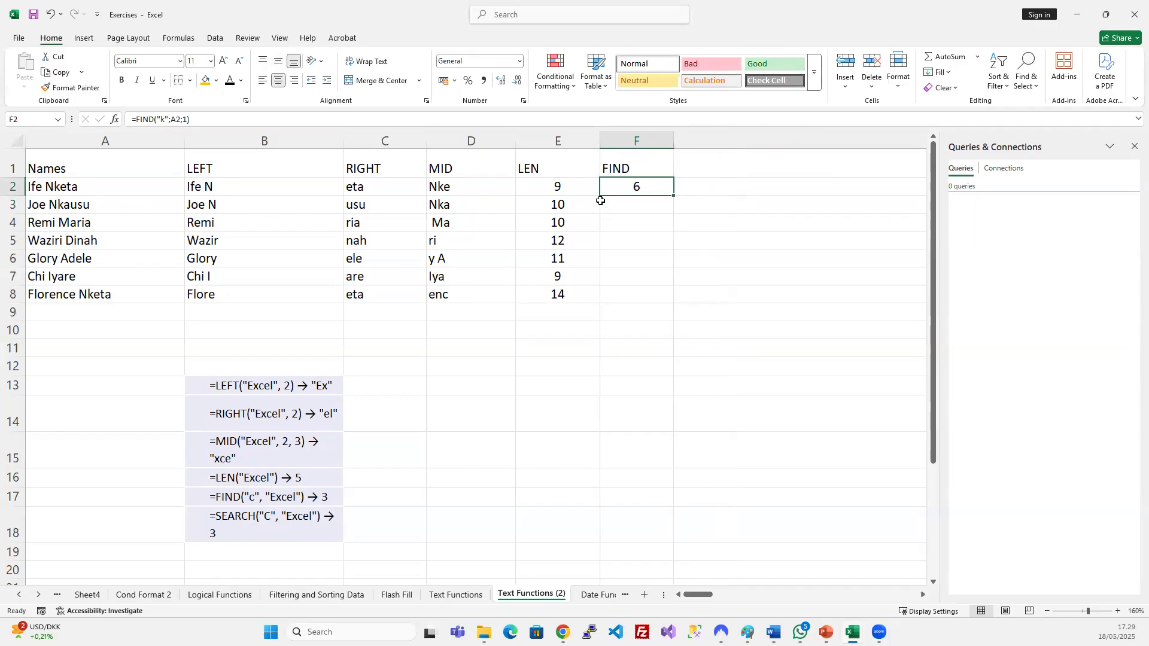
{"action": "left_click_drag", "start_coordinate": [616, 188], "coordinate": [623, 295]}
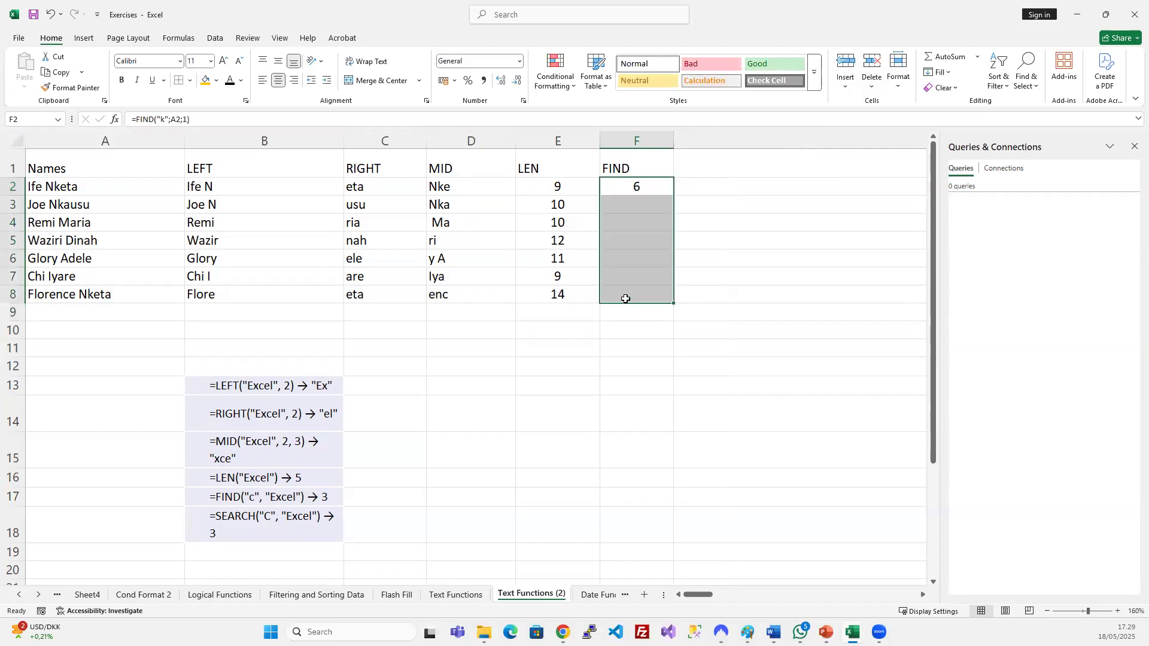
{"action": "key", "text": "ctrl+d"}
Compare the FIND results, including #VALUE! errors in F4:F7, against the names.
{"action": "left_click_drag", "start_coordinate": [651, 222], "coordinate": [651, 270]}
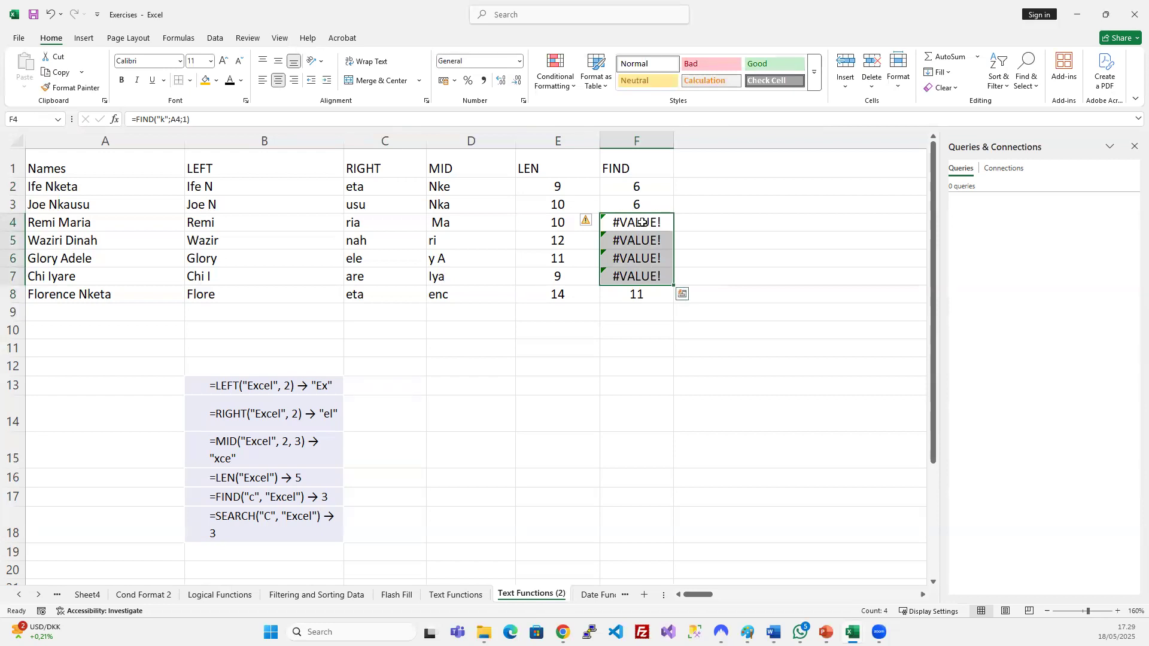
{"action": "left_click", "coordinate": [633, 295]}
{"action": "left_click", "coordinate": [93, 297]}
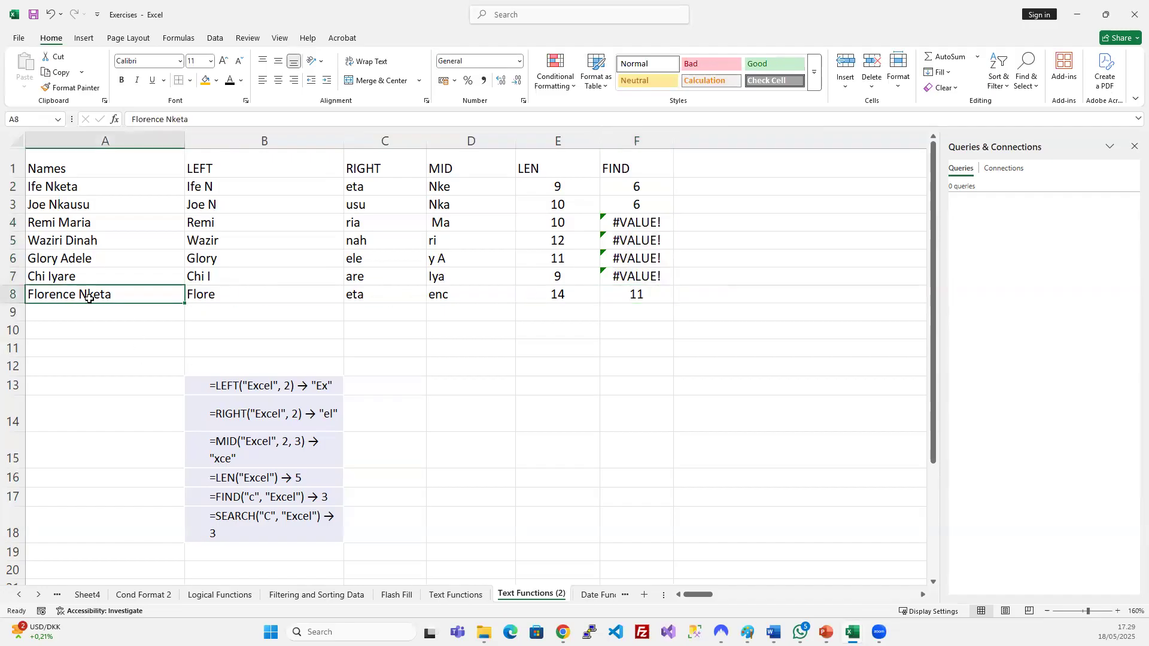
{"action": "left_click", "coordinate": [60, 201]}
{"action": "left_click", "coordinate": [651, 205]}
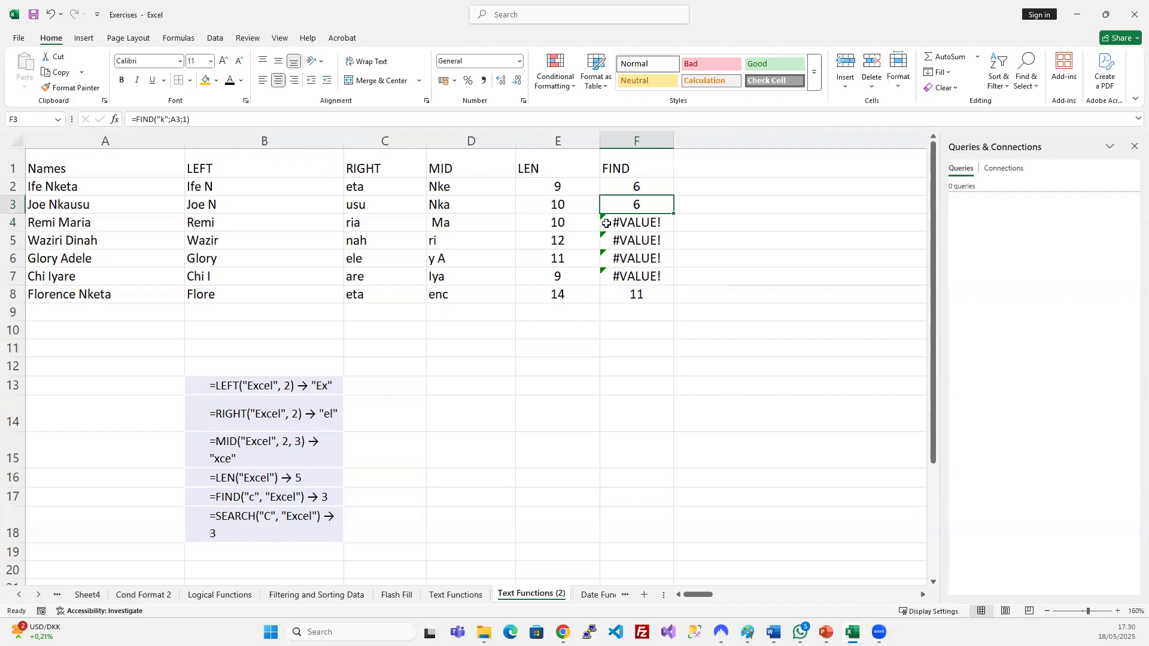
{"action": "left_click_drag", "start_coordinate": [701, 595], "coordinate": [731, 596]}
Head column G 'SEARCH' and narrow the column.
{"action": "left_click", "coordinate": [605, 174]}
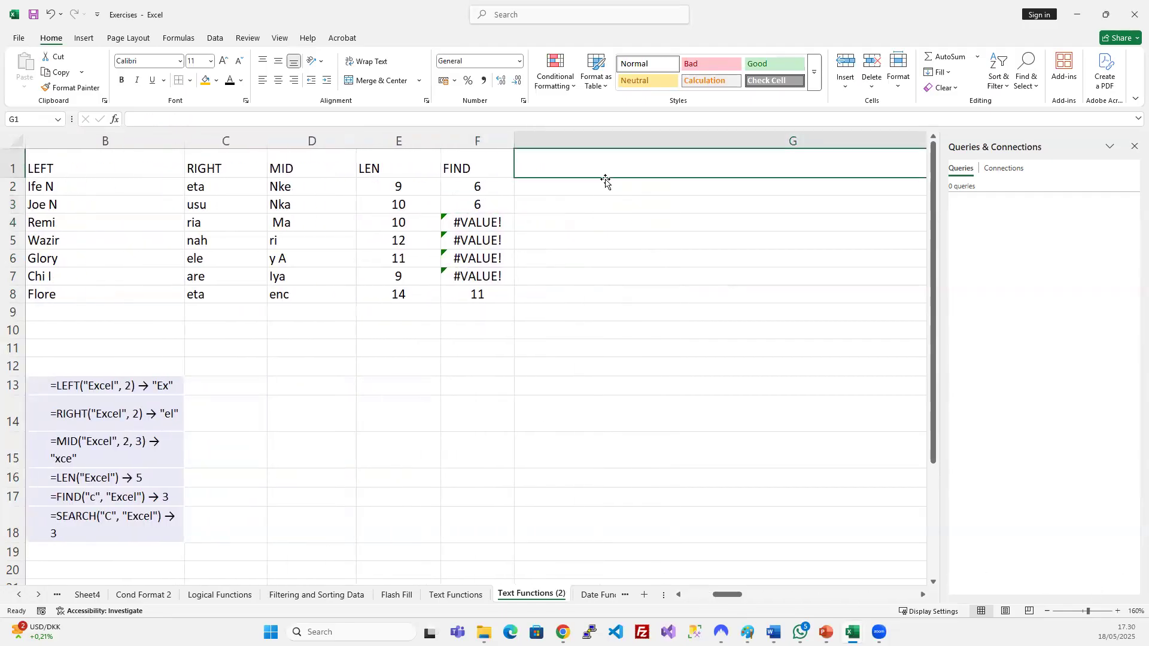
{"action": "type", "text": "sea"}
{"action": "type", "text": "SEARCH"}
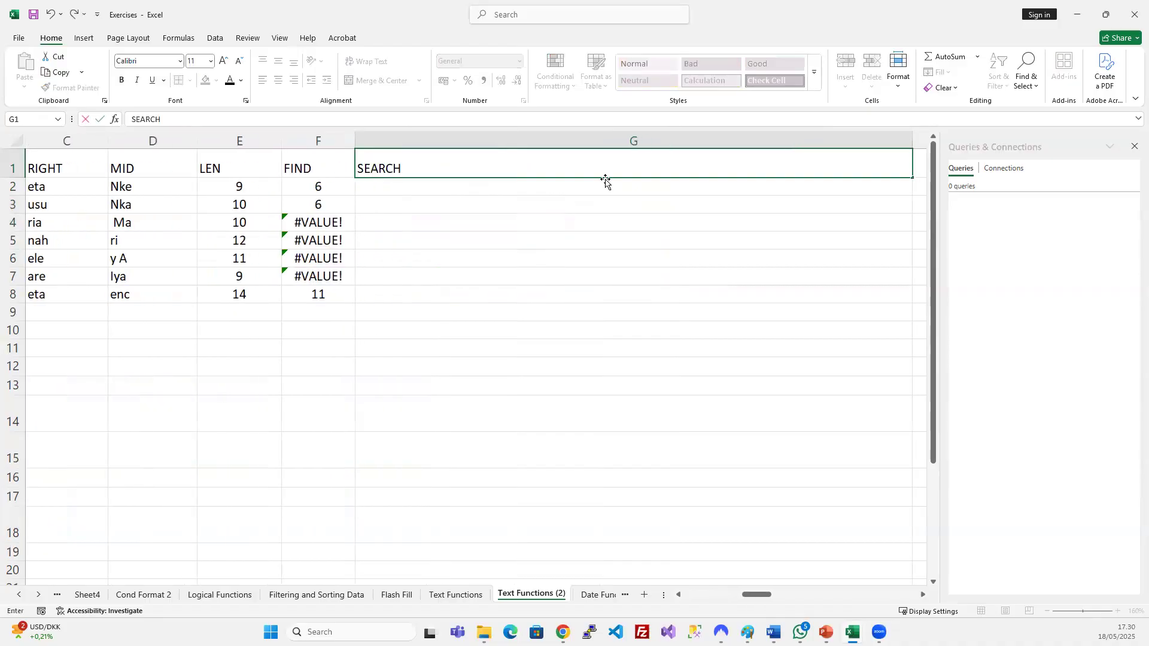
{"action": "left_click", "coordinate": [826, 363]}
{"action": "left_click_drag", "start_coordinate": [912, 141], "coordinate": [448, 128]}
{"action": "scroll", "coordinate": [463, 187], "scroll_direction": "left", "scroll_amount": 1}
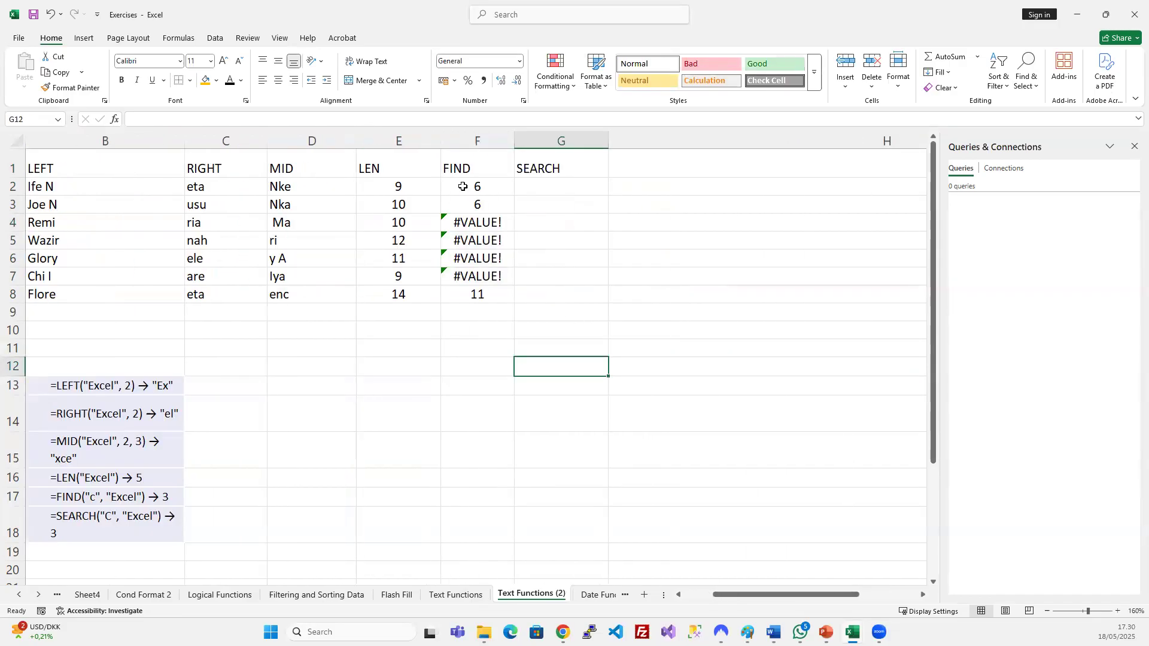
Enter =SEARCH("k";A2;1) in G2.
{"action": "left_click", "coordinate": [527, 185]}
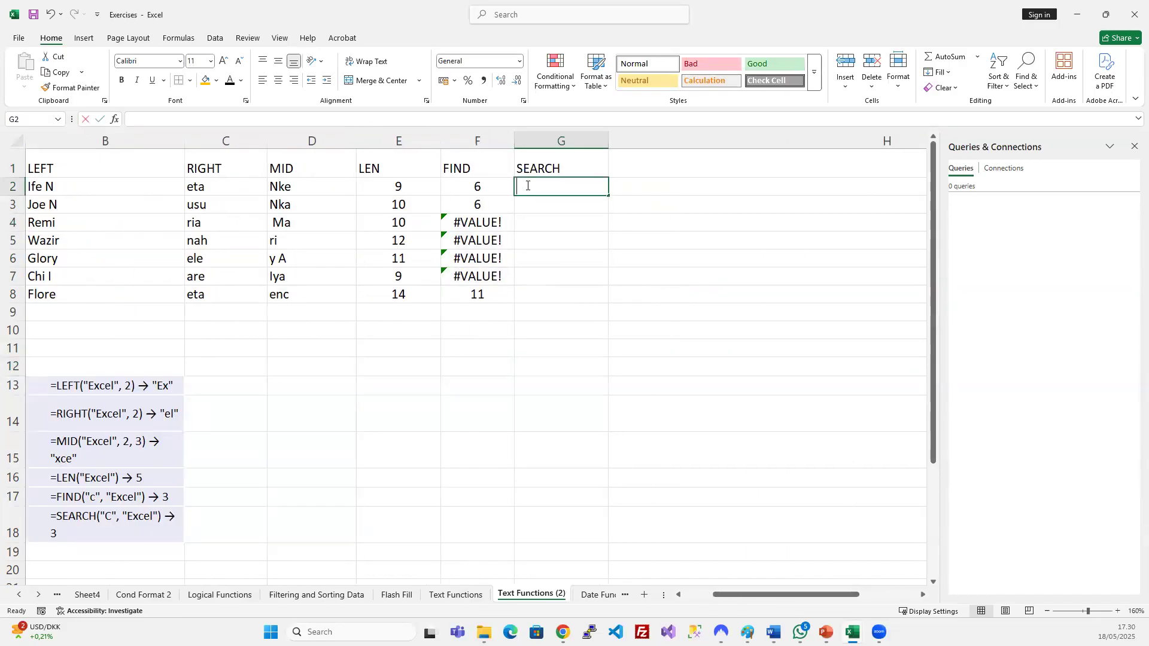
{"action": "type", "text": "=SEAR"}
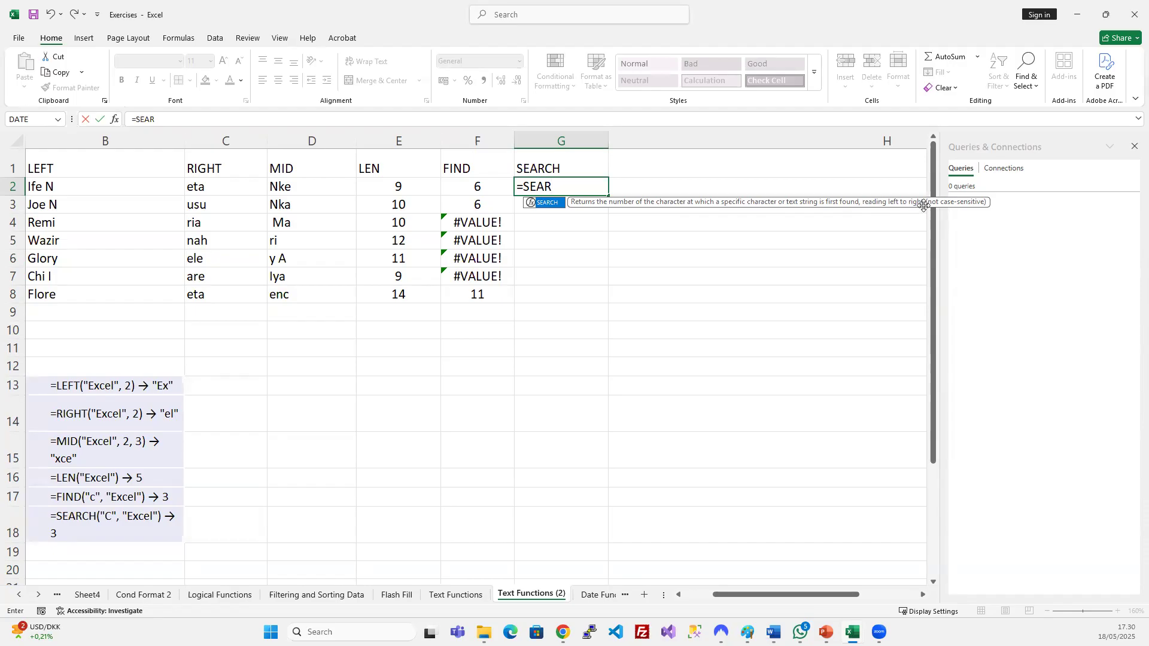
{"action": "key", "text": "Tab"}
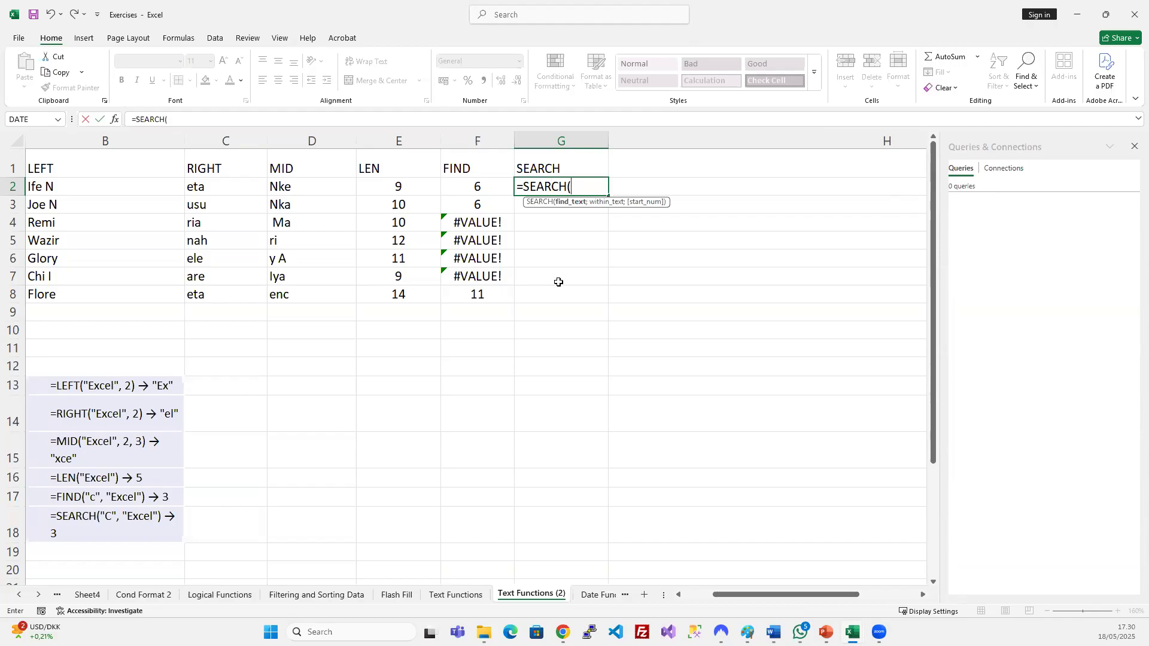
{"action": "scroll", "coordinate": [472, 254], "scroll_direction": "left", "scroll_amount": 3}
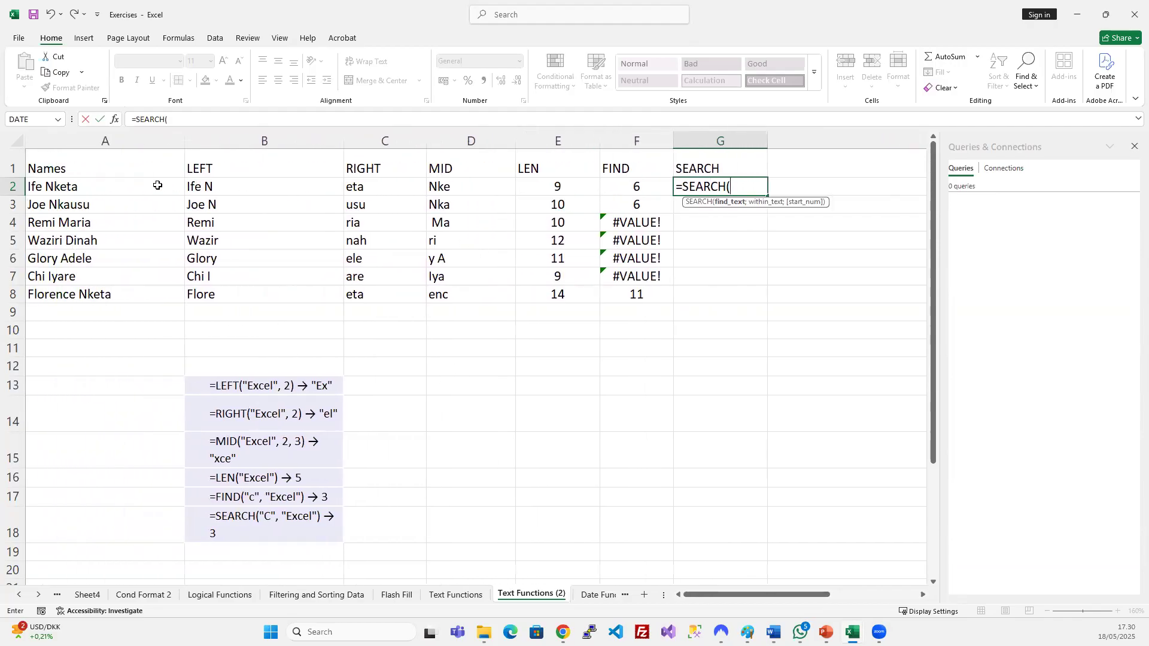
{"action": "left_click", "coordinate": [157, 186]}
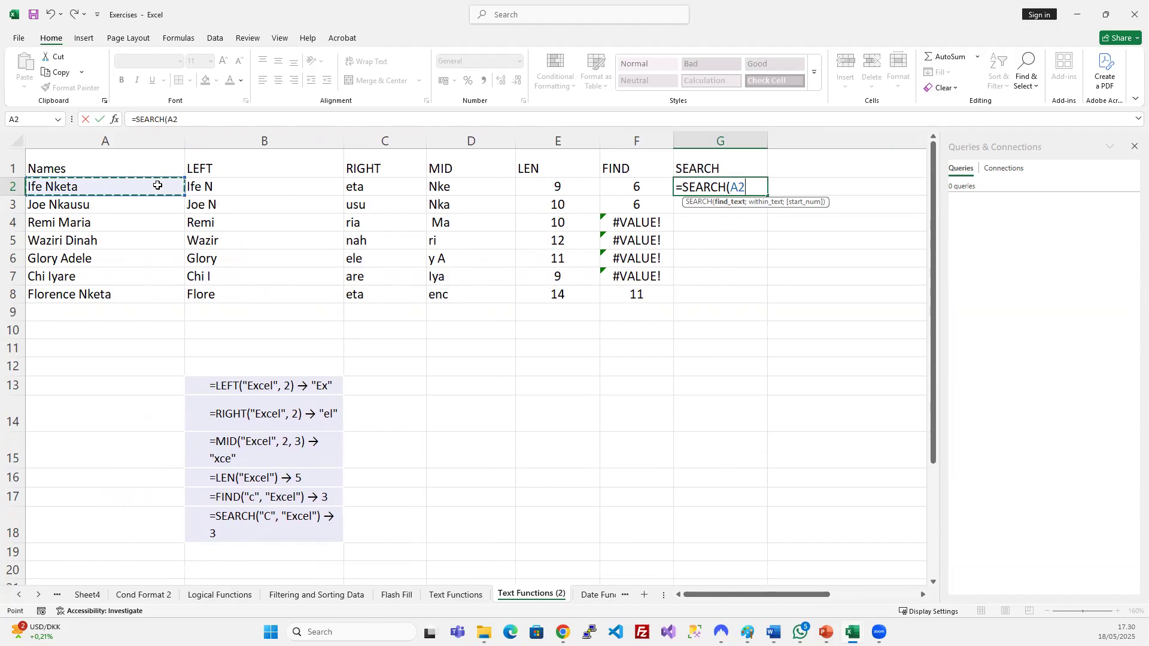
{"action": "key", "text": "BackSpace"}
{"action": "key", "text": "BackSpace"}
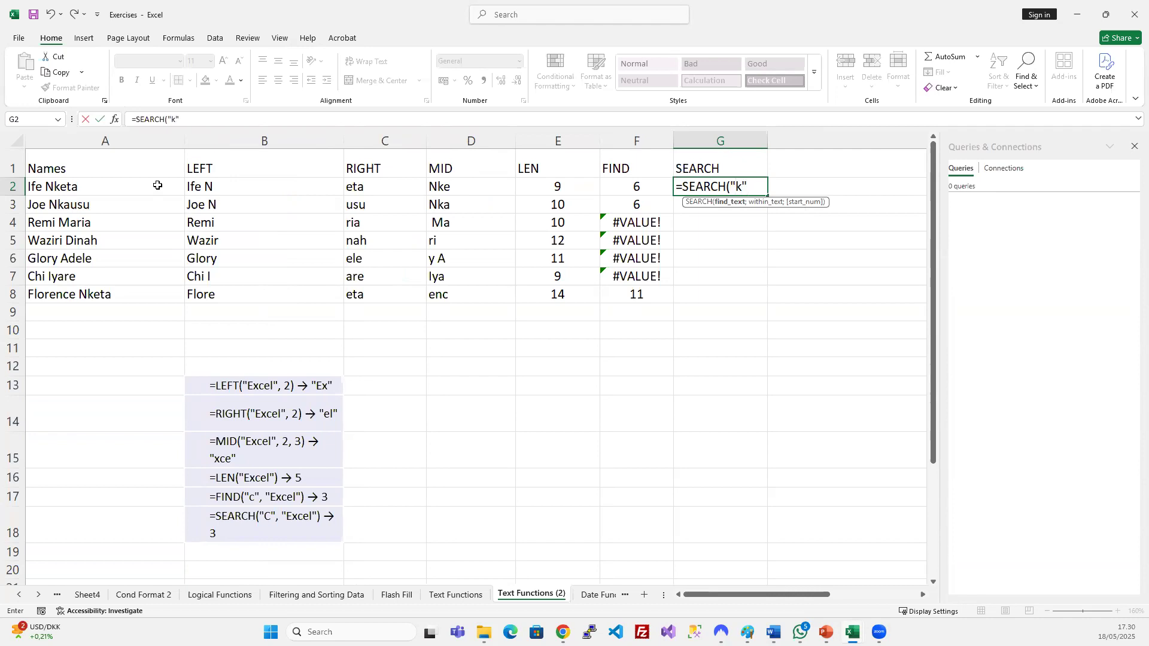
{"action": "type", "text": ";"}
{"action": "left_click", "coordinate": [157, 185]}
{"action": "type", "text": ";"}
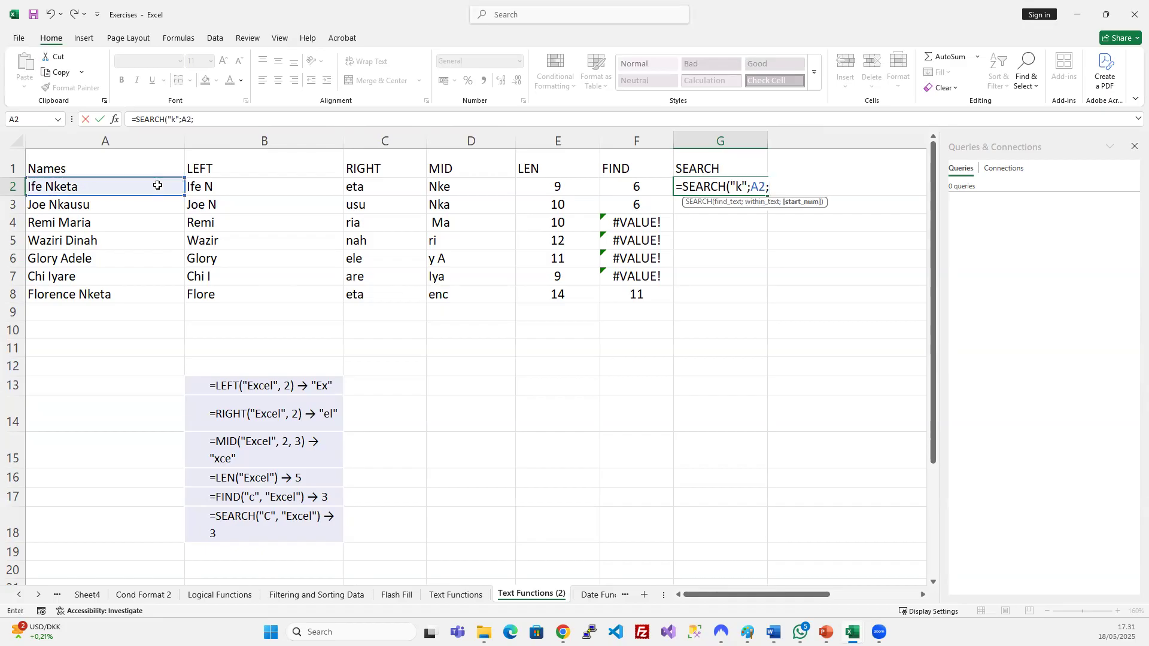
{"action": "key", "text": "Return"}
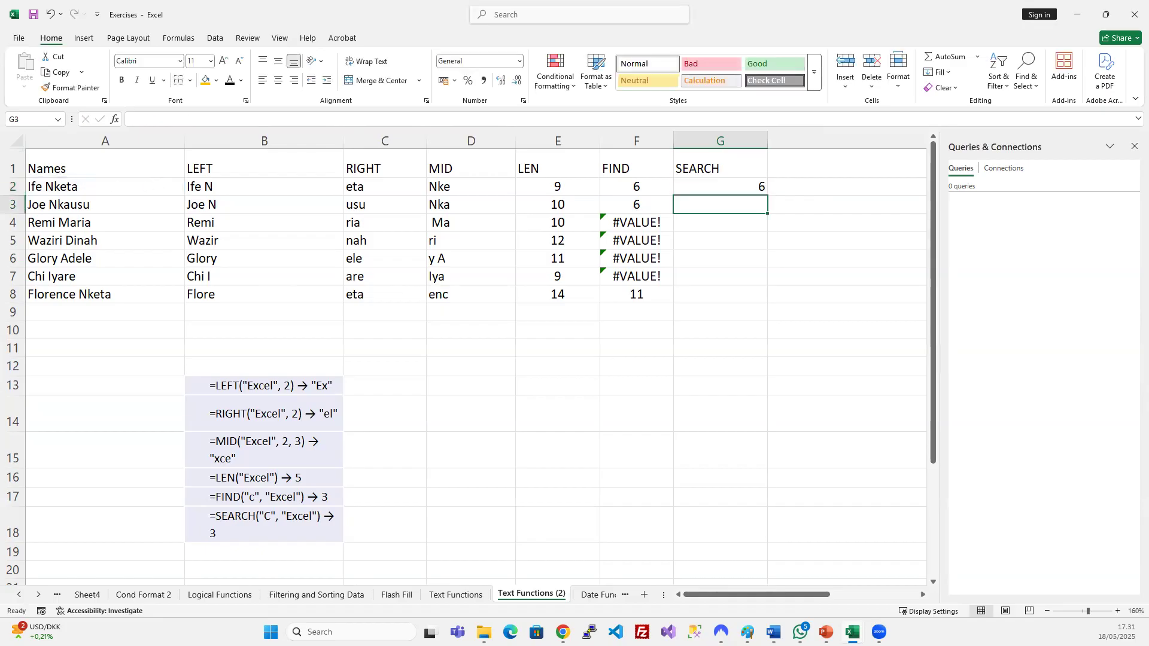
Fill the SEARCH formula down G2:G8 and centre the results.
{"action": "left_click_drag", "start_coordinate": [702, 183], "coordinate": [709, 297]}
{"action": "key", "text": "ctrl+d"}
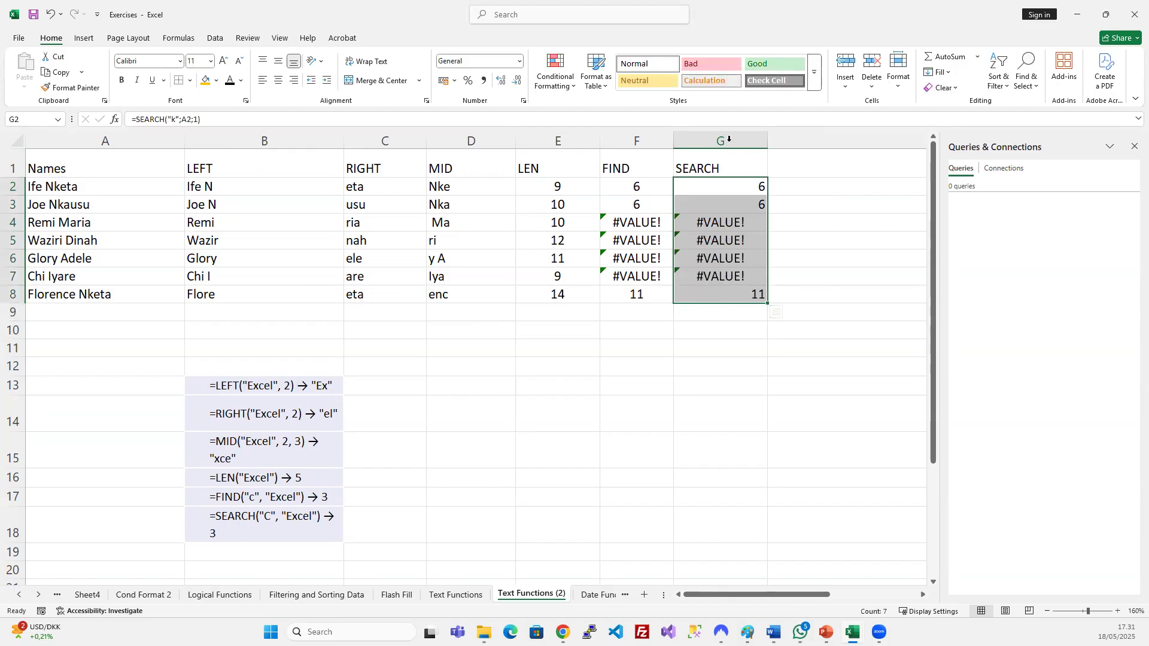
{"action": "left_click", "coordinate": [278, 79]}
{"action": "left_click", "coordinate": [661, 189]}
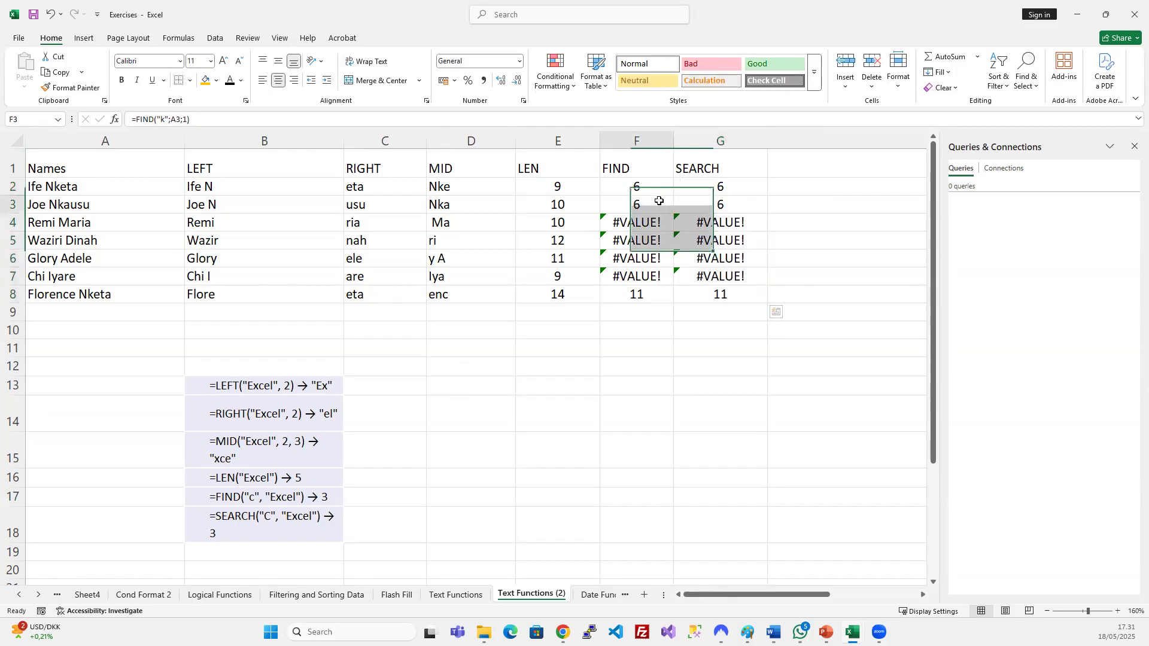
{"action": "left_click", "coordinate": [160, 115]}
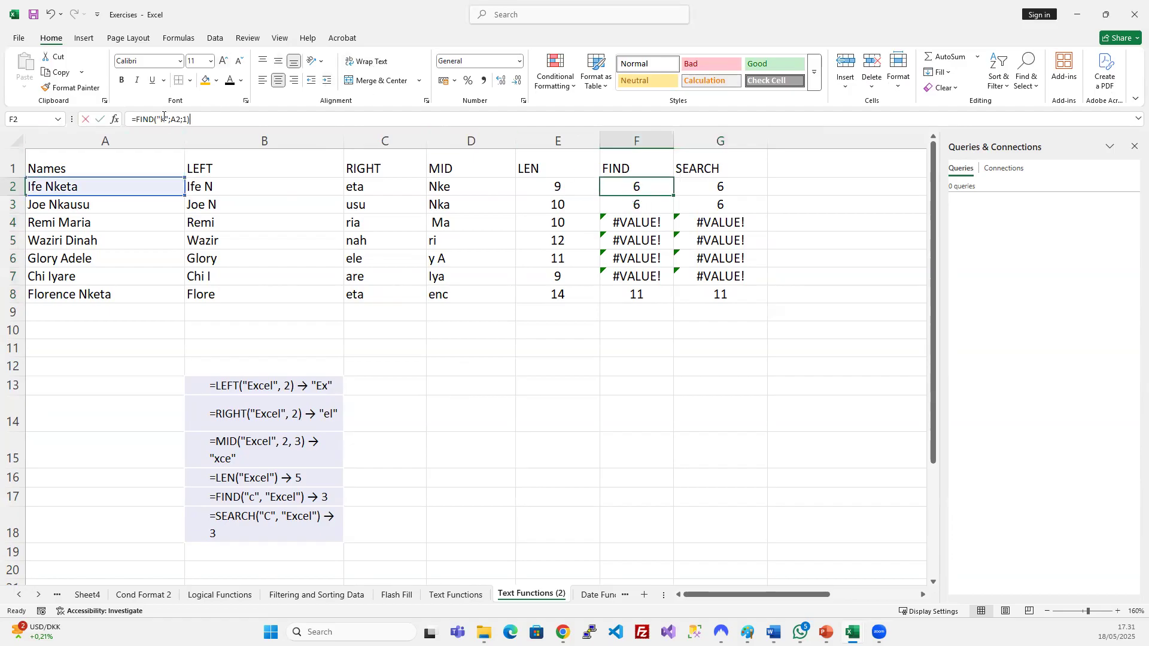
{"action": "left_click", "coordinate": [117, 120]}
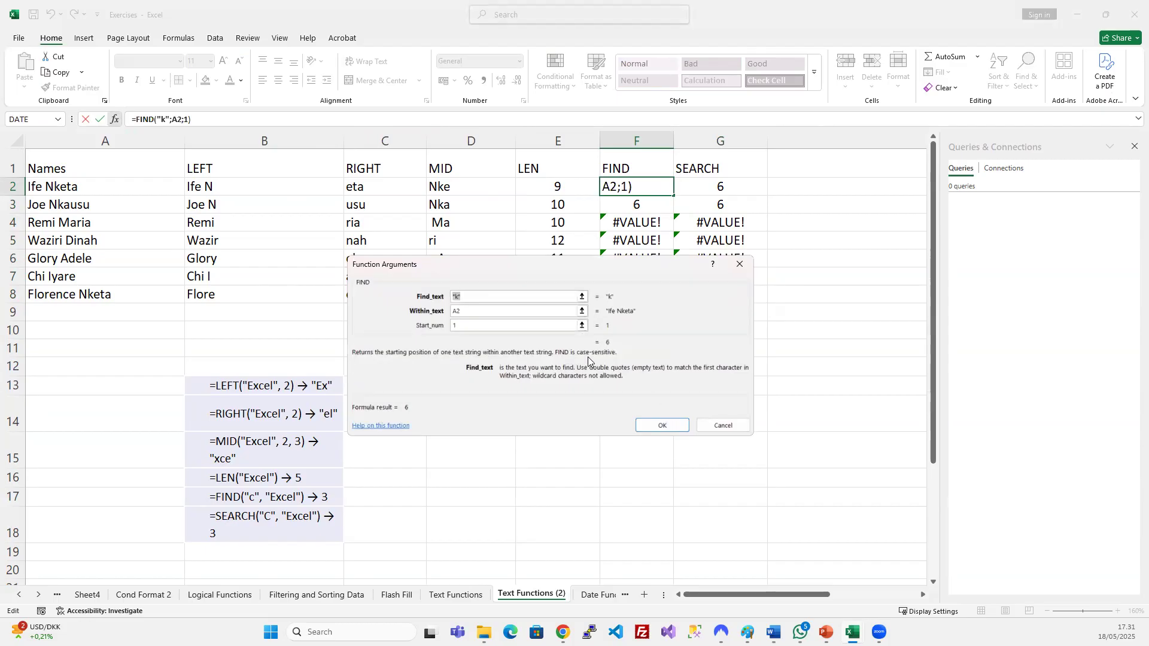
{"action": "left_click", "coordinate": [669, 425]}
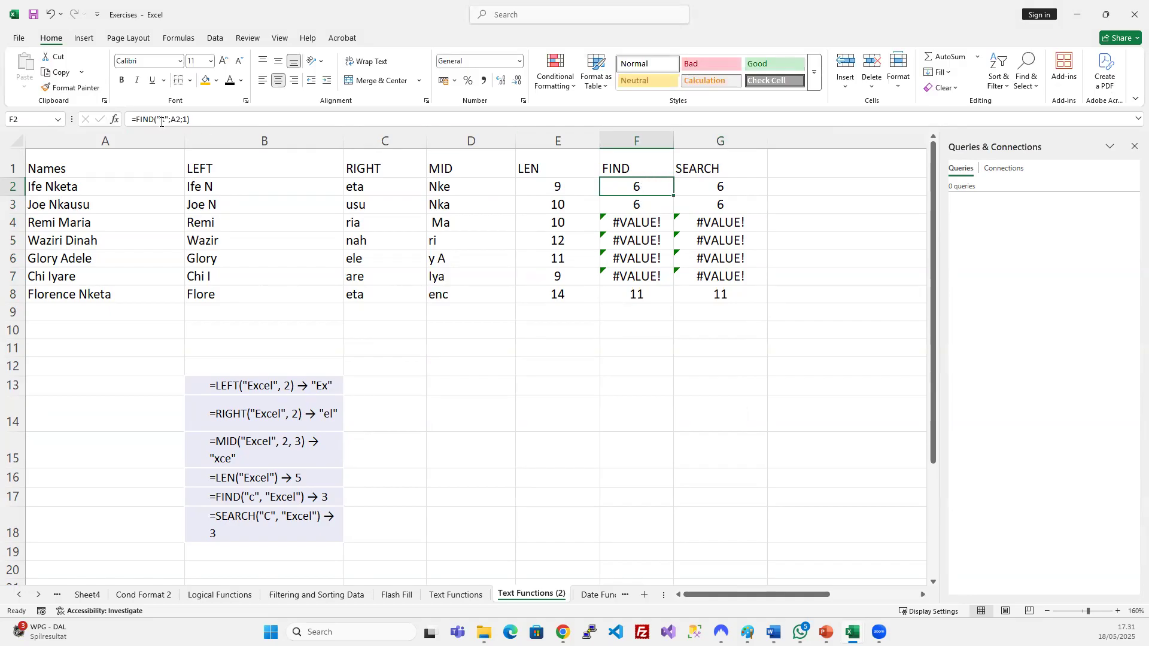
{"action": "left_click", "coordinate": [163, 119]}
{"action": "key", "text": "BackSpace"}
{"action": "type", "text": "K"}
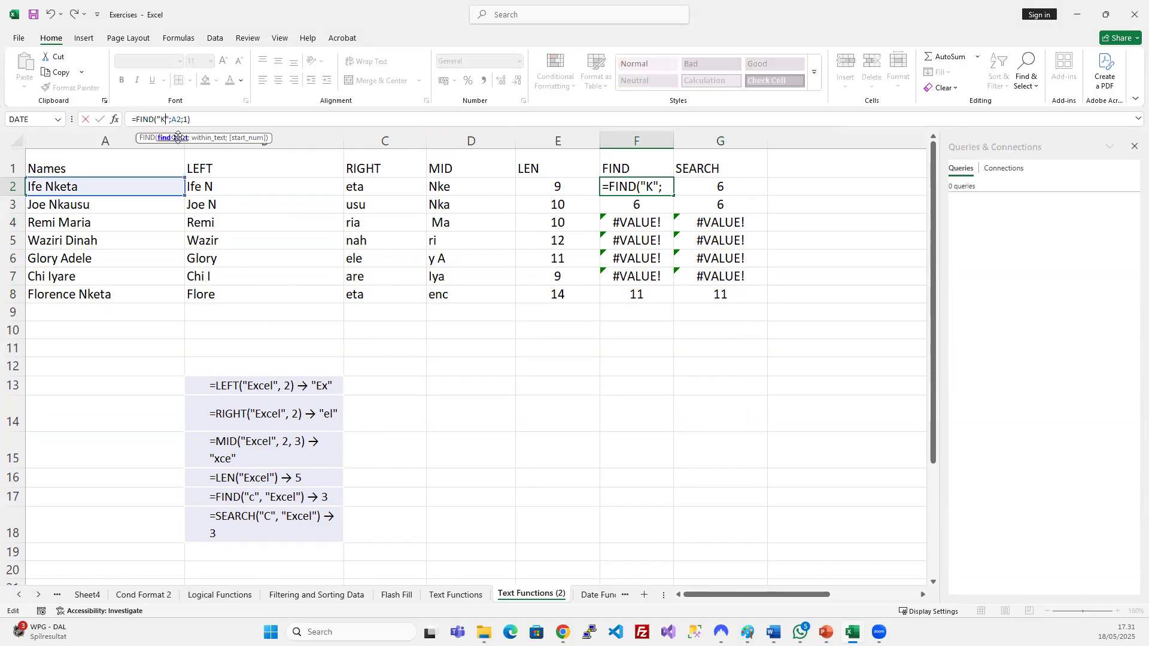
{"action": "key", "text": "Return"}
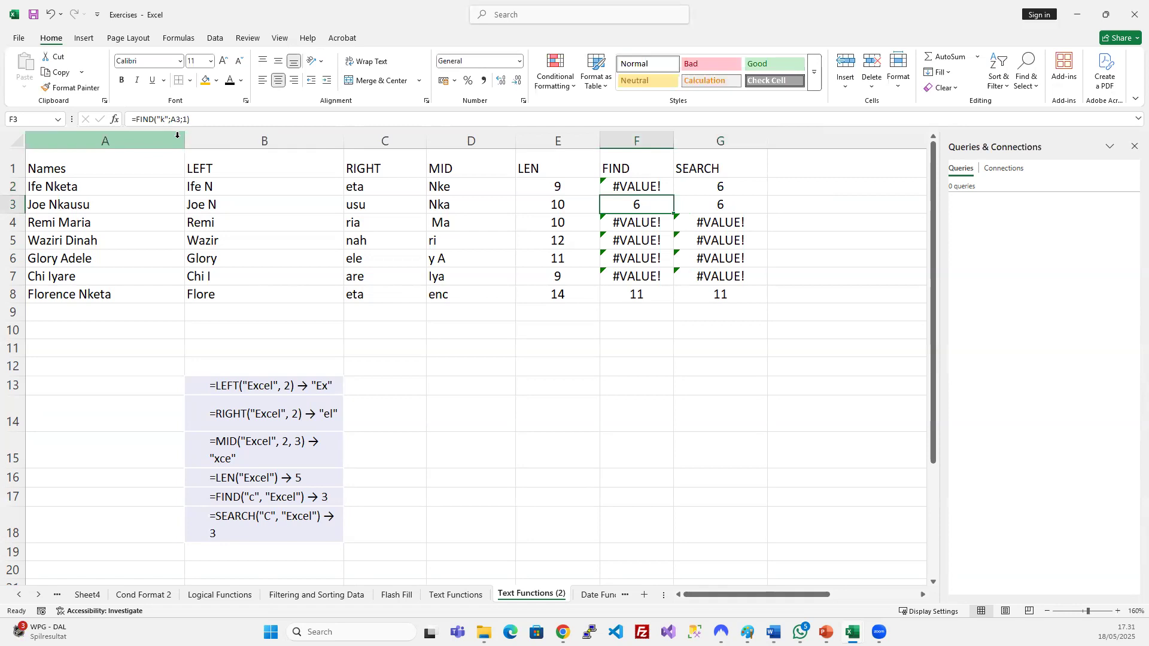
{"action": "left_click_drag", "start_coordinate": [642, 188], "coordinate": [651, 299]}
{"action": "key", "text": "ctrl+d"}
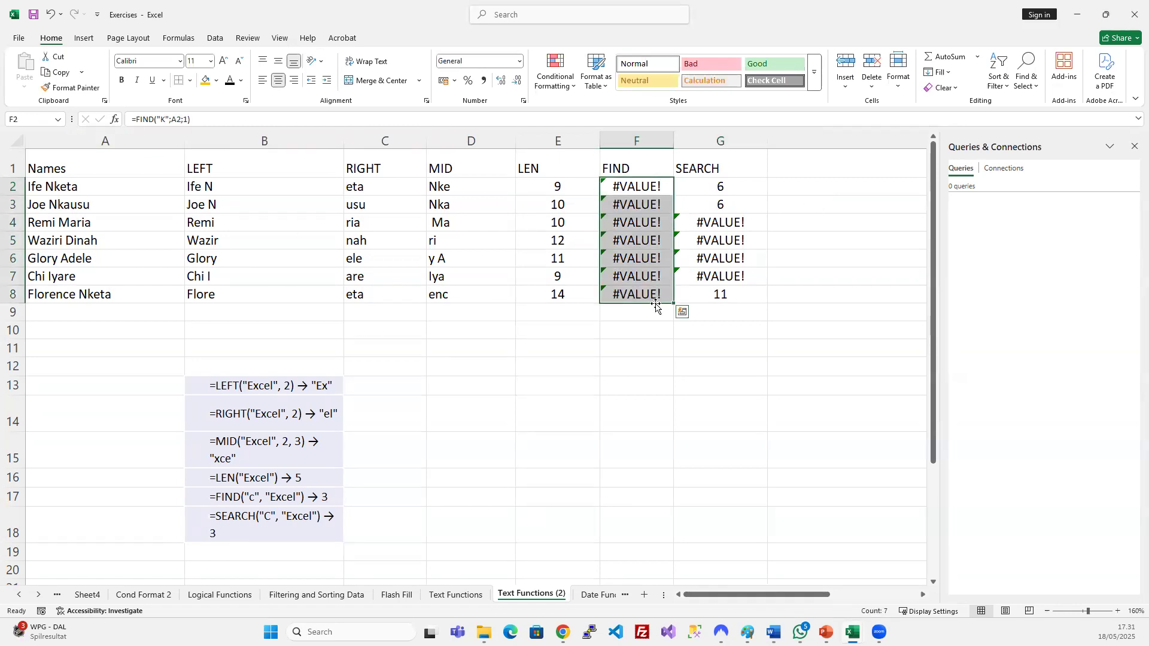
{"action": "key", "text": "ctrl+z"}
{"action": "key", "text": "ctrl+z"}
{"action": "left_click", "coordinate": [652, 252]}
{"action": "left_click_drag", "start_coordinate": [639, 163], "coordinate": [688, 168]}
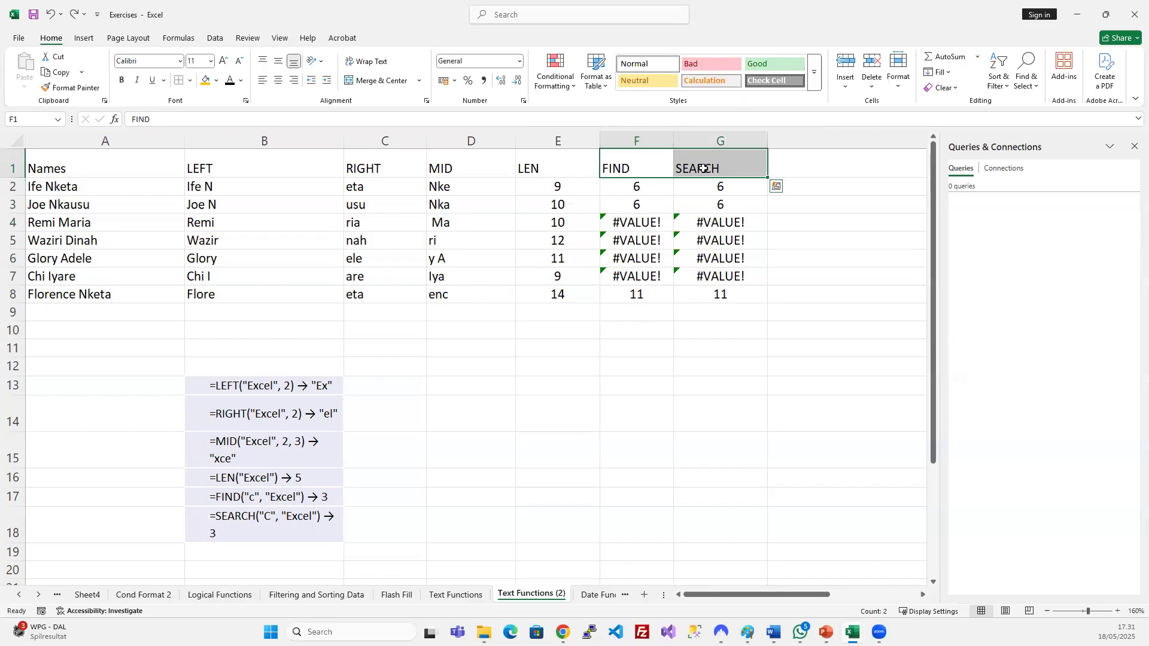
Widen column B and autofit the heights of the example rows.
{"action": "left_click", "coordinate": [636, 163]}
{"action": "left_click", "coordinate": [705, 169]}
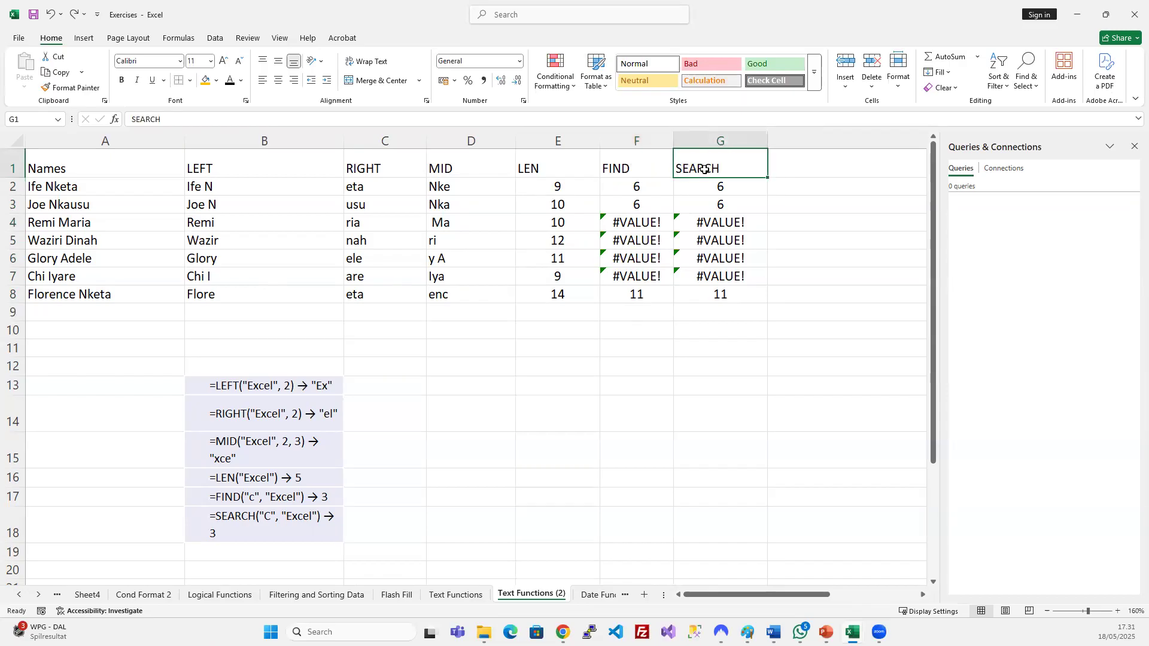
{"action": "left_click", "coordinate": [363, 414]}
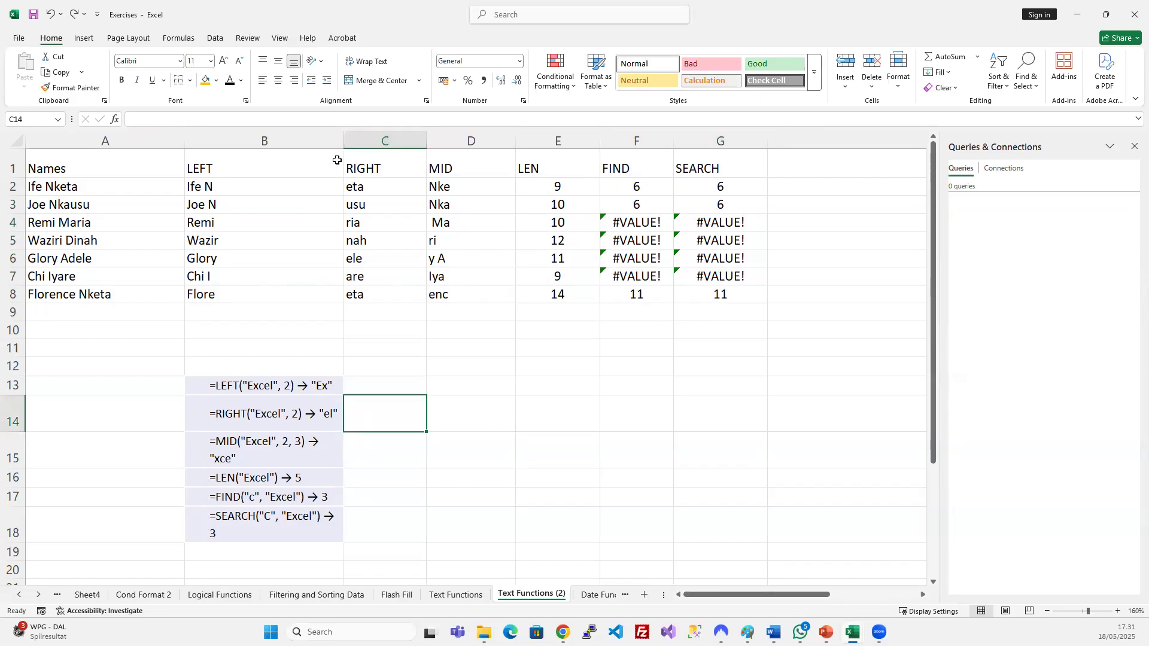
{"action": "left_click_drag", "start_coordinate": [341, 142], "coordinate": [390, 142]}
{"action": "left_click_drag", "start_coordinate": [21, 388], "coordinate": [26, 532]}
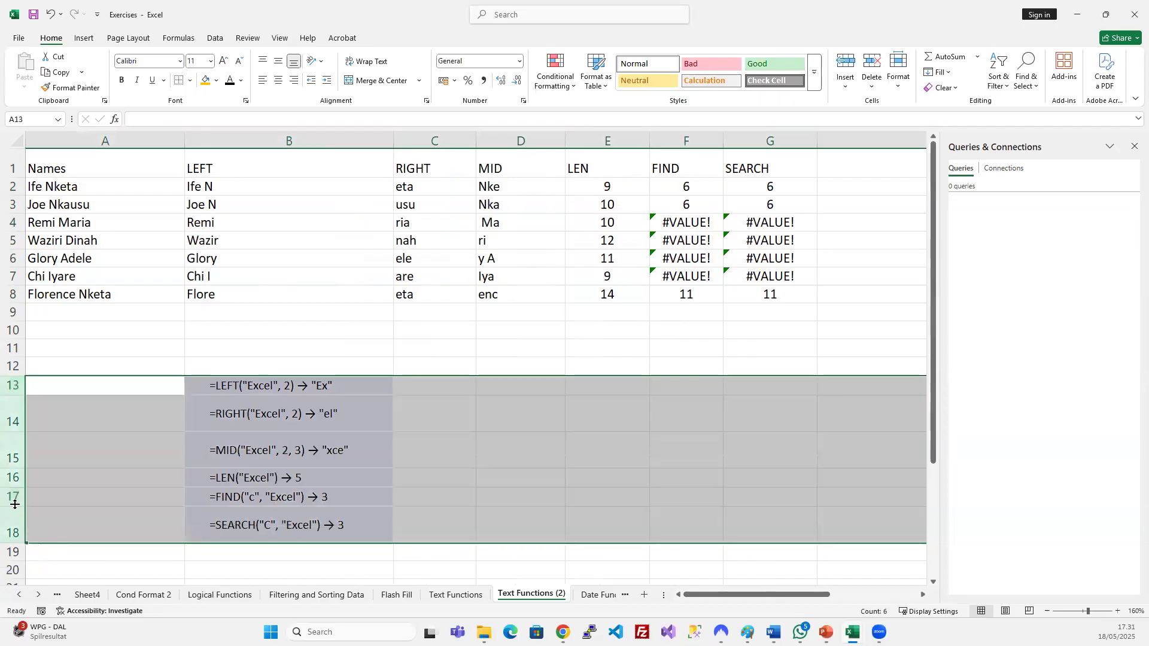
{"action": "double_click", "coordinate": [11, 507]}
{"action": "left_click", "coordinate": [282, 440]}
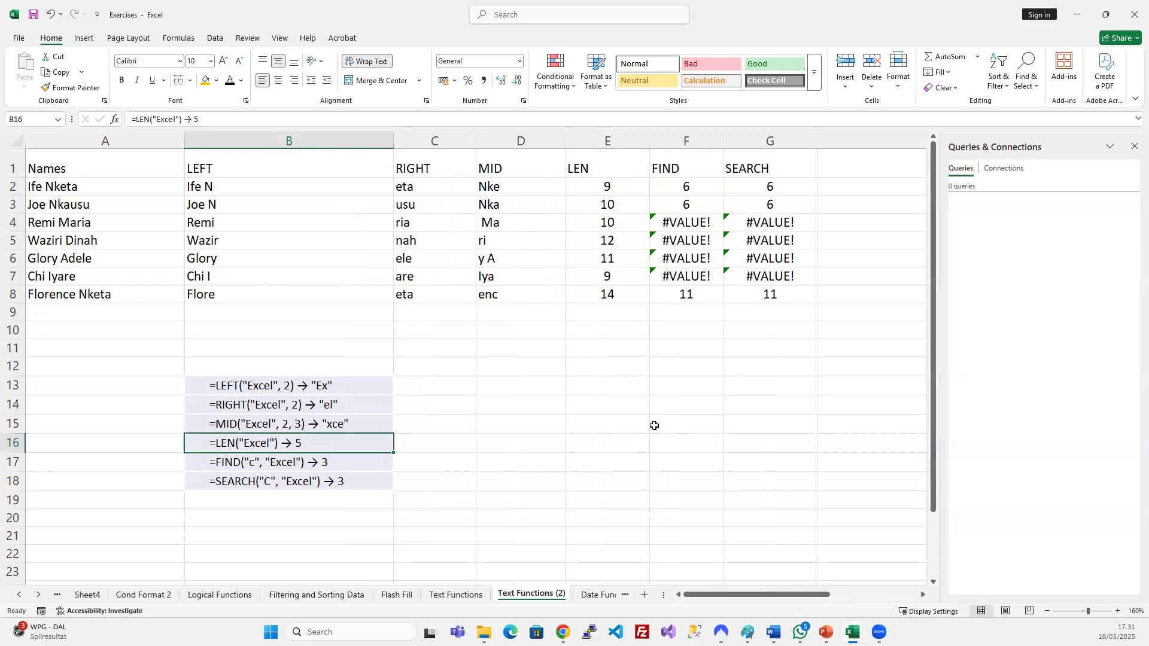
Move the six examples to A13:A18, widen column A, and give rows 13–18 equal height.
{"action": "left_click_drag", "start_coordinate": [256, 386], "coordinate": [259, 481]}
{"action": "left_click_drag", "start_coordinate": [185, 447], "coordinate": [153, 447]}
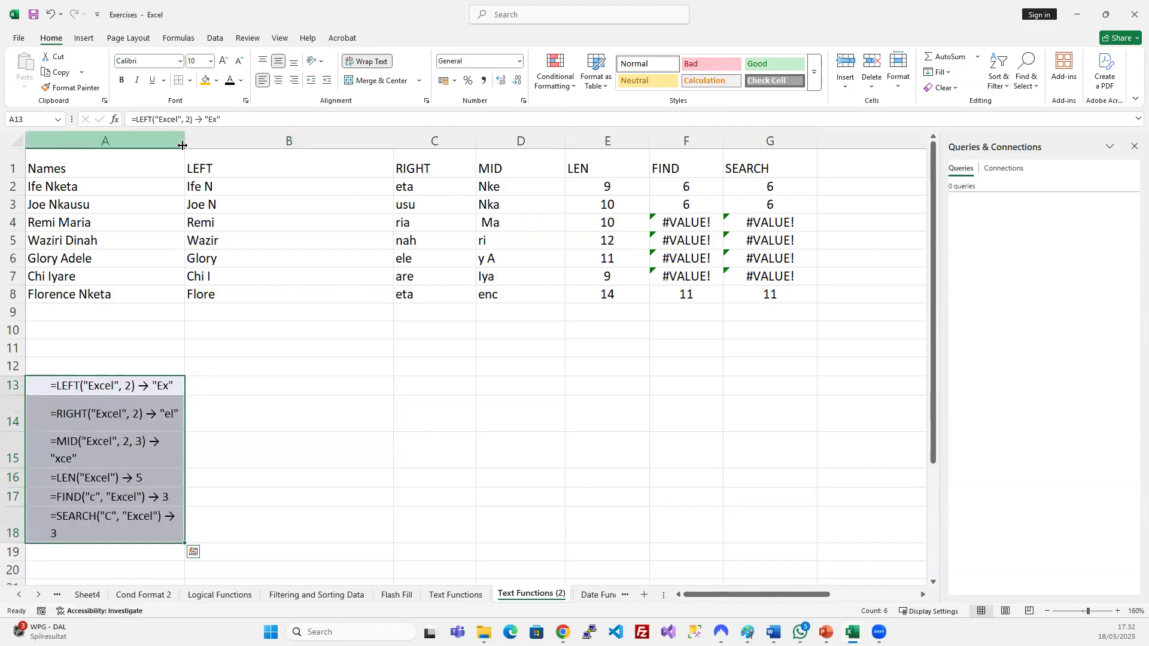
{"action": "left_click_drag", "start_coordinate": [185, 144], "coordinate": [246, 156]}
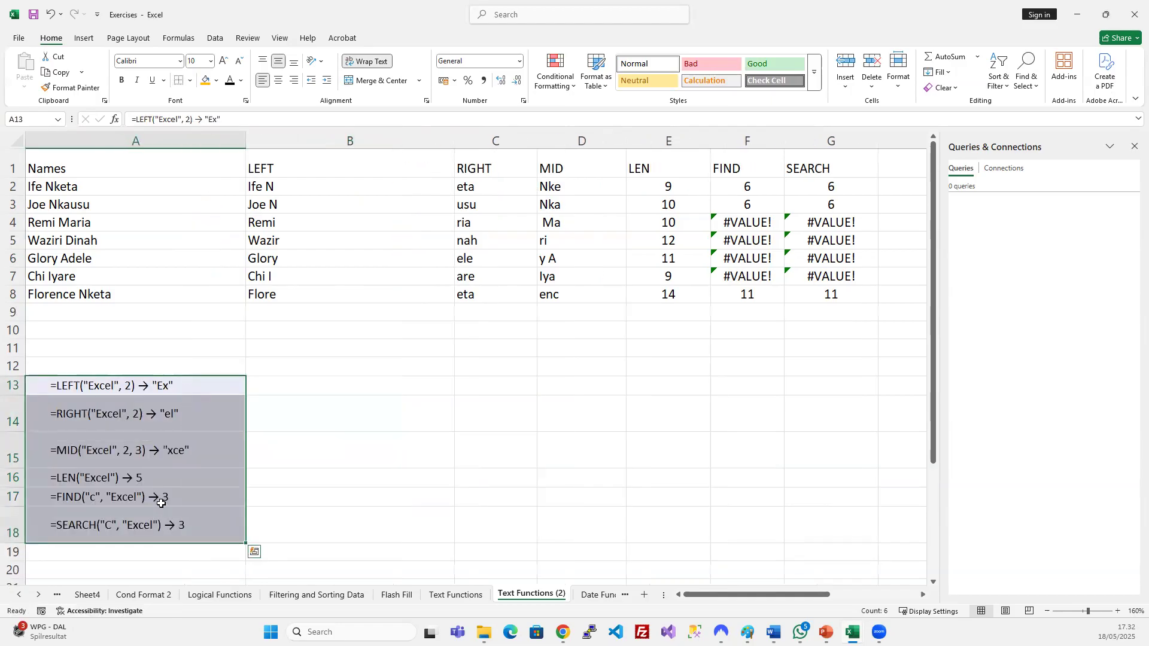
{"action": "left_click_drag", "start_coordinate": [13, 386], "coordinate": [30, 536]}
{"action": "left_click_drag", "start_coordinate": [20, 432], "coordinate": [20, 414]}
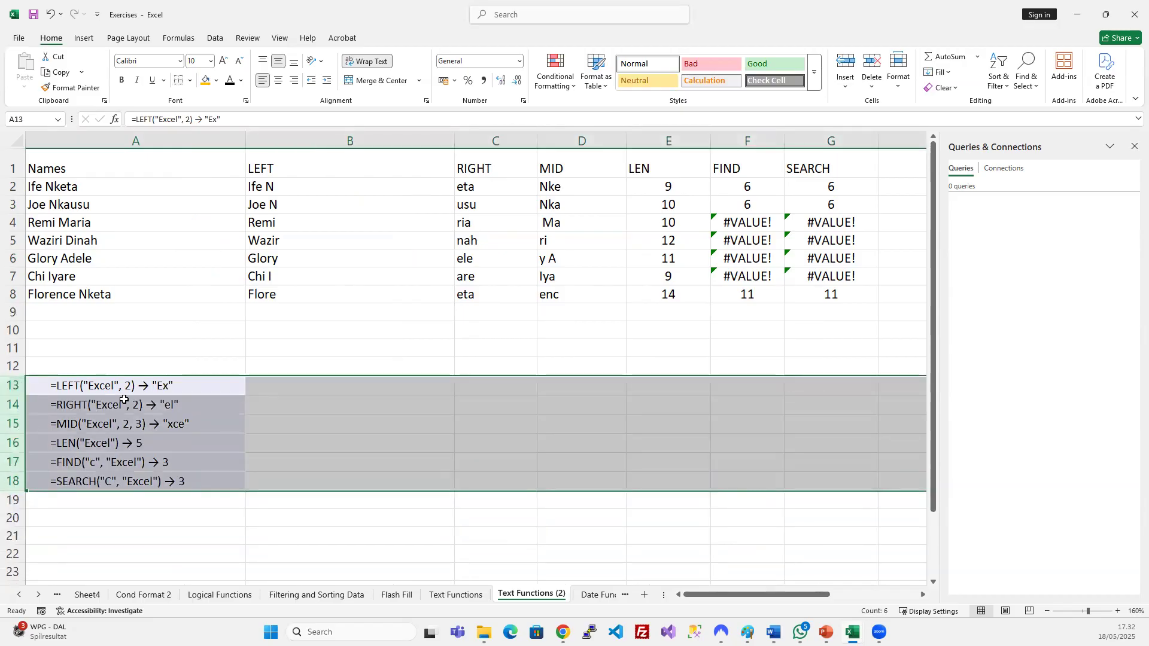
{"action": "left_click", "coordinate": [123, 399]}
{"action": "left_click", "coordinate": [347, 345]}
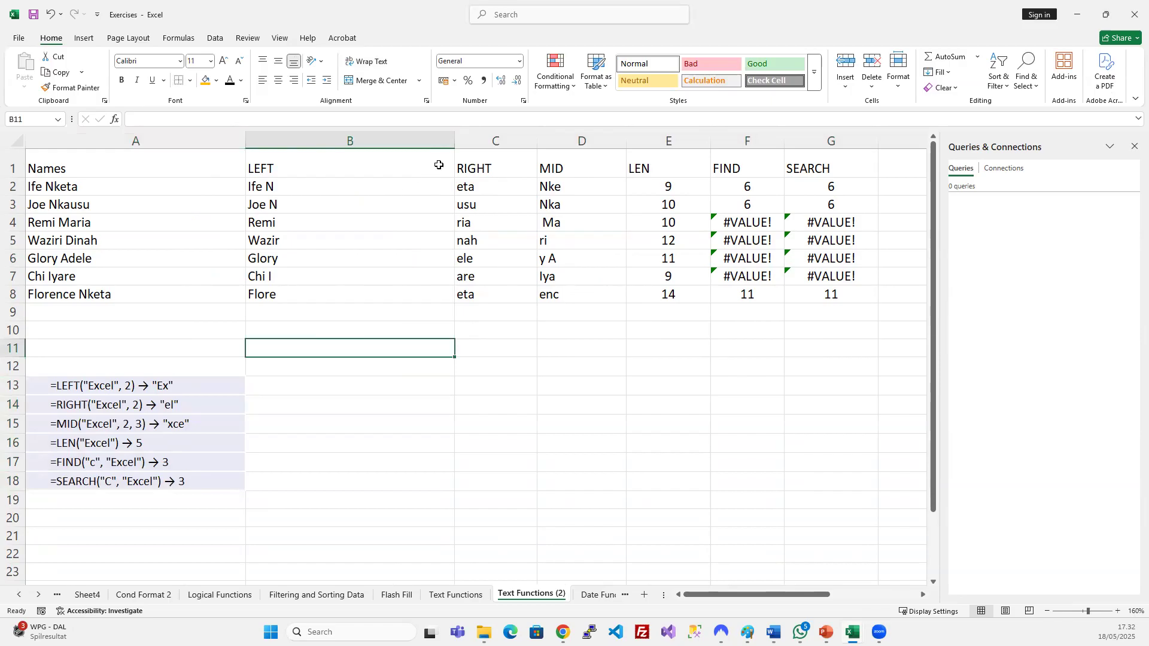
Autofit column B to the LEFT results, then widen it slightly.
{"action": "double_click", "coordinate": [454, 143]}
{"action": "left_click_drag", "start_coordinate": [285, 142], "coordinate": [322, 149]}
{"action": "left_click", "coordinate": [446, 239]}
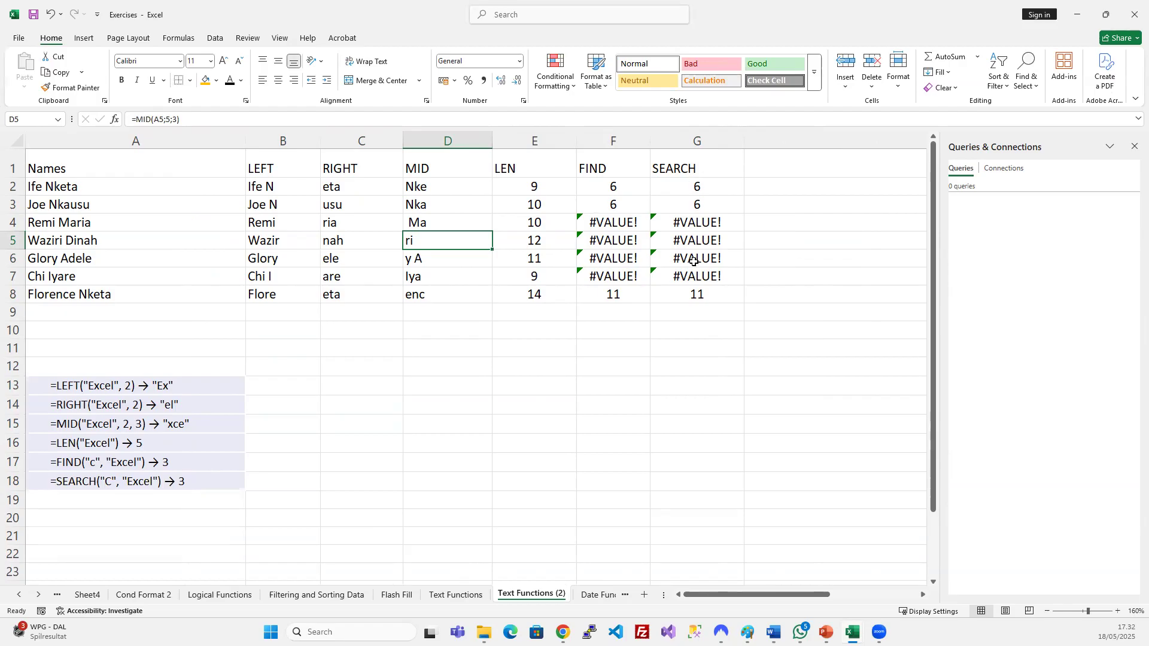
{"action": "left_click", "coordinate": [629, 188]}
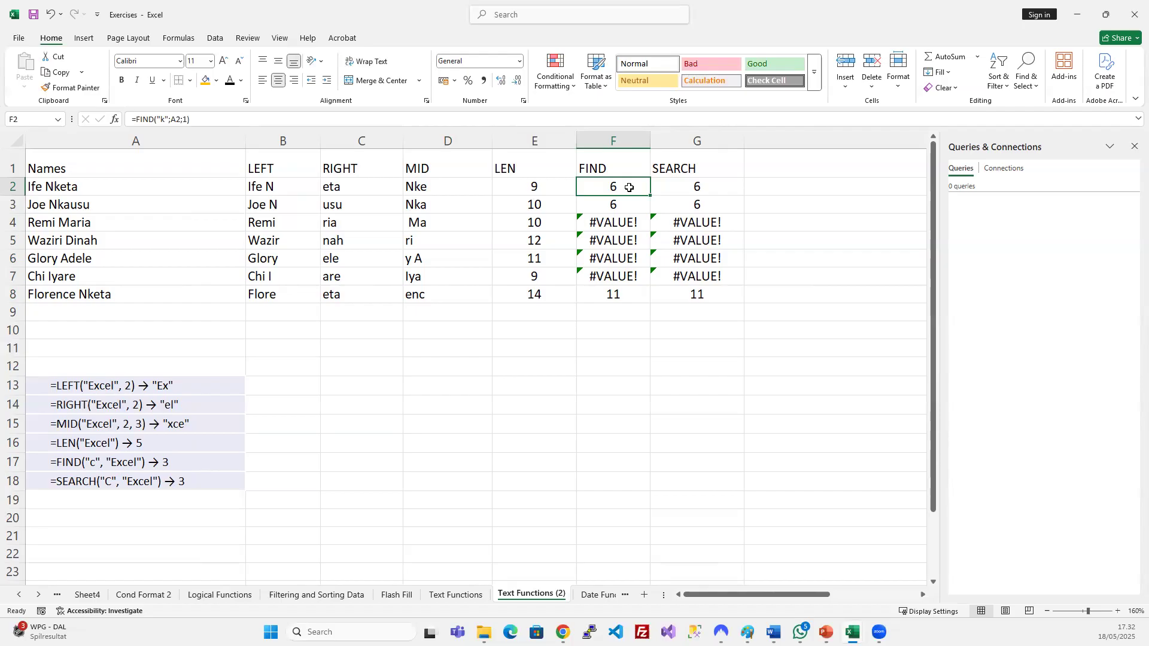
Review the FIND and SEARCH formula arguments in row 2, leaving them unchanged.
{"action": "left_click", "coordinate": [115, 120]}
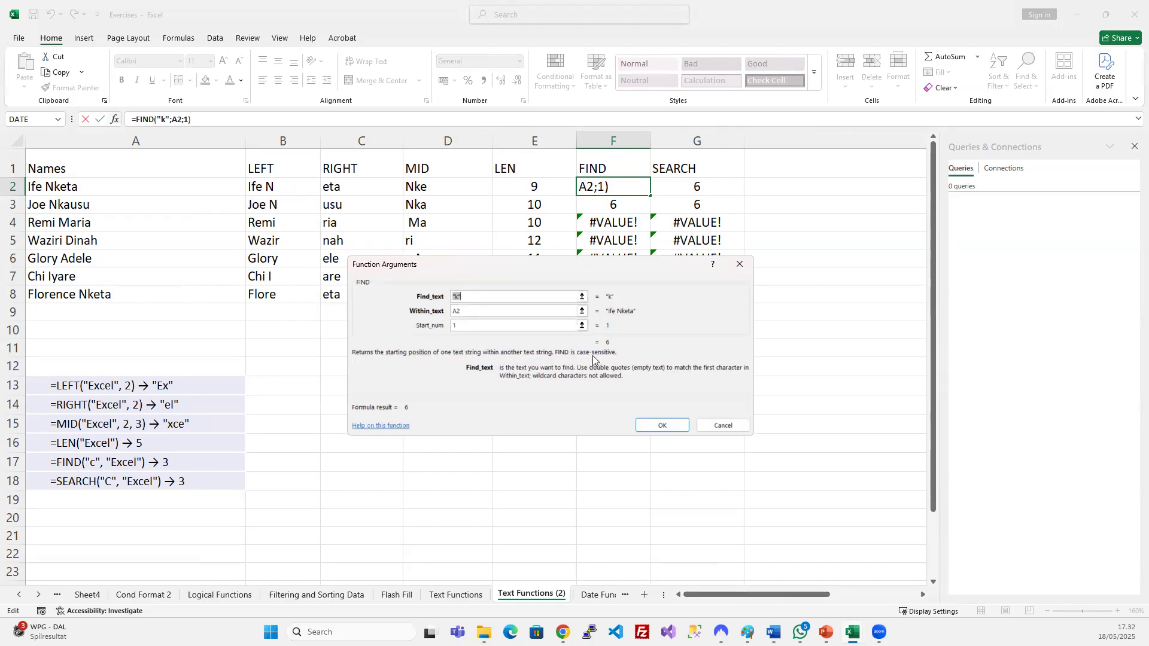
{"action": "left_click", "coordinate": [666, 428]}
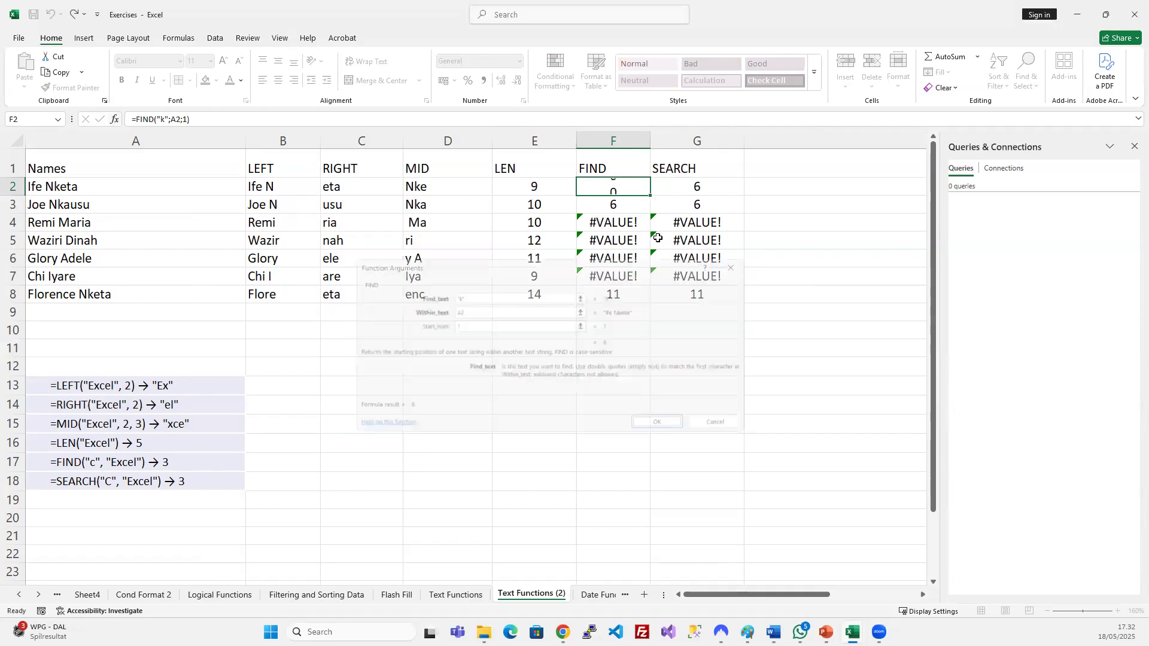
{"action": "left_click", "coordinate": [681, 182]}
{"action": "left_click", "coordinate": [113, 119]}
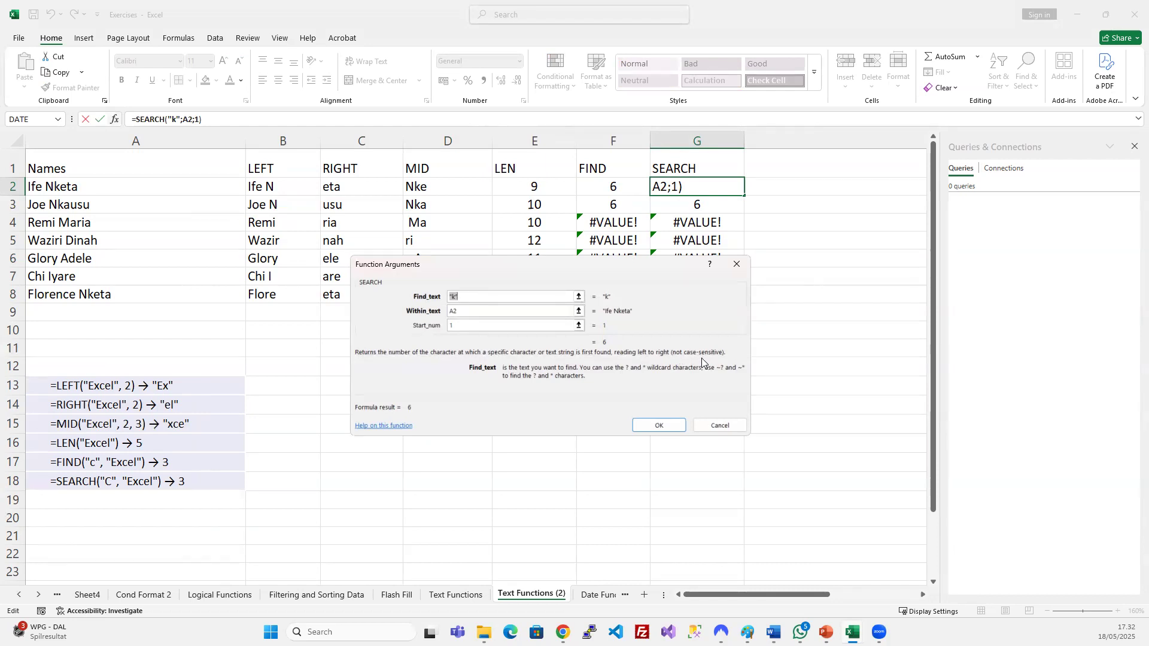
{"action": "left_click", "coordinate": [662, 423]}
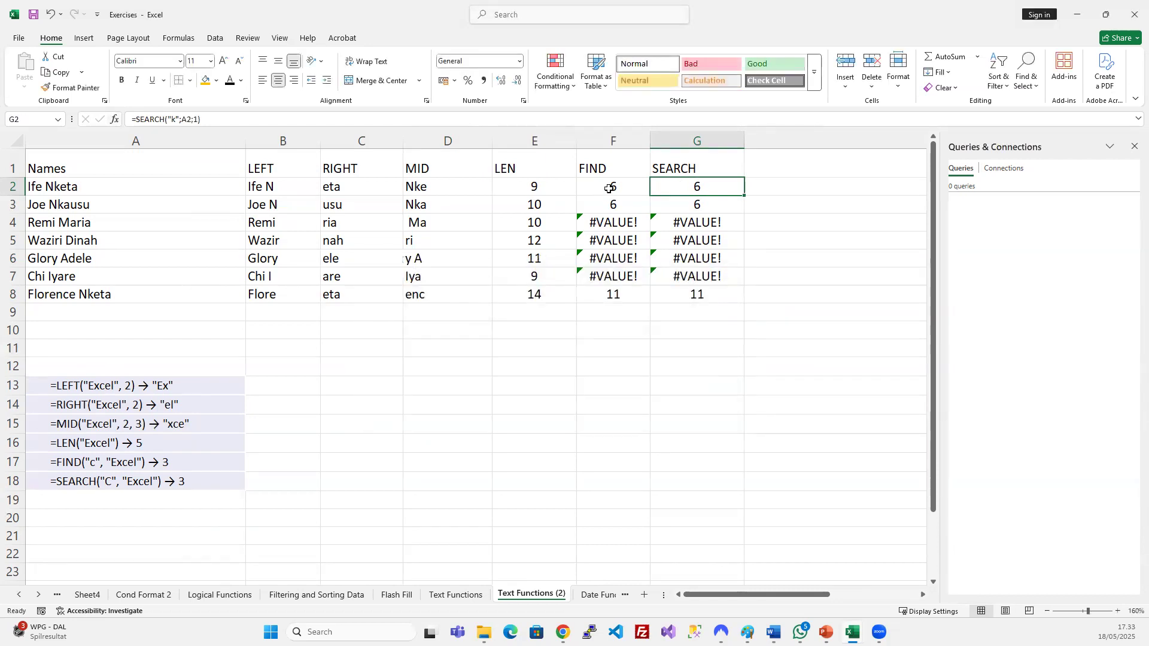
{"action": "left_click", "coordinate": [609, 188]}
Test case sensitivity with uppercase K in FIND and lowercase k in SEARCH, then undo.
{"action": "left_click", "coordinate": [165, 119]}
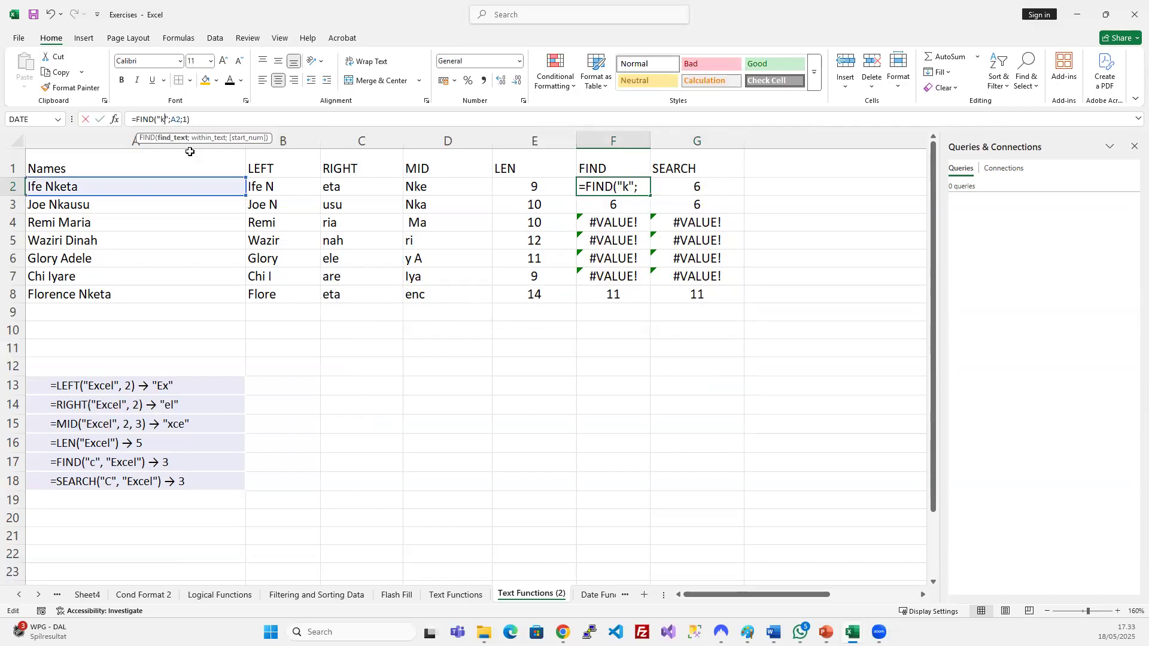
{"action": "key", "text": "BackSpace"}
{"action": "type", "text": "K"}
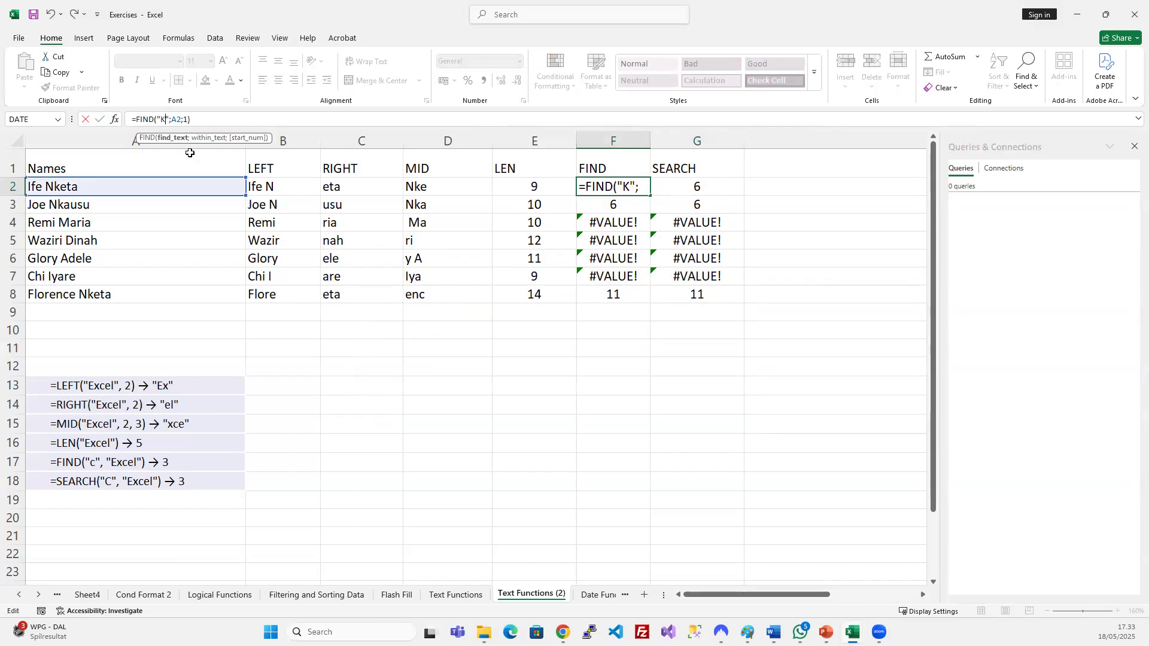
{"action": "key", "text": "Return"}
{"action": "left_click", "coordinate": [685, 188]}
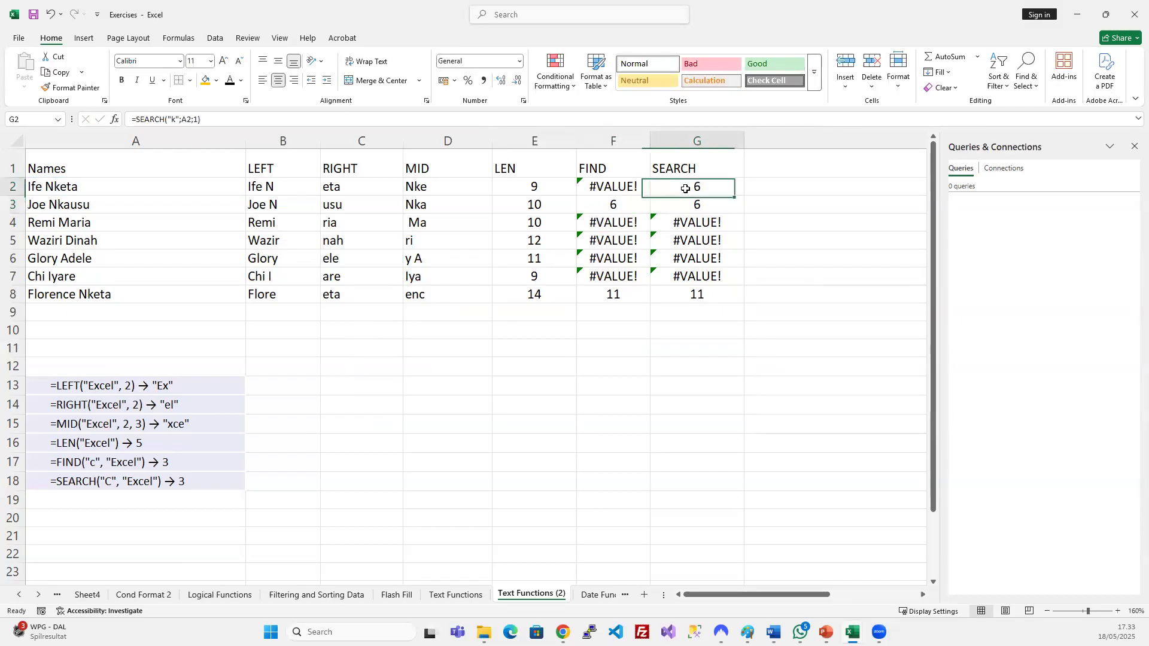
{"action": "left_click", "coordinate": [170, 119]}
{"action": "key", "text": "BackSpace"}
{"action": "type", "text": "k"}
{"action": "key", "text": "Return"}
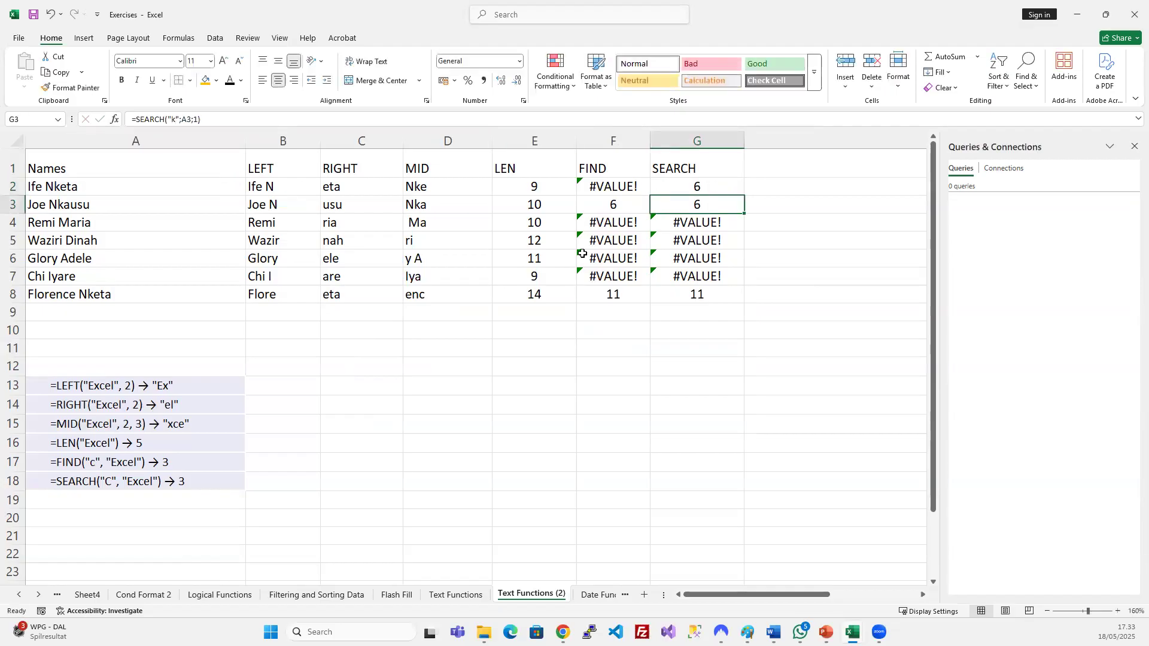
{"action": "left_click", "coordinate": [672, 192]}
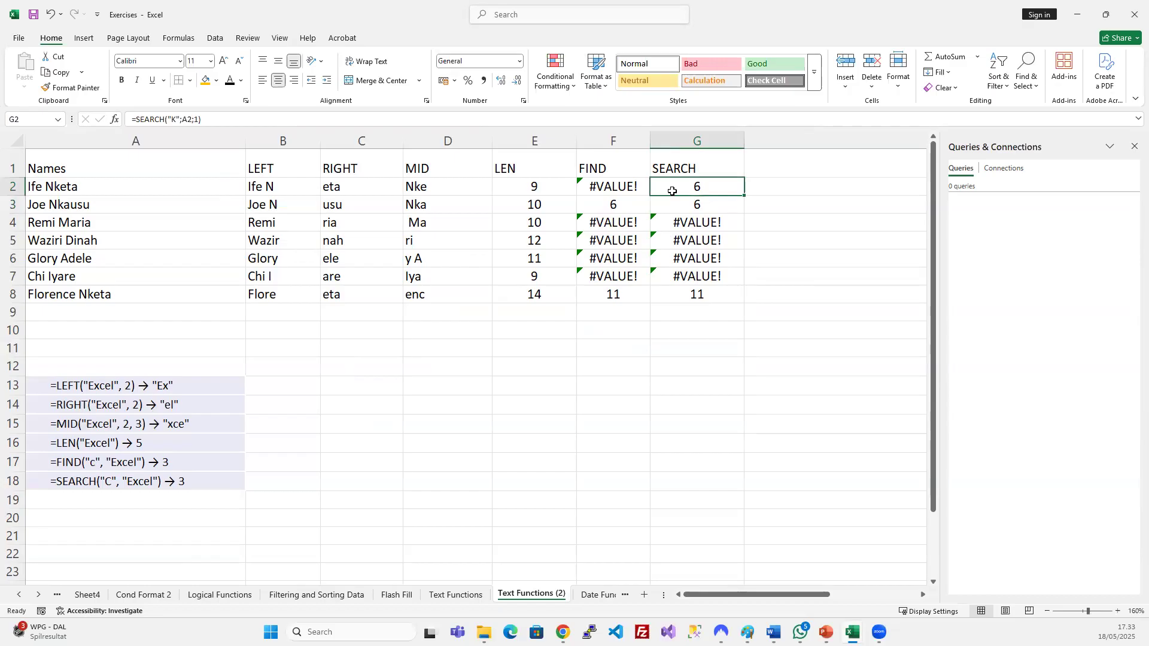
{"action": "key", "text": "ctrl+z"}
{"action": "key", "text": "ctrl+z"}
Change F2's FIND search text to the surname from row 2's name.
{"action": "left_click", "coordinate": [641, 224]}
{"action": "left_click", "coordinate": [615, 187]}
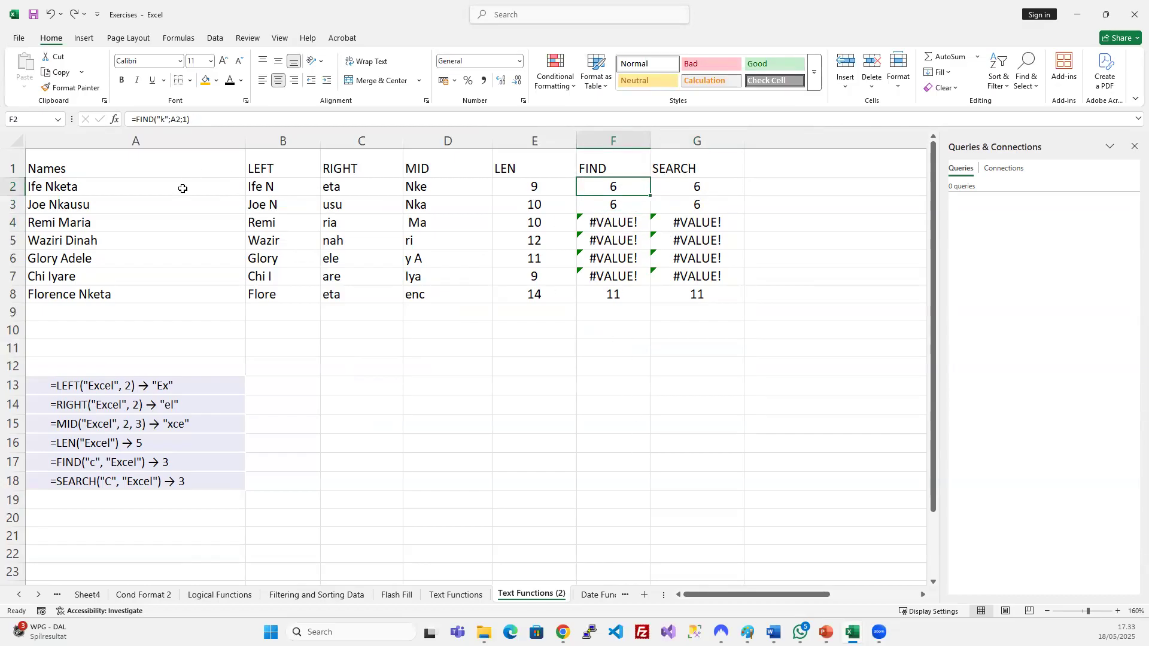
{"action": "left_click", "coordinate": [164, 118]}
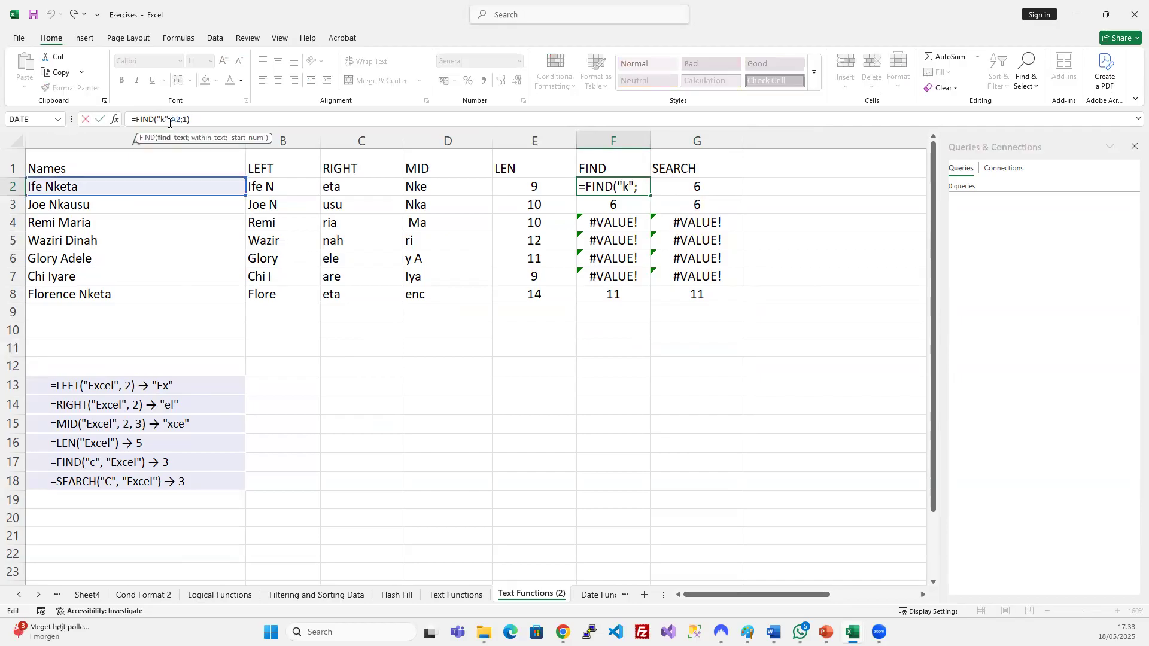
{"action": "type", "text": "e"}
{"action": "key", "text": "BackSpace"}
{"action": "key", "text": "BackSpace"}
{"action": "type", "text": "Ife"}
{"action": "key", "text": "BackSpace"}
{"action": "key", "text": "BackSpace"}
{"action": "key", "text": "BackSpace"}
{"action": "type", "text": "Nket"}
{"action": "key", "text": "BackSpace"}
{"action": "type", "text": "ta"}
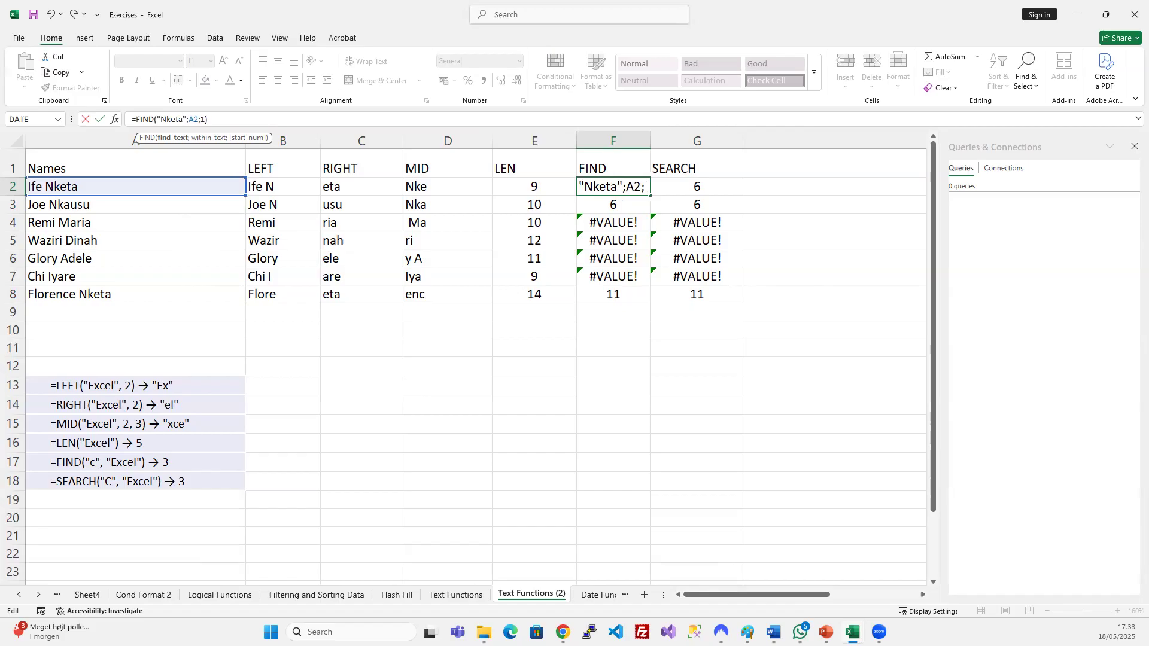
{"action": "key", "text": "Return"}
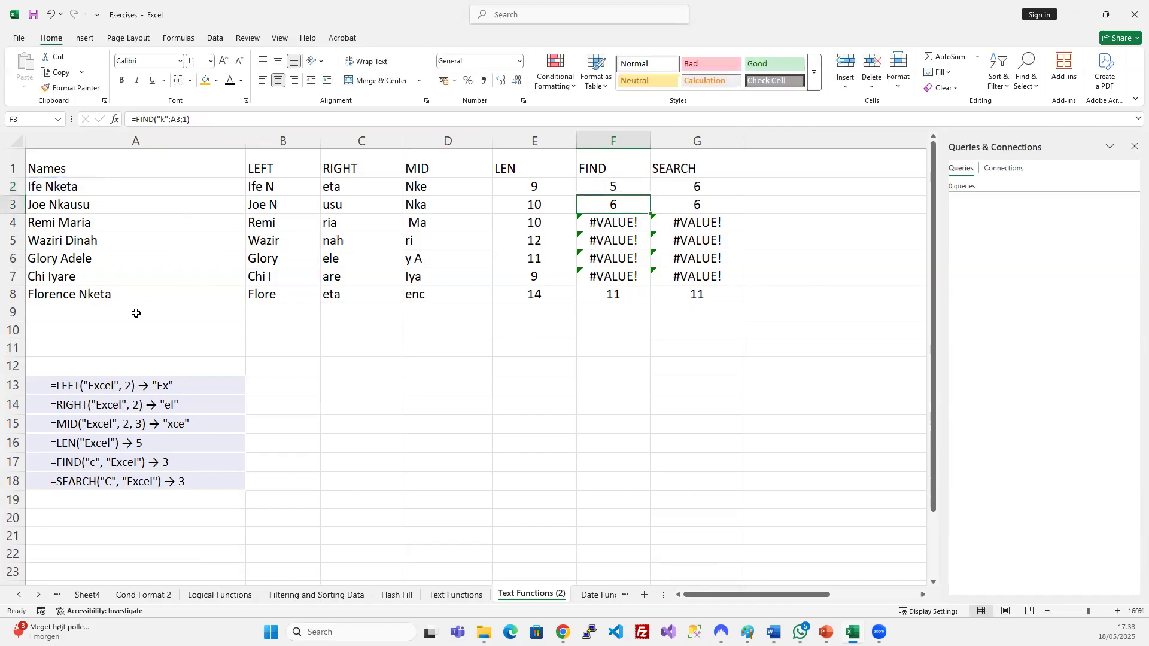
Fill the FIND formula down F2:F8, giving 10 in row 8 and #VALUE! elsewhere.
{"action": "left_click", "coordinate": [88, 191]}
{"action": "left_click_drag", "start_coordinate": [622, 187], "coordinate": [620, 298]}
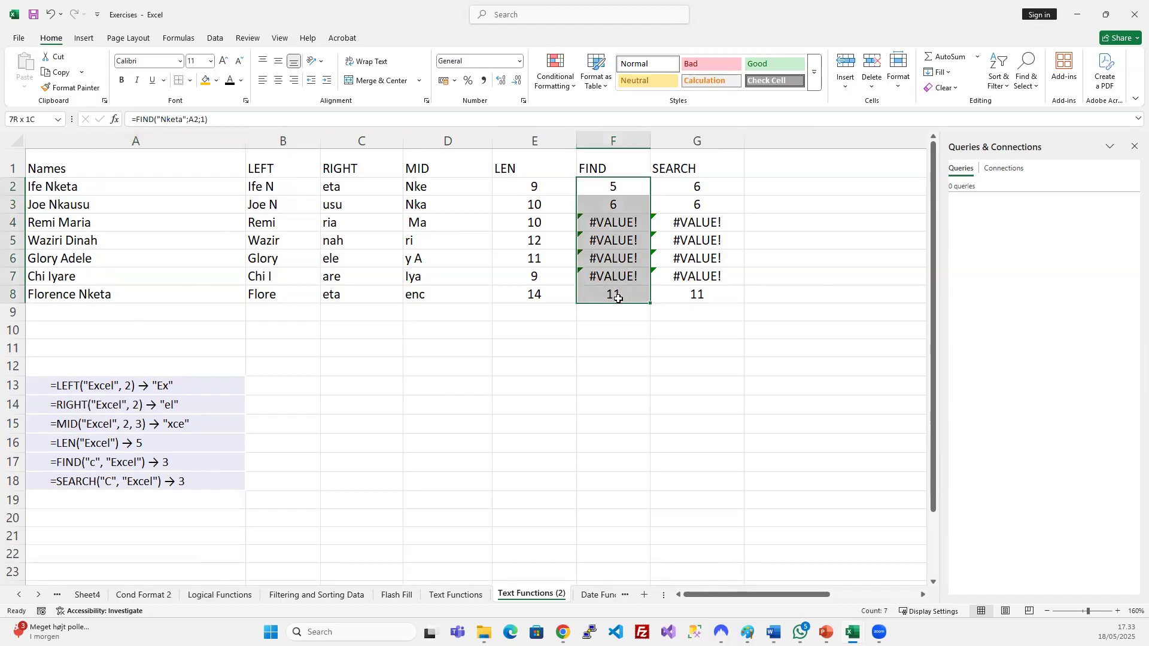
{"action": "key", "text": "ctrl+d"}
{"action": "left_click", "coordinate": [659, 312]}
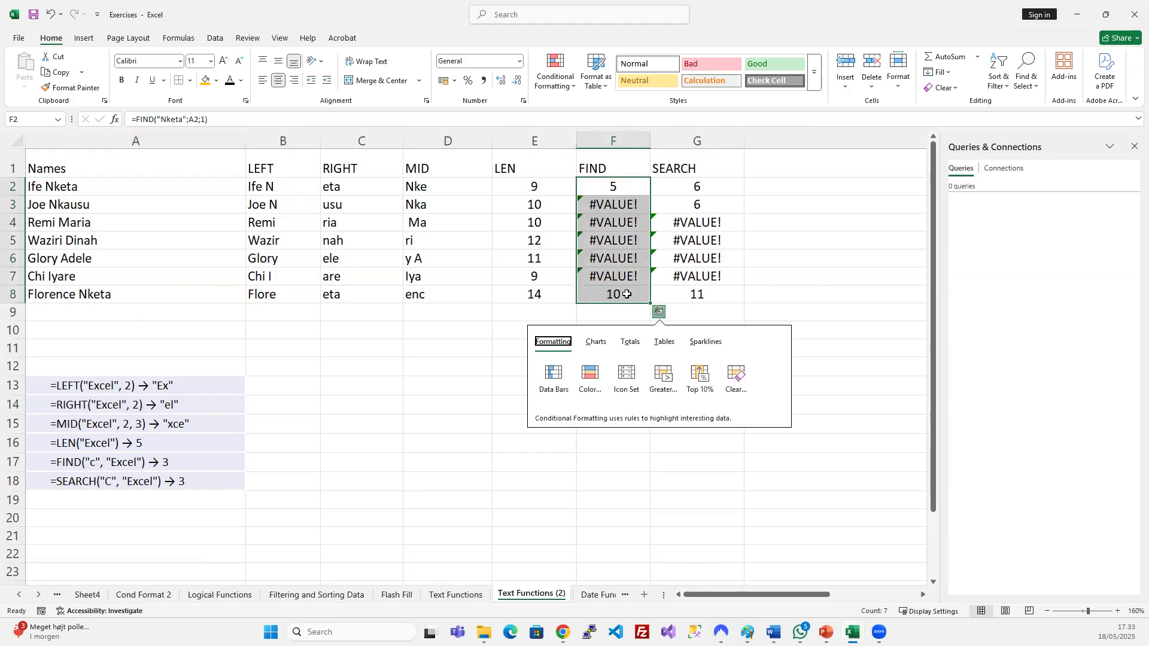
{"action": "left_click", "coordinate": [623, 293]}
{"action": "left_click", "coordinate": [78, 296]}
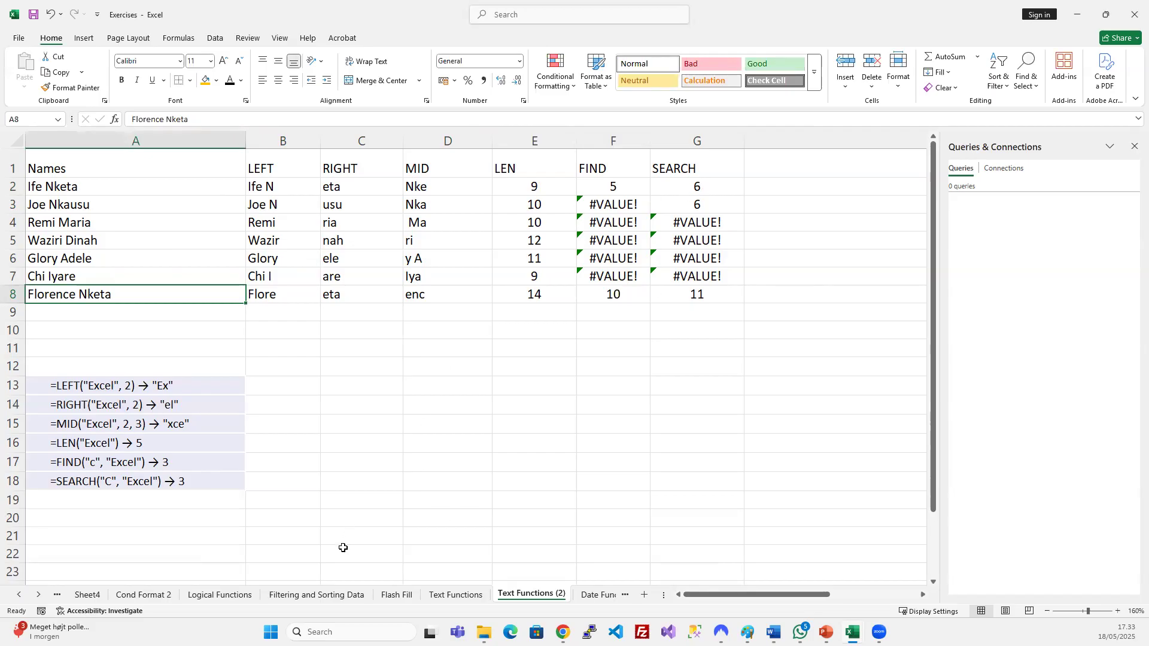
Copy the TRIM-to-PROPER function names from Text Functions; undo a paste into A20.
{"action": "left_click", "coordinate": [458, 595]}
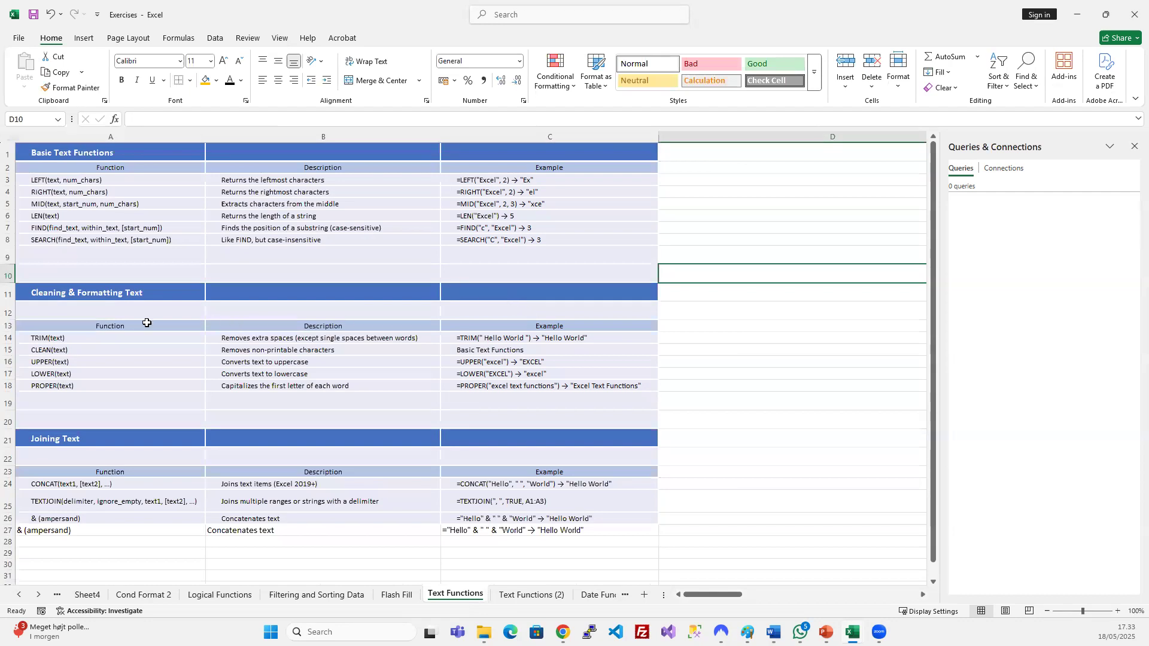
{"action": "left_click", "coordinate": [98, 291]}
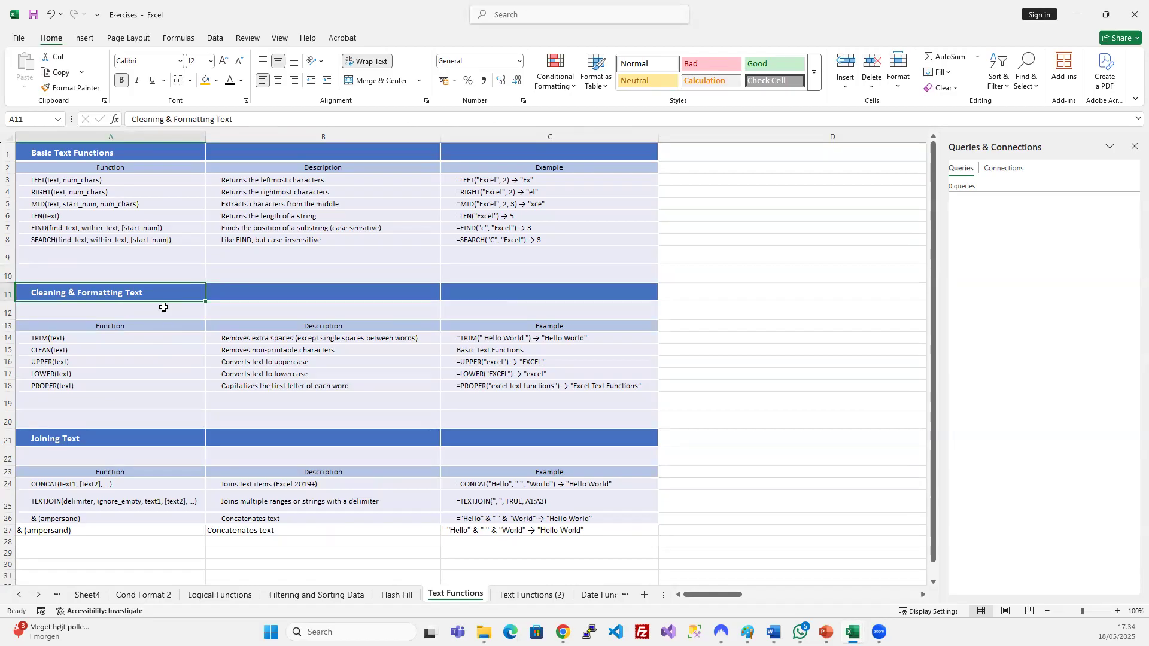
{"action": "left_click_drag", "start_coordinate": [72, 338], "coordinate": [72, 385]}
{"action": "key", "text": "ctrl+c"}
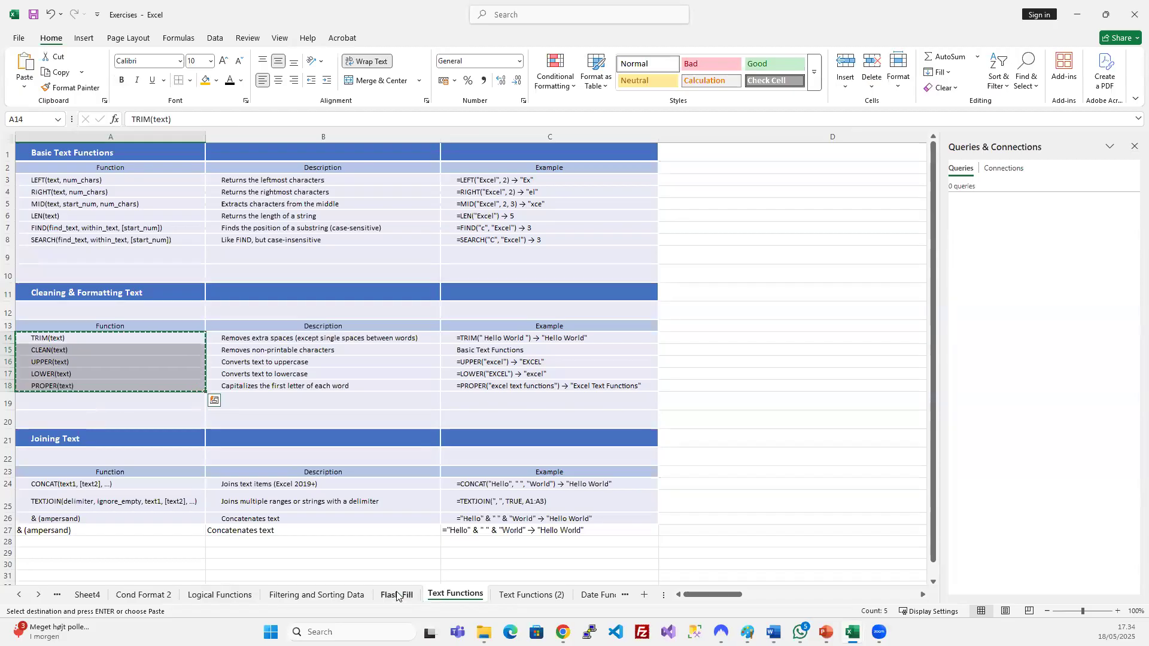
{"action": "left_click", "coordinate": [518, 594]}
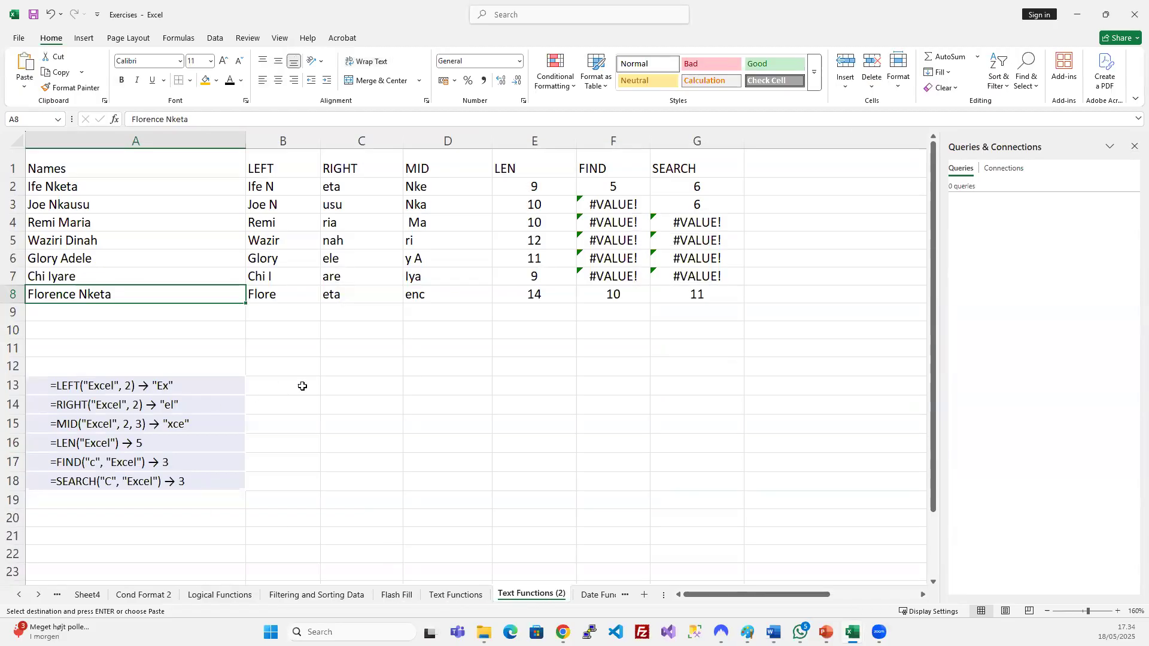
{"action": "left_click", "coordinate": [129, 517]}
{"action": "key", "text": "ctrl+v"}
{"action": "scroll", "coordinate": [188, 451], "scroll_direction": "down", "scroll_amount": 1}
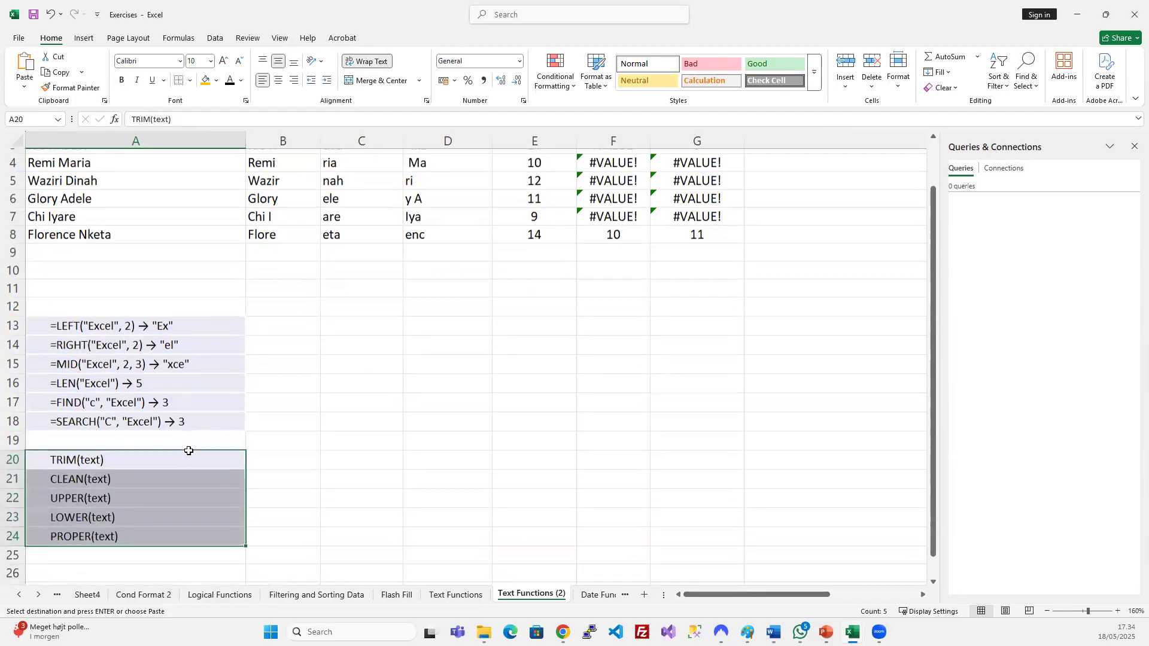
{"action": "key", "text": "ctrl+z"}
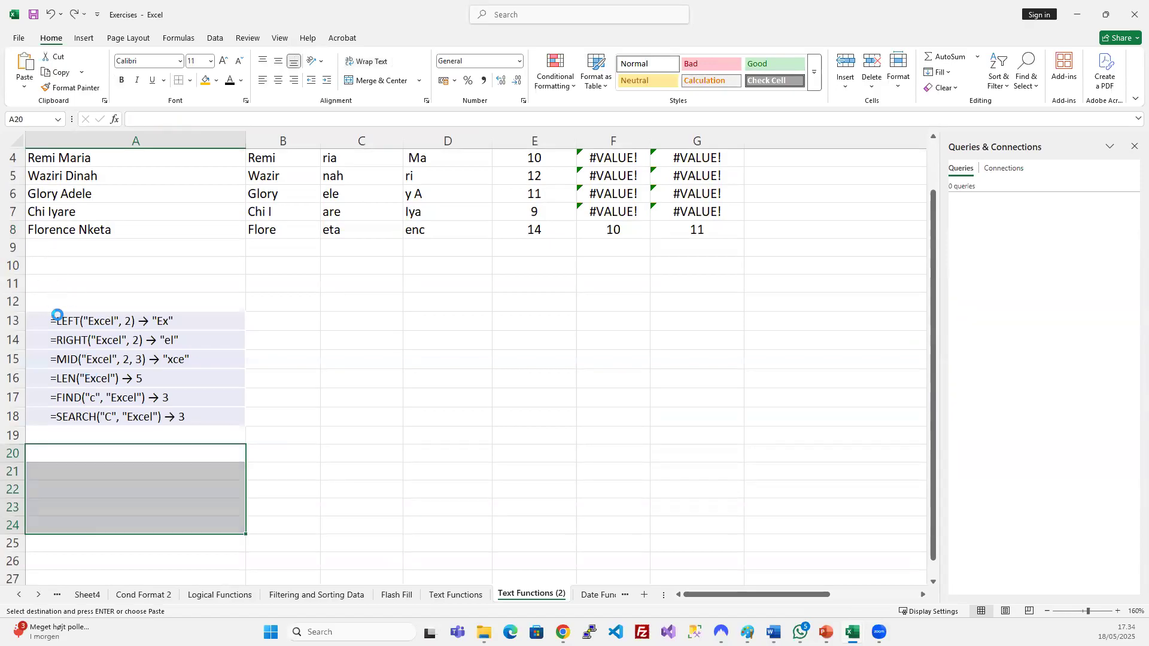
Insert five blank rows at rows 12–16 above the examples.
{"action": "left_click", "coordinate": [21, 305]}
{"action": "left_click_drag", "start_coordinate": [21, 308], "coordinate": [13, 346]}
{"action": "key", "text": "ctrl+plus"}
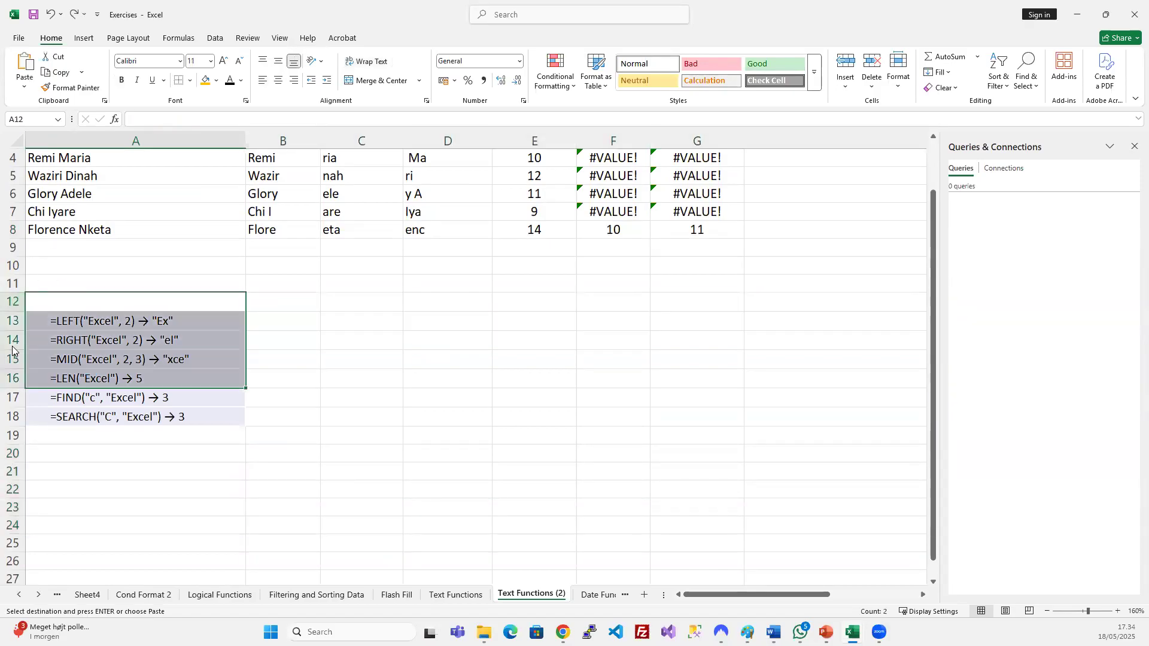
{"action": "key", "text": "Escape"}
{"action": "key", "text": "Escape"}
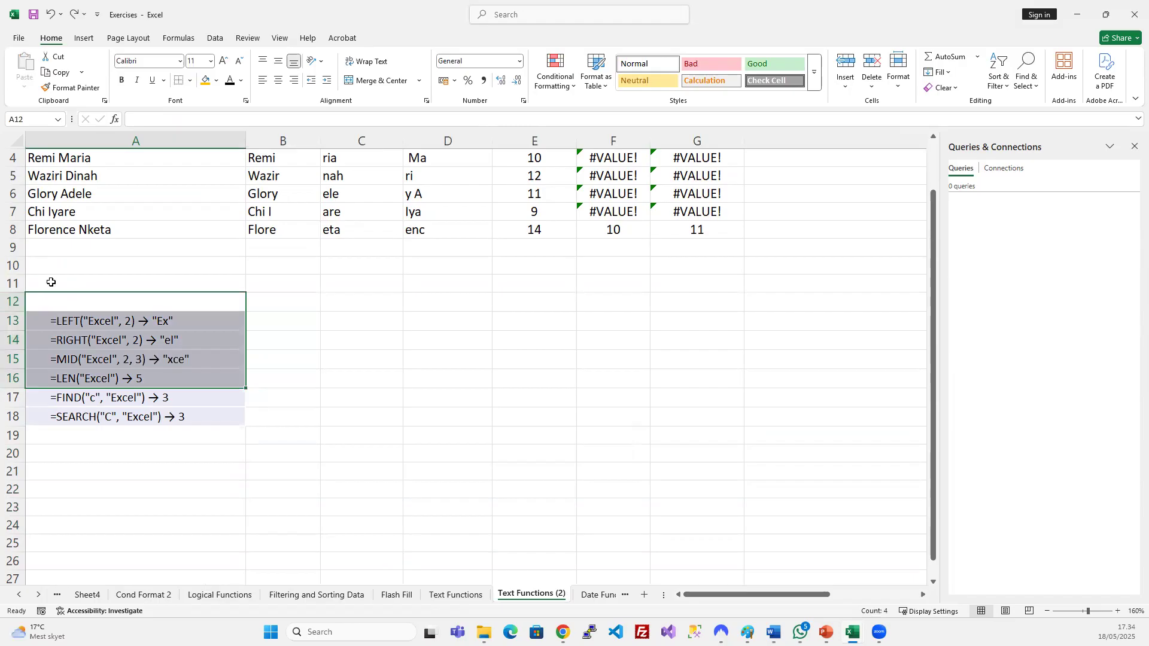
{"action": "left_click", "coordinate": [13, 302]}
{"action": "left_click_drag", "start_coordinate": [11, 337], "coordinate": [12, 374]}
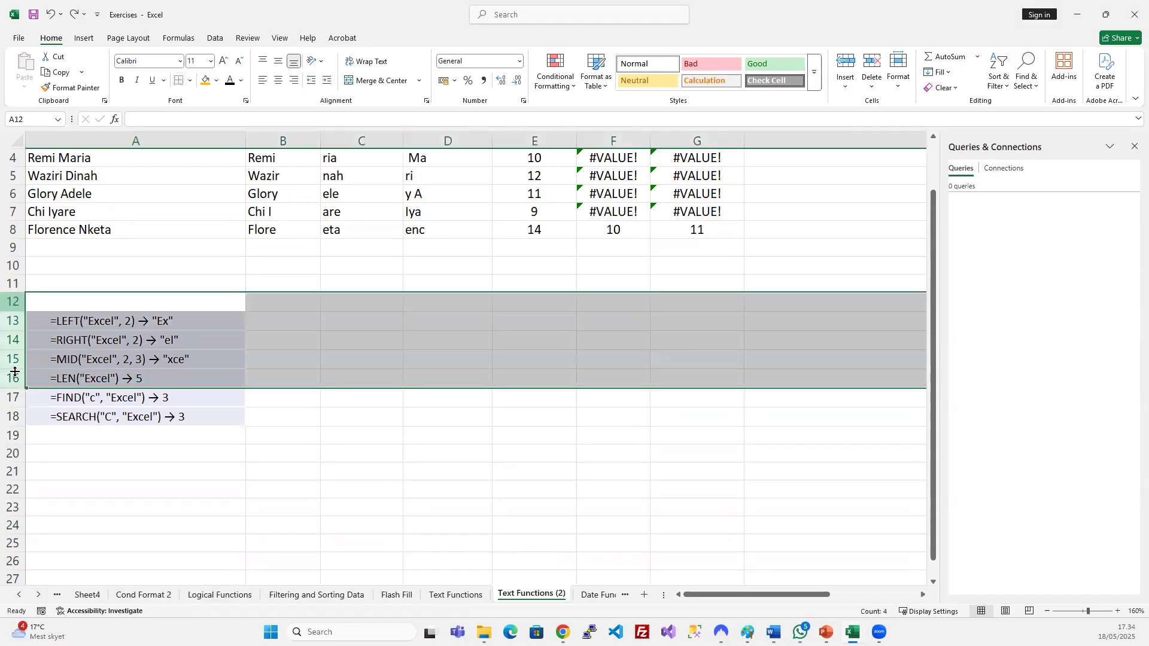
{"action": "key", "text": "ctrl+plus"}
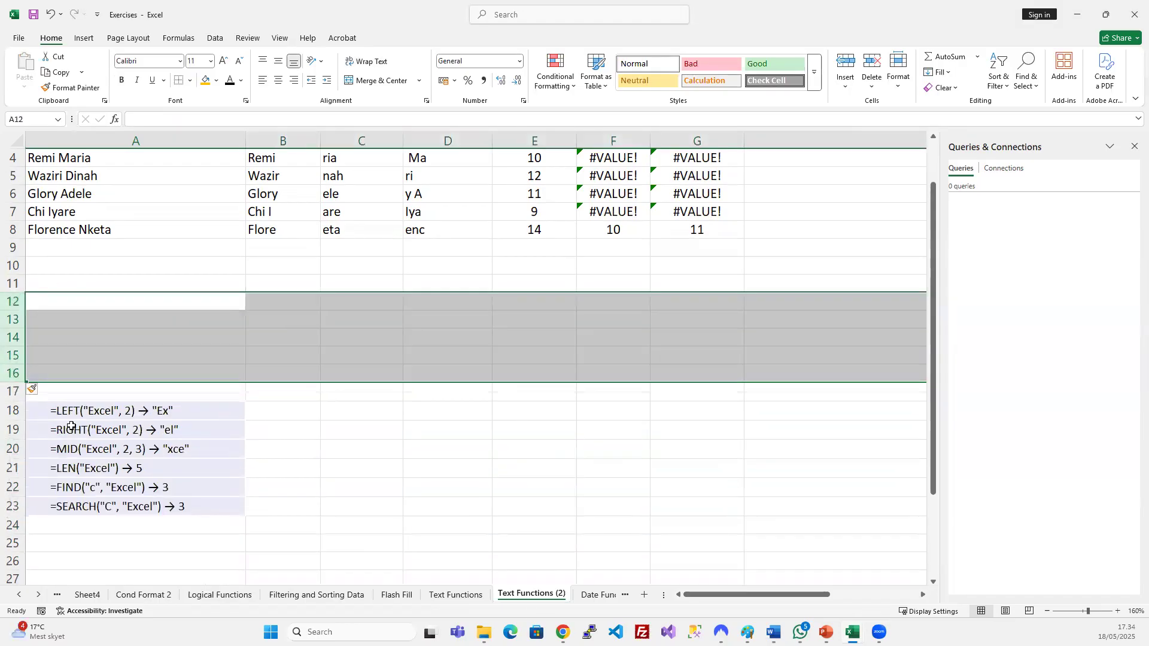
Paste TRIM(text) through PROPER(text) into A10:A14 on Text Functions (2).
{"action": "left_click", "coordinate": [464, 592]}
{"action": "key", "text": "ctrl+c"}
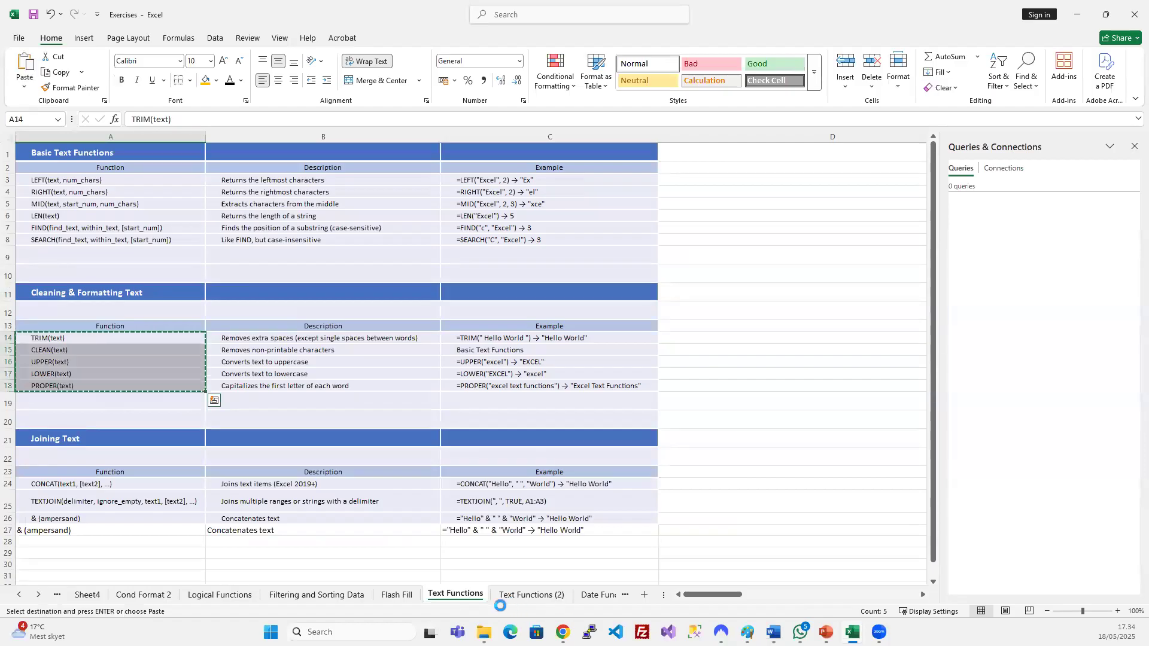
{"action": "left_click", "coordinate": [529, 594]}
{"action": "left_click", "coordinate": [70, 274]}
{"action": "key", "text": "ctrl+v"}
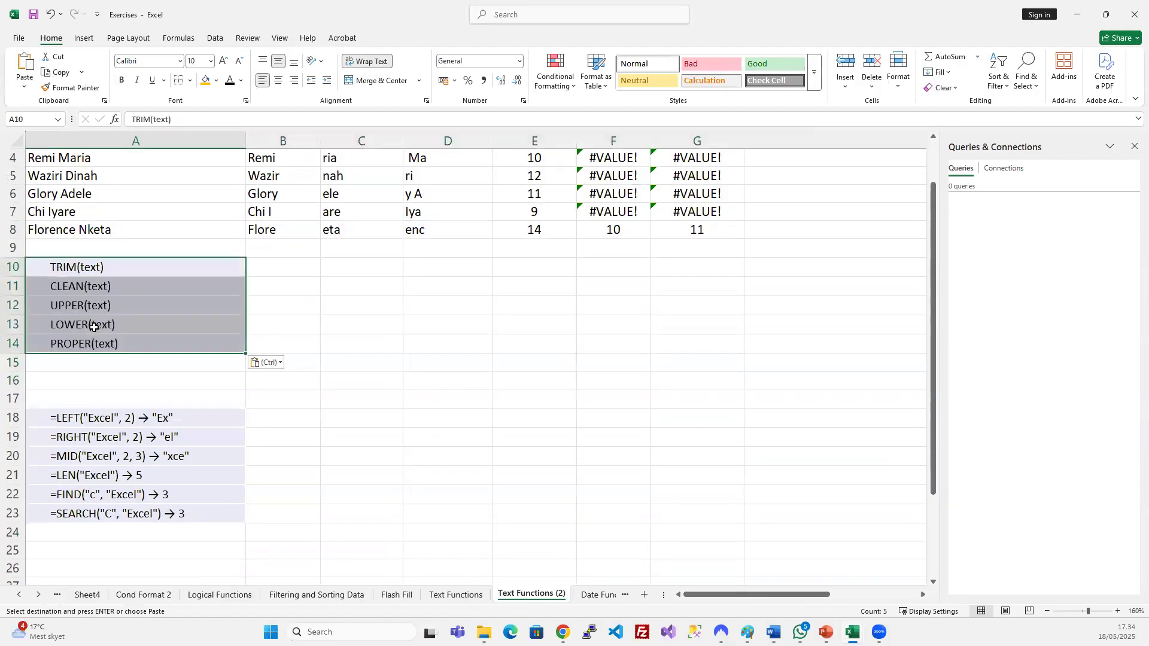
Insert six blank columns B through G beside the function names.
{"action": "scroll", "coordinate": [149, 347], "scroll_direction": "up", "scroll_amount": 1}
{"action": "left_click", "coordinate": [467, 368]}
{"action": "left_click_drag", "start_coordinate": [294, 141], "coordinate": [738, 133]}
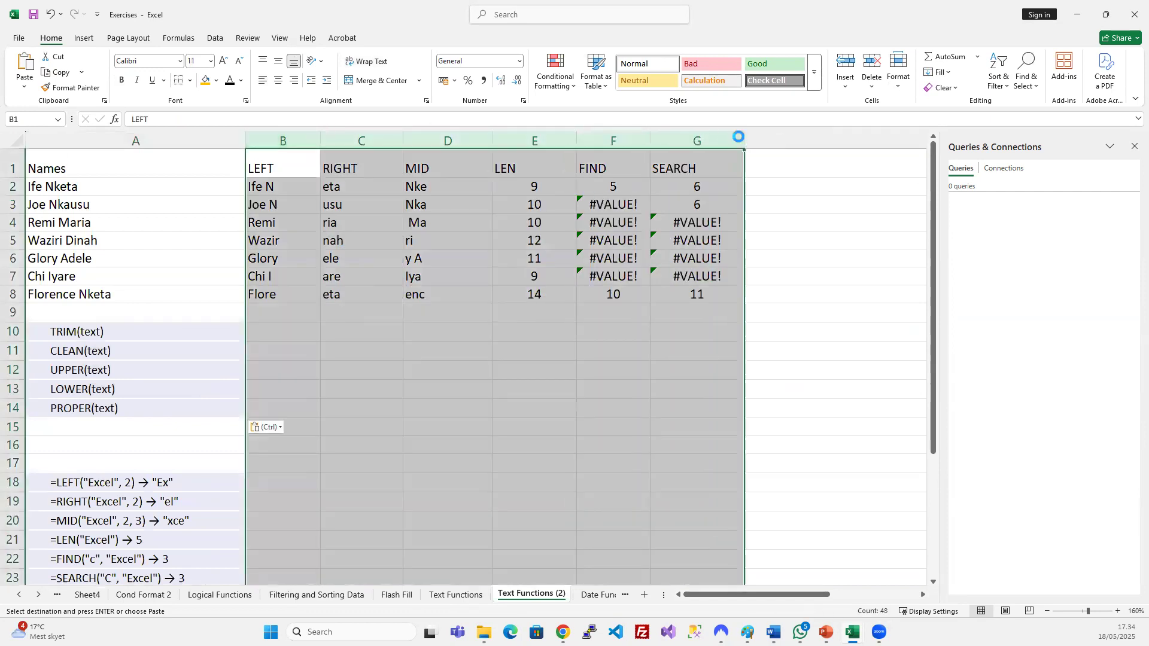
{"action": "key", "text": "Return"}
Narrow the new columns B–G and set them to No Fill.
{"action": "left_click_drag", "start_coordinate": [466, 136], "coordinate": [312, 135]}
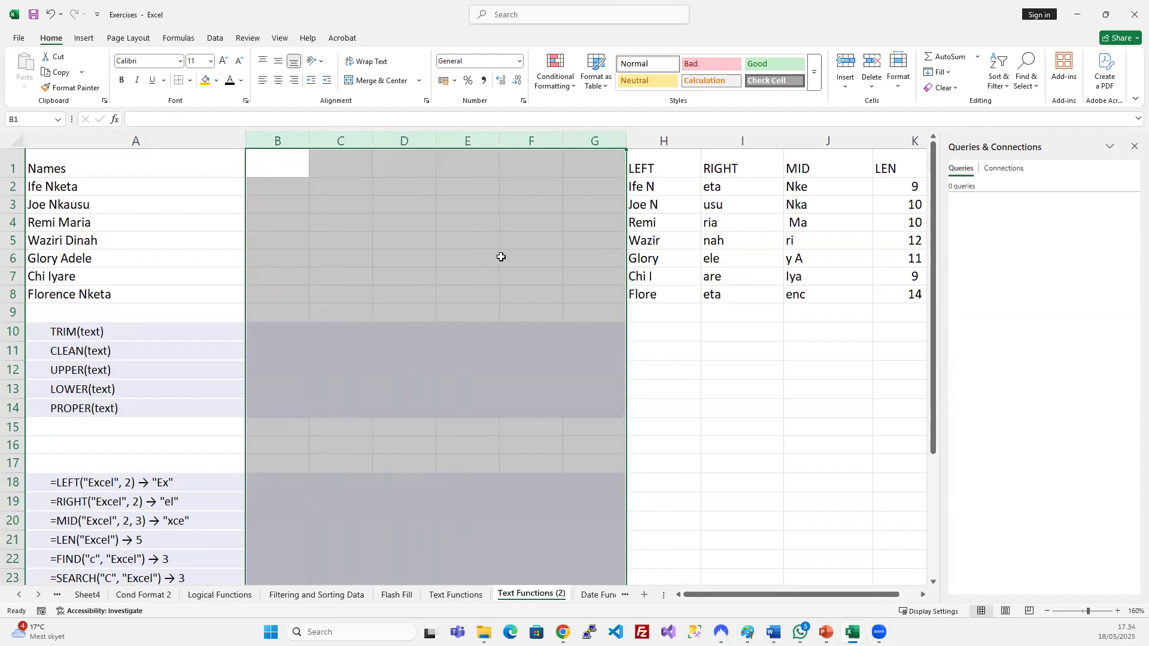
{"action": "left_click_drag", "start_coordinate": [502, 257], "coordinate": [497, 257]}
{"action": "left_click_drag", "start_coordinate": [289, 144], "coordinate": [601, 149]}
{"action": "left_click", "coordinate": [216, 81]}
{"action": "left_click", "coordinate": [232, 286]}
{"action": "left_click", "coordinate": [377, 227]}
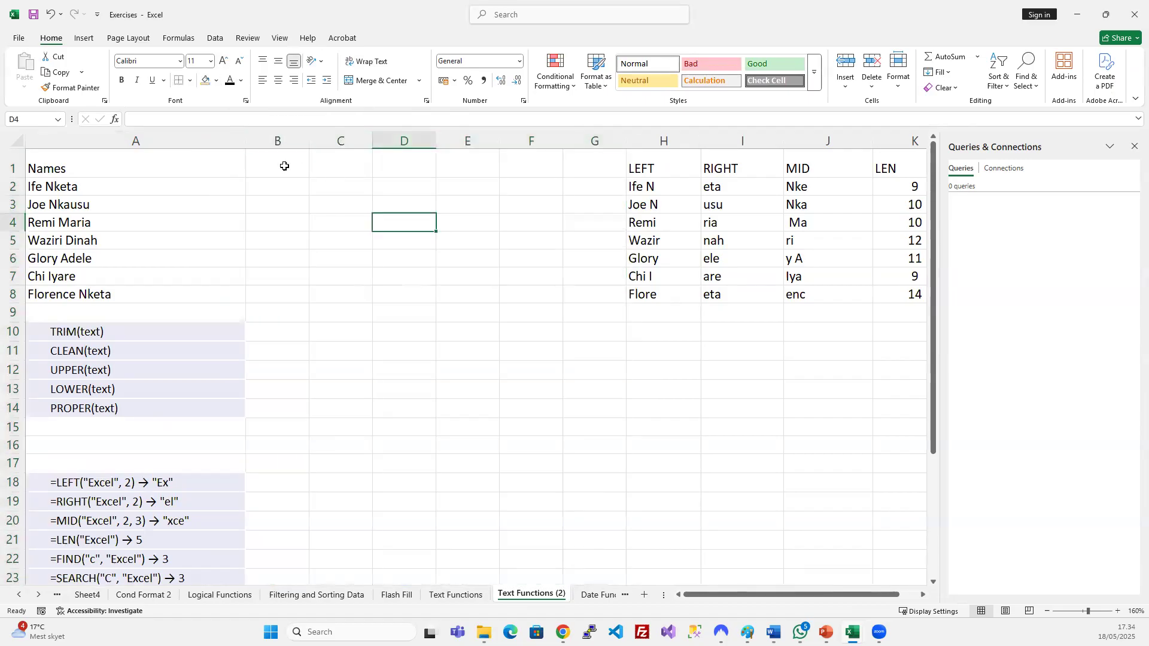
Enter the header TRIM in B1 and consult the TRIM description on Text Functions.
{"action": "left_click", "coordinate": [282, 162]}
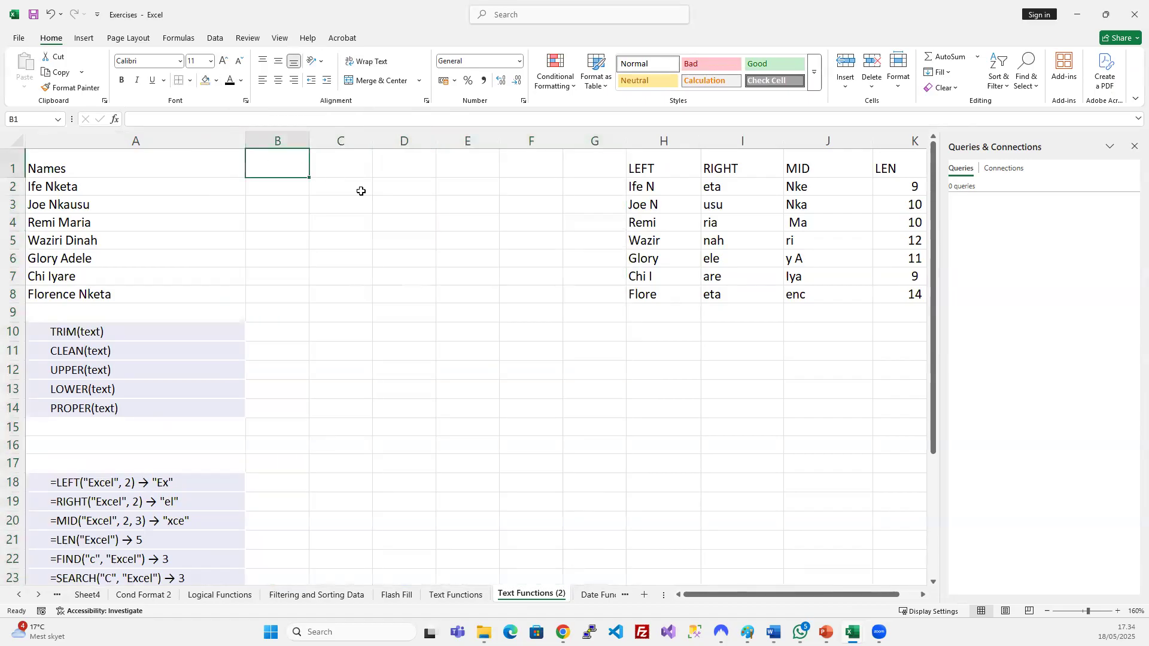
{"action": "type", "text": "TRIM"}
{"action": "key", "text": "Return"}
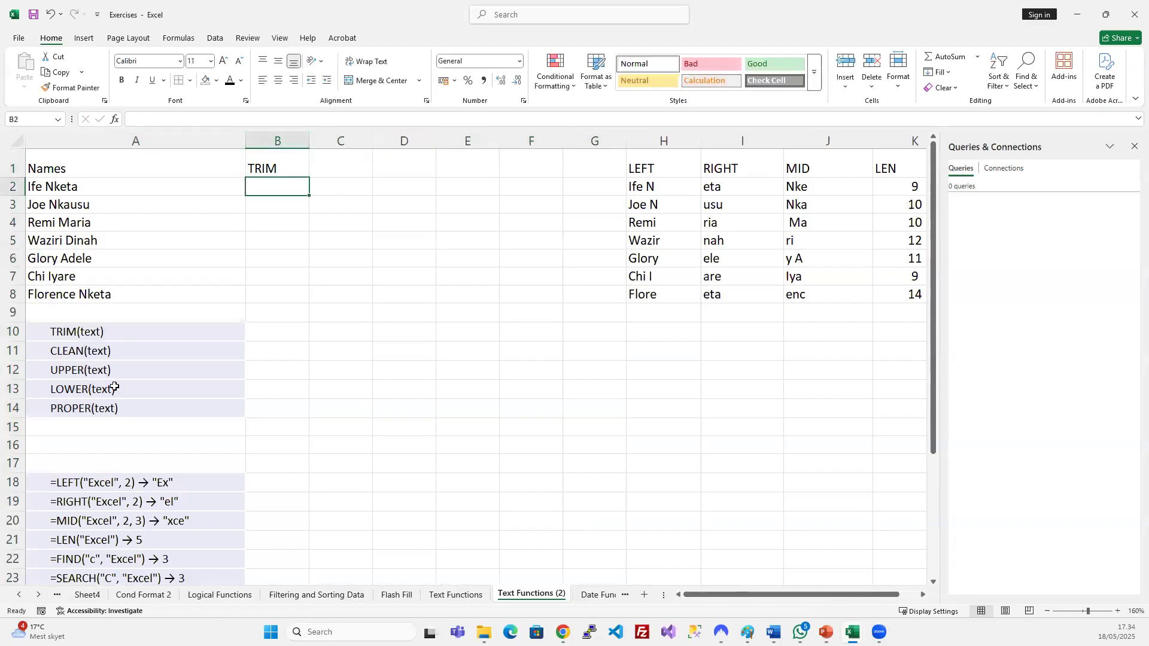
{"action": "left_click", "coordinate": [143, 325]}
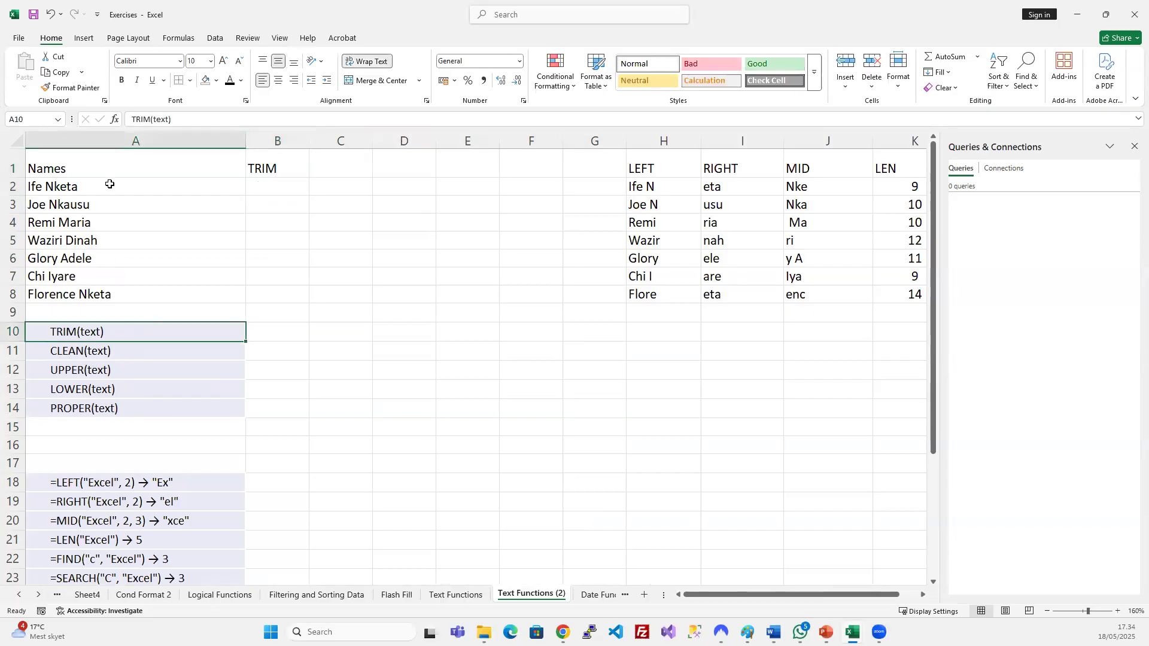
{"action": "left_click", "coordinate": [455, 595]}
{"action": "left_click", "coordinate": [264, 338]}
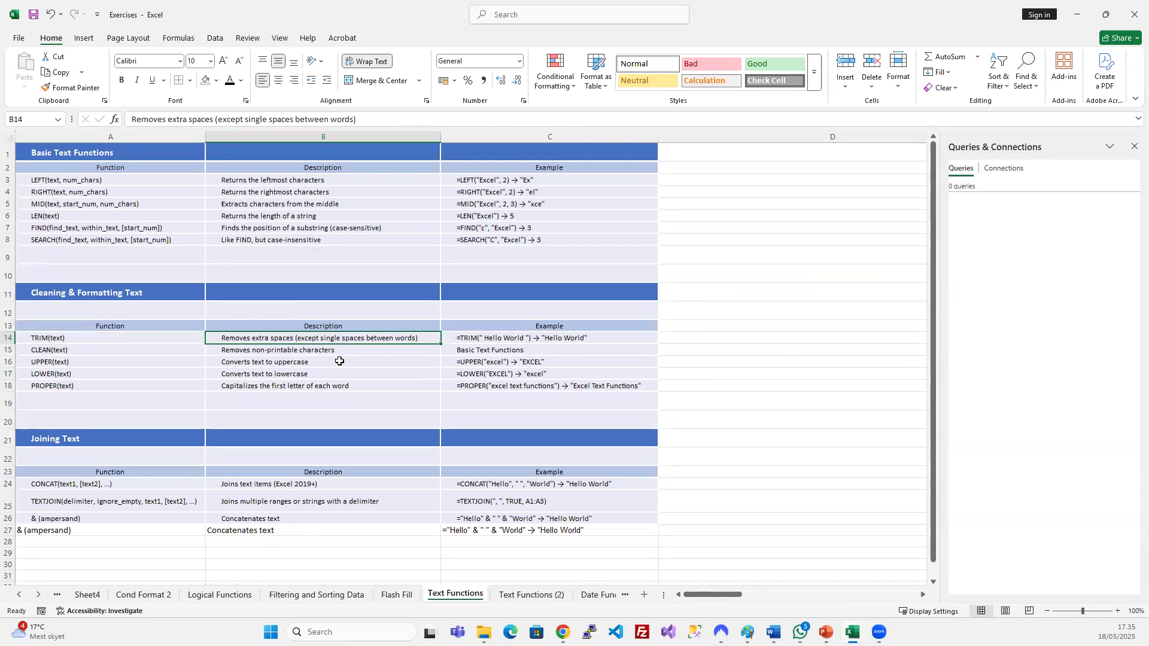
{"action": "left_click", "coordinate": [398, 596]}
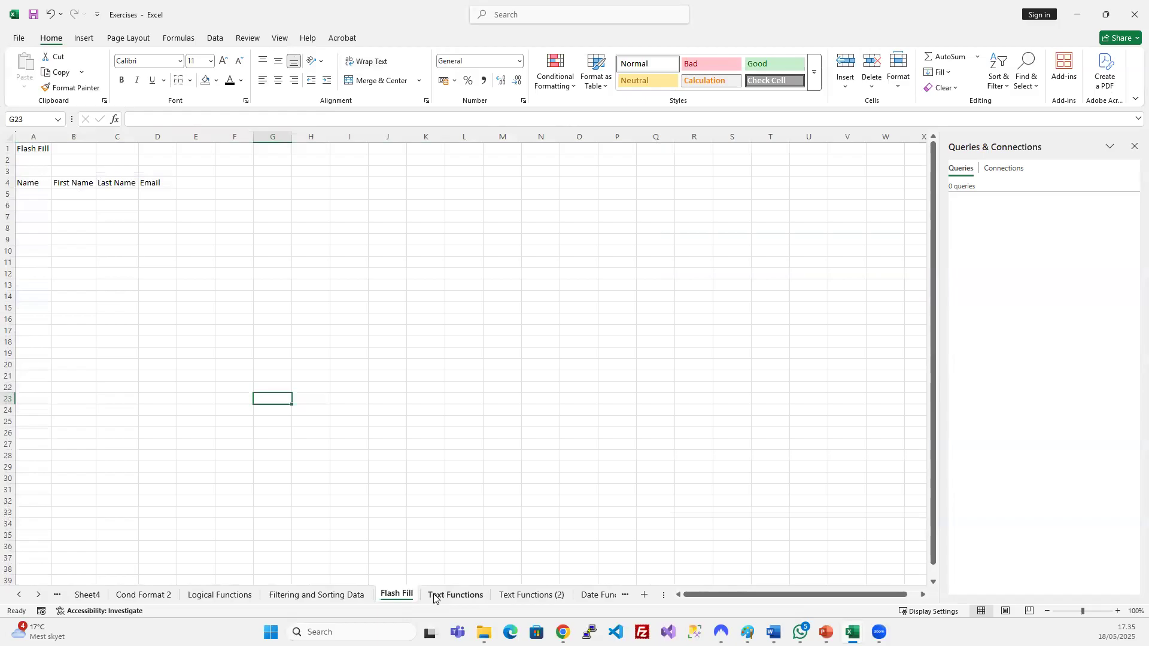
{"action": "left_click", "coordinate": [470, 595]}
{"action": "left_click", "coordinate": [529, 594]}
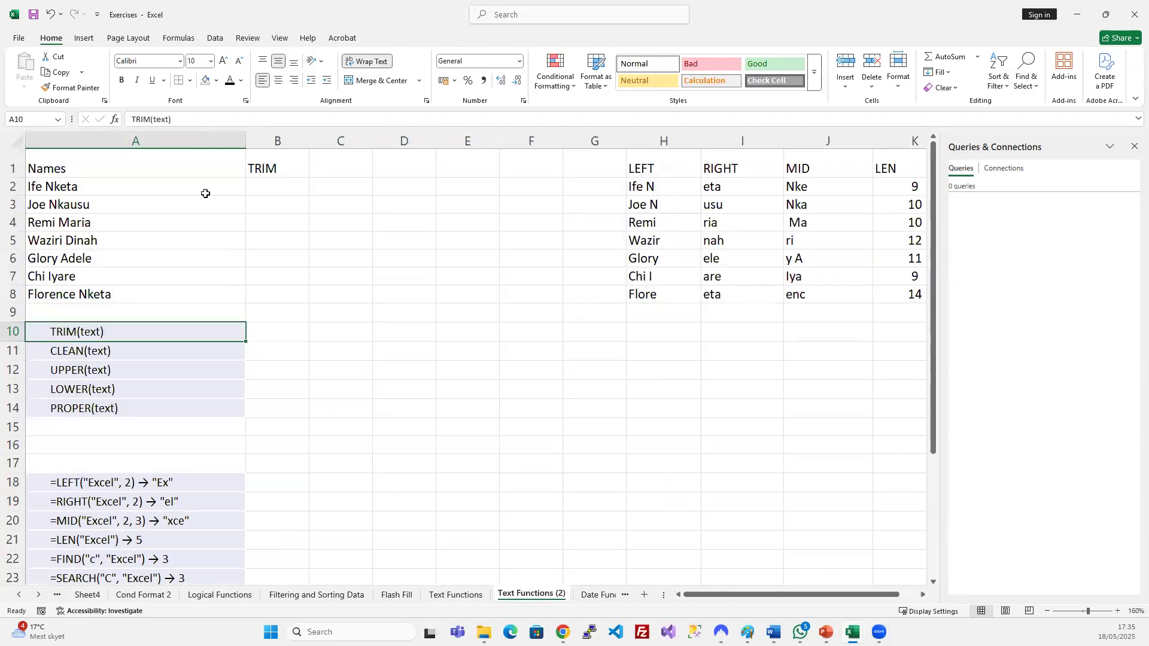
Add a leading space before A2's name and start a =TRIM( formula in B2.
{"action": "left_click", "coordinate": [278, 183]}
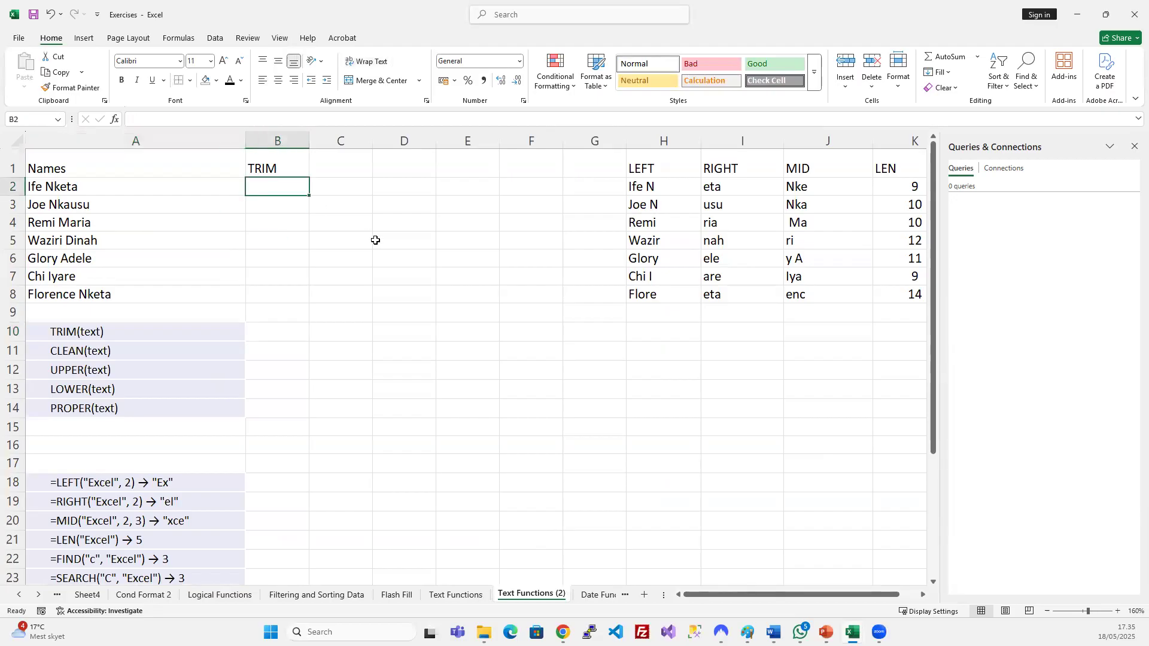
{"action": "type", "text": "="}
{"action": "key", "text": "Escape"}
{"action": "double_click", "coordinate": [100, 179]}
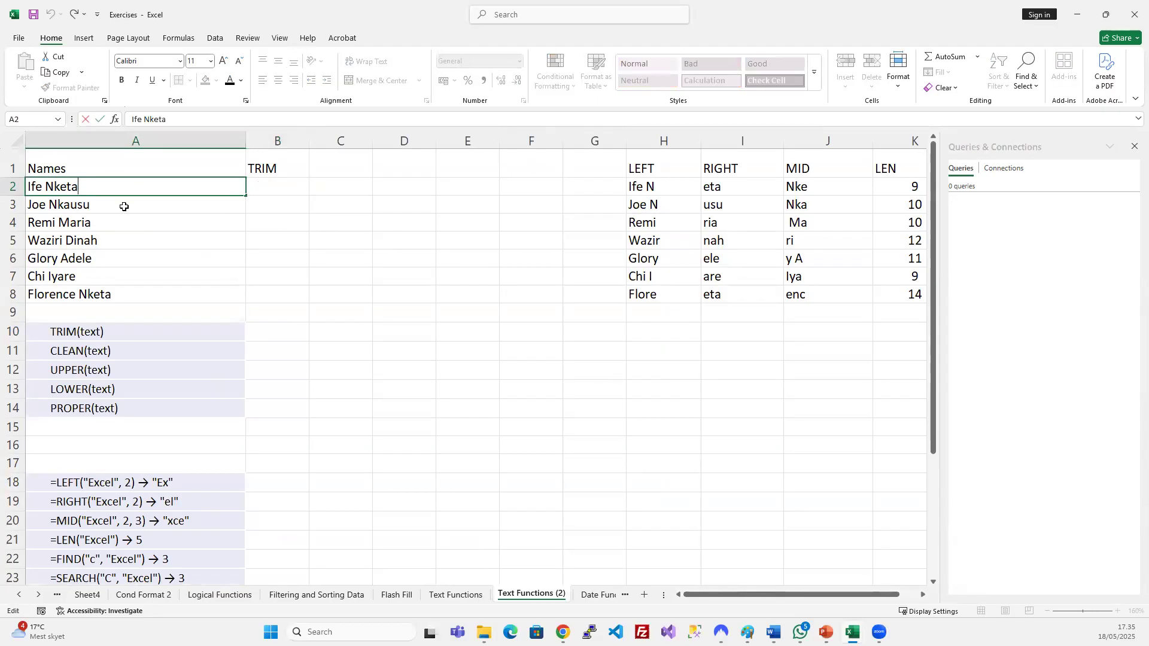
{"action": "key", "text": "Home"}
{"action": "key", "text": "Return"}
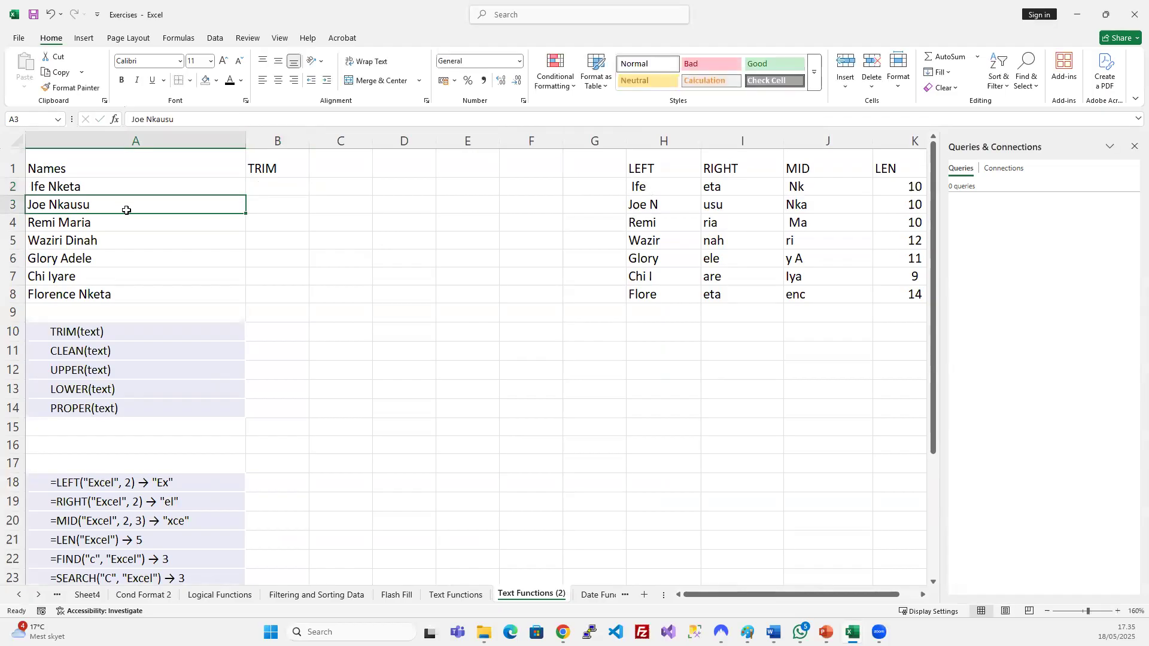
{"action": "left_click", "coordinate": [281, 181]}
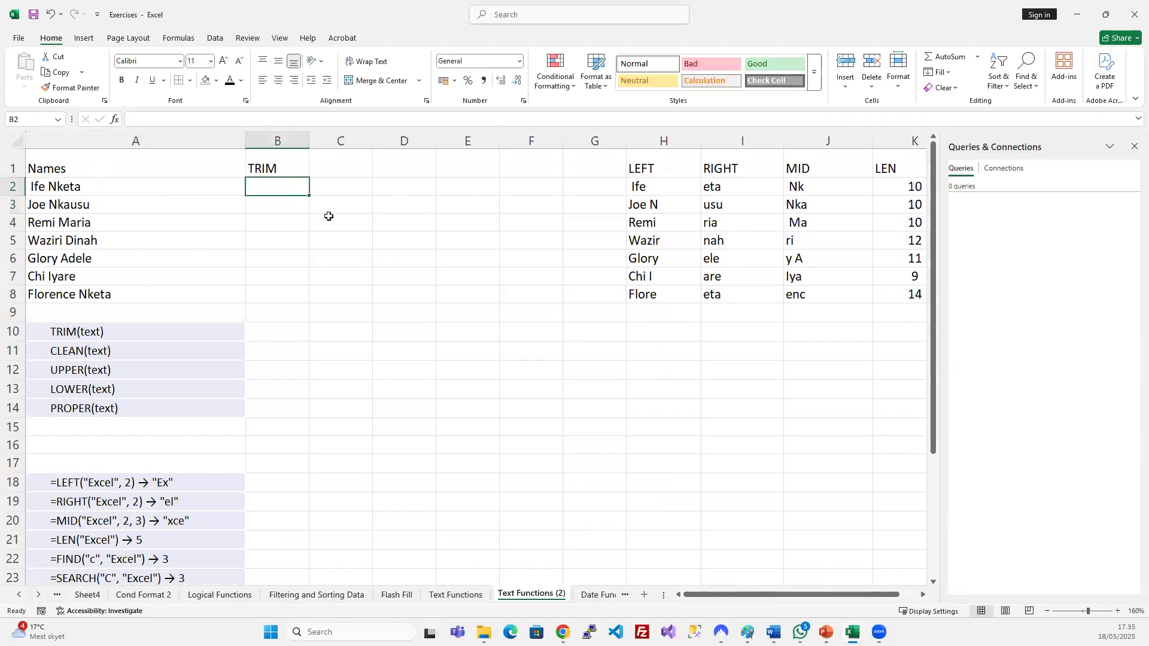
{"action": "type", "text": "="}
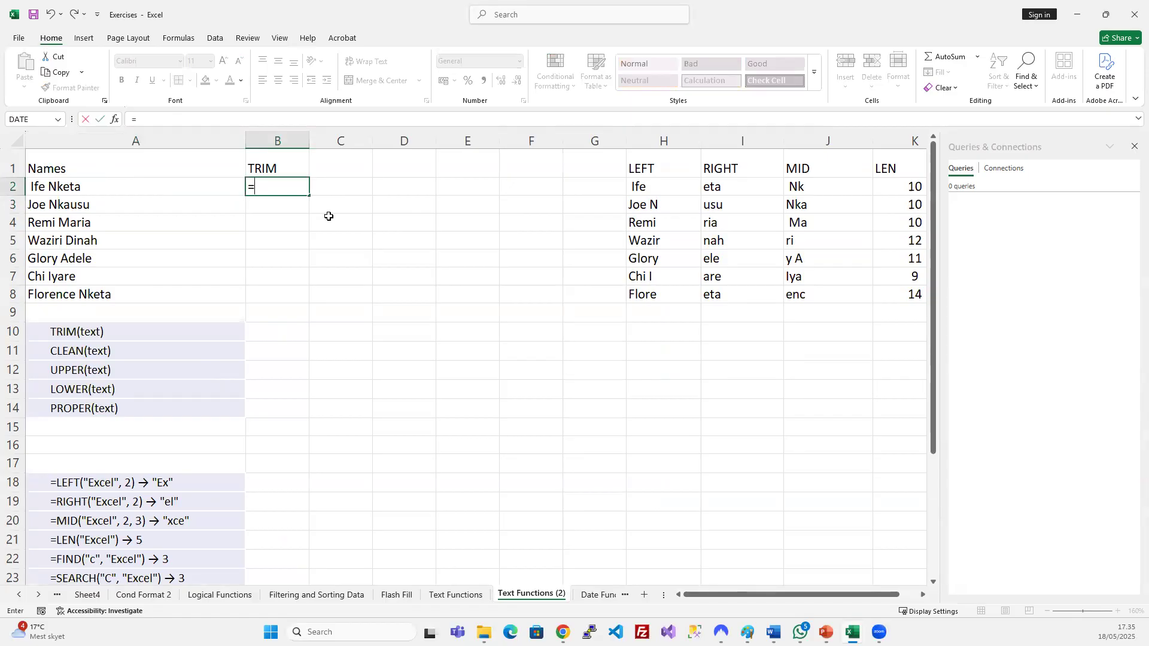
{"action": "type", "text": "TRIM("}
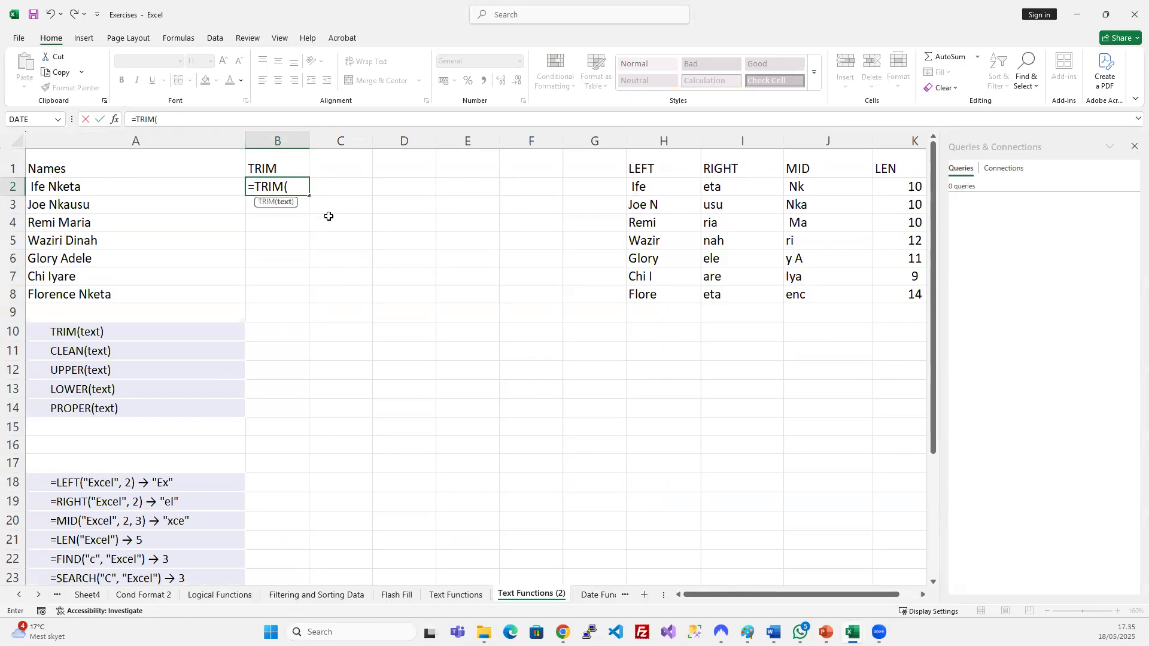
Complete =TRIM(A2) in B2 to show the trimmed name.
{"action": "left_click", "coordinate": [217, 184]}
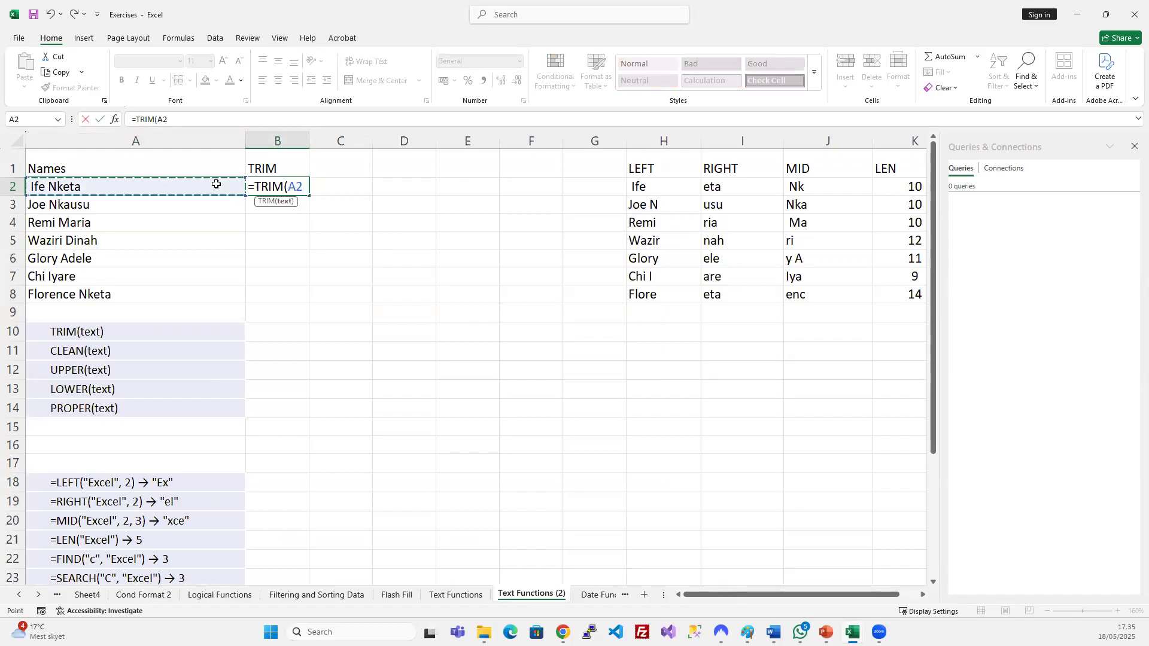
{"action": "type", "text": ")"}
{"action": "key", "text": "Return"}
{"action": "left_click", "coordinate": [297, 188]}
Add extra leading spaces to A2's name and compare it with the trimmed B2.
{"action": "left_click", "coordinate": [34, 187]}
{"action": "double_click", "coordinate": [34, 186]}
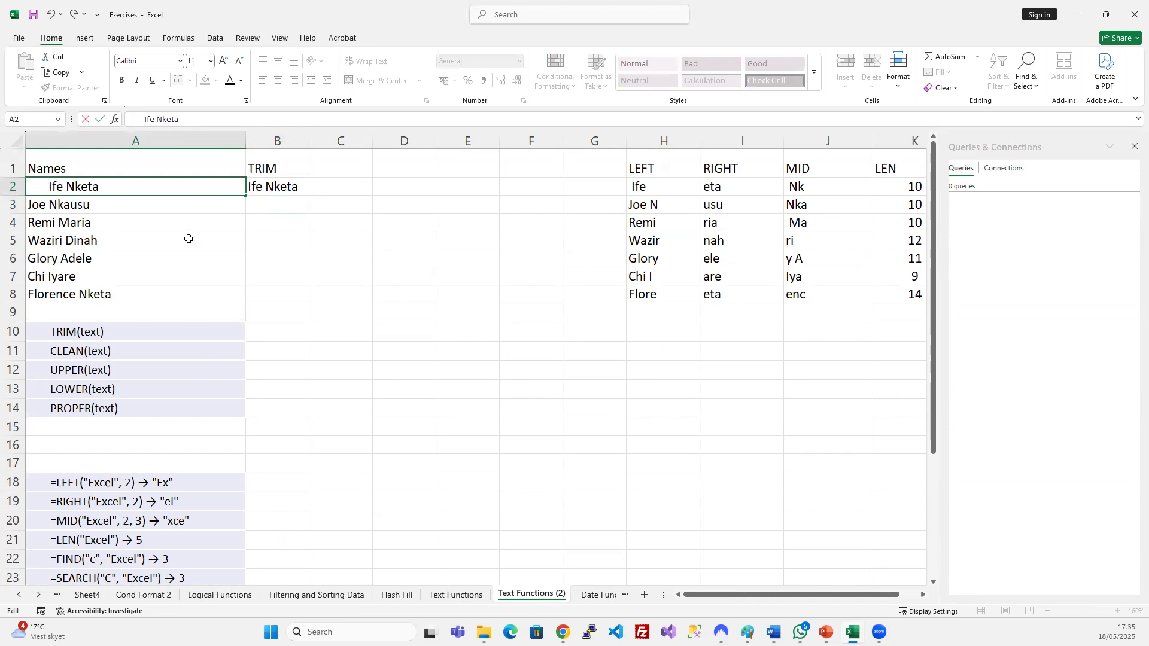
{"action": "key", "text": "Return"}
{"action": "left_click", "coordinate": [187, 256]}
{"action": "left_click", "coordinate": [114, 187]}
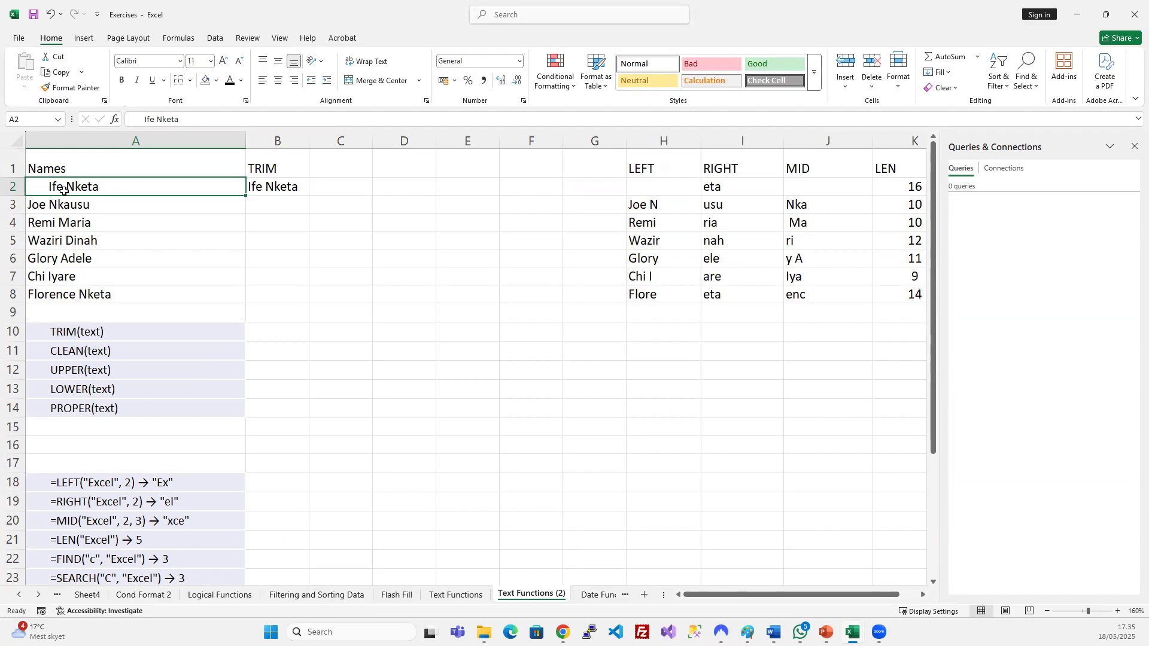
{"action": "left_click", "coordinate": [265, 185]}
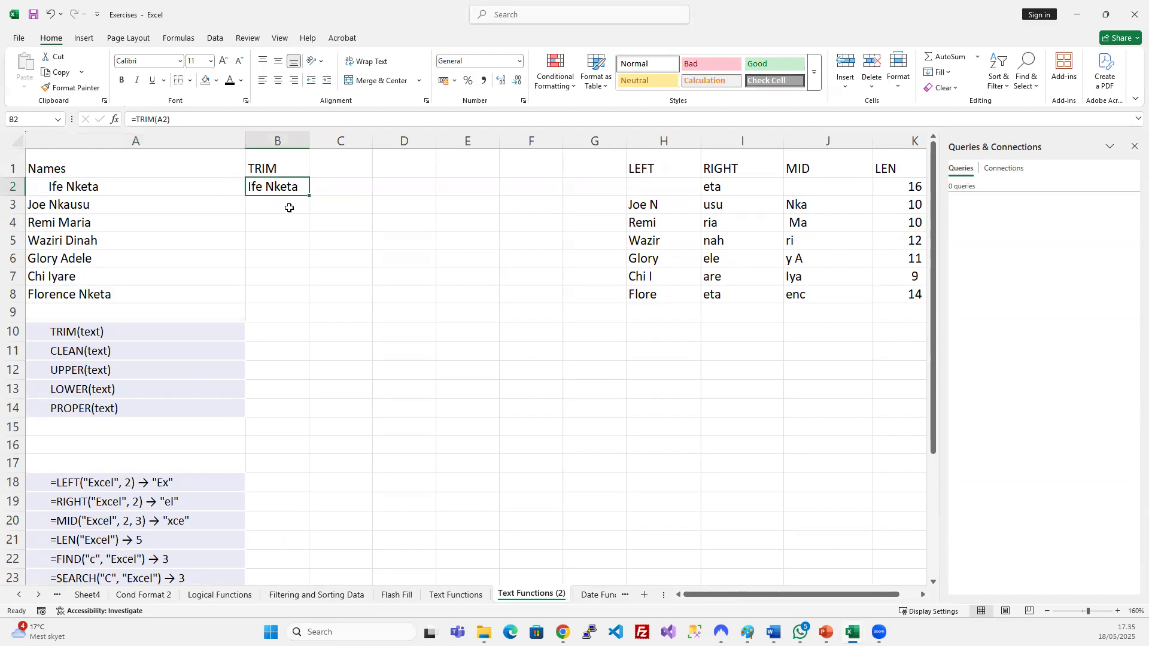
Add trailing spaces after A3's name, raising its LEN to 14.
{"action": "double_click", "coordinate": [109, 205]}
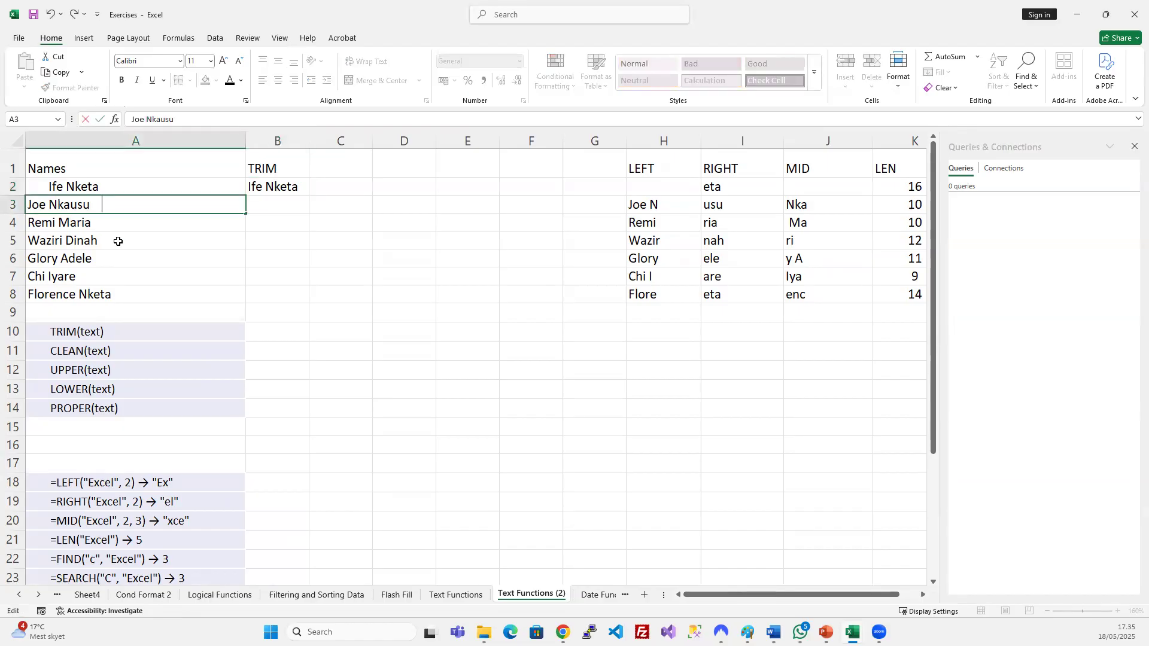
{"action": "key", "text": "Return"}
{"action": "left_click", "coordinate": [118, 205]}
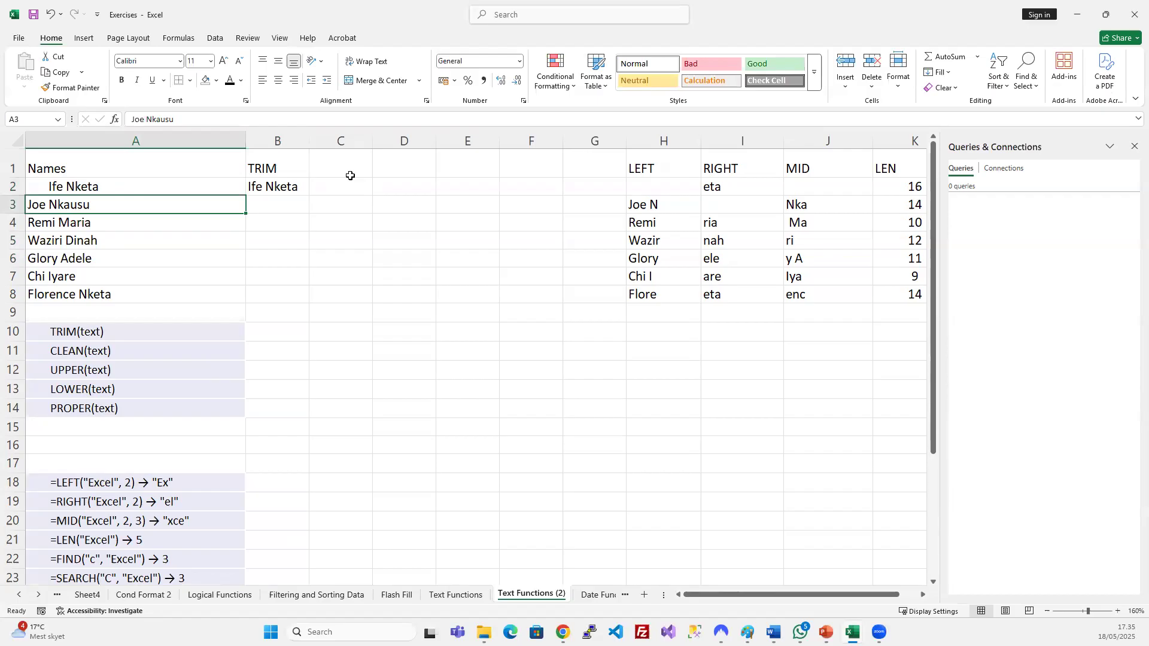
{"action": "left_click", "coordinate": [350, 173]}
{"action": "type", "text": "I"}
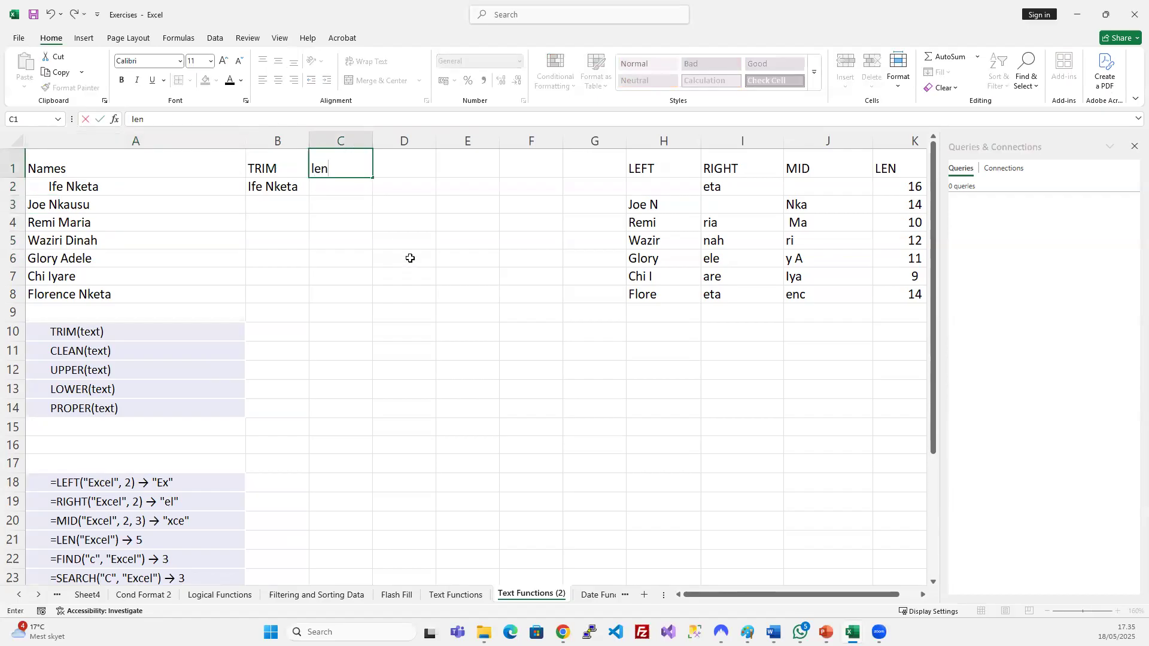
Head C1 with LEN and enter =LEN(A2) in C2.
{"action": "key", "text": "BackSpace"}
{"action": "key", "text": "BackSpace"}
{"action": "type", "text": "LEN"}
{"action": "key", "text": "Return"}
{"action": "type", "text": "=LEN("}
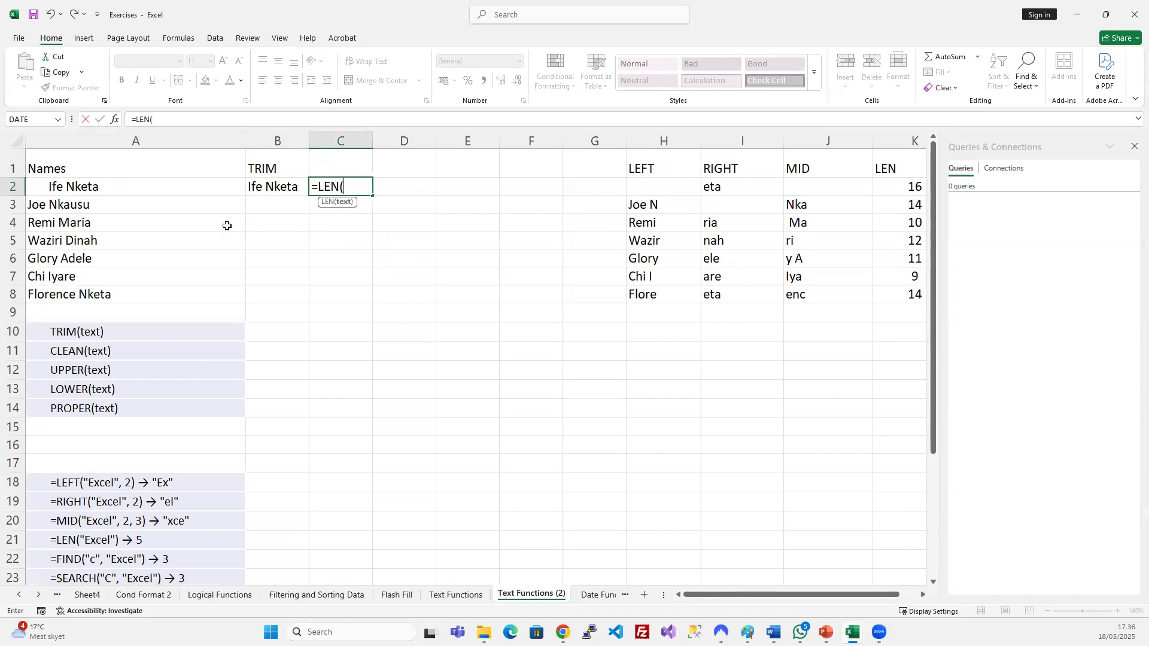
{"action": "left_click", "coordinate": [130, 183]}
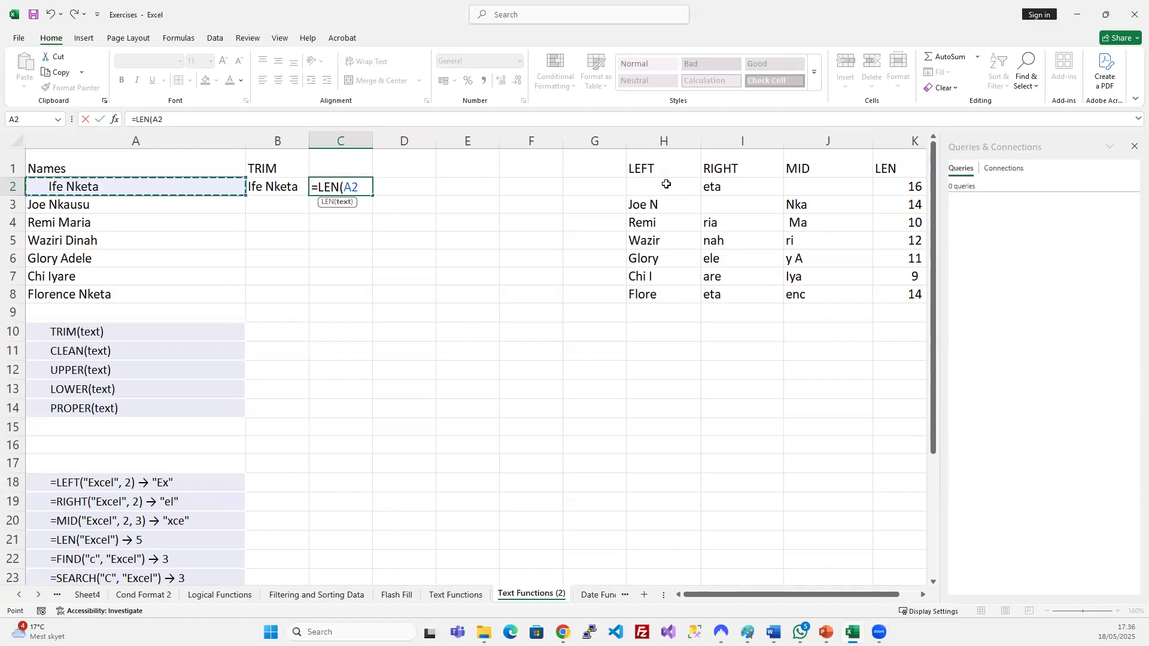
{"action": "key", "text": "Return"}
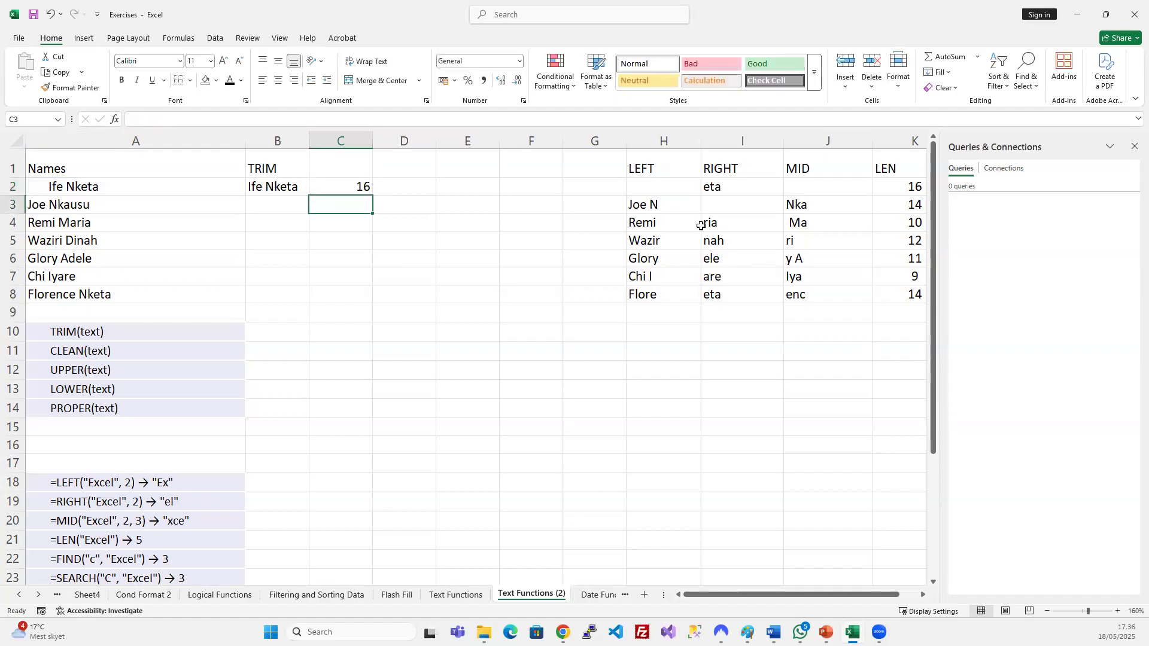
{"action": "left_click", "coordinate": [341, 186]}
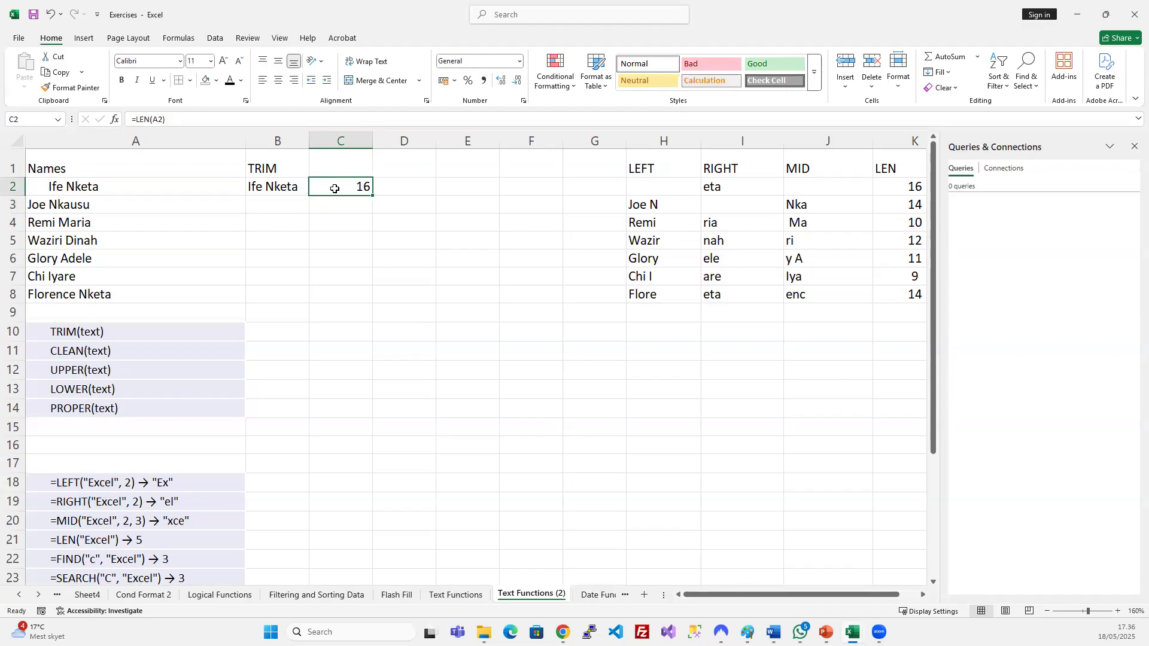
Enter =LEN(B2) in D2 to measure the trimmed name's length.
{"action": "left_click", "coordinate": [73, 194]}
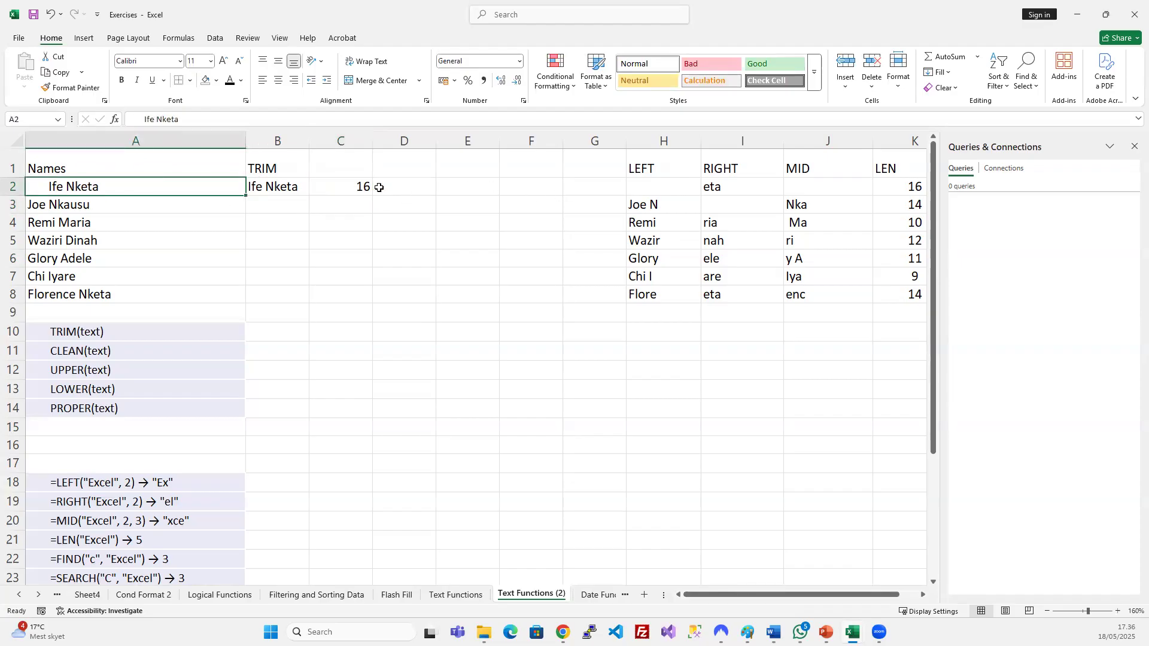
{"action": "left_click", "coordinate": [263, 182]}
{"action": "left_click", "coordinate": [428, 186]}
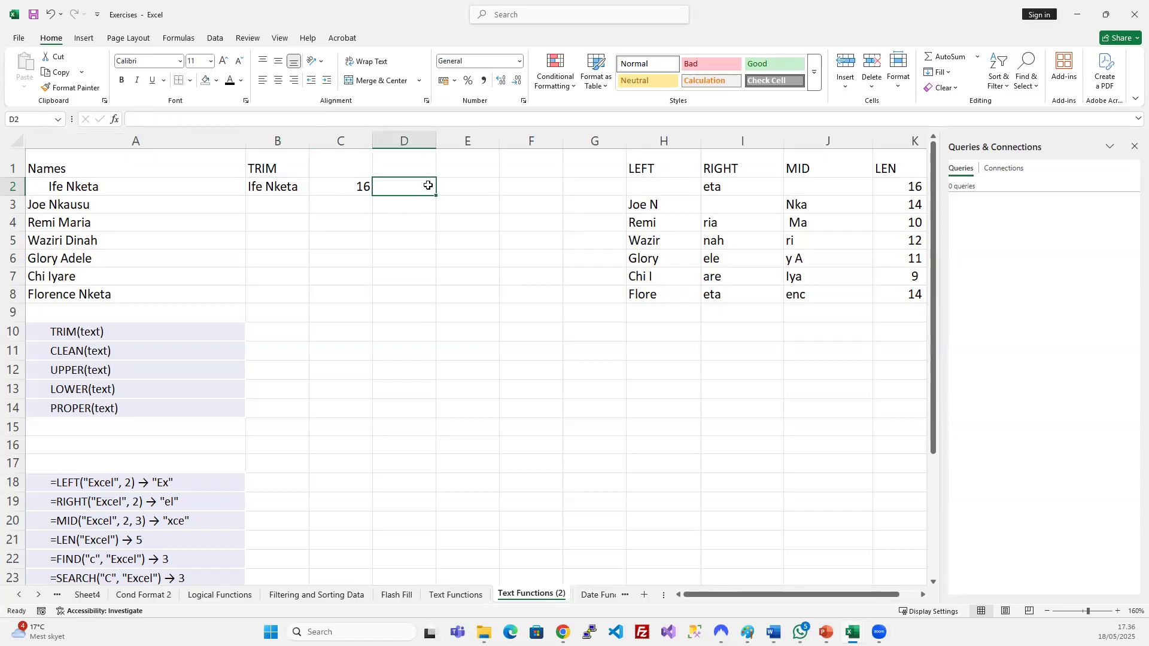
{"action": "type", "text": "=LEN("}
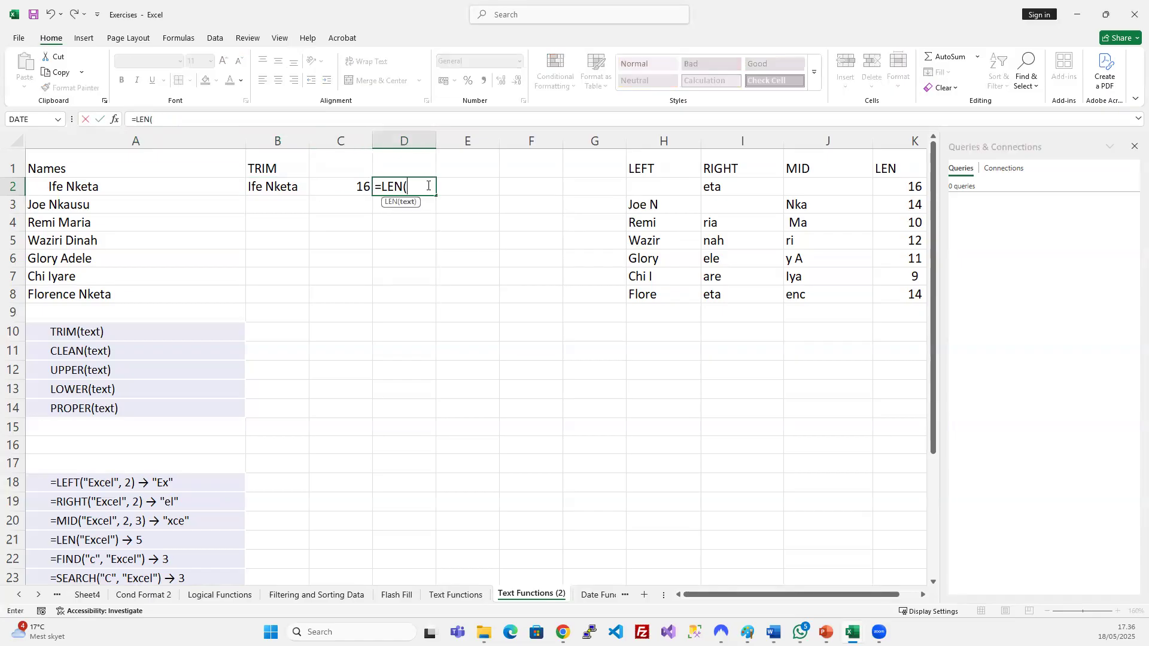
{"action": "left_click", "coordinate": [262, 186]}
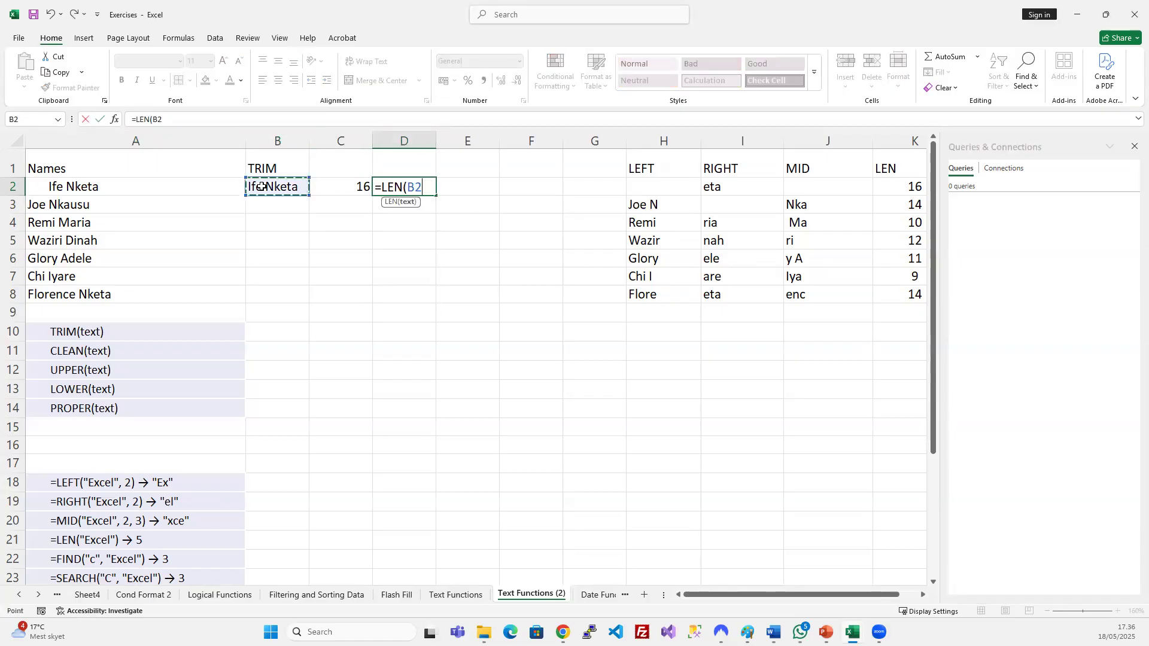
{"action": "key", "text": "Return"}
{"action": "left_click", "coordinate": [409, 182]}
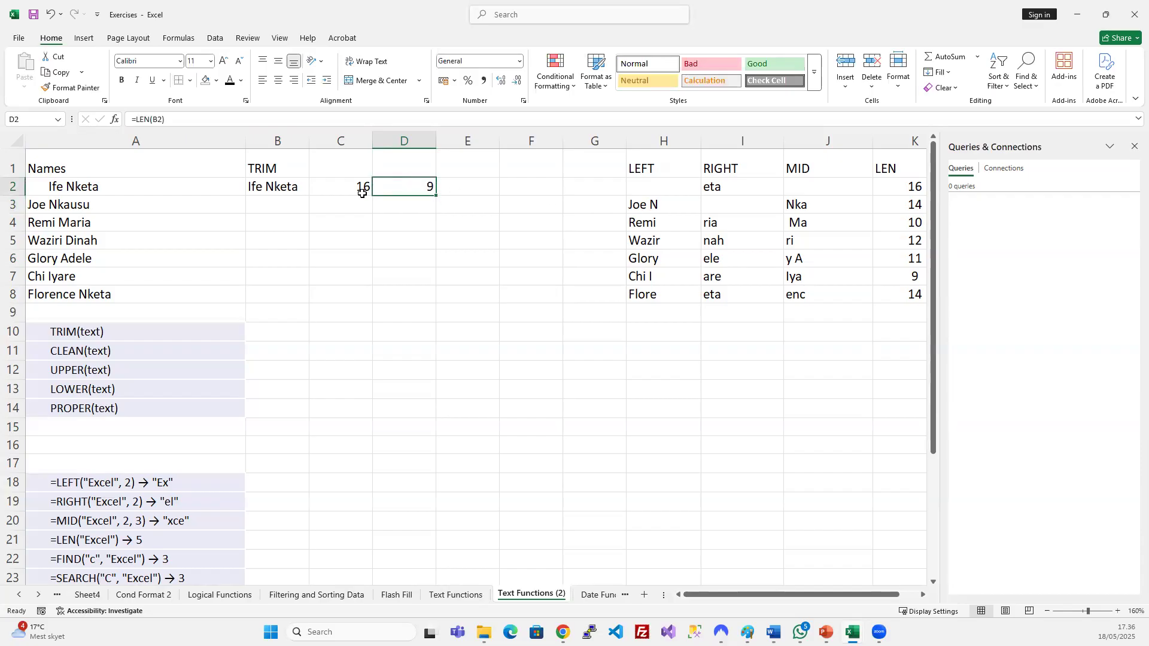
Fill the B2:D2 formulas down into row 3 with Ctrl+D.
{"action": "left_click", "coordinate": [361, 189]}
{"action": "left_click", "coordinate": [141, 184]}
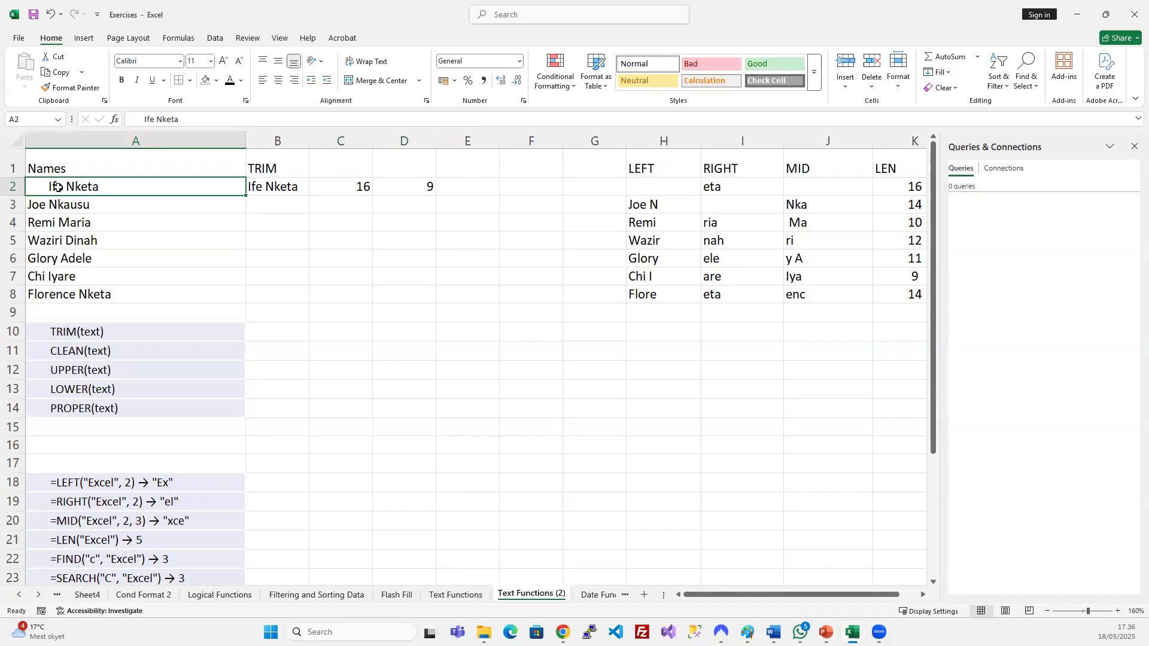
{"action": "left_click", "coordinate": [270, 185]}
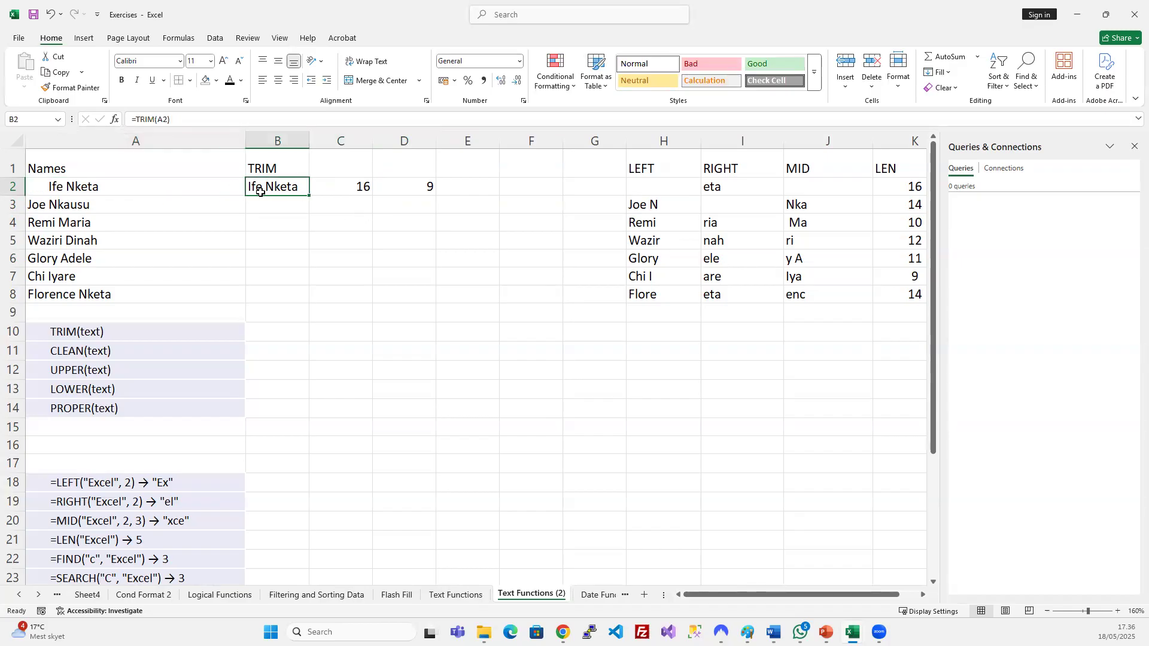
{"action": "left_click_drag", "start_coordinate": [308, 188], "coordinate": [404, 204]}
{"action": "key", "text": "ctrl+d"}
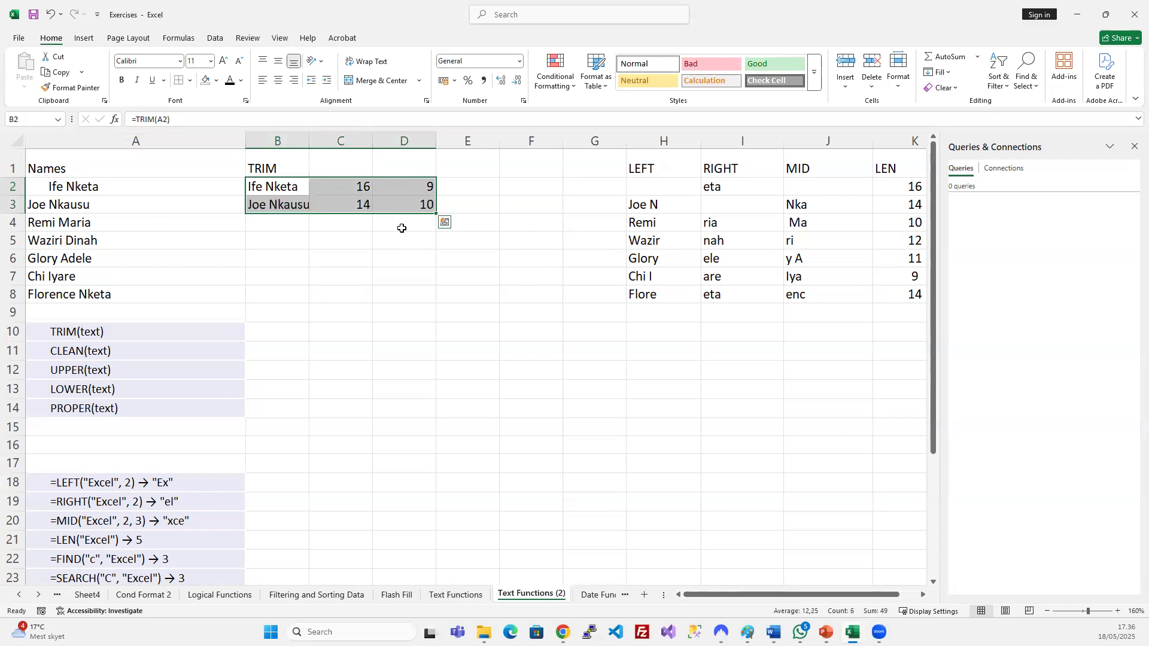
{"action": "left_click", "coordinate": [383, 201]}
Autofit column B to row 3's name and check lengths 14 and 10.
{"action": "left_click", "coordinate": [133, 209]}
{"action": "double_click", "coordinate": [135, 205]}
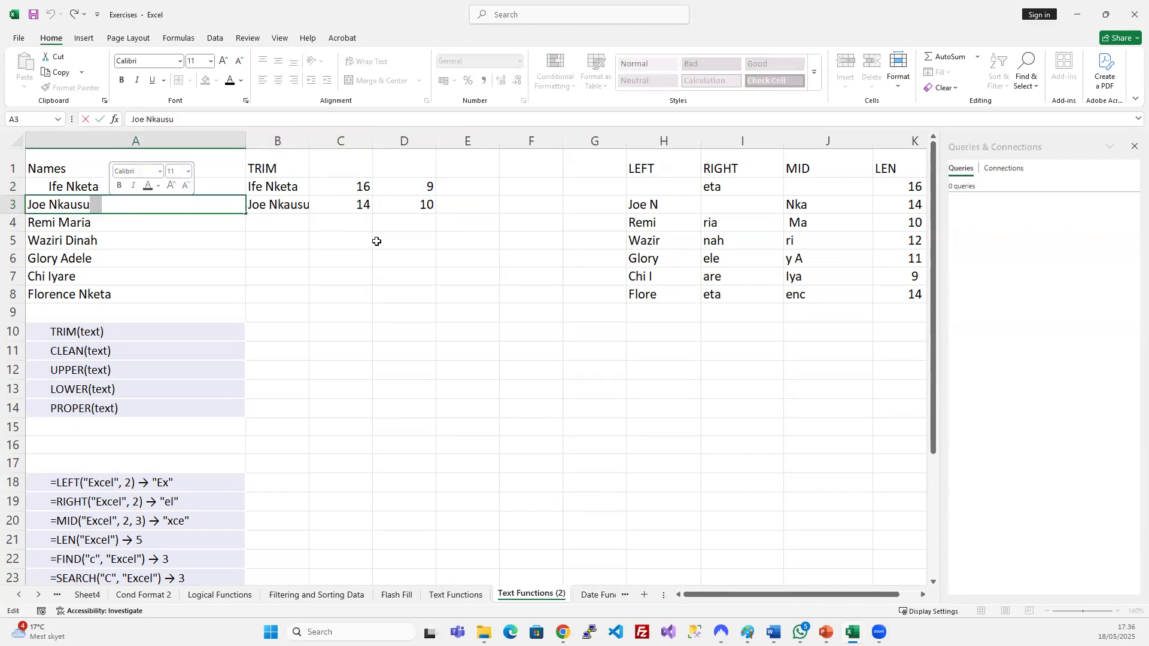
{"action": "left_click", "coordinate": [354, 203]}
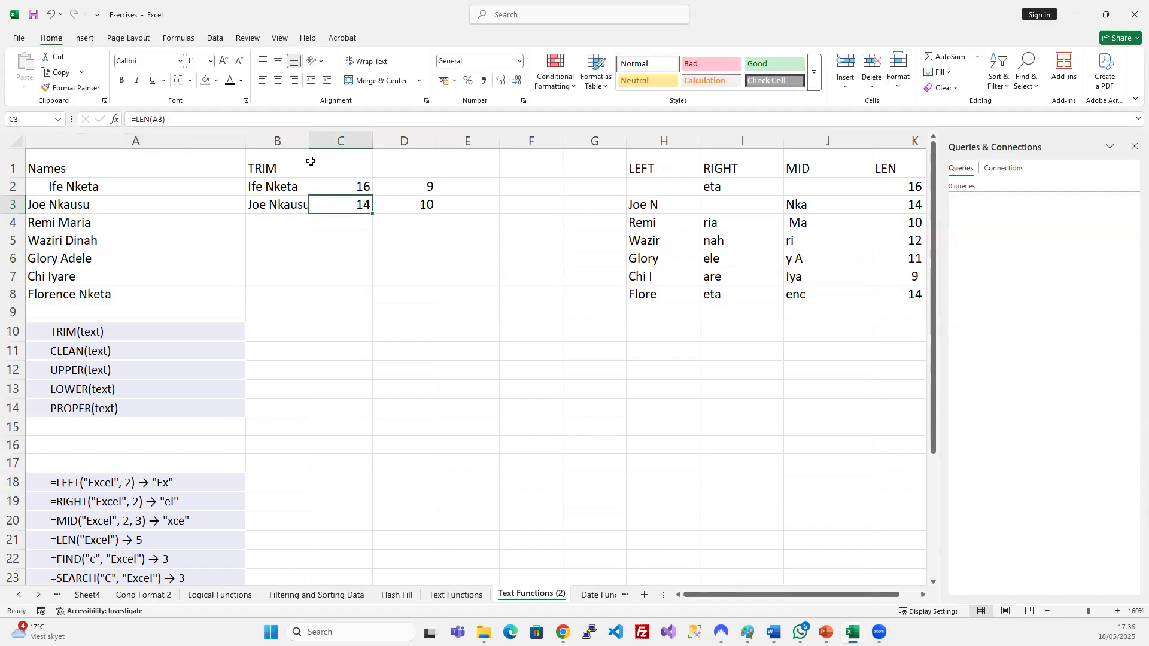
{"action": "double_click", "coordinate": [308, 141]}
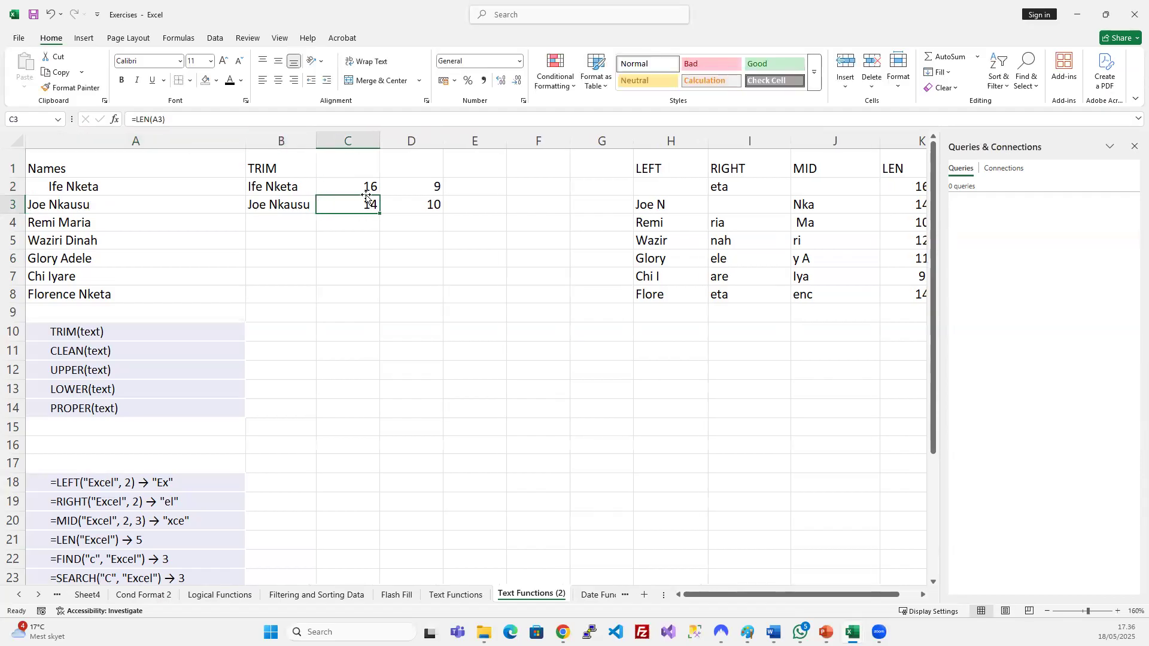
{"action": "left_click", "coordinate": [282, 207]}
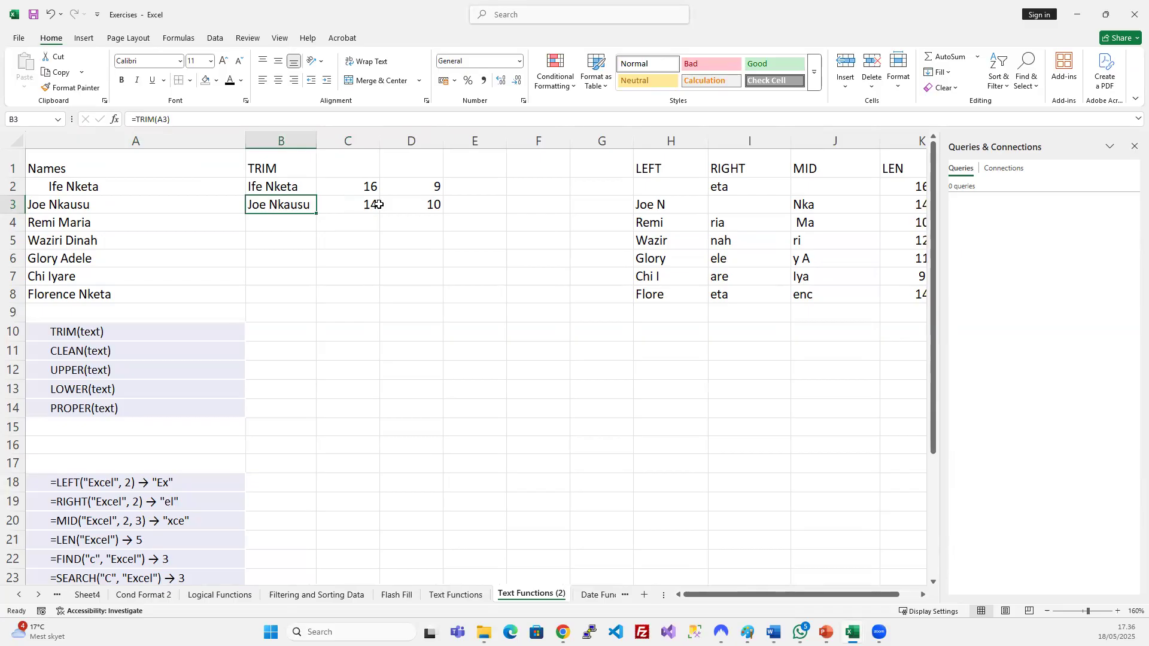
{"action": "left_click", "coordinate": [368, 187]}
Delete the two length columns C:D from the Text Functions (2) sheet.
{"action": "left_click", "coordinate": [353, 141]}
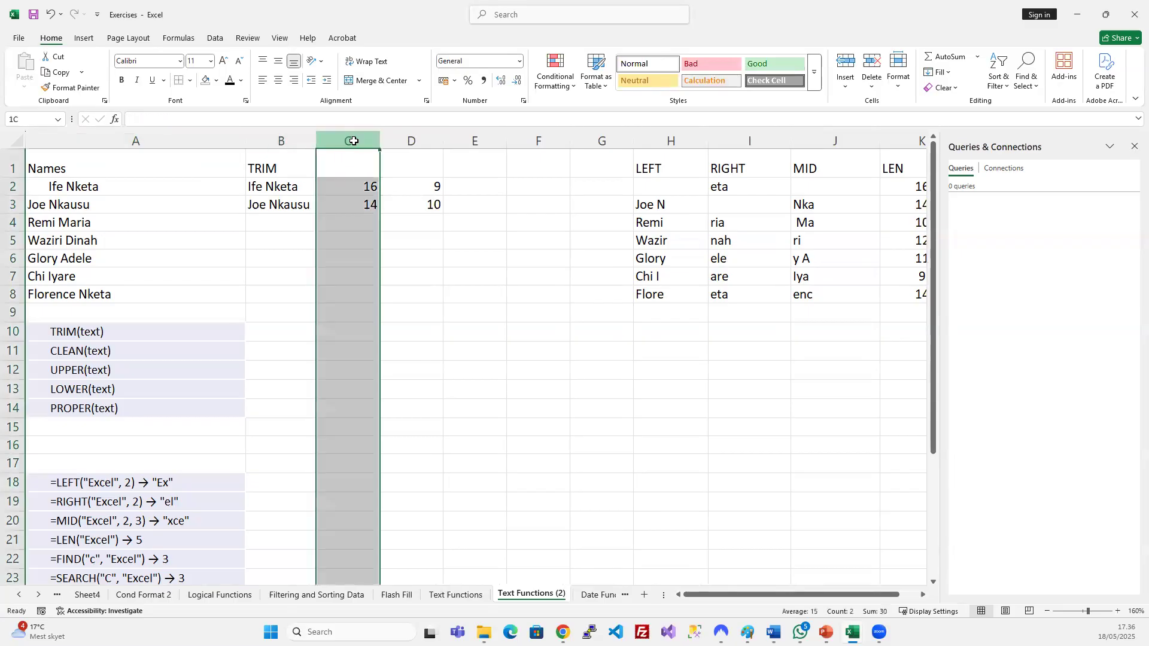
{"action": "left_click_drag", "start_coordinate": [354, 141], "coordinate": [411, 141]}
{"action": "key", "text": "ctrl+minus"}
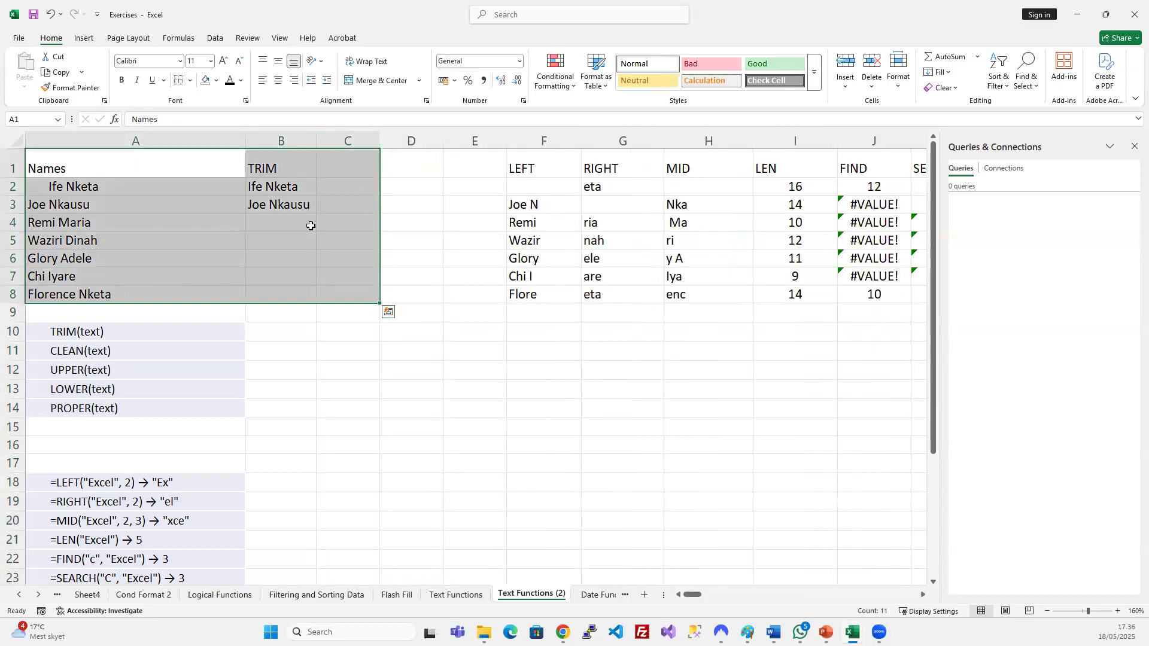
{"action": "left_click", "coordinate": [347, 223]}
{"action": "left_click", "coordinate": [317, 295]}
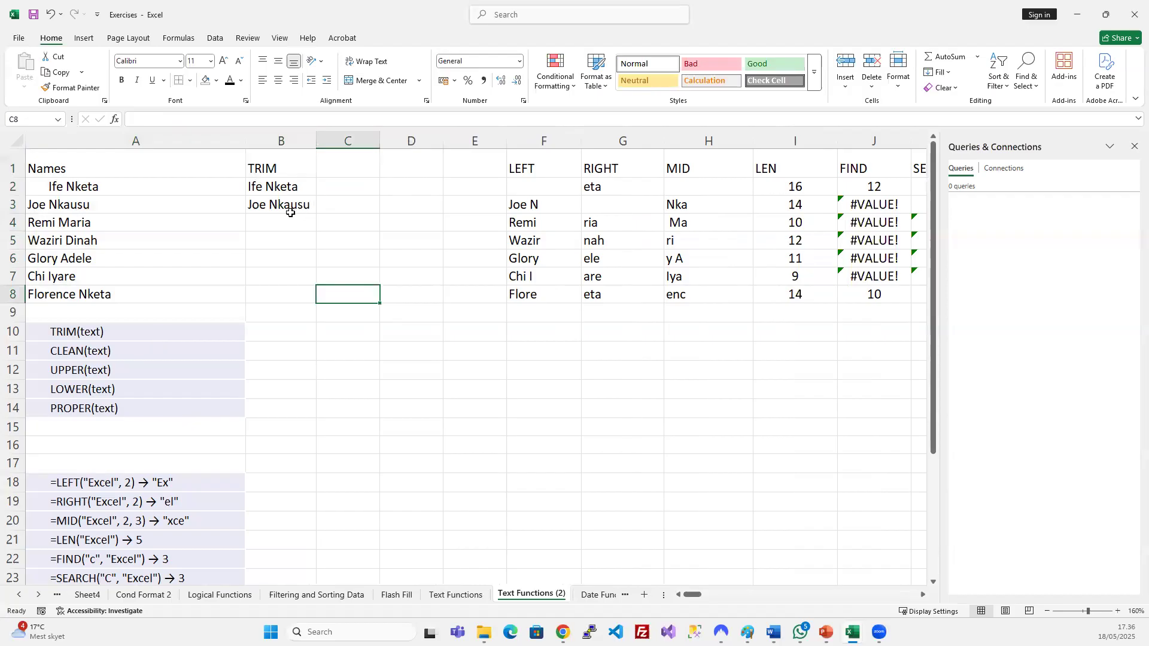
{"action": "left_click", "coordinate": [364, 186]}
{"action": "left_click", "coordinate": [458, 595]}
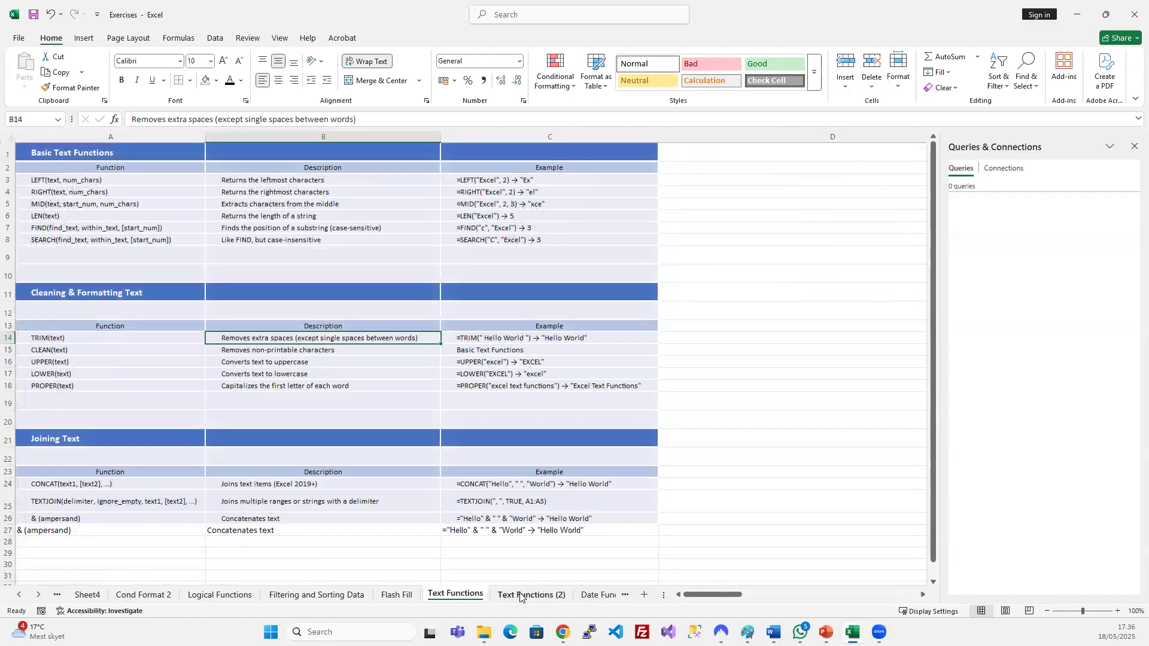
{"action": "left_click", "coordinate": [521, 595]}
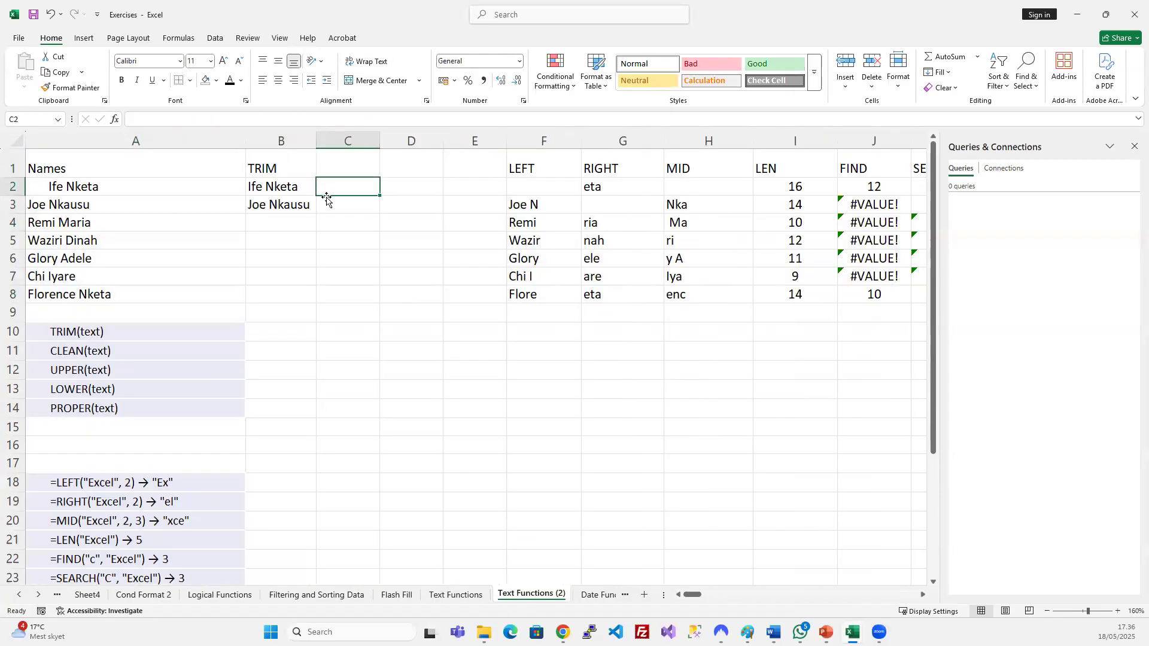
Head column C 'CLEAN', enter =CLEAN(A2) in C2, and autofit the column.
{"action": "left_click", "coordinate": [338, 158]}
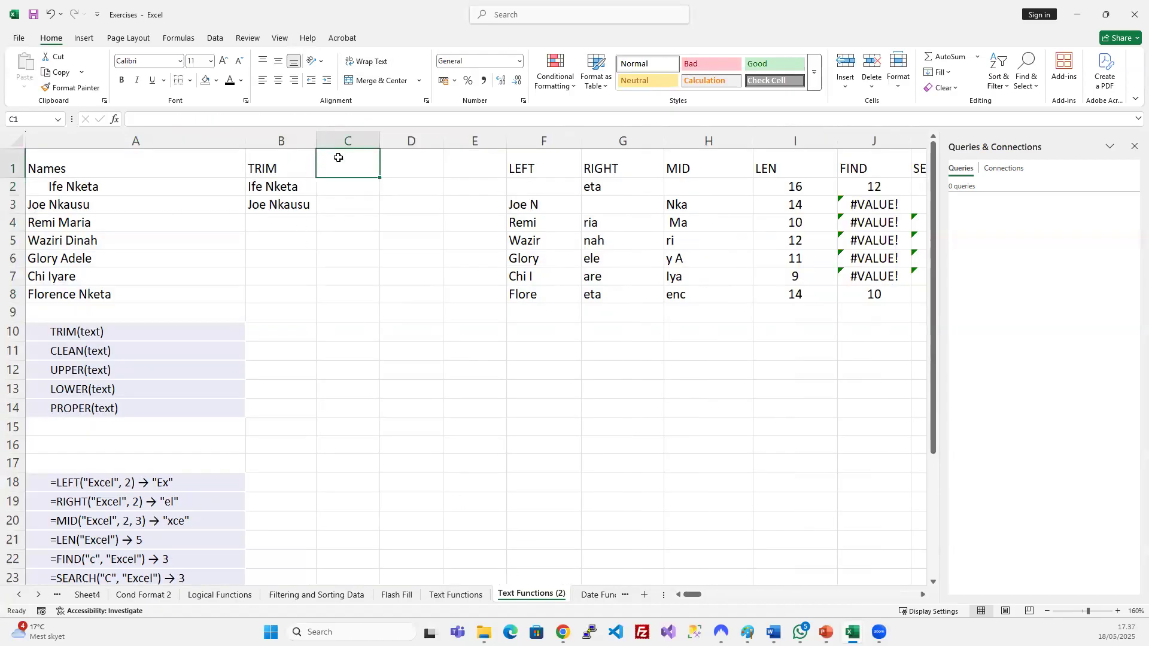
{"action": "type", "text": "CLEAN"}
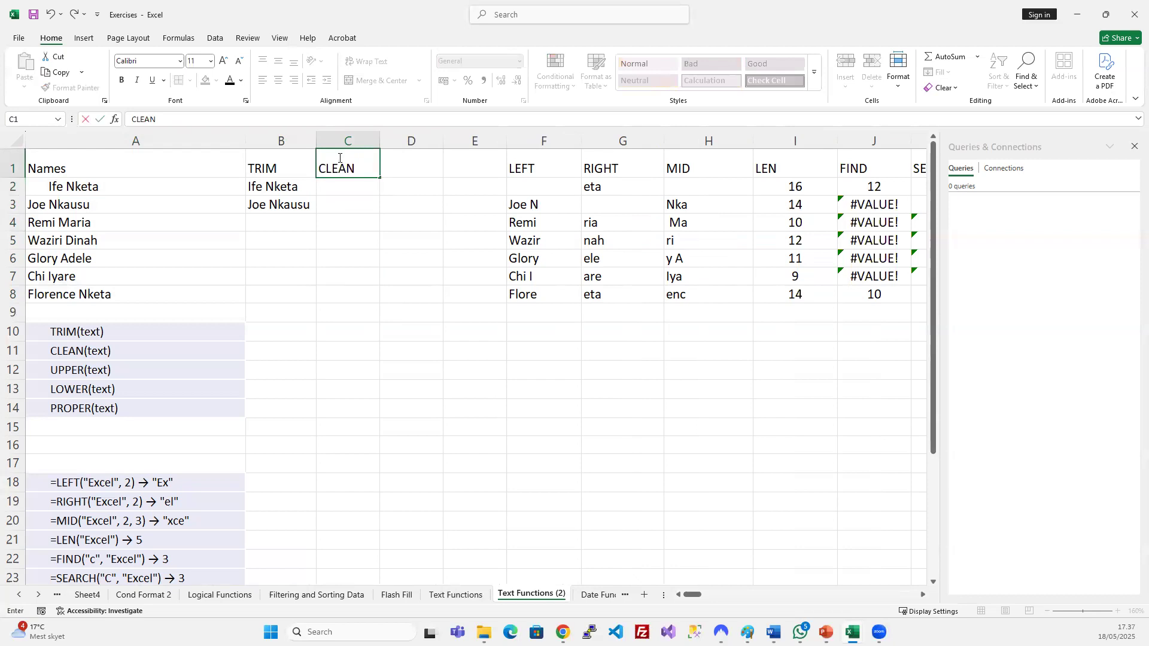
{"action": "key", "text": "Return"}
{"action": "type", "text": "="}
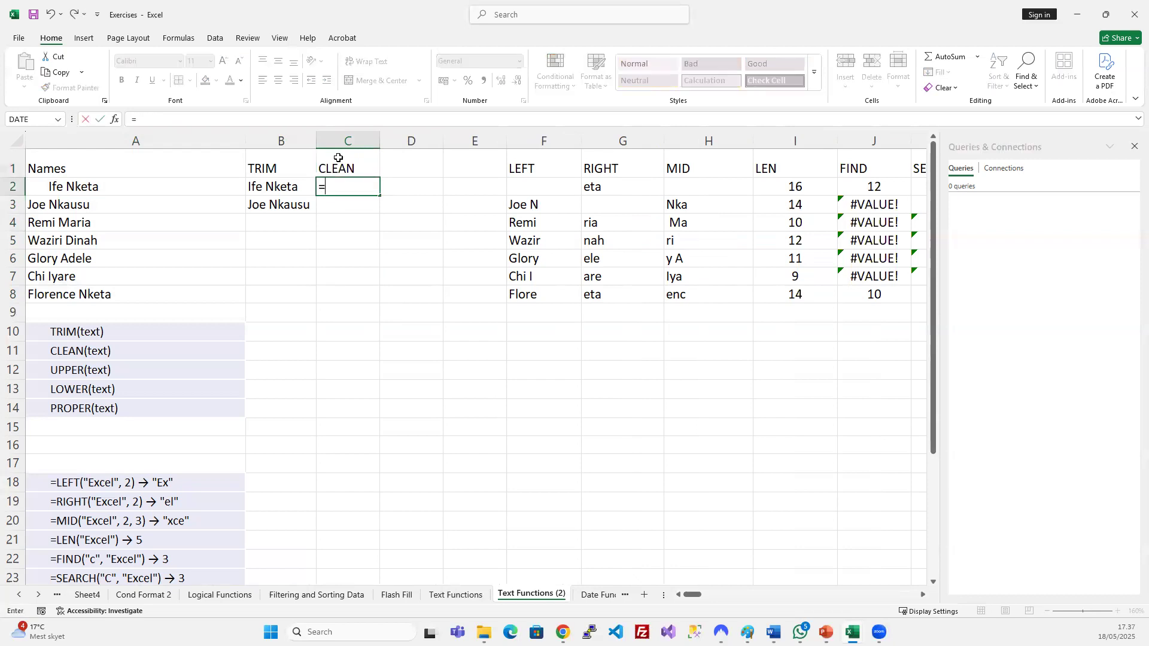
{"action": "left_click", "coordinate": [175, 184]}
{"action": "key", "text": "BackSpace"}
{"action": "key", "text": "BackSpace"}
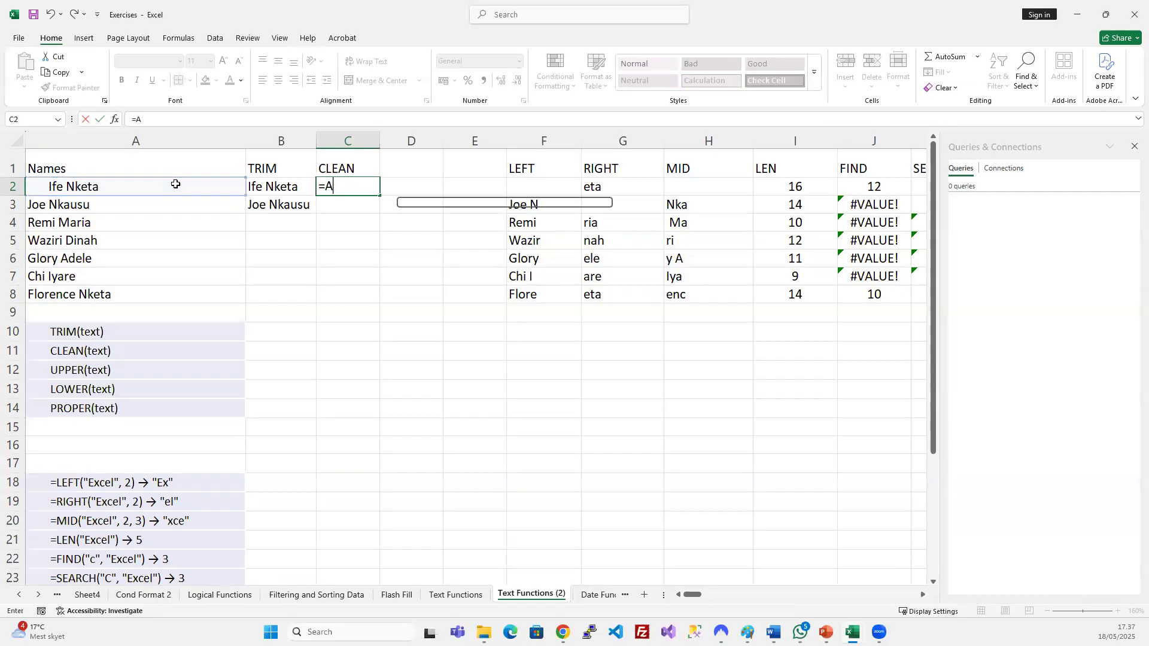
{"action": "type", "text": "CLEAN("}
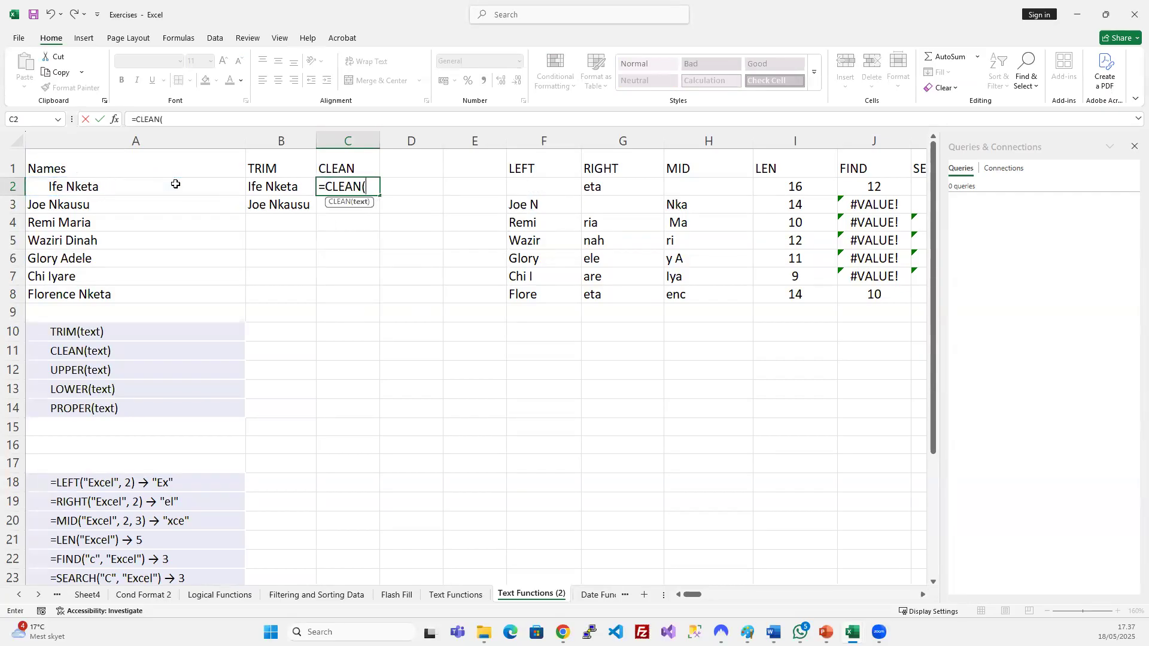
{"action": "left_click", "coordinate": [175, 184]}
{"action": "key", "text": "Return"}
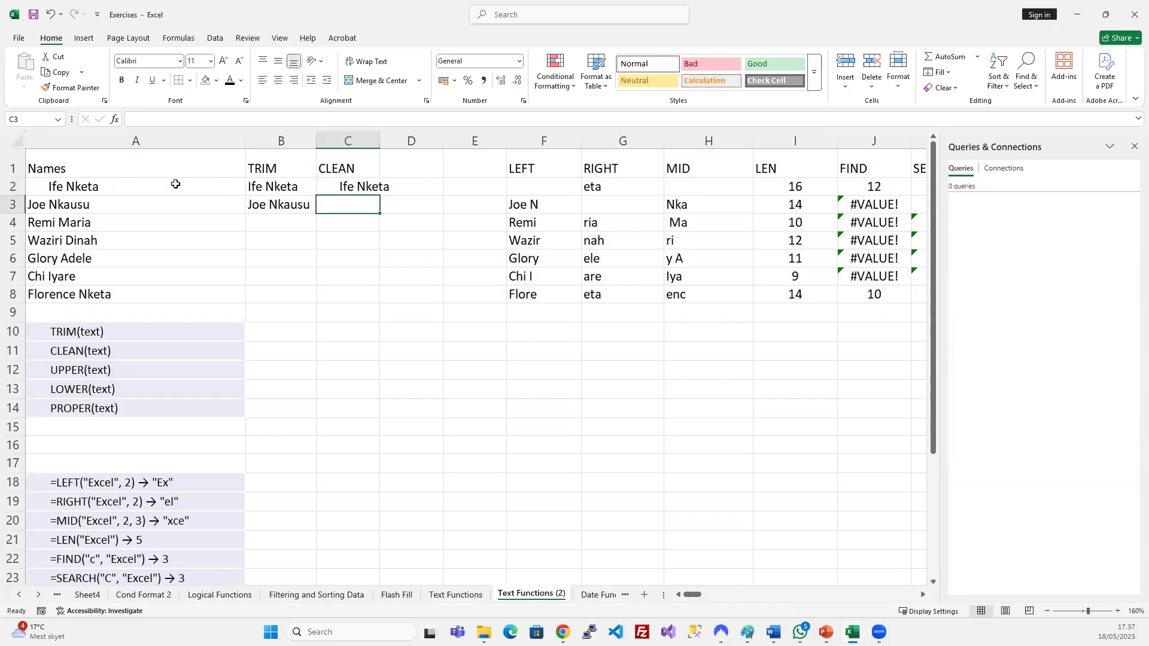
{"action": "left_click", "coordinate": [367, 182]}
{"action": "double_click", "coordinate": [380, 142]}
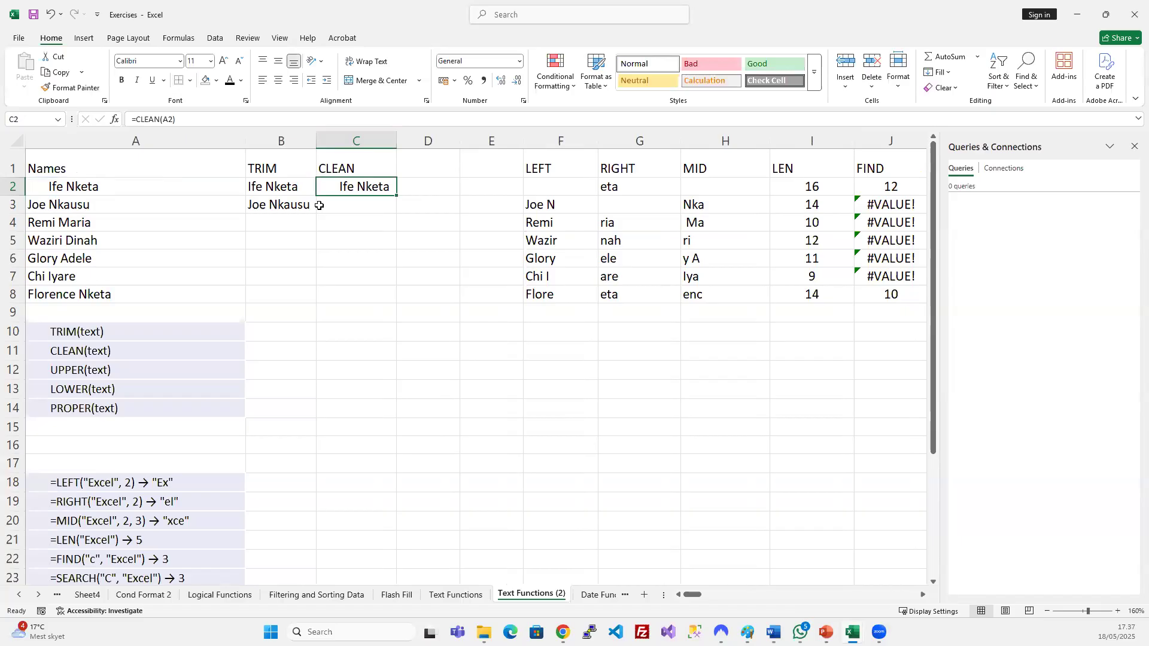
Try editing the leading spaces in A2, then undo so the name stays unchanged.
{"action": "double_click", "coordinate": [63, 186]}
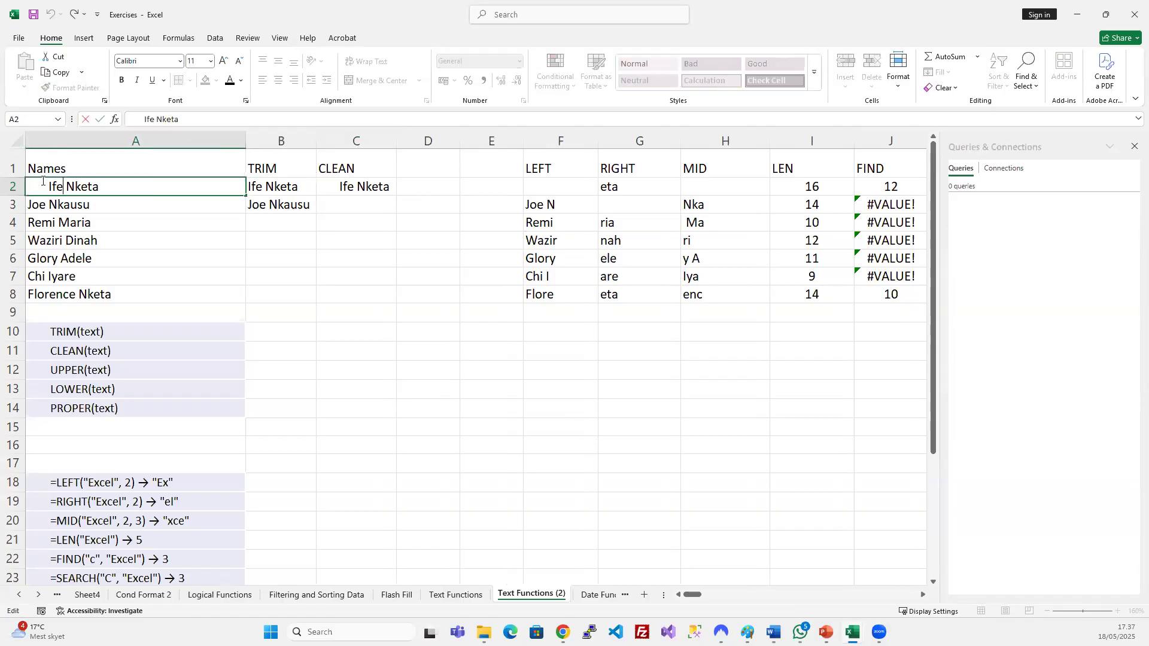
{"action": "left_click_drag", "start_coordinate": [49, 187], "coordinate": [35, 188]}
{"action": "type", "text": "§§"}
{"action": "key", "text": "Return"}
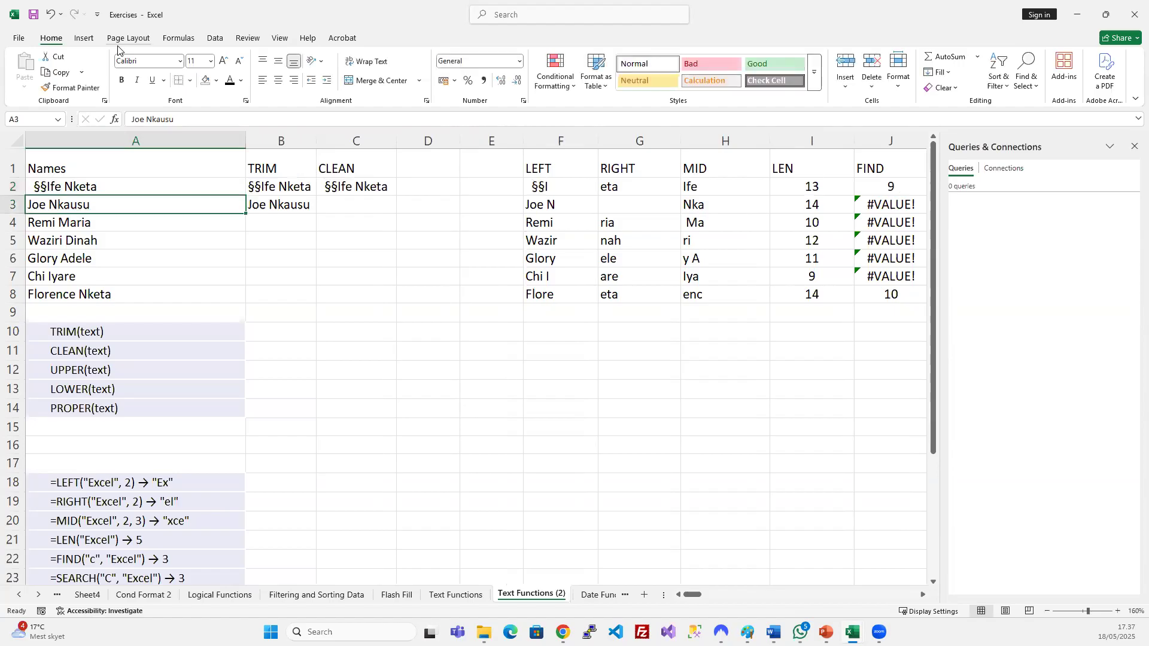
{"action": "key", "text": "ctrl+z"}
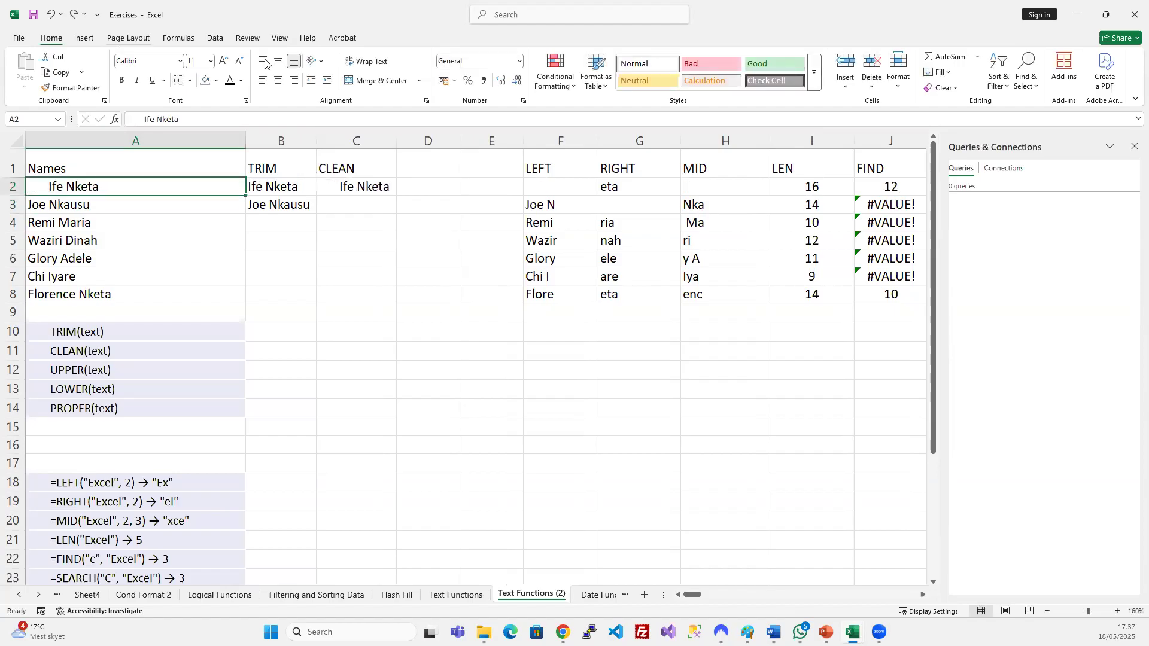
{"action": "double_click", "coordinate": [46, 185]}
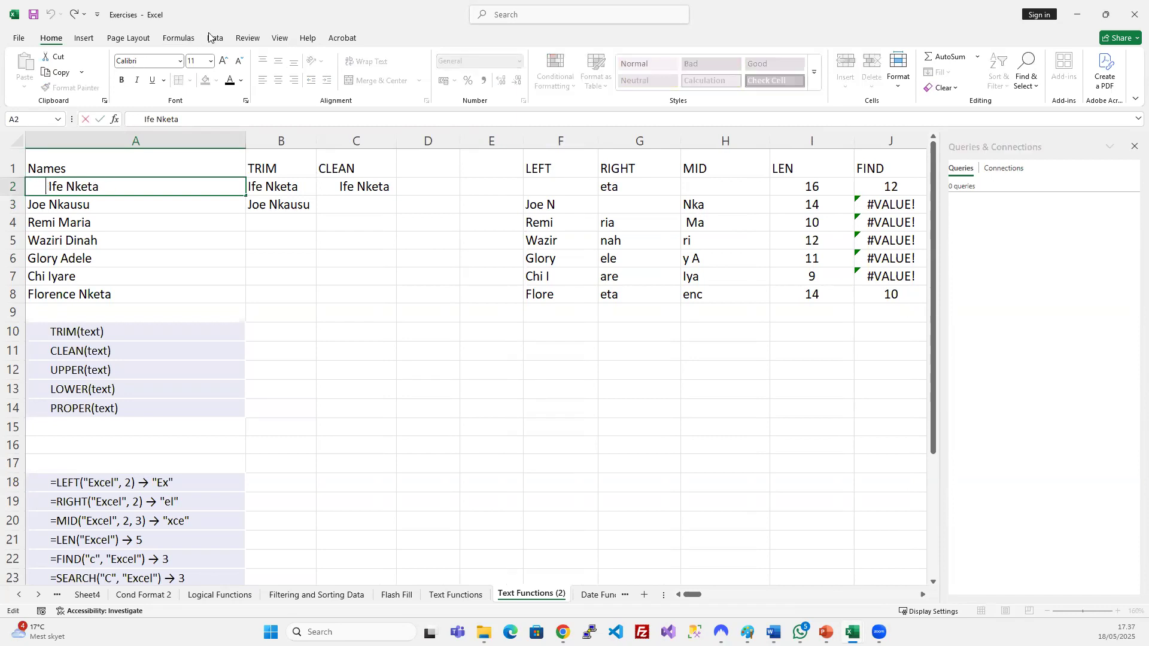
{"action": "left_click", "coordinate": [84, 38]}
{"action": "left_click", "coordinate": [62, 37]}
{"action": "left_click", "coordinate": [90, 38]}
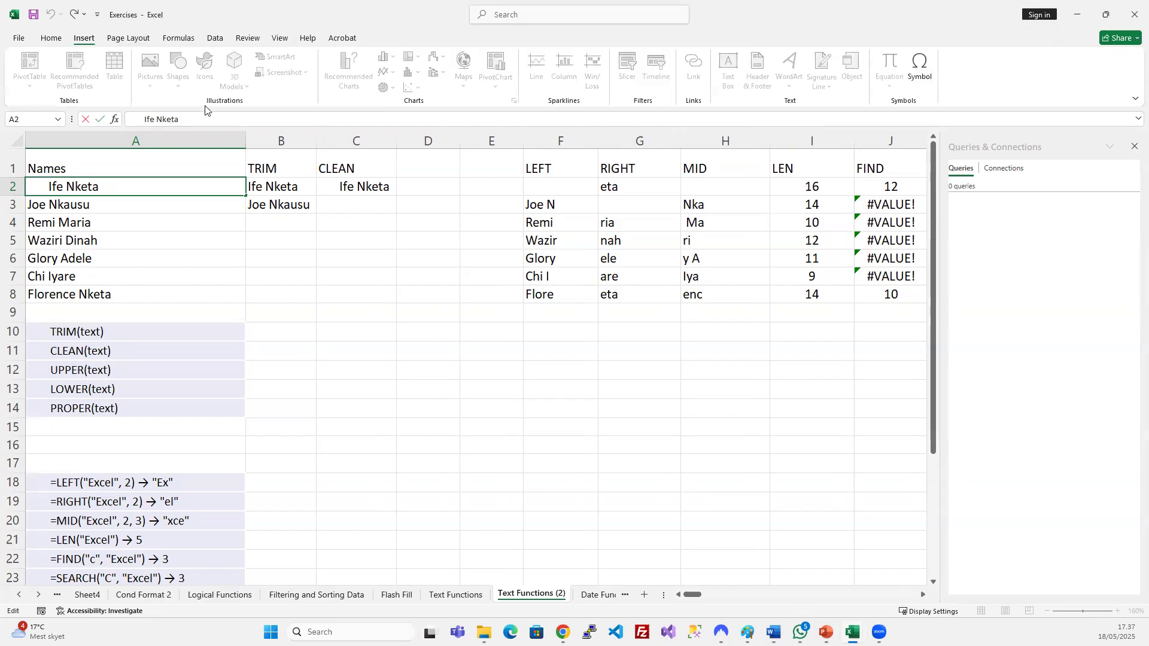
{"action": "key", "text": "Escape"}
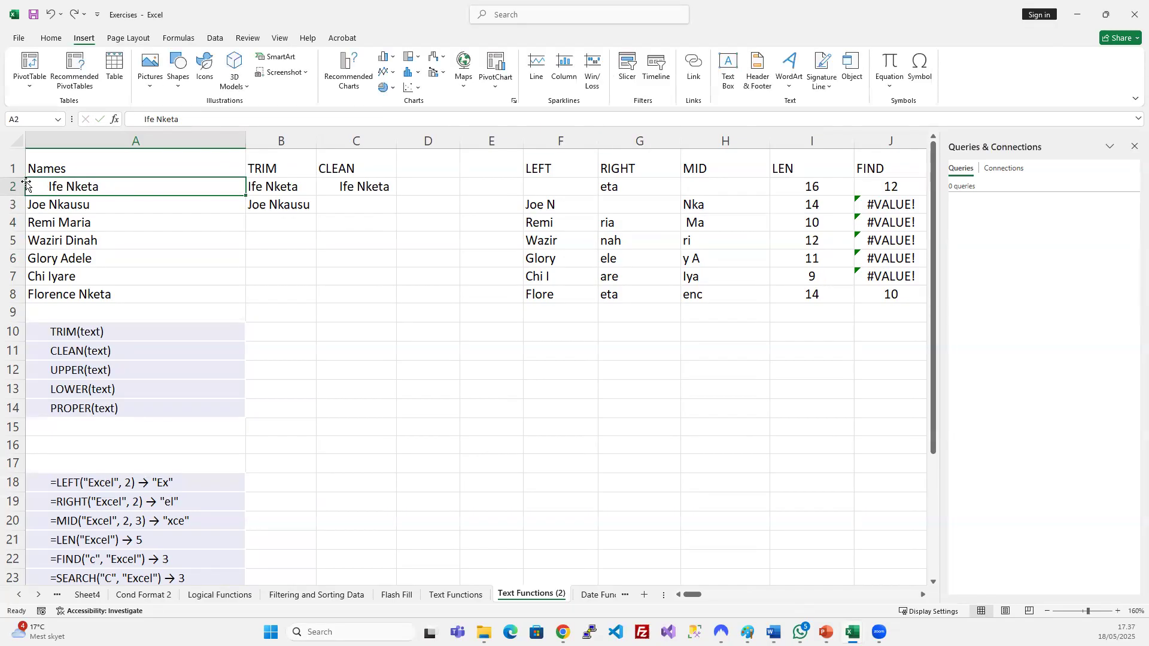
{"action": "double_click", "coordinate": [56, 190]}
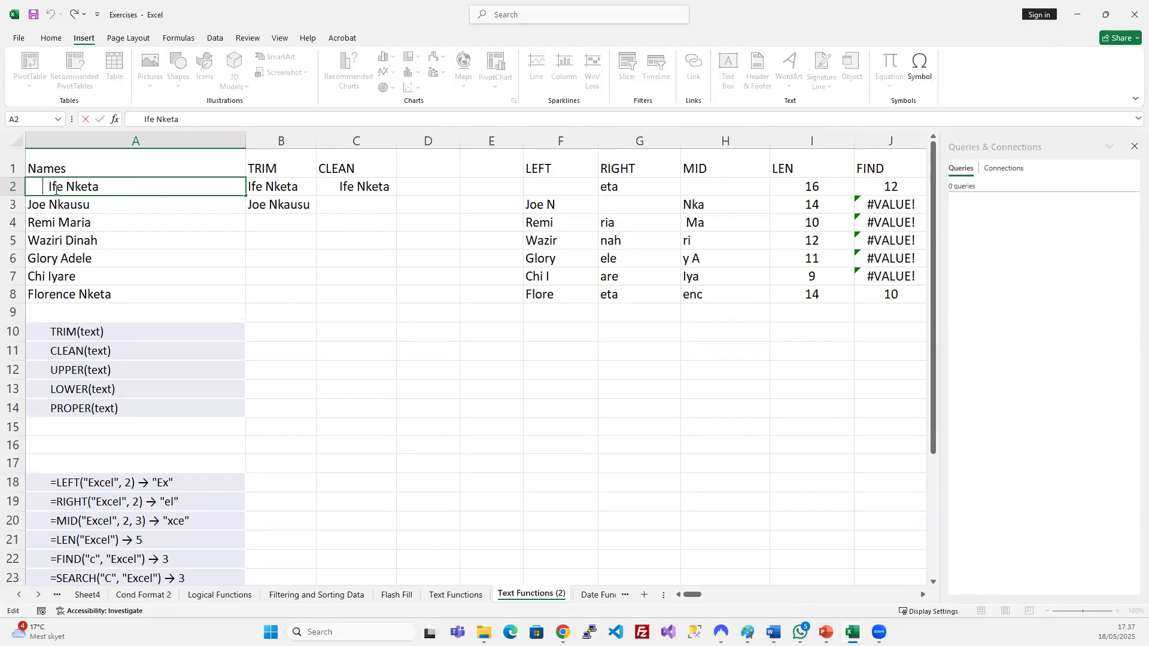
{"action": "left_click", "coordinate": [113, 201]}
{"action": "left_click", "coordinate": [115, 180]}
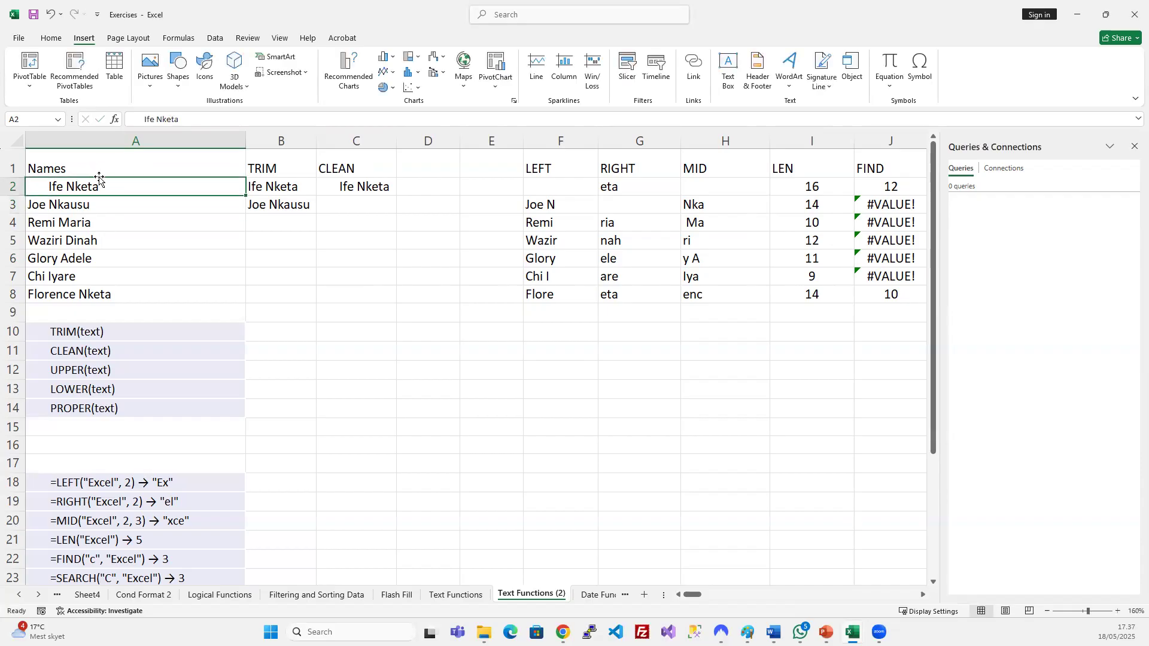
Check the TRIM and CLEAN formulas, then enter a =1/0 test formula in D2.
{"action": "left_click", "coordinate": [286, 188]}
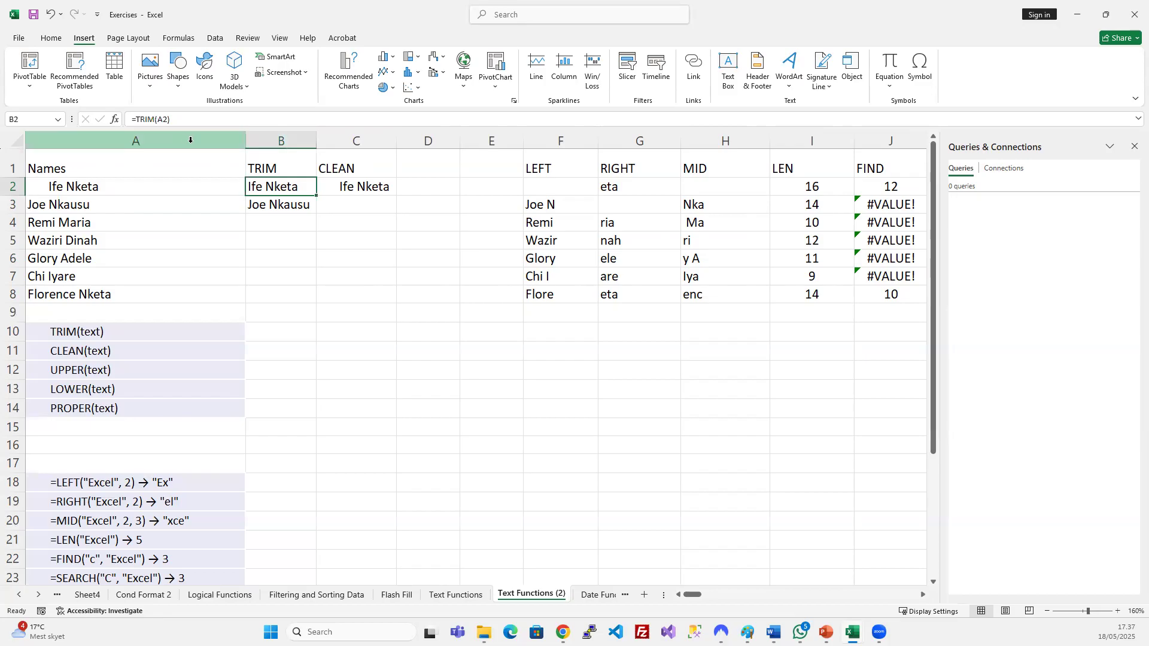
{"action": "left_click", "coordinate": [358, 186]}
{"action": "left_click", "coordinate": [428, 181]}
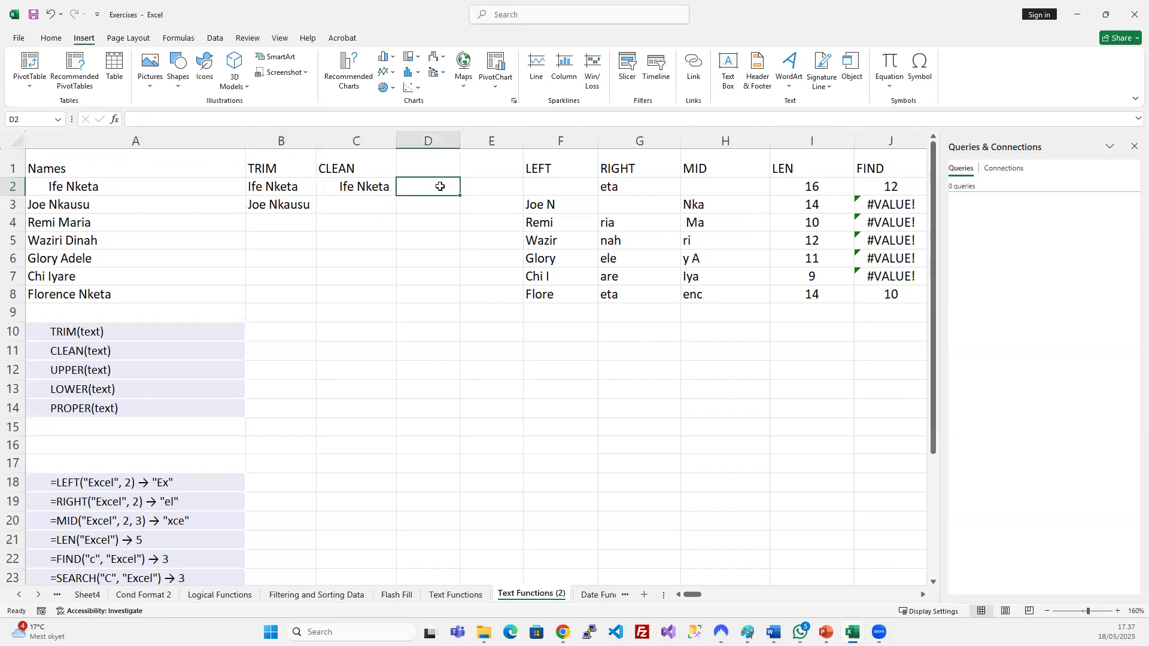
{"action": "type", "text": "1"}
{"action": "key", "text": "BackSpace"}
{"action": "type", "text": "=1/"}
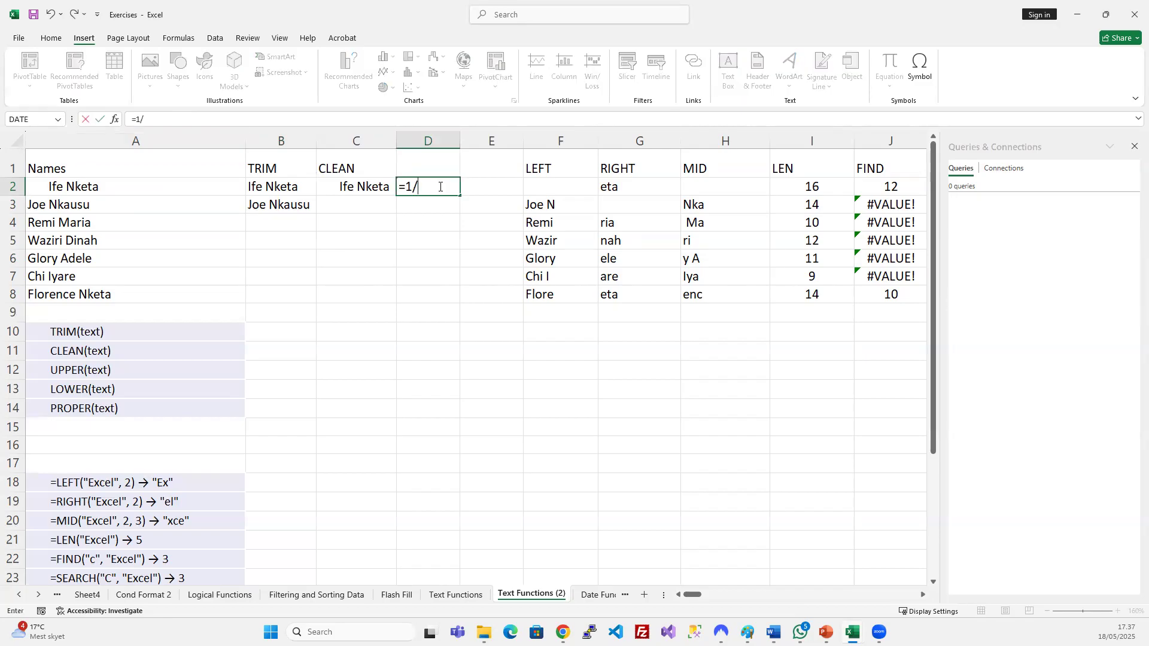
{"action": "type", "text": "0"}
{"action": "key", "text": "Return"}
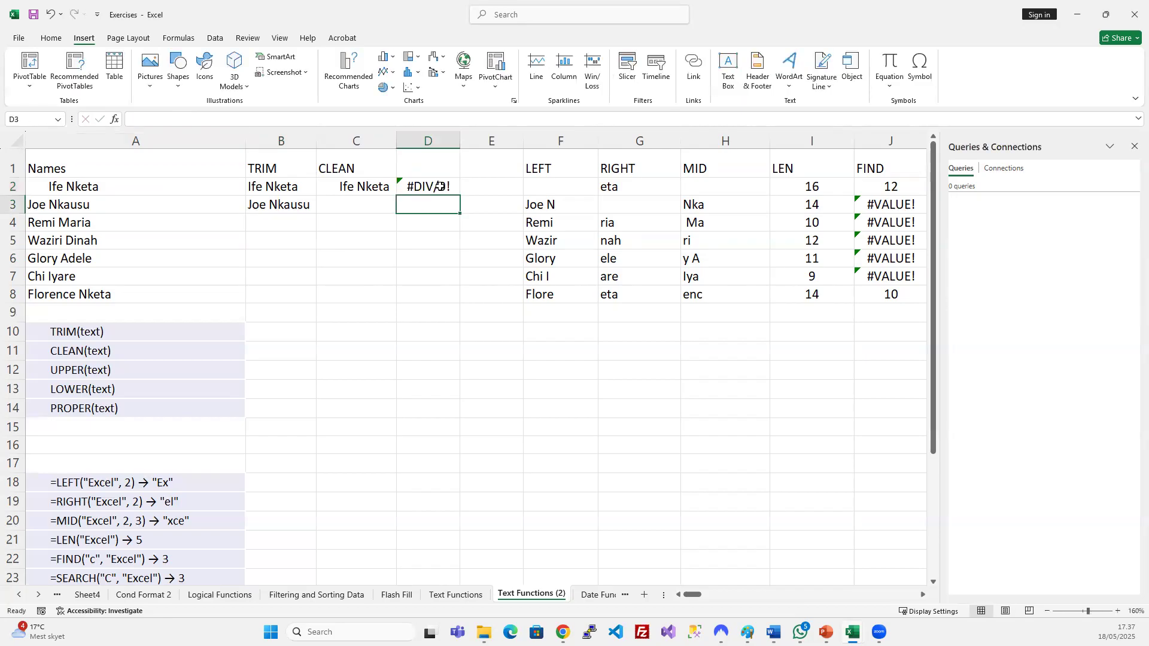
Point the CLEAN formula at D2, then undo to restore =CLEAN(A2).
{"action": "left_click", "coordinate": [365, 186]}
{"action": "left_click", "coordinate": [173, 119]}
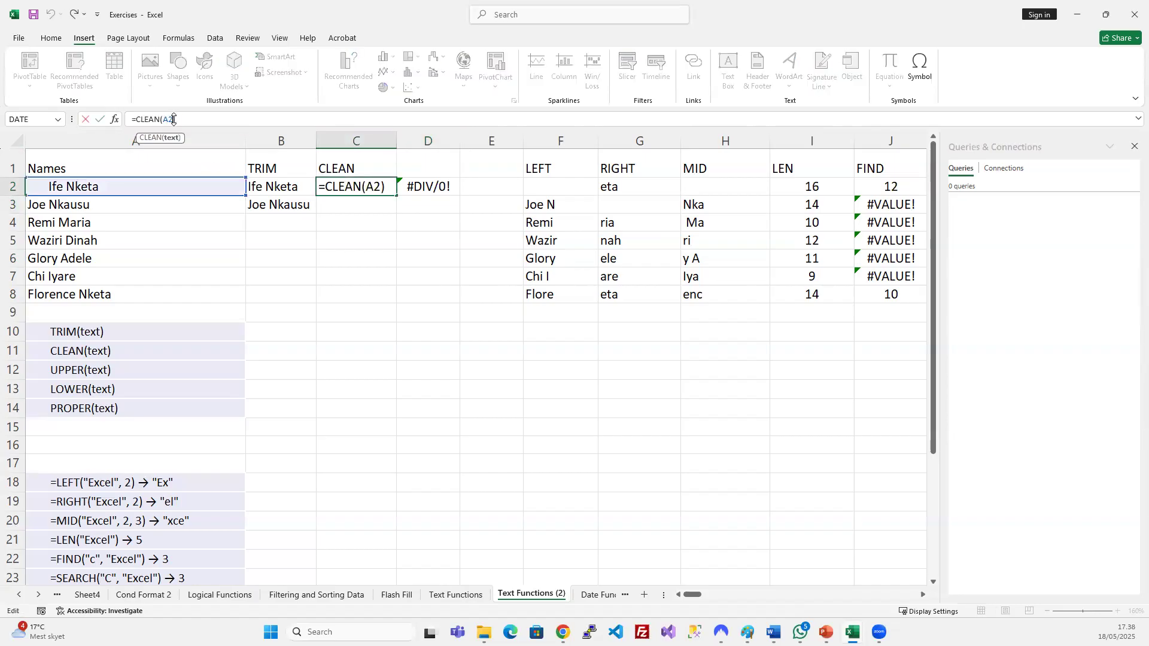
{"action": "key", "text": "BackSpace"}
{"action": "key", "text": "BackSpace"}
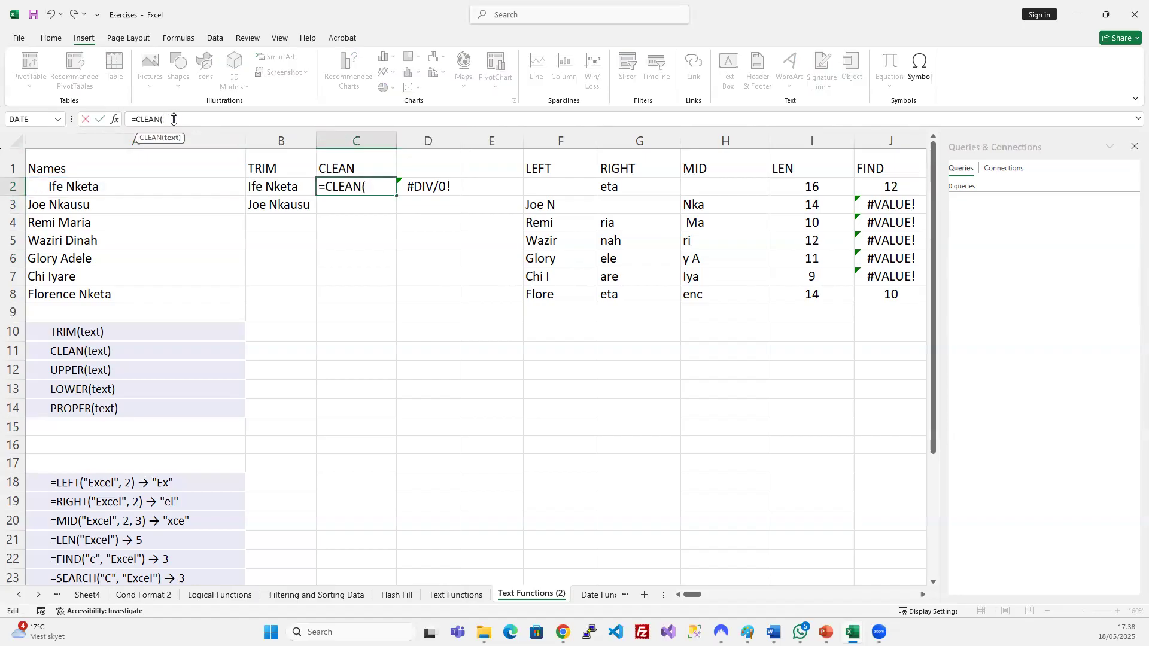
{"action": "left_click", "coordinate": [419, 187]}
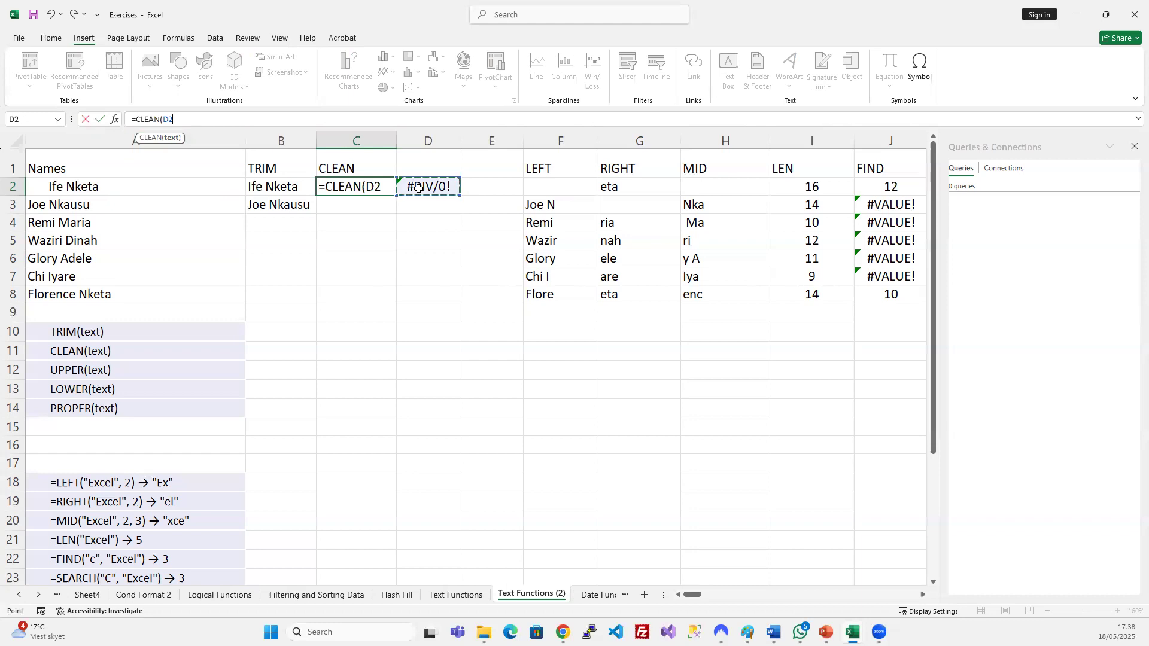
{"action": "key", "text": "Return"}
{"action": "left_click", "coordinate": [380, 193]}
{"action": "key", "text": "ctrl+z"}
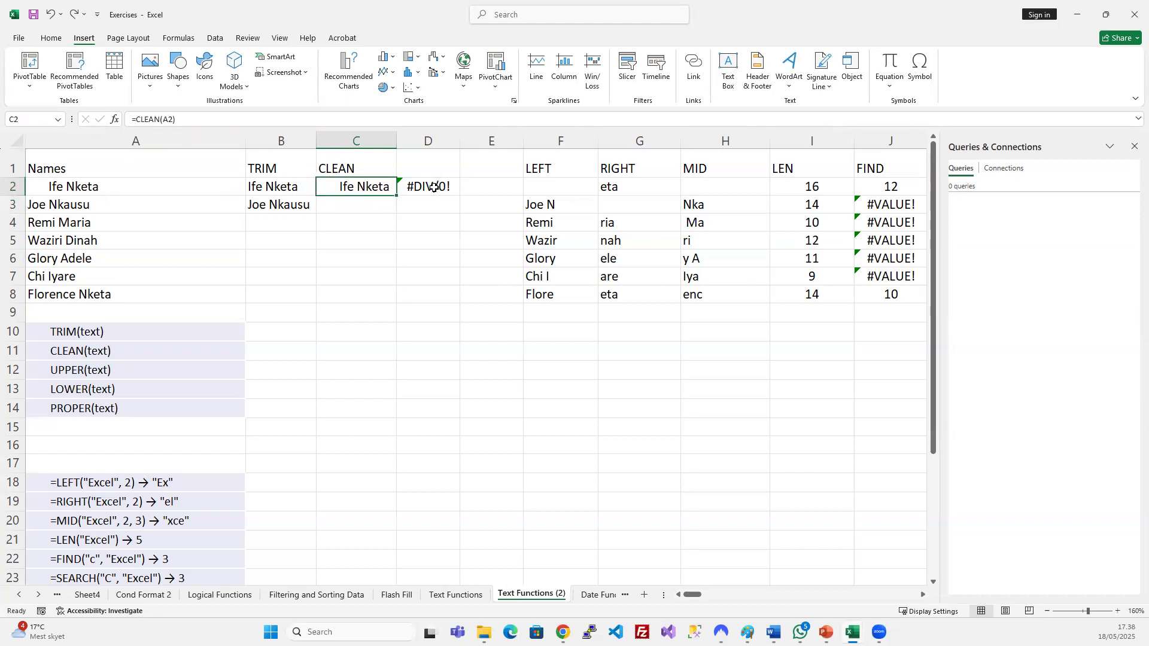
Clear the #DIV/0! error from D2 and recheck C2's formula.
{"action": "left_click", "coordinate": [434, 188]}
{"action": "key", "text": "Delete"}
{"action": "left_click", "coordinate": [365, 235]}
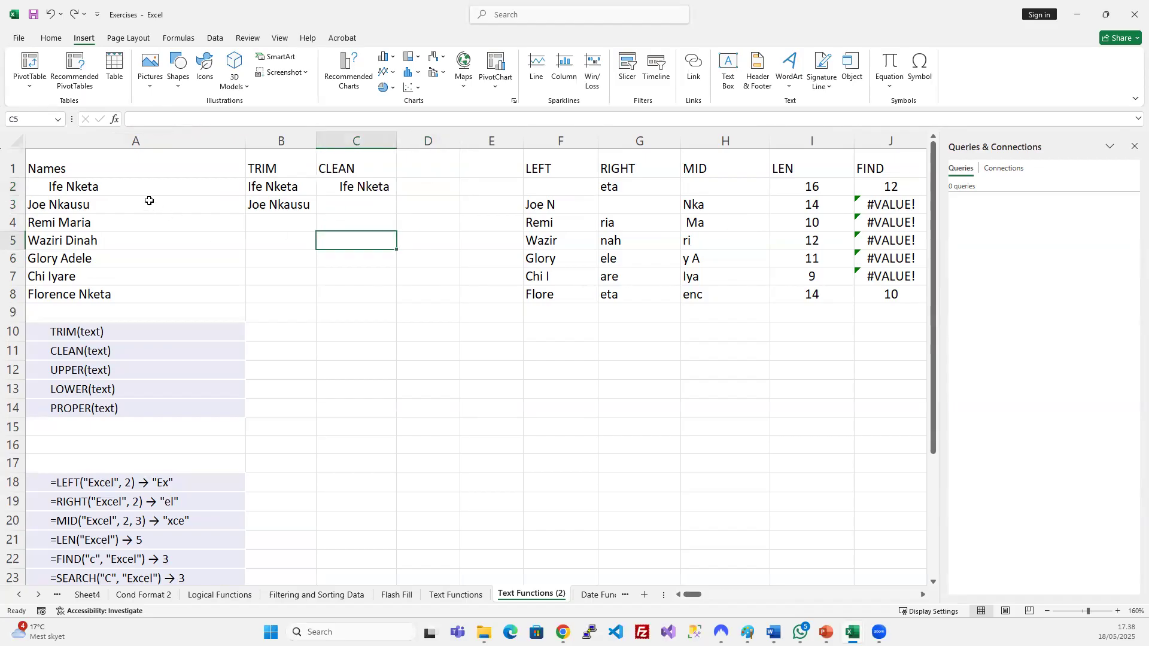
{"action": "left_click", "coordinate": [354, 183]}
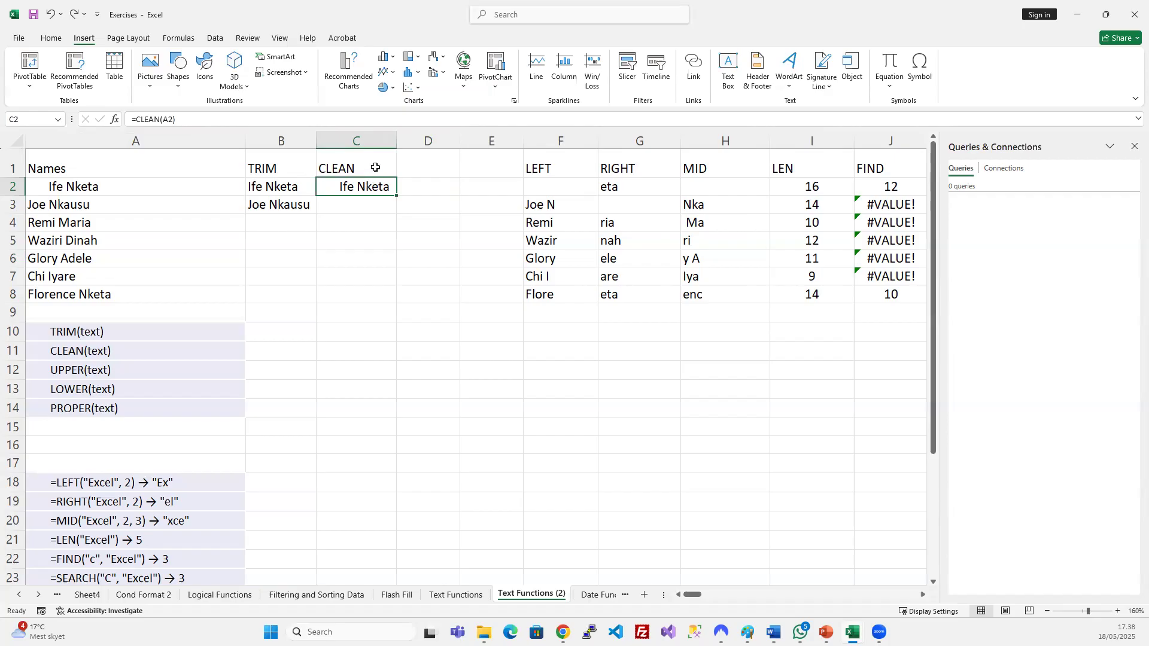
Apply the yellow Neutral cell style to the CLEAN header in C1.
{"action": "left_click", "coordinate": [374, 167]}
{"action": "left_click", "coordinate": [51, 38]}
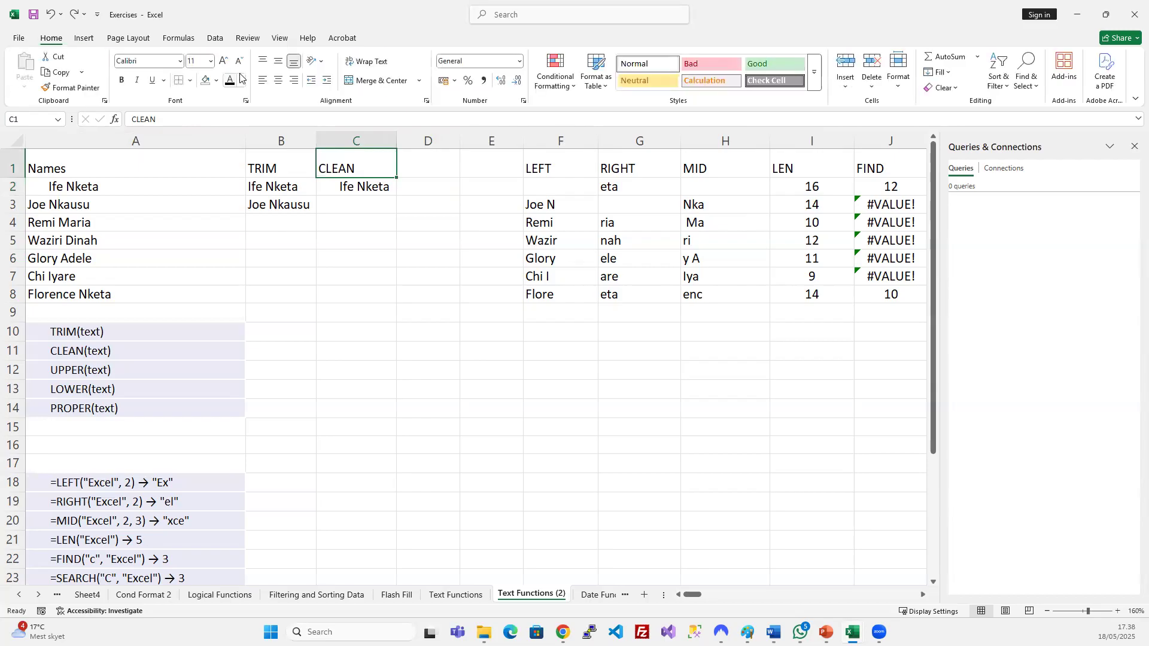
{"action": "left_click", "coordinate": [660, 84]}
{"action": "left_click", "coordinate": [388, 229]}
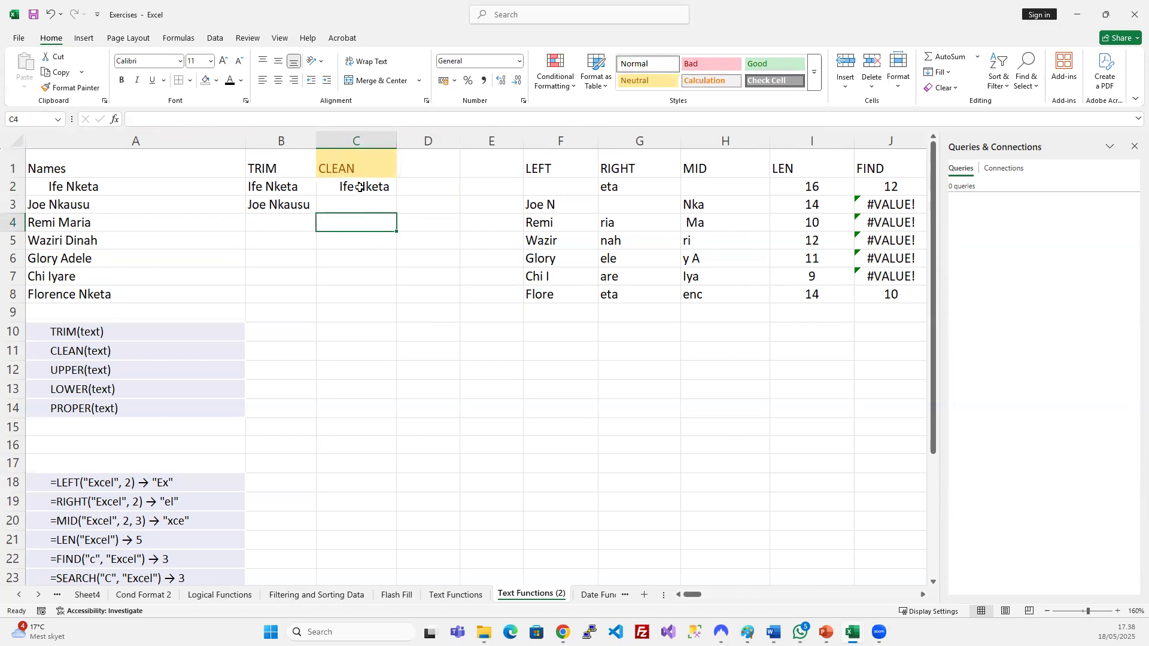
Insert blank columns after CLEAN and remove the yellow fill from D1:F1.
{"action": "left_click", "coordinate": [445, 164]}
{"action": "left_click_drag", "start_coordinate": [441, 140], "coordinate": [526, 139]}
{"action": "key", "text": "ctrl+shift+plus"}
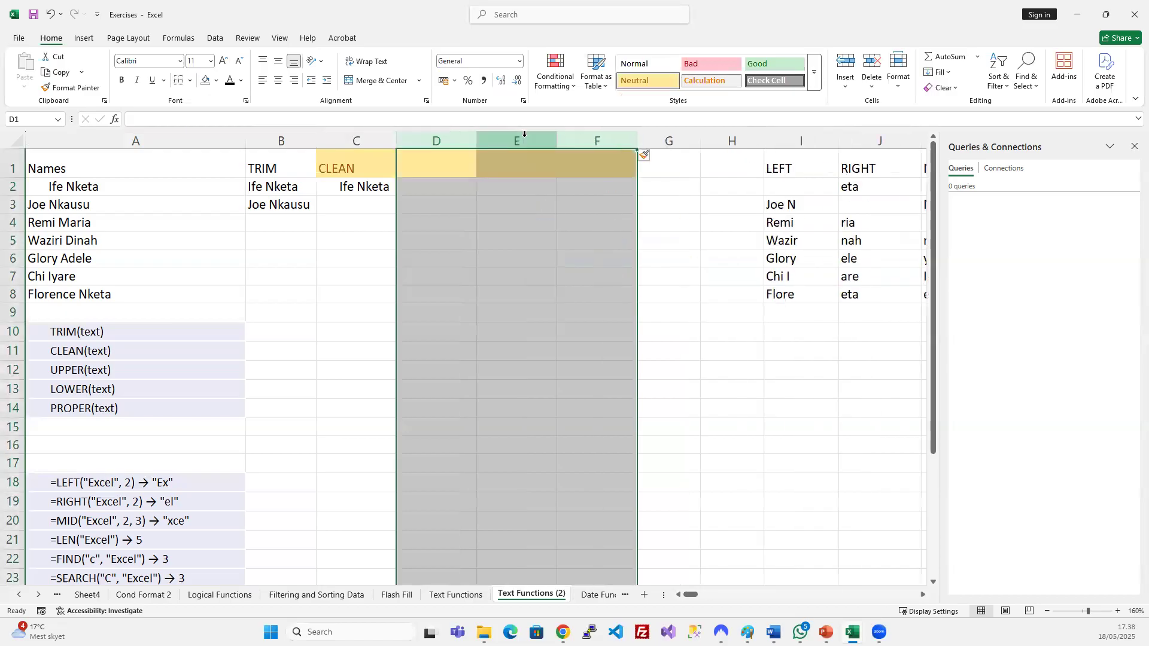
{"action": "left_click", "coordinate": [539, 264]}
{"action": "left_click_drag", "start_coordinate": [437, 159], "coordinate": [608, 171]}
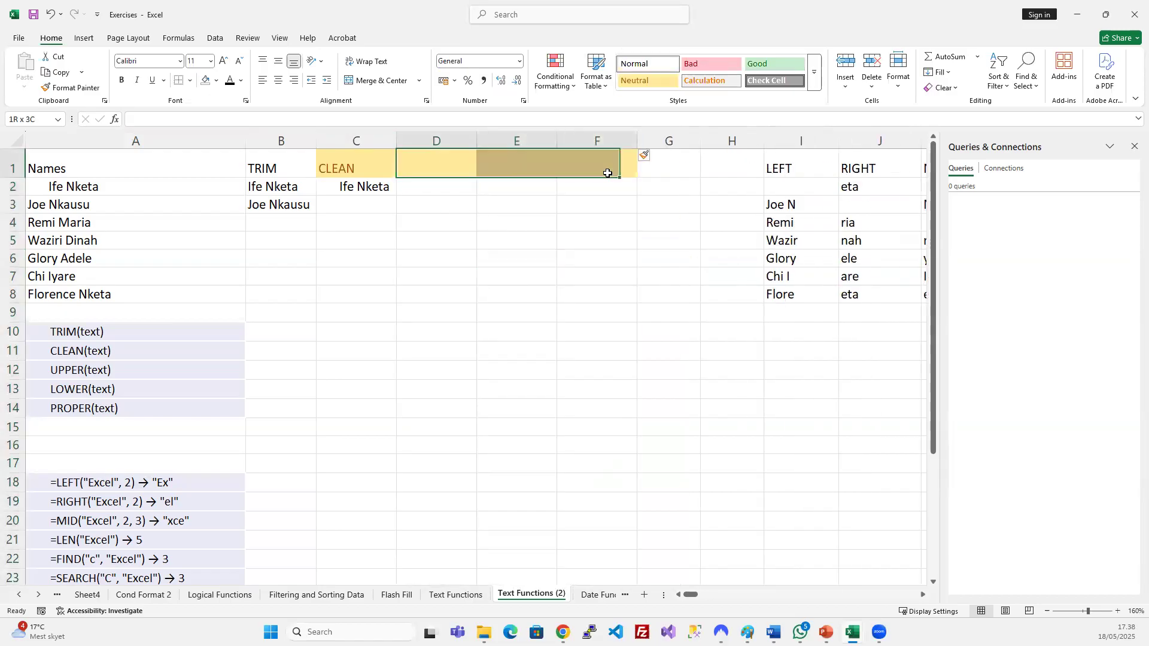
{"action": "left_click", "coordinate": [205, 80]}
Type the UPPER header in D1 and set dark font colour for columns D to F.
{"action": "left_click", "coordinate": [446, 163]}
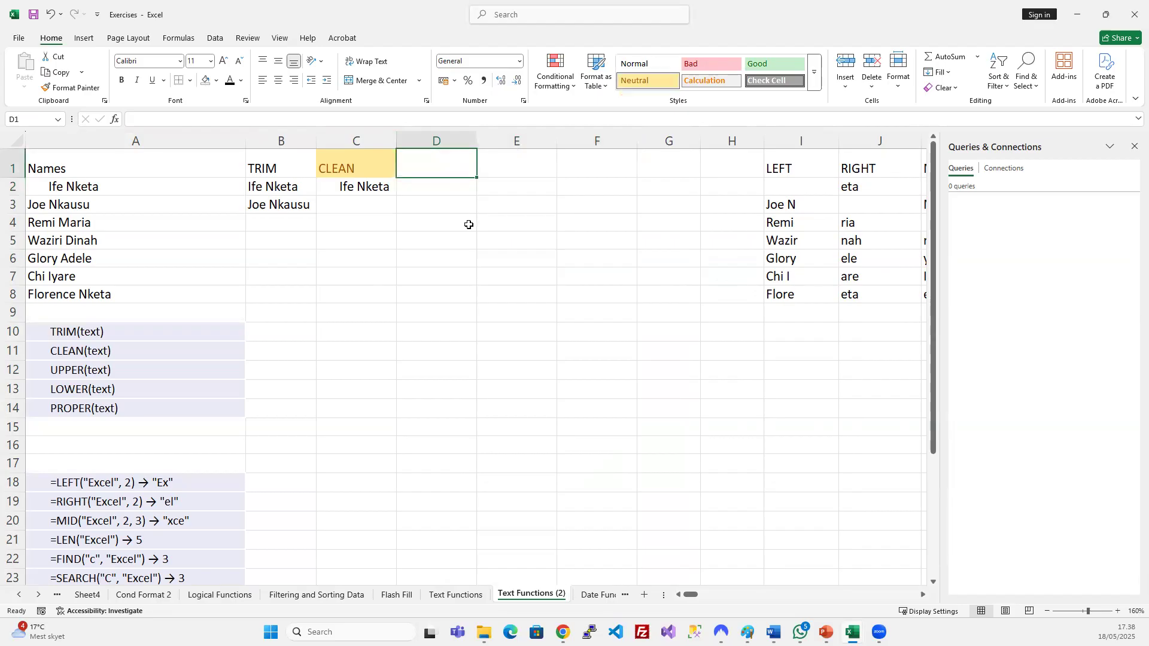
{"action": "type", "text": "u"}
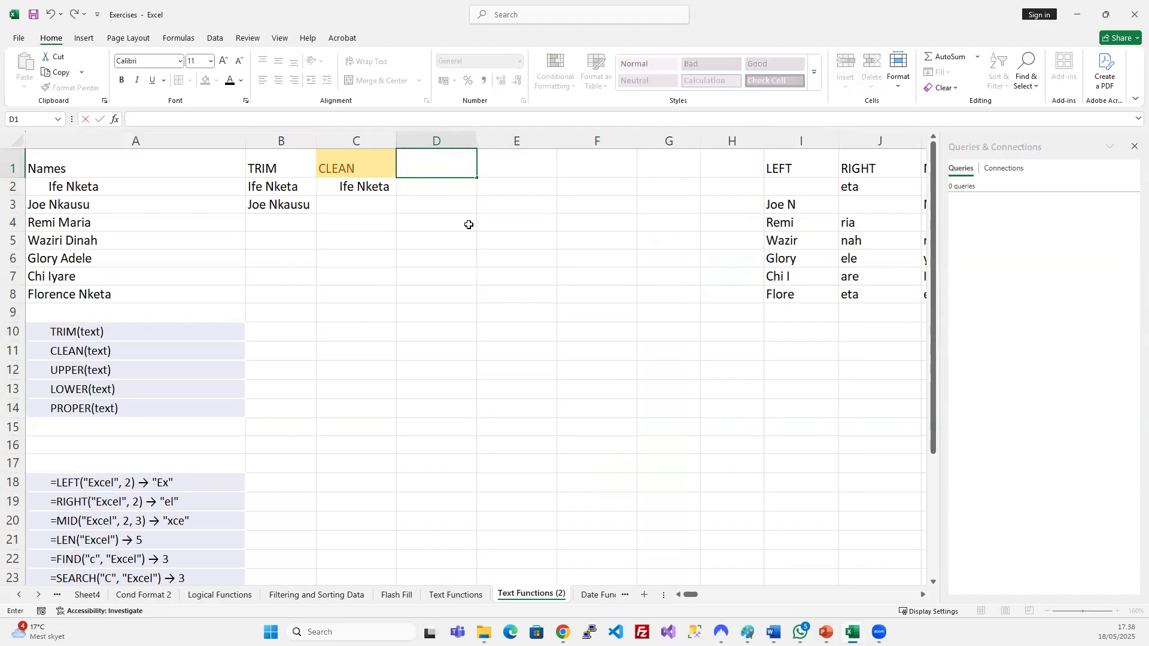
{"action": "type", "text": "PPER"}
{"action": "key", "text": "Return"}
{"action": "left_click_drag", "start_coordinate": [443, 142], "coordinate": [598, 142]}
{"action": "left_click", "coordinate": [230, 80]}
{"action": "left_click", "coordinate": [413, 185]}
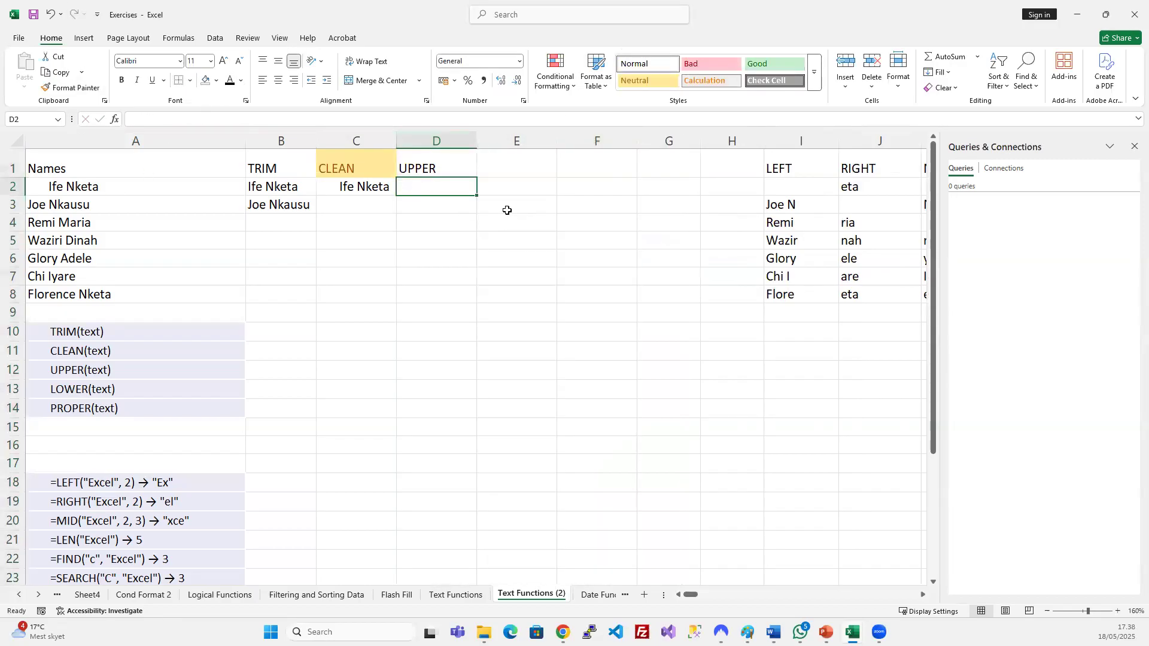
Enter =UPPER(A2) in D2.
{"action": "type", "text": "=UPPER("}
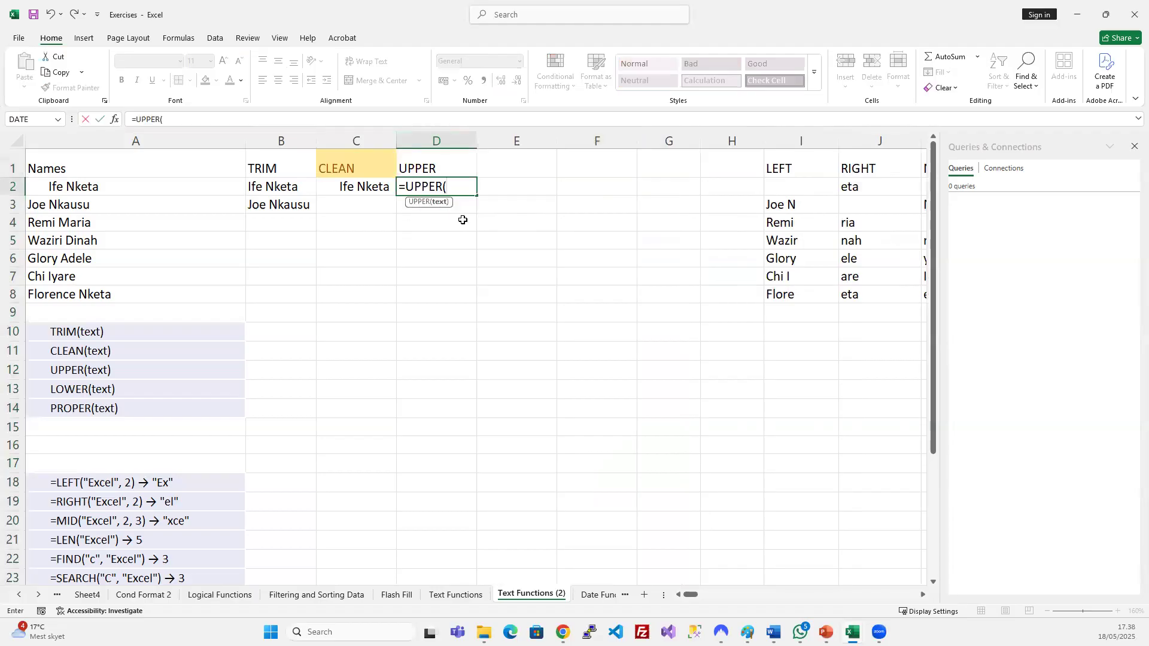
{"action": "left_click", "coordinate": [91, 187]}
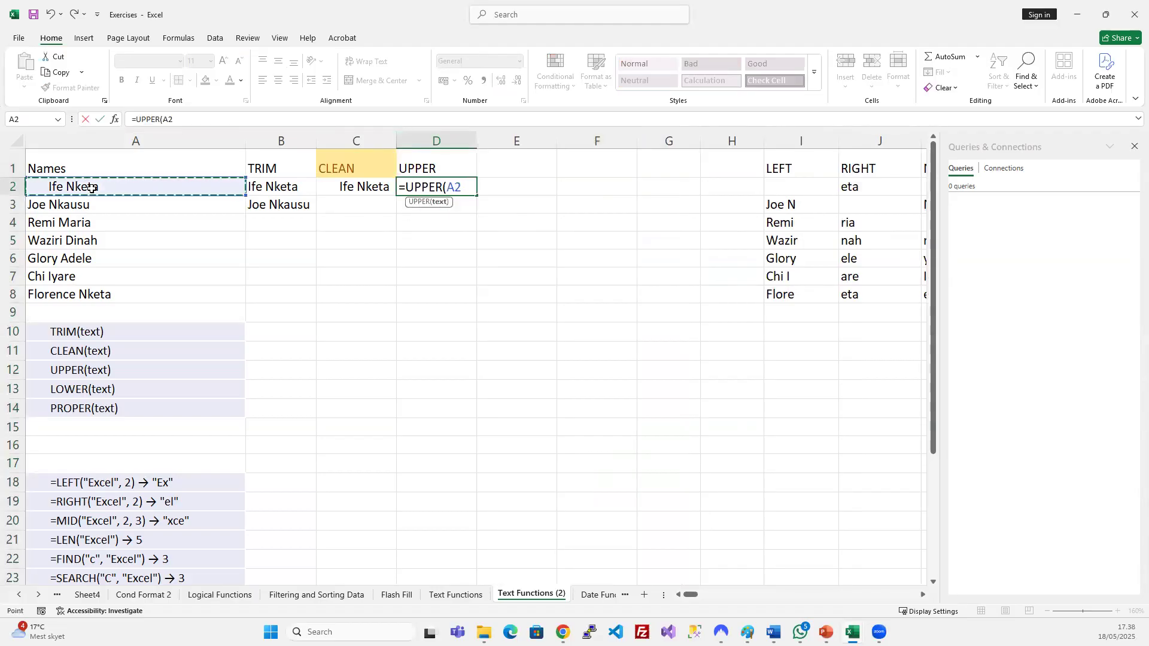
{"action": "type", "text": ")"}
{"action": "key", "text": "Return"}
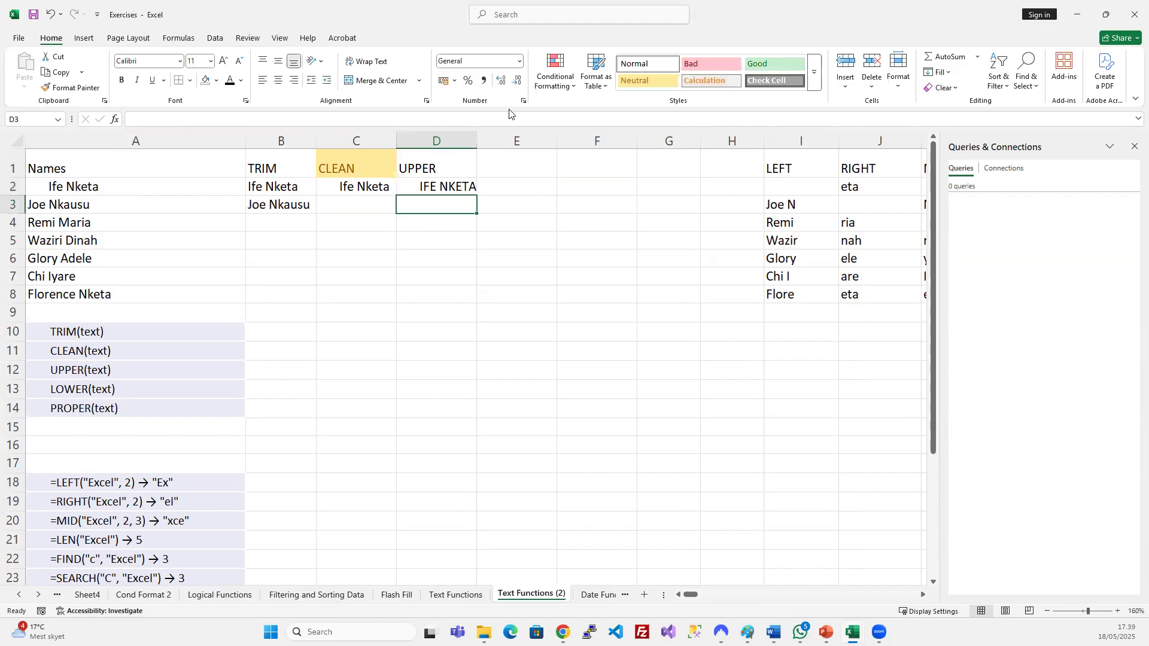
{"action": "left_click", "coordinate": [454, 189]}
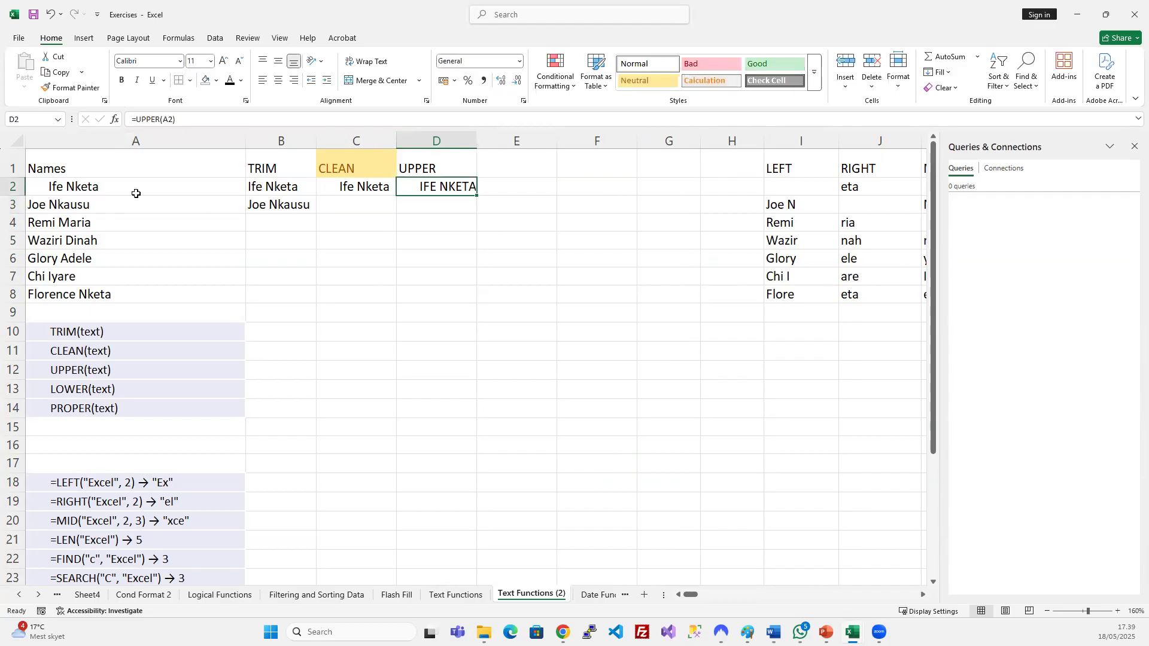
Delete the leading spaces before the name in A2.
{"action": "double_click", "coordinate": [47, 185]}
{"action": "left_click_drag", "start_coordinate": [47, 187], "coordinate": [27, 187]}
{"action": "key", "text": "BackSpace"}
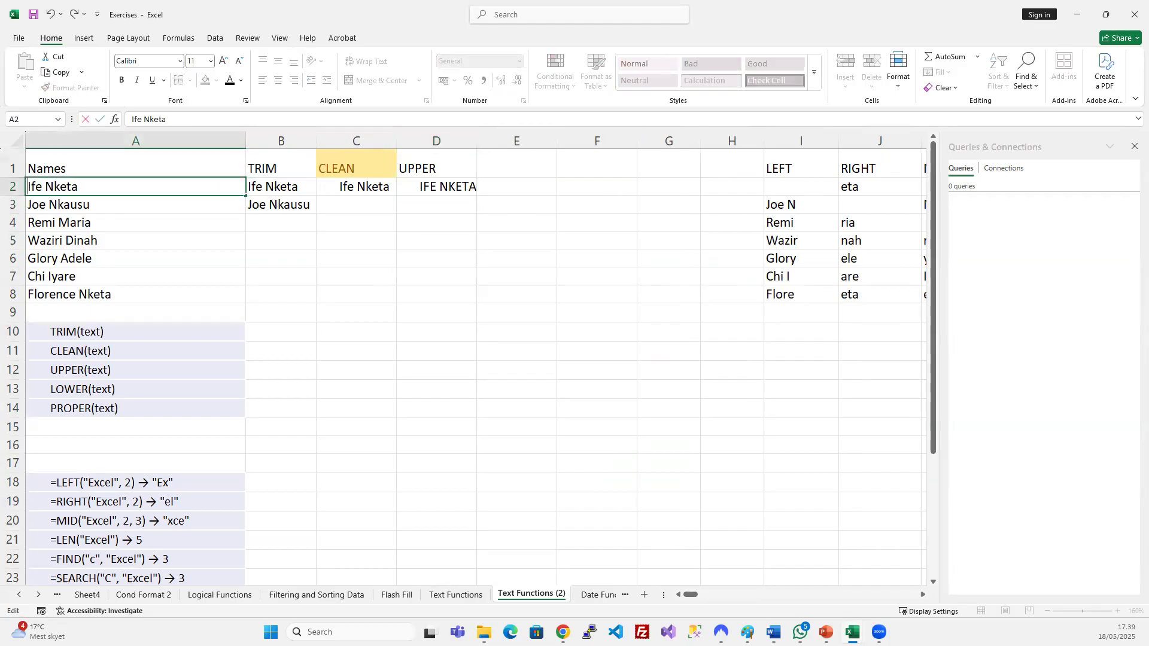
{"action": "key", "text": "Return"}
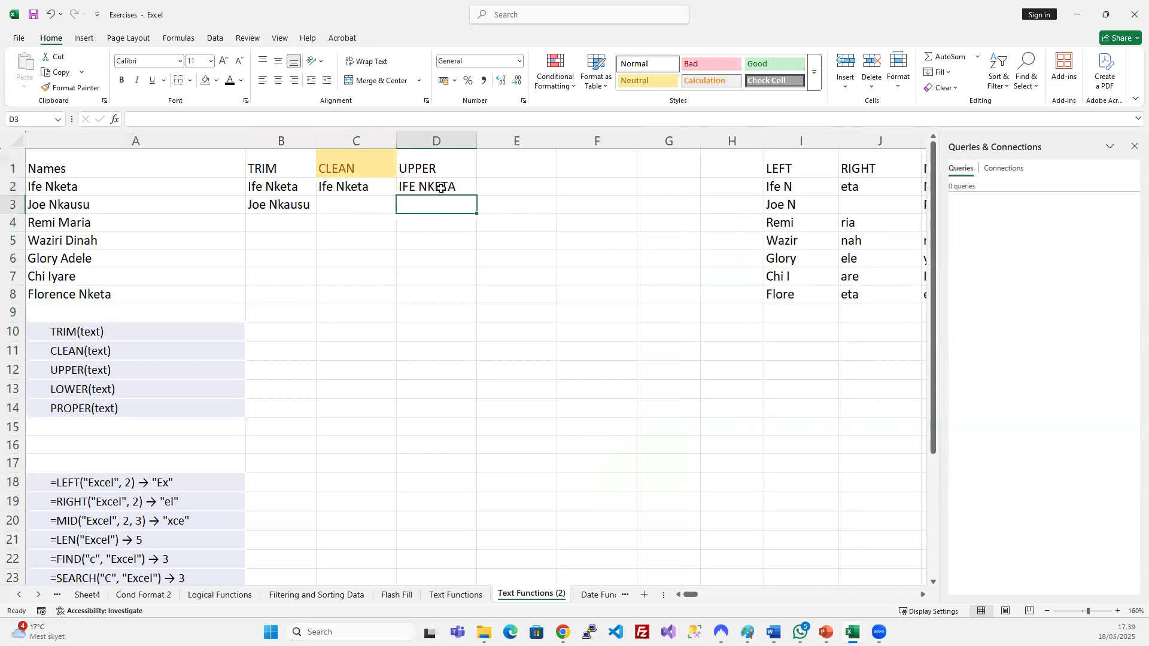
Fill the TRIM formula down B2:B8 and hide the CLEAN column.
{"action": "left_click_drag", "start_coordinate": [447, 187], "coordinate": [449, 283]}
{"action": "left_click_drag", "start_coordinate": [270, 188], "coordinate": [283, 295]}
{"action": "key", "text": "ctrl+d"}
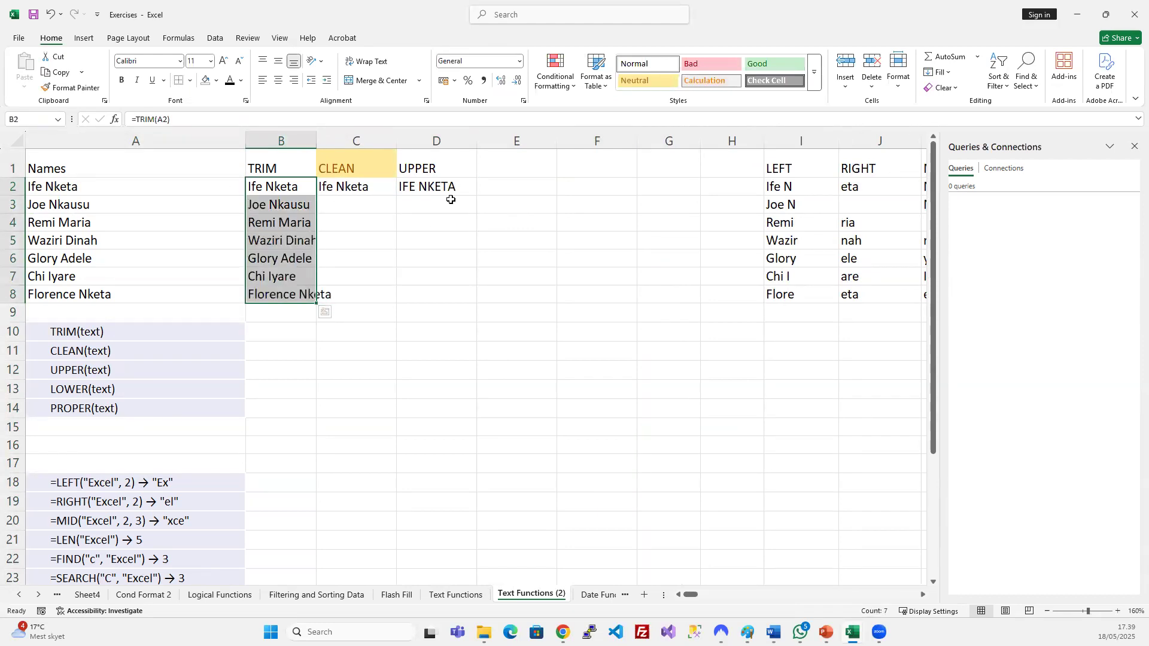
{"action": "right_click", "coordinate": [381, 142]}
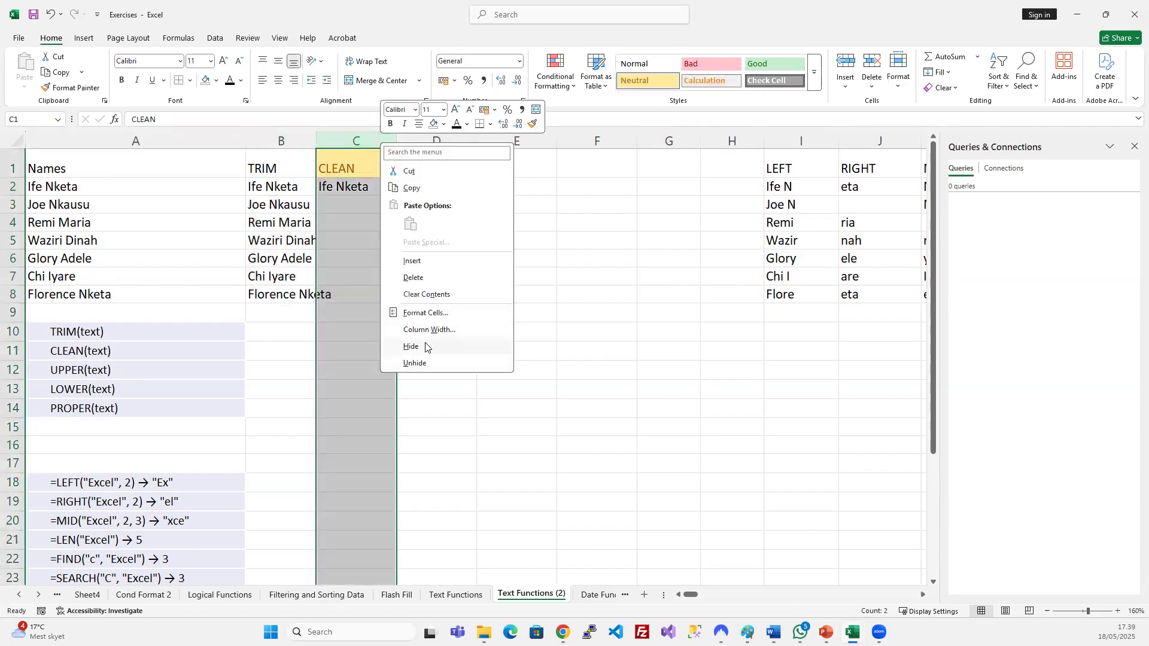
{"action": "left_click", "coordinate": [413, 346]}
Fill UPPER down D2:D8, autofit column B, and view the Text Functions sheet.
{"action": "left_click_drag", "start_coordinate": [350, 189], "coordinate": [359, 290]}
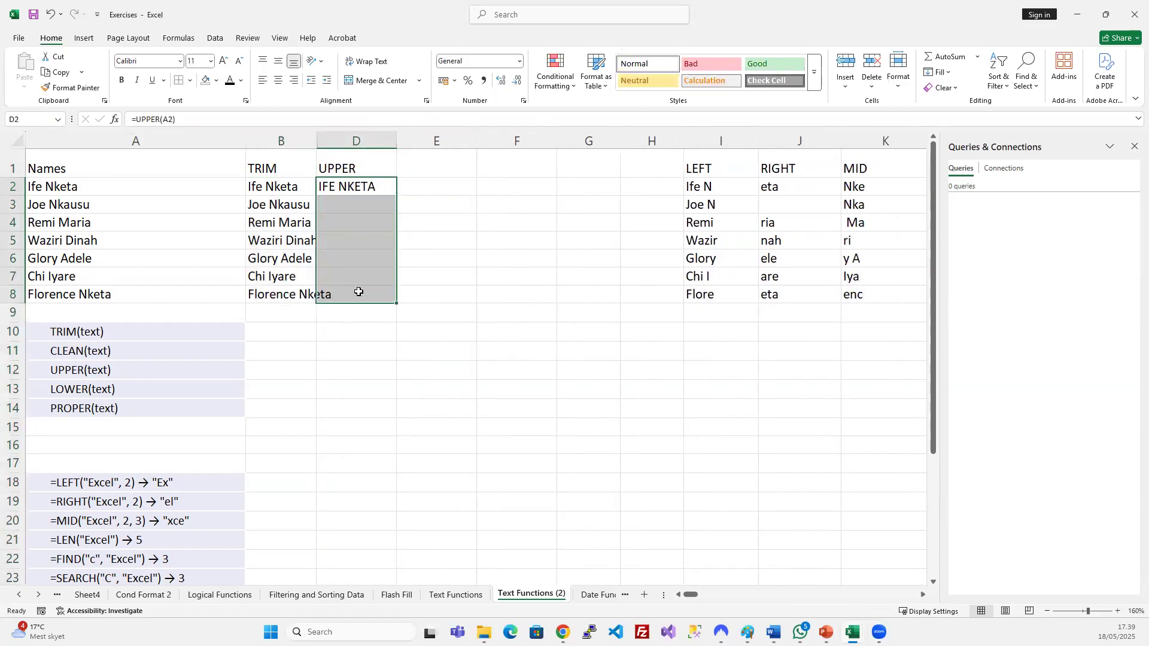
{"action": "key", "text": "ctrl+d"}
{"action": "double_click", "coordinate": [314, 139]}
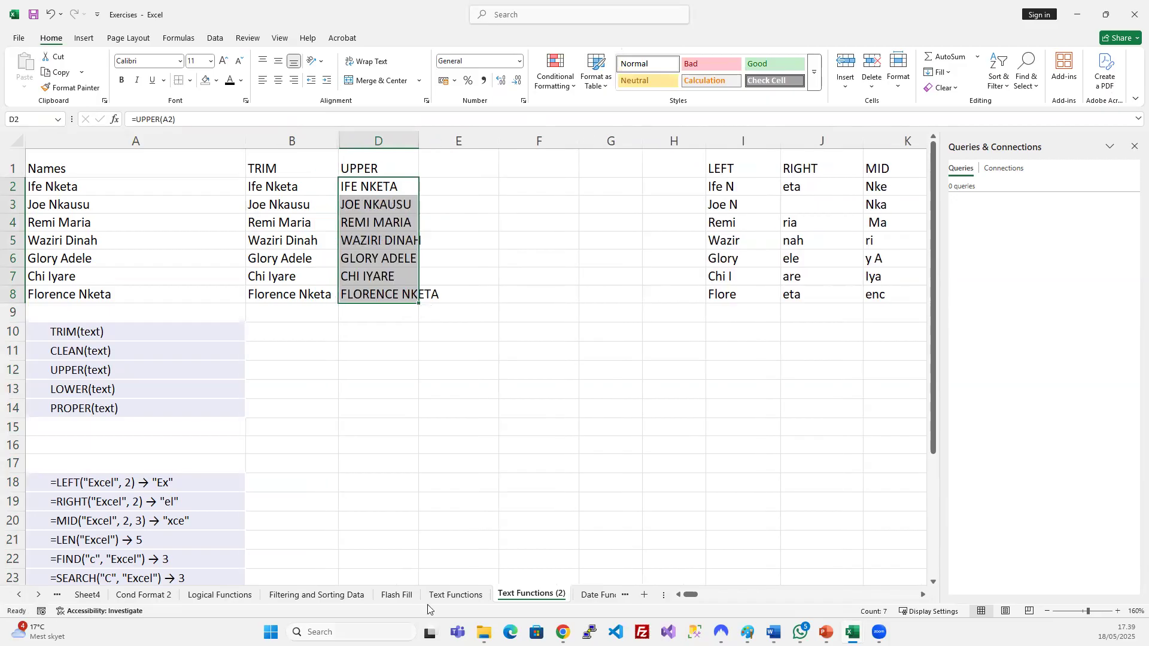
{"action": "left_click", "coordinate": [475, 594]}
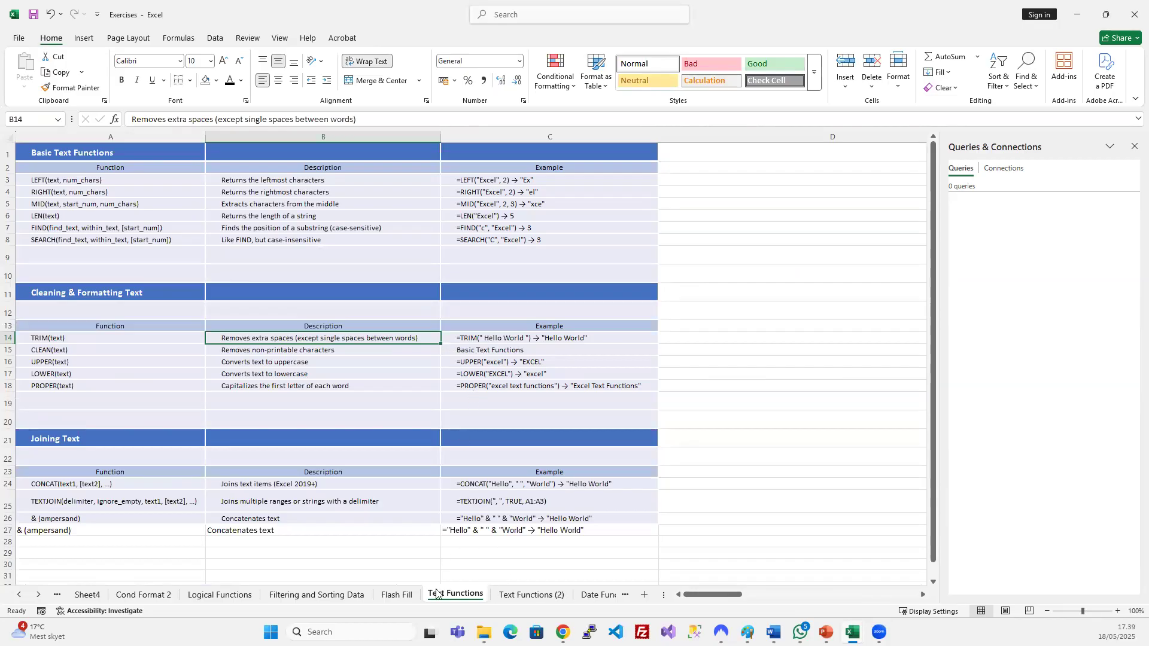
Return to Text Functions (2) and widen column D to fit the uppercase names.
{"action": "left_click", "coordinate": [410, 599]}
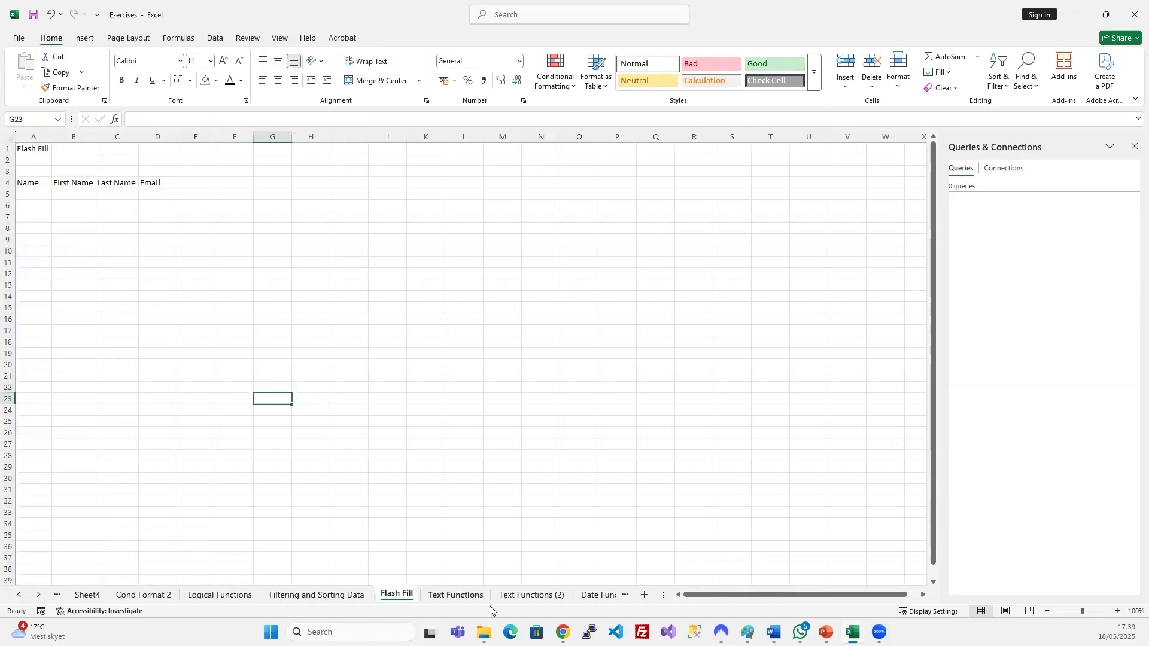
{"action": "left_click", "coordinate": [474, 595]}
{"action": "left_click", "coordinate": [522, 592]}
{"action": "left_click", "coordinate": [371, 205]}
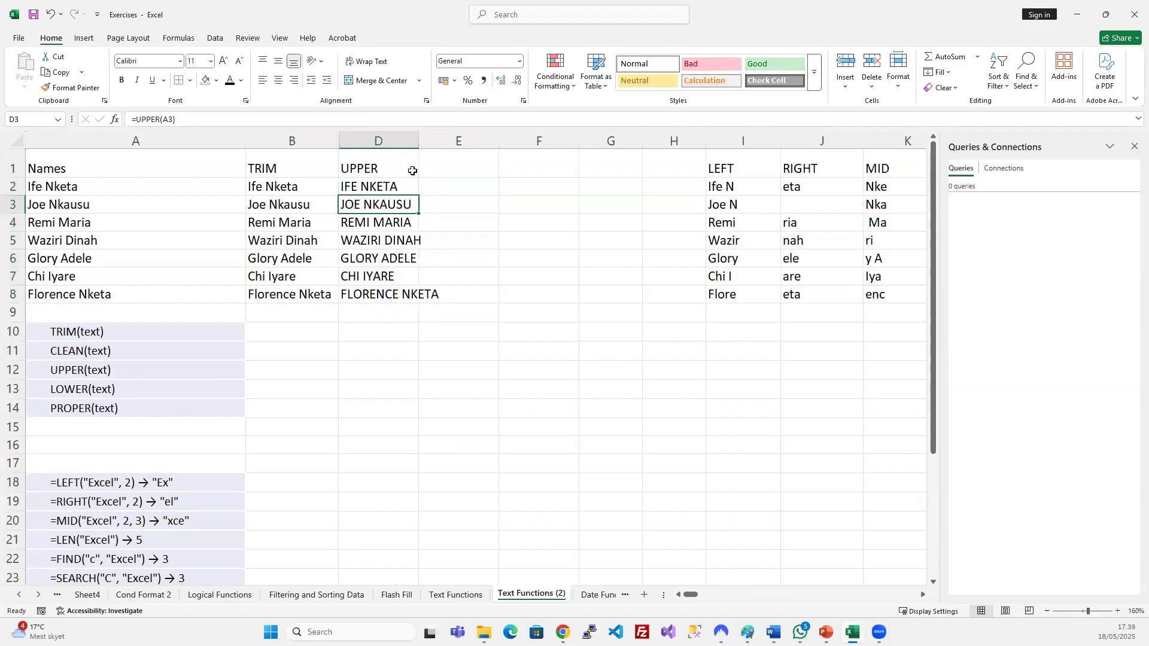
{"action": "left_click_drag", "start_coordinate": [419, 137], "coordinate": [447, 137]}
{"action": "left_click_drag", "start_coordinate": [392, 183], "coordinate": [406, 286]}
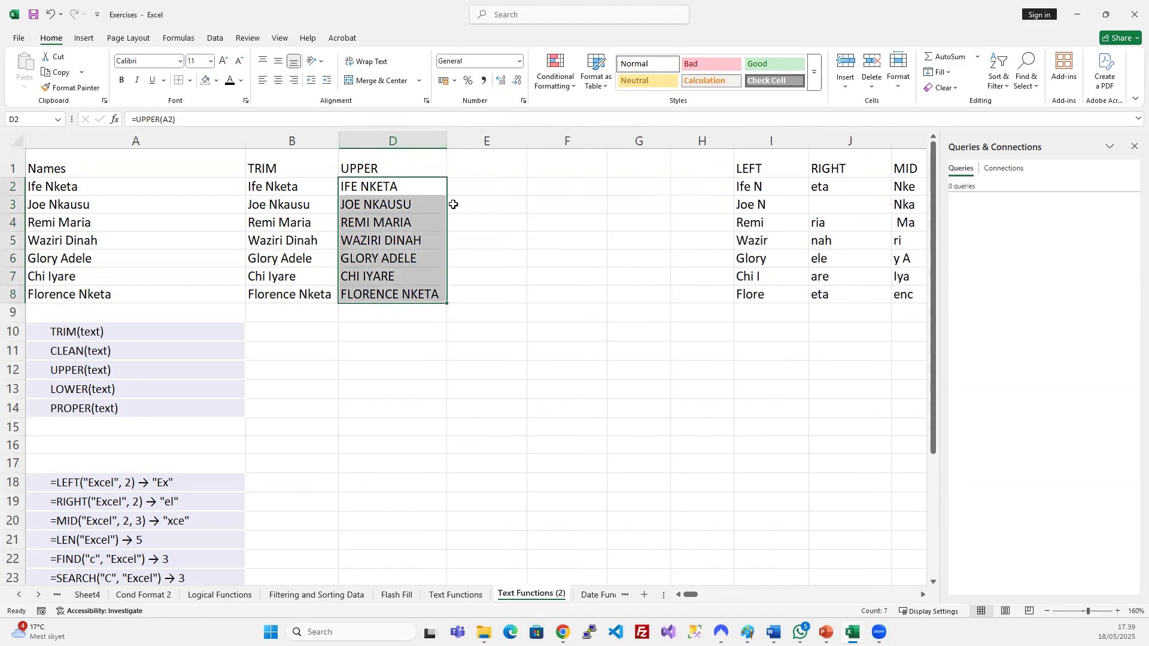
{"action": "left_click", "coordinate": [472, 170]}
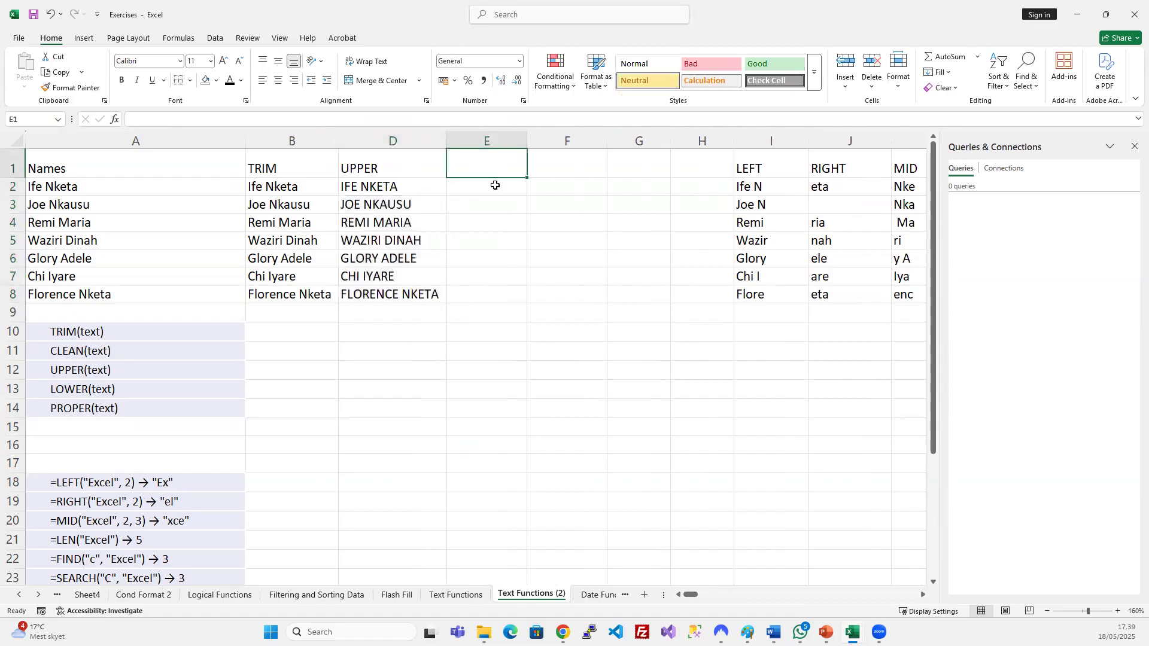
Head column E 'LOWER', enter =LOWER(A2) in E2, and fill it down to E8.
{"action": "type", "text": "LOWER"}
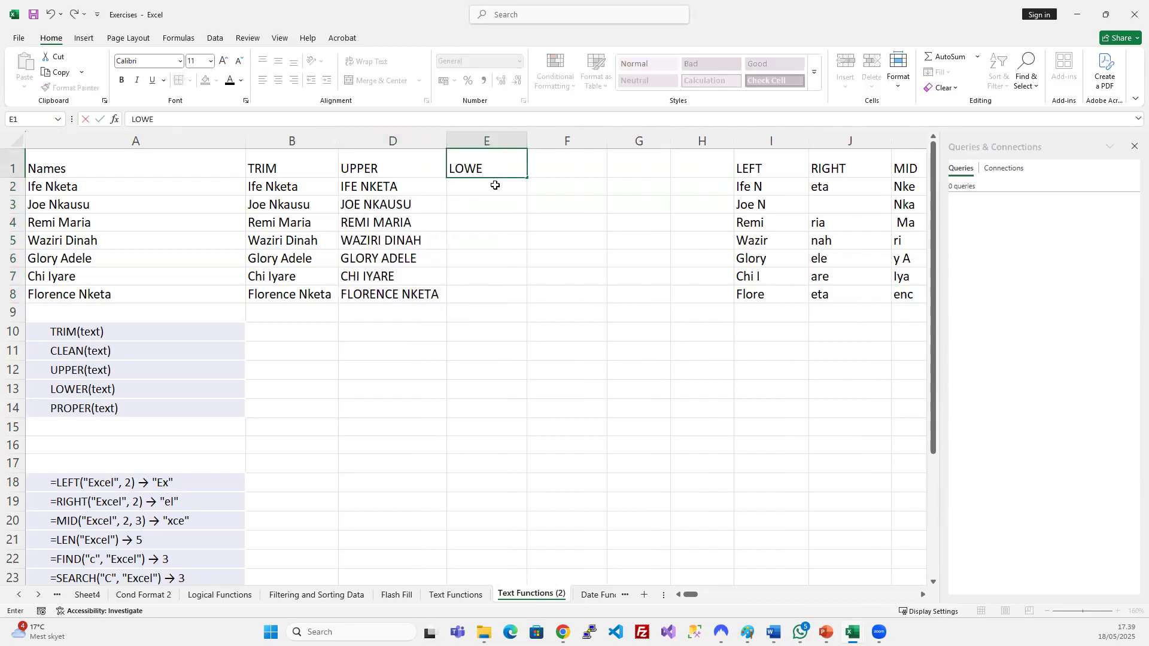
{"action": "key", "text": "Return"}
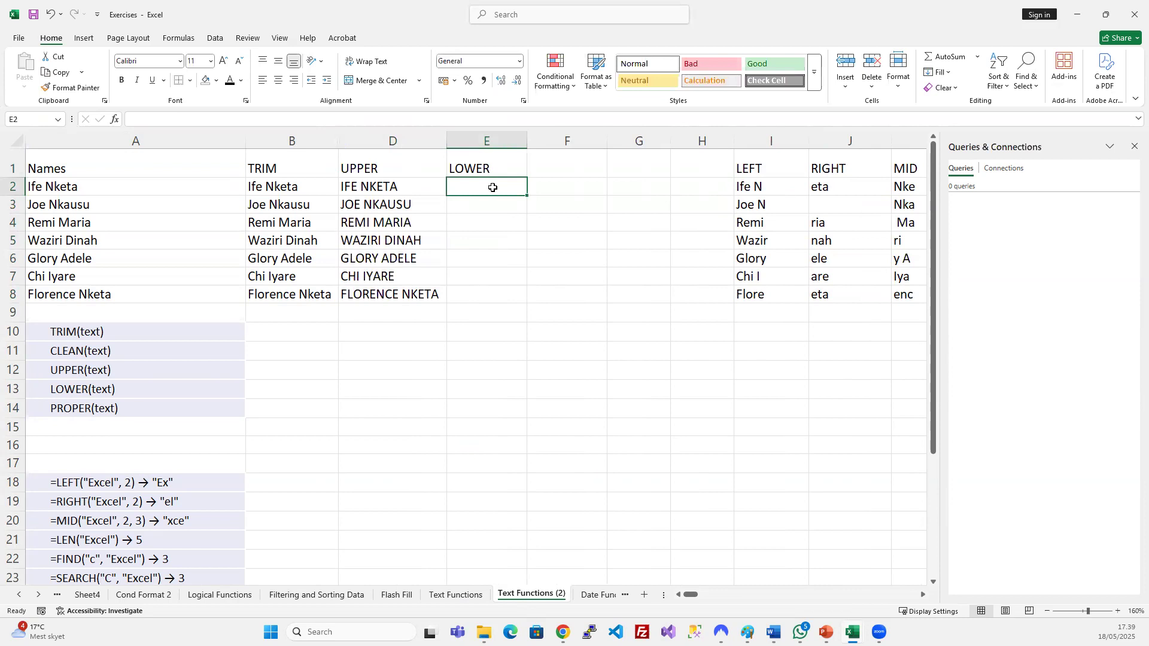
{"action": "type", "text": "=LO"}
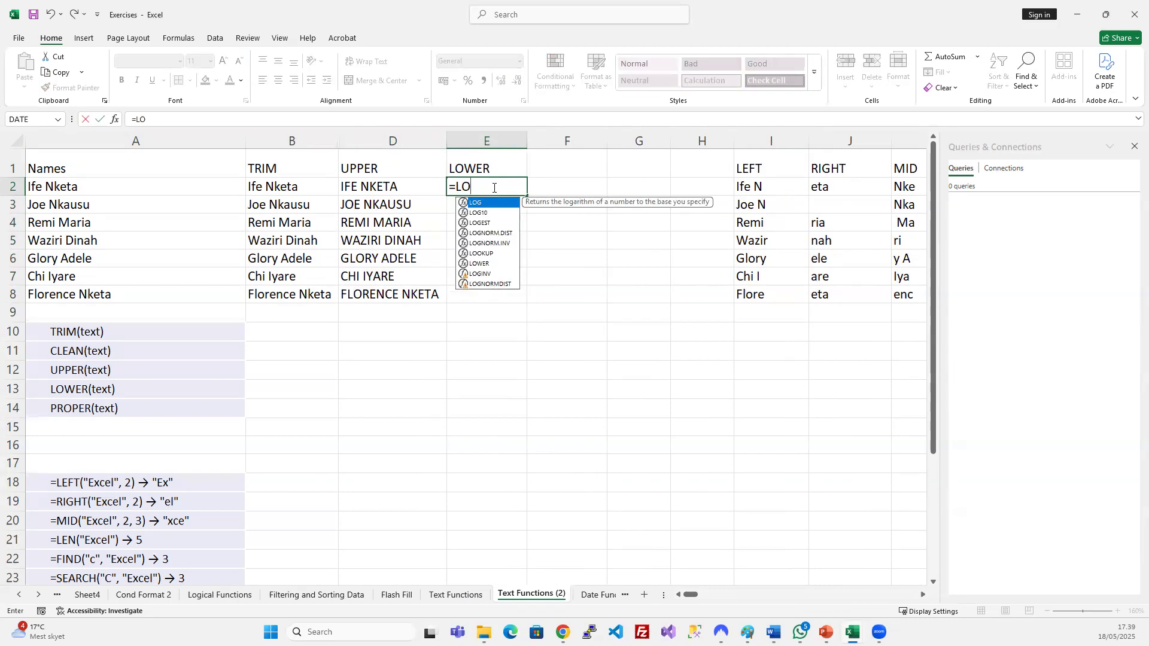
{"action": "type", "text": "W"}
{"action": "key", "text": "Tab"}
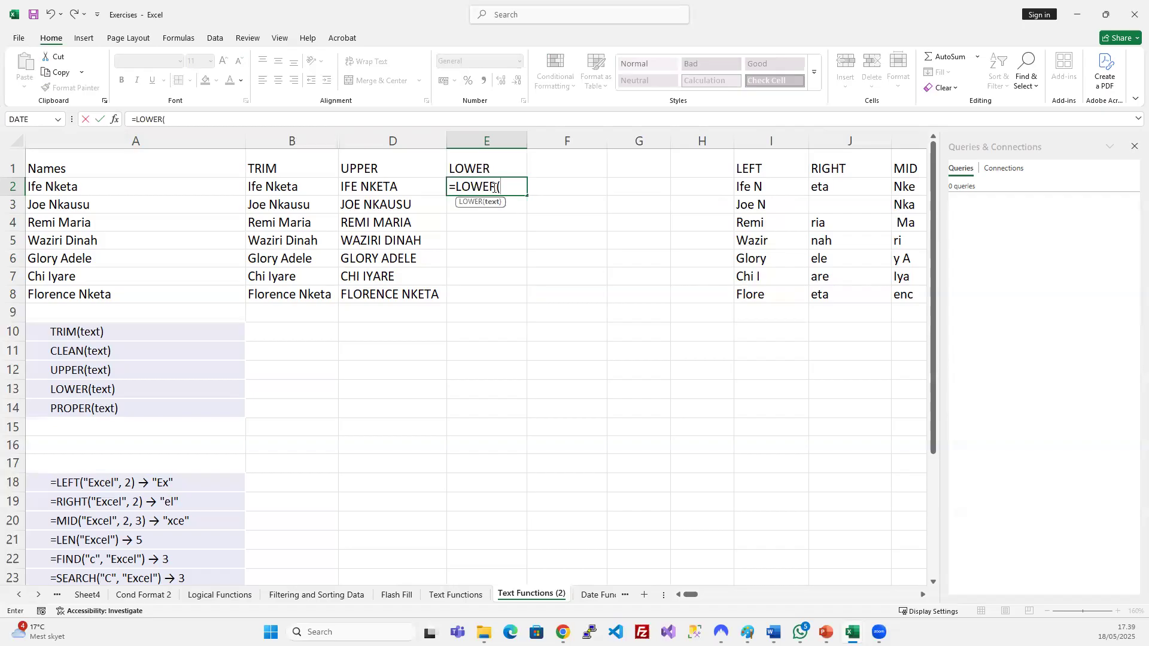
{"action": "left_click", "coordinate": [110, 188]}
{"action": "key", "text": "Return"}
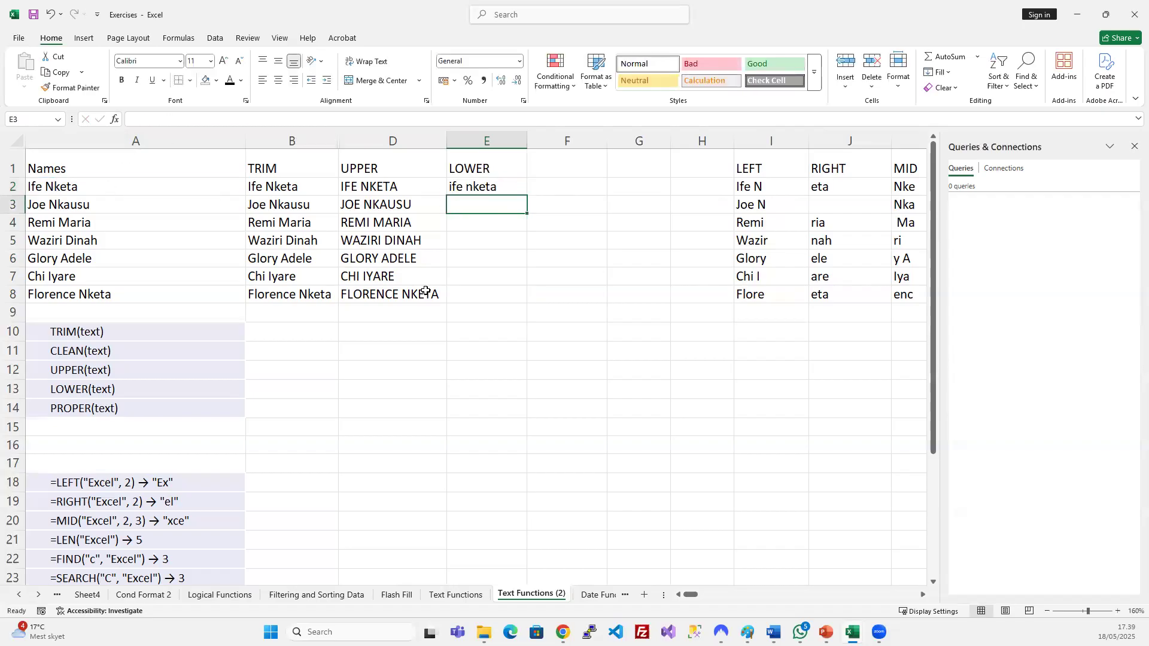
{"action": "left_click_drag", "start_coordinate": [483, 183], "coordinate": [490, 291]}
{"action": "key", "text": "ctrl+d"}
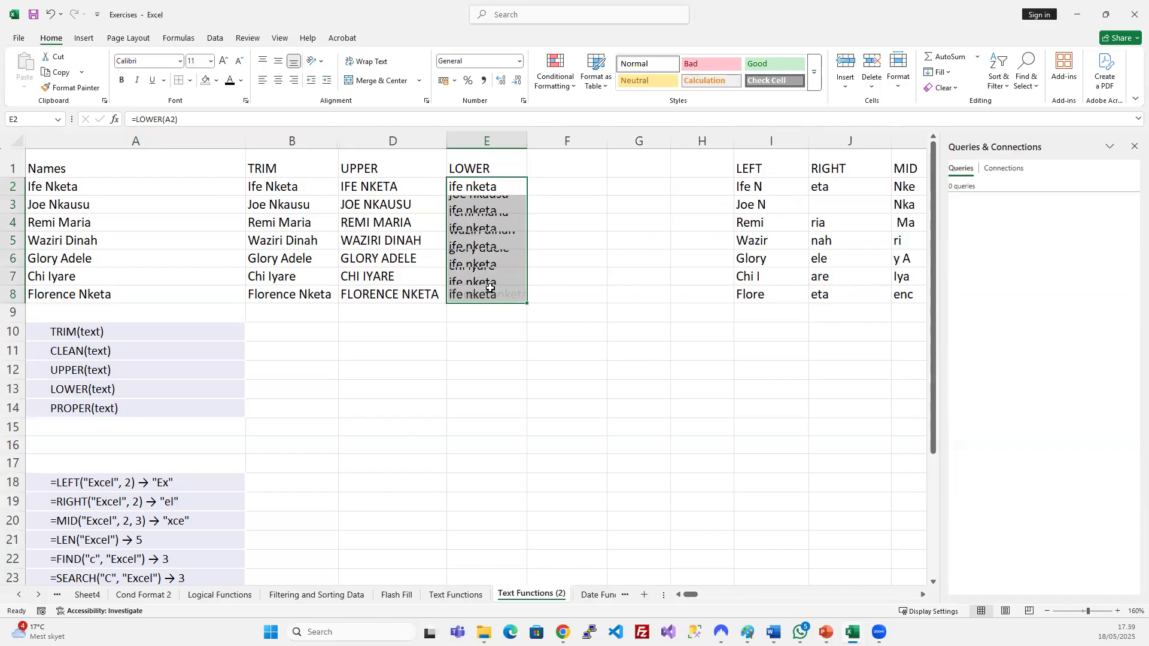
{"action": "left_click", "coordinate": [595, 236]}
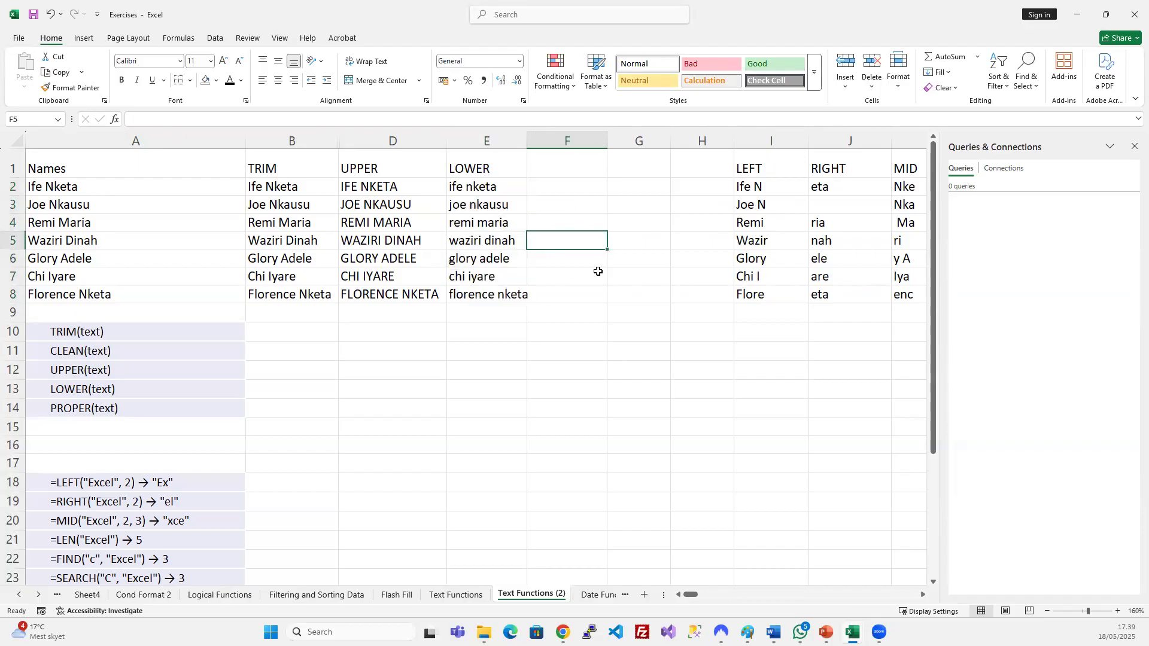
{"action": "left_click", "coordinate": [538, 189]}
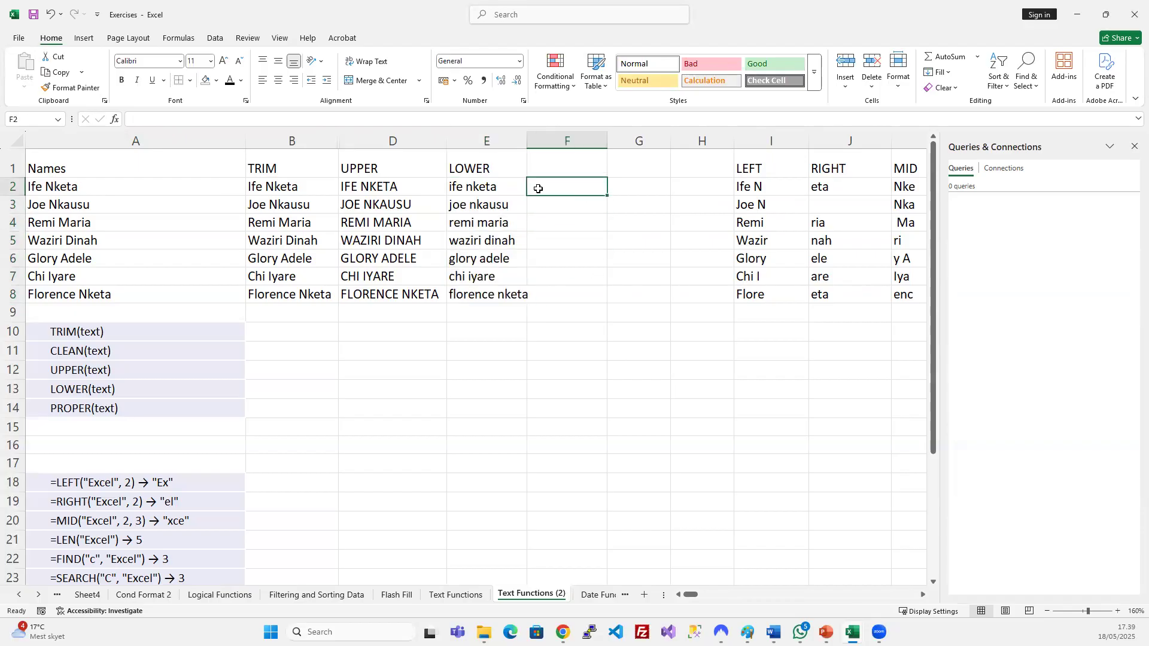
{"action": "left_click", "coordinate": [559, 173]}
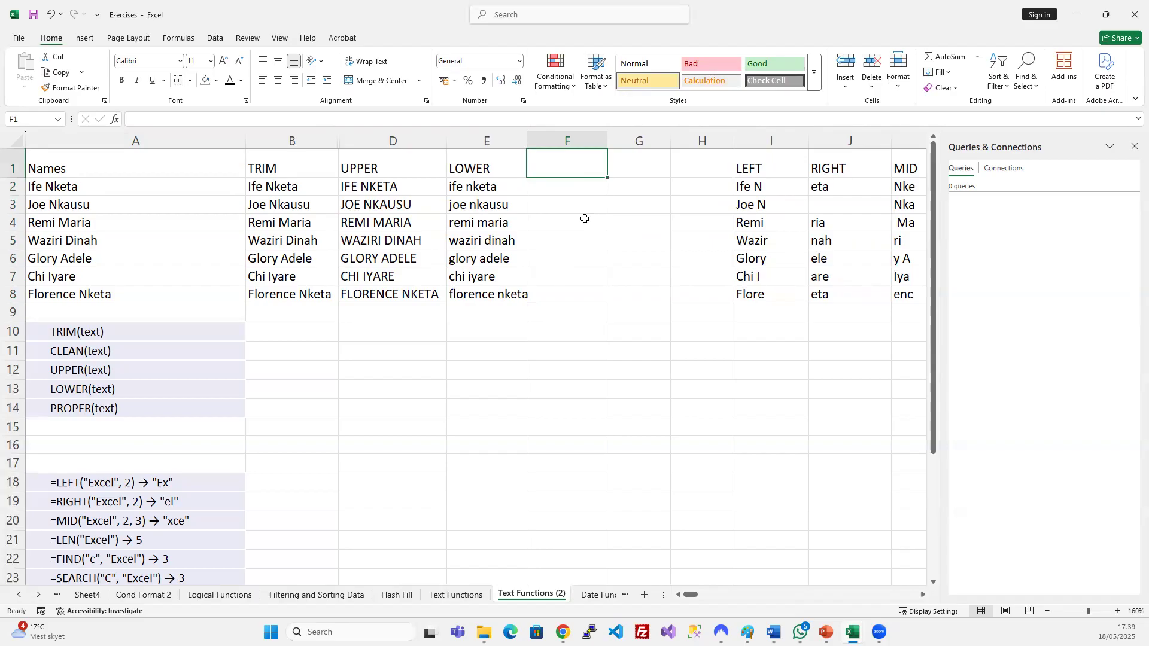
{"action": "type", "text": "PROPE"}
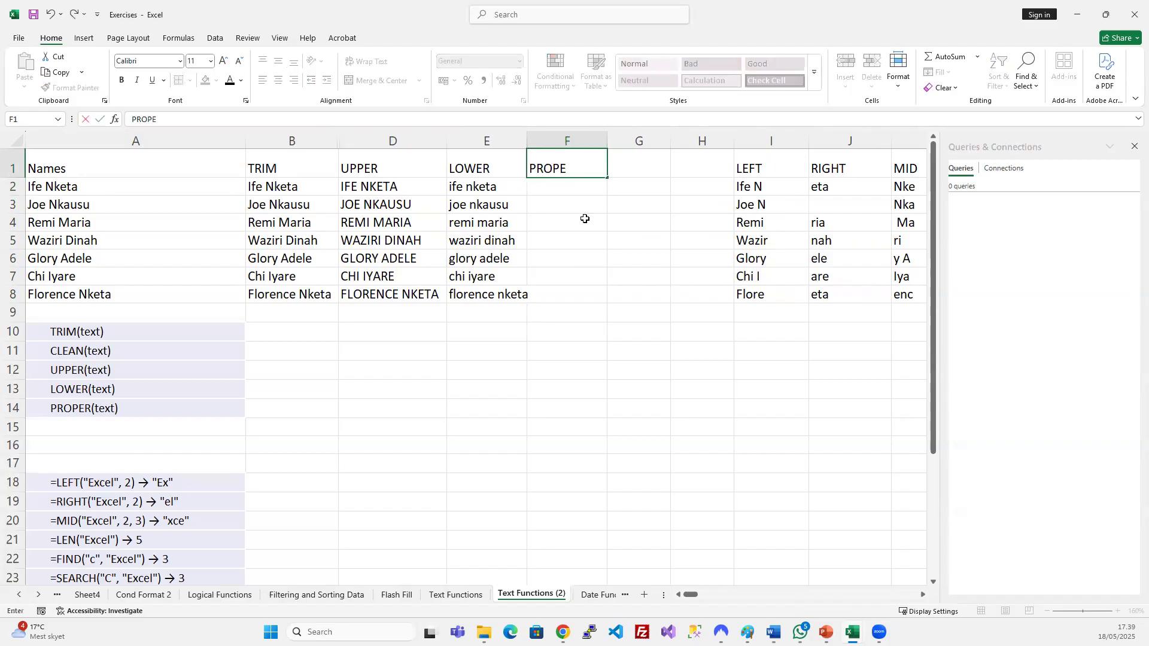
{"action": "type", "text": "R"}
{"action": "key", "text": "Return"}
{"action": "type", "text": "="}
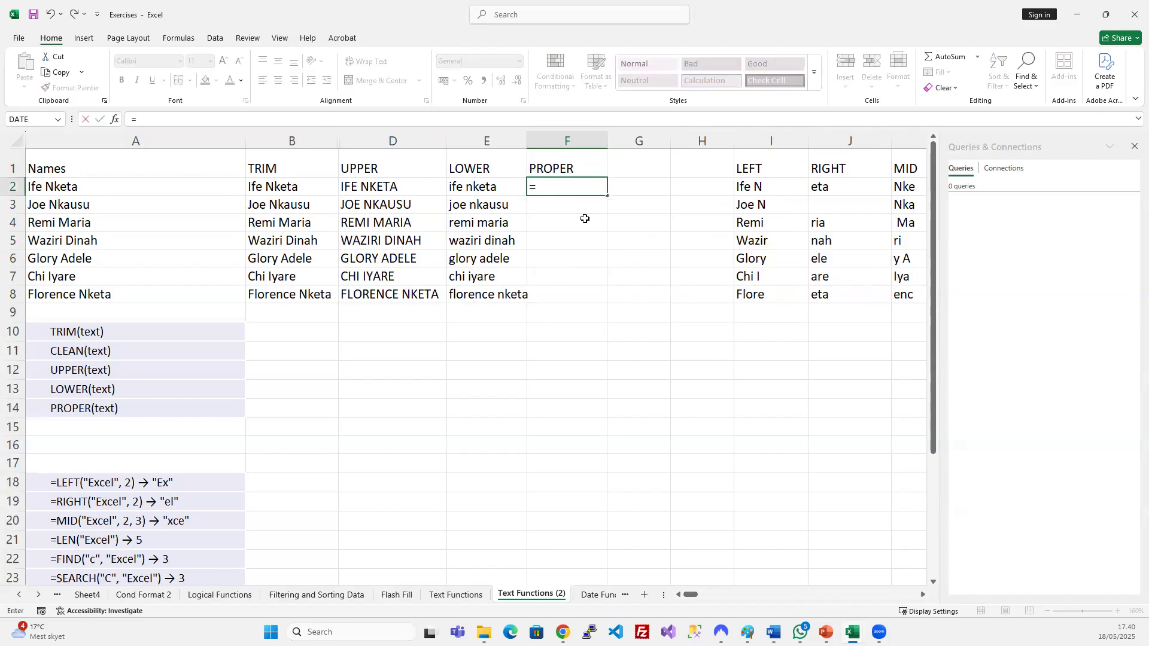
{"action": "type", "text": "PRO"}
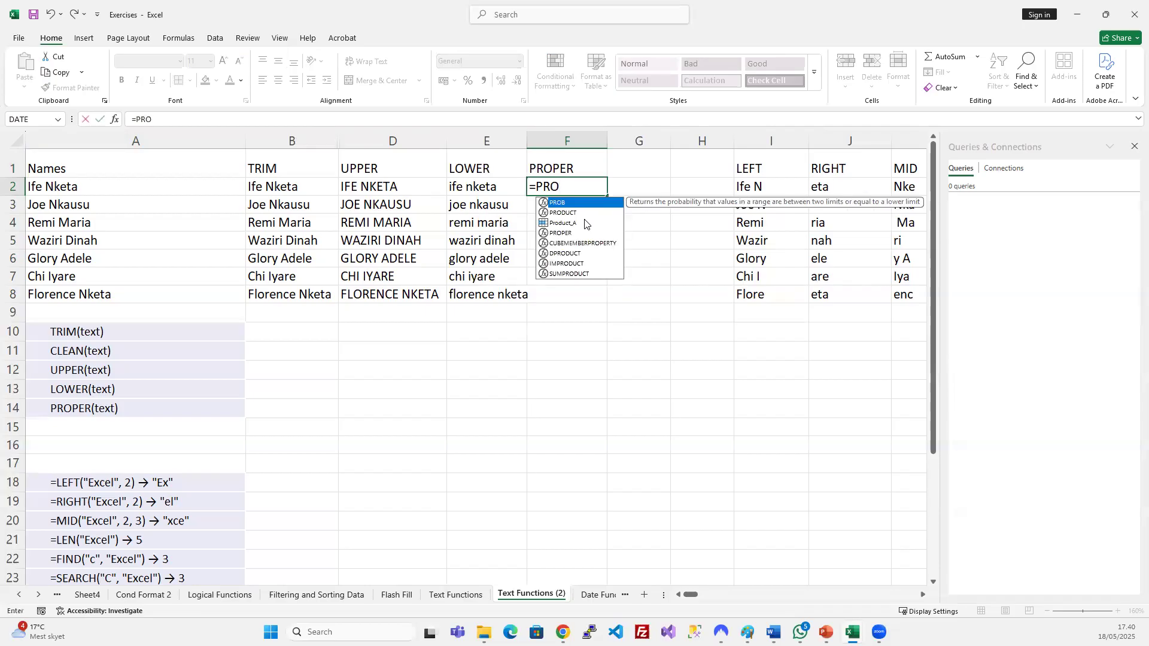
{"action": "type", "text": "P"}
{"action": "key", "text": "Tab"}
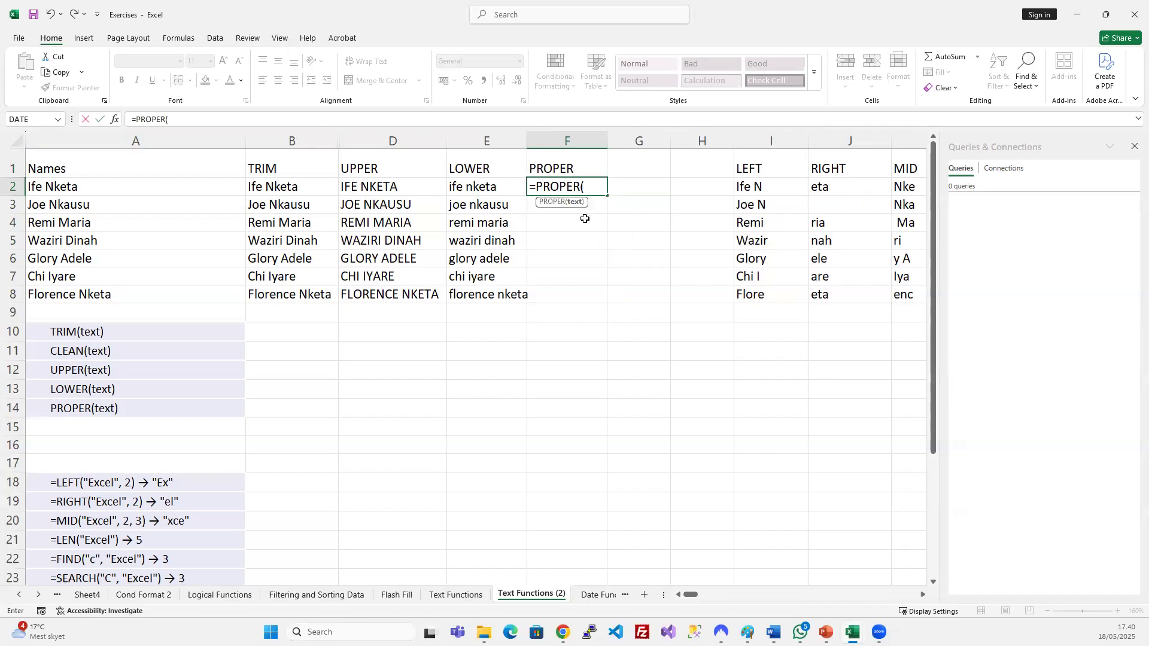
{"action": "left_click", "coordinate": [88, 187]}
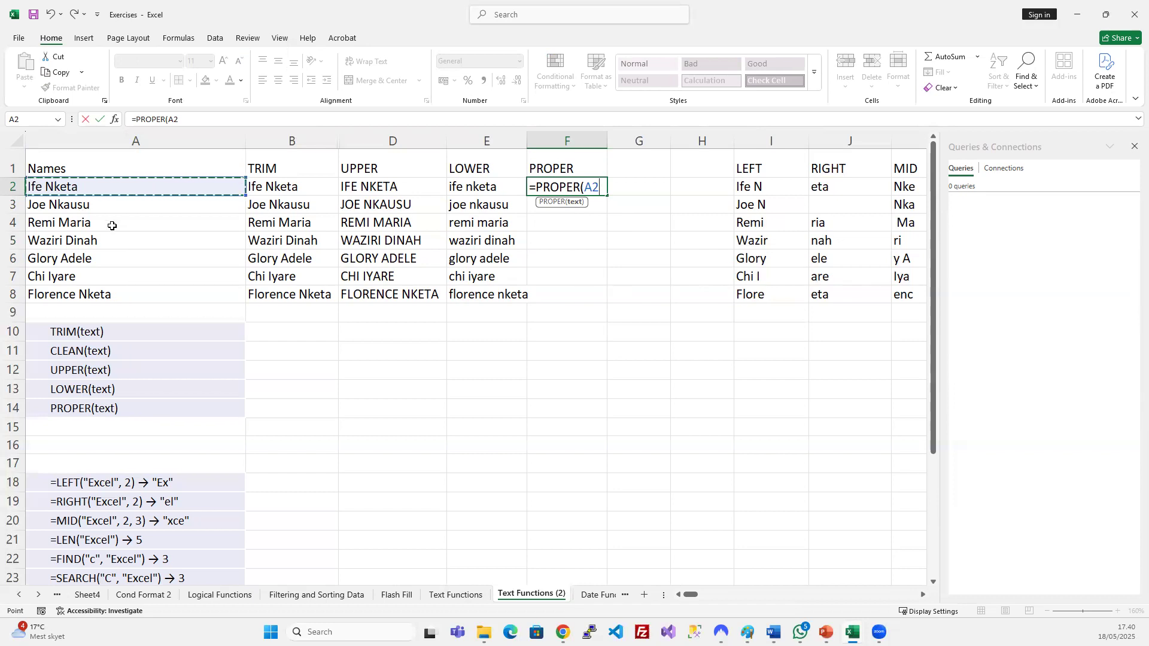
{"action": "type", "text": ")"}
{"action": "key", "text": "Return"}
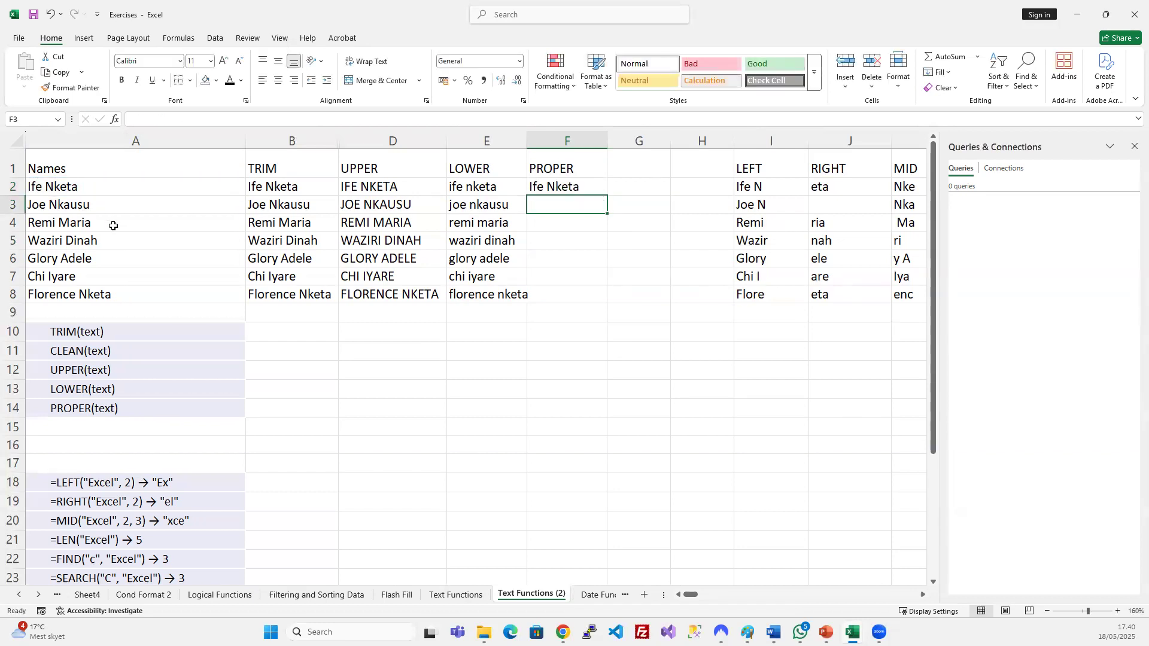
Change A2 to 'Ife nketa' and check the PROPER result in F2.
{"action": "double_click", "coordinate": [48, 187]}
{"action": "key", "text": "Delete"}
{"action": "type", "text": "N"}
{"action": "key", "text": "BackSpace"}
{"action": "type", "text": "n"}
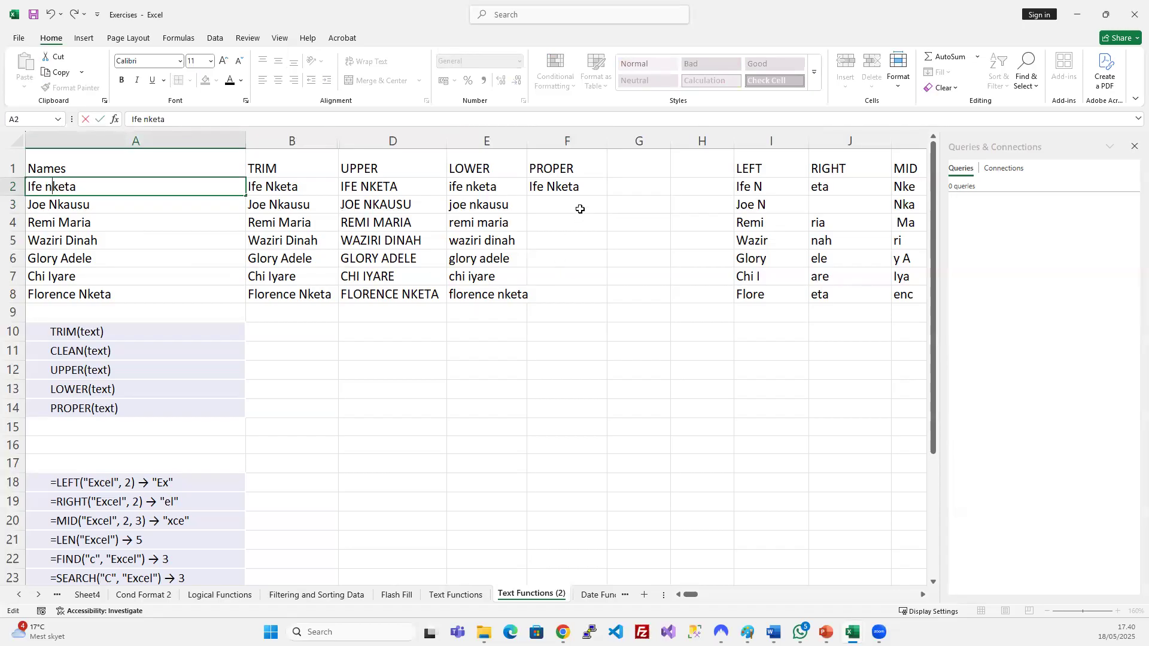
{"action": "key", "text": "Return"}
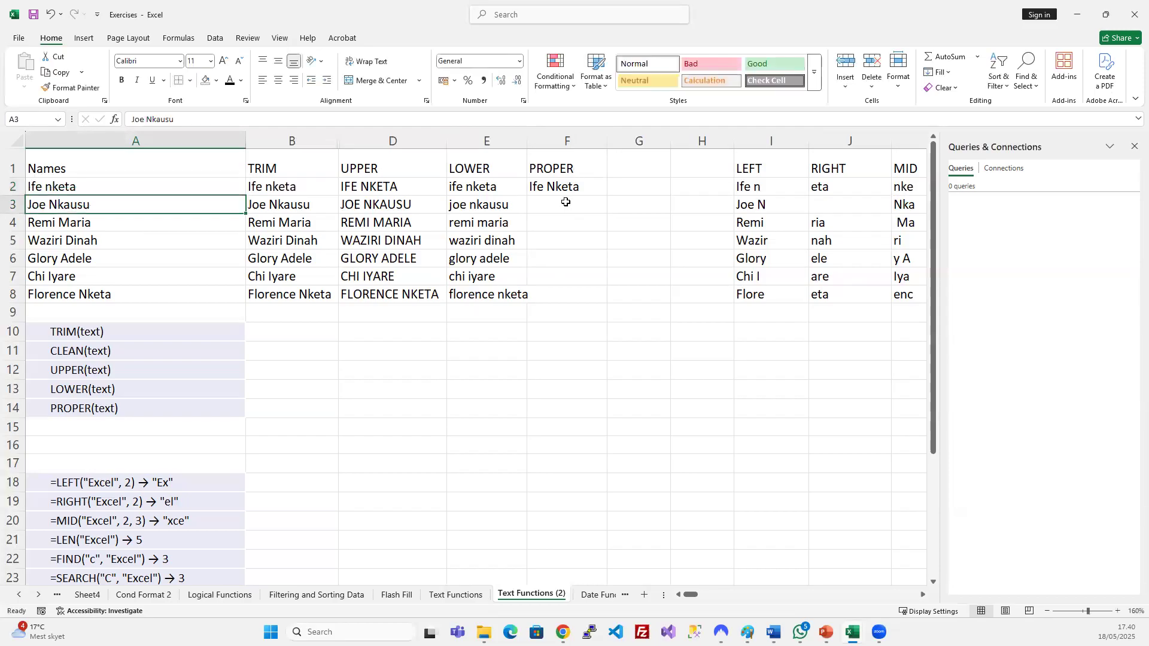
{"action": "left_click", "coordinate": [565, 188]}
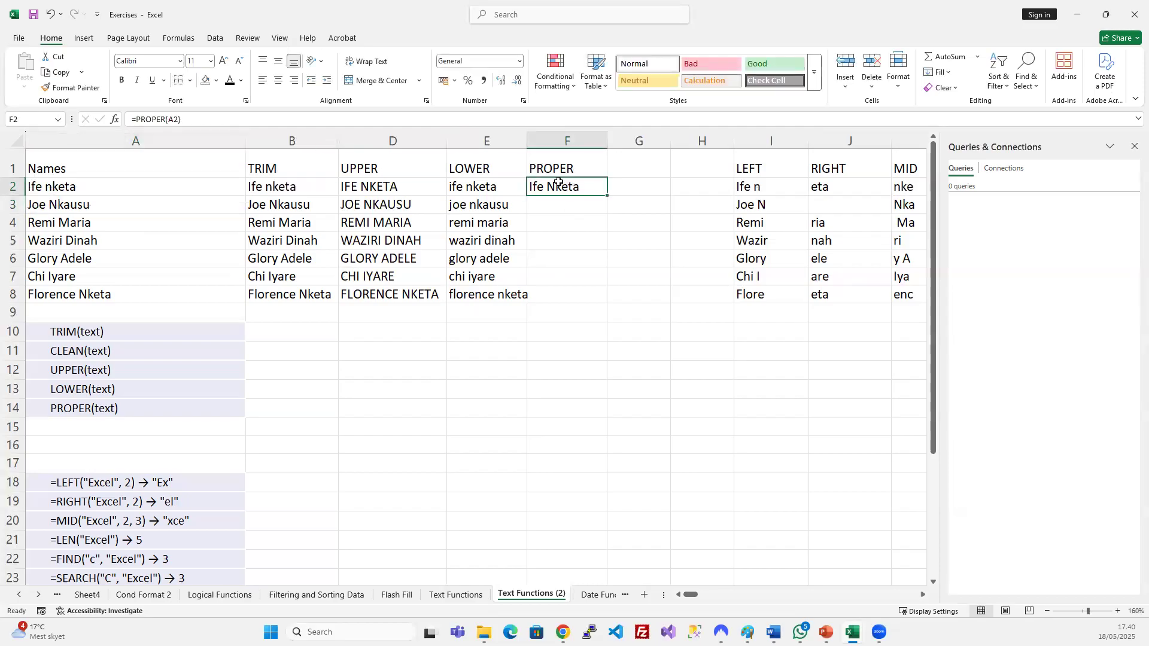
Change A4 to all-lowercase 'remi maria'.
{"action": "double_click", "coordinate": [62, 220]}
{"action": "key", "text": "Delete"}
{"action": "type", "text": "m"}
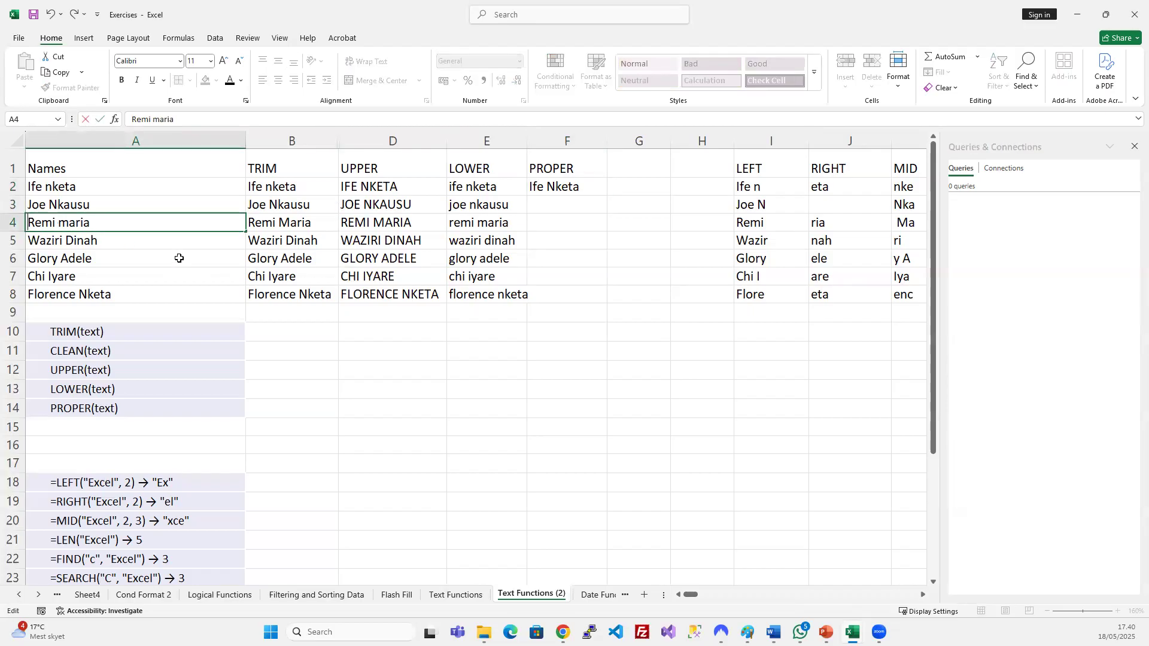
{"action": "key", "text": "Home"}
{"action": "key", "text": "Delete"}
{"action": "type", "text": "r"}
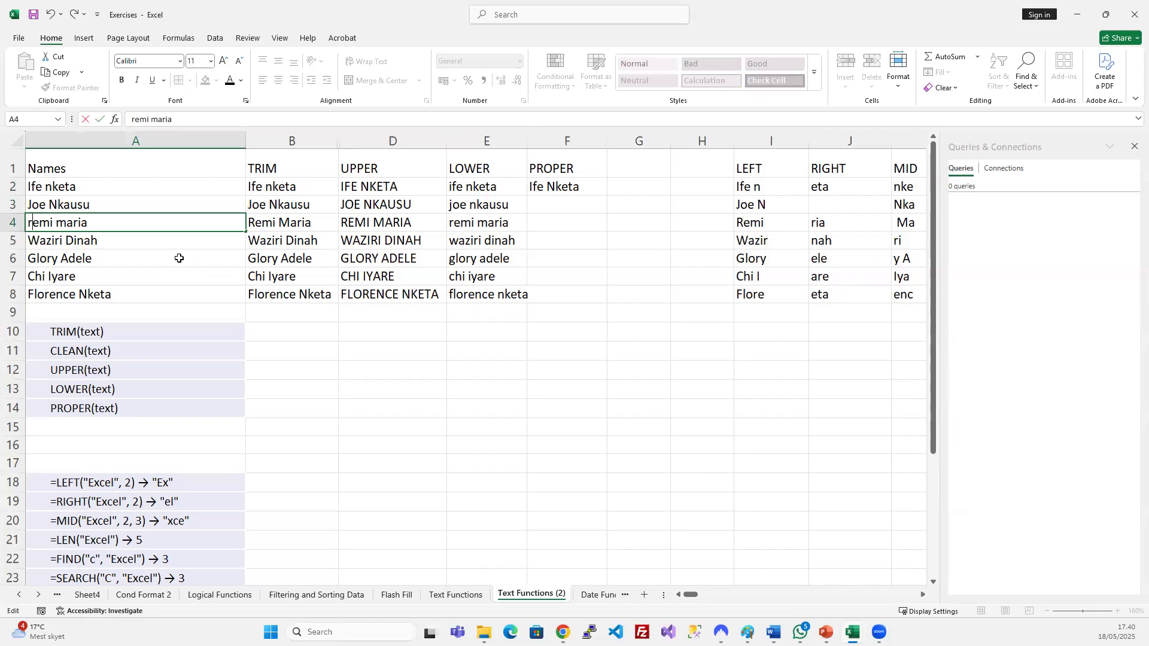
{"action": "key", "text": "Return"}
Fill the PROPER formula down F2:F8 and autofit column E.
{"action": "left_click_drag", "start_coordinate": [561, 188], "coordinate": [577, 297]}
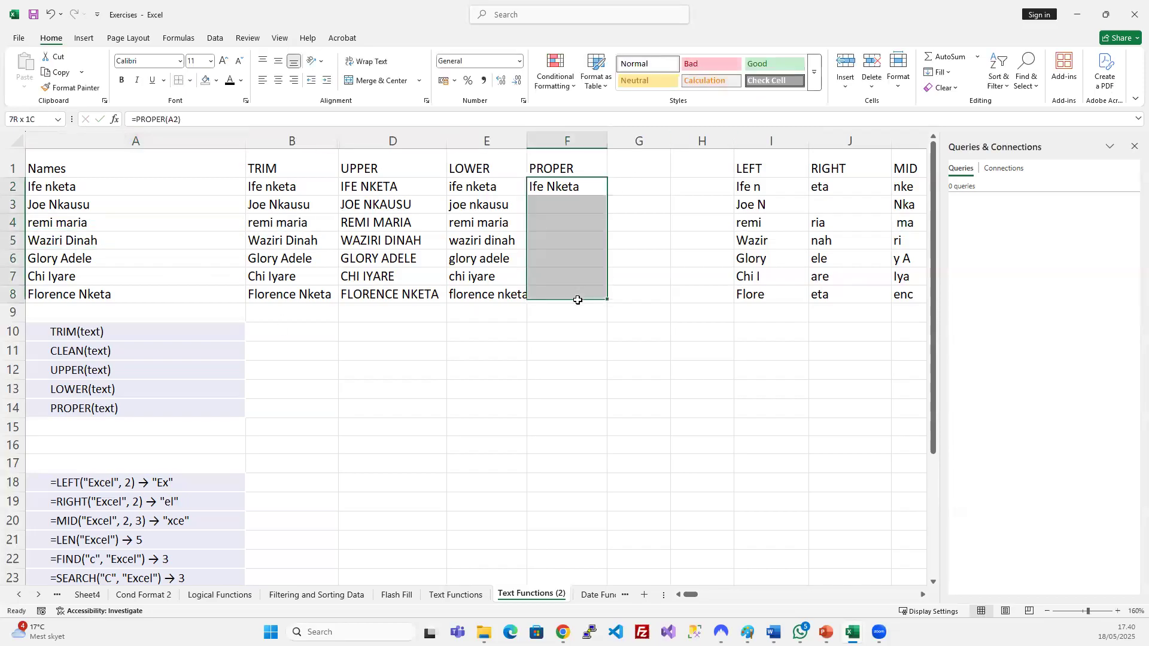
{"action": "key", "text": "ctrl+d"}
{"action": "left_click", "coordinate": [576, 221]}
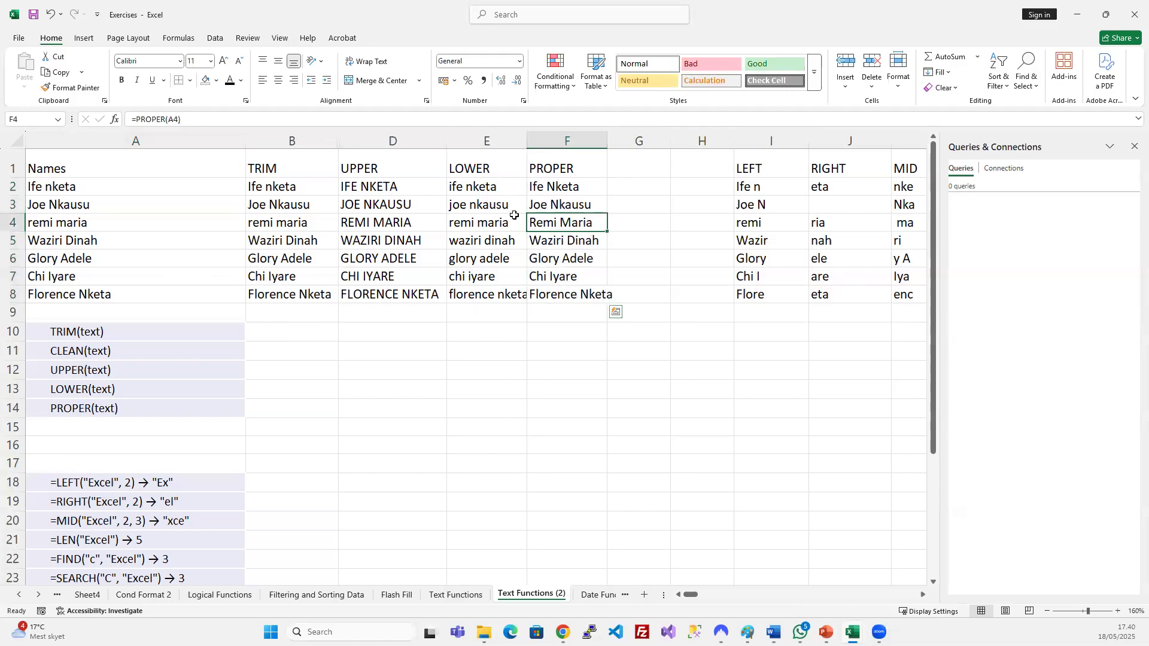
{"action": "double_click", "coordinate": [529, 145]}
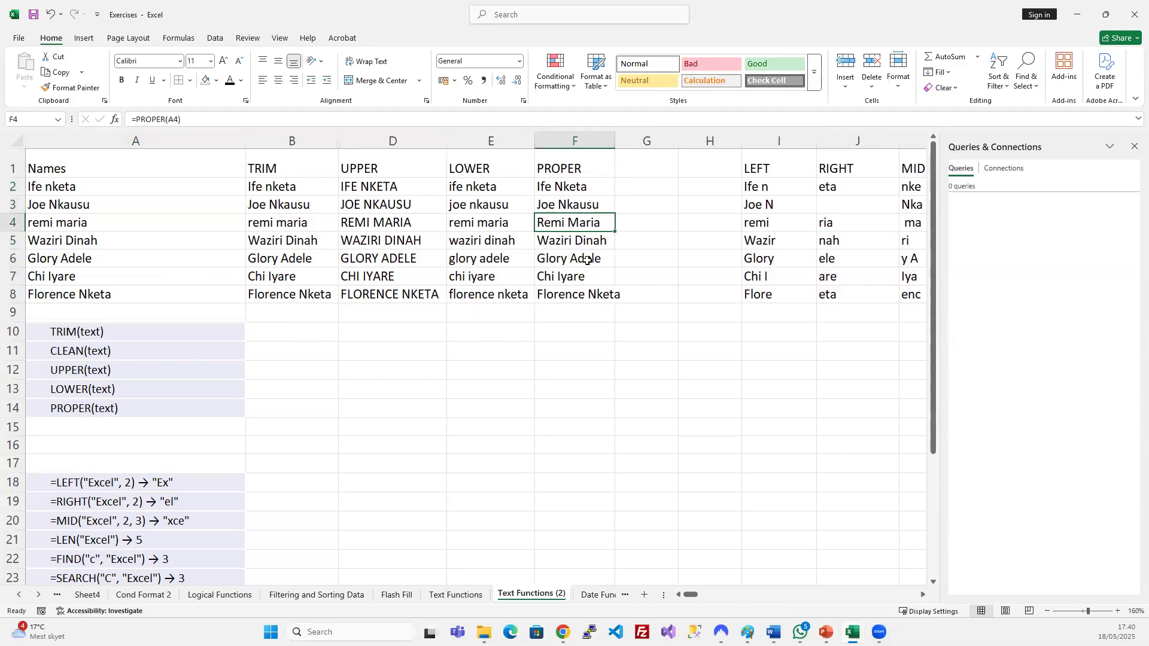
Autofit the PROPER, LEFT, RIGHT, MID, LEN, FIND and SEARCH columns to their contents.
{"action": "double_click", "coordinate": [620, 139]}
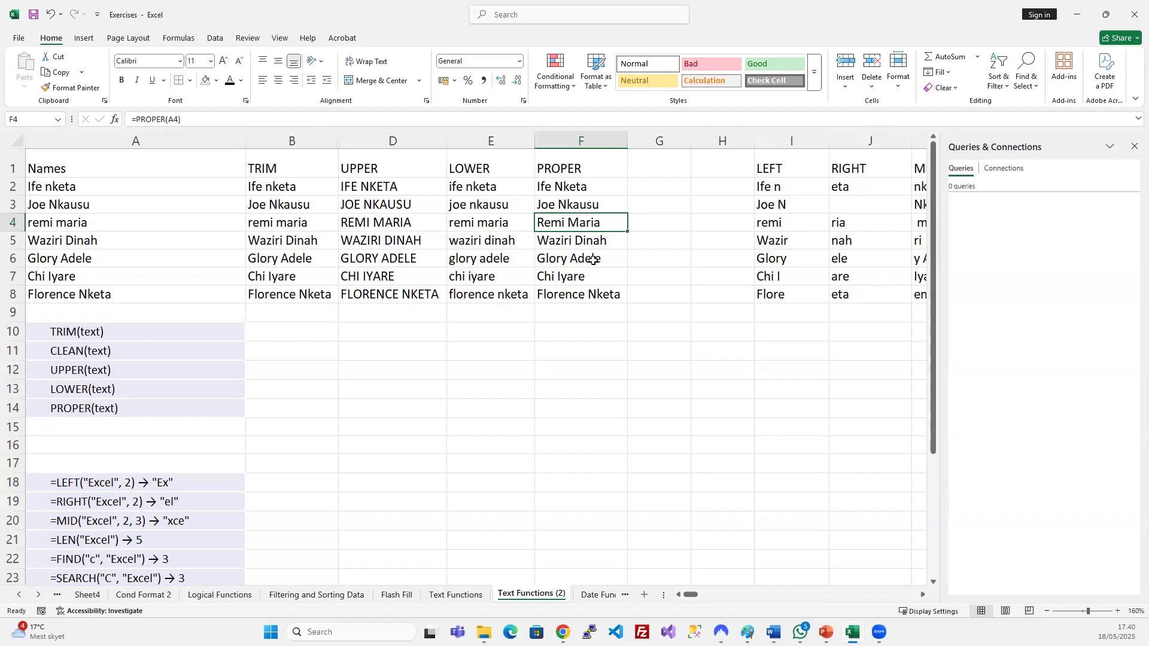
{"action": "mouse_move", "coordinate": [800, 632]}
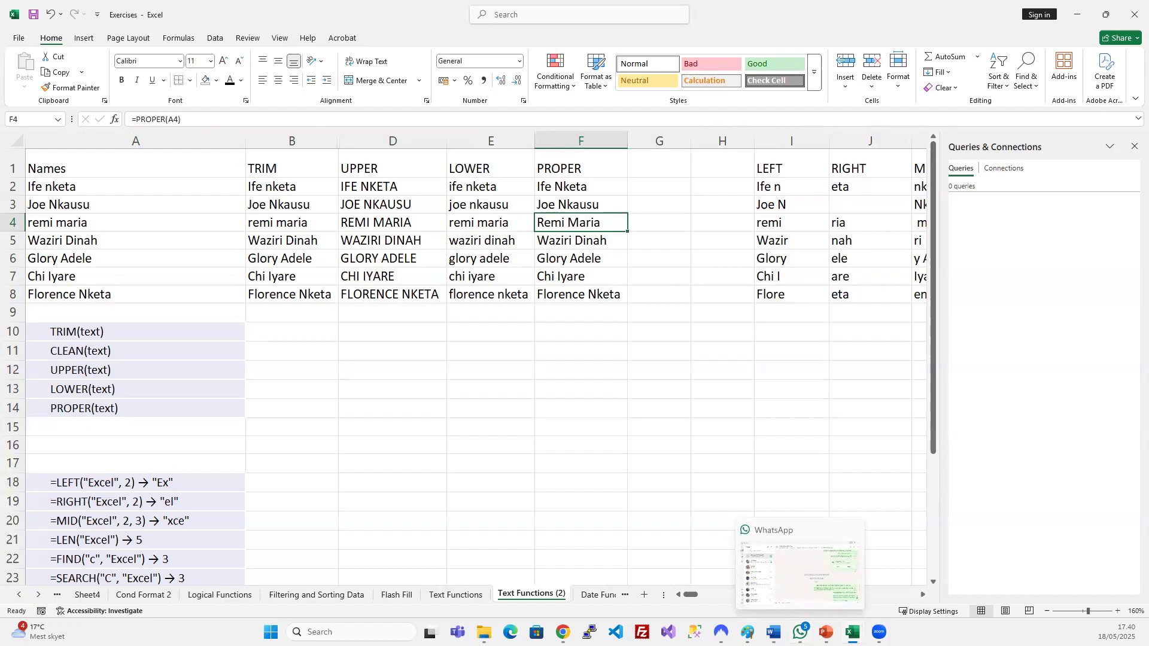
{"action": "left_click", "coordinate": [529, 402]}
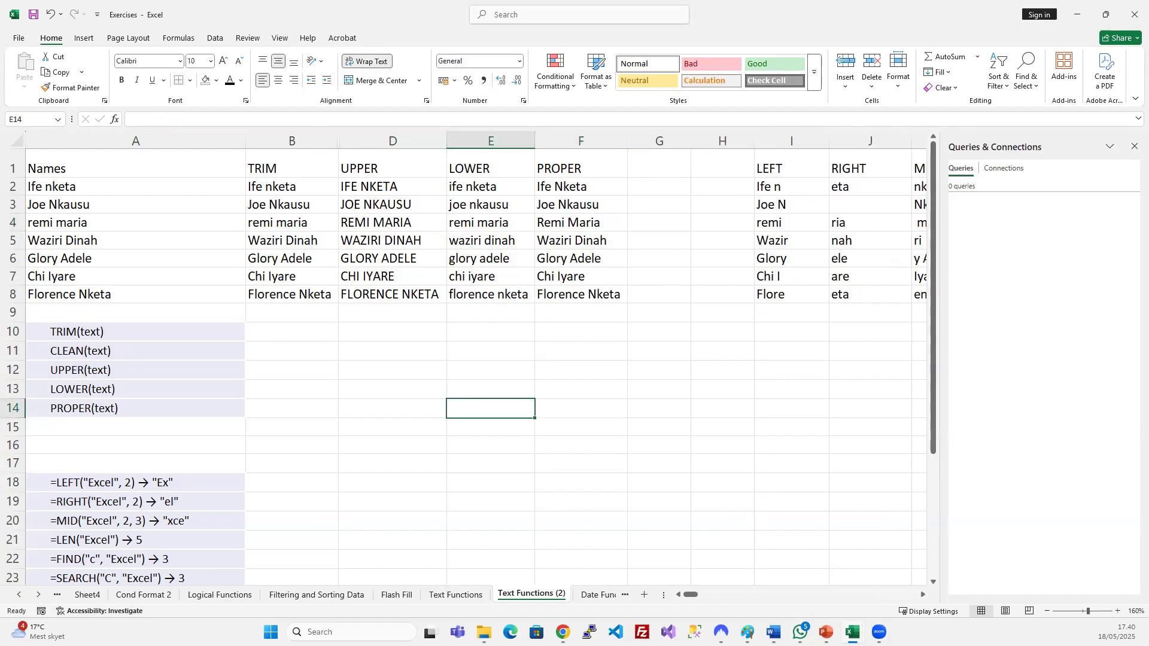
{"action": "left_click", "coordinate": [403, 316]}
{"action": "left_click_drag", "start_coordinate": [658, 141], "coordinate": [736, 134]}
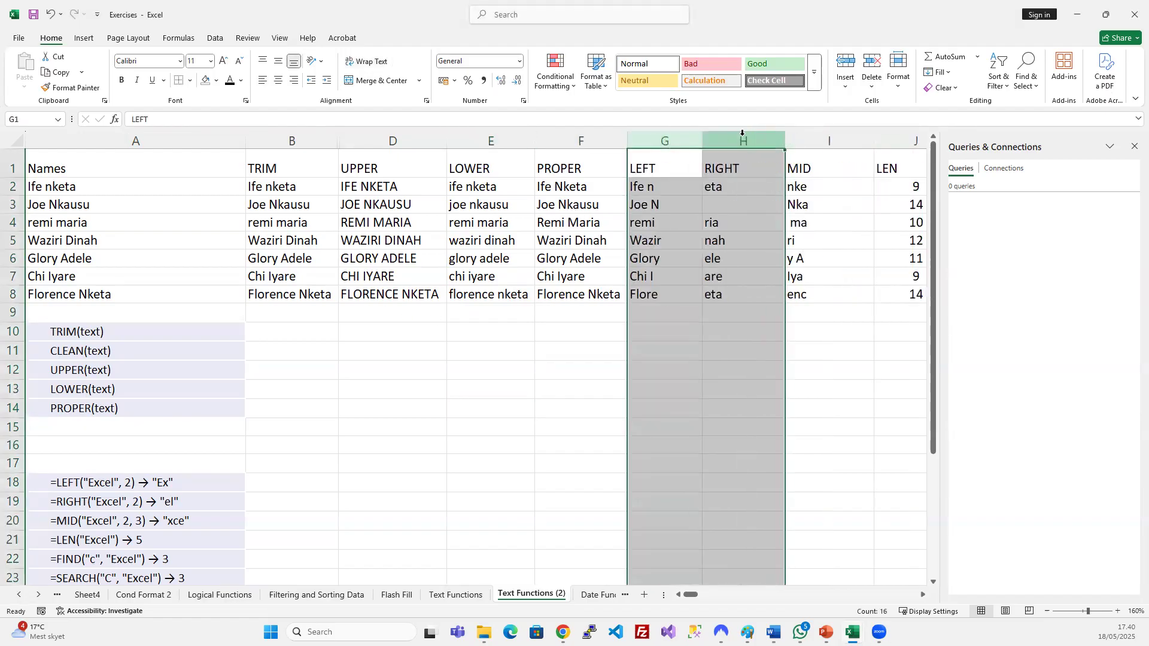
{"action": "left_click", "coordinate": [712, 256]}
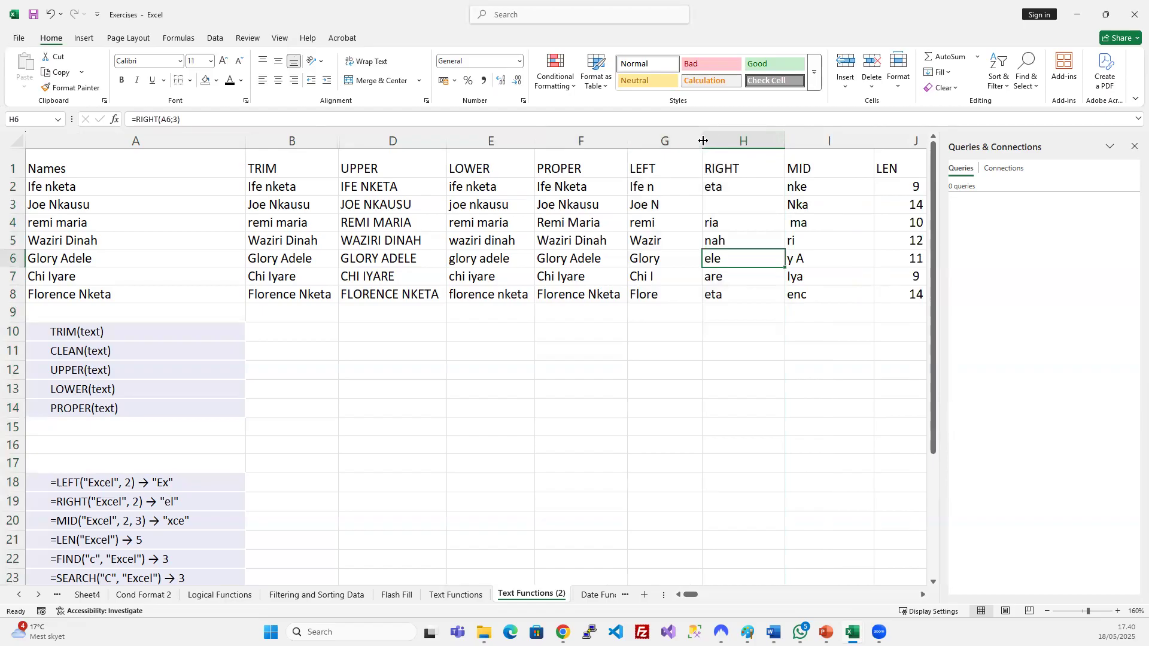
{"action": "double_click", "coordinate": [702, 137]}
{"action": "double_click", "coordinate": [750, 141]}
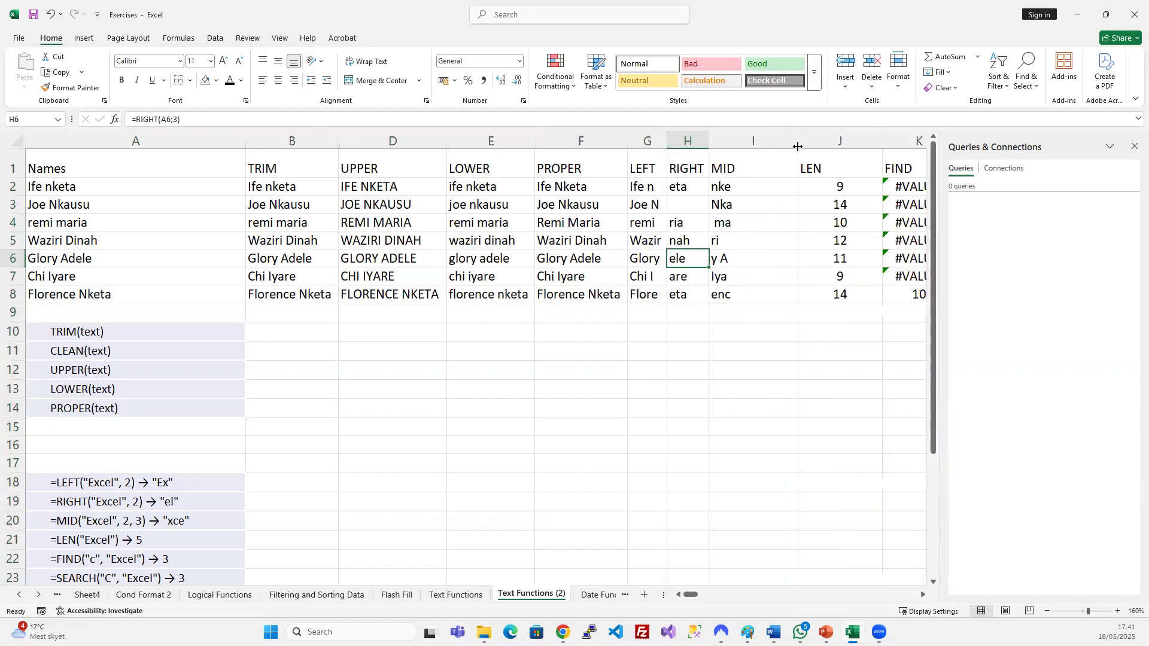
{"action": "double_click", "coordinate": [797, 139]}
{"action": "double_click", "coordinate": [824, 142]}
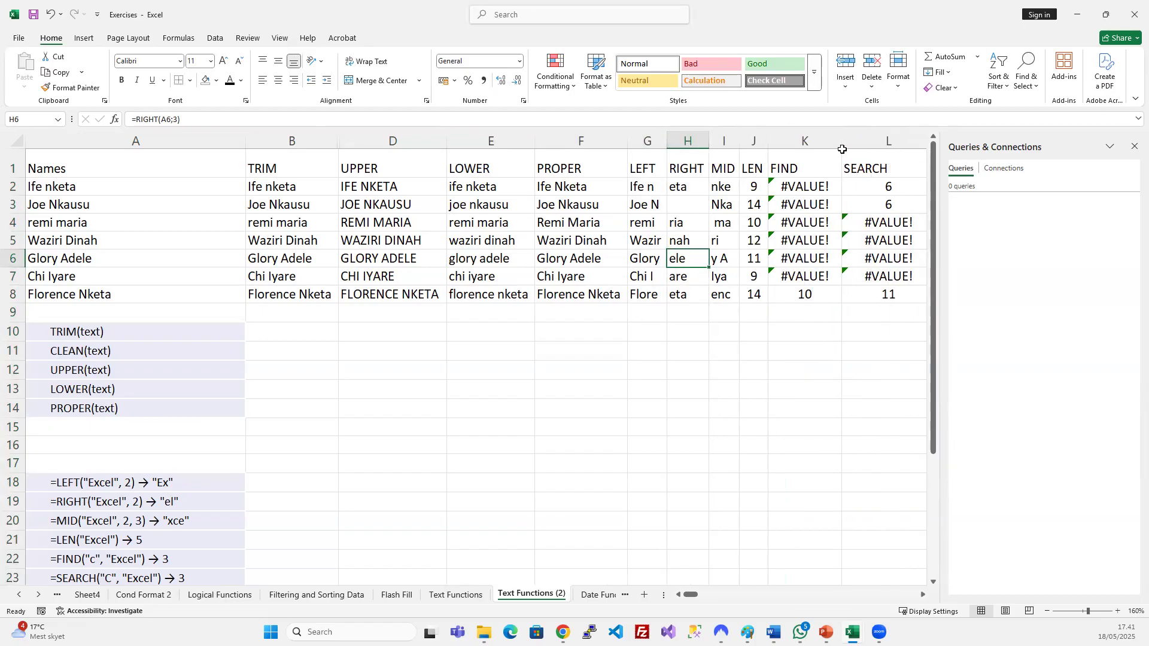
{"action": "double_click", "coordinate": [840, 145]}
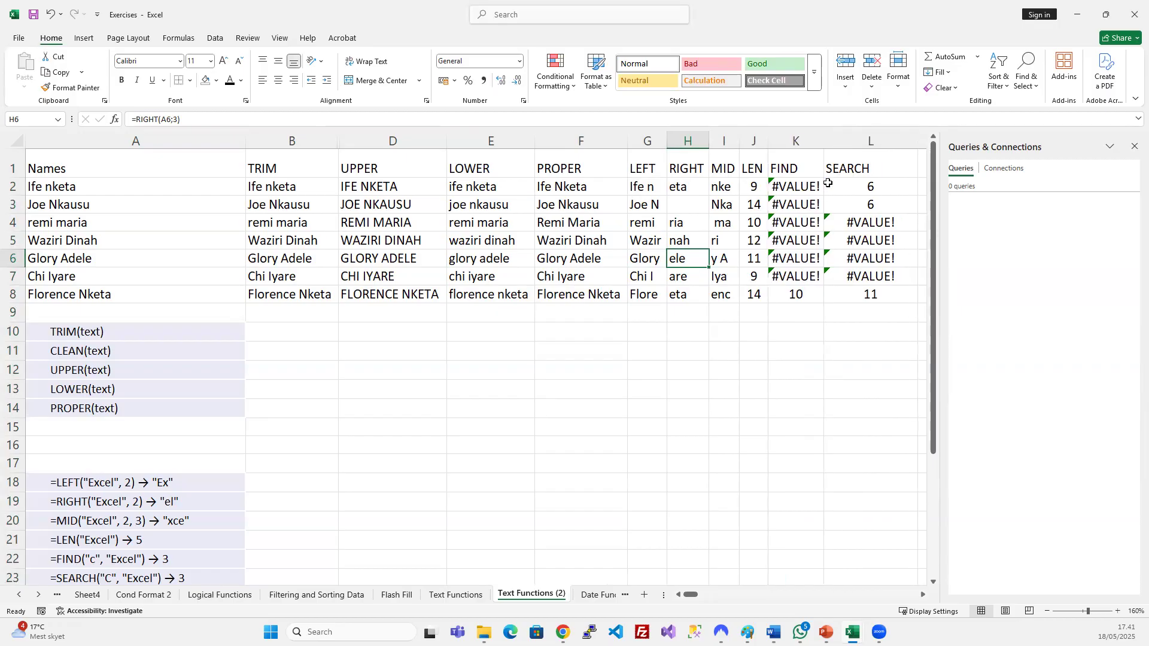
{"action": "double_click", "coordinate": [917, 142]}
Delete the empty rows 15 and 16 above the example formulas.
{"action": "left_click", "coordinate": [574, 205]}
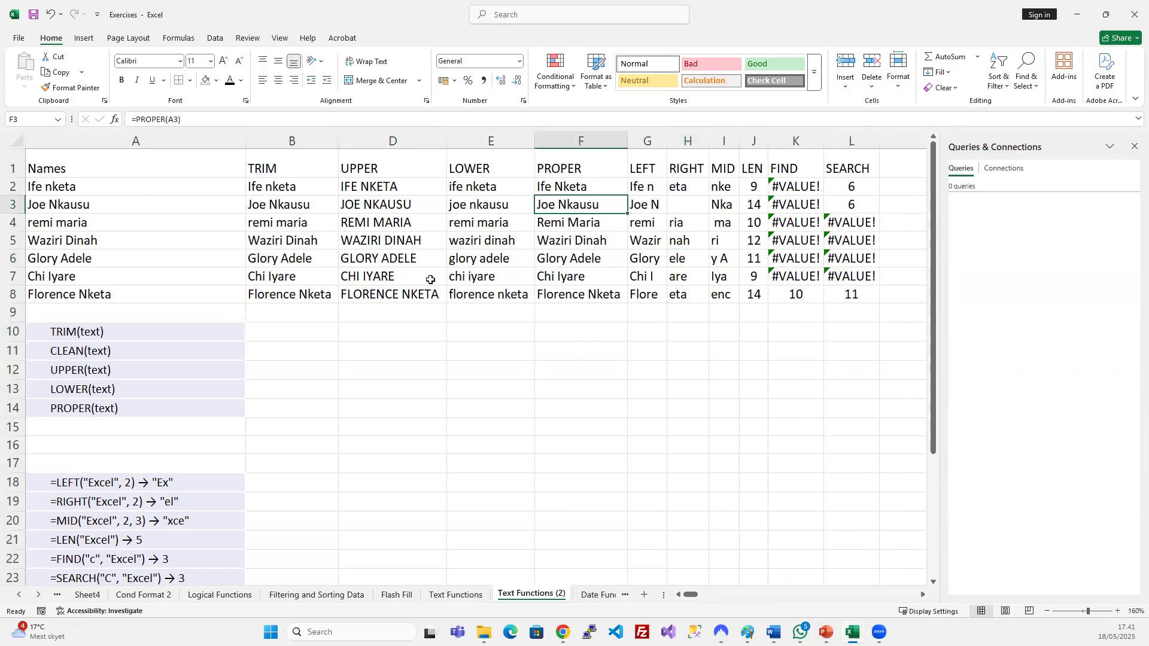
{"action": "left_click", "coordinate": [357, 384]}
{"action": "left_click", "coordinate": [14, 426]}
{"action": "left_click_drag", "start_coordinate": [14, 426], "coordinate": [17, 450]}
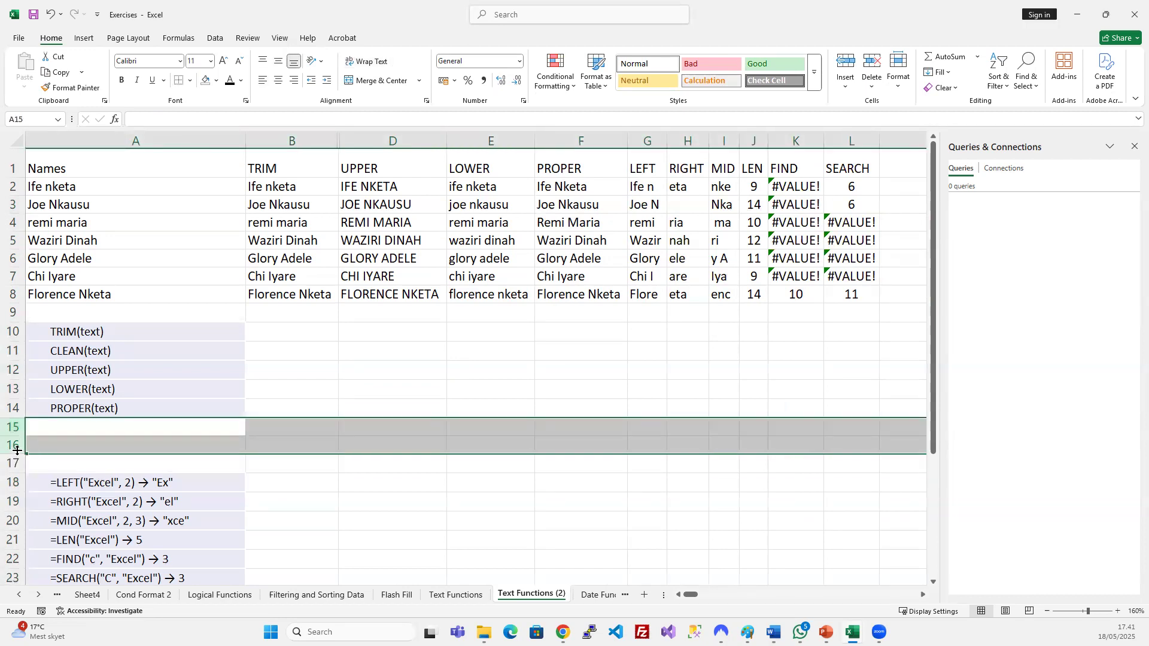
{"action": "key", "text": "ctrl+minus"}
{"action": "left_click", "coordinate": [446, 392]}
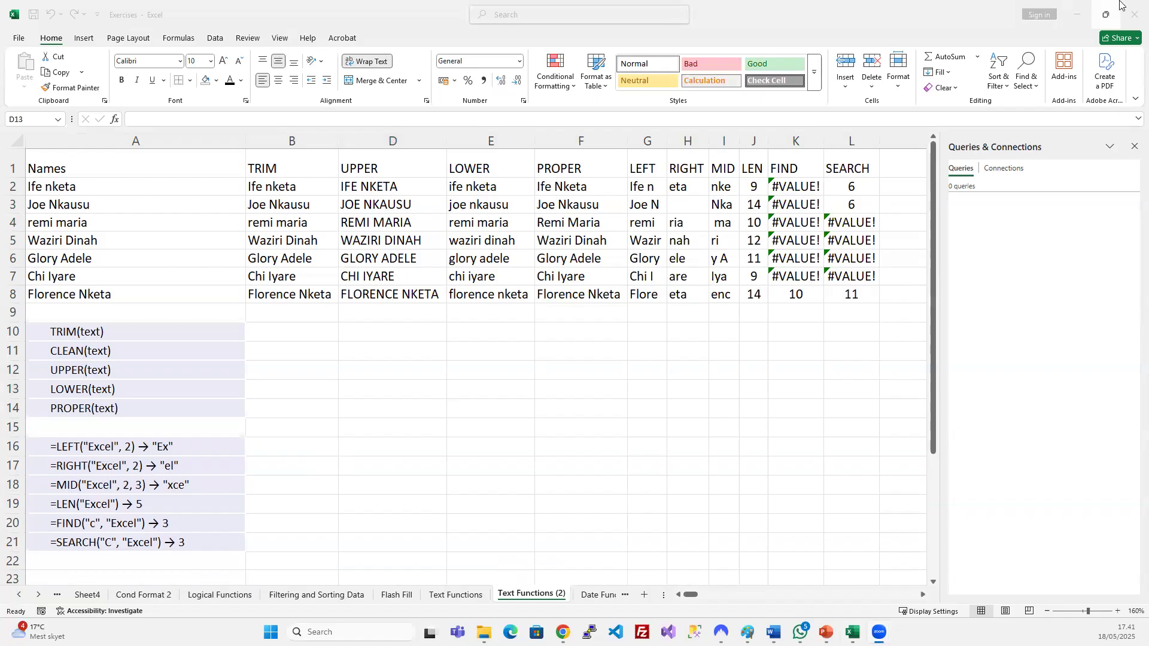
{"action": "left_click", "coordinate": [578, 426]}
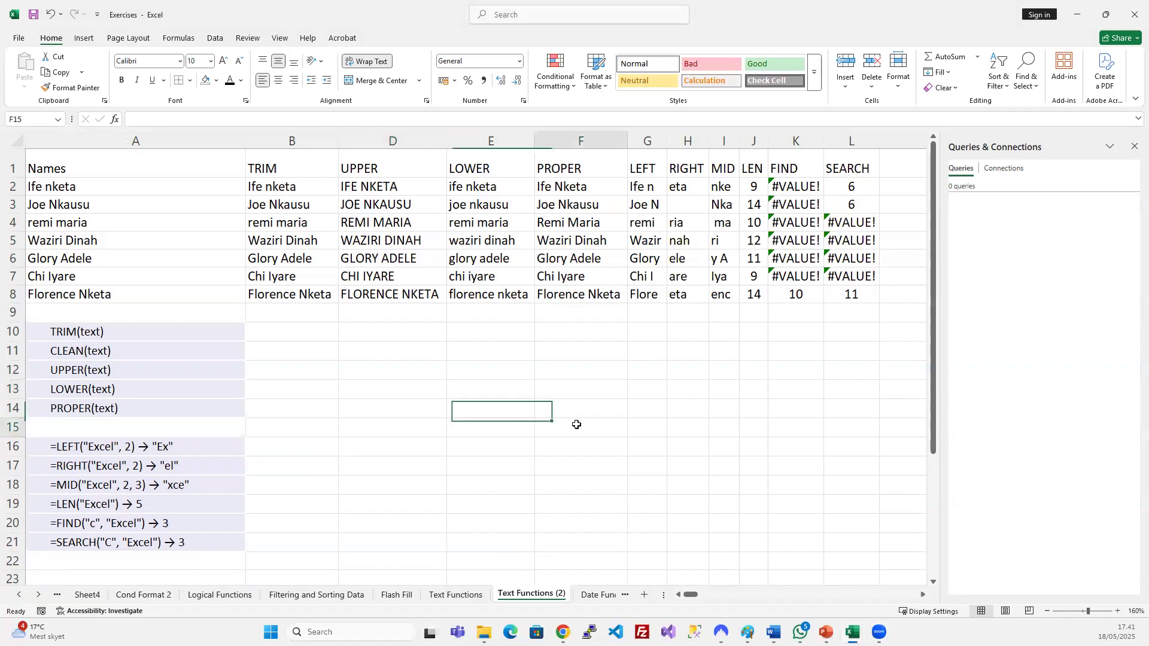
{"action": "scroll", "coordinate": [577, 374], "scroll_direction": "down", "scroll_amount": 1}
{"action": "scroll", "coordinate": [576, 374], "scroll_direction": "up", "scroll_amount": 1}
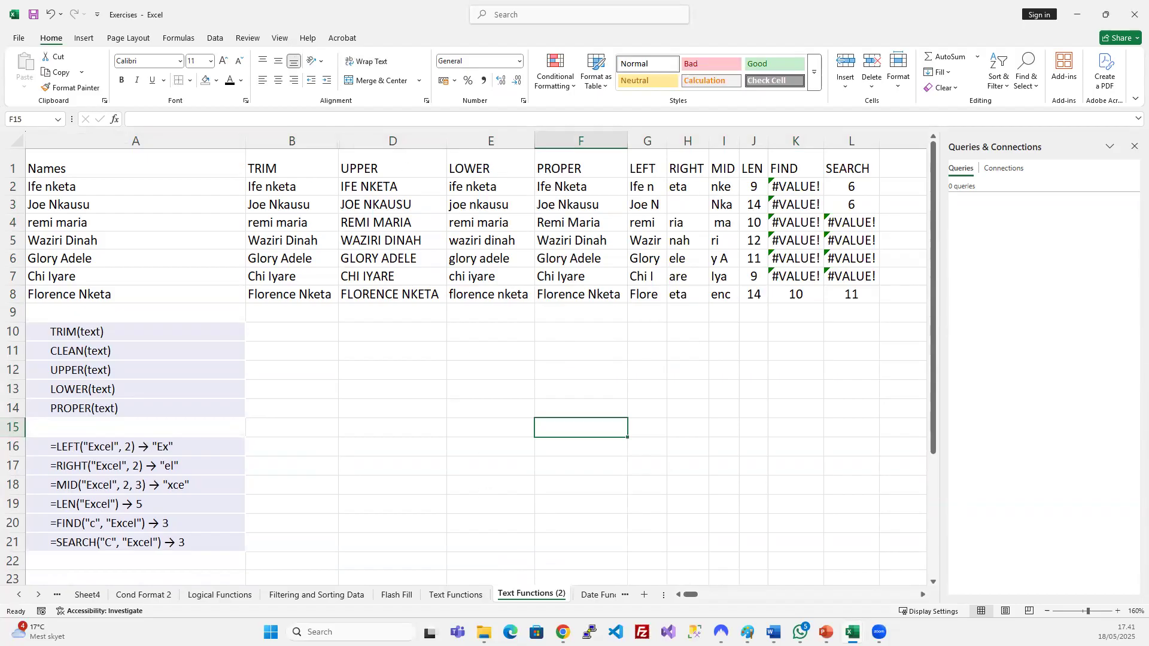
{"action": "left_click", "coordinate": [455, 595]}
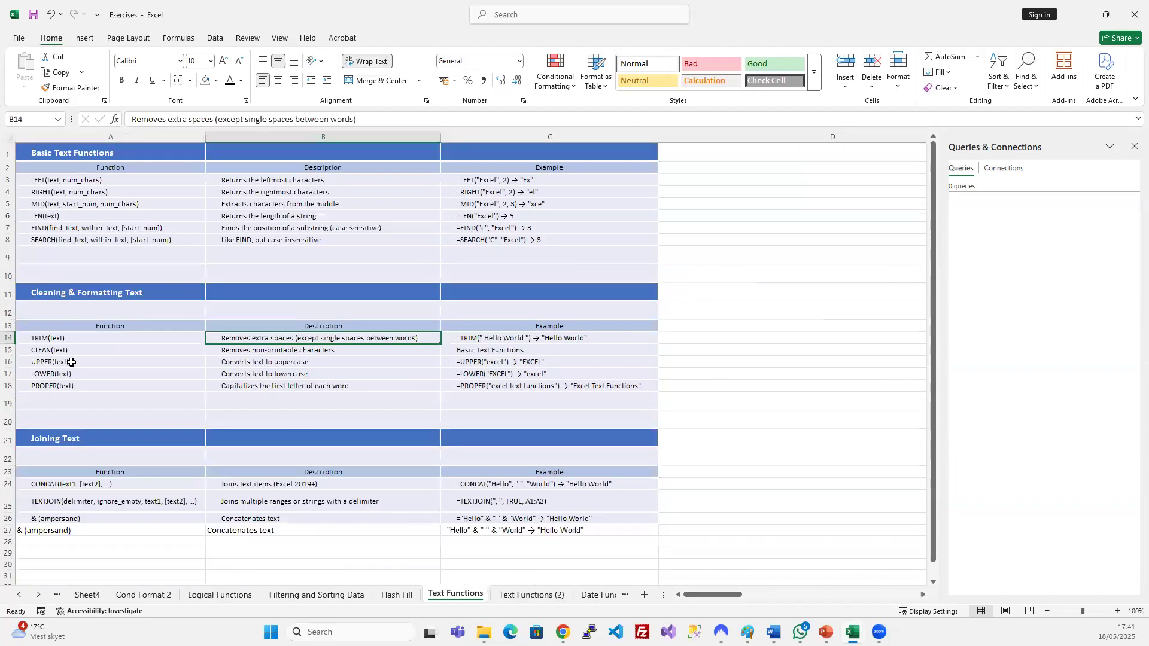
{"action": "scroll", "coordinate": [226, 520], "scroll_direction": "down", "scroll_amount": 2}
{"action": "scroll", "coordinate": [113, 486], "scroll_direction": "up", "scroll_amount": 2}
{"action": "left_click", "coordinate": [114, 486]}
{"action": "left_click", "coordinate": [113, 507]}
{"action": "scroll", "coordinate": [149, 474], "scroll_direction": "down", "scroll_amount": 1}
{"action": "scroll", "coordinate": [149, 475], "scroll_direction": "up", "scroll_amount": 1}
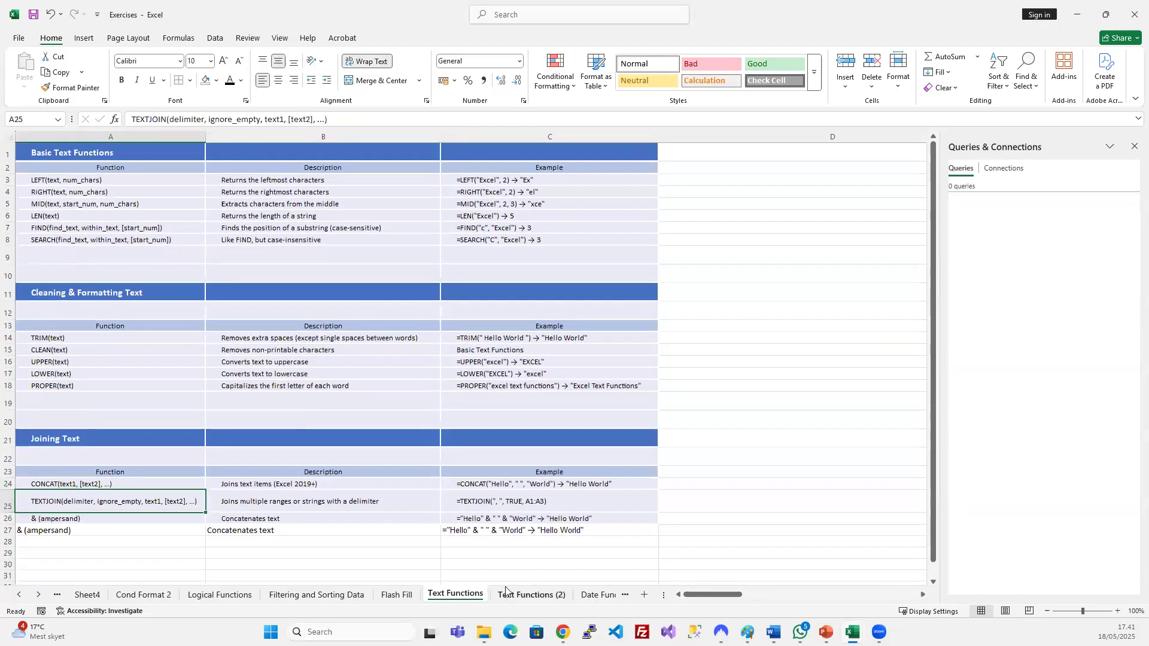
{"action": "left_click", "coordinate": [406, 595]}
{"action": "left_click", "coordinate": [434, 594]}
{"action": "left_click", "coordinate": [496, 596]}
{"action": "left_click", "coordinate": [318, 351]}
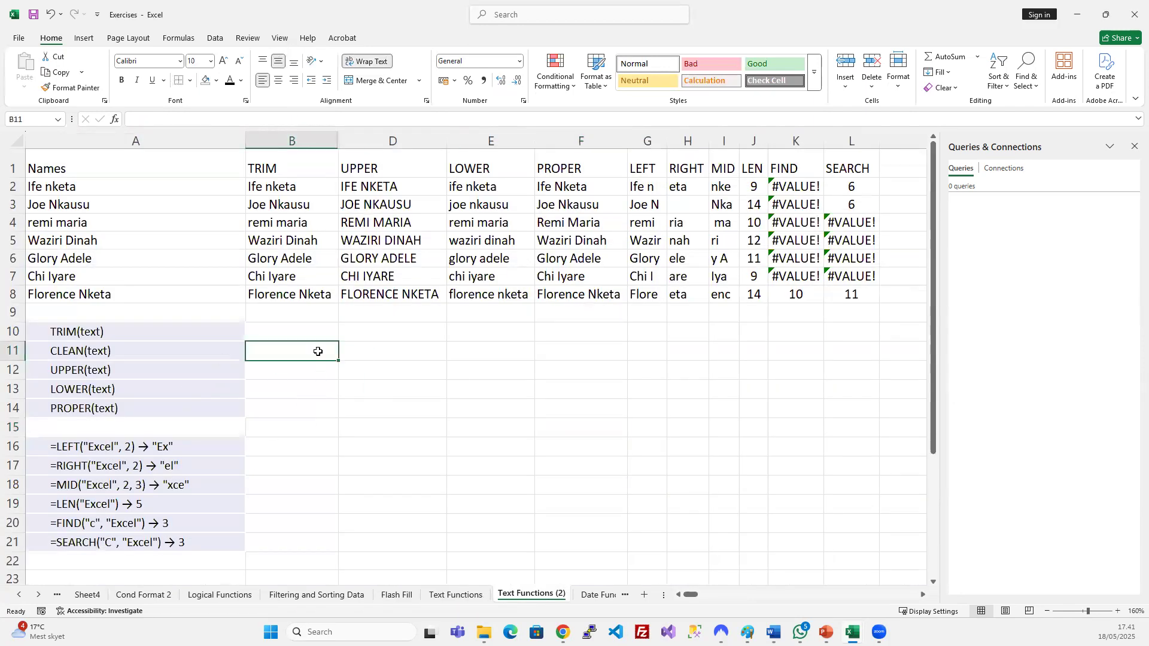
Copy the names list in A1:A8 and paste it starting at A24.
{"action": "left_click_drag", "start_coordinate": [108, 167], "coordinate": [119, 294]}
{"action": "key", "text": "ctrl+c"}
{"action": "scroll", "coordinate": [180, 323], "scroll_direction": "down", "scroll_amount": 7}
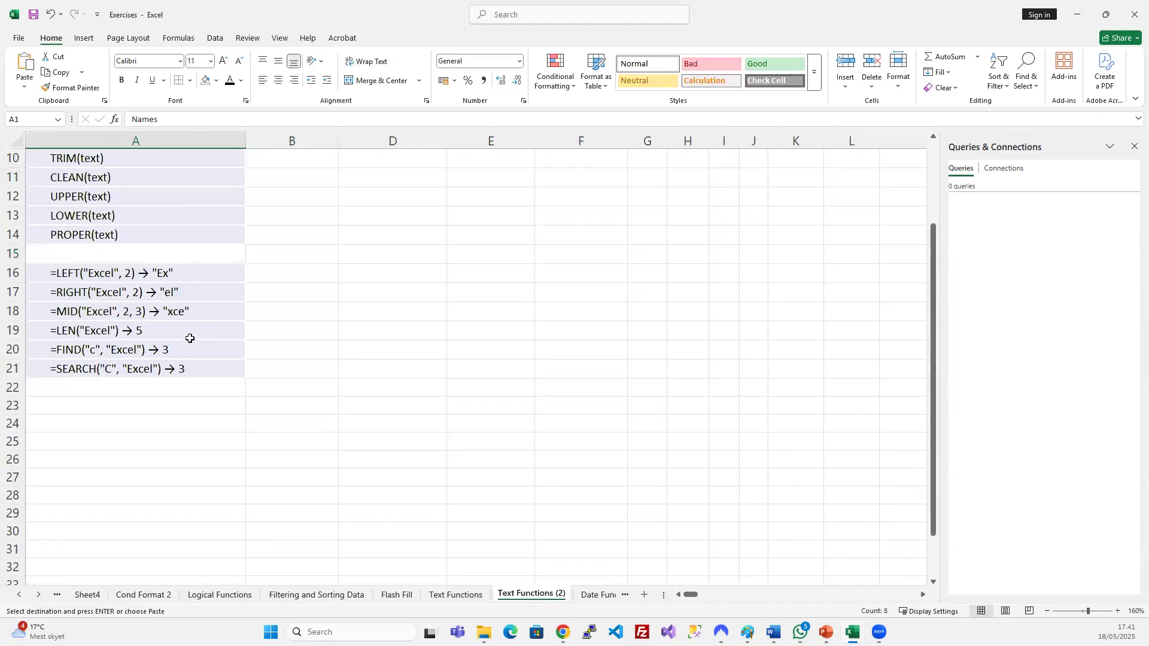
{"action": "scroll", "coordinate": [120, 389], "scroll_direction": "up", "scroll_amount": 4}
{"action": "left_click", "coordinate": [113, 423]}
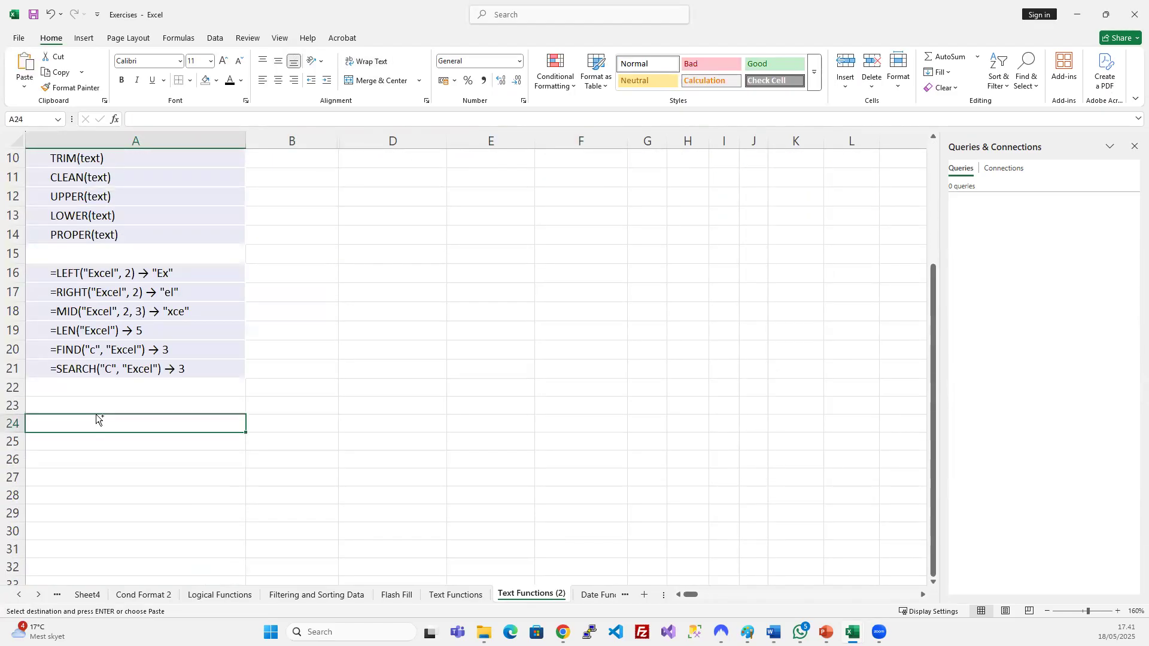
{"action": "key", "text": "ctrl+v"}
Delete the old function notes in rows 10–23.
{"action": "scroll", "coordinate": [286, 421], "scroll_direction": "down", "scroll_amount": 1}
{"action": "scroll", "coordinate": [286, 421], "scroll_direction": "up", "scroll_amount": 2}
{"action": "left_click_drag", "start_coordinate": [12, 213], "coordinate": [52, 456]}
{"action": "key", "text": "ctrl+minus"}
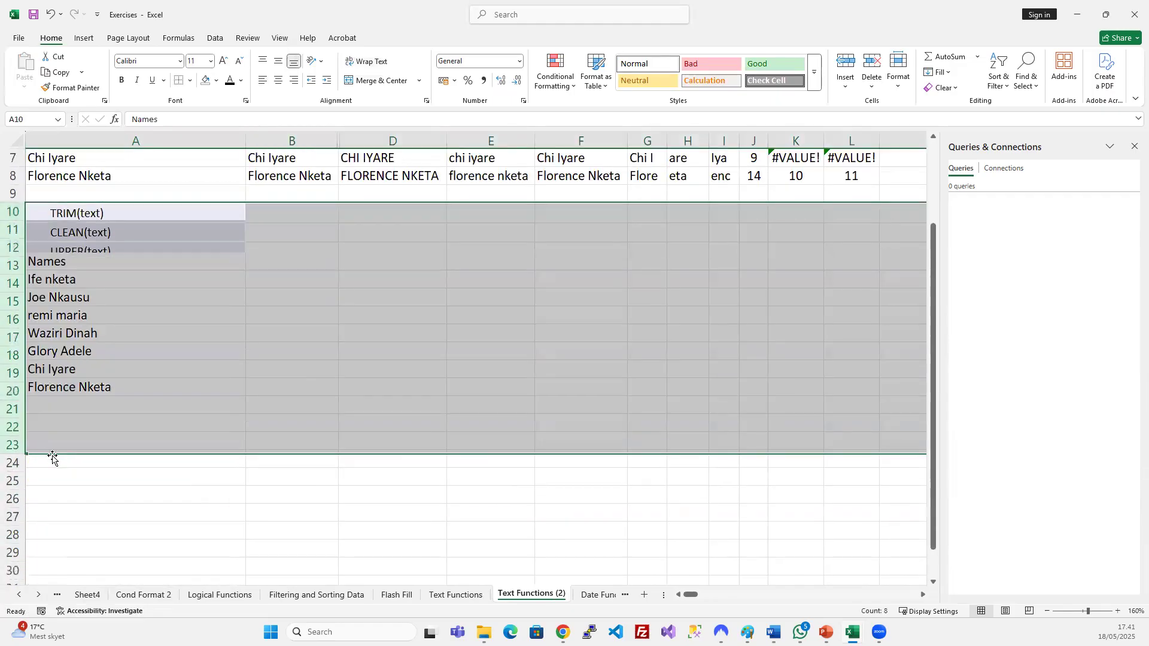
Enter the header CONCATENATE in B10 beside the names list.
{"action": "left_click", "coordinate": [136, 229]}
{"action": "scroll", "coordinate": [136, 229], "scroll_direction": "up", "scroll_amount": 2}
{"action": "left_click", "coordinate": [120, 332]}
{"action": "left_click", "coordinate": [304, 319]}
{"action": "left_click", "coordinate": [302, 331]}
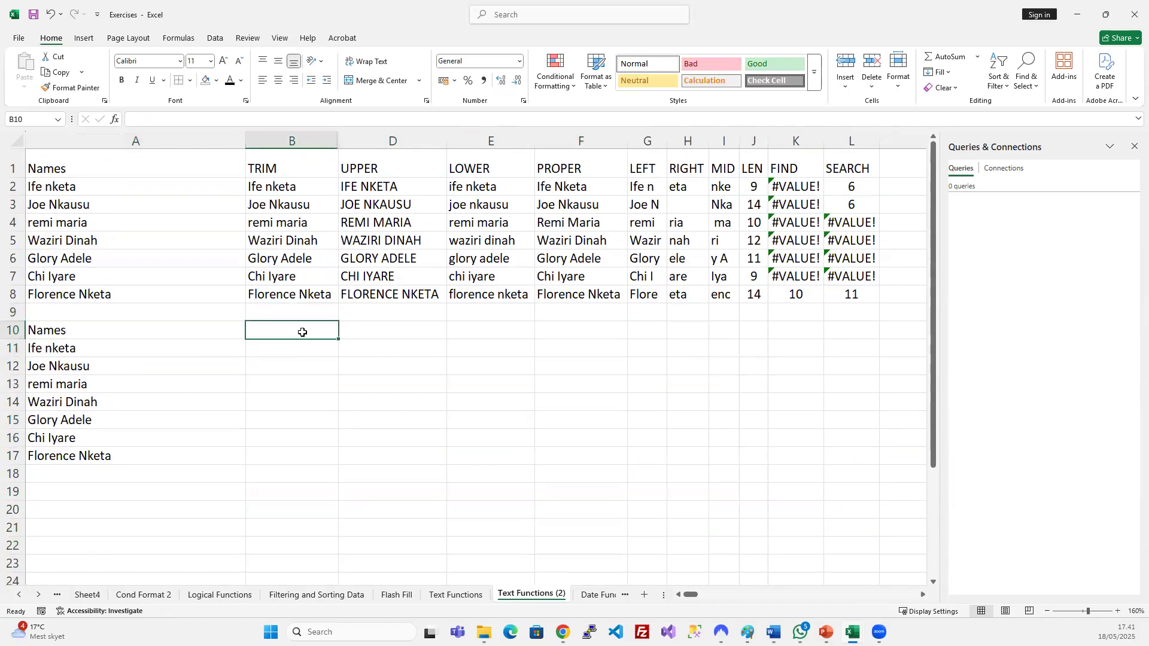
{"action": "type", "text": "CONCATENATE"}
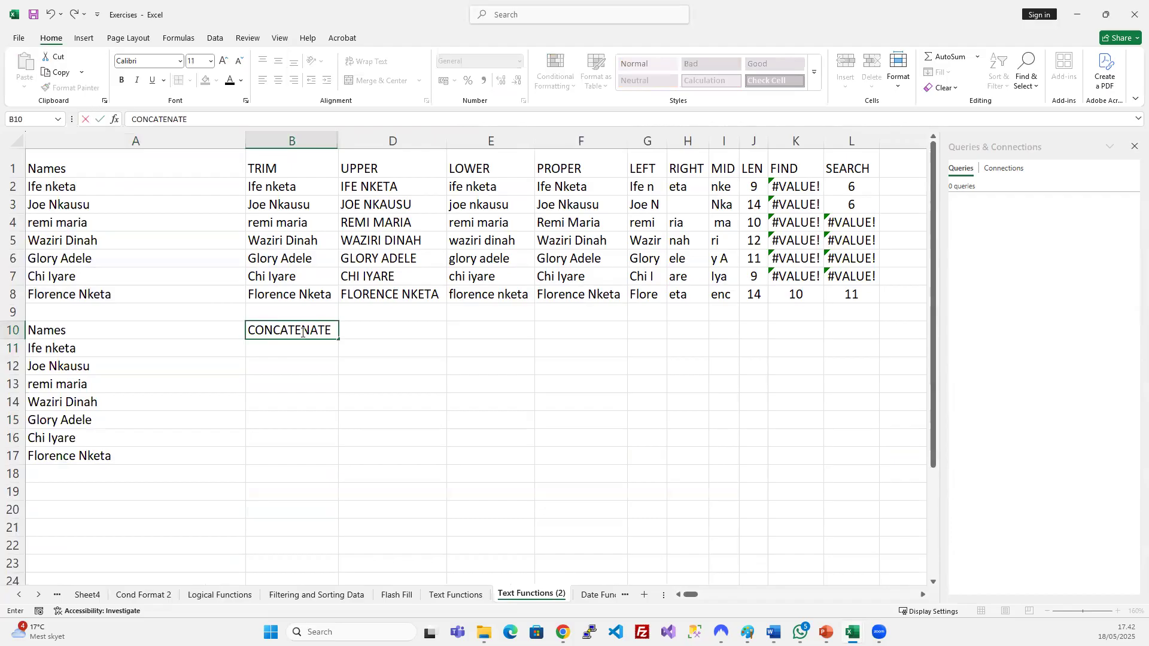
{"action": "key", "text": "Return"}
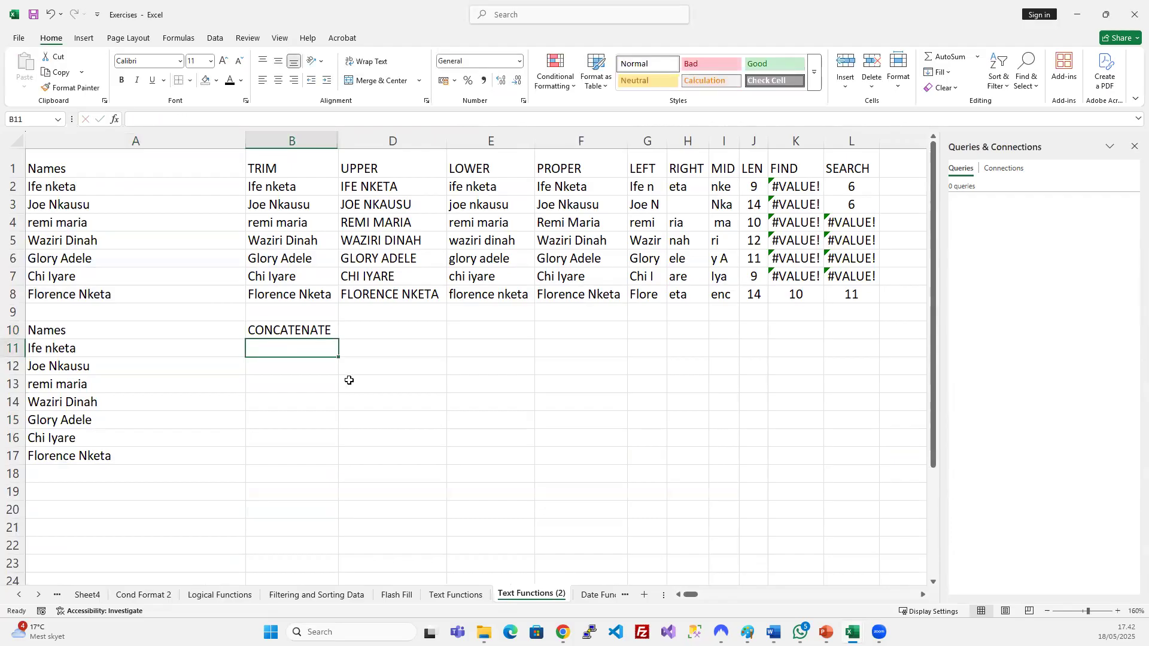
Move the CONCATENATE header to D10 and type First name into A10.
{"action": "left_click", "coordinate": [264, 329]}
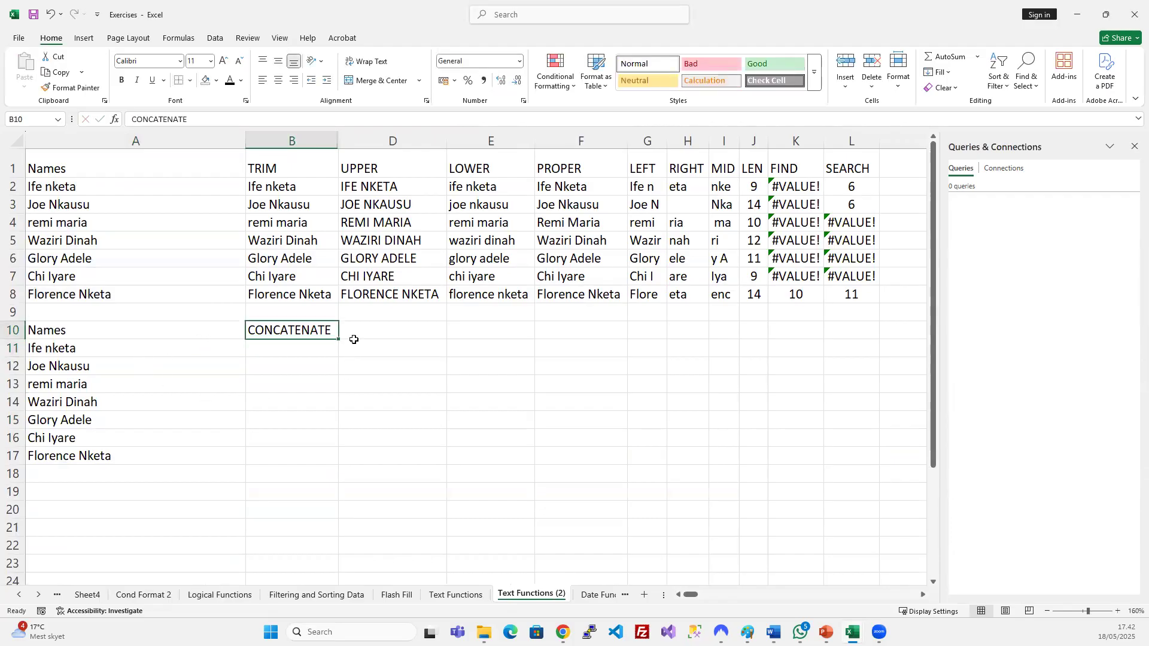
{"action": "left_click", "coordinate": [340, 330]}
{"action": "left_click", "coordinate": [335, 329]}
{"action": "left_click_drag", "start_coordinate": [337, 329], "coordinate": [345, 325]}
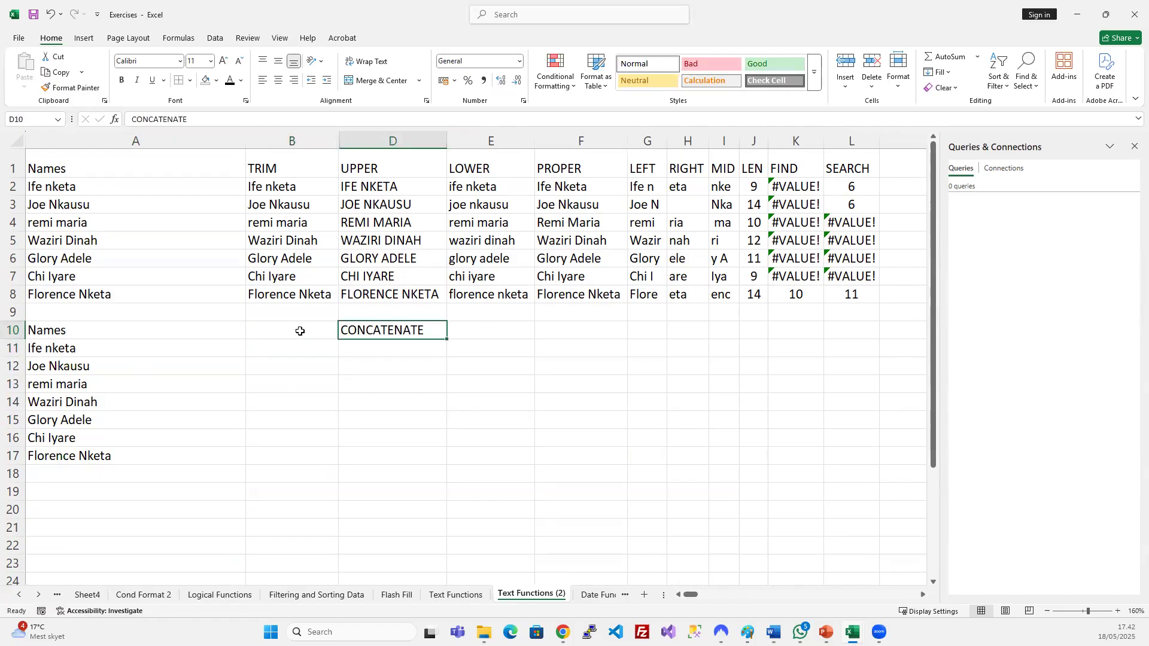
{"action": "left_click", "coordinate": [300, 331]}
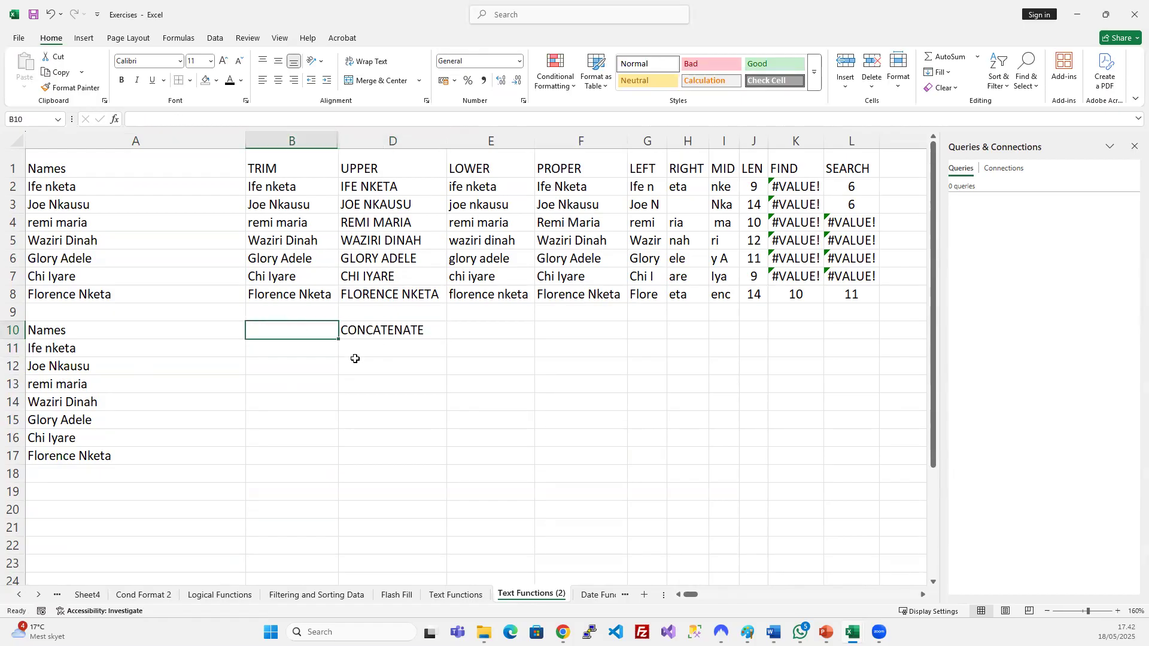
{"action": "key", "text": "Left"}
{"action": "type", "text": "fIR"}
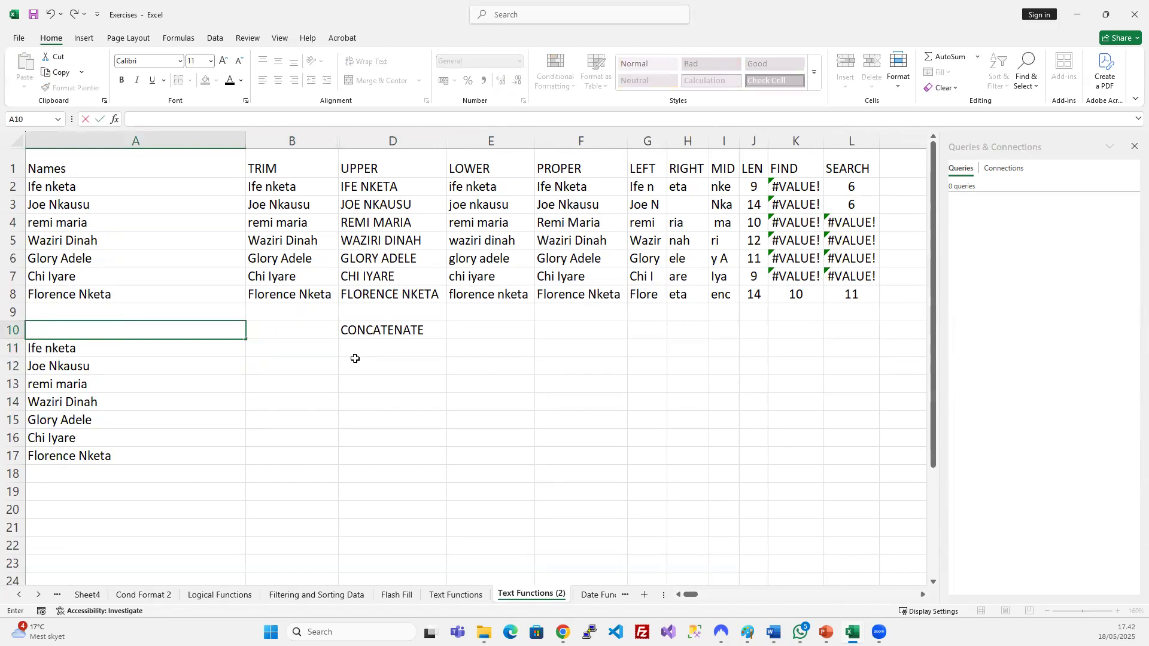
{"action": "type", "text": "First name"}
Confirm the First name header and add Last Name as the B10 header.
{"action": "key", "text": "Tab"}
{"action": "type", "text": "L"}
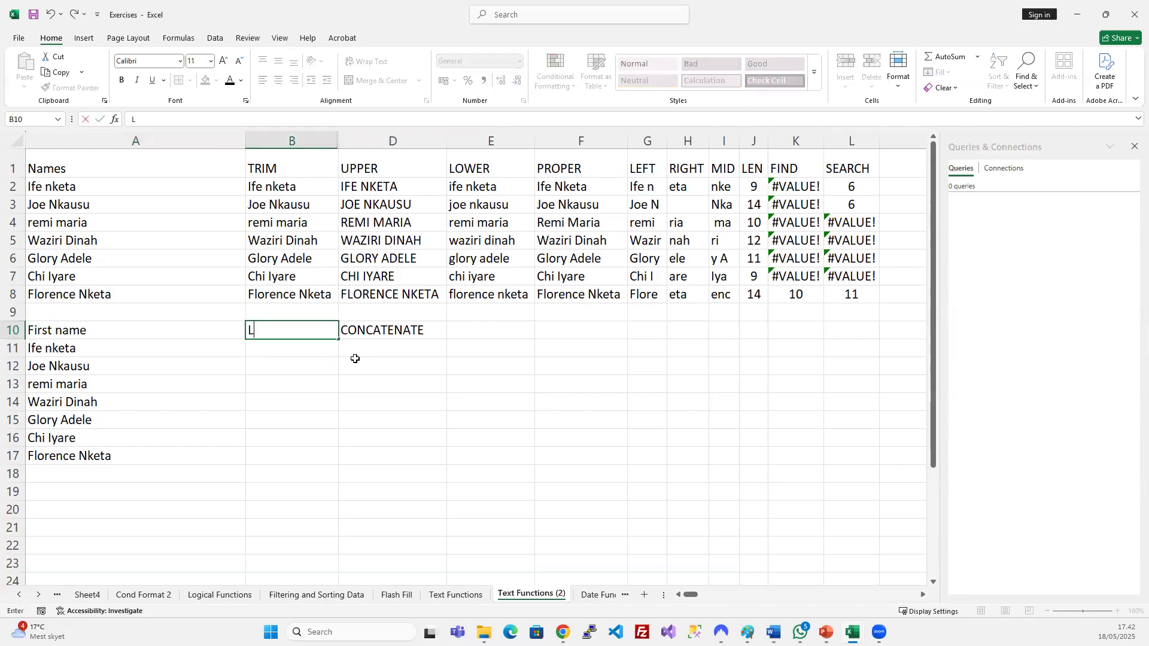
{"action": "type", "text": "ast Name"}
{"action": "key", "text": "Return"}
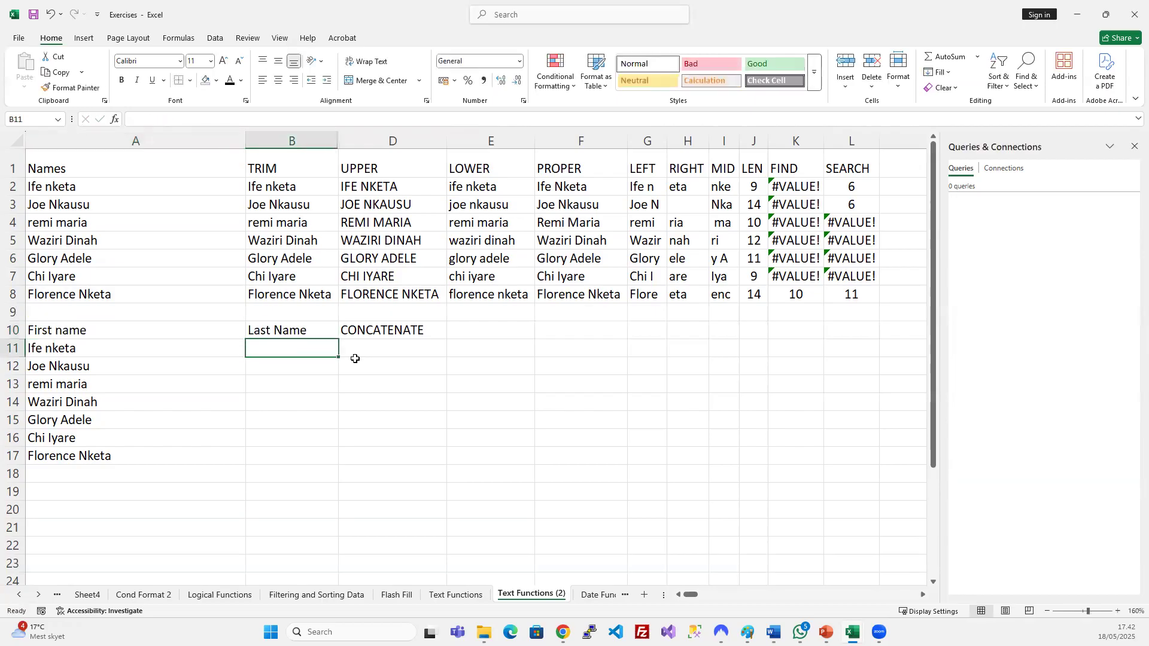
Move the surnames nketa, Nkausu and maria from A11:A13 into B11:B13.
{"action": "double_click", "coordinate": [52, 347]}
{"action": "double_click", "coordinate": [52, 347]}
{"action": "key", "text": "ctrl+x"}
{"action": "left_click", "coordinate": [265, 345]}
{"action": "key", "text": "ctrl+v"}
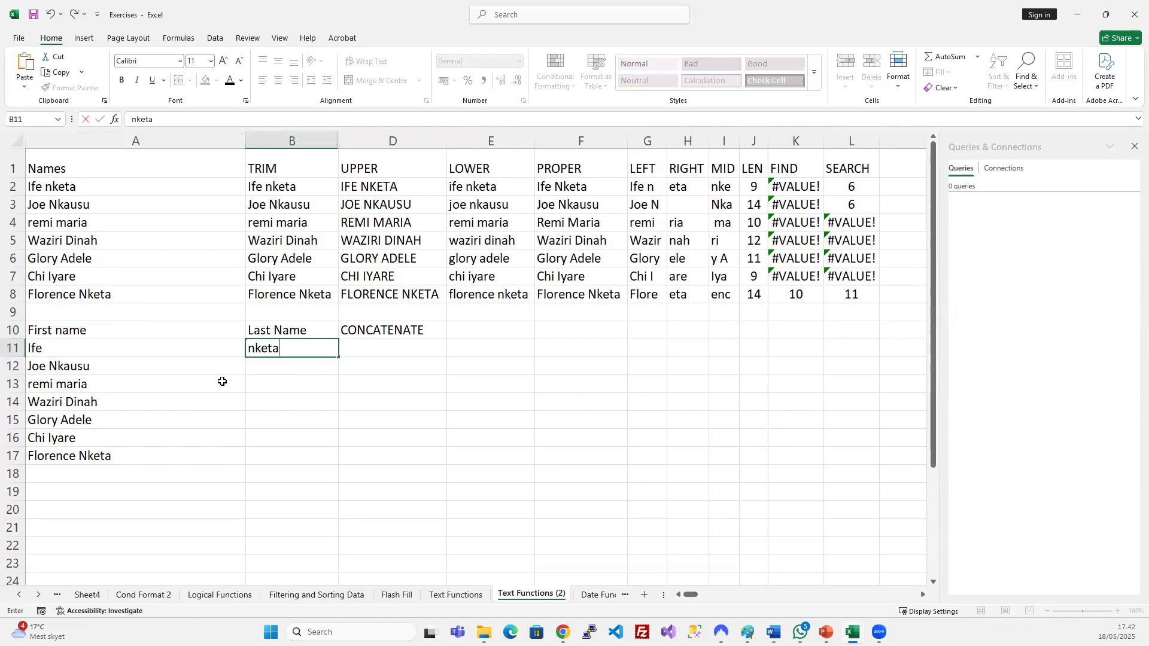
{"action": "double_click", "coordinate": [73, 366]}
{"action": "key", "text": "ctrl+v"}
{"action": "key", "text": "ctrl+z"}
{"action": "double_click", "coordinate": [73, 365]}
{"action": "key", "text": "ctrl+x"}
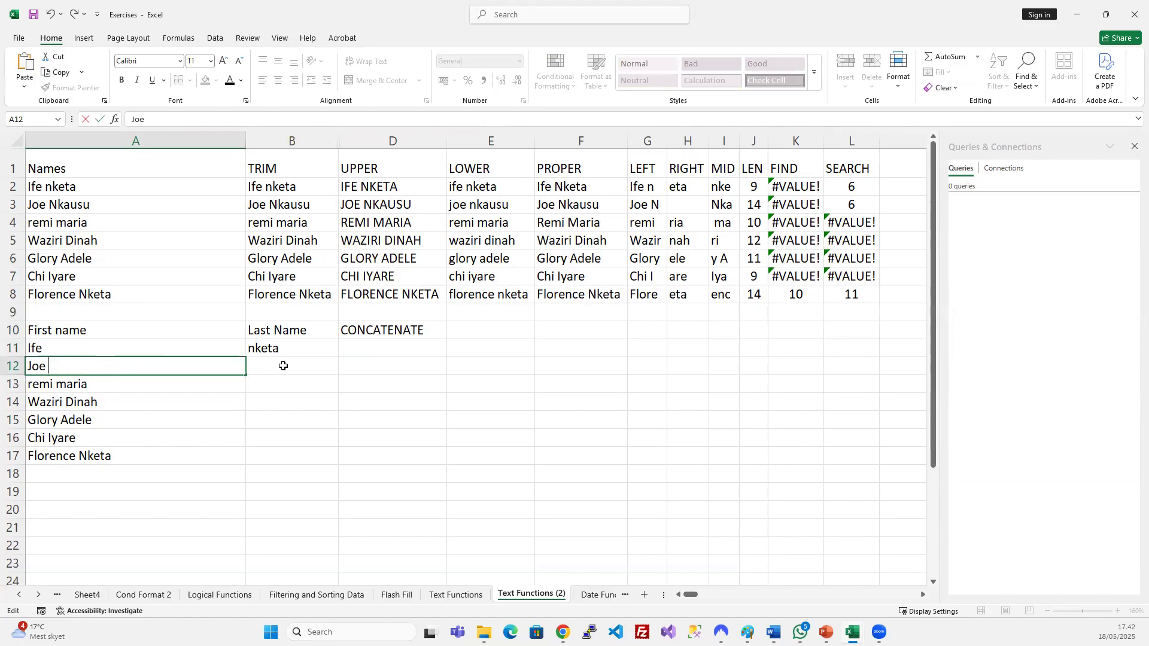
{"action": "left_click", "coordinate": [281, 365]}
{"action": "key", "text": "ctrl+v"}
{"action": "double_click", "coordinate": [74, 384]}
{"action": "double_click", "coordinate": [73, 384]}
{"action": "key", "text": "ctrl+x"}
{"action": "left_click", "coordinate": [283, 378]}
{"action": "key", "text": "ctrl+v"}
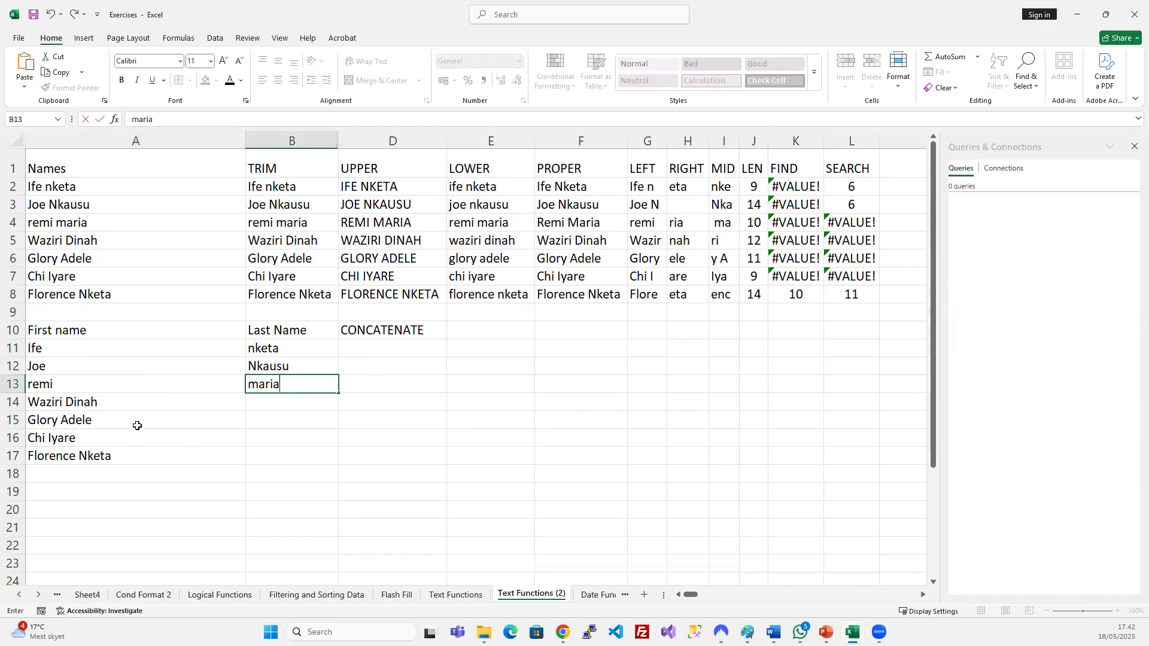
Move the surnames Dinah, Adele, Iyare and Nketa from A14:A17 into B14:B17.
{"action": "left_click", "coordinate": [86, 402]}
{"action": "double_click", "coordinate": [87, 402]}
{"action": "key", "text": "ctrl+x"}
{"action": "left_click", "coordinate": [281, 402]}
{"action": "key", "text": "ctrl+v"}
{"action": "left_click", "coordinate": [84, 419]}
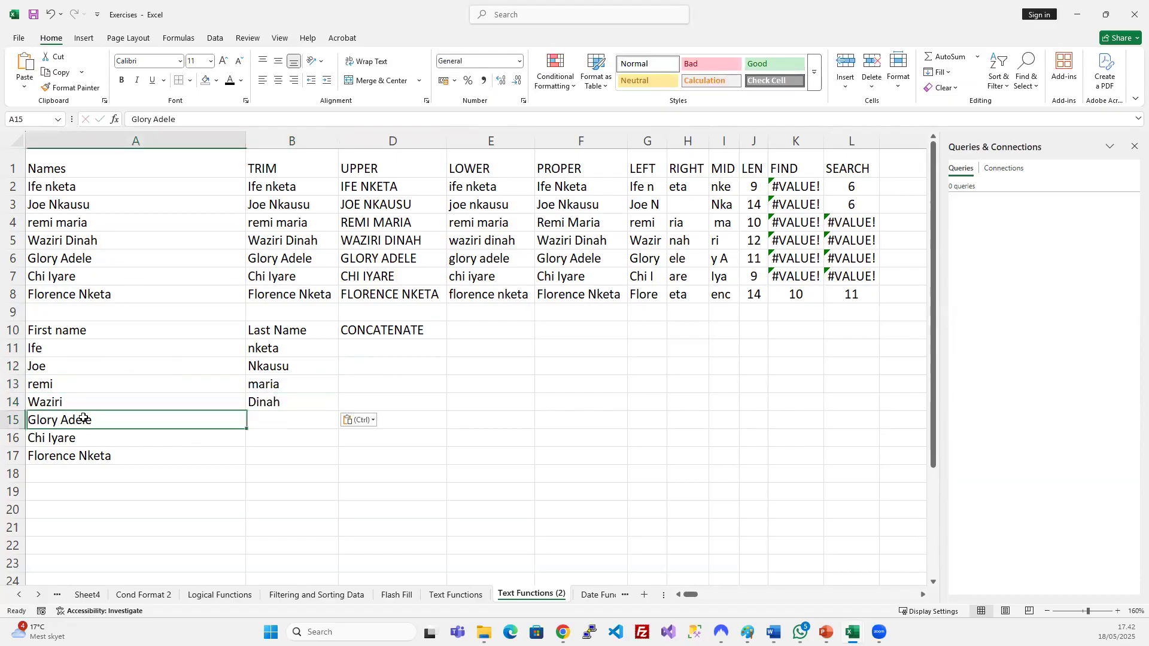
{"action": "double_click", "coordinate": [84, 419]}
{"action": "key", "text": "ctrl+x"}
{"action": "left_click", "coordinate": [279, 420]}
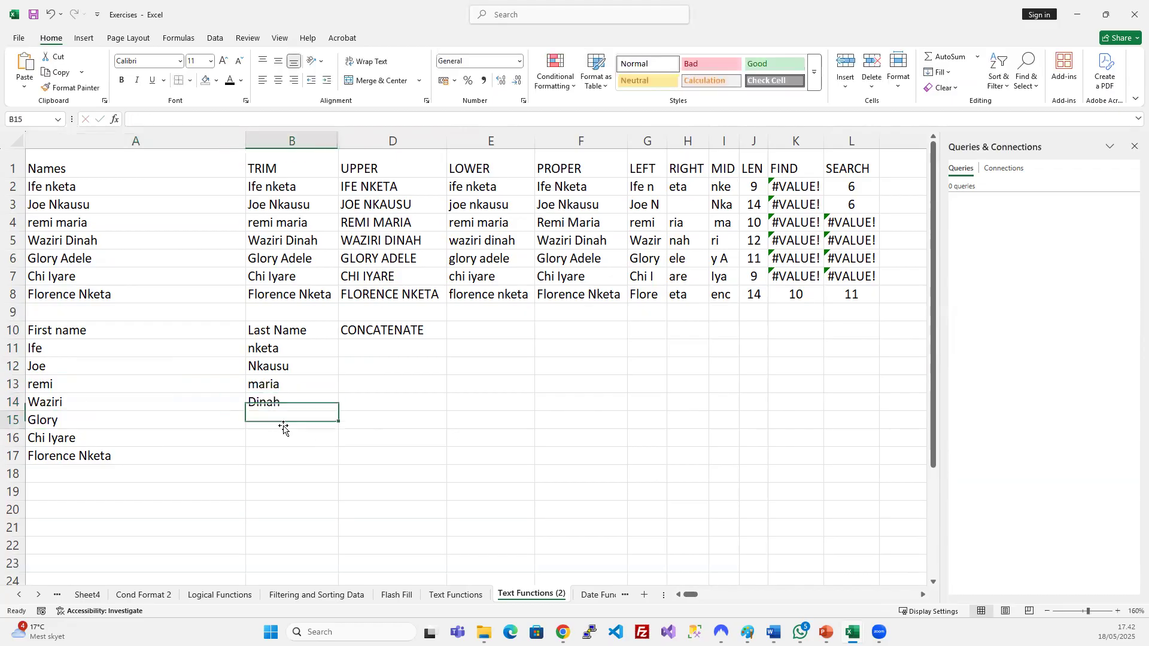
{"action": "key", "text": "ctrl+v"}
{"action": "left_click", "coordinate": [66, 438]}
{"action": "double_click", "coordinate": [66, 438]}
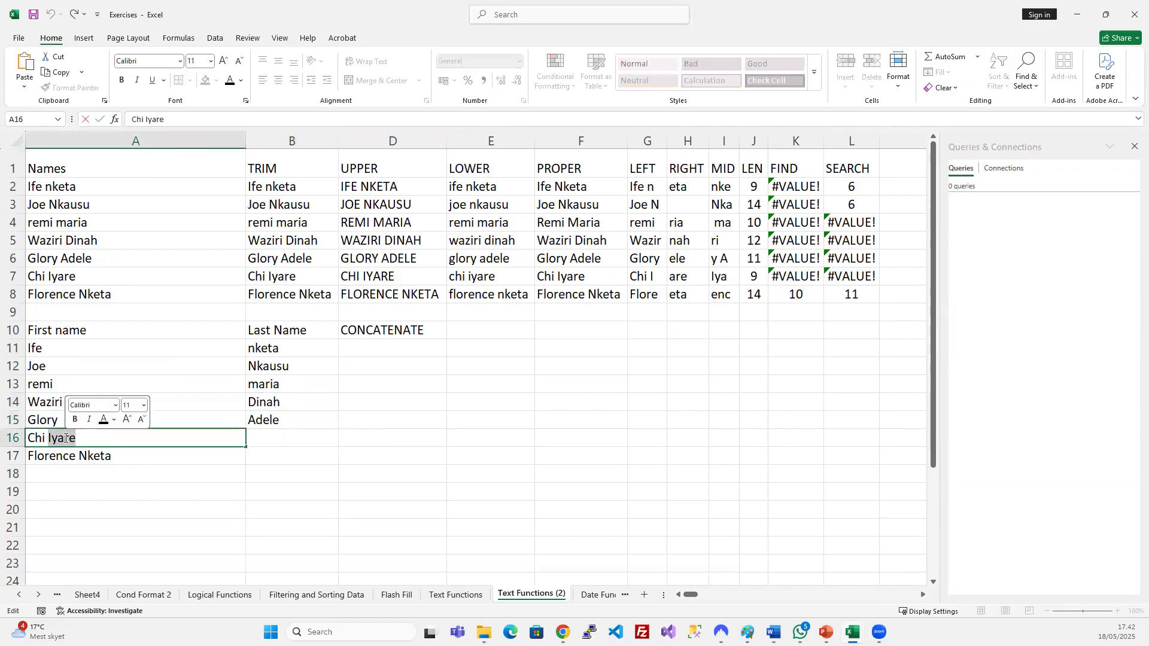
{"action": "key", "text": "ctrl+x"}
{"action": "left_click", "coordinate": [274, 438]}
{"action": "key", "text": "ctrl+v"}
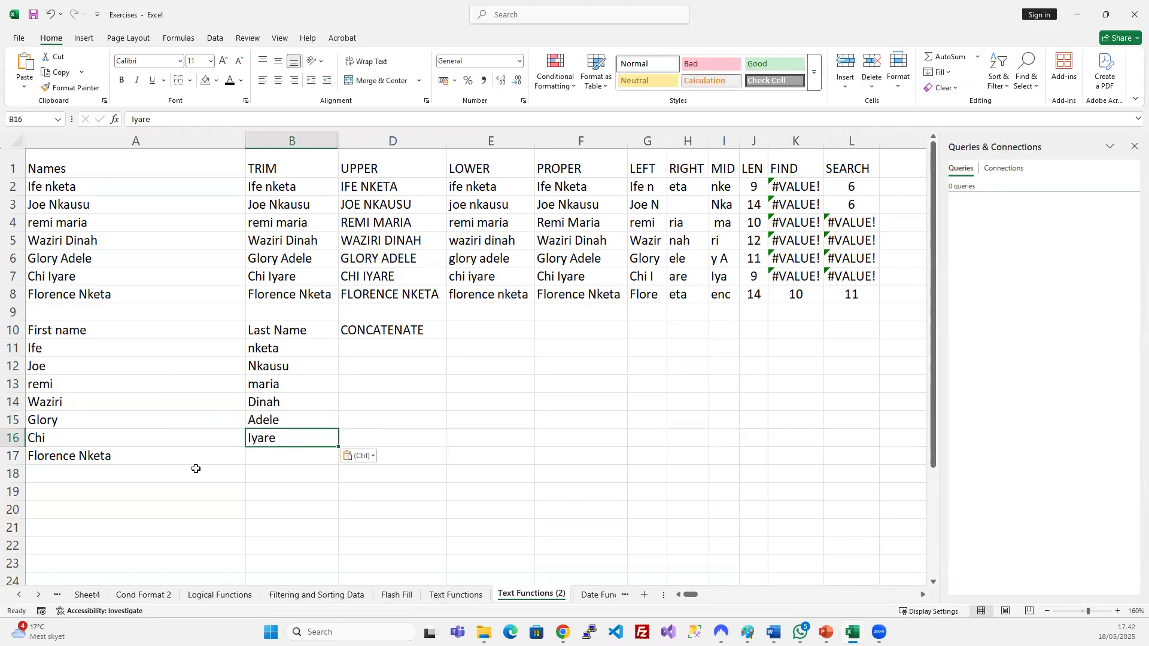
{"action": "double_click", "coordinate": [103, 456]}
{"action": "double_click", "coordinate": [103, 456]}
{"action": "key", "text": "ctrl+x"}
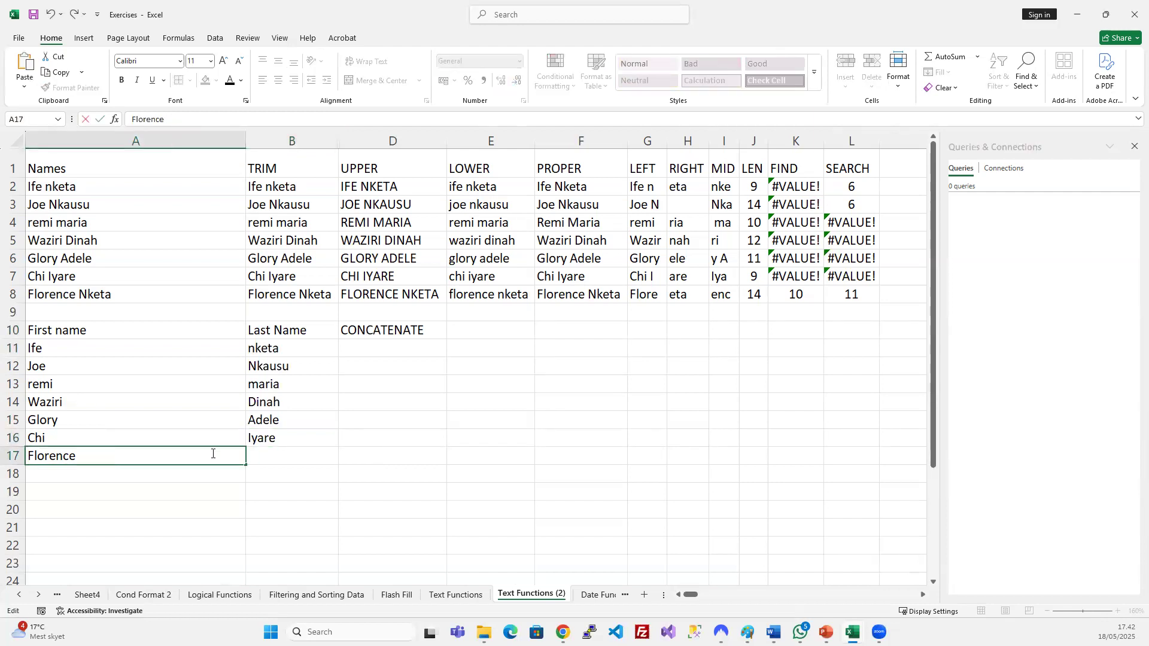
{"action": "left_click", "coordinate": [269, 459]}
{"action": "key", "text": "ctrl+v"}
Autofit column A to the first names and capitalise nketa to Nketa in B11.
{"action": "left_click", "coordinate": [326, 410]}
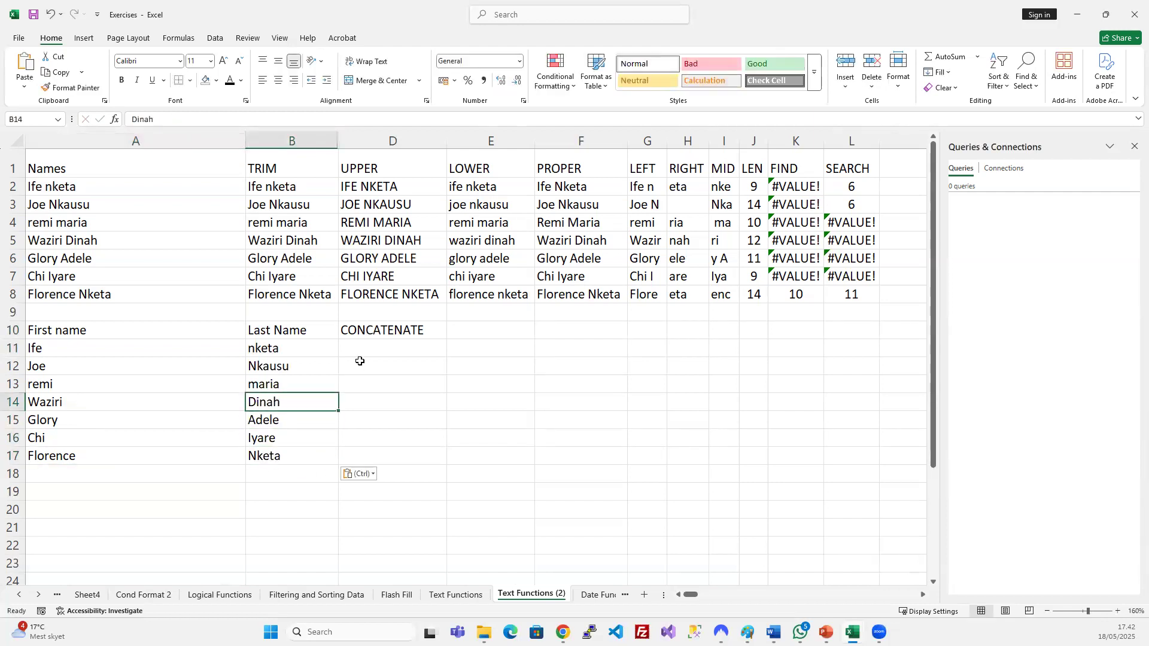
{"action": "double_click", "coordinate": [245, 142]}
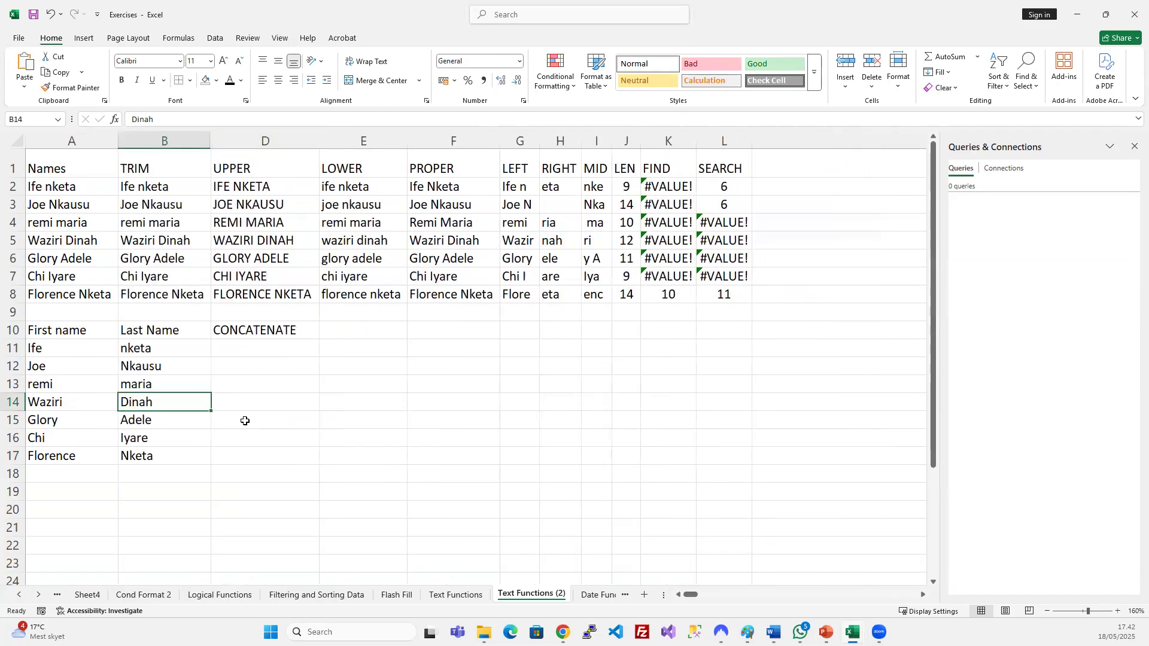
{"action": "double_click", "coordinate": [128, 348]}
{"action": "key", "text": "BackSpace"}
{"action": "type", "text": "N"}
{"action": "left_click", "coordinate": [368, 456]}
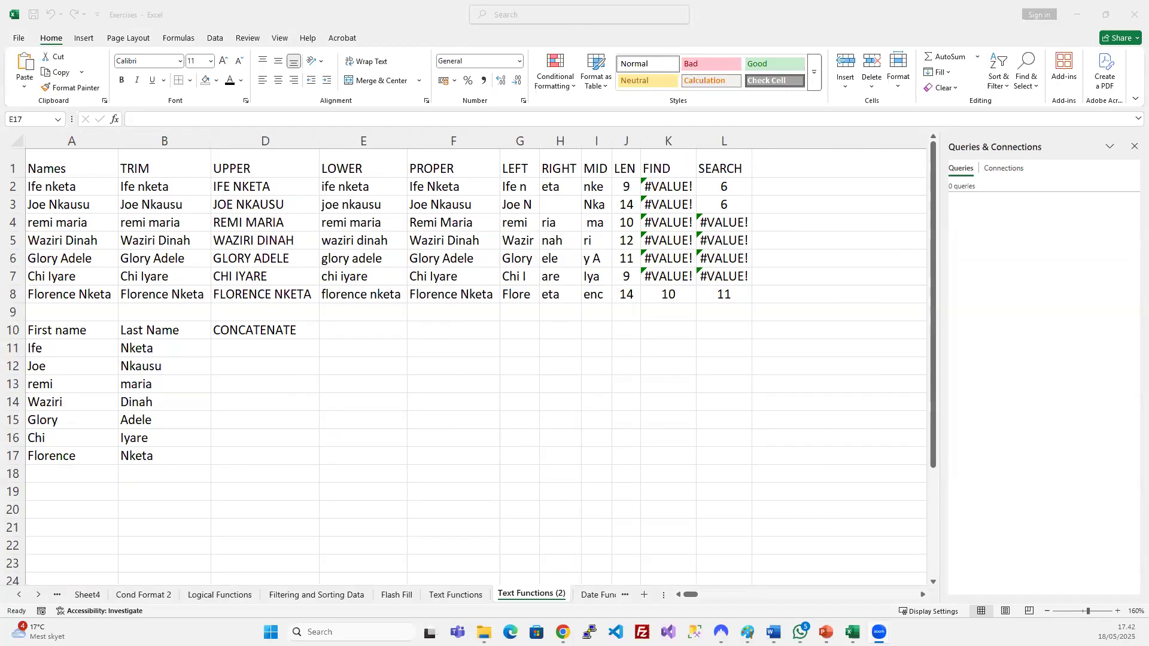
{"action": "left_click", "coordinate": [317, 403]}
{"action": "left_click", "coordinate": [344, 384]}
{"action": "left_click", "coordinate": [236, 346]}
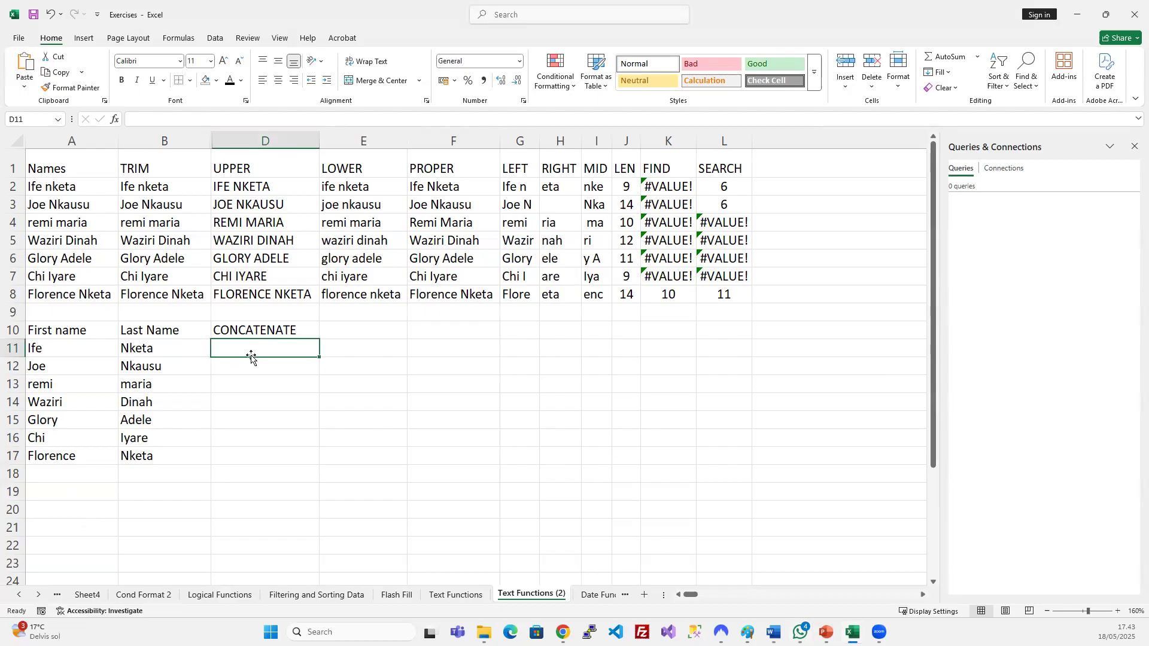
Enter =CONCATENATE(A11;B11) in D11.
{"action": "type", "text": "="}
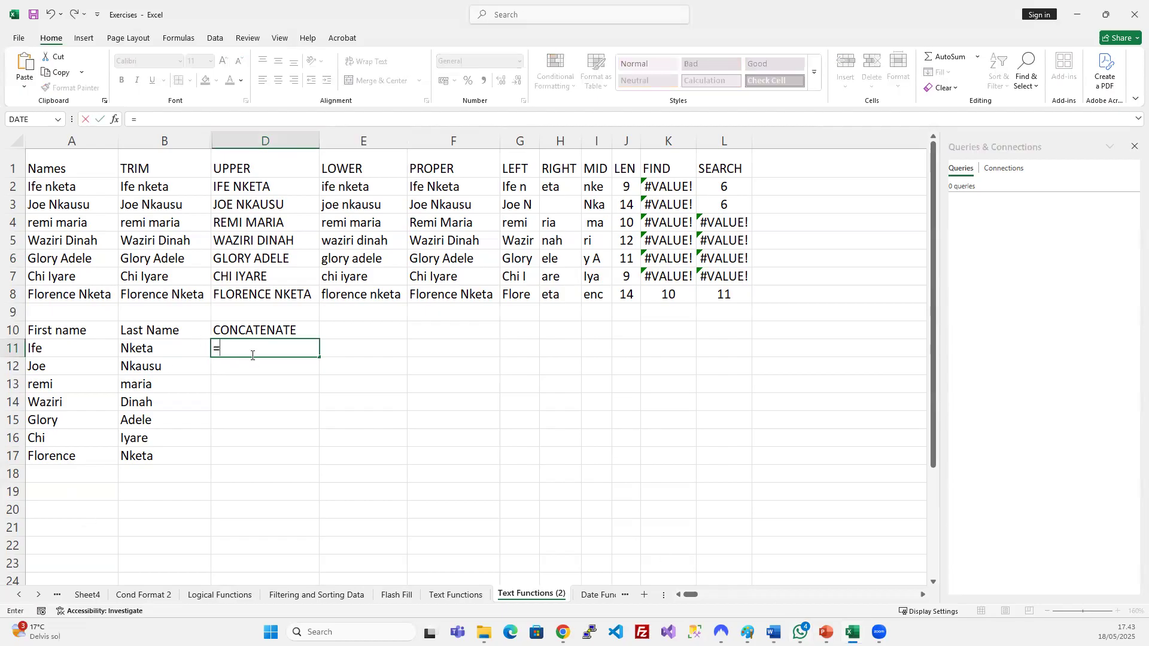
{"action": "type", "text": "CONC"}
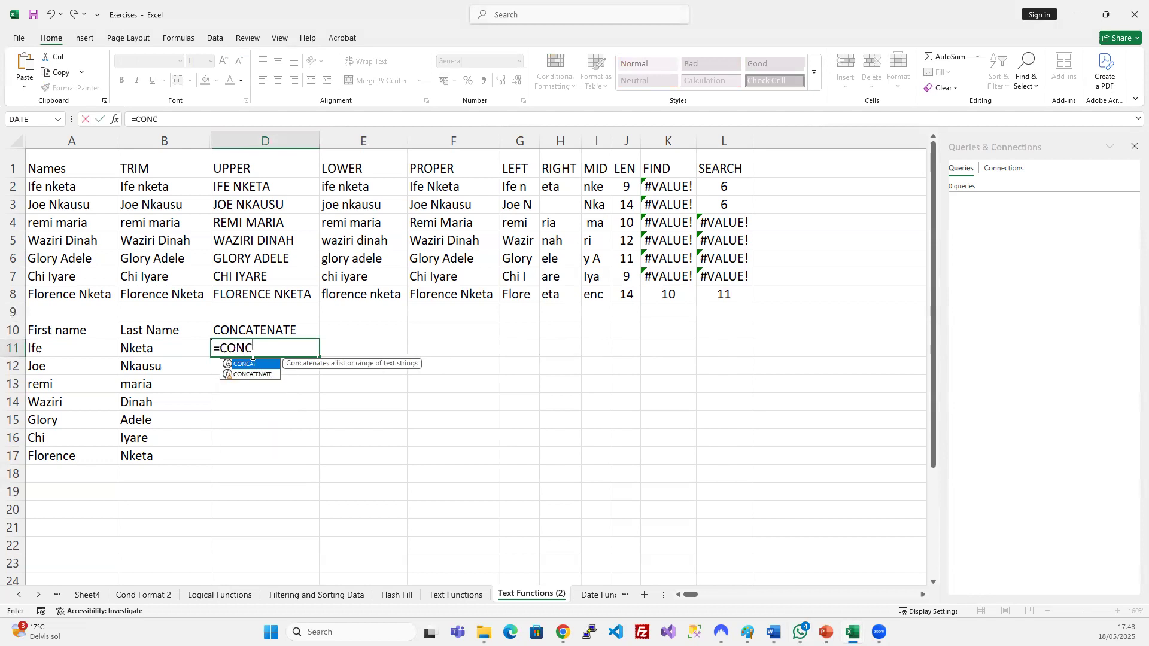
{"action": "key", "text": "Down"}
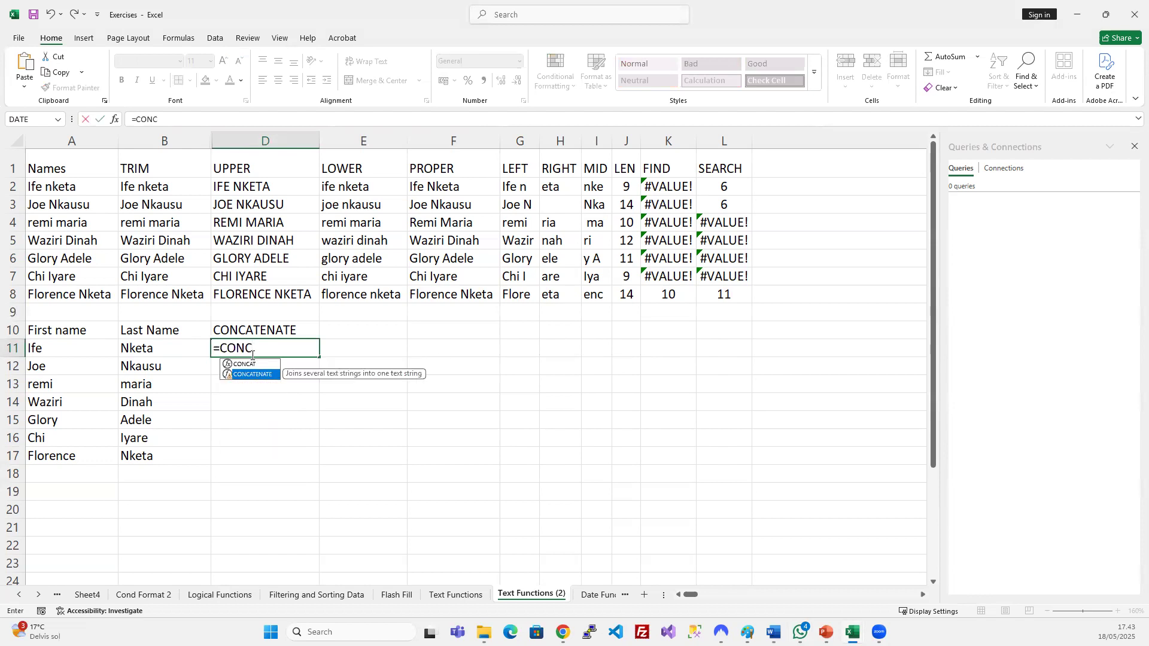
{"action": "key", "text": "Tab"}
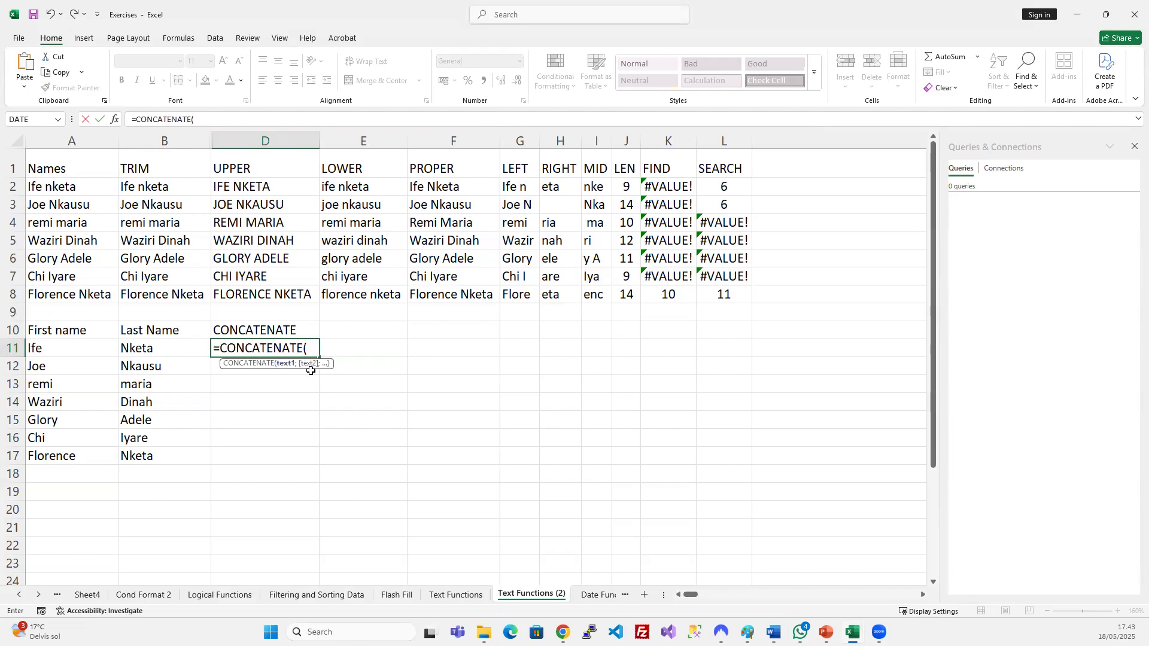
{"action": "left_click", "coordinate": [52, 351]}
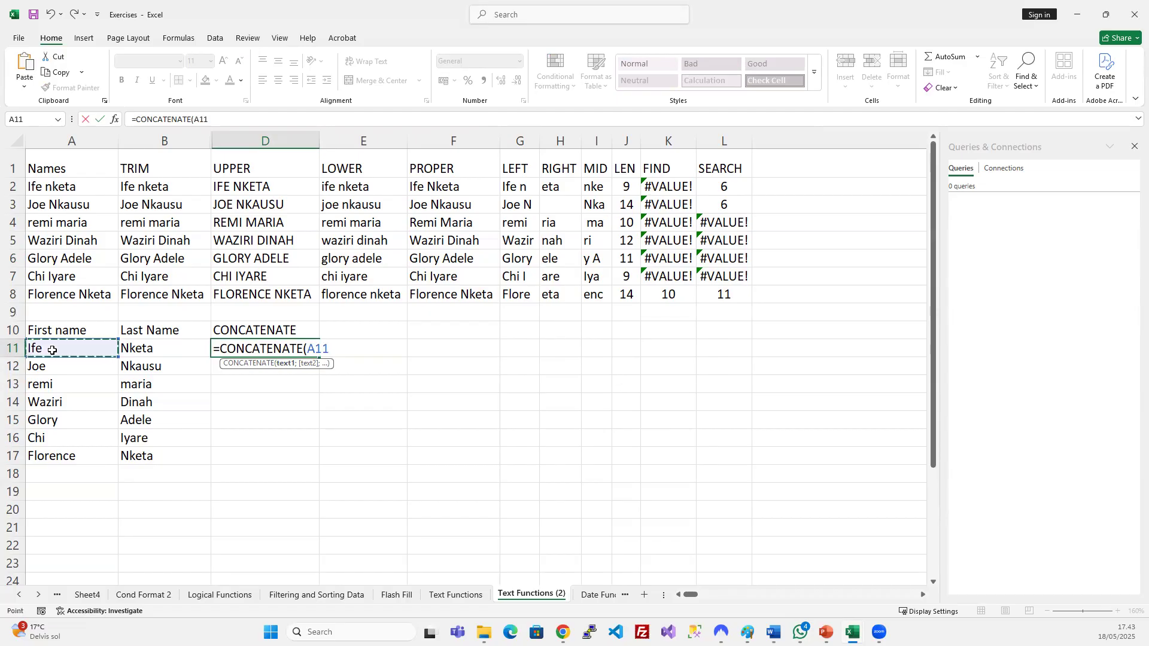
{"action": "type", "text": ";"}
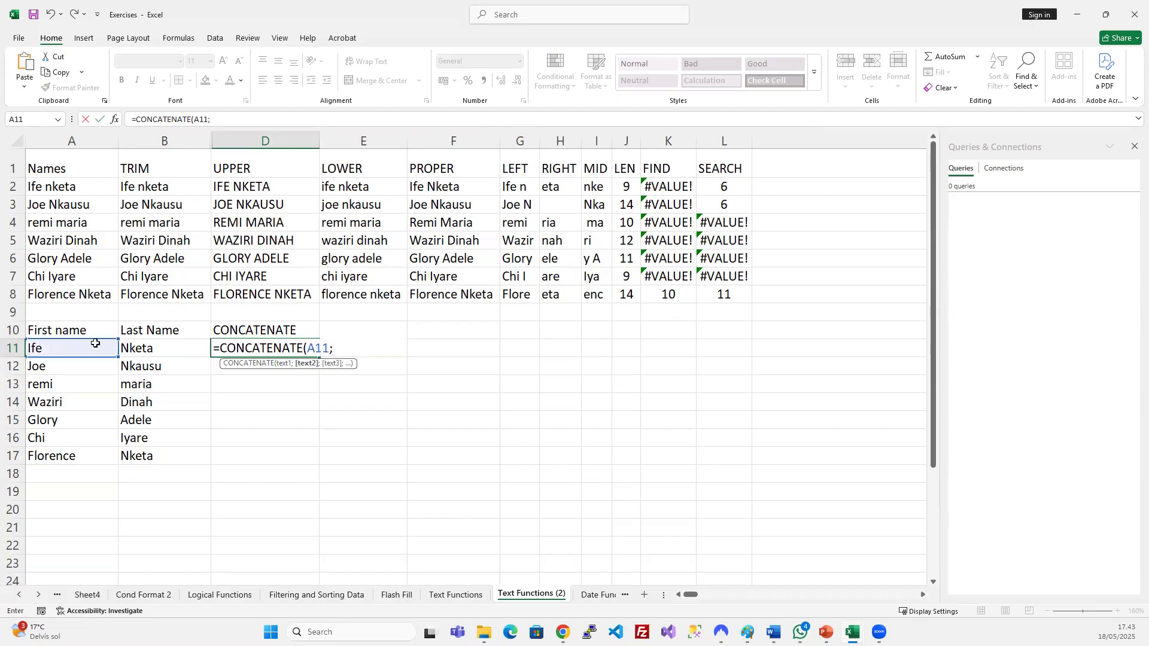
{"action": "left_click", "coordinate": [133, 347]}
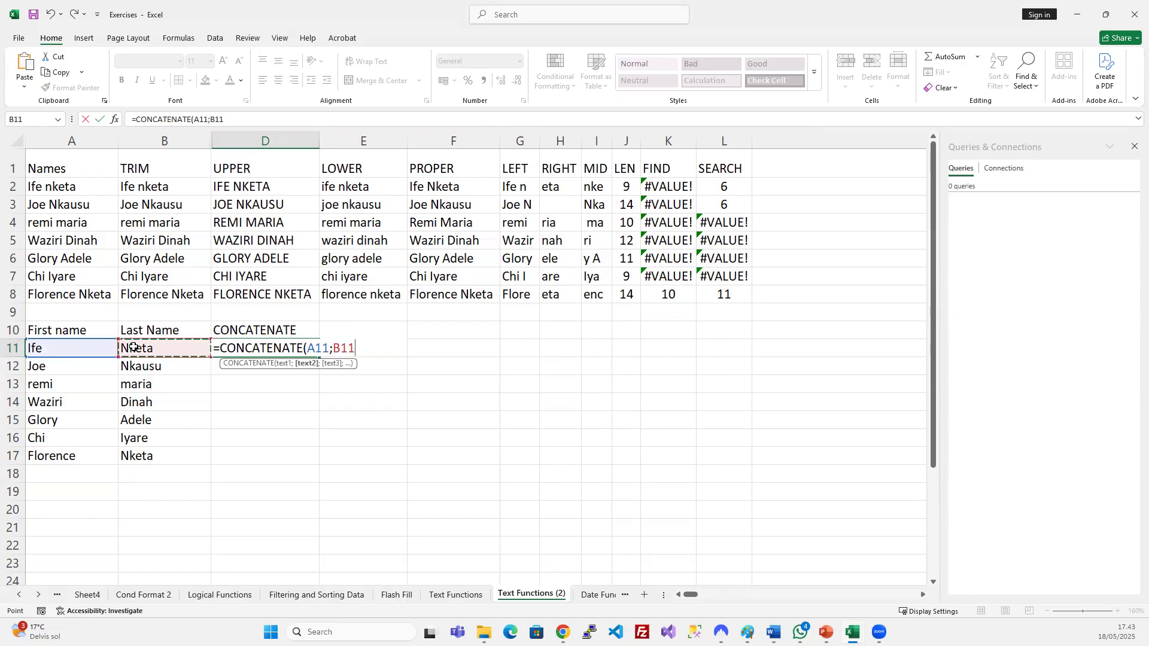
{"action": "key", "text": "Return"}
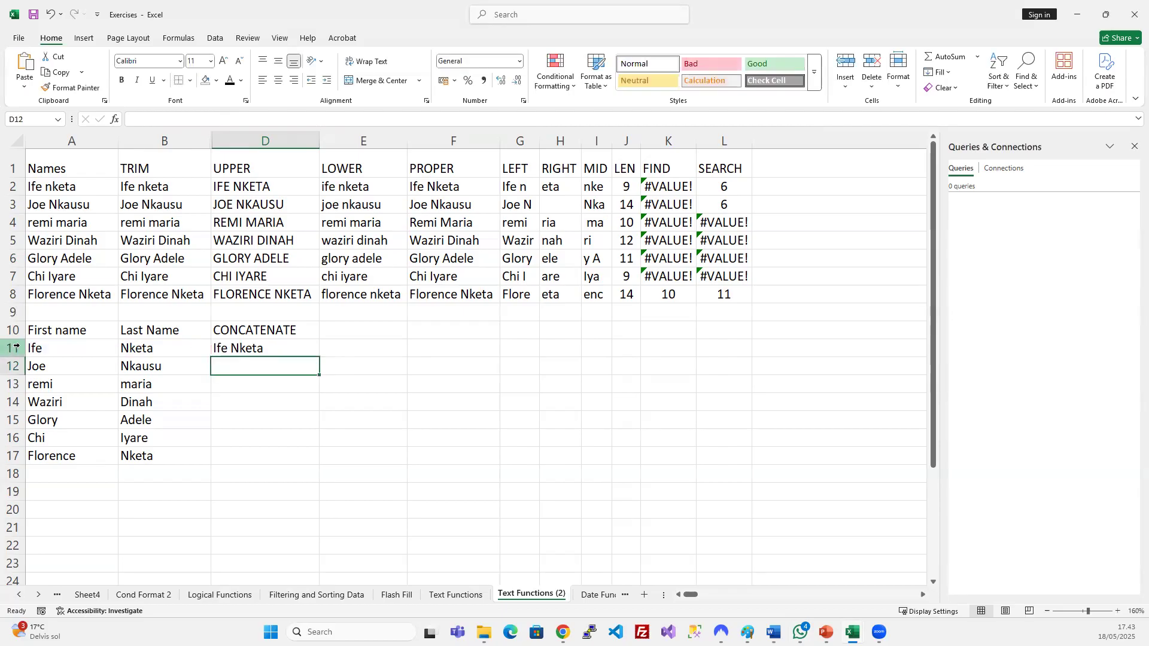
Remove trailing spaces from the first names in A11:A17.
{"action": "double_click", "coordinate": [46, 348]}
{"action": "key", "text": "BackSpace"}
{"action": "key", "text": "Return"}
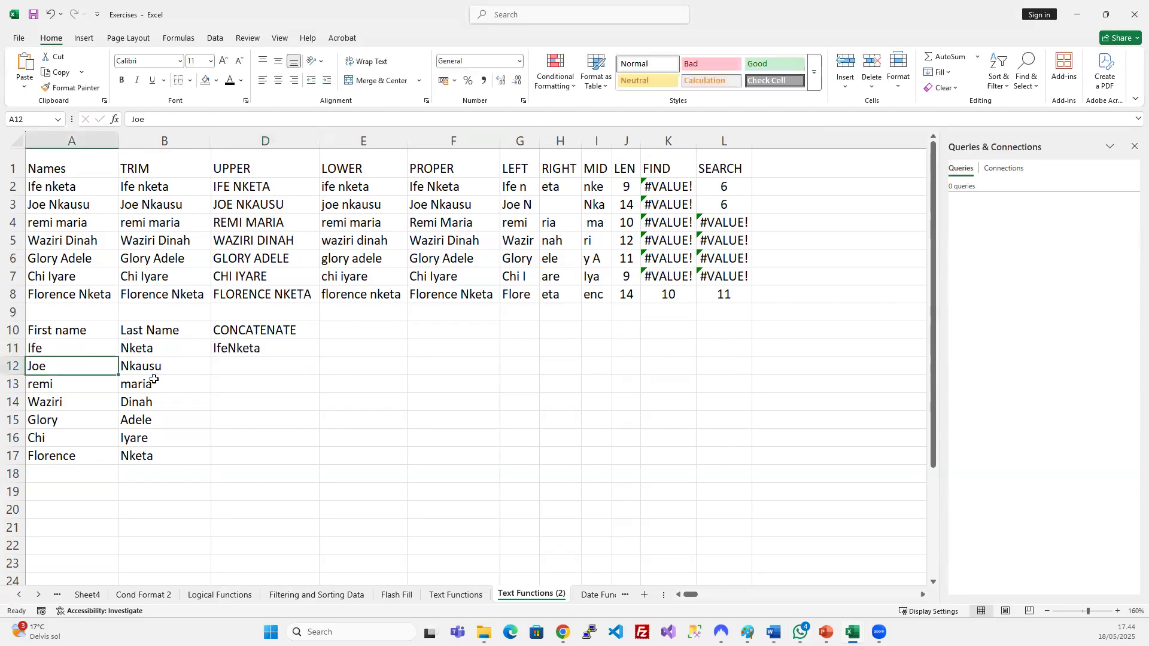
{"action": "double_click", "coordinate": [84, 366]}
{"action": "key", "text": "BackSpace"}
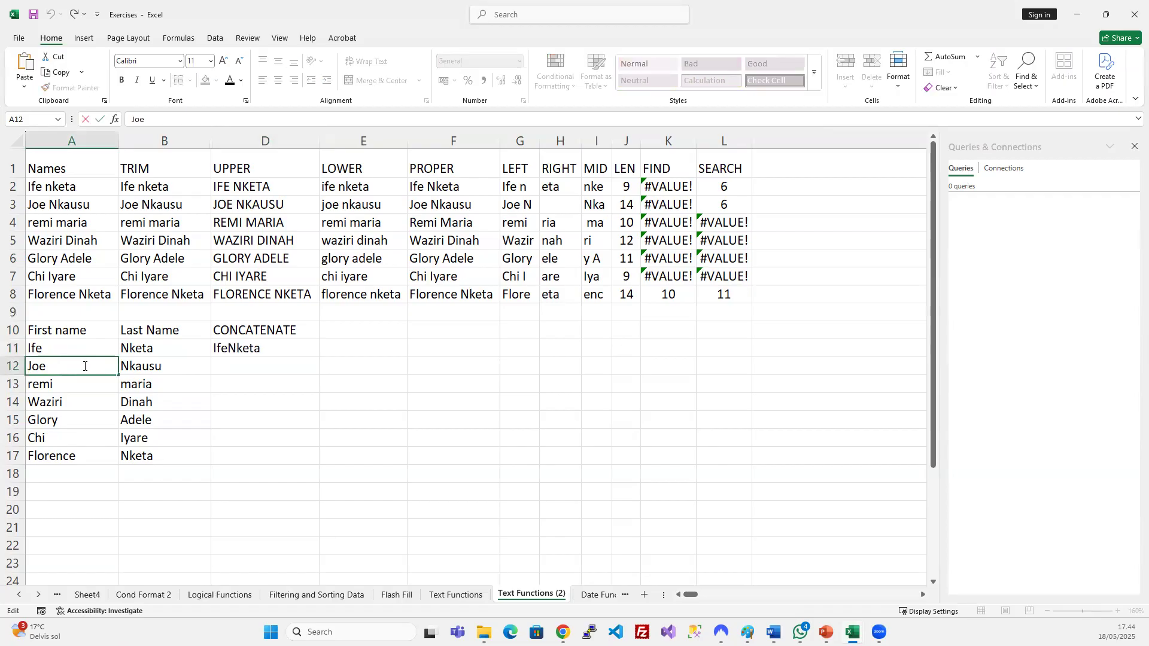
{"action": "key", "text": "Return"}
{"action": "double_click", "coordinate": [84, 385]}
{"action": "key", "text": "Return"}
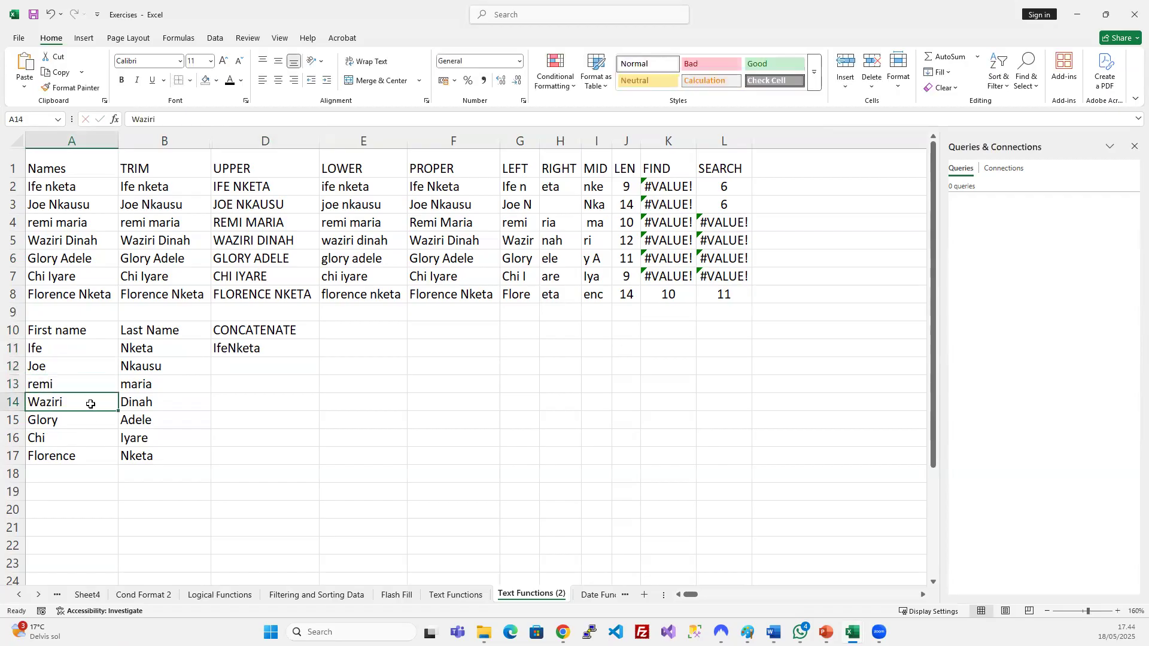
{"action": "double_click", "coordinate": [91, 402]}
{"action": "key", "text": "Return"}
{"action": "double_click", "coordinate": [83, 413]}
{"action": "double_click", "coordinate": [87, 421]}
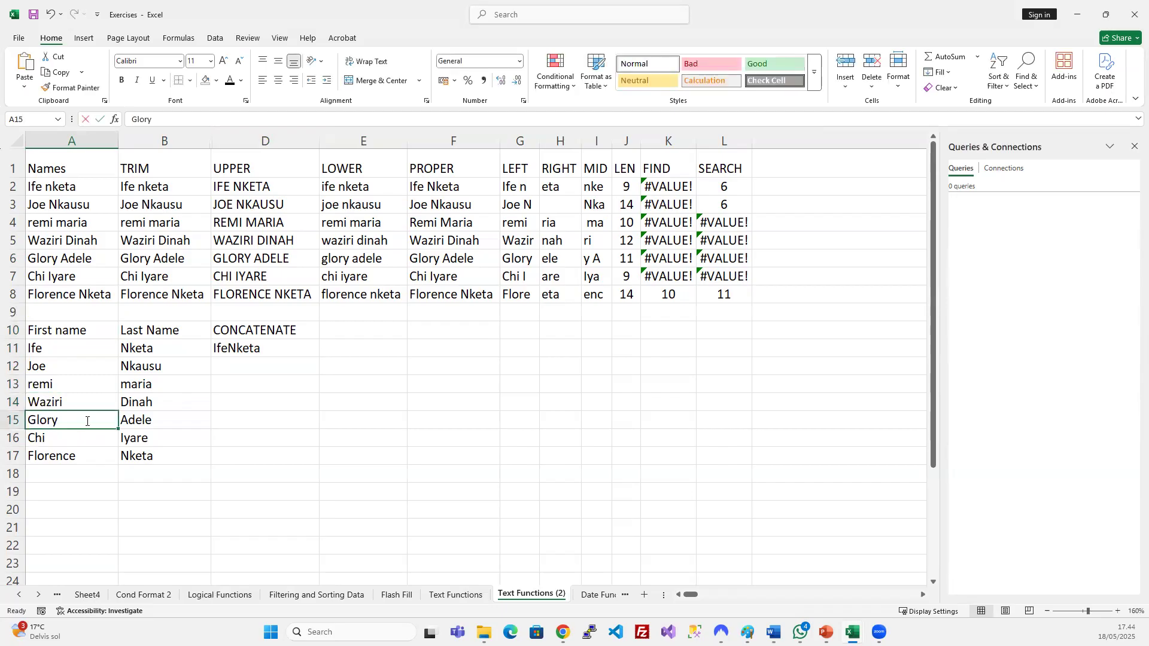
{"action": "key", "text": "Return"}
{"action": "double_click", "coordinate": [79, 436]}
{"action": "key", "text": "Return"}
{"action": "double_click", "coordinate": [97, 456]}
{"action": "double_click", "coordinate": [105, 513]}
Fill the CONCATENATE formula from D11 down to D17.
{"action": "left_click_drag", "start_coordinate": [241, 350], "coordinate": [248, 466]}
{"action": "key", "text": "ctrl+d"}
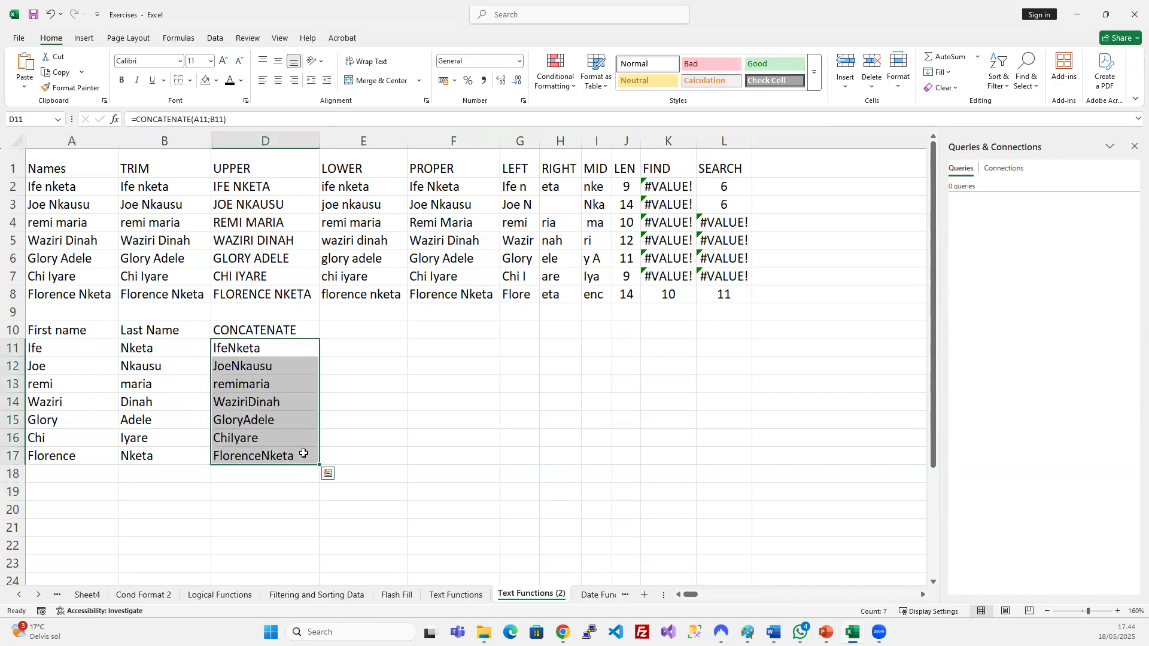
{"action": "left_click", "coordinate": [420, 423]}
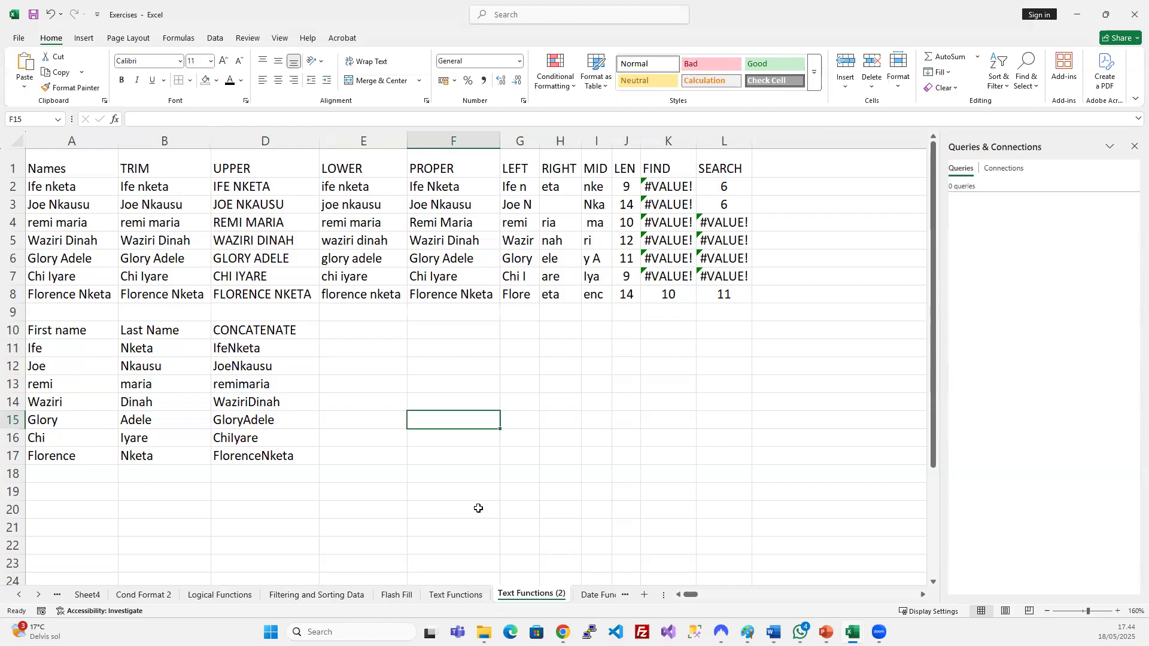
{"action": "double_click", "coordinate": [69, 344]}
{"action": "key", "text": "Return"}
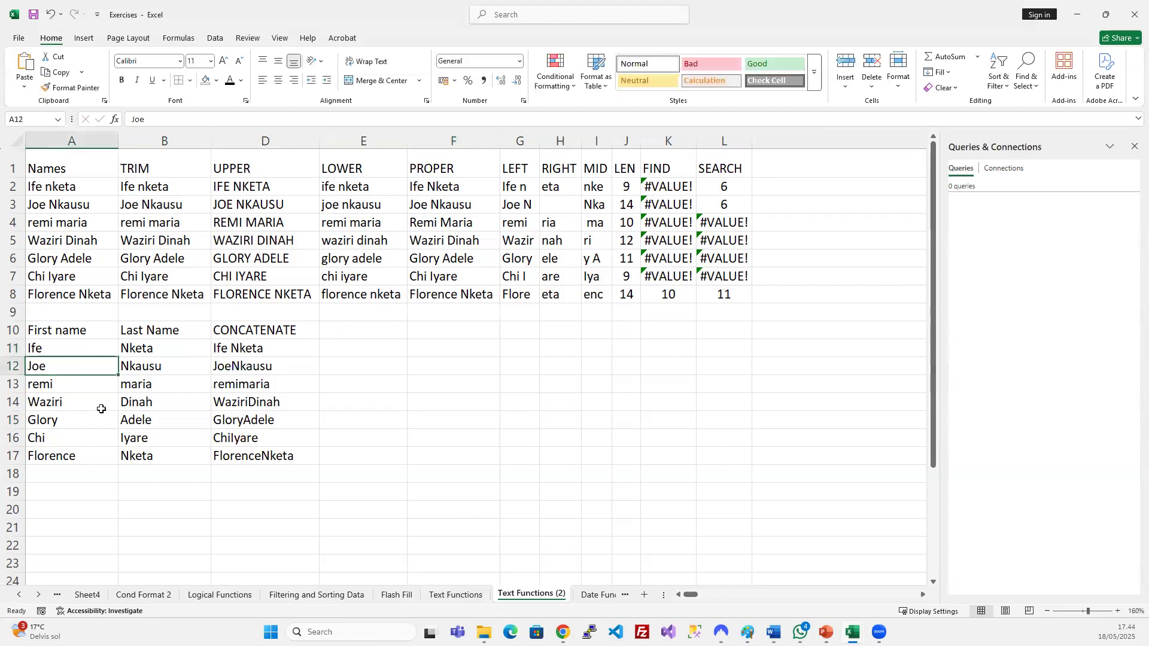
{"action": "left_click", "coordinate": [255, 349]}
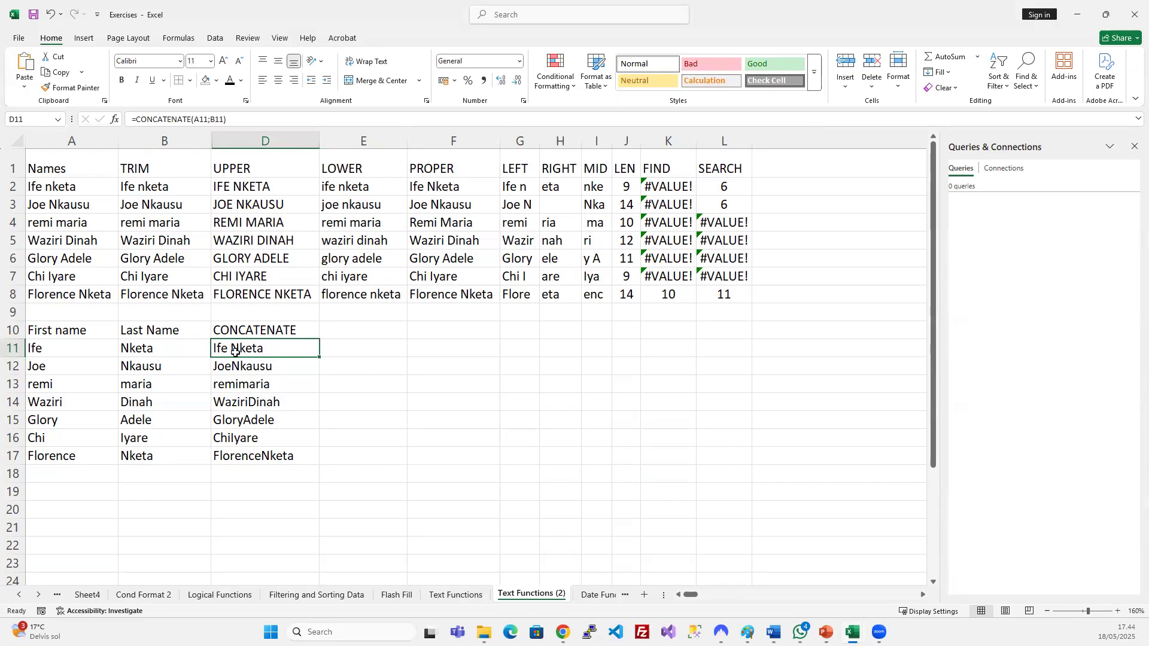
{"action": "double_click", "coordinate": [69, 349]}
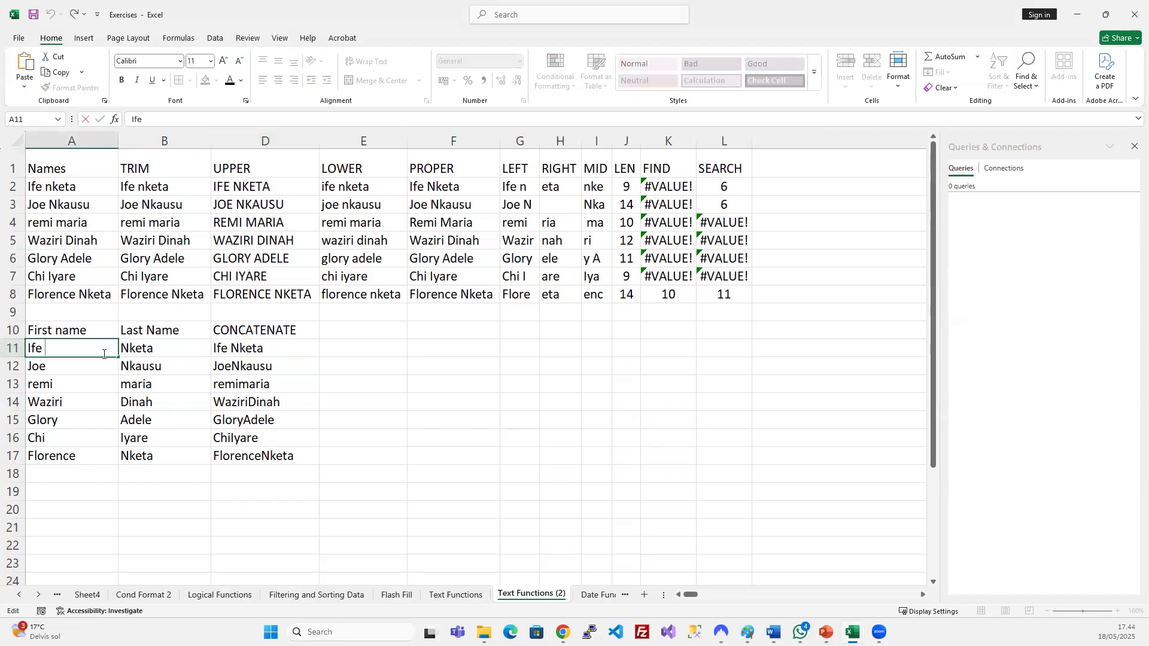
{"action": "key", "text": "Return"}
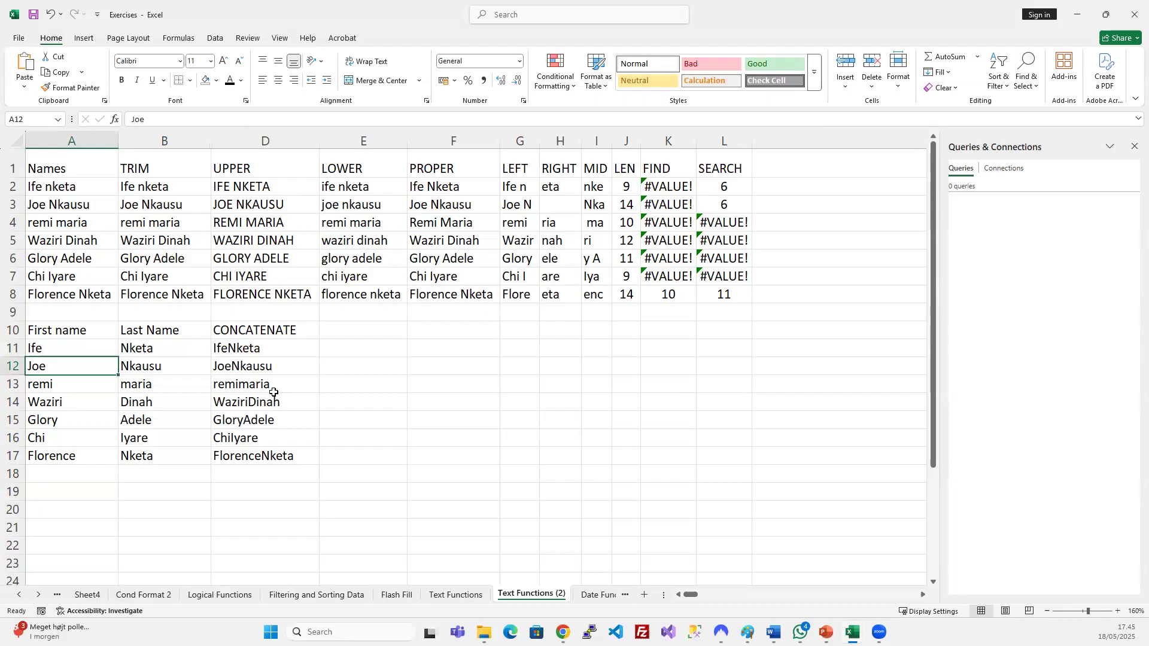
{"action": "left_click", "coordinate": [531, 201]}
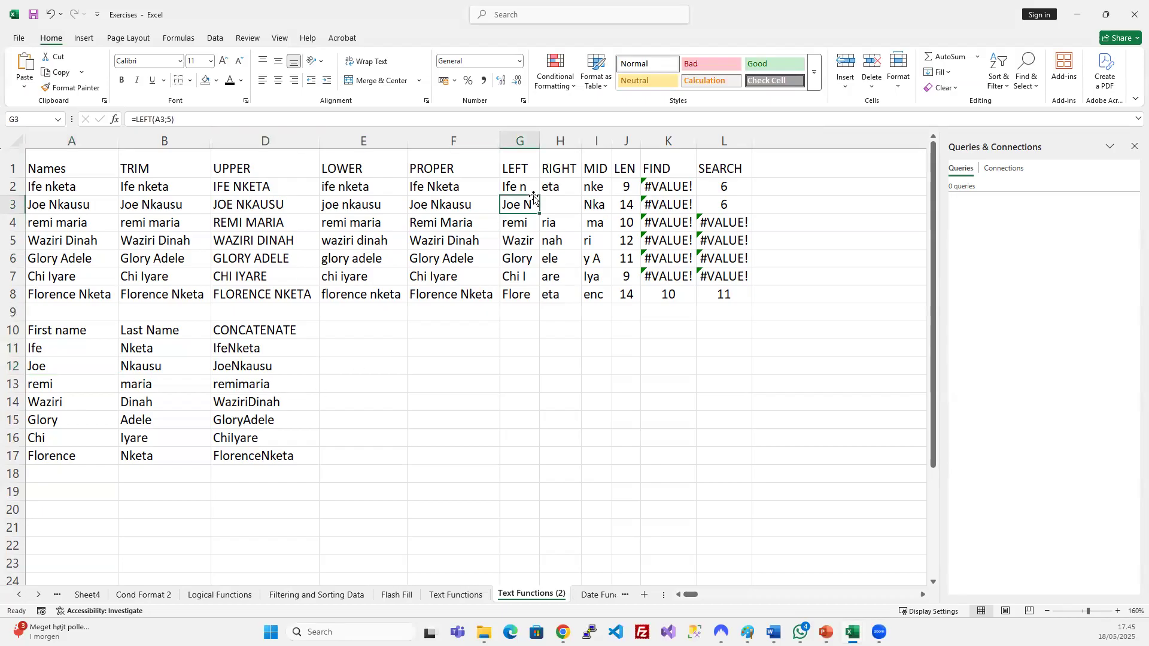
{"action": "left_click", "coordinate": [164, 120]}
{"action": "key", "text": "Escape"}
{"action": "left_click", "coordinate": [705, 219]}
{"action": "left_click", "coordinate": [216, 120]}
{"action": "key", "text": "Escape"}
{"action": "left_click", "coordinate": [246, 366]}
{"action": "left_click", "coordinate": [264, 347]}
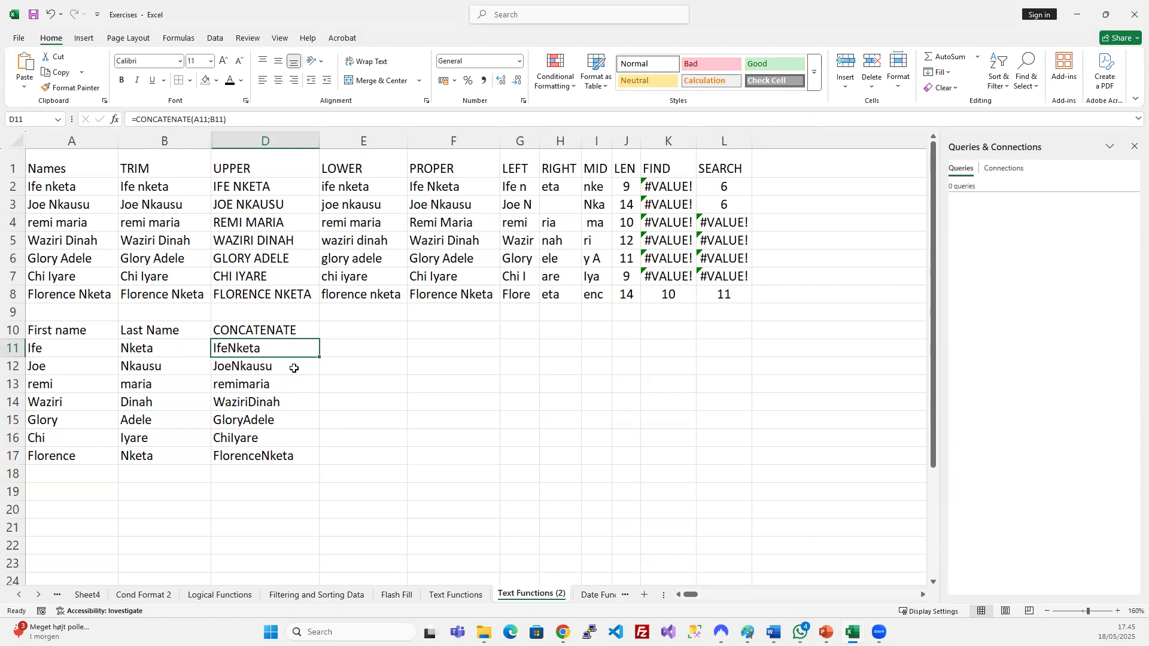
Change the D11 formula to =CONCATENATE(A11;" ";B11) with a space separator.
{"action": "left_click", "coordinate": [209, 118]}
{"action": "left_click", "coordinate": [211, 119]}
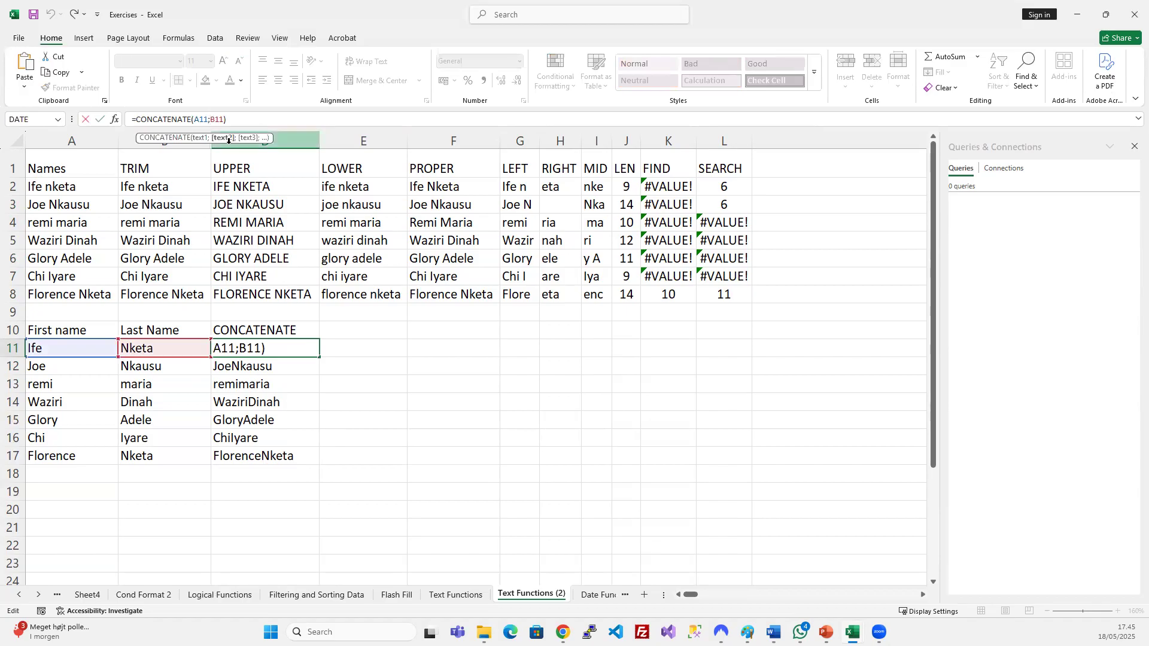
{"action": "type", "text": "\"\""}
{"action": "key", "text": "BackSpace"}
{"action": "type", "text": "\""}
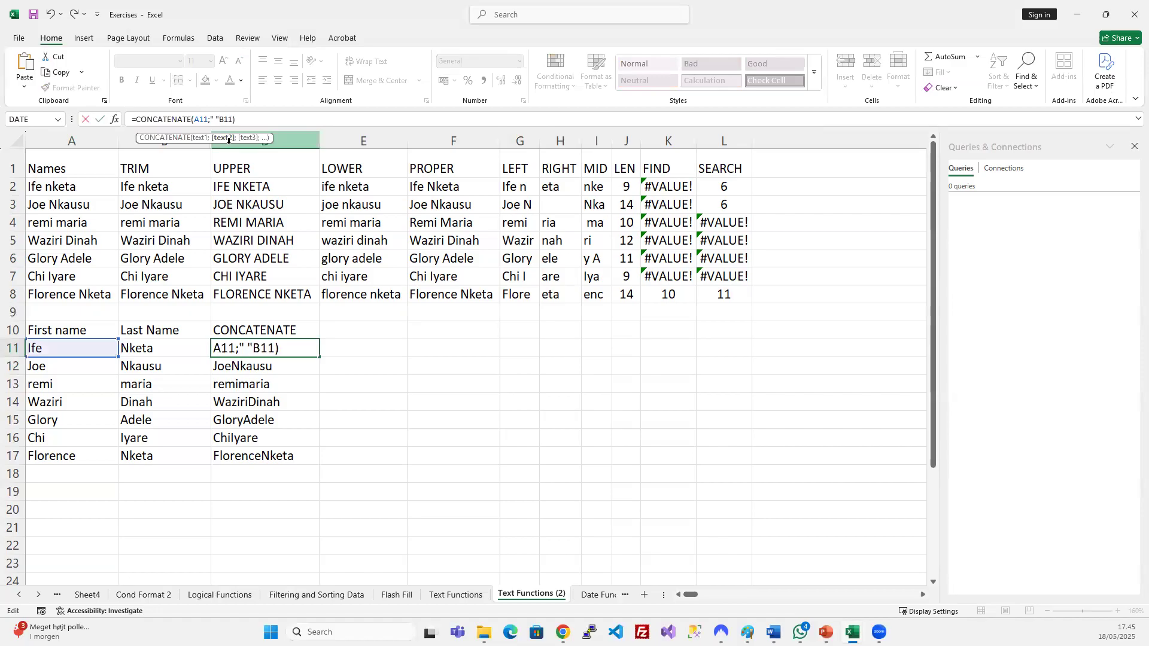
{"action": "type", "text": ";"}
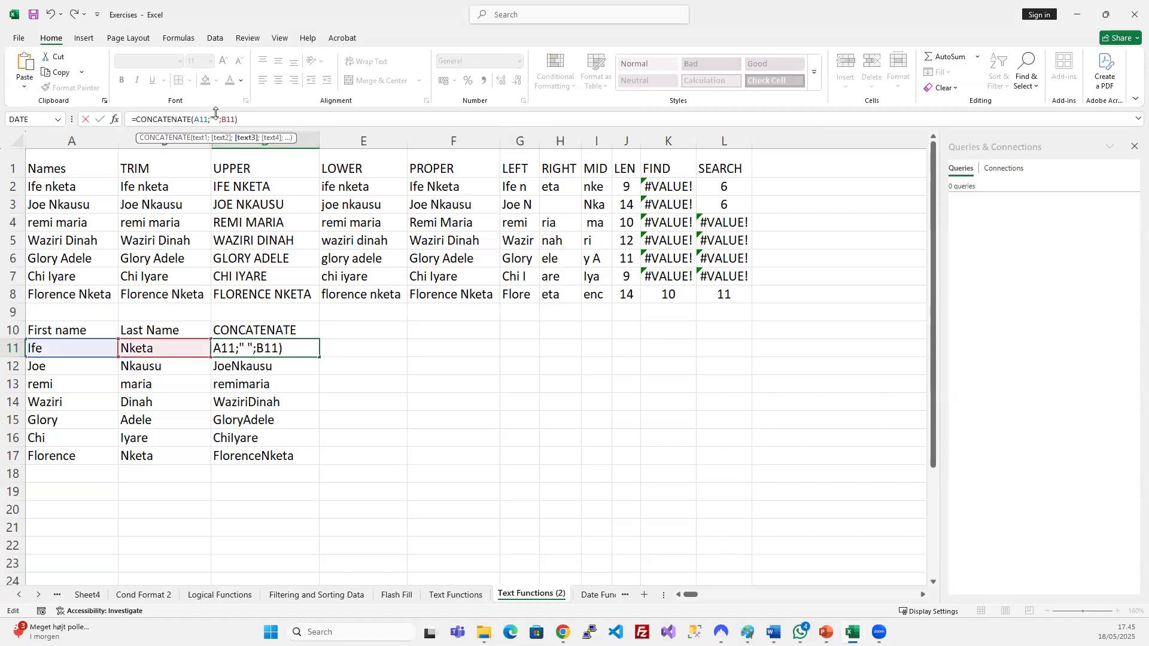
{"action": "left_click", "coordinate": [215, 118]}
{"action": "left_click", "coordinate": [228, 118]}
{"action": "key", "text": "Return"}
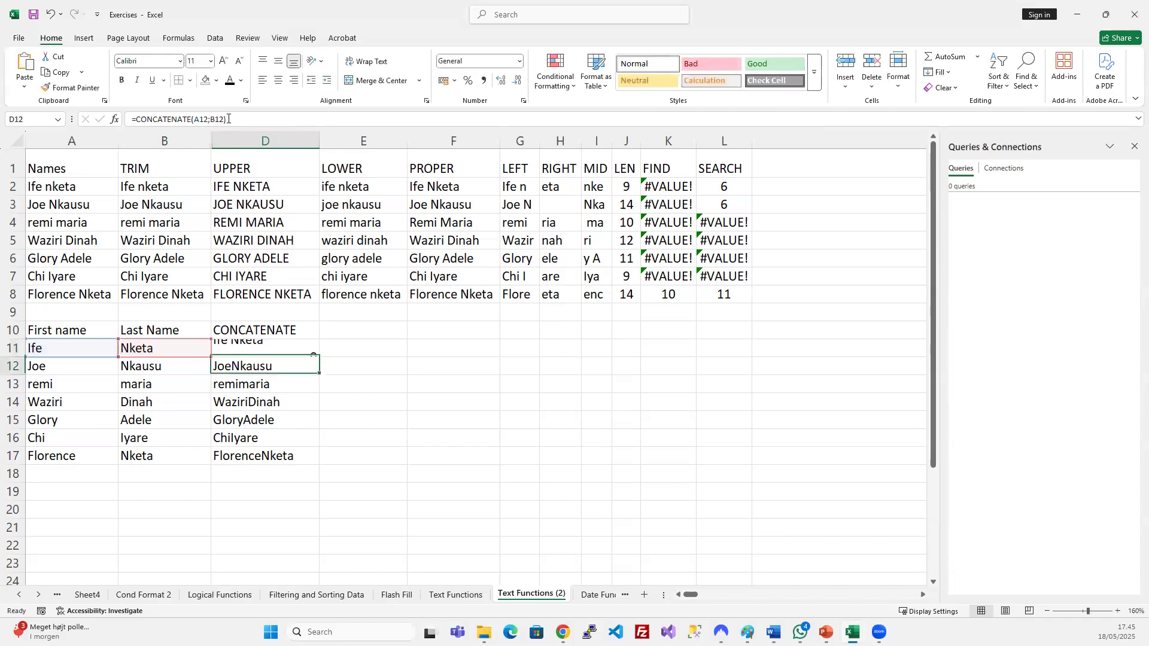
Fill the spaced formula down to D17, then glance at the Text Functions sheet and return.
{"action": "left_click_drag", "start_coordinate": [232, 350], "coordinate": [276, 453]}
{"action": "key", "text": "ctrl+d"}
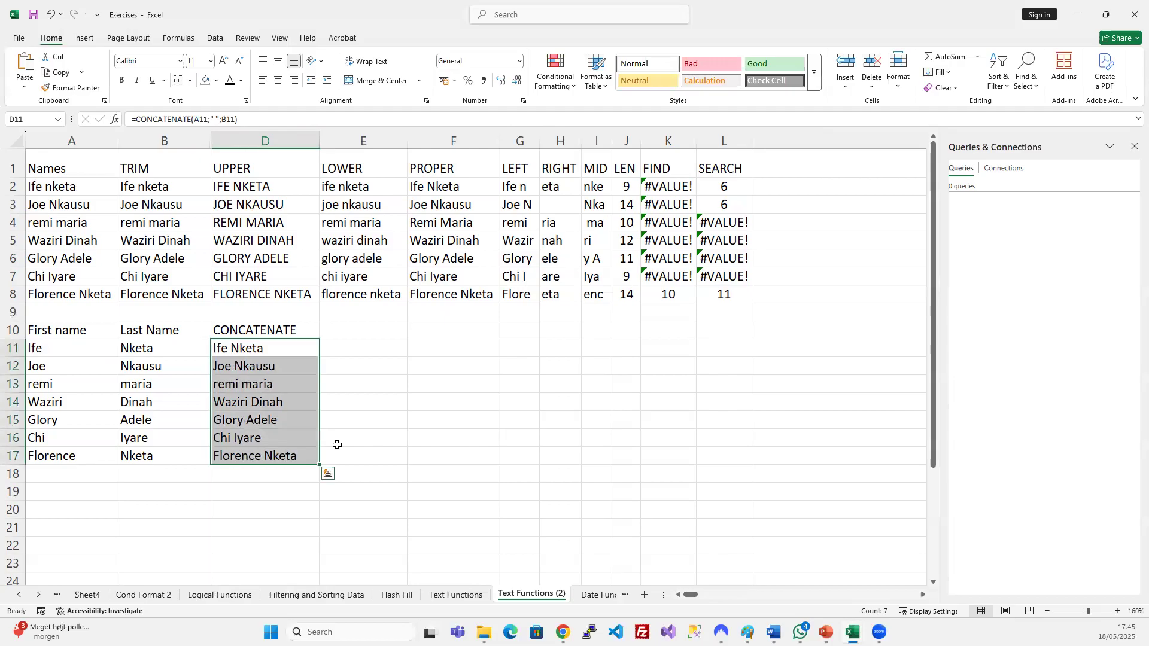
{"action": "left_click", "coordinate": [383, 425]}
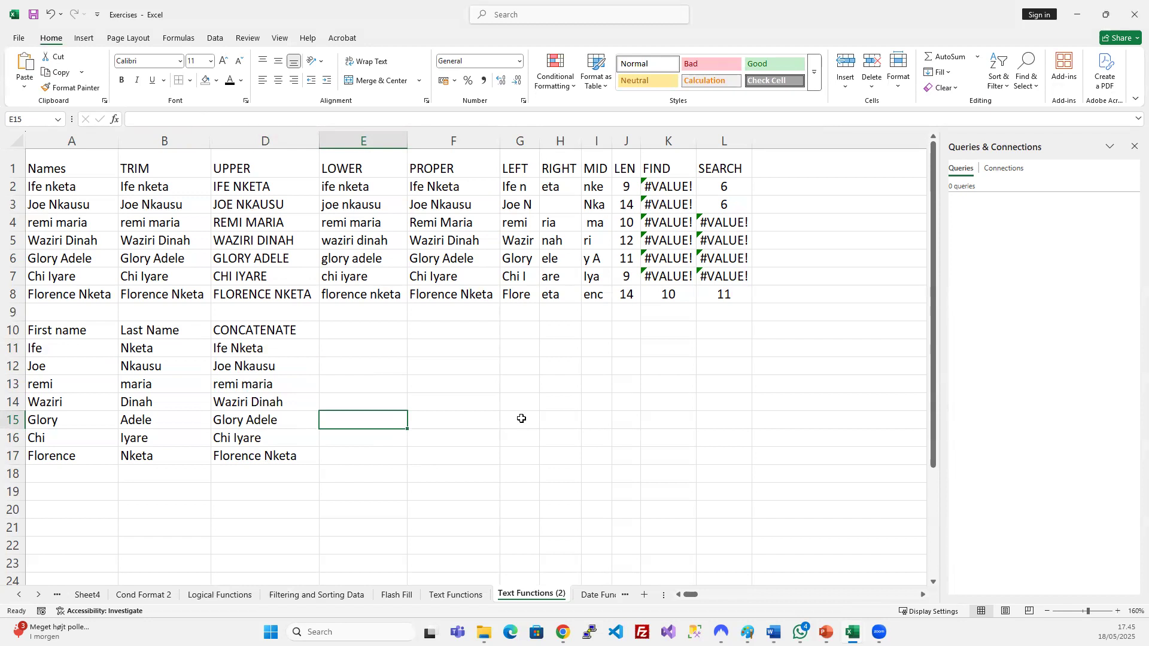
{"action": "left_click", "coordinate": [475, 601]}
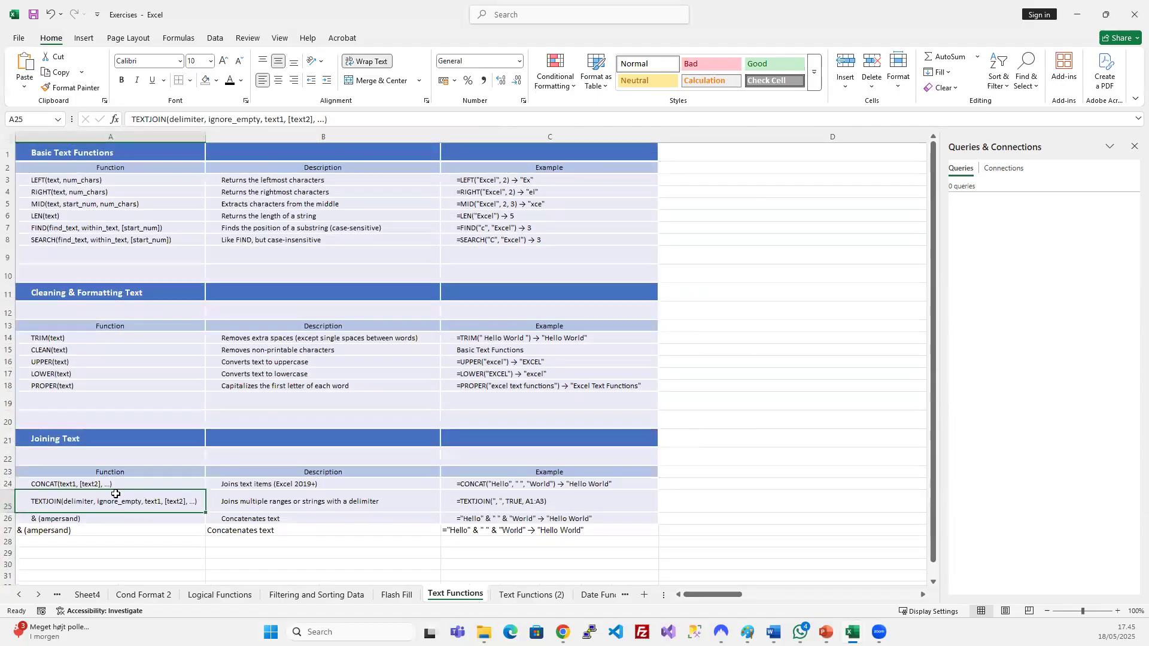
{"action": "left_click", "coordinate": [520, 595]}
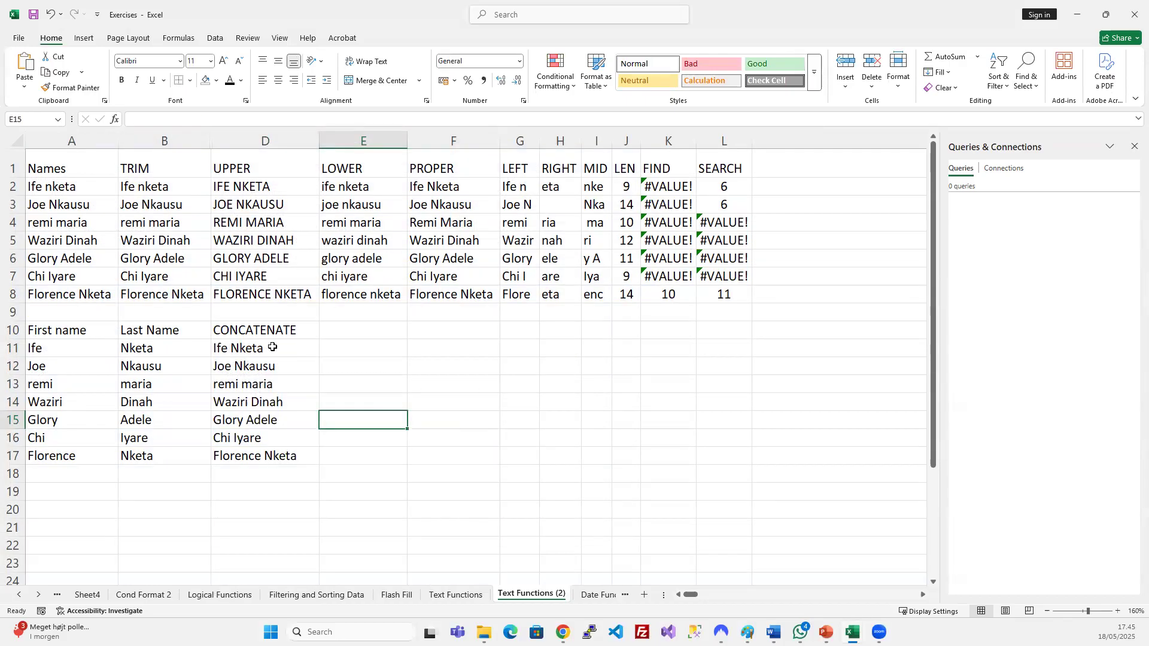
{"action": "left_click_drag", "start_coordinate": [272, 347], "coordinate": [281, 467]}
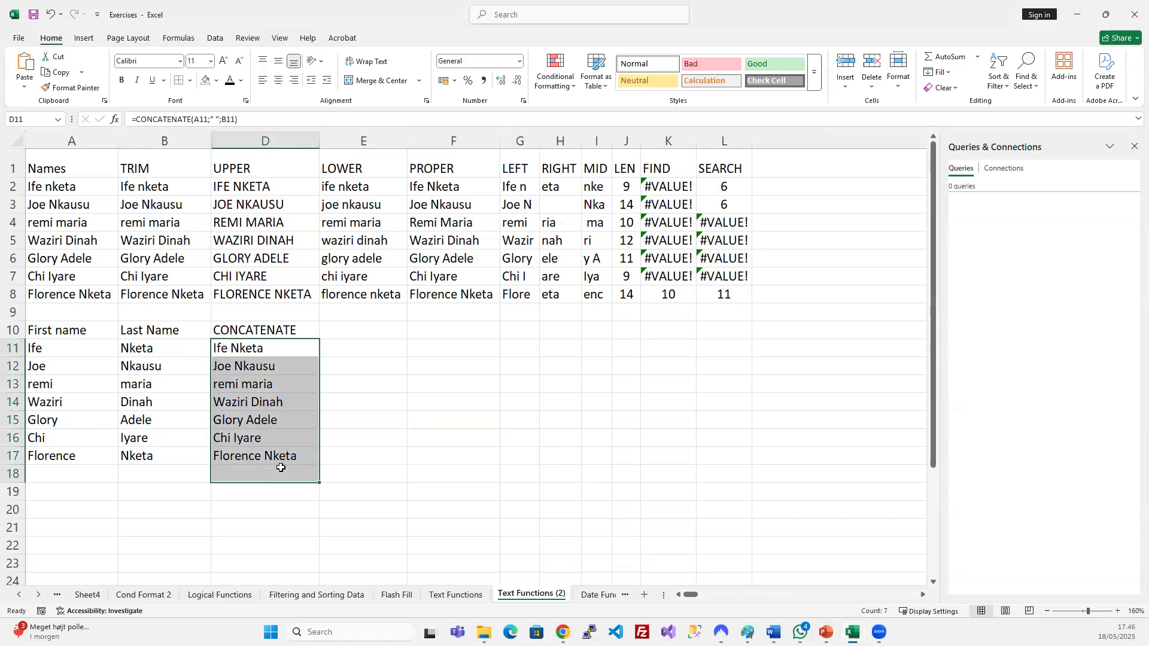
{"action": "key", "text": "Delete"}
{"action": "left_click", "coordinate": [416, 426]}
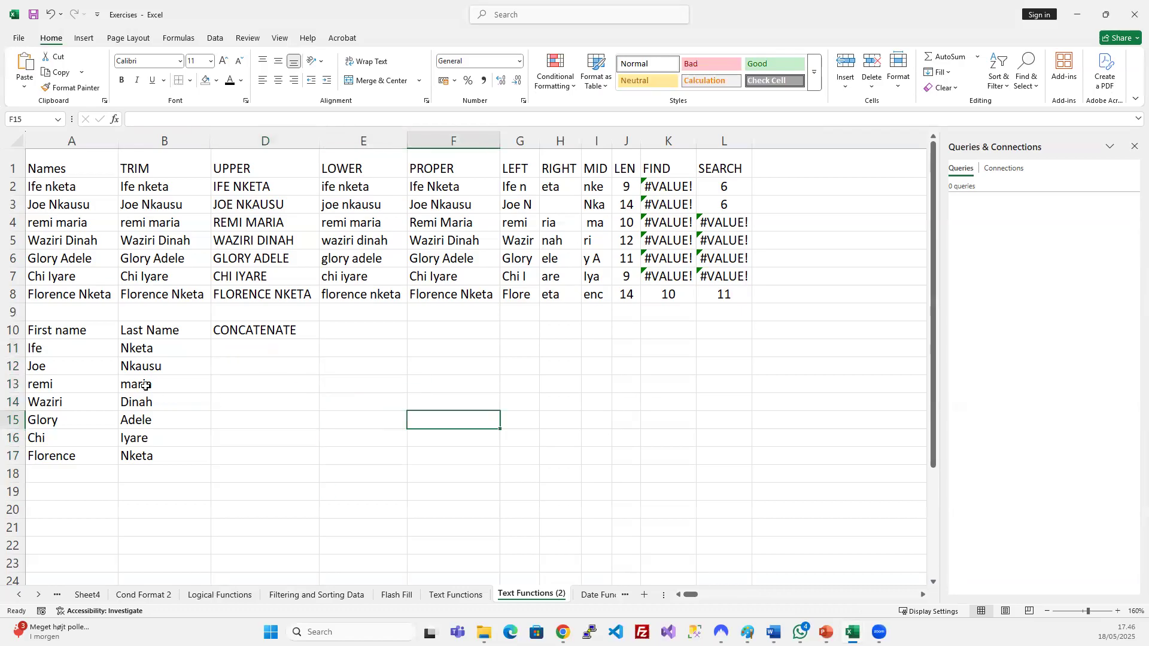
{"action": "left_click", "coordinate": [97, 347]}
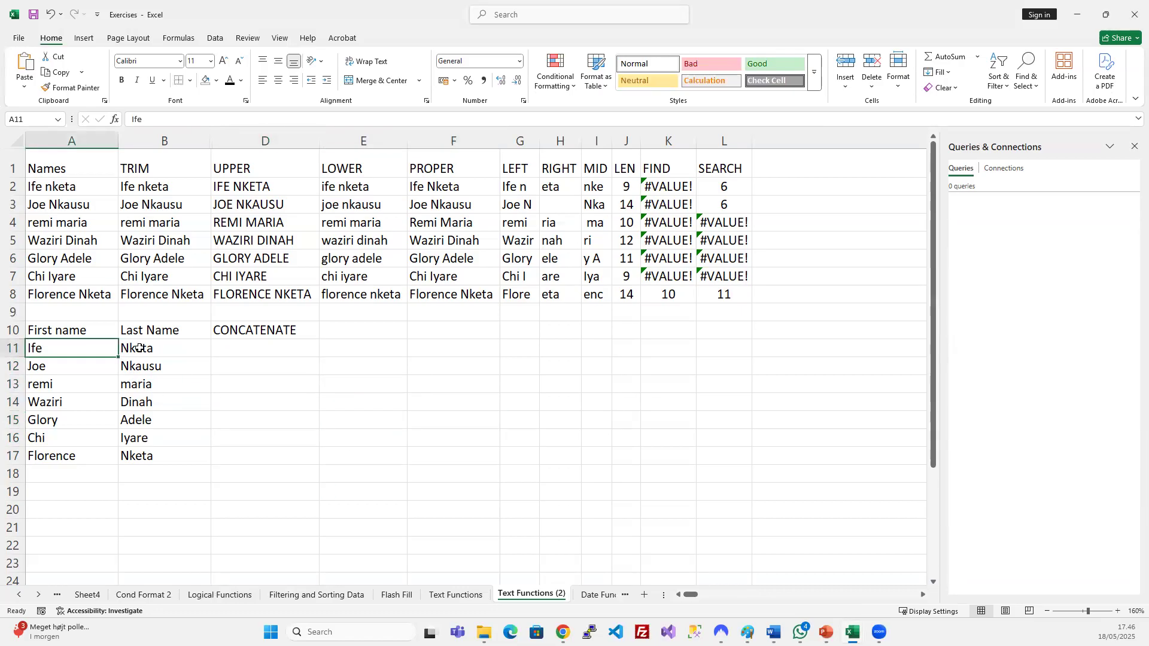
{"action": "key", "text": "ctrl+z"}
{"action": "key", "text": "ctrl+z"}
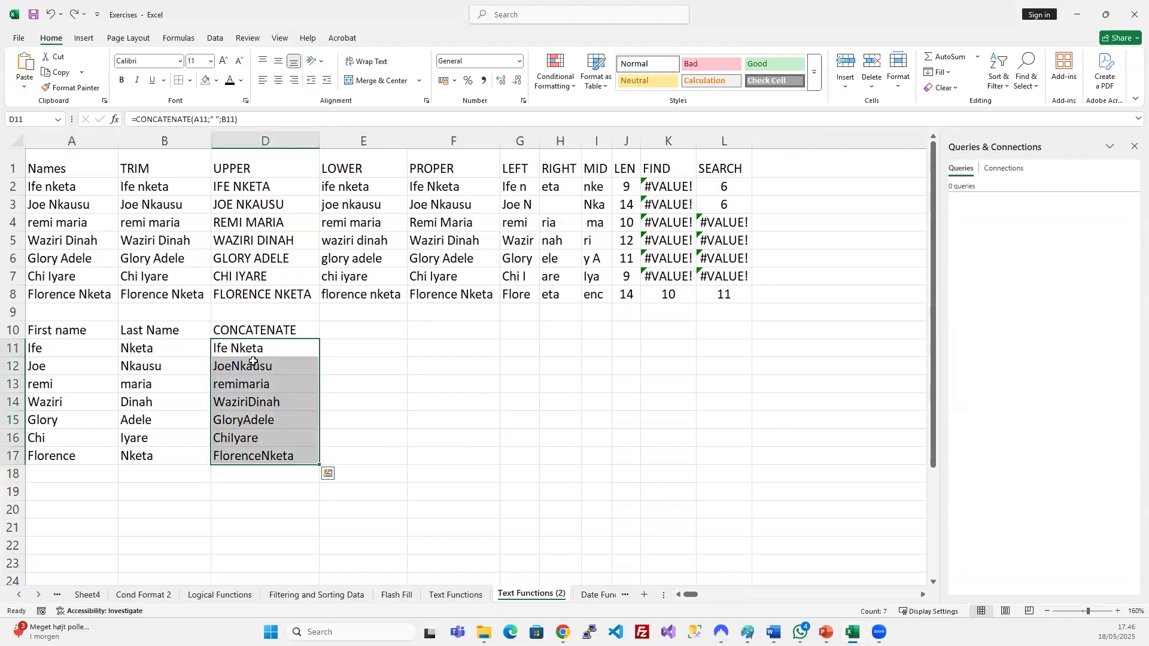
{"action": "key", "text": "ctrl+z"}
{"action": "left_click", "coordinate": [438, 402]}
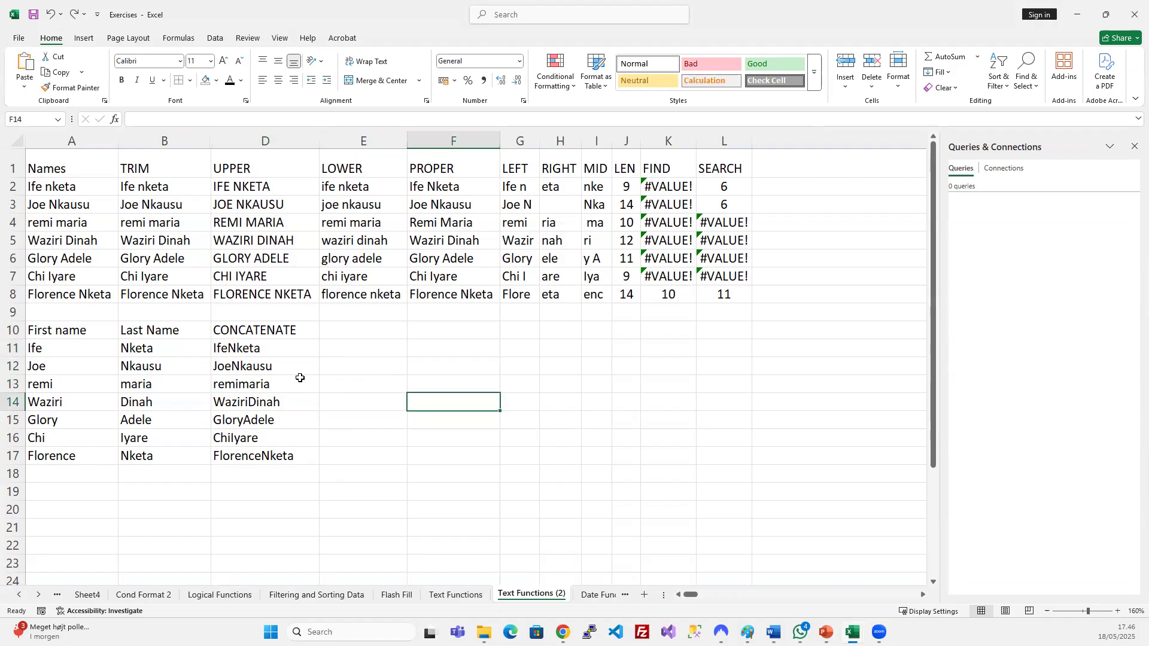
{"action": "left_click", "coordinate": [265, 352]}
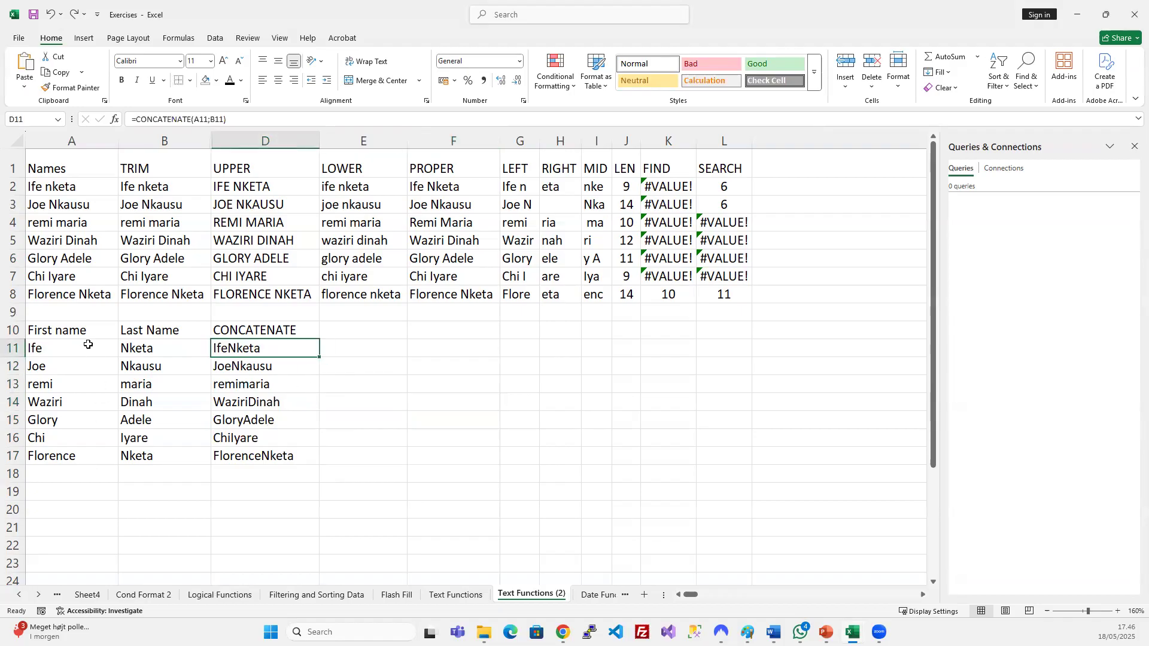
{"action": "left_click_drag", "start_coordinate": [66, 346], "coordinate": [158, 460]}
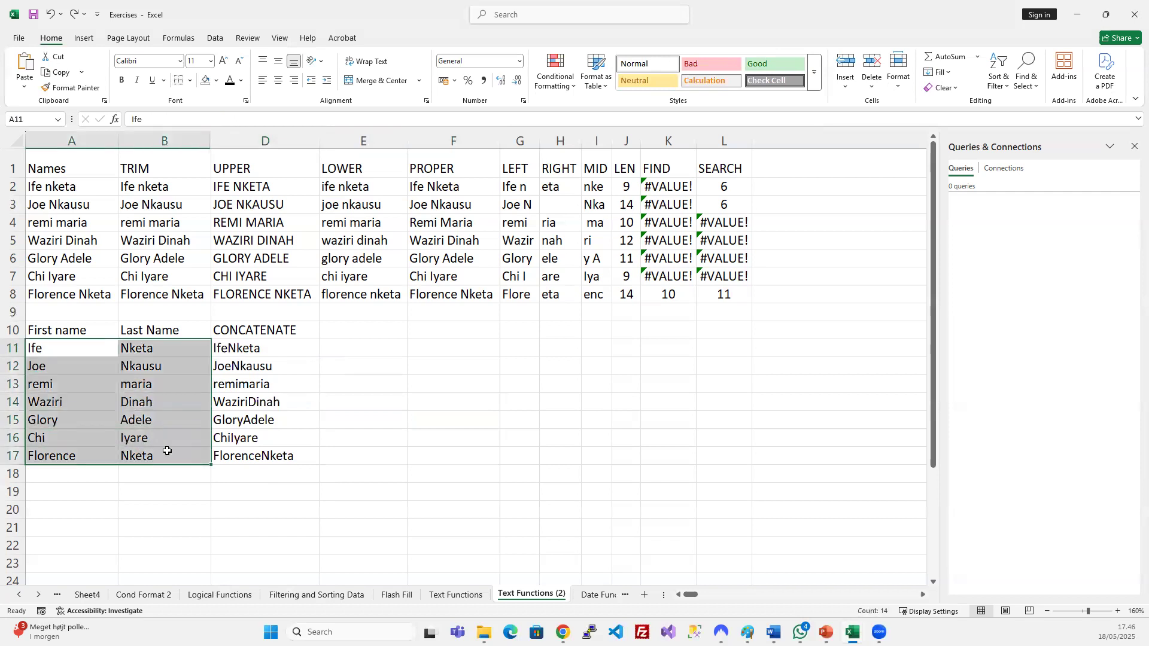
{"action": "left_click", "coordinate": [261, 382]}
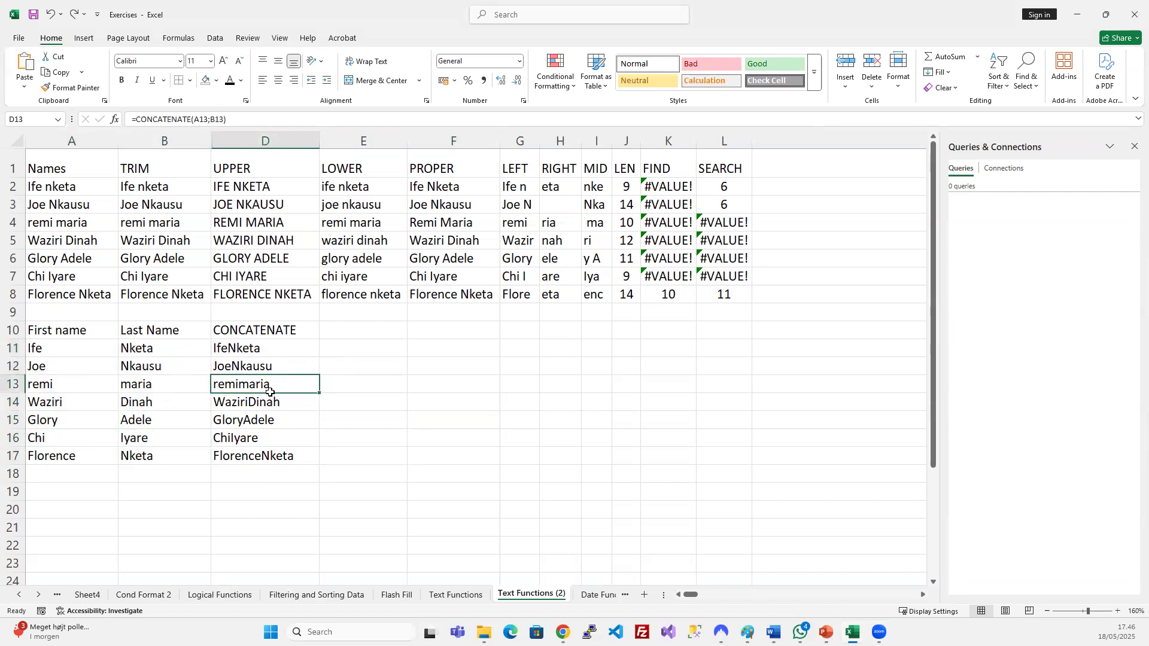
{"action": "double_click", "coordinate": [56, 348]}
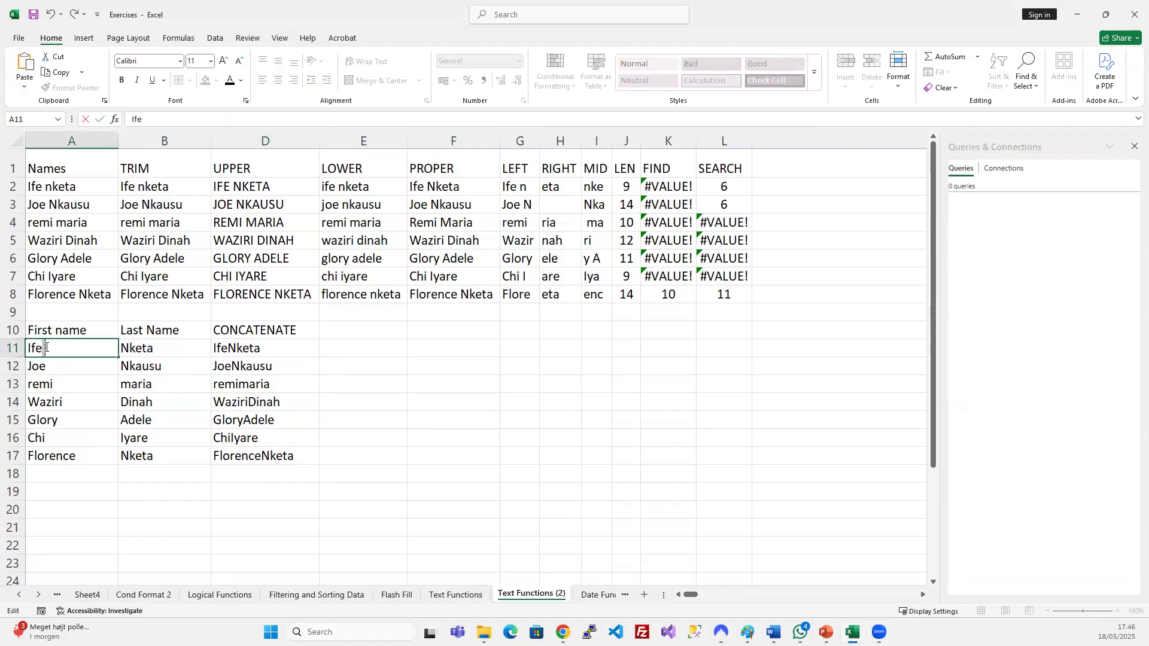
{"action": "key", "text": "Return"}
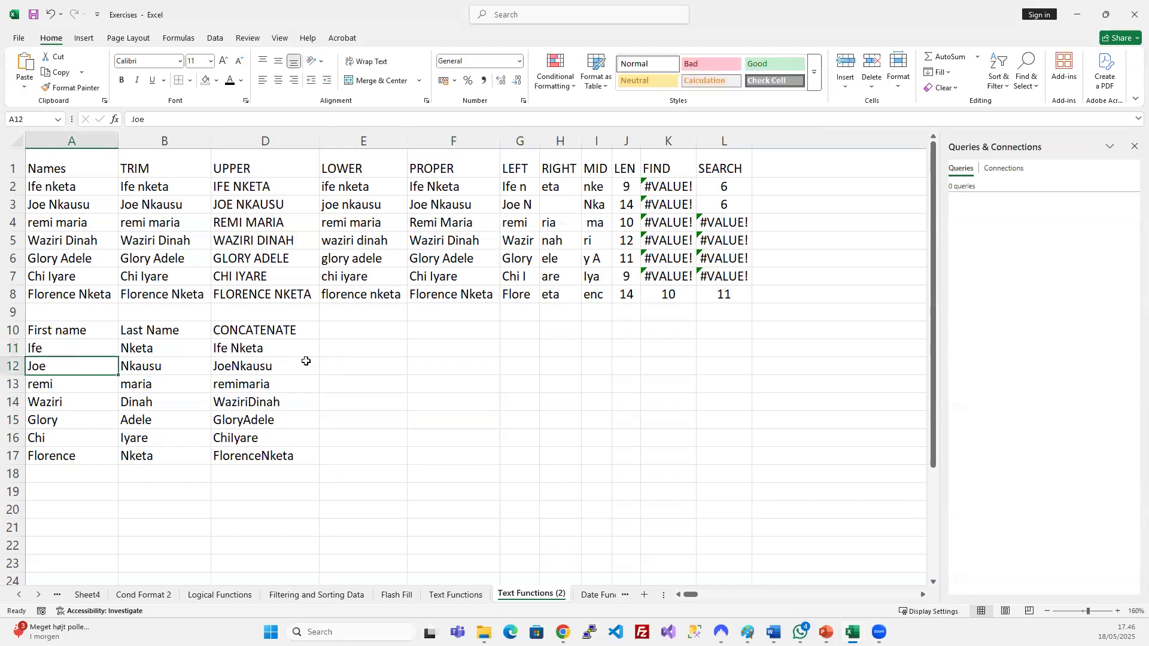
{"action": "left_click", "coordinate": [277, 350]}
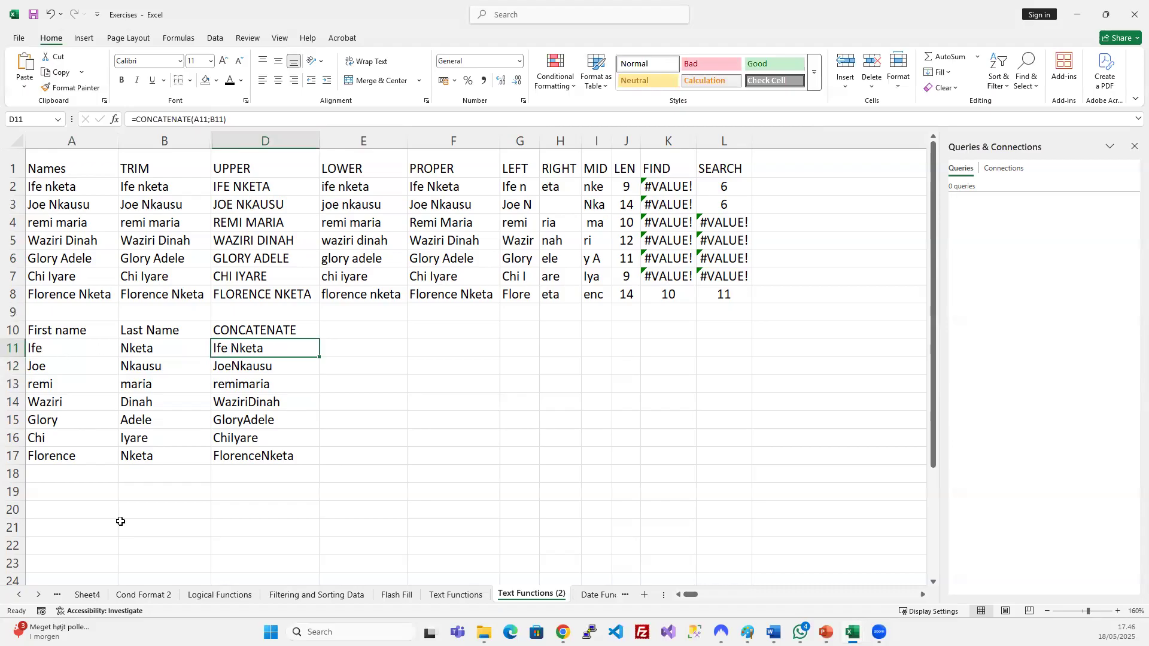
{"action": "double_click", "coordinate": [47, 363]}
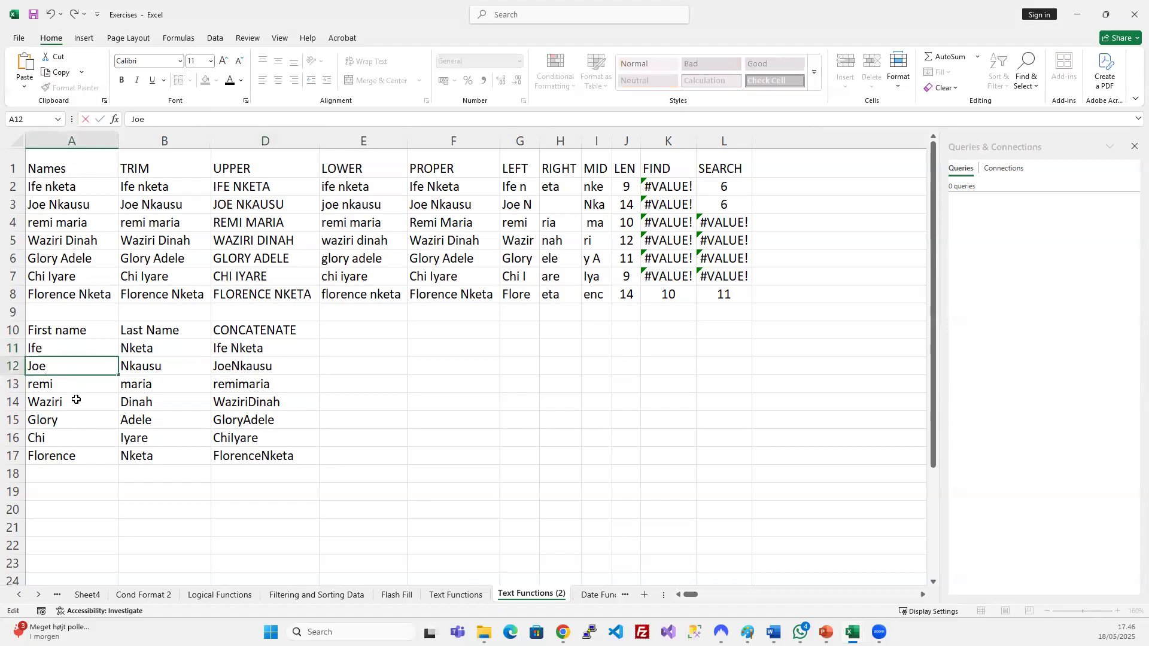
{"action": "key", "text": "Return"}
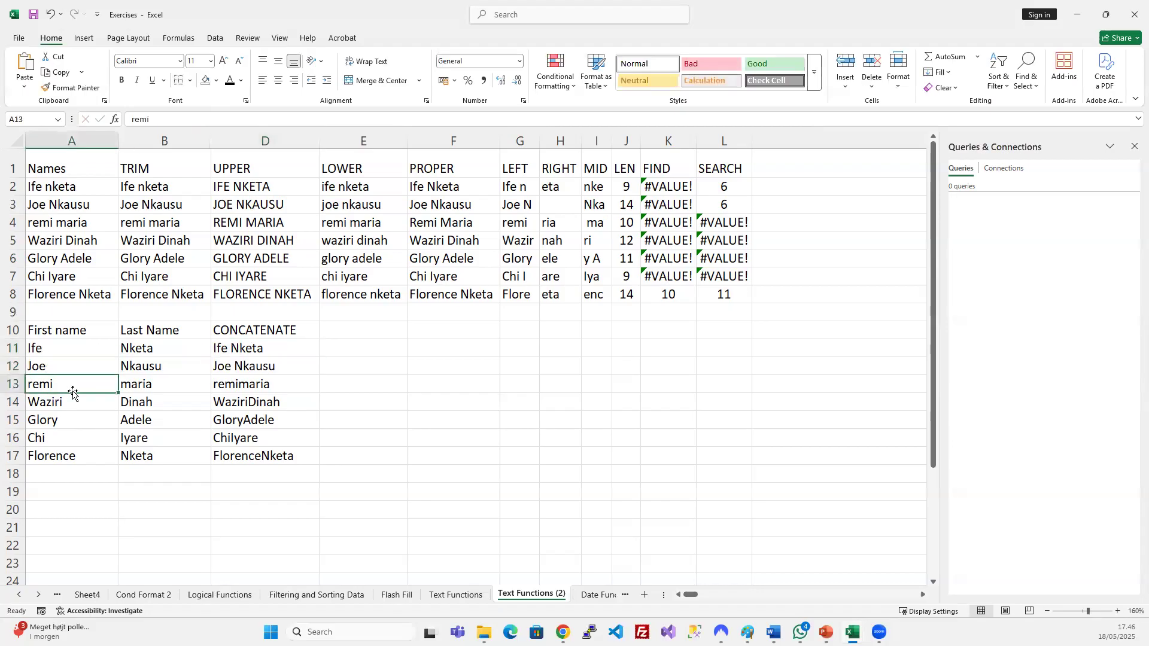
{"action": "left_click", "coordinate": [265, 368]}
{"action": "left_click", "coordinate": [271, 350]}
{"action": "left_click", "coordinate": [268, 370]}
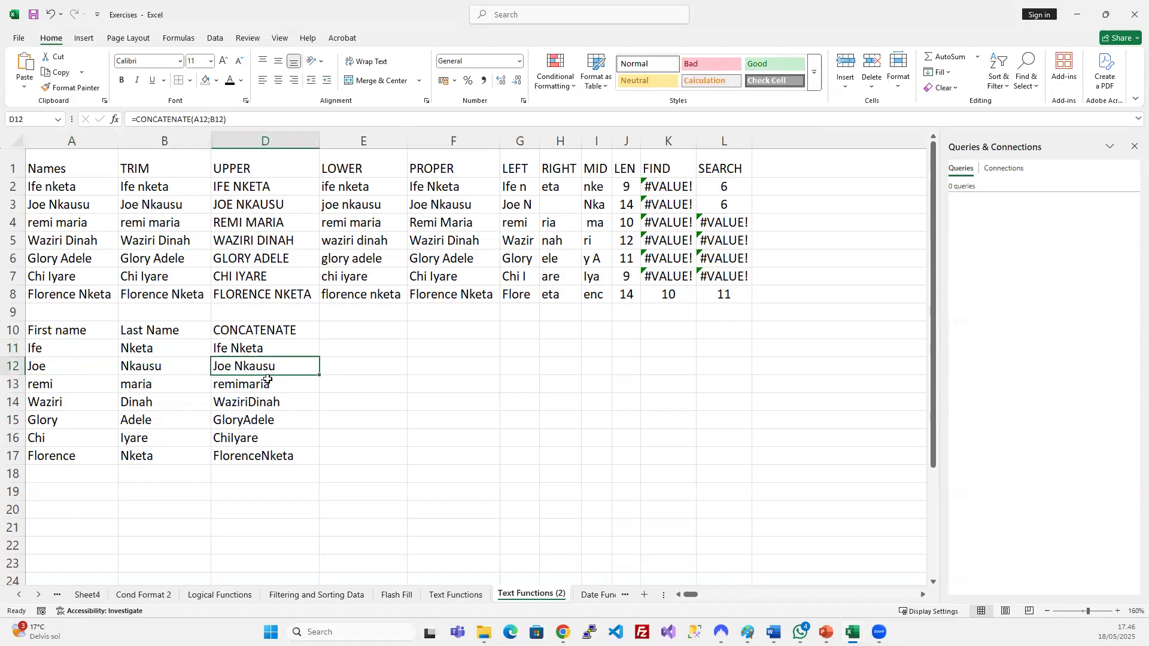
{"action": "key", "text": "ctrl+z"}
{"action": "key", "text": "ctrl+z"}
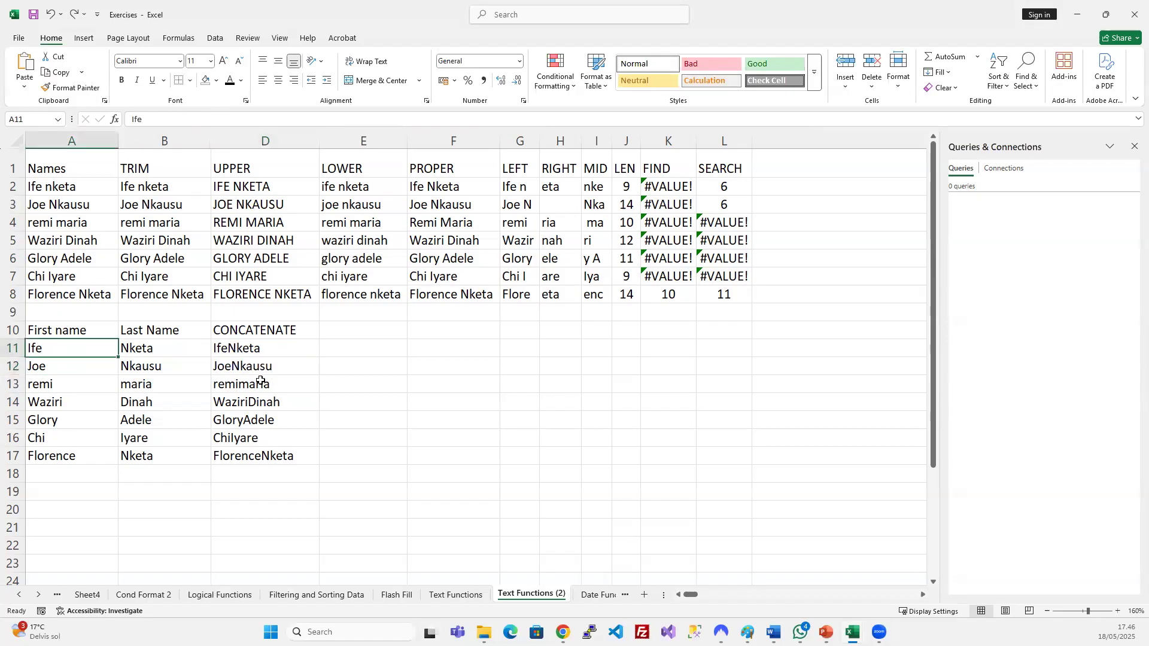
{"action": "left_click", "coordinate": [261, 348]}
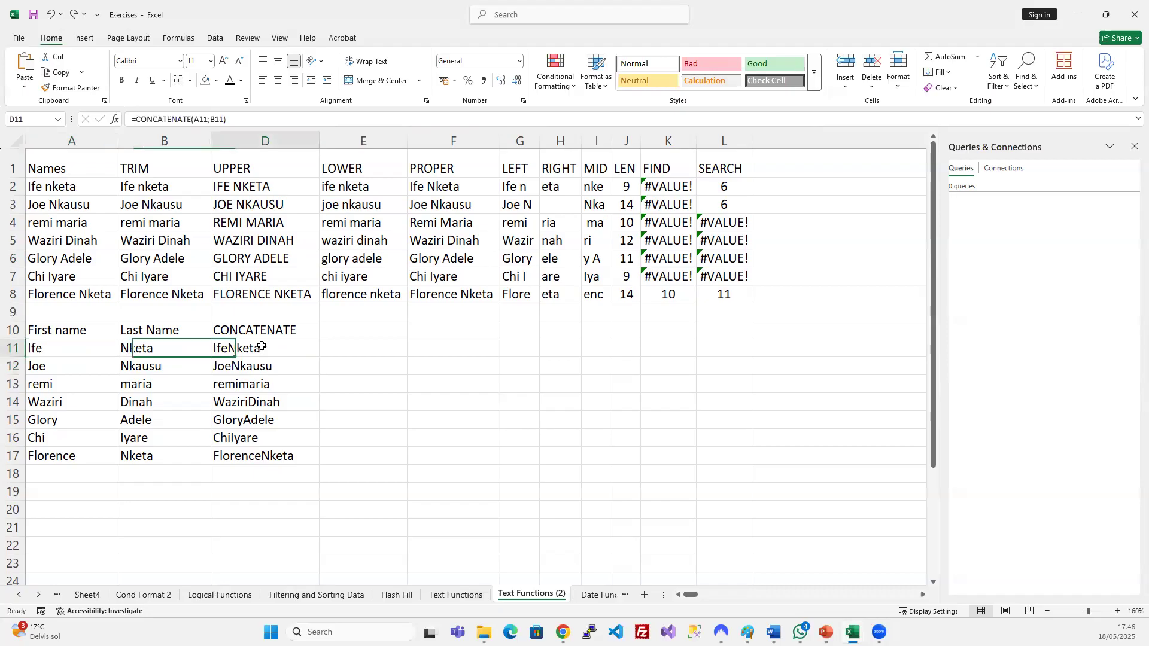
Insert an extra separator argument before B11 in D11's CONCATENATE formula.
{"action": "left_click", "coordinate": [193, 119]}
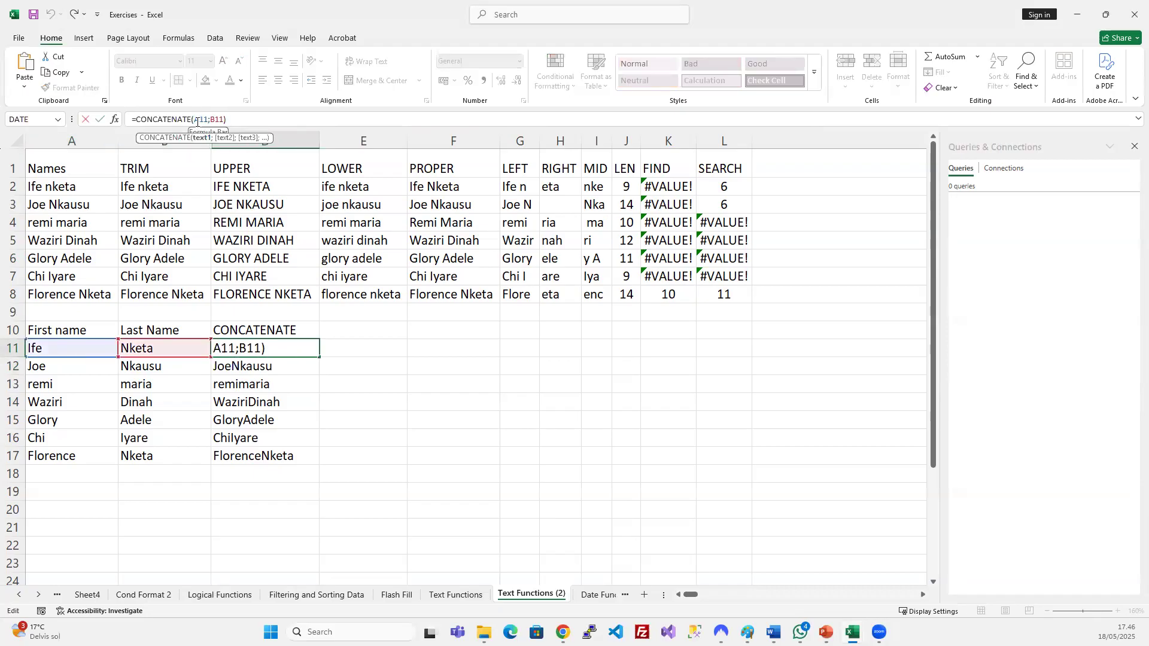
{"action": "left_click_drag", "start_coordinate": [194, 119], "coordinate": [226, 119]}
{"action": "key", "text": "Escape"}
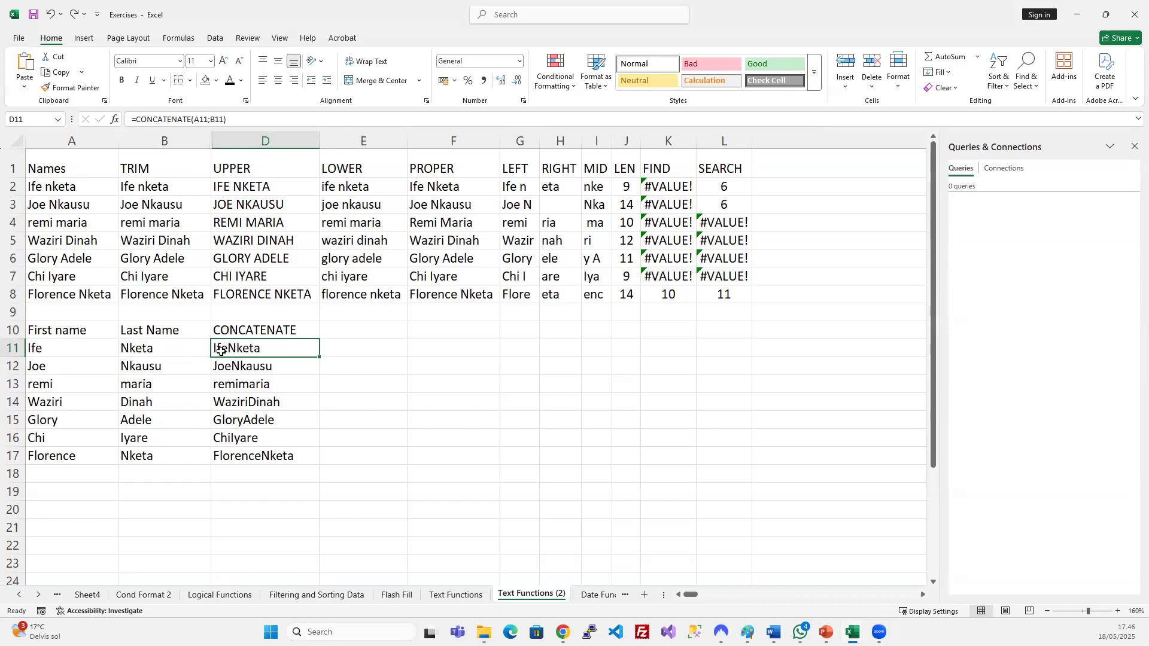
{"action": "left_click", "coordinate": [197, 118]}
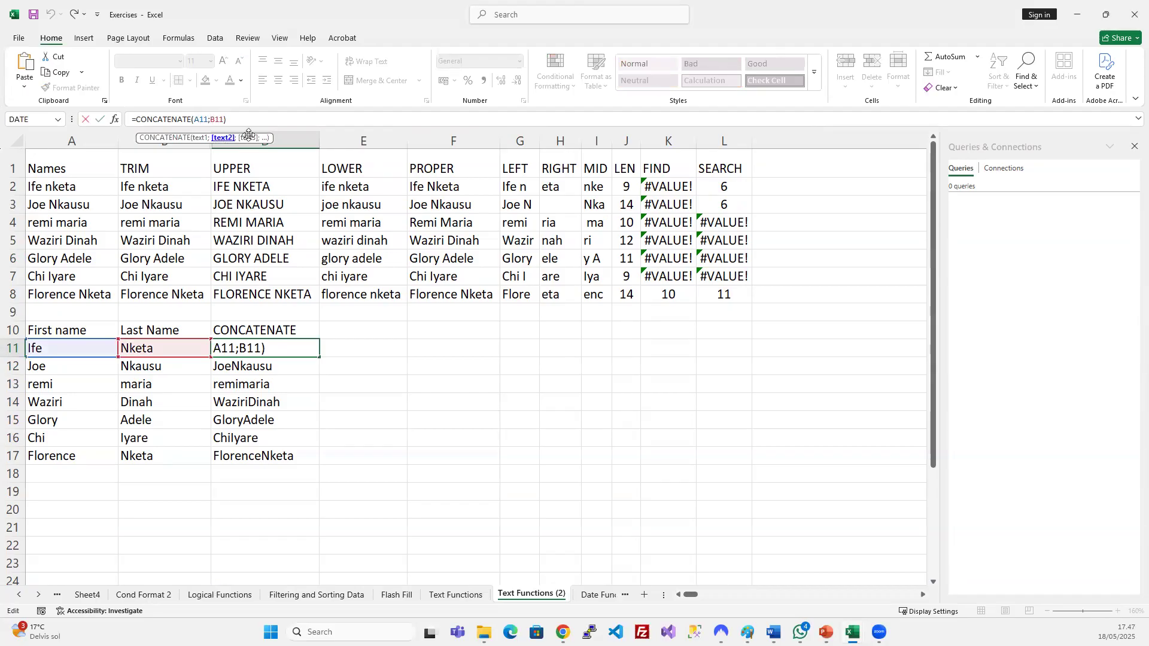
{"action": "key", "text": "ctrl+Return"}
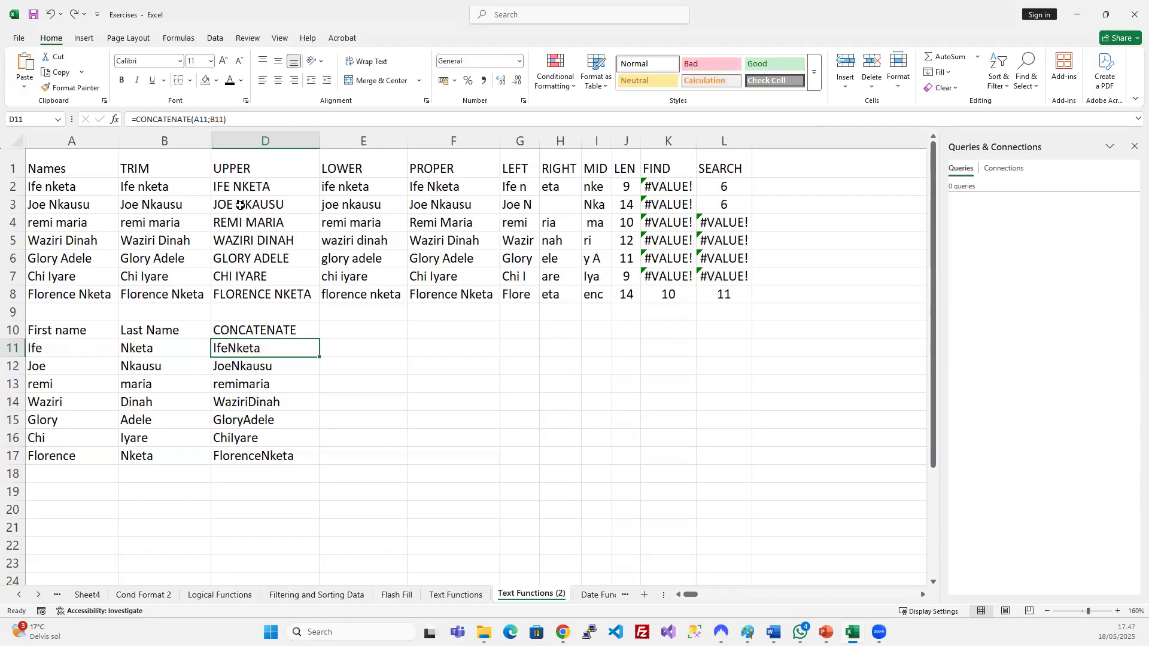
{"action": "left_click", "coordinate": [210, 120]}
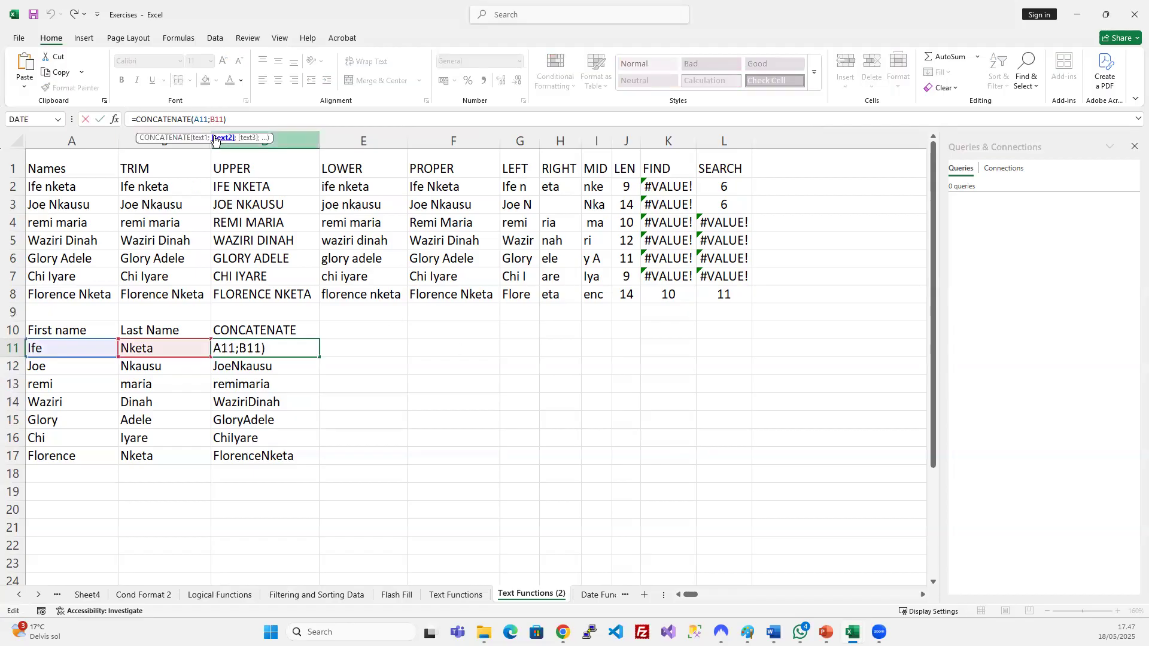
{"action": "type", "text": ";"}
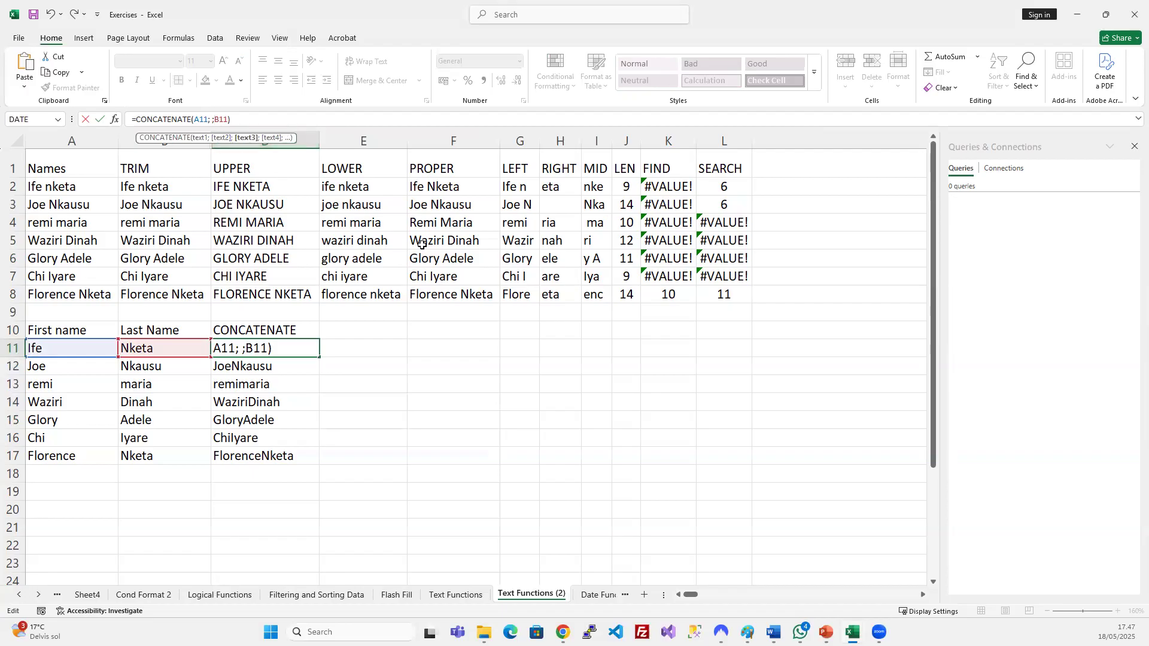
{"action": "key", "text": "Return"}
{"action": "left_click", "coordinate": [256, 347]}
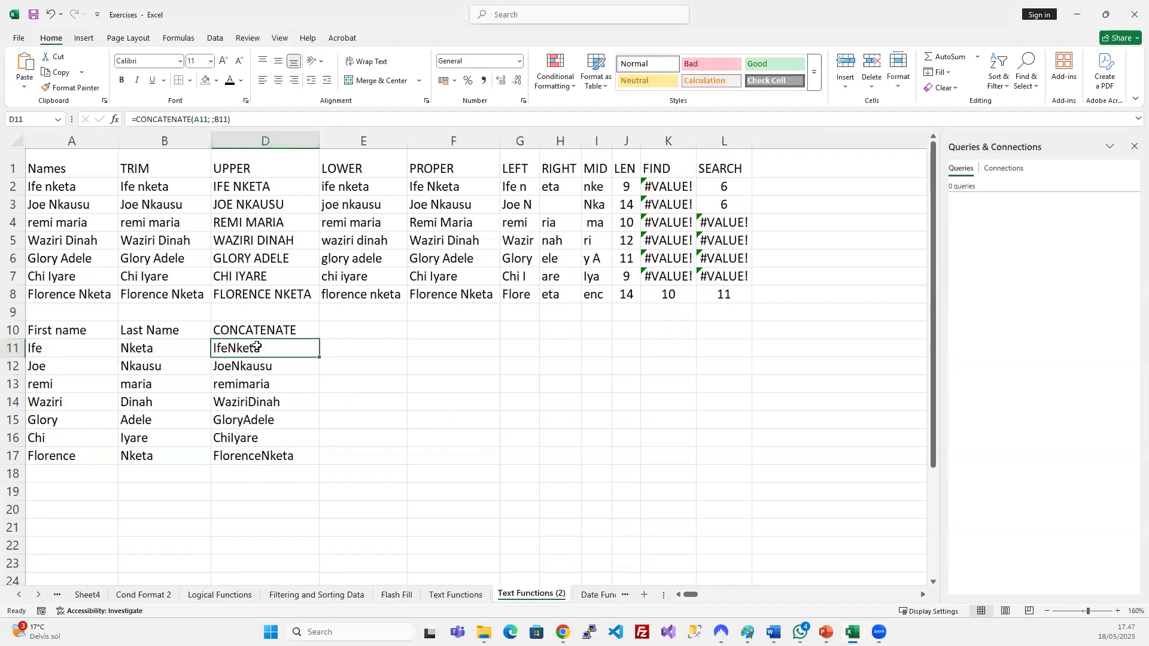
{"action": "key", "text": "F2"}
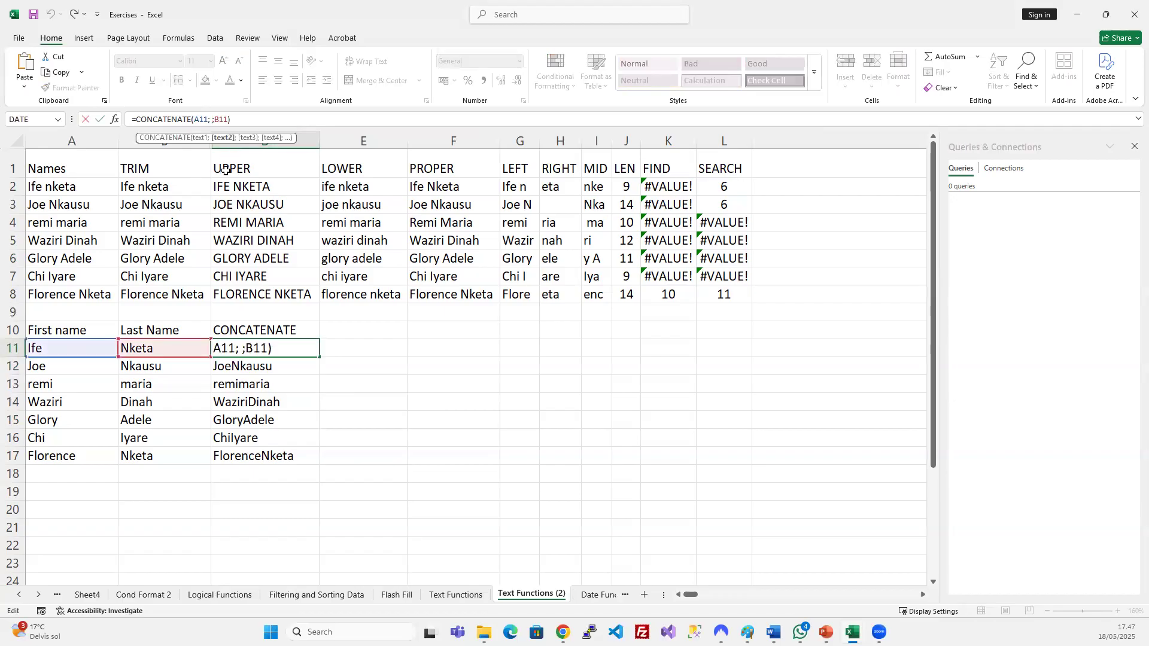
{"action": "key", "text": "BackSpace"}
{"action": "type", "text": "\"\""}
{"action": "key", "text": "shift+Left"}
{"action": "key", "text": "shift+Left"}
{"action": "key", "text": "shift+Left"}
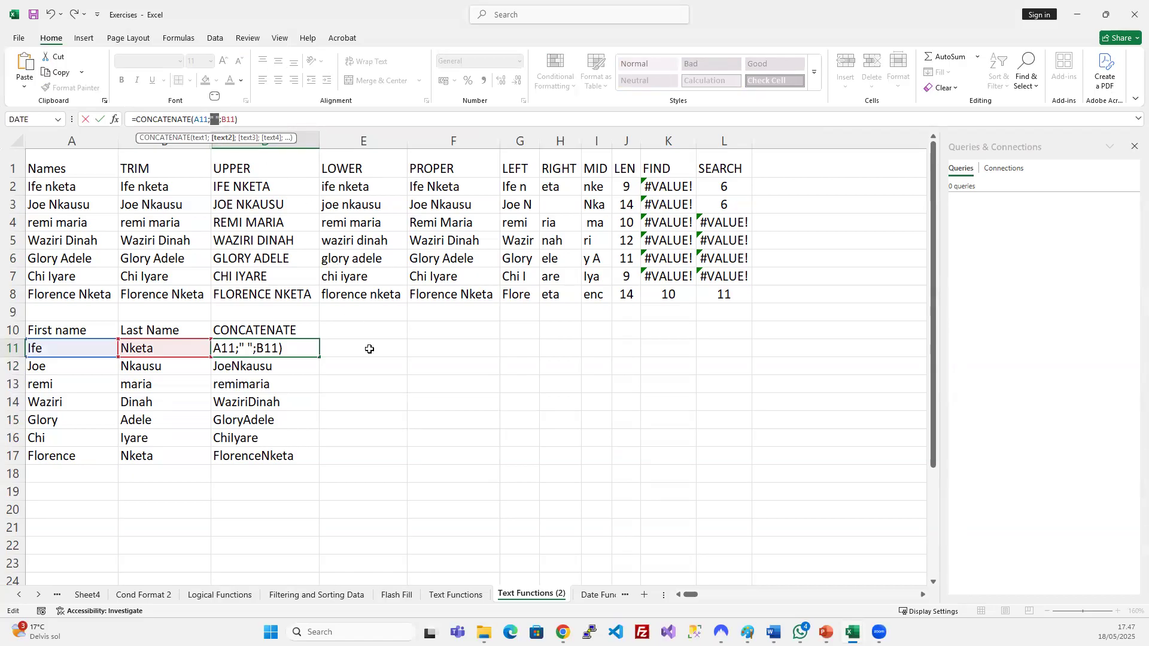
{"action": "key", "text": "Return"}
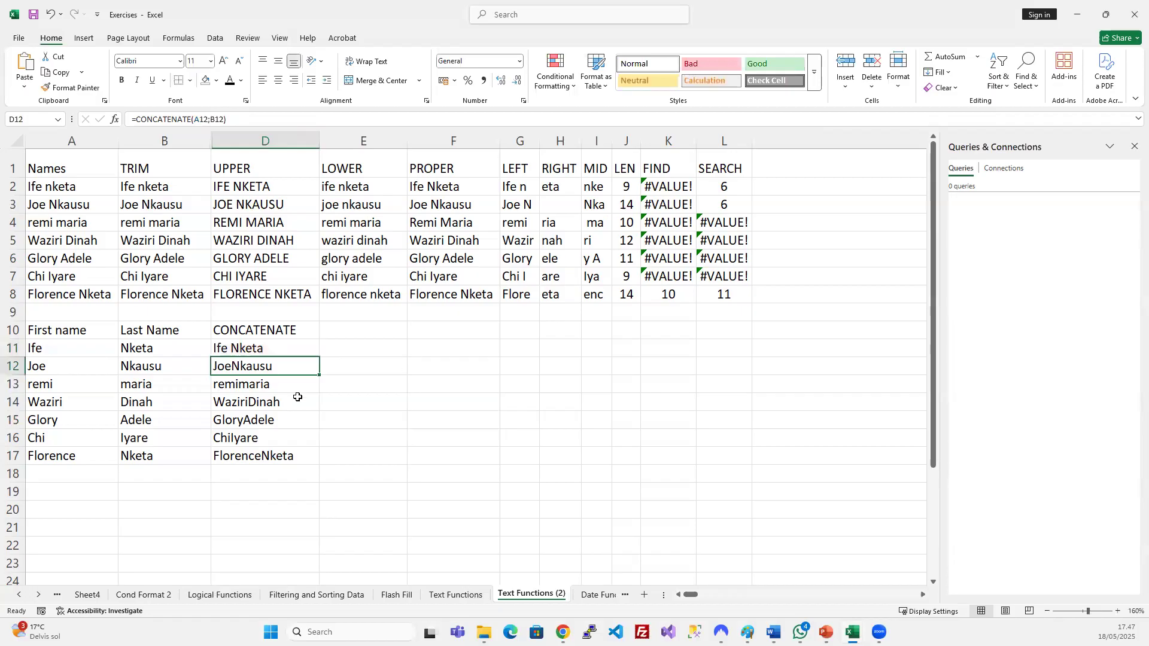
{"action": "left_click", "coordinate": [288, 349]}
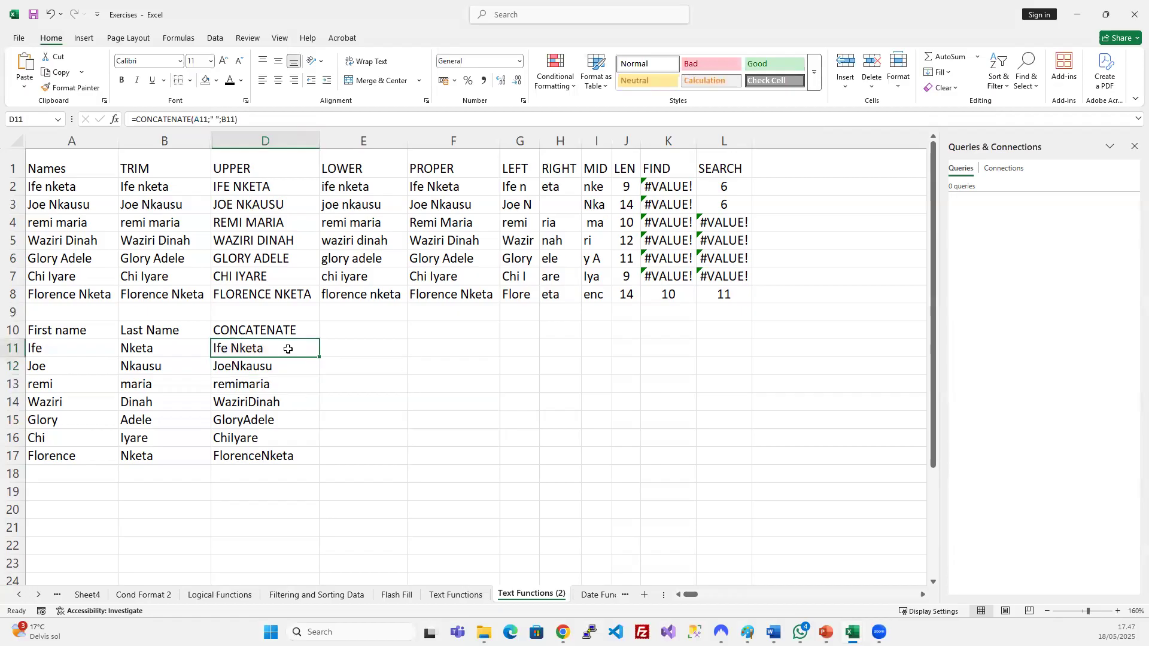
{"action": "double_click", "coordinate": [320, 358]}
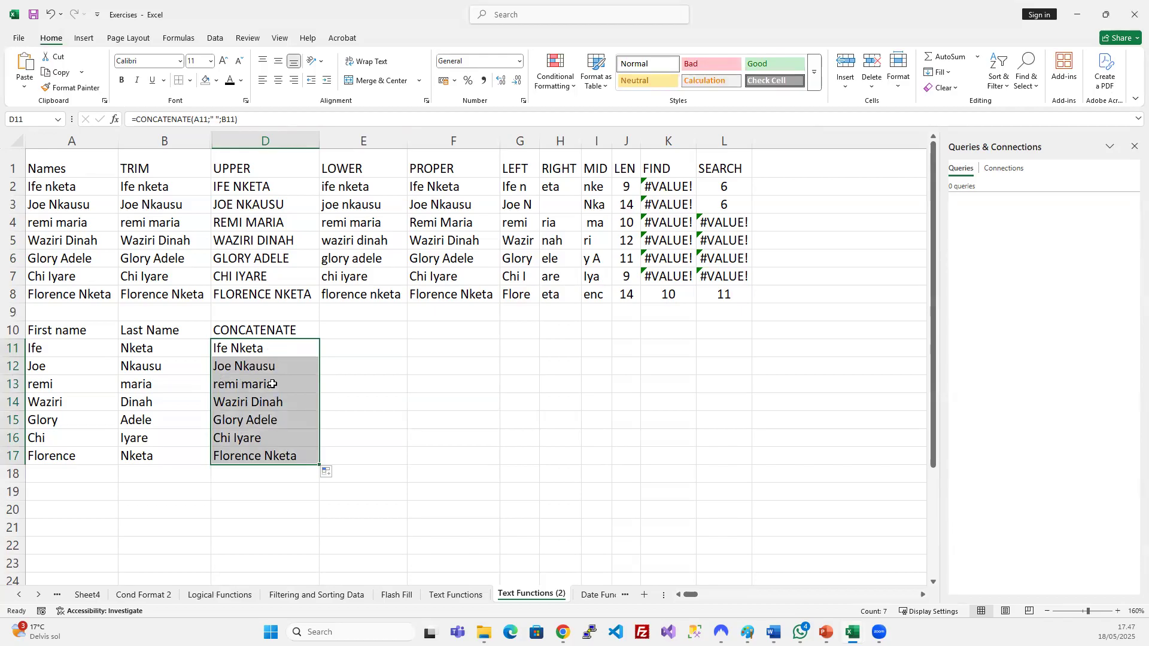
Capitalise the first name in A13 from remi to Remi.
{"action": "left_click", "coordinate": [248, 407]}
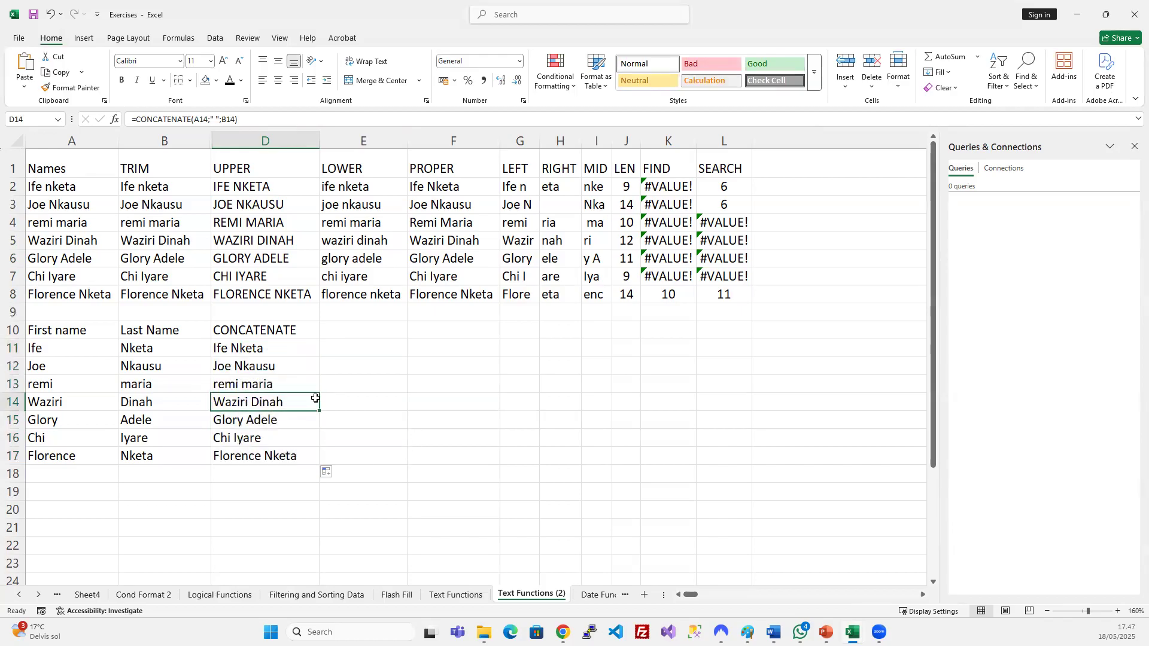
{"action": "left_click", "coordinate": [30, 386]}
{"action": "double_click", "coordinate": [30, 386]}
{"action": "key", "text": "Delete"}
{"action": "type", "text": "R"}
{"action": "key", "text": "Return"}
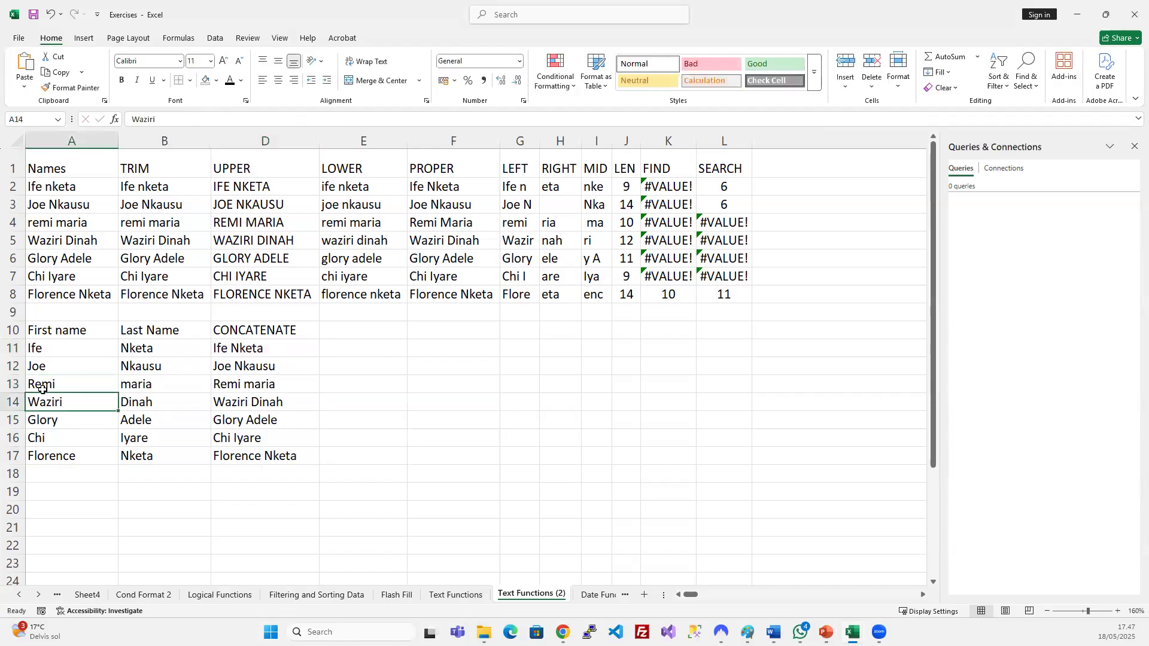
{"action": "key", "text": "Up"}
{"action": "key", "text": "Right"}
{"action": "key", "text": "F2"}
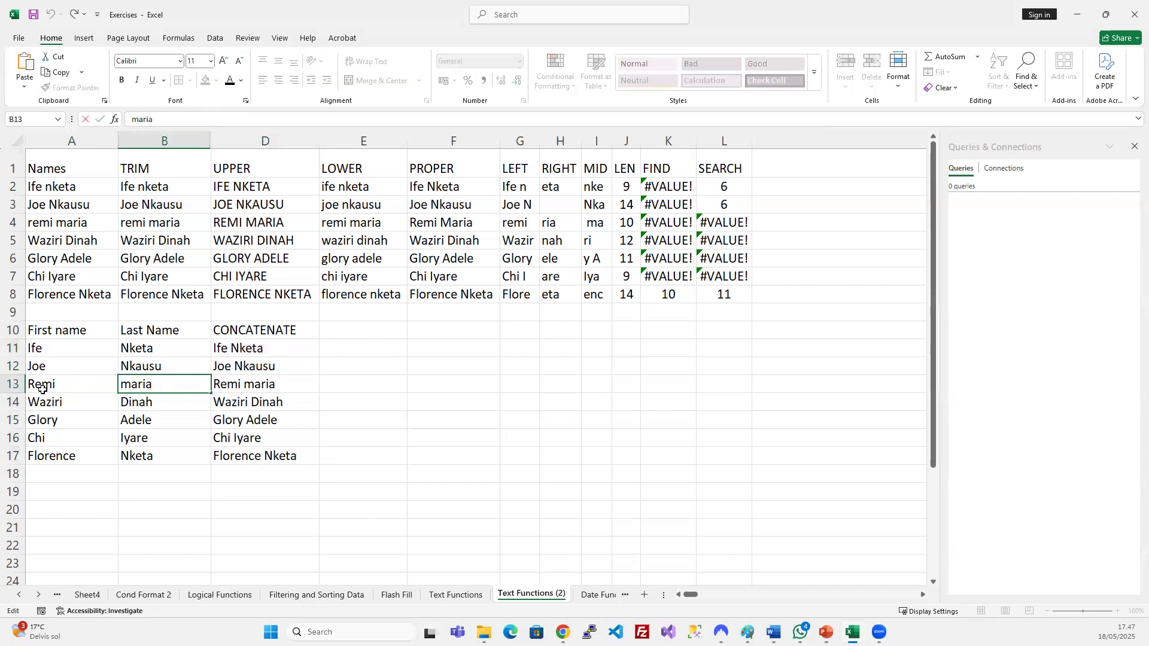
{"action": "key", "text": "BackSpace"}
{"action": "type", "text": "M"}
{"action": "key", "text": "Return"}
{"action": "left_click", "coordinate": [269, 385]}
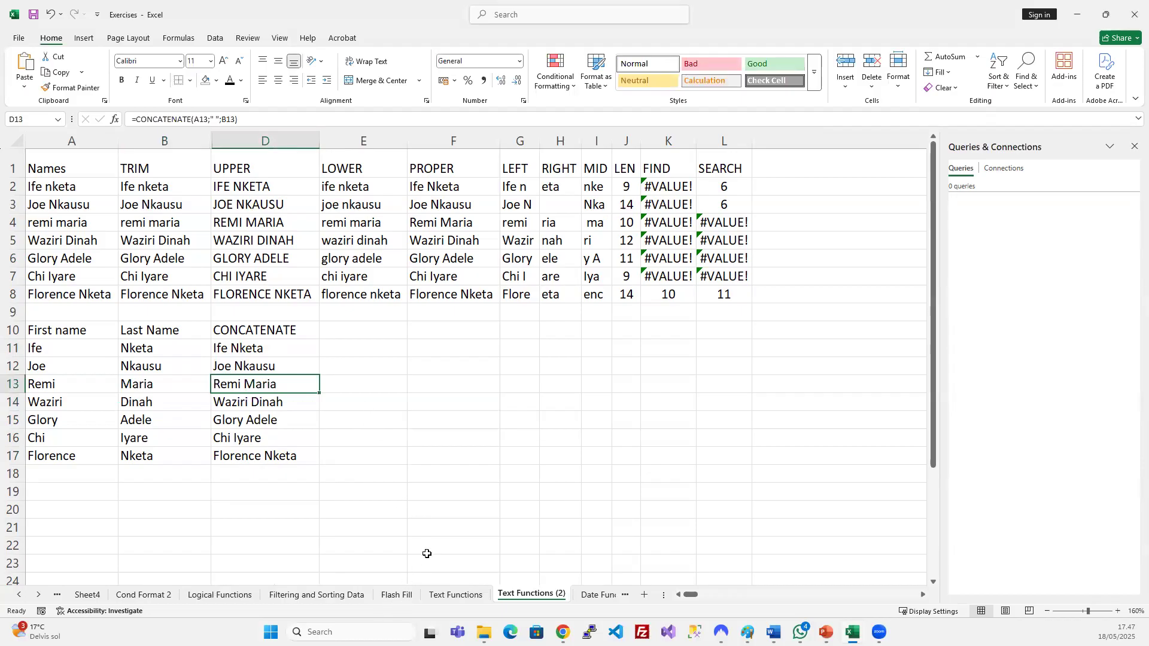
{"action": "left_click", "coordinate": [363, 328]}
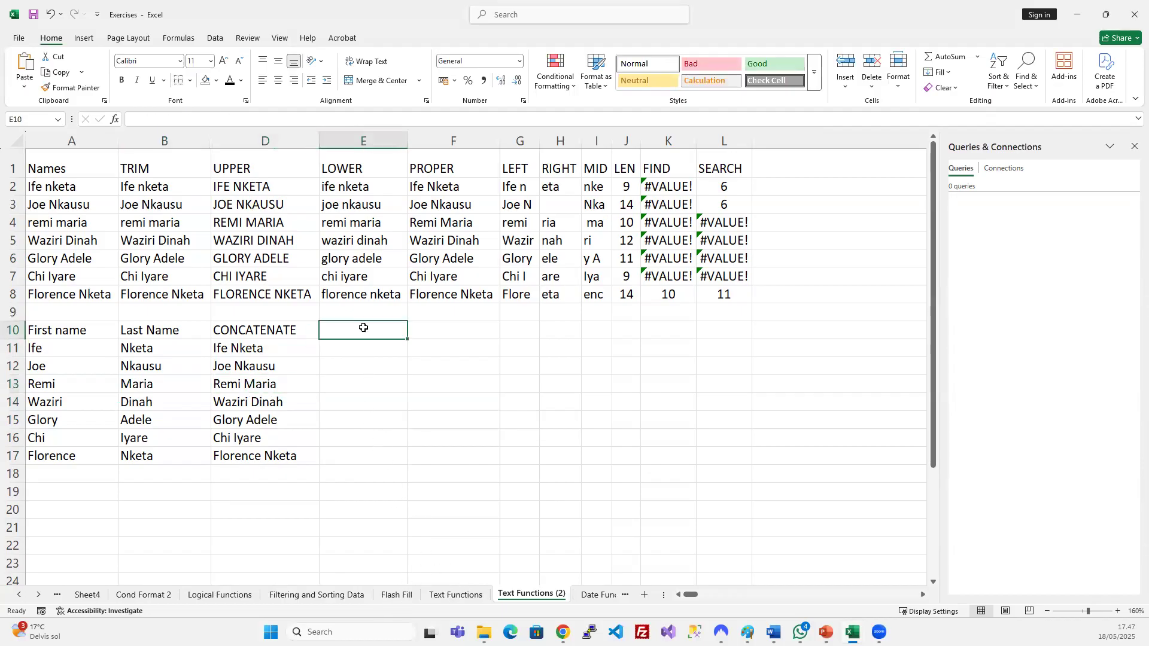
Enter the heading TEXT-JOIN in E10 and begin a =TEXTJOIN( formula in E11.
{"action": "type", "text": "TEXT-JOIN"}
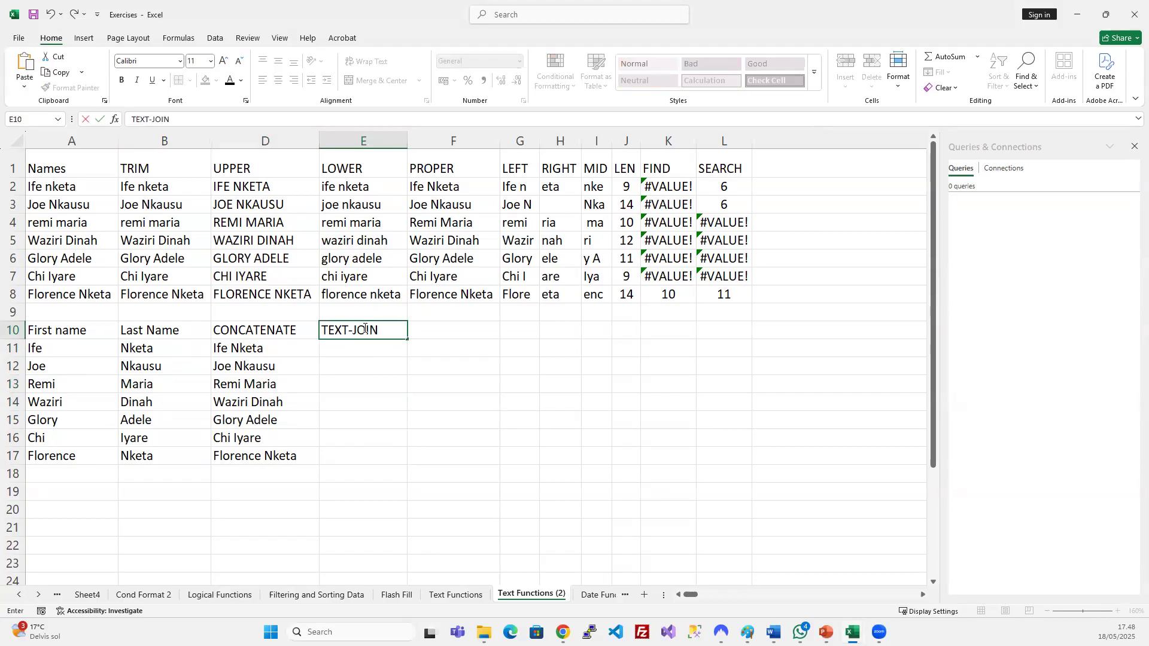
{"action": "key", "text": "Return"}
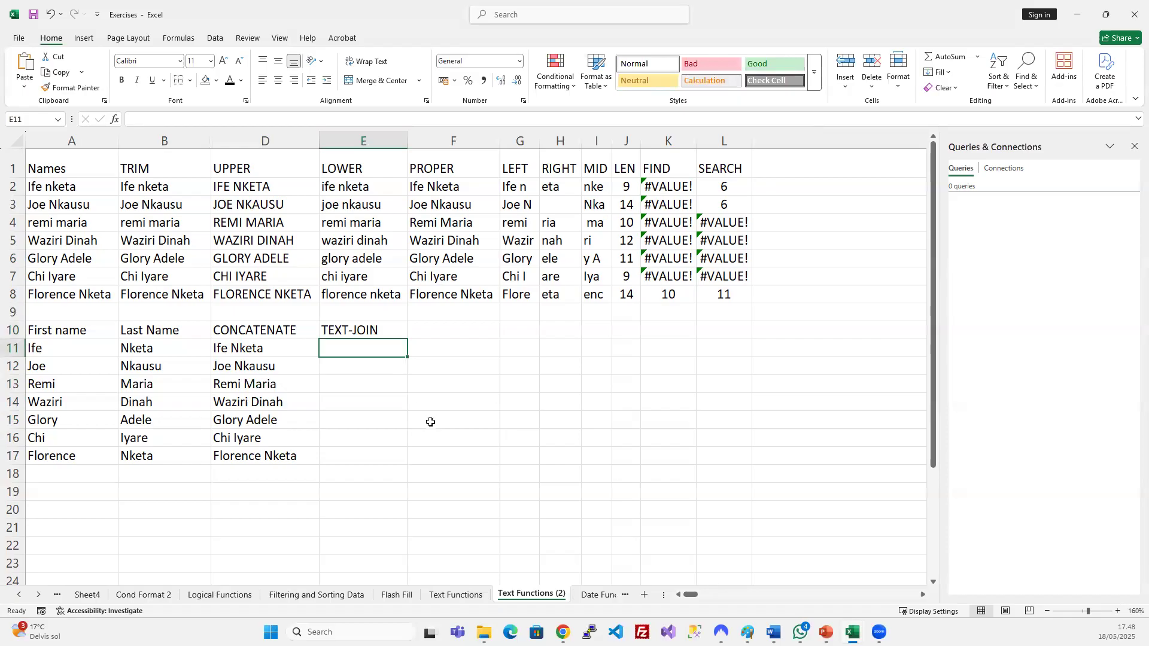
{"action": "type", "text": "="}
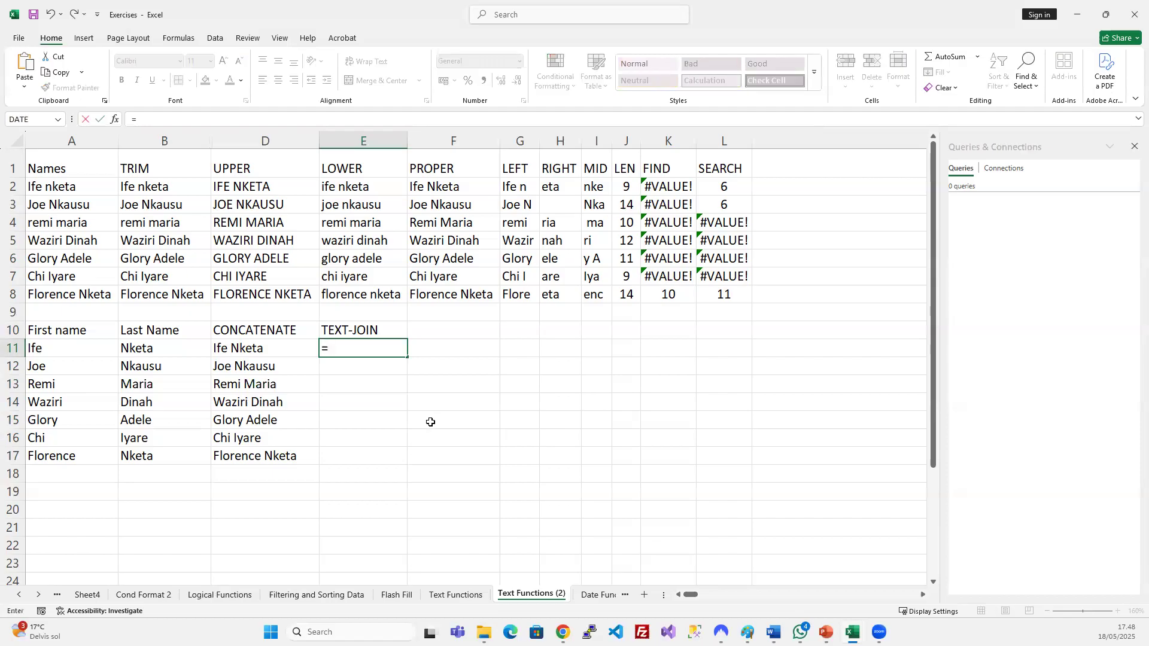
{"action": "type", "text": "text"}
{"action": "key", "text": "Down"}
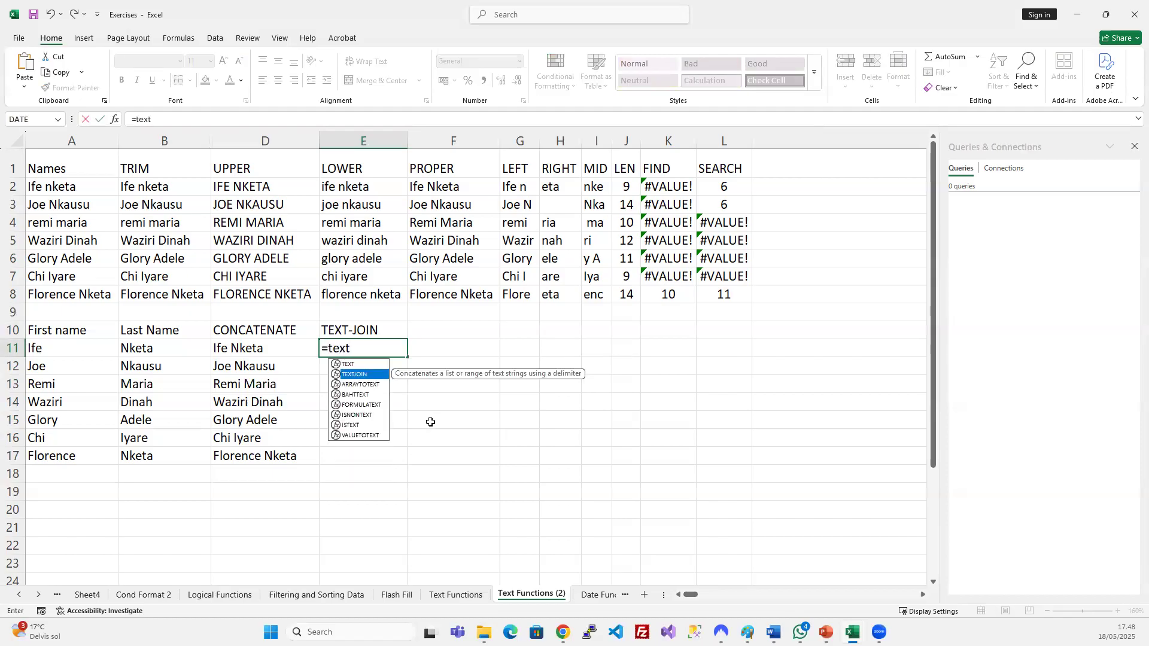
{"action": "key", "text": "Tab"}
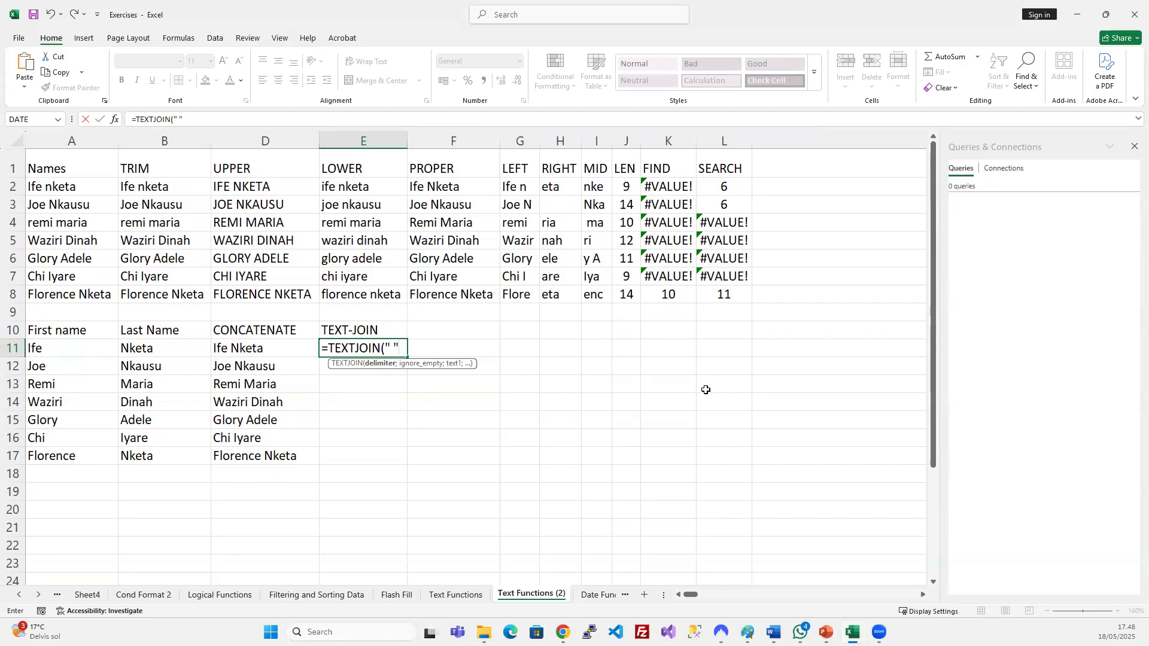
{"action": "left_click", "coordinate": [395, 347]}
{"action": "type", "text": ";"}
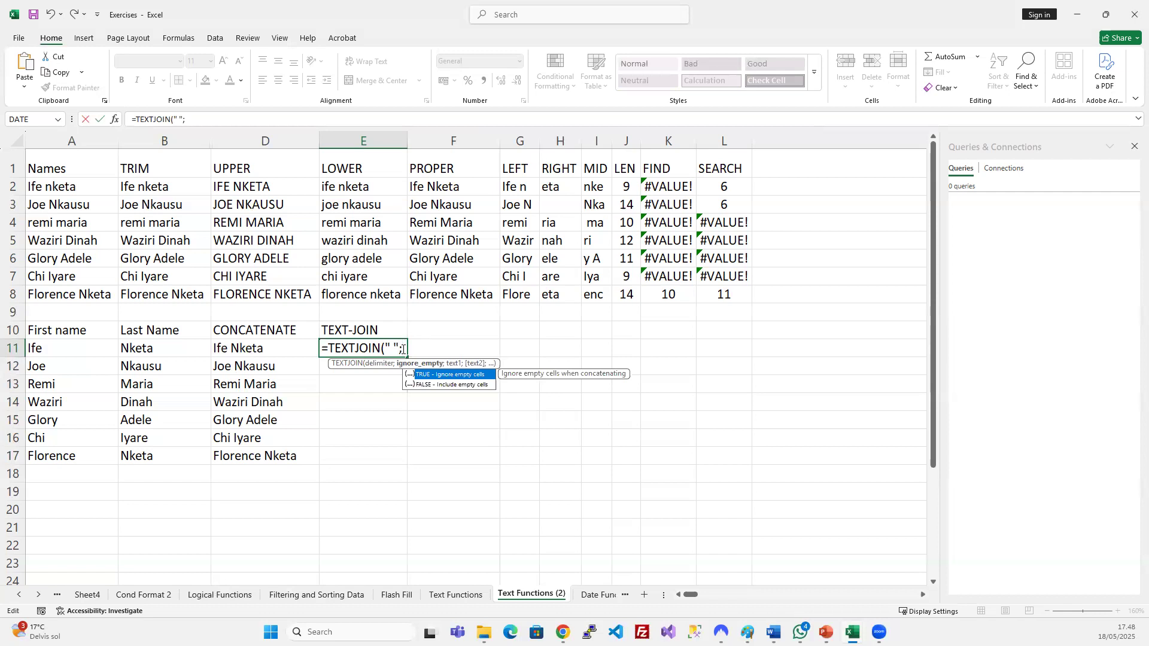
{"action": "key", "text": "Tab"}
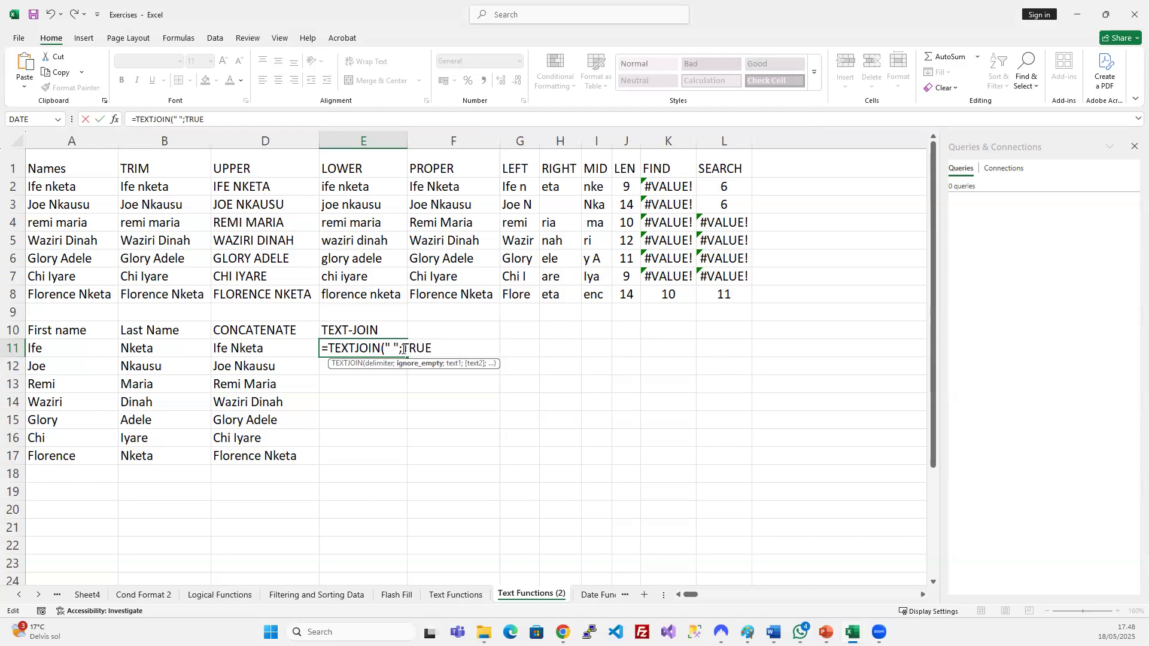
{"action": "type", "text": ";"}
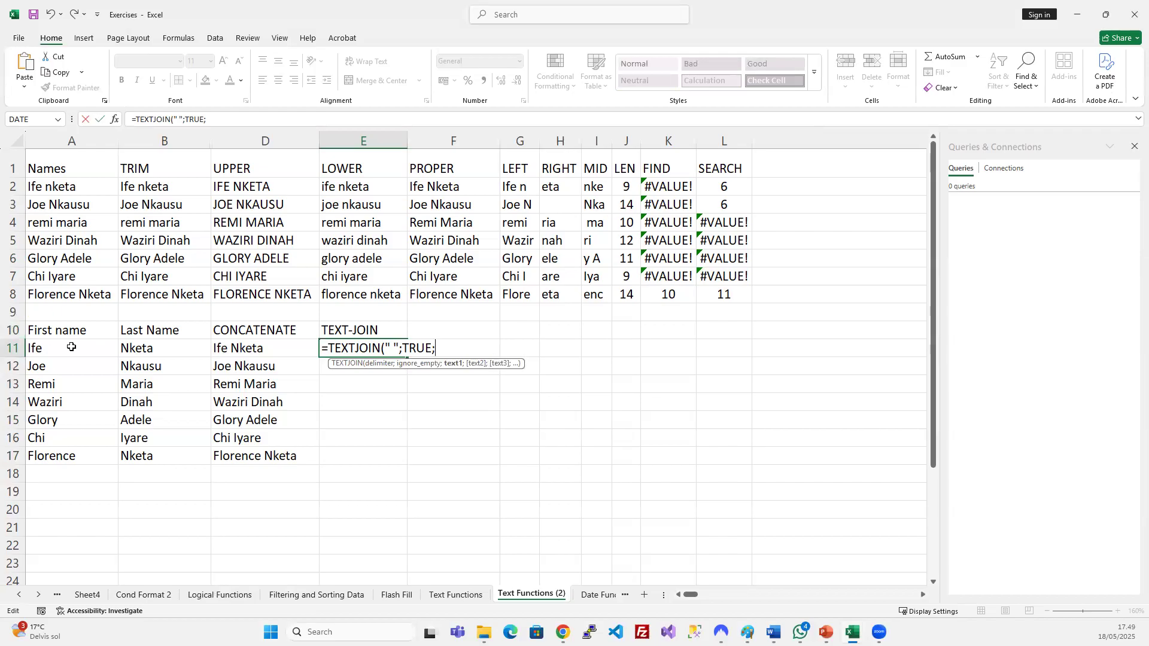
{"action": "left_click", "coordinate": [76, 348]}
{"action": "left_click_drag", "start_coordinate": [76, 348], "coordinate": [149, 354]}
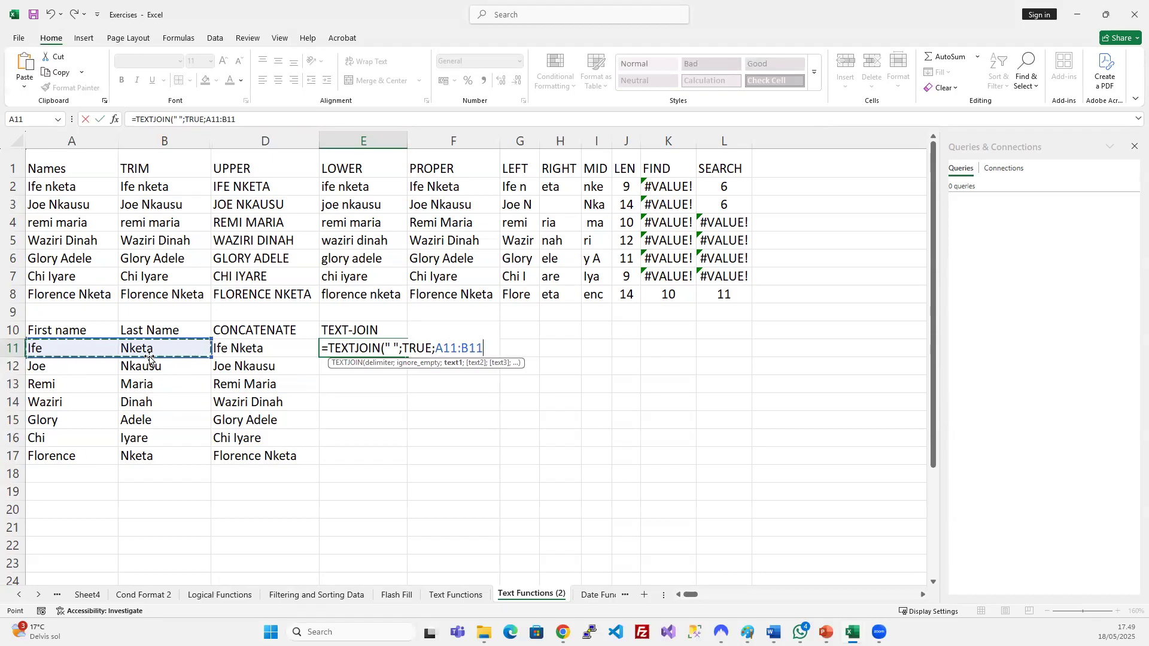
{"action": "type", "text": ")"}
{"action": "key", "text": "Return"}
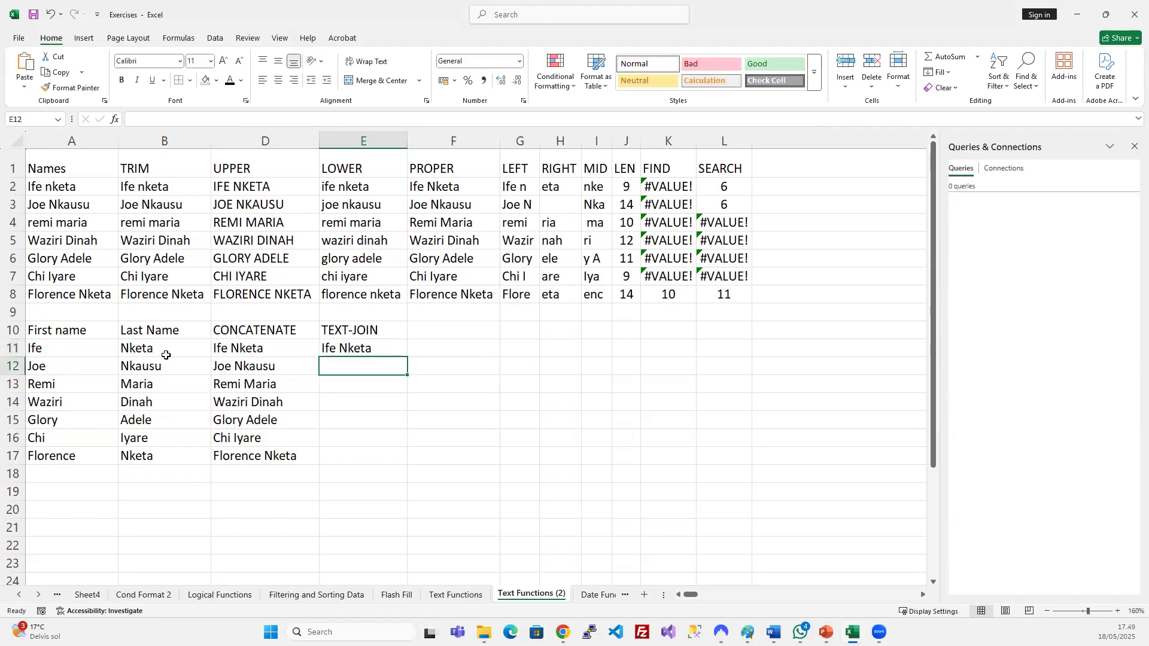
Review E11's space delimiter and A11:B11 range, then fill the TEXTJOIN formula down to E17.
{"action": "left_click", "coordinate": [353, 347]}
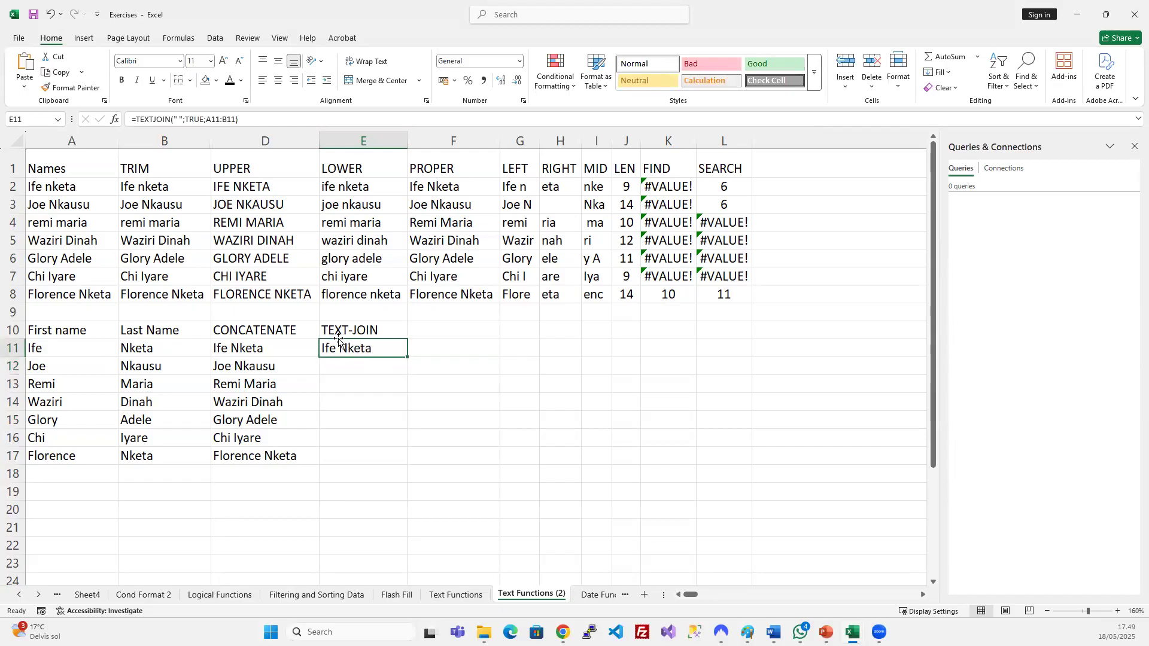
{"action": "left_click", "coordinate": [177, 118]}
{"action": "left_click_drag", "start_coordinate": [173, 120], "coordinate": [189, 119]}
{"action": "left_click", "coordinate": [226, 118]}
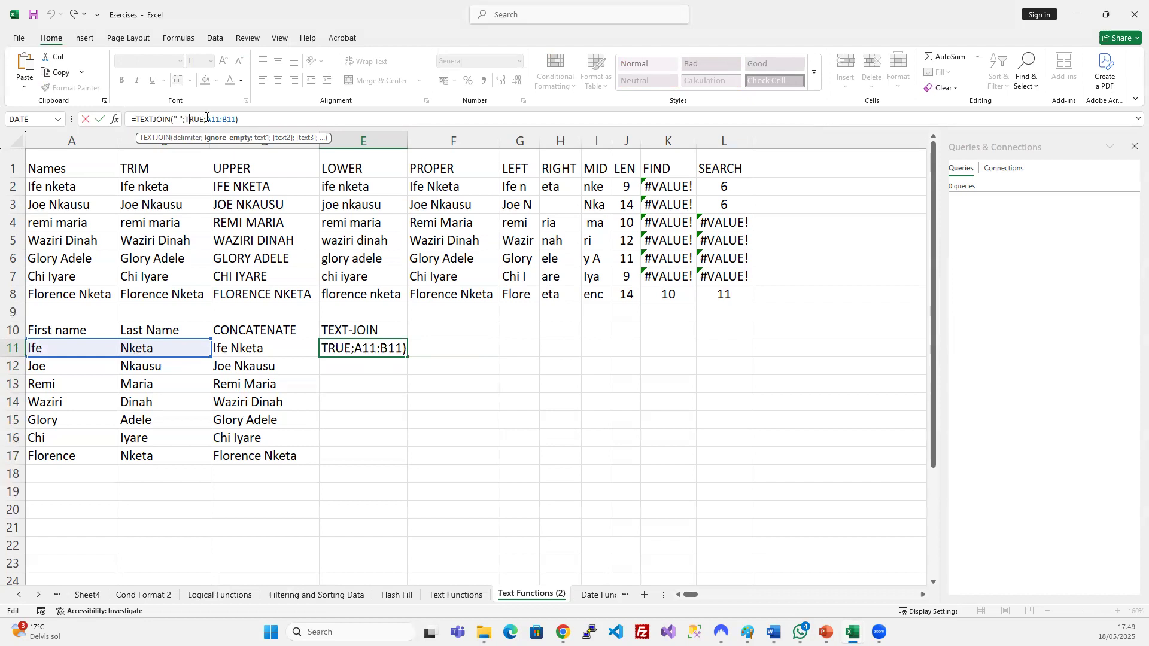
{"action": "left_click_drag", "start_coordinate": [210, 120], "coordinate": [227, 120]}
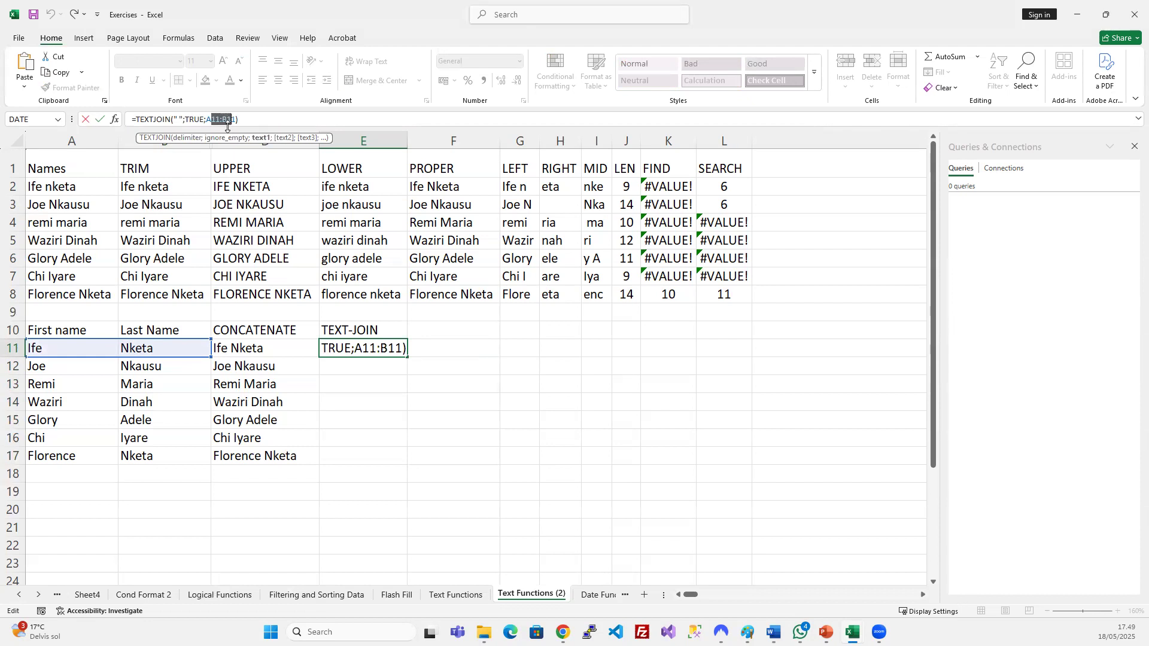
{"action": "key", "text": "Return"}
{"action": "left_click", "coordinate": [383, 353]}
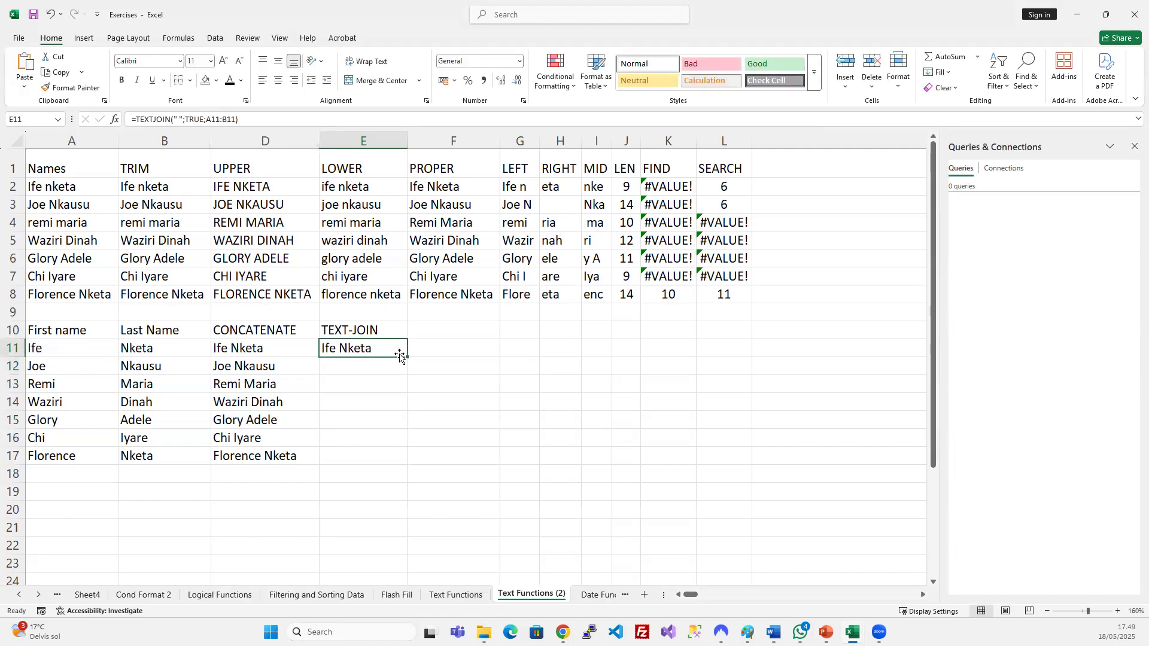
{"action": "double_click", "coordinate": [406, 356]}
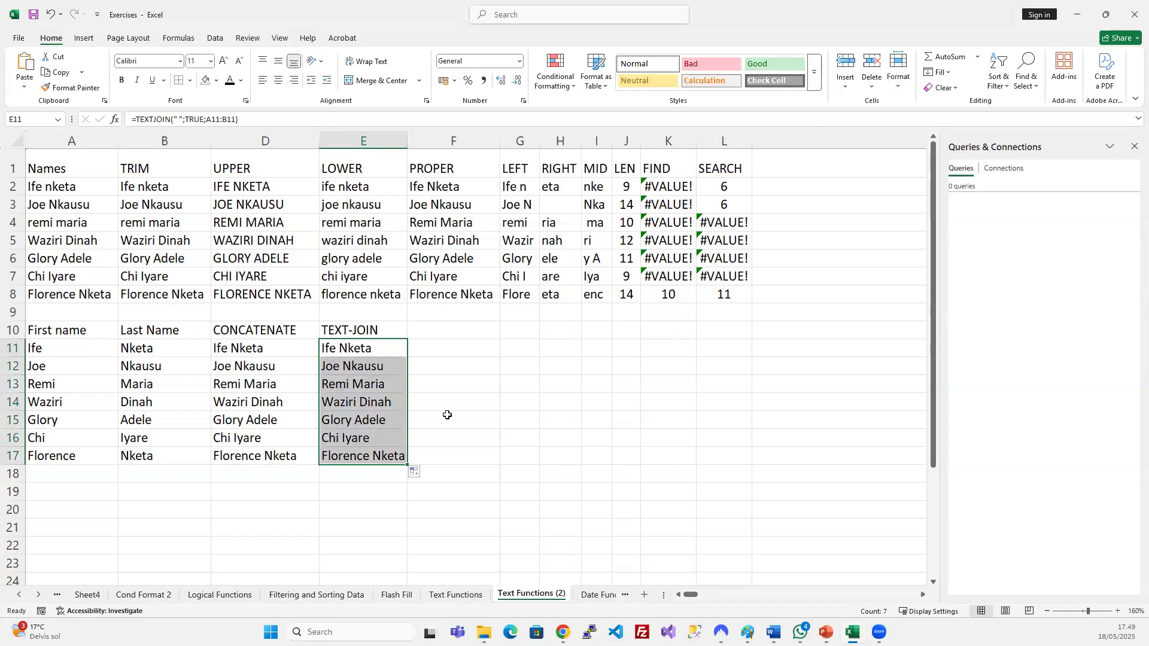
Enter Dog in A20 and fill it across row 20 to F20.
{"action": "scroll", "coordinate": [446, 412], "scroll_direction": "down", "scroll_amount": 2}
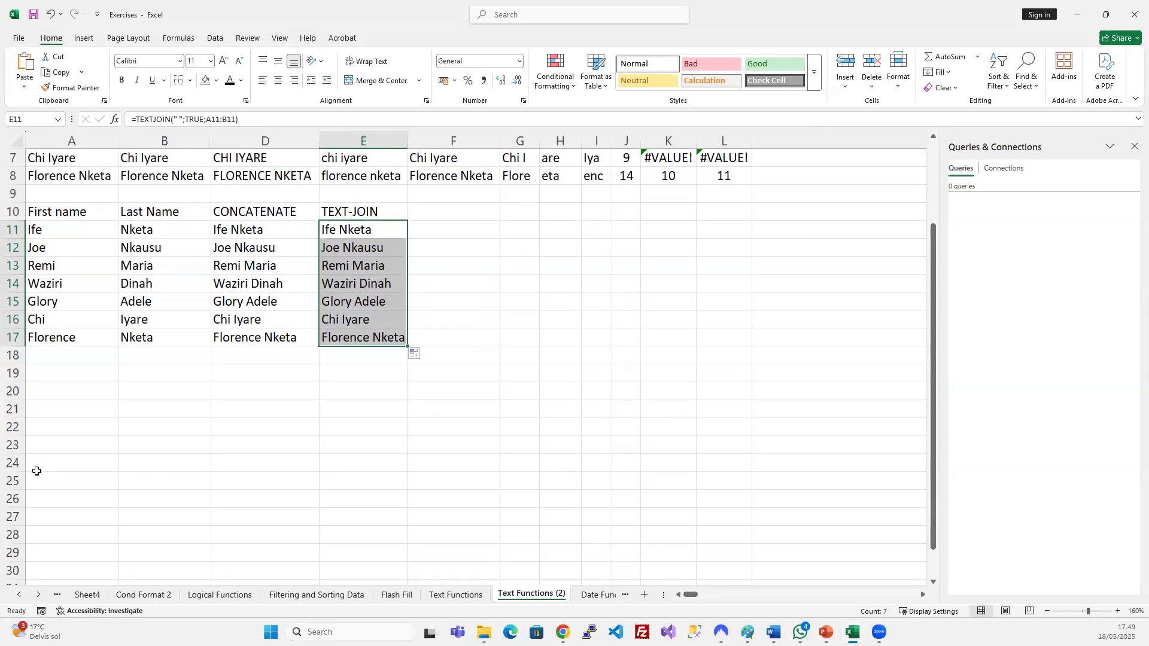
{"action": "left_click", "coordinate": [90, 391]}
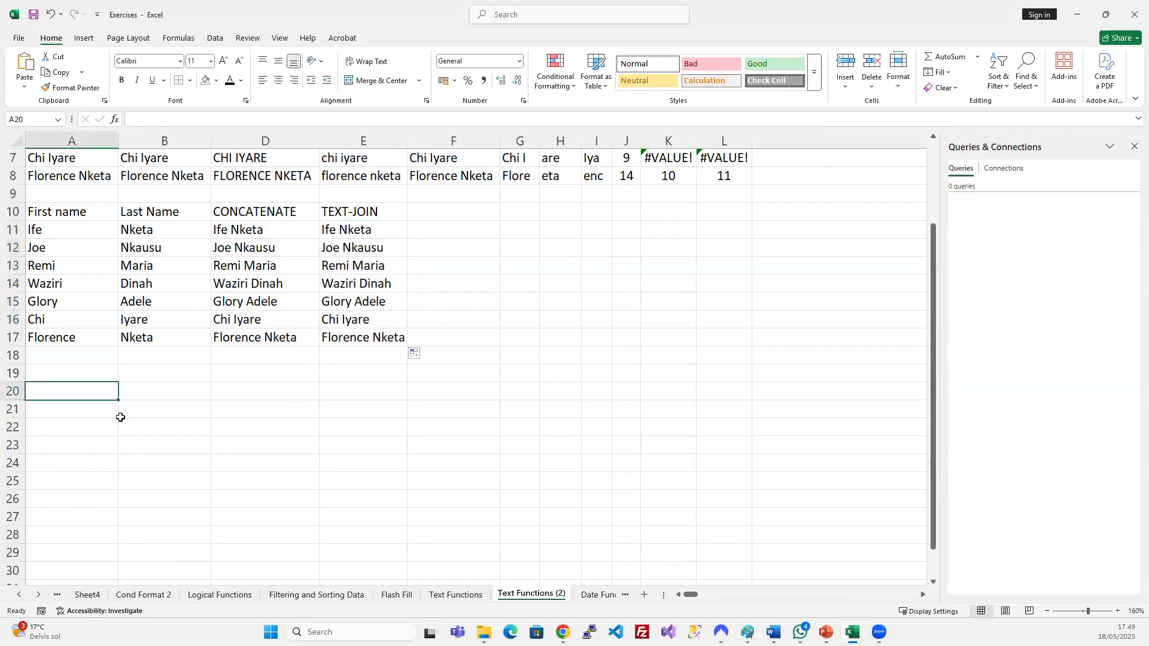
{"action": "type", "text": "Dog"}
{"action": "key", "text": "Return"}
{"action": "key", "text": "Up"}
{"action": "key", "text": "shift+Right"}
{"action": "key", "text": "shift+Right"}
{"action": "key", "text": "shift+Right"}
{"action": "key", "text": "shift+Right"}
{"action": "key", "text": "ctrl+r"}
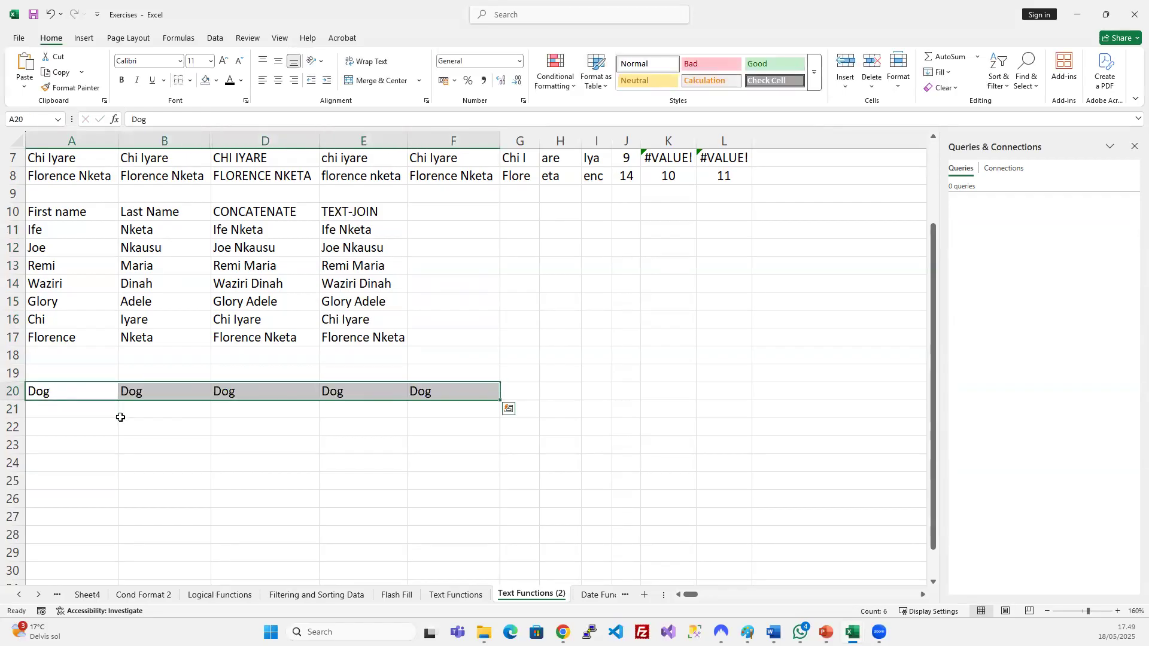
Copy the CONCATENATE and TEXT-JOIN headings into G19:H19 and autofit columns G and H.
{"action": "key", "text": "Right"}
{"action": "key", "text": "Right"}
{"action": "key", "text": "Right"}
{"action": "key", "text": "Right"}
{"action": "key", "text": "Right"}
{"action": "key", "text": "Up"}
{"action": "left_click_drag", "start_coordinate": [266, 216], "coordinate": [328, 214]}
{"action": "key", "text": "ctrl+c"}
{"action": "left_click", "coordinate": [517, 373]}
{"action": "key", "text": "ctrl+v"}
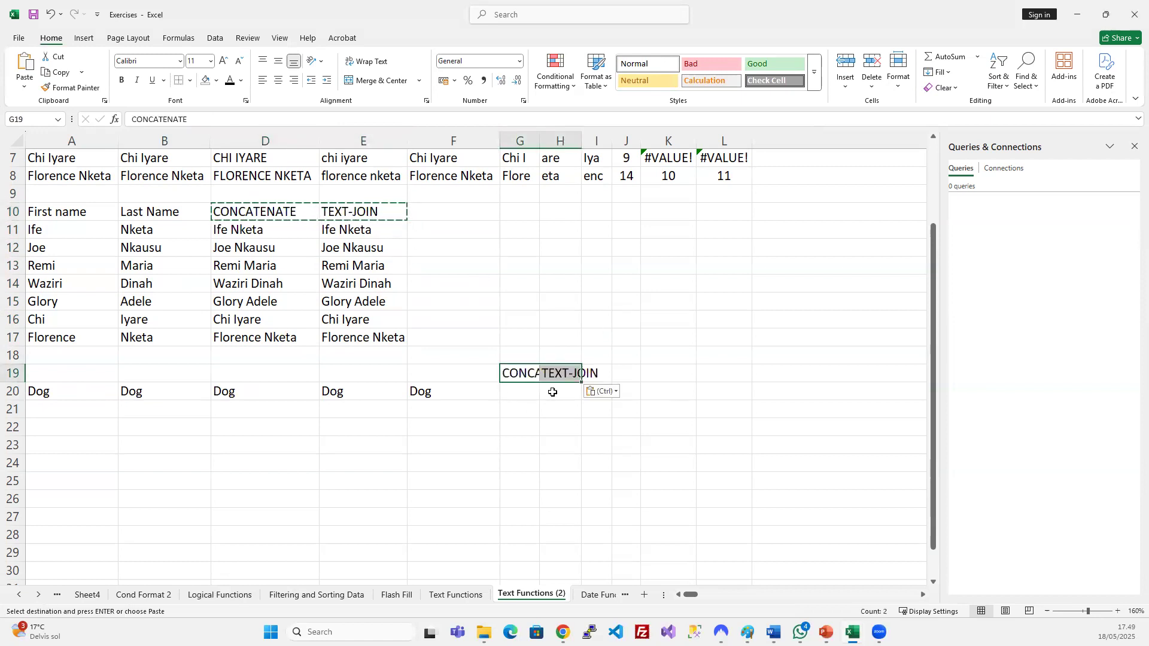
{"action": "double_click", "coordinate": [541, 143]}
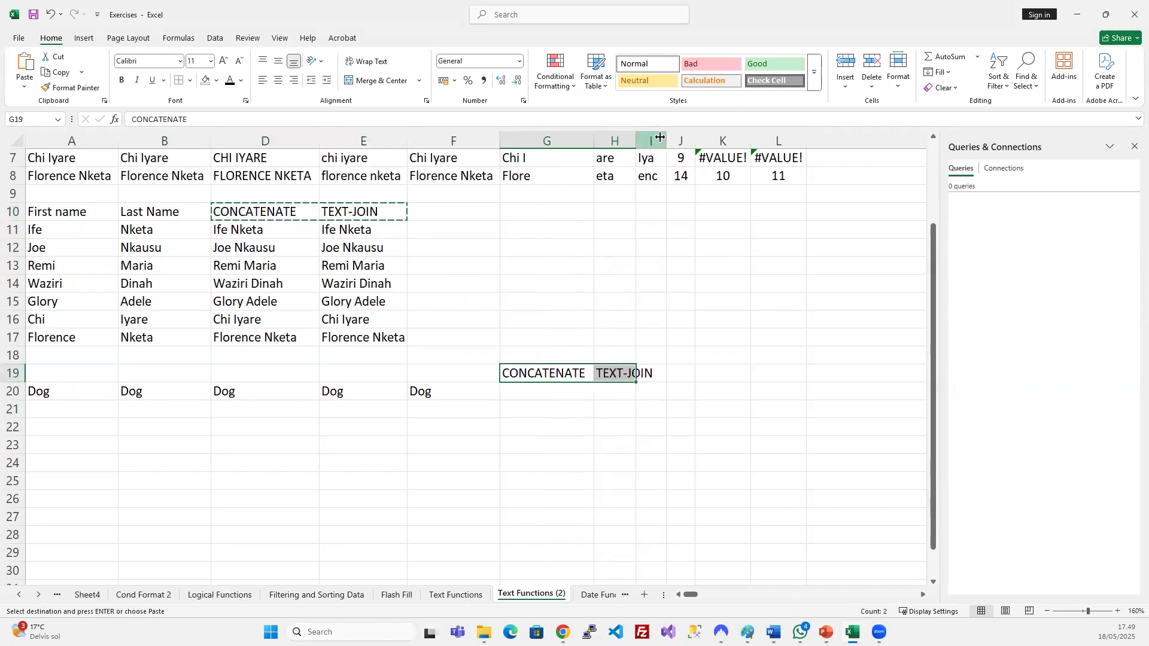
{"action": "double_click", "coordinate": [636, 141]}
{"action": "left_click", "coordinate": [532, 395]}
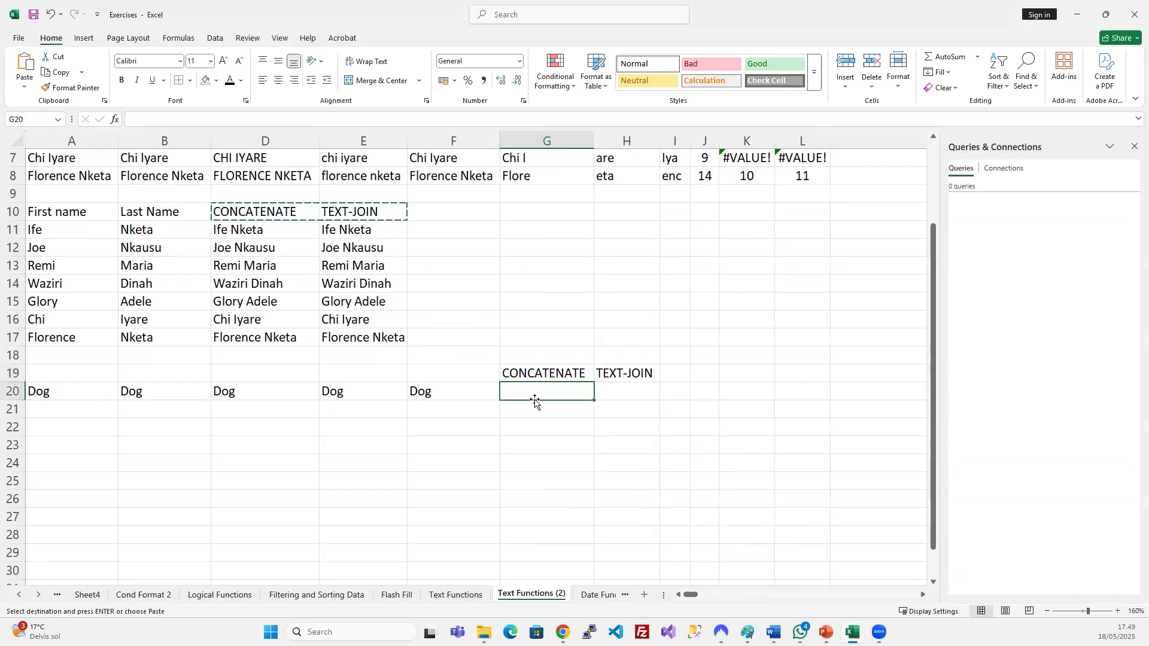
Start a CONCATENATE formula in G20 joining A20 and B20 with spaces.
{"action": "type", "text": "=con"}
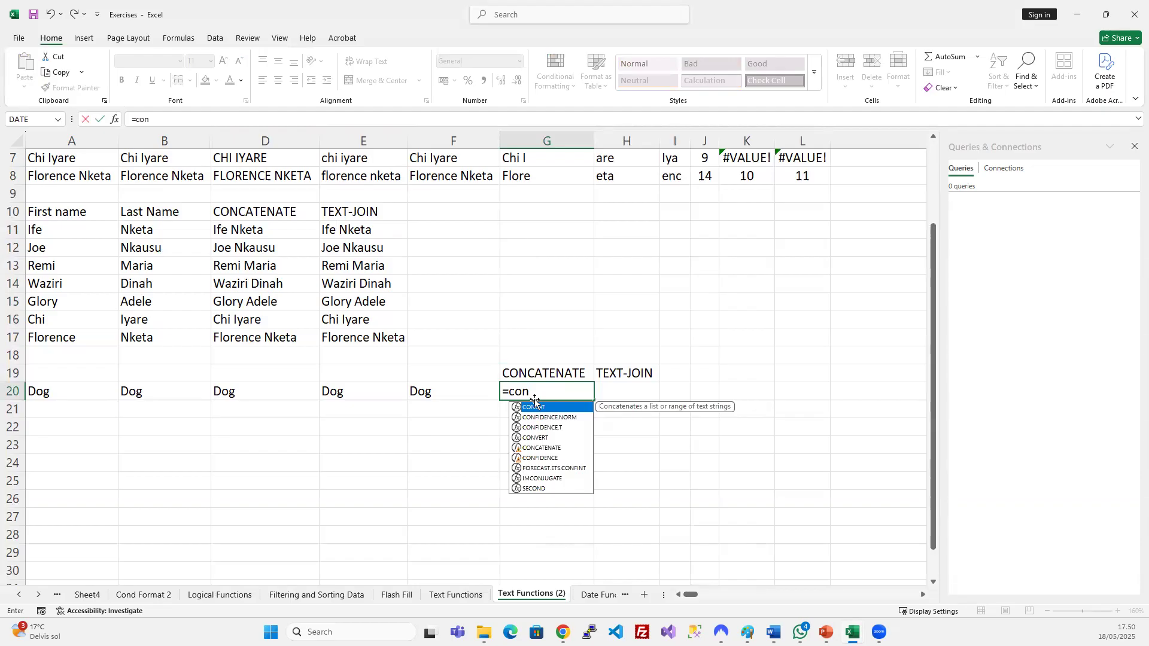
{"action": "type", "text": "ca"}
{"action": "key", "text": "Down"}
{"action": "key", "text": "Tab"}
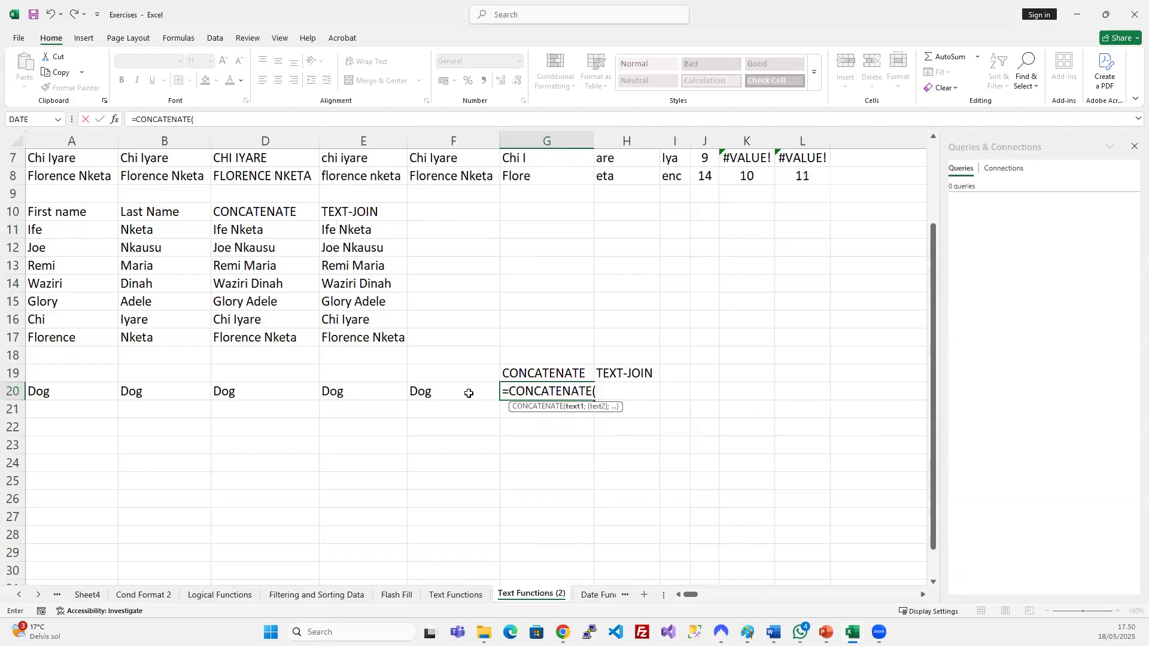
{"action": "left_click", "coordinate": [56, 386]}
{"action": "type", "text": ";\" \";"}
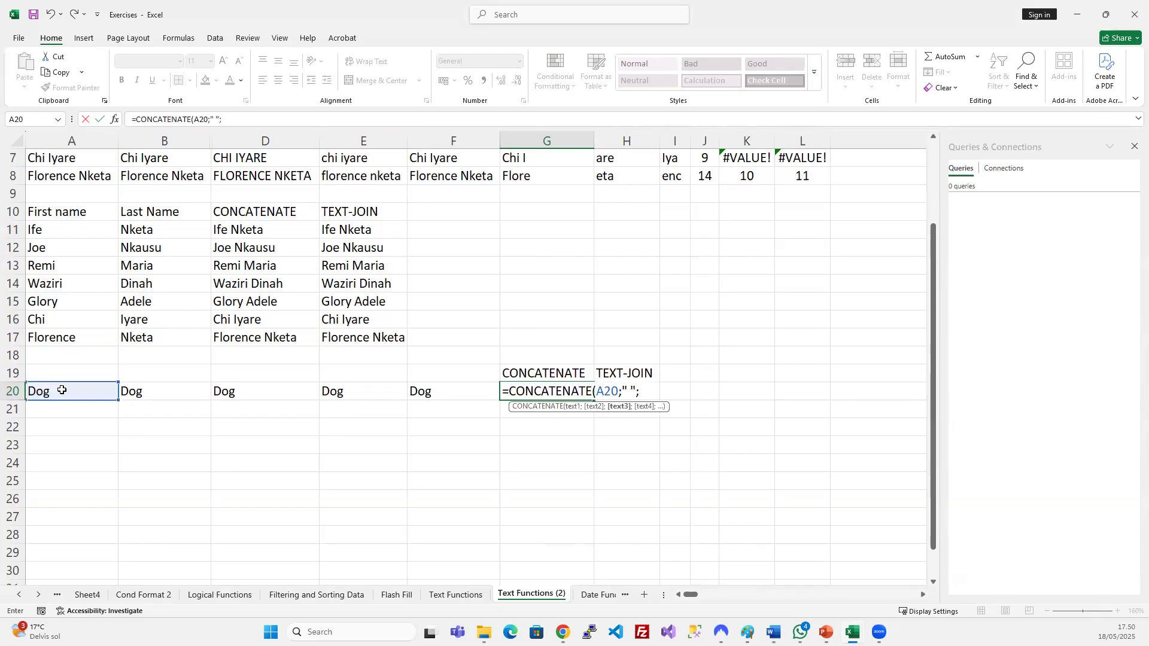
{"action": "left_click", "coordinate": [168, 399]}
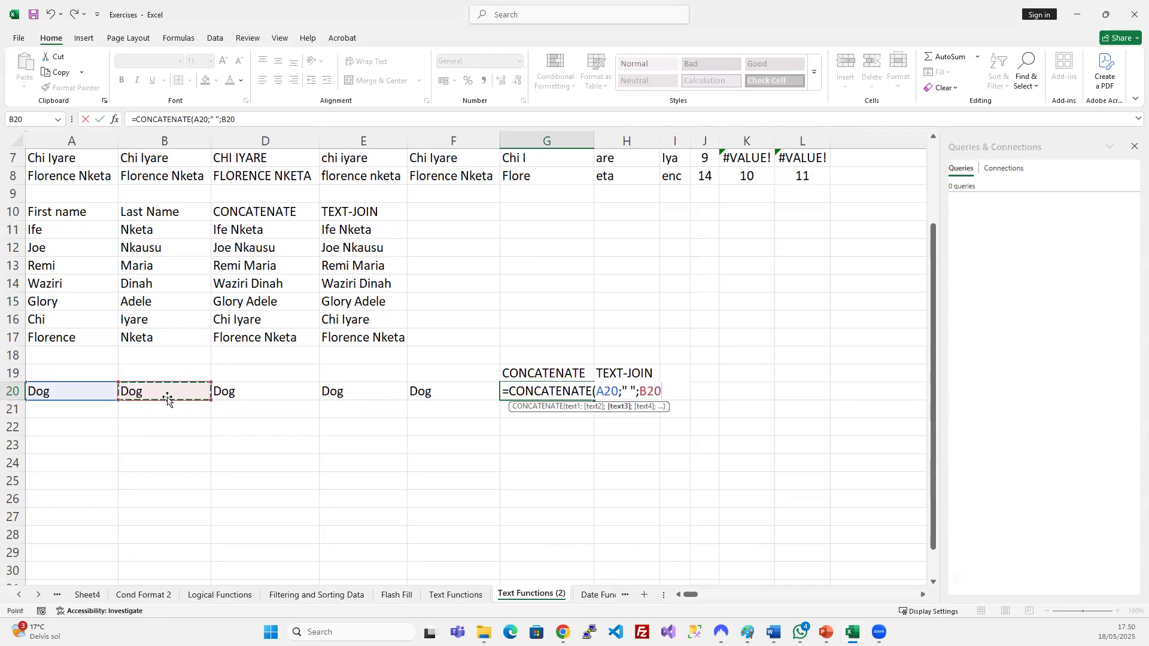
{"action": "type", "text": ";\""}
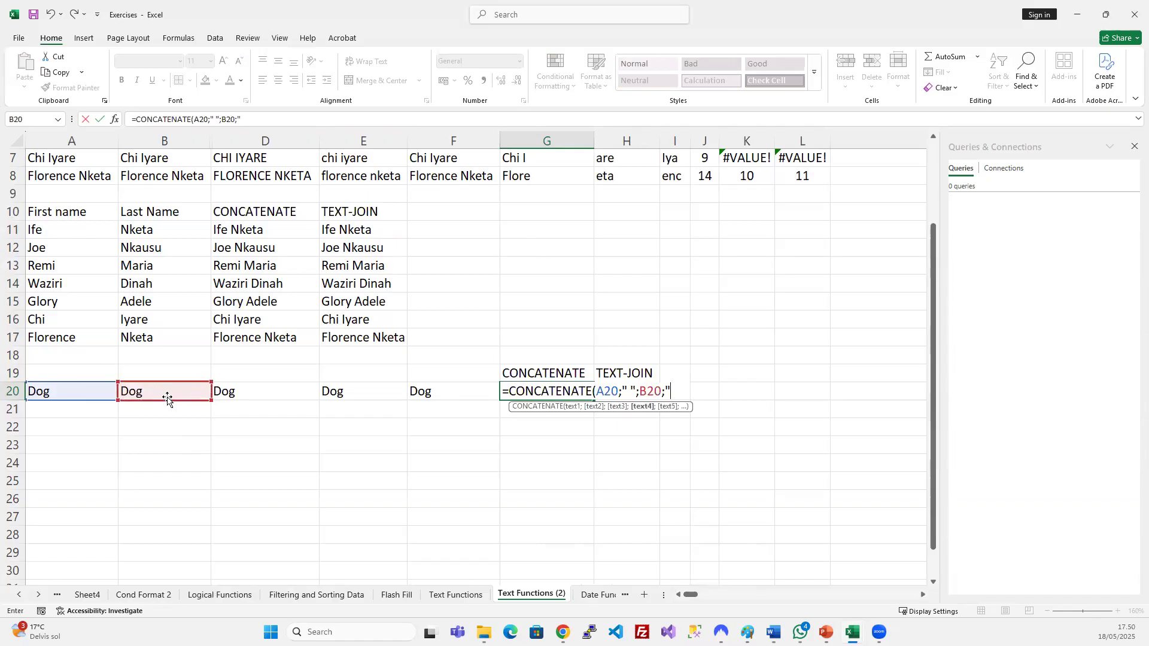
{"action": "type", "text": " \";"}
Add D20, E20 and F20 with spaces, then widen column G to show Dog Dog Dog Dog Dog.
{"action": "left_click", "coordinate": [296, 399]}
{"action": "type", "text": "\";D20\""}
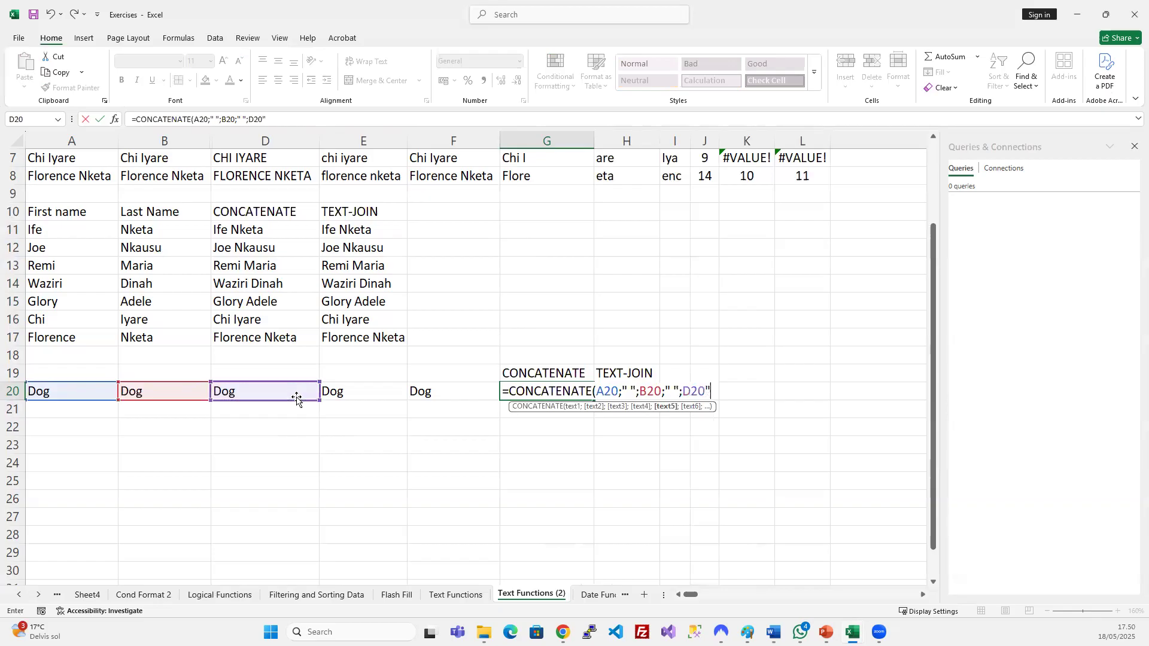
{"action": "key", "text": "BackSpace"}
{"action": "type", "text": ";\" \";"}
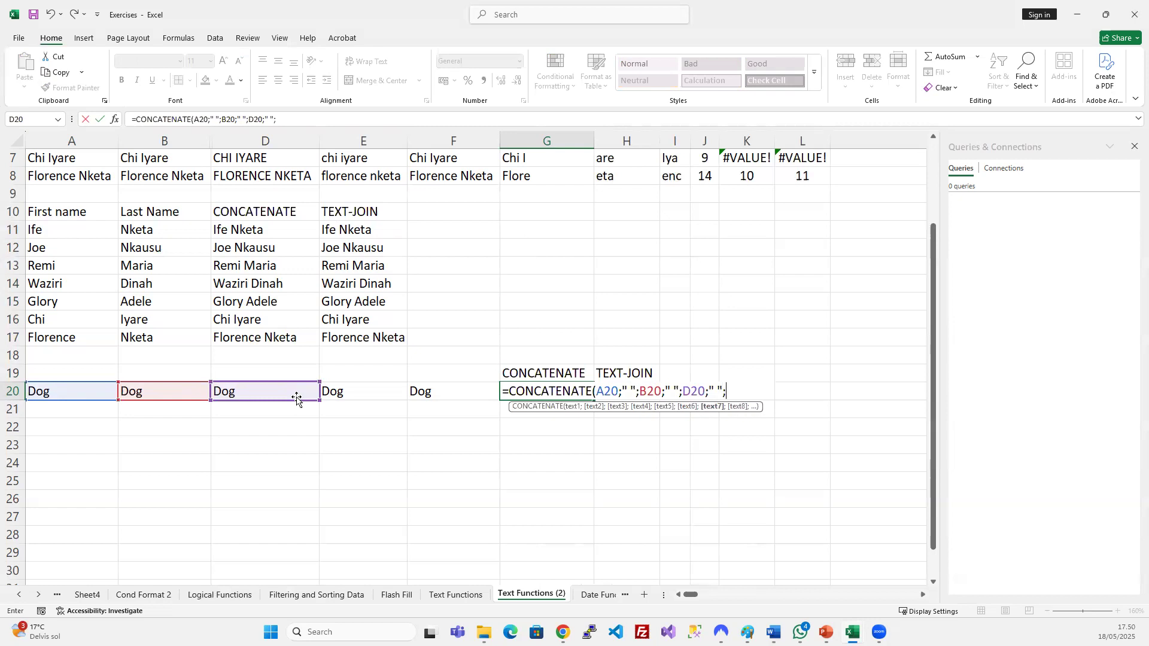
{"action": "left_click", "coordinate": [352, 393]}
{"action": "type", "text": ";"}
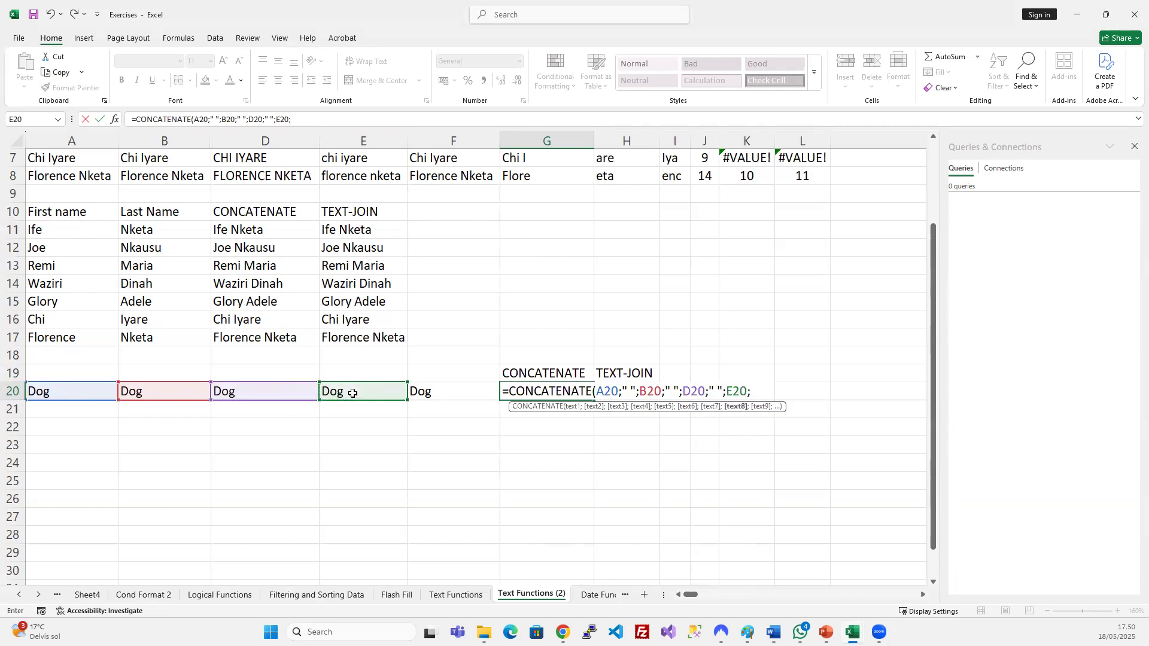
{"action": "type", "text": "\" \";"}
{"action": "left_click", "coordinate": [475, 395]}
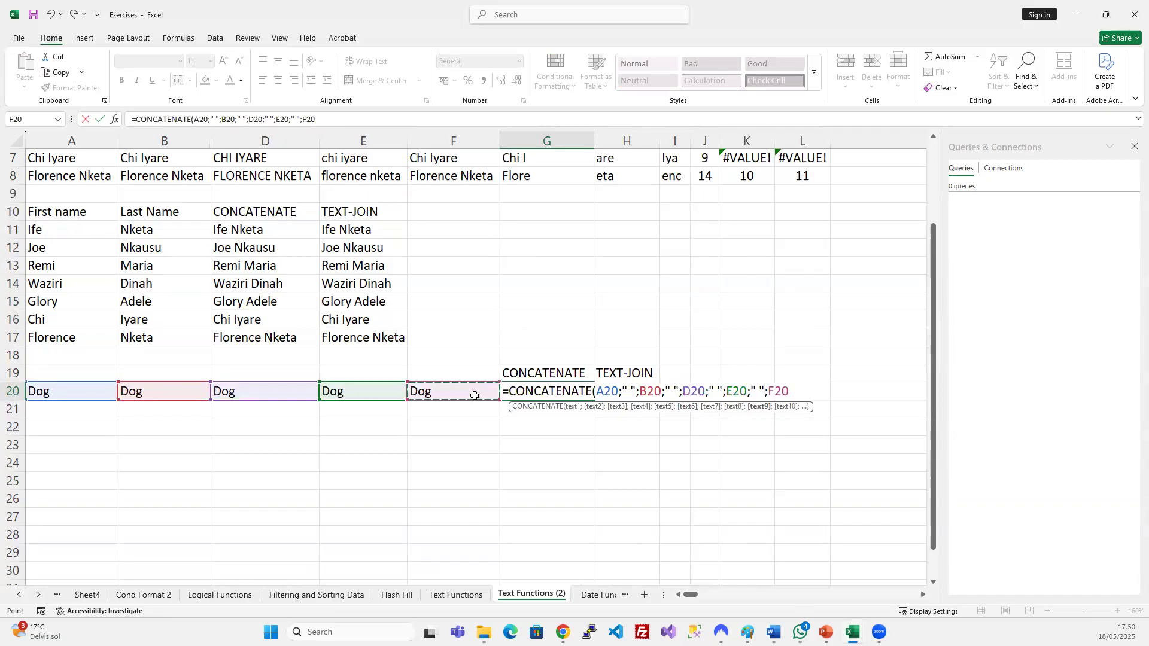
{"action": "type", "text": ")"}
{"action": "key", "text": "Return"}
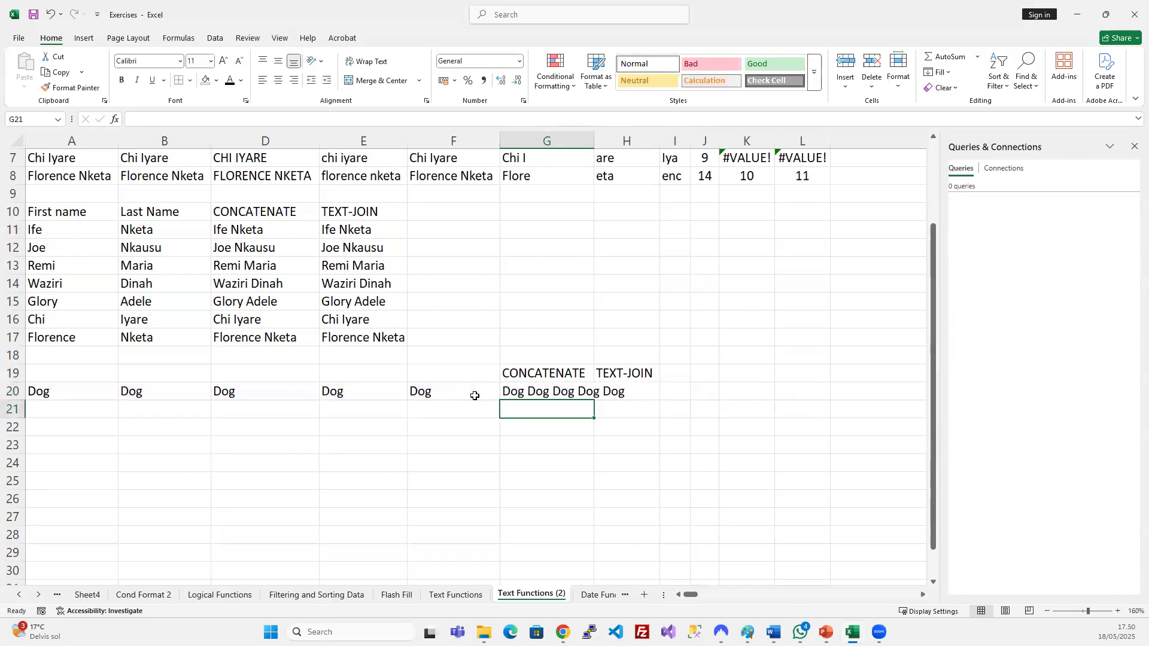
{"action": "left_click_drag", "start_coordinate": [593, 140], "coordinate": [632, 140]}
{"action": "left_click", "coordinate": [574, 390]}
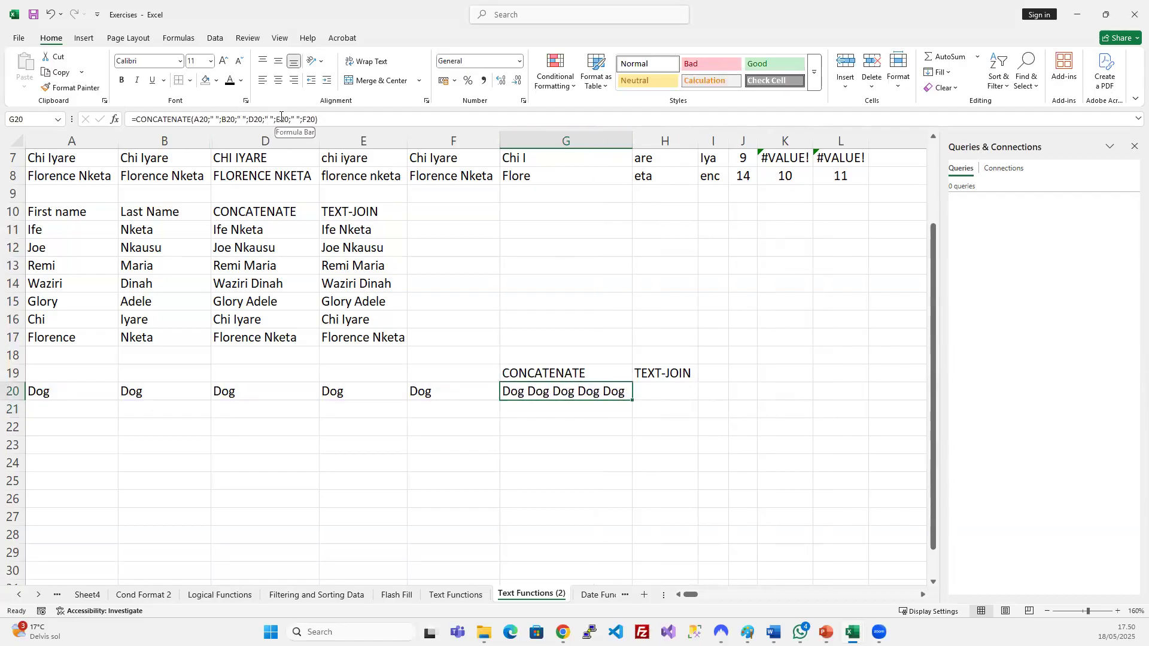
Enter =TEXTJOIN(" ";TRUE;A20:F20) in H20 and autofit column H.
{"action": "left_click", "coordinate": [647, 395]}
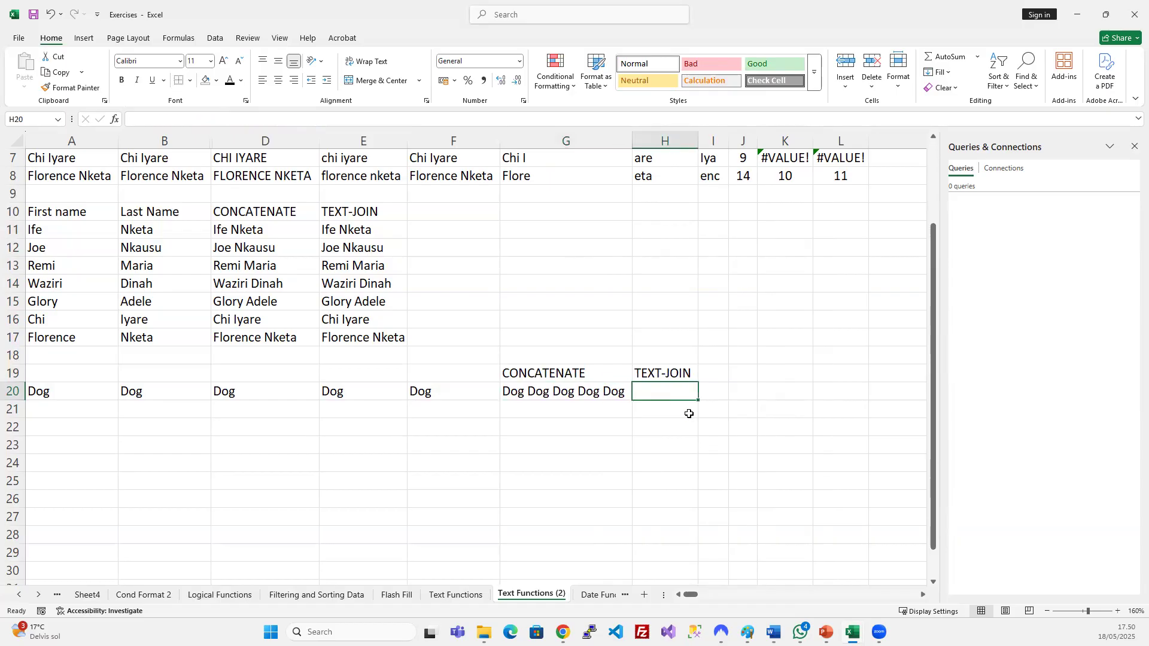
{"action": "type", "text": "=te"}
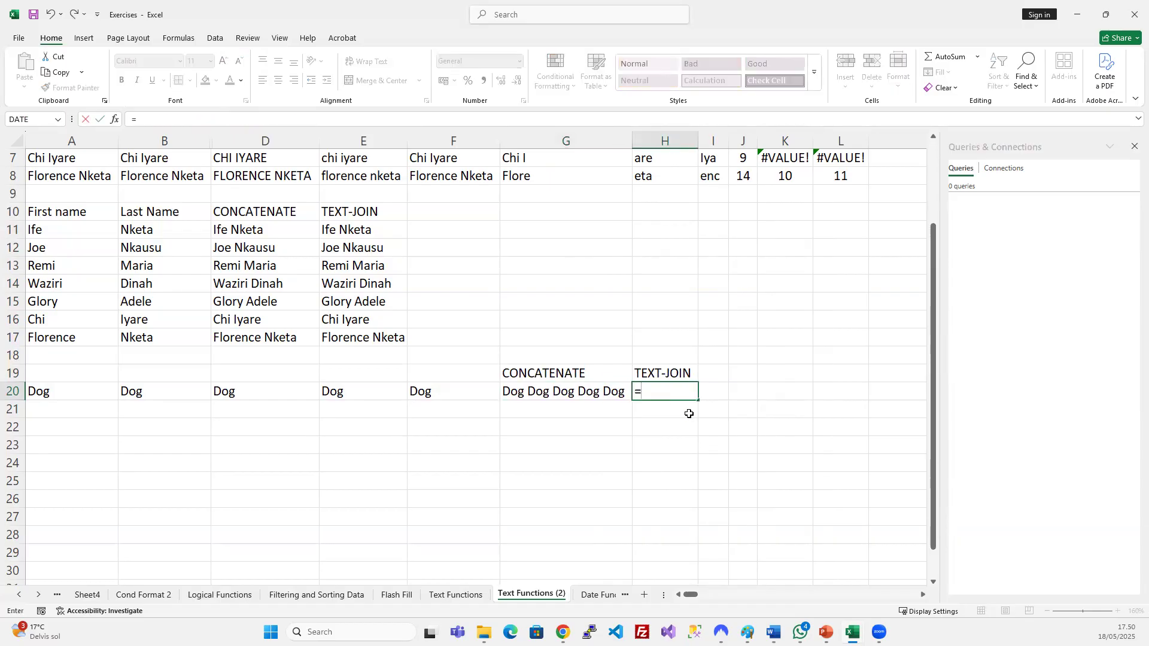
{"action": "key", "text": "Down"}
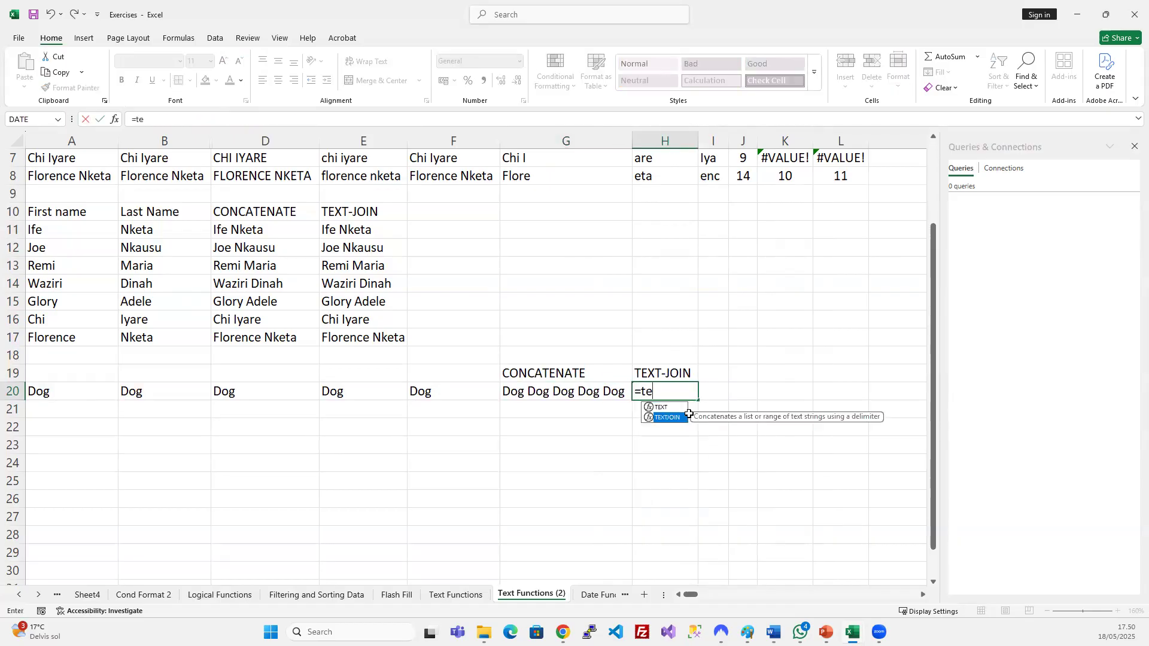
{"action": "key", "text": "Tab"}
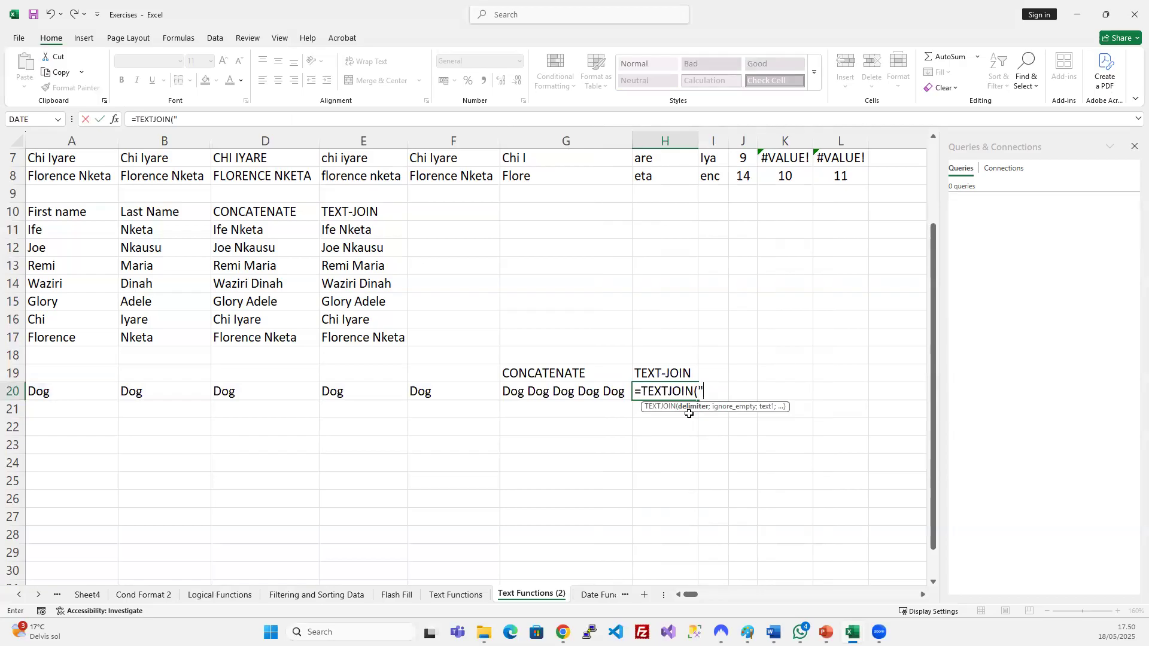
{"action": "type", "text": "\" \";"}
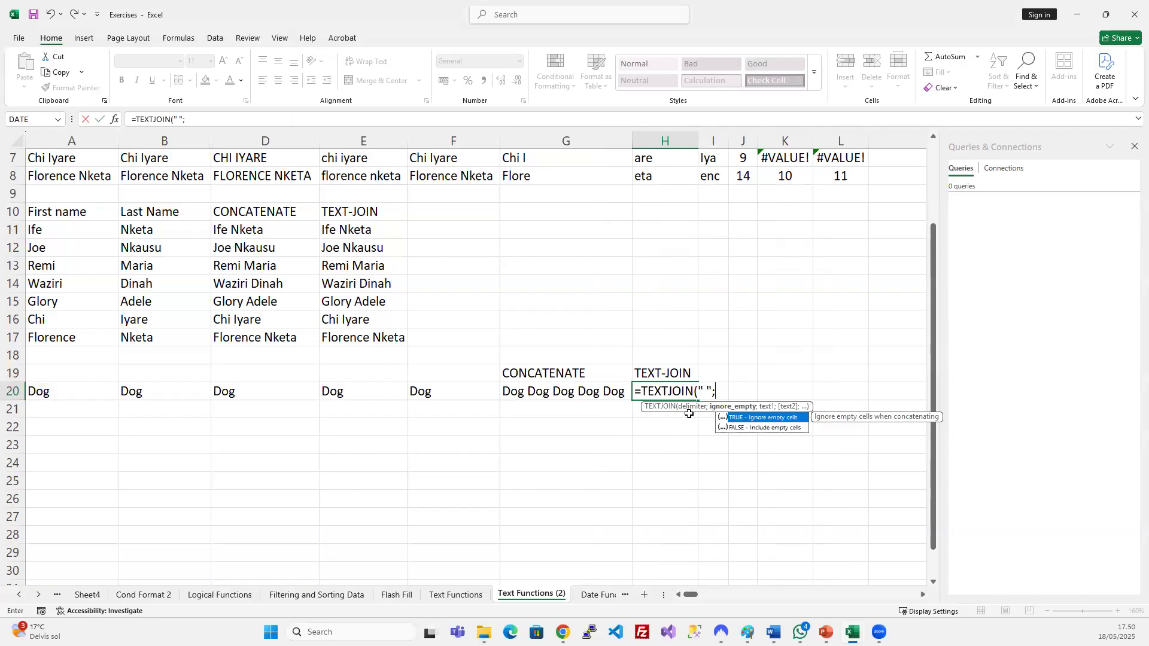
{"action": "key", "text": "Tab"}
{"action": "type", "text": ";"}
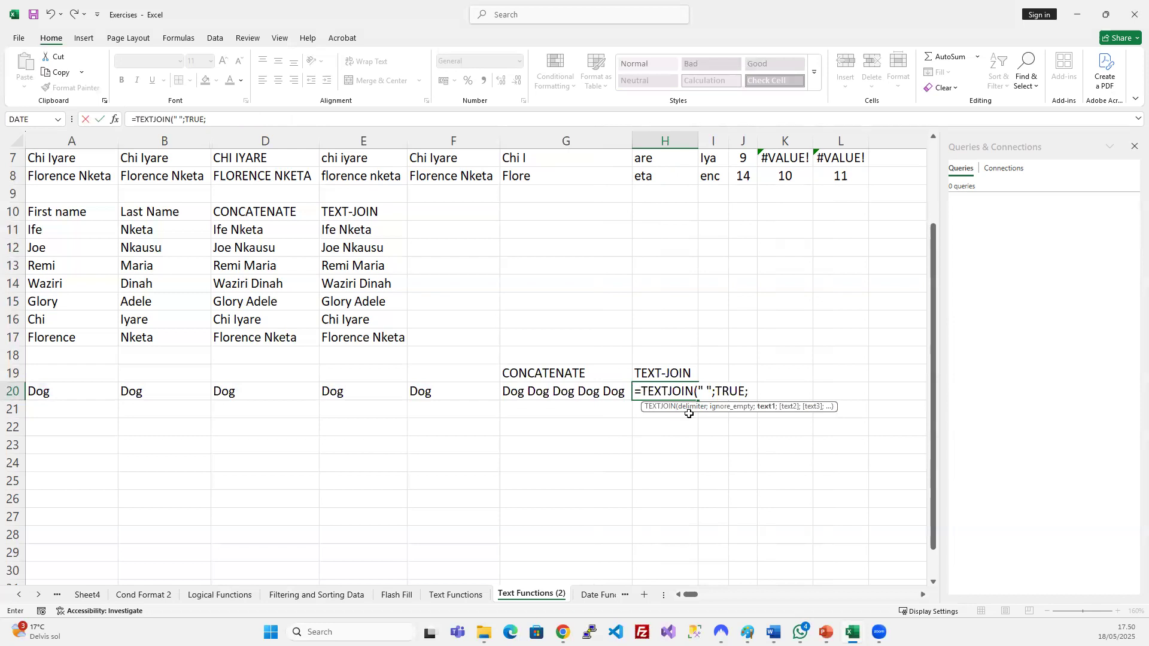
{"action": "left_click_drag", "start_coordinate": [80, 395], "coordinate": [418, 392]}
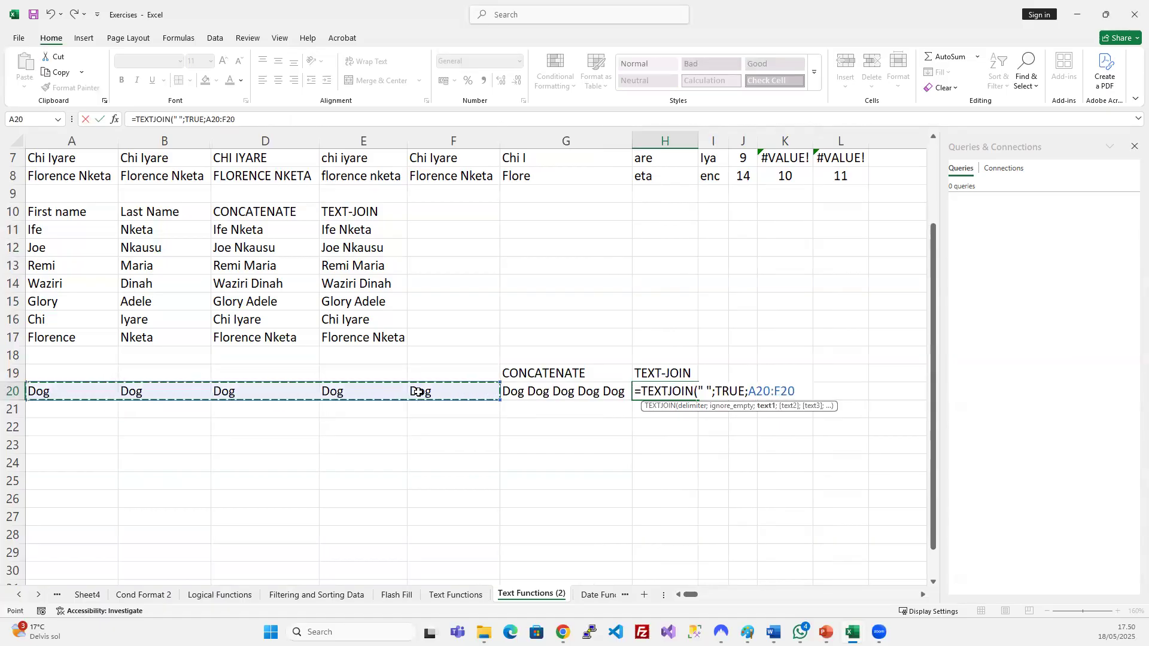
{"action": "key", "text": "Return"}
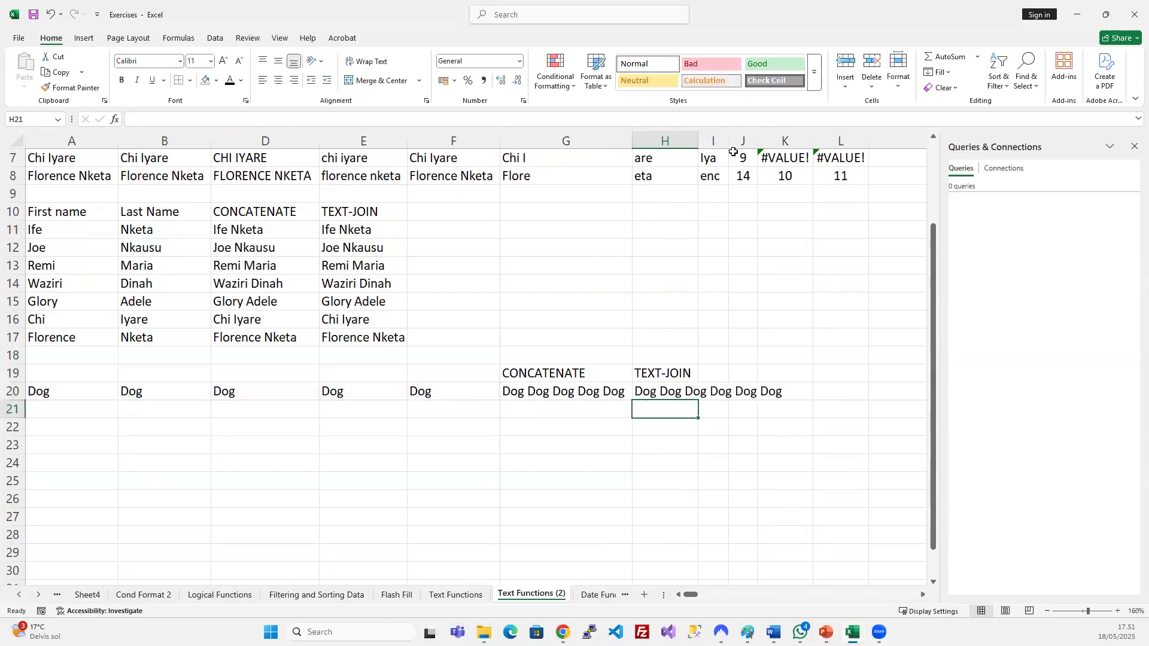
{"action": "double_click", "coordinate": [697, 137]}
Review H20's TEXTJOIN arguments and compare it with the CONCATENATE formula in G20.
{"action": "left_click", "coordinate": [755, 396]}
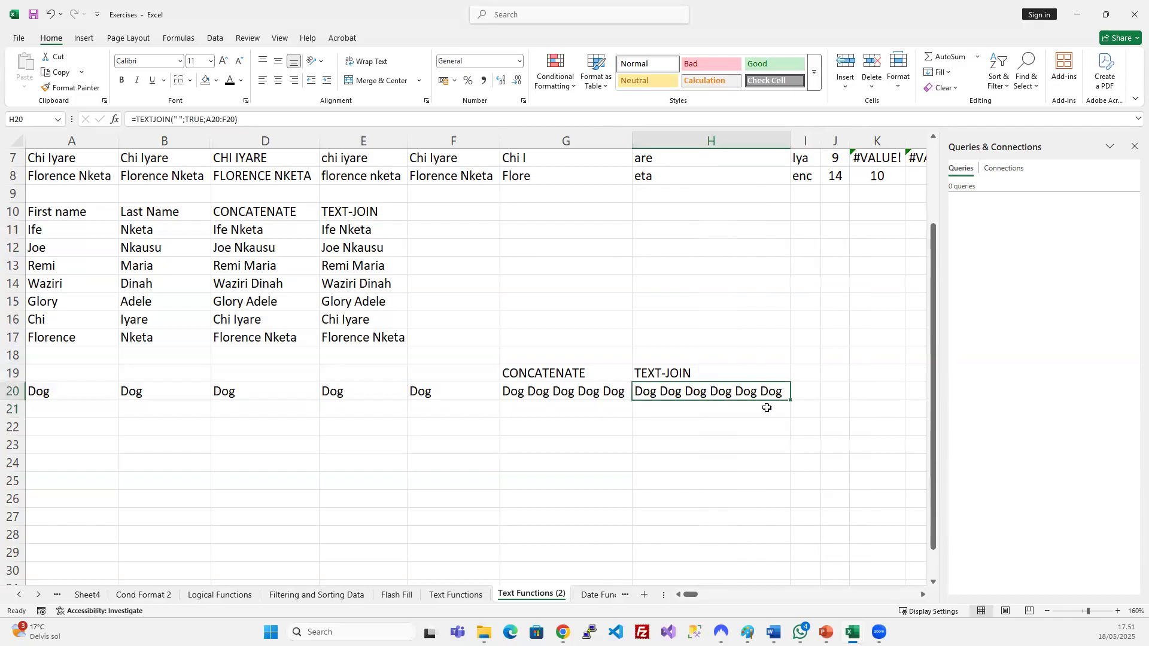
{"action": "left_click", "coordinate": [181, 119]}
{"action": "left_click_drag", "start_coordinate": [181, 119], "coordinate": [175, 120]}
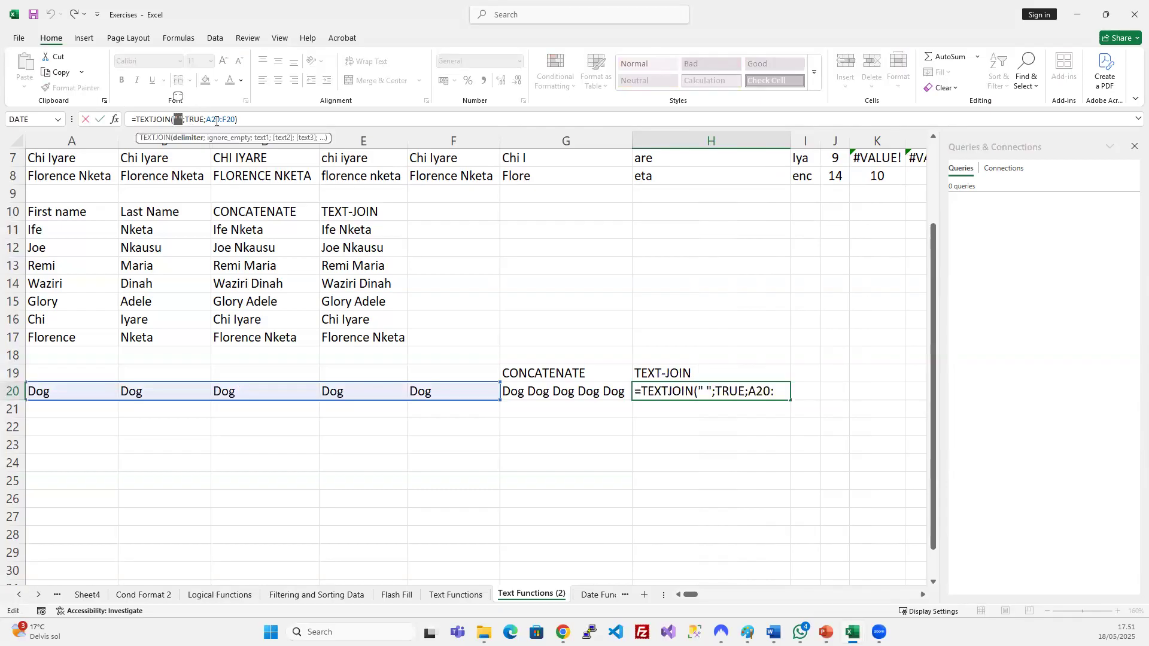
{"action": "left_click_drag", "start_coordinate": [214, 120], "coordinate": [228, 120]}
{"action": "key", "text": "Return"}
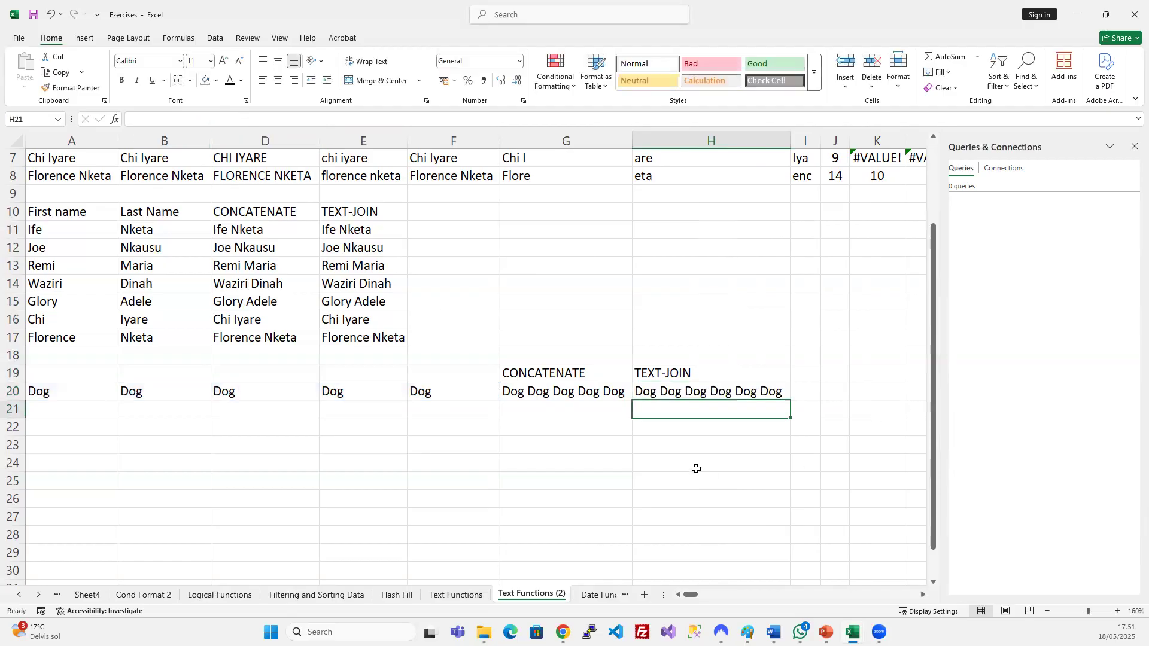
{"action": "left_click", "coordinate": [674, 377]}
{"action": "left_click", "coordinate": [589, 378]}
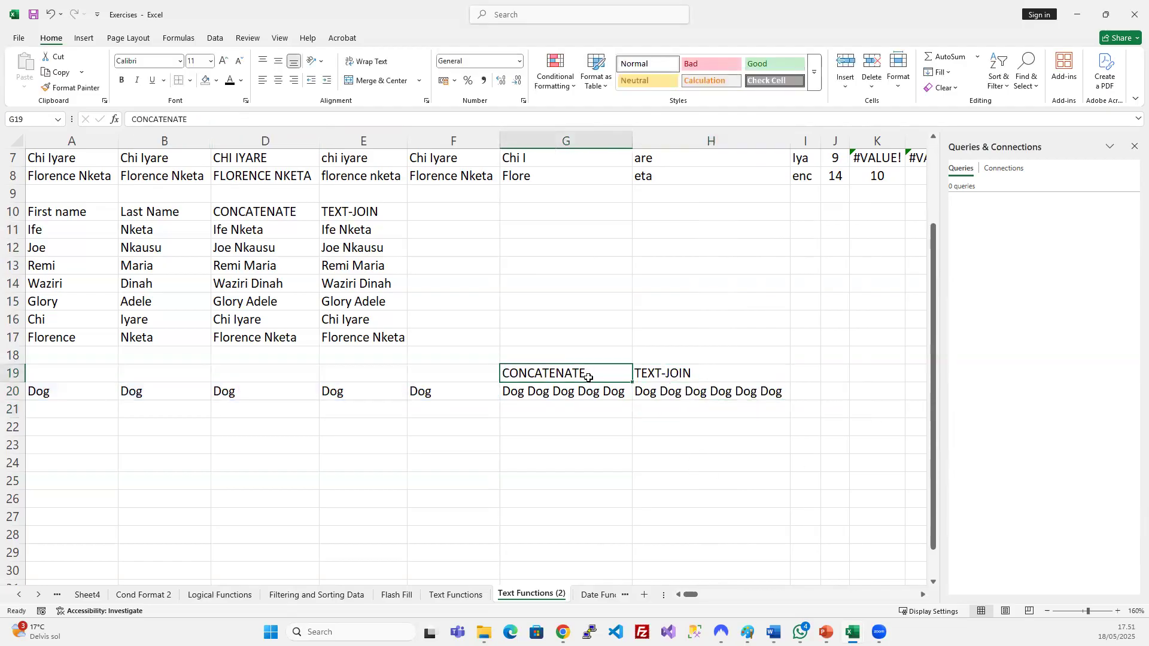
{"action": "left_click", "coordinate": [700, 372]}
{"action": "left_click", "coordinate": [696, 394]}
{"action": "left_click", "coordinate": [608, 395]}
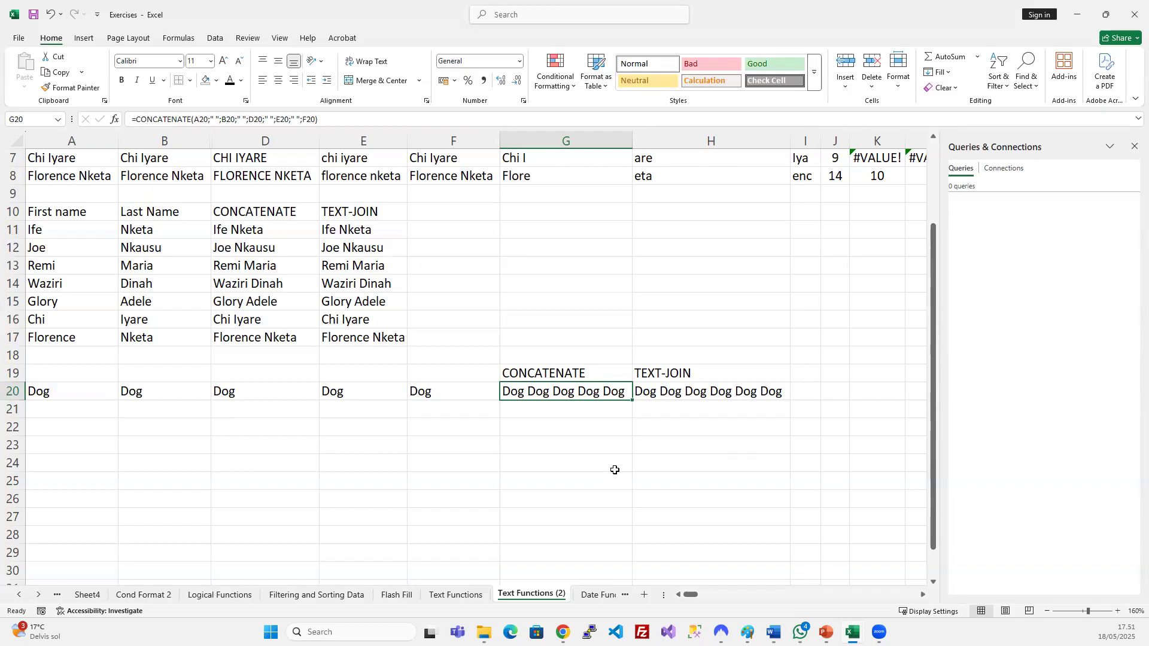
{"action": "left_click", "coordinate": [649, 436]}
{"action": "left_click", "coordinate": [721, 389]}
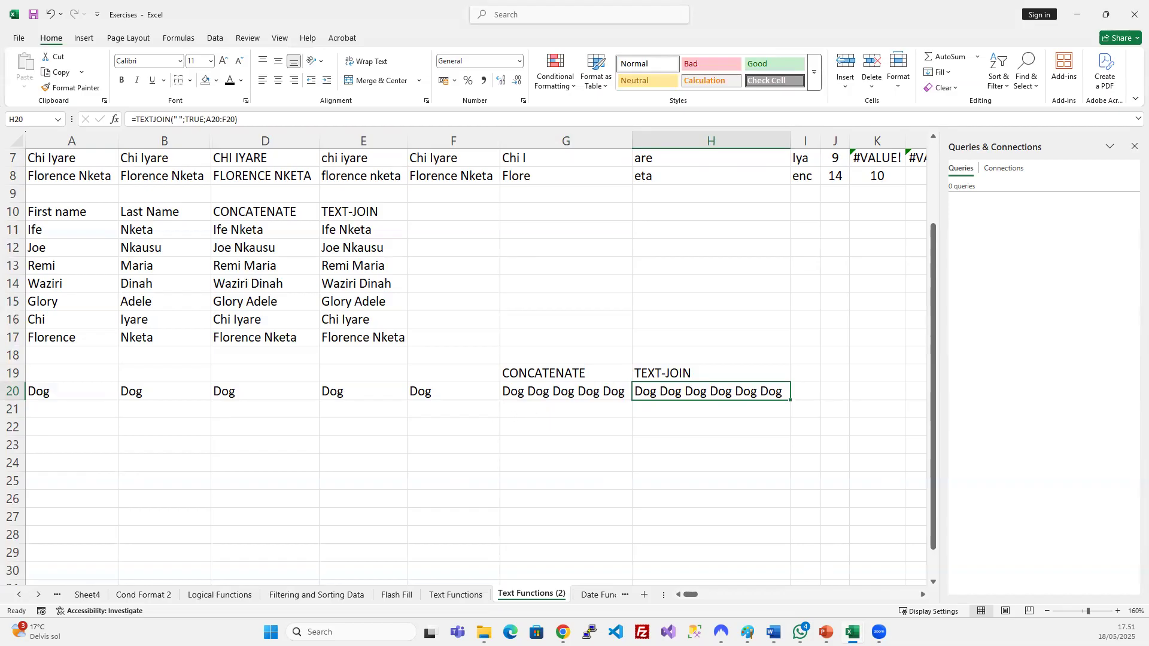
Advance the PowerPoint slide show to slide 21, Date and Time Functions, and minimize it.
{"action": "key", "text": "alt+Tab"}
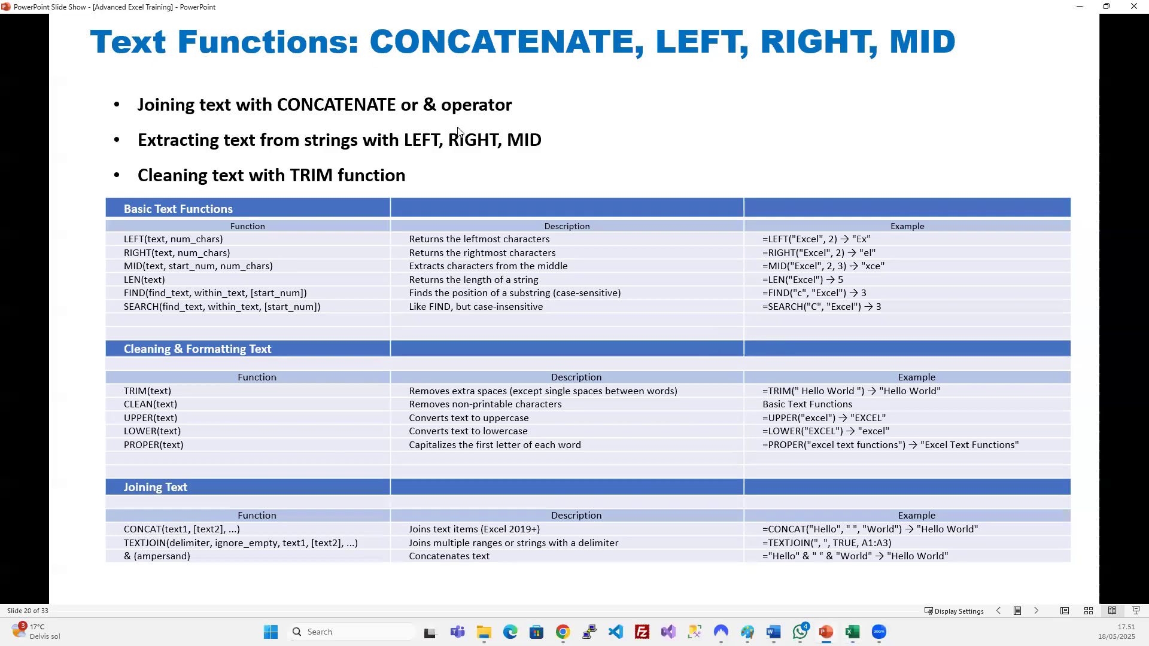
{"action": "key", "text": "Right"}
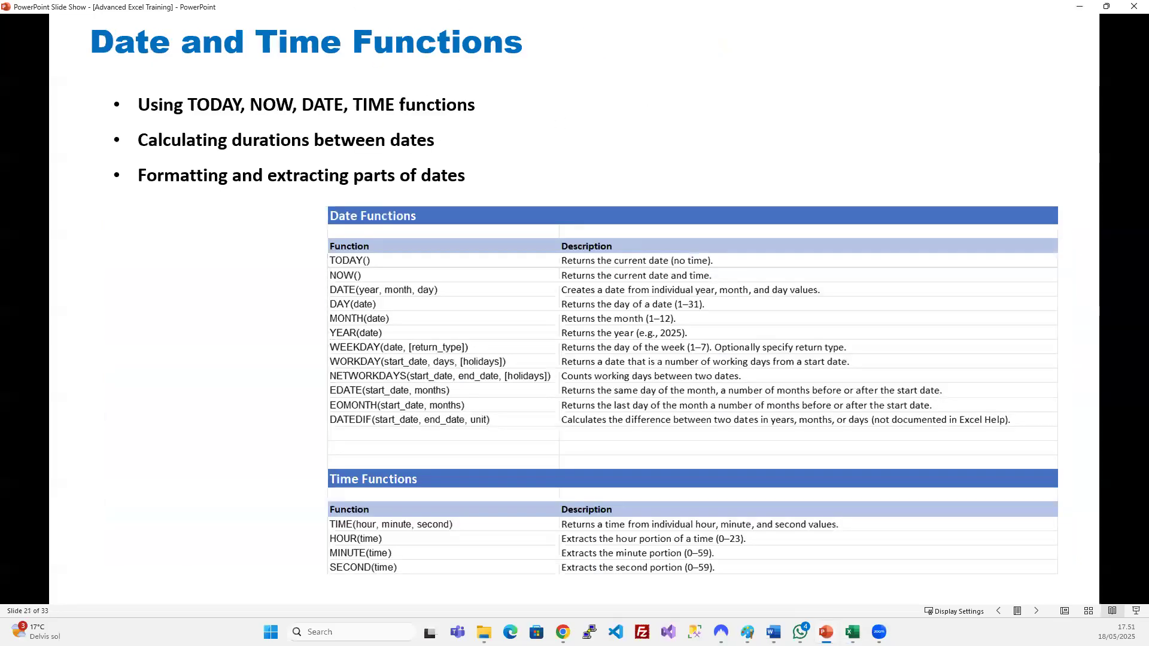
{"action": "left_click", "coordinate": [1075, 8]}
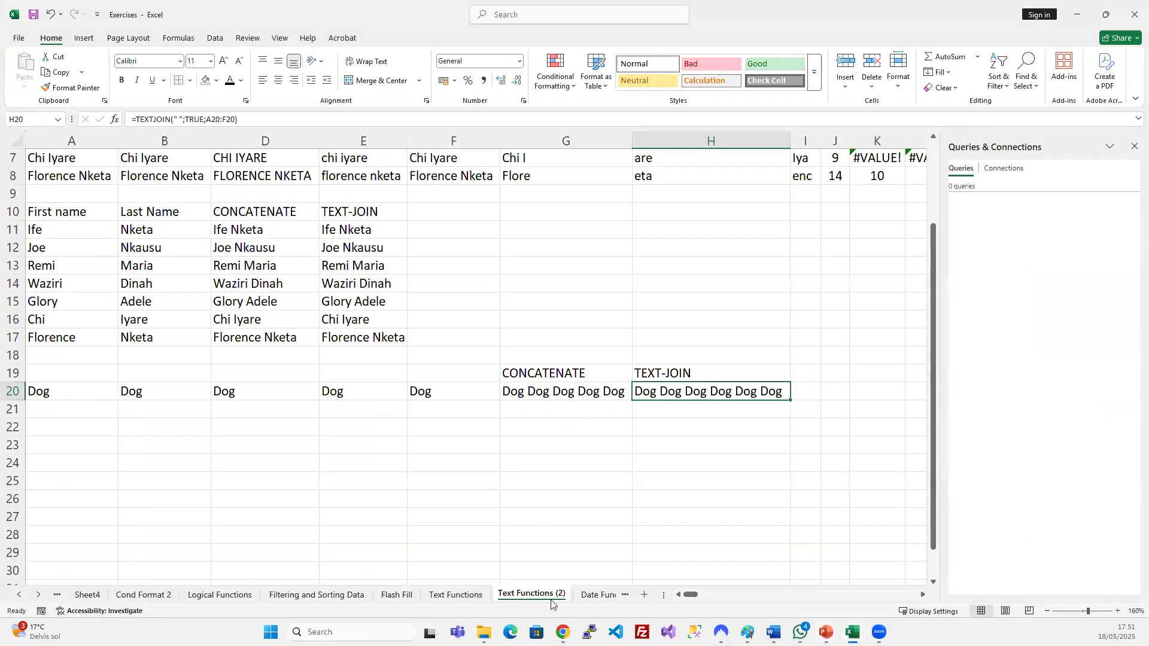
Copy the Text Functions (2) sheet and rename the copy Date Function 2.
{"action": "left_click", "coordinate": [581, 589]}
{"action": "left_click_drag", "start_coordinate": [583, 581], "coordinate": [577, 593]}
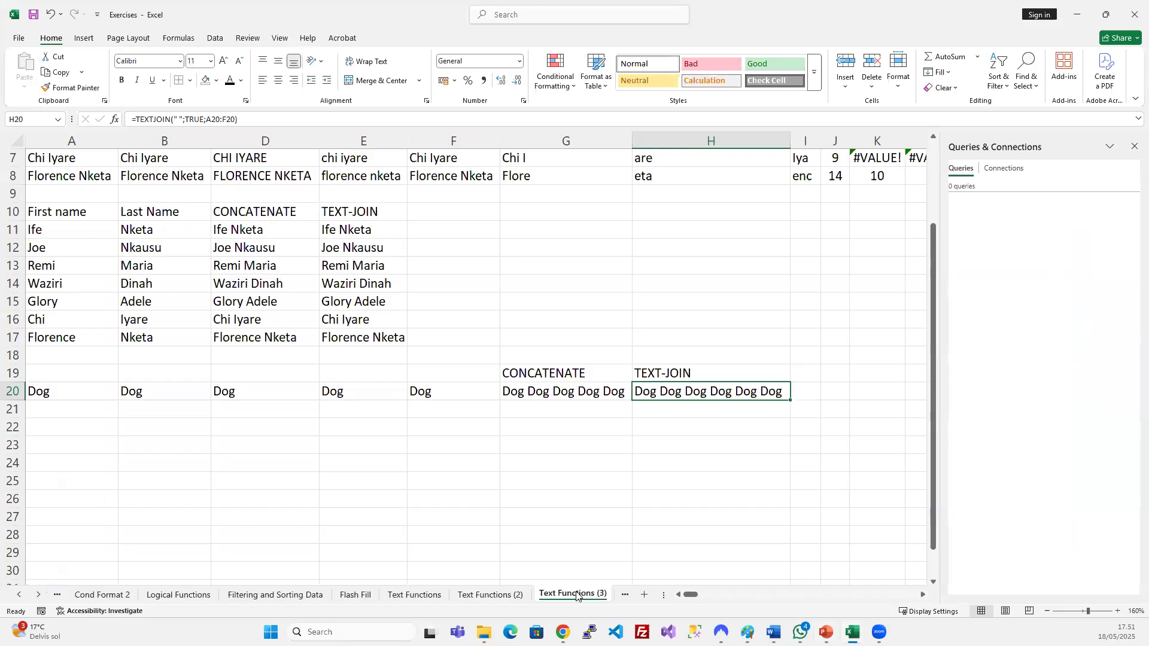
{"action": "key", "text": "Home"}
{"action": "type", "text": "Date"}
{"action": "key", "text": "Delete"}
{"action": "key", "text": "Delete"}
{"action": "key", "text": "Delete"}
{"action": "key", "text": "Delete"}
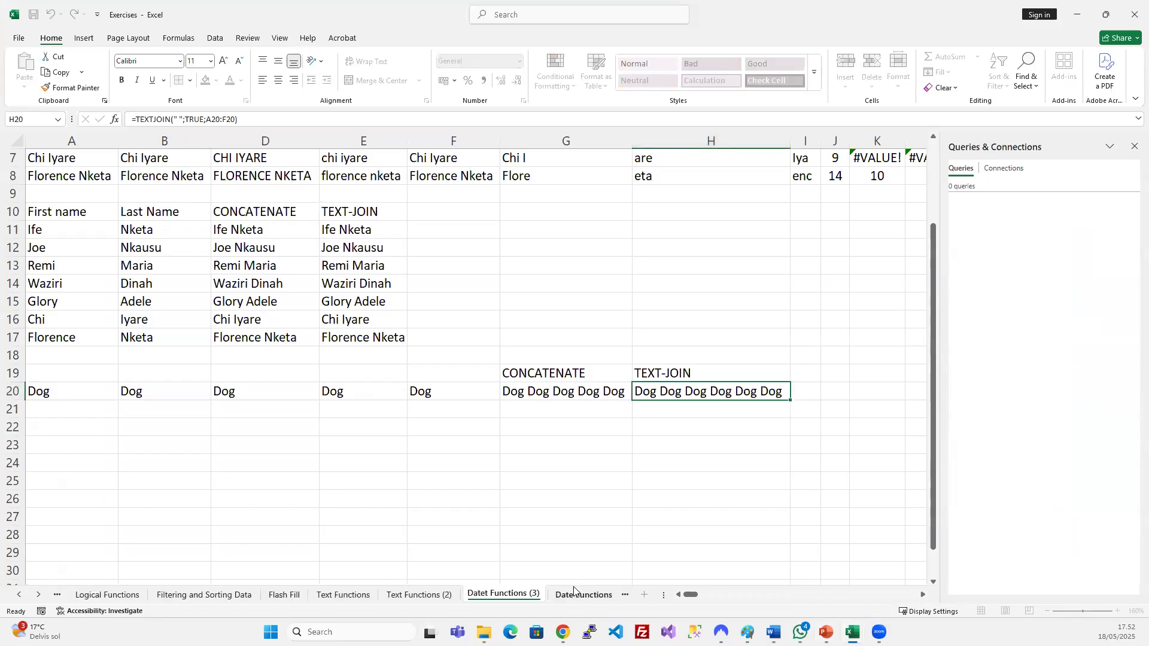
{"action": "key", "text": "BackSpace"}
{"action": "key", "text": "BackSpace"}
{"action": "key", "text": "BackSpace"}
{"action": "key", "text": "BackSpace"}
{"action": "key", "text": "Return"}
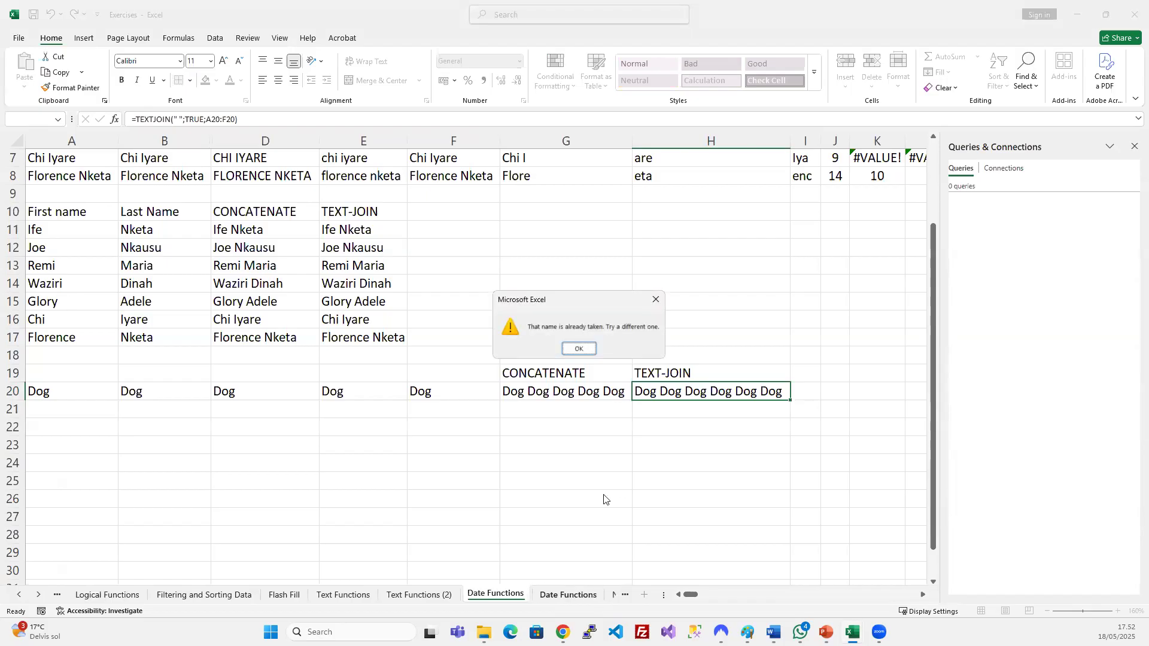
{"action": "key", "text": "Return"}
{"action": "key", "text": "Return"}
{"action": "key", "text": "Escape"}
{"action": "key", "text": "Escape"}
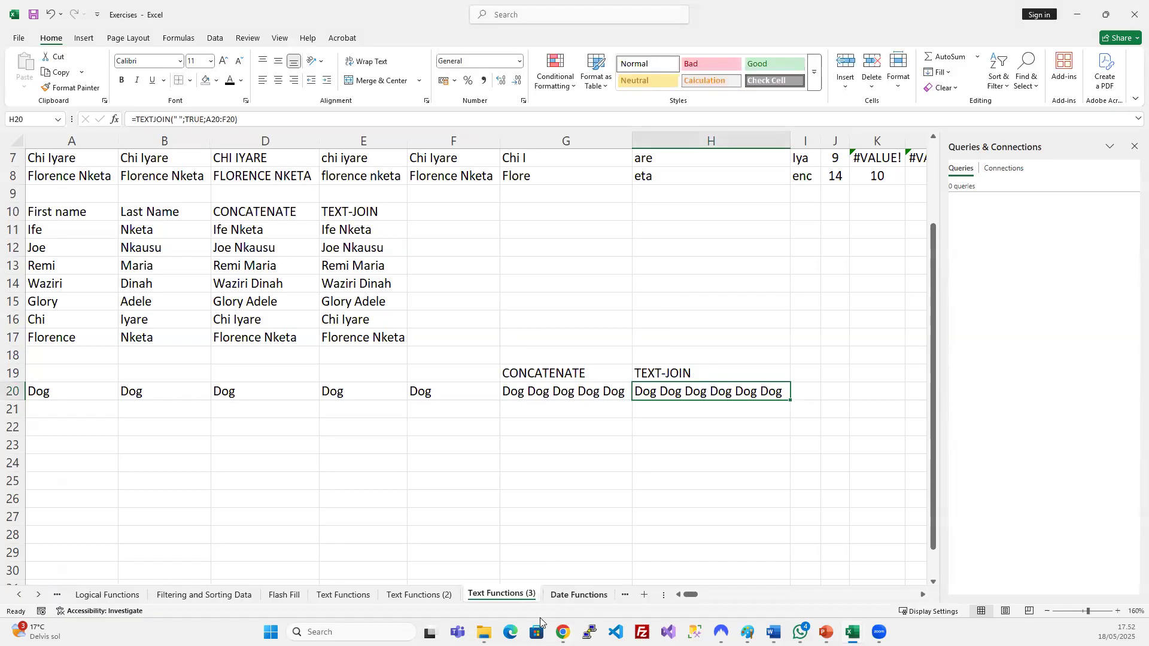
{"action": "double_click", "coordinate": [517, 595]}
{"action": "type", "text": "Date"}
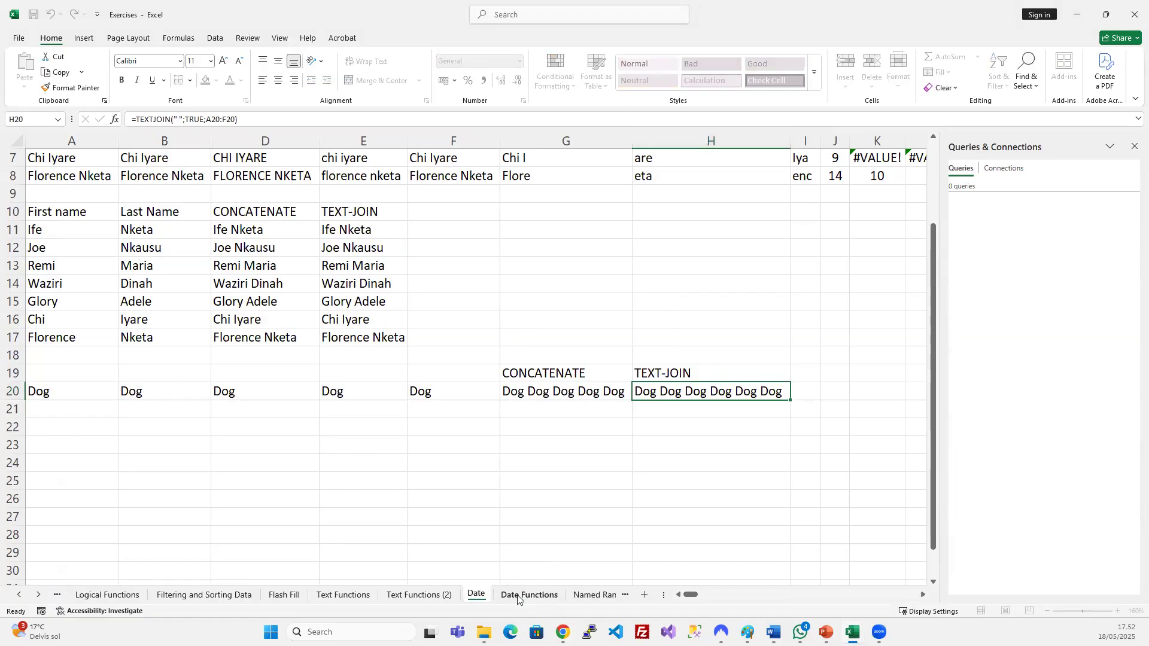
{"action": "type", "text": " Function 2"}
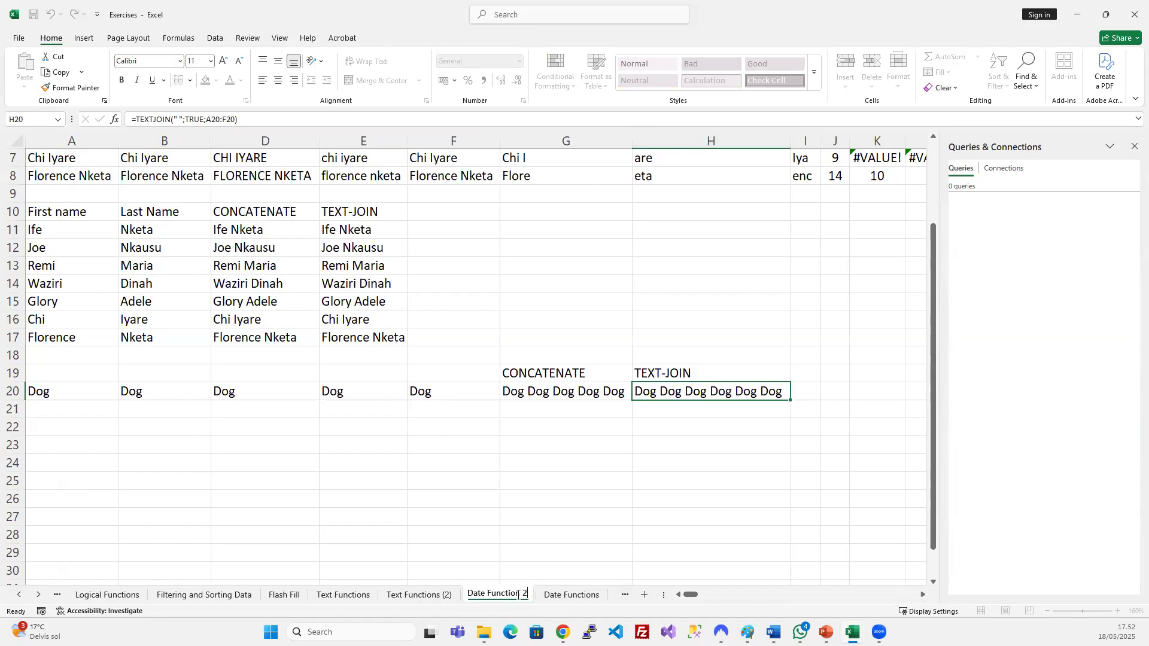
{"action": "key", "text": "Return"}
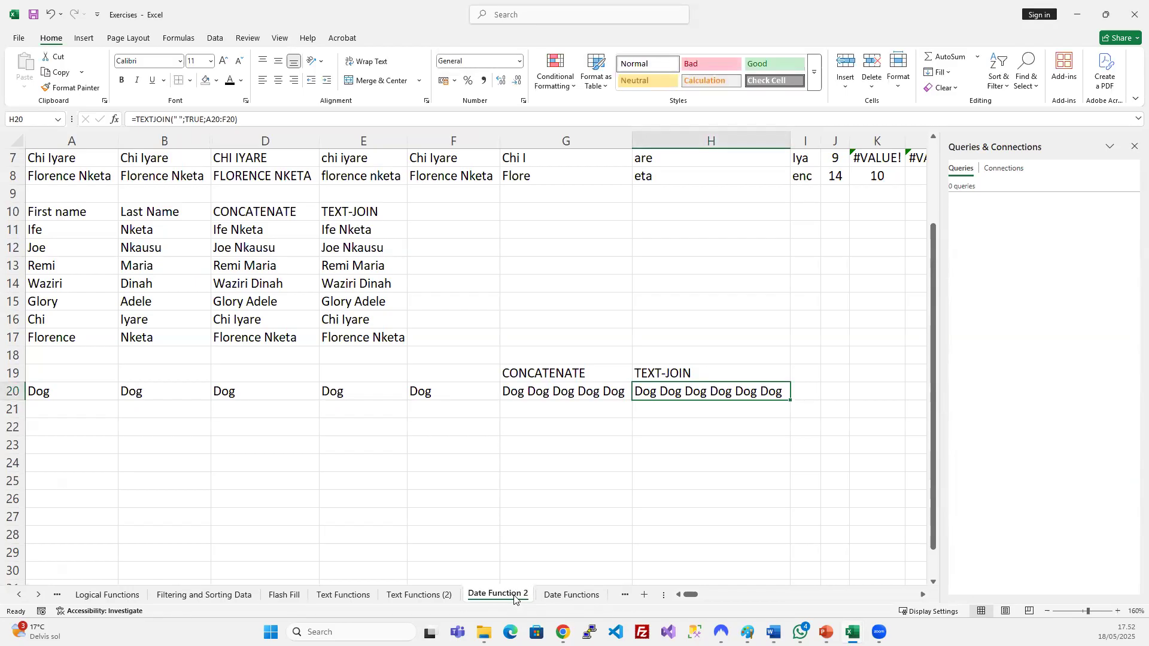
Close the Queries & Connections pane and duplicate the Date Functions sheet.
{"action": "left_click_drag", "start_coordinate": [576, 596], "coordinate": [502, 593]}
{"action": "left_click_drag", "start_coordinate": [656, 597], "coordinate": [773, 595]}
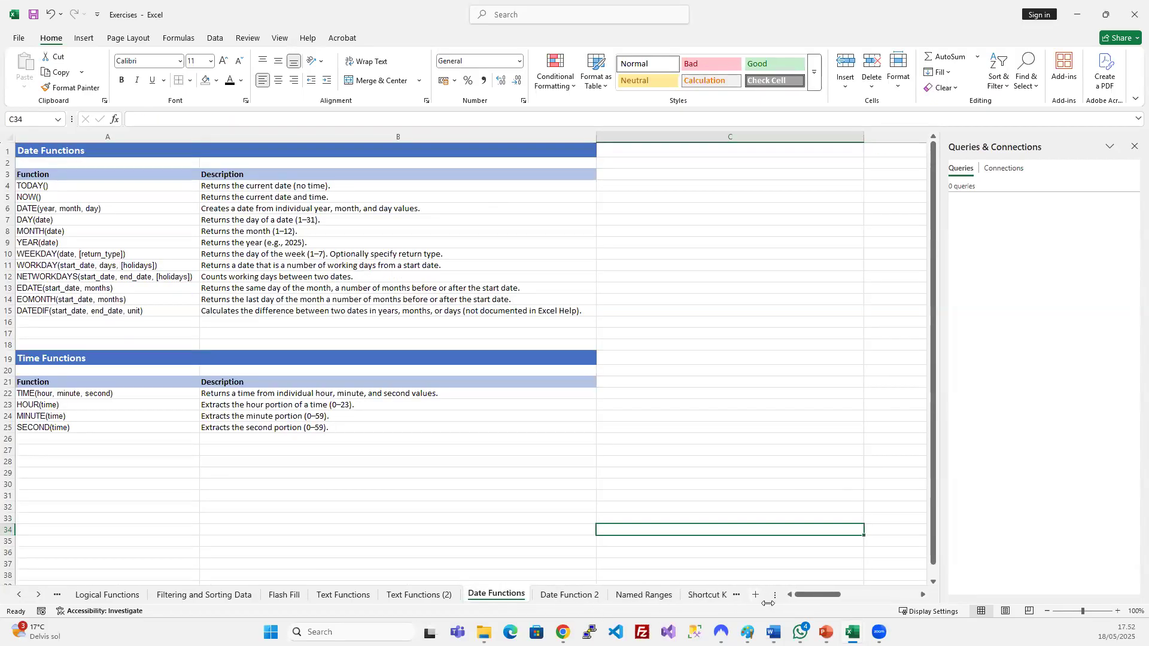
{"action": "left_click", "coordinate": [1131, 146]}
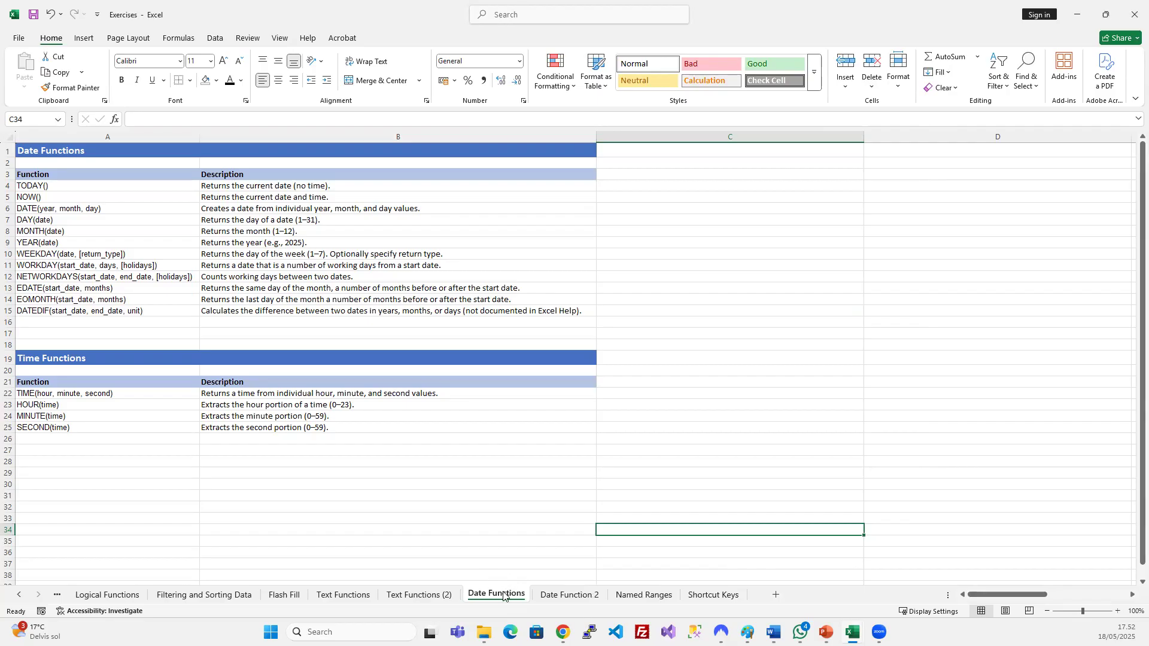
{"action": "left_click_drag", "start_coordinate": [502, 597], "coordinate": [555, 546]}
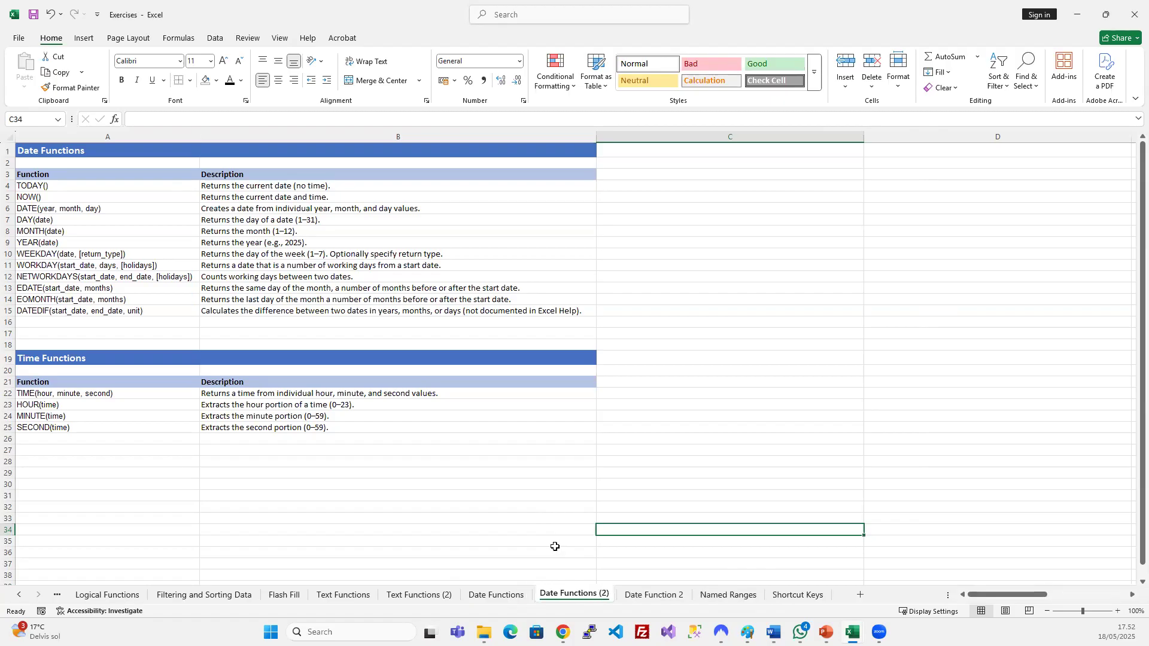
{"action": "right_click", "coordinate": [586, 595]}
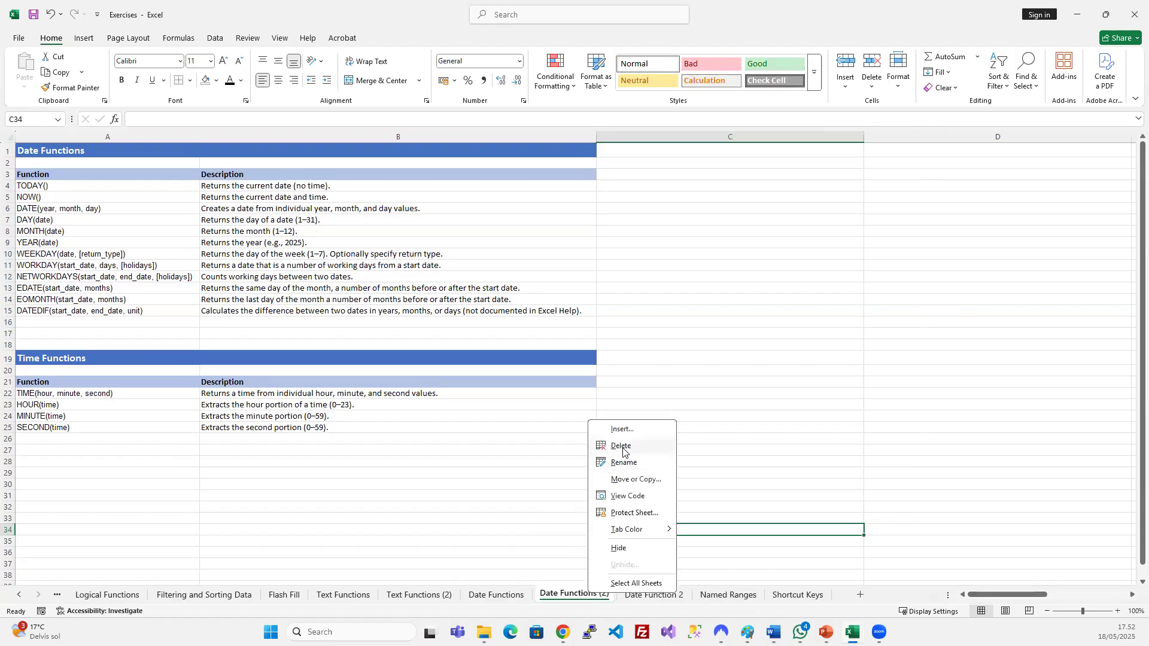
Delete the Date Functions (2) duplicate and clear all old content from Date Function 2.
{"action": "left_click", "coordinate": [625, 448]}
{"action": "left_click", "coordinate": [567, 350]}
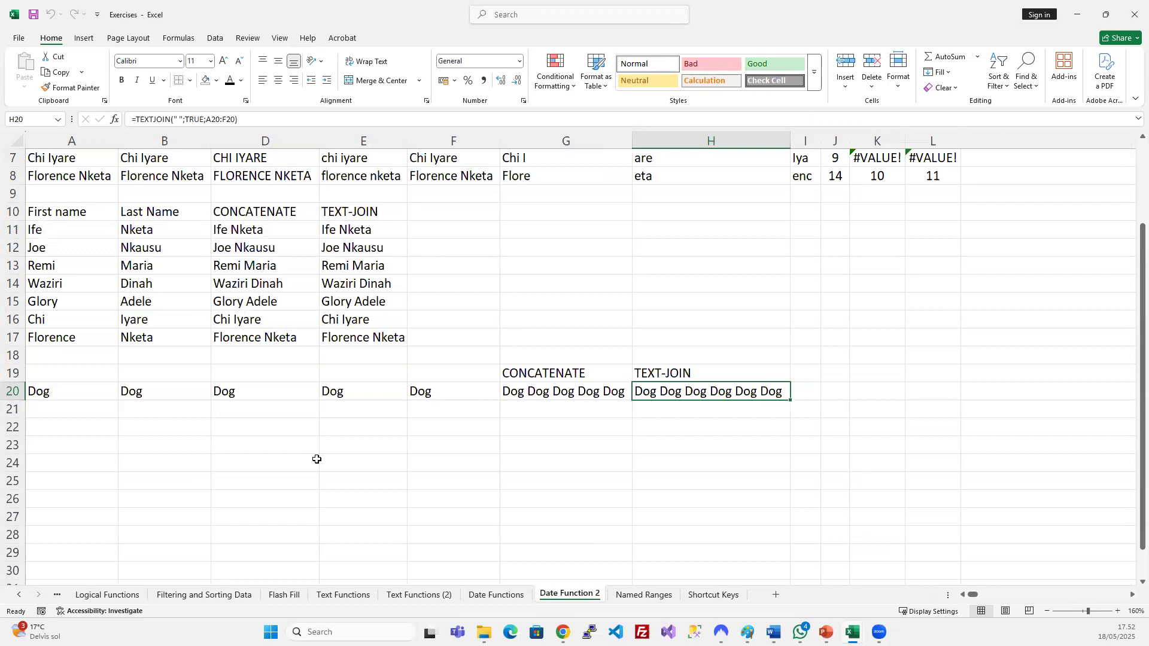
{"action": "left_click", "coordinate": [151, 254]}
{"action": "left_click", "coordinate": [72, 200]}
{"action": "scroll", "coordinate": [109, 229], "scroll_direction": "up", "scroll_amount": 2}
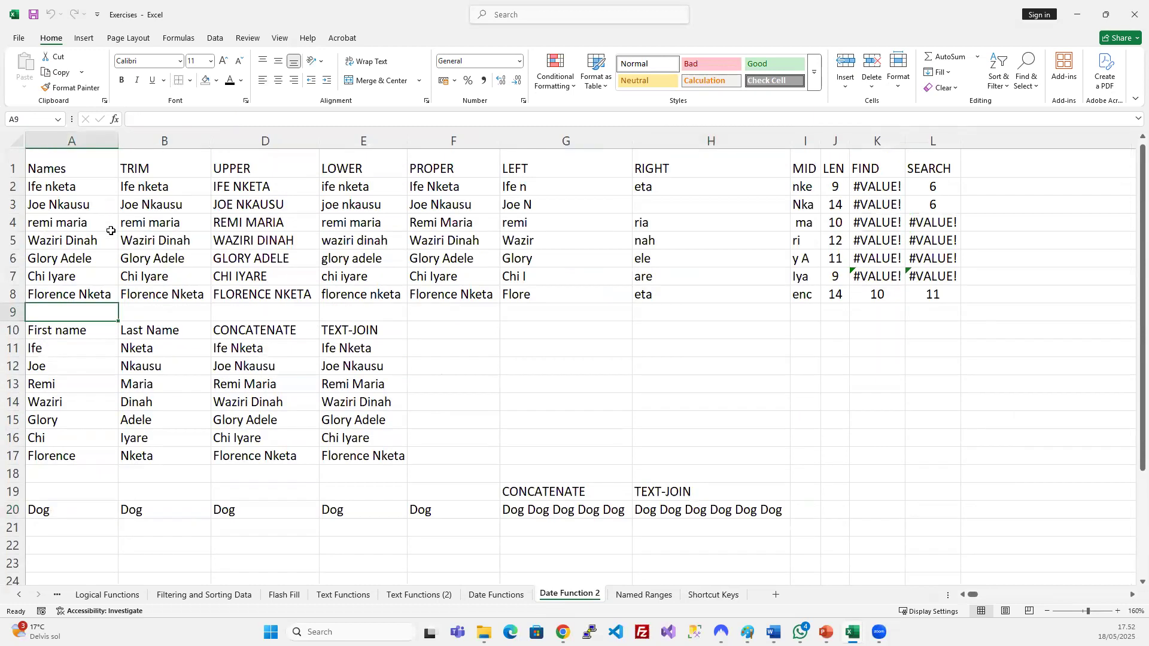
{"action": "key", "text": "ctrl+a"}
{"action": "key", "text": "Delete"}
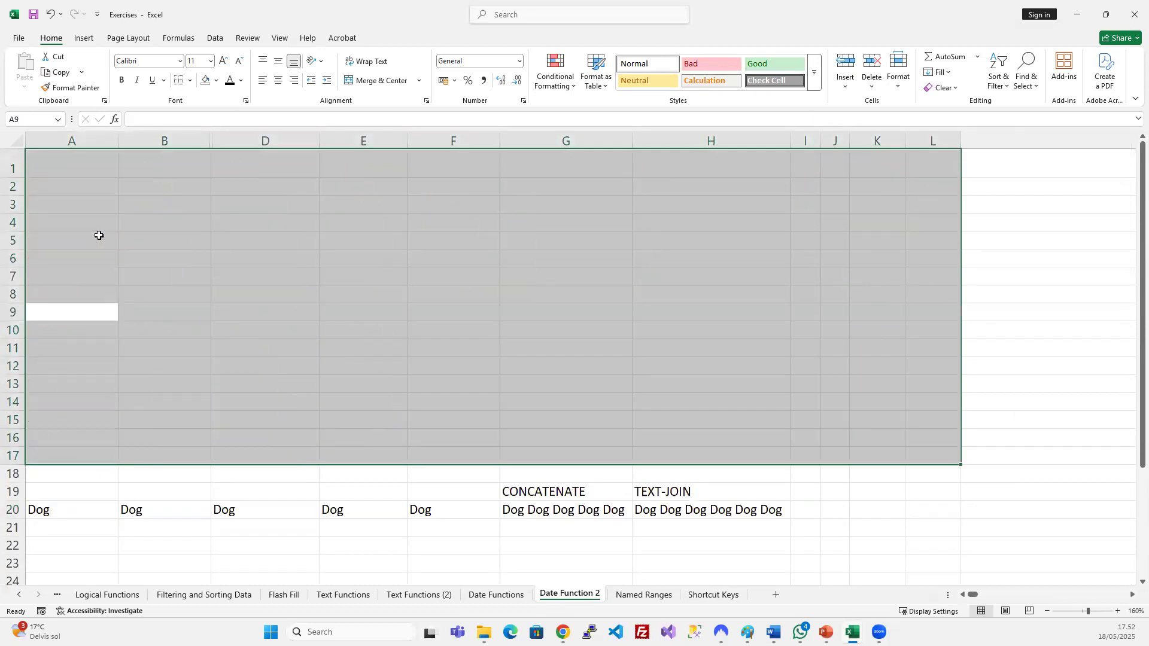
{"action": "key", "text": "ctrl+a"}
{"action": "key", "text": "Delete"}
Unhide column C on Date Function 2 and delete it, leaving the sheet blank.
{"action": "left_click", "coordinate": [203, 277]}
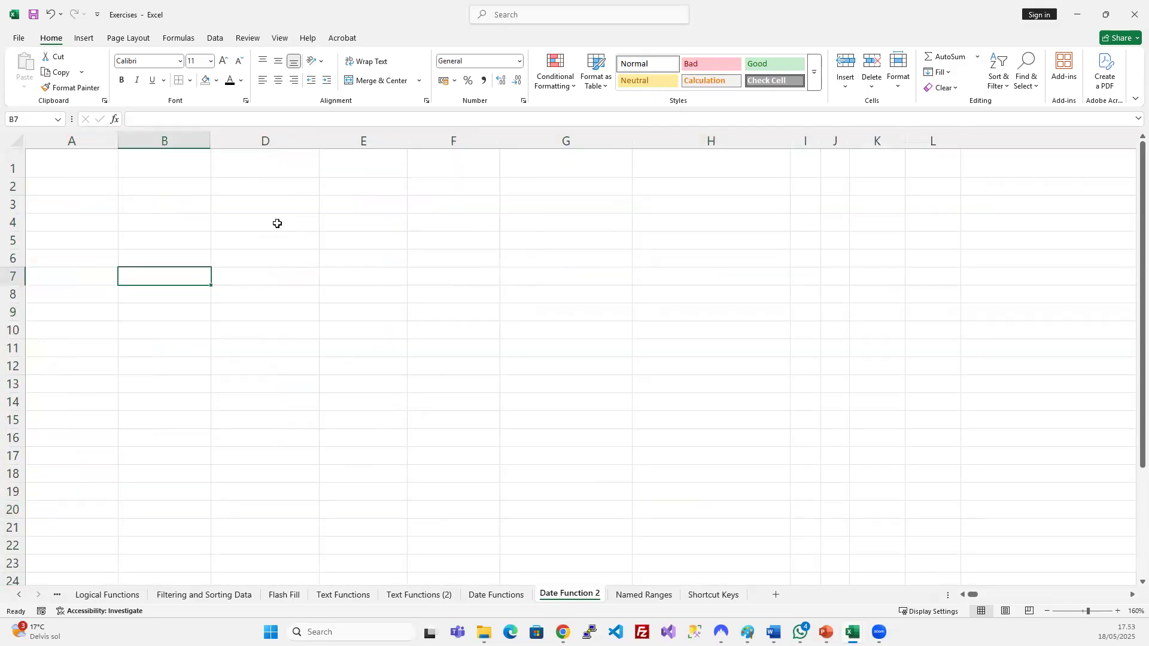
{"action": "left_click_drag", "start_coordinate": [185, 146], "coordinate": [220, 140]}
{"action": "right_click", "coordinate": [221, 142]}
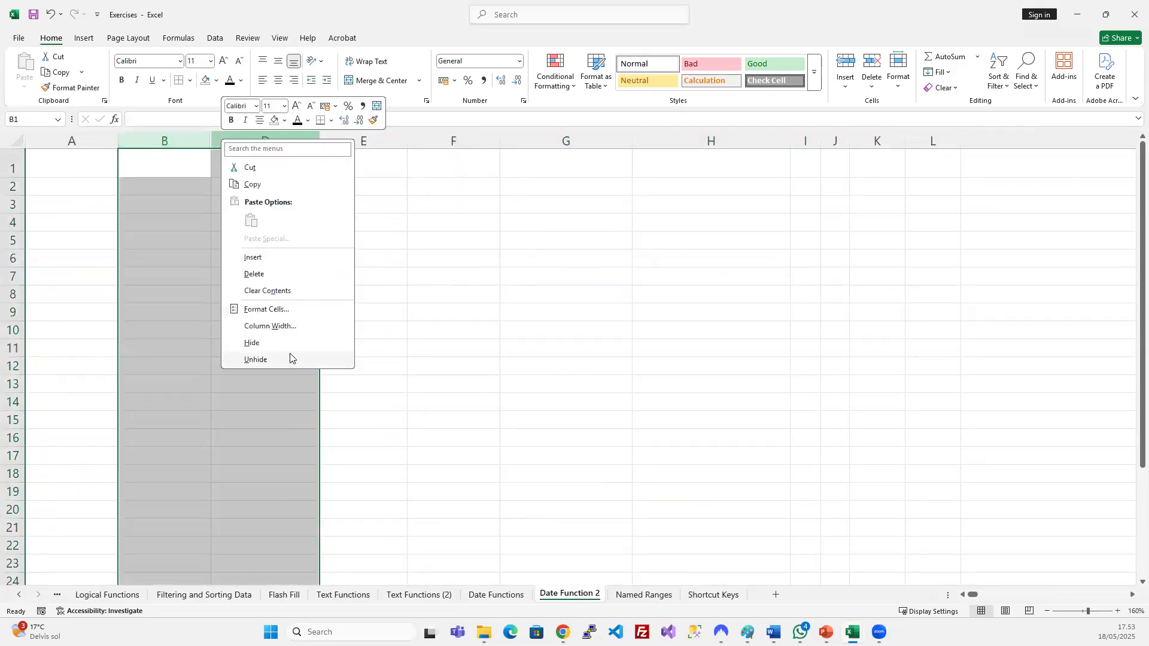
{"action": "left_click", "coordinate": [290, 358]}
{"action": "left_click", "coordinate": [282, 248]}
{"action": "left_click", "coordinate": [253, 143]}
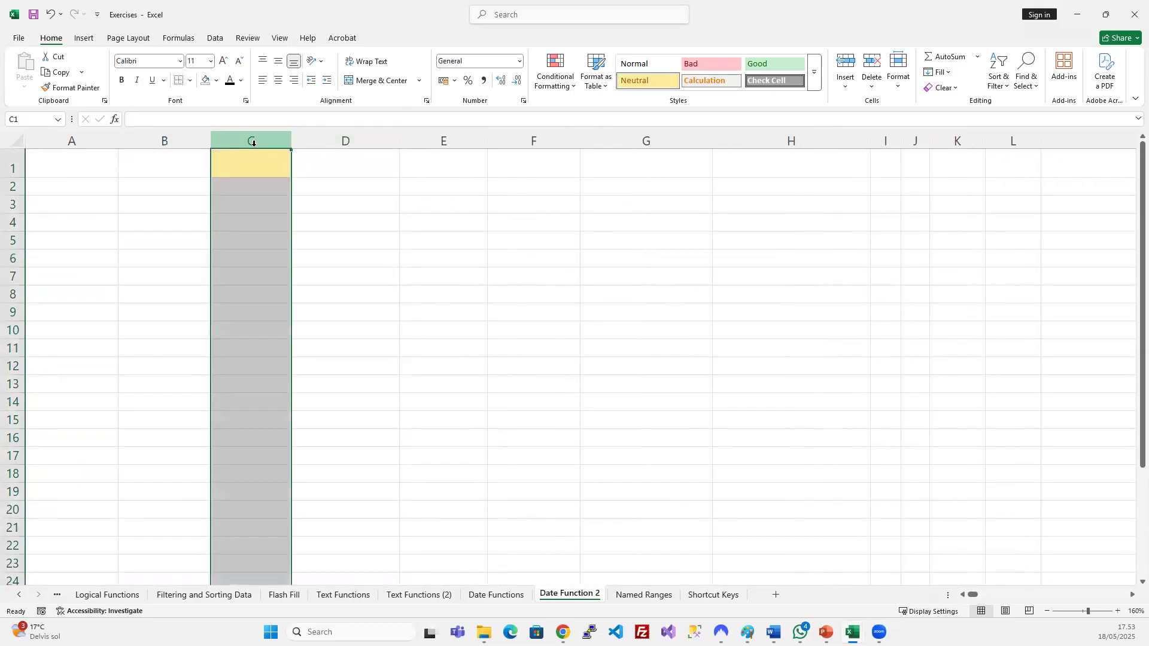
{"action": "key", "text": "ctrl+minus"}
{"action": "left_click", "coordinate": [410, 328]}
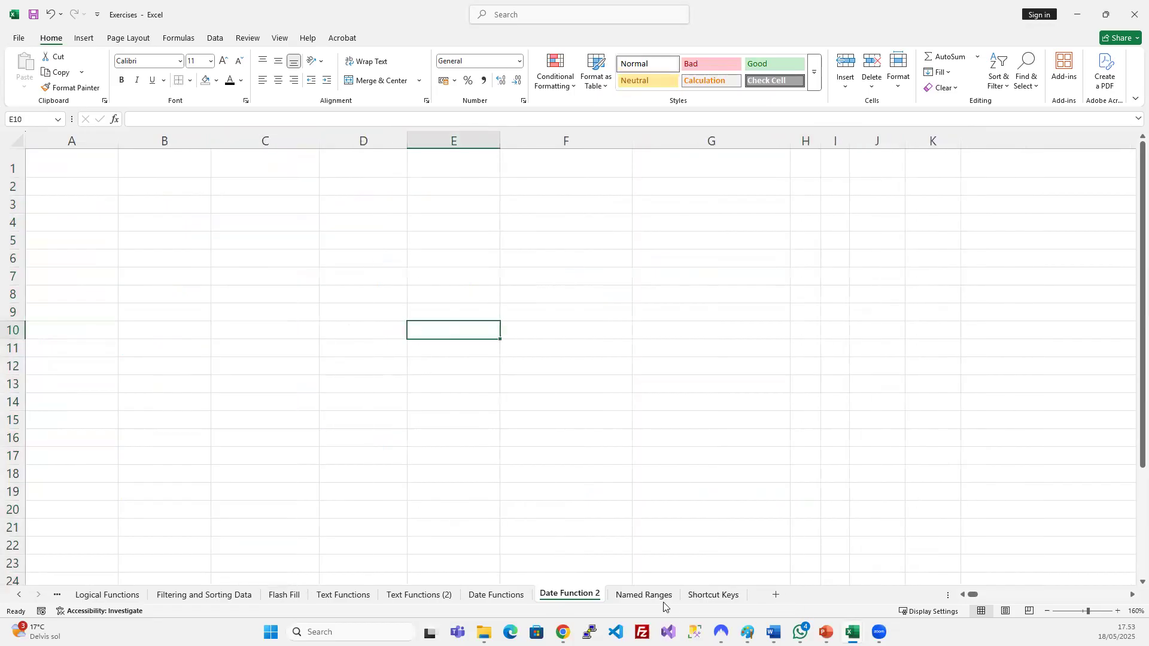
{"action": "left_click", "coordinate": [524, 594]}
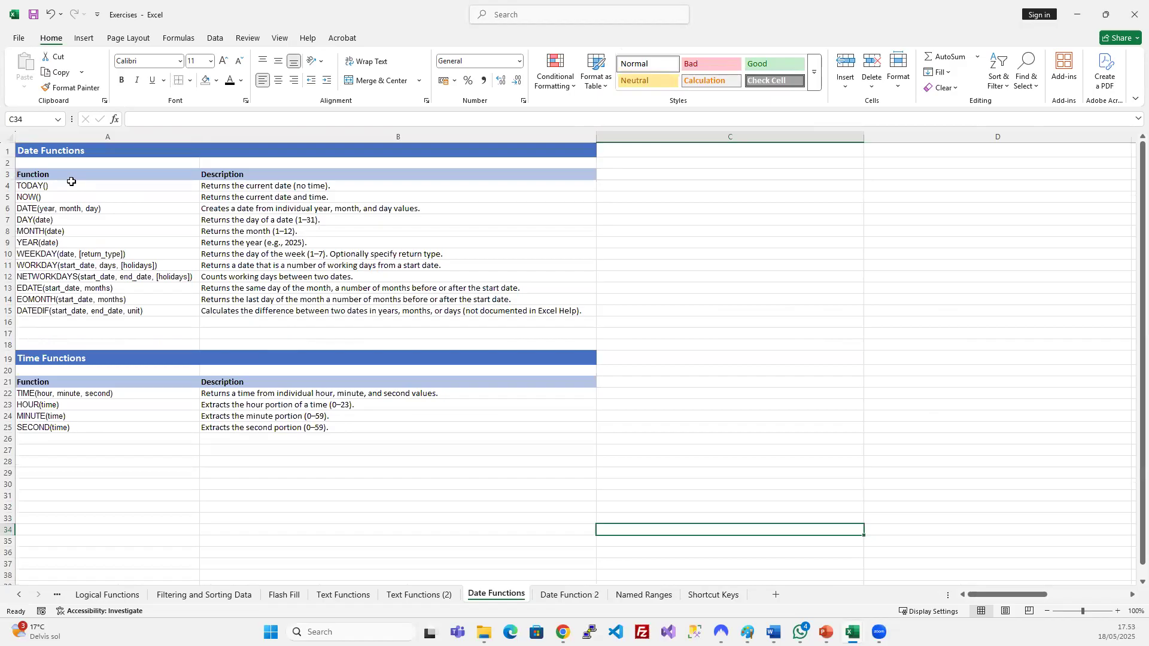
Copy TODAY() through YEAR(date) from Date Functions into A1:A6 of Date Function 2.
{"action": "left_click_drag", "start_coordinate": [71, 182], "coordinate": [82, 238]}
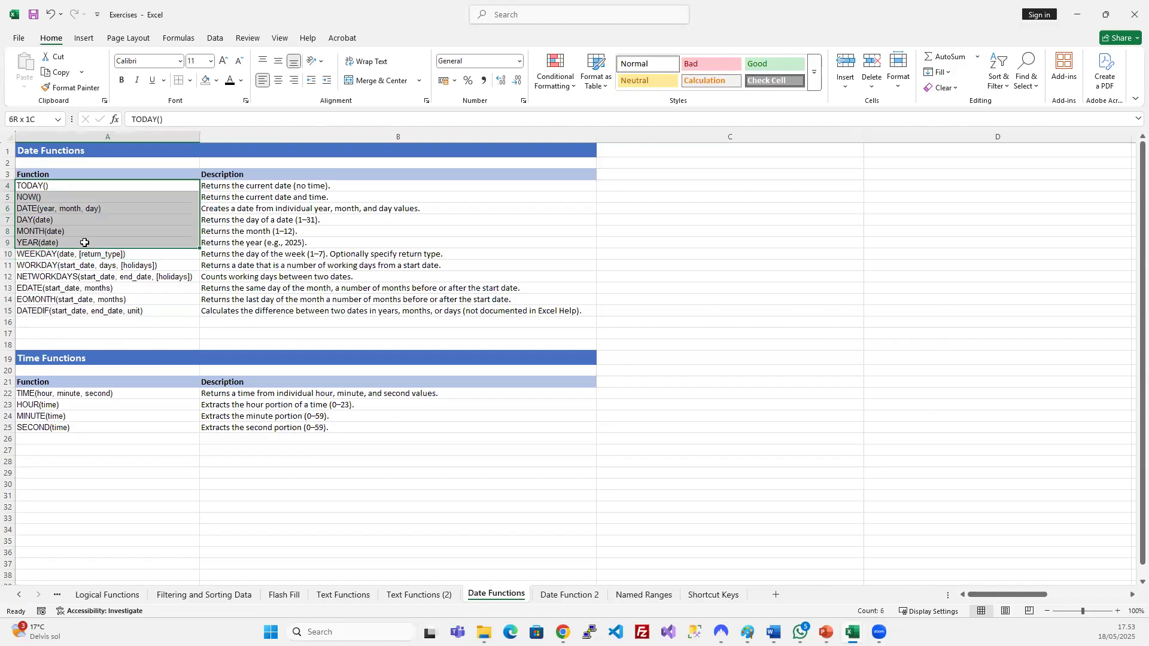
{"action": "key", "text": "ctrl+c"}
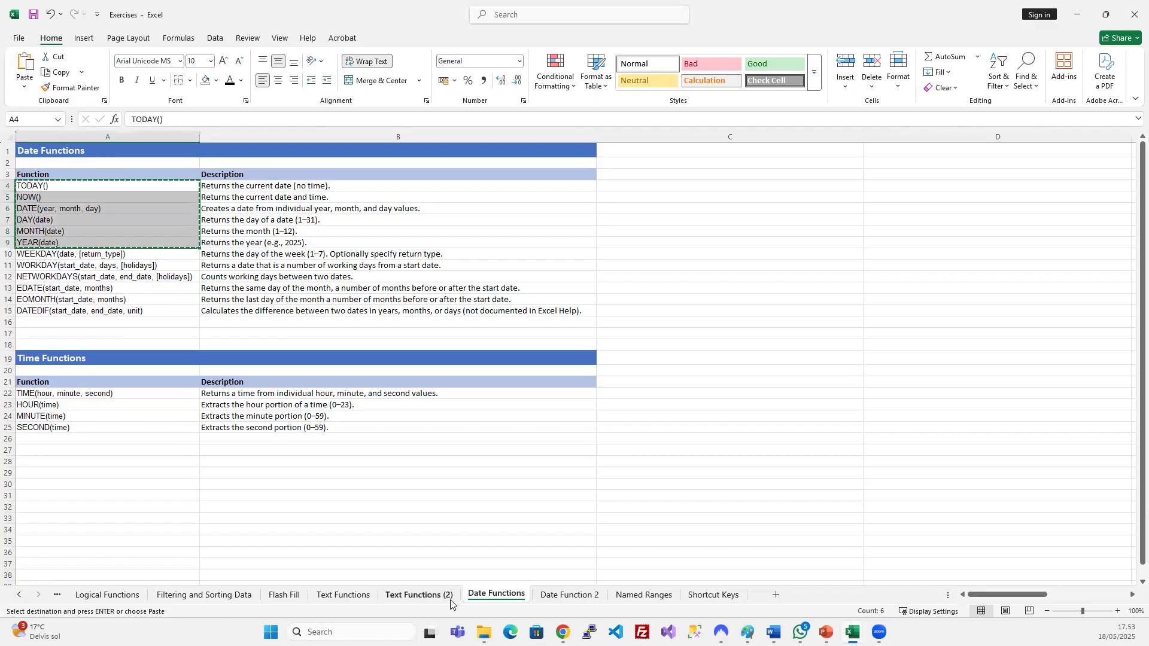
{"action": "left_click", "coordinate": [569, 594]}
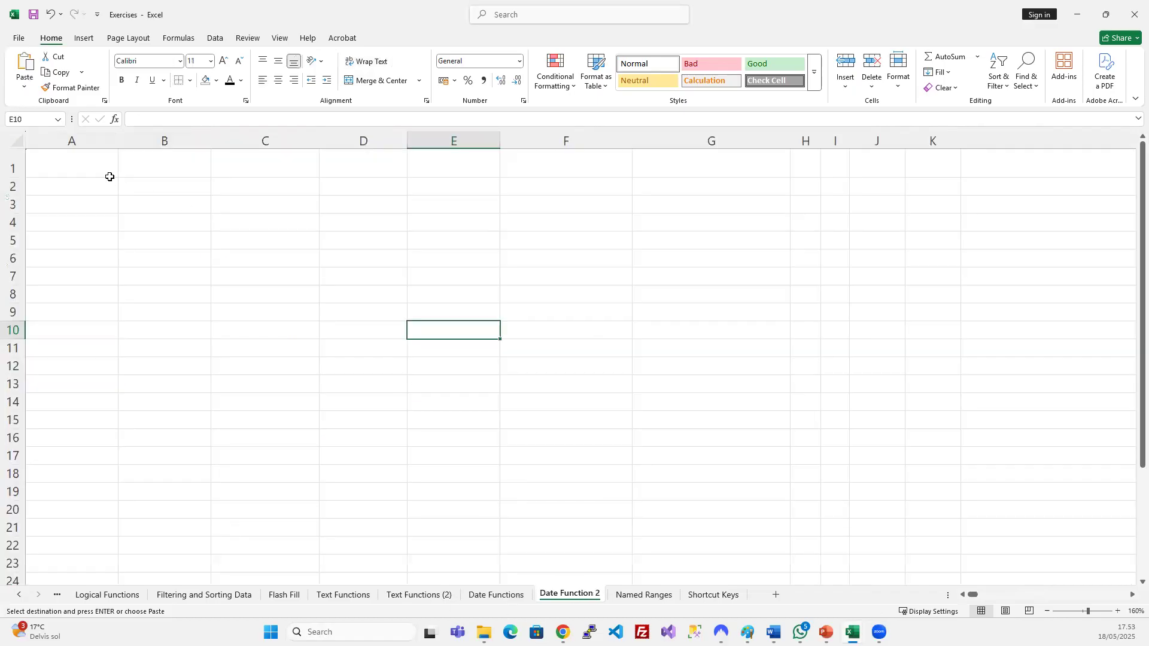
{"action": "left_click", "coordinate": [71, 172]}
{"action": "key", "text": "ctrl+v"}
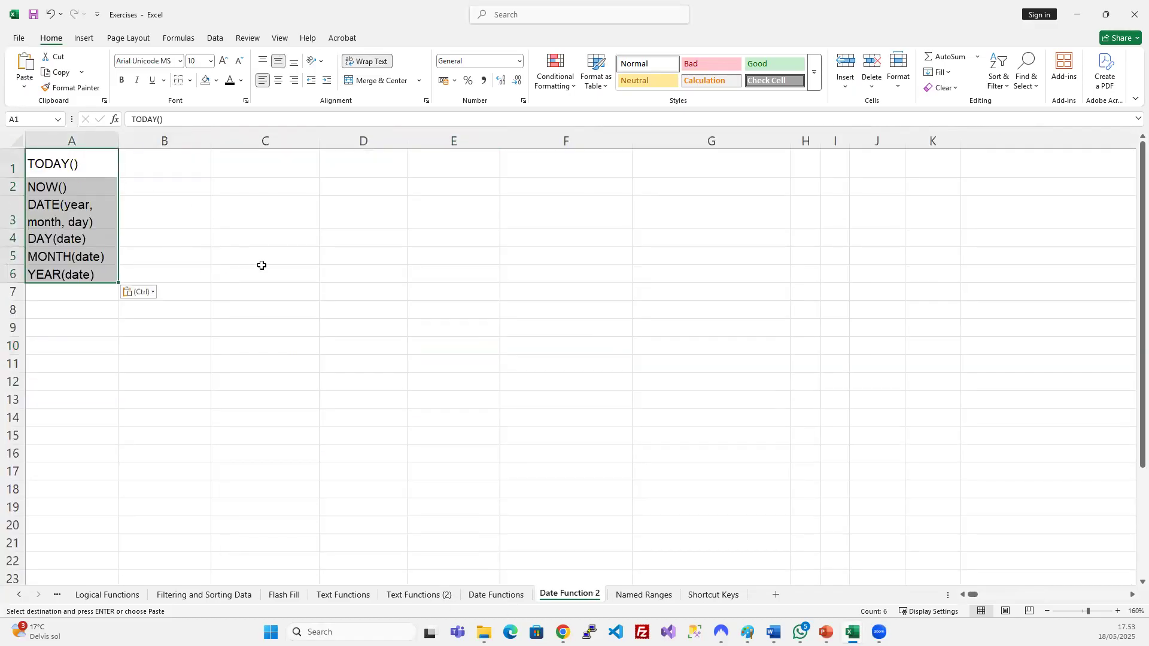
{"action": "left_click", "coordinate": [261, 271]}
{"action": "left_click", "coordinate": [76, 316]}
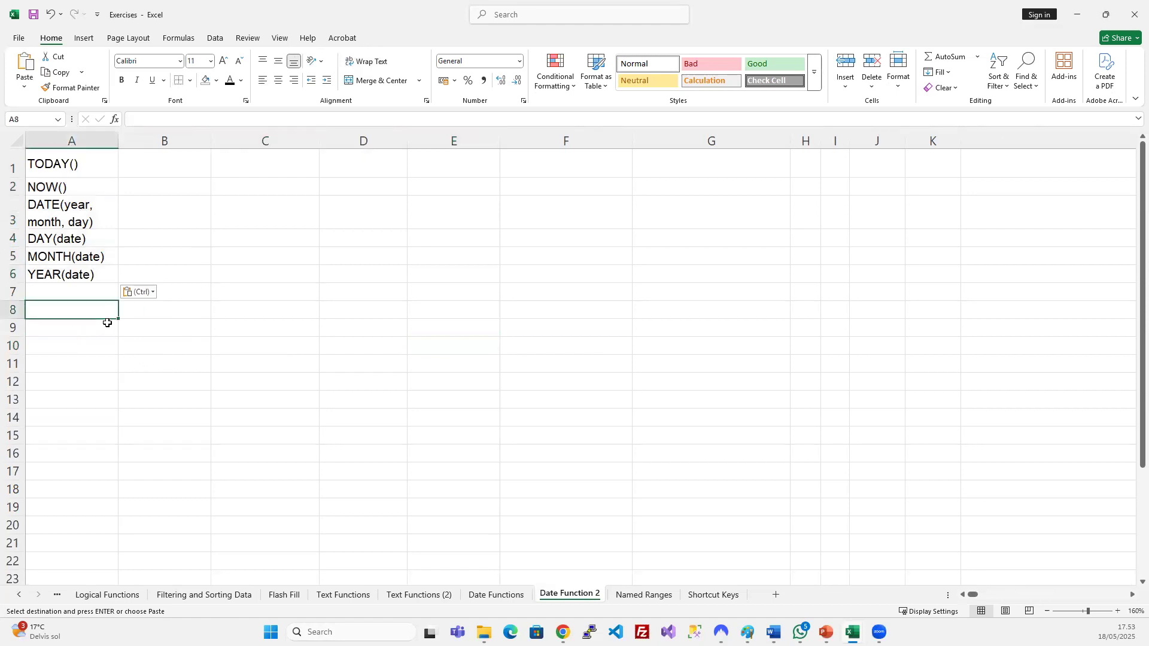
{"action": "left_click_drag", "start_coordinate": [90, 164], "coordinate": [77, 275]}
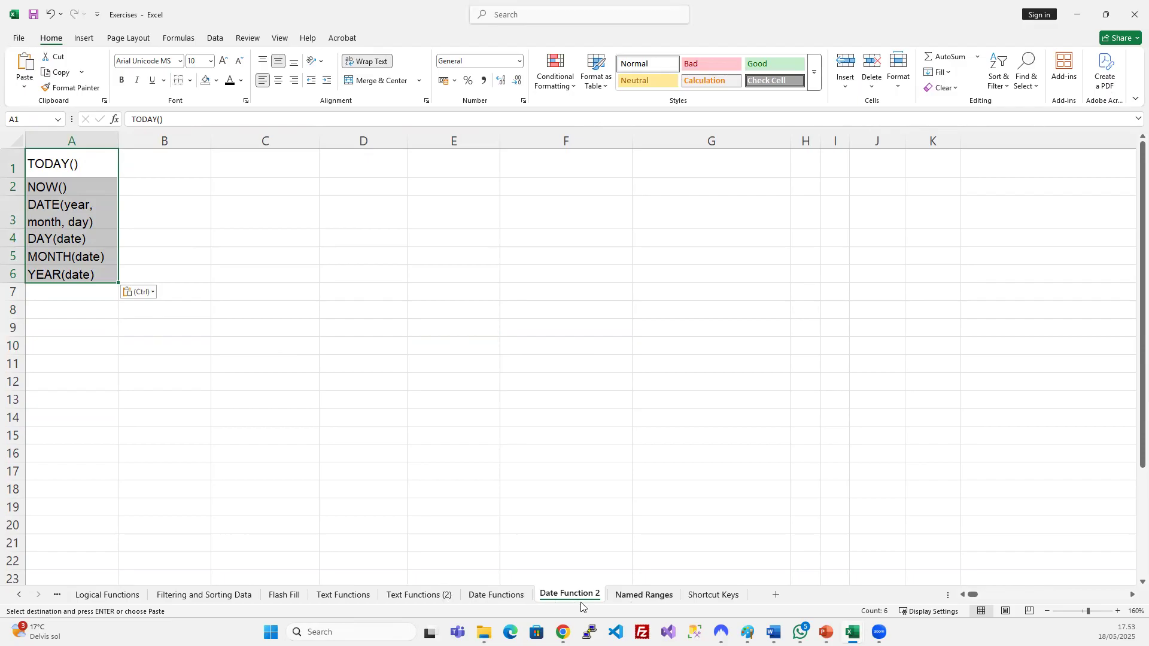
Check the TRIM-to-RIGHT header row on Text Functions (2), then reselect A1:A6 on Date Function 2.
{"action": "left_click", "coordinate": [396, 595]}
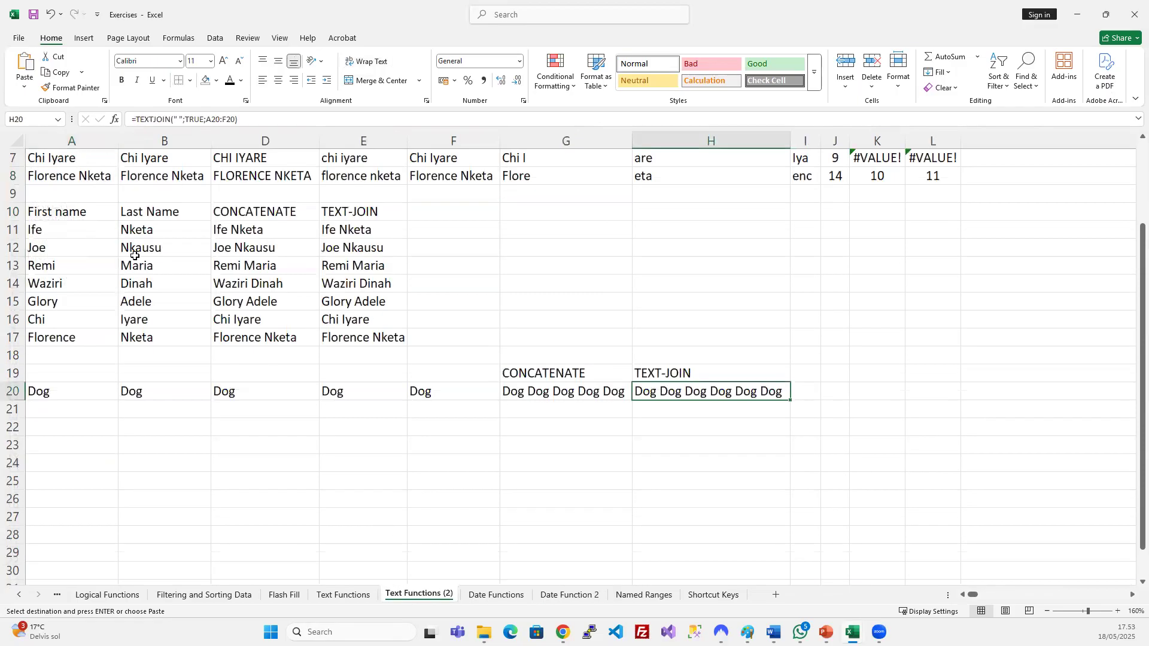
{"action": "scroll", "coordinate": [85, 196], "scroll_direction": "up", "scroll_amount": 2}
{"action": "left_click_drag", "start_coordinate": [142, 172], "coordinate": [695, 170]}
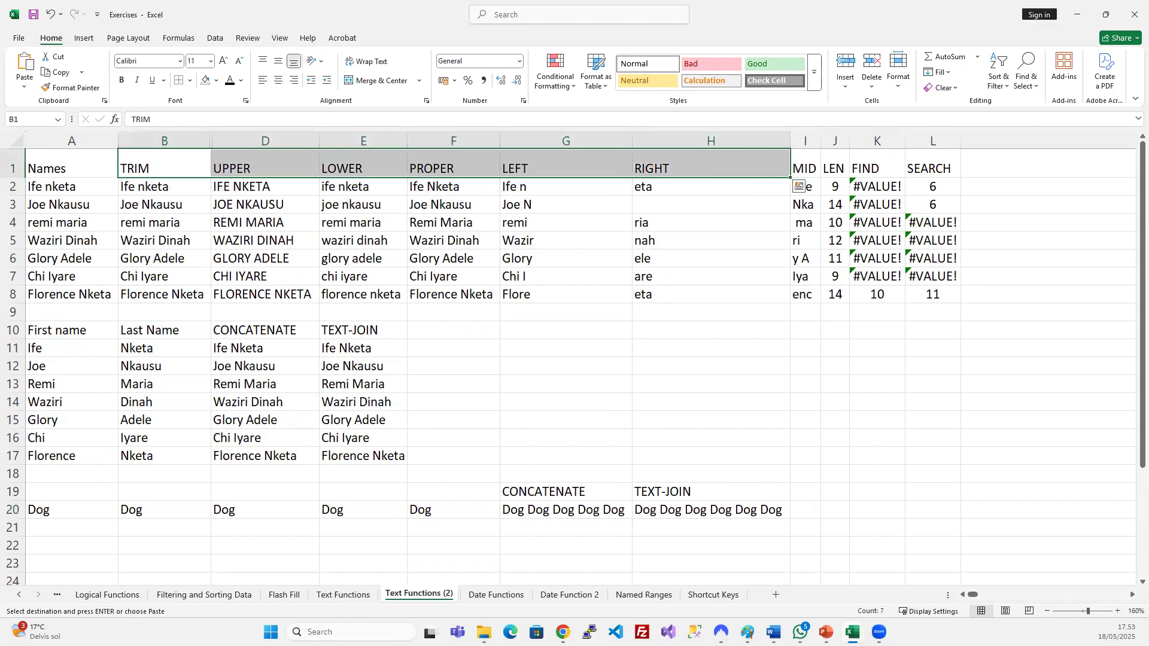
{"action": "left_click", "coordinate": [566, 595]}
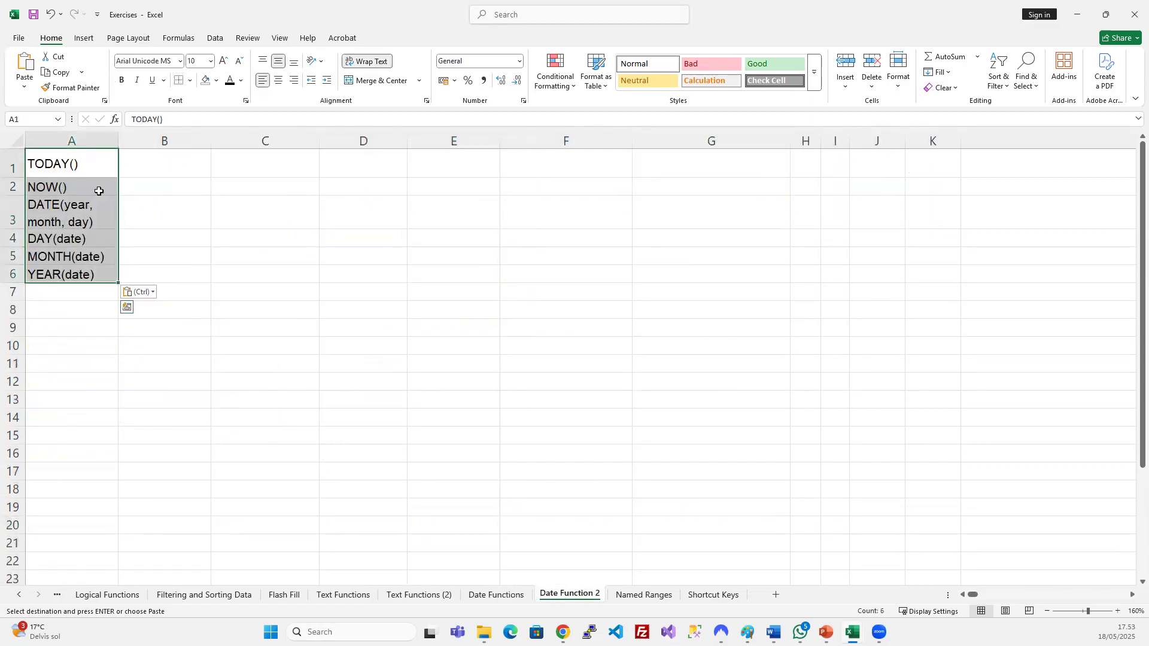
{"action": "left_click_drag", "start_coordinate": [76, 166], "coordinate": [87, 276]}
Paste the function names transposed across row 1 from C1 and autofit column E.
{"action": "right_click", "coordinate": [246, 165]}
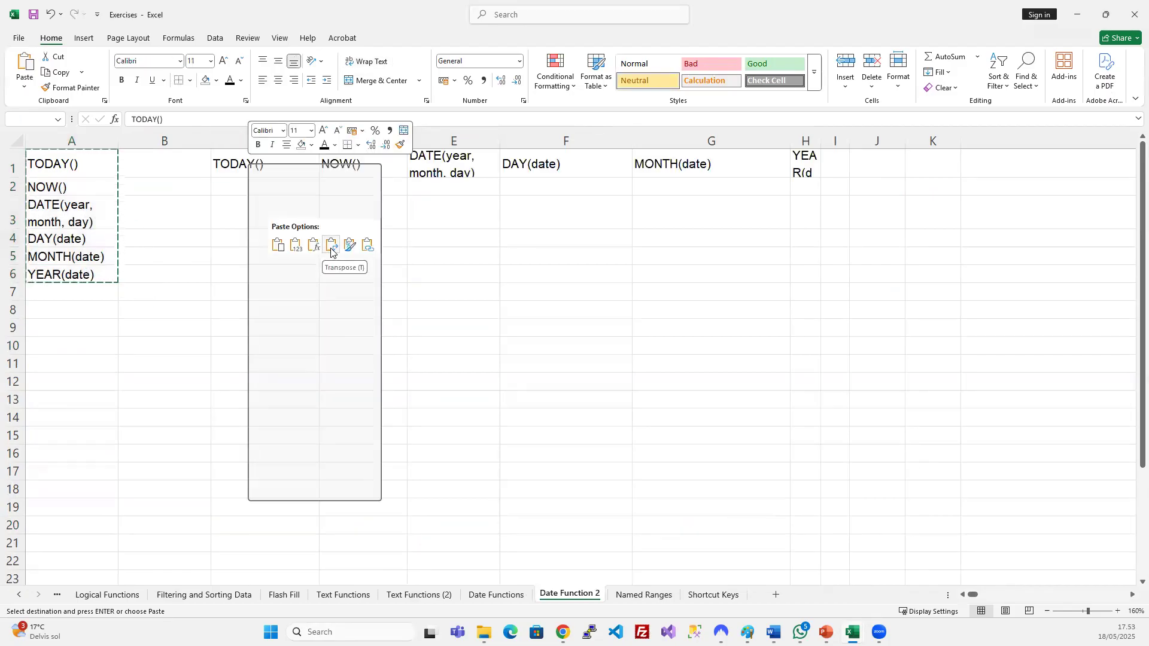
{"action": "left_click", "coordinate": [331, 248]}
{"action": "left_click", "coordinate": [442, 274]}
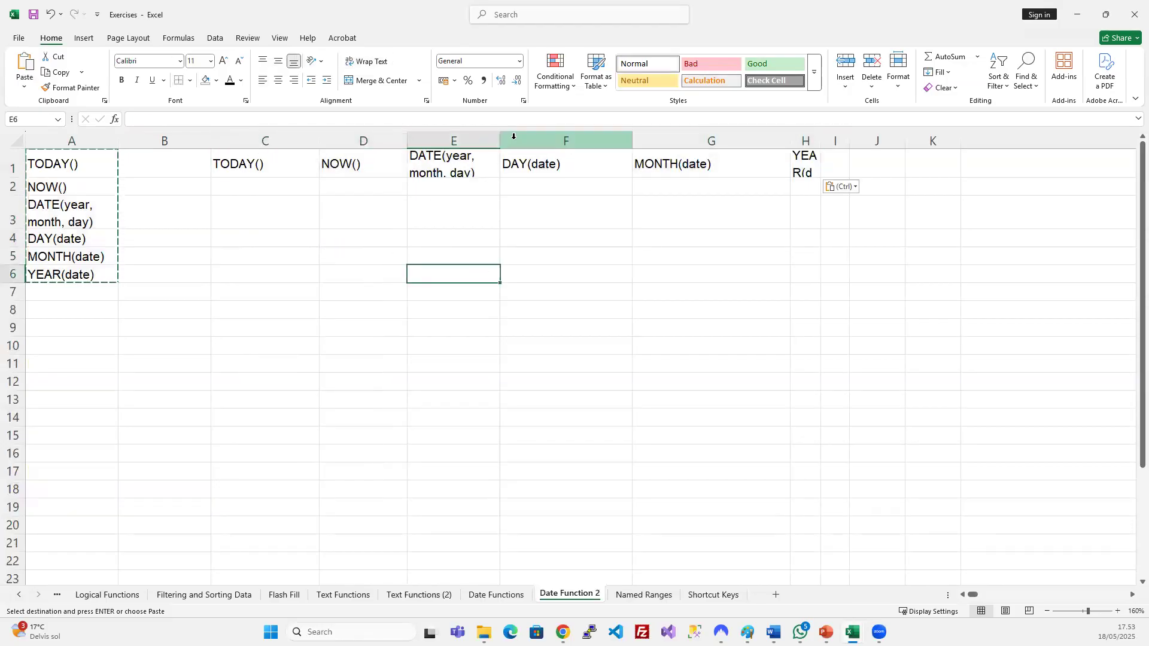
{"action": "left_click_drag", "start_coordinate": [500, 138], "coordinate": [587, 138]}
{"action": "double_click", "coordinate": [583, 138]}
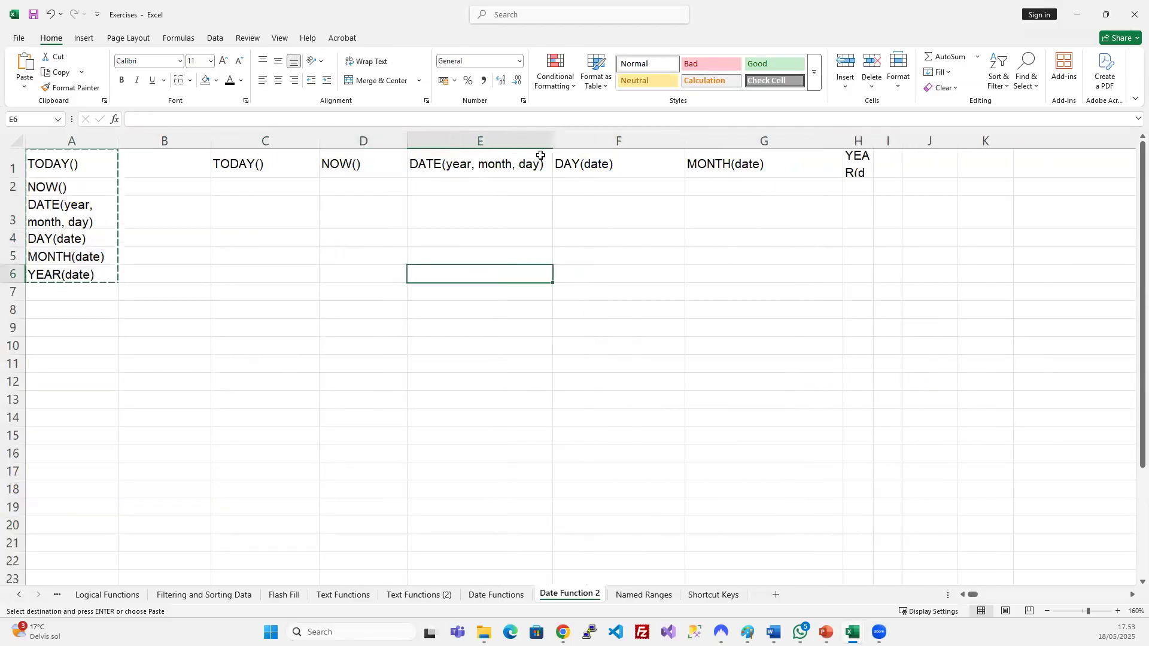
Delete columns A:B with the vertical list, then insert a narrow empty column A.
{"action": "left_click_drag", "start_coordinate": [78, 140], "coordinate": [159, 140]}
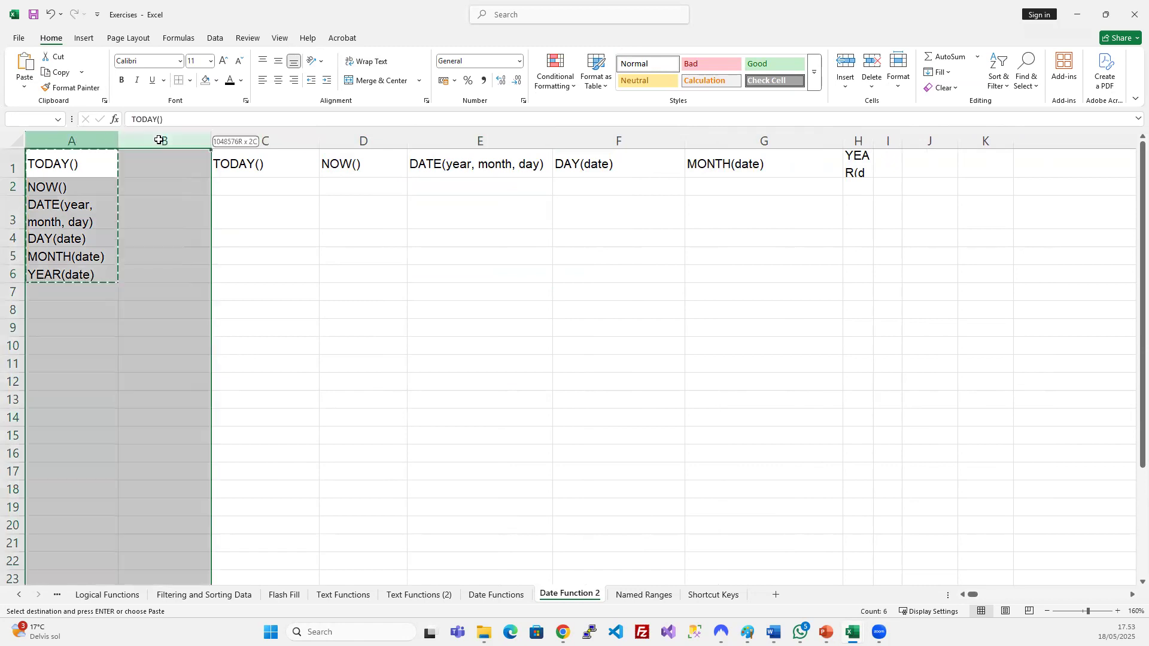
{"action": "key", "text": "ctrl+minus"}
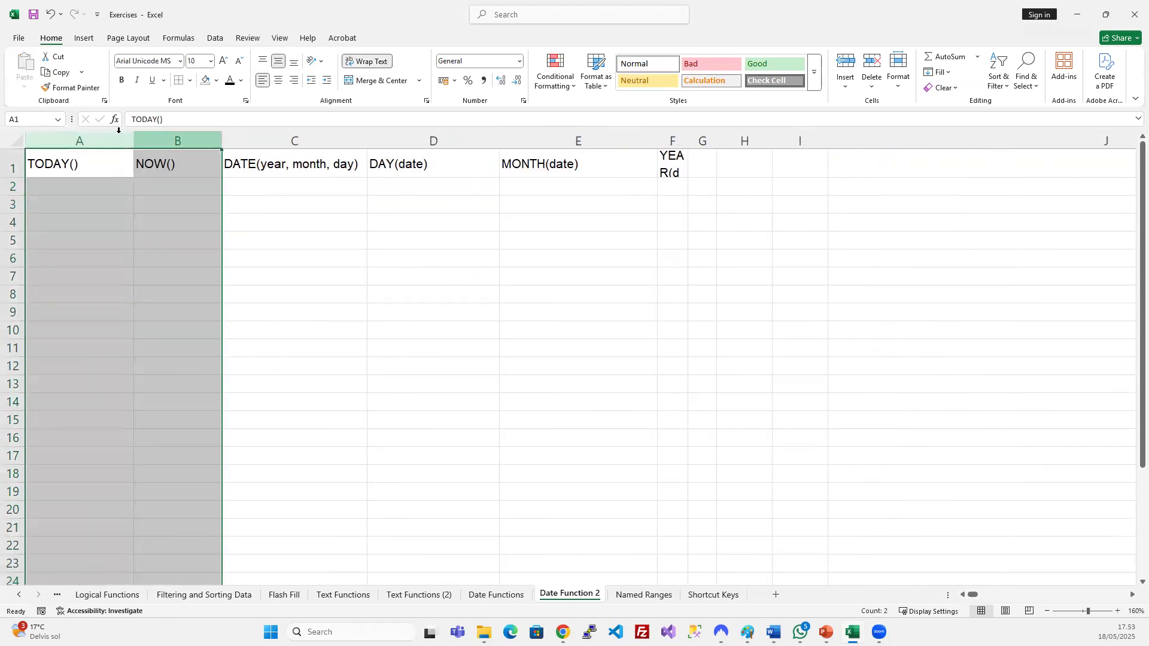
{"action": "left_click", "coordinate": [106, 138]}
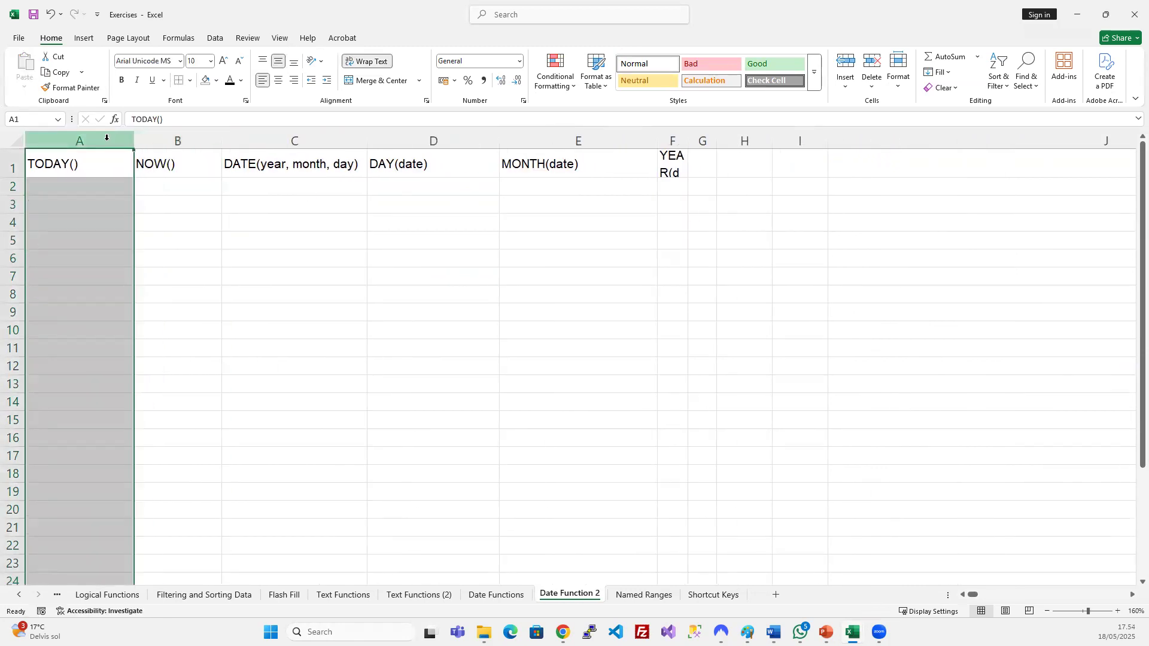
{"action": "key", "text": "ctrl+minus"}
{"action": "key", "text": "ctrl+z"}
{"action": "key", "text": "ctrl+plus"}
{"action": "left_click", "coordinate": [560, 218]}
{"action": "left_click_drag", "start_coordinate": [573, 128], "coordinate": [184, 130]}
{"action": "left_click", "coordinate": [230, 226]}
{"action": "left_click", "coordinate": [234, 188]}
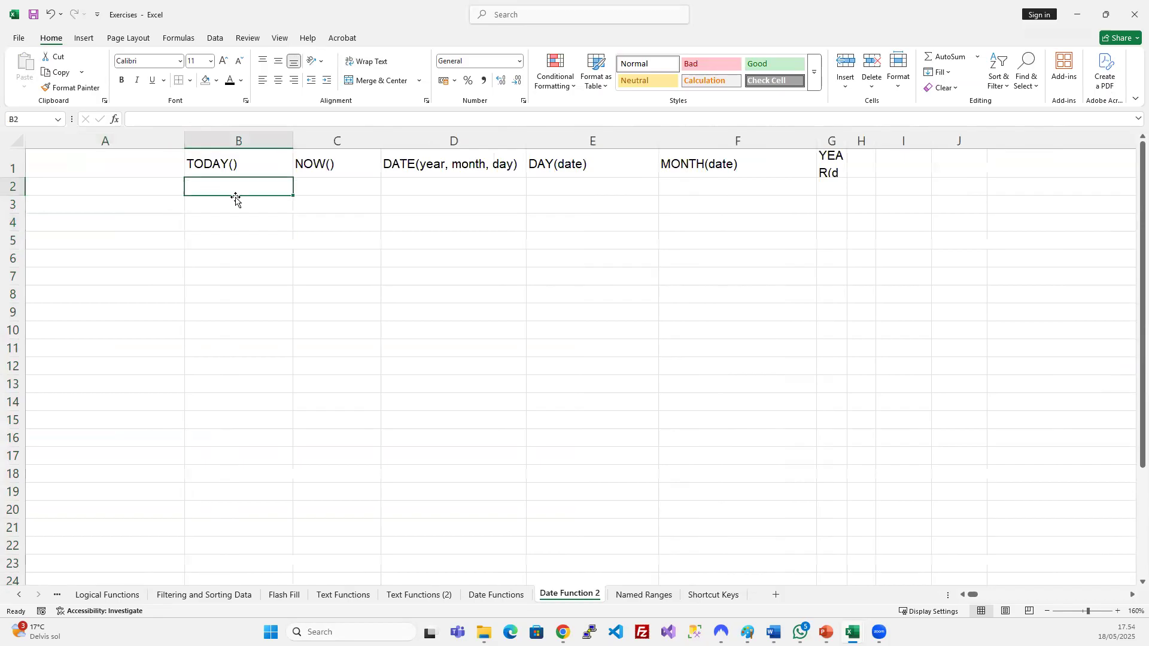
Enter =TODAY() in B2, showing 18/05/2025, and centre it in the cell.
{"action": "type", "text": "="}
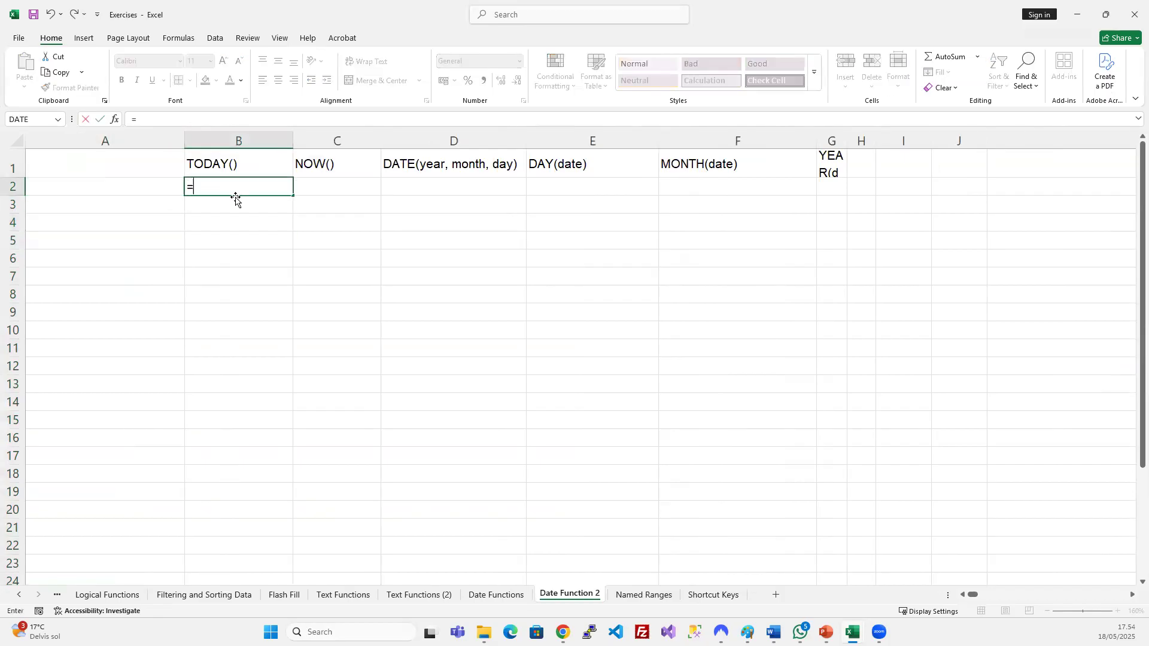
{"action": "type", "text": "to"}
{"action": "key", "text": "Tab"}
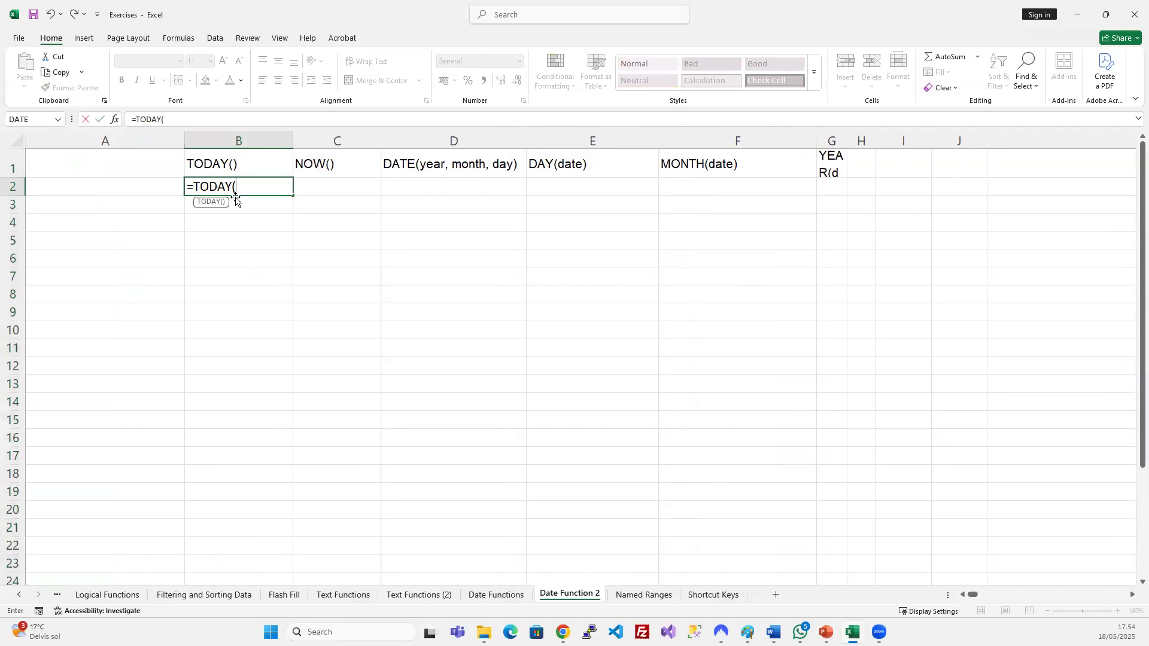
{"action": "type", "text": ")"}
{"action": "key", "text": "BackSpace"}
{"action": "key", "text": "Return"}
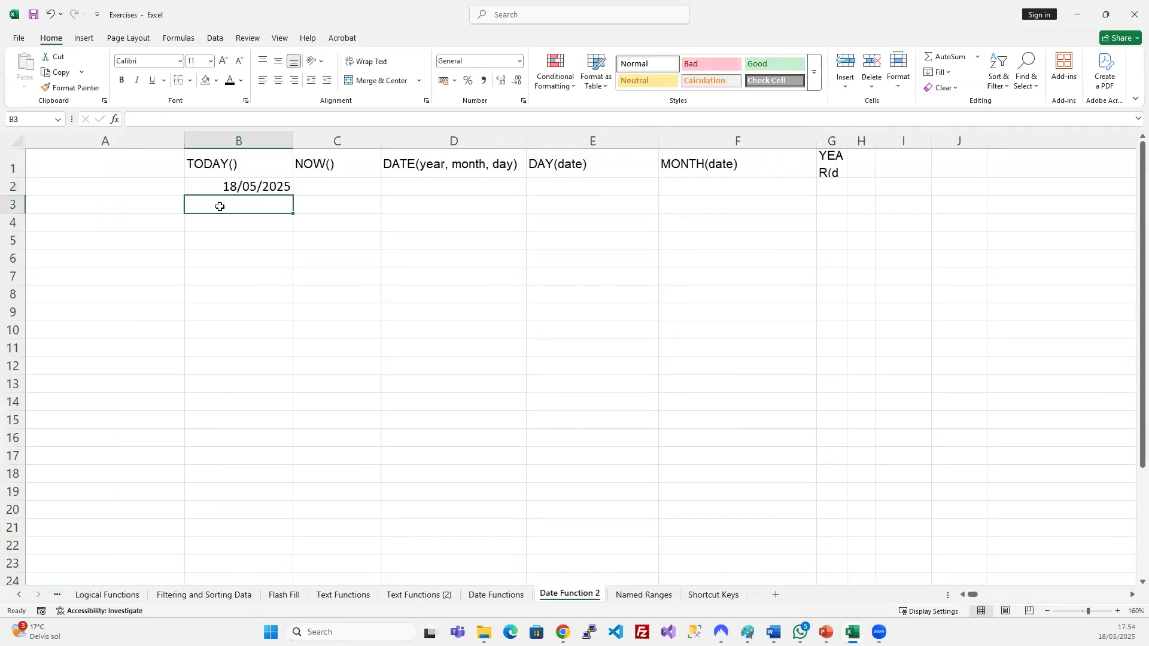
{"action": "left_click", "coordinate": [279, 190]}
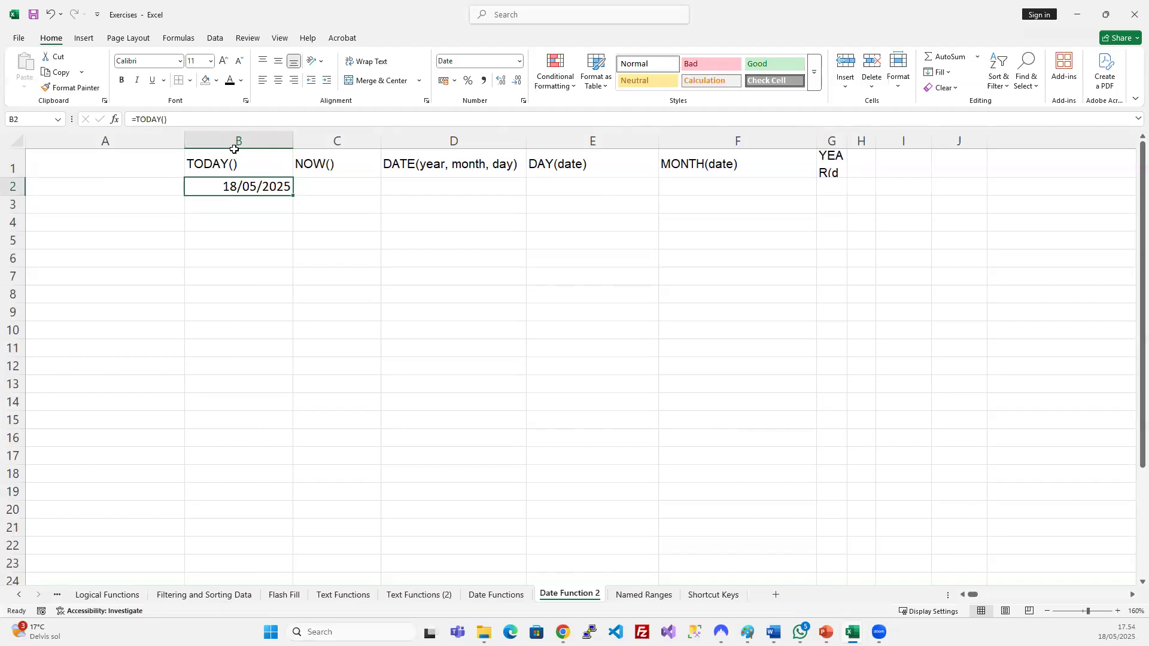
{"action": "left_click", "coordinate": [278, 79]}
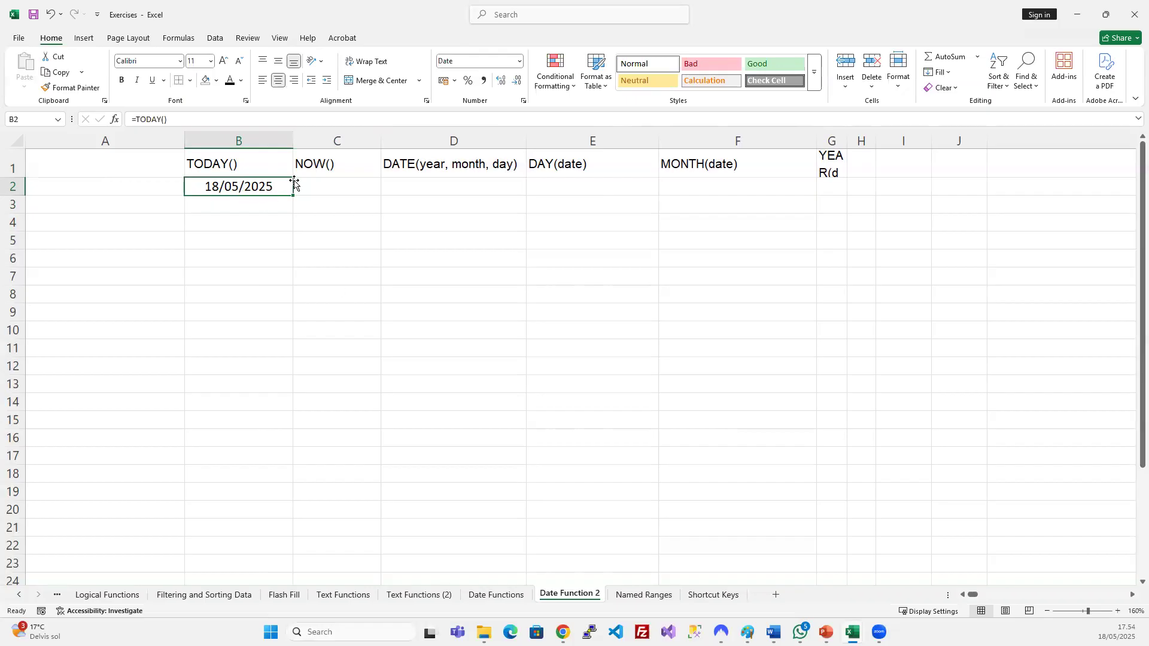
Delete the empty column A so the headings start at A1.
{"action": "left_click", "coordinate": [148, 136]}
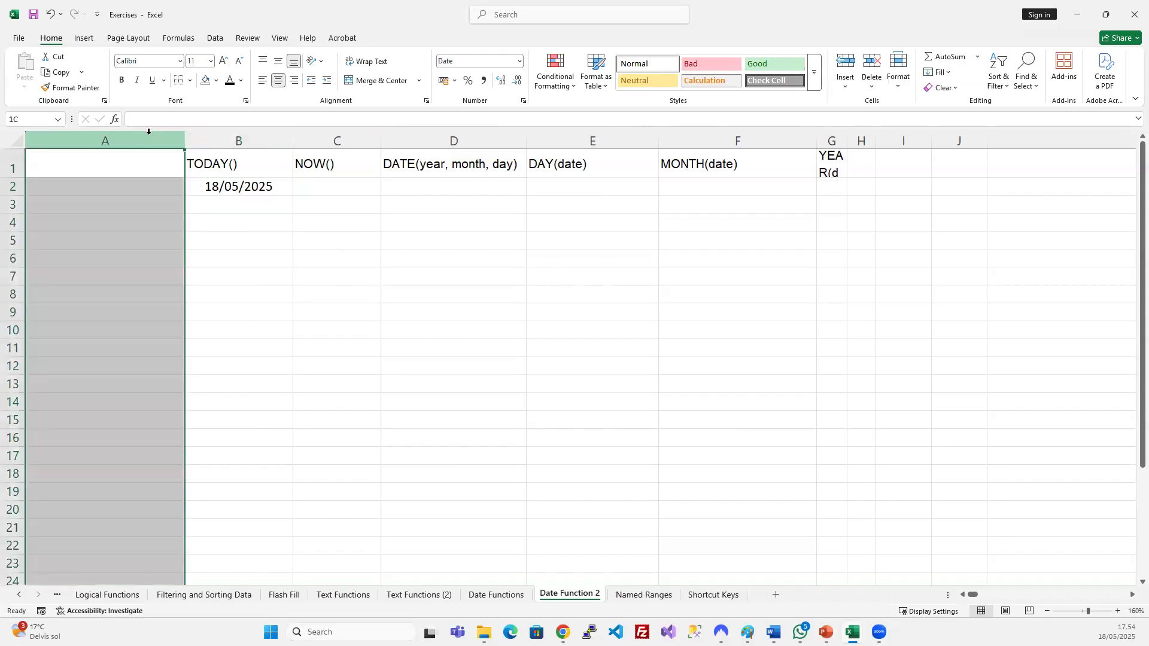
{"action": "key", "text": "ctrl+minus"}
{"action": "left_click", "coordinate": [178, 204]}
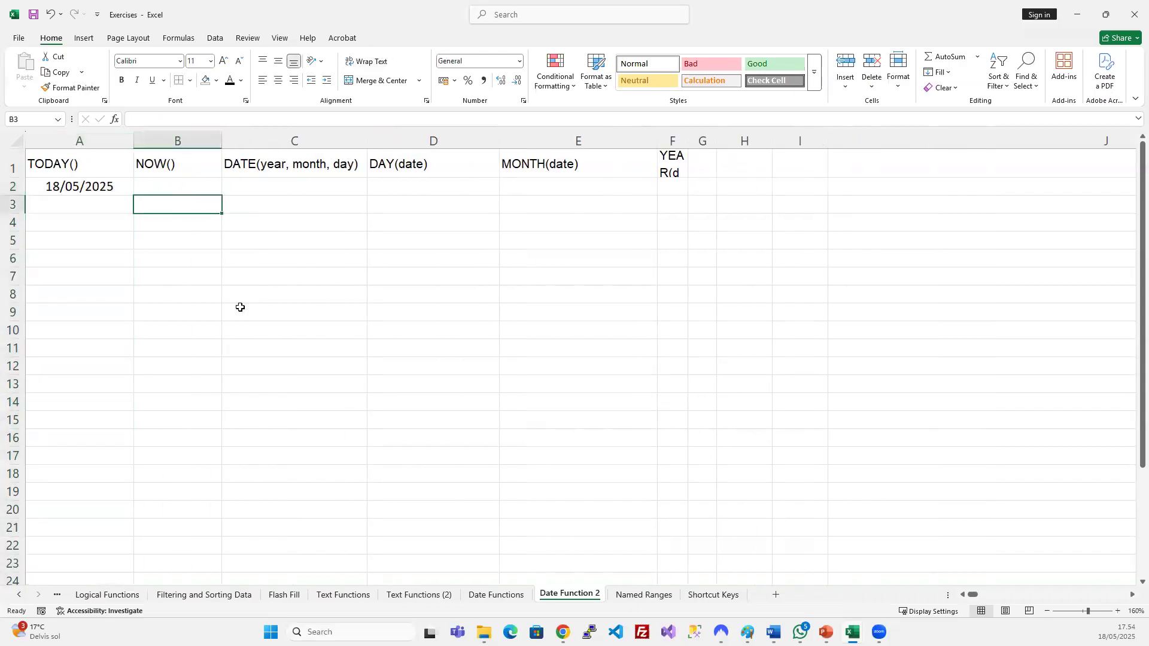
Read the NOW() and TODAY() descriptions on the Date Functions sheet.
{"action": "left_click", "coordinate": [496, 595]}
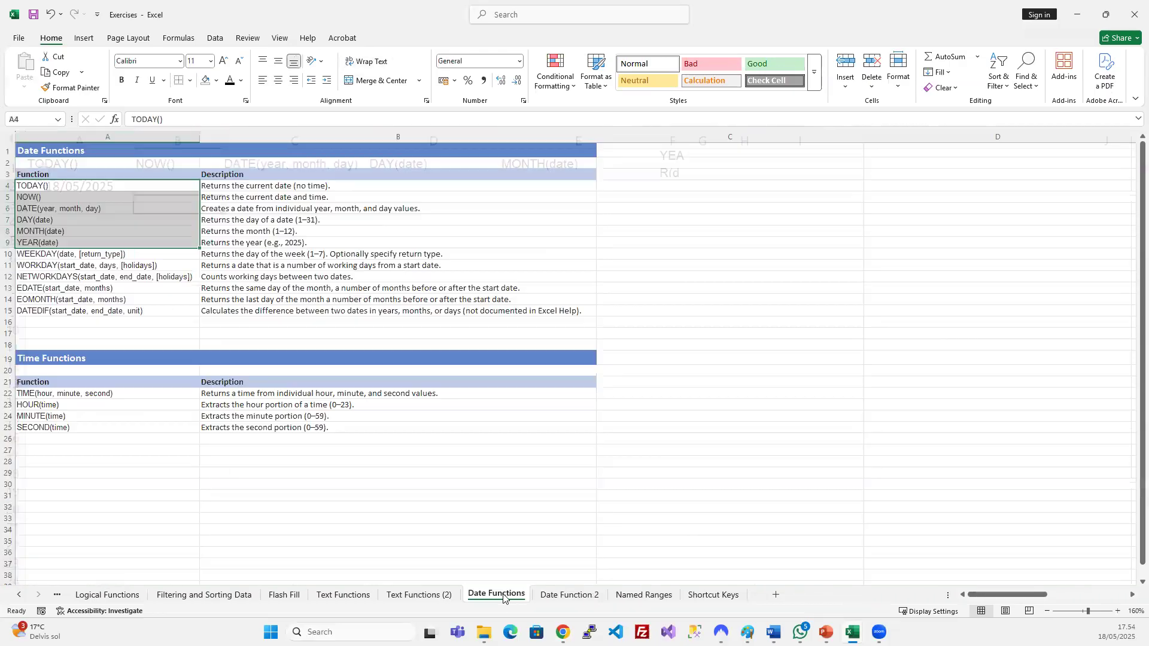
{"action": "left_click", "coordinate": [276, 198]}
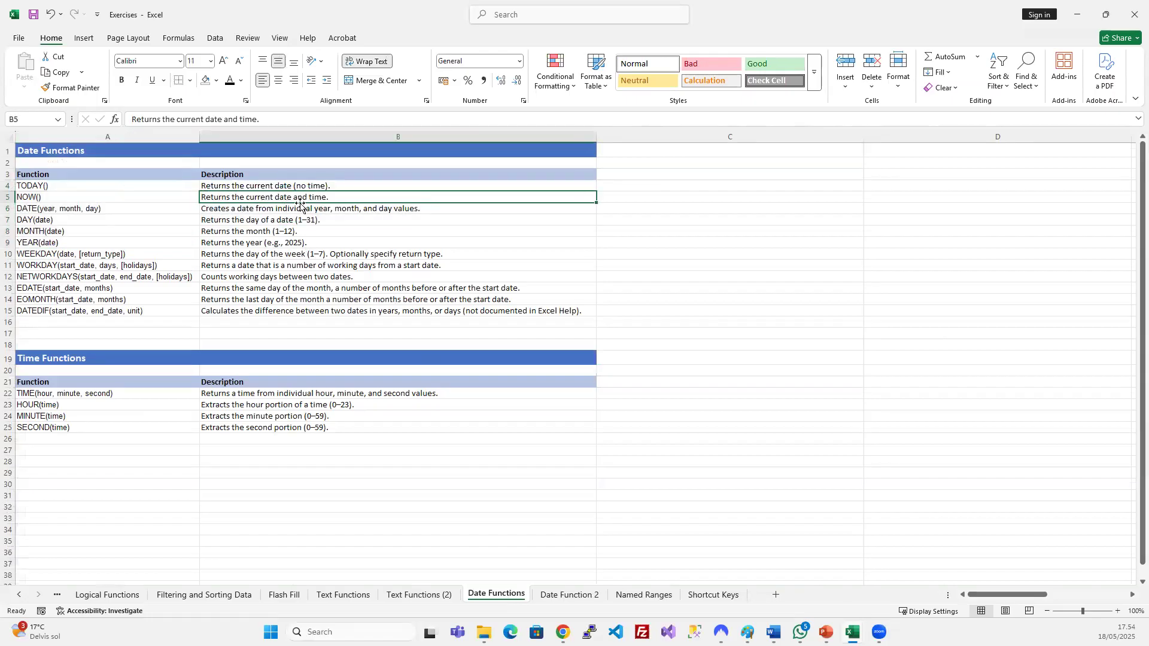
{"action": "left_click", "coordinate": [69, 186]}
{"action": "left_click", "coordinate": [307, 190]}
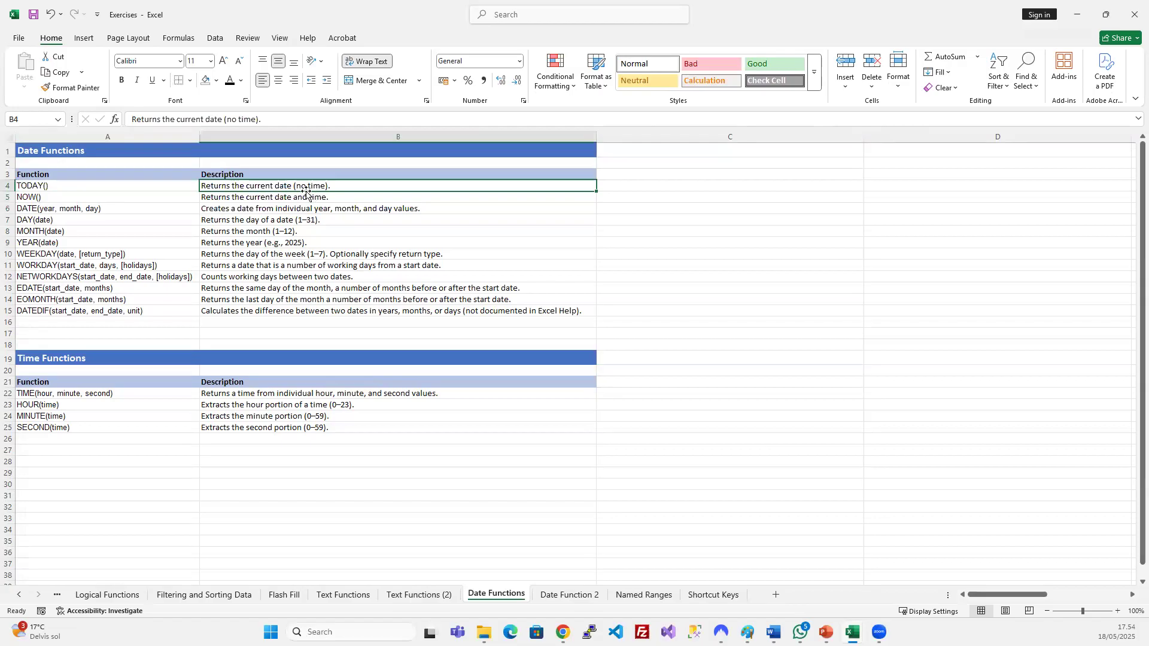
Enter =NOW() in B2 on Date Function 2, showing 18/05/2025 17.55.
{"action": "left_click", "coordinate": [569, 594]}
{"action": "left_click", "coordinate": [178, 185]}
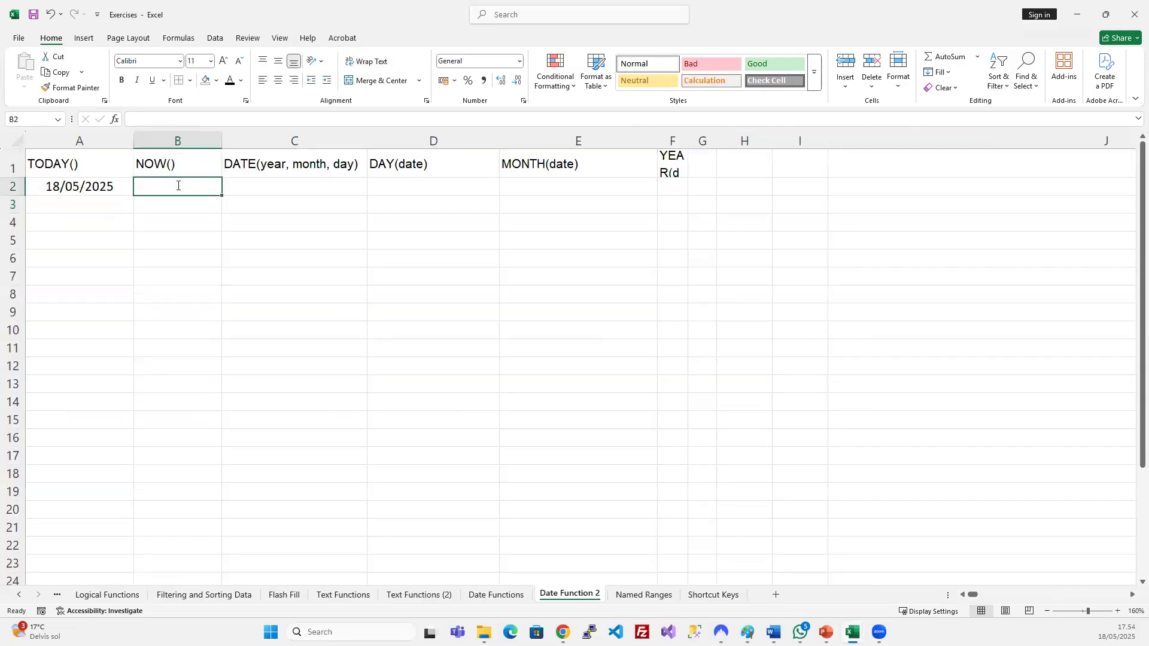
{"action": "type", "text": "=no"}
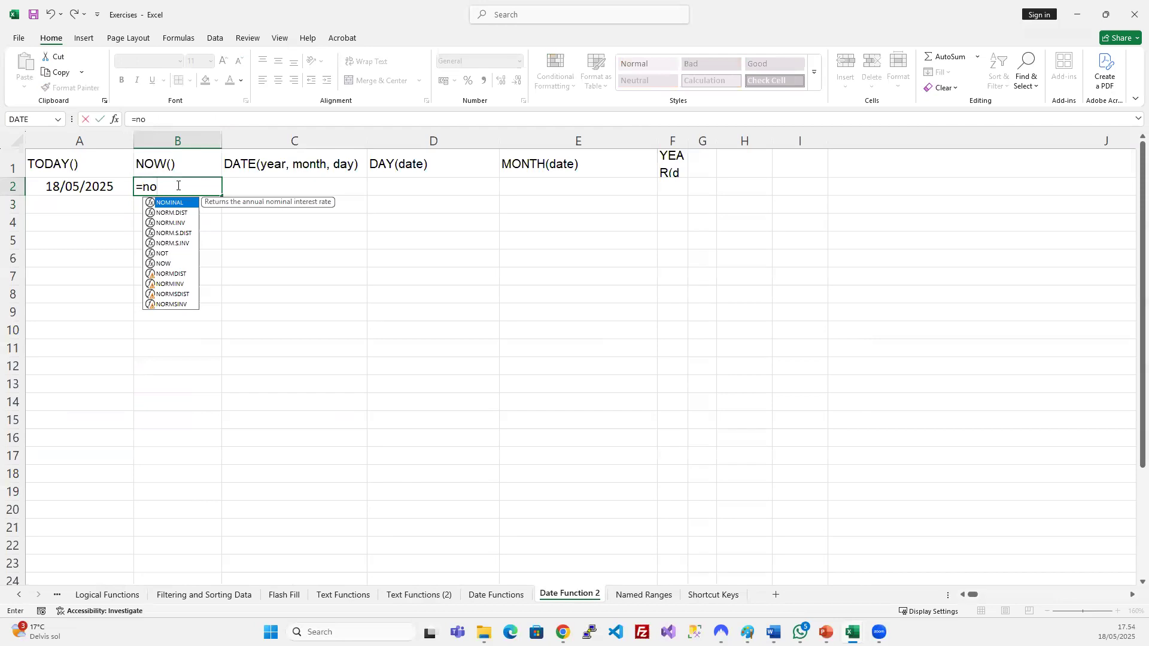
{"action": "type", "text": "w()"}
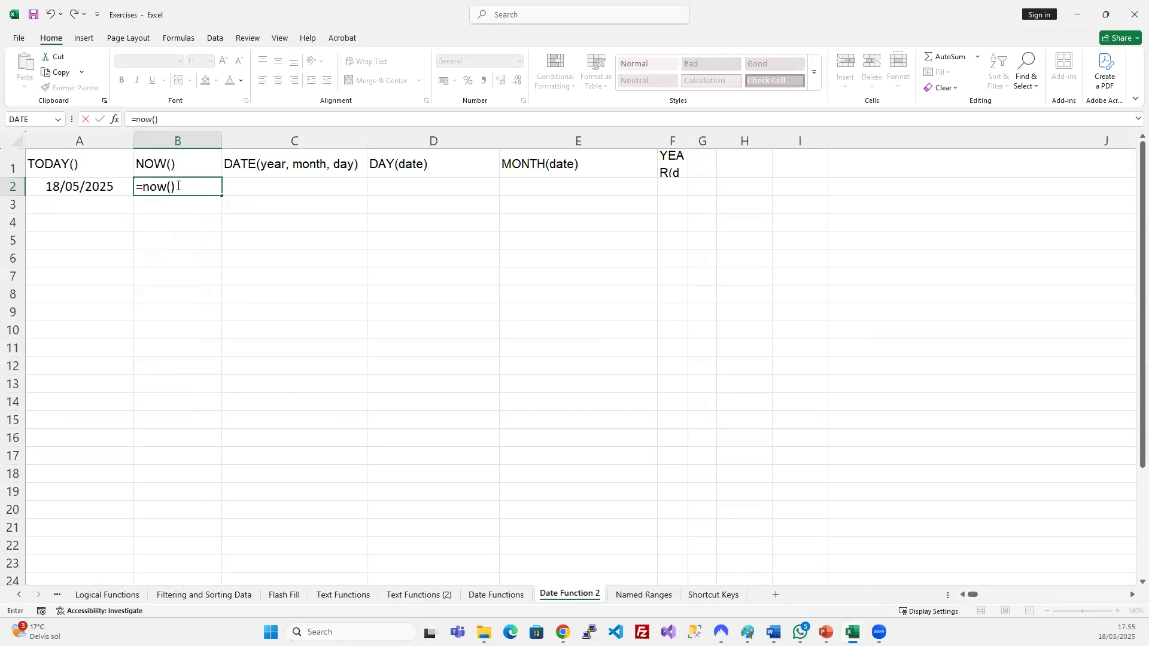
{"action": "key", "text": "Return"}
{"action": "left_click", "coordinate": [198, 187]}
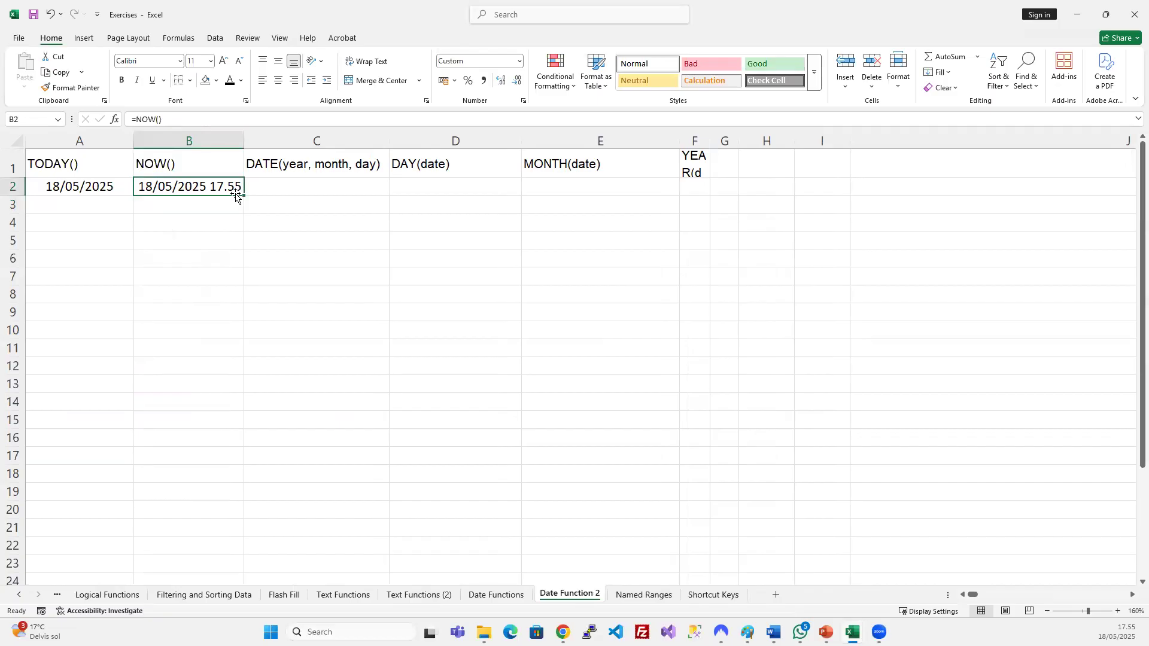
Check the DATE description, then return to Date Function 2 and select C2.
{"action": "left_click", "coordinate": [496, 594]}
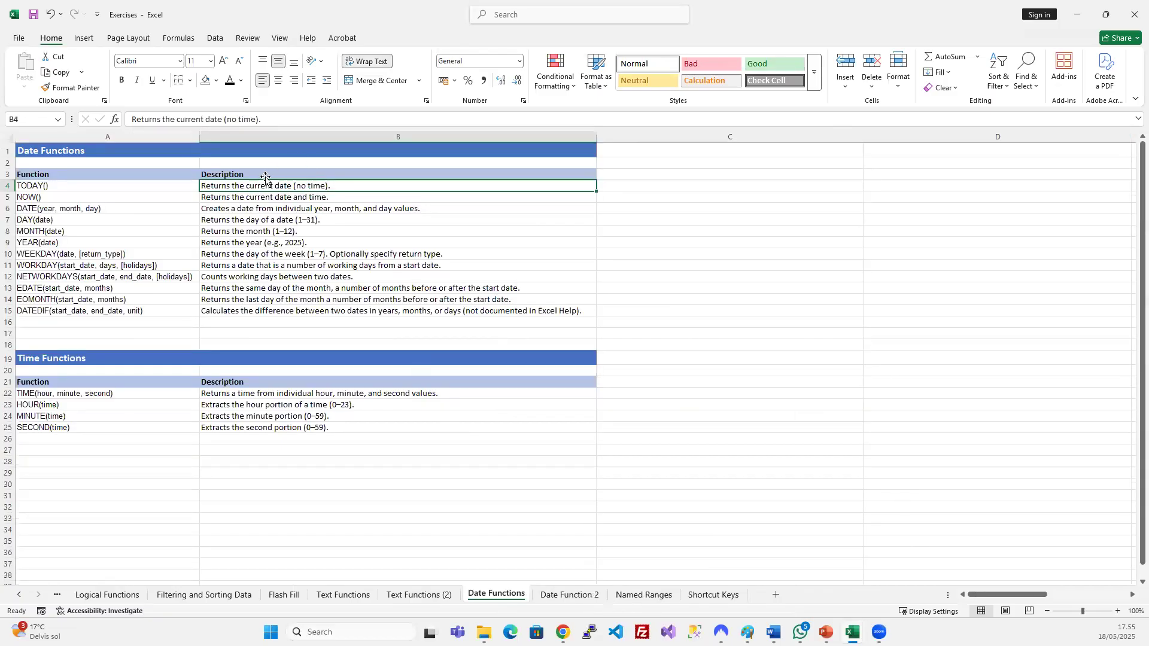
{"action": "left_click", "coordinate": [259, 209]}
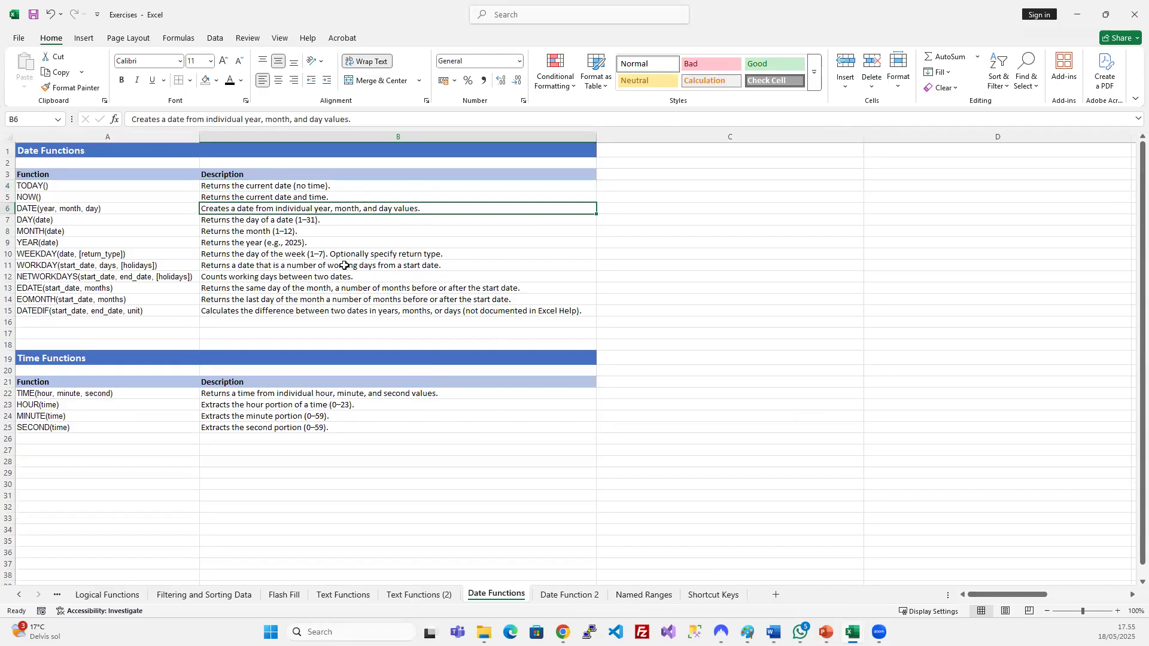
{"action": "left_click", "coordinate": [568, 594]}
{"action": "left_click", "coordinate": [304, 187]}
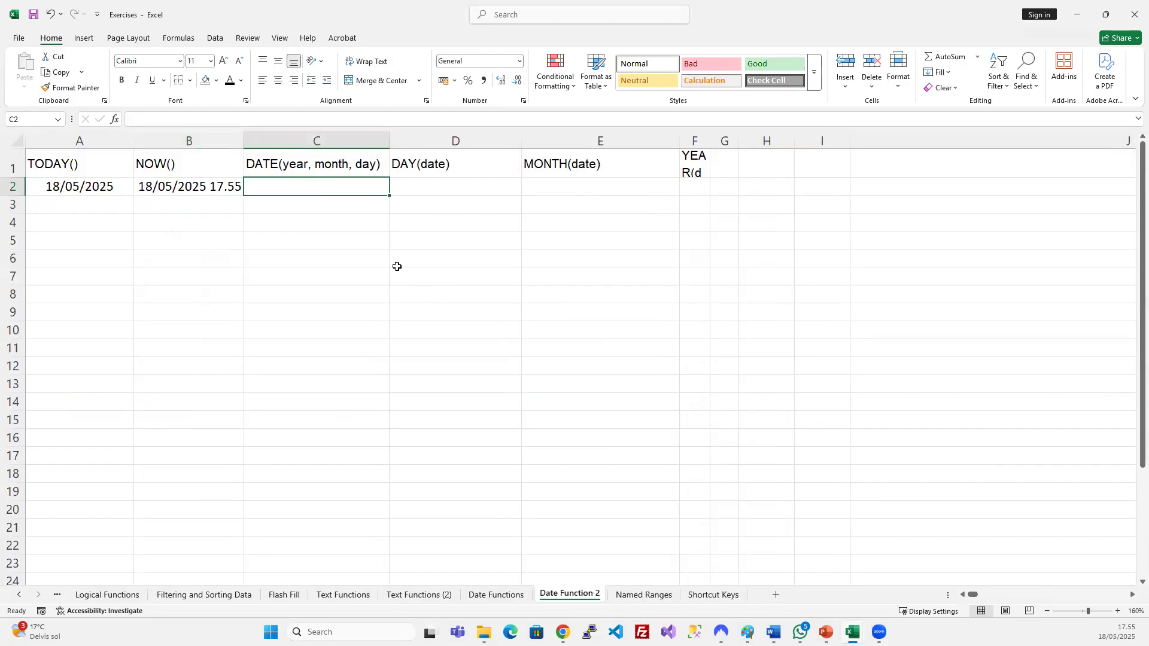
Enter =DATE(2025;05;18) in C2 so it displays 18/05/2025.
{"action": "type", "text": "=date"}
{"action": "key", "text": "Tab"}
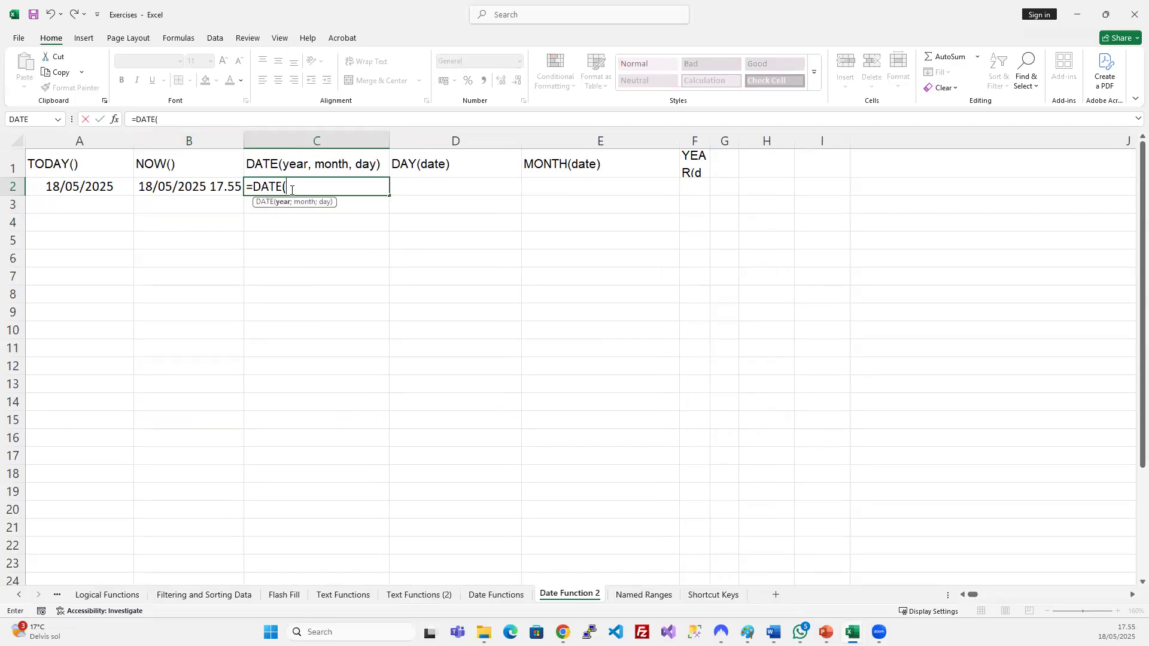
{"action": "type", "text": "2025;05;"}
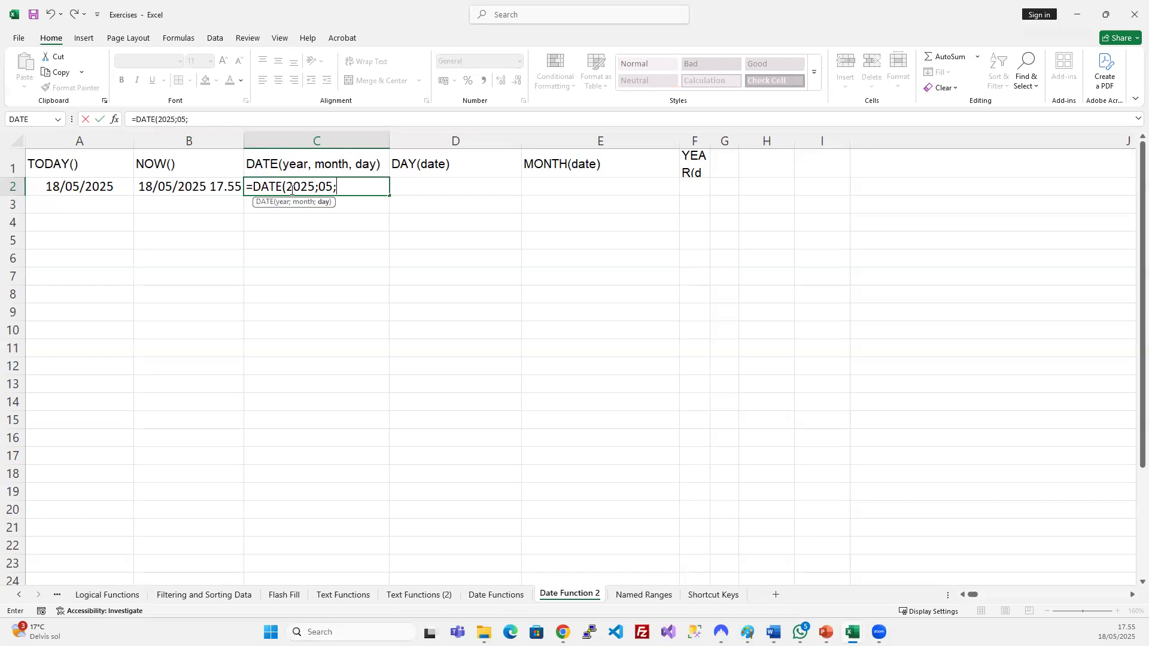
{"action": "type", "text": "18)"}
{"action": "key", "text": "Return"}
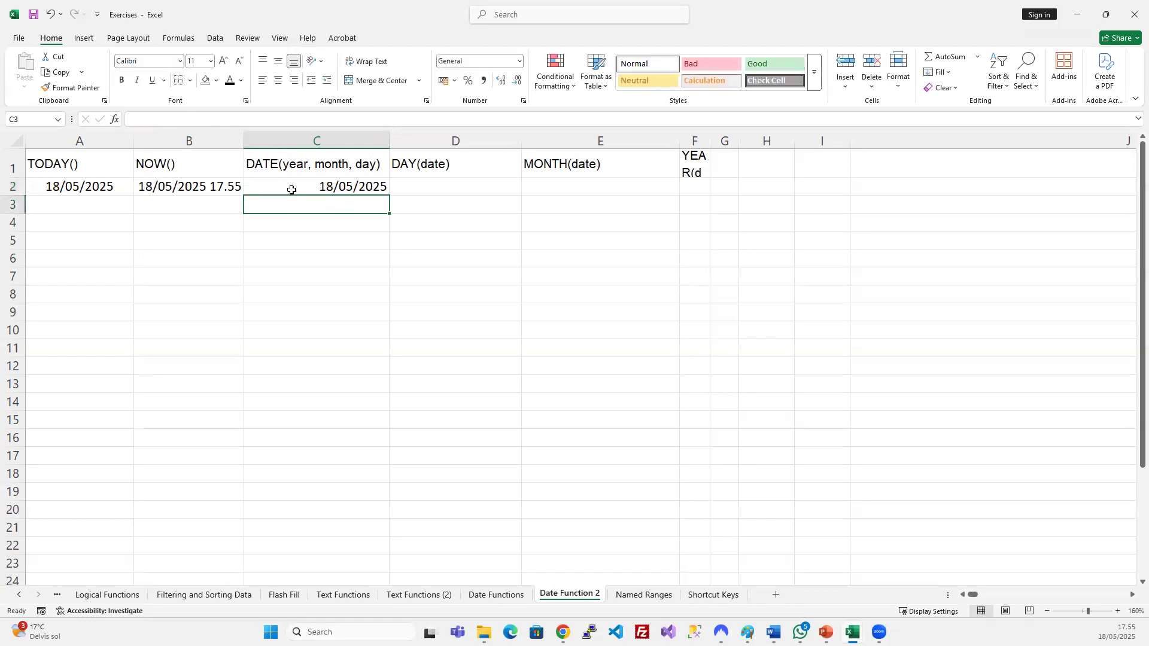
{"action": "left_click", "coordinate": [291, 190]}
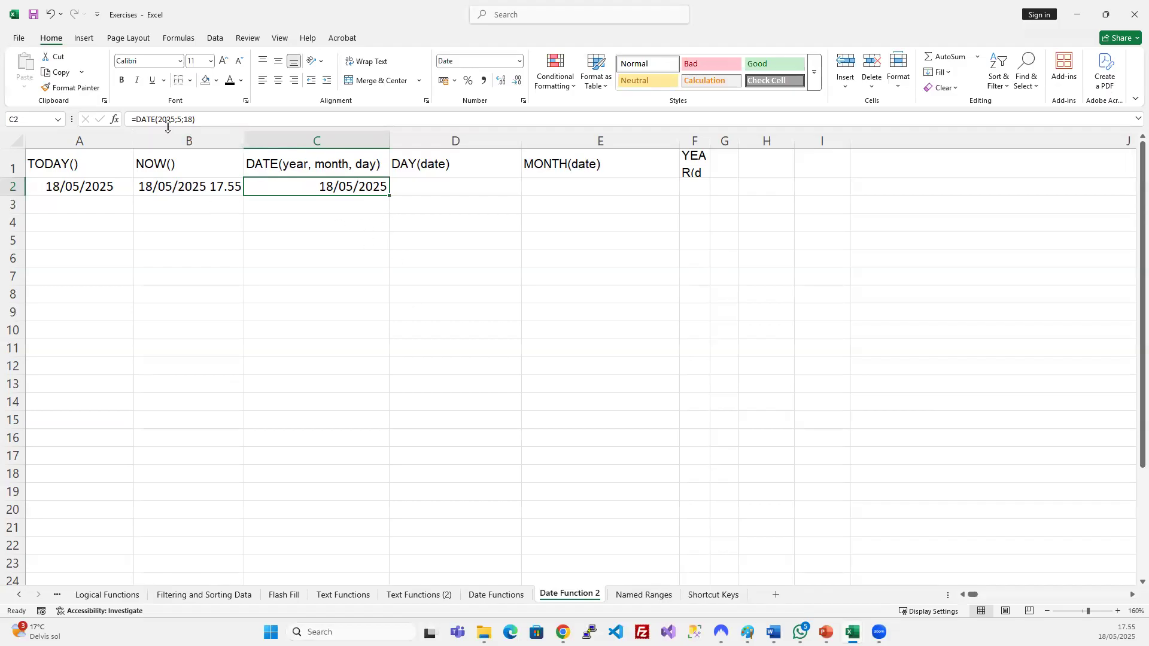
{"action": "left_click", "coordinate": [201, 262]}
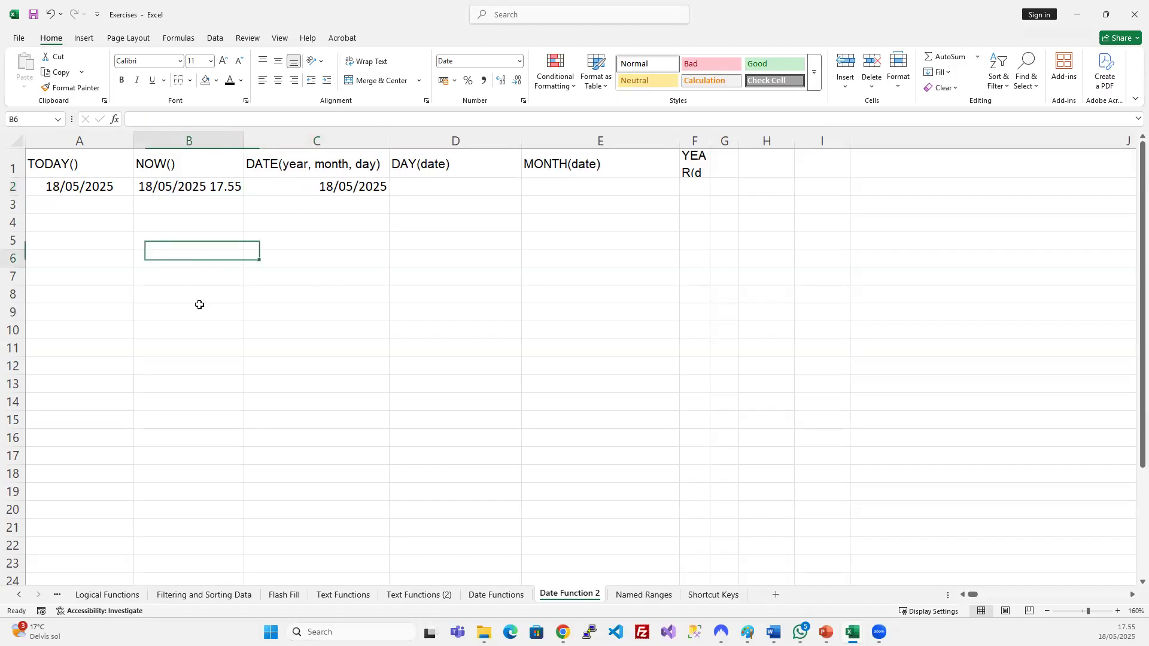
{"action": "left_click_drag", "start_coordinate": [79, 246], "coordinate": [76, 253]}
Type the headings Year, Month and Day in A6:C6.
{"action": "left_click", "coordinate": [76, 254]}
{"action": "type", "text": "Year"}
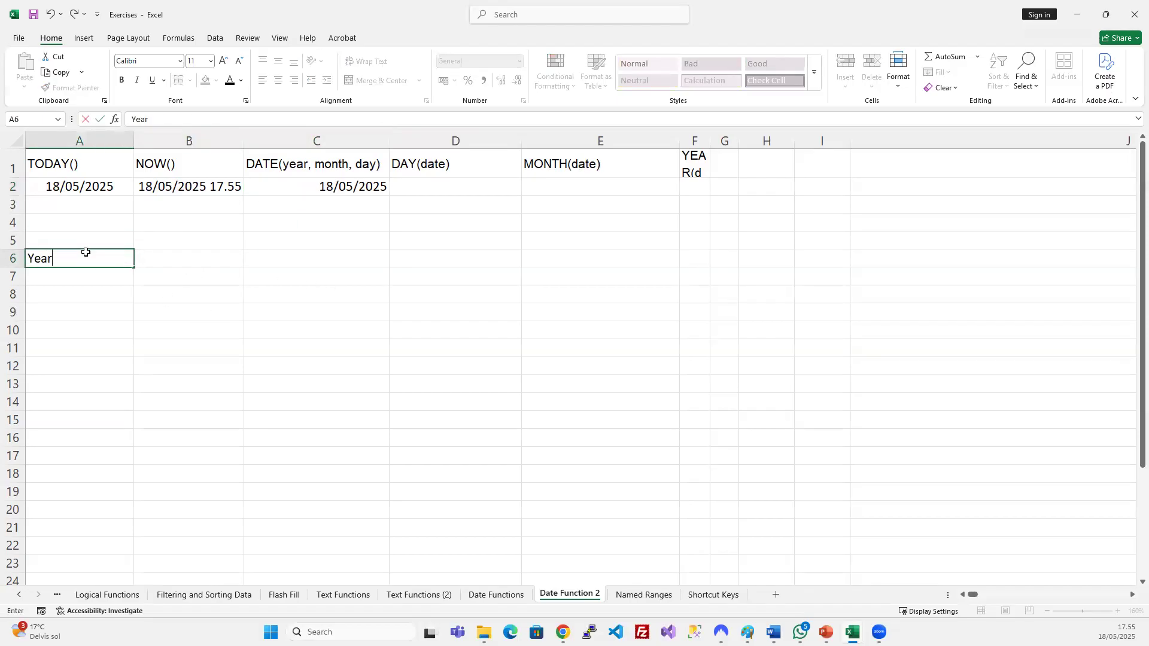
{"action": "key", "text": "Tab"}
{"action": "type", "text": "Month"}
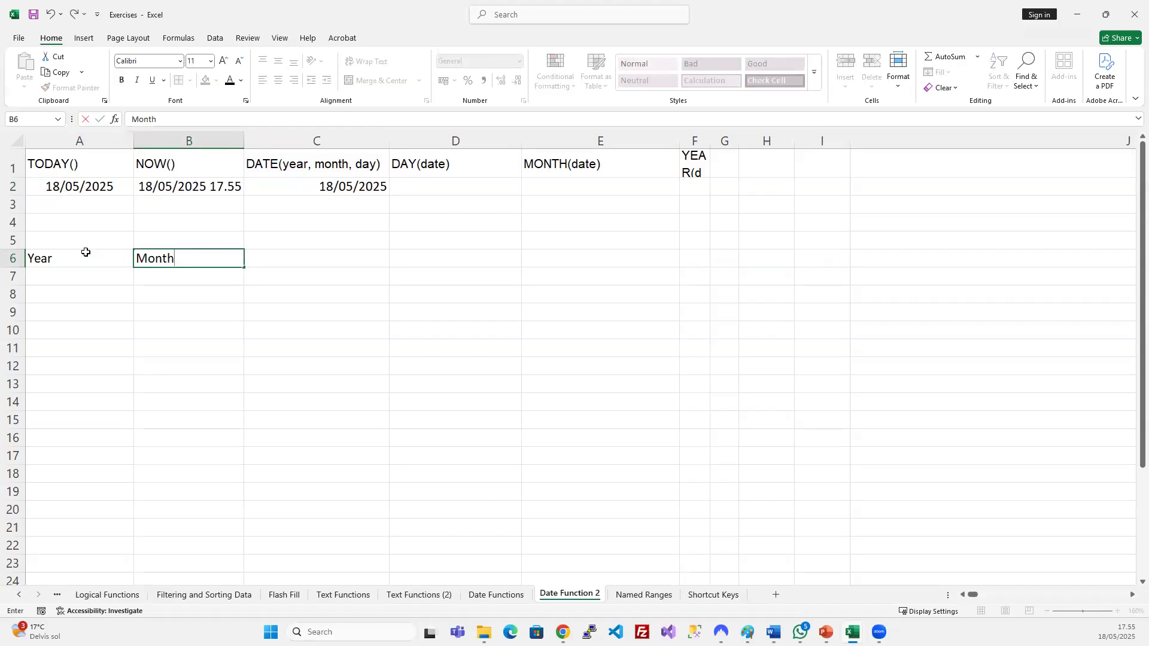
{"action": "key", "text": "Tab"}
{"action": "type", "text": "Day"}
{"action": "key", "text": "Return"}
{"action": "key", "text": "Up"}
{"action": "key", "text": "Right"}
{"action": "key", "text": "Right"}
{"action": "key", "text": "Left"}
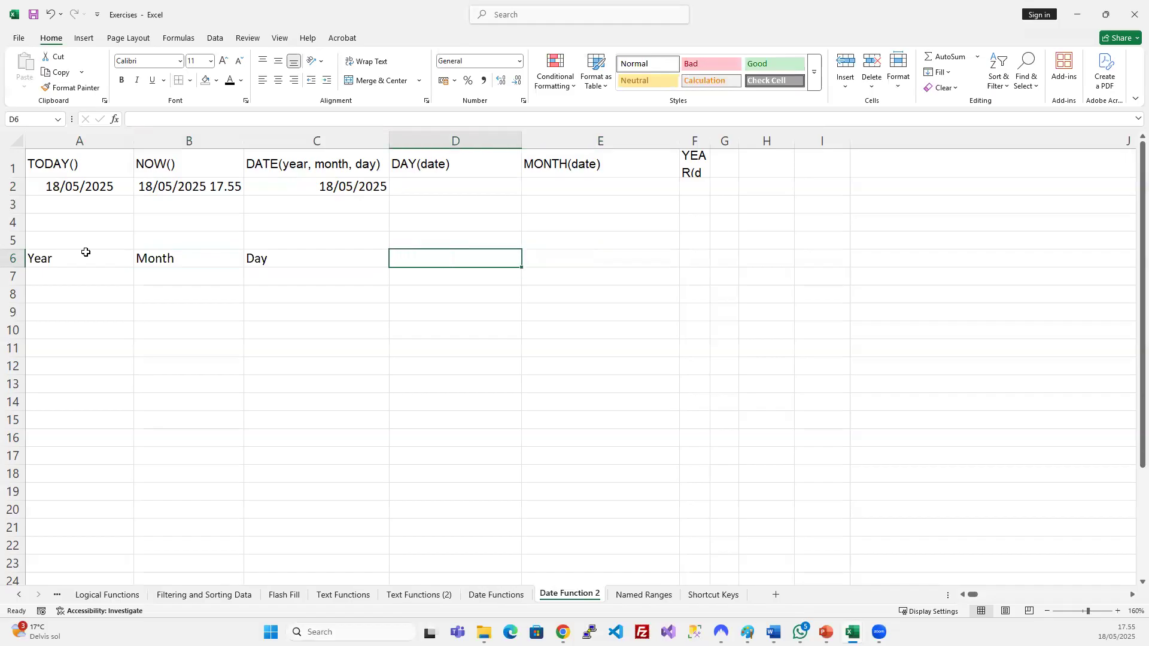
{"action": "key", "text": "Left"}
{"action": "key", "text": "Left"}
{"action": "key", "text": "Left"}
Enter the values 2025, 05 and 18 beneath them in A7:C7.
{"action": "key", "text": "Down"}
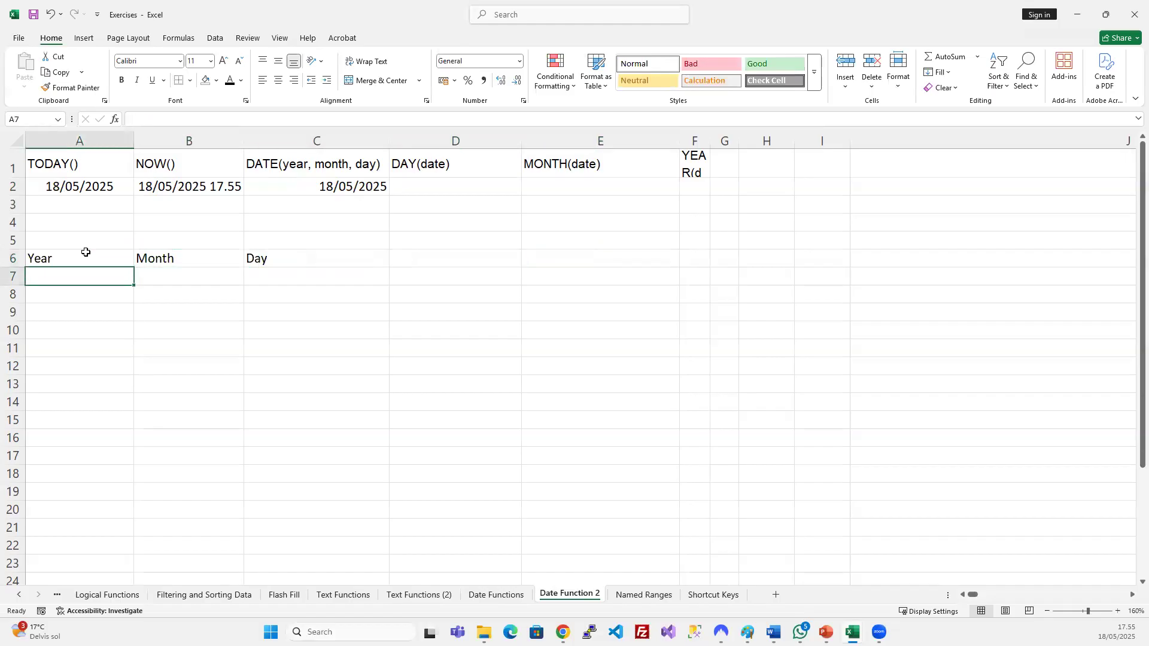
{"action": "type", "text": "2025"}
{"action": "key", "text": "Tab"}
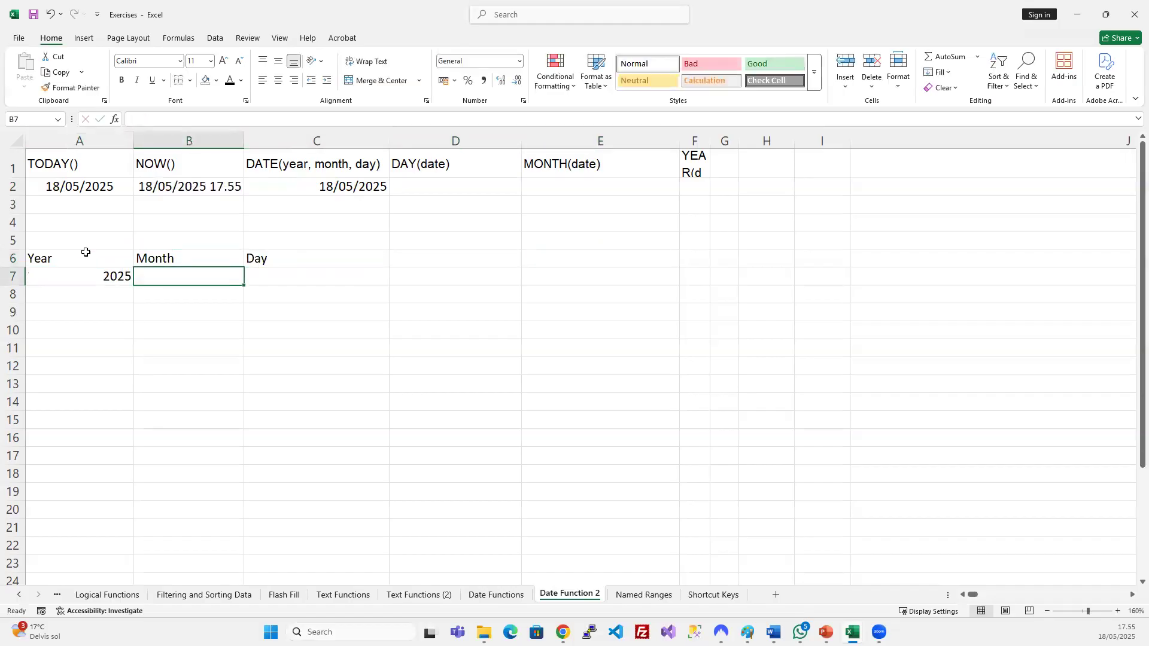
{"action": "type", "text": "05"}
{"action": "key", "text": "Tab"}
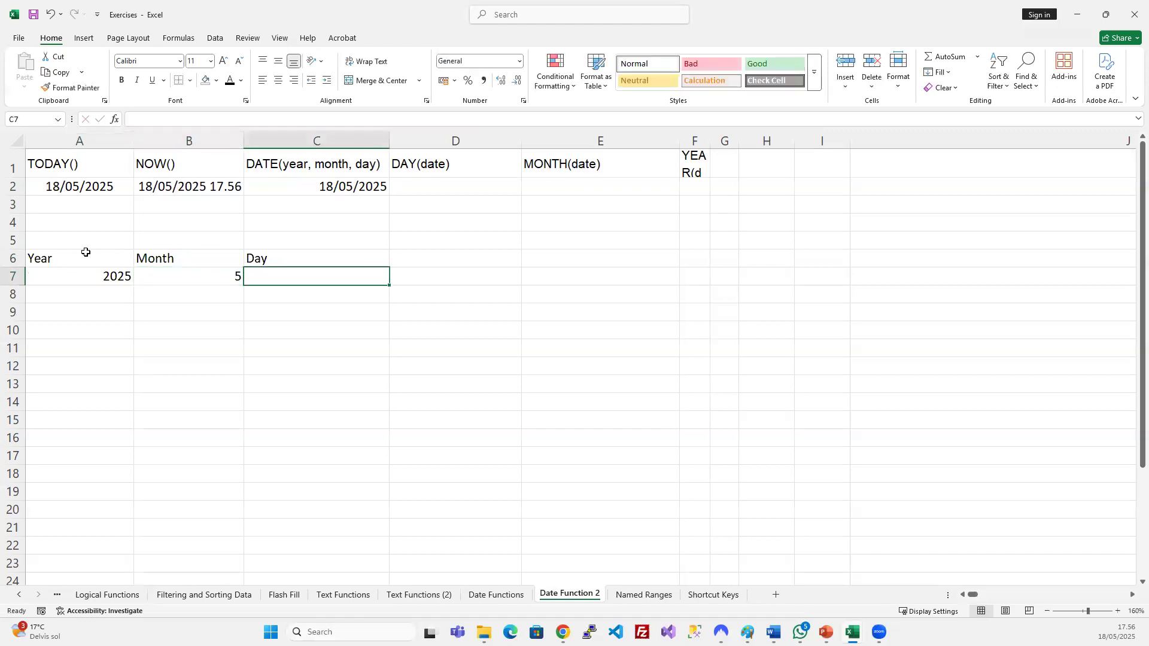
{"action": "type", "text": "18"}
{"action": "key", "text": "Return"}
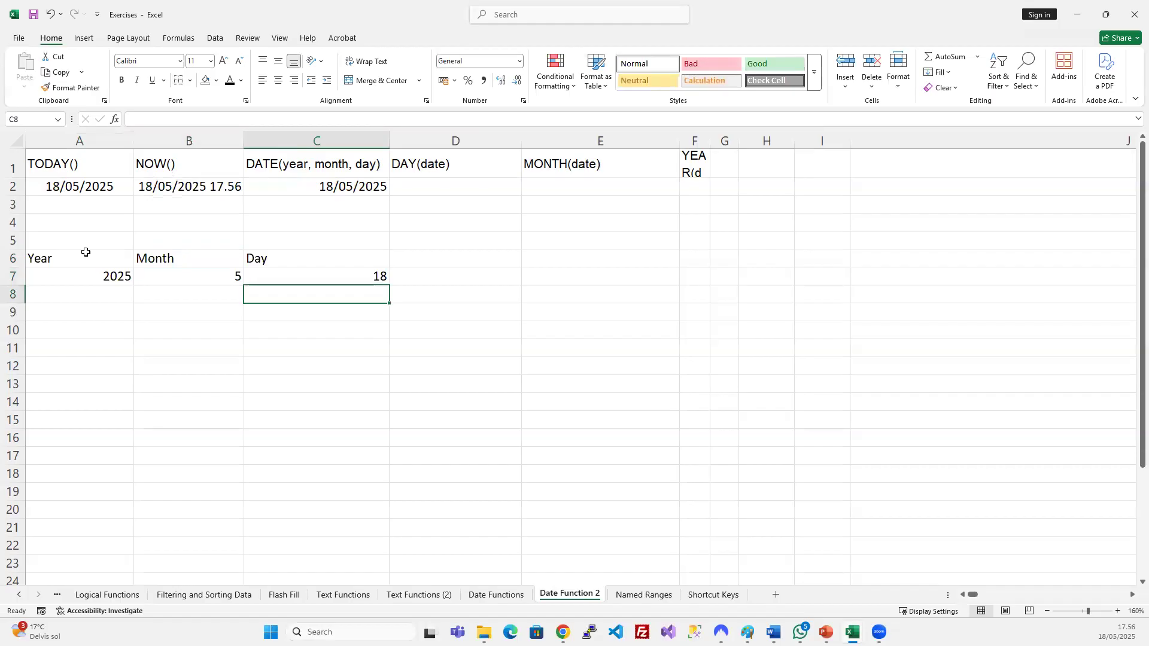
{"action": "left_click_drag", "start_coordinate": [79, 251], "coordinate": [384, 277]}
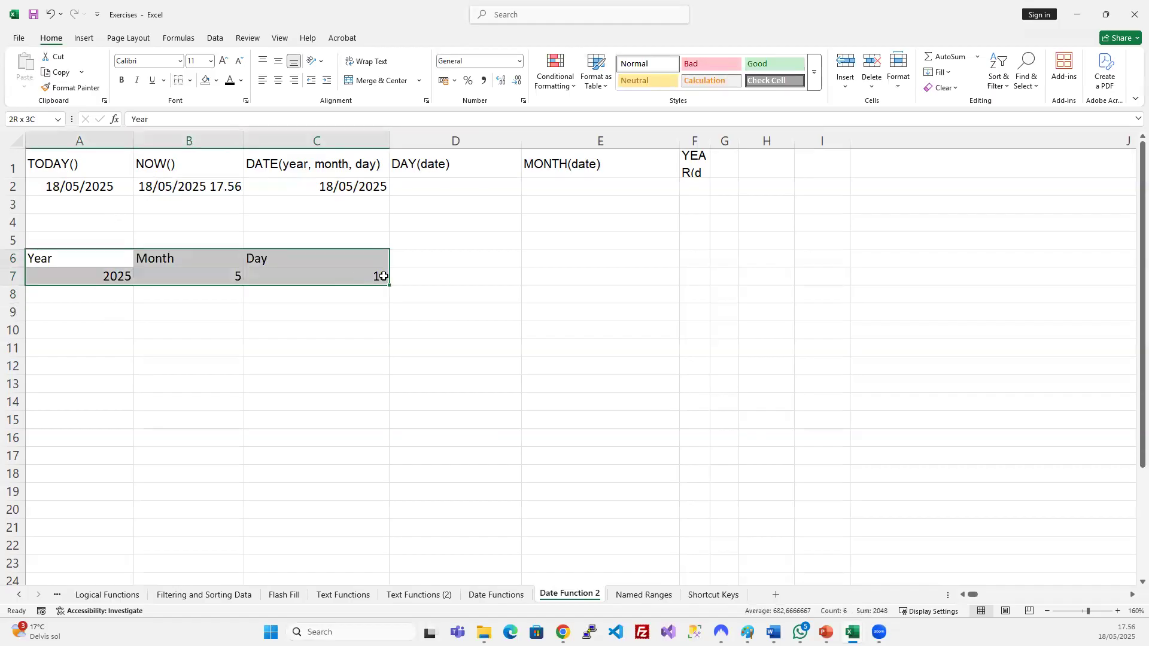
Head D6 Date and enter =DATE(A7;B7;C7) in D7, returning 18/05/2025.
{"action": "left_click", "coordinate": [449, 263]}
{"action": "type", "text": "Date"}
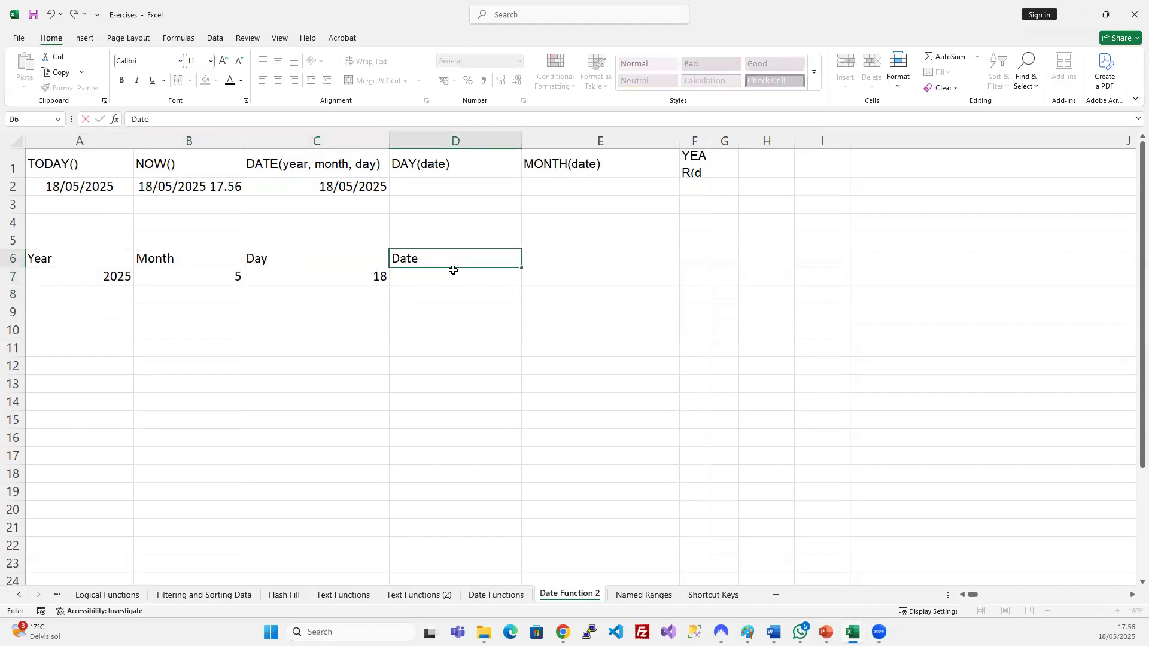
{"action": "key", "text": "Return"}
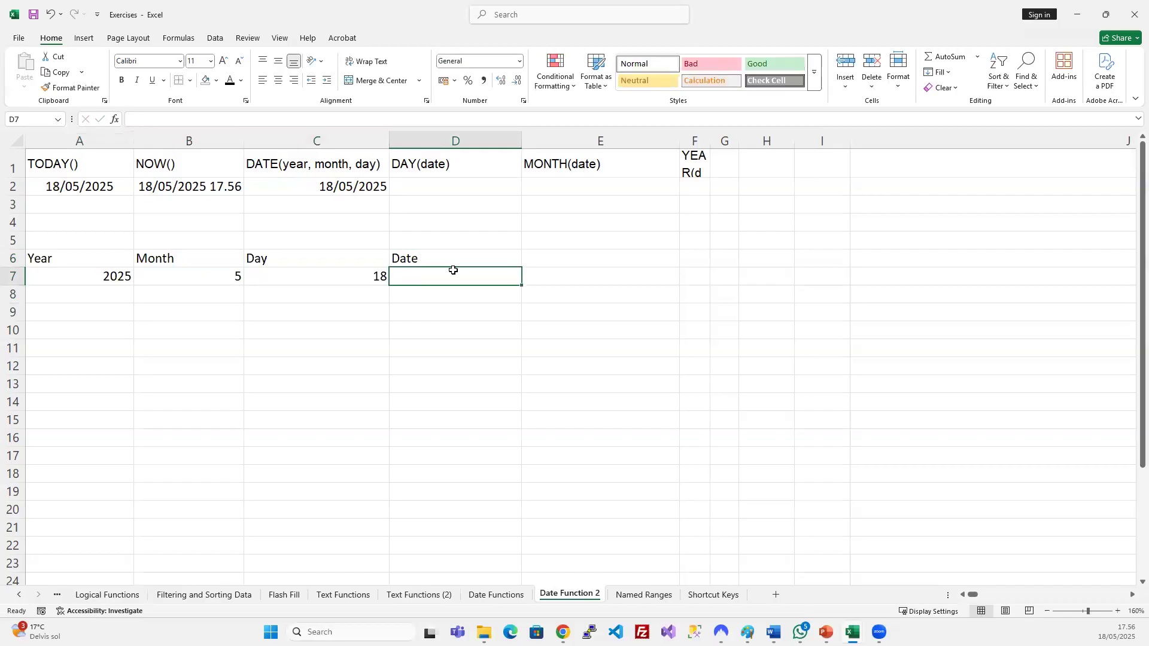
{"action": "type", "text": "="}
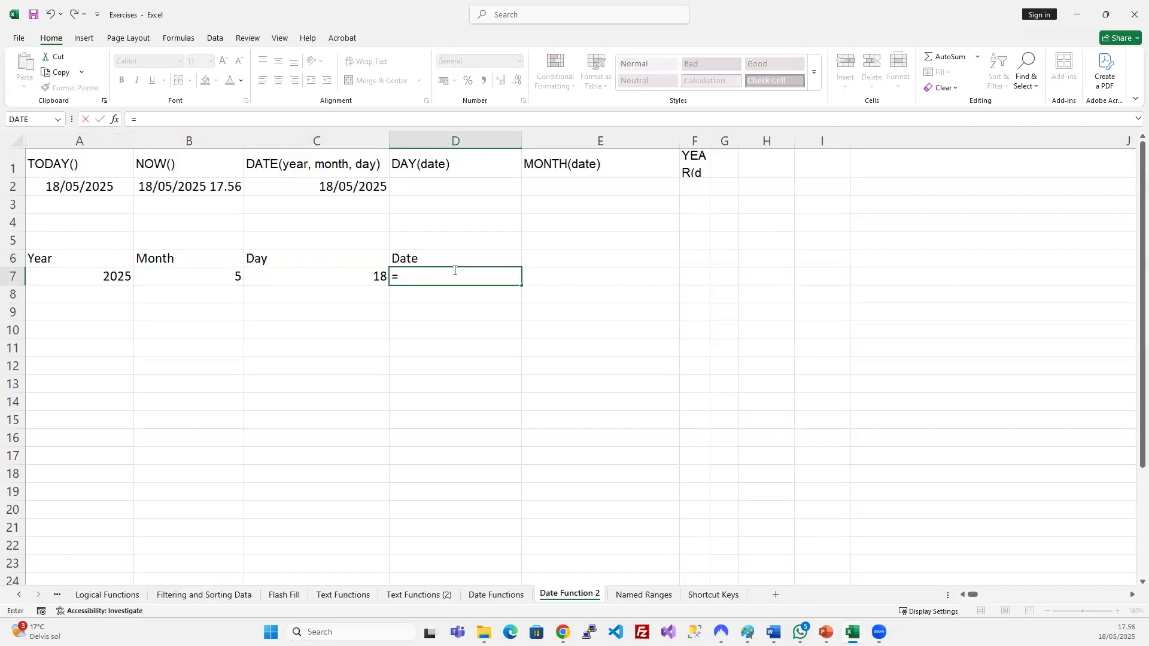
{"action": "type", "text": "date"}
{"action": "key", "text": "Tab"}
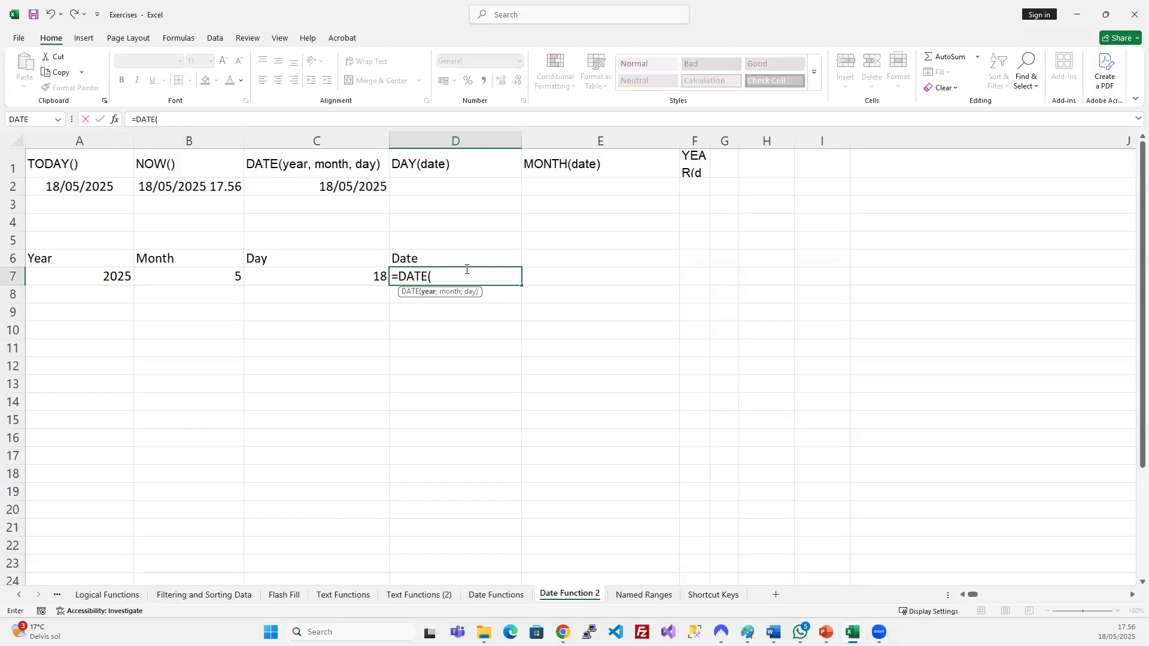
{"action": "left_click", "coordinate": [65, 271]}
{"action": "type", "text": ";"}
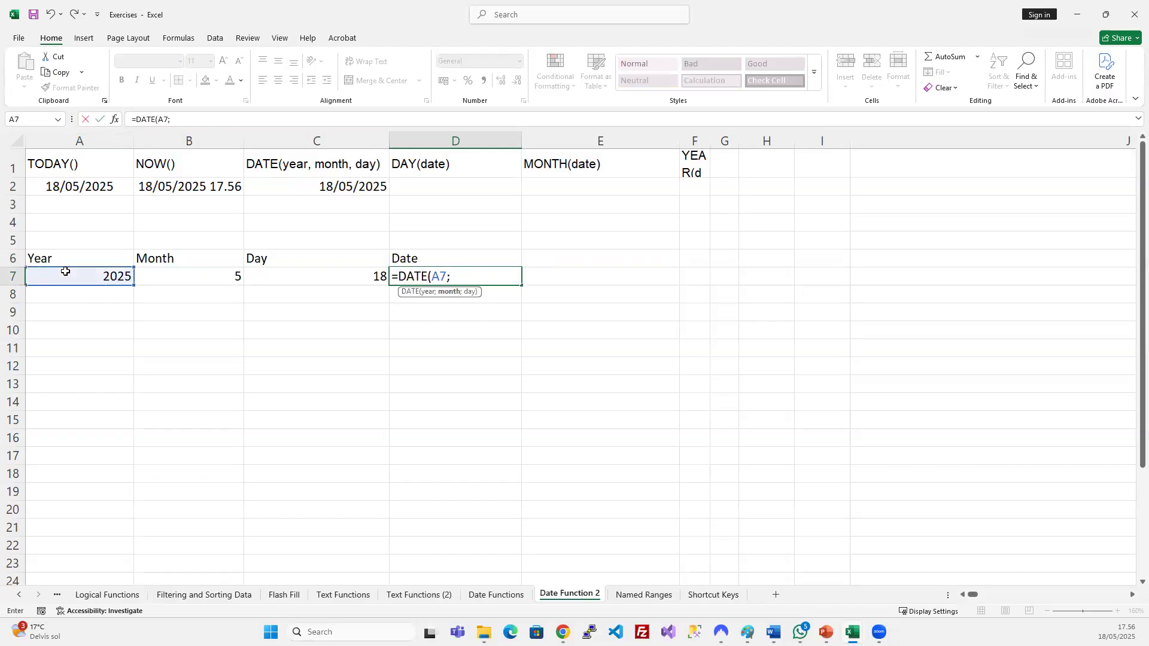
{"action": "left_click", "coordinate": [192, 274]}
{"action": "type", "text": ";"}
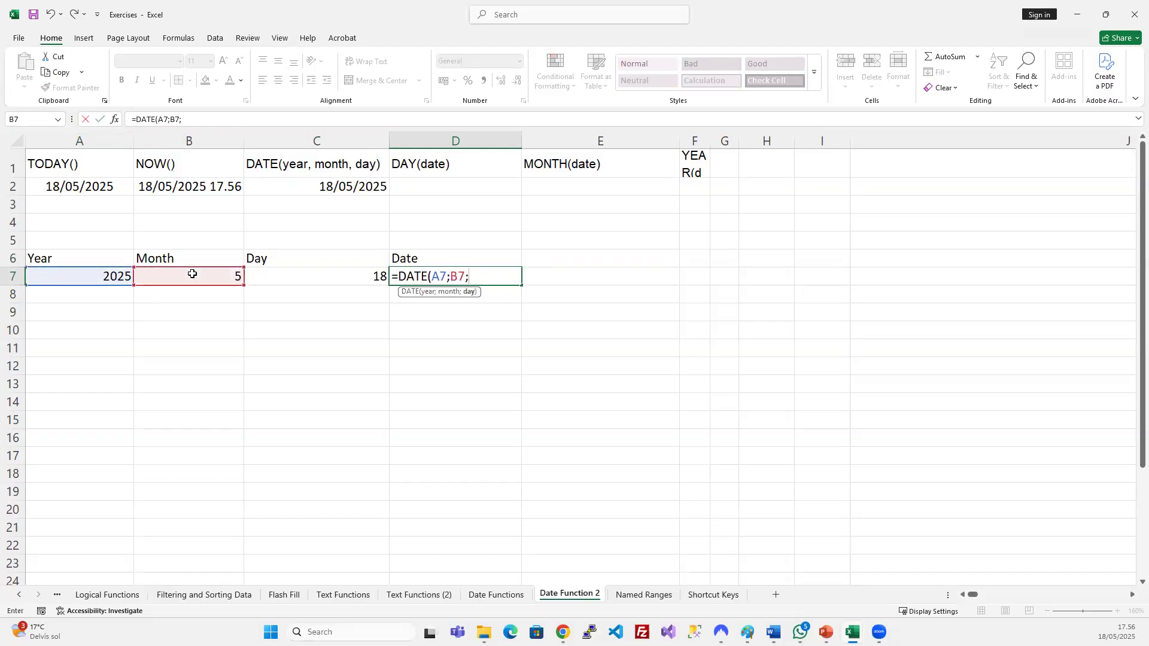
{"action": "left_click", "coordinate": [315, 275]}
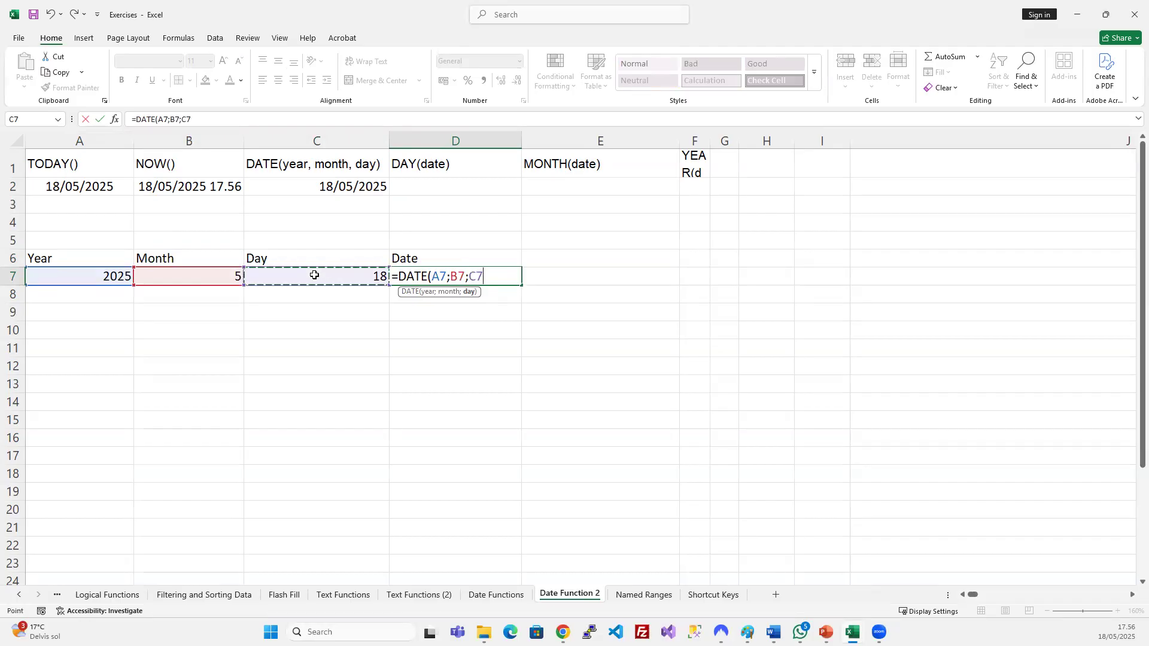
{"action": "type", "text": ")"}
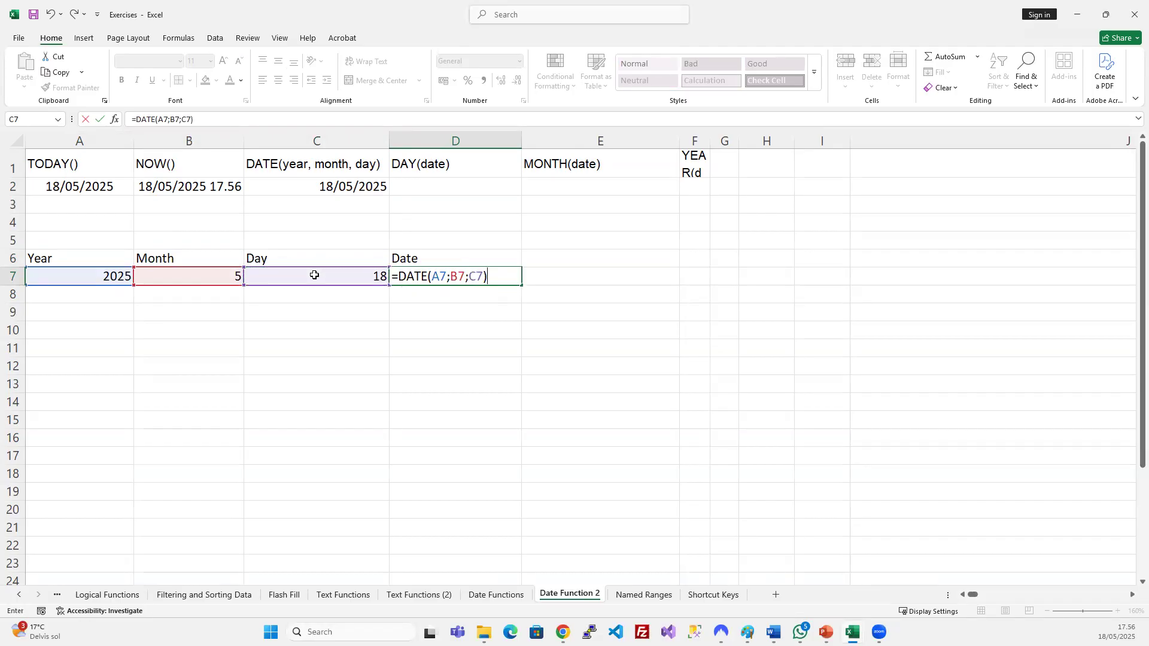
{"action": "key", "text": "Return"}
{"action": "left_click", "coordinate": [484, 277]}
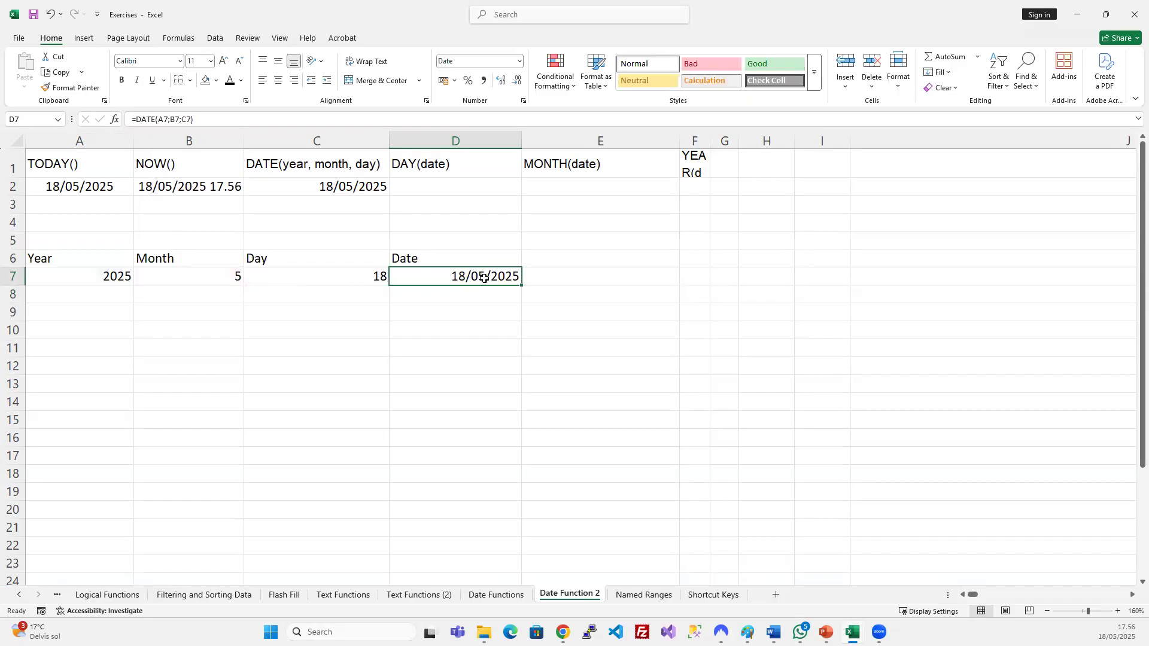
Centre-align the whole table A6:D7.
{"action": "left_click", "coordinate": [36, 259], "text": "shift"}
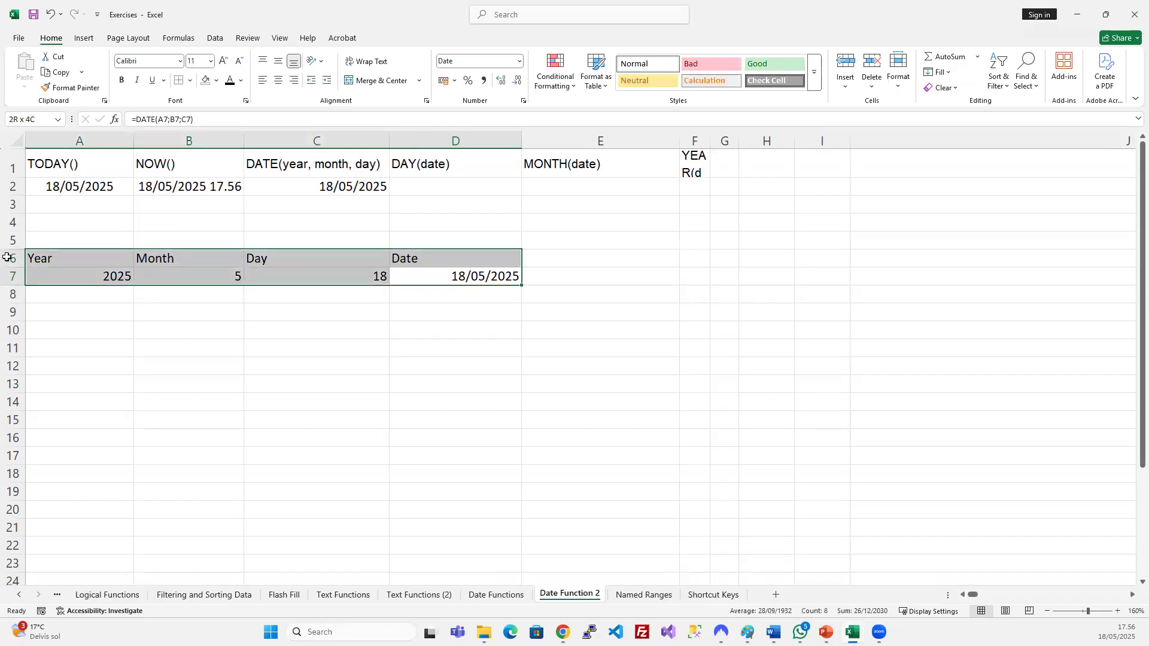
{"action": "left_click", "coordinate": [278, 80]}
{"action": "left_click", "coordinate": [425, 382]}
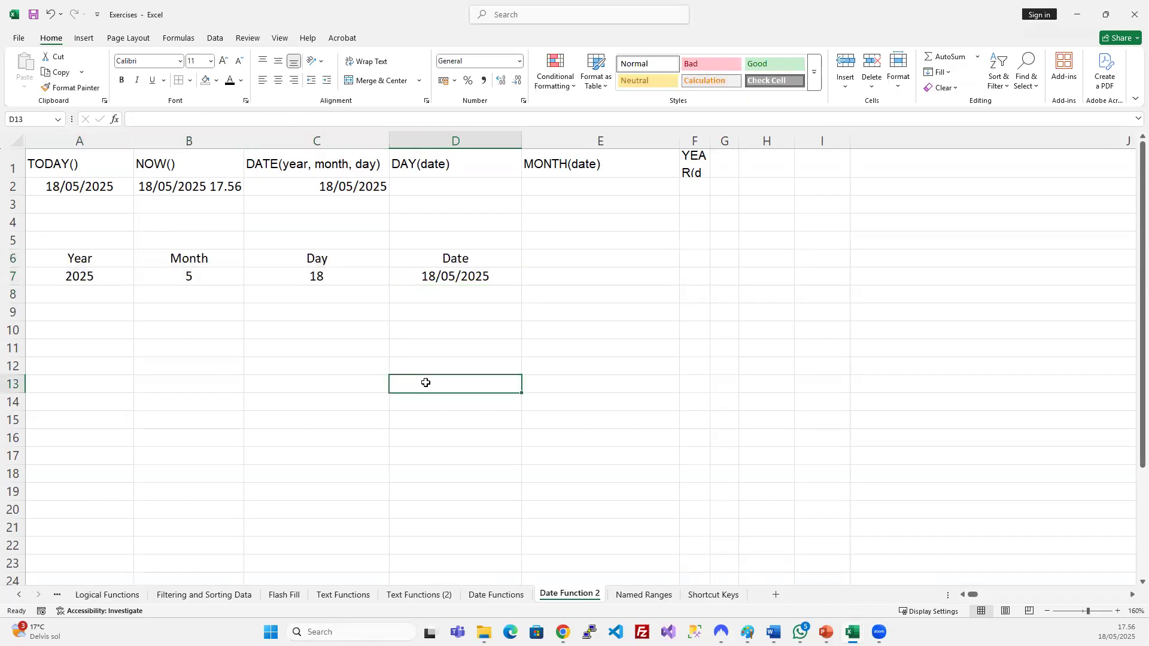
Enter =DAY(C2) in D2, then undo it so D2 is empty again.
{"action": "left_click", "coordinate": [426, 187]}
{"action": "type", "text": "="}
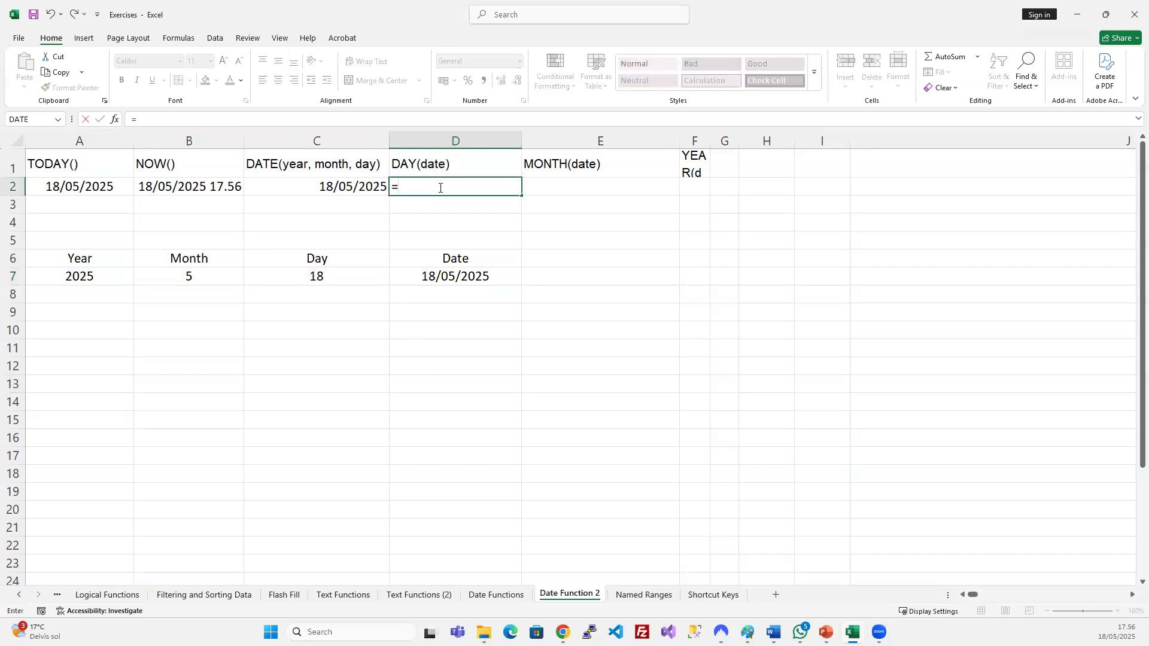
{"action": "type", "text": "day"}
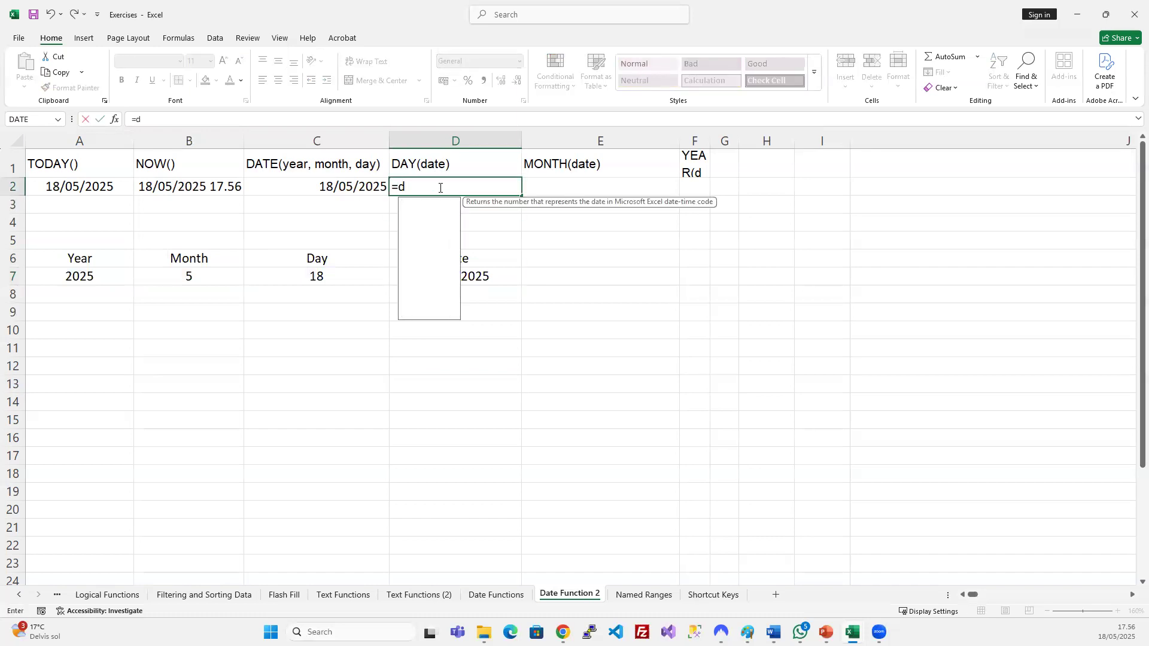
{"action": "key", "text": "Tab"}
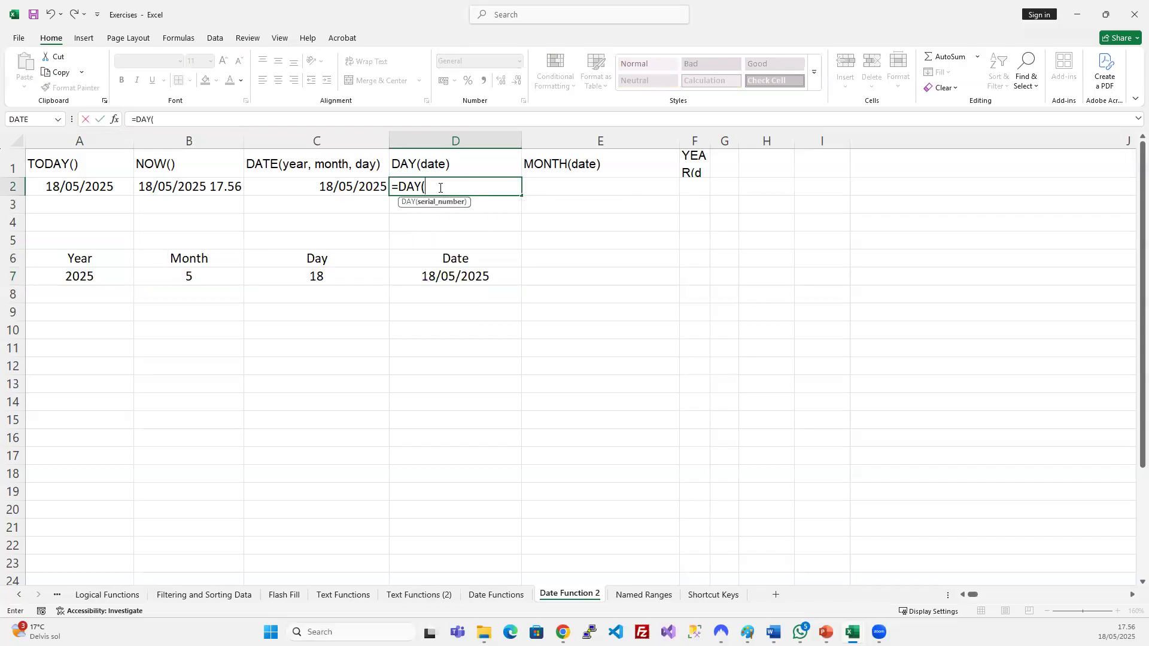
{"action": "left_click", "coordinate": [324, 187]}
{"action": "key", "text": "Return"}
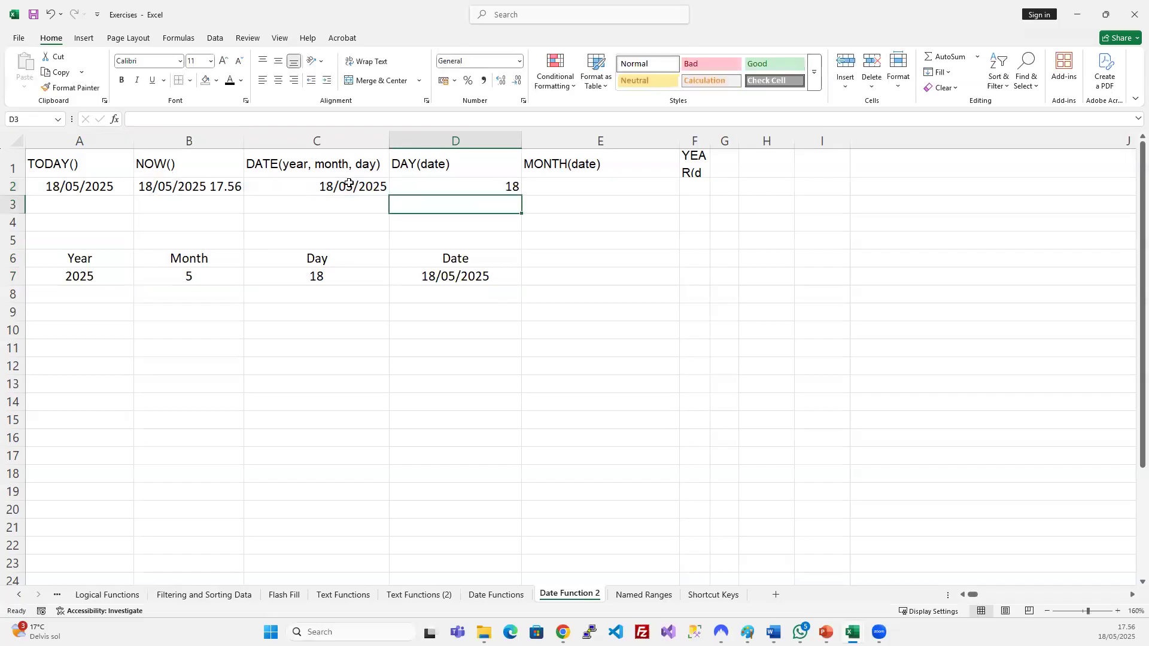
{"action": "left_click", "coordinate": [431, 187]}
{"action": "key", "text": "ctrl+z"}
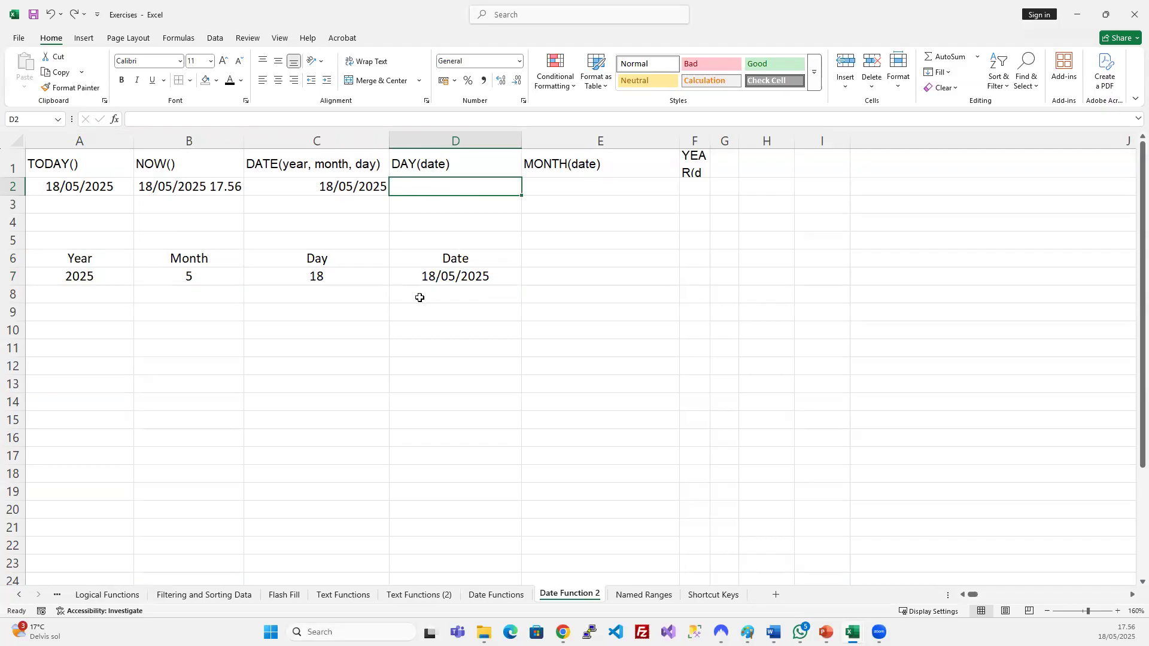
Add the heading Day in E6.
{"action": "left_click", "coordinate": [479, 277]}
{"action": "left_click", "coordinate": [577, 264]}
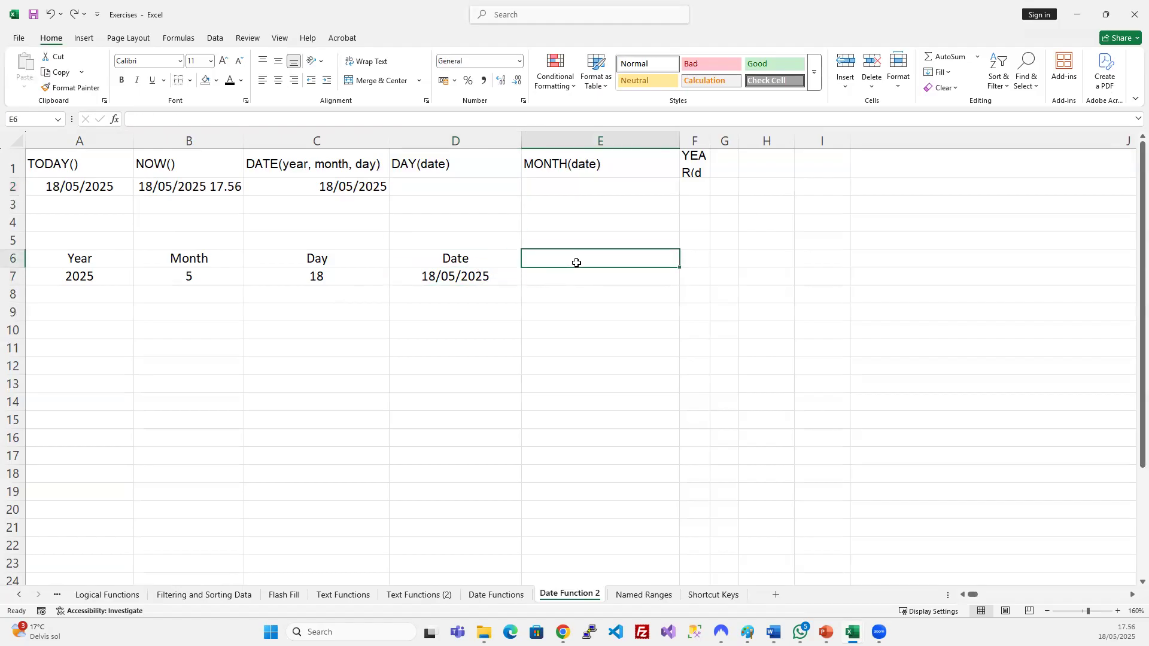
{"action": "type", "text": "Day"}
{"action": "key", "text": "Return"}
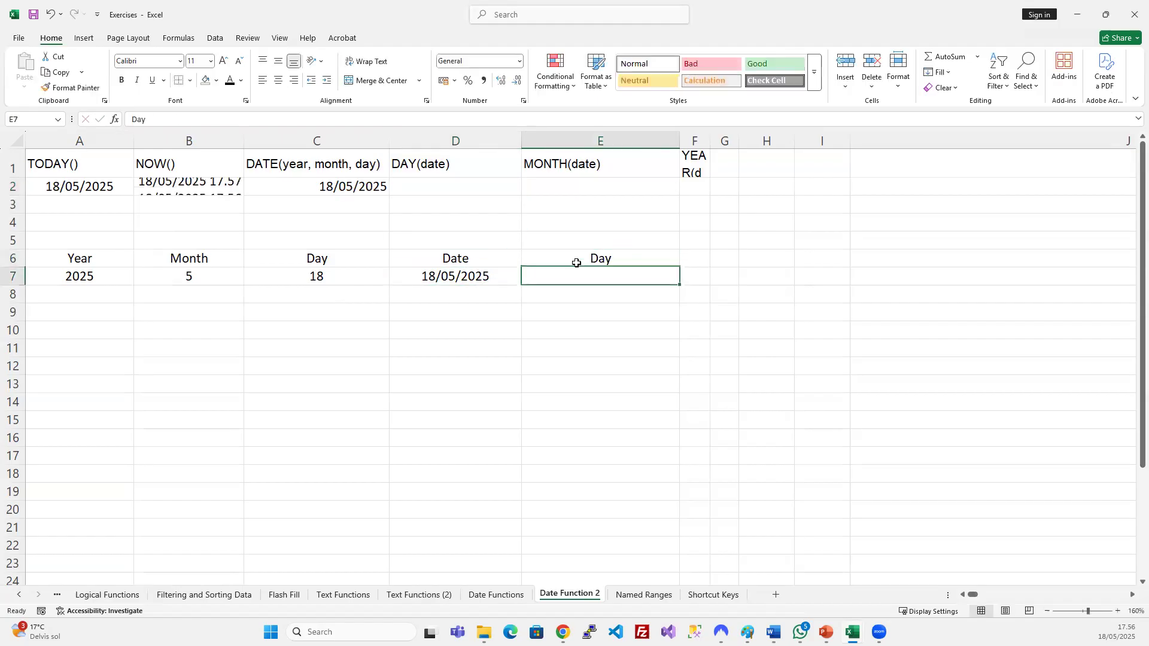
Change the month in B7 to 12 and the day in C7 to 25.
{"action": "left_click", "coordinate": [188, 276]}
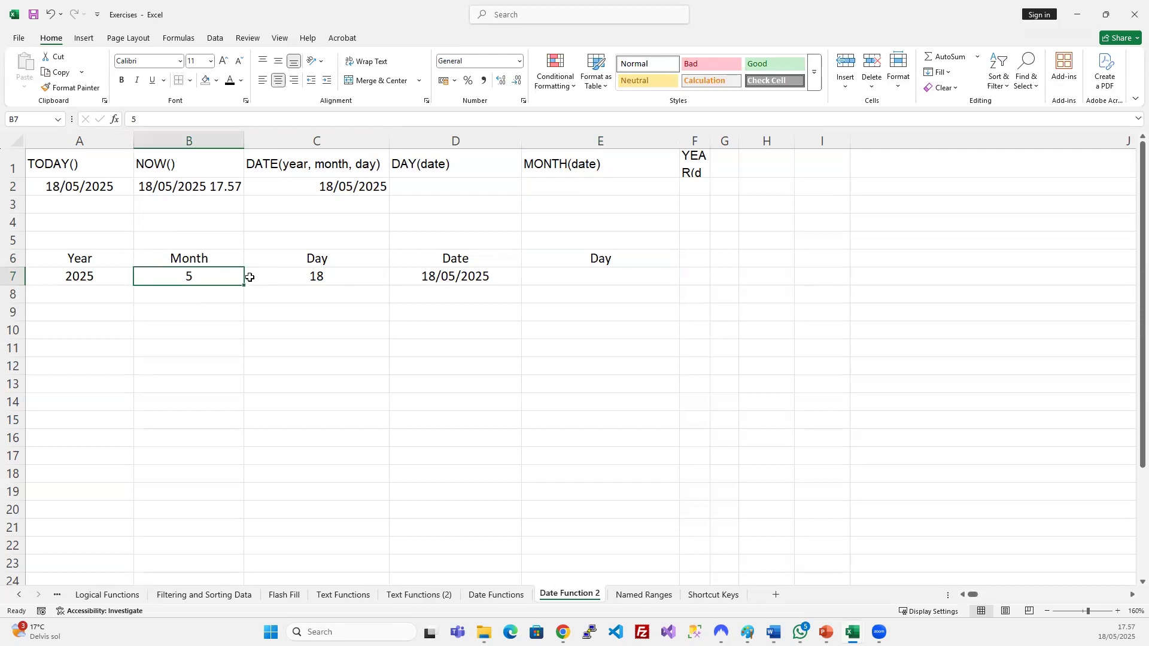
{"action": "type", "text": "12"}
{"action": "key", "text": "Return"}
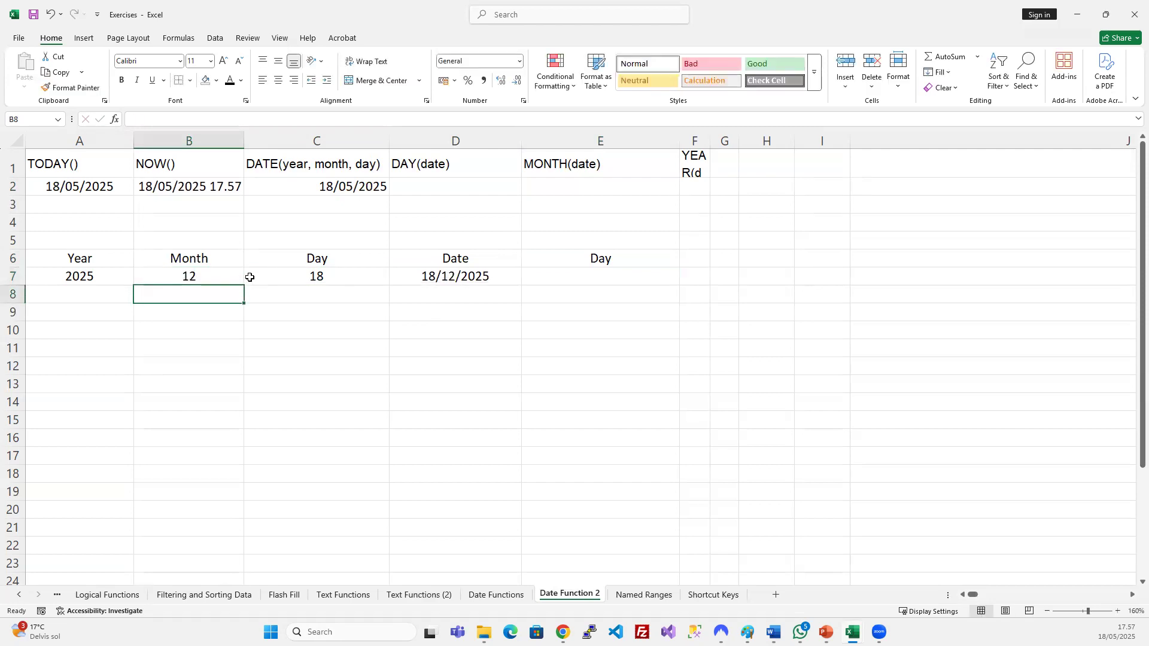
{"action": "left_click", "coordinate": [280, 275]}
{"action": "type", "text": "25"}
{"action": "key", "text": "Return"}
Start a =DAY( formula in E7.
{"action": "left_click", "coordinate": [568, 274]}
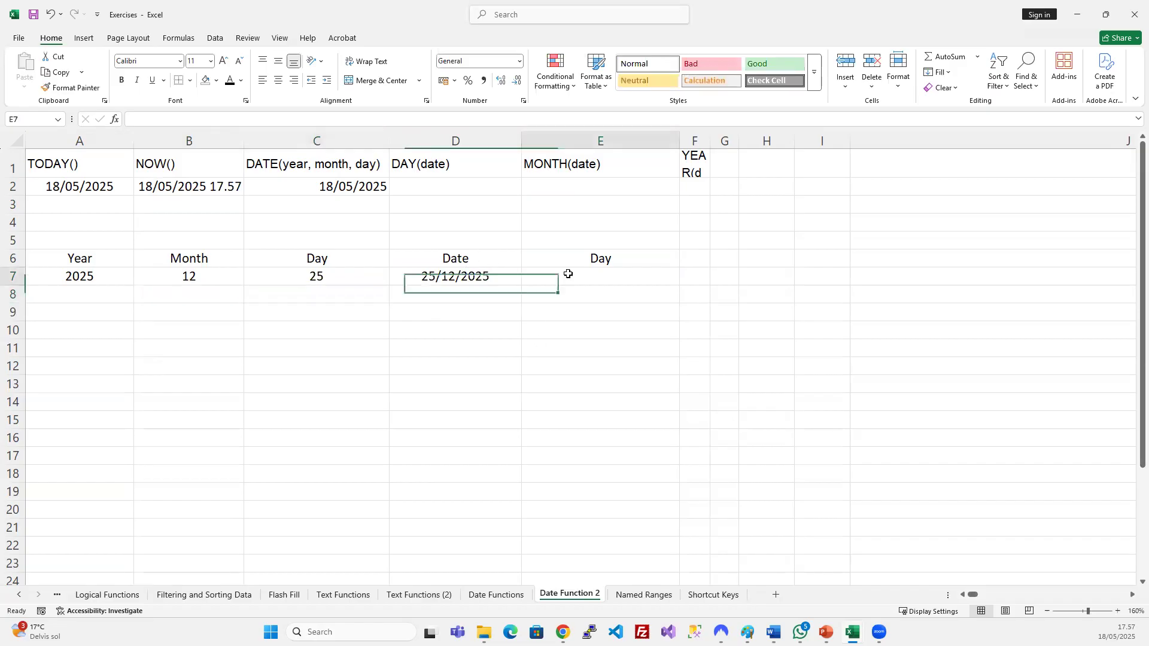
{"action": "type", "text": "Da"}
{"action": "key", "text": "BackSpace"}
{"action": "key", "text": "BackSpace"}
{"action": "type", "text": "=Day"}
{"action": "key", "text": "Tab"}
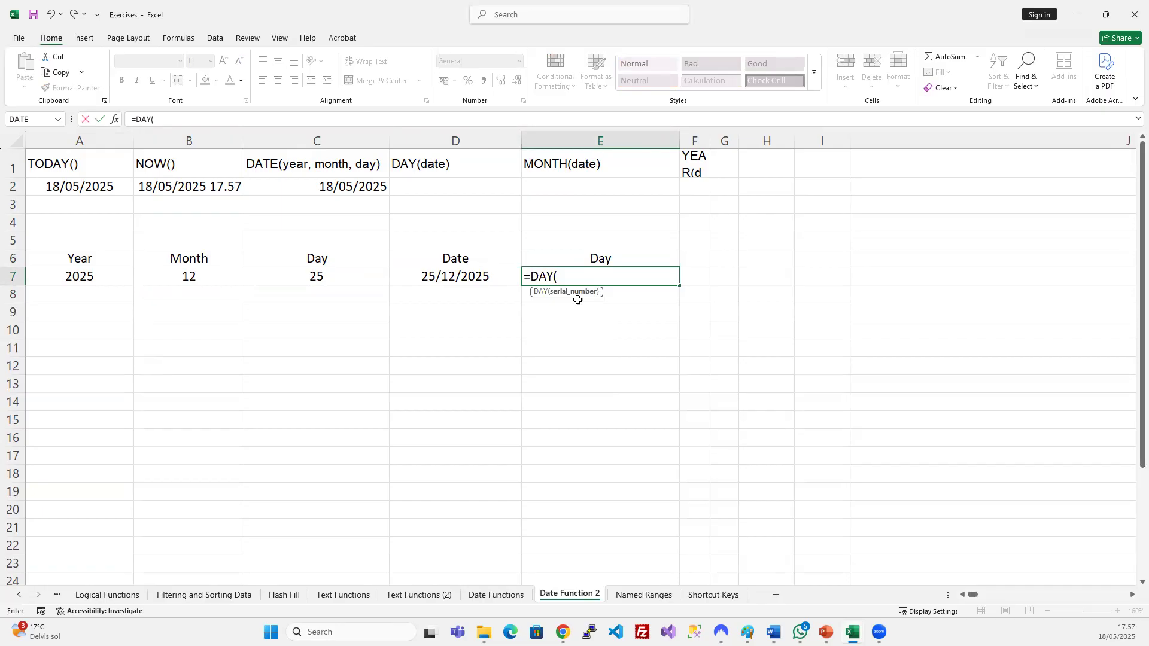
Complete =DAY(D7) in E7 so it returns 25 from 25/12/2025.
{"action": "left_click", "coordinate": [482, 274]}
{"action": "type", "text": ")"}
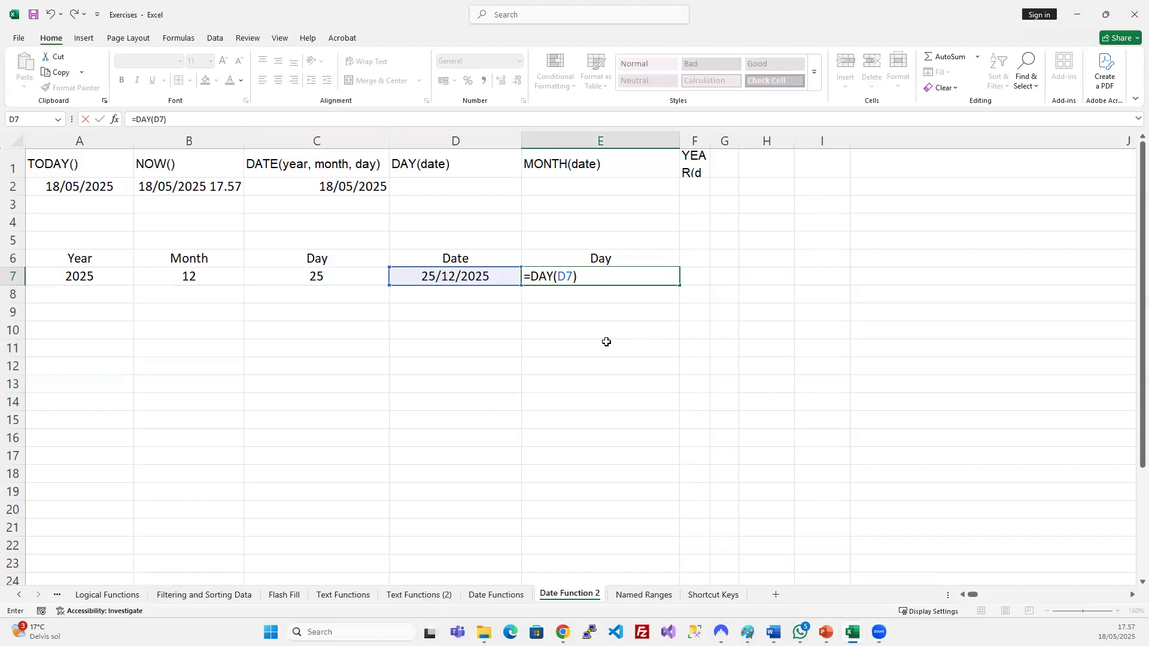
{"action": "key", "text": "Return"}
{"action": "left_click", "coordinate": [639, 275]}
{"action": "left_click", "coordinate": [426, 273]}
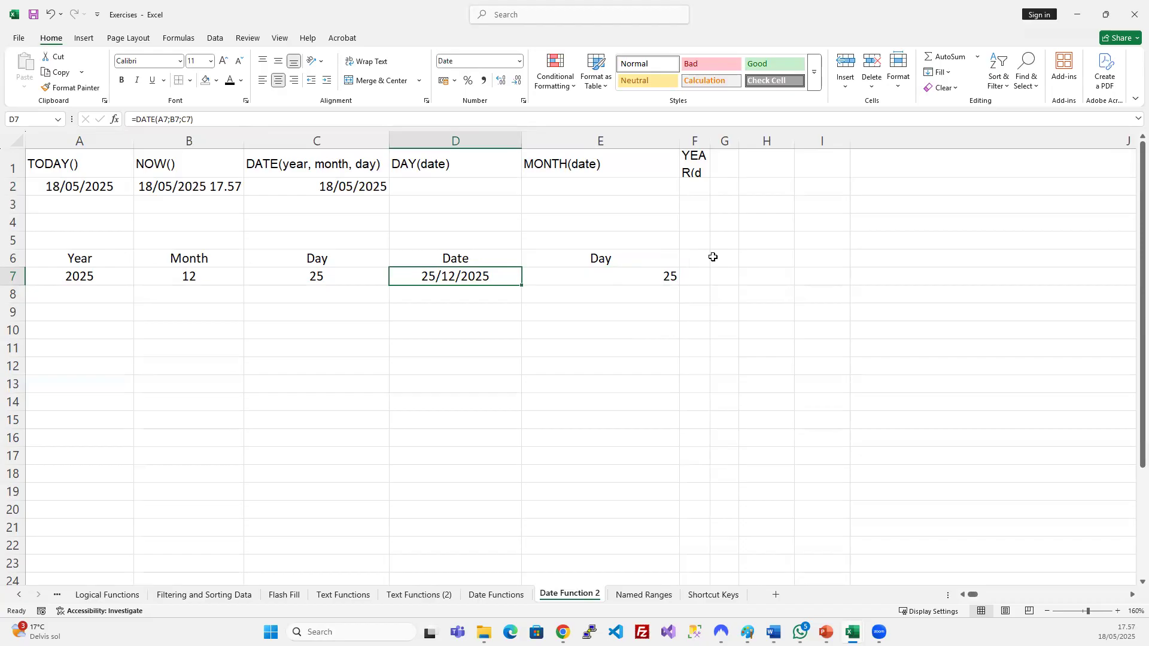
Auto-fit column F and head F6 Month.
{"action": "double_click", "coordinate": [710, 151]}
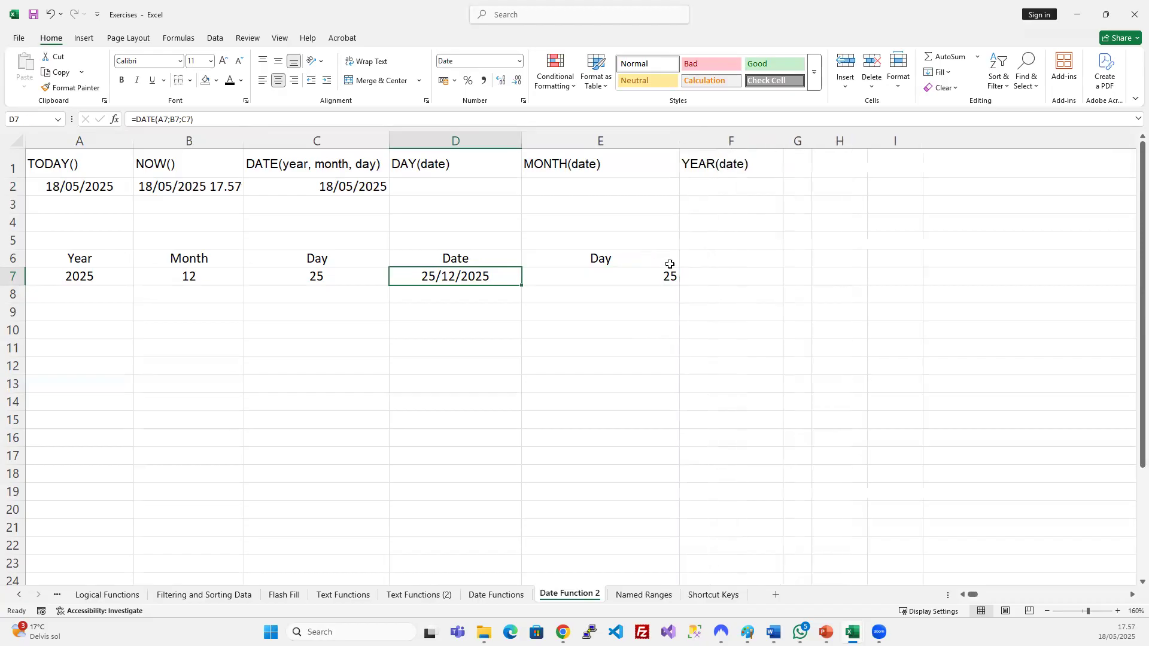
{"action": "left_click", "coordinate": [720, 256]}
{"action": "type", "text": "MOnth"}
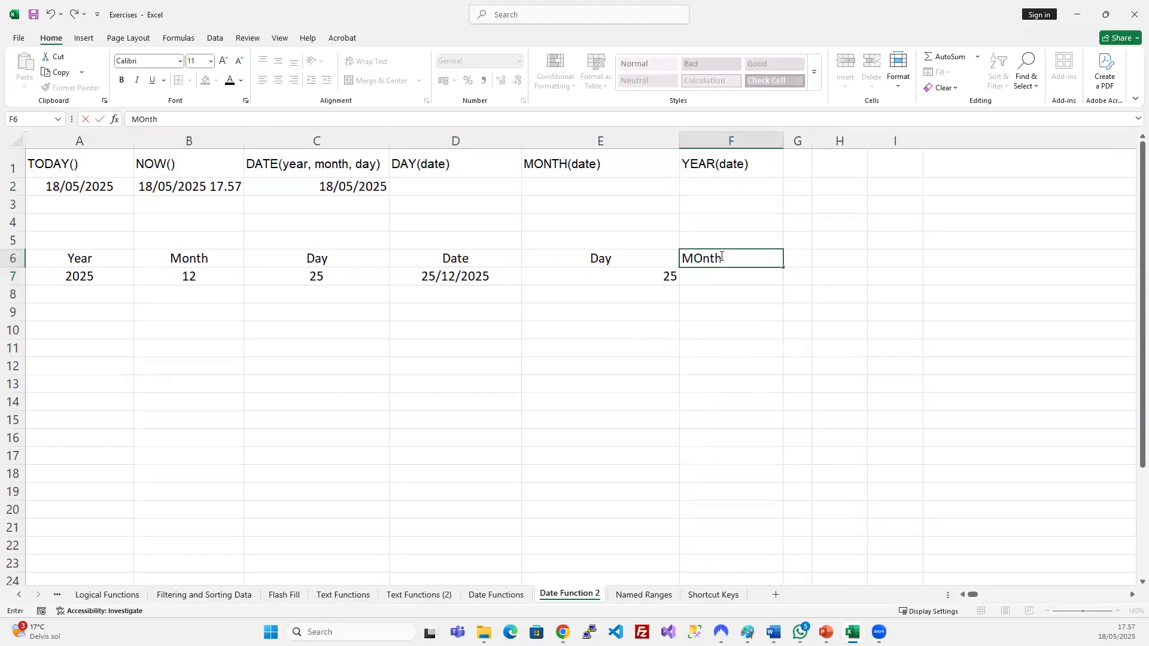
{"action": "key", "text": "Return"}
Enter =MONTH(D7) in F7, returning 12, and widen column G.
{"action": "type", "text": "=mon"}
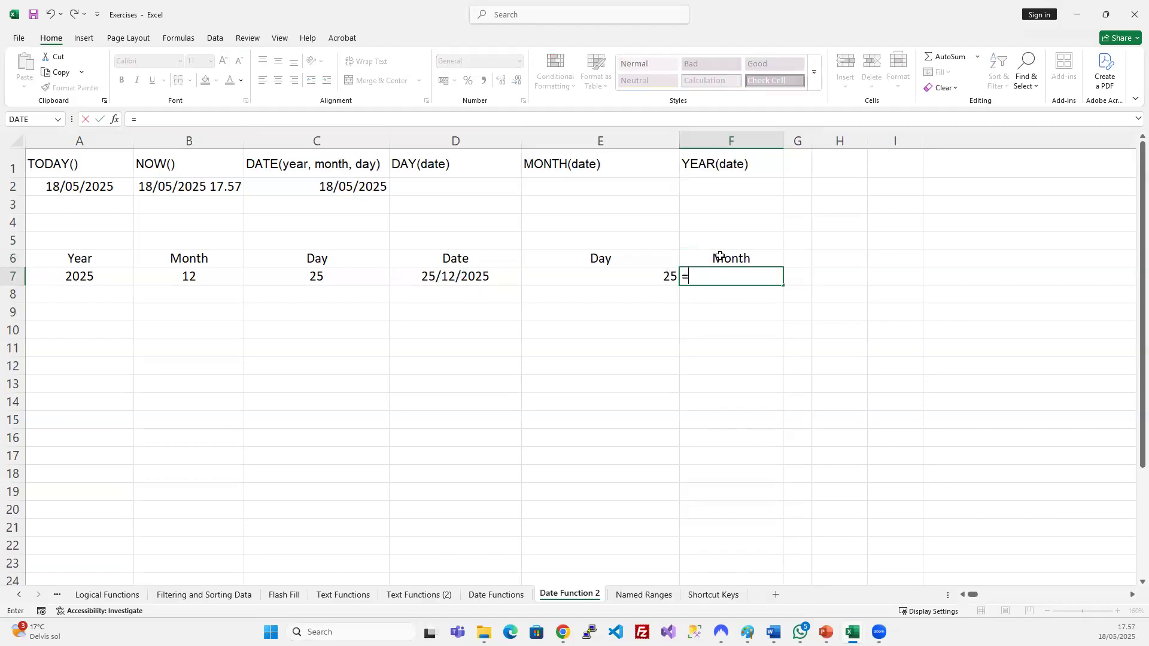
{"action": "key", "text": "Tab"}
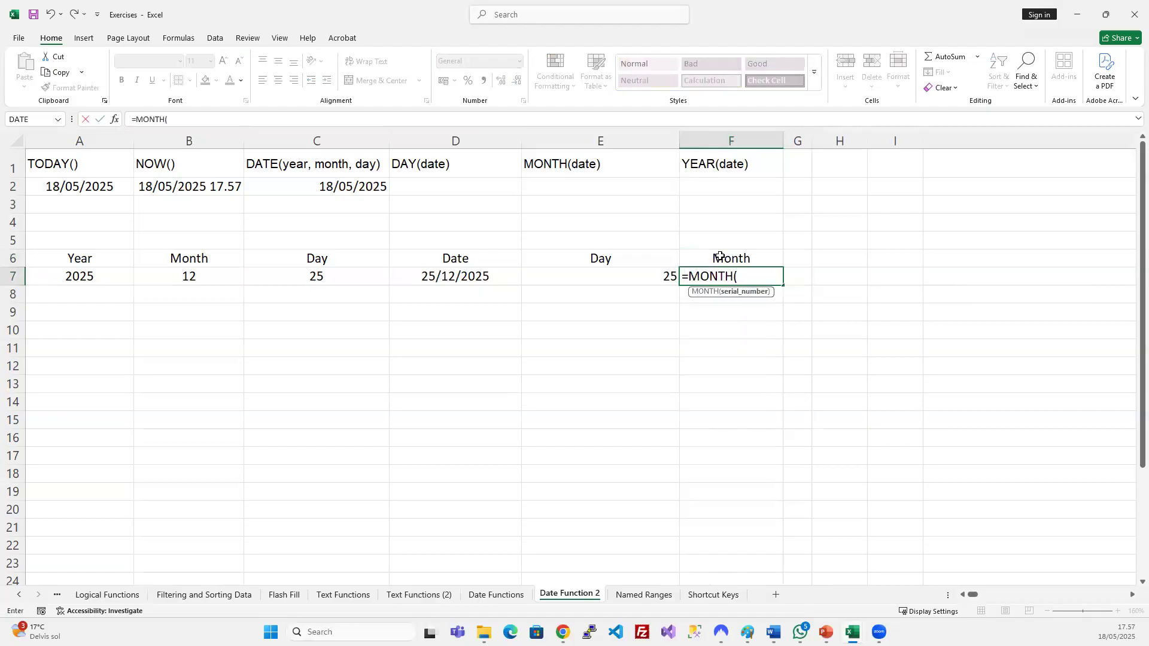
{"action": "left_click", "coordinate": [458, 277]}
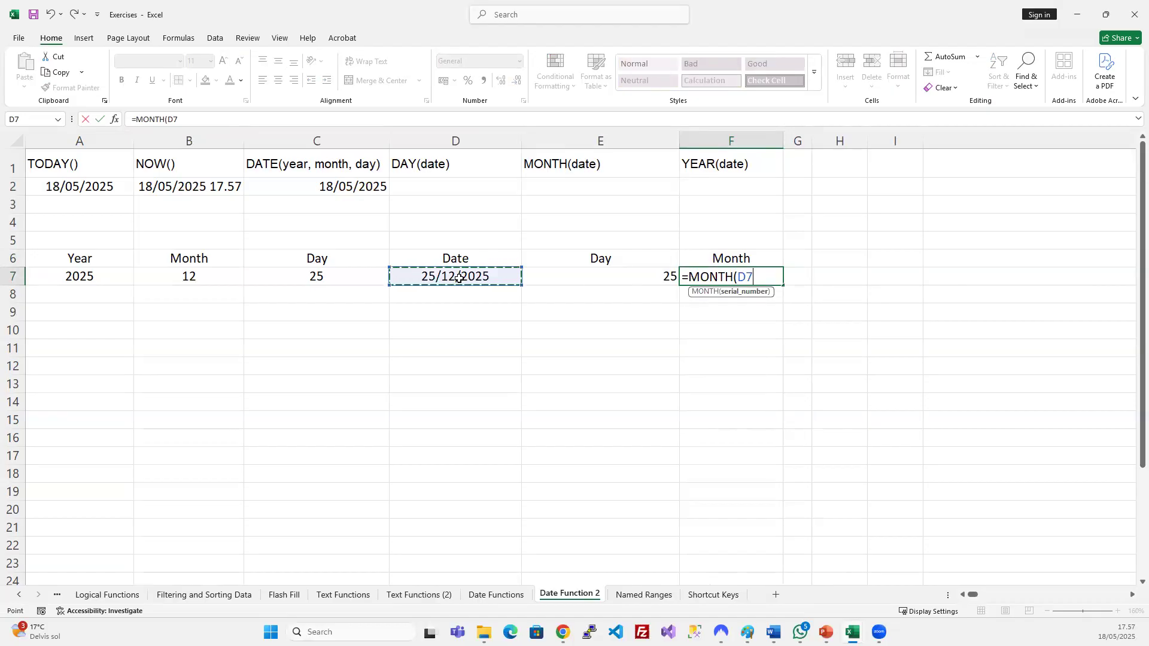
{"action": "type", "text": ")"}
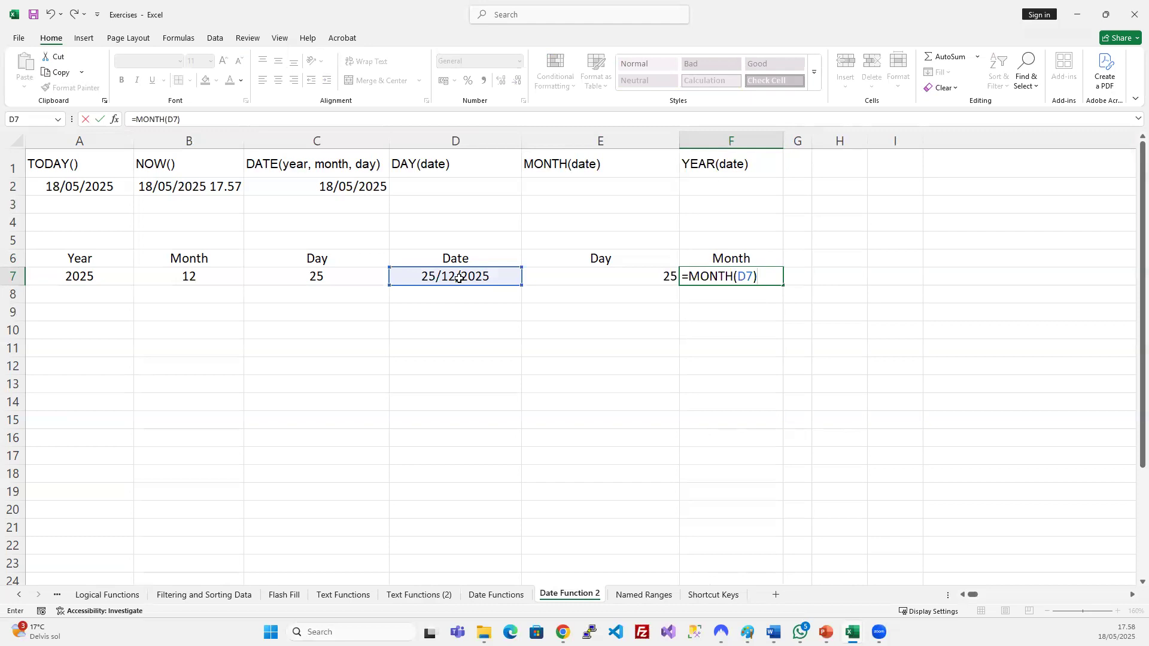
{"action": "key", "text": "Return"}
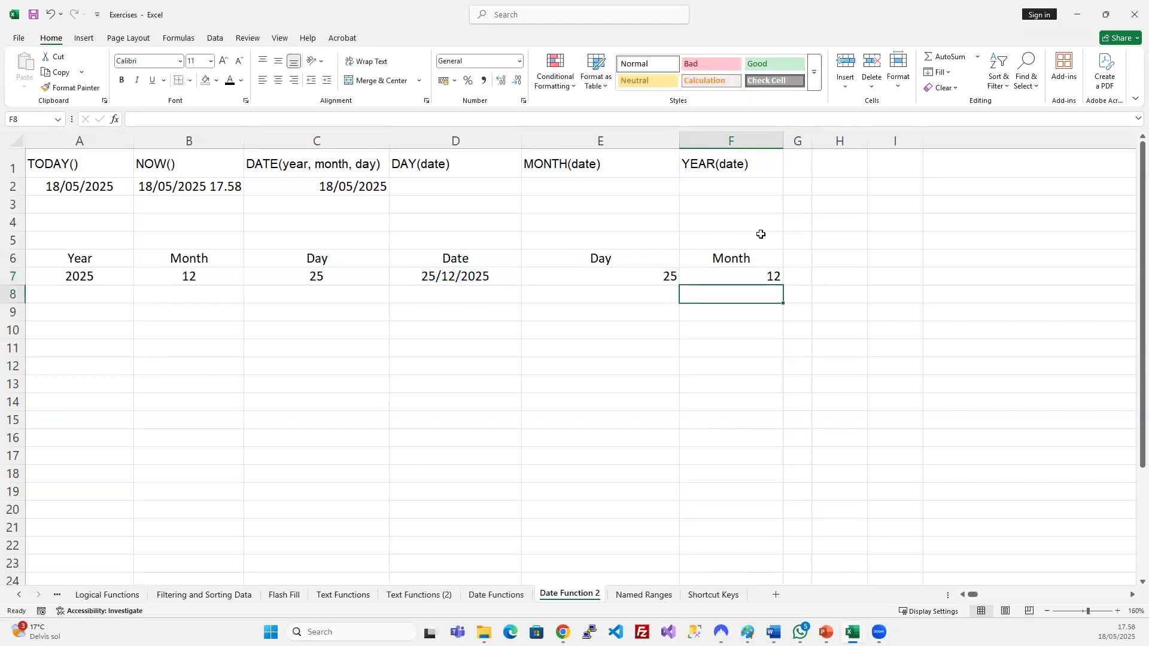
{"action": "left_click_drag", "start_coordinate": [811, 142], "coordinate": [911, 138]}
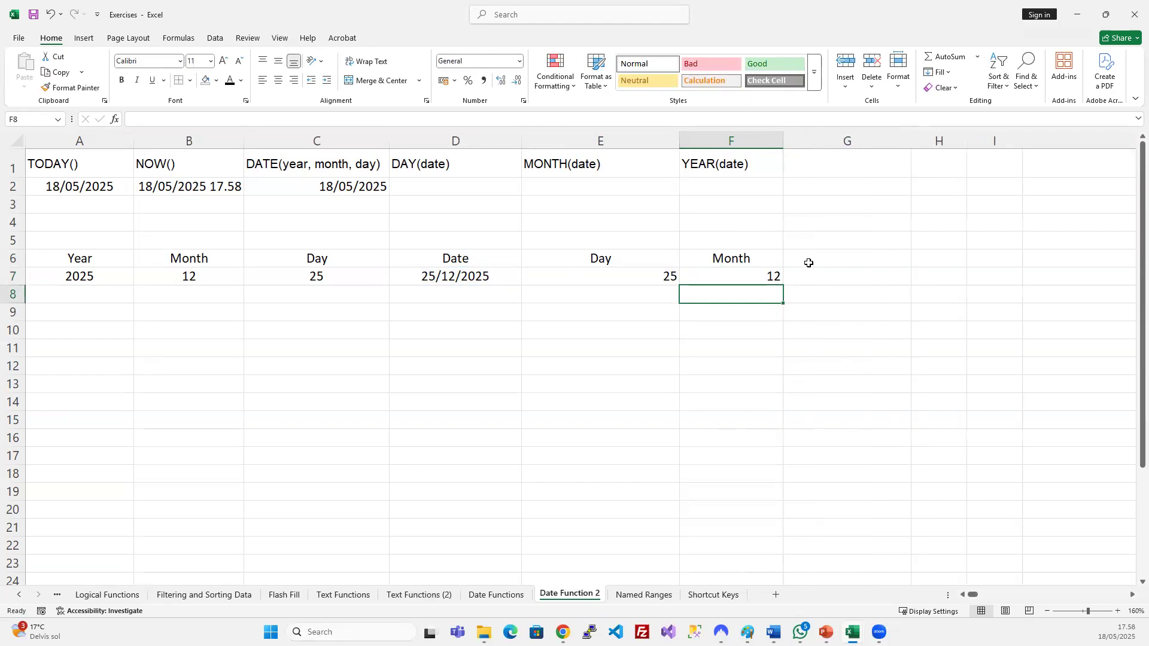
Head G6 Year and enter =YEAR(D6) in G7.
{"action": "left_click", "coordinate": [808, 259]}
{"action": "type", "text": "Year"}
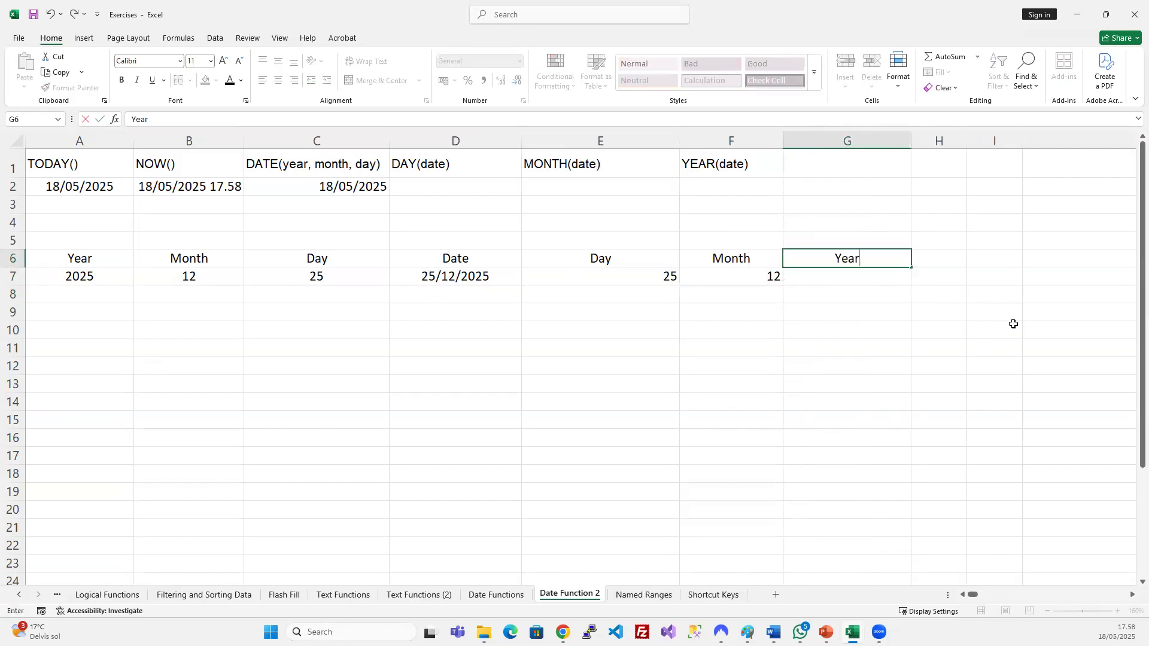
{"action": "key", "text": "Return"}
{"action": "type", "text": "=year"}
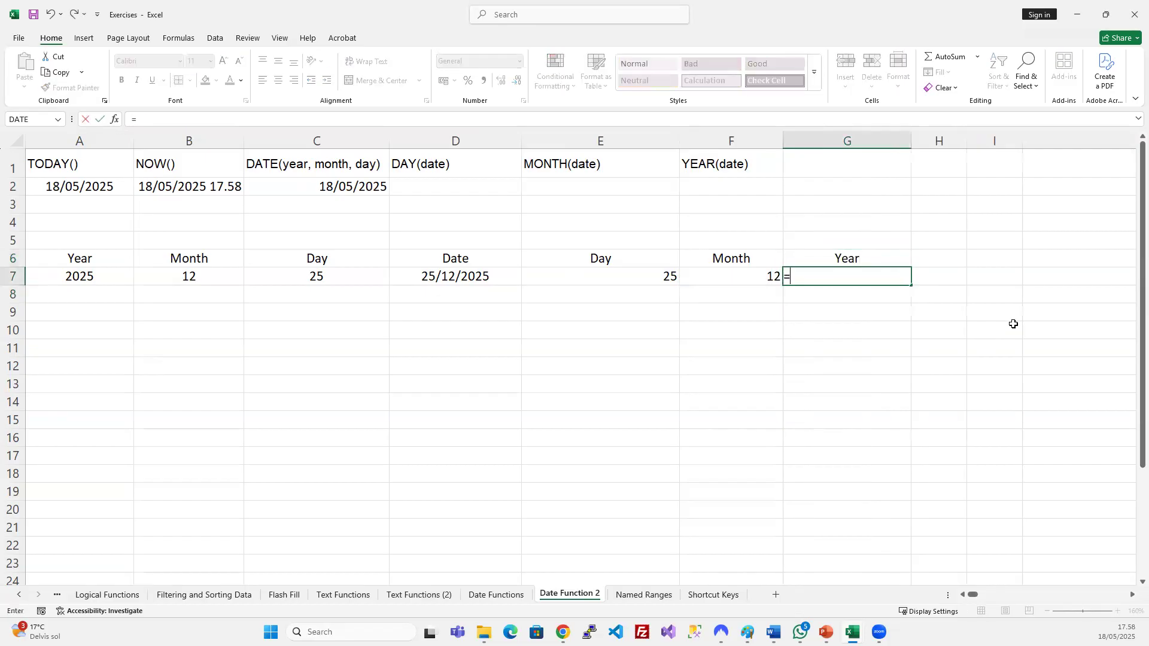
{"action": "key", "text": "Tab"}
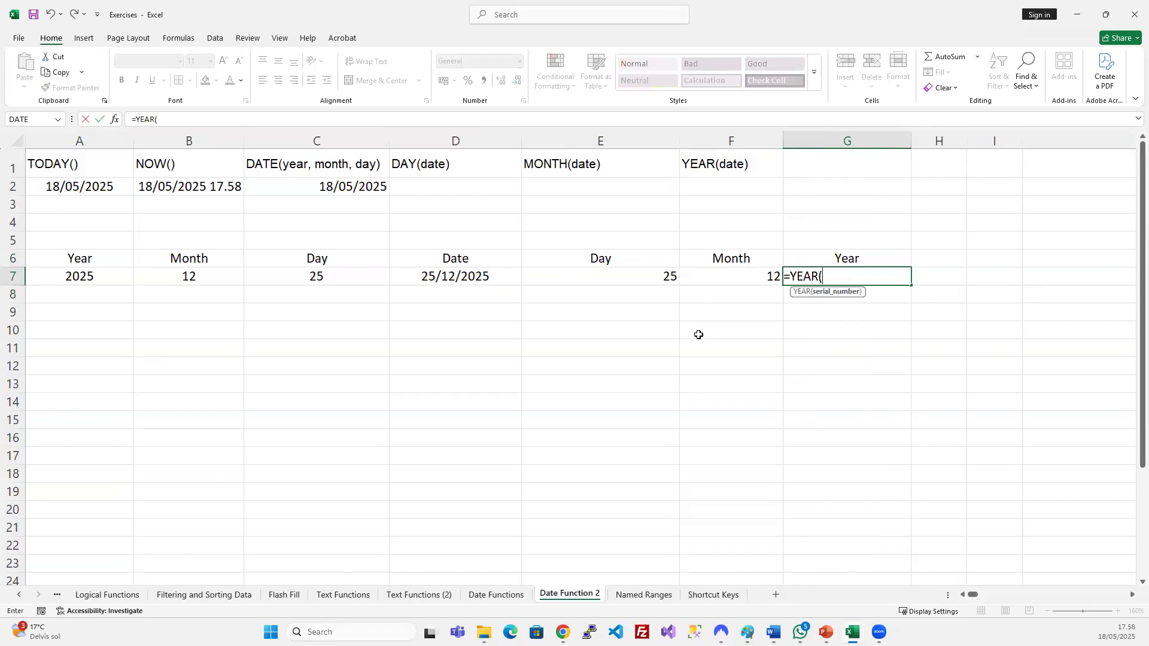
{"action": "left_click", "coordinate": [422, 264]}
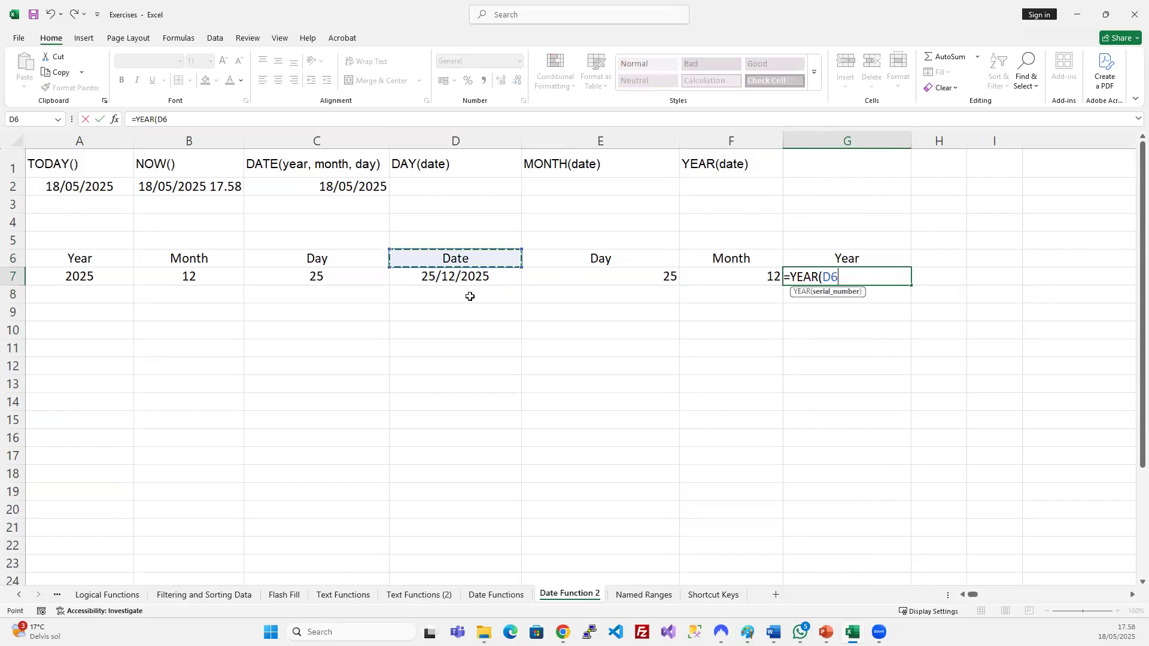
{"action": "type", "text": ")"}
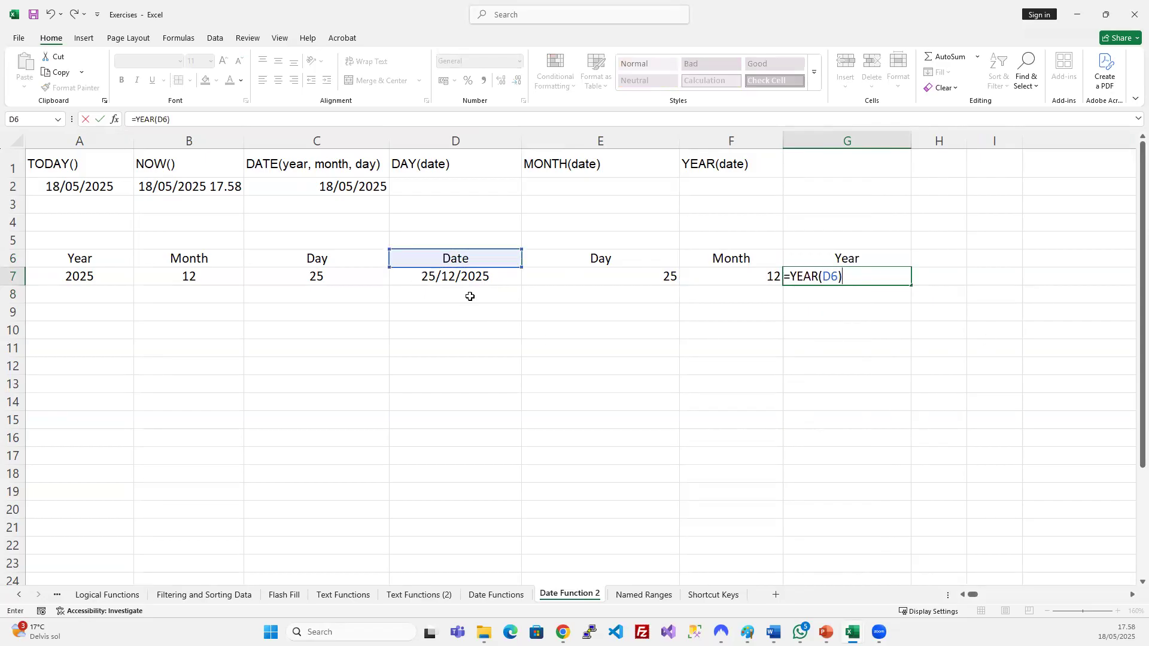
{"action": "key", "text": "Return"}
Correct G7's formula to =YEAR(D7) so it returns 2025.
{"action": "left_click", "coordinate": [833, 275]}
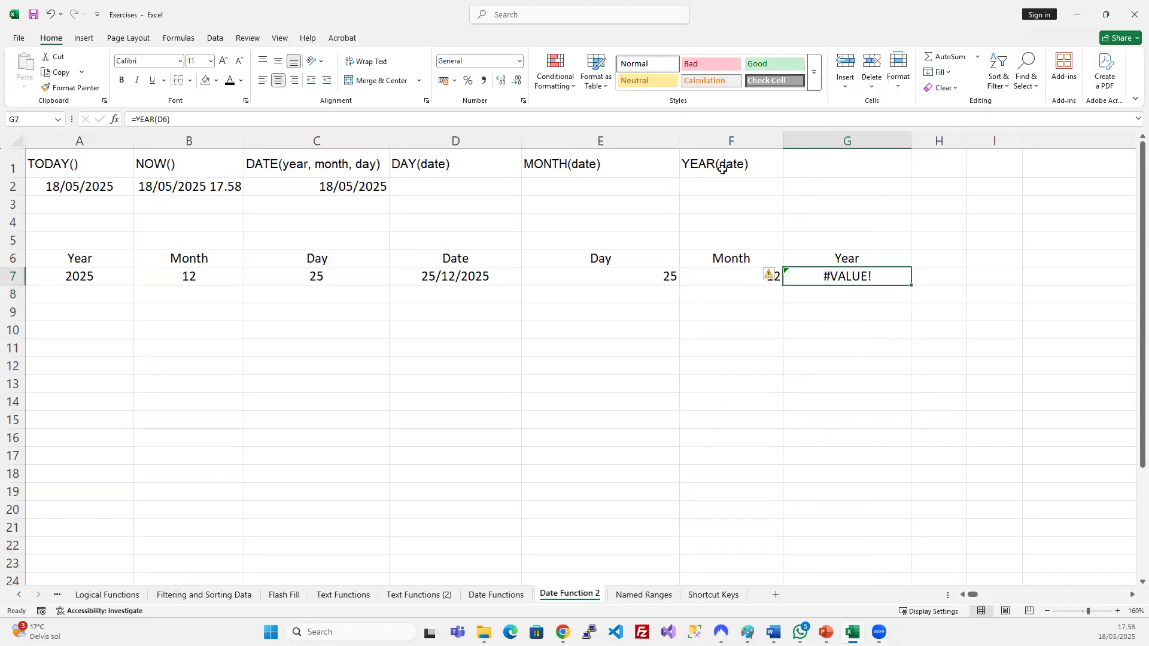
{"action": "left_click", "coordinate": [173, 121]}
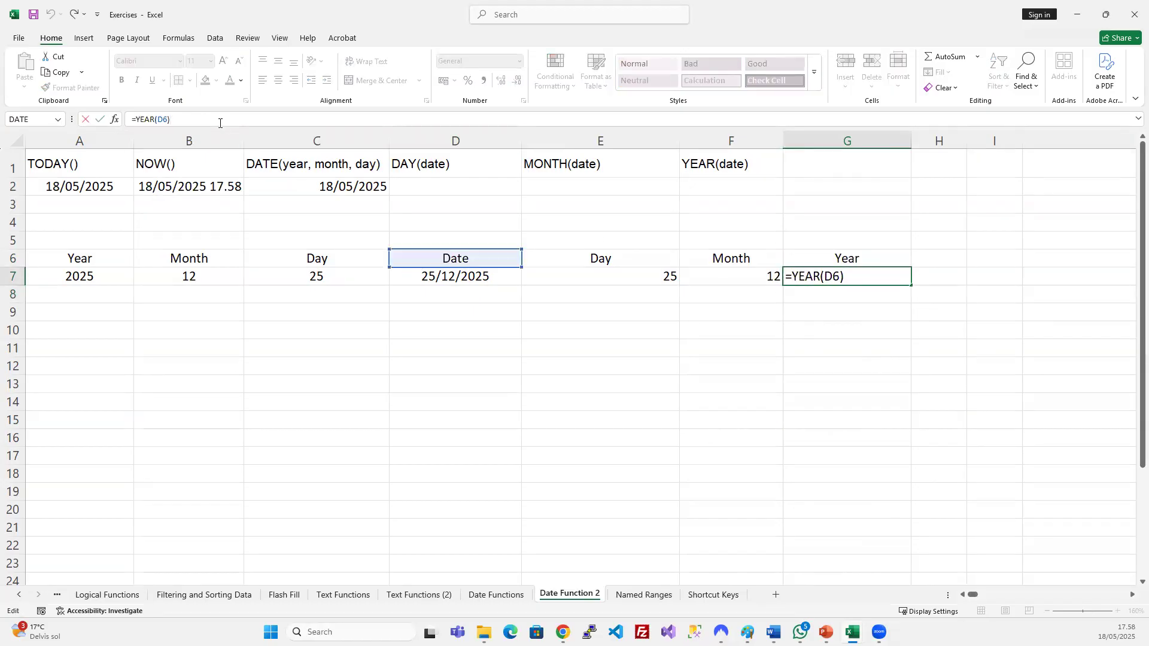
{"action": "left_click_drag", "start_coordinate": [479, 266], "coordinate": [477, 277]}
{"action": "key", "text": "Return"}
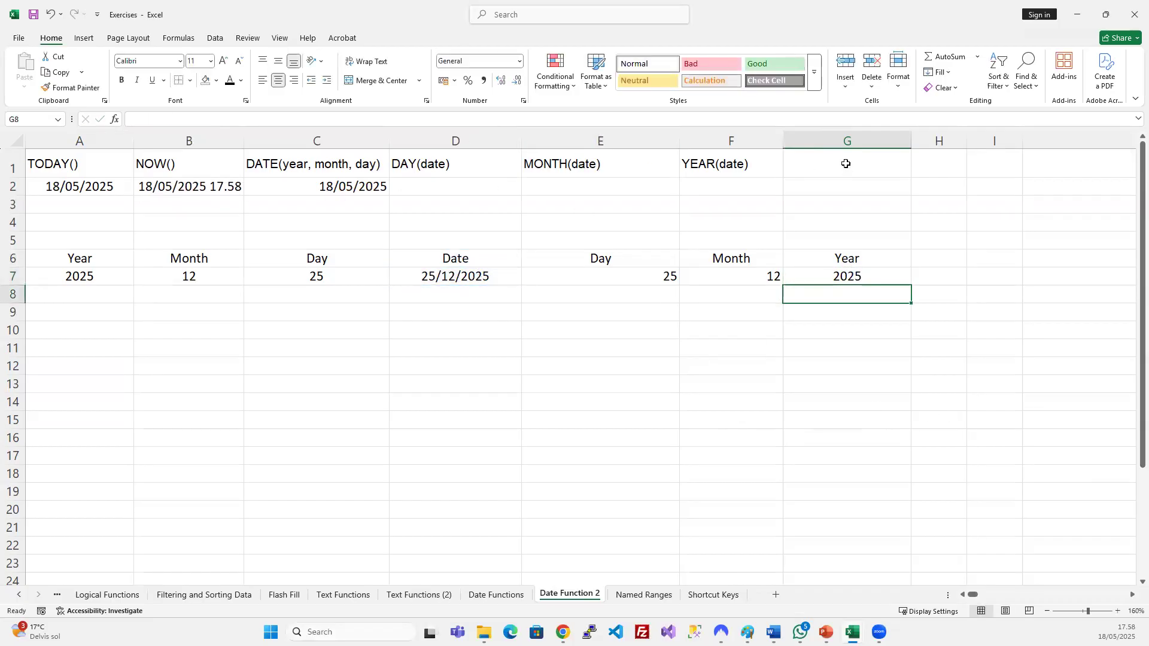
Auto-fit columns A through G to their contents.
{"action": "left_click_drag", "start_coordinate": [847, 140], "coordinate": [122, 133]}
{"action": "double_click", "coordinate": [134, 140]}
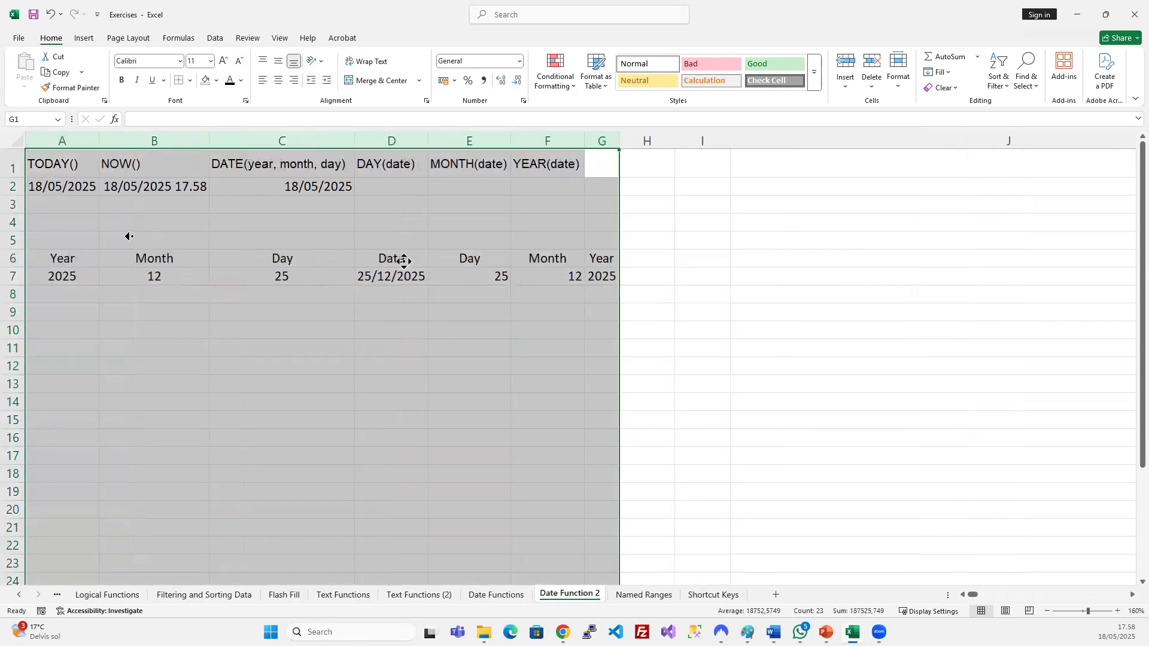
{"action": "left_click", "coordinate": [253, 295]}
{"action": "left_click", "coordinate": [223, 374]}
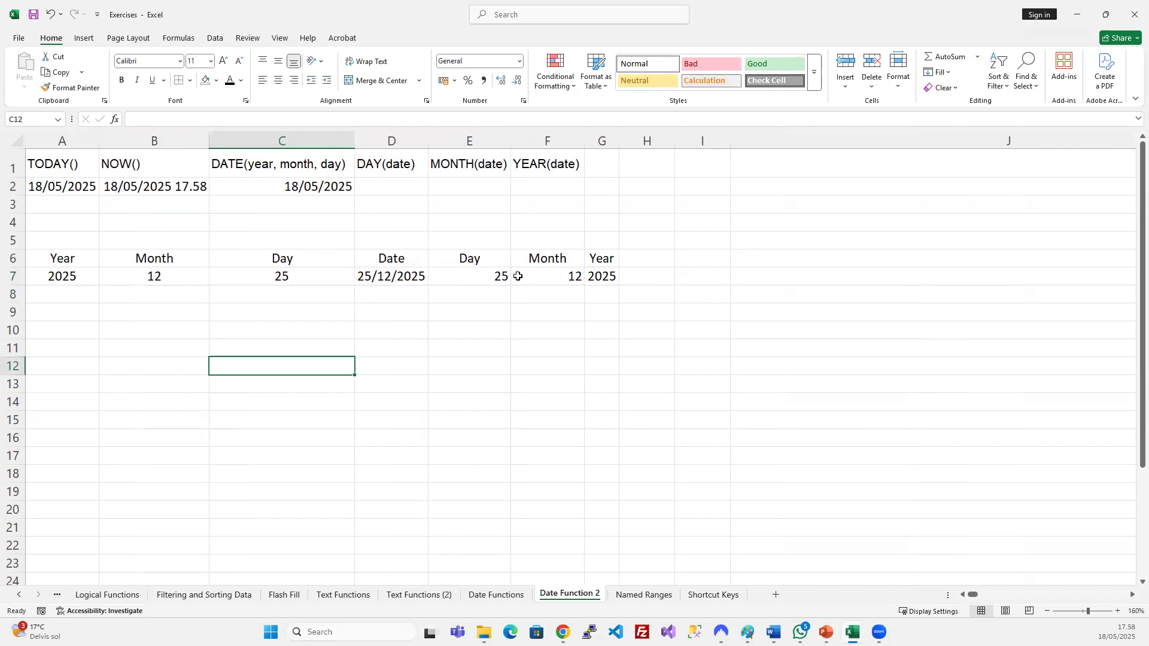
Review the DATE formula in D7 and the Day, Month, Year result columns E to G.
{"action": "left_click", "coordinate": [425, 274]}
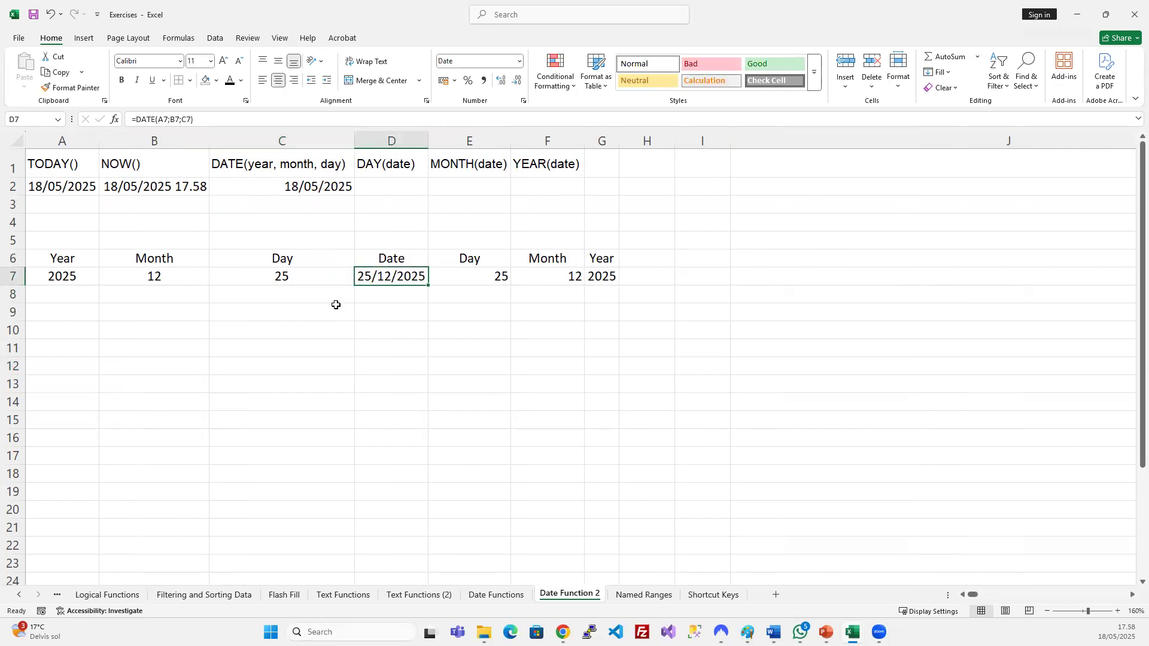
{"action": "left_click_drag", "start_coordinate": [60, 259], "coordinate": [250, 275]}
{"action": "left_click", "coordinate": [392, 276]}
{"action": "left_click_drag", "start_coordinate": [469, 258], "coordinate": [604, 275]}
{"action": "left_click_drag", "start_coordinate": [472, 142], "coordinate": [591, 138]}
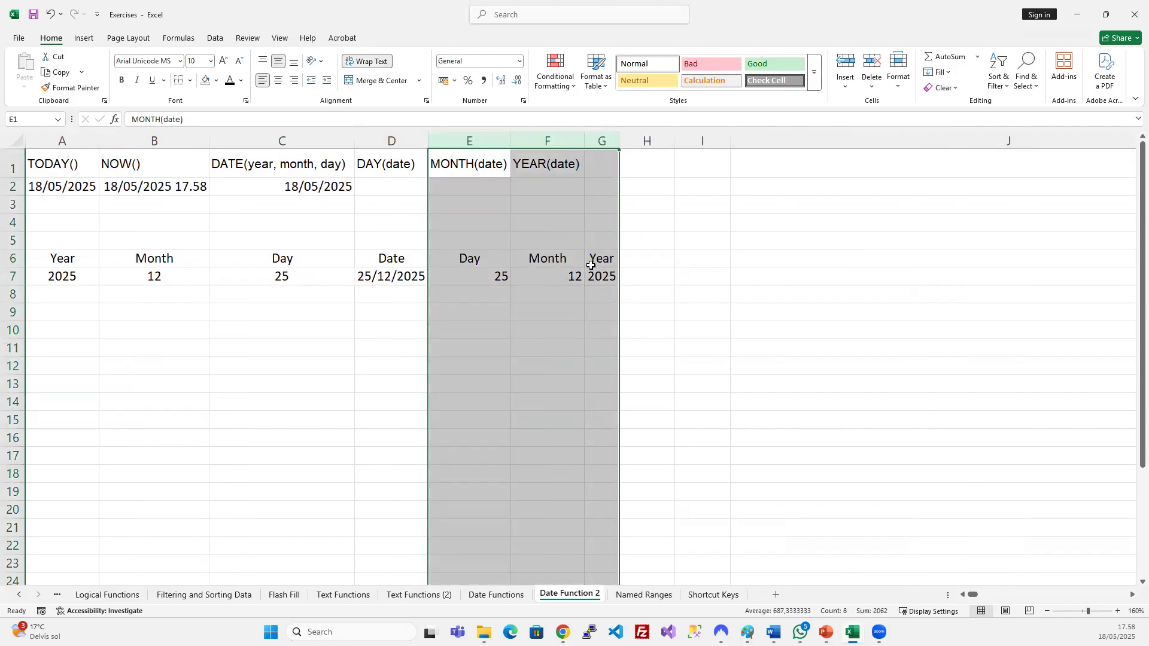
{"action": "left_click", "coordinate": [569, 265]}
{"action": "left_click_drag", "start_coordinate": [600, 142], "coordinate": [513, 139]}
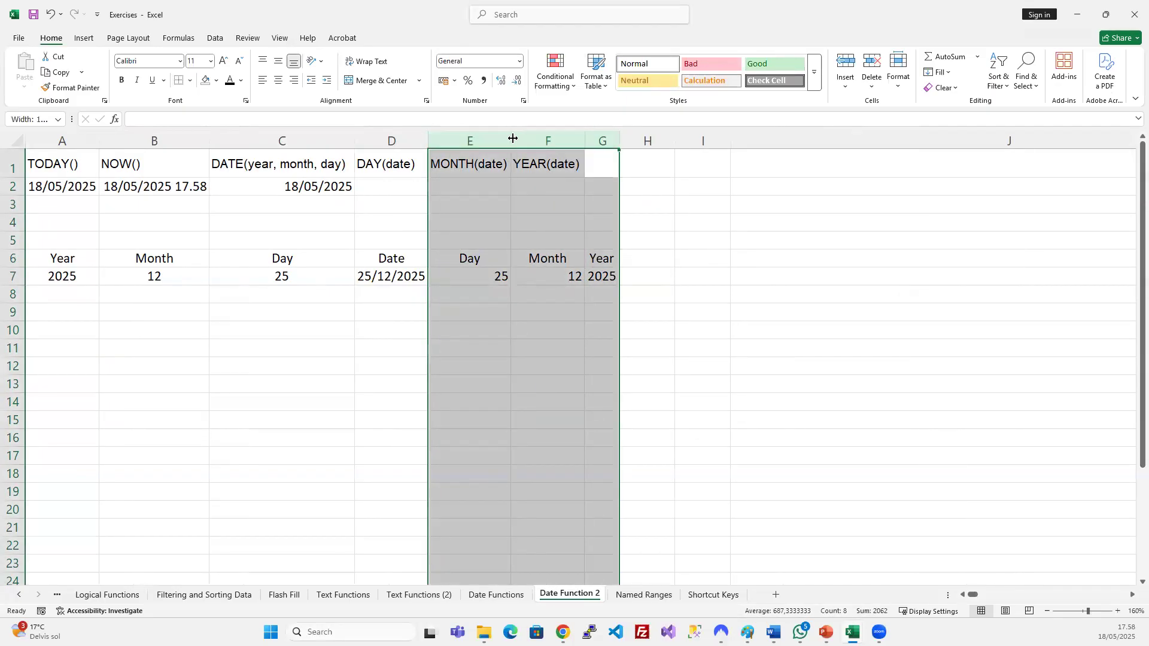
{"action": "left_click", "coordinate": [555, 313]}
{"action": "left_click", "coordinate": [310, 333]}
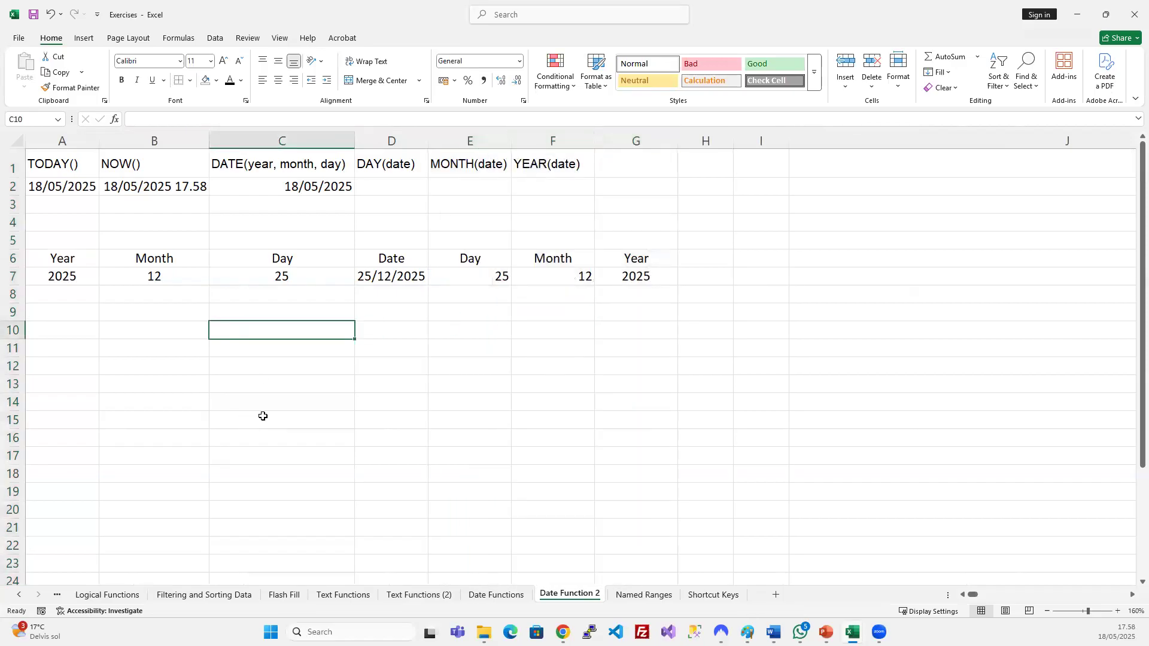
Delete the empty rows 4 and 5 so the table moves up.
{"action": "left_click_drag", "start_coordinate": [12, 240], "coordinate": [12, 221]}
{"action": "key", "text": "ctrl+minus"}
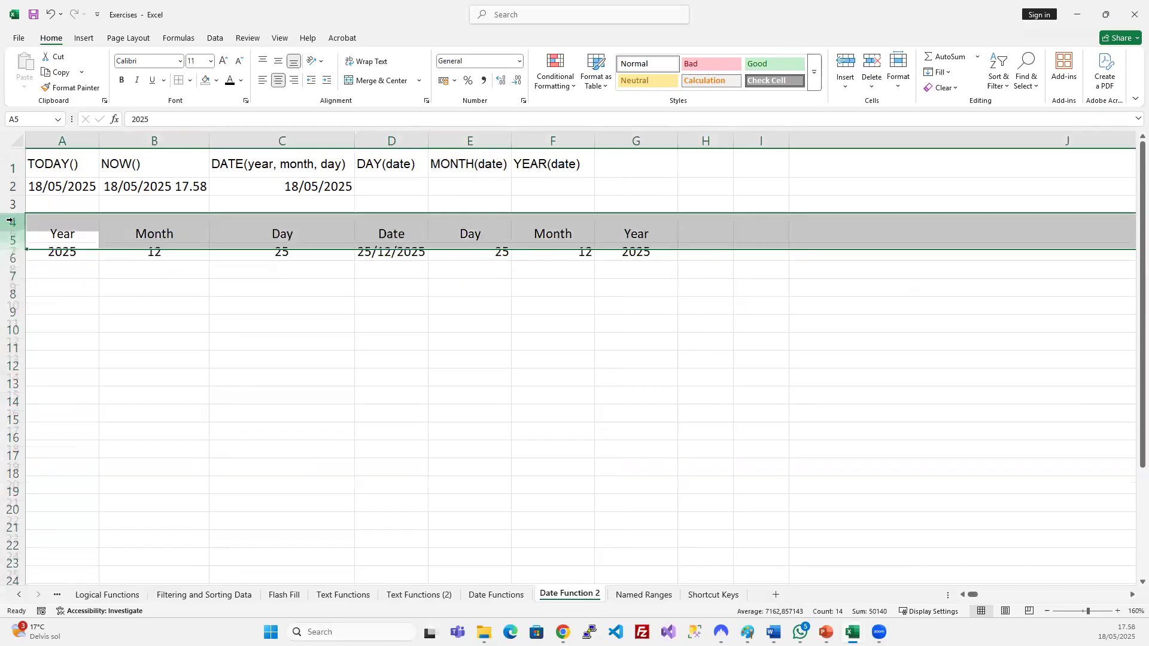
{"action": "left_click", "coordinate": [427, 346]}
{"action": "left_click", "coordinate": [587, 312]}
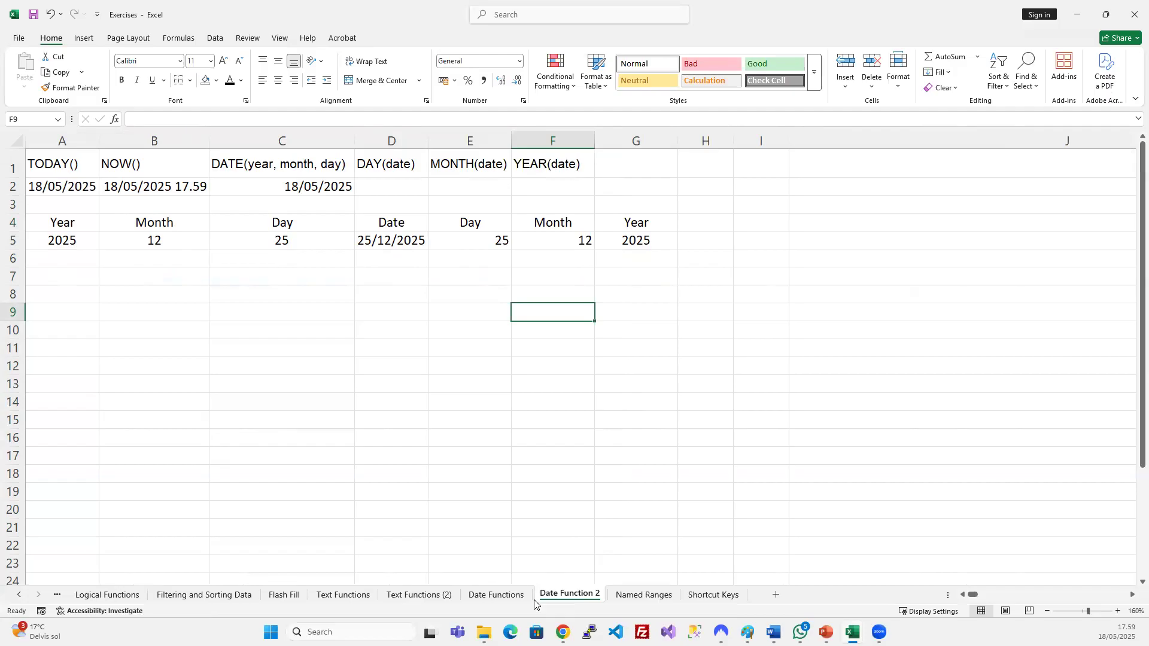
{"action": "left_click", "coordinate": [509, 598]}
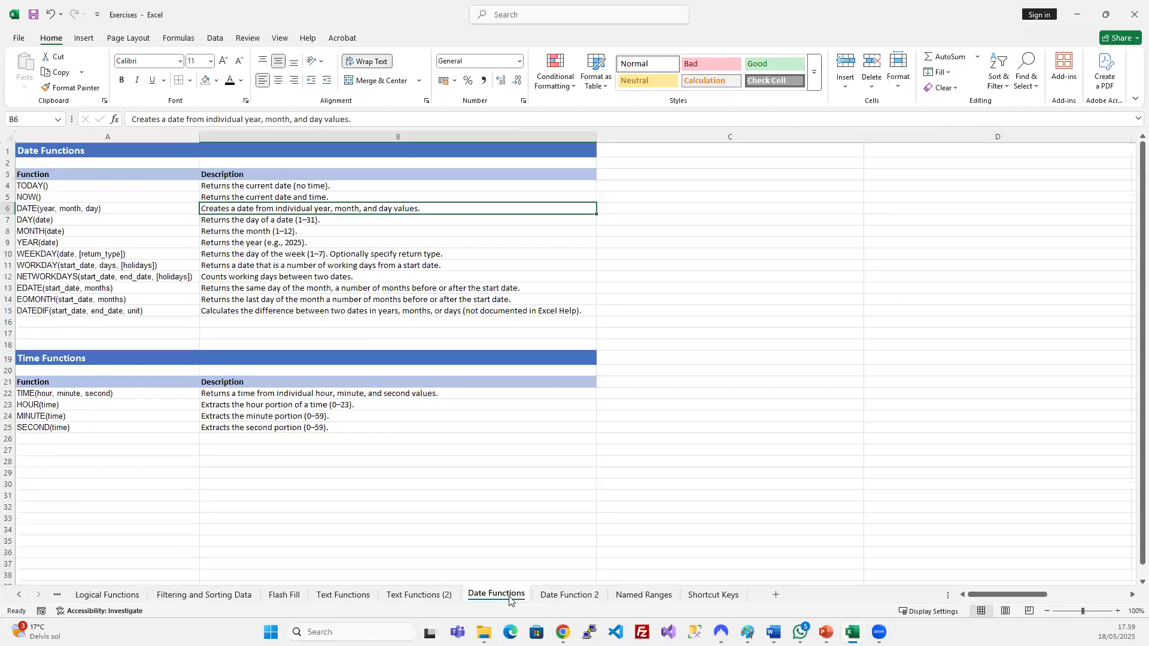
{"action": "left_click", "coordinate": [51, 255]}
{"action": "left_click", "coordinate": [52, 265]}
{"action": "left_click", "coordinate": [63, 288]}
{"action": "left_click", "coordinate": [65, 307]}
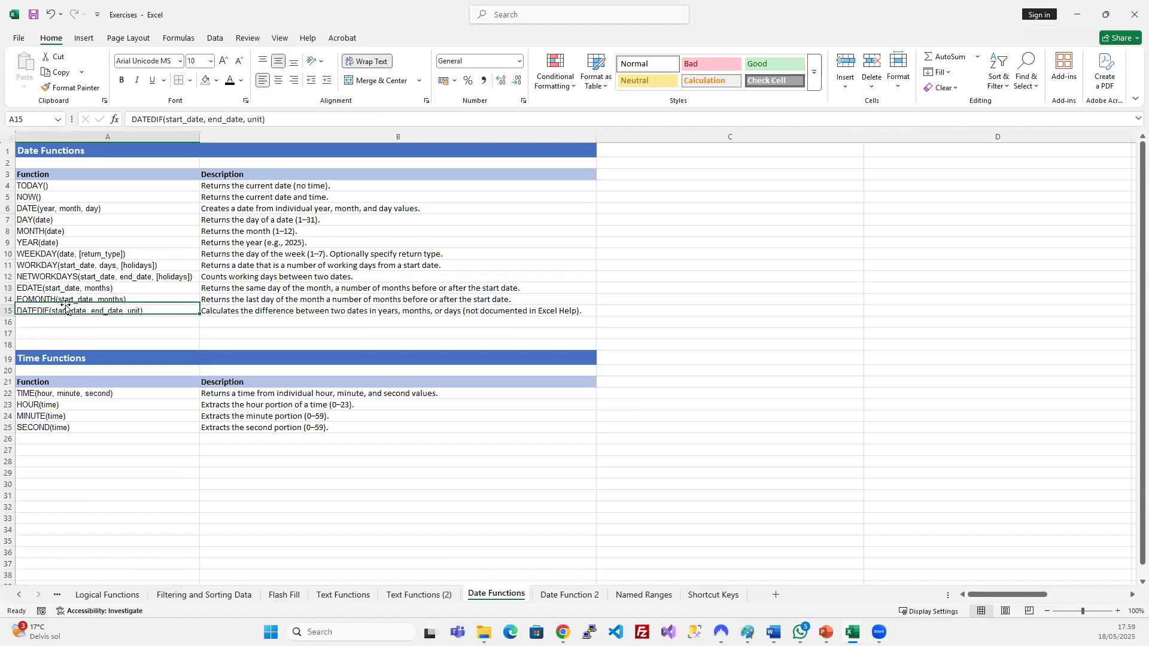
{"action": "left_click", "coordinate": [60, 243]}
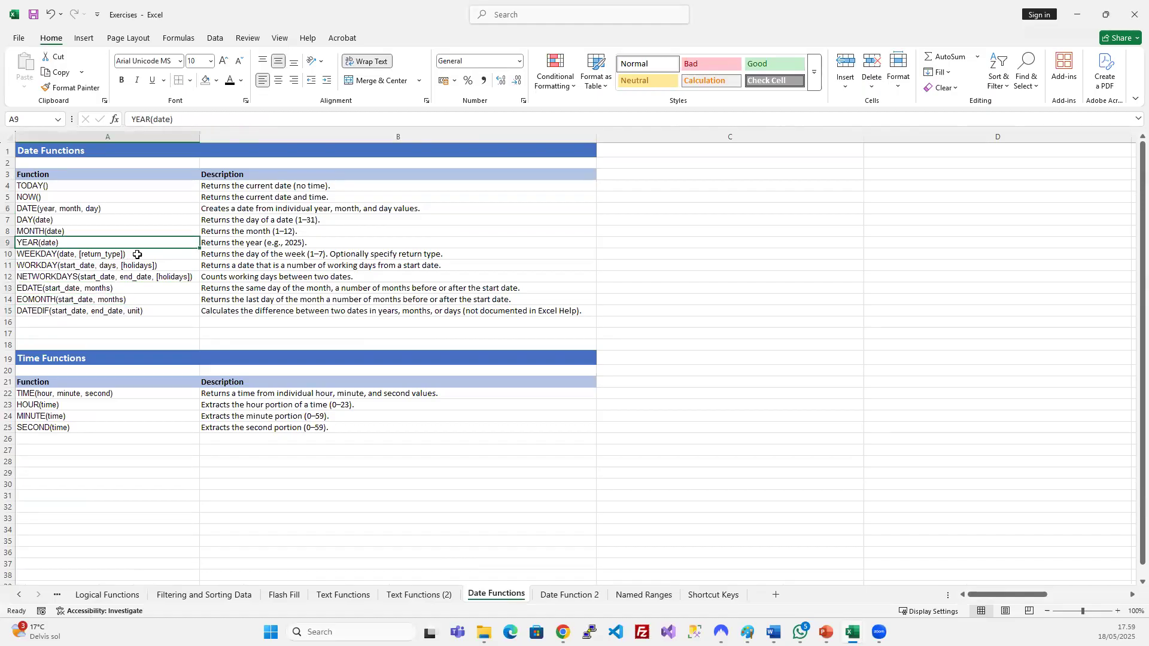
{"action": "left_click", "coordinate": [584, 595]}
{"action": "left_click", "coordinate": [644, 283]}
{"action": "left_click", "coordinate": [697, 222]}
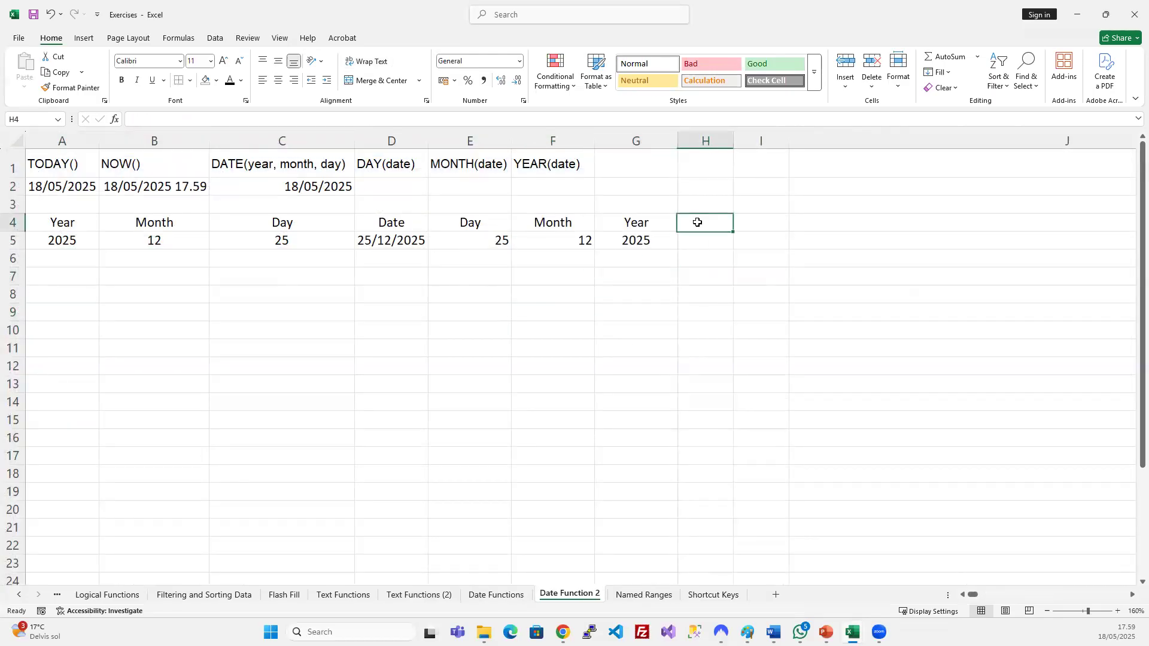
Head H4 'Weekday' and enter =WEEKDAY(D5;1) in H5, returning 5 for 25/12/2025.
{"action": "type", "text": "We"}
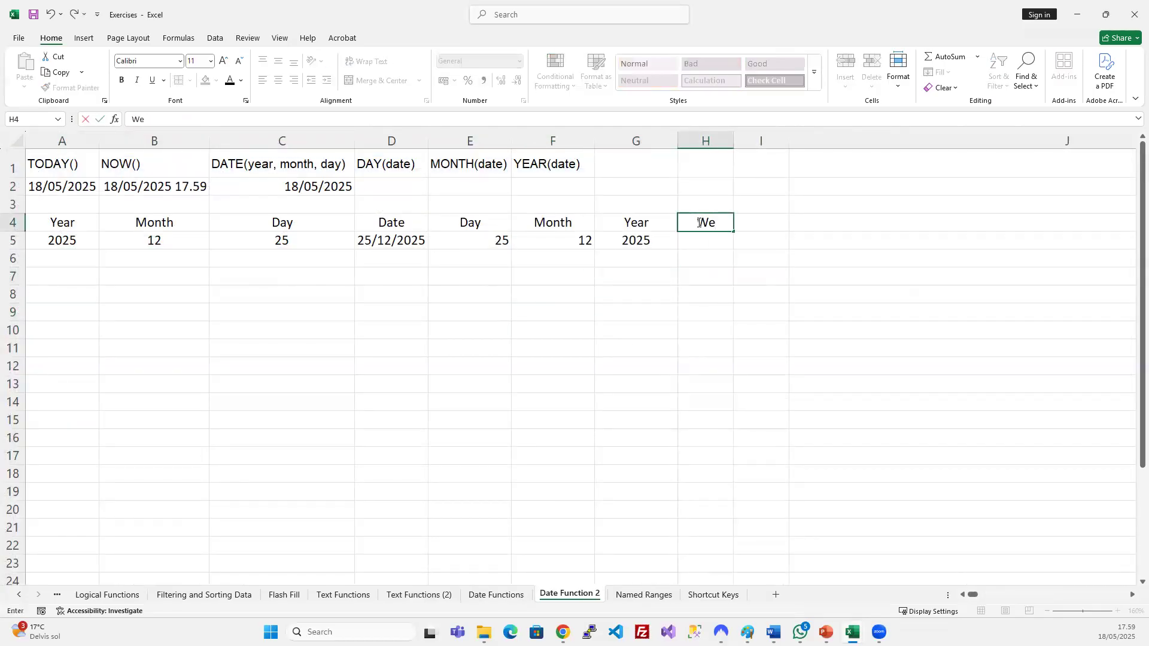
{"action": "type", "text": "ekday"}
{"action": "key", "text": "Return"}
{"action": "type", "text": "=wee"}
{"action": "key", "text": "Tab"}
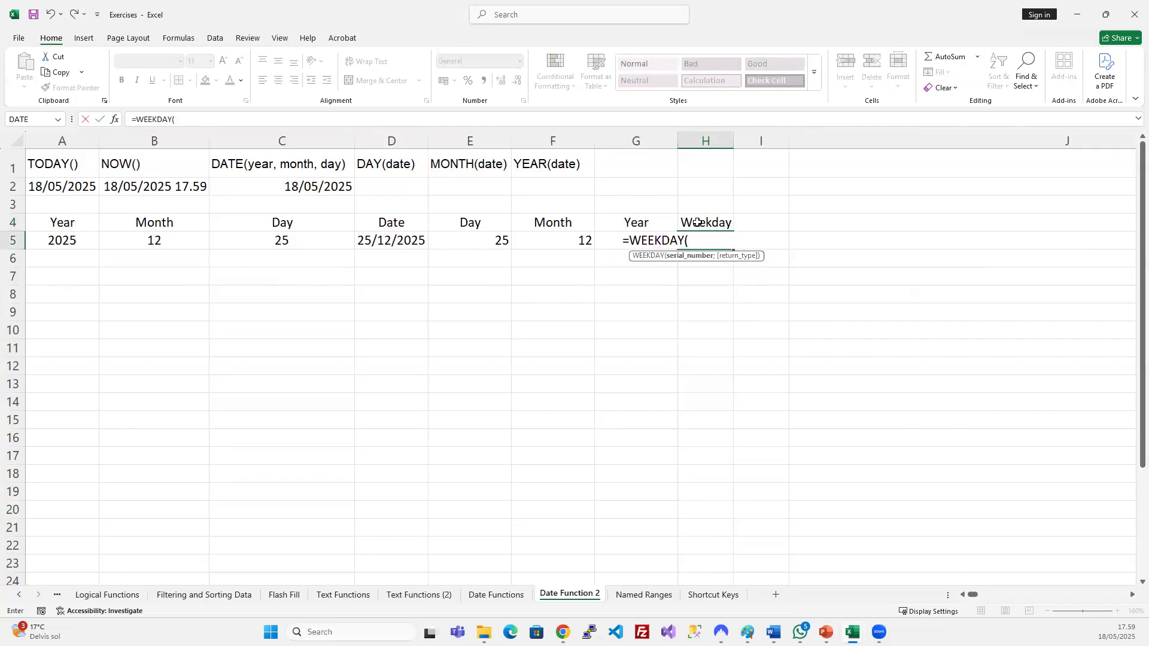
{"action": "left_click", "coordinate": [415, 239]}
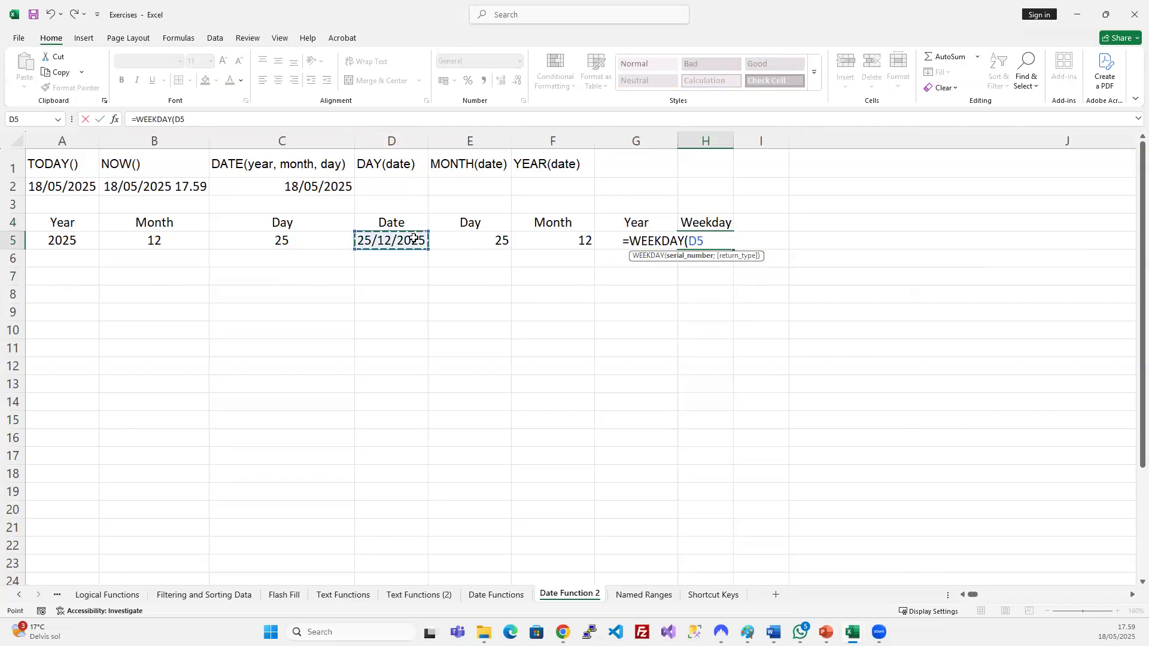
{"action": "type", "text": ";"}
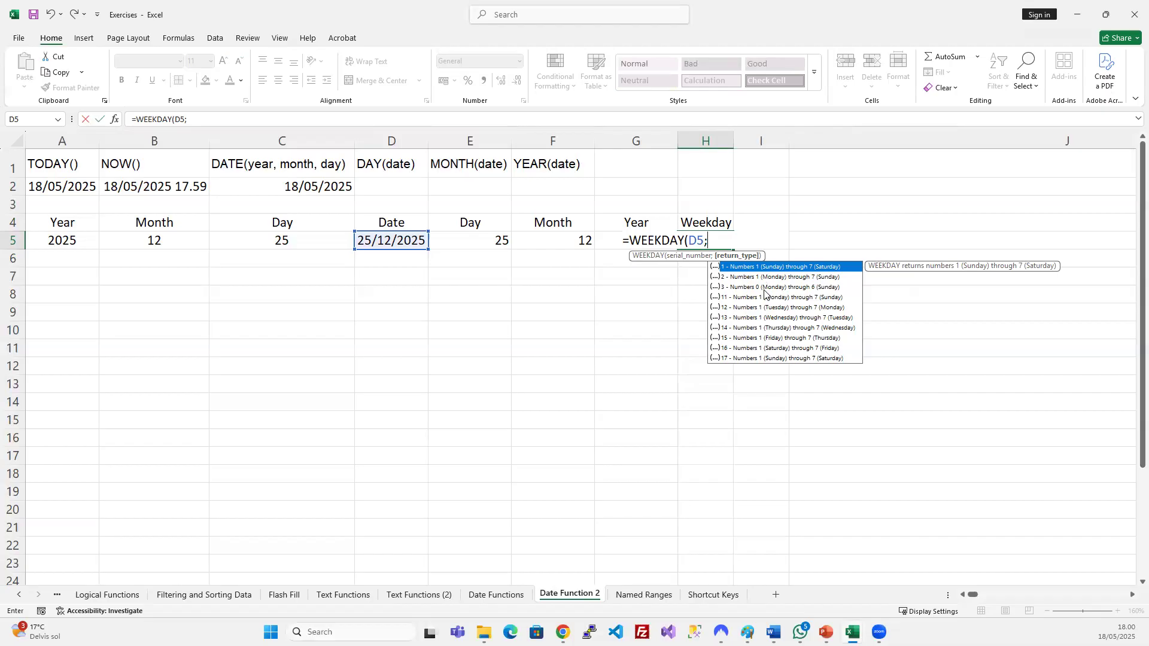
{"action": "key", "text": "Down"}
{"action": "key", "text": "Up"}
{"action": "double_click", "coordinate": [720, 268]}
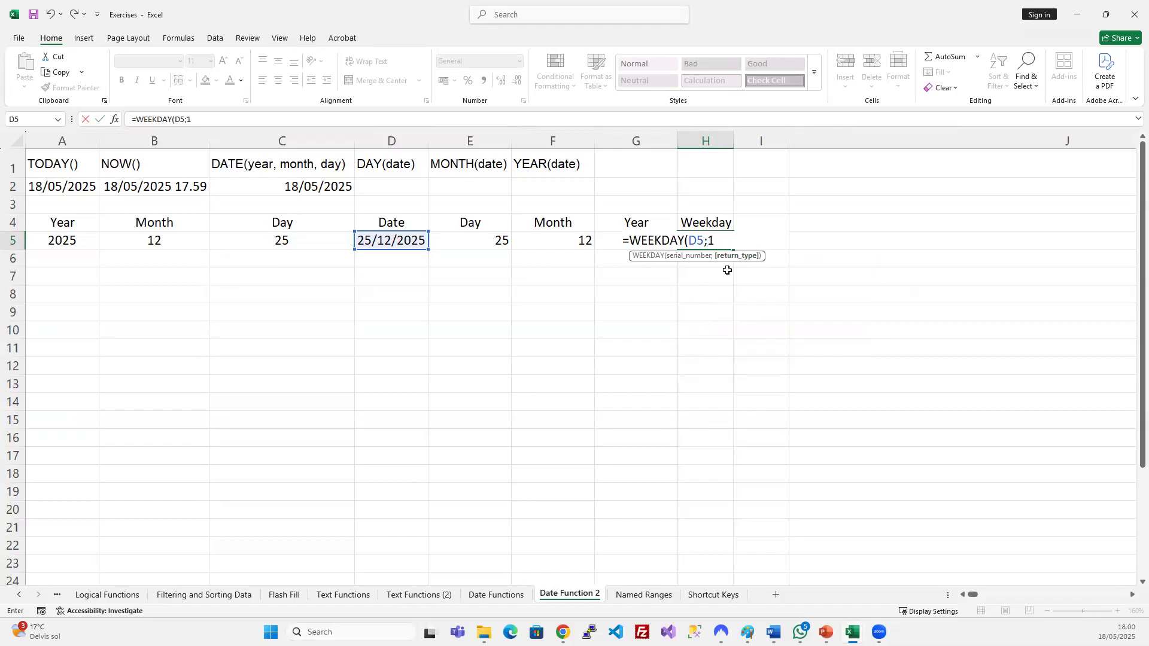
{"action": "type", "text": ")"}
{"action": "key", "text": "Return"}
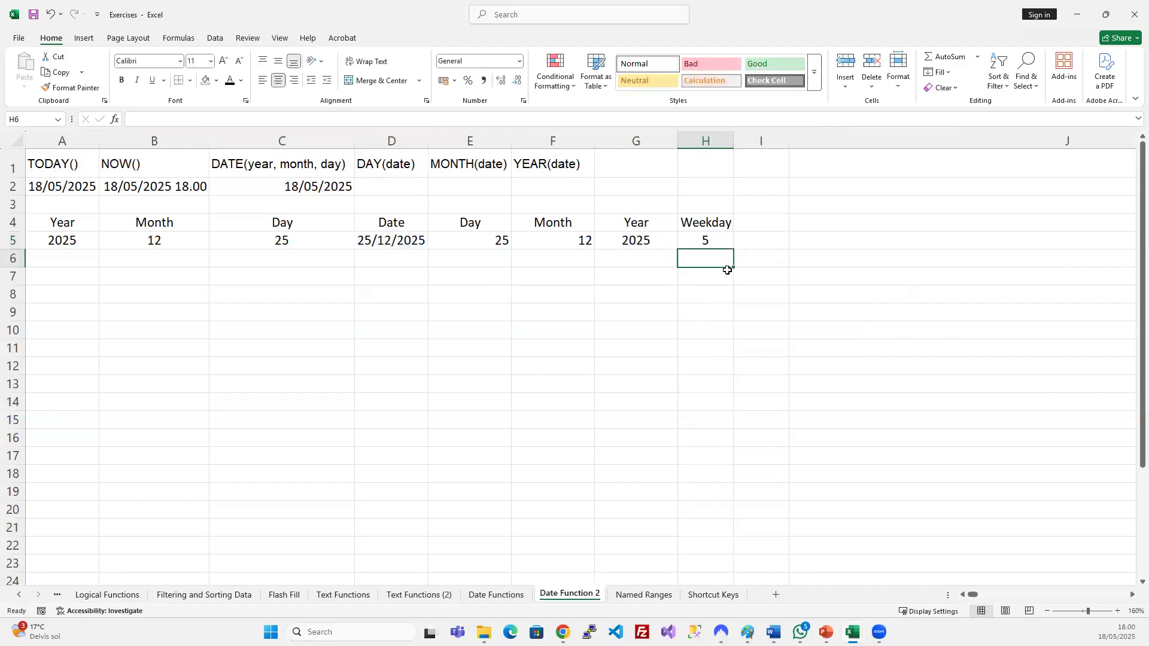
Review the WEEKDAY formula in H5 and the DATE formula in D5 without changing them.
{"action": "left_click", "coordinate": [704, 240]}
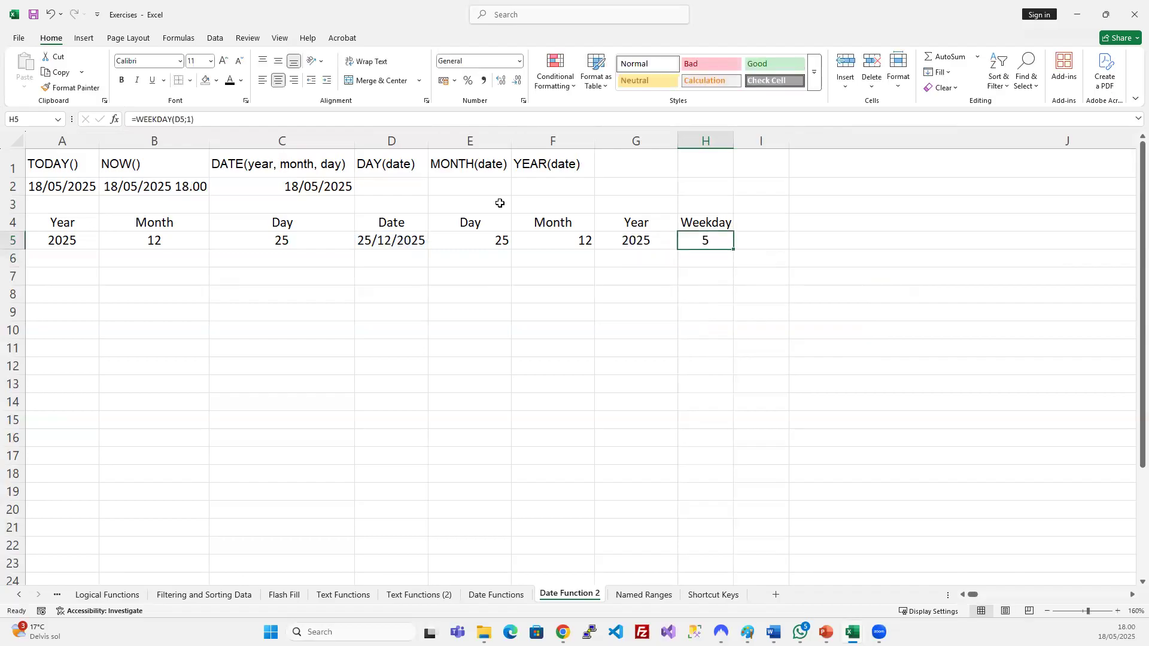
{"action": "left_click", "coordinate": [253, 119]}
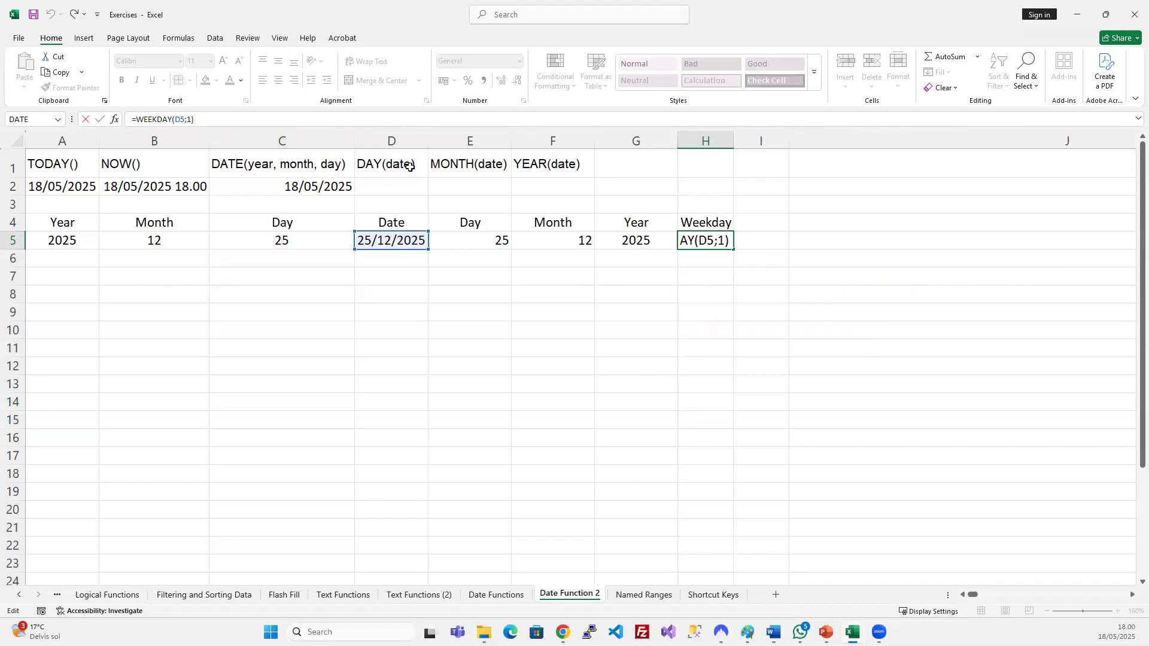
{"action": "key", "text": "Escape"}
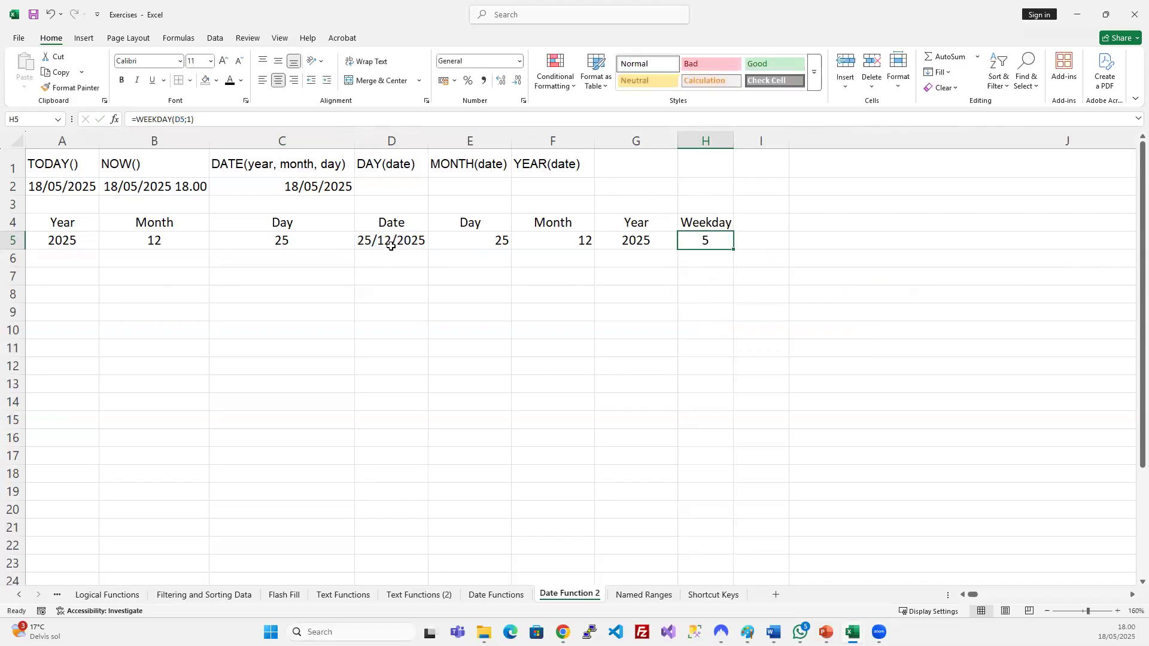
{"action": "left_click", "coordinate": [376, 238]}
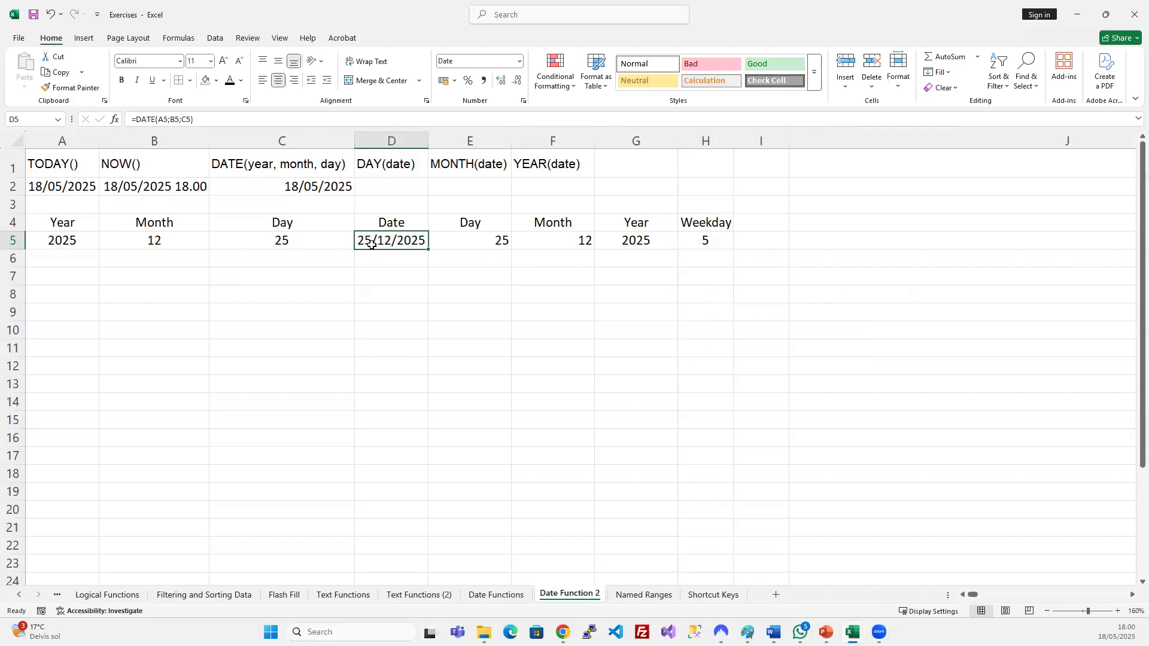
{"action": "left_click", "coordinate": [697, 238]}
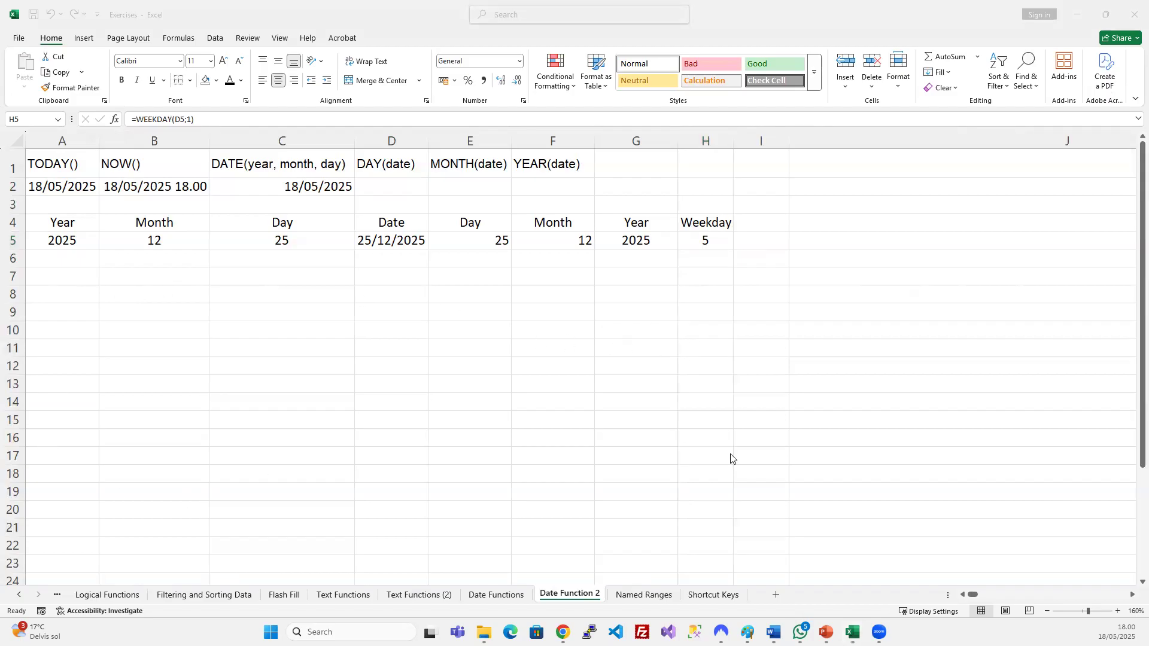
Compare the Date Functions reference list with the results on the Date Function 2 sheet.
{"action": "left_click", "coordinate": [672, 359]}
{"action": "left_click", "coordinate": [671, 329]}
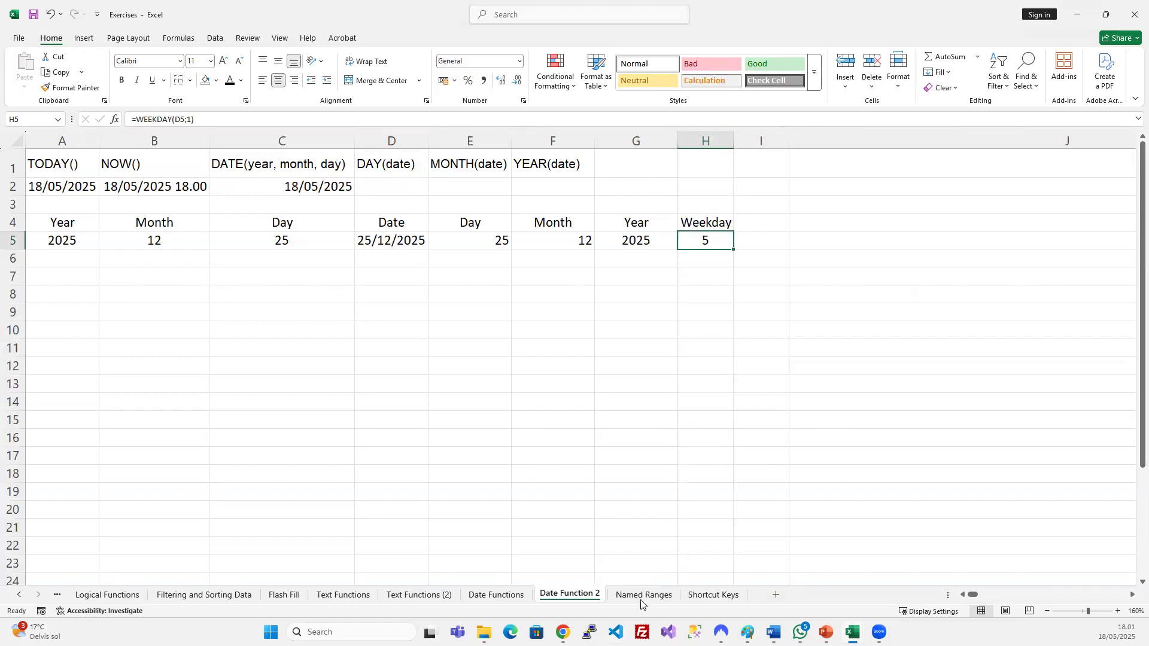
{"action": "left_click", "coordinate": [497, 594]}
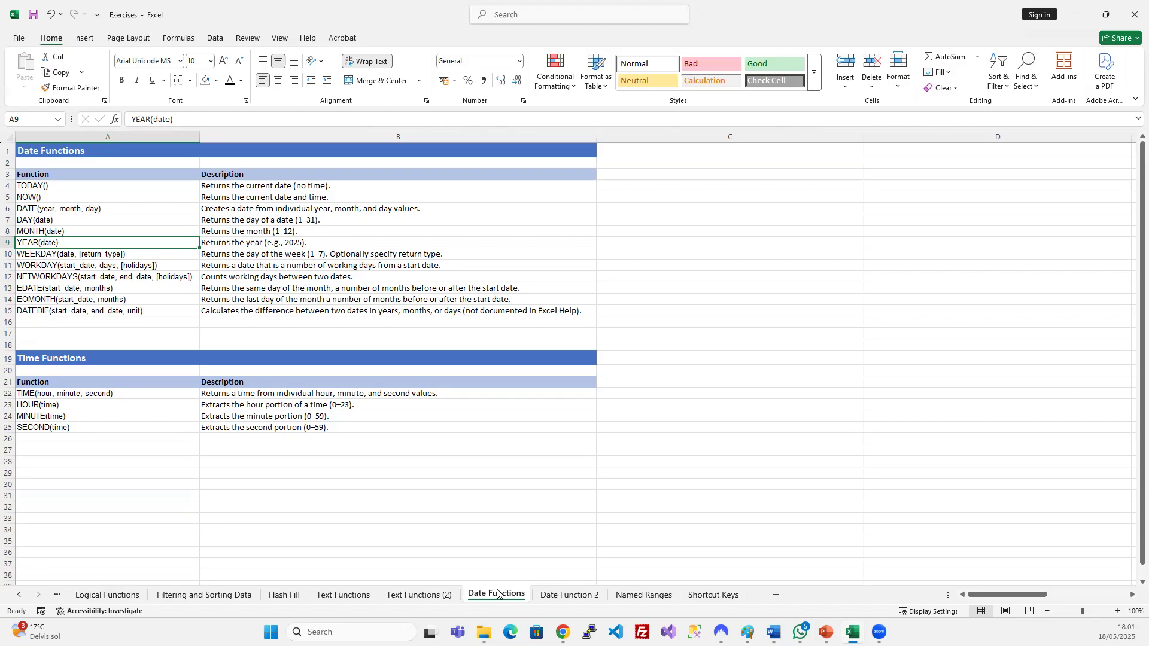
{"action": "left_click", "coordinate": [570, 594]}
{"action": "left_click", "coordinate": [755, 223]}
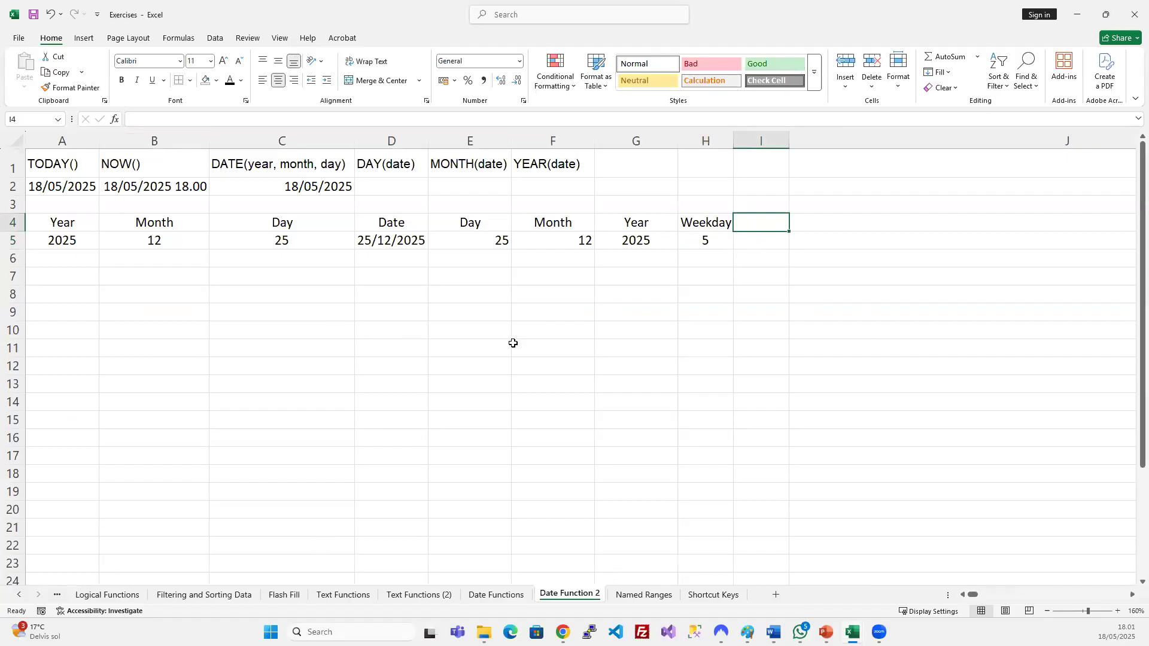
{"action": "left_click", "coordinate": [555, 330]}
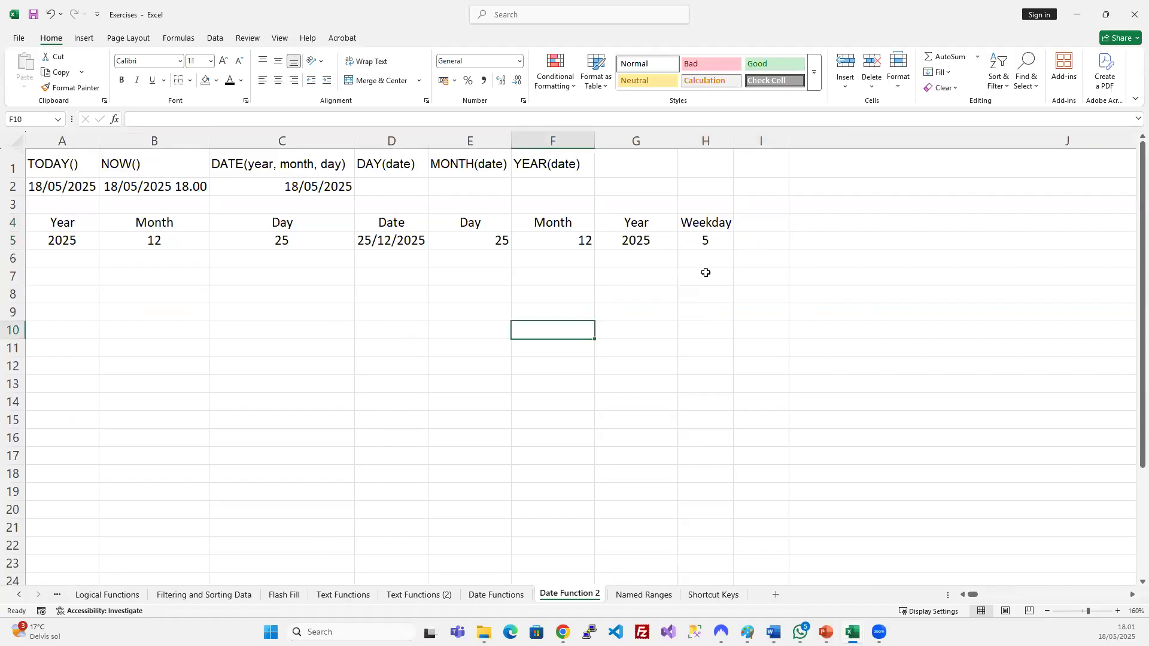
{"action": "left_click", "coordinate": [739, 272]}
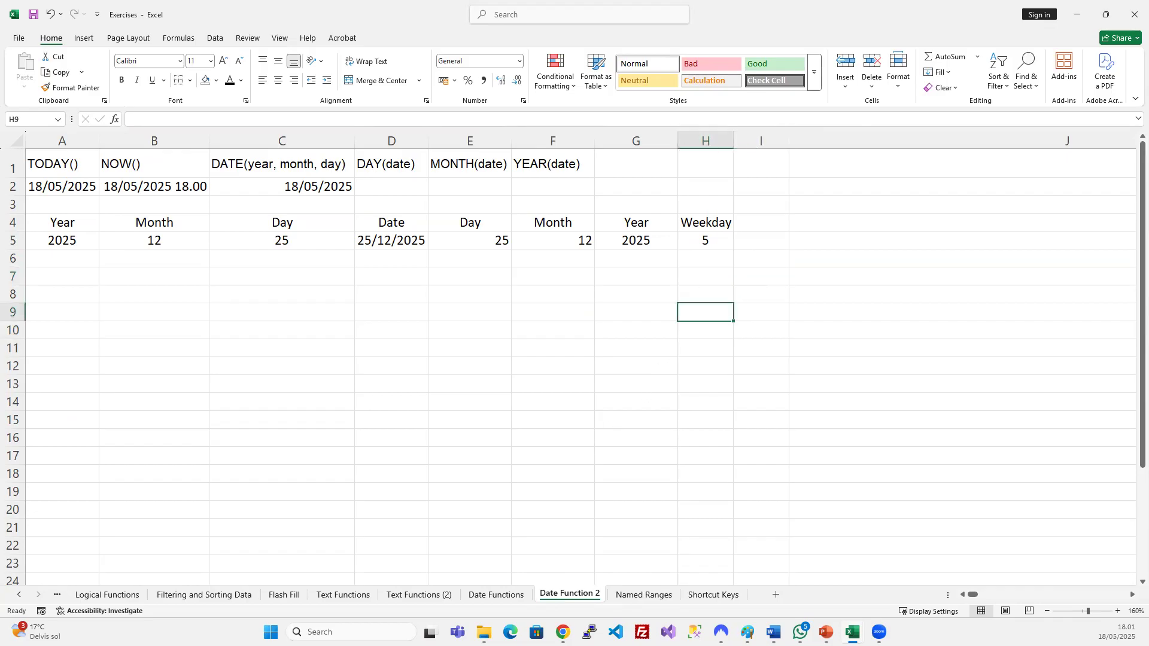
Recheck the WEEKDAY result in H5, then leave the Date Functions reference sheet displayed.
{"action": "left_click", "coordinate": [502, 595]}
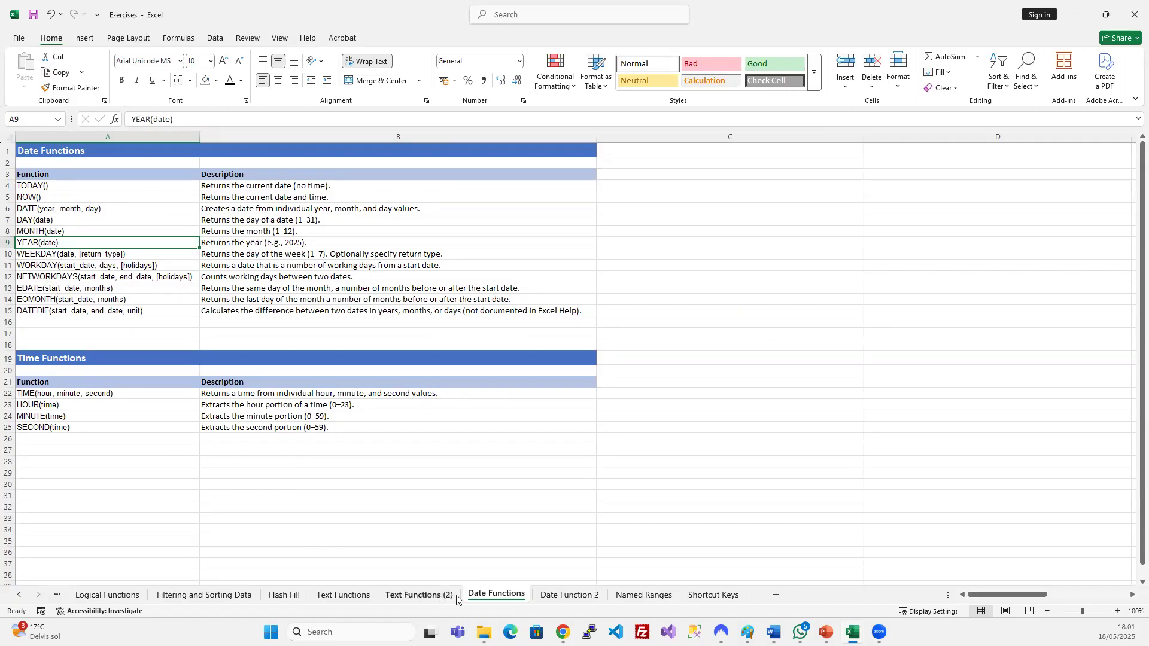
{"action": "left_click", "coordinate": [569, 595]}
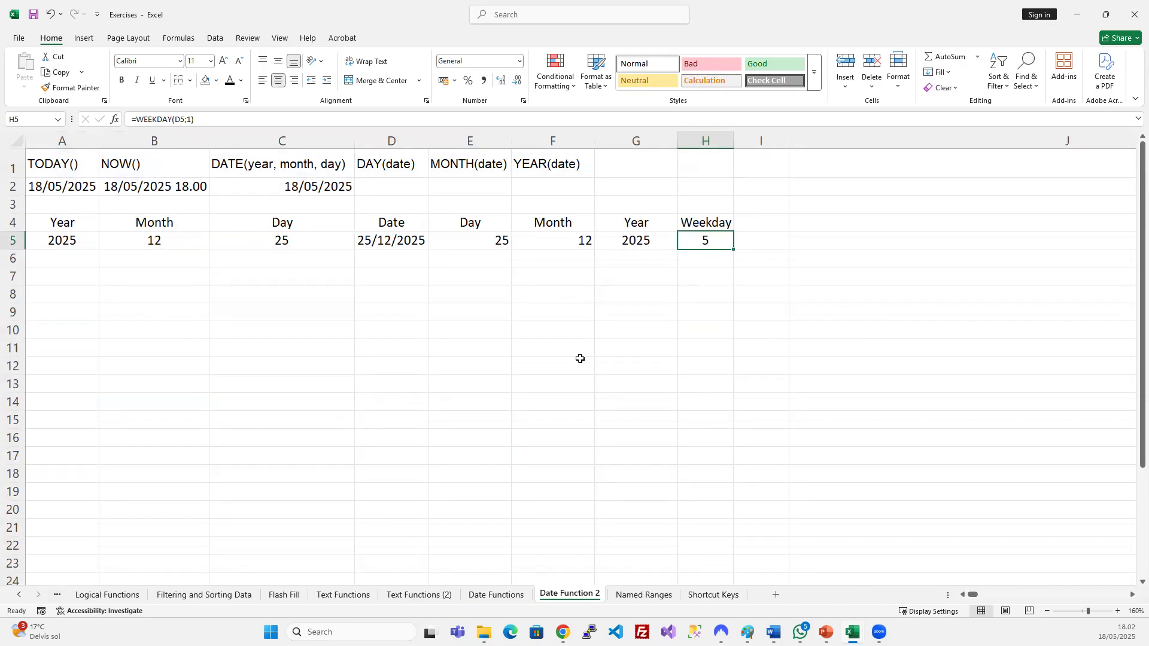
{"action": "left_click", "coordinate": [479, 243]}
{"action": "left_click", "coordinate": [749, 263]}
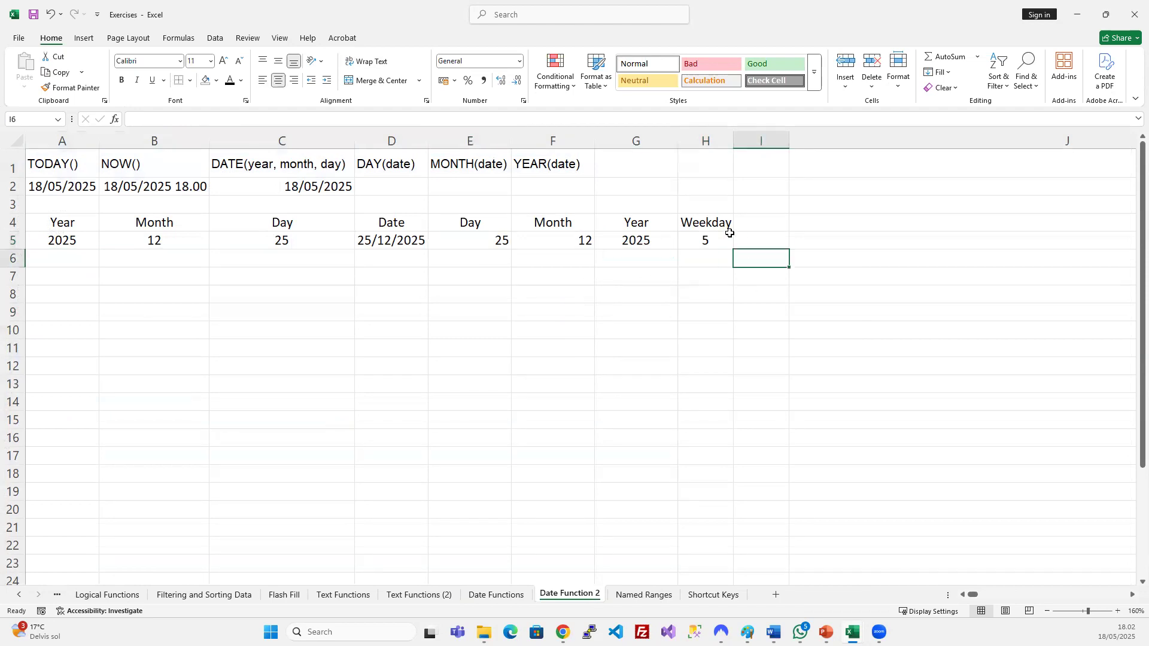
{"action": "left_click", "coordinate": [730, 233]}
{"action": "left_click", "coordinate": [473, 366]}
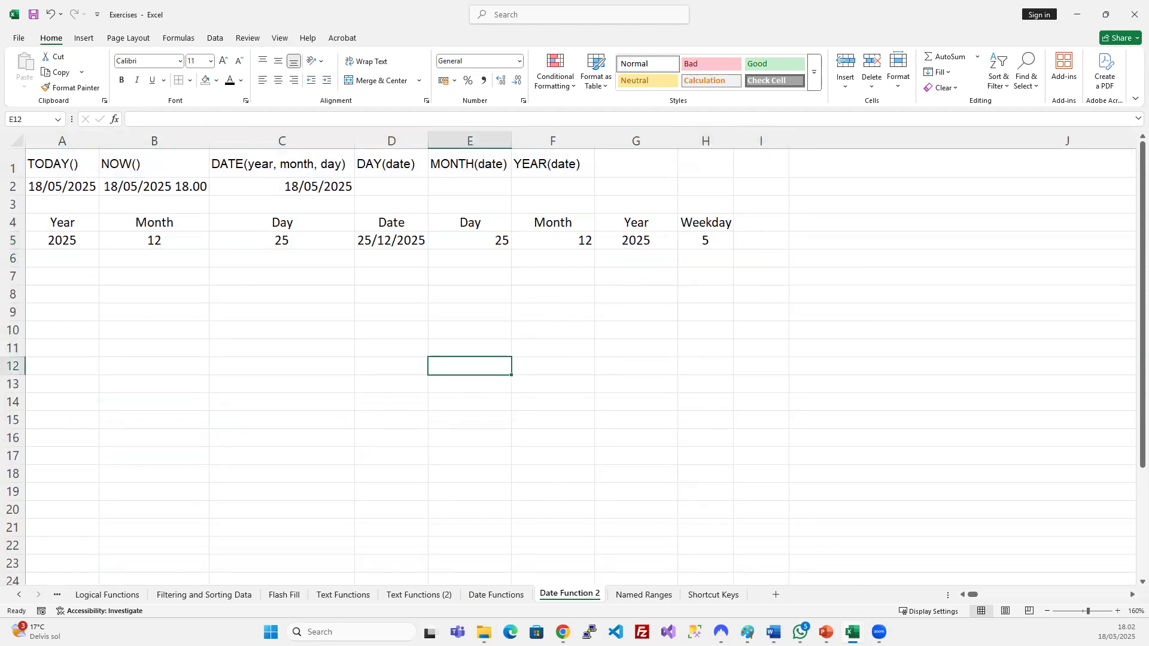
{"action": "left_click", "coordinate": [504, 594]}
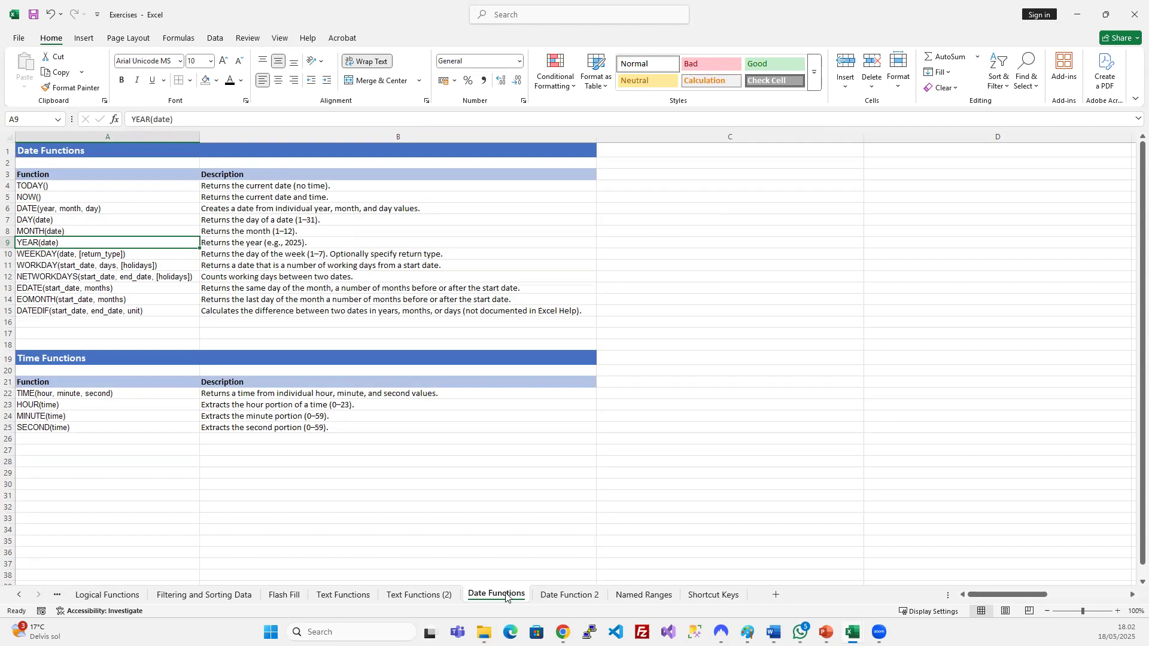